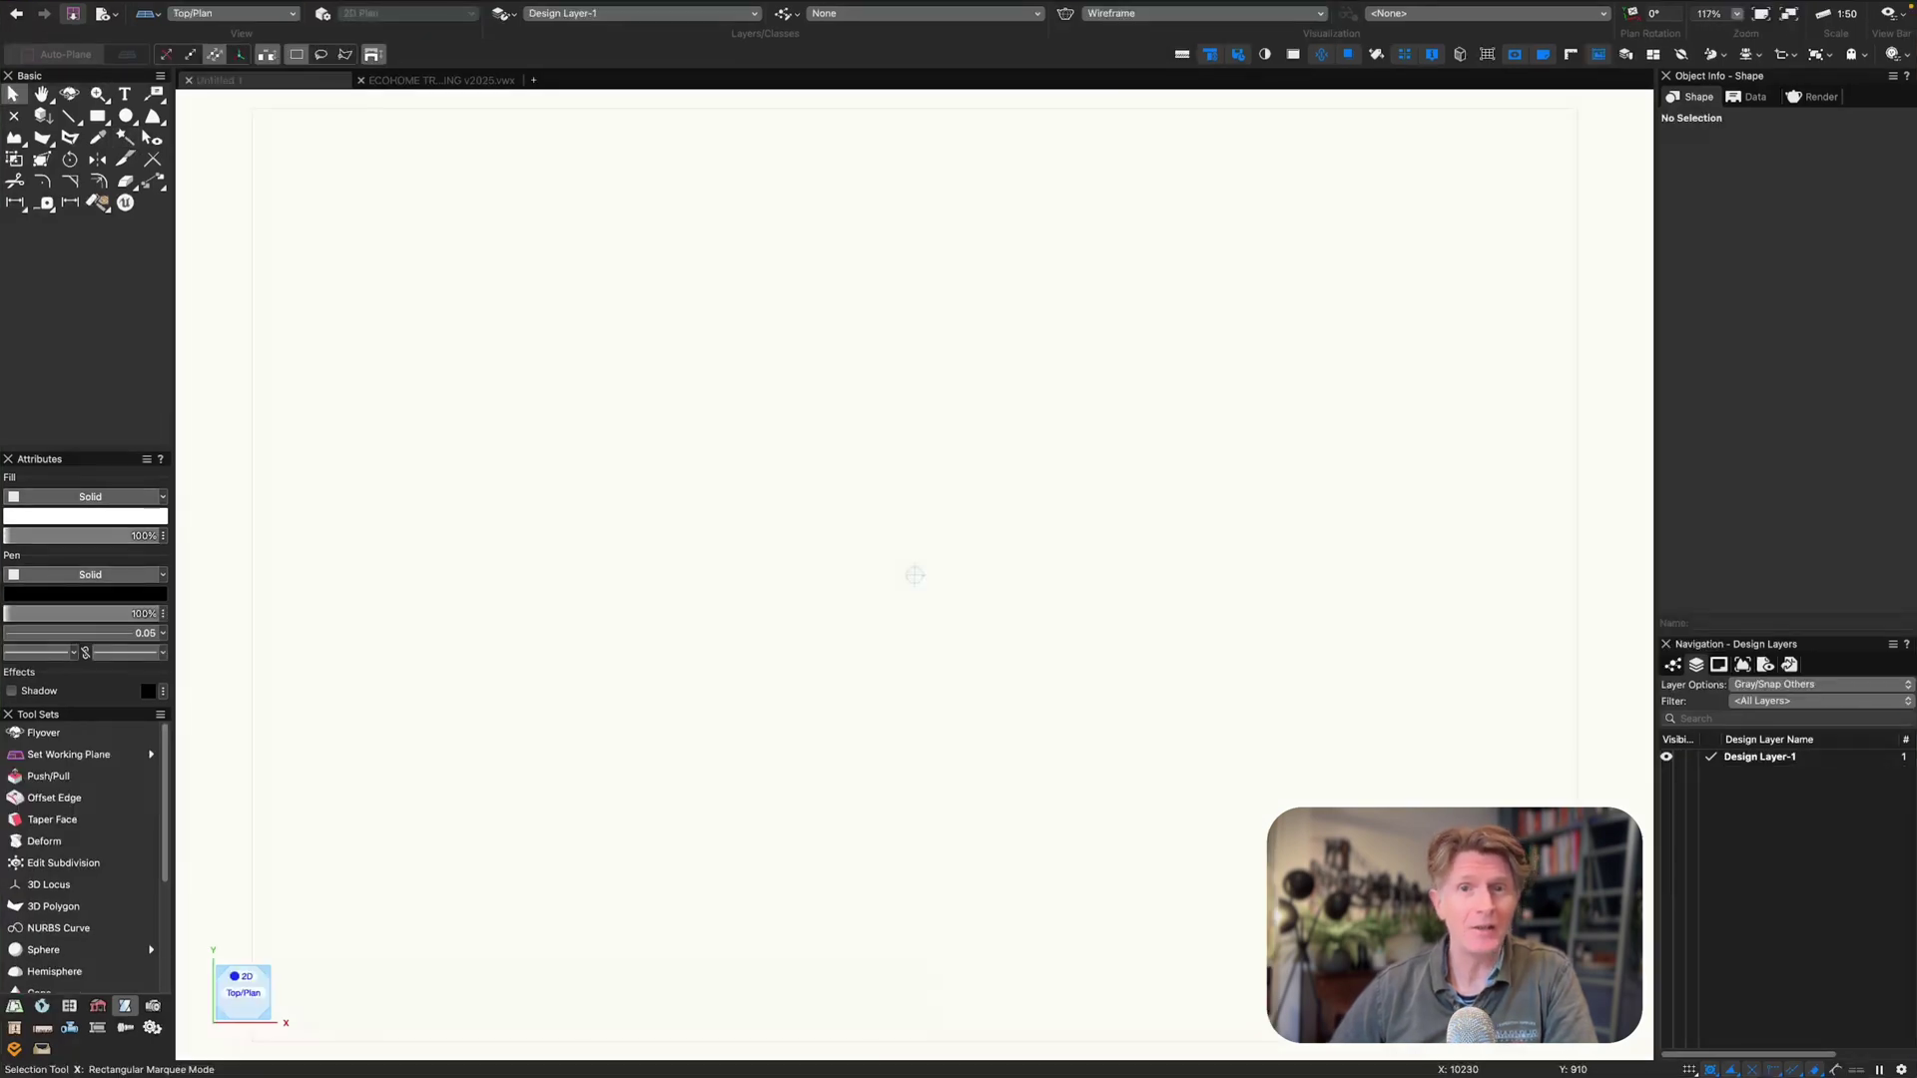
- Copy the four selected wall and roof objects from the ECOHOME TRAINING v2025 file and paste them into Untitled 1
left_click(467, 82)
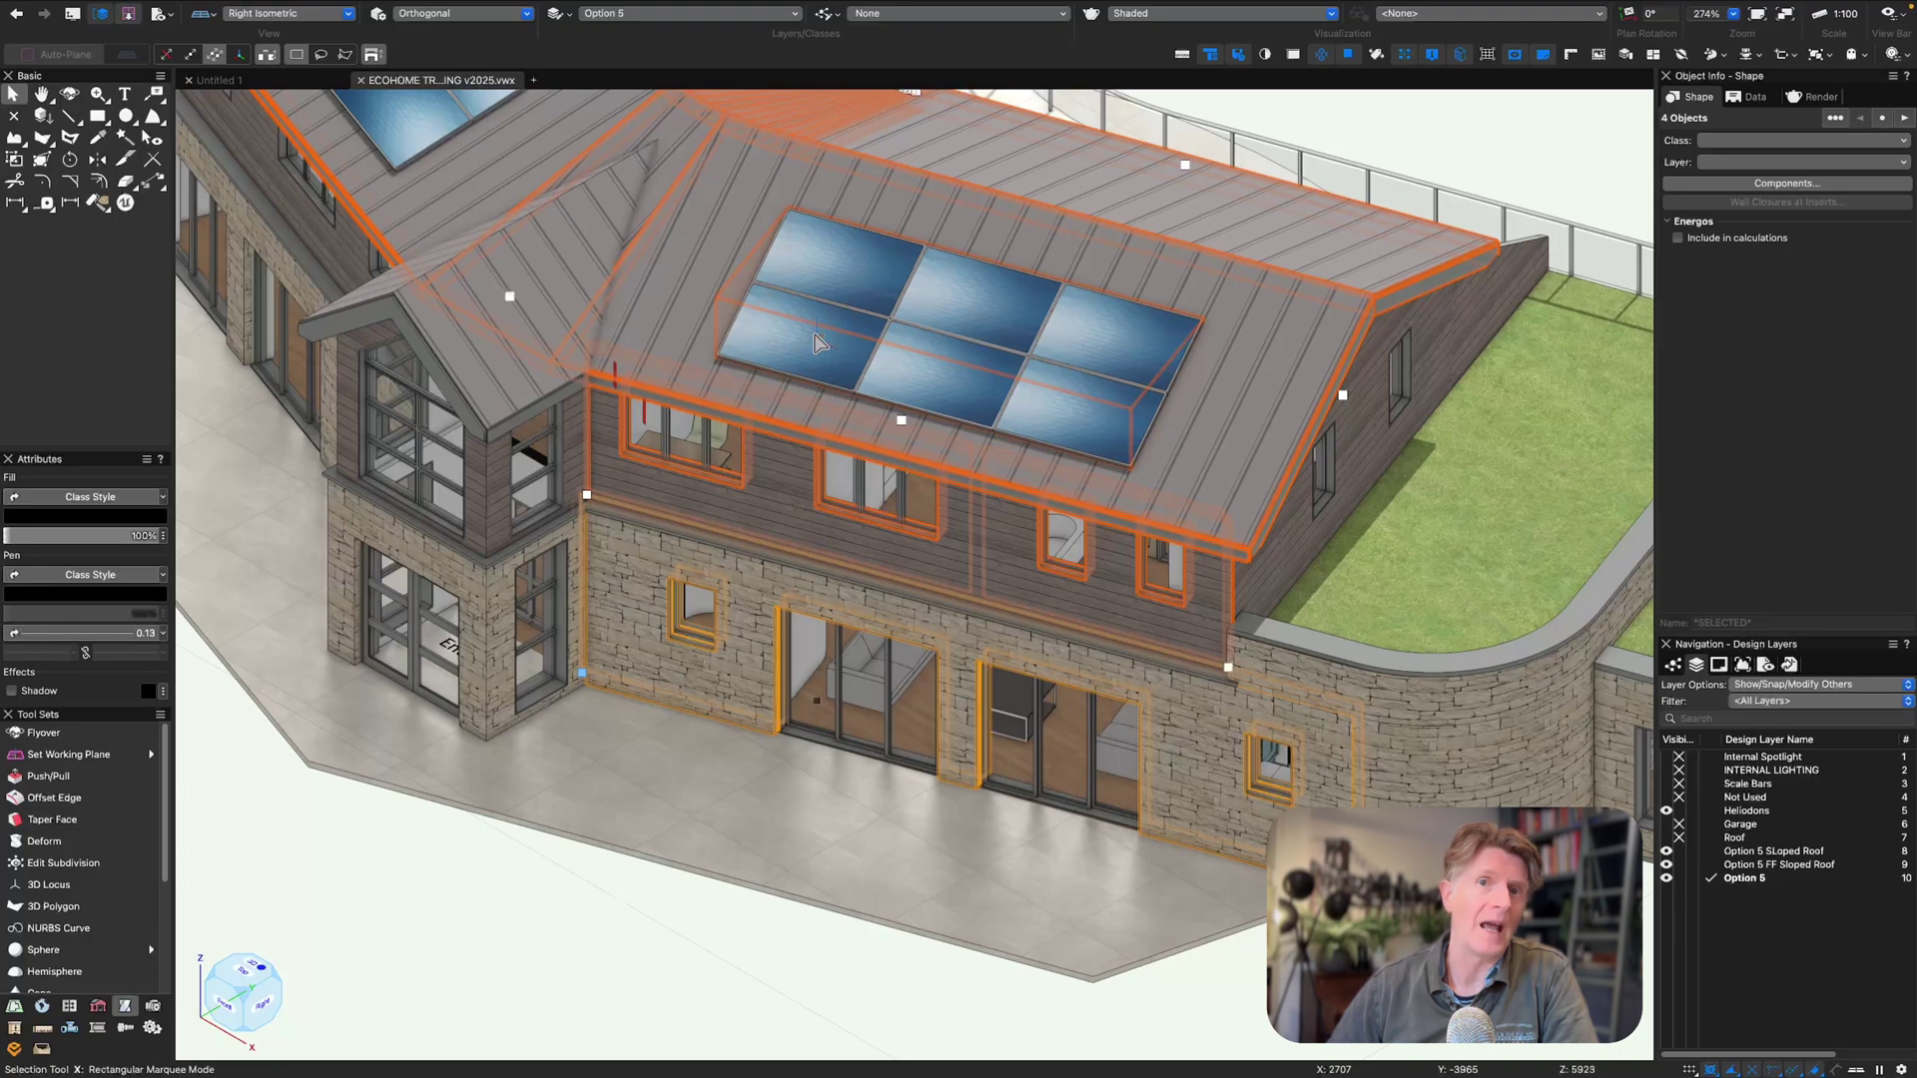
left_click(343, 84)
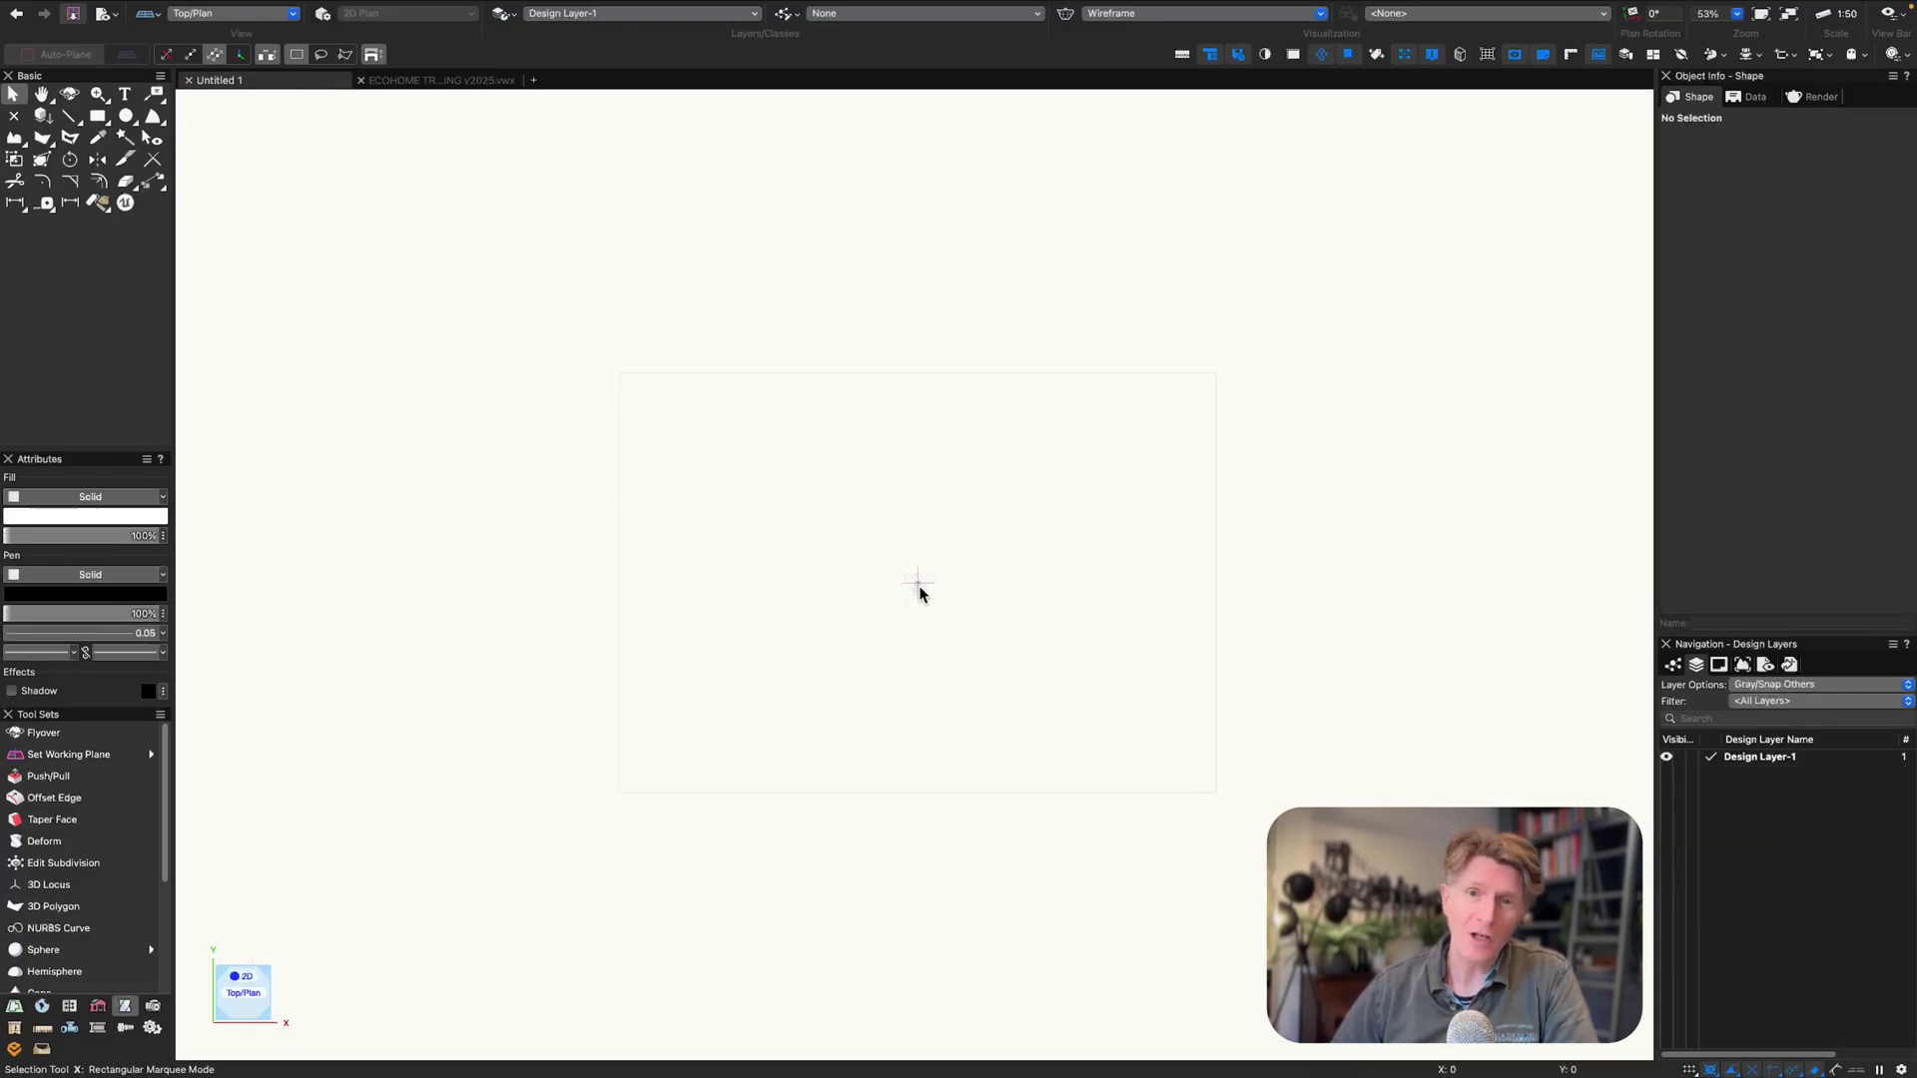
key("super+v")
left_click(1112, 349)
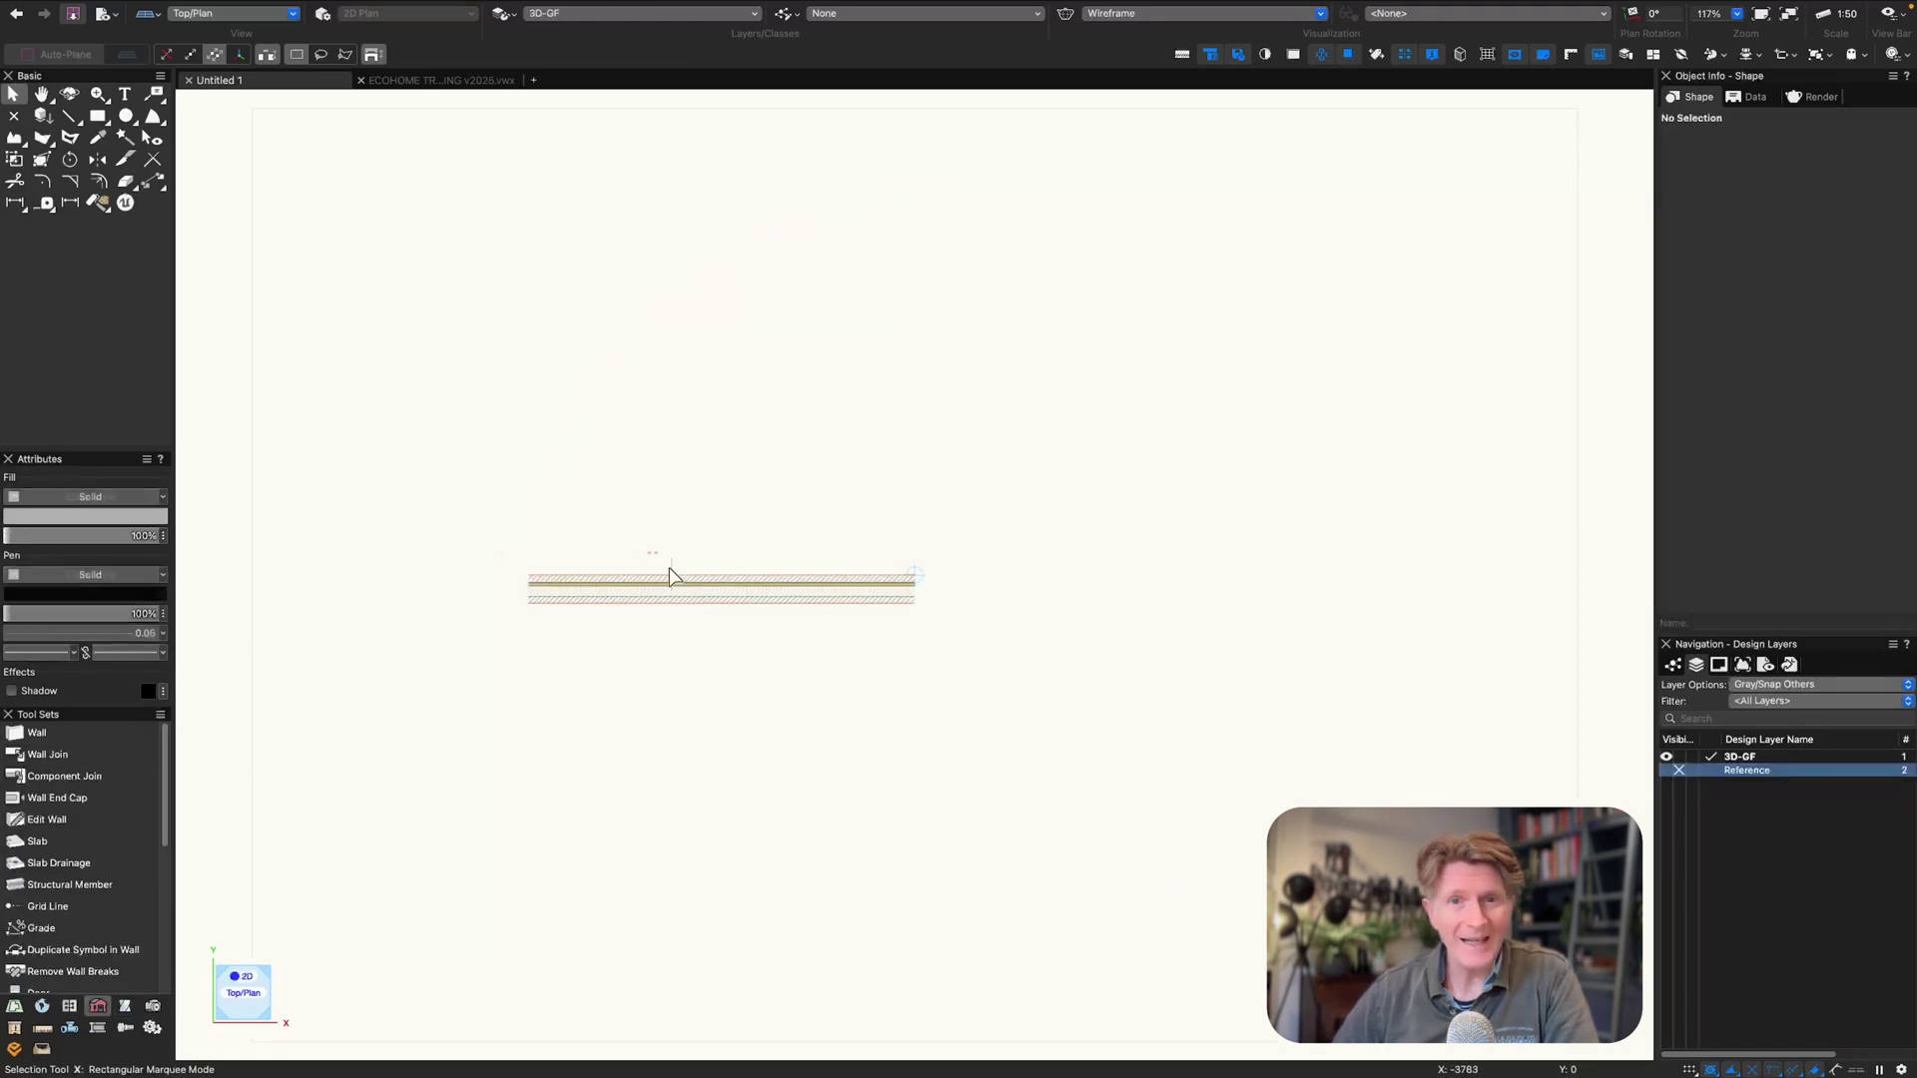
- Centre the stone wall on the drawing origin, show it in Right Isometric view, and check the 3D-GF layer's settings
left_click_drag(721, 575, 914, 575)
key("3")
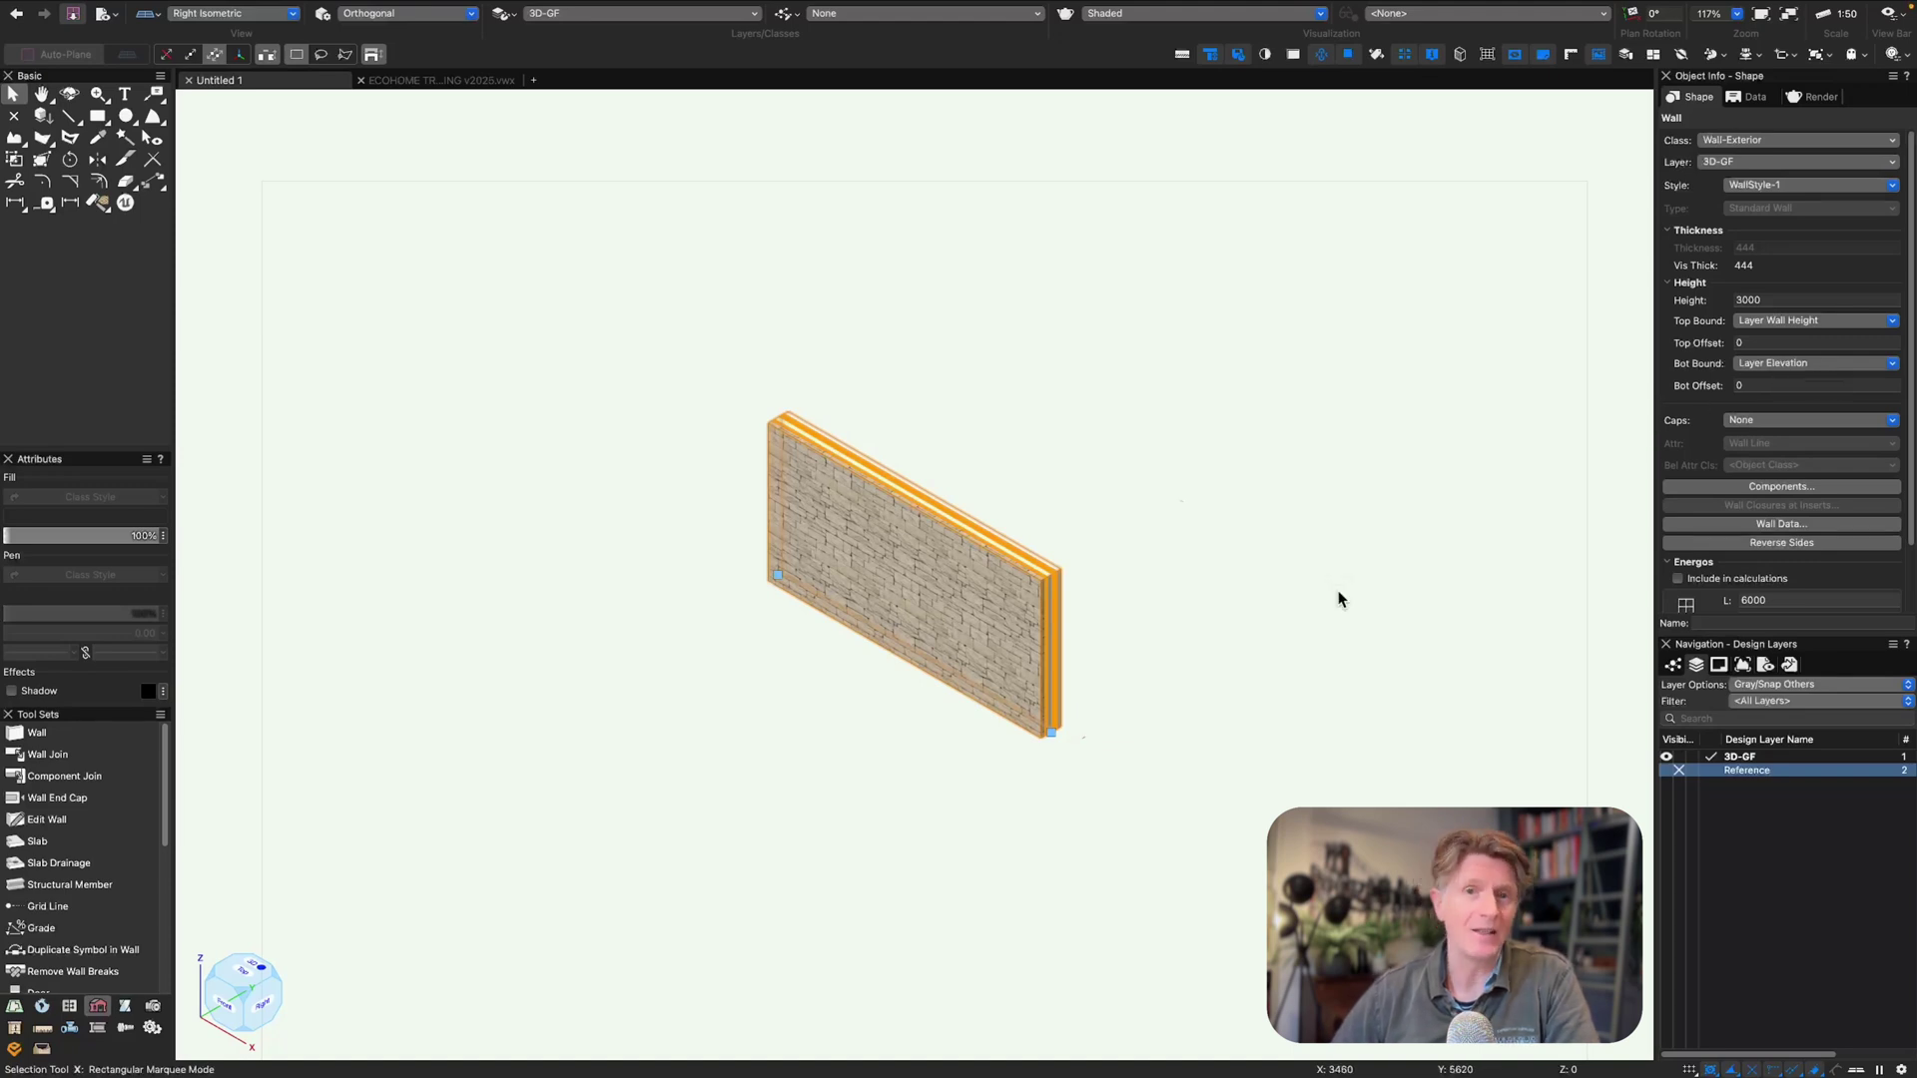
right_click(1746, 759)
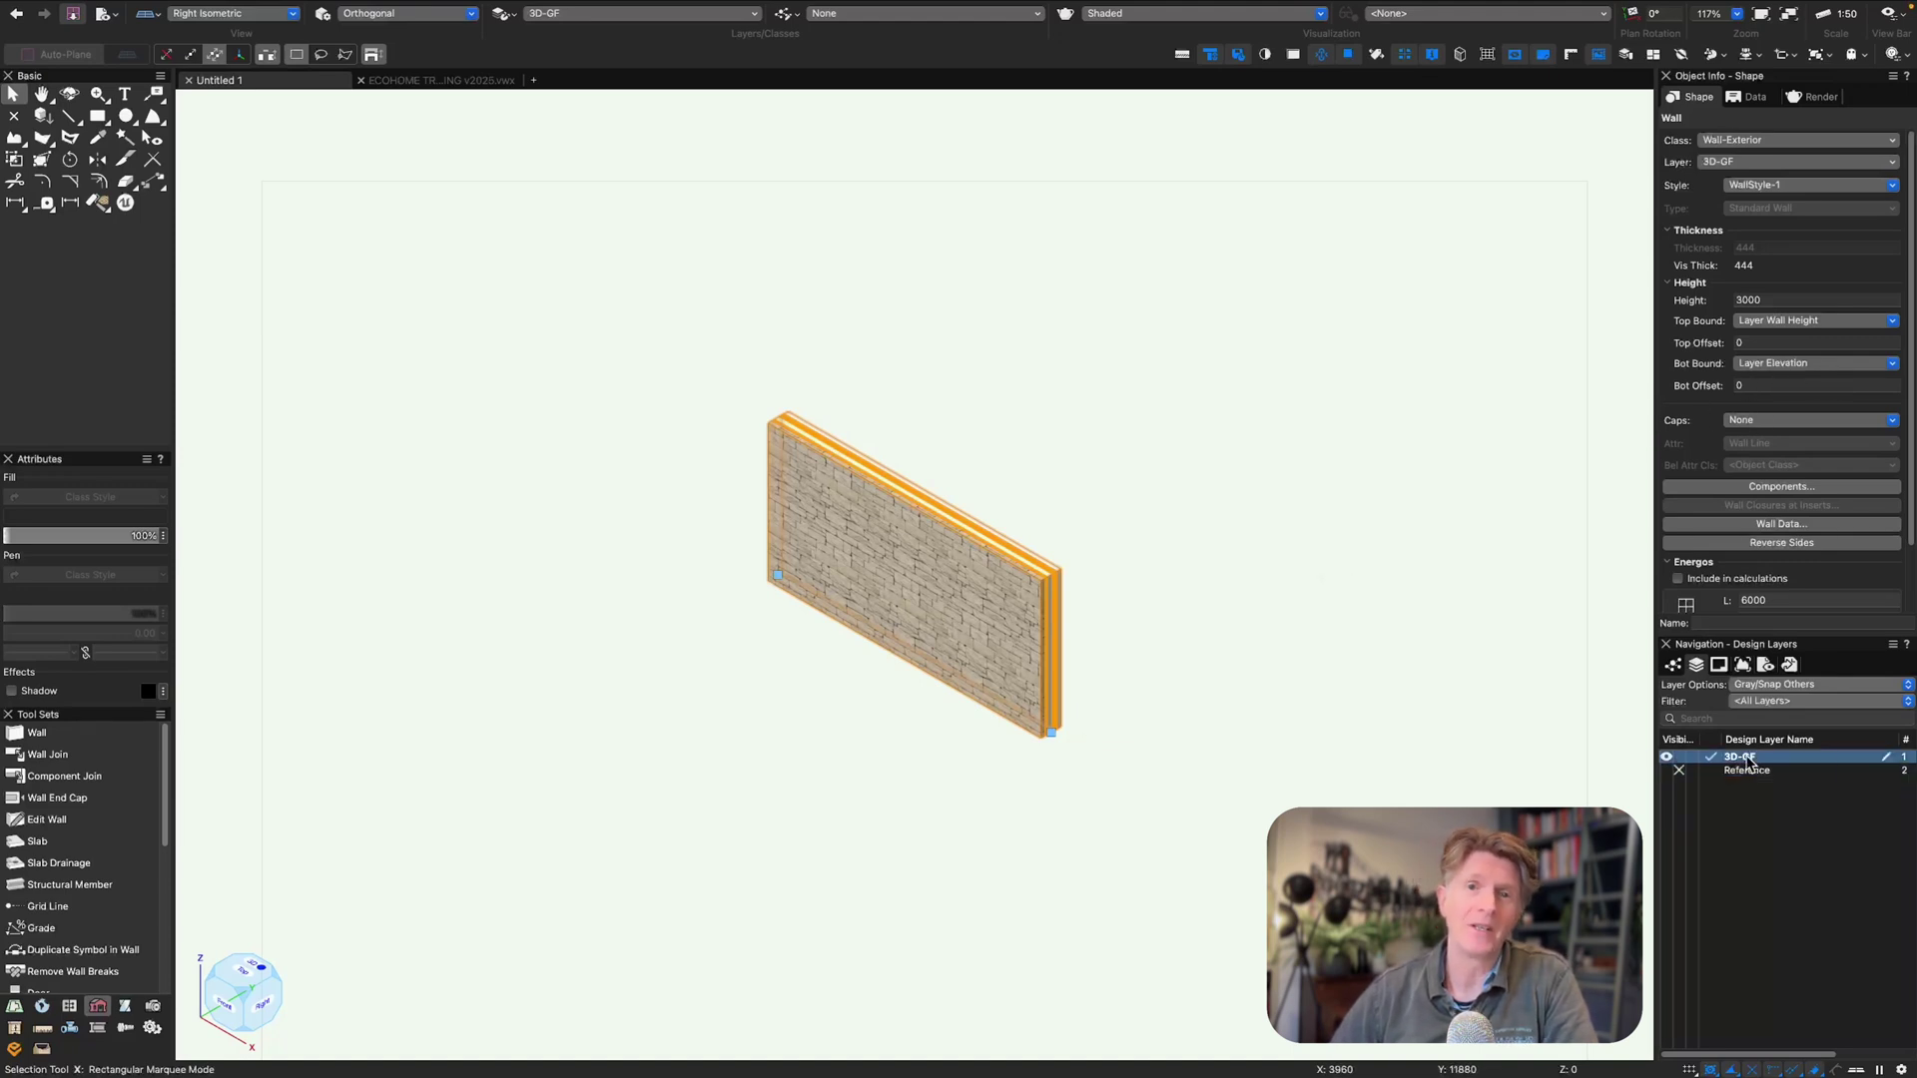
left_click(1727, 831)
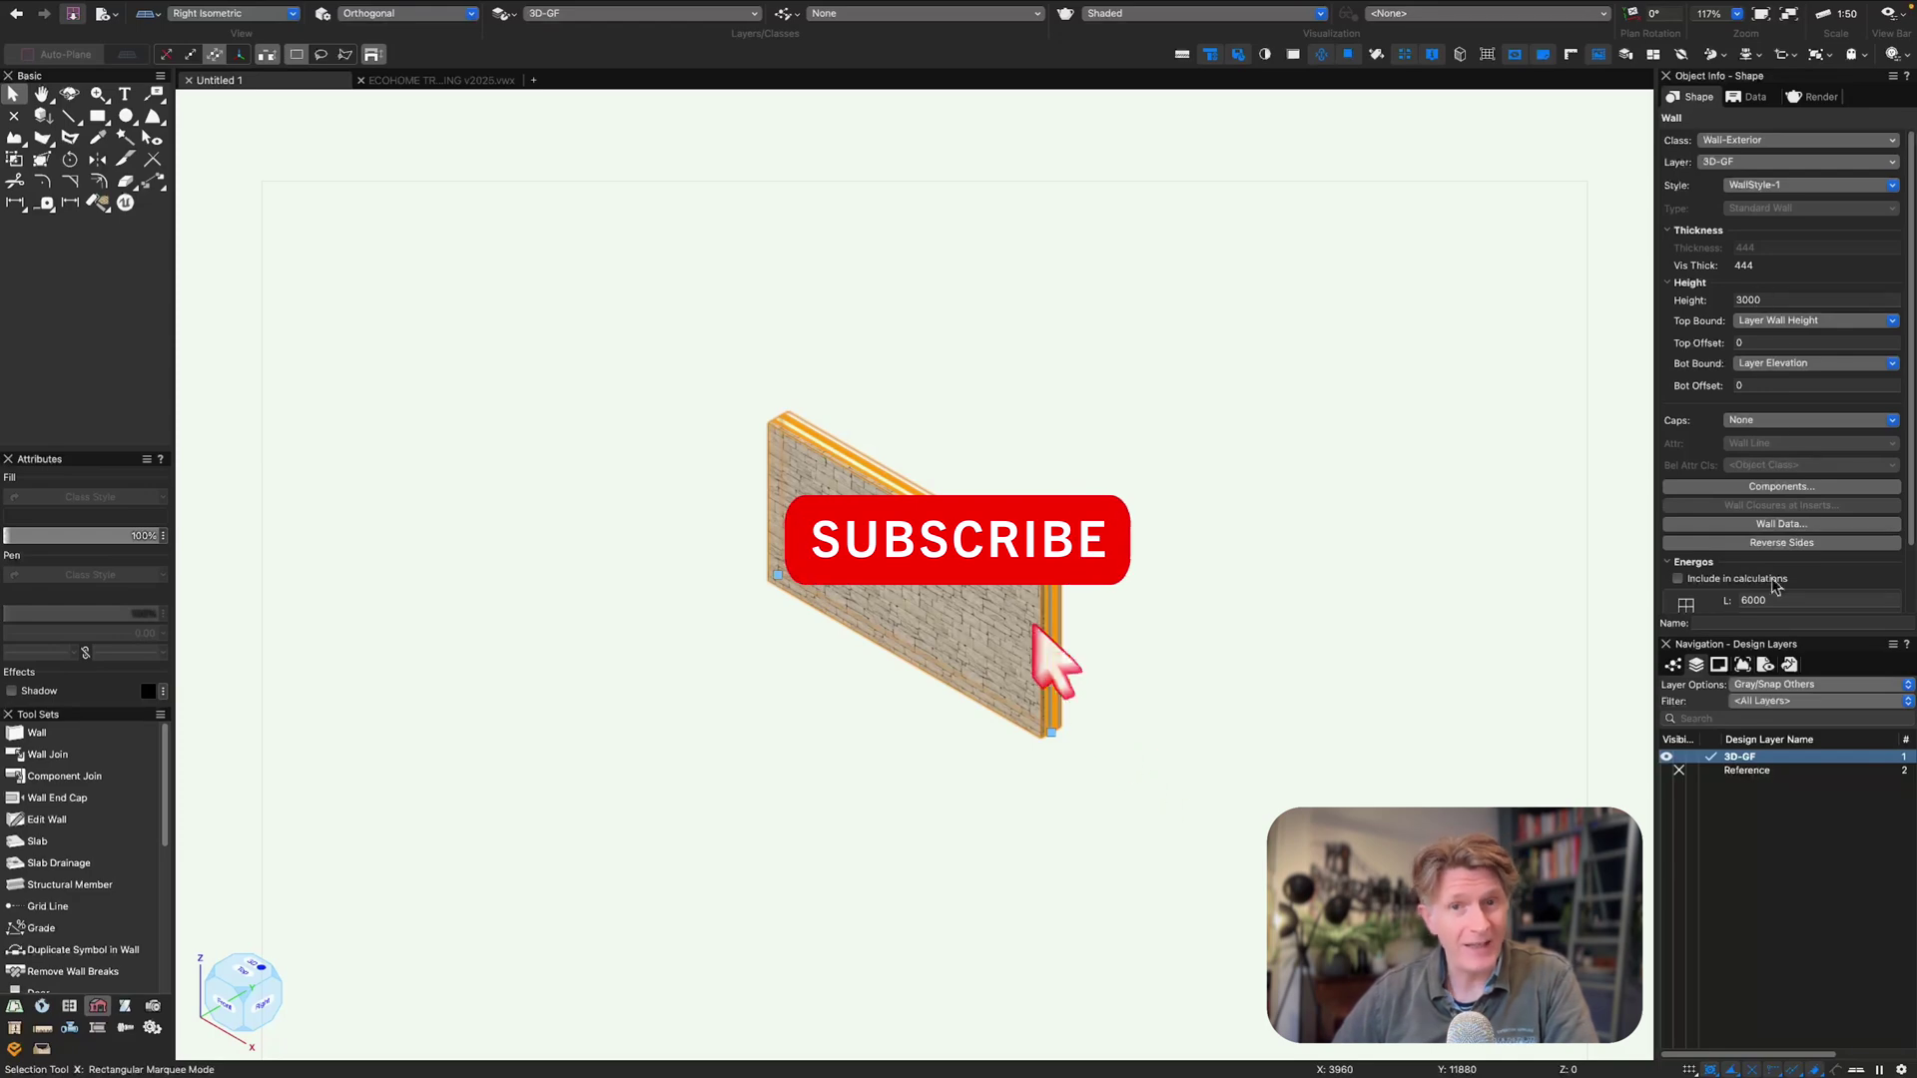
- Set the stone wall's top offset to -2 m and place a copy of the wall directly on top of it
left_click_drag(1774, 342, 1675, 344)
type("-2000")
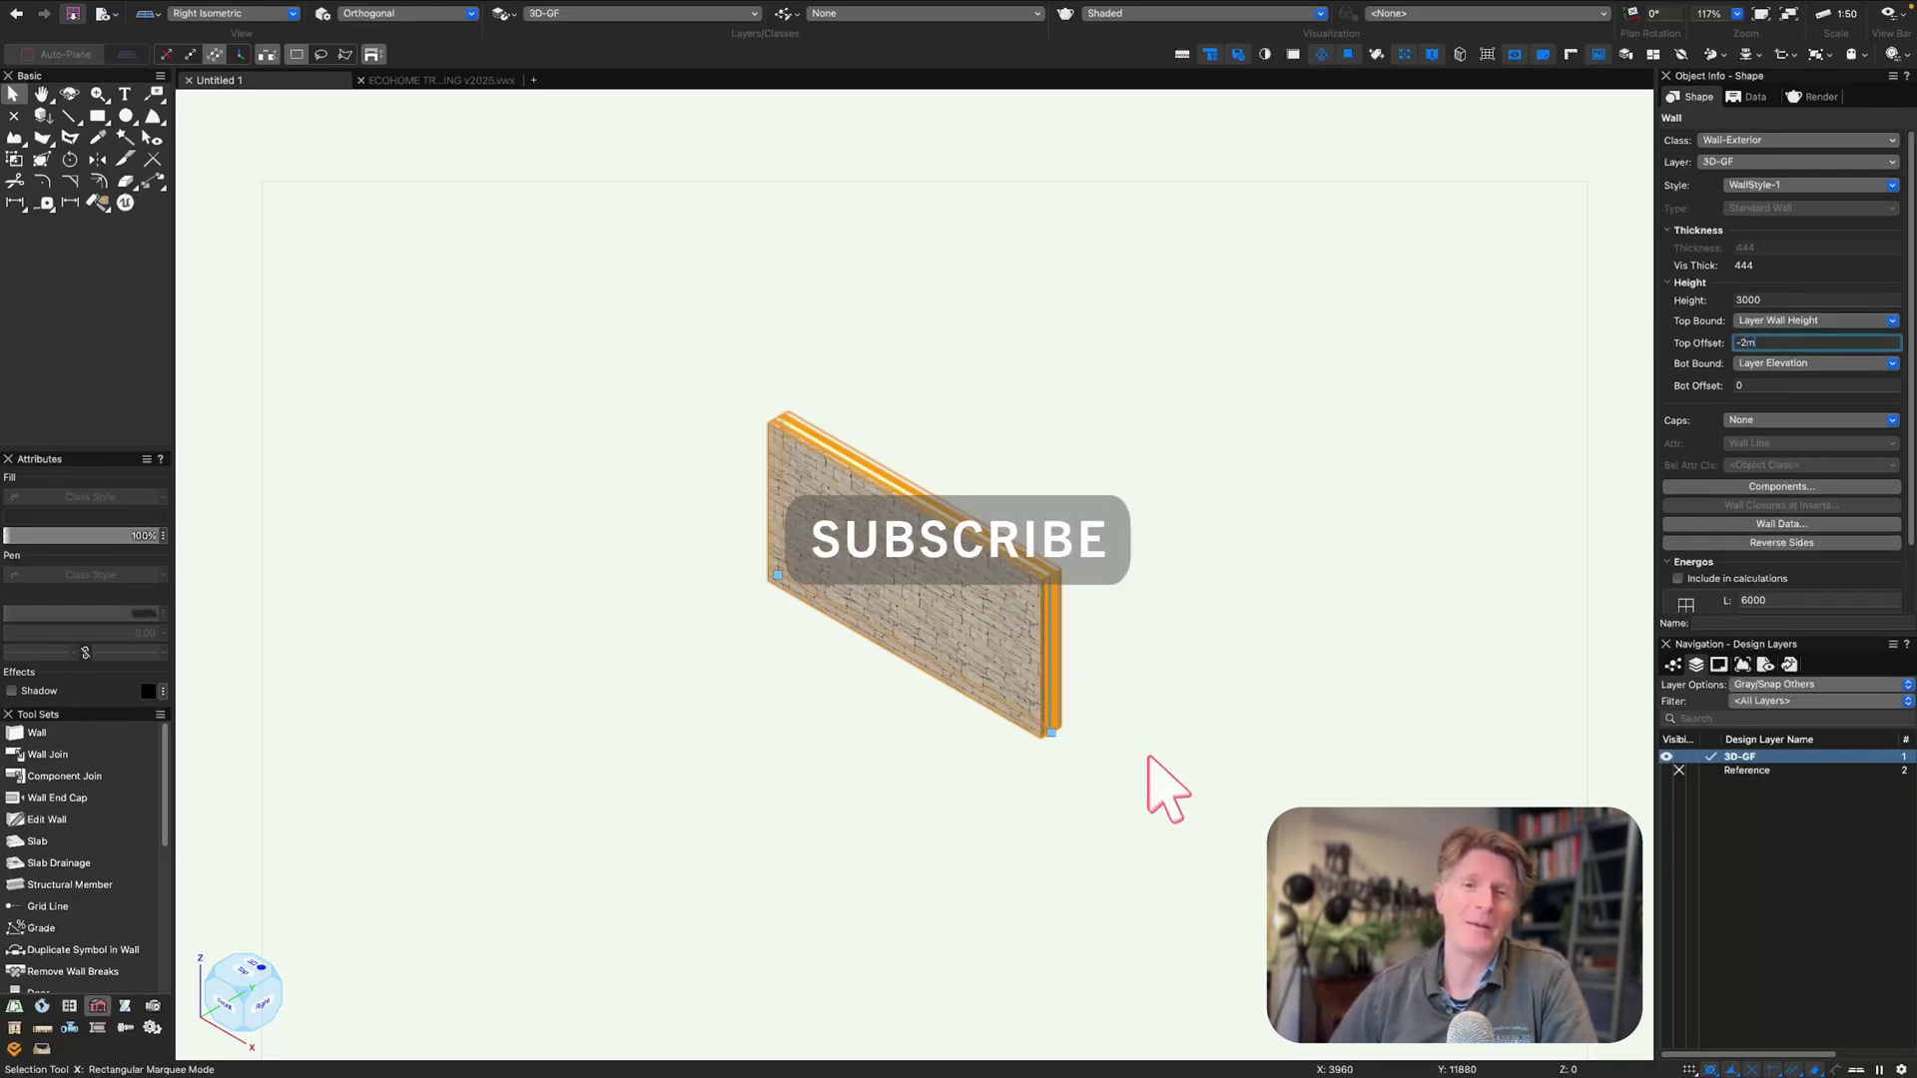
key("Return")
left_click(1262, 437)
scroll(1078, 708, "up", 4)
left_click_drag(1032, 754, 1055, 606, "alt")
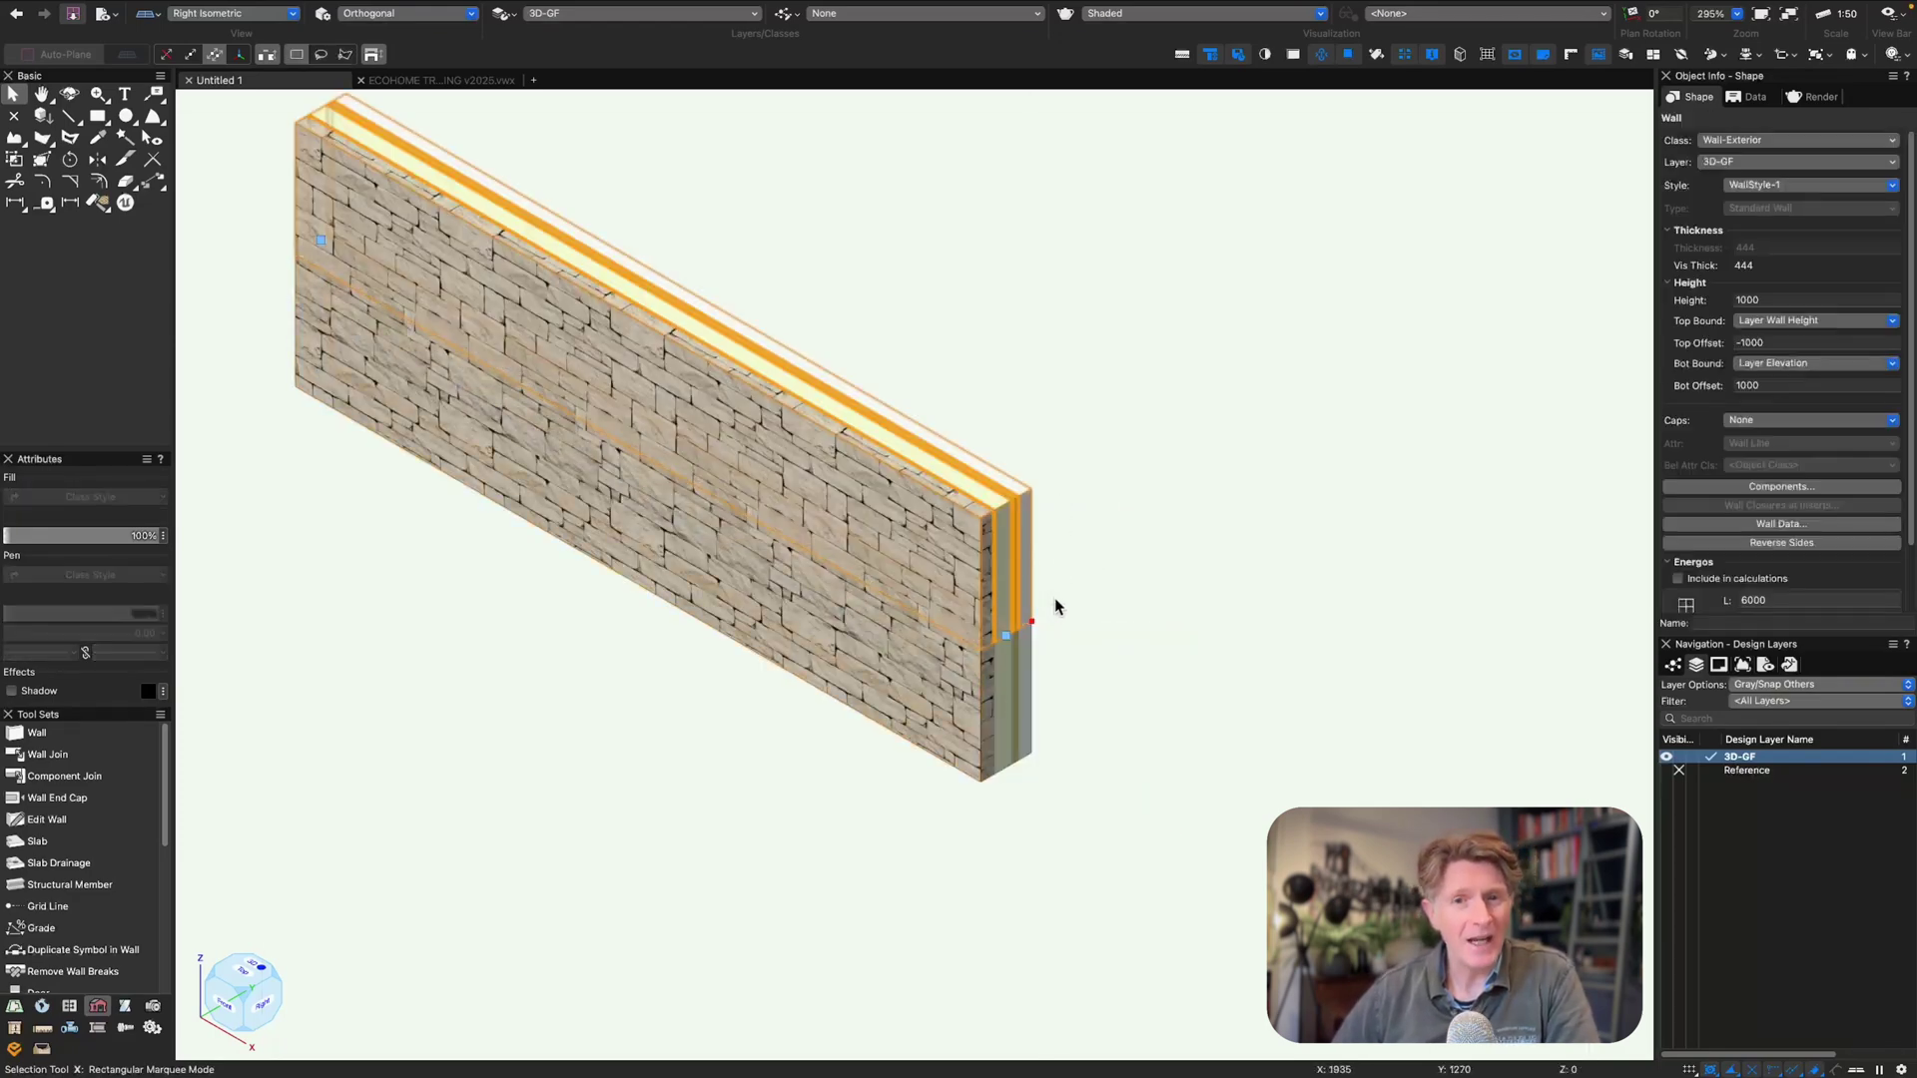
- Try to replace the upper wall's style with External WallStyle-1 from the ECOHOME TRAINING v2025 file
left_click(1787, 185)
left_click(1399, 319)
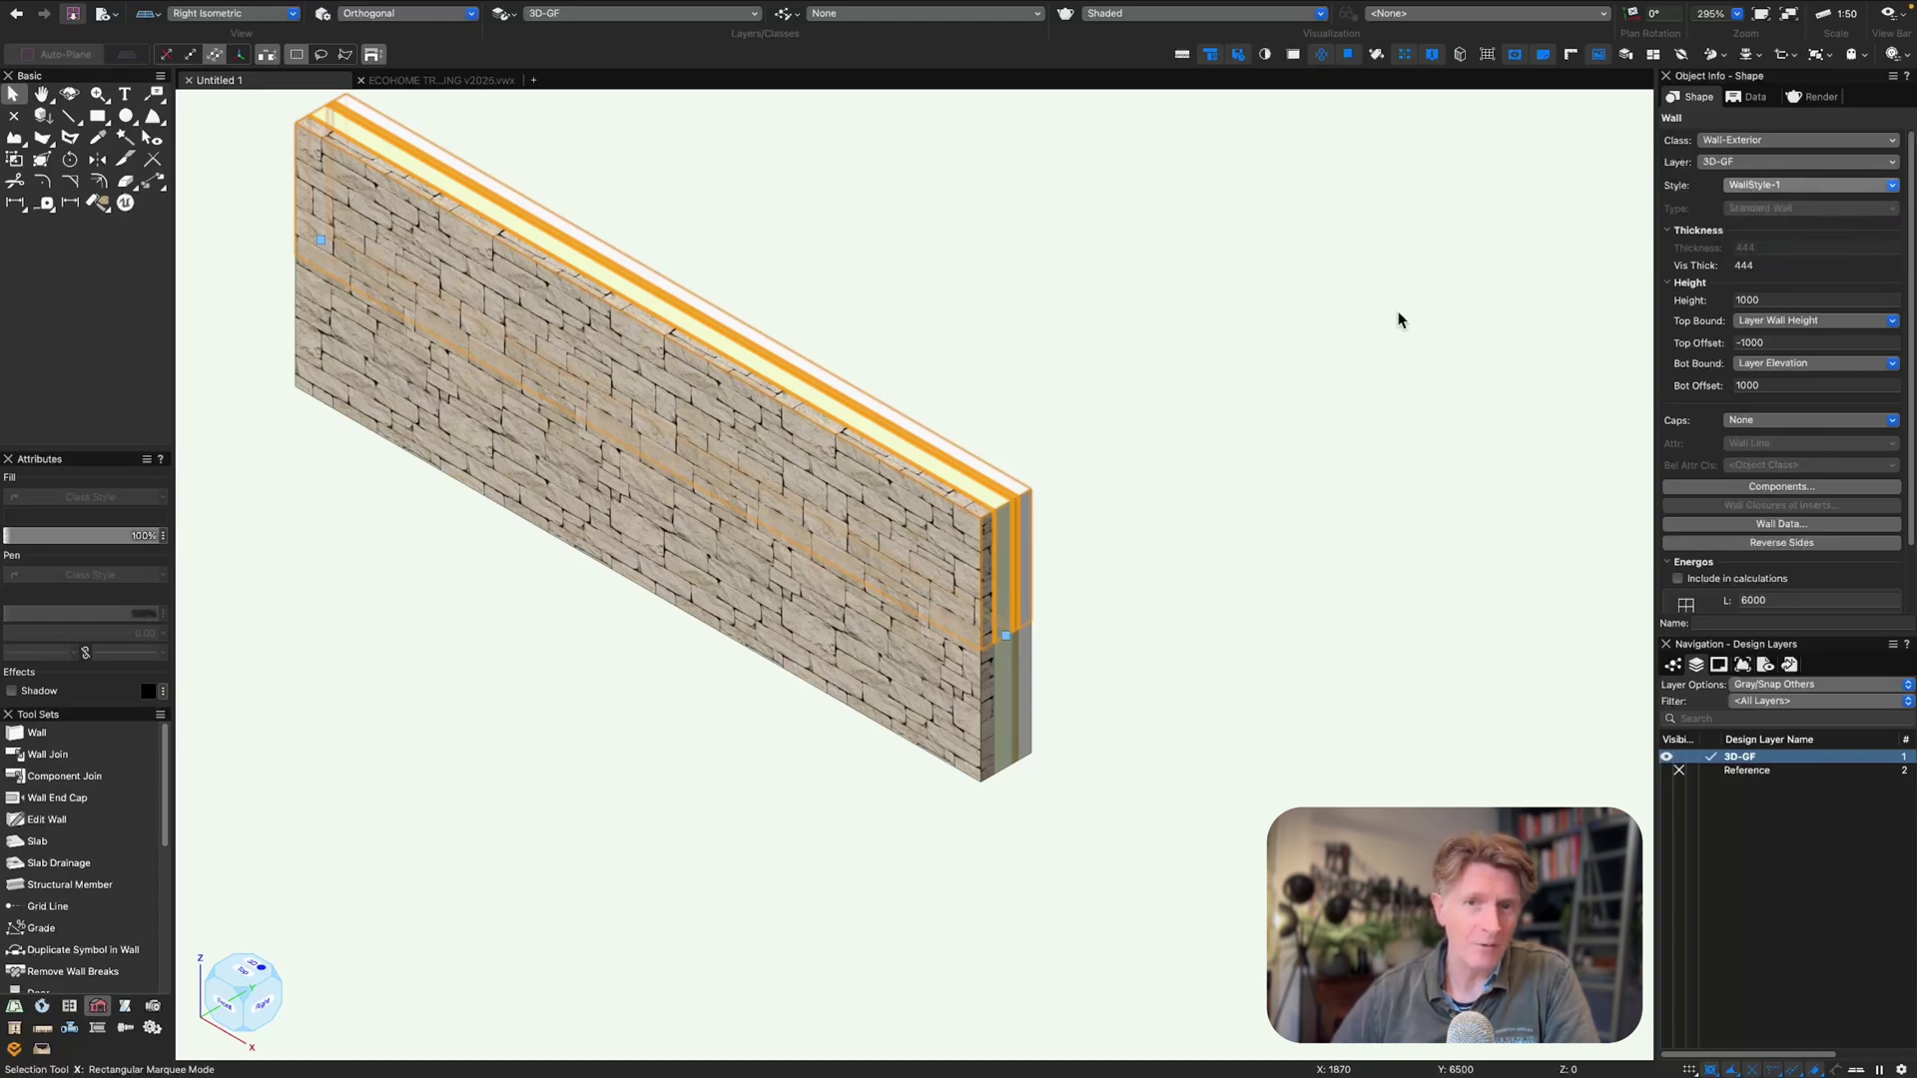
left_click(1508, 361)
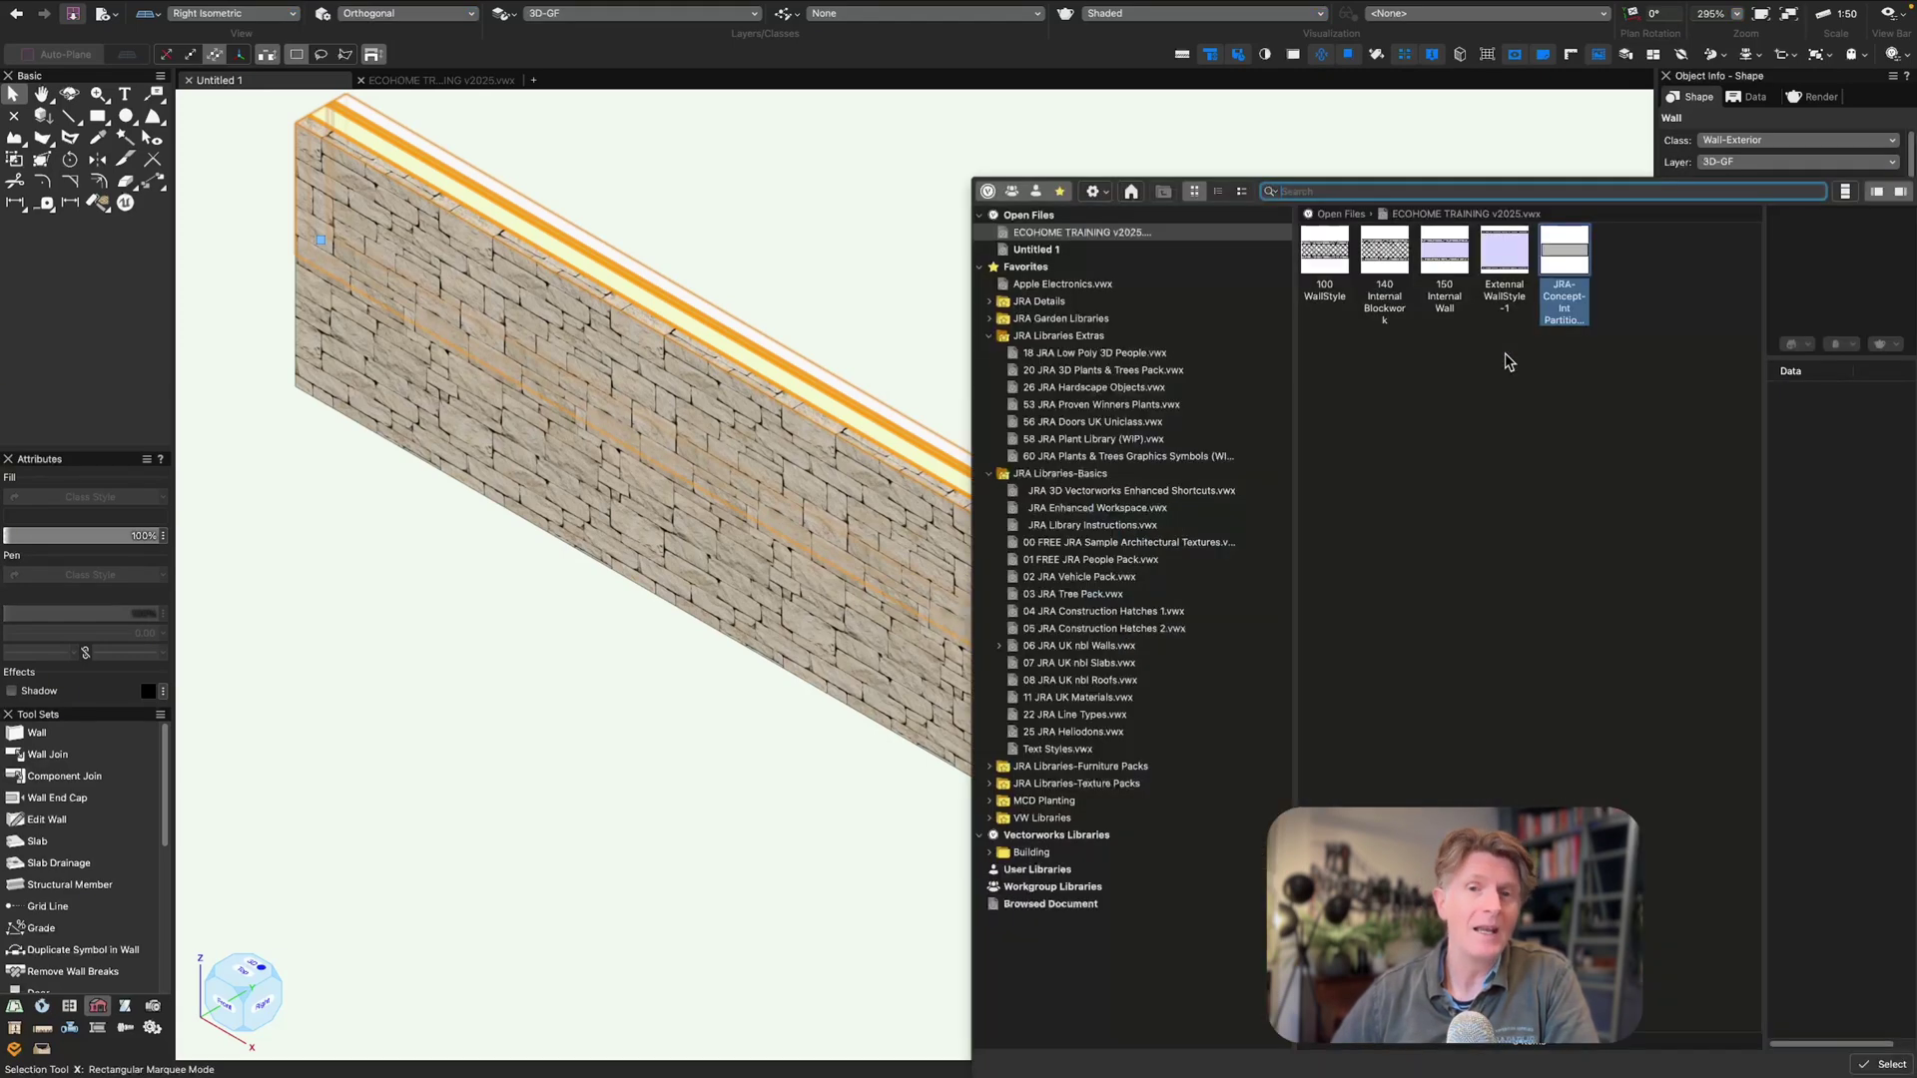
double_click(1497, 262)
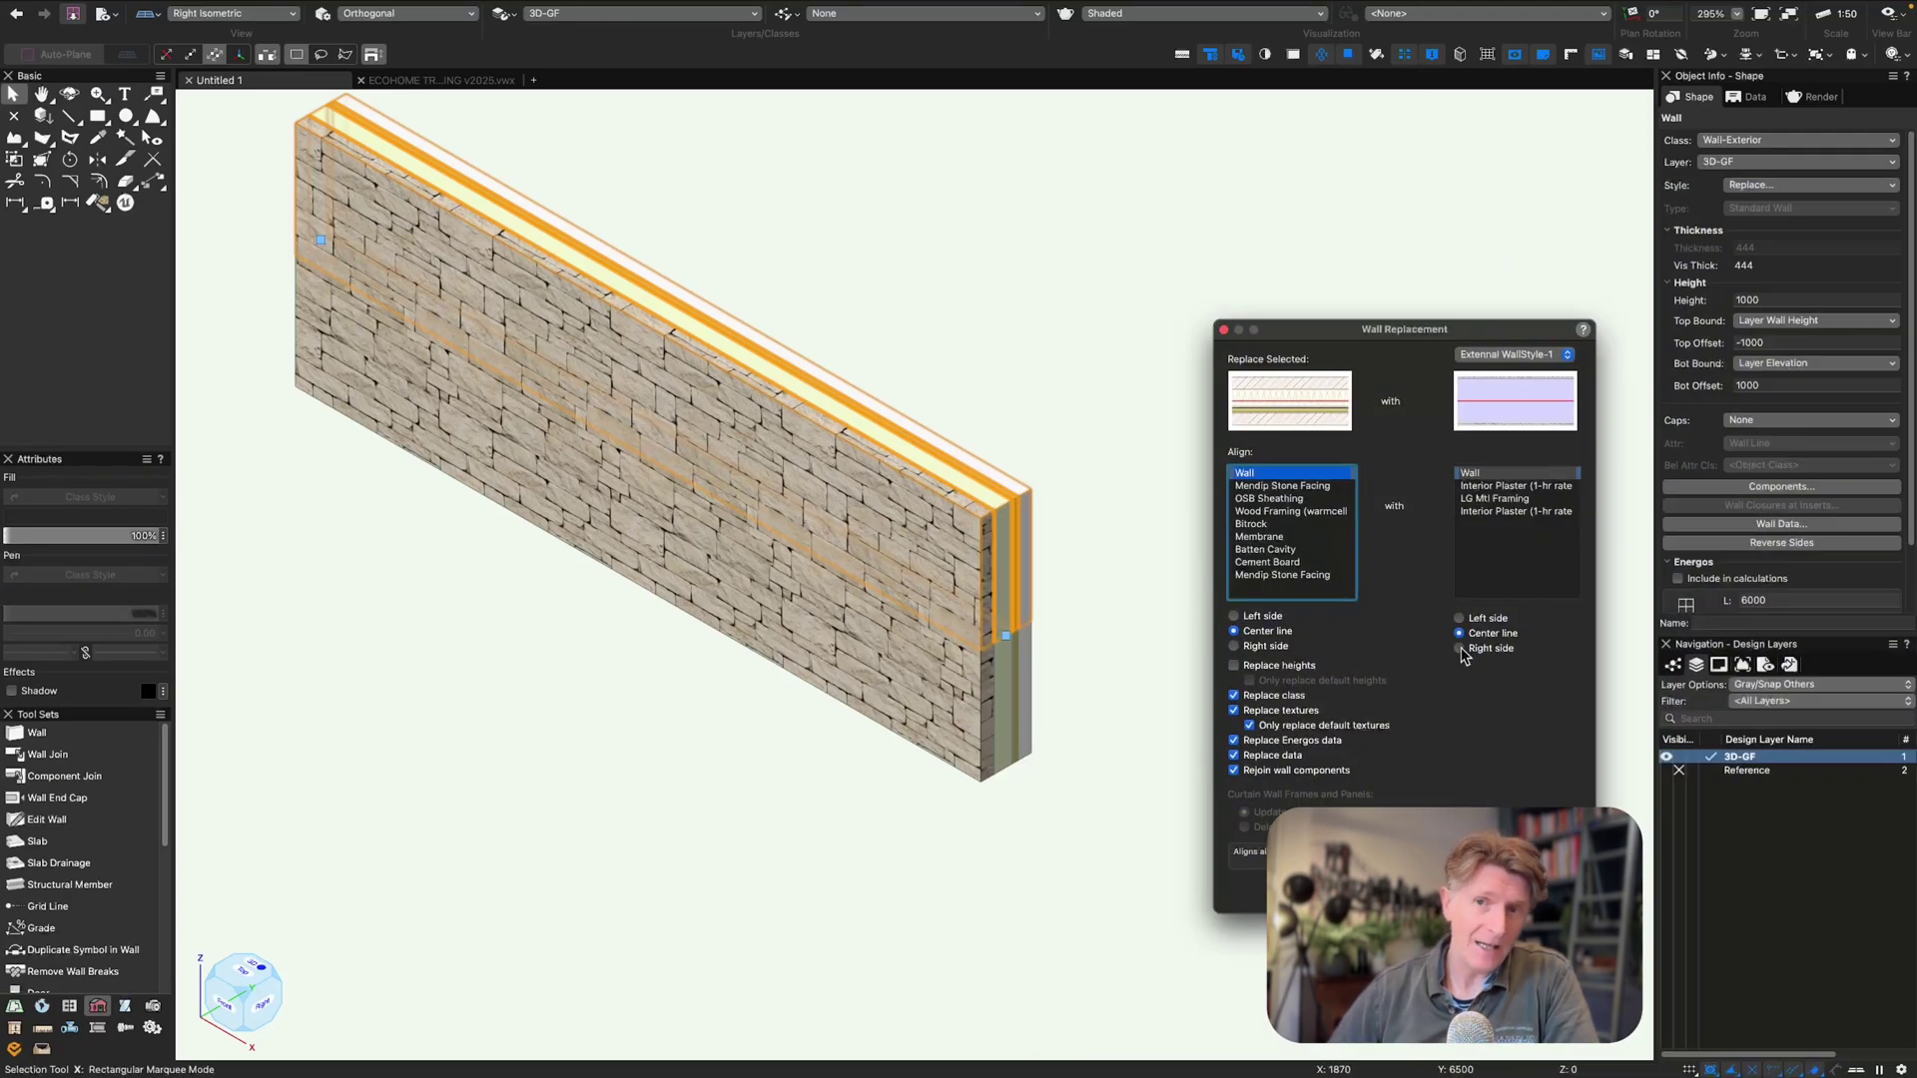
key("Return")
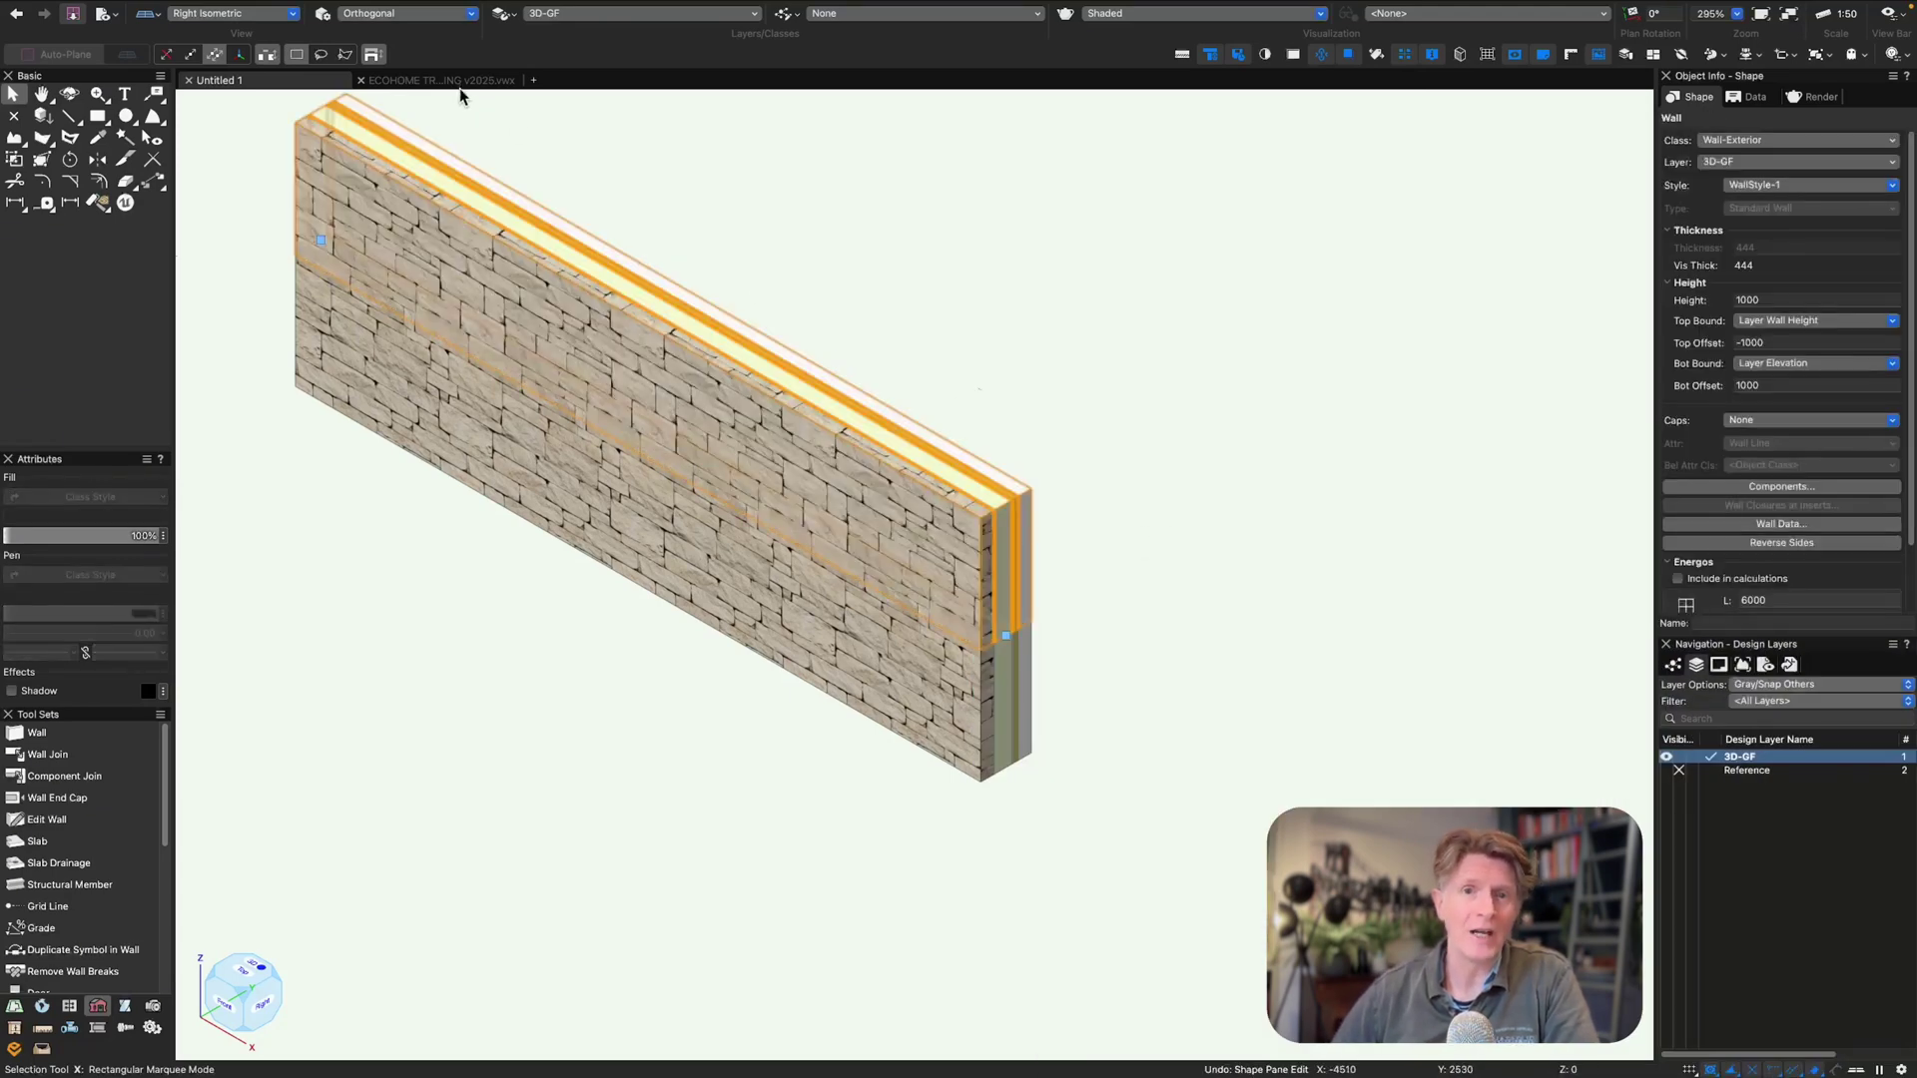
- Copy the timber-clad first-floor wall with its windows from the ECOHOME TRAINING v2025 file and paste it into Untitled 1
left_click(451, 80)
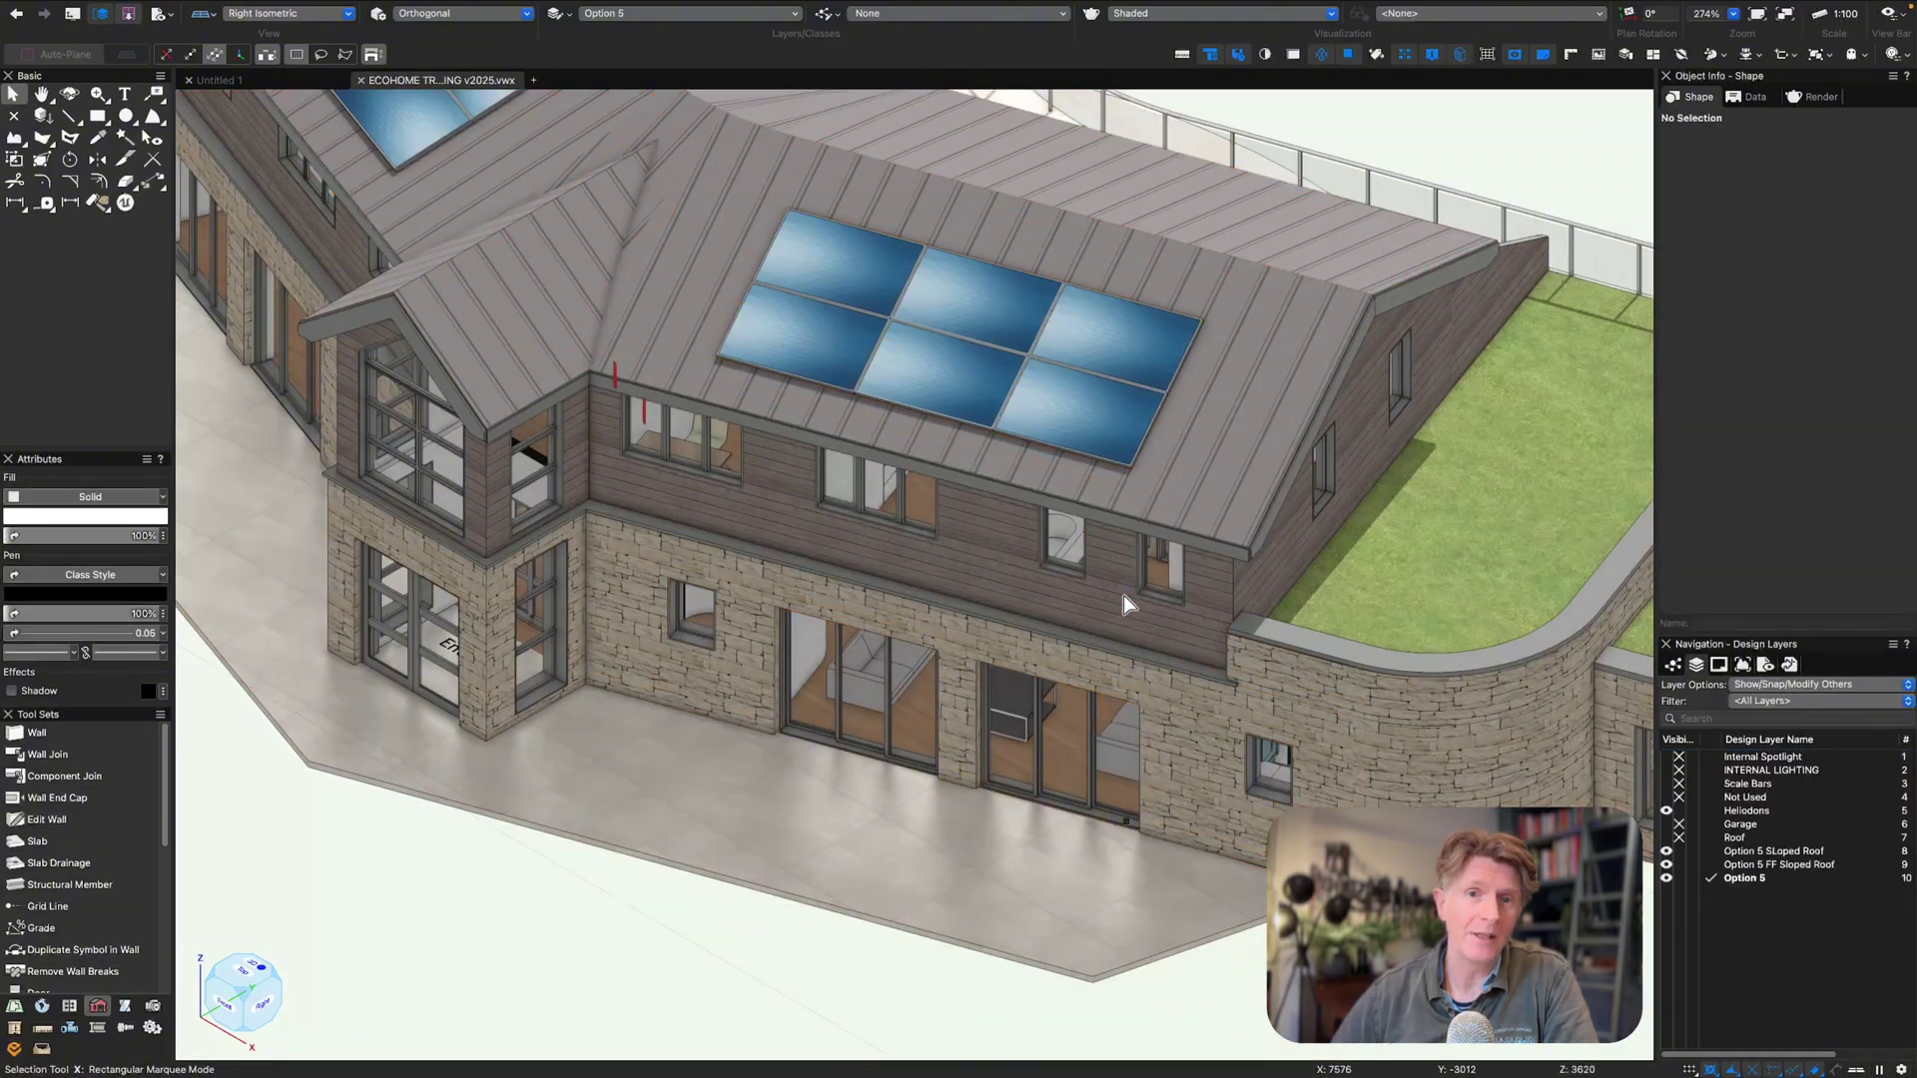
right_click(1072, 601)
left_click(735, 982)
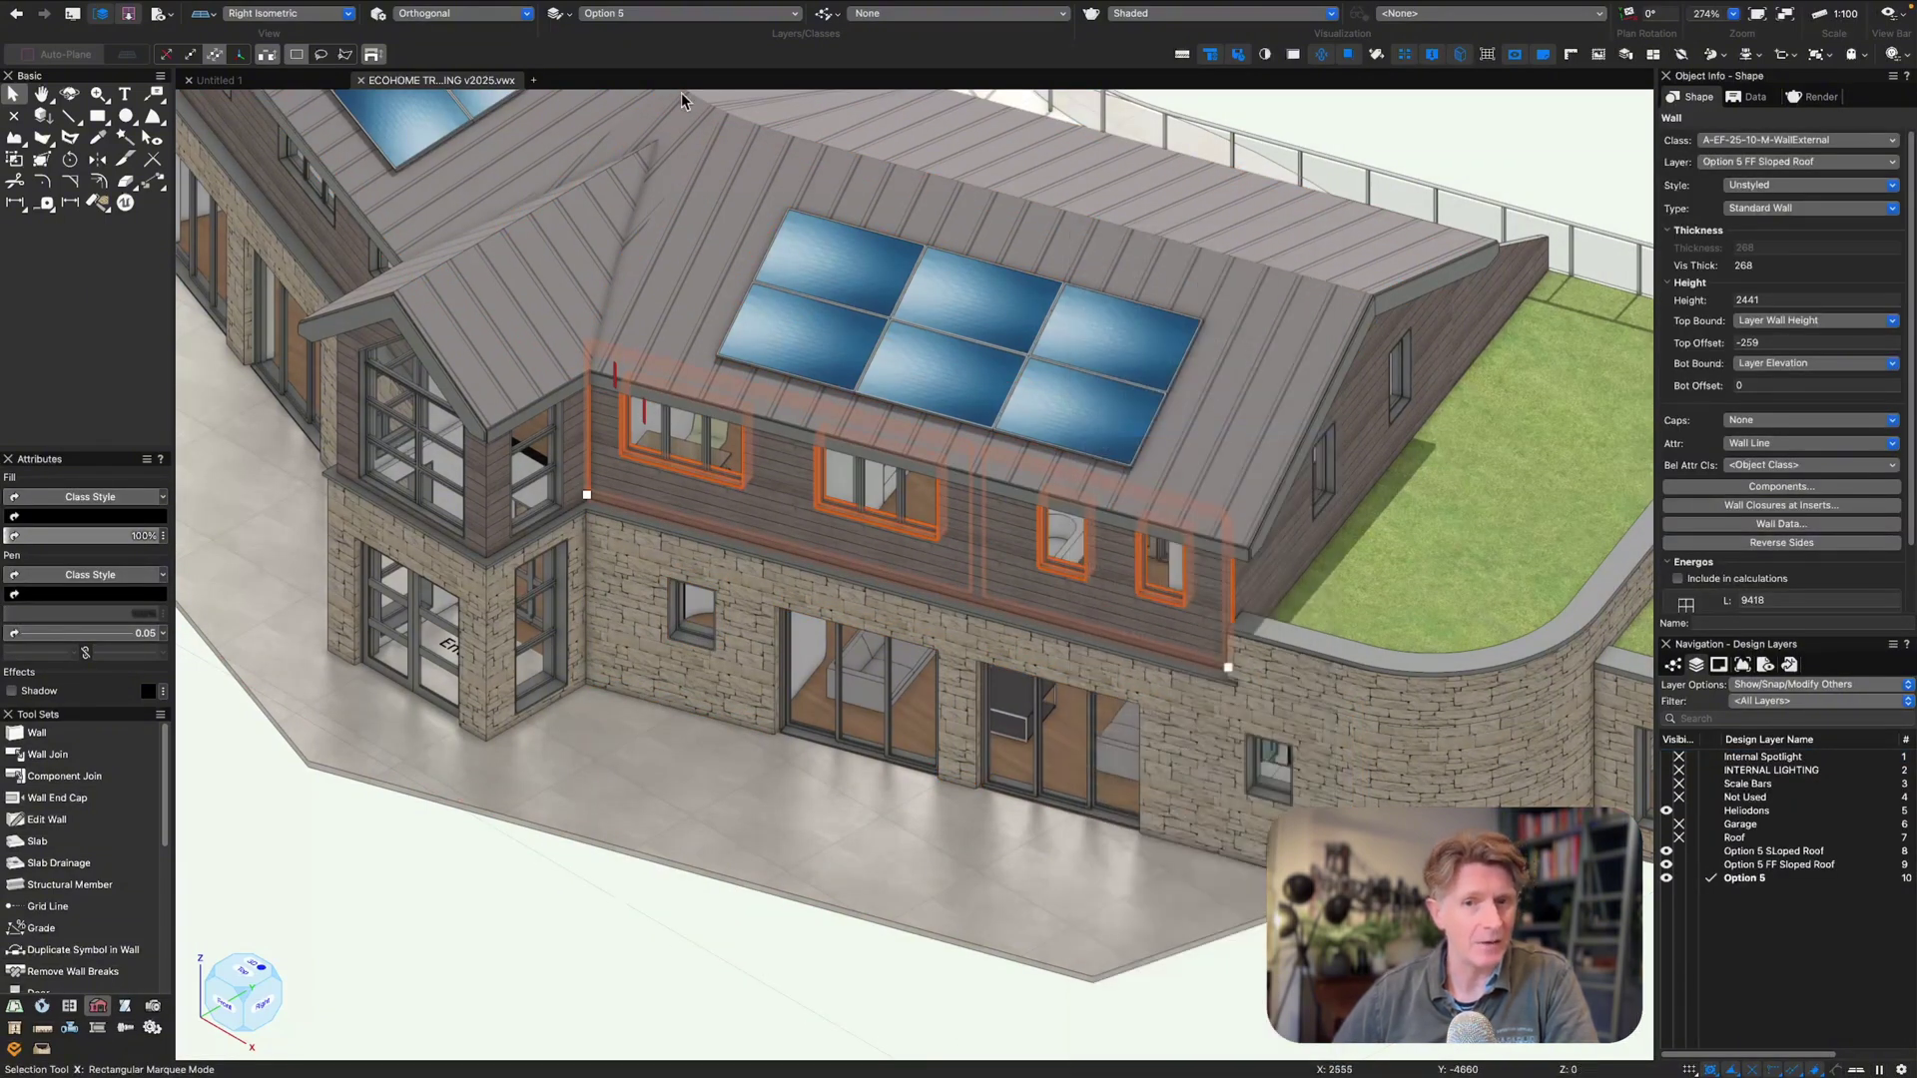
left_click(292, 84)
left_click(1241, 653)
scroll(1241, 653, "down", 5)
middle_click_drag(1241, 655, 1039, 601)
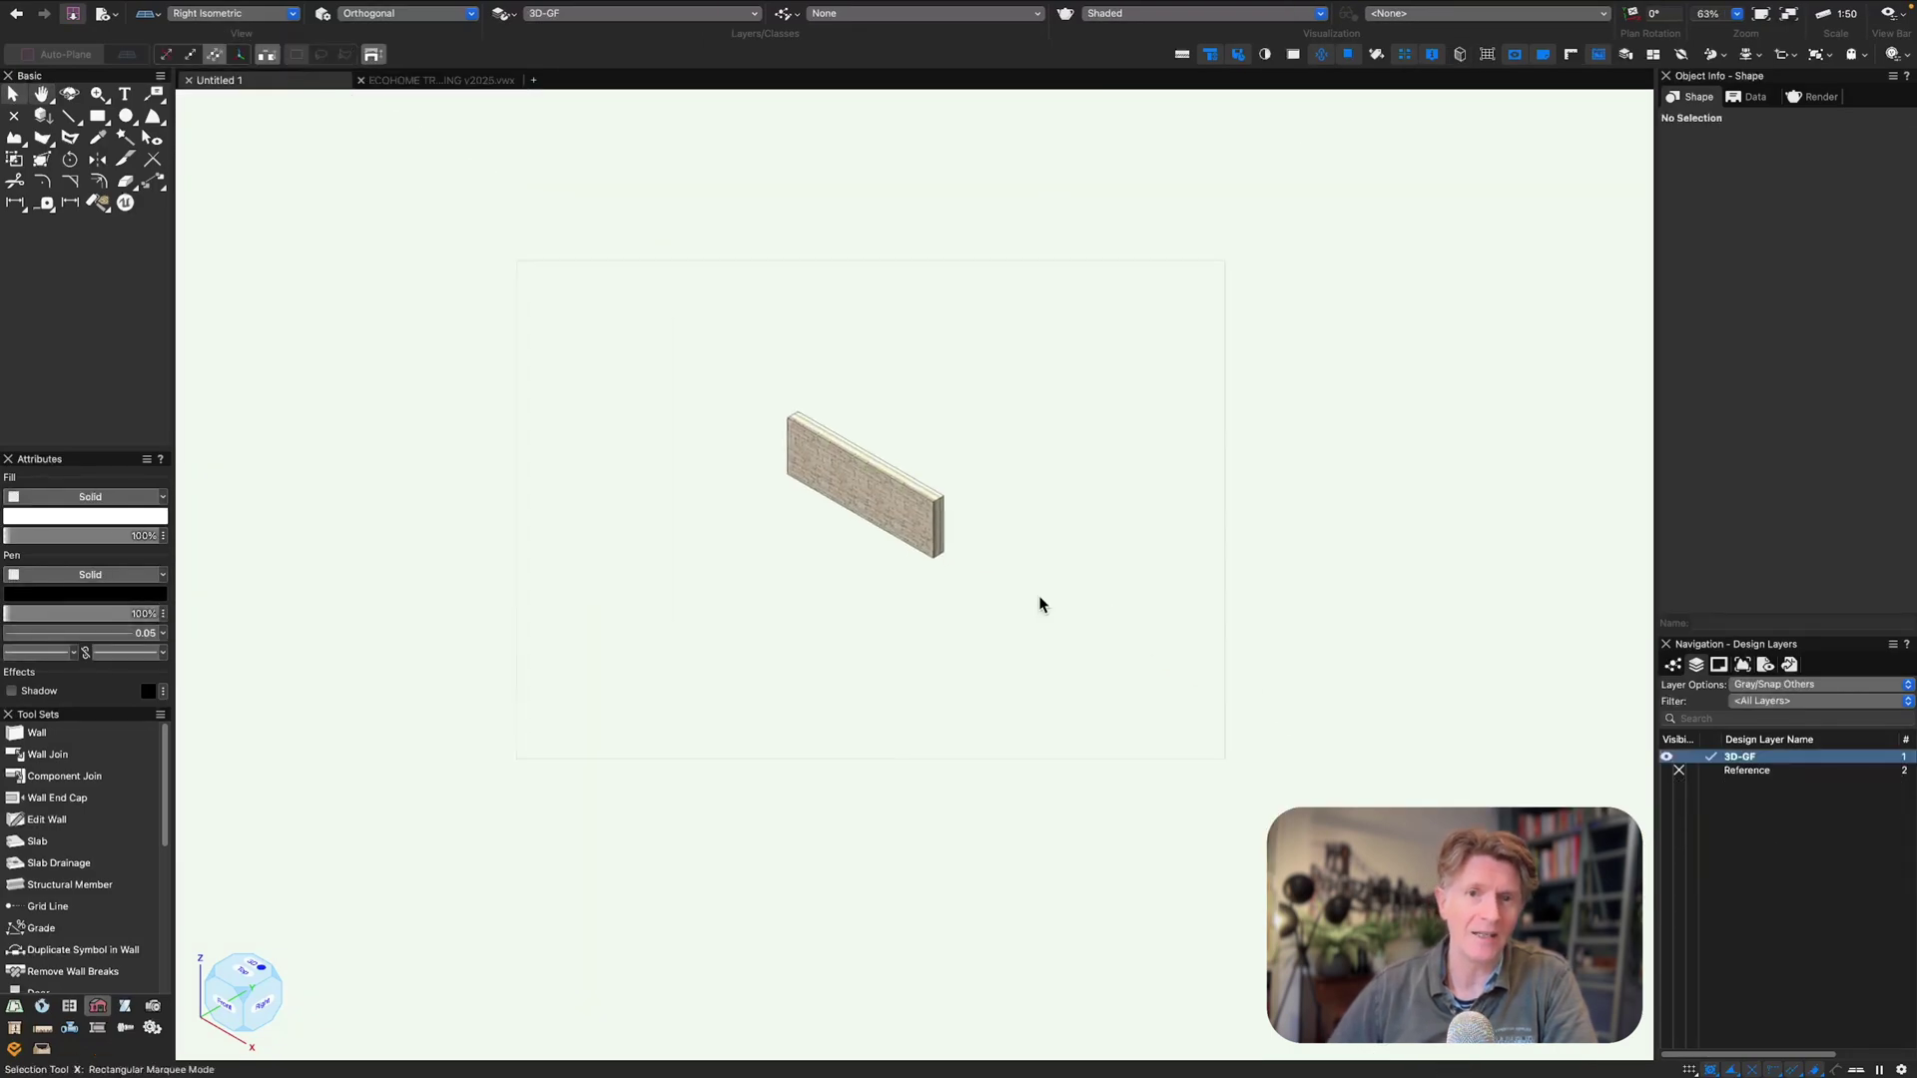
key("ctrl+v")
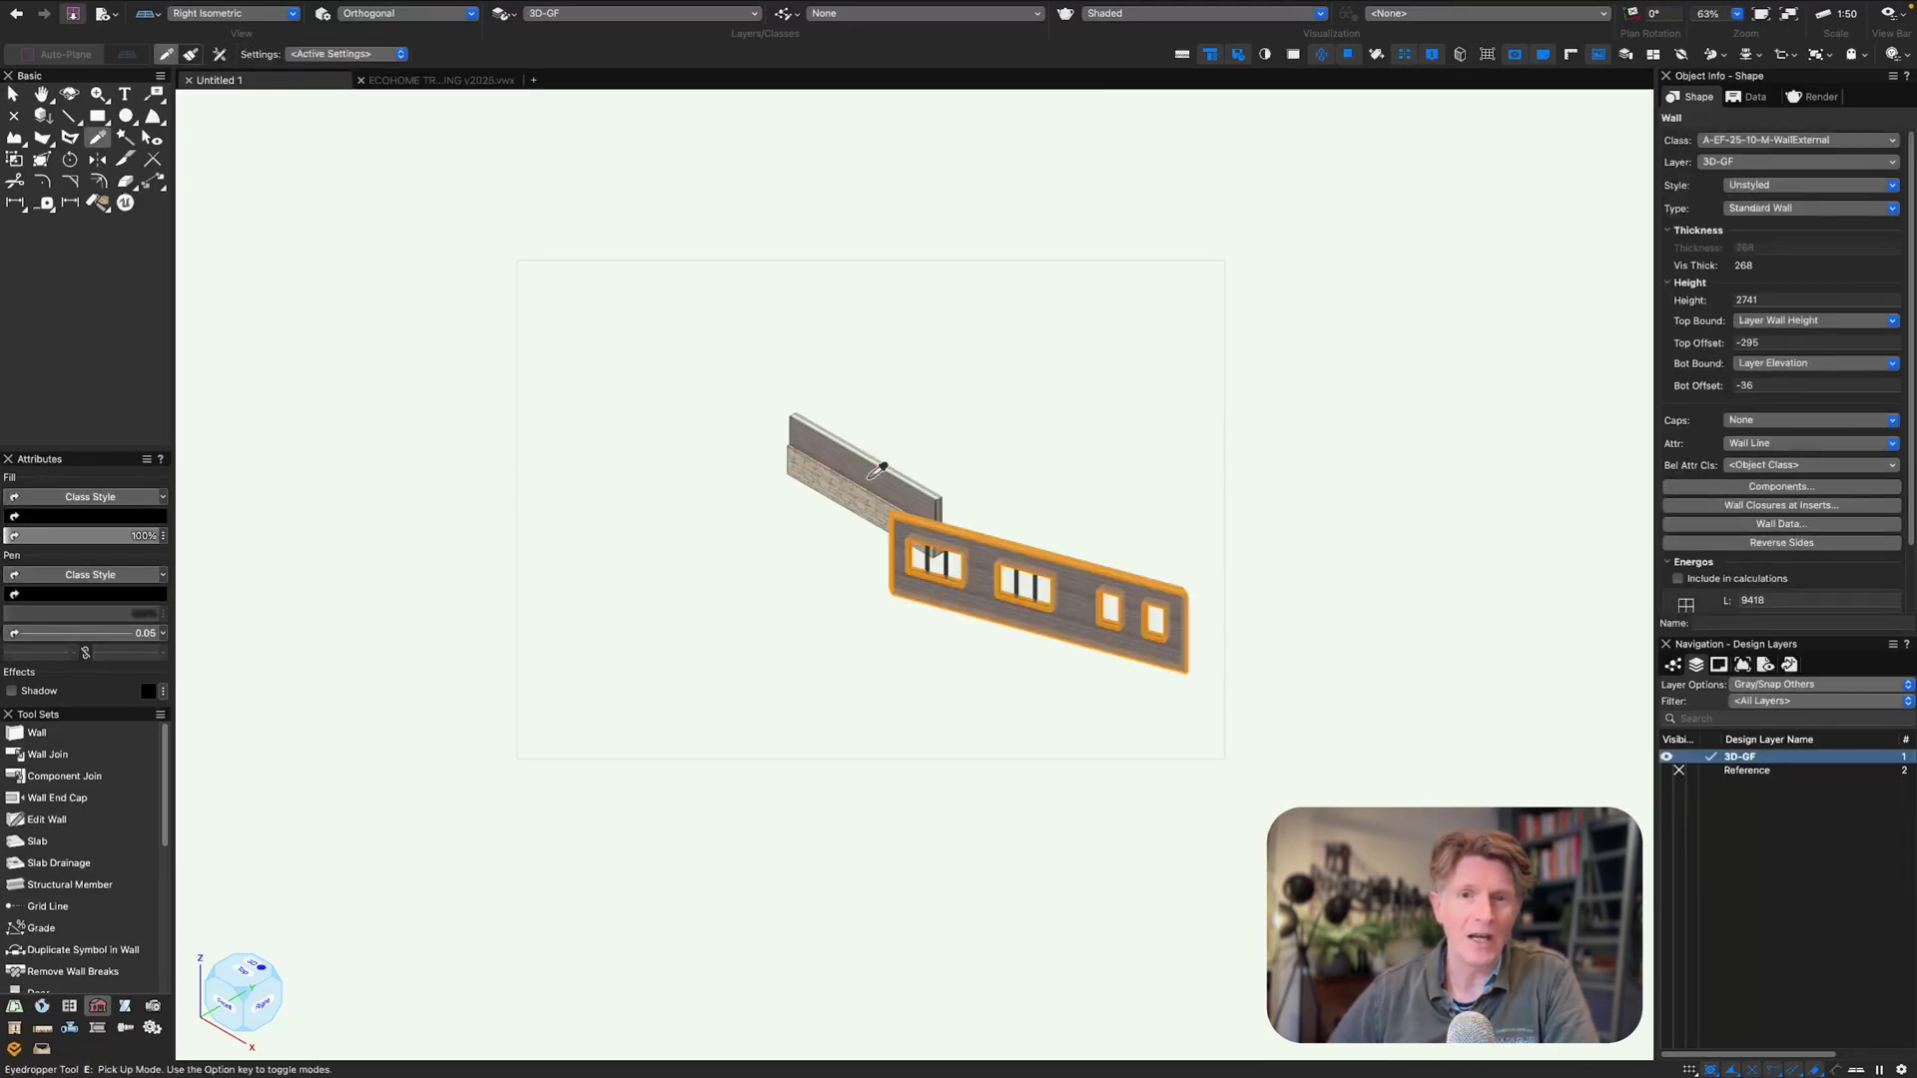
- Match the upper wall to the pasted timber-clad wall with the Eyedropper tool and delete the pasted wall
key("Escape")
left_click(952, 580)
key("Delete")
scroll(998, 539, "up", 5)
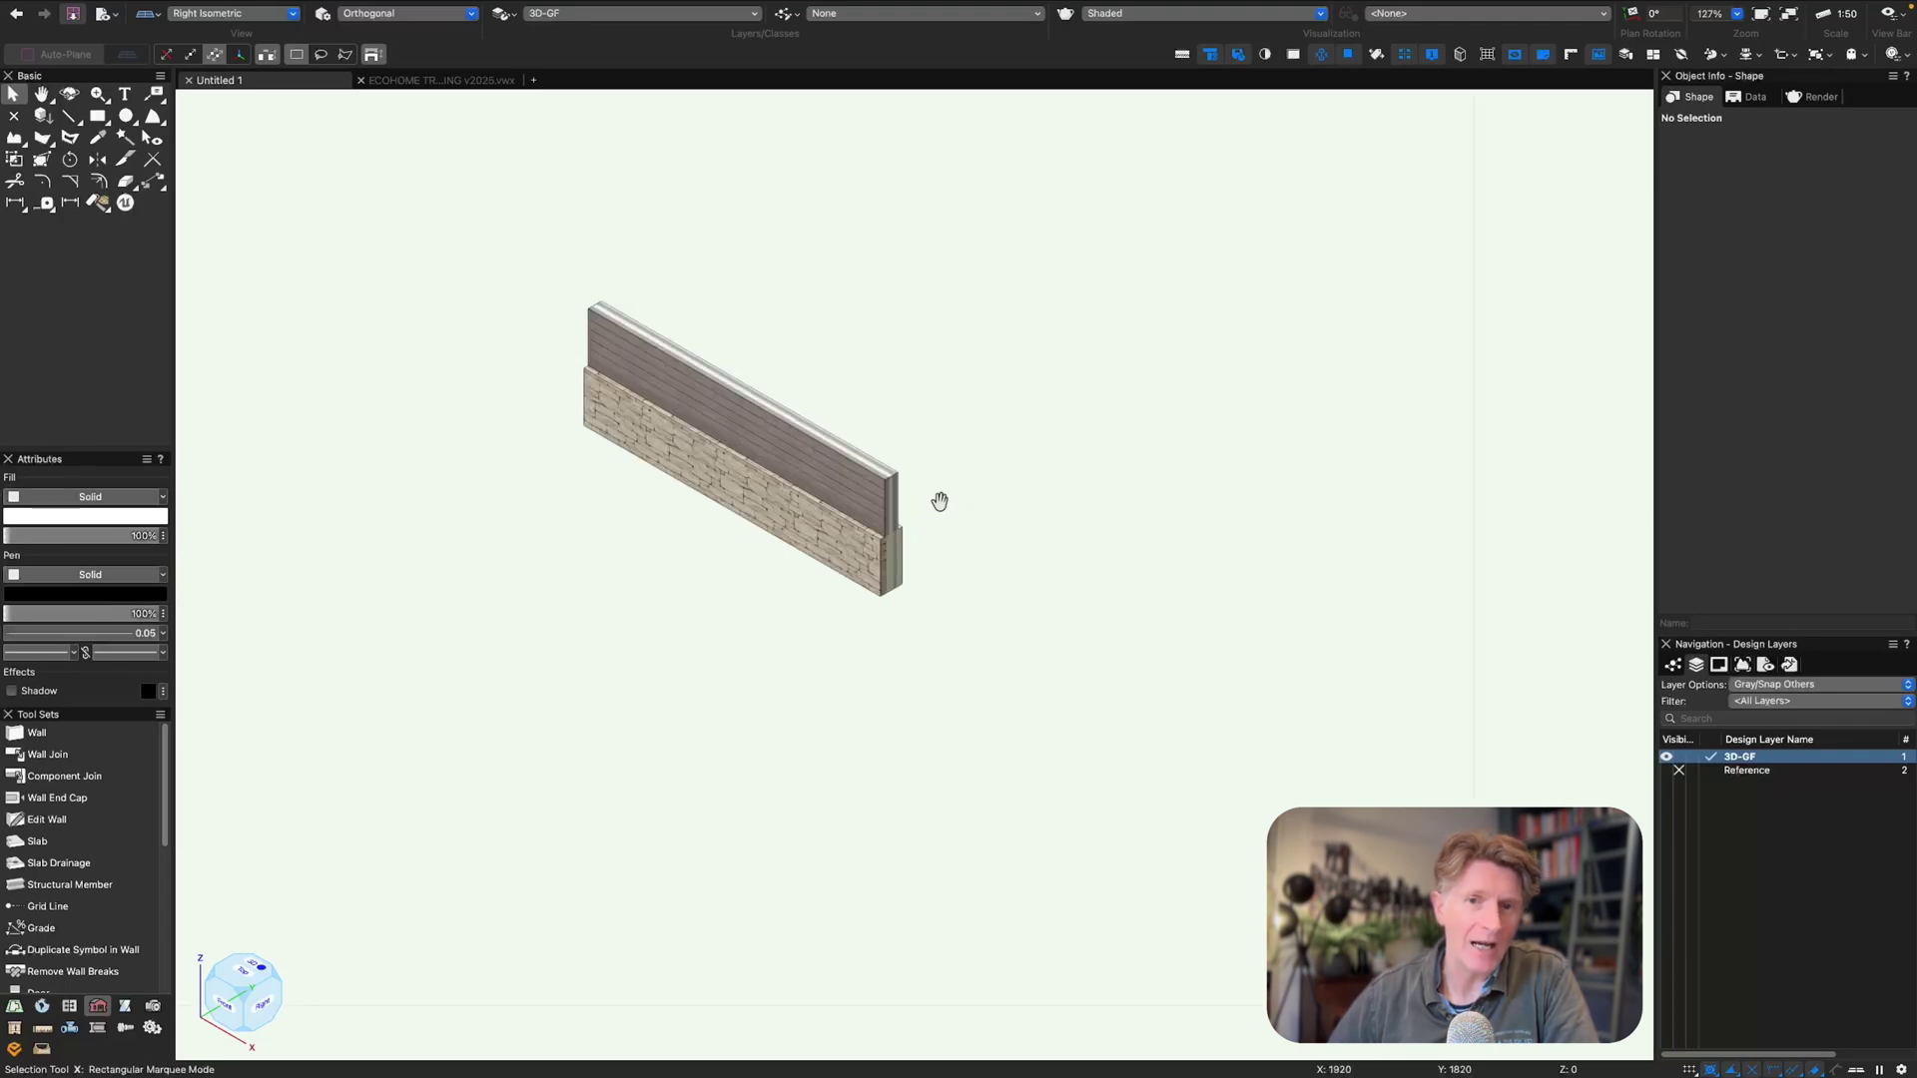
- Align the timber wall's inner face with the stone wall's inner face and raise its top by changing the top offset
scroll(1078, 640, "up", 4)
left_click(1070, 671)
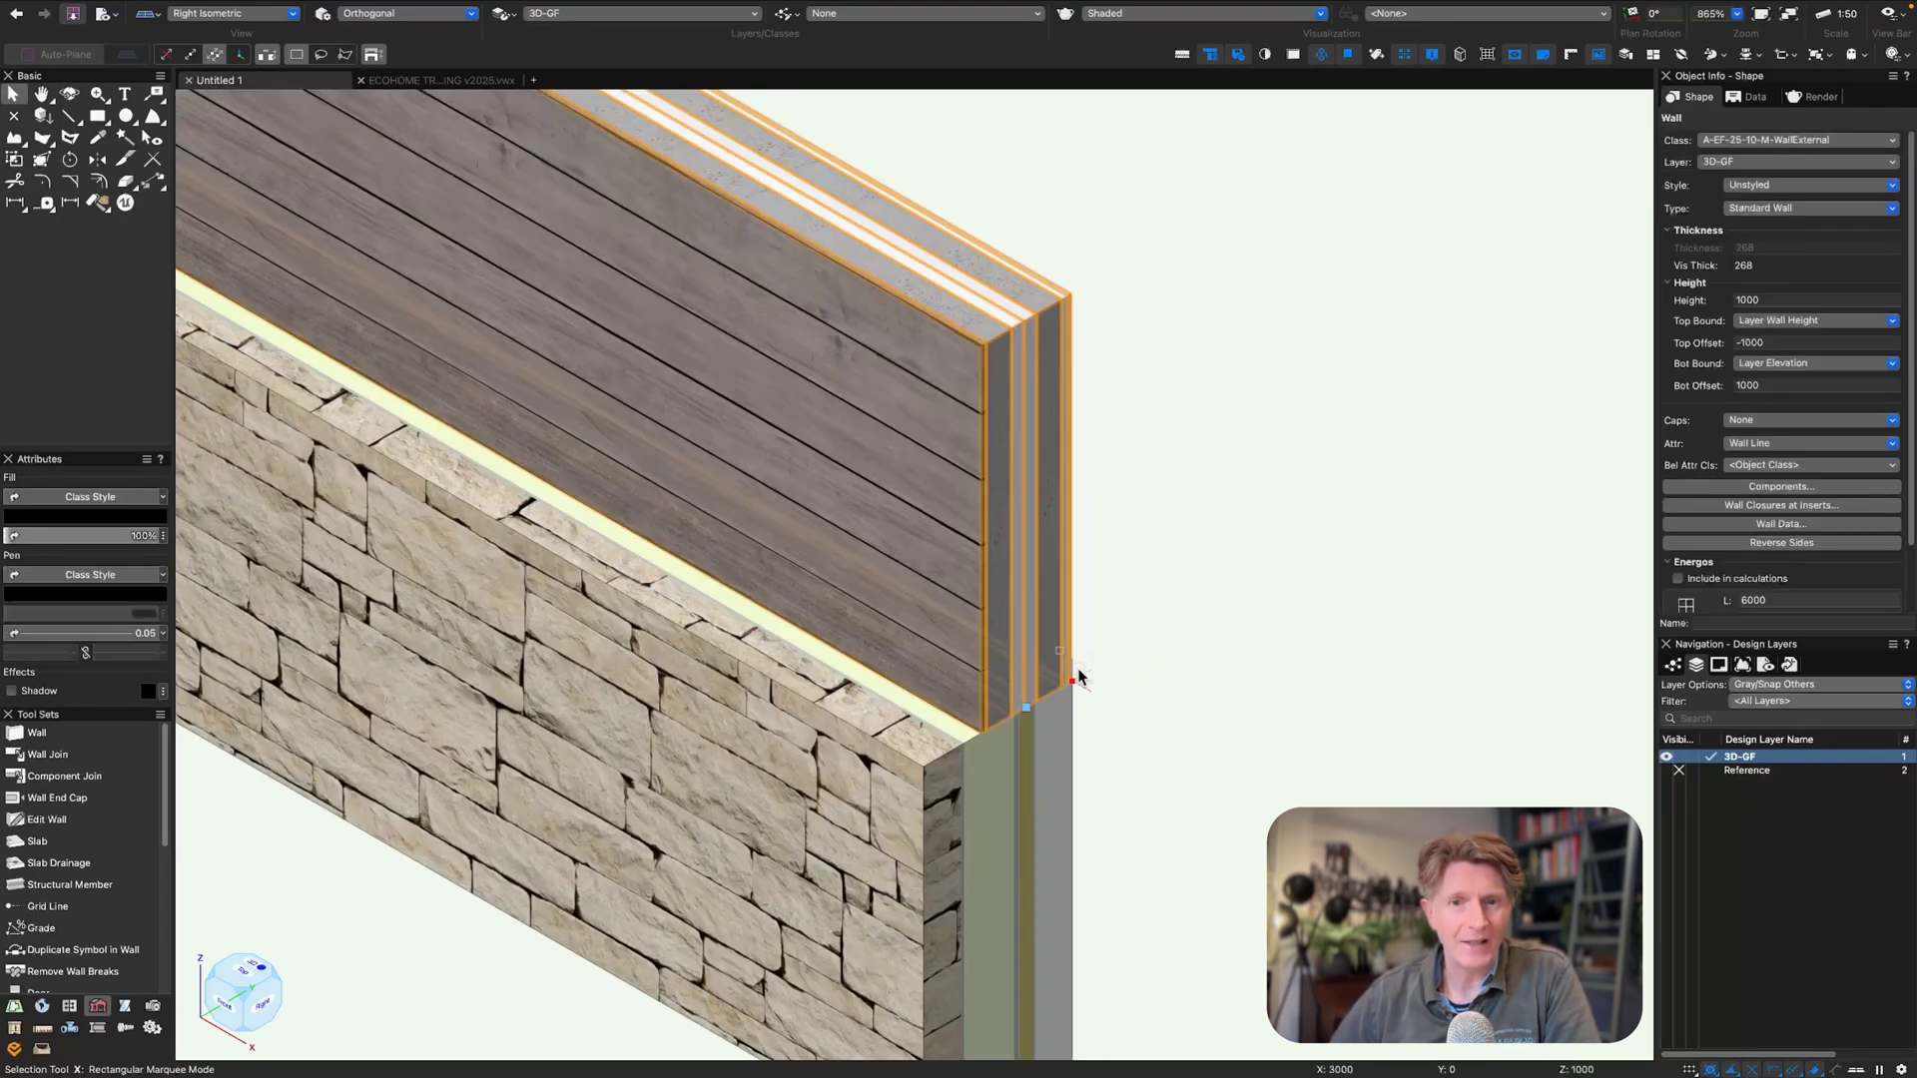
scroll(1078, 677, "down", 1)
scroll(1211, 603, "down", 3)
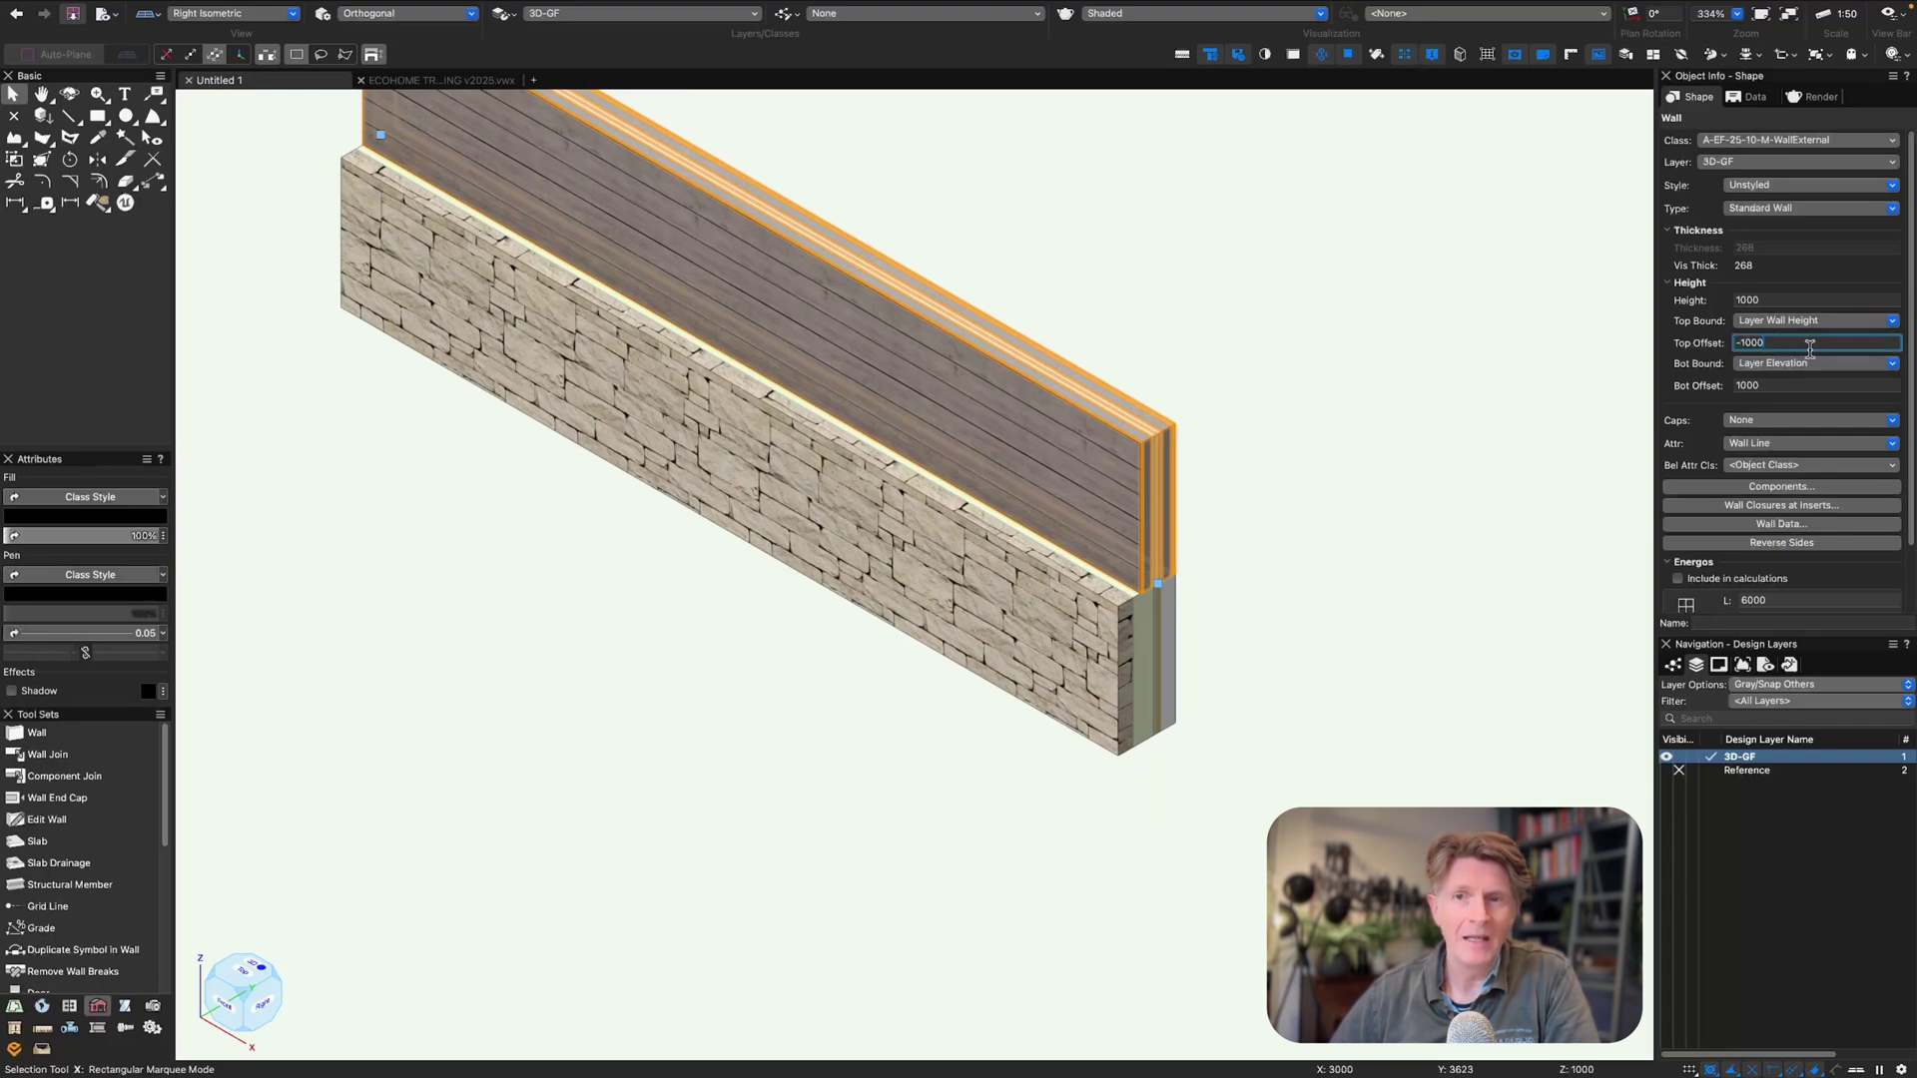
left_click(1266, 398)
scroll(904, 591, "down", 4)
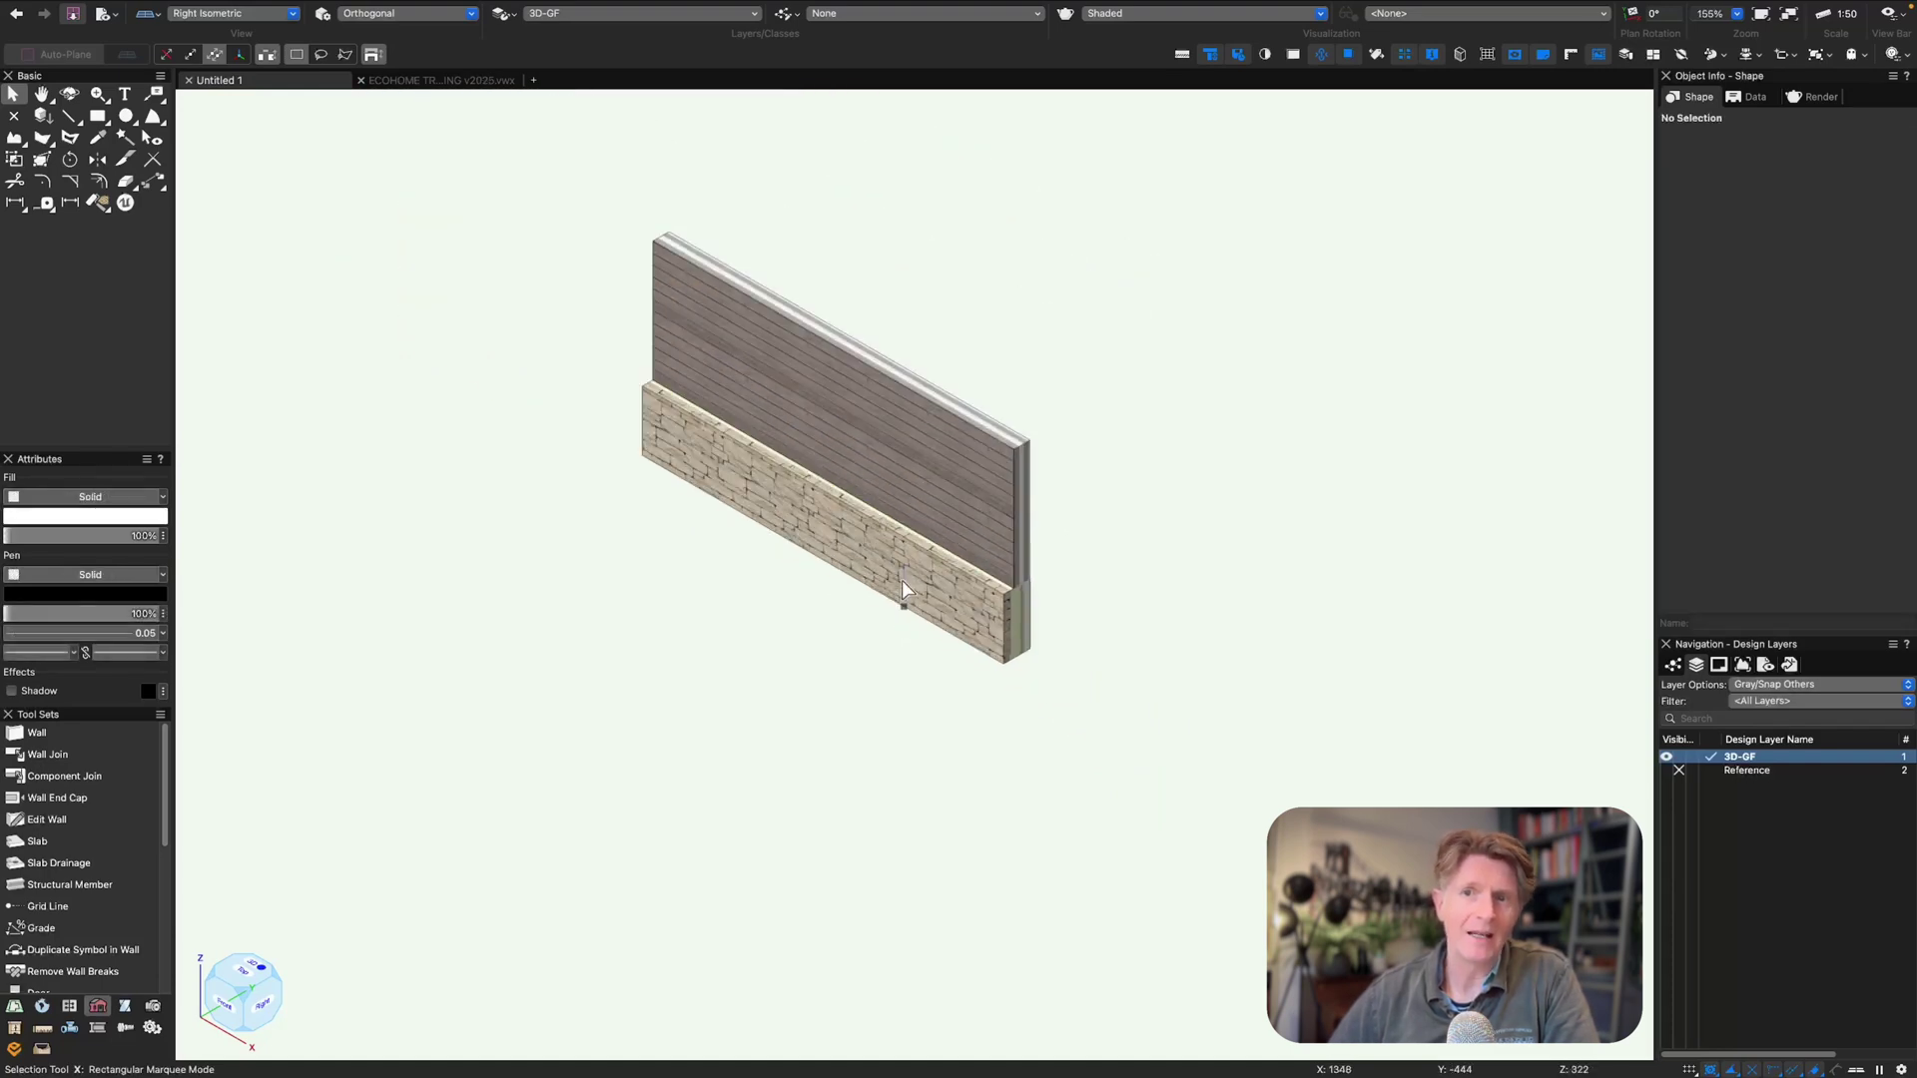
- Copy the ground-floor double door and small window from the ECOHOME TRAINING v2025 file and make 3D-GF active in Top/Plan view of Untitled 1
left_click_drag(586, 223, 947, 583)
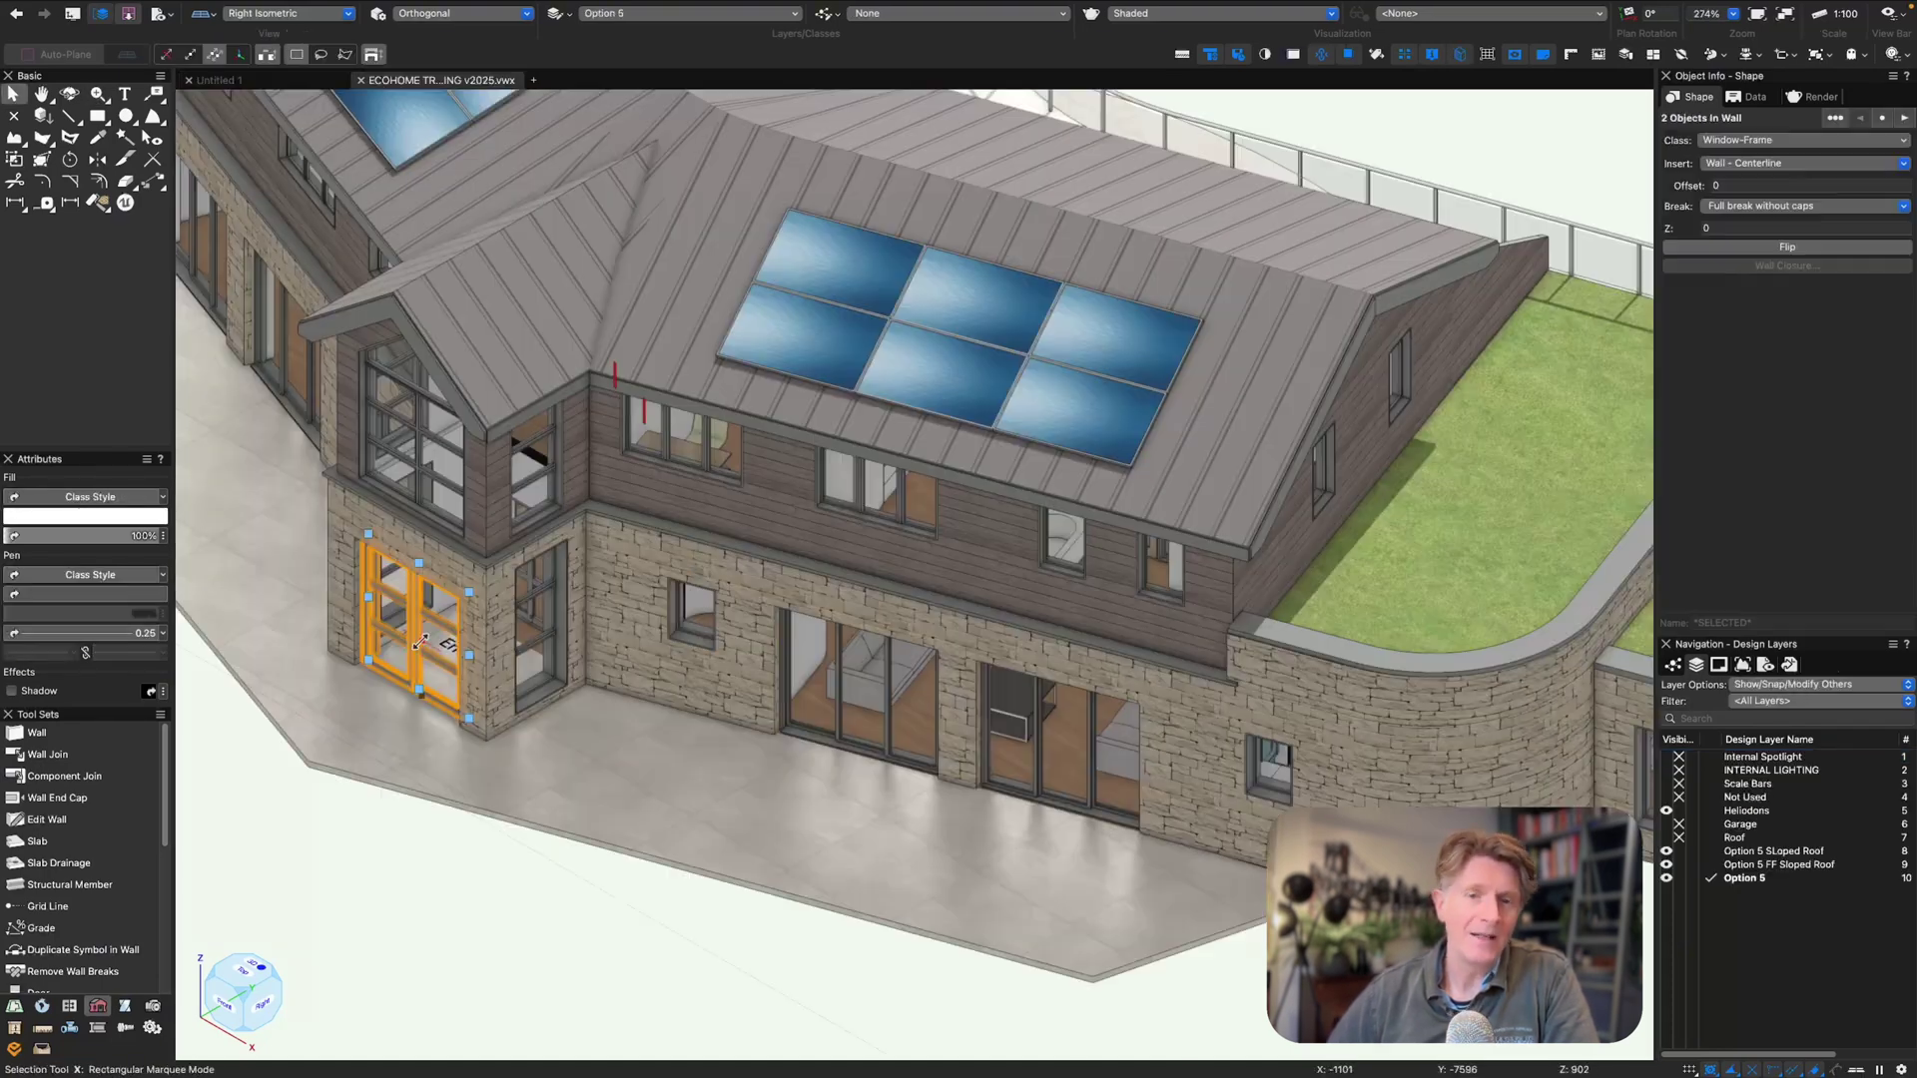
left_click(695, 632, "shift")
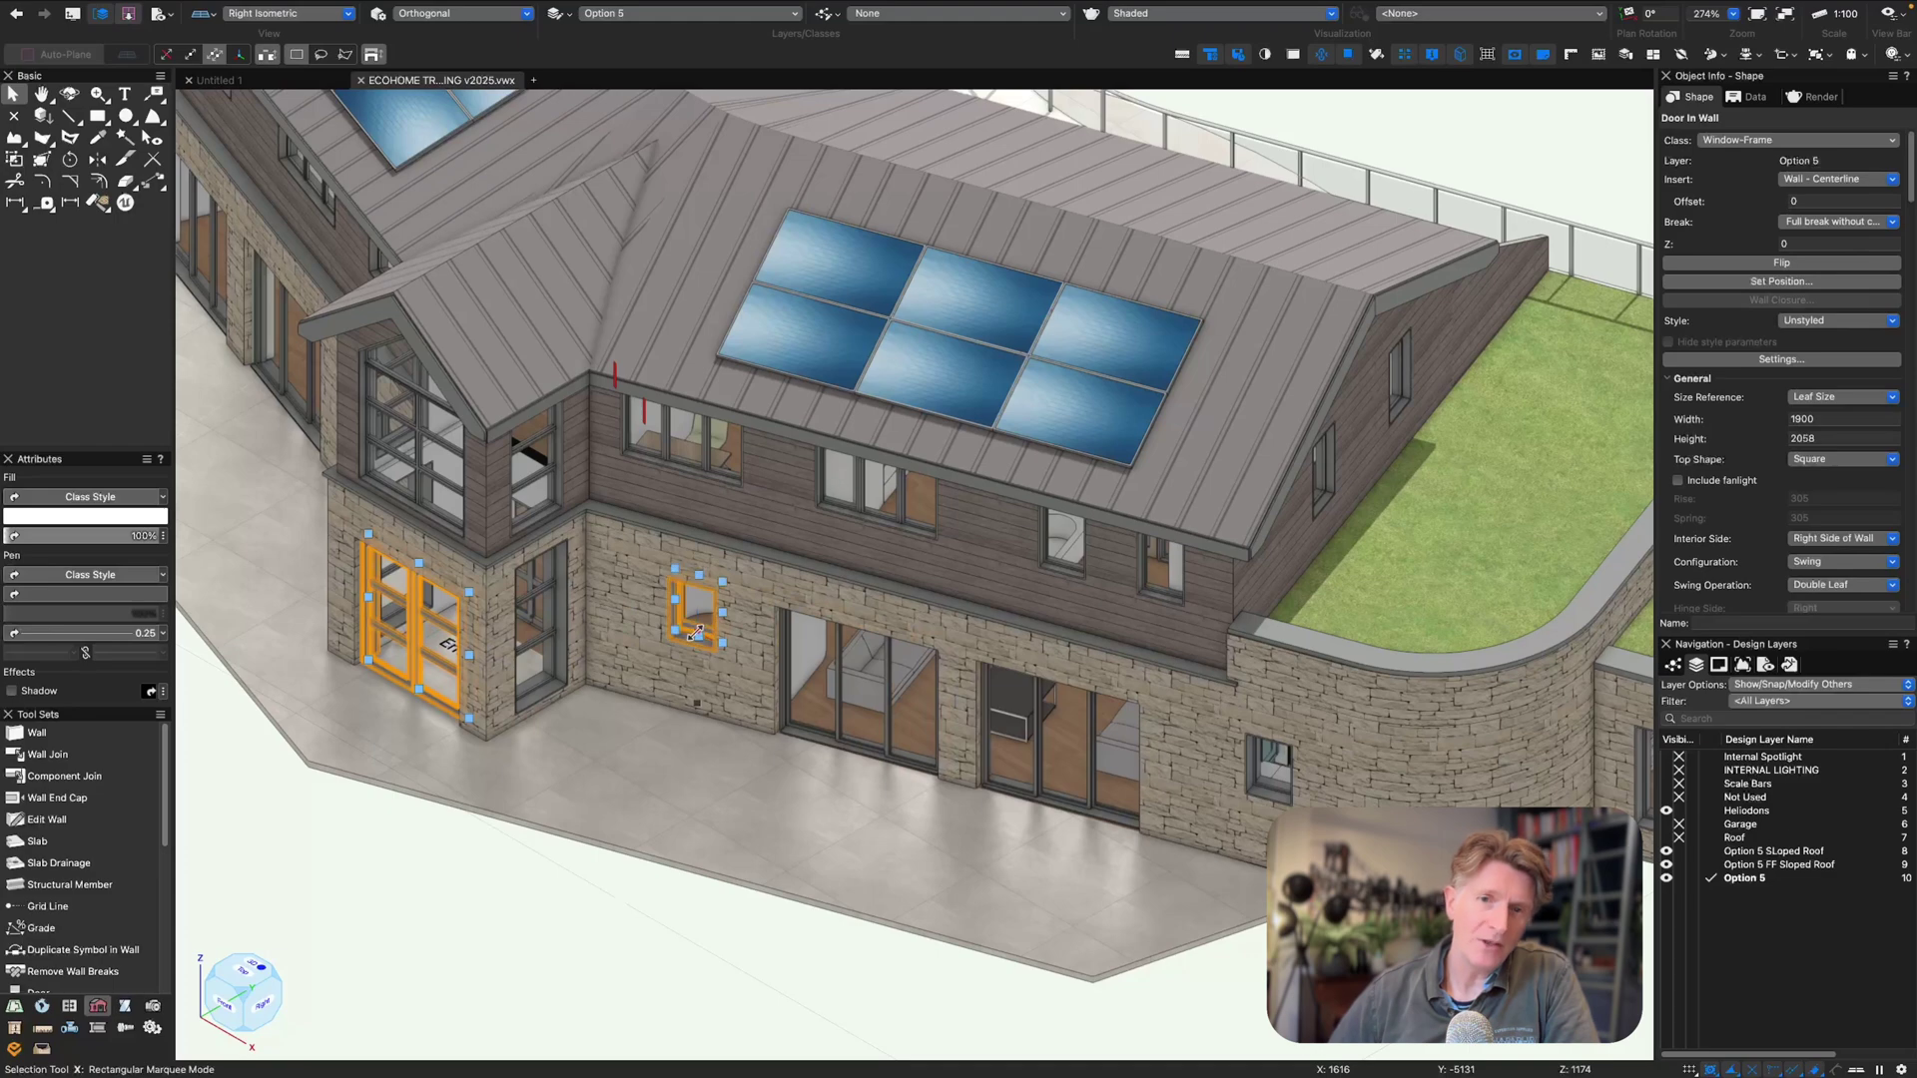
left_click(248, 83)
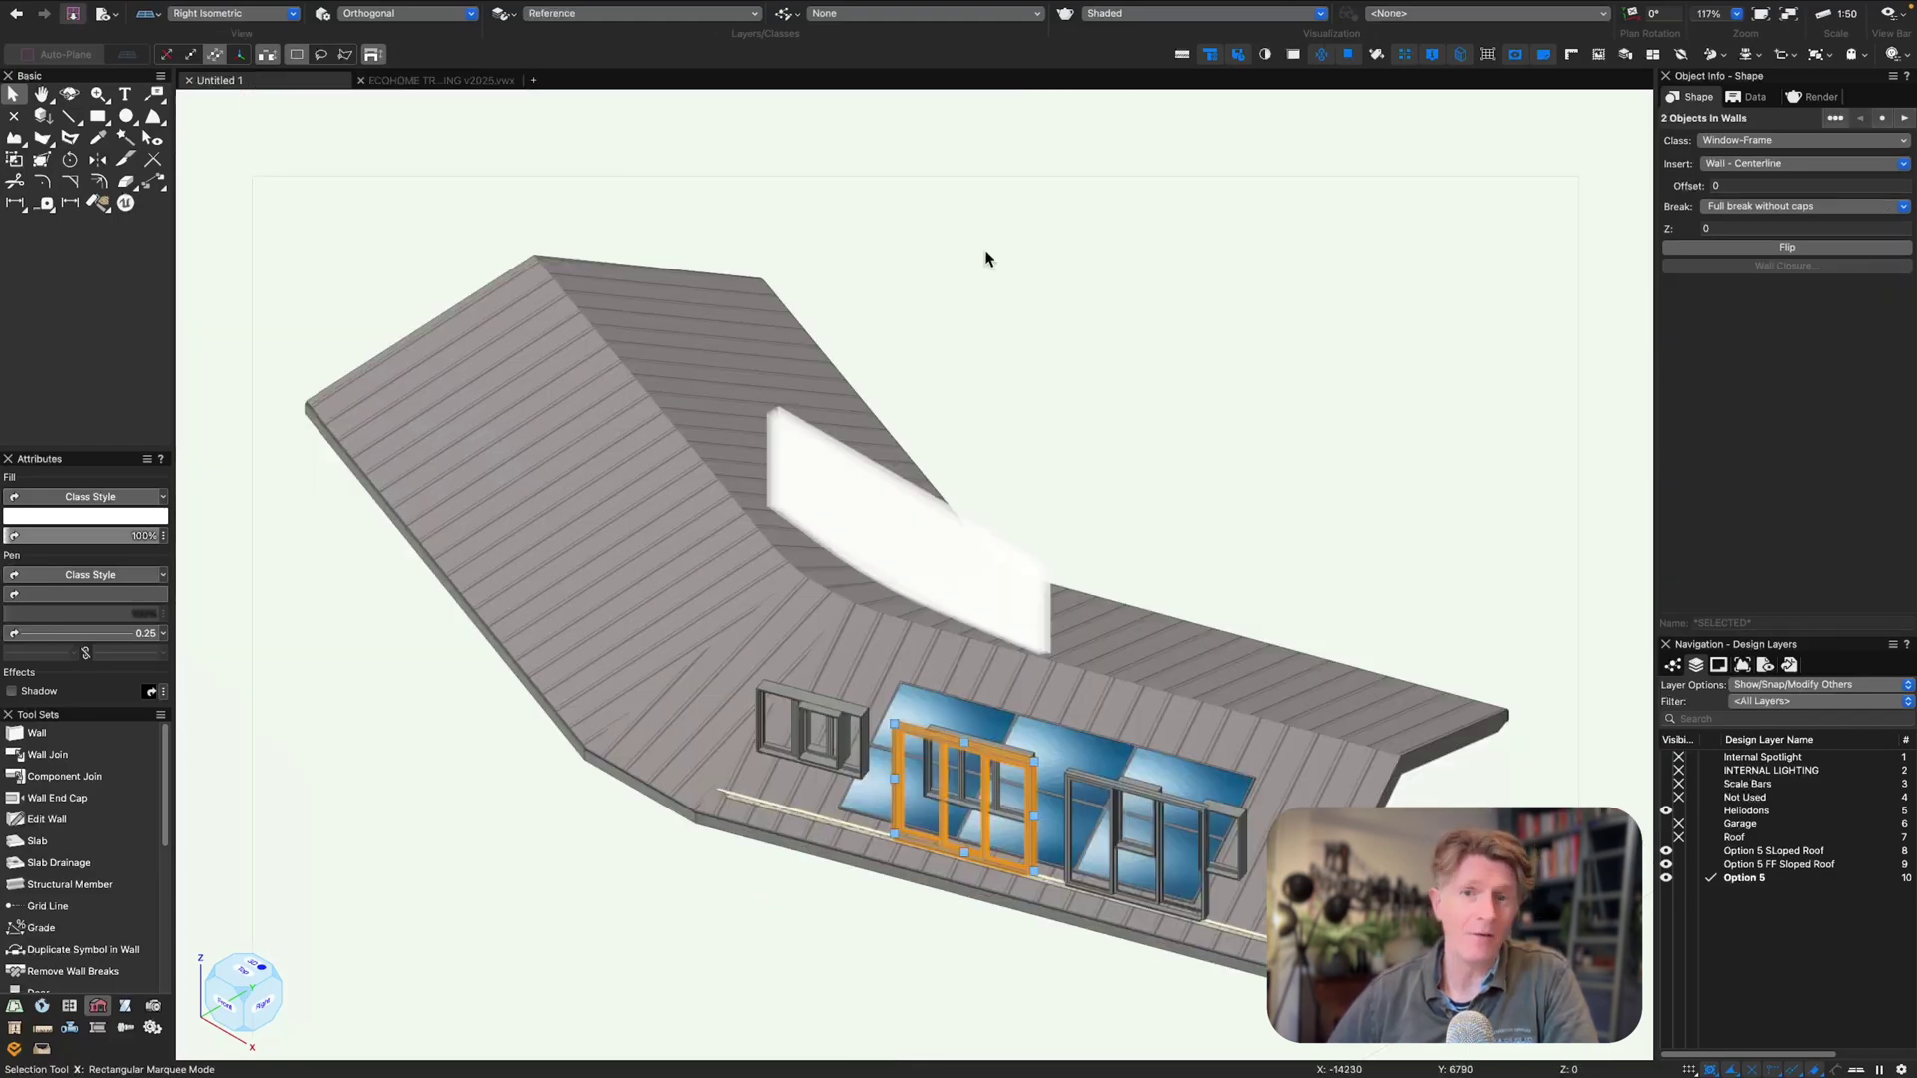
left_click(1713, 757)
key("F5")
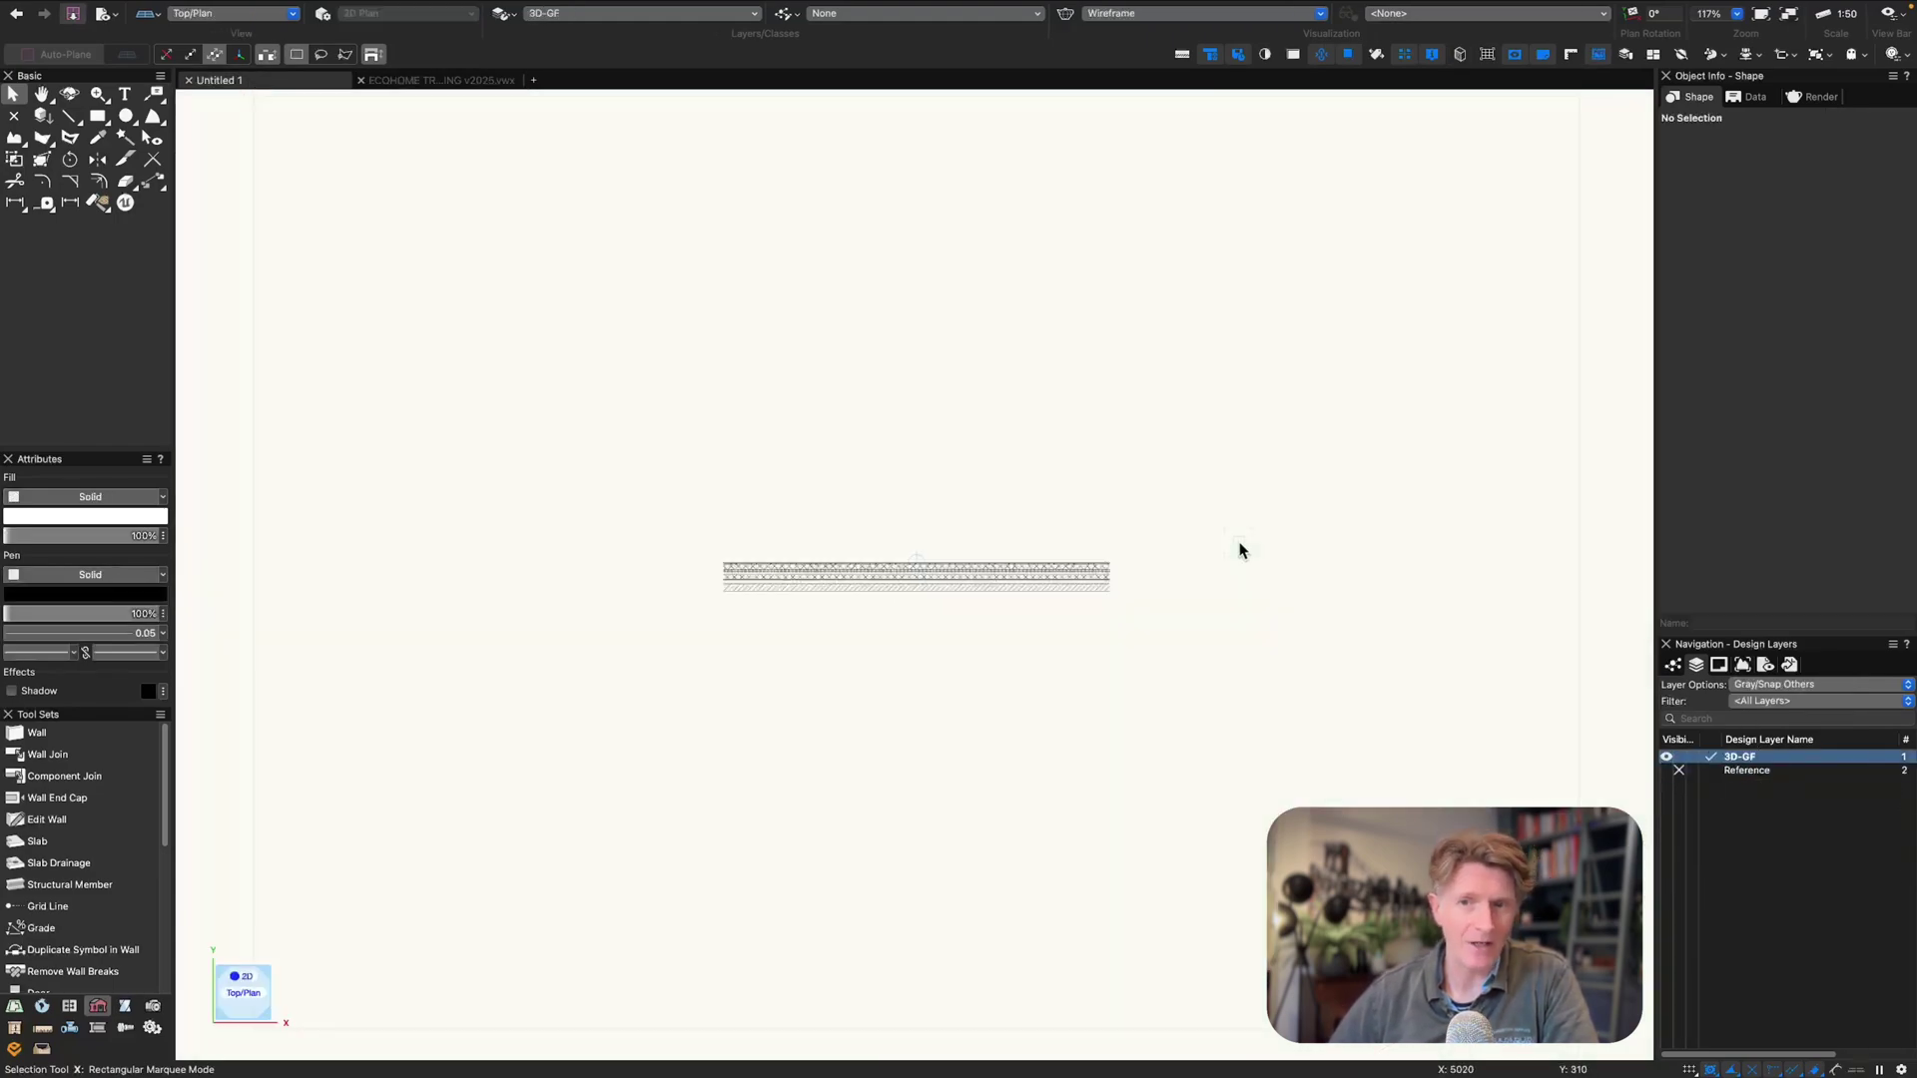
- Insert the double door at the middle of the timber wall and place a duplicate of it outside the walls
mouse_move(1166, 595)
left_mouse_down()
mouse_move(917, 571)
mouse_move(896, 611)
mouse_move(895, 792)
left_mouse_up()
key("2")
scroll(917, 572, "up", 2)
key("0")
left_click(848, 800)
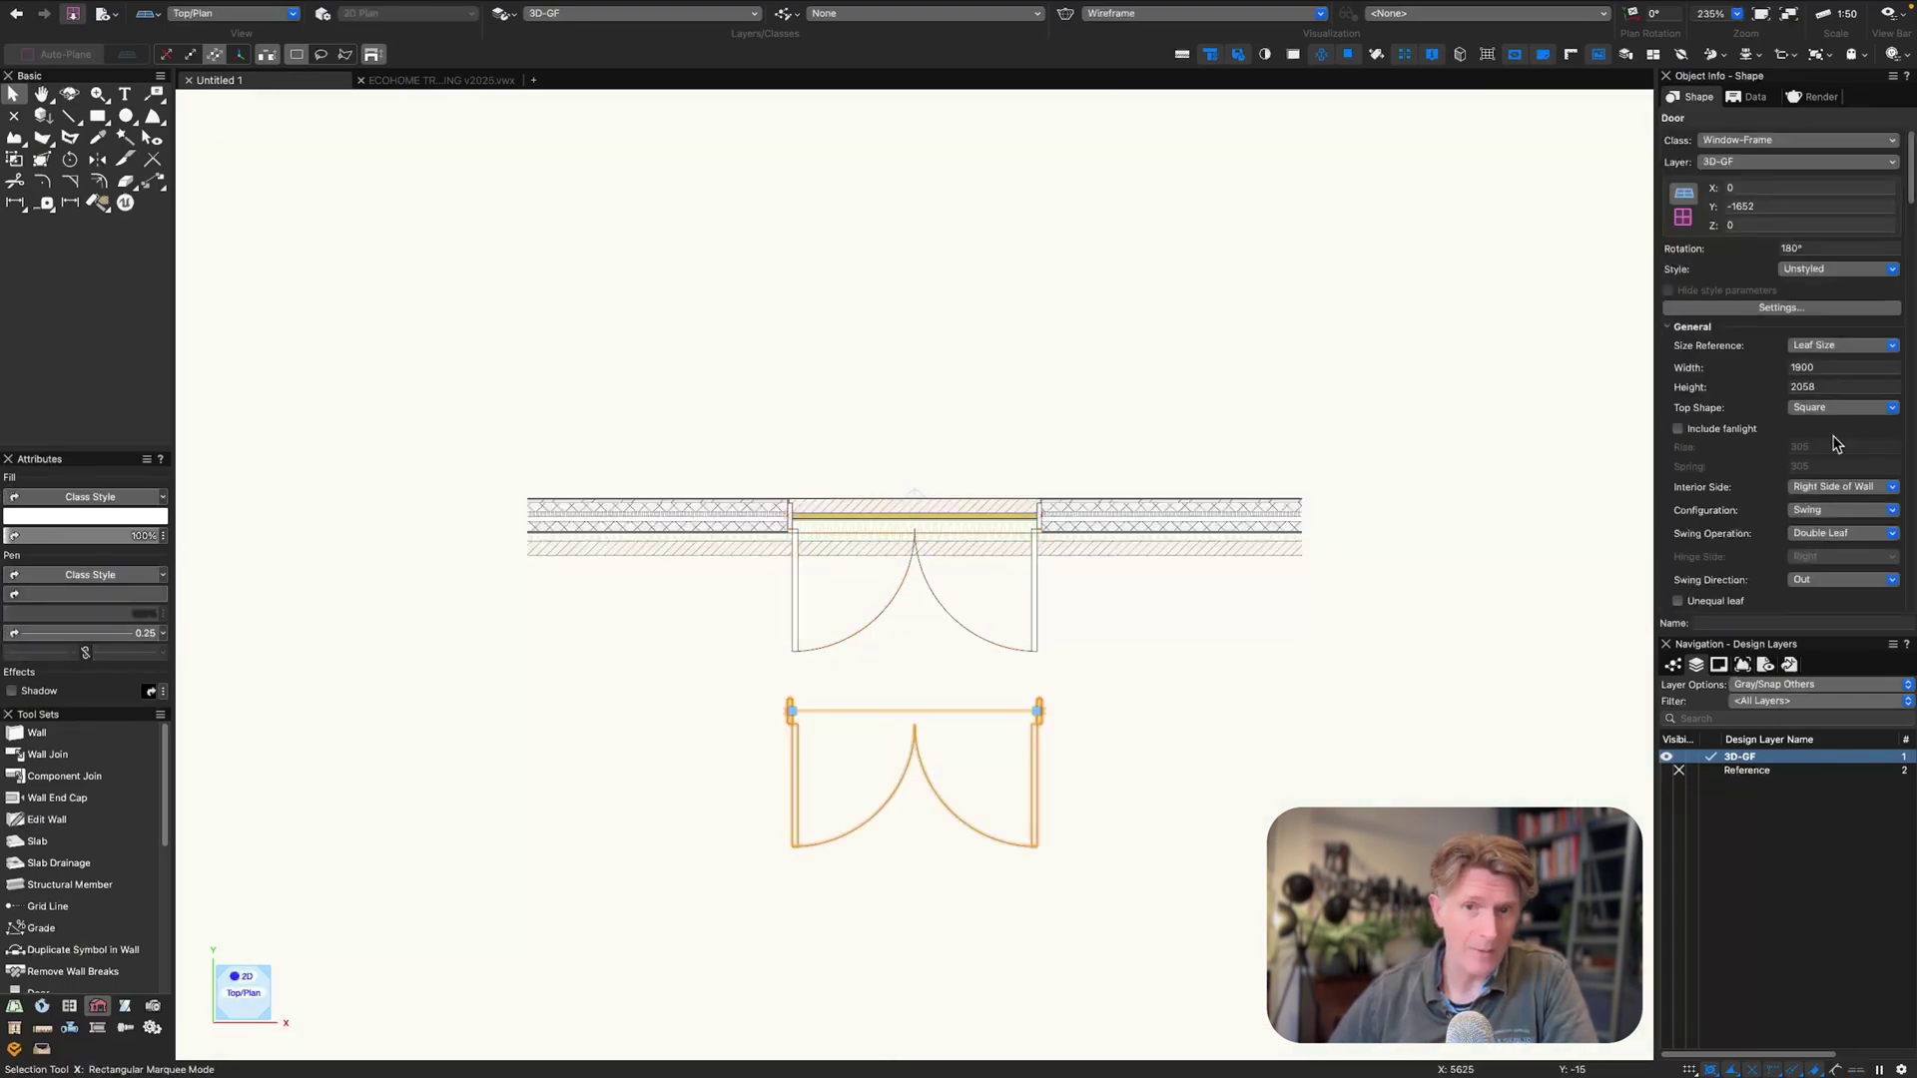
- Change the duplicate door's configuration to Opening and insert it into the stone wall, centred on the double door
left_click(1841, 510)
left_click(1837, 539)
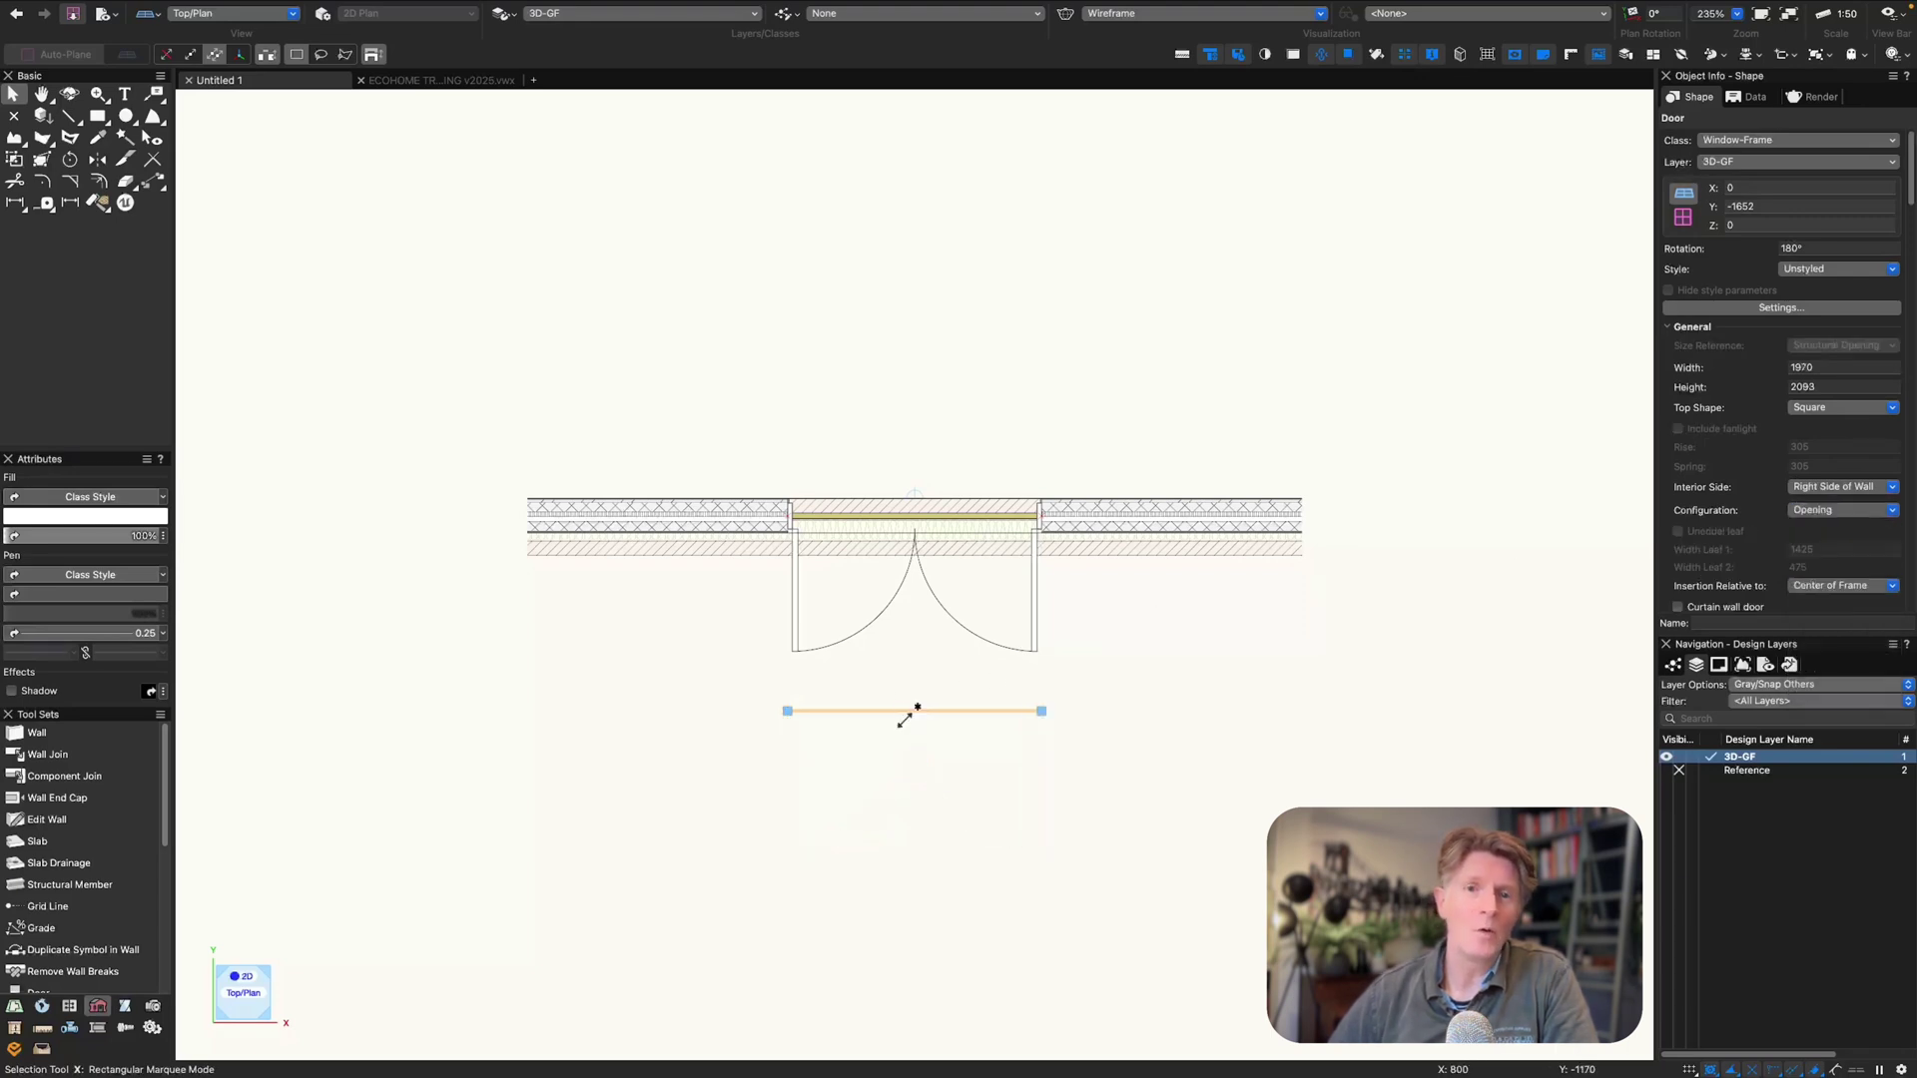
left_click_drag(905, 719, 905, 552)
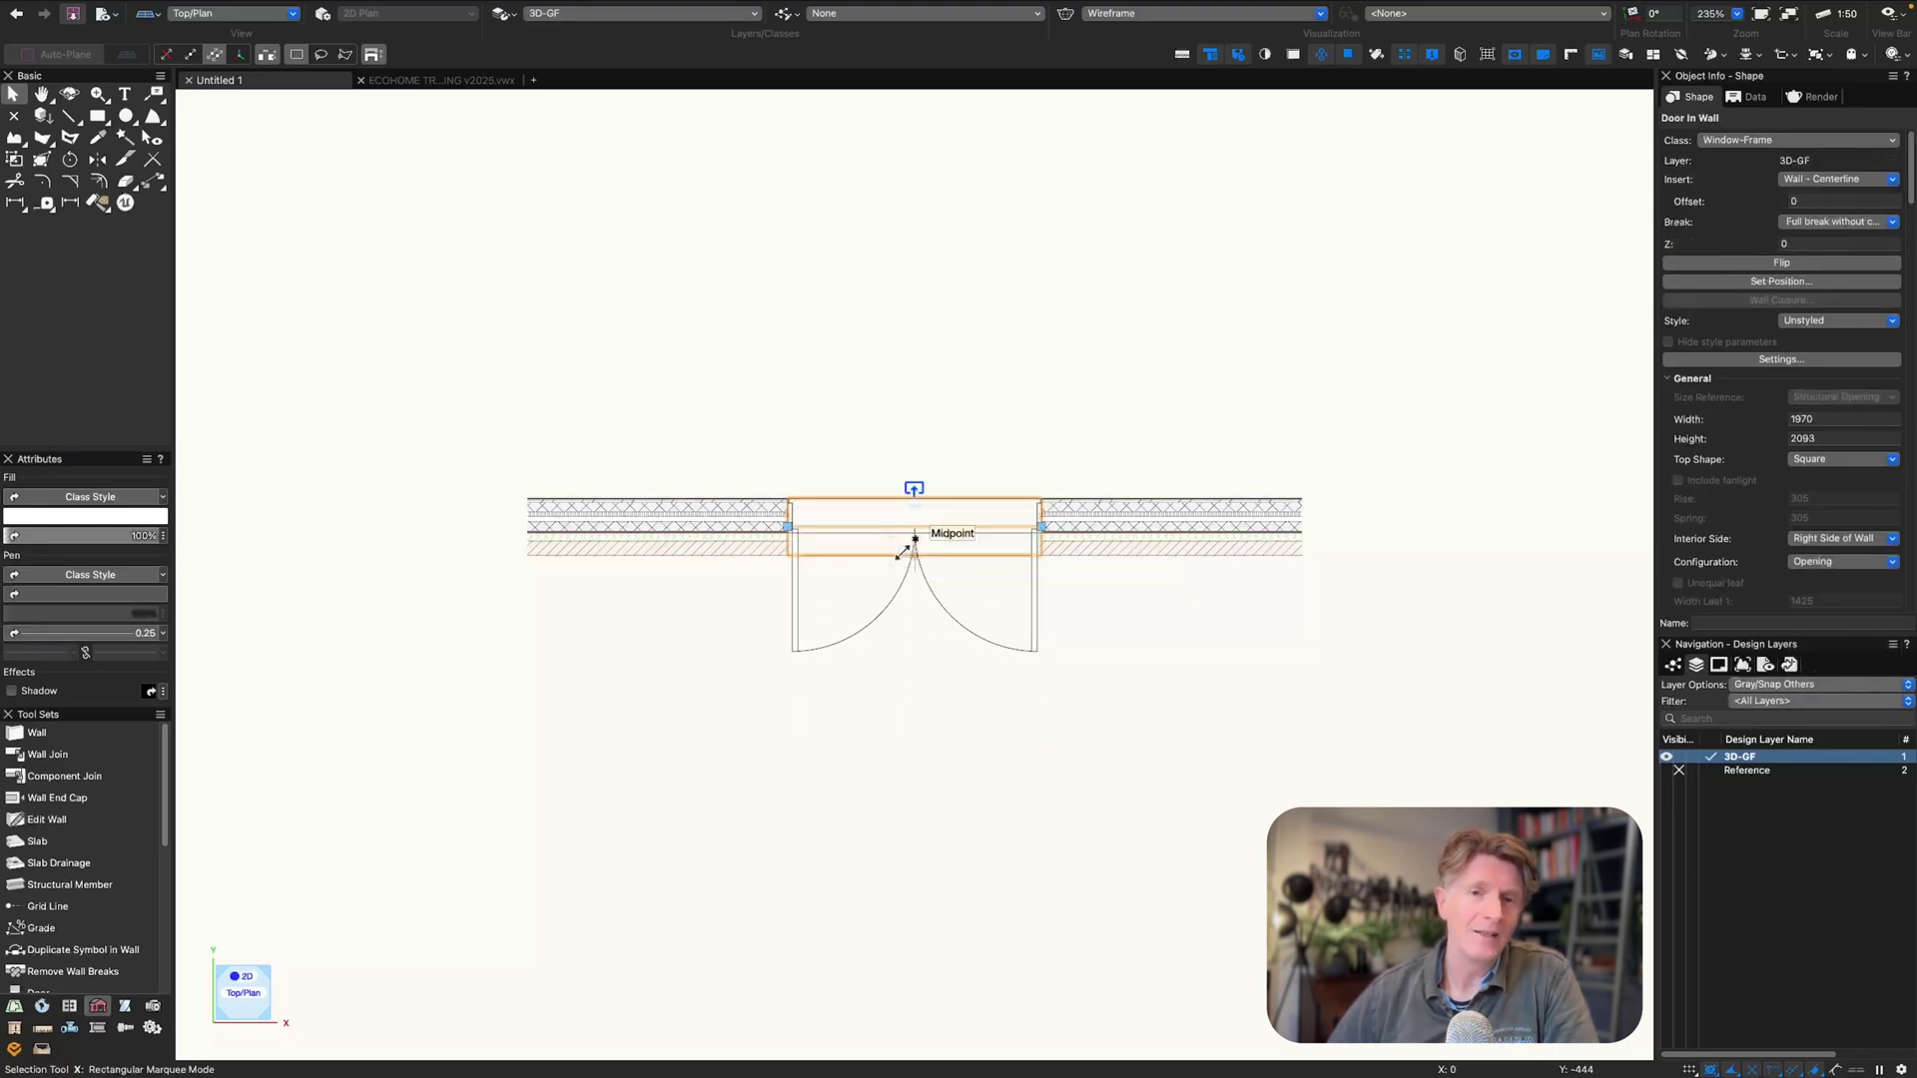
key("3")
left_click(768, 748)
key("shift+c")
mouse_move(767, 750)
left_mouse_down()
mouse_move(648, 649)
mouse_move(803, 729)
mouse_move(752, 728)
mouse_move(809, 740)
left_mouse_up()
scroll(809, 739, "down", 2)
- Insert the 700 mm wide window into the timber wall on both sides of the double door
key("x")
left_click(1508, 565)
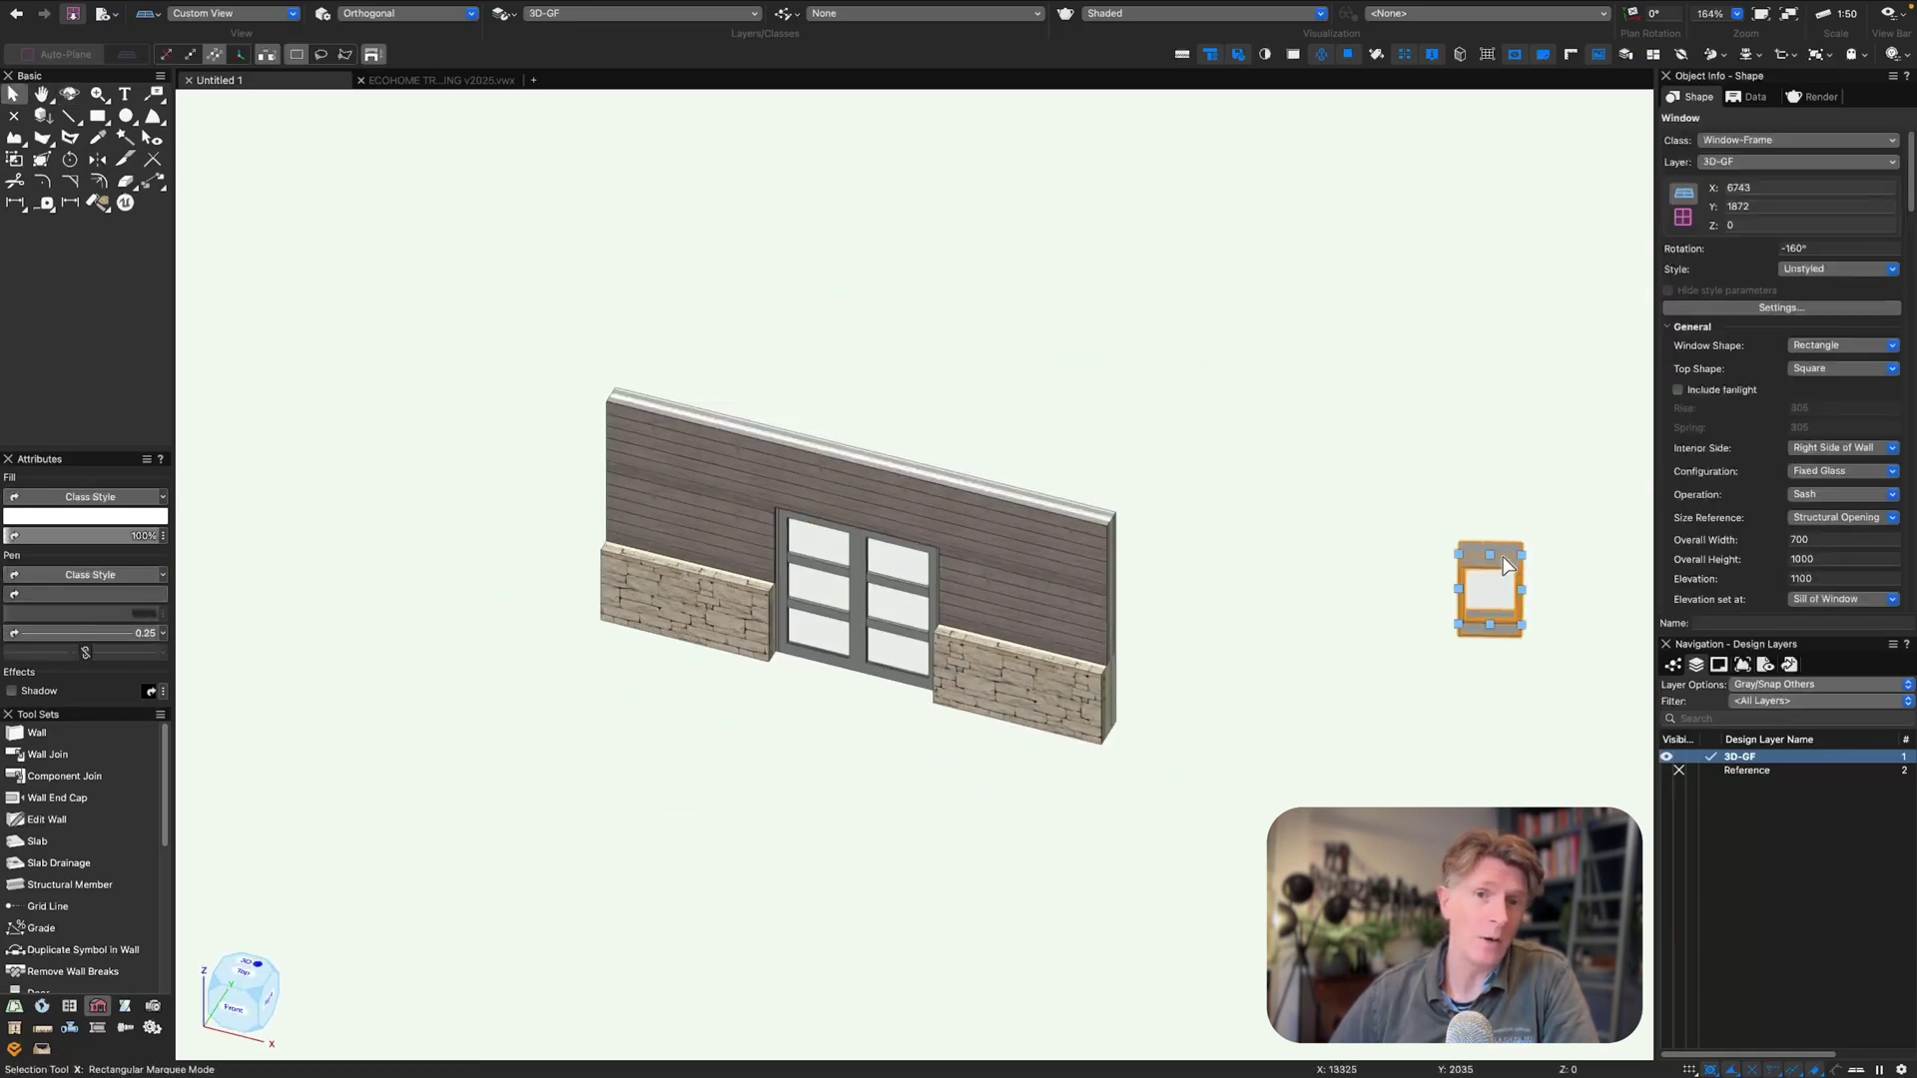
key("0")
left_click_drag(885, 587, 492, 756)
middle_click_drag(522, 654, 1220, 562)
key("=")
left_click_drag(1050, 632, 1048, 559)
key("x")
key("3")
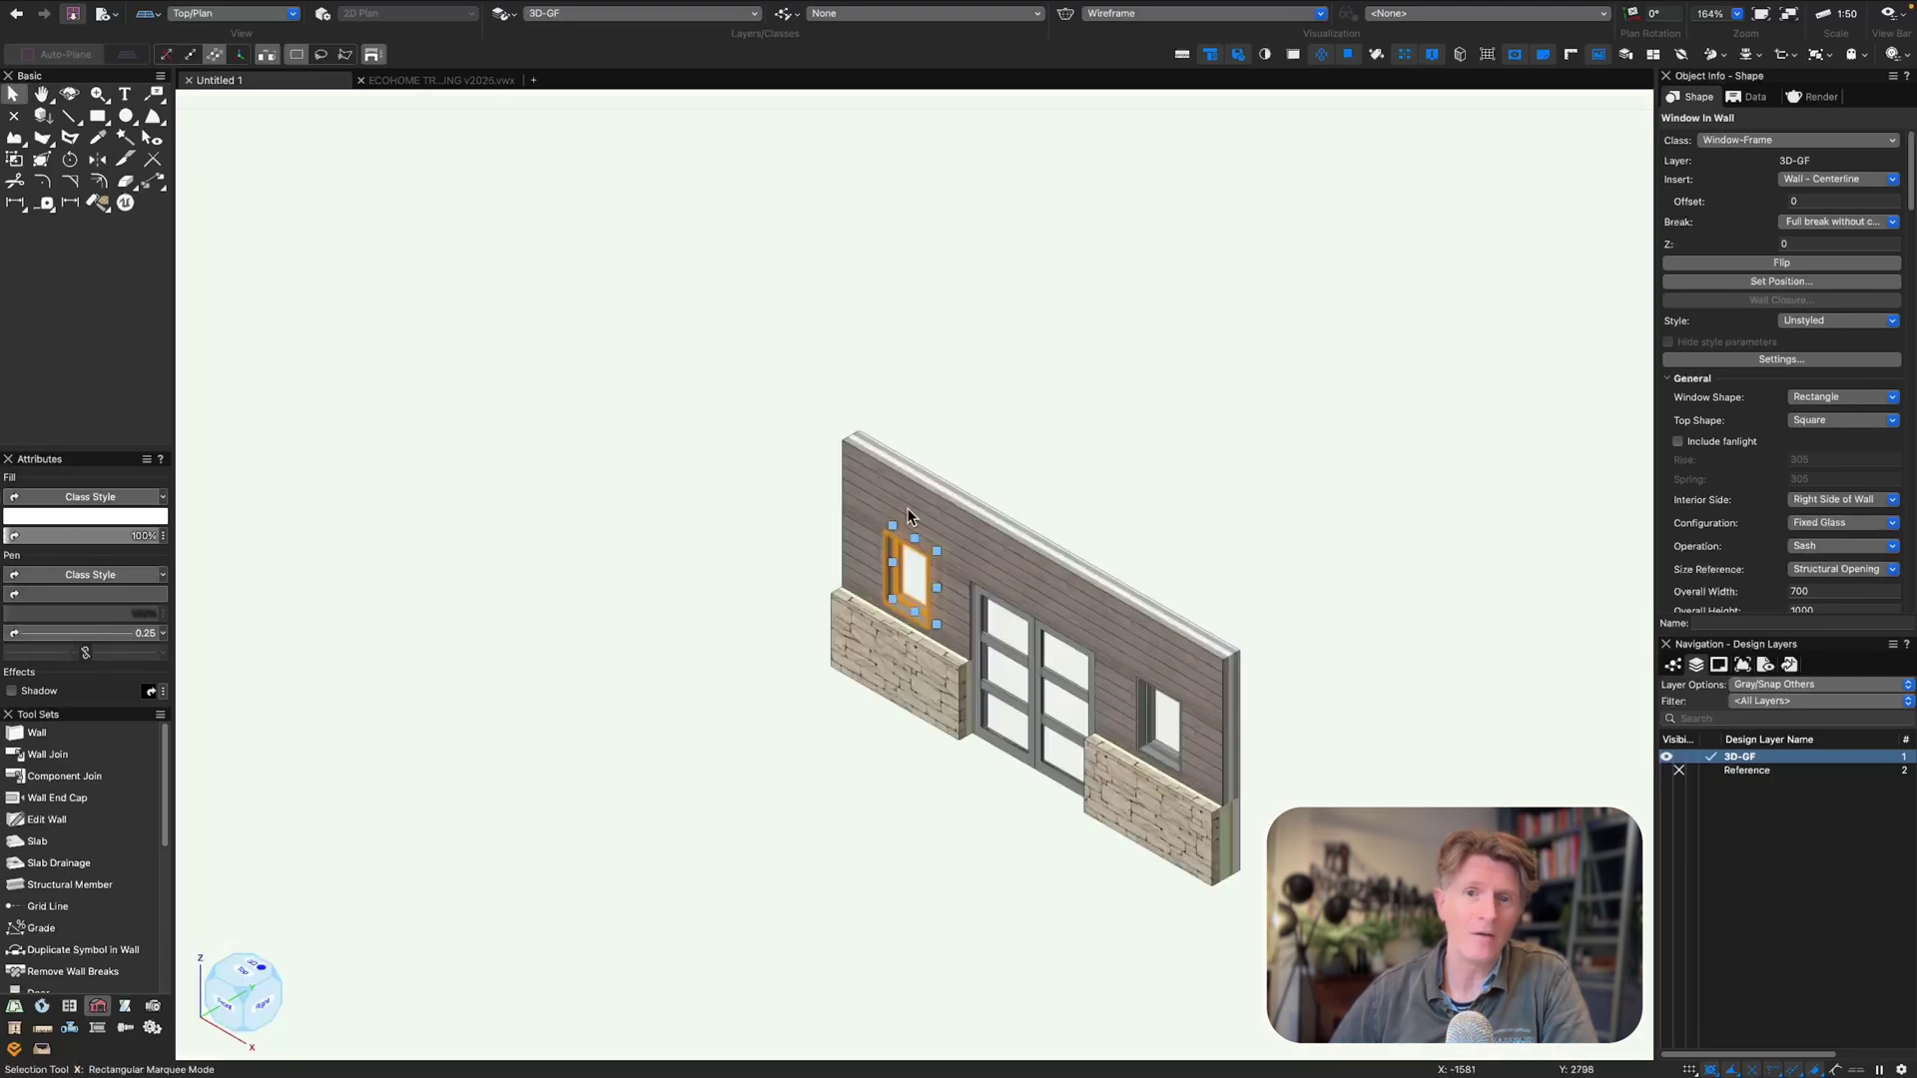
- Select the lower stone wall in Top/Plan view and open its style WallStyle-1 for editing
left_click(967, 895)
scroll(986, 811, "up", 5)
left_click(877, 585)
key("5")
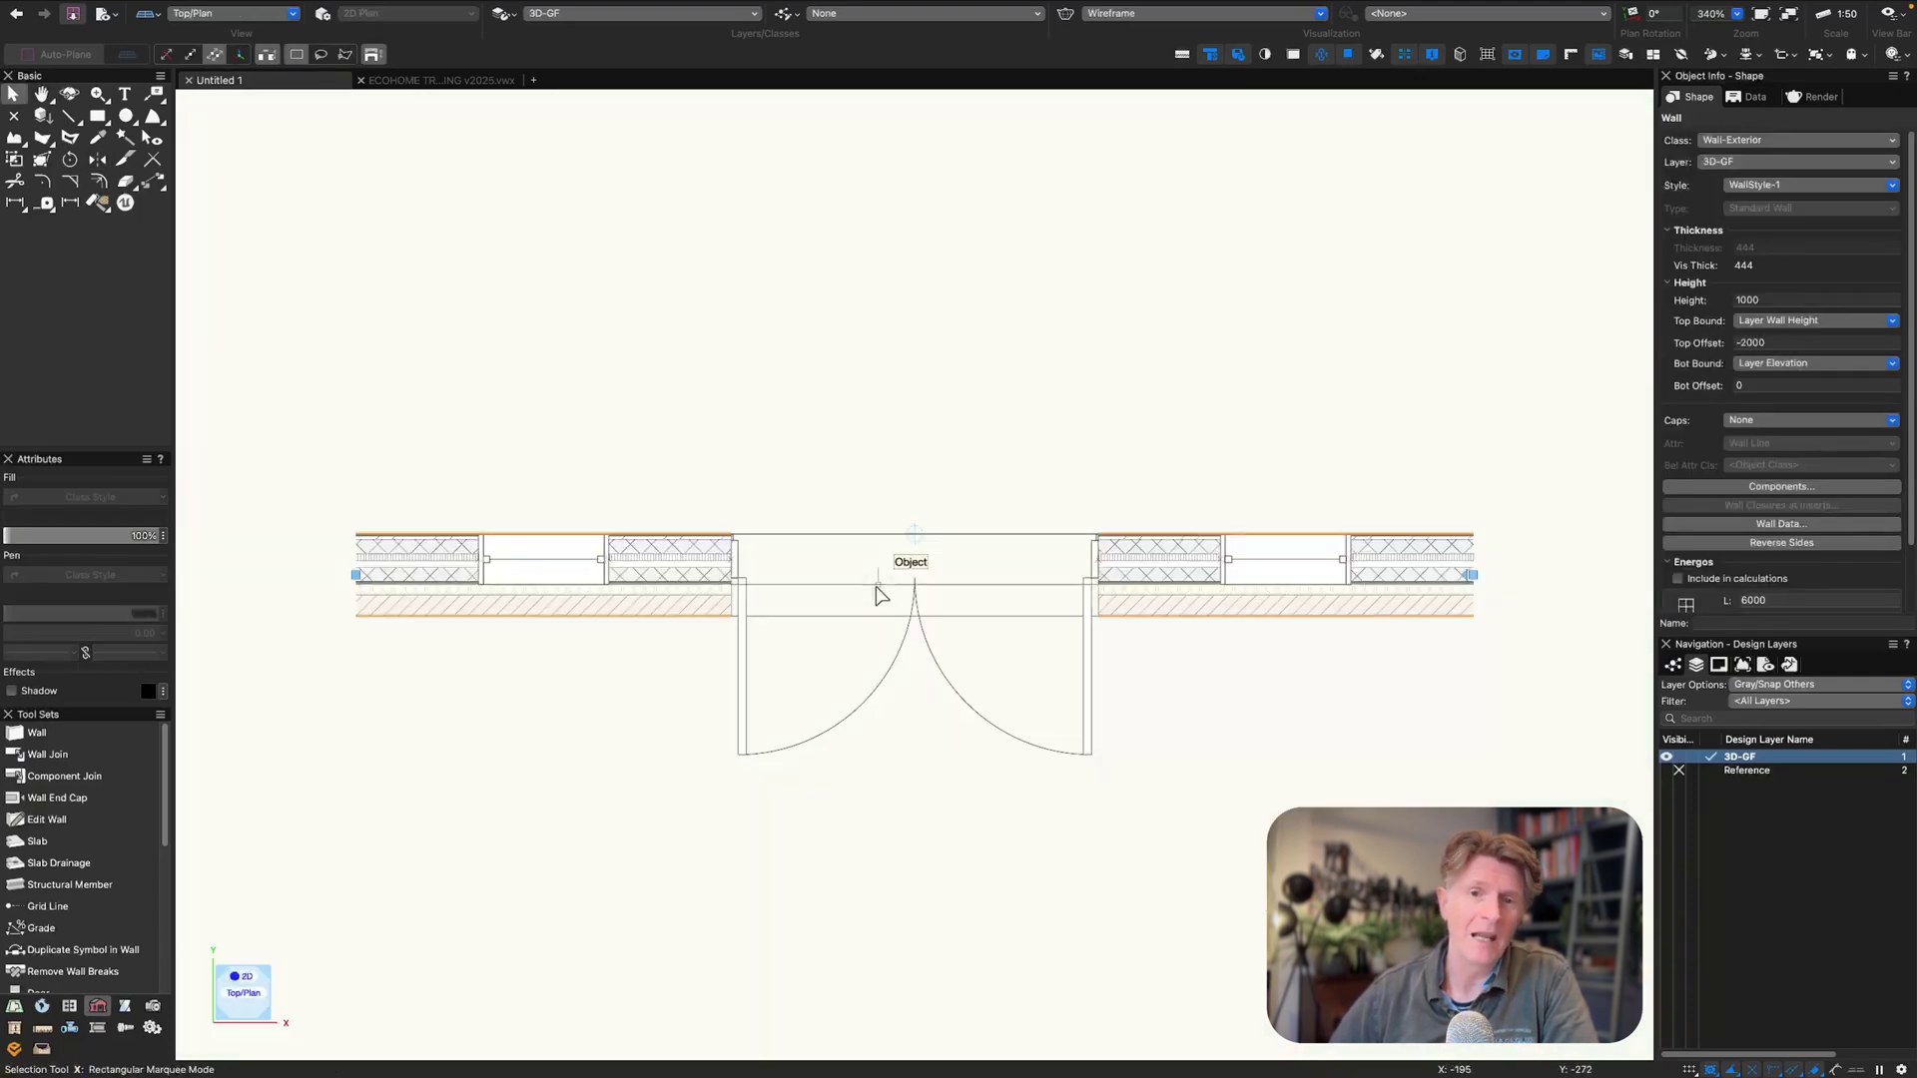
left_click(1803, 186)
left_click(1787, 245)
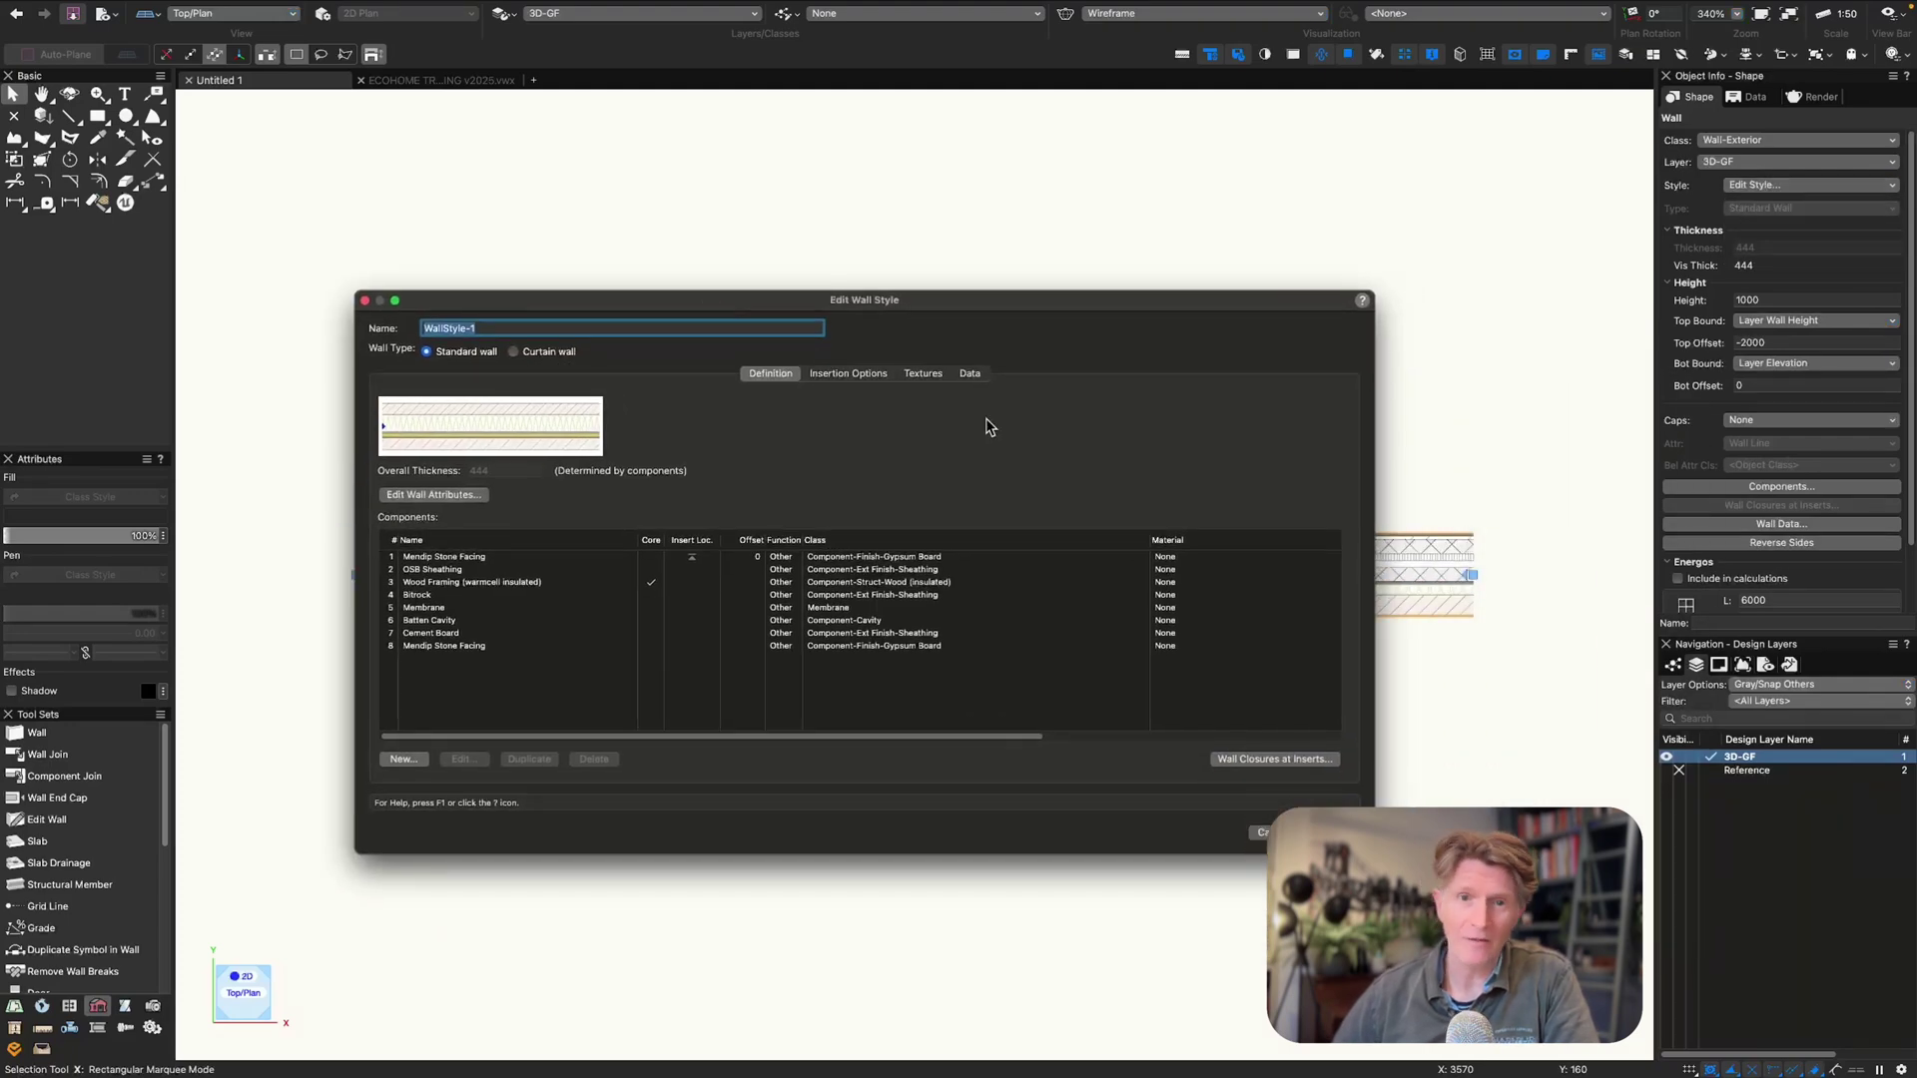
- Turn on wrapping for the first Mendip Stone Facing component in the style's wall closures at inserts and apply the style
left_click(827, 385)
left_click(769, 381)
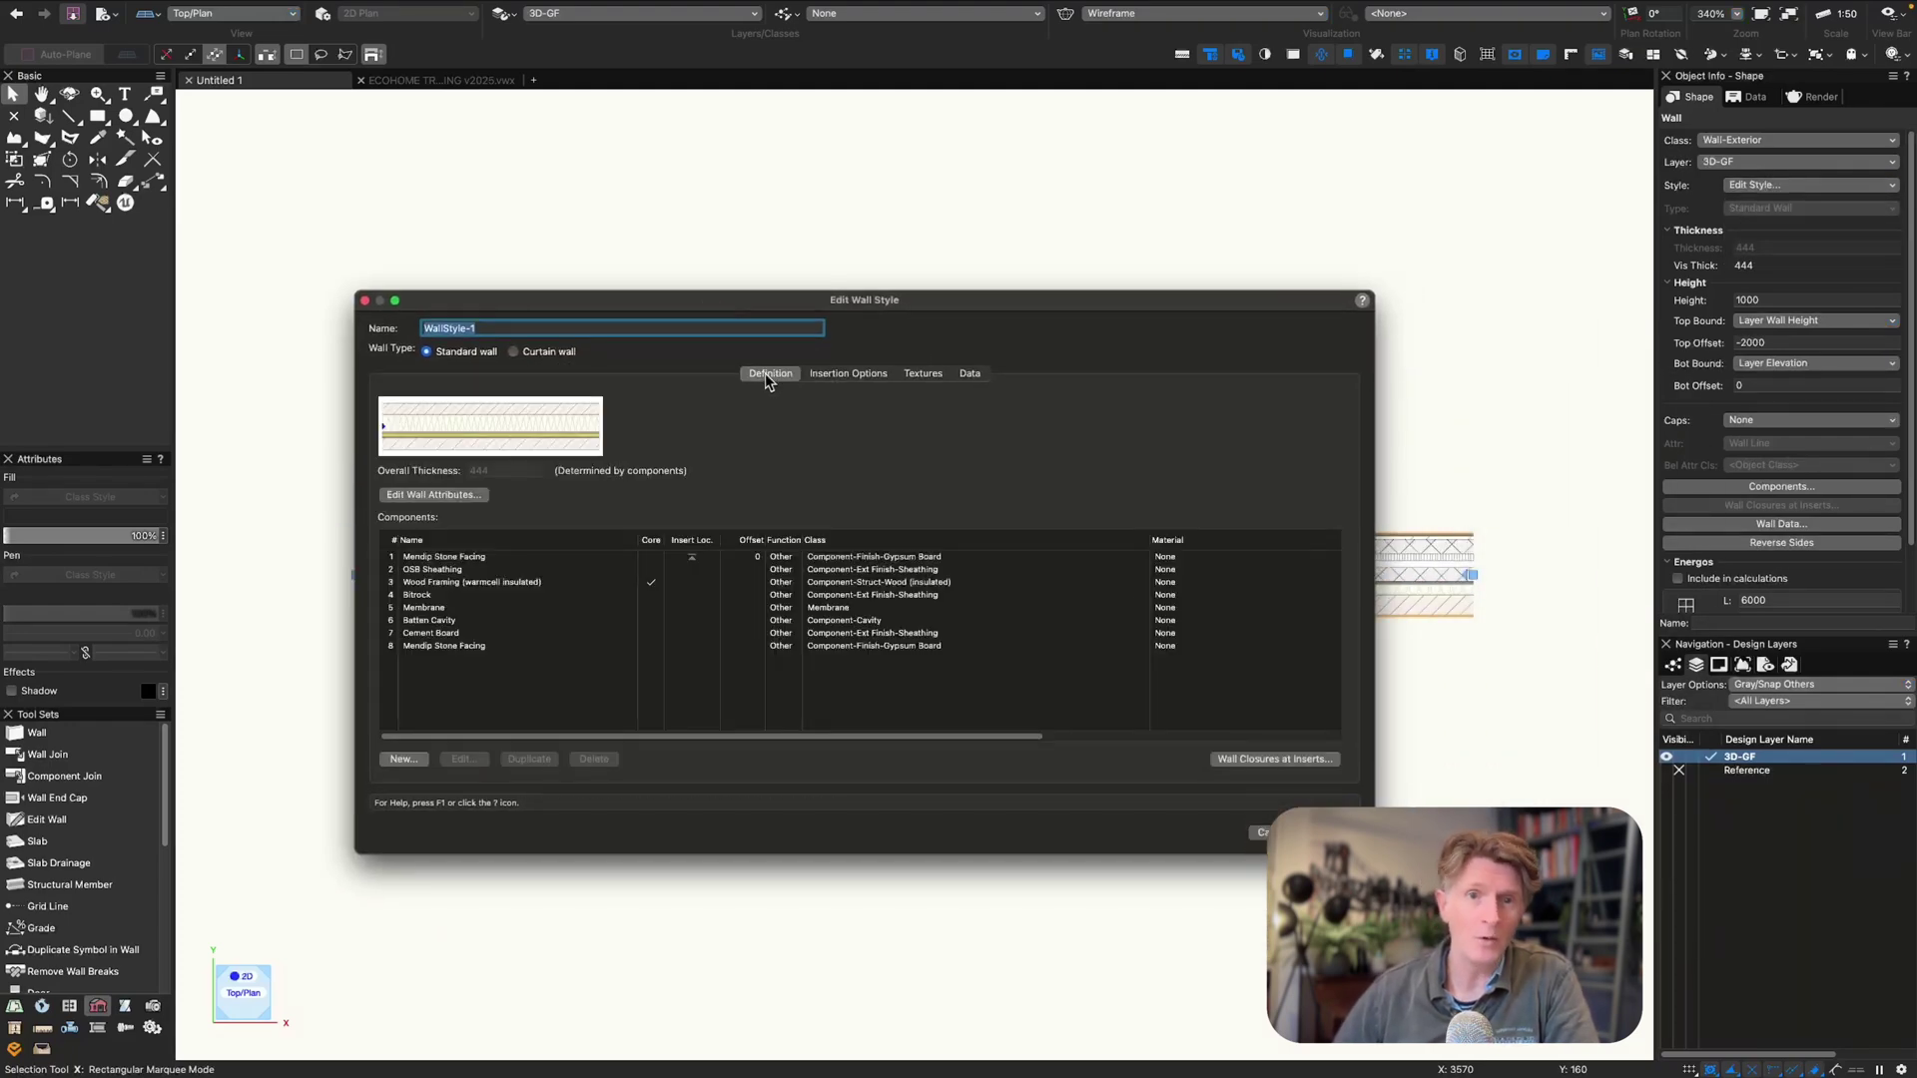
left_click(1241, 761)
left_click(835, 293)
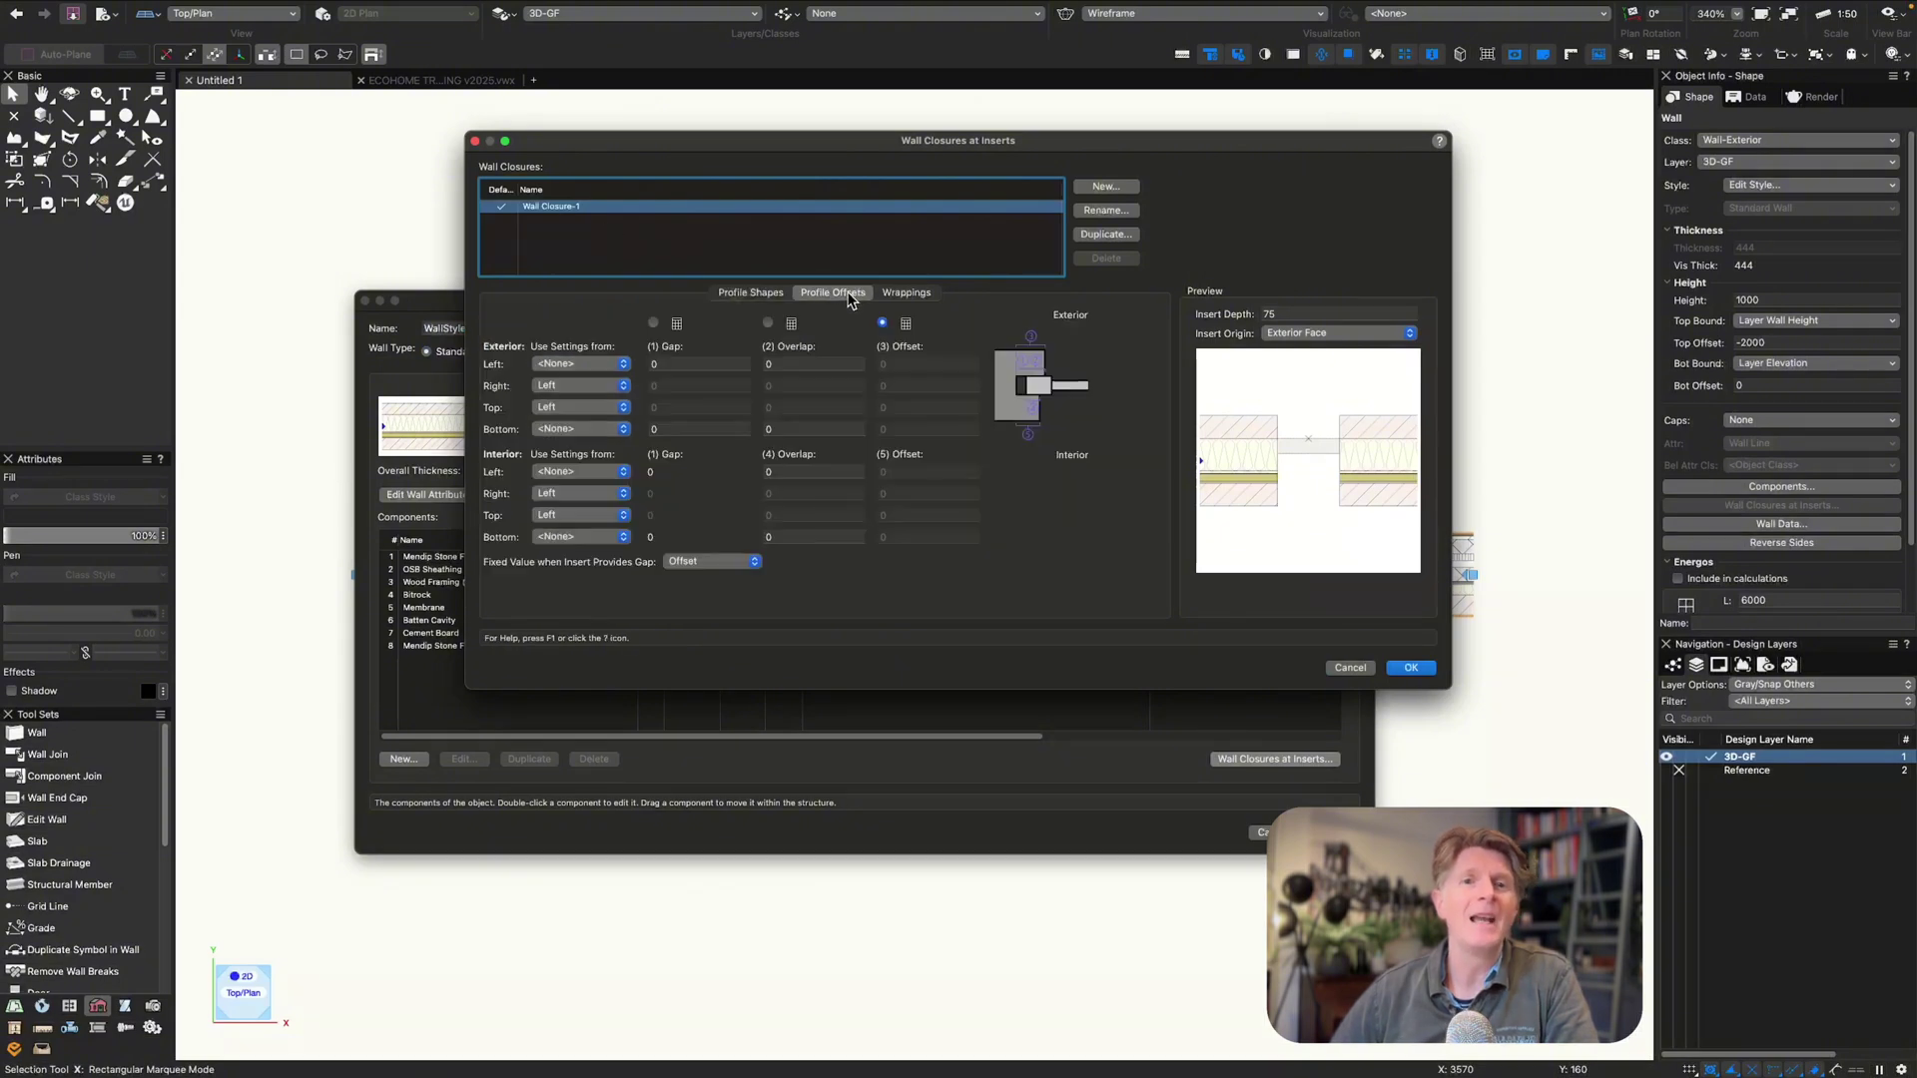
left_click(906, 292)
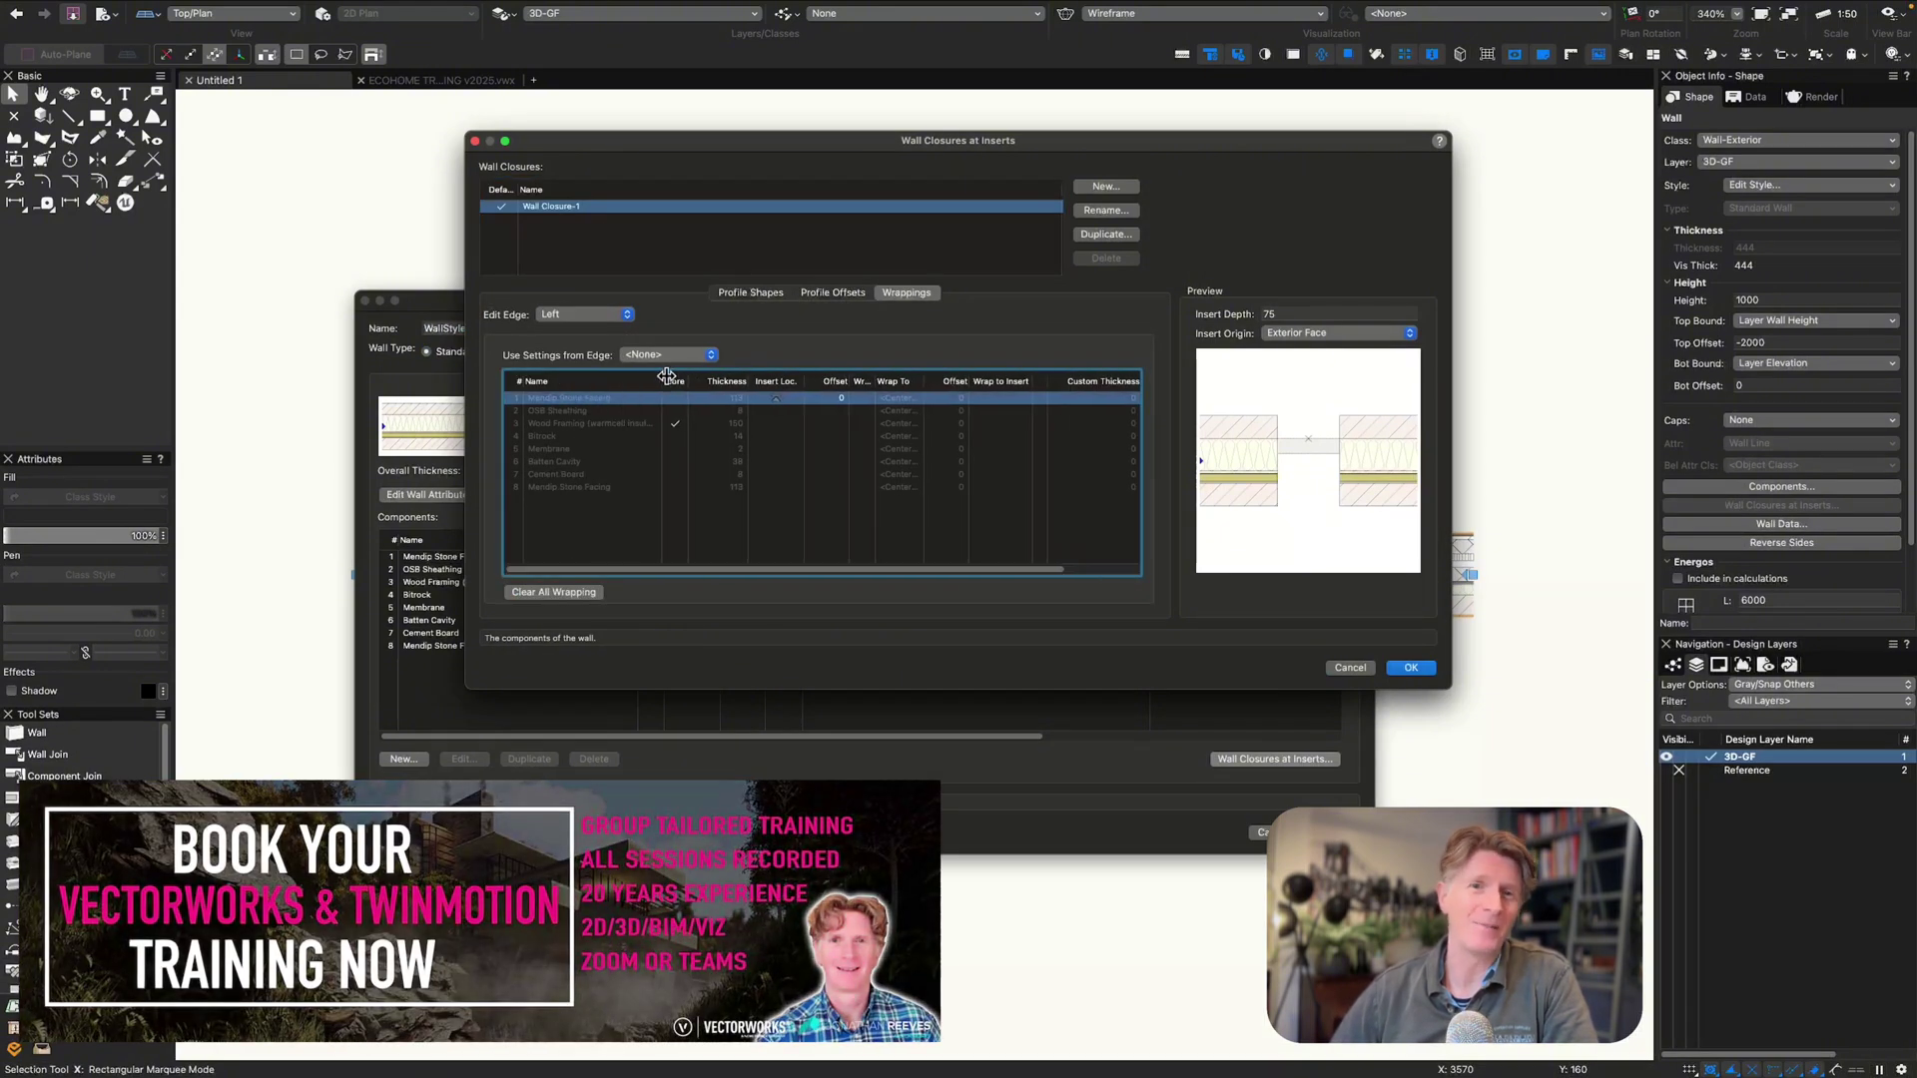
left_click_drag(1447, 686, 1780, 708)
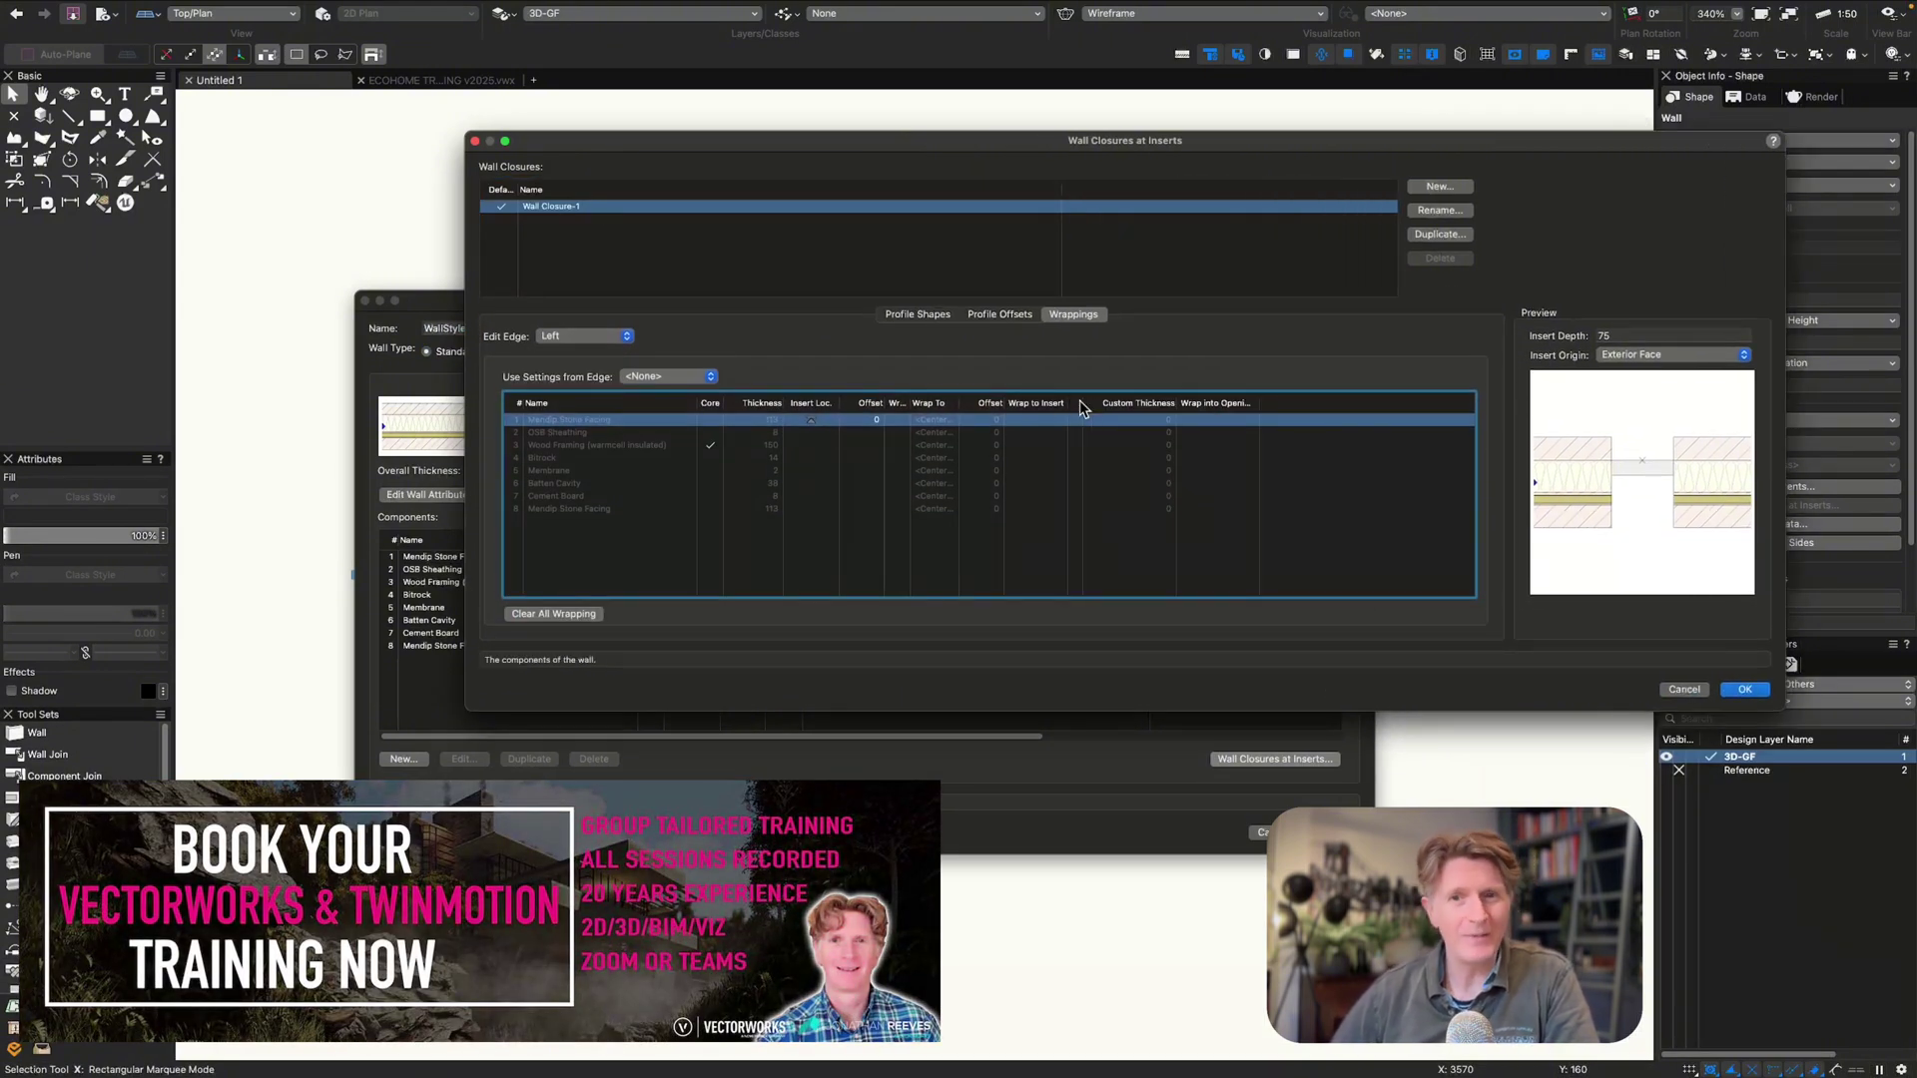
left_click_drag(898, 419, 975, 419)
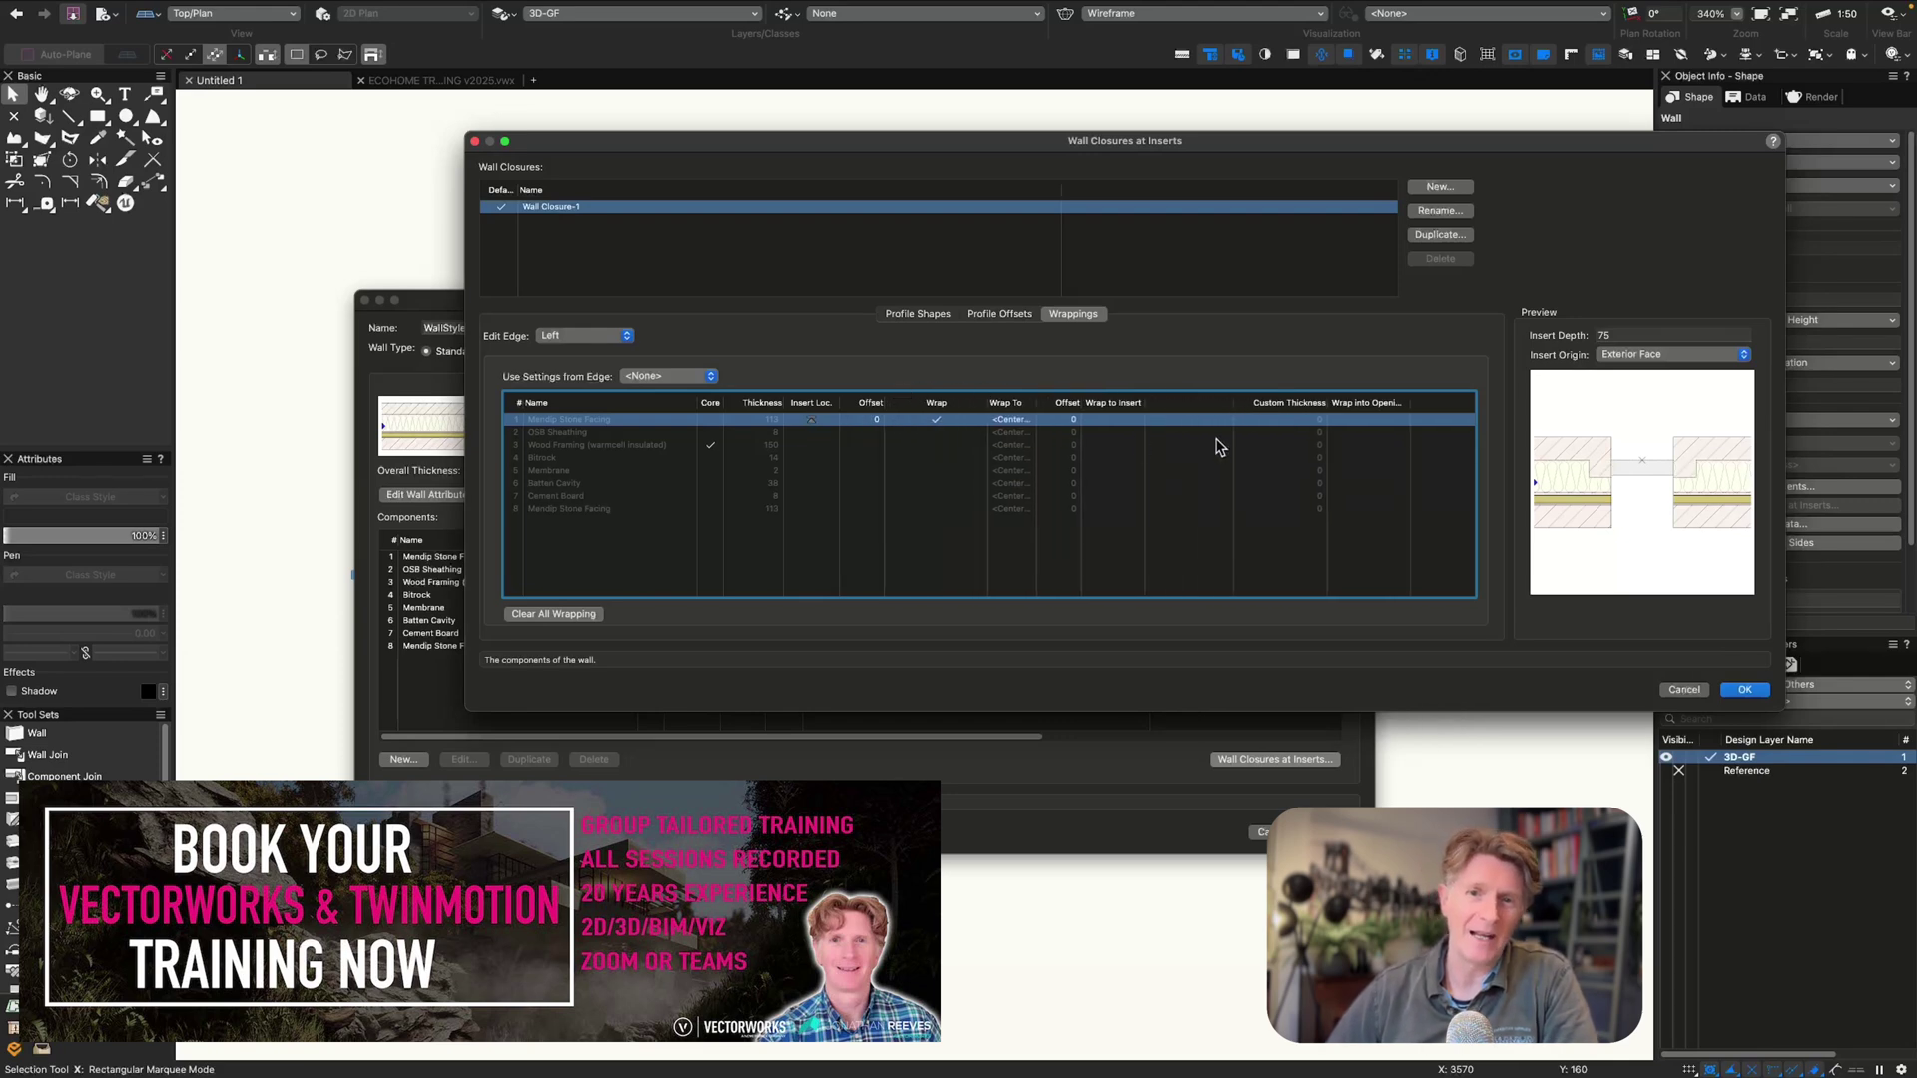
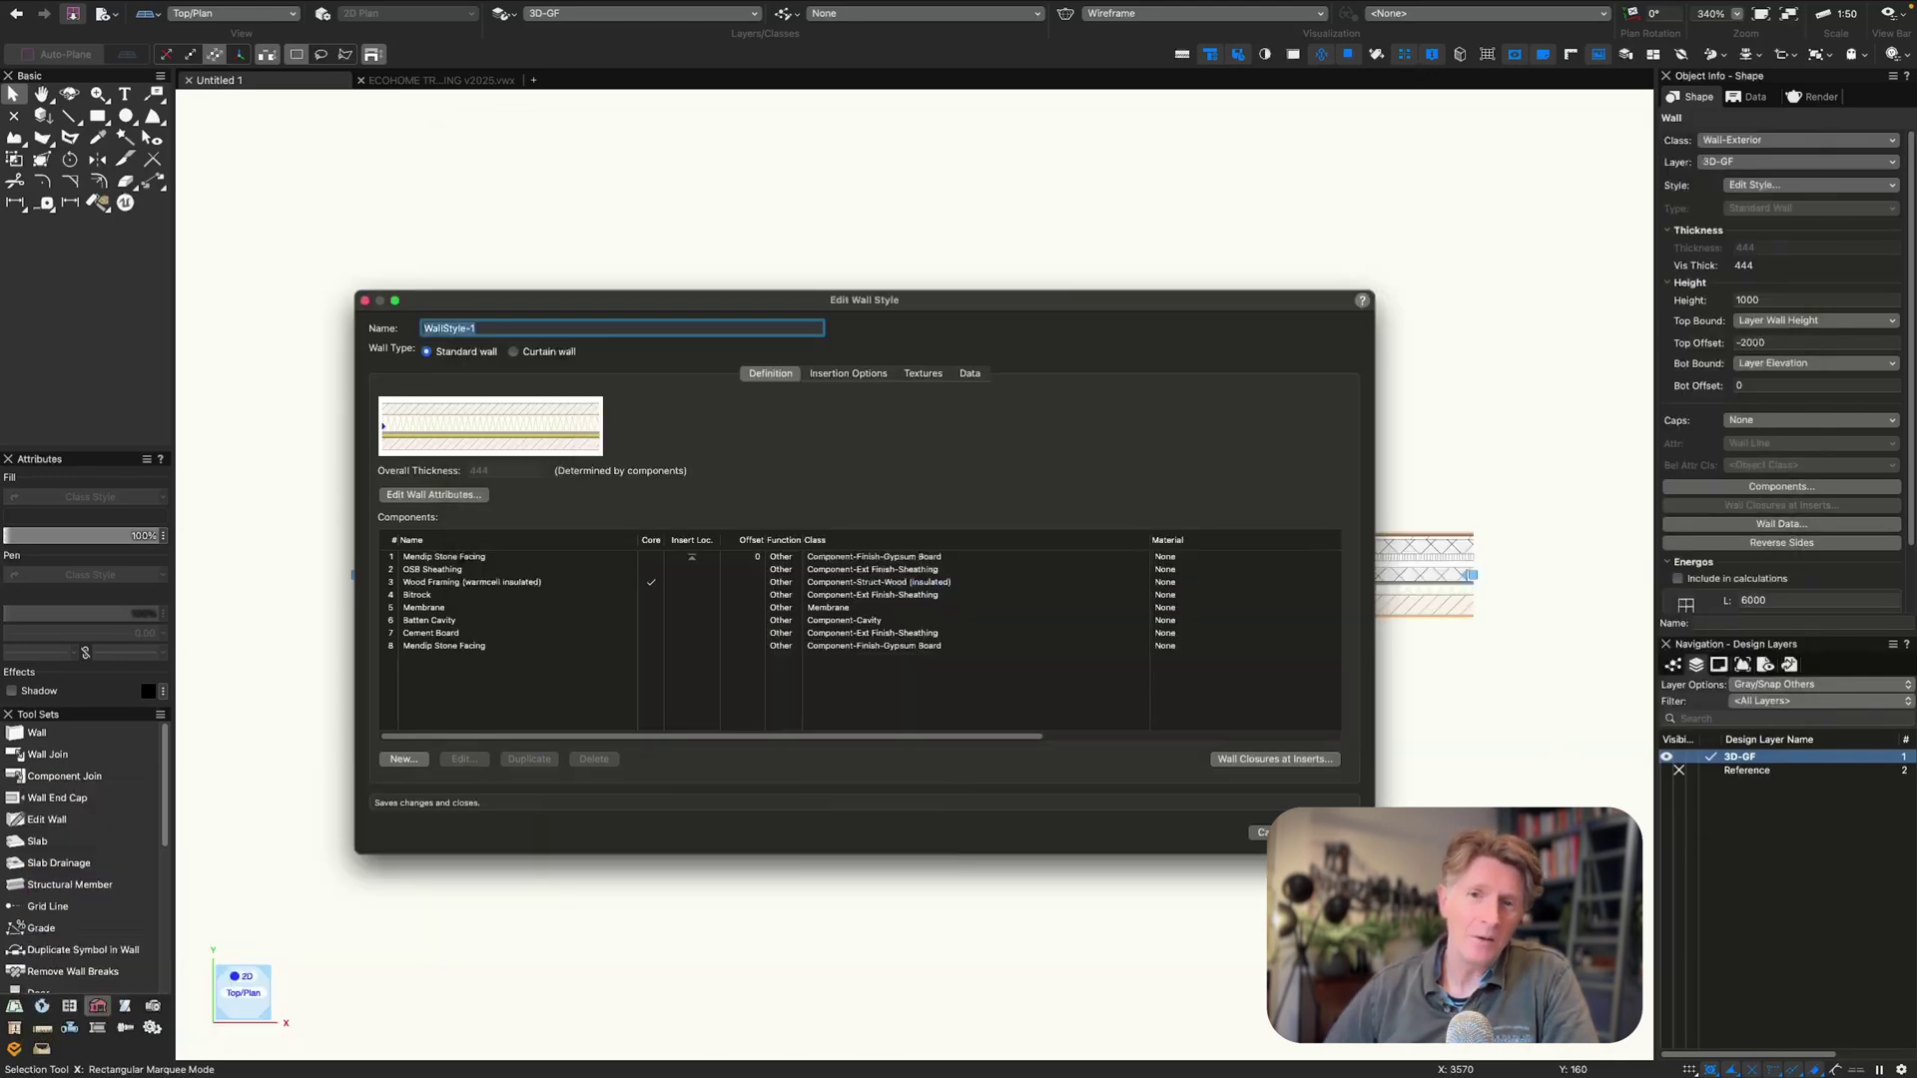
left_click(1108, 694)
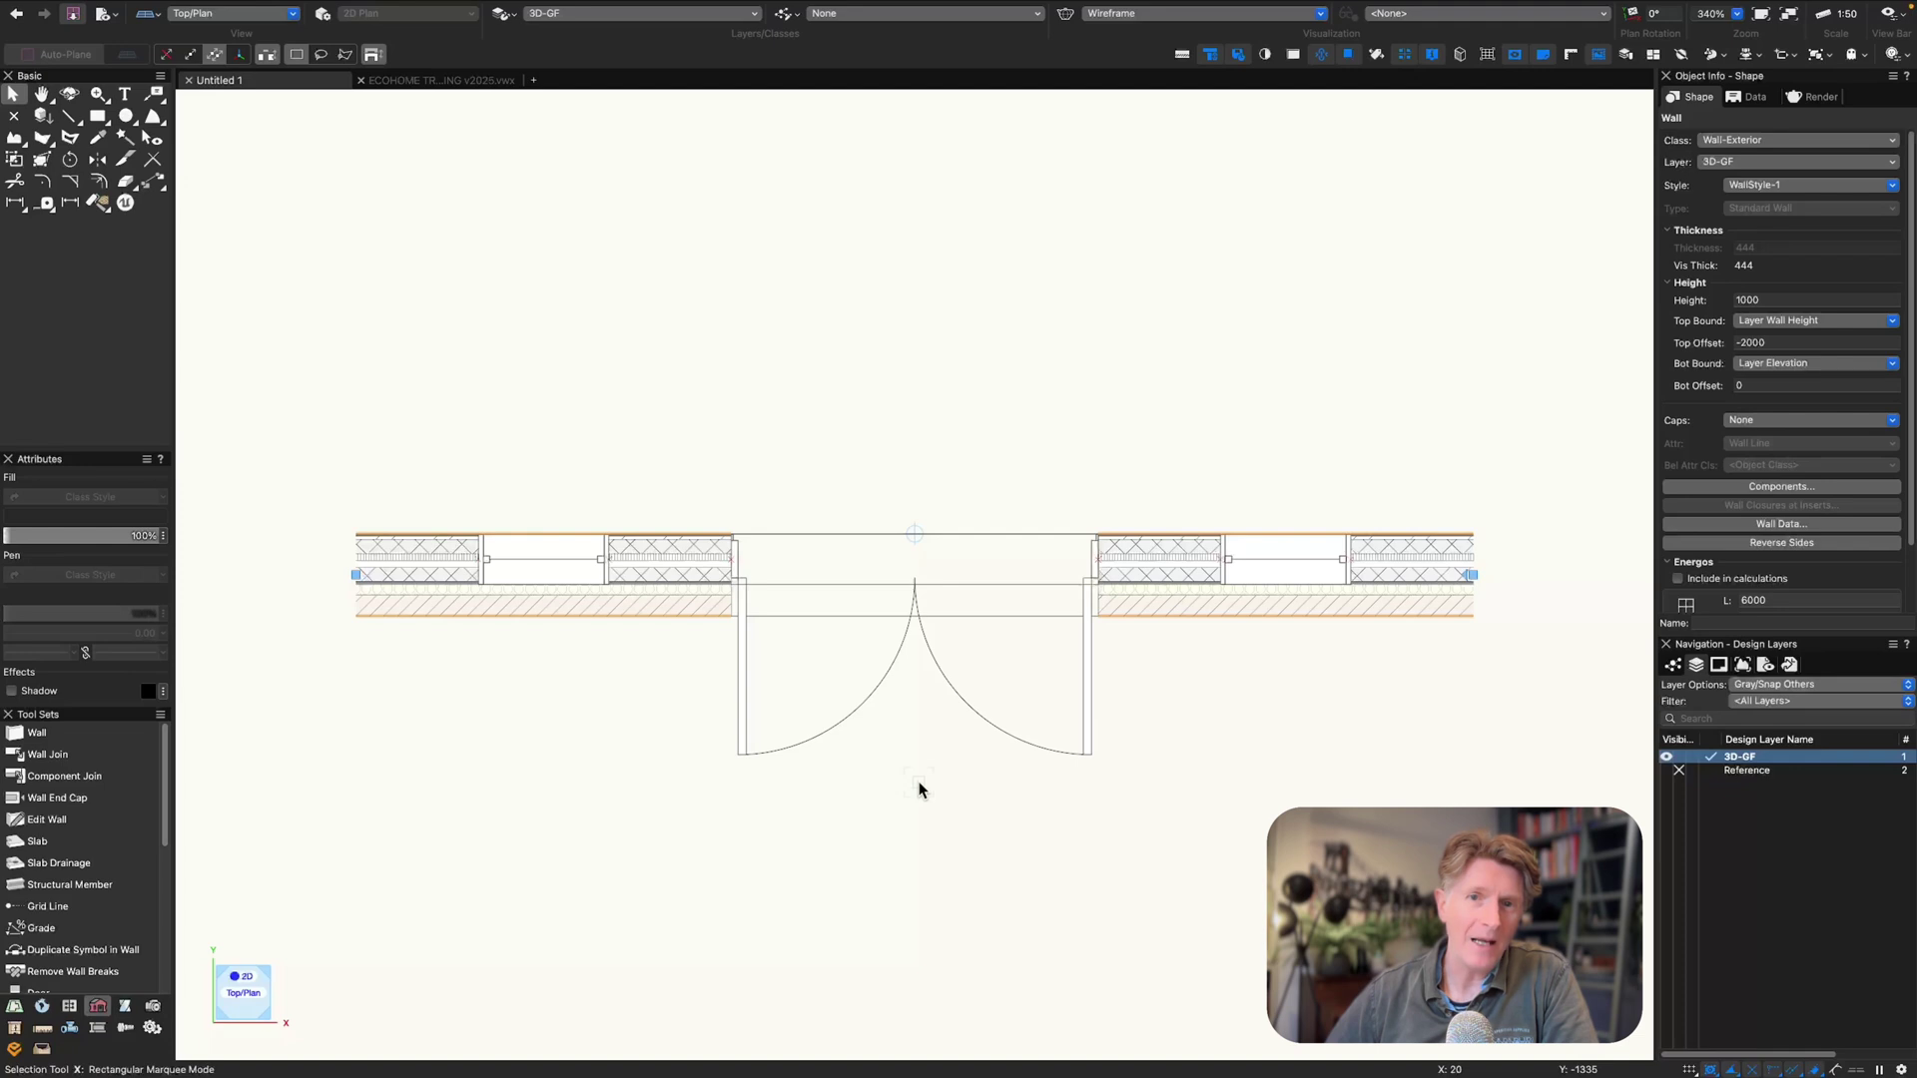
key("3")
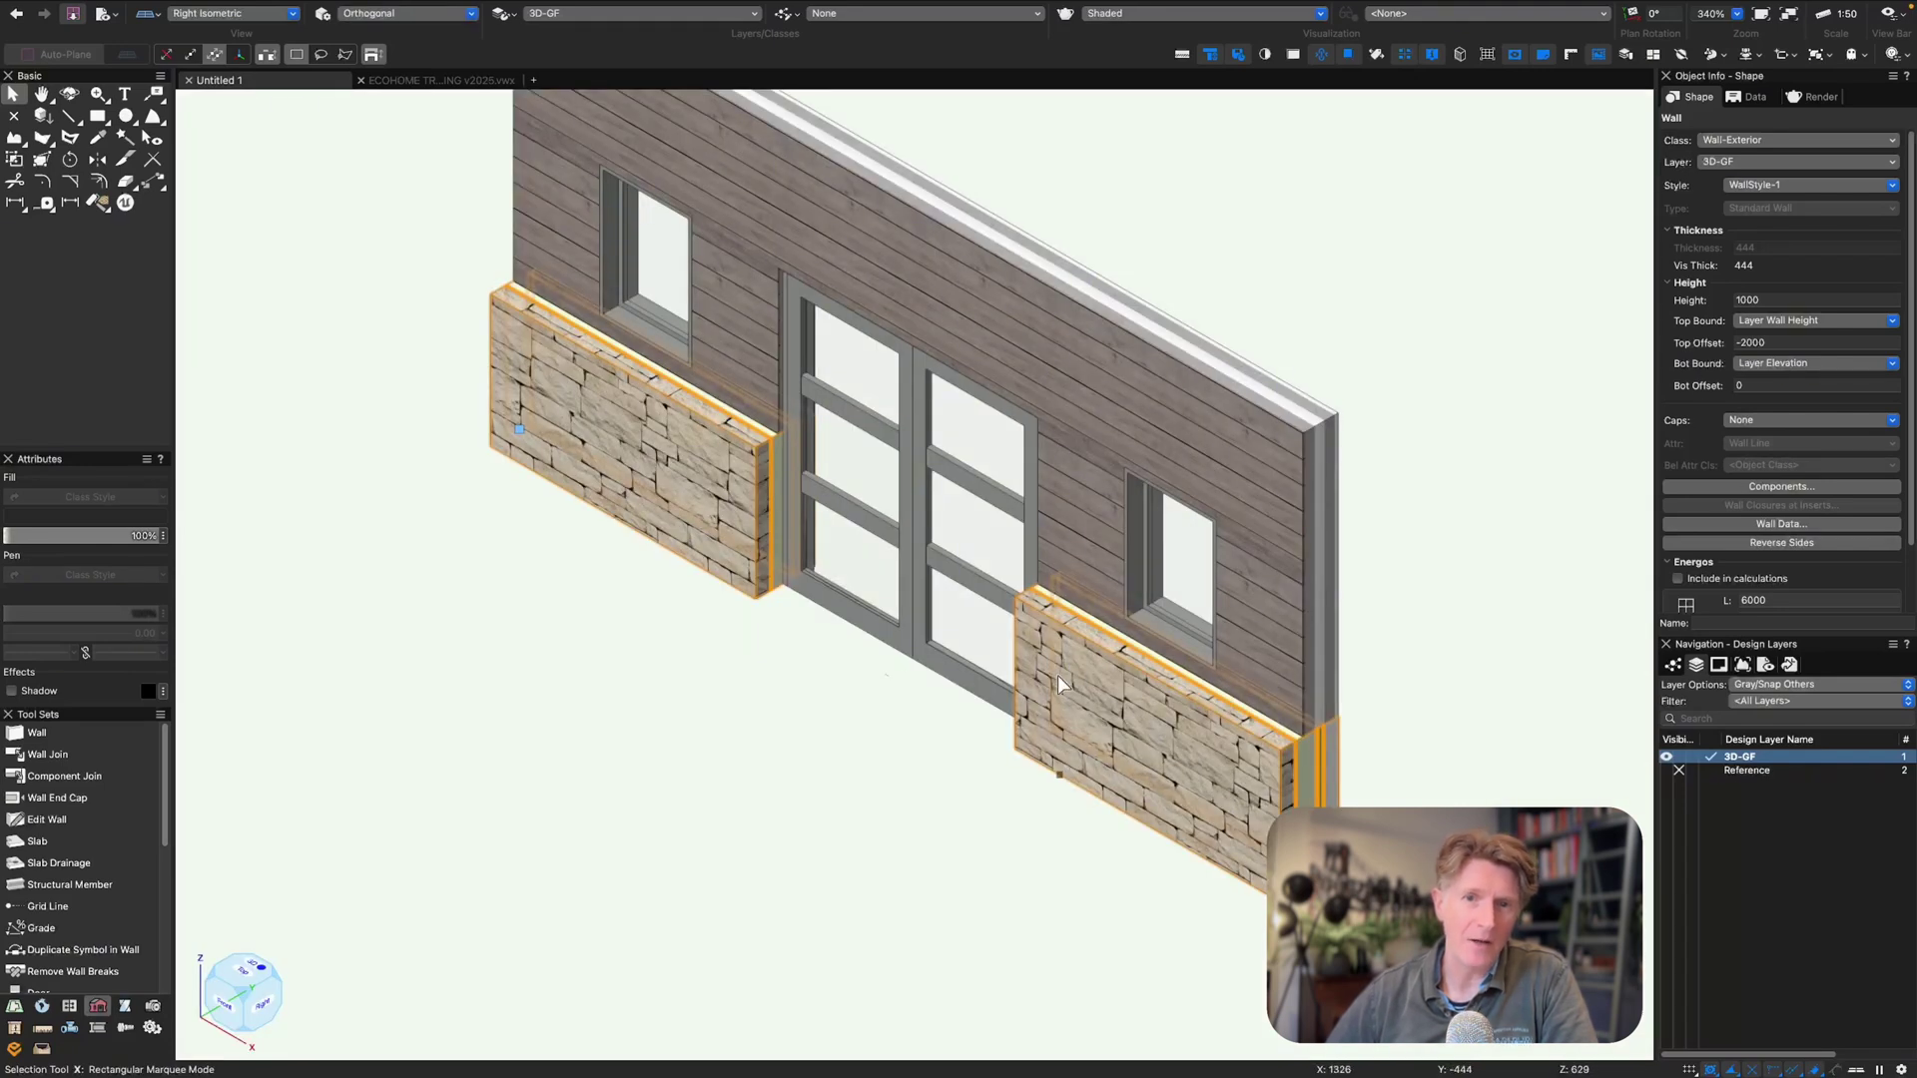
- Reopen the wall closure wrappings of the stone wall's style and examine the wrap options of the Mendip Stone Facing
key("0")
left_click(1787, 186)
left_click(1785, 242)
left_click(1251, 588)
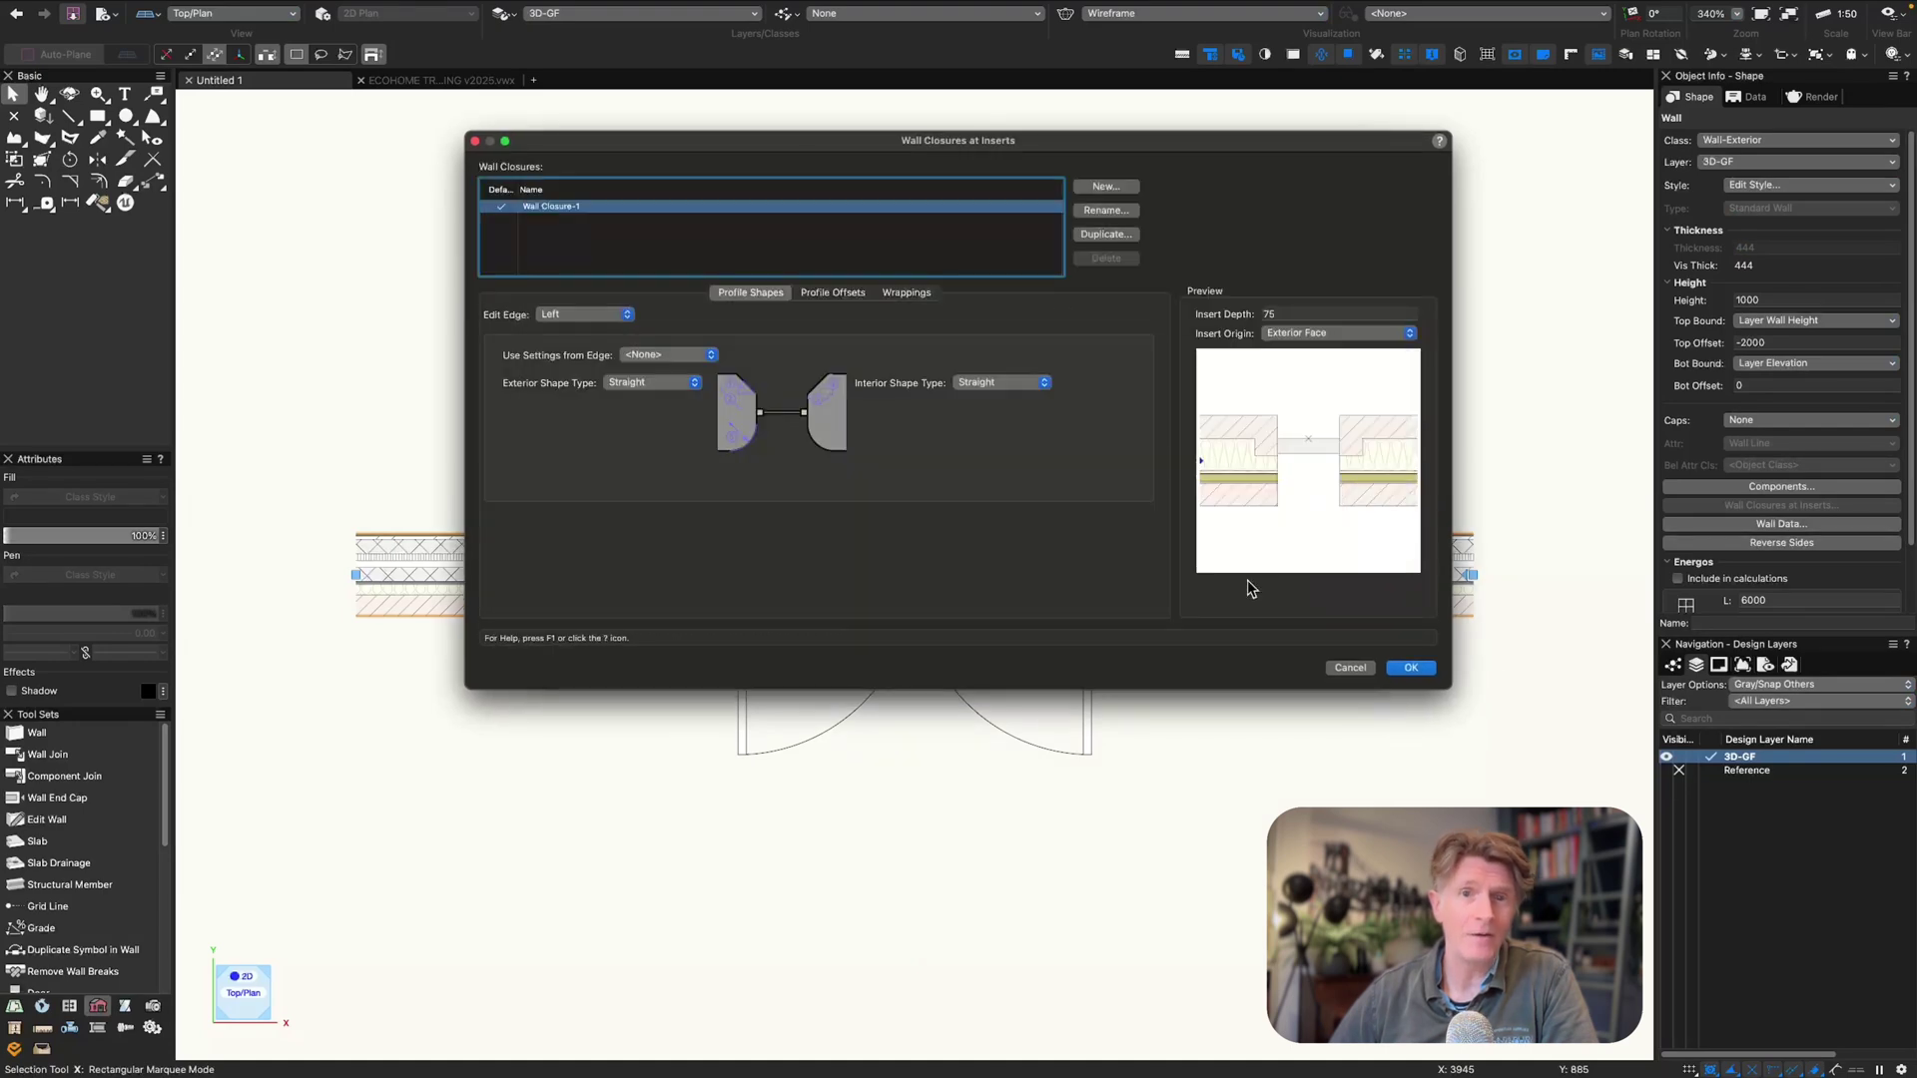
left_click(910, 293)
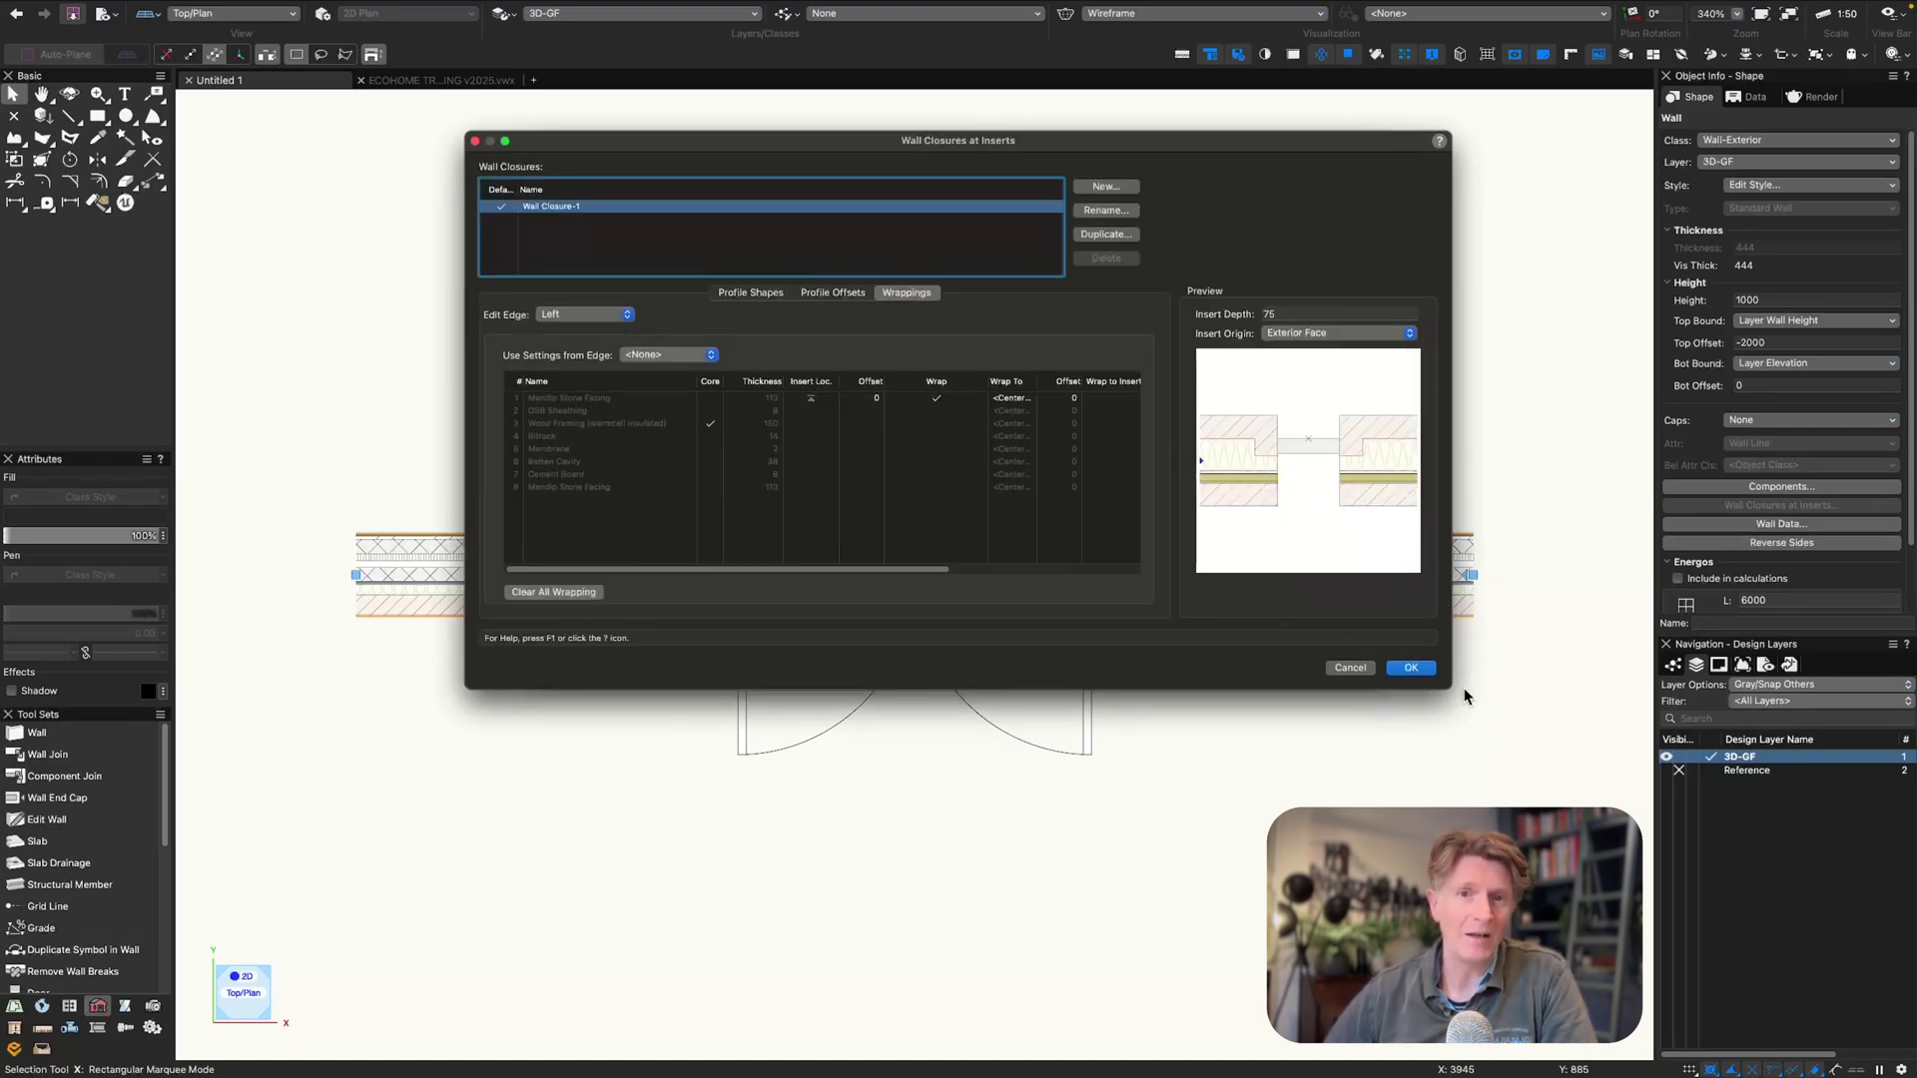
left_click_drag(1449, 688, 1703, 719)
left_click(1191, 431)
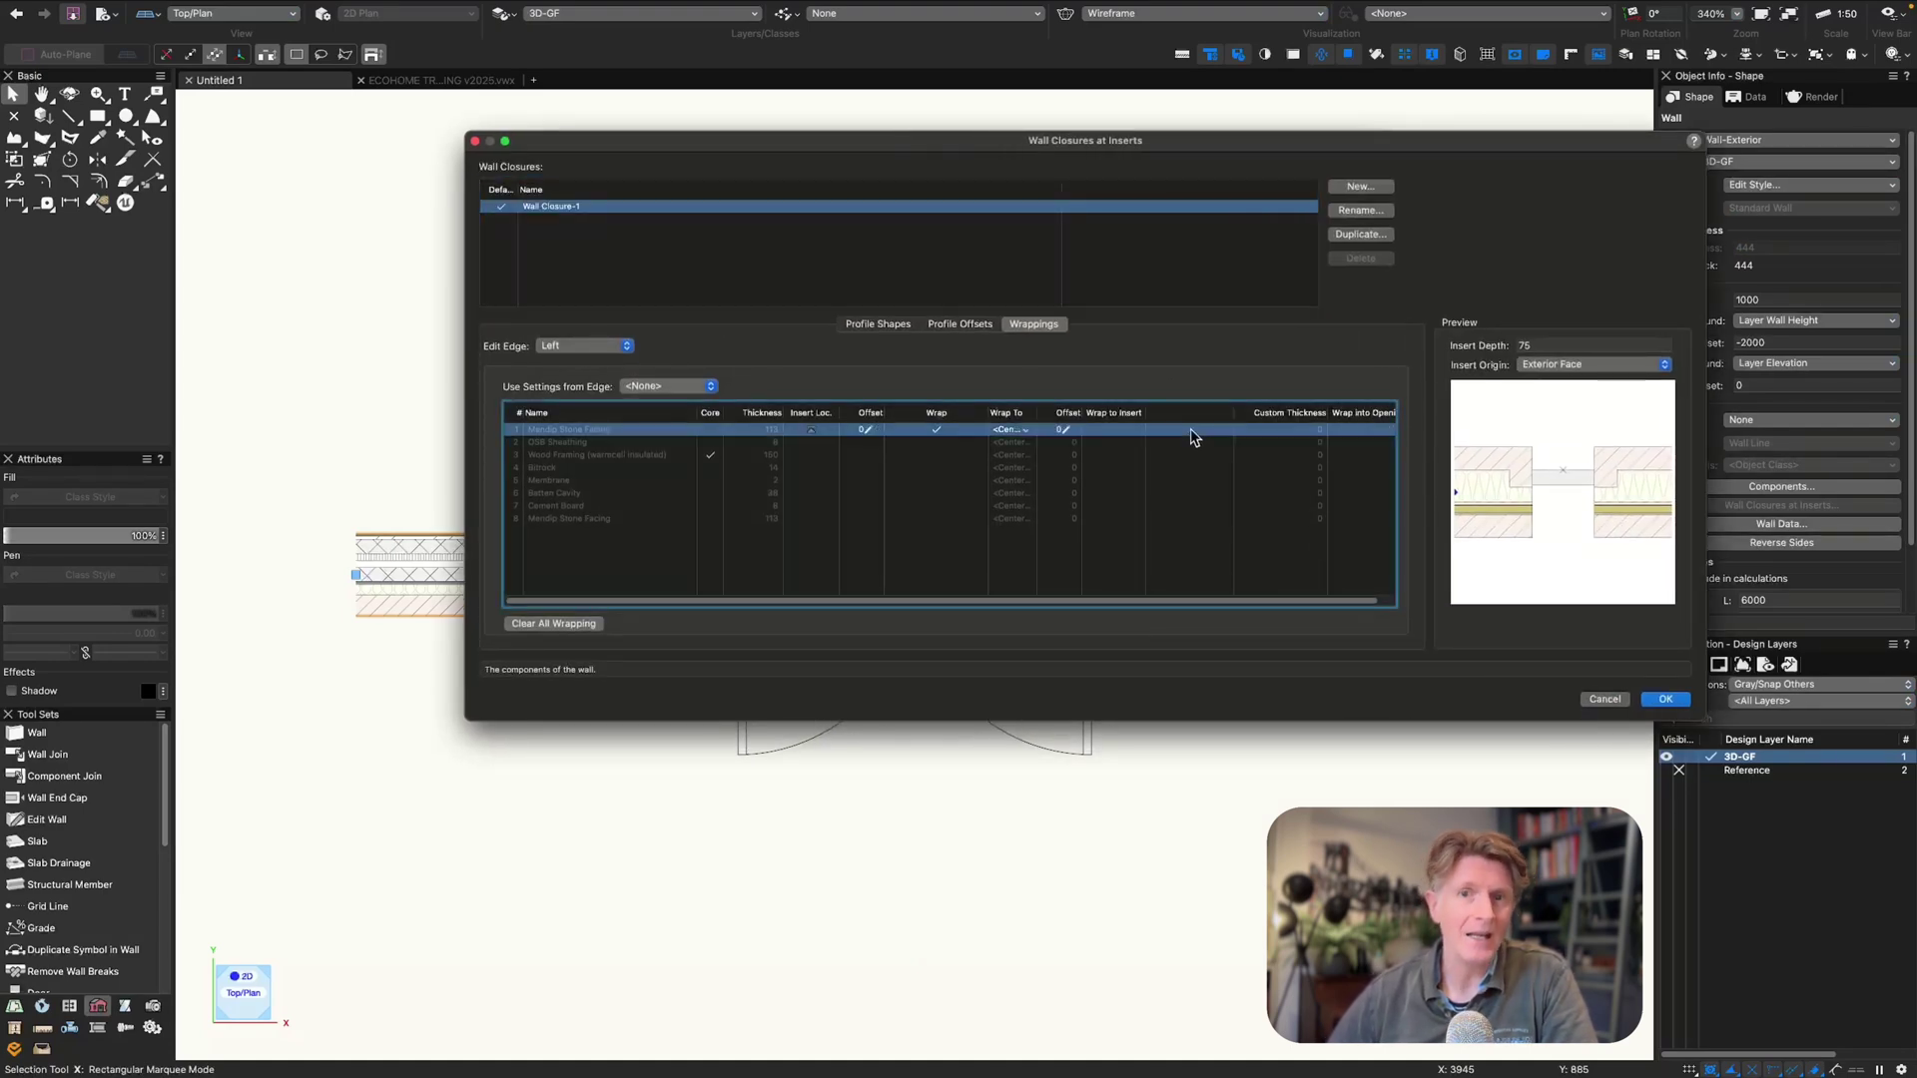
left_click_drag(1081, 406, 1160, 411)
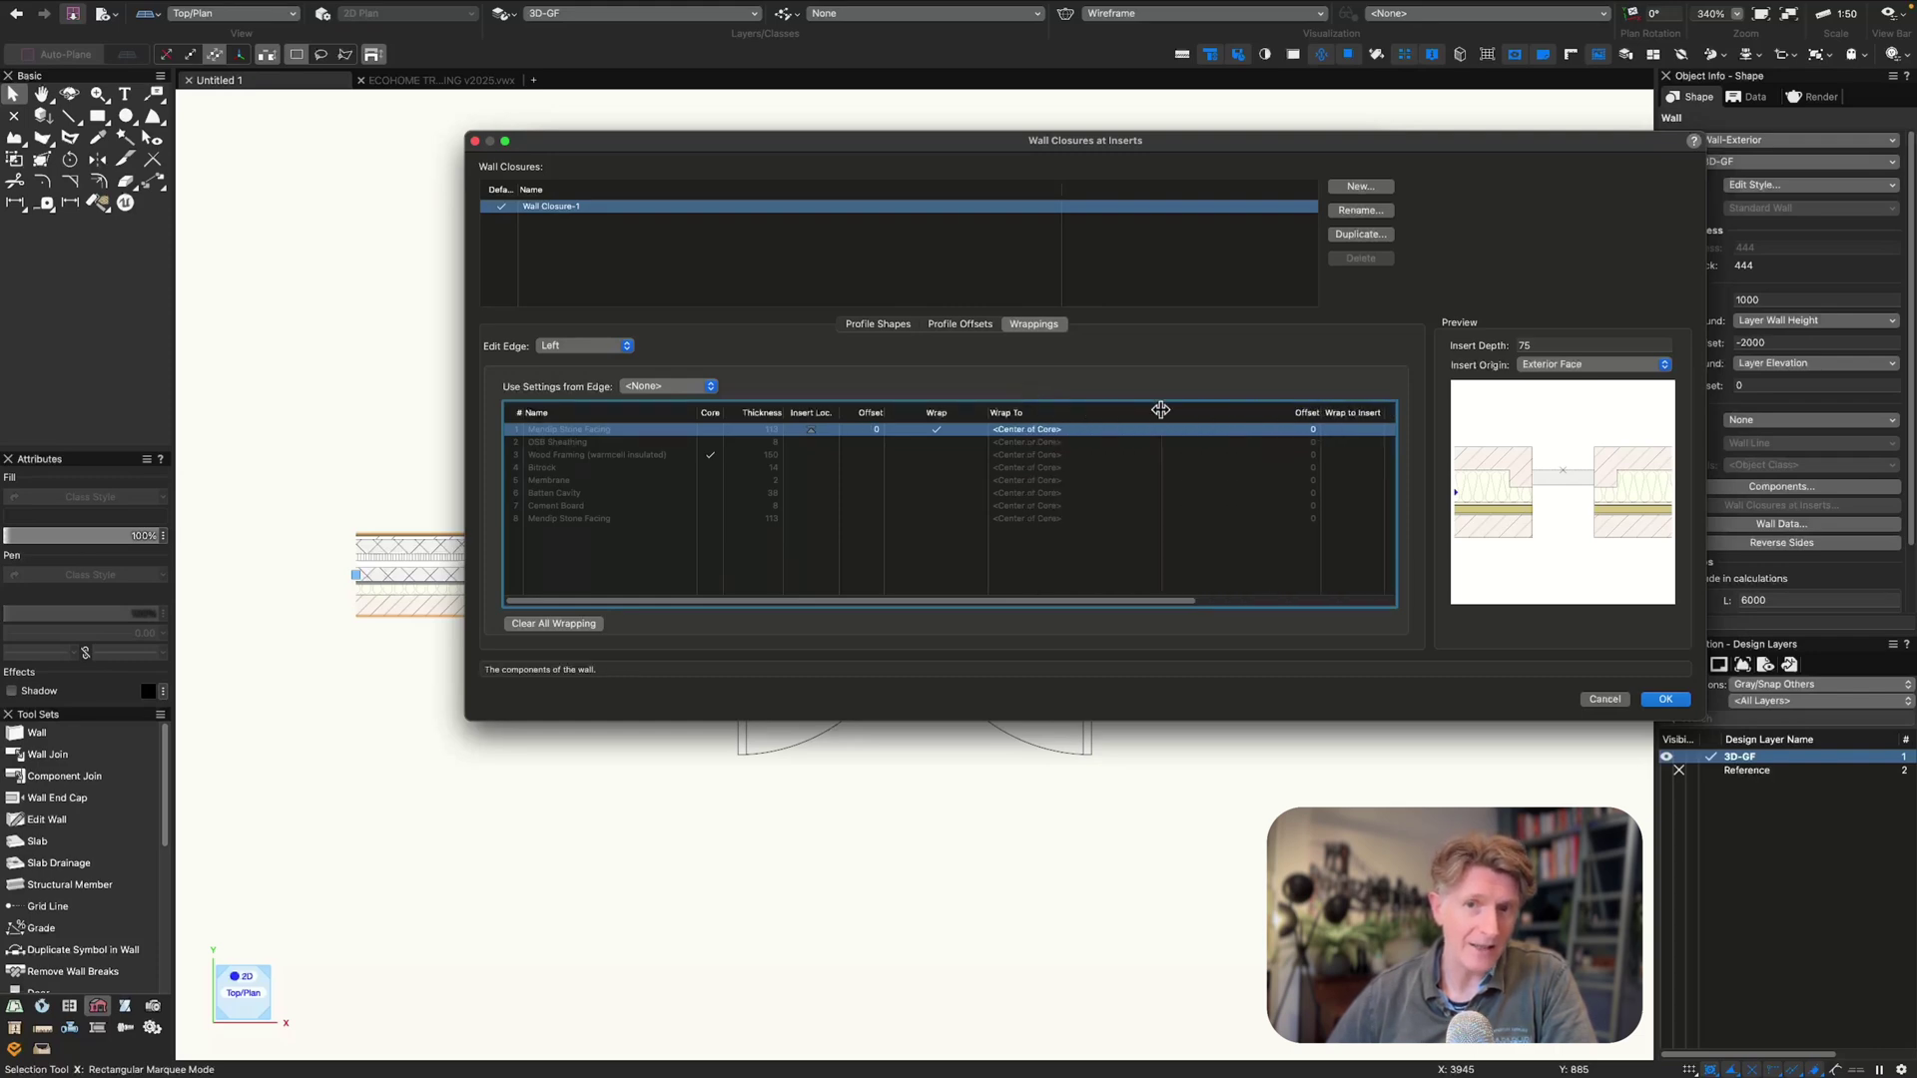
left_click_drag(1148, 600, 1425, 599)
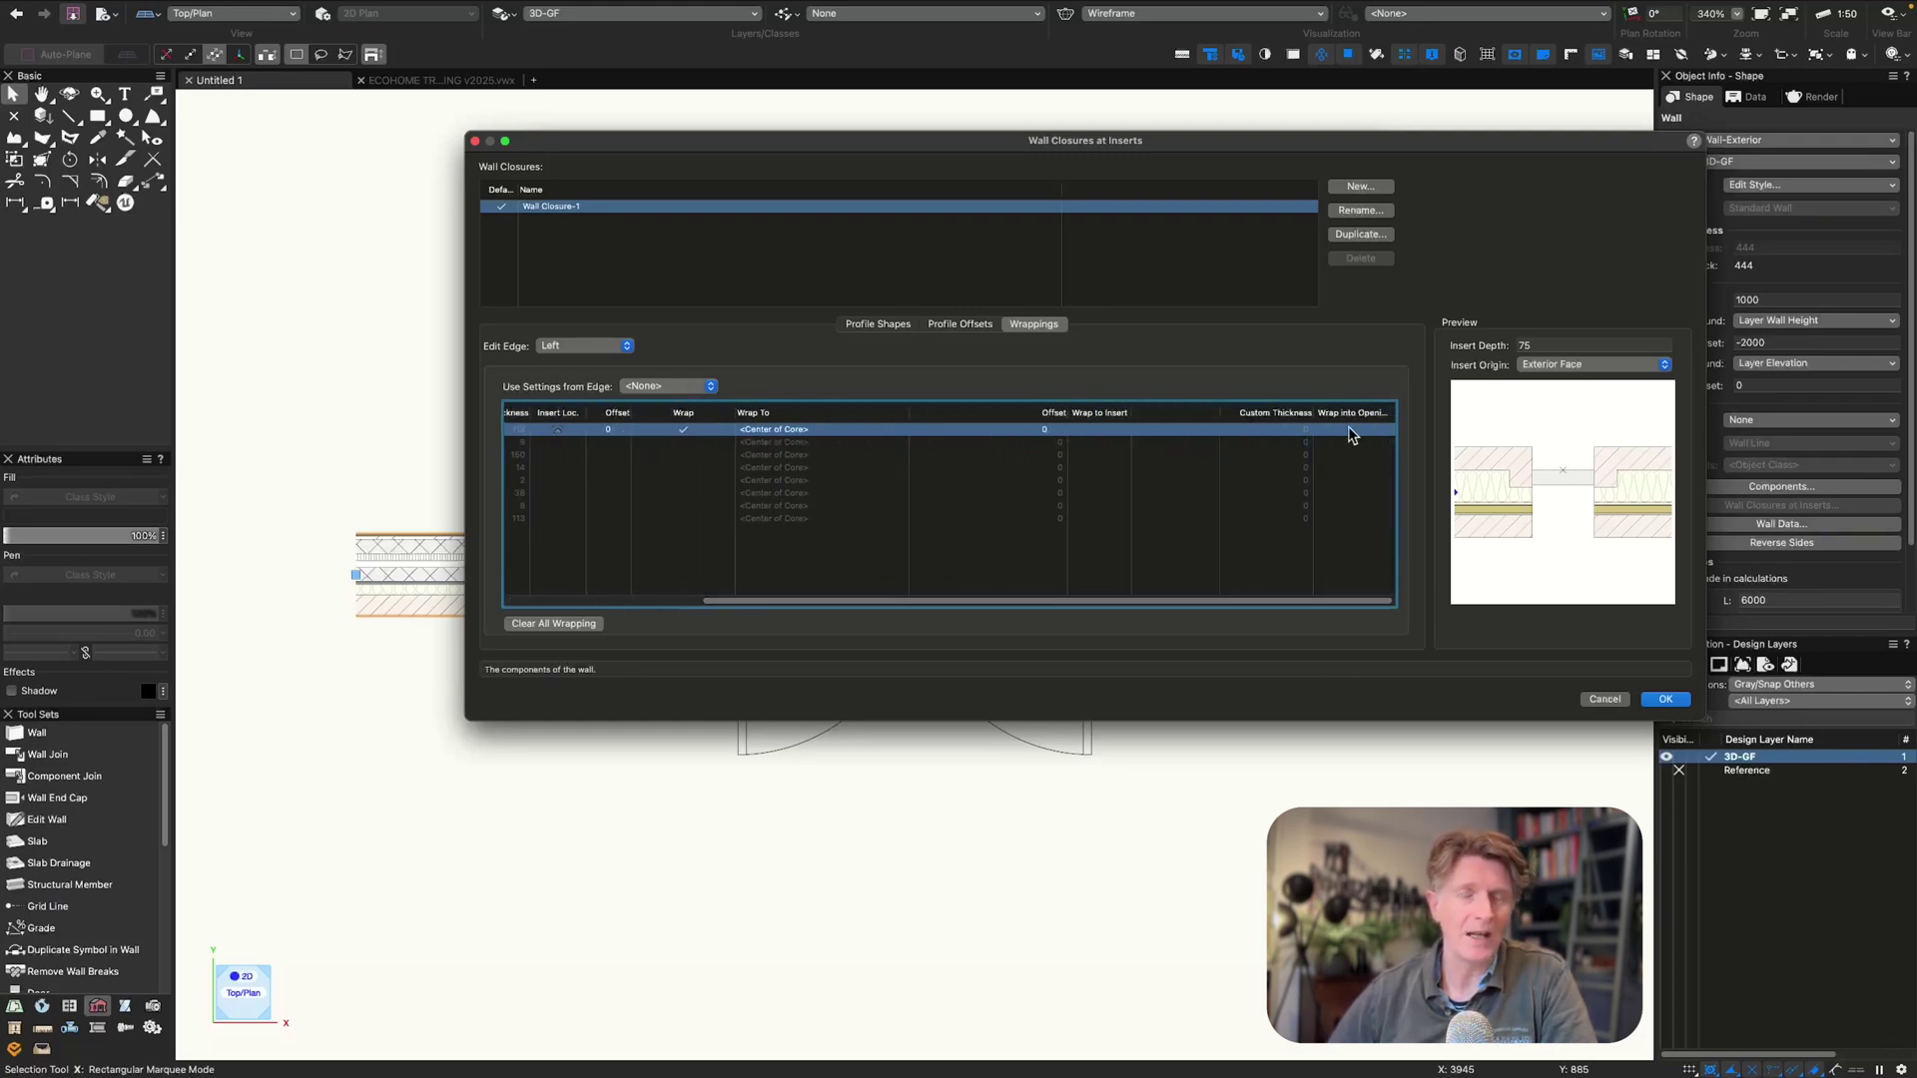
left_click_drag(826, 600, 629, 602)
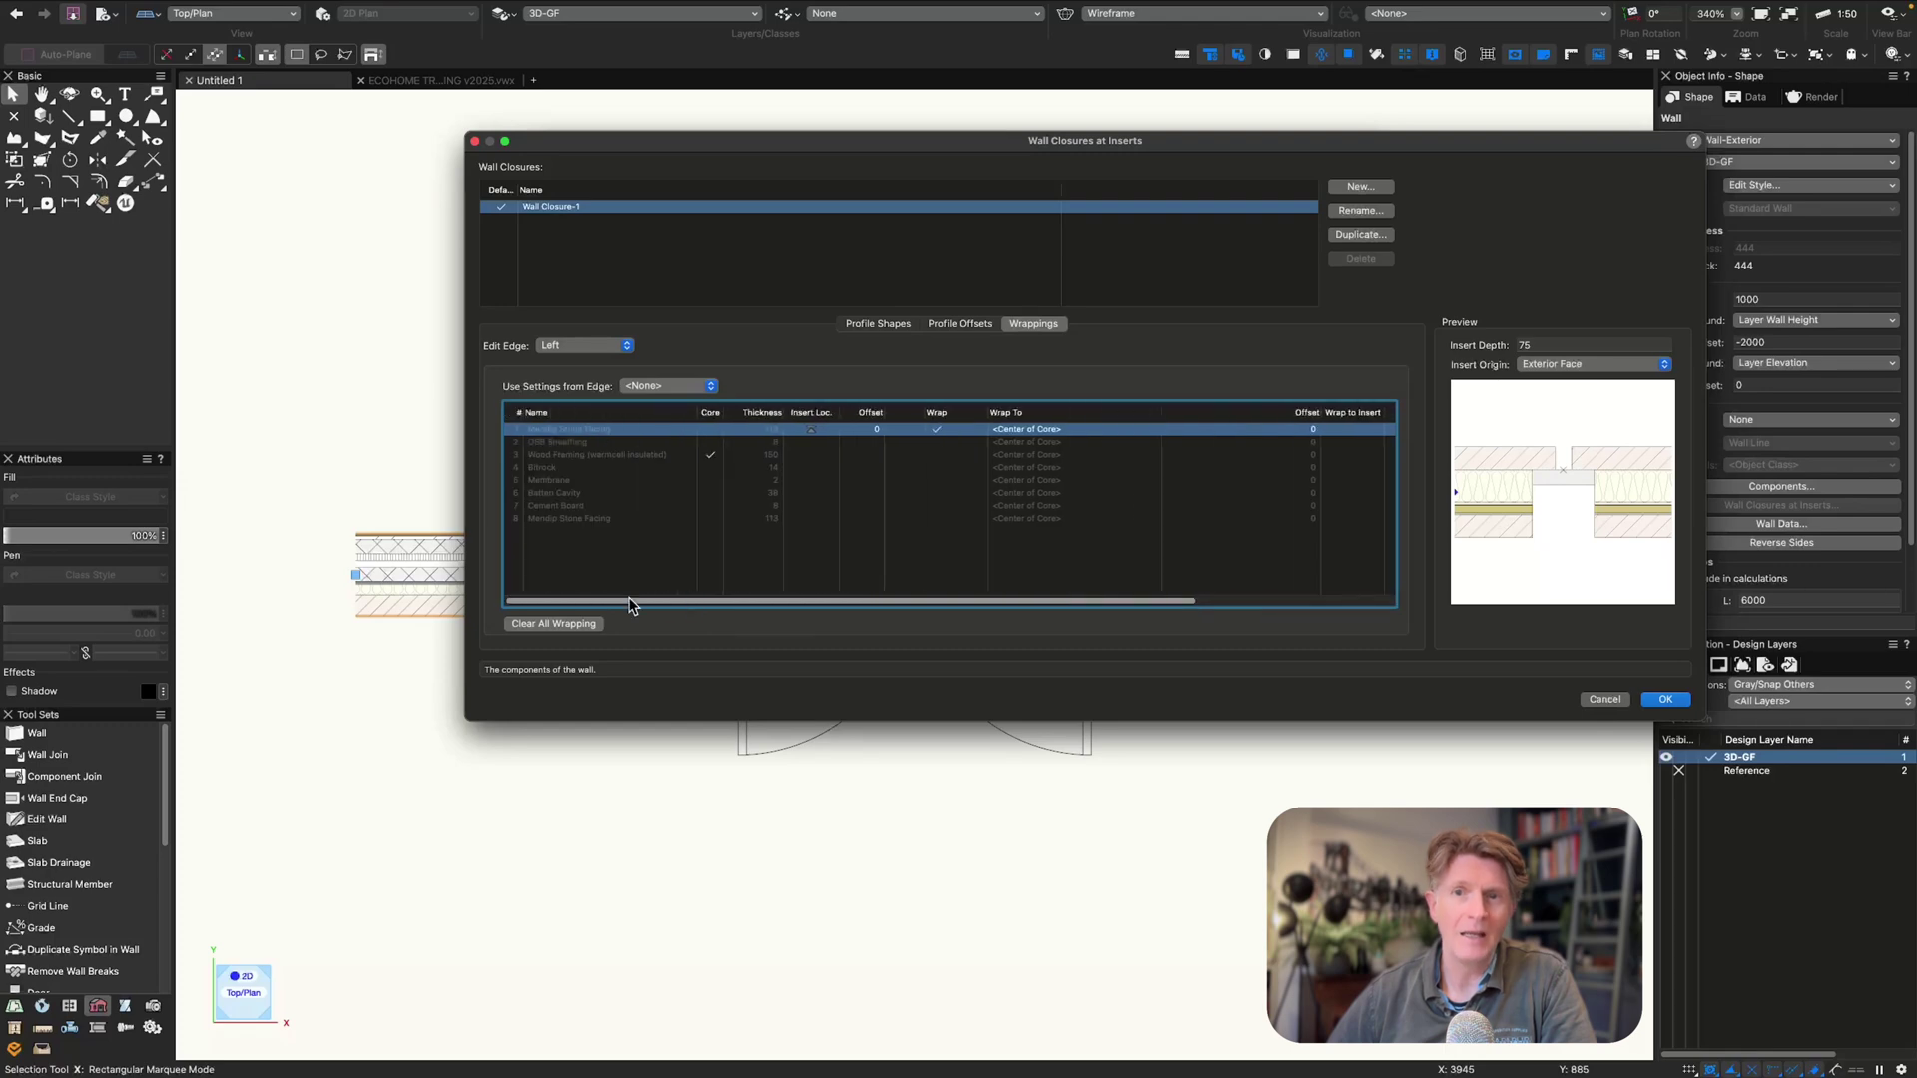
- Set the closure's insert location to the Wood Framing component and apply the edited style to the stone wall
left_click(810, 445)
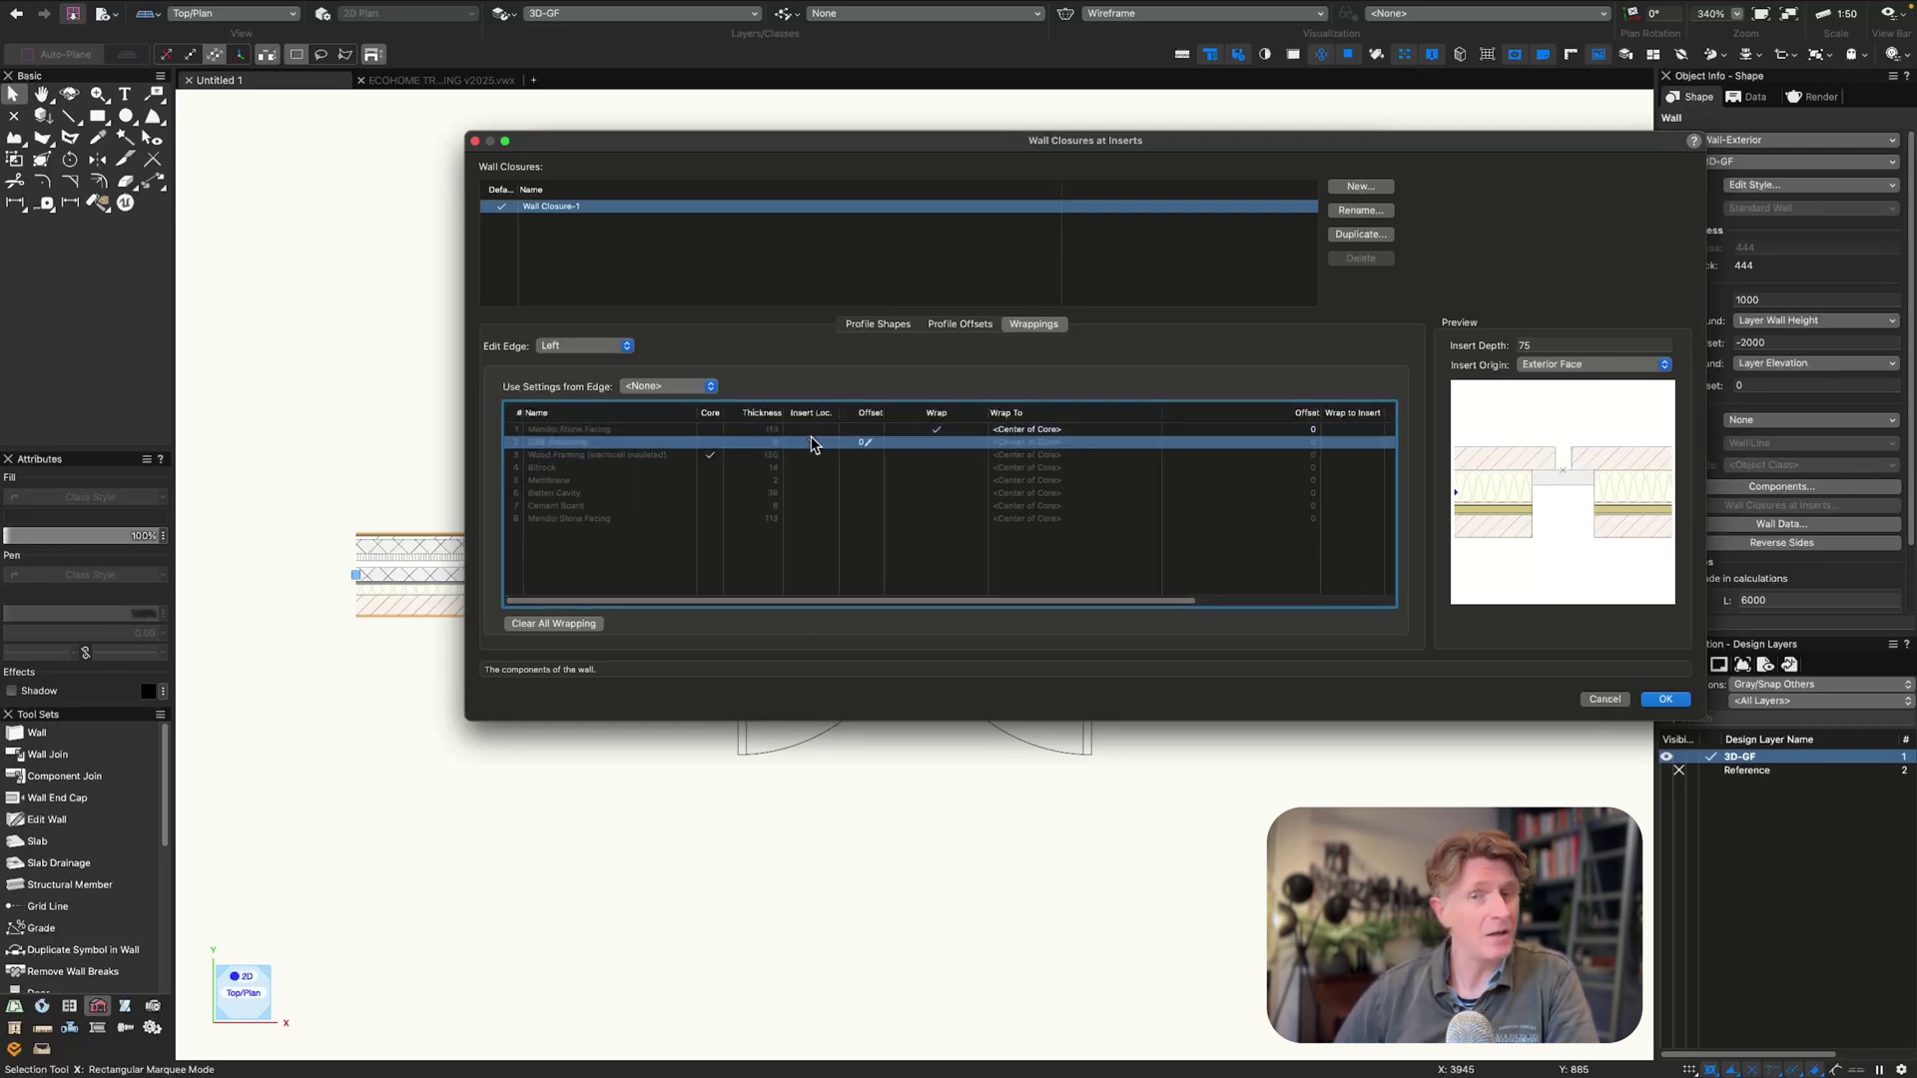
left_click(810, 457)
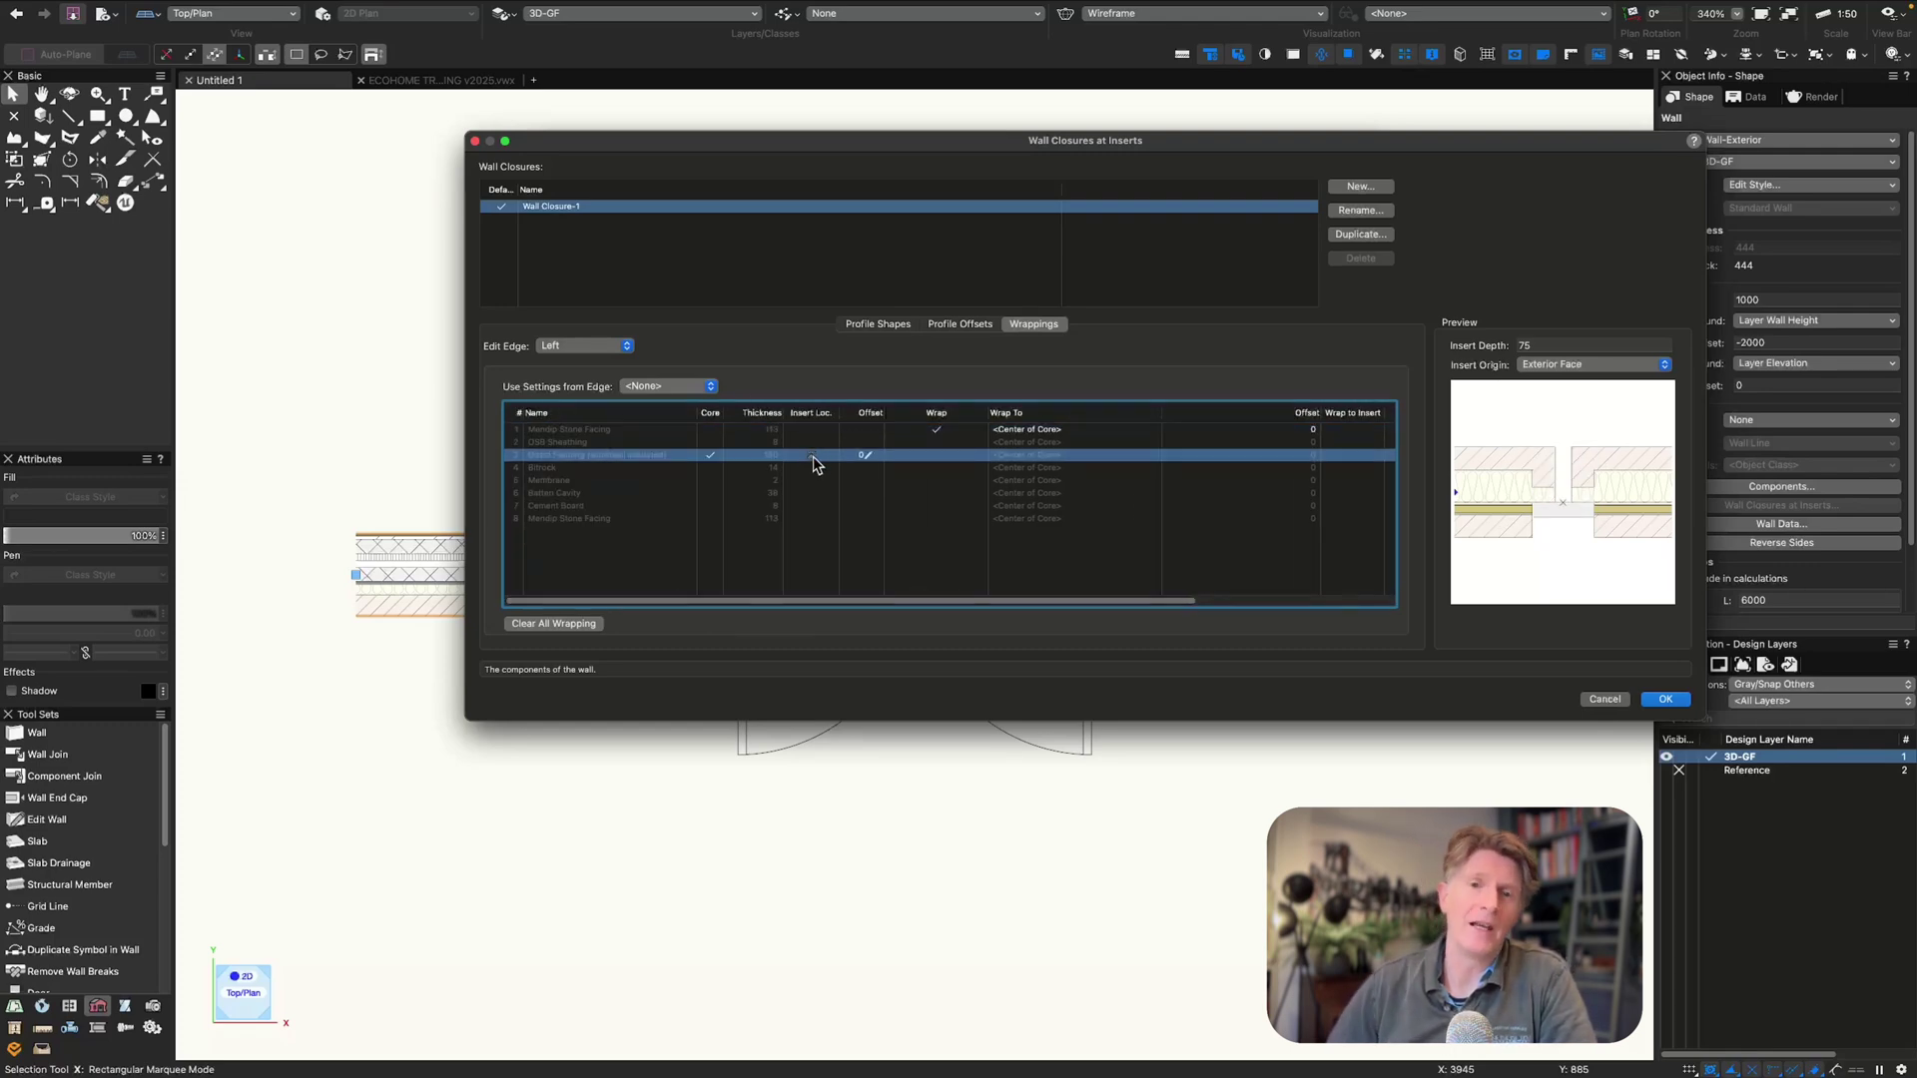
left_click(1664, 699)
left_click(1338, 653)
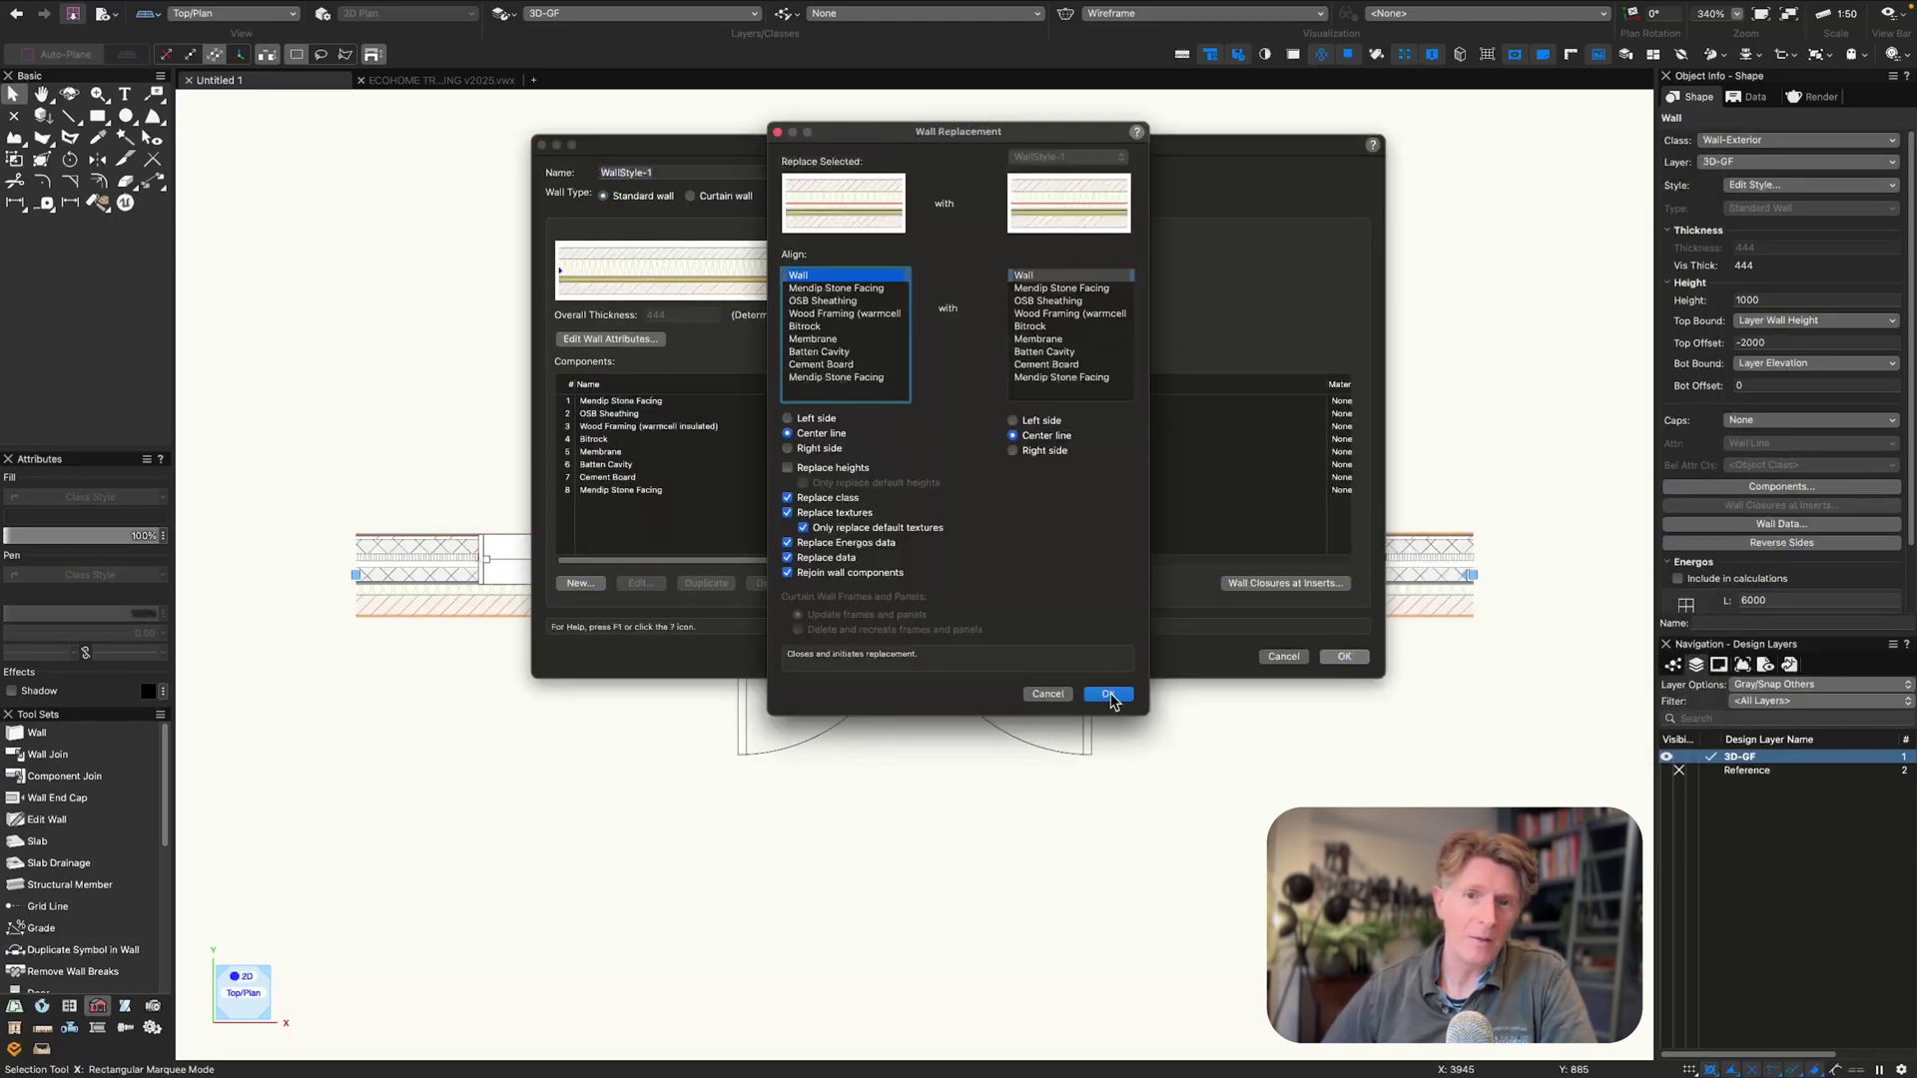
left_click(1104, 691)
key("3")
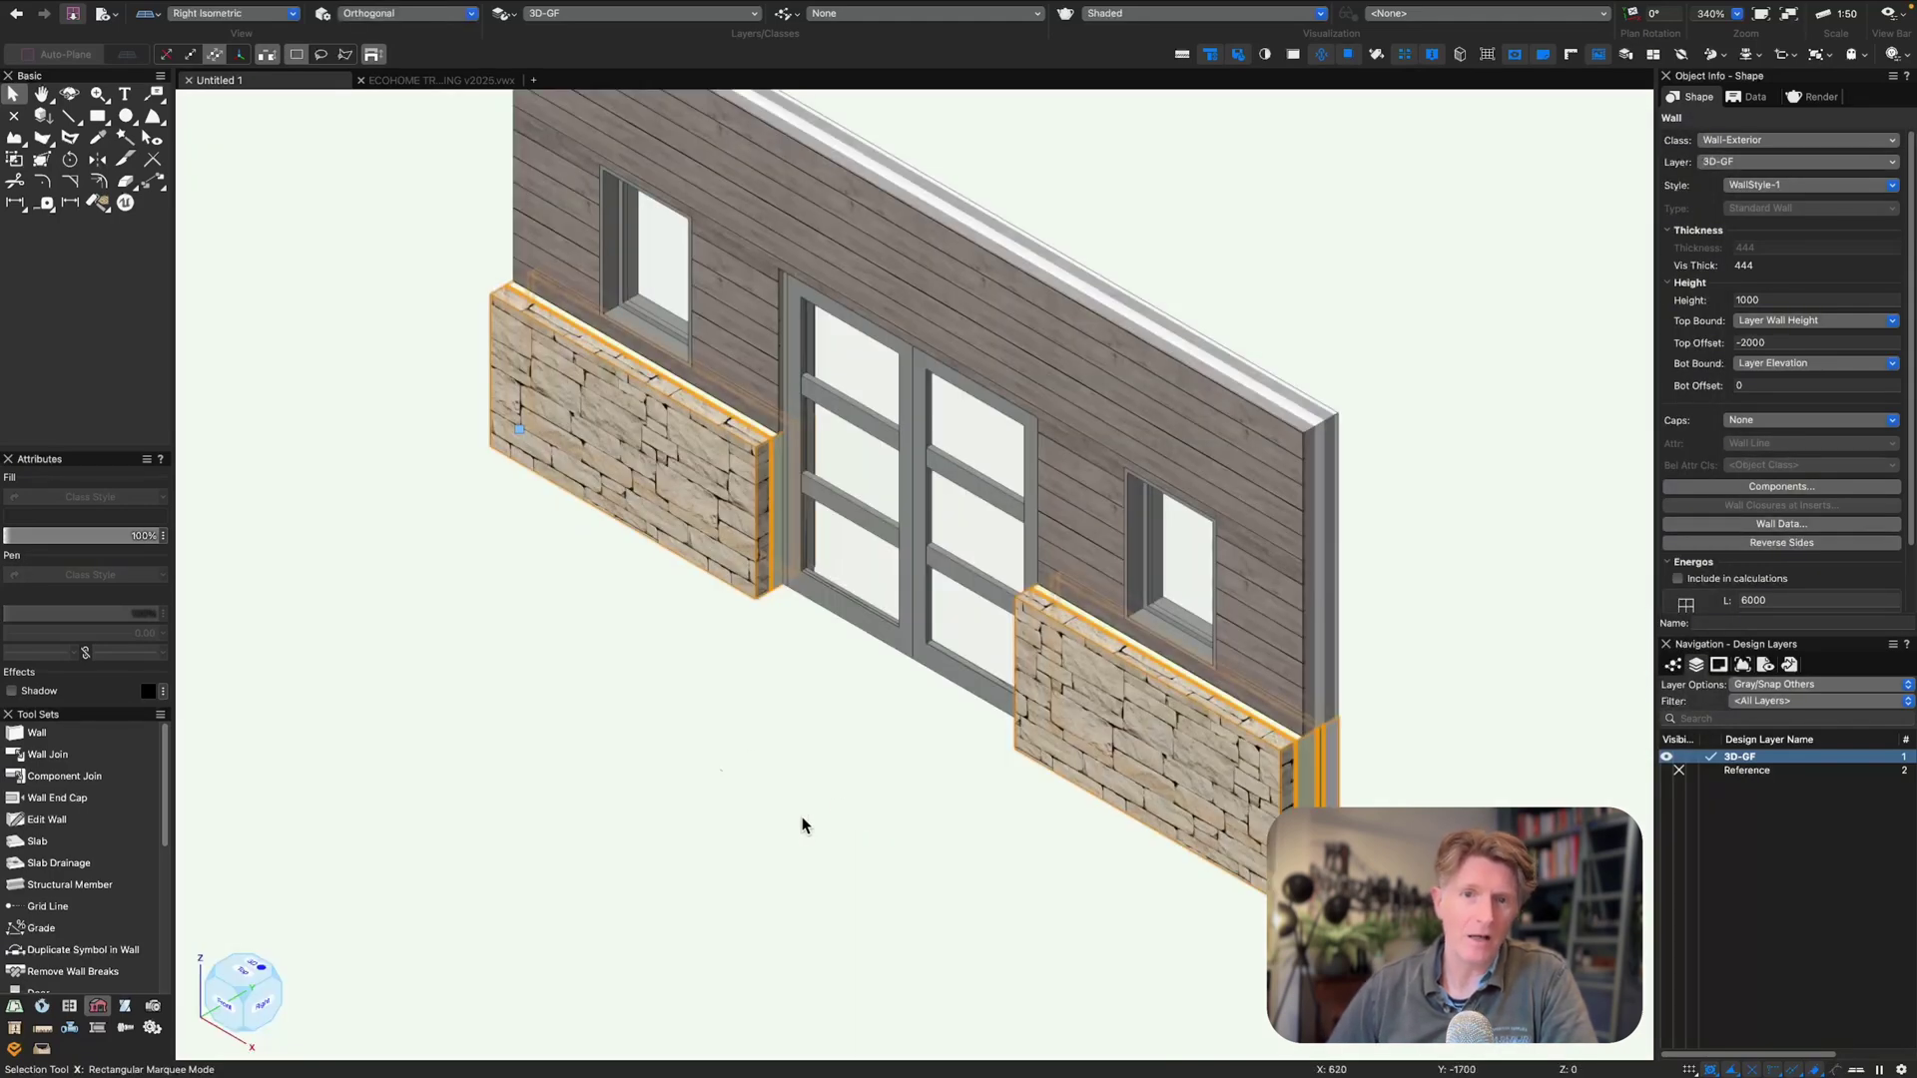
left_click(804, 826)
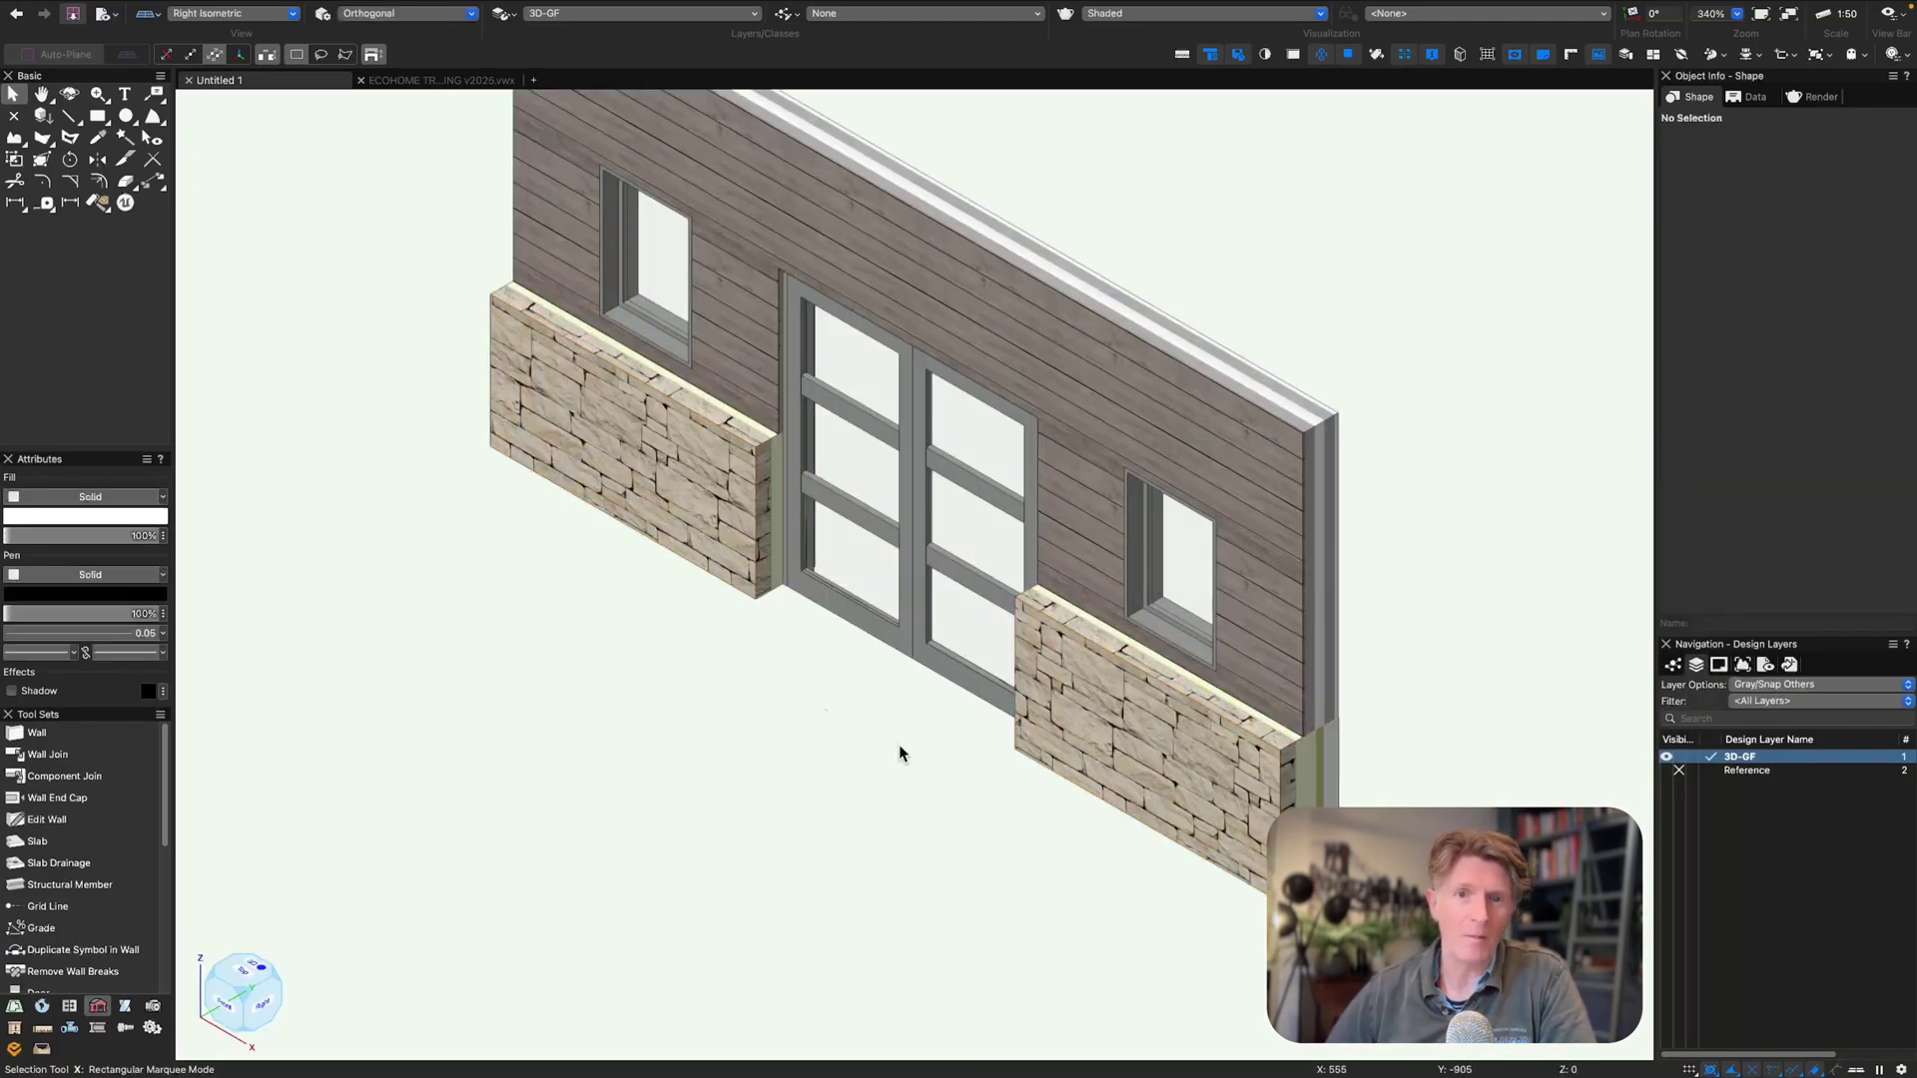
- Set the thickness of the Wood Framing component to 100 in the stone wall's style WallStyle-1 and apply it
left_click(867, 608)
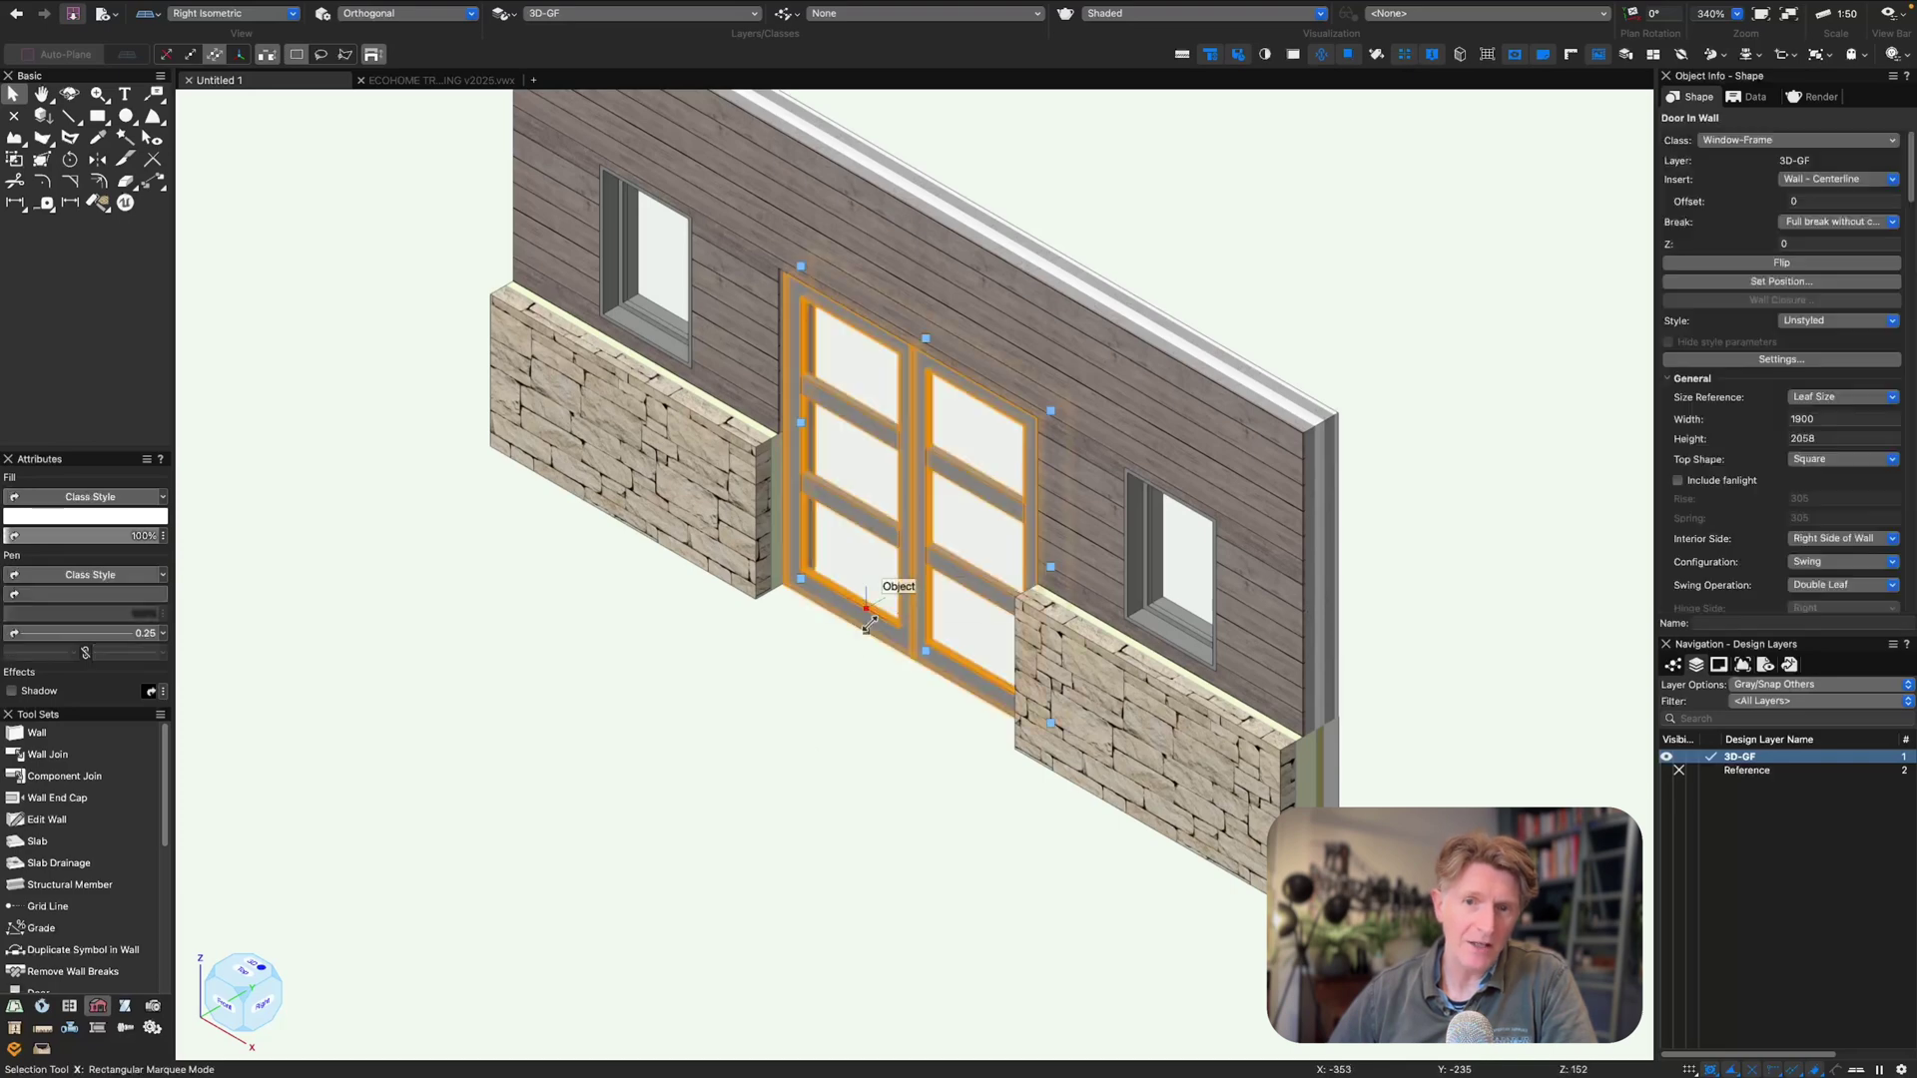
left_click(779, 730)
left_click(1281, 713)
left_click(1785, 195)
left_click(1785, 250)
left_click_drag(1721, 634, 1768, 634)
double_click(1581, 425)
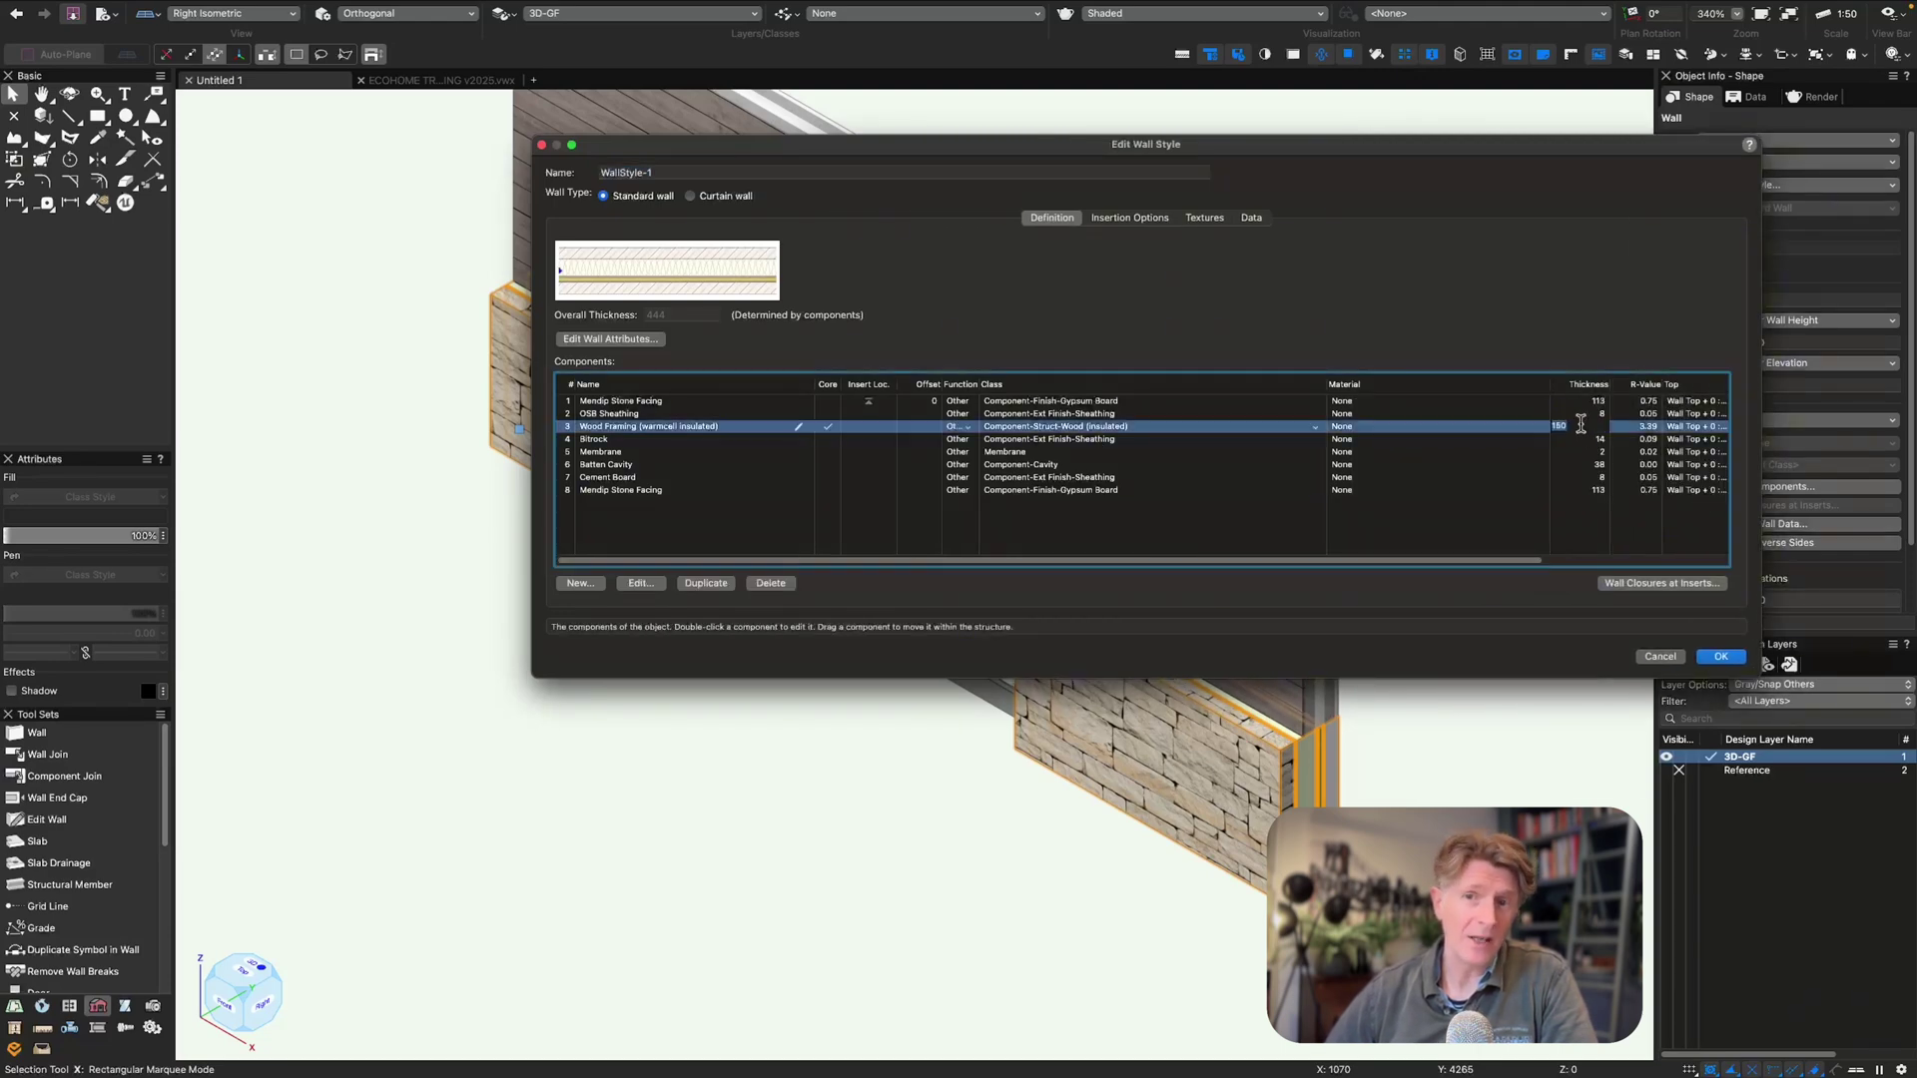
type("100")
key("Return")
key("Return")
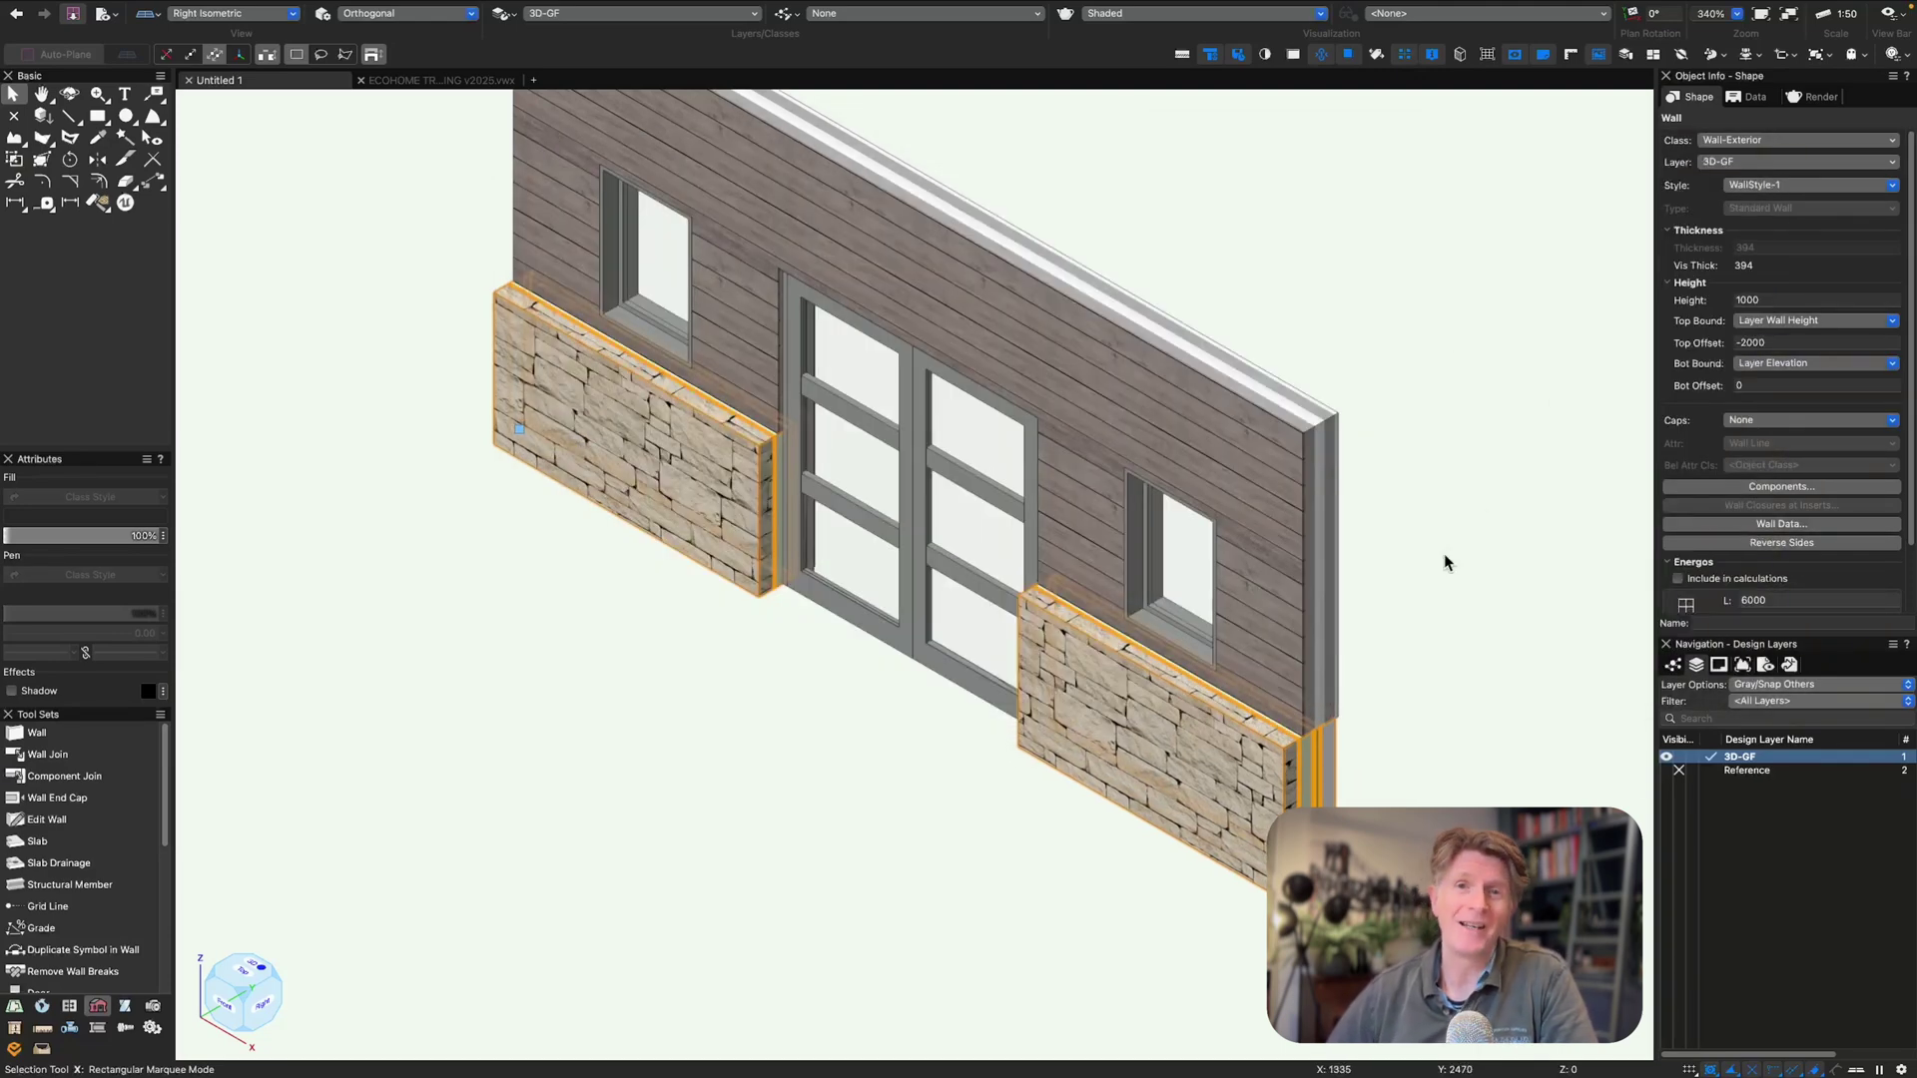
- Move the stone wall slightly at its end corner to line its inner face up with the timber wall
left_click(1402, 675)
scroll(1338, 721, "up", 5)
left_click_drag(1330, 715, 1341, 703)
left_click(1383, 689)
scroll(1065, 764, "down", 5)
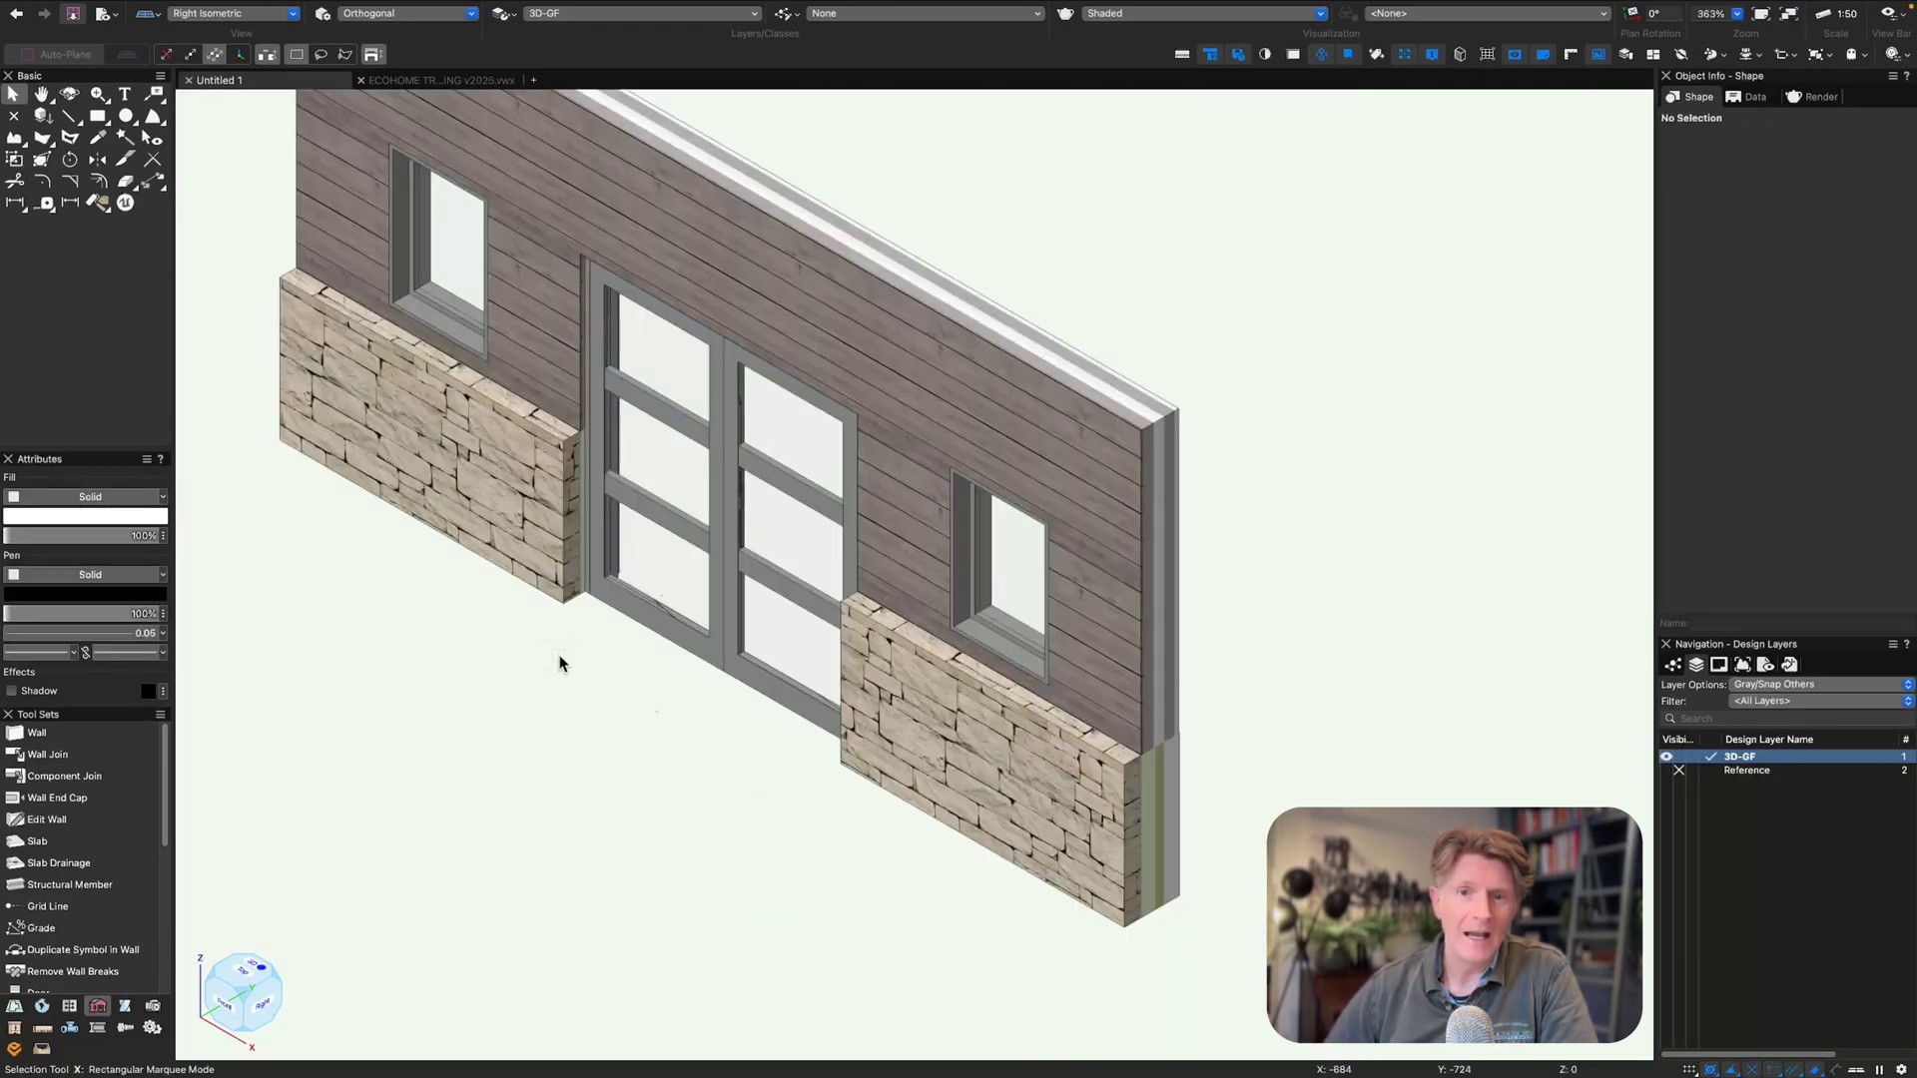
- Extract curves from the top outer edges of the stone wall on both sides of the double door
left_click(124, 1005)
scroll(60, 924, "down", 3)
scroll(60, 923, "down", 2)
left_click(46, 945)
left_click(220, 53)
left_click(407, 355)
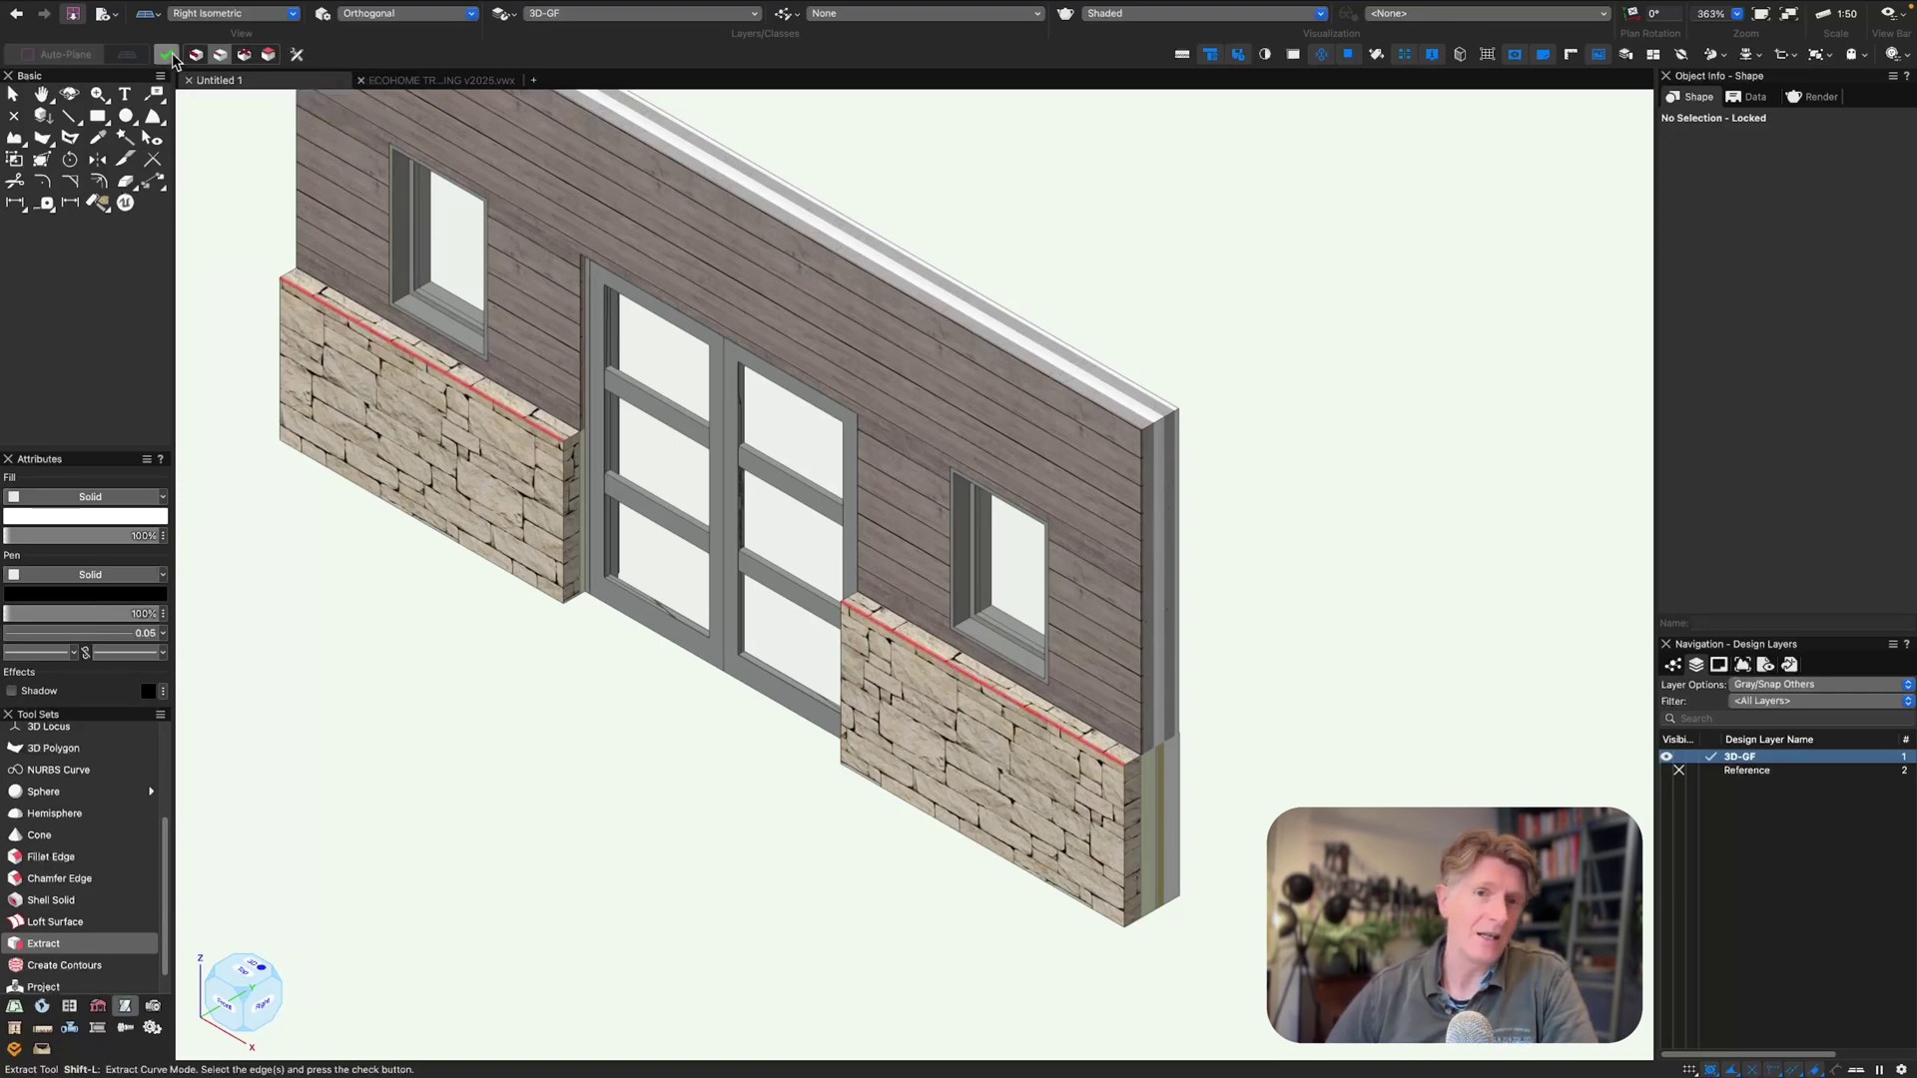
left_click(165, 54)
key("x")
left_click(688, 786)
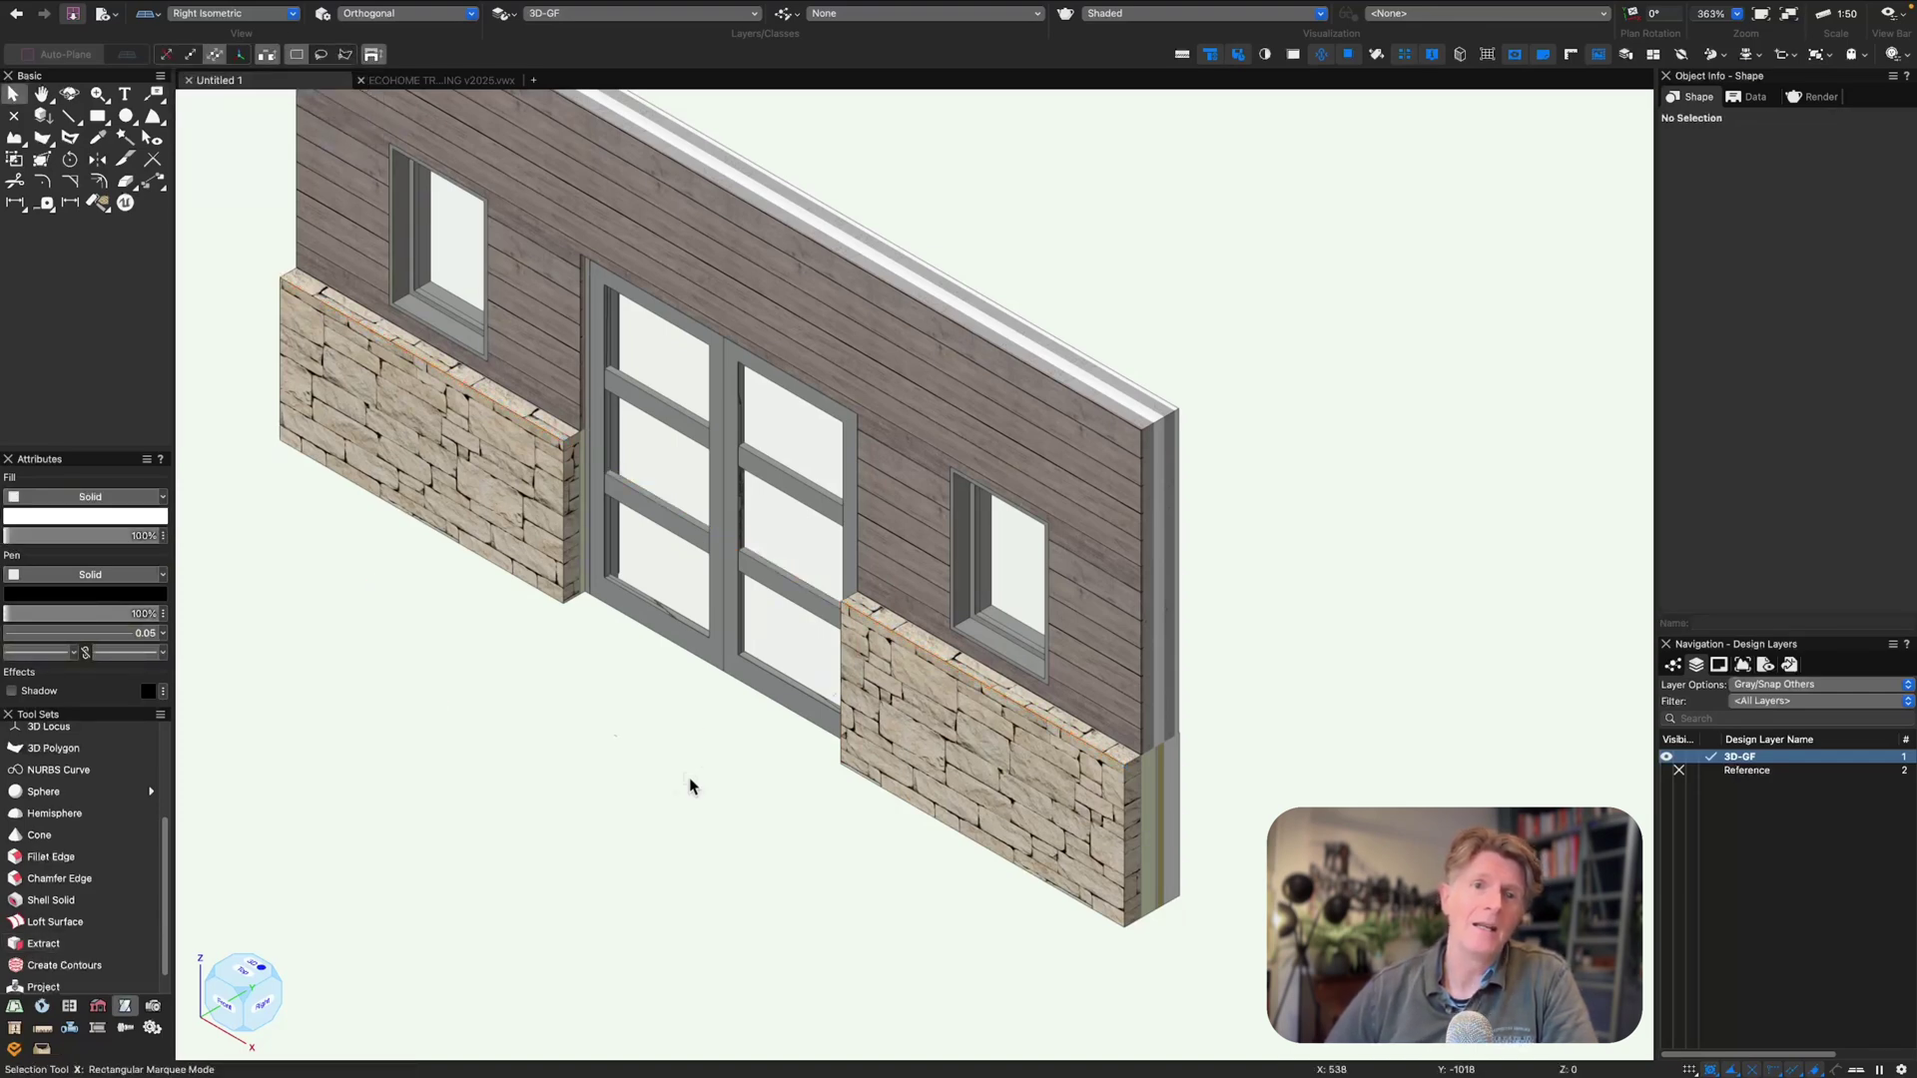
- Draw a 100 by 100 mm rectangle in the Right view, starting from the stone wall's top outer corner
key("F5")
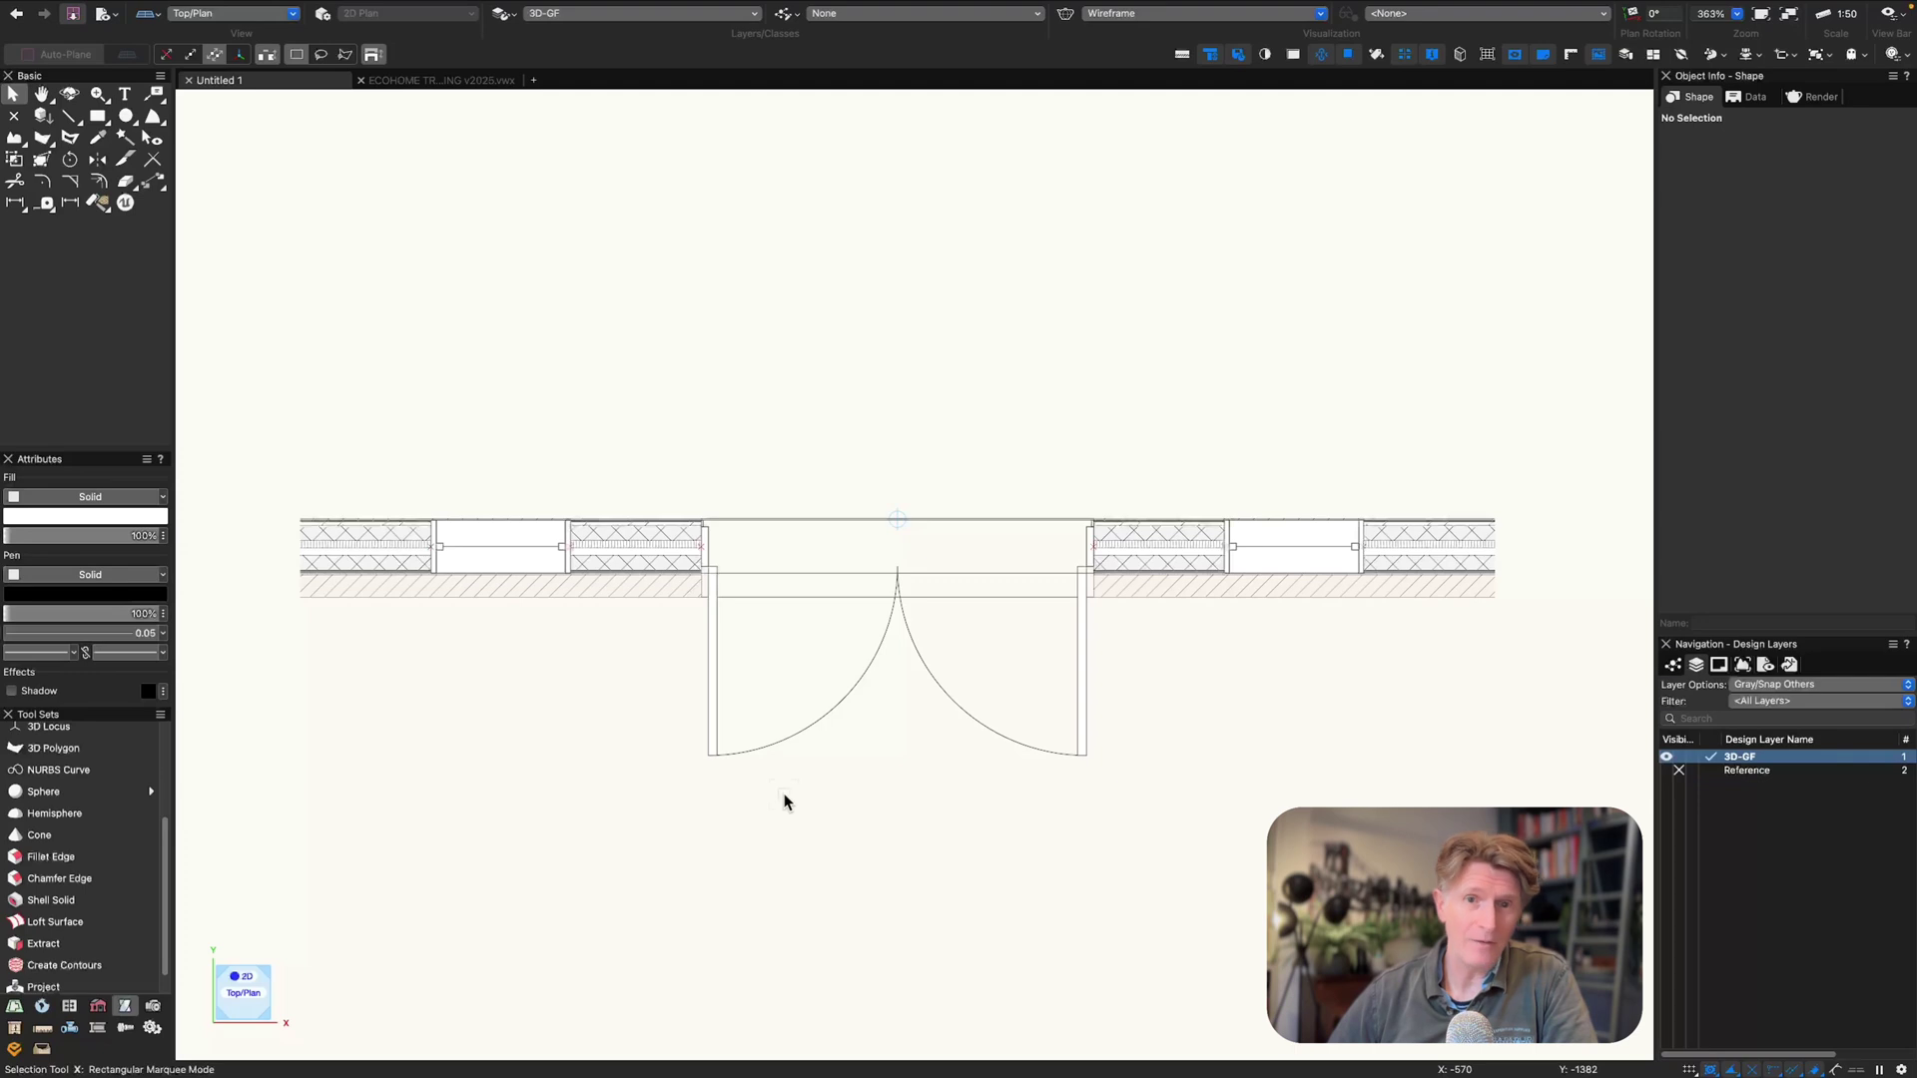
key("KP_6")
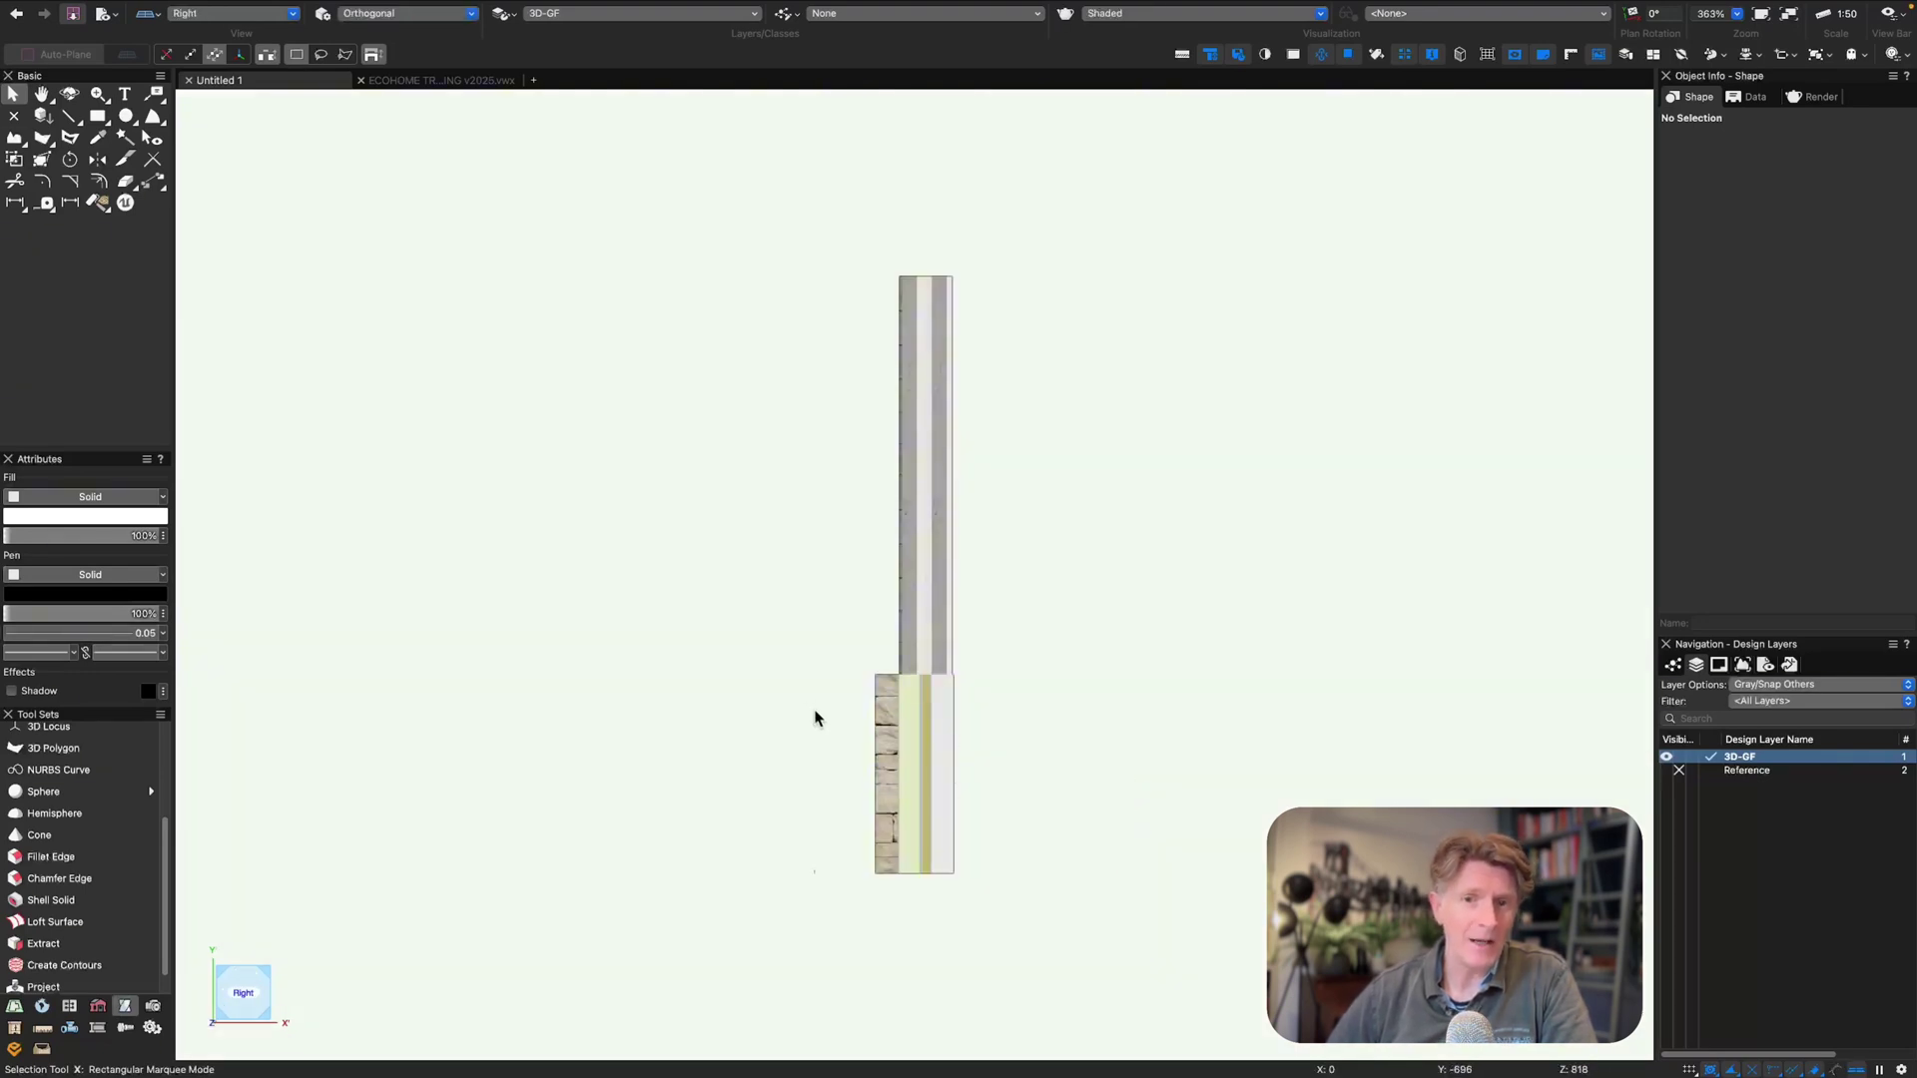
key("p")
scroll(805, 672, "up", 5)
left_click(1082, 679)
left_click(98, 117)
scroll(850, 657, "down", 3)
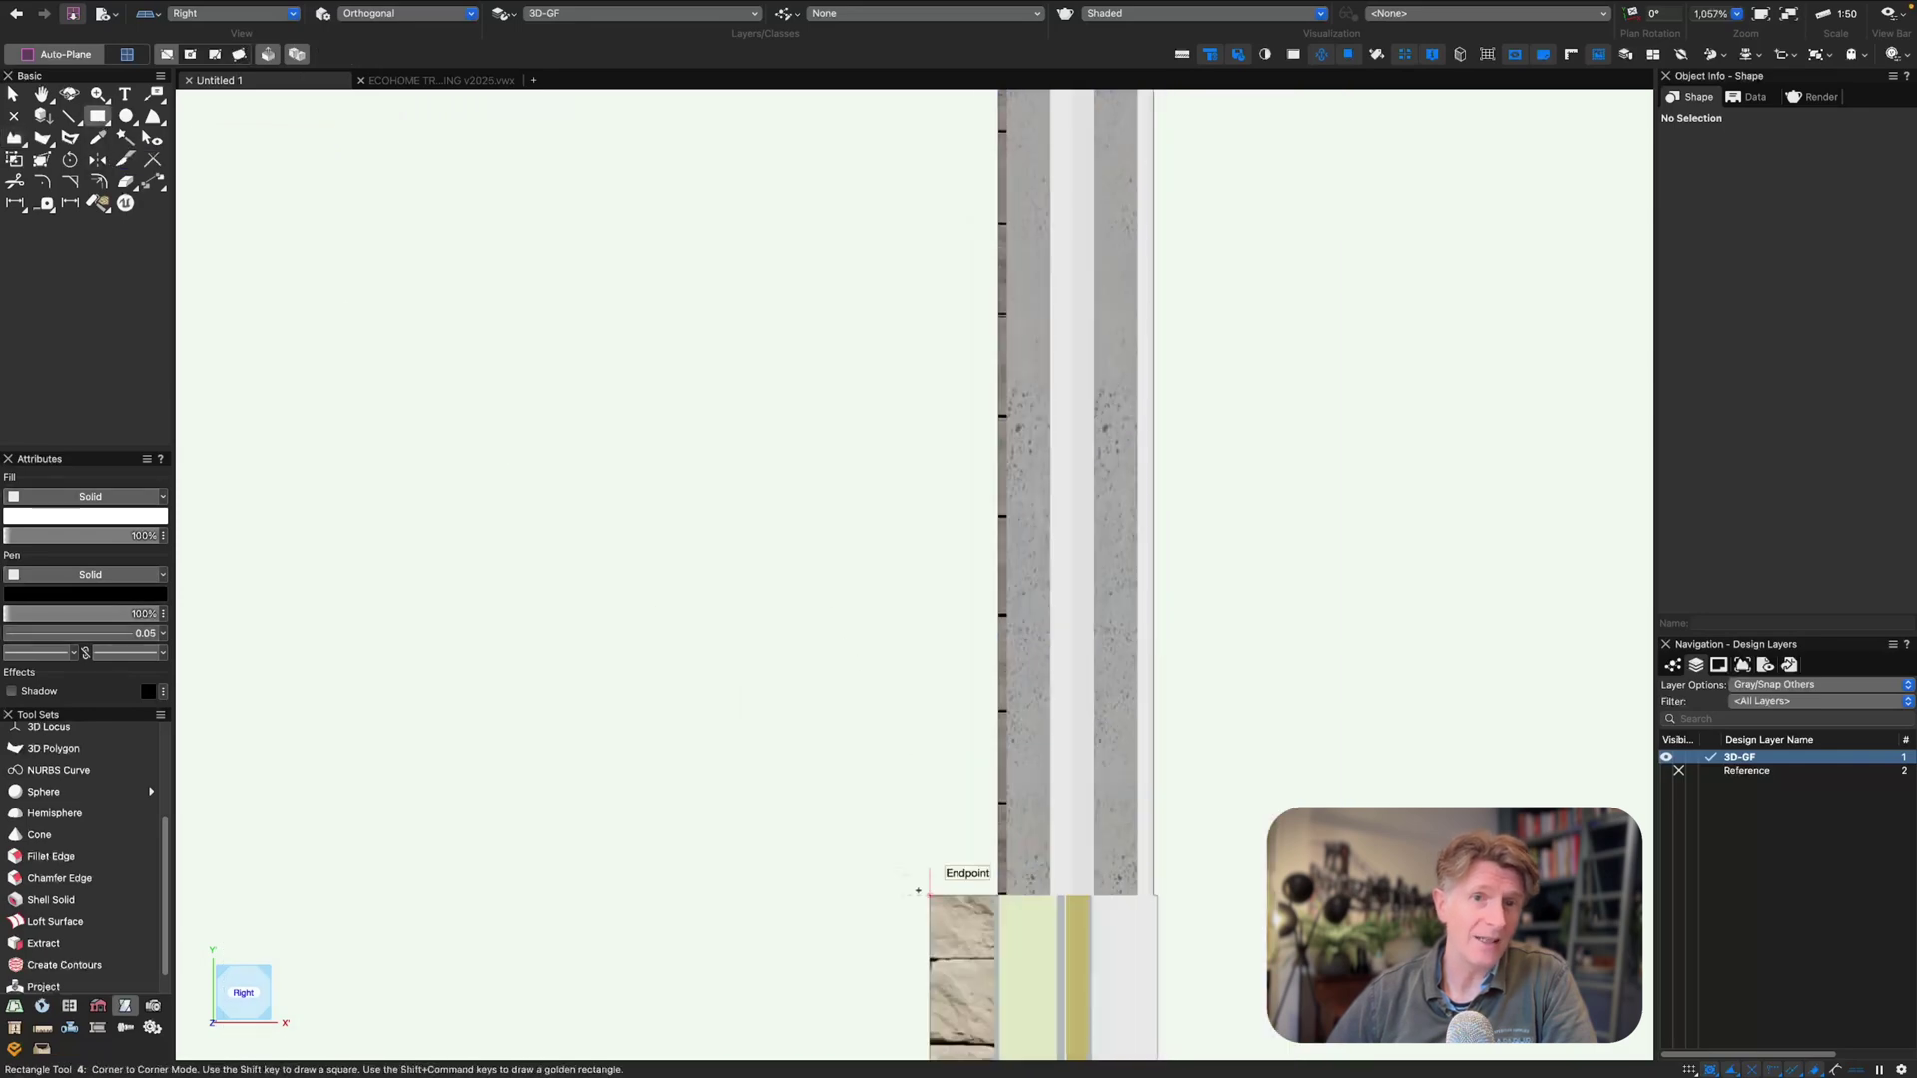
left_click(929, 896)
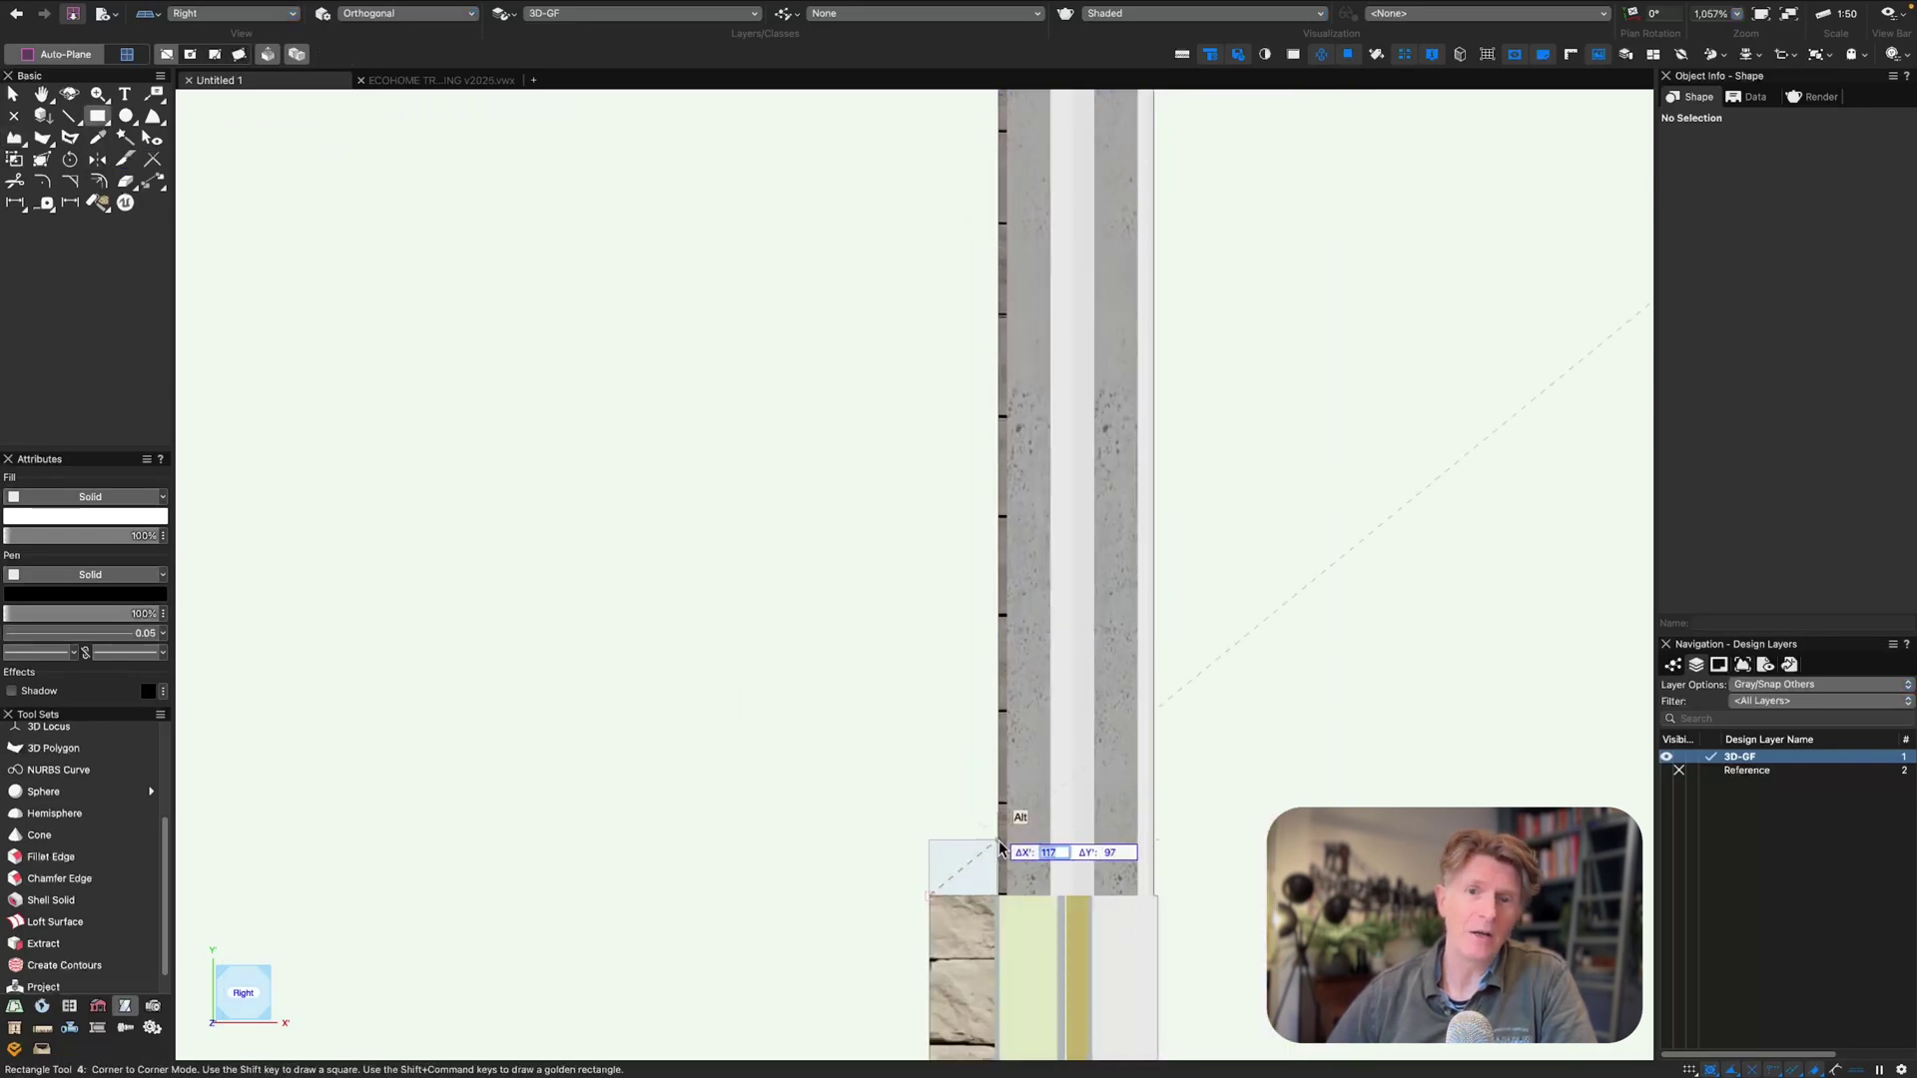
type("00")
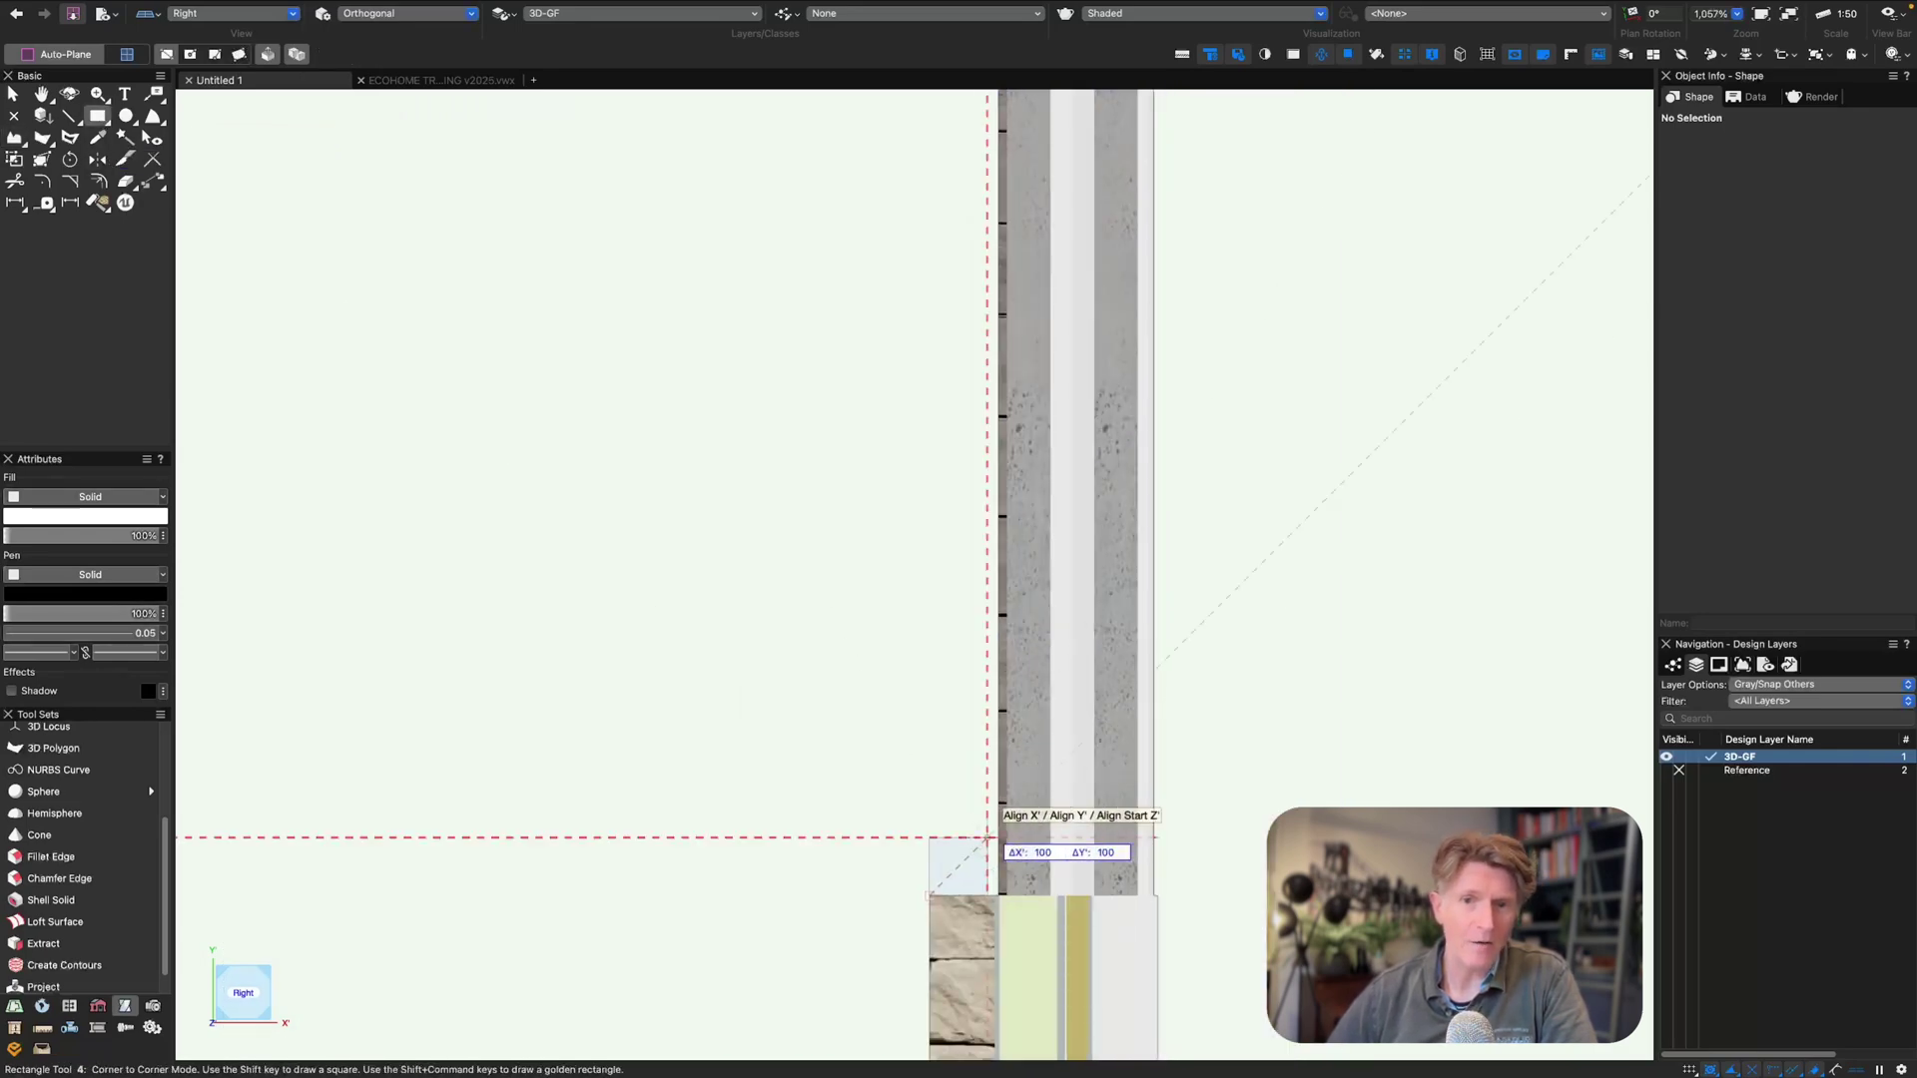
key("Return")
- Widen the rectangle to about 188 mm so it runs from the timber cladding to beyond the stone's outer face
key("x")
left_click_drag(930, 867, 1020, 936)
scroll(984, 867, "up", 5)
scroll(1017, 939, "up", 1)
- Reshape the rectangle by lowering its top outer corner to the midpoint of the outer edge, giving a sloping top
key("shift+r")
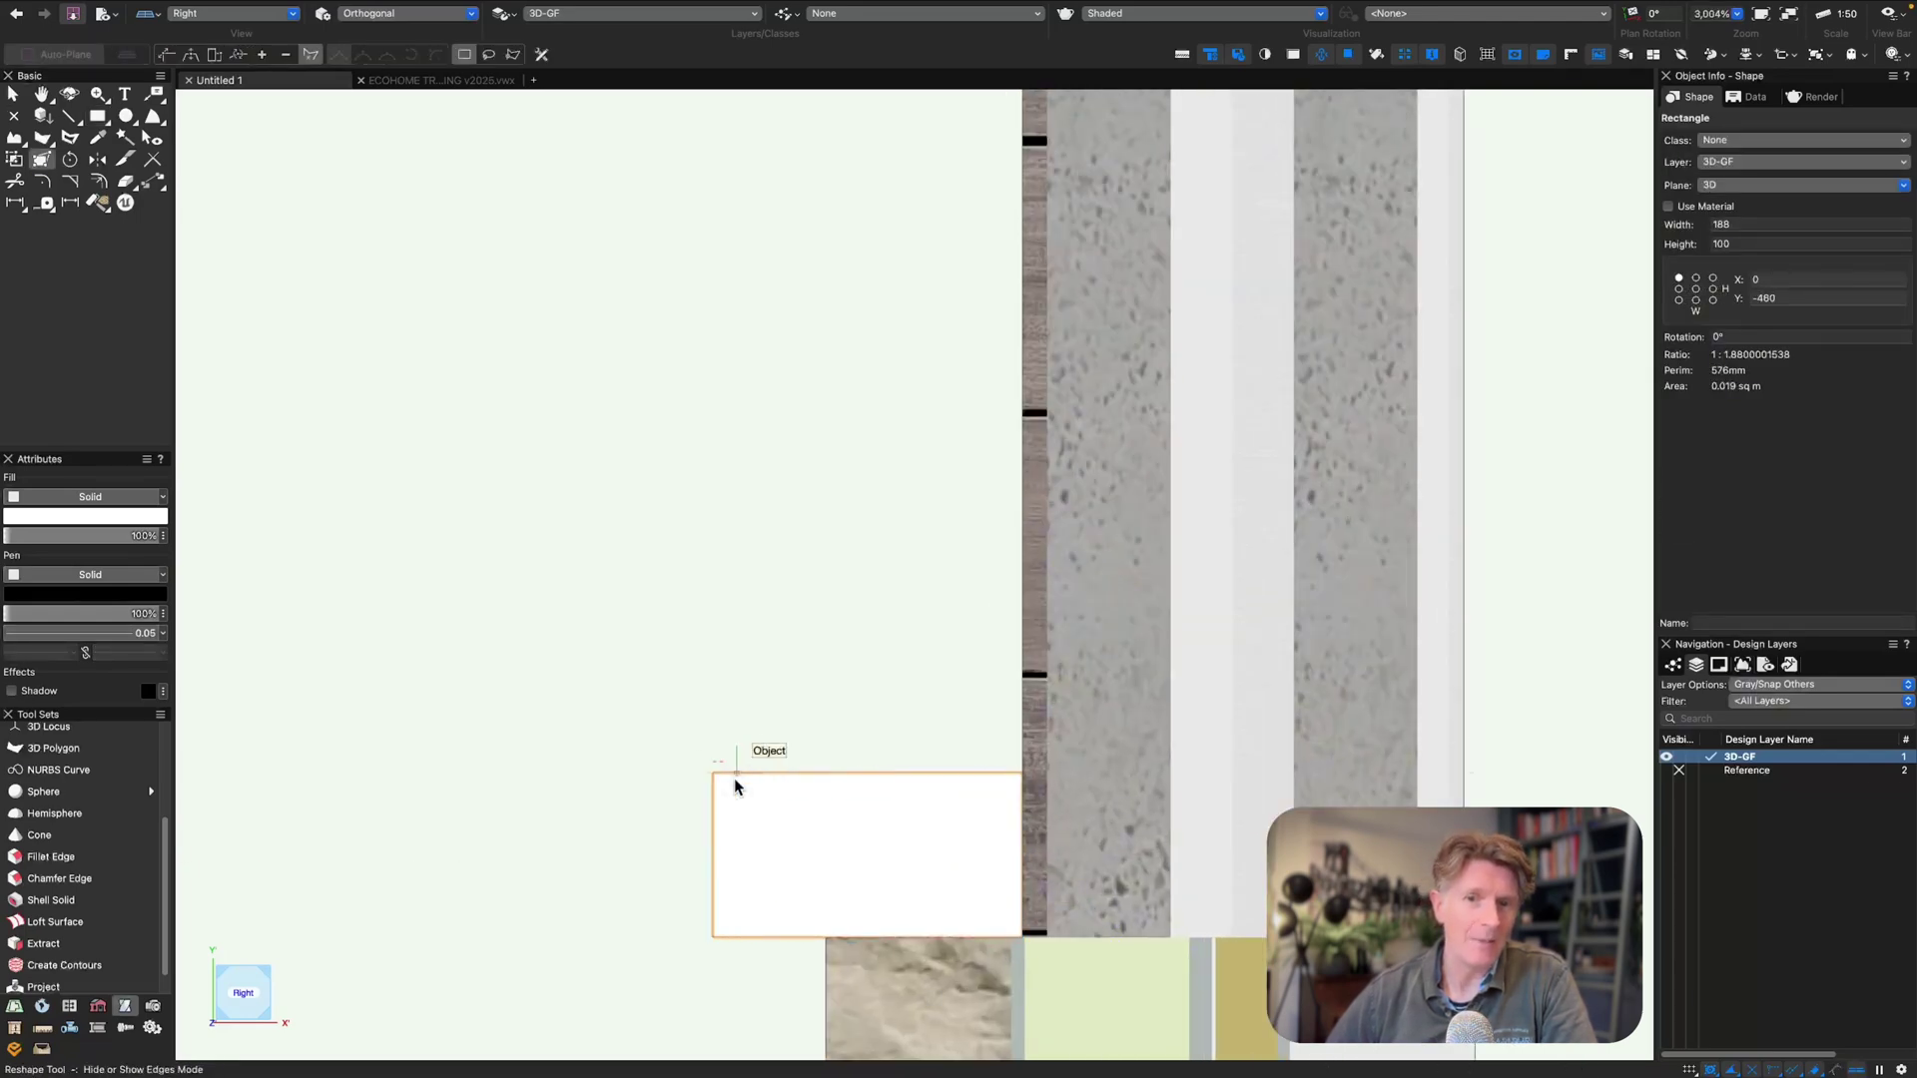
left_click(164, 54)
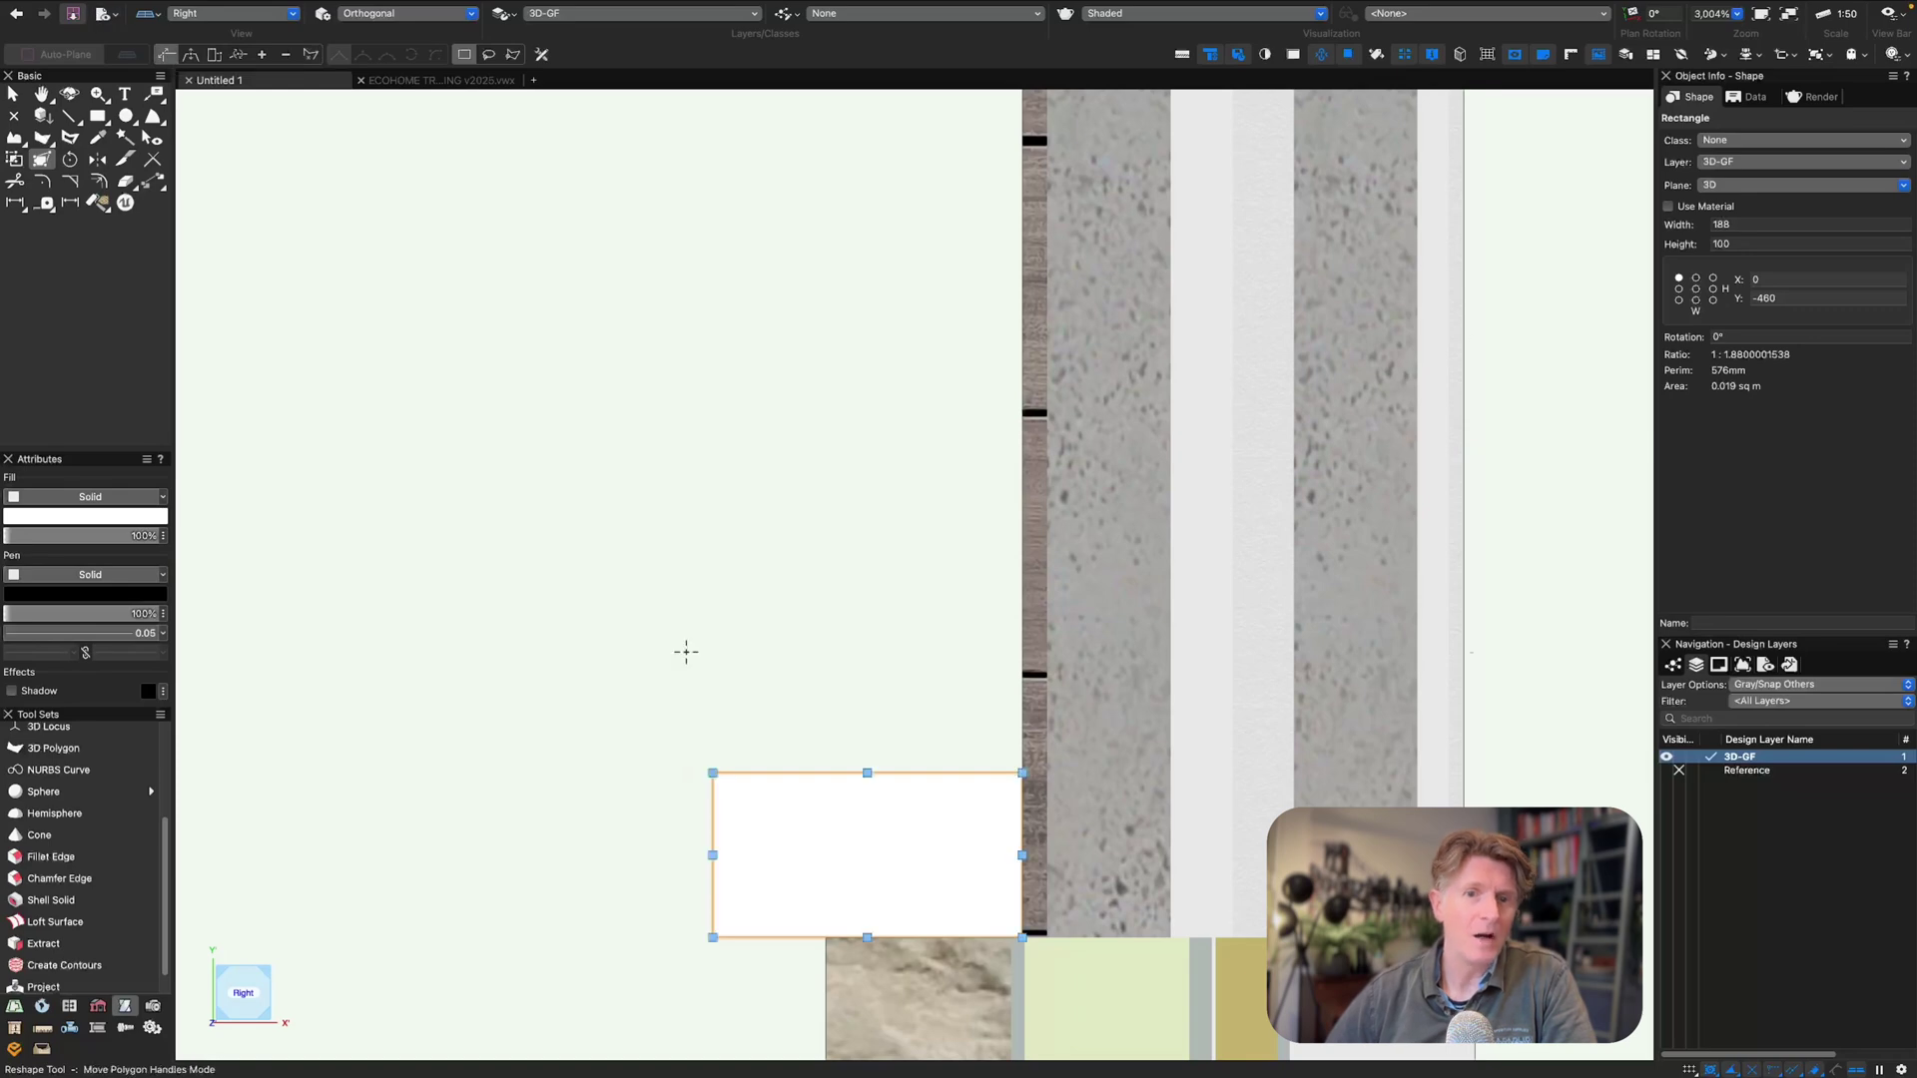
left_click_drag(713, 772, 713, 855)
- Clip a small drip groove out of the profile's underside near its outer edge and show the model in Right Isometric view
key("alt+c")
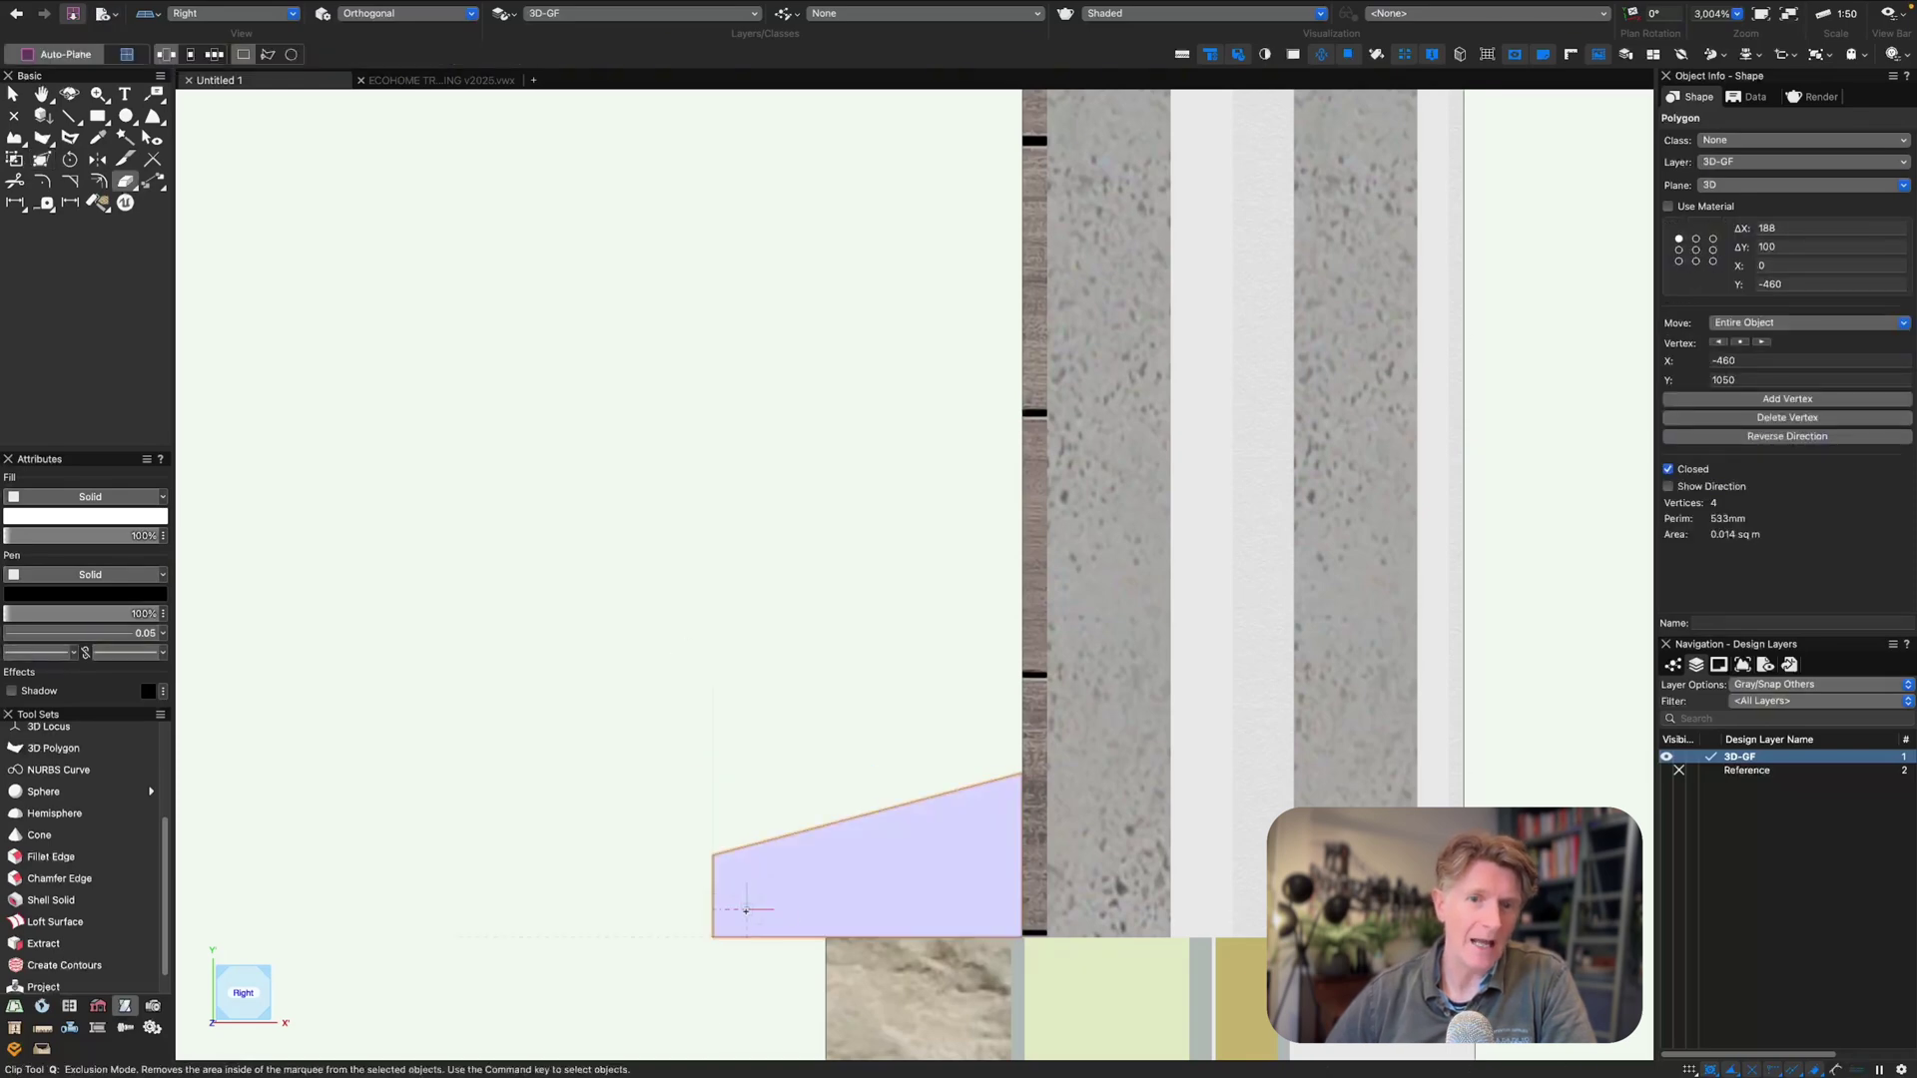
left_click_drag(755, 927, 805, 954)
key("x")
scroll(749, 899, "down", 4)
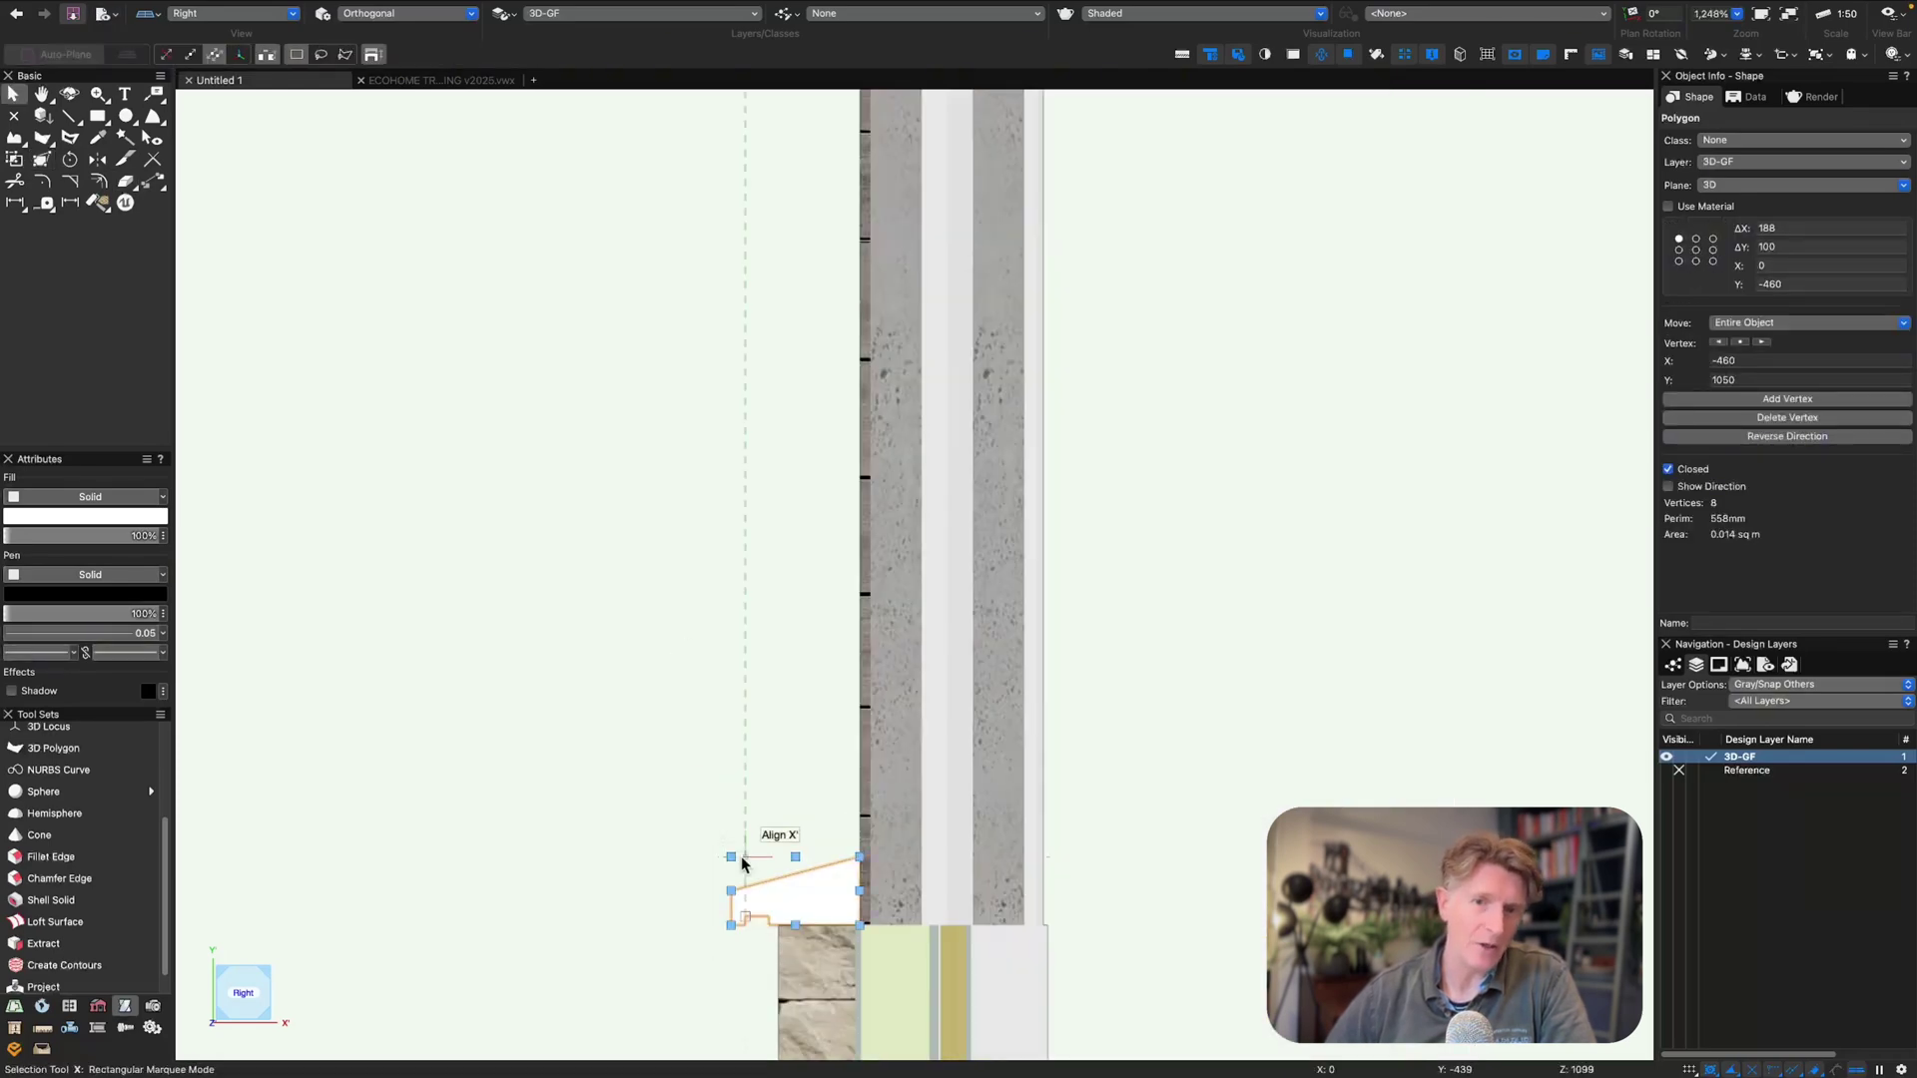
key("3")
key("3")
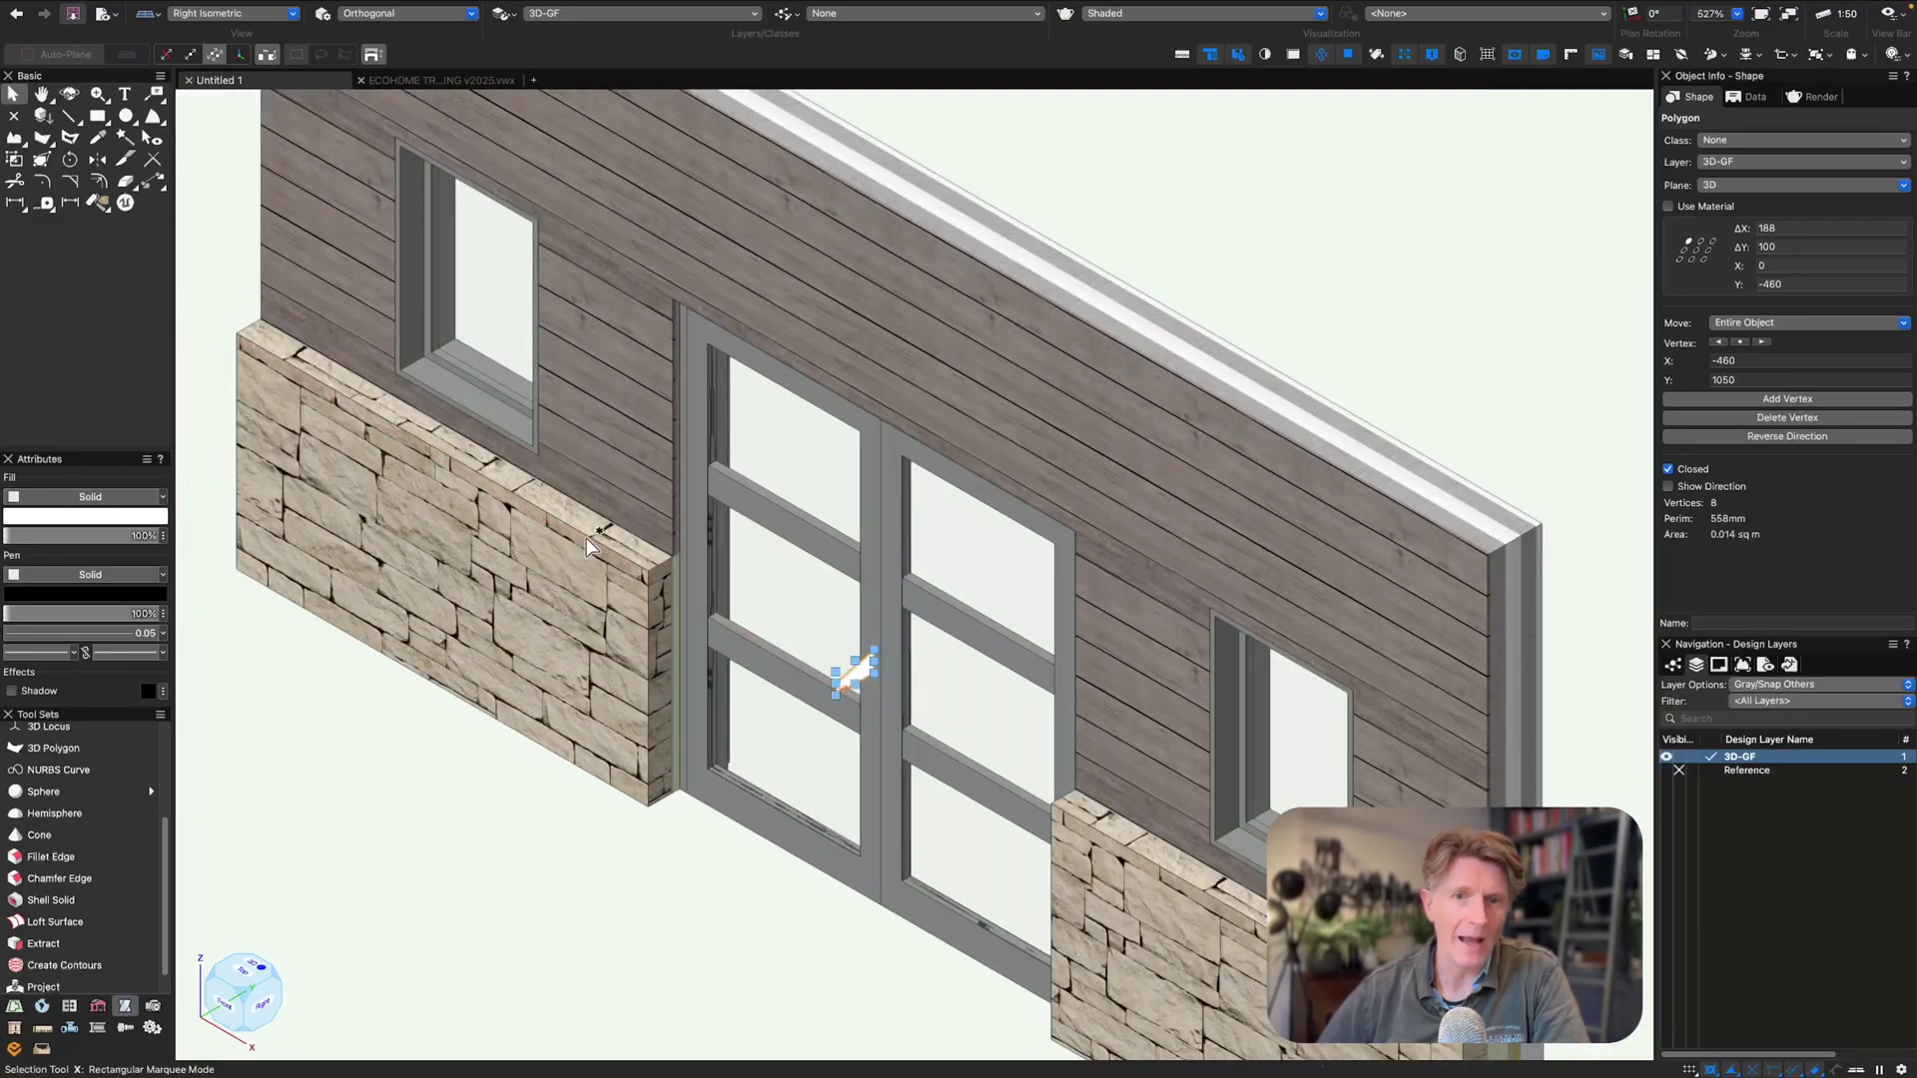
- Draw a path line along the stone's top outer edge beside the door and extrude the sloping coping profile along it
left_click(441, 872)
left_click(631, 562)
key("x")
left_click(611, 555)
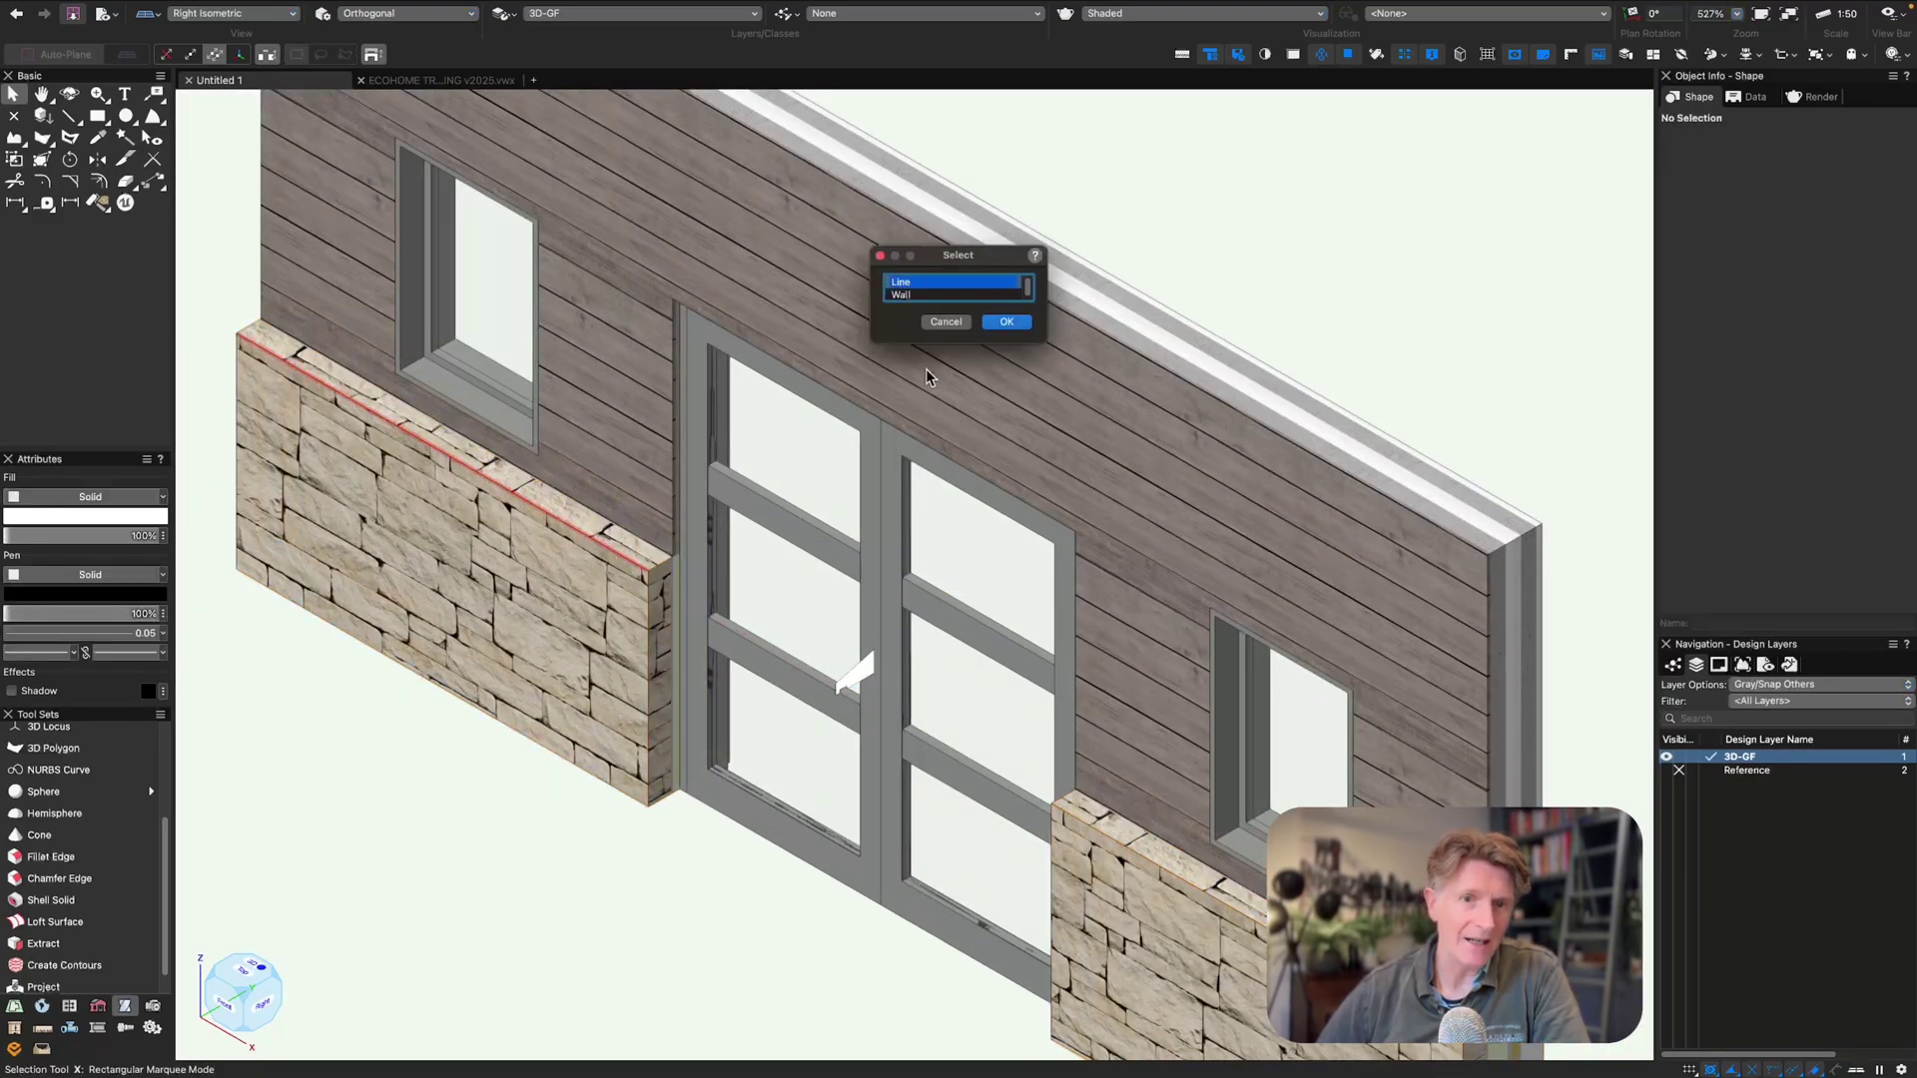
left_click(1006, 321)
left_click(850, 672, "shift")
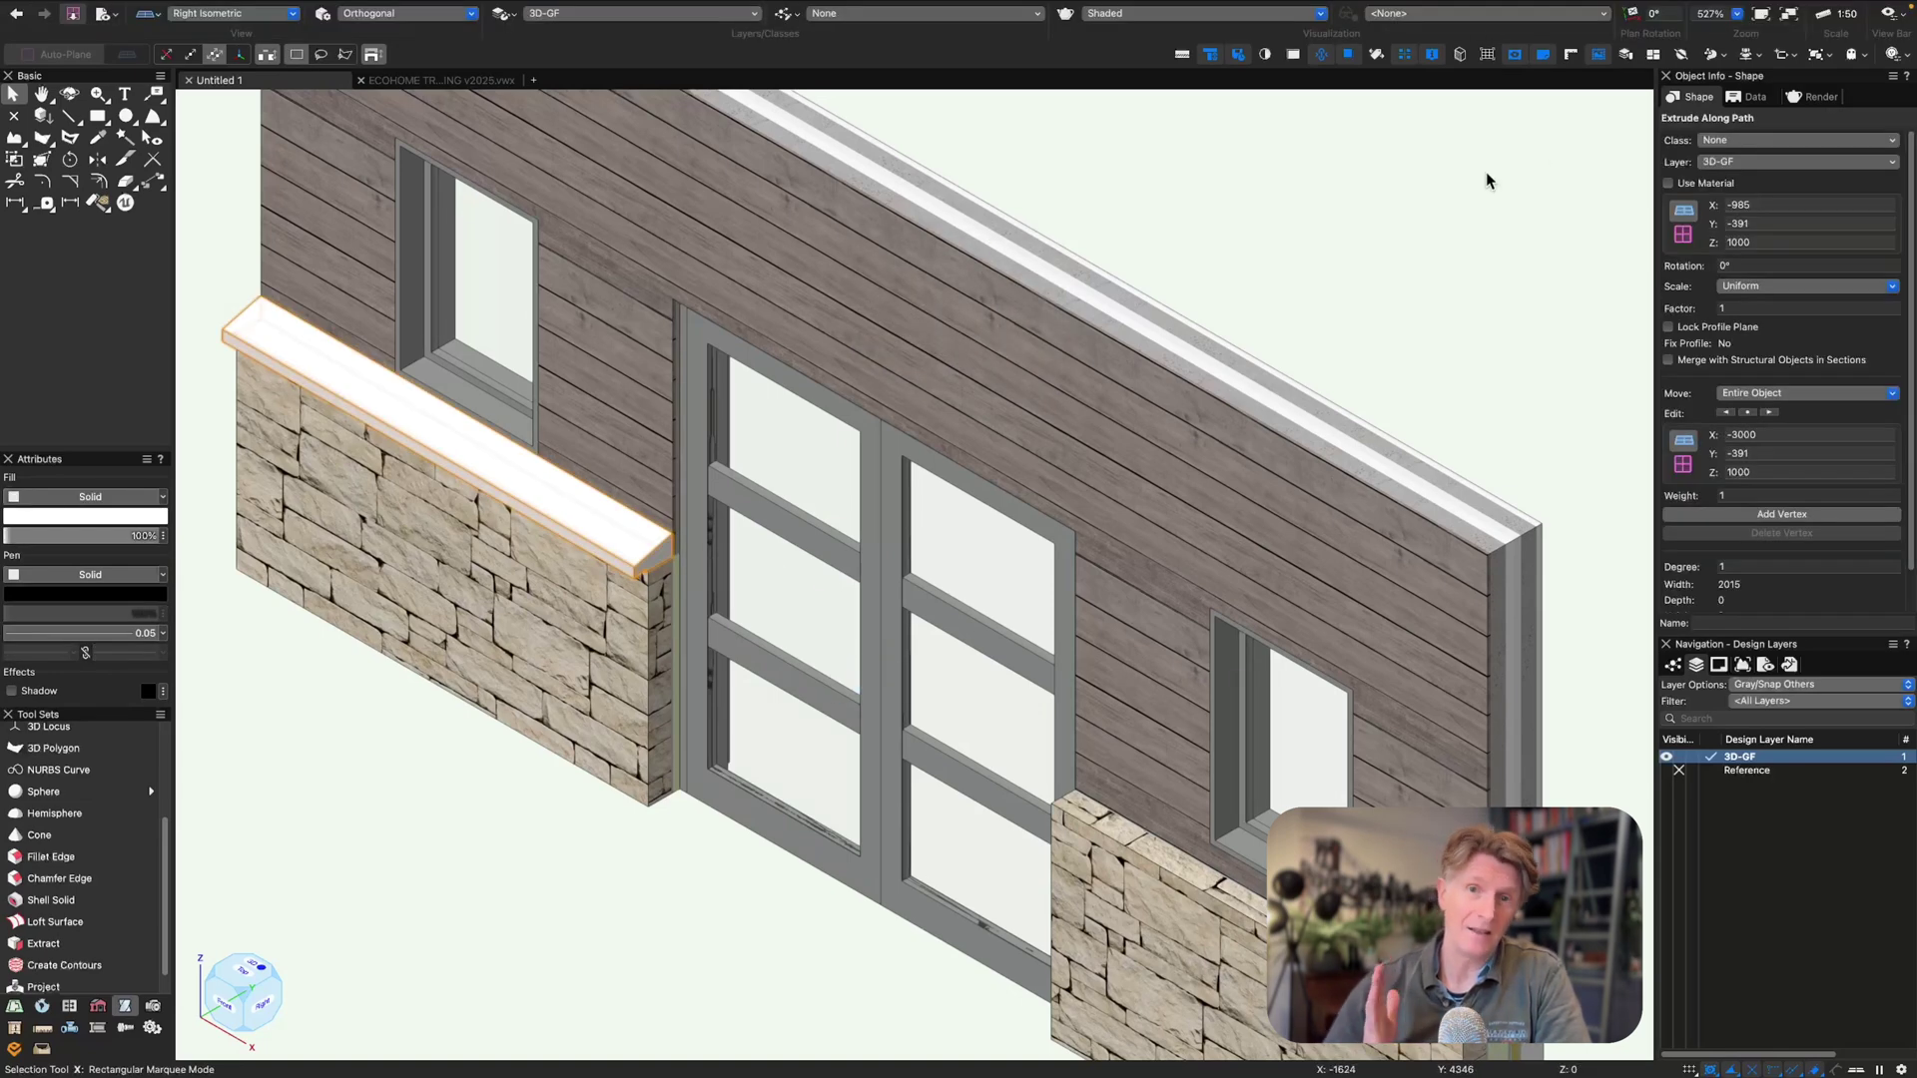
- Apply the Stone-02 texture from the texture pack's Stone folder to the coping
left_click(1487, 178)
left_click(653, 531)
left_click(561, 489)
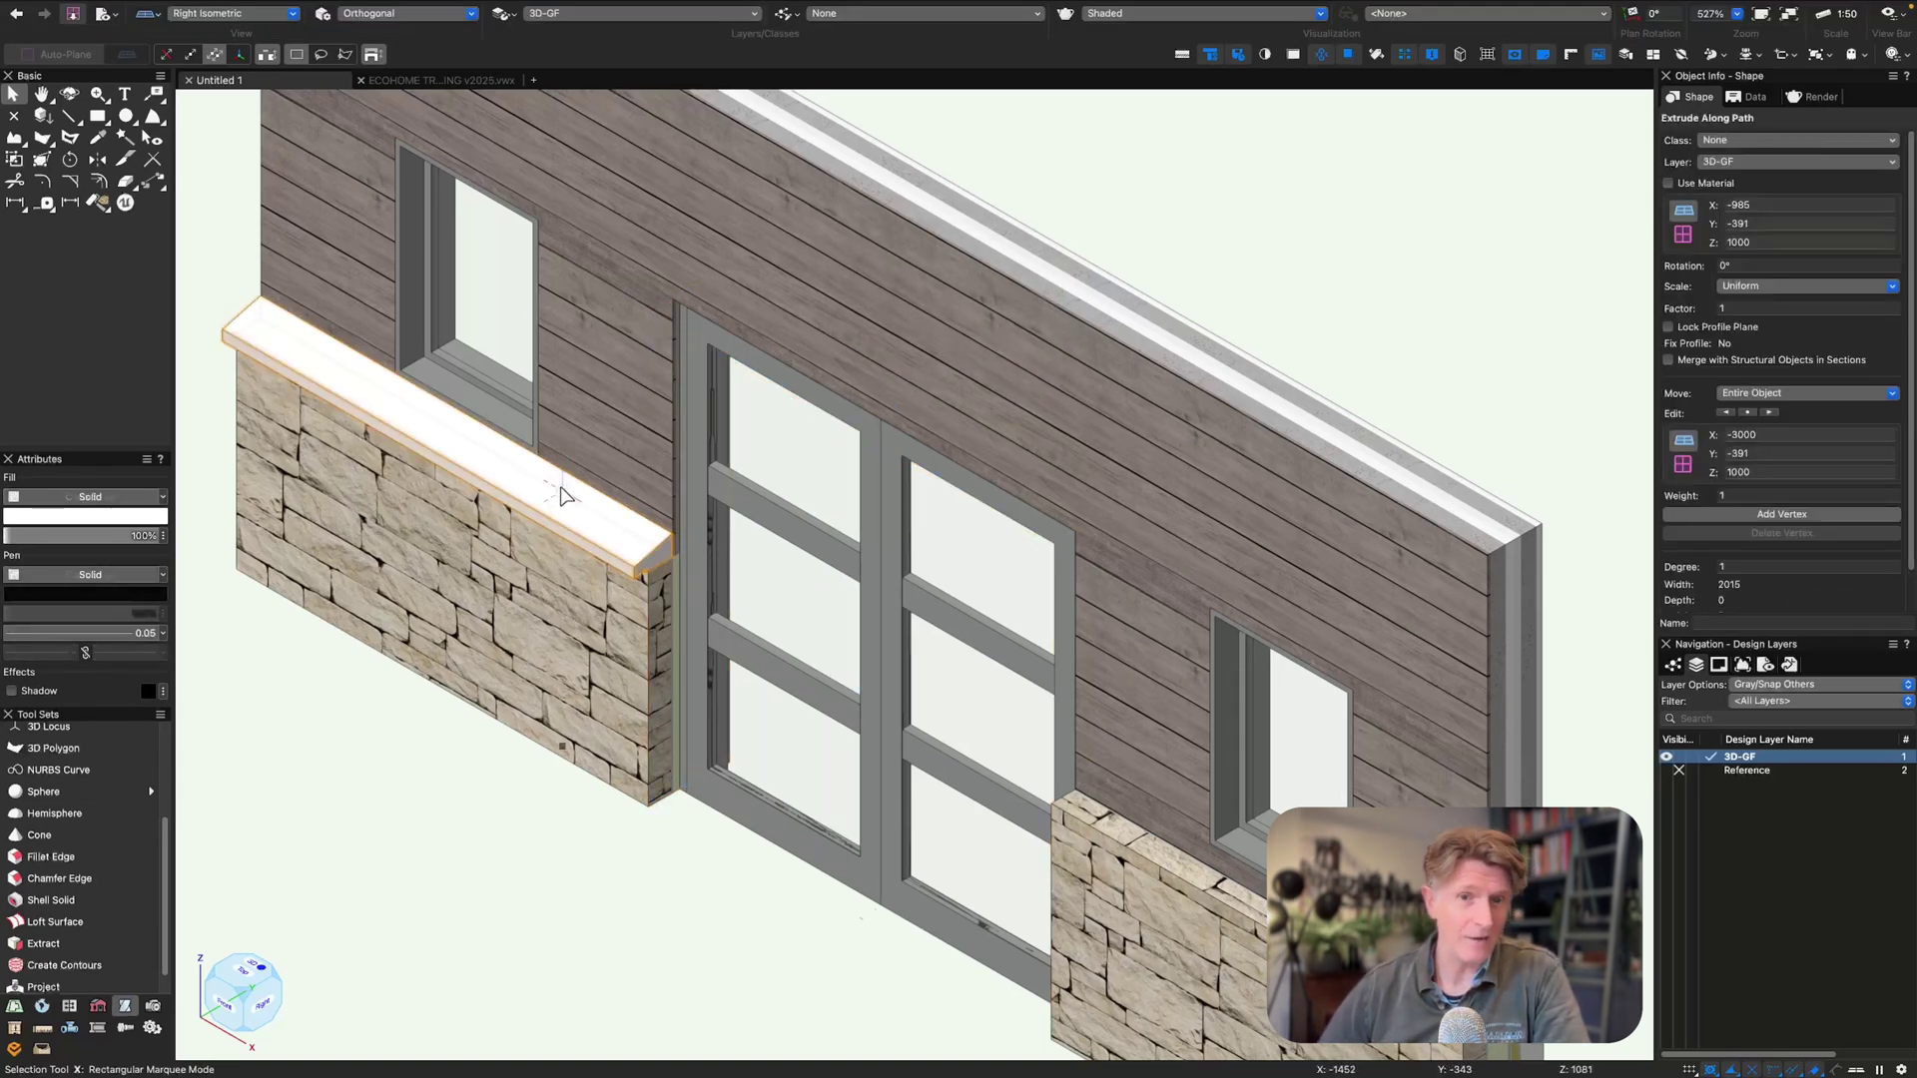
left_click(1727, 140)
left_click(1702, 172)
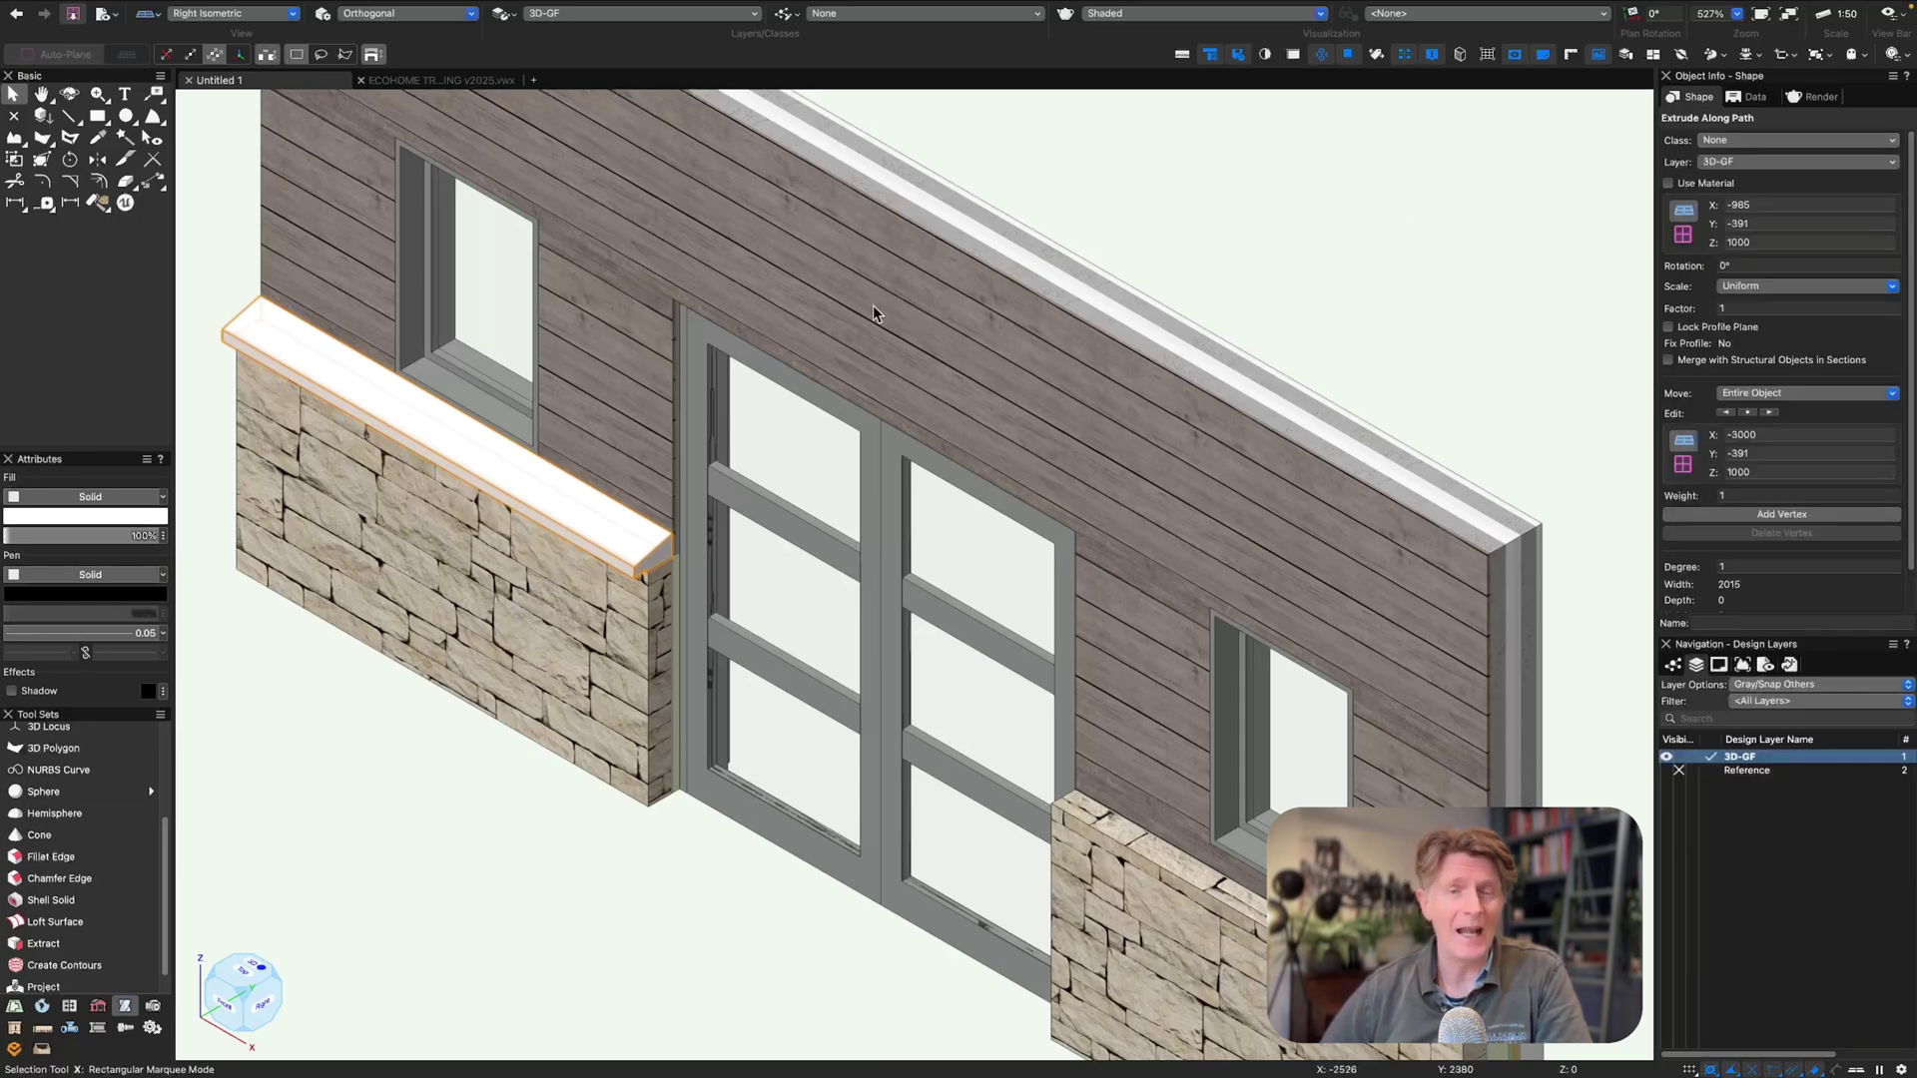
key("super+r")
left_click(539, 728)
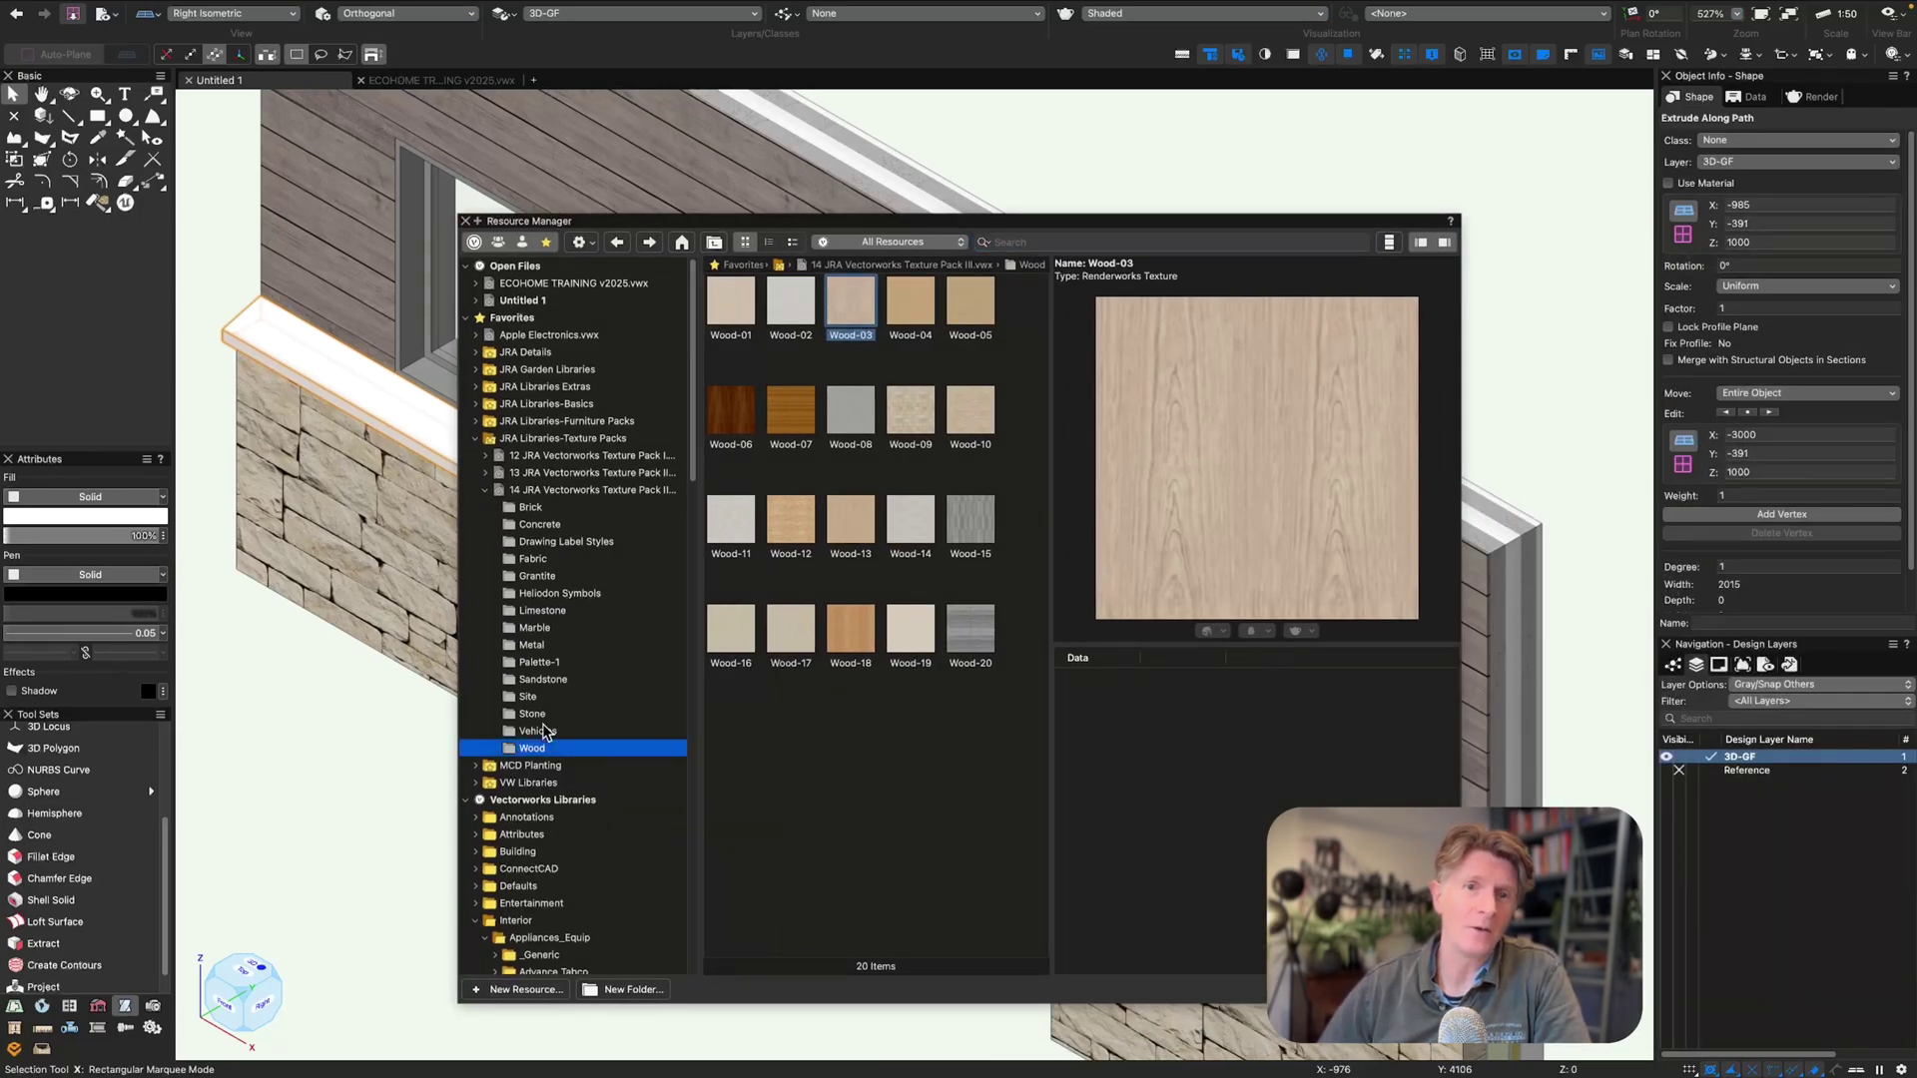
left_click(540, 714)
left_click_drag(726, 298, 429, 419)
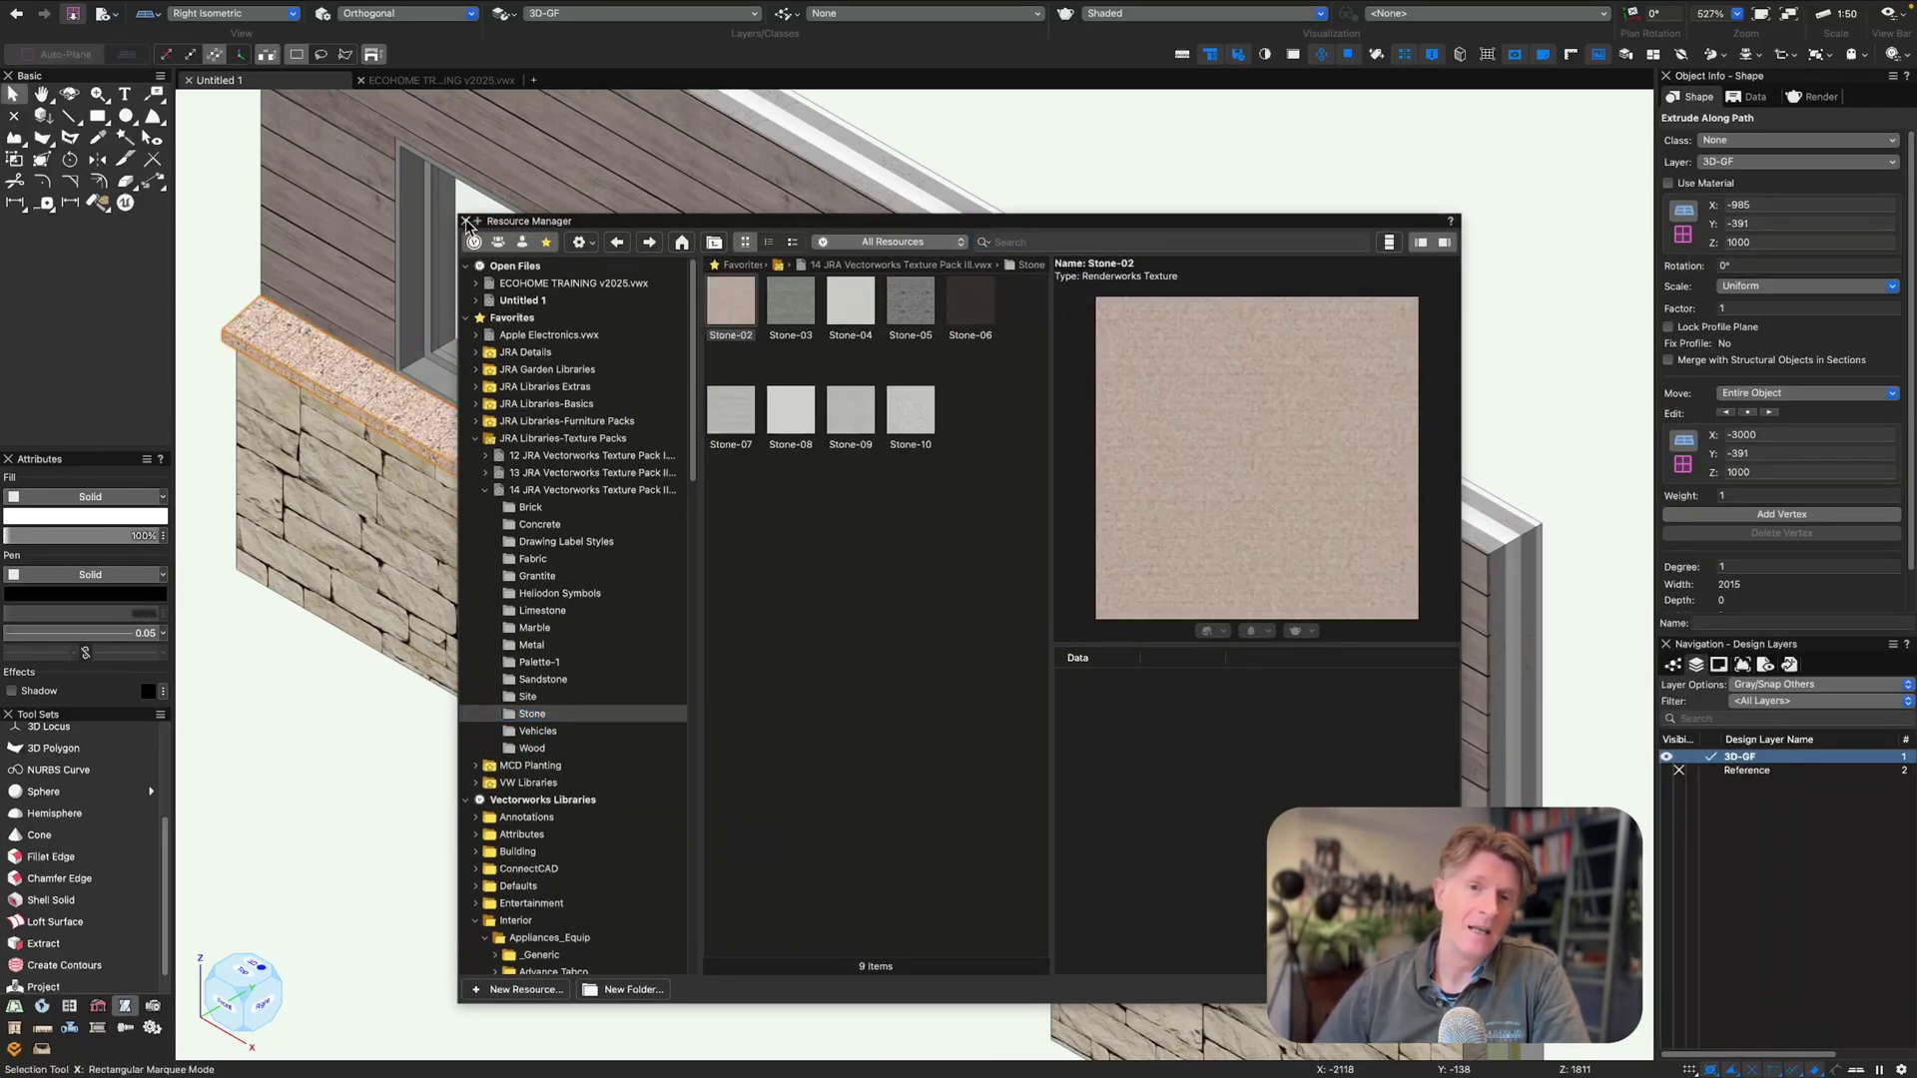
left_click(466, 221)
- Replace the coping's texture with Stone-04 from the Stone folder after trying Stone-10
key("super+r")
left_click(909, 410)
left_click_drag(910, 410, 424, 429)
left_click(785, 420)
left_click_drag(845, 287, 429, 419)
left_click(785, 311)
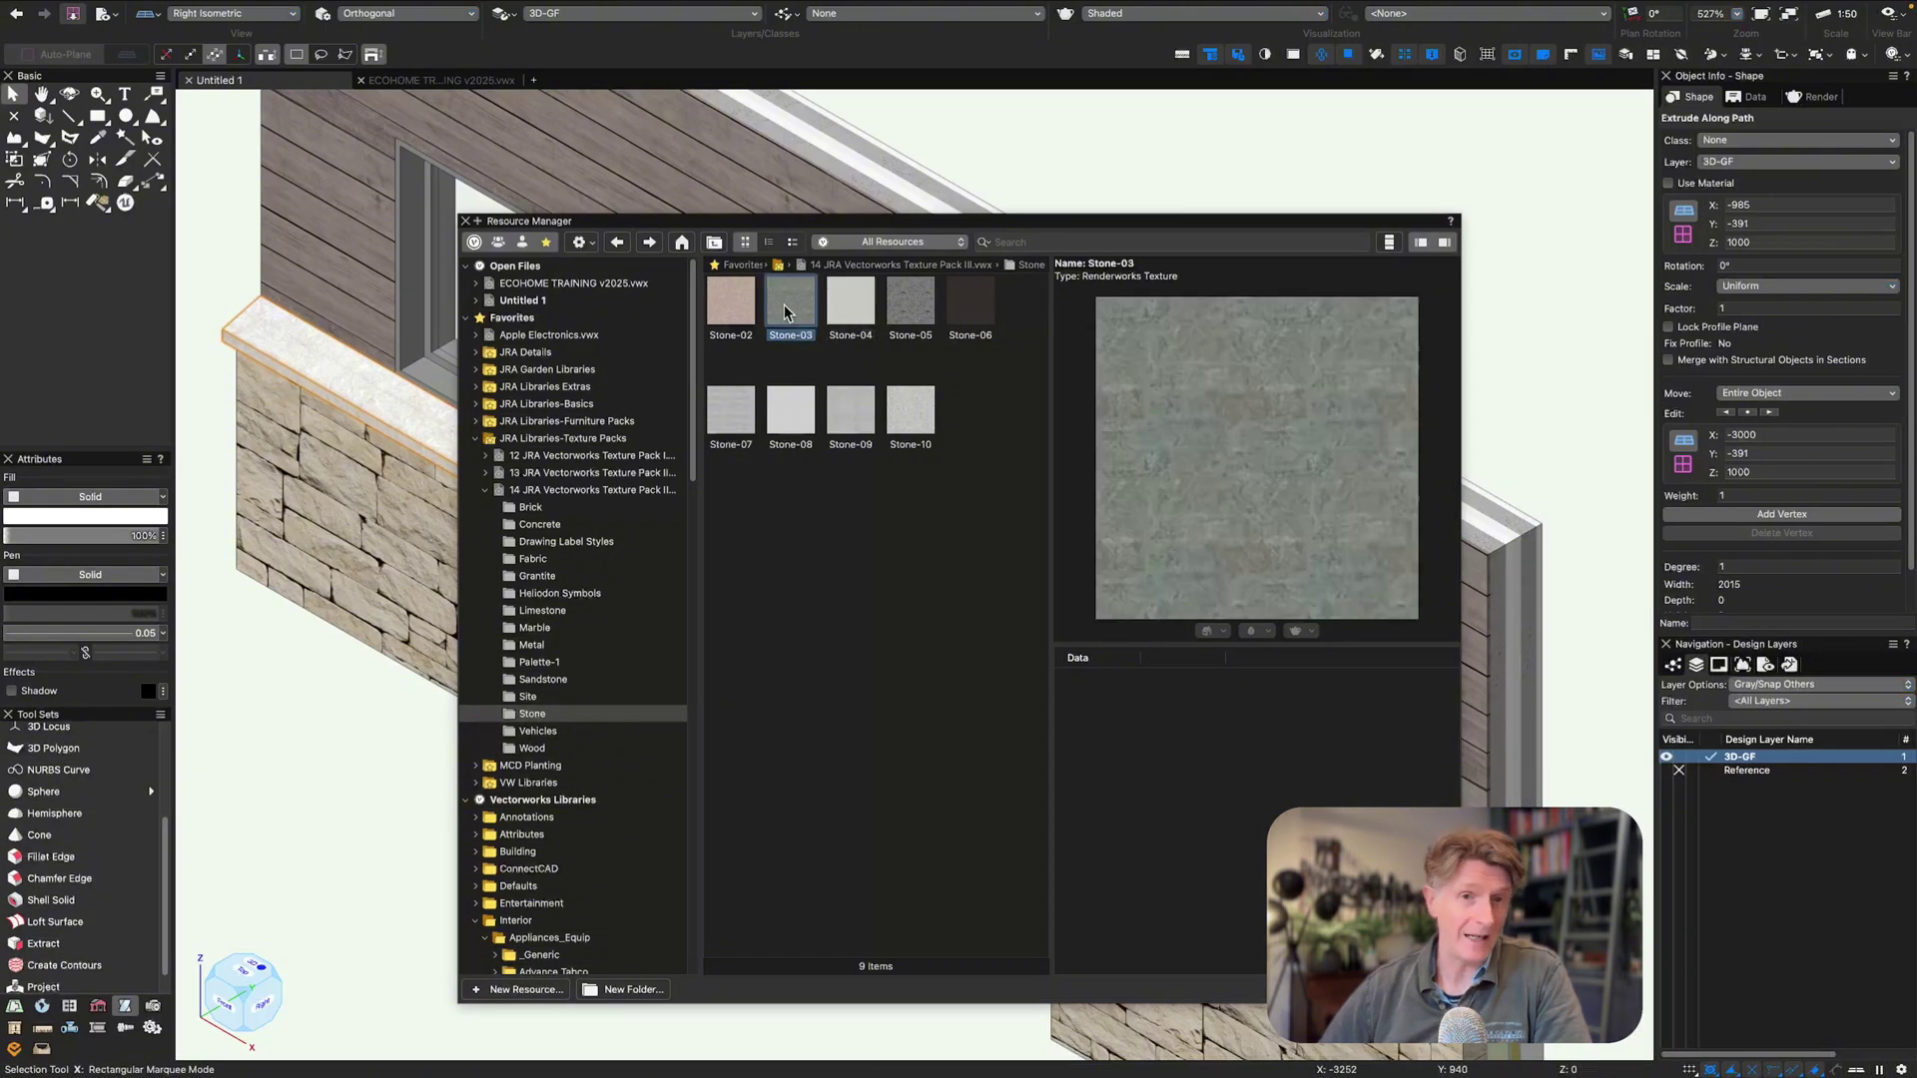
left_click(467, 221)
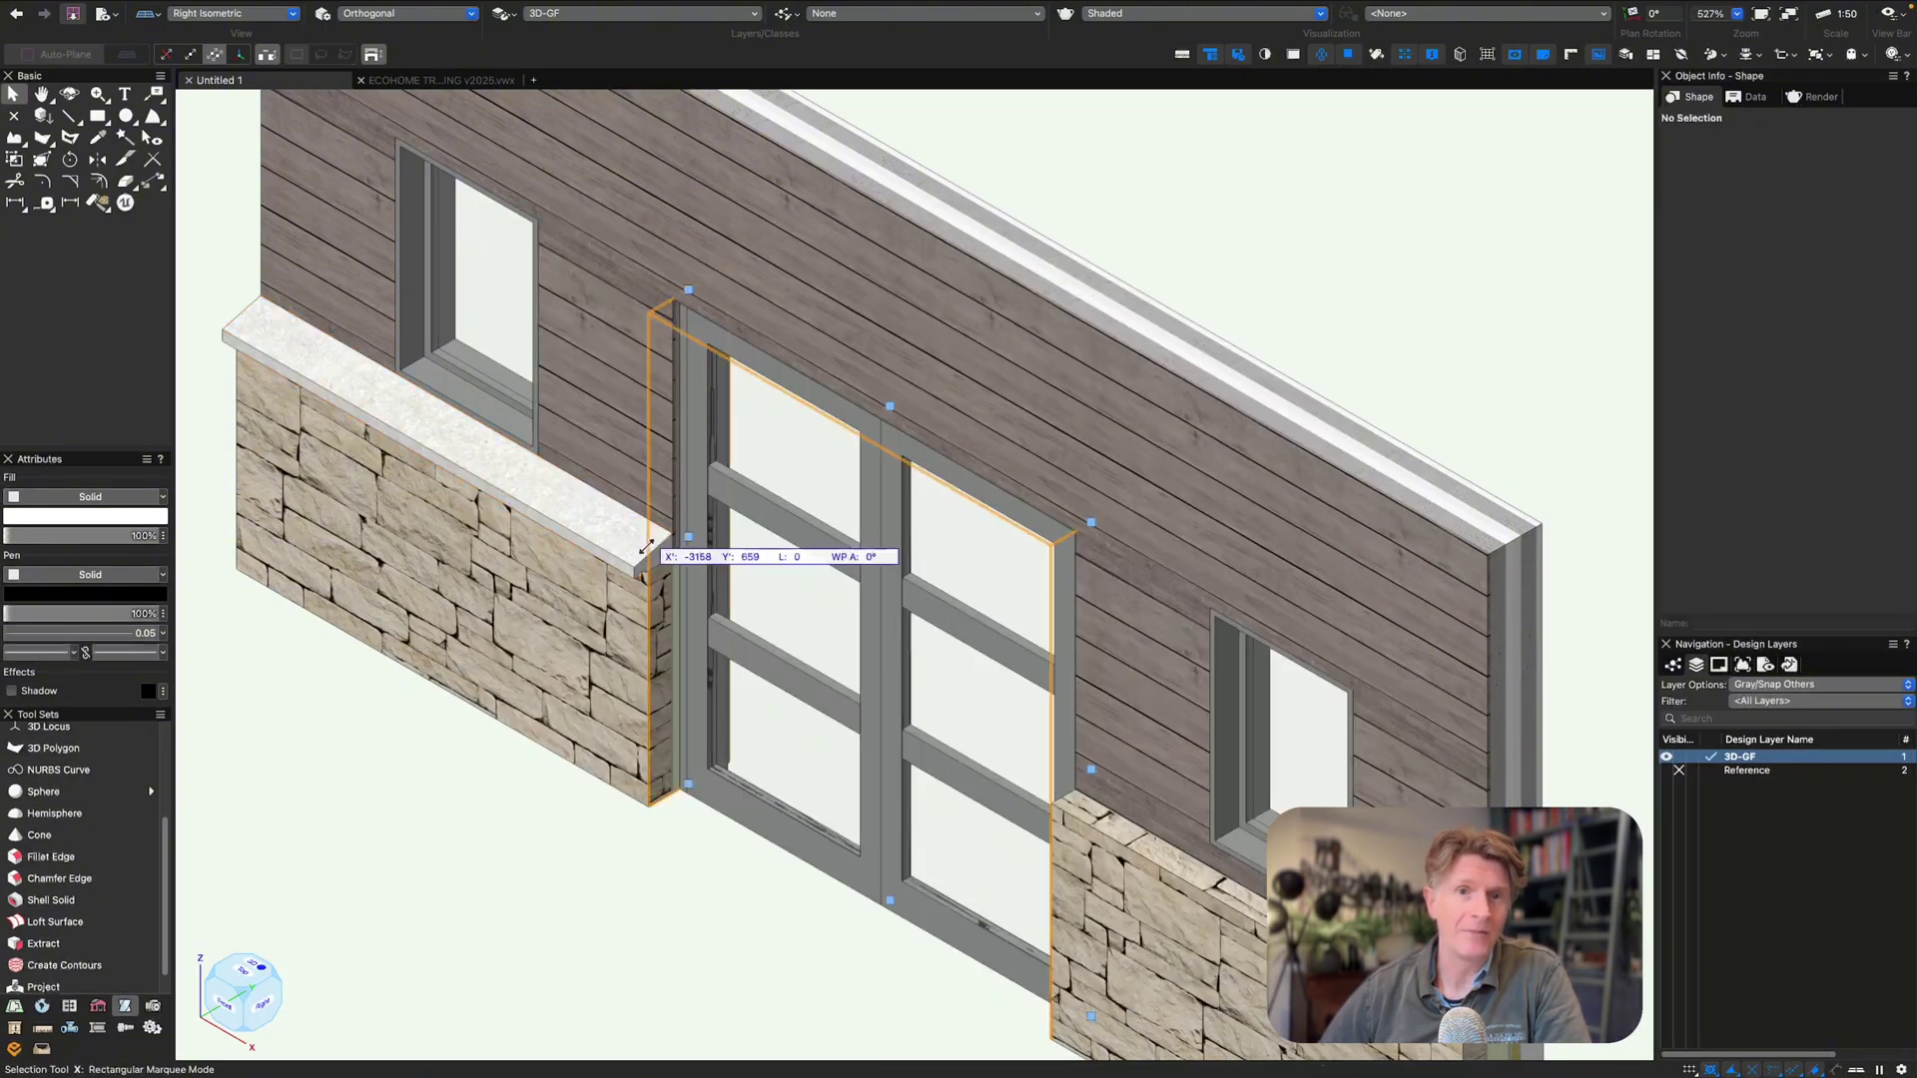
- Convert the coping to an Auto Hybrid in Top/Plan view and set its cut plane elevation to 1500
key("F5")
scroll(627, 533, "down", 3)
scroll(628, 532, "right", 3)
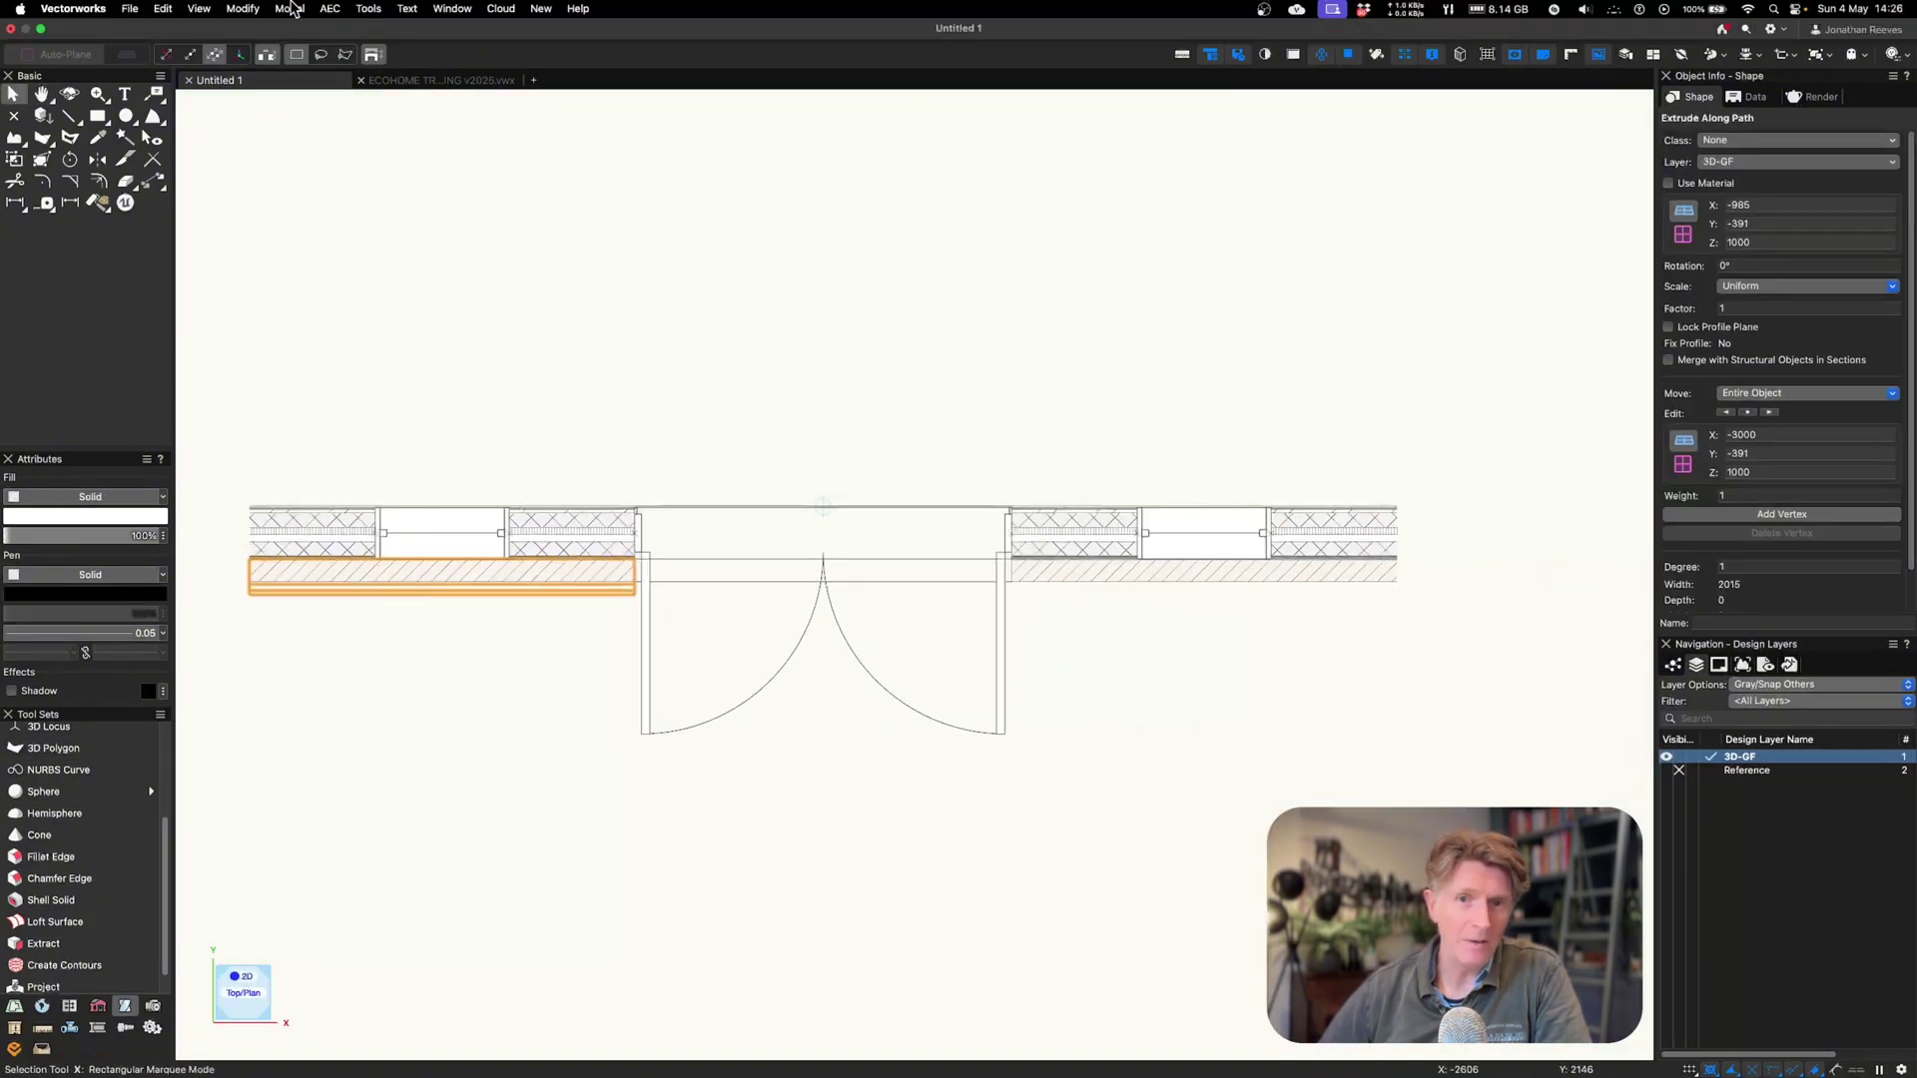
left_click(330, 9)
left_click(345, 100)
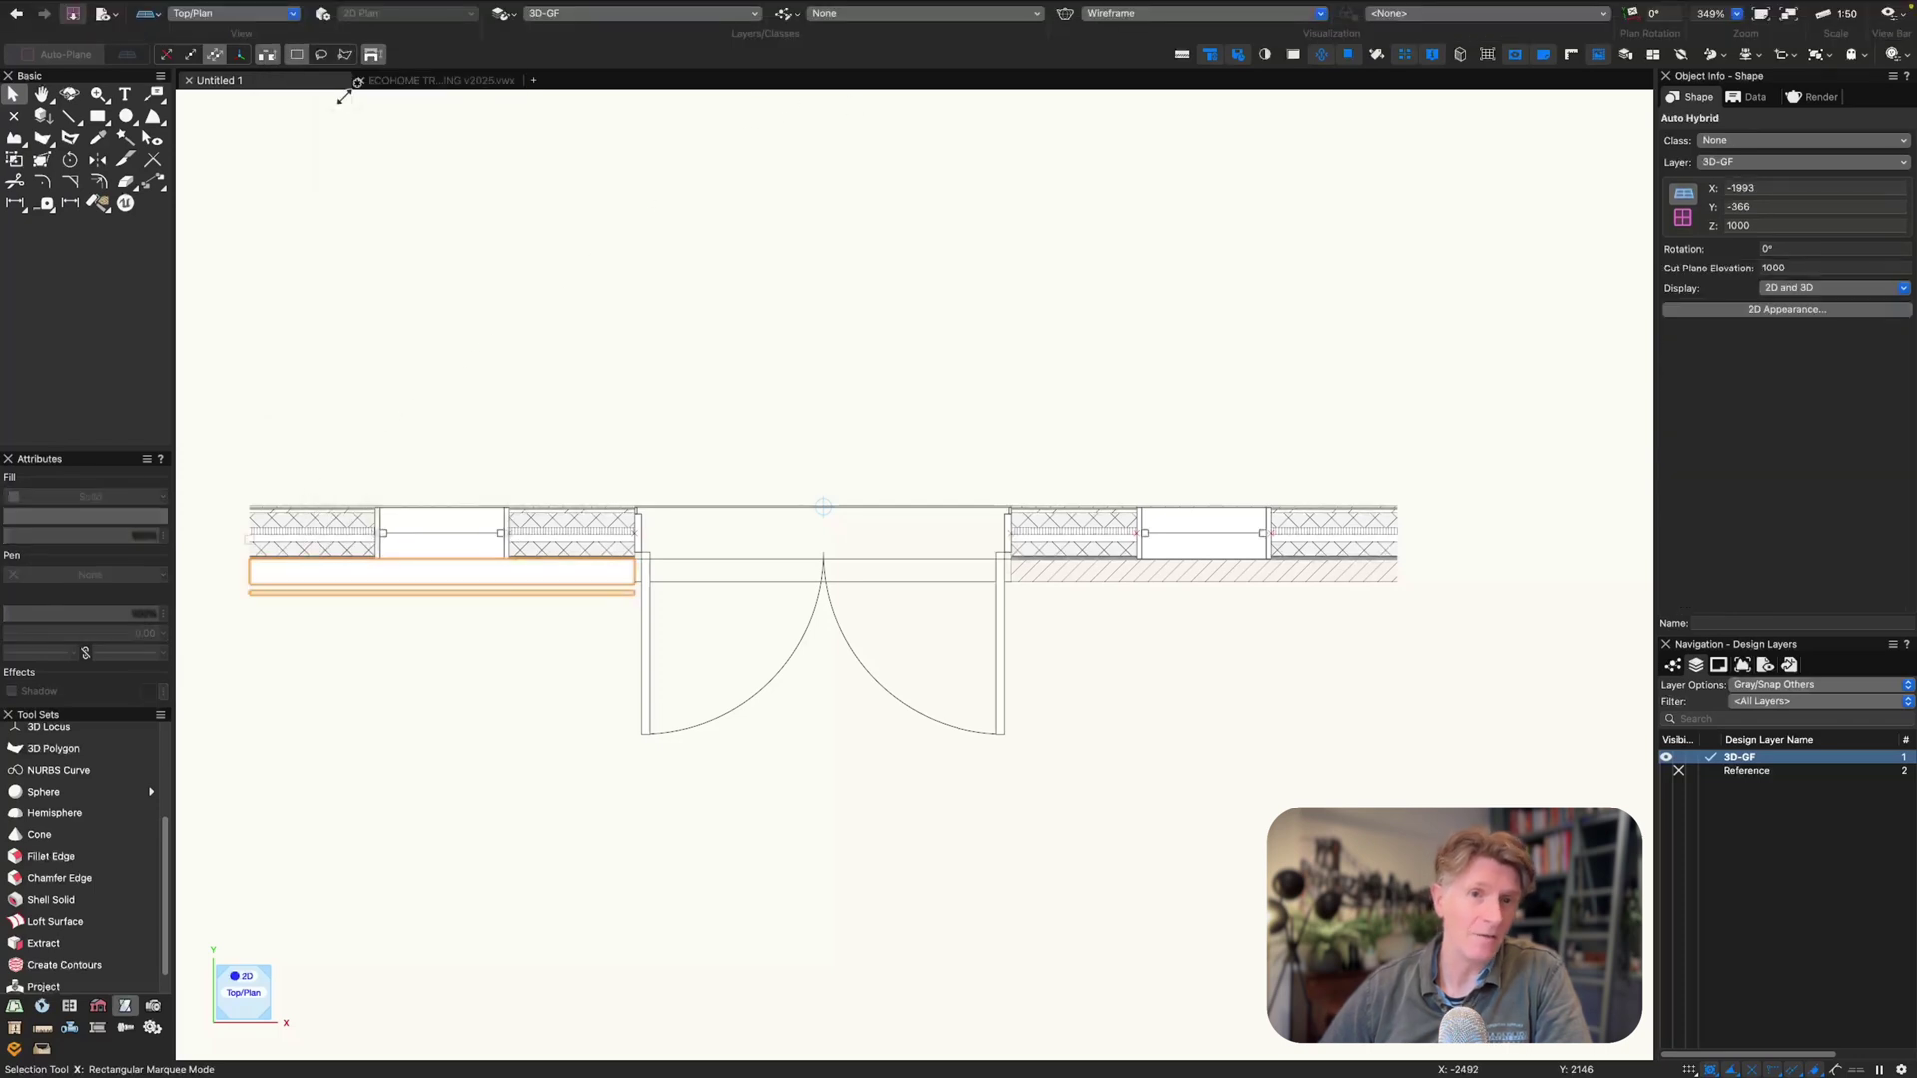
left_click_drag(1816, 269, 1718, 263)
type("1500")
key("Return")
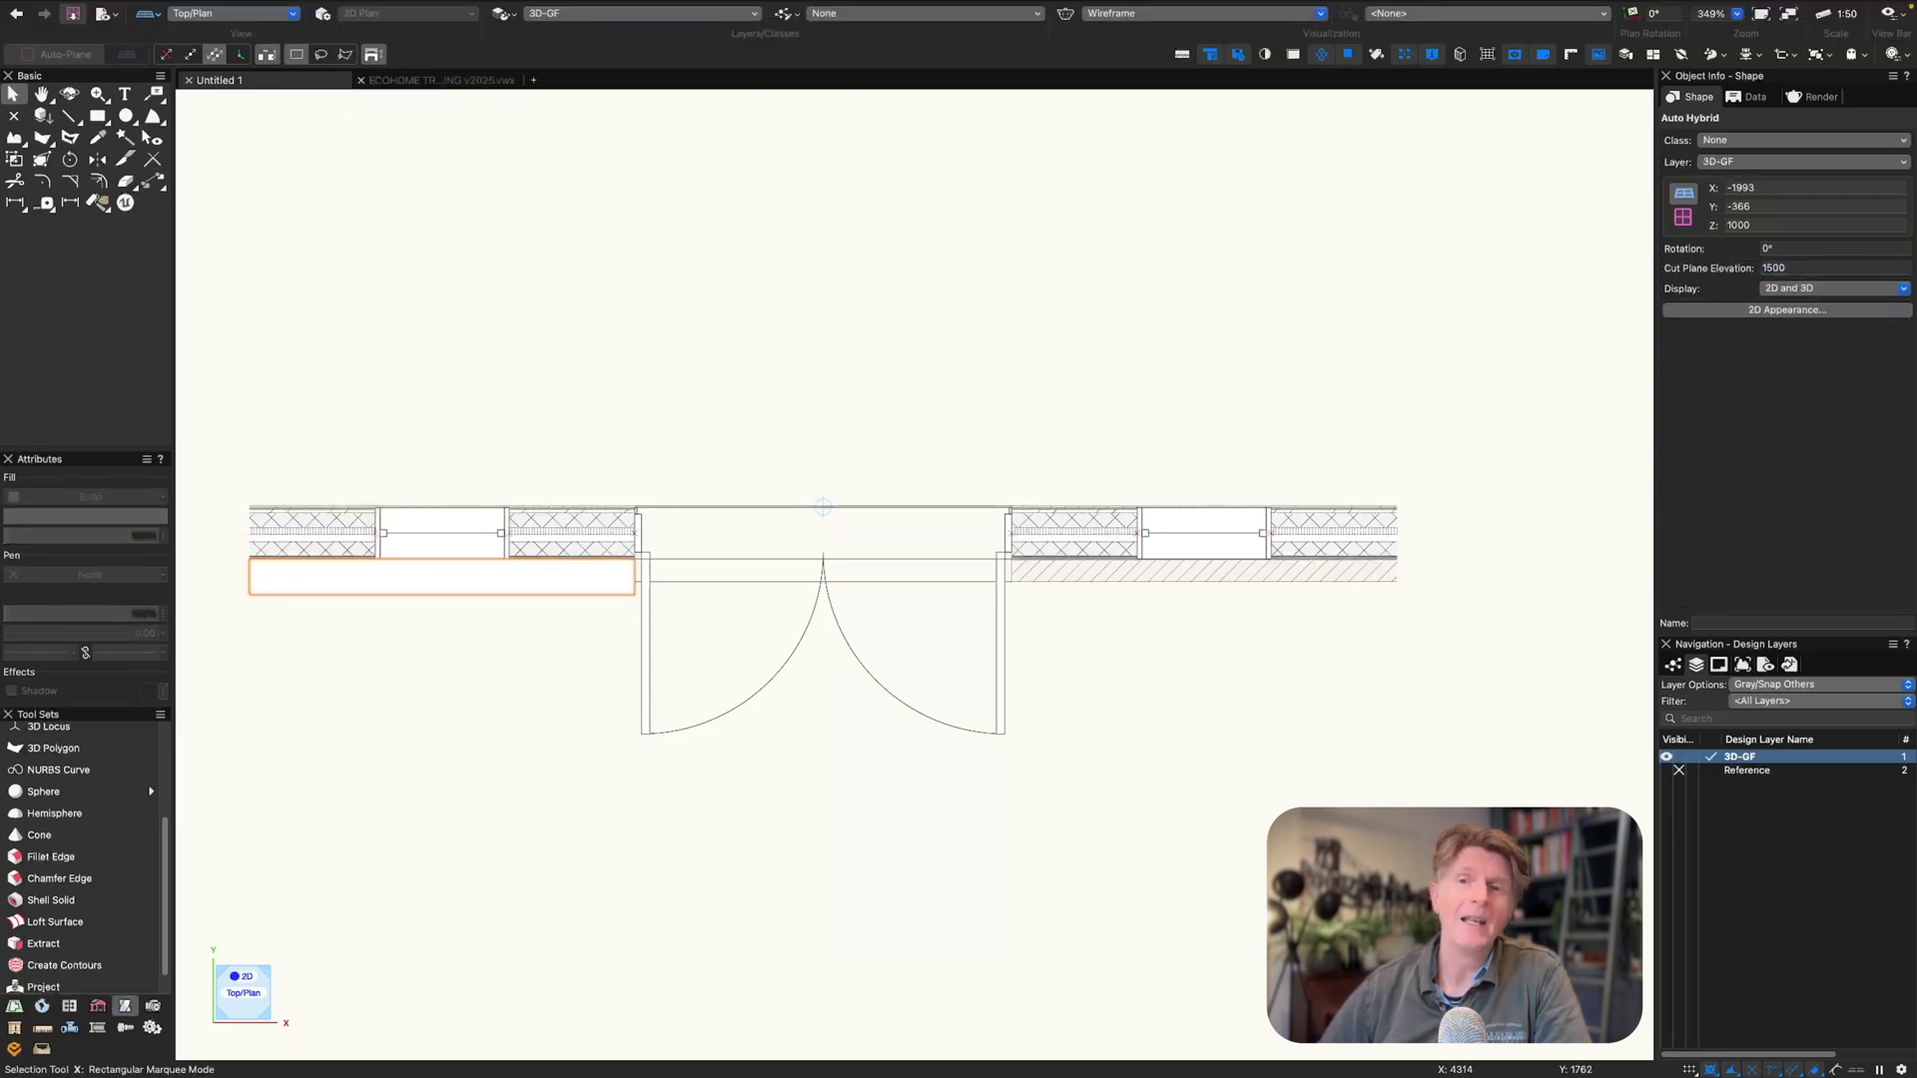
- Mirror a copy of the coping about the door's centre line onto the other stone section and show the model in 3D
key("alt+shift+m")
left_click(823, 507)
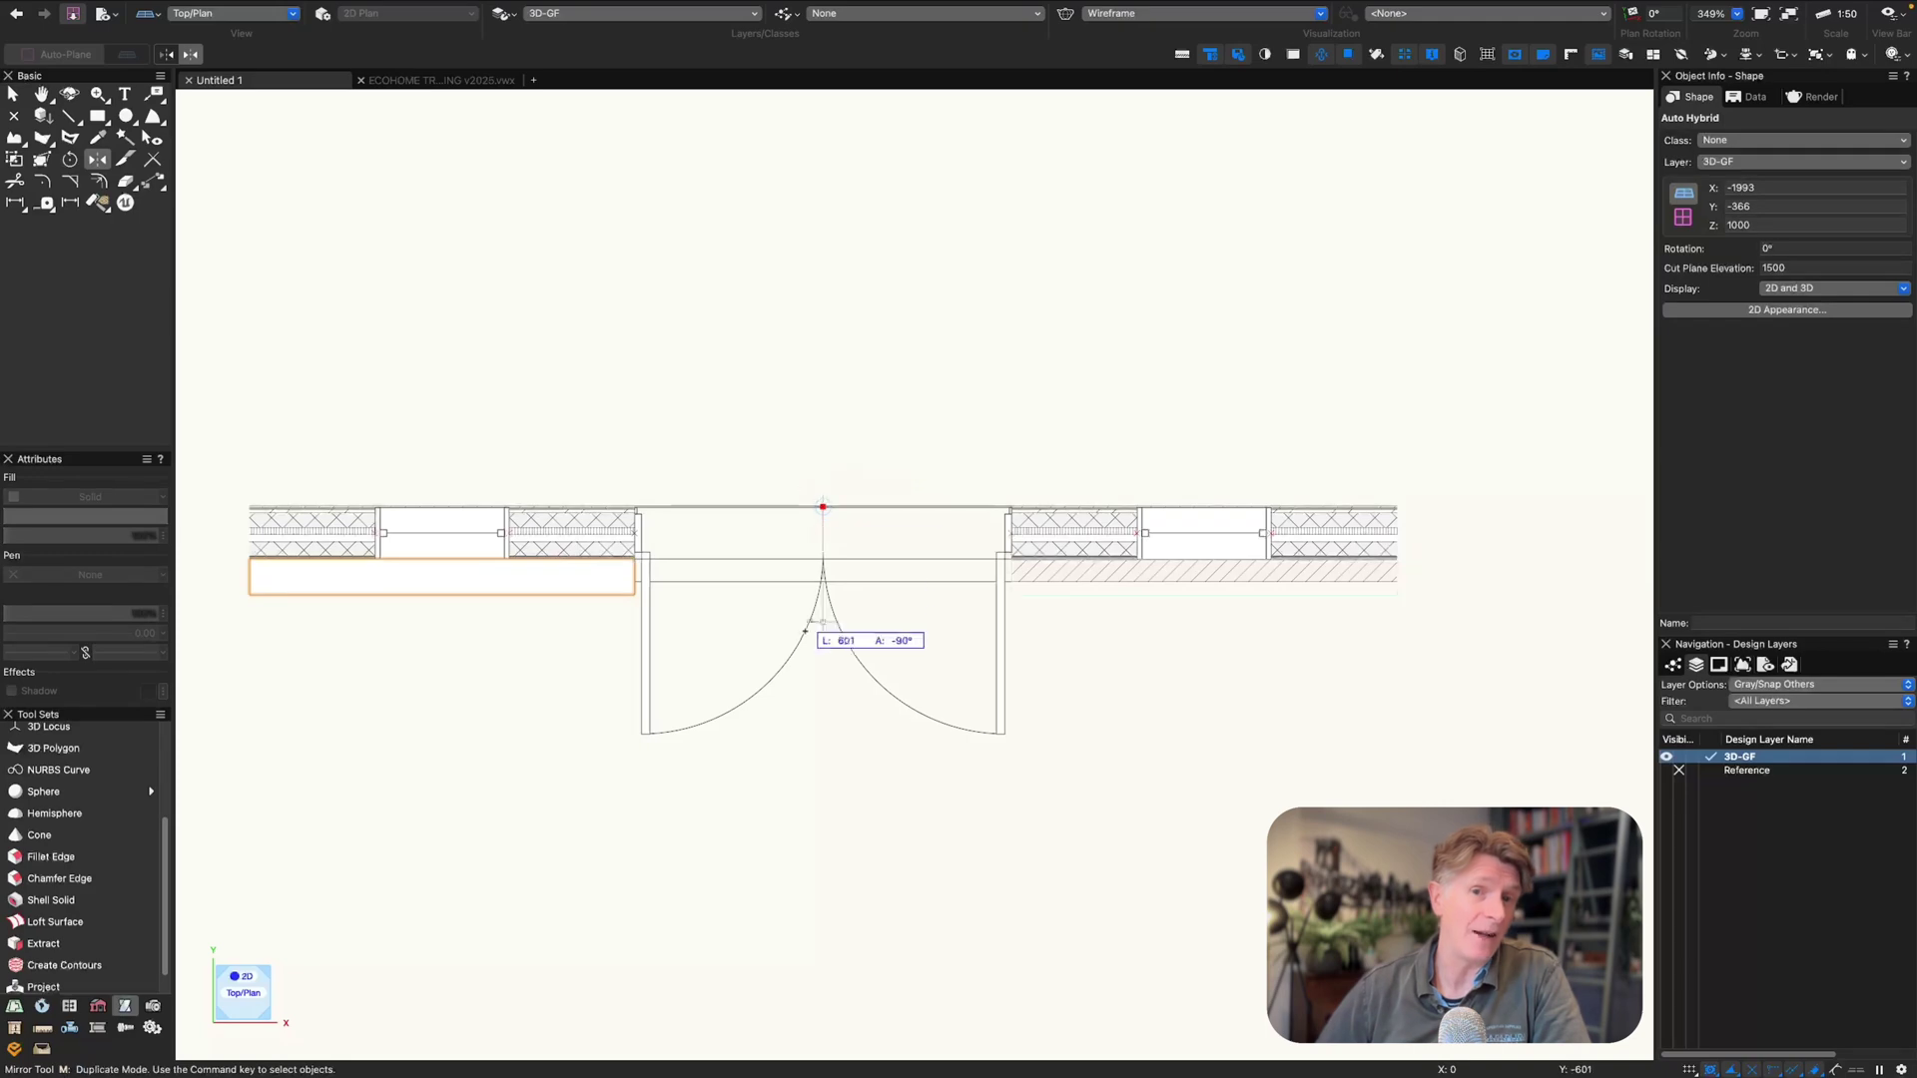
left_click(822, 611)
key("x")
key("x")
key("3")
key("c")
left_click_drag(855, 779, 860, 731)
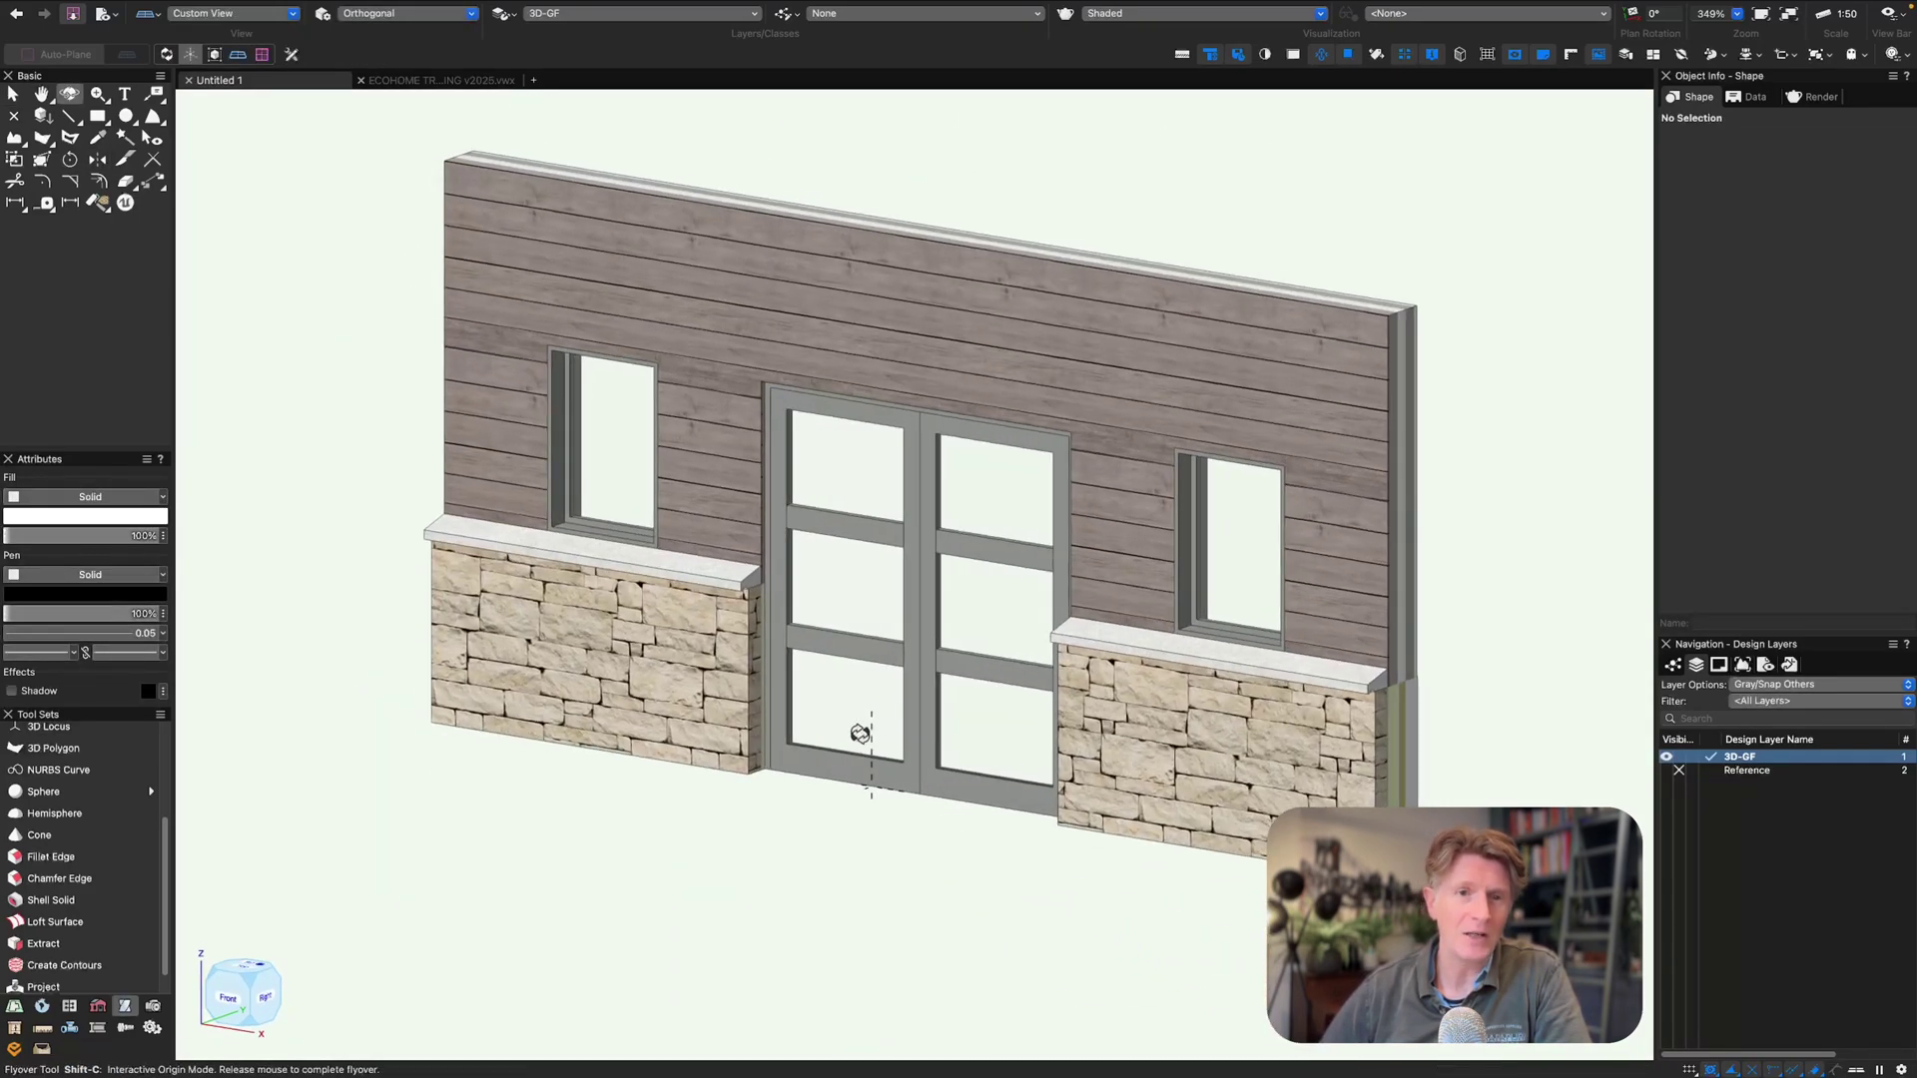
- Show the double door open in 3D and adjust its opening angle
key("x")
left_click(907, 733)
scroll(1732, 526, "down", 3)
scroll(1734, 524, "down", 5)
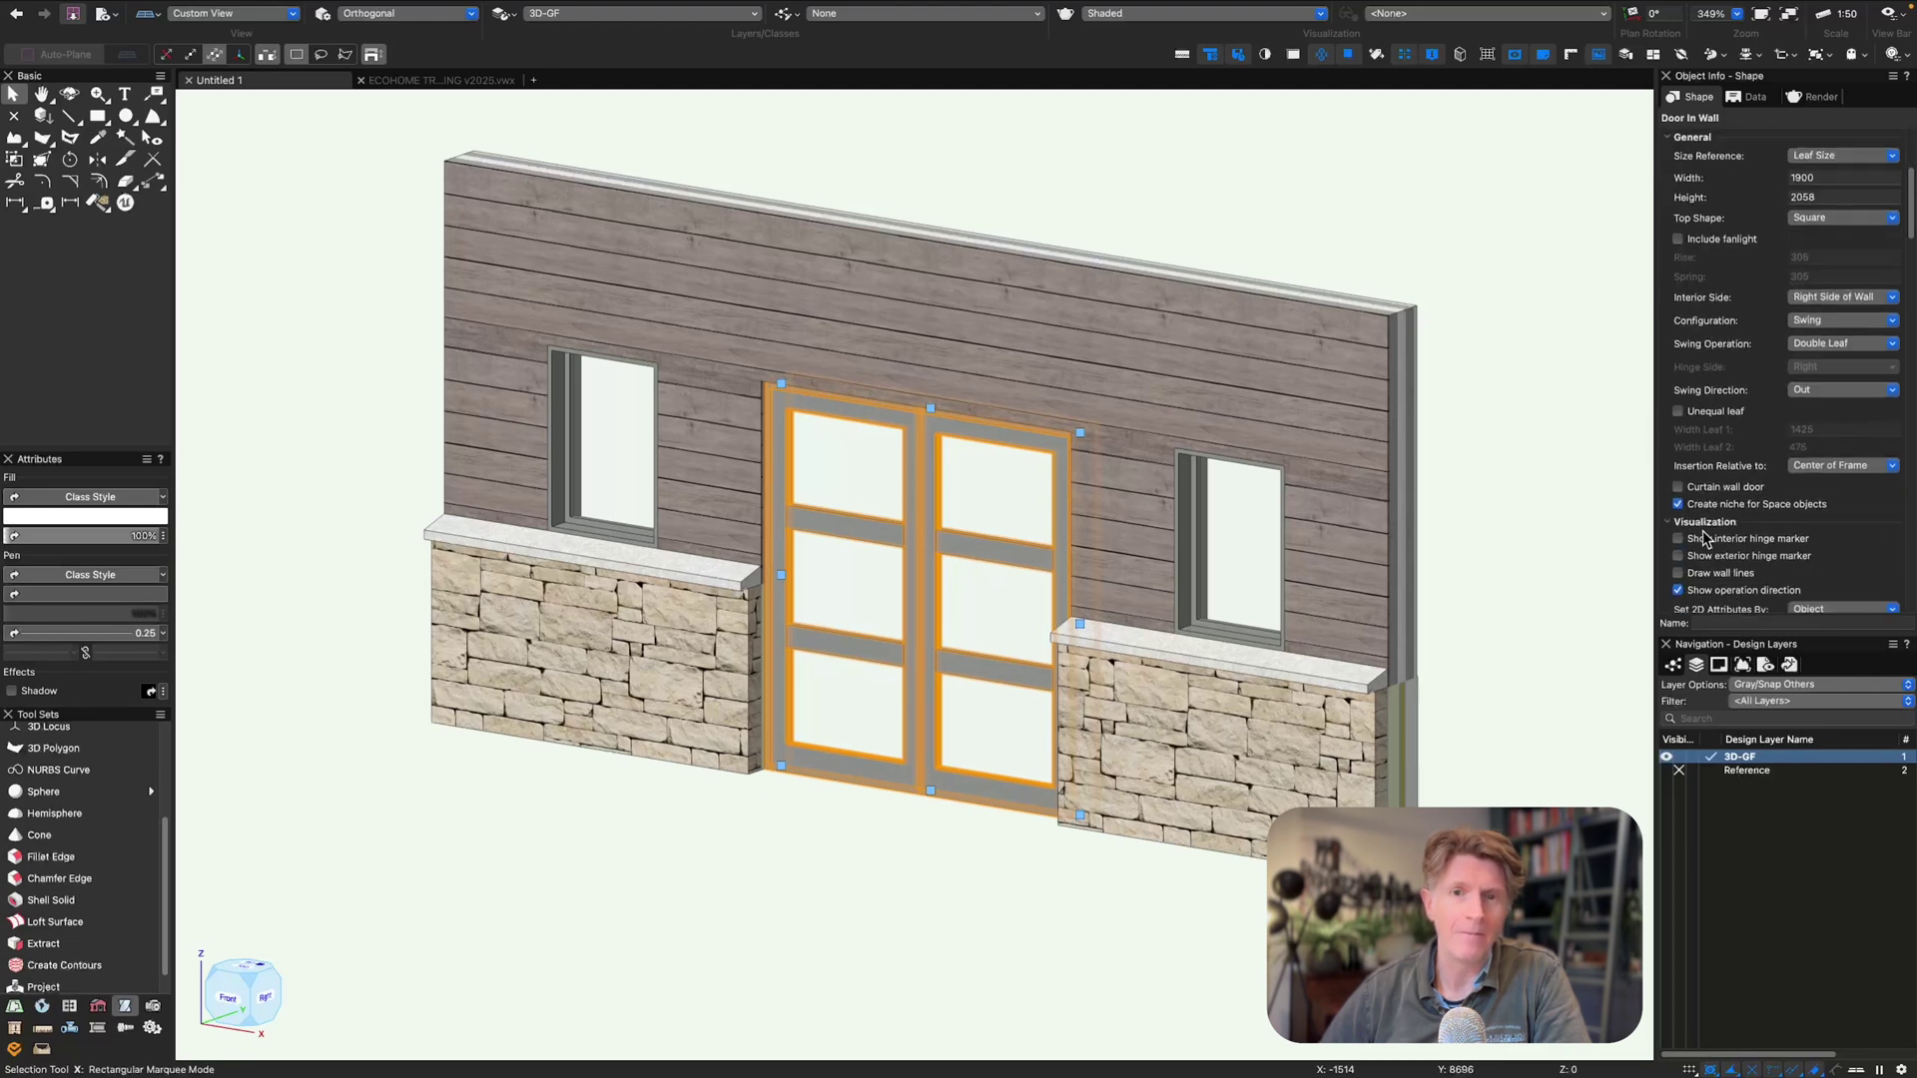
scroll(1742, 569, "down", 1)
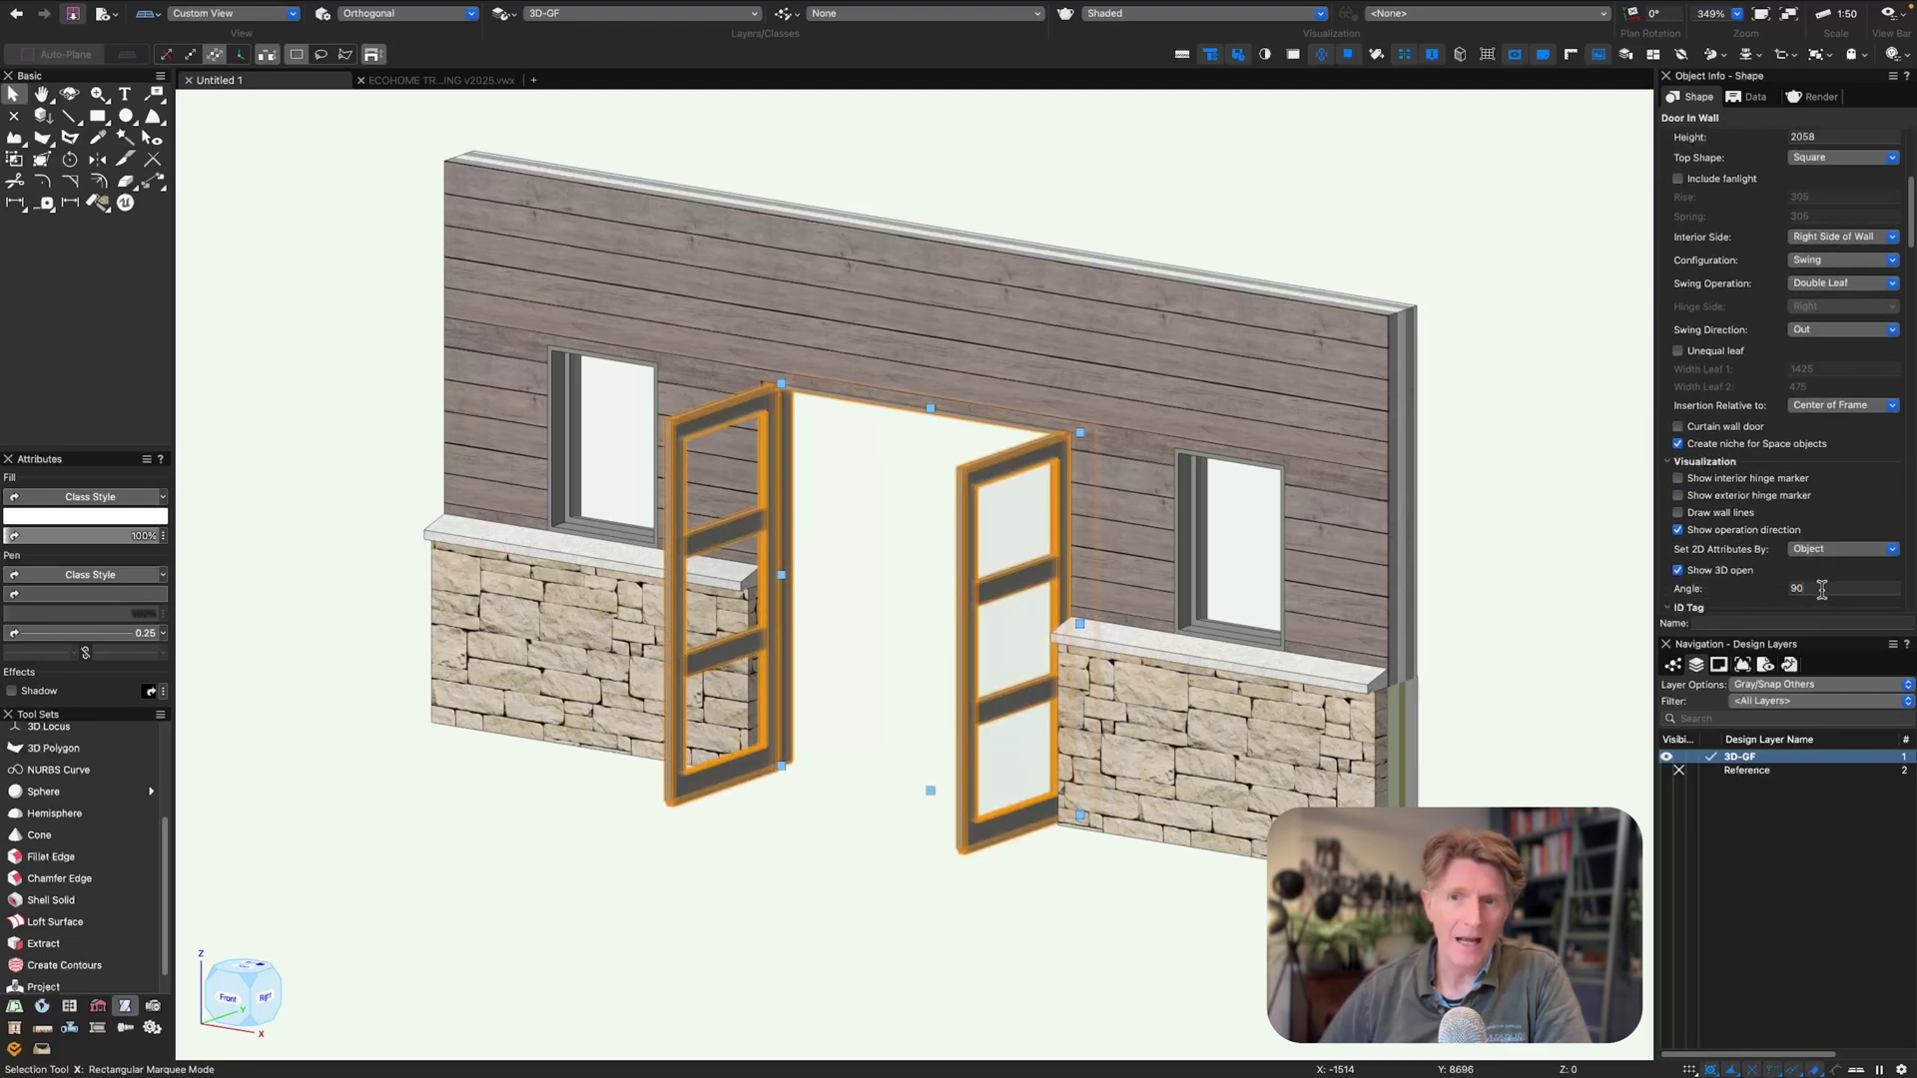
type("0")
key("Return")
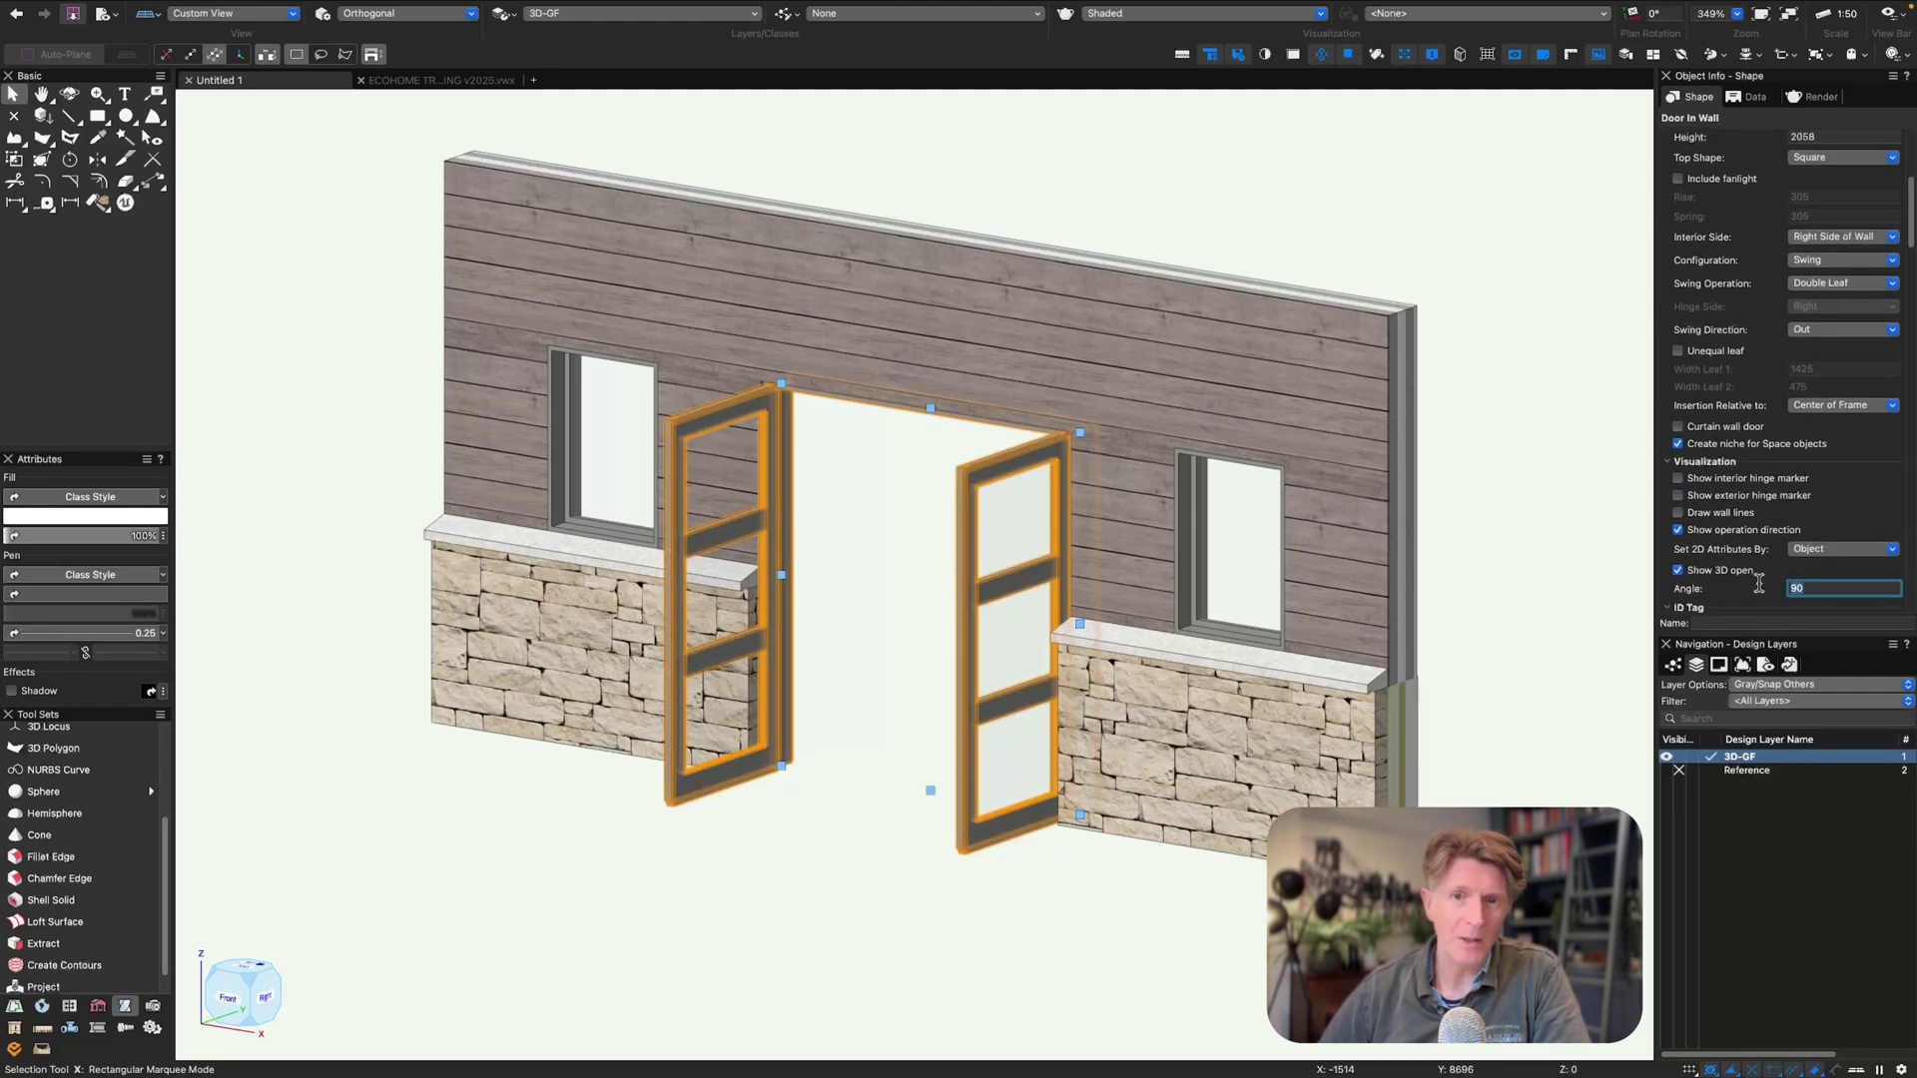
- Examine the wall with its open doors from the front and in Right Isometric view
key("super+5")
middle_click_drag(787, 786, 693, 605, "ctrl")
key("super+5")
key("2")
left_click(1283, 379)
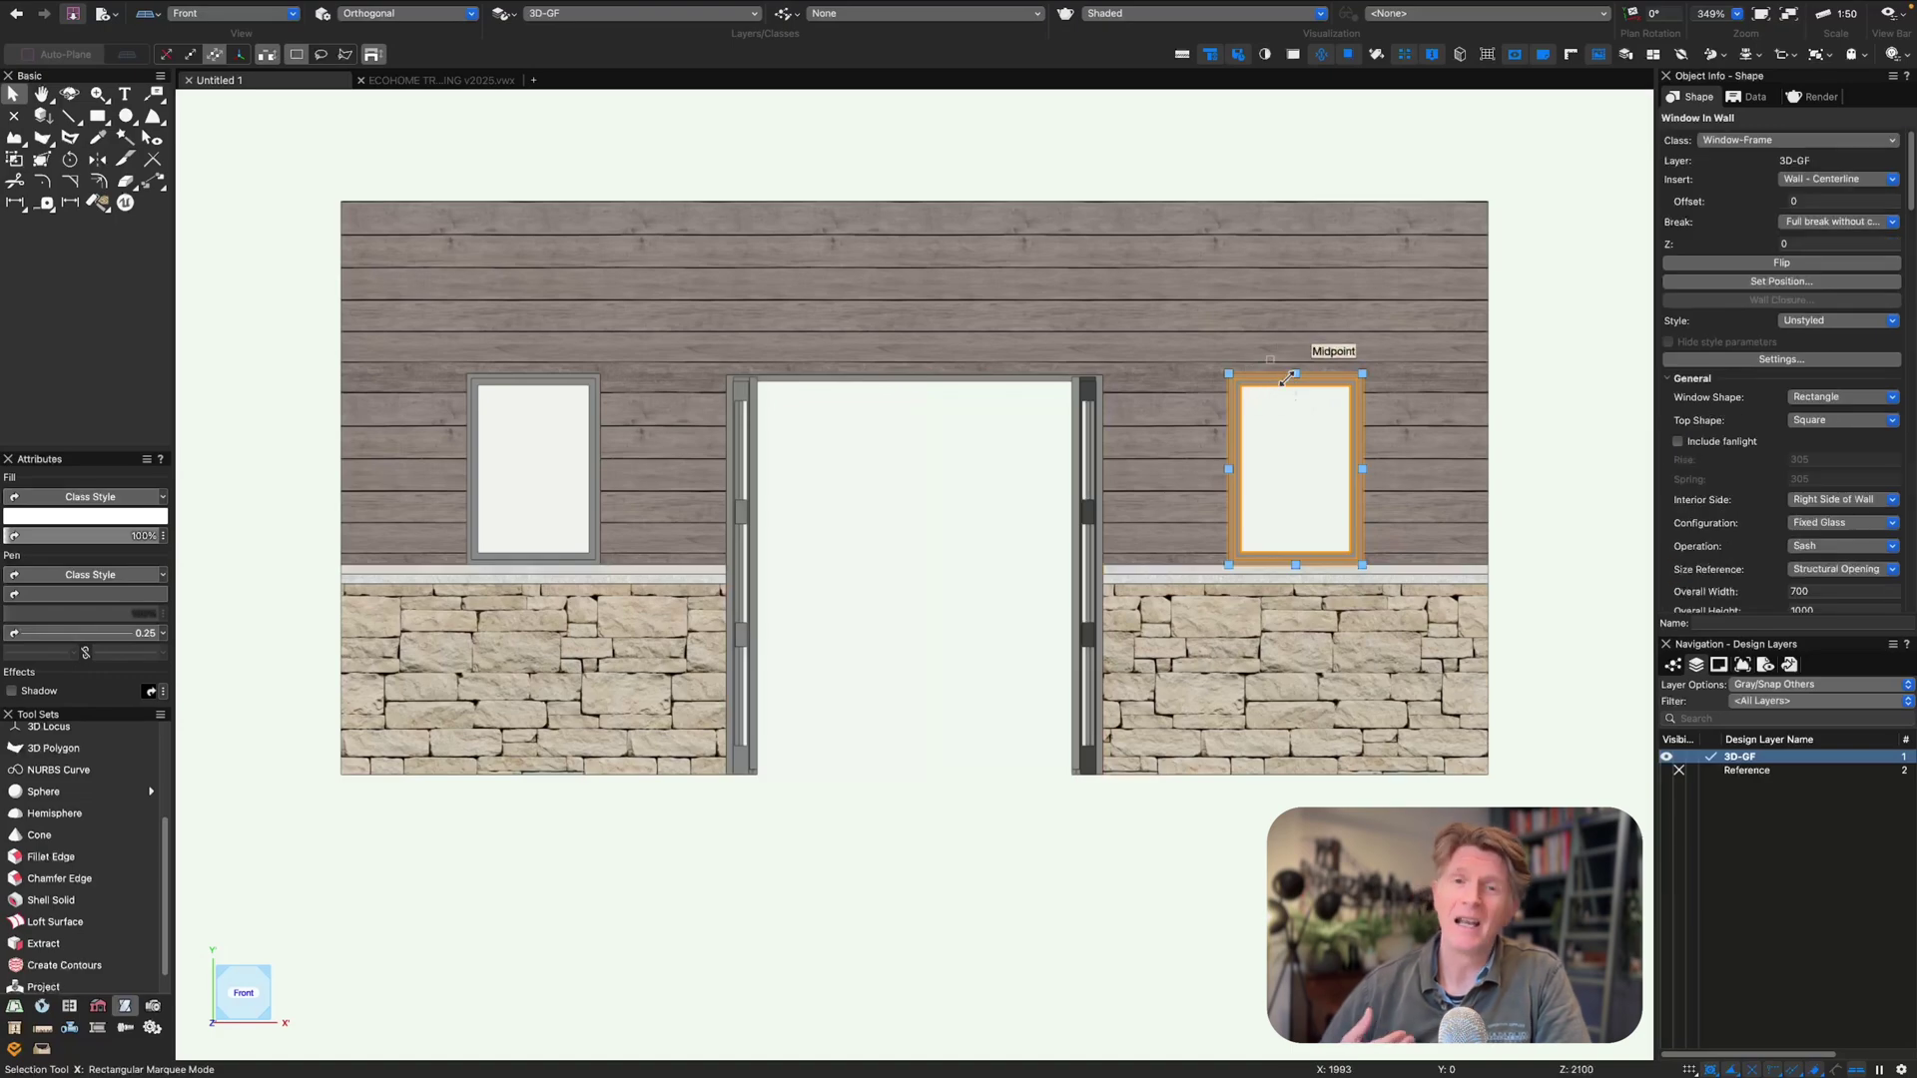
middle_click_drag(1011, 620, 827, 844)
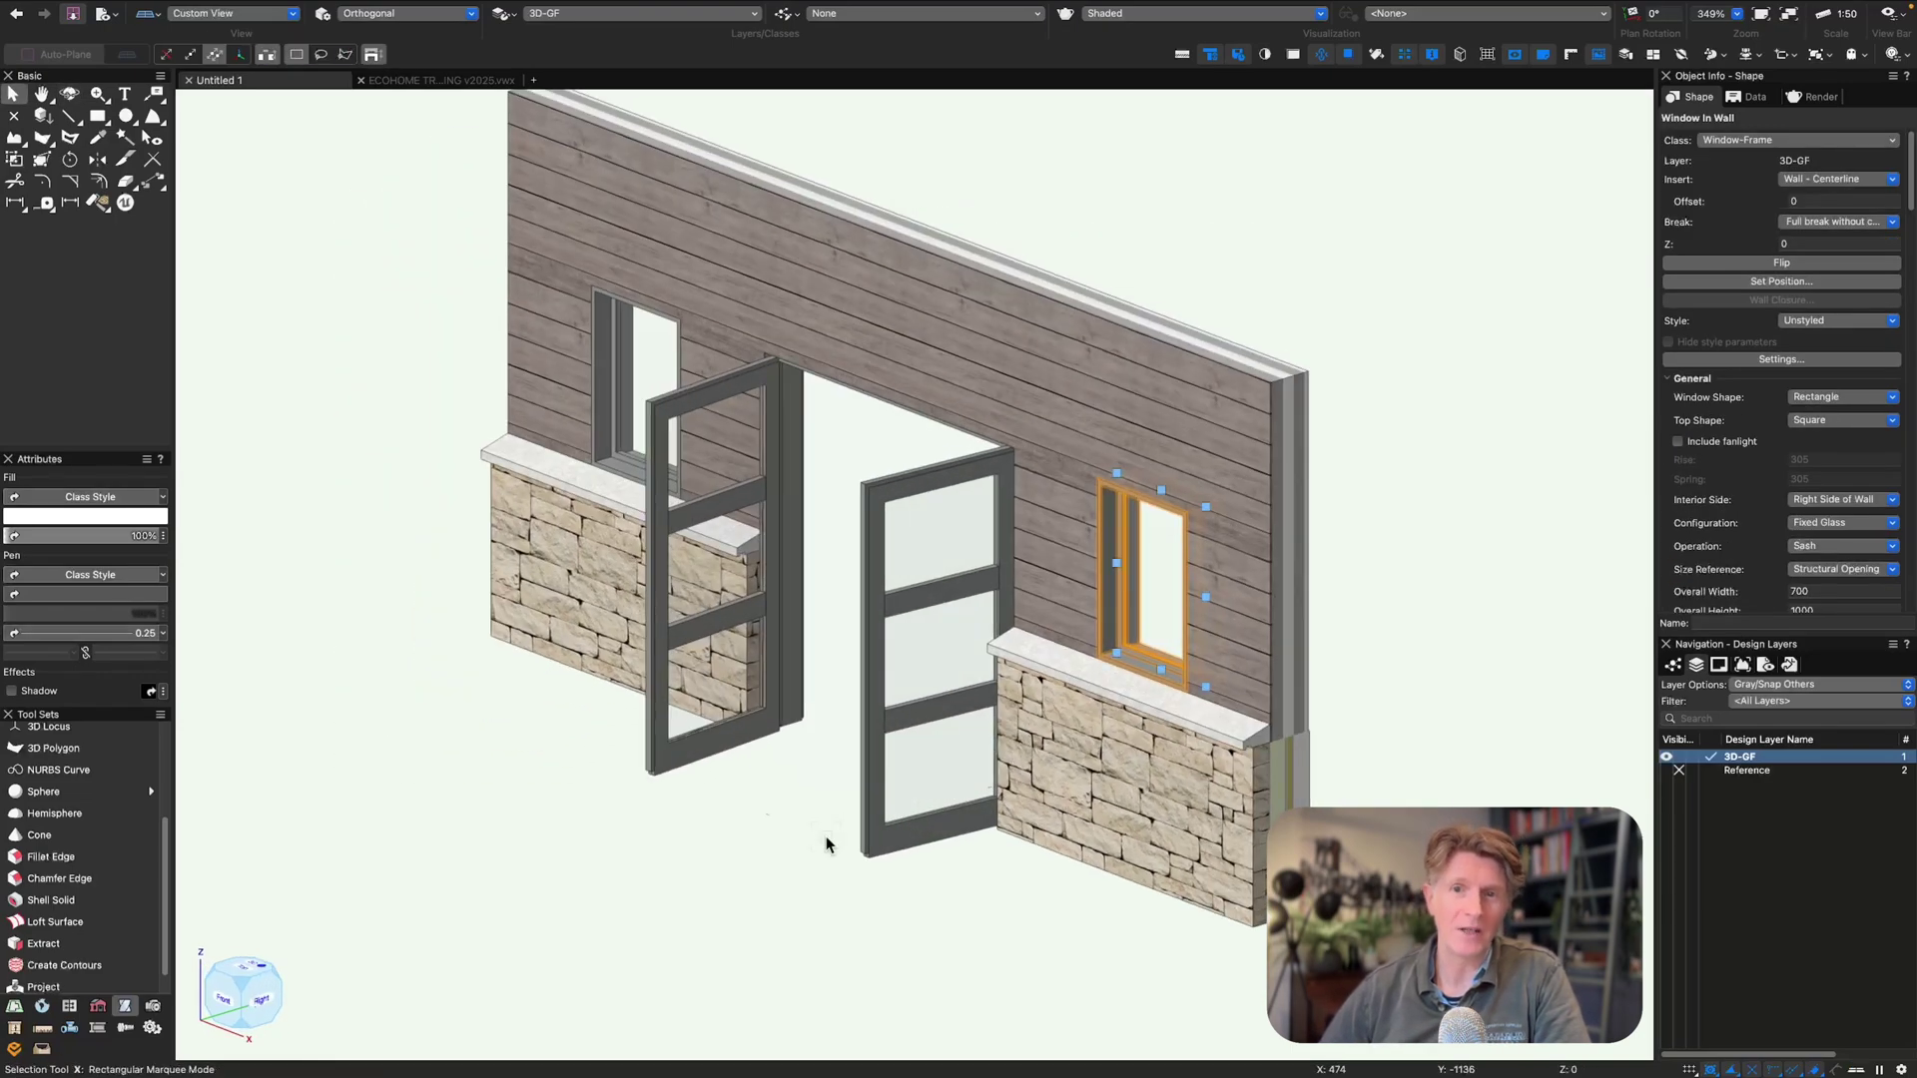
key("3")
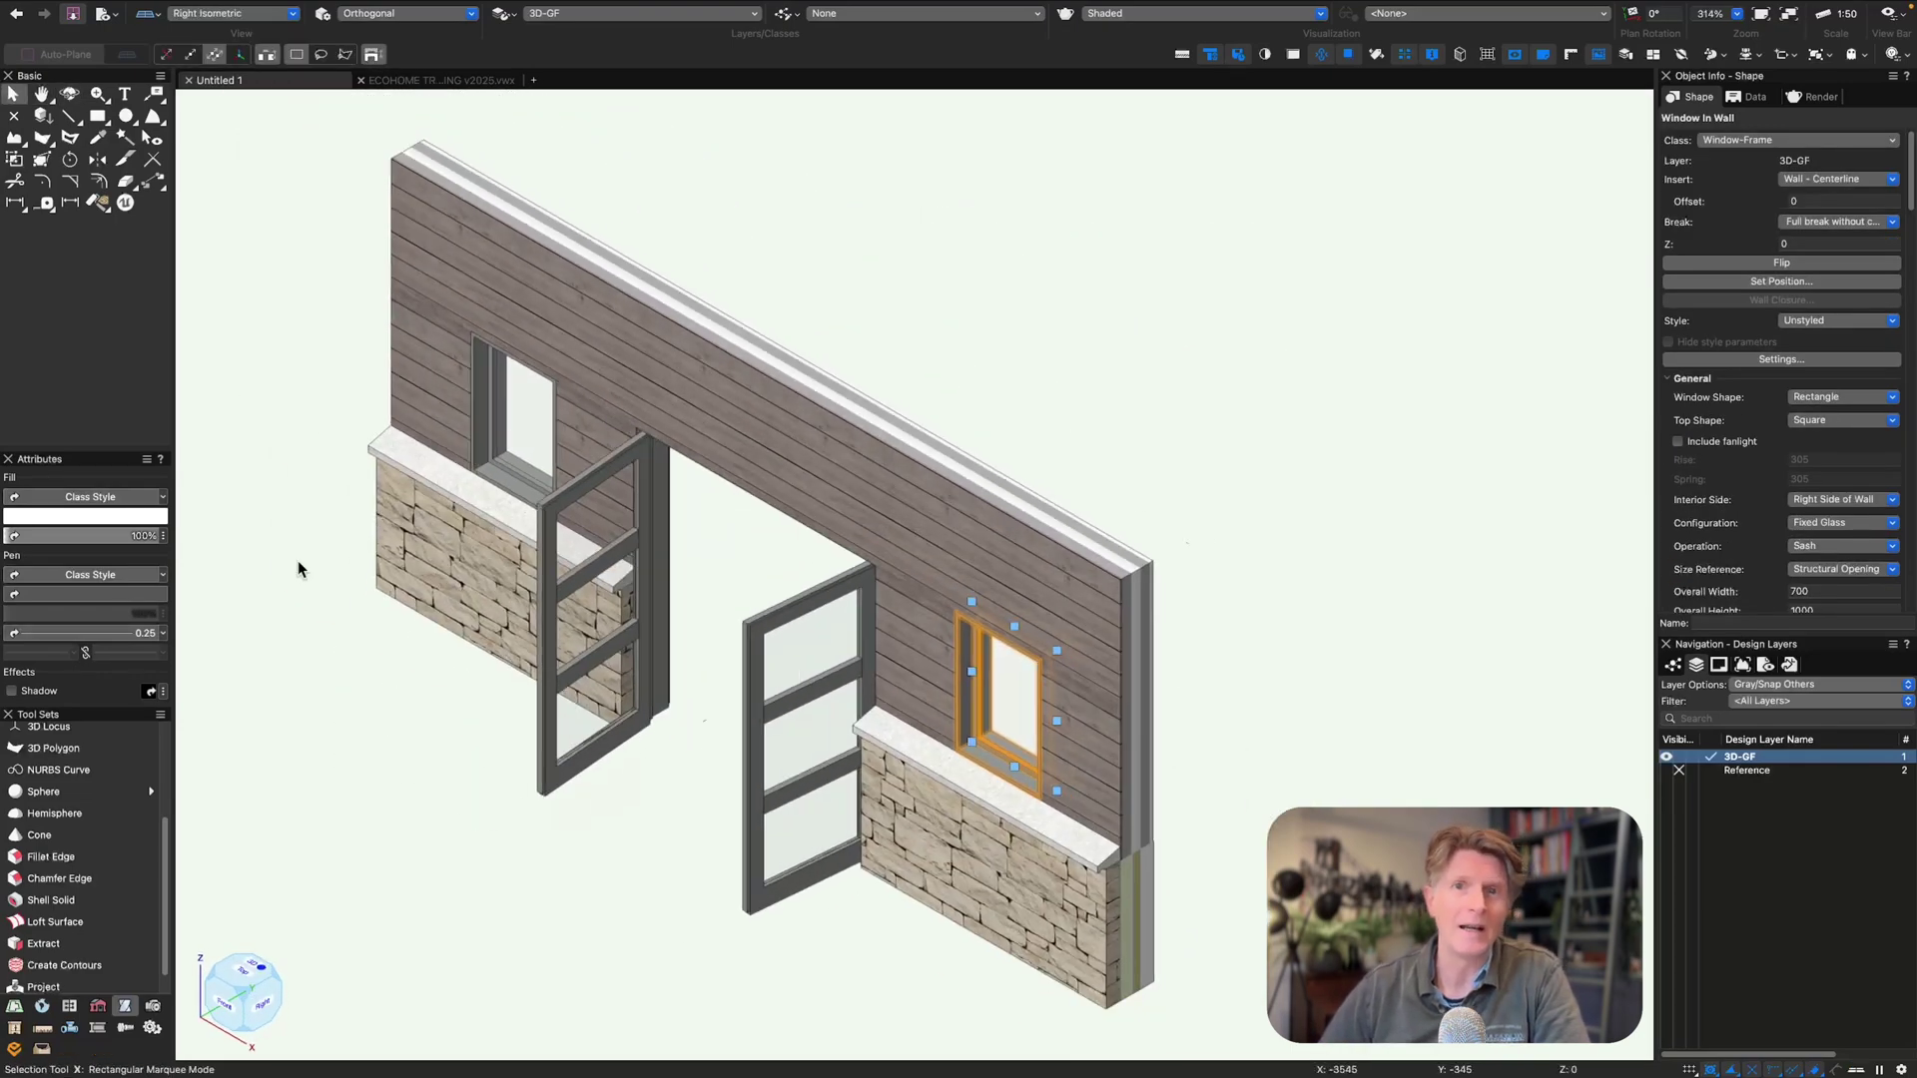
- Draw a 6000 mm framing member along the middle of the wall from end to end in Top/Plan view
left_click(97, 1028)
left_click(120, 796)
key("0")
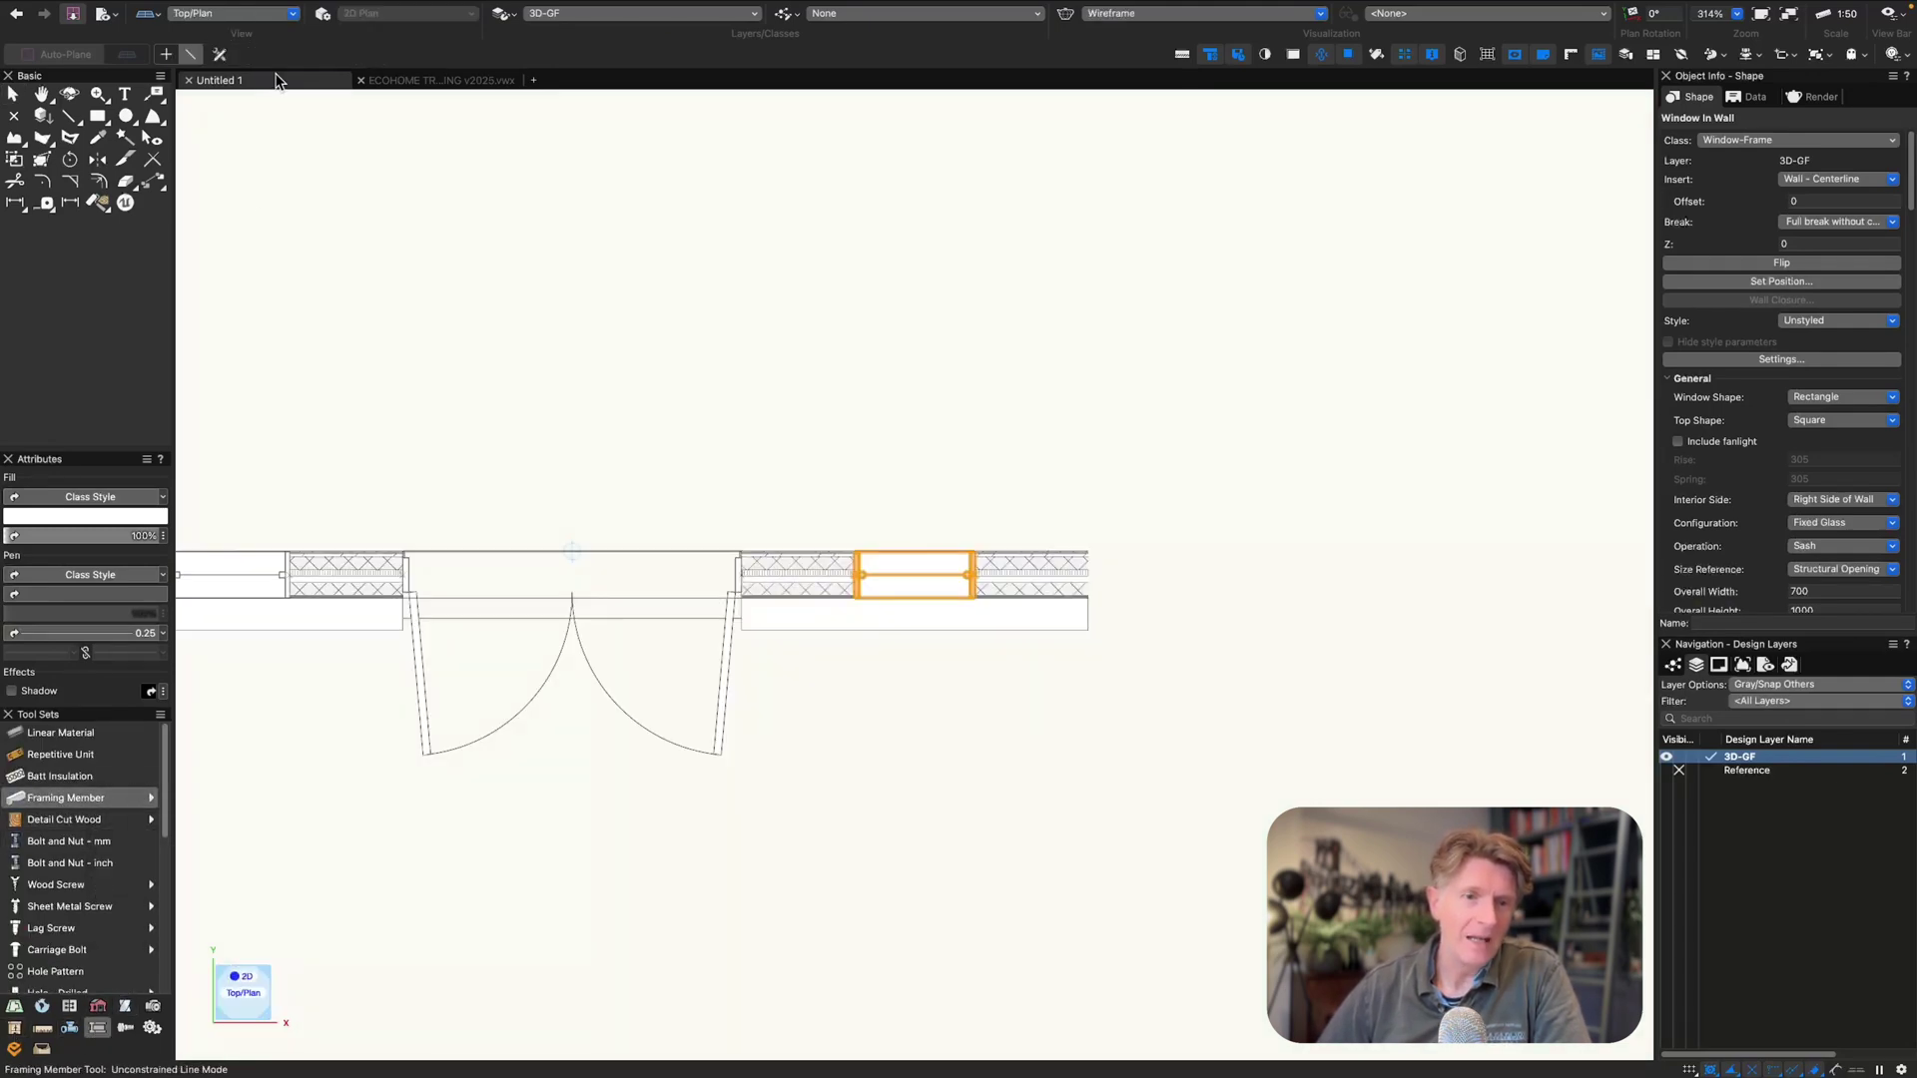
left_click(218, 54)
left_click(1002, 492)
left_click(1008, 569)
left_click(1019, 605)
middle_click_drag(645, 459, 1063, 463)
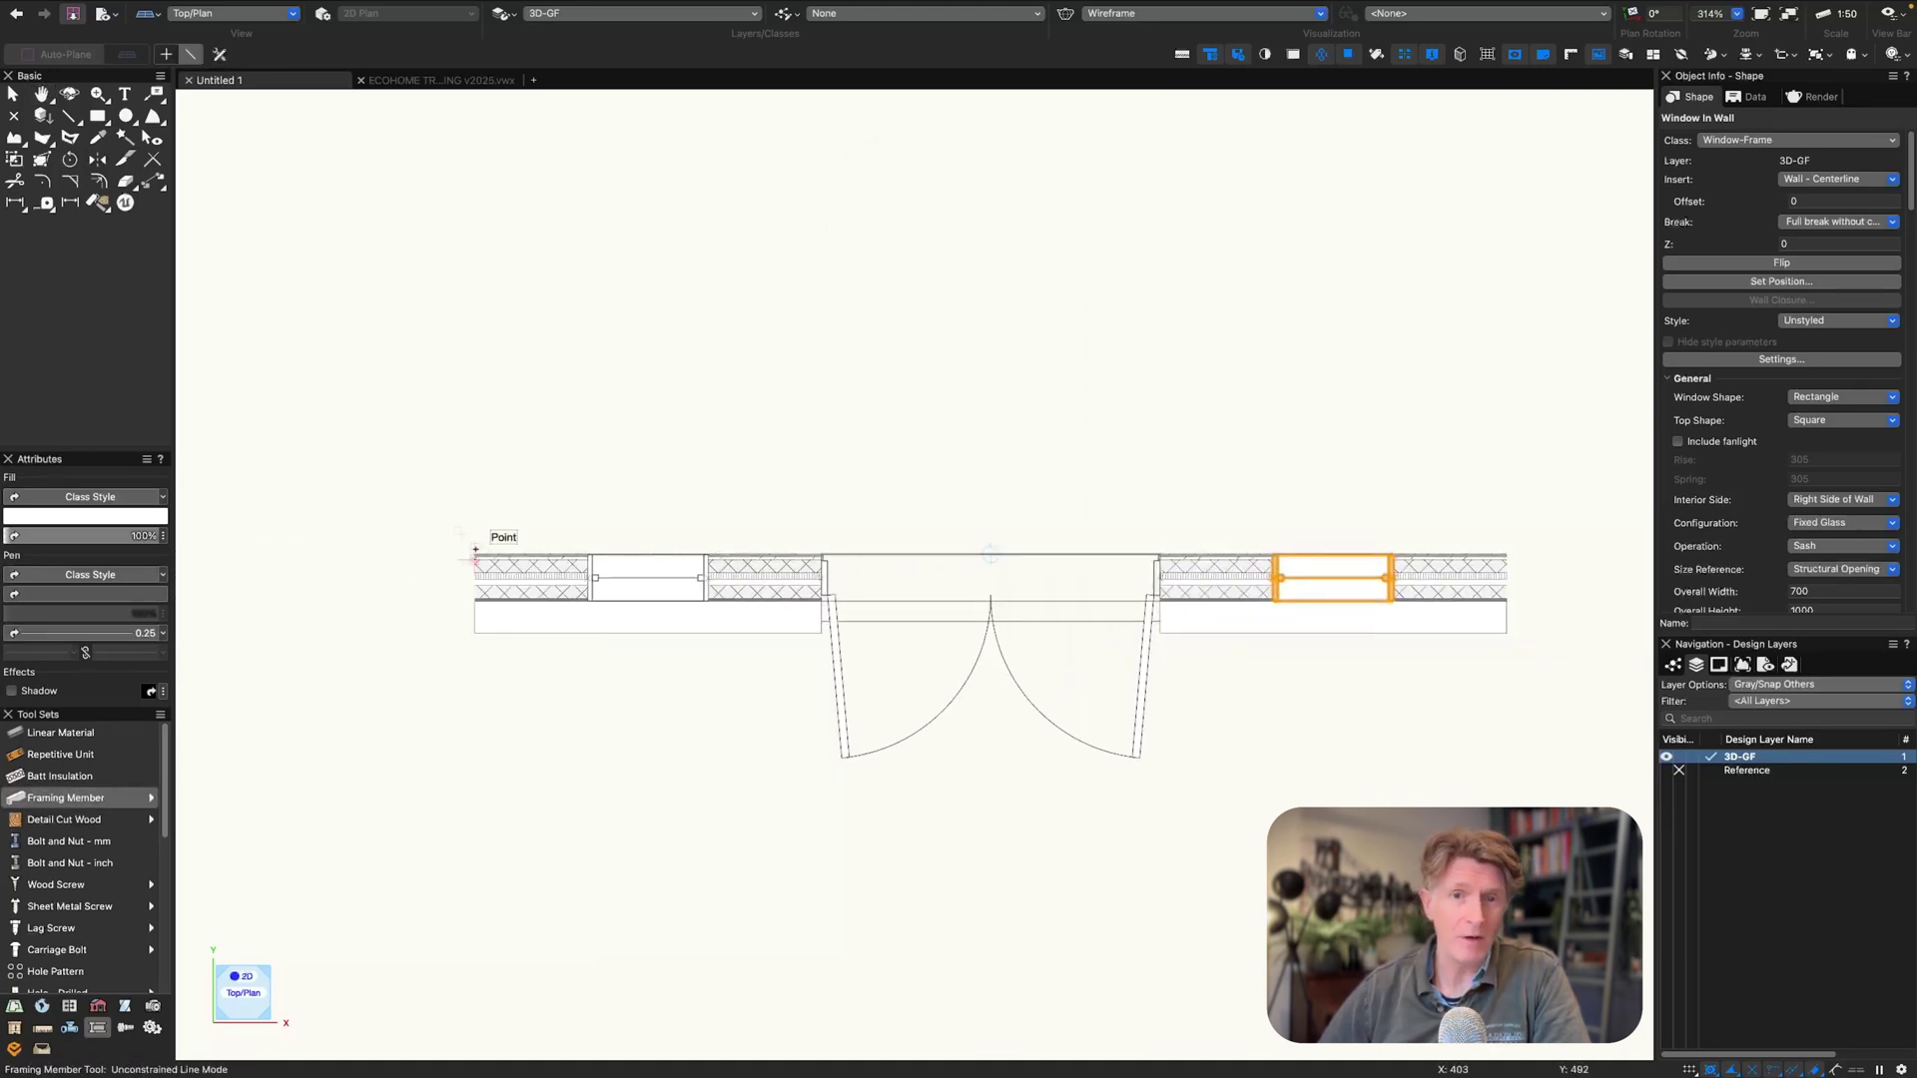
left_click(476, 583)
left_click(1508, 584)
key("x")
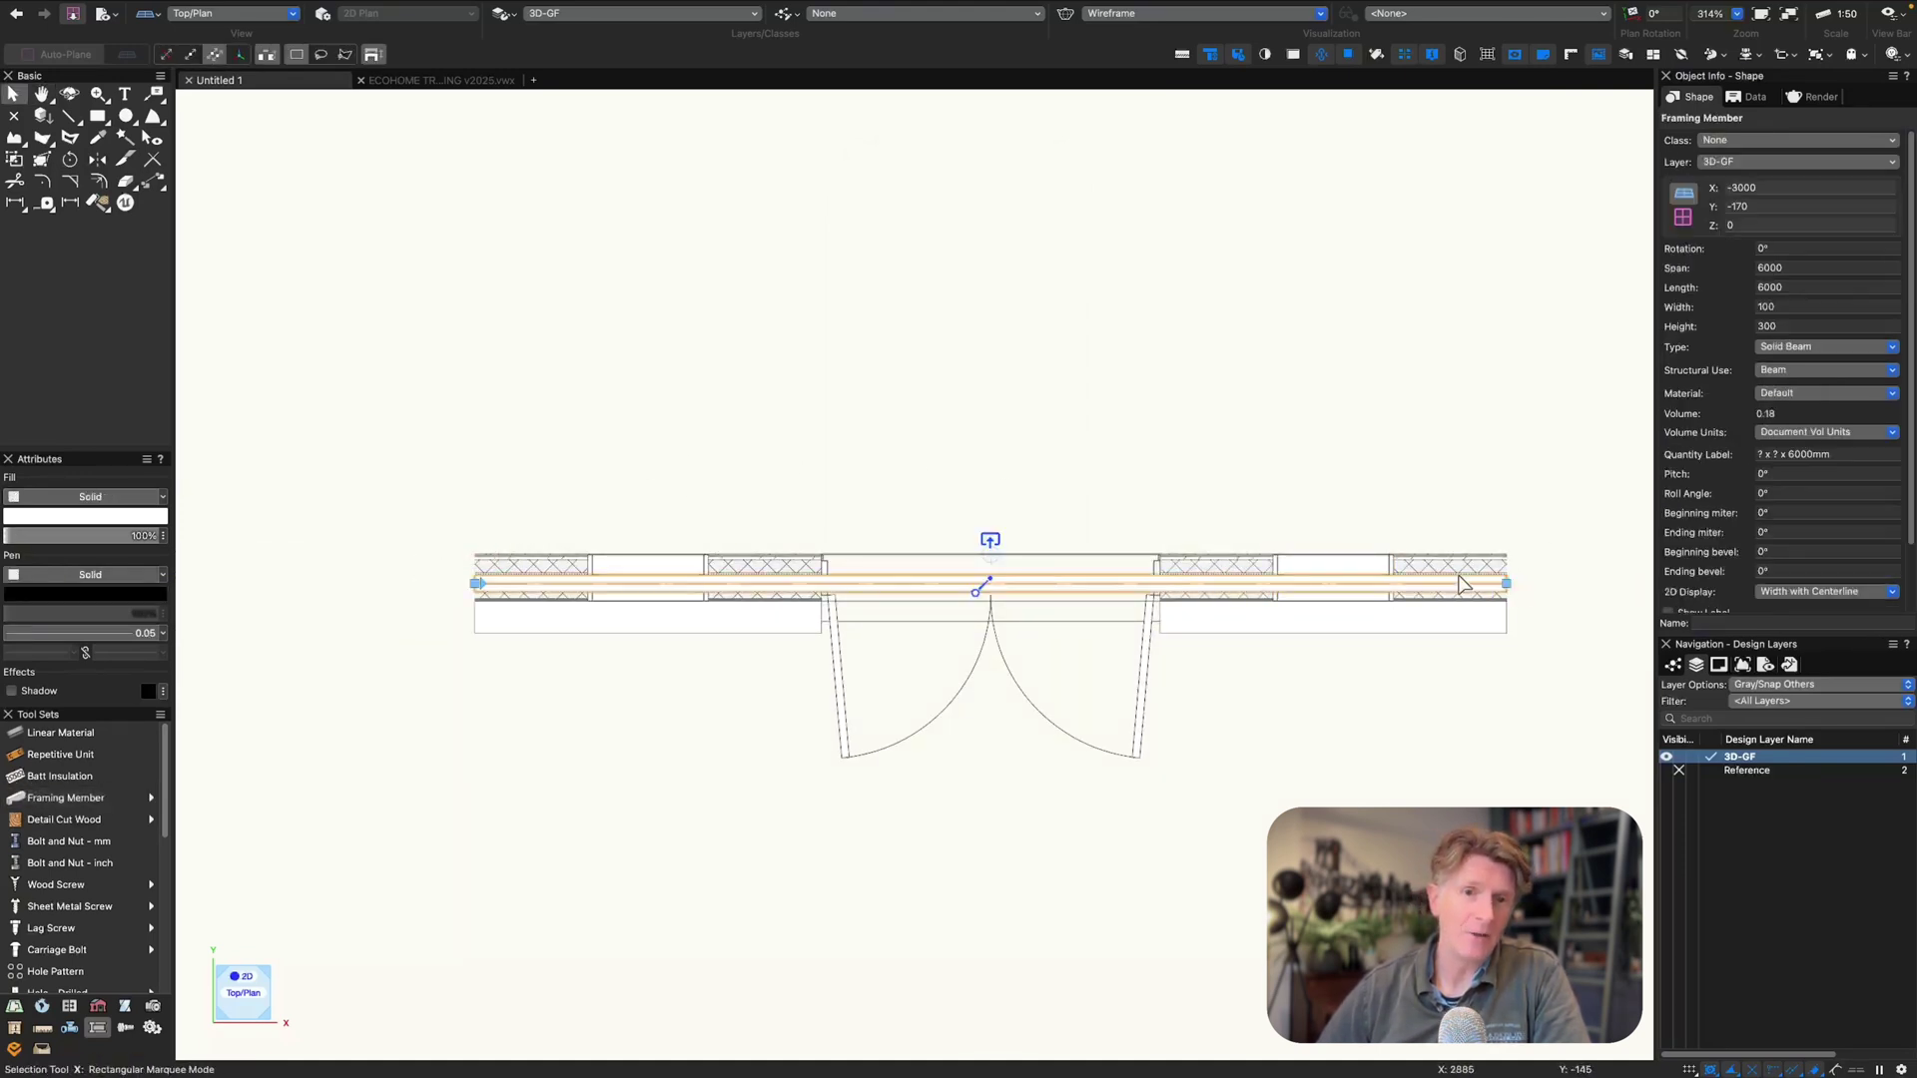
- Raise the framing member above the wall in Right view and set its width to 300 and height to 50
key("6")
mouse_move(852, 778)
left_mouse_down()
mouse_move(894, 269)
mouse_move(879, 236)
left_mouse_up()
scroll(879, 237, "up", 4)
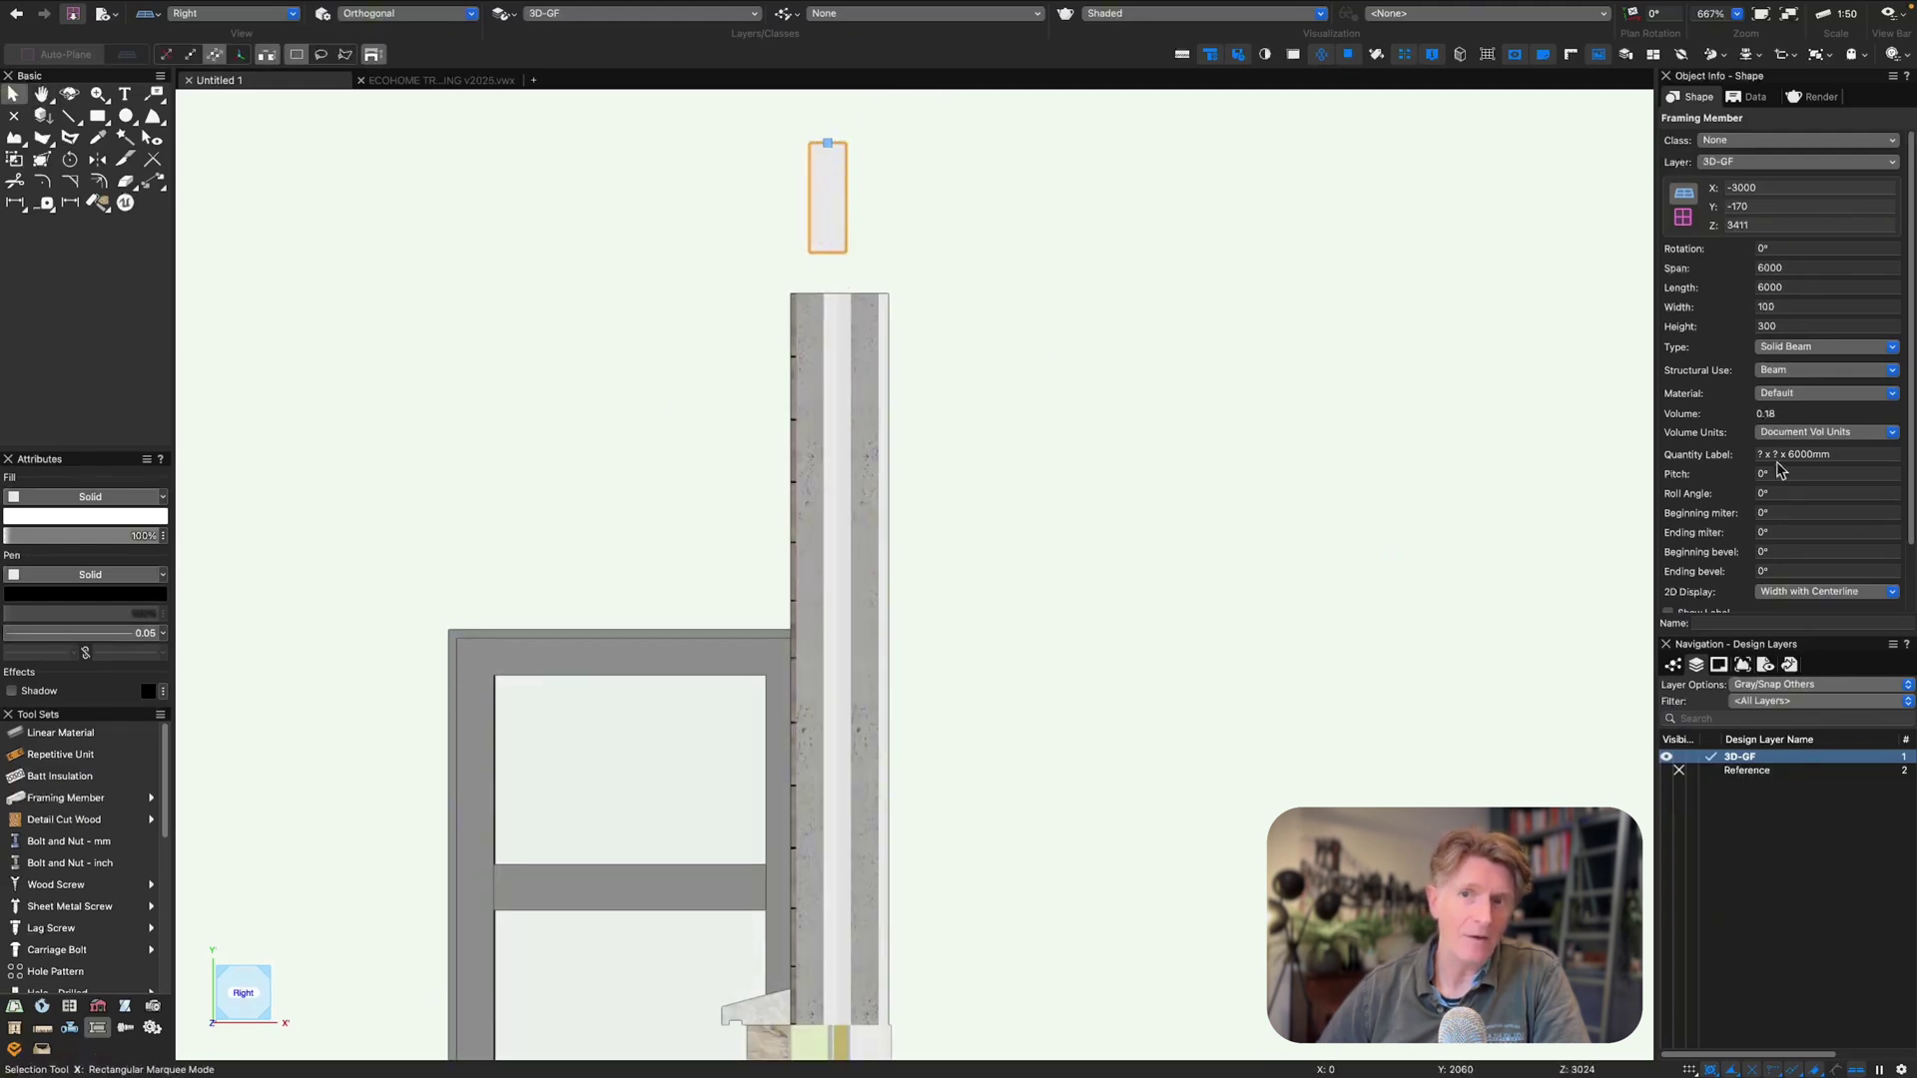
left_click(1782, 307)
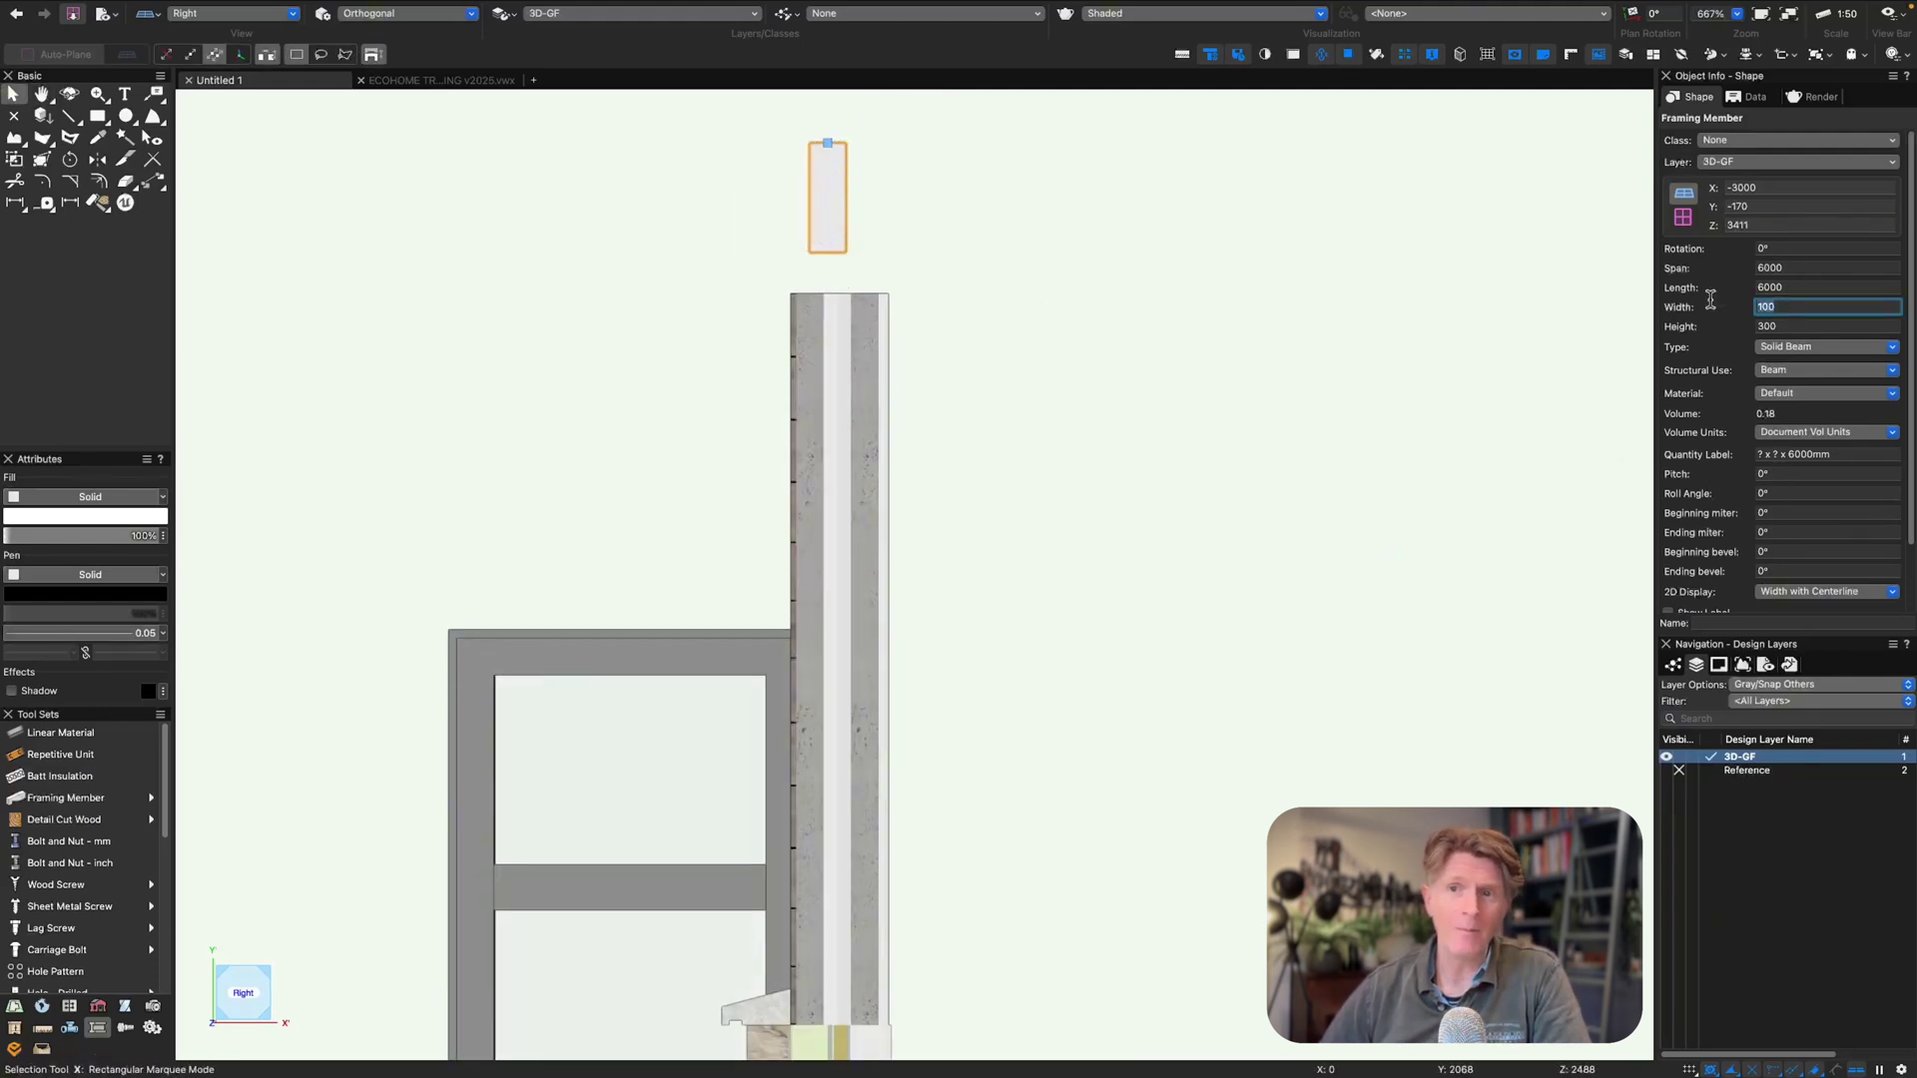
type("300")
key("Tab")
type("50")
key("Return")
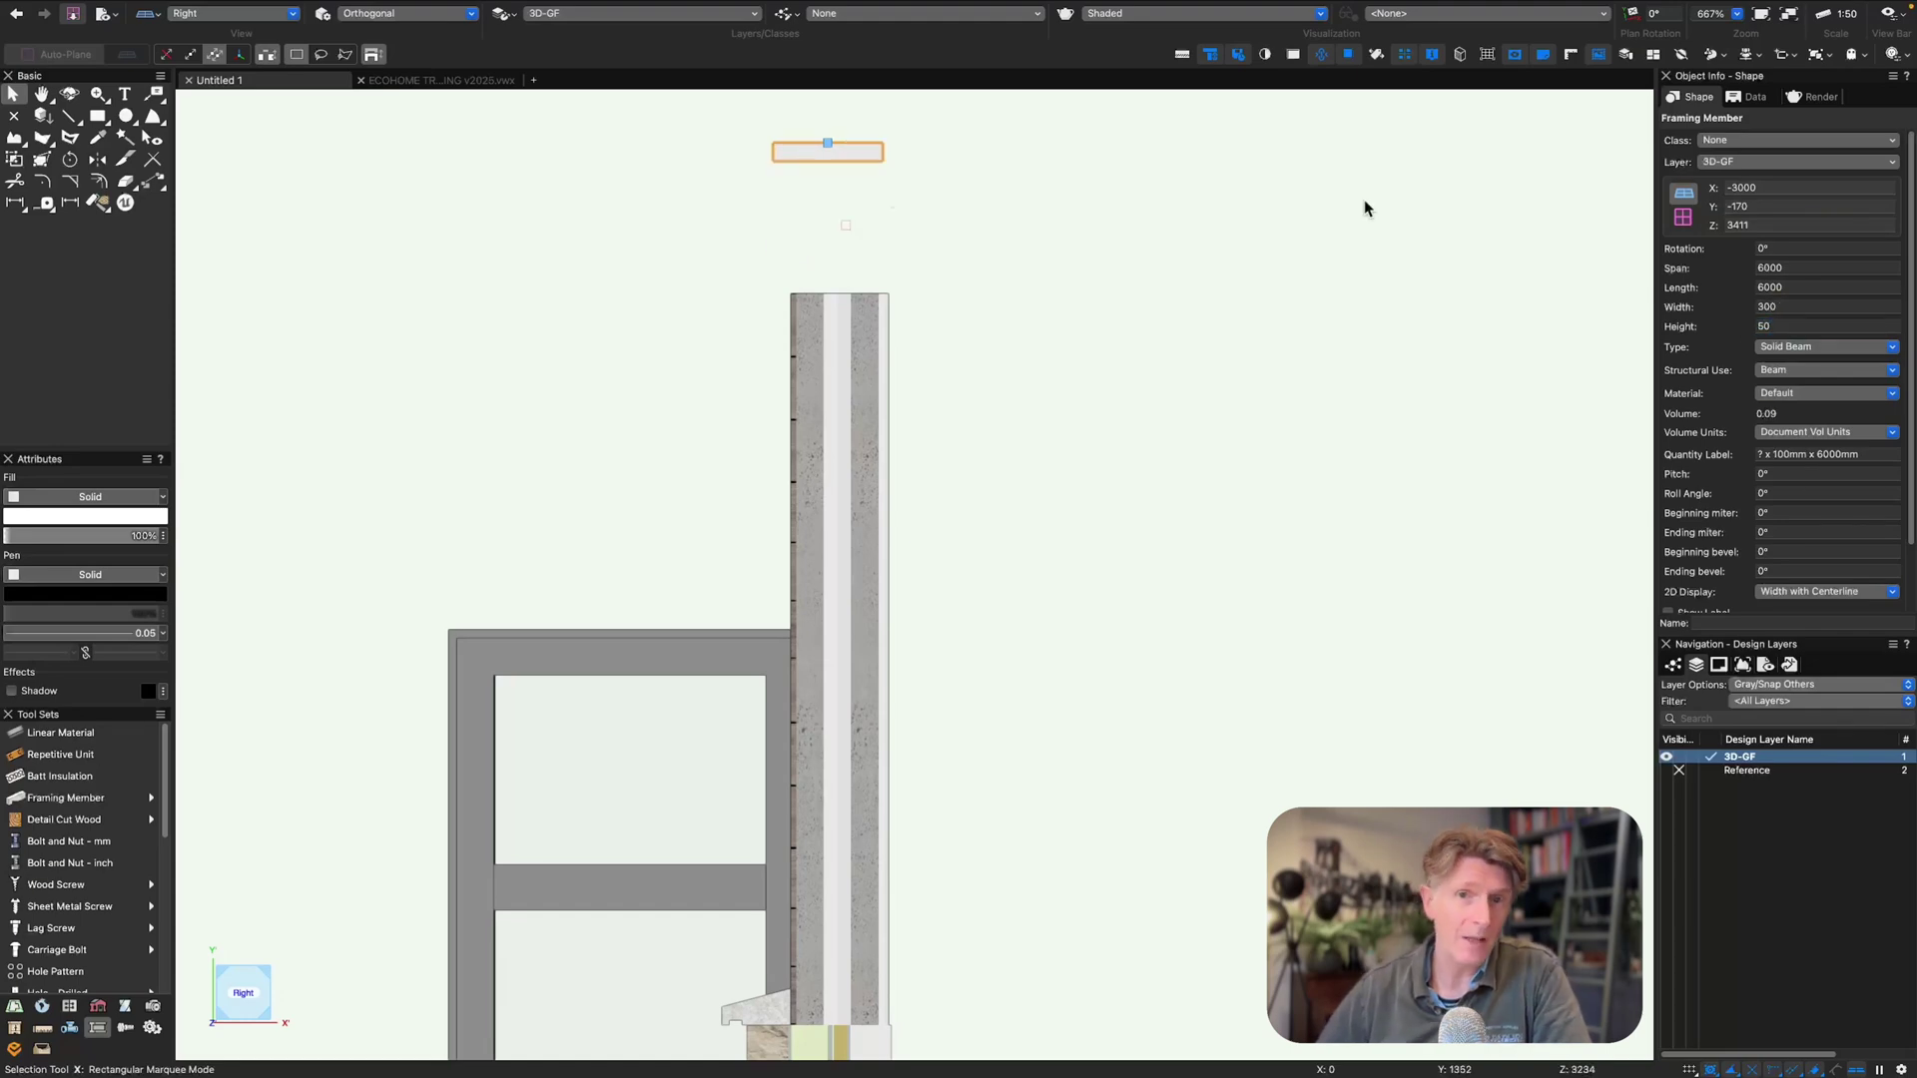
- Seat the framing member on top of the wall, aligning its lower inner corner with the wall's top inner corner
left_click_drag(883, 161, 889, 293)
middle_click_drag(697, 379, 750, 397, "ctrl")
scroll(750, 398, "down", 4)
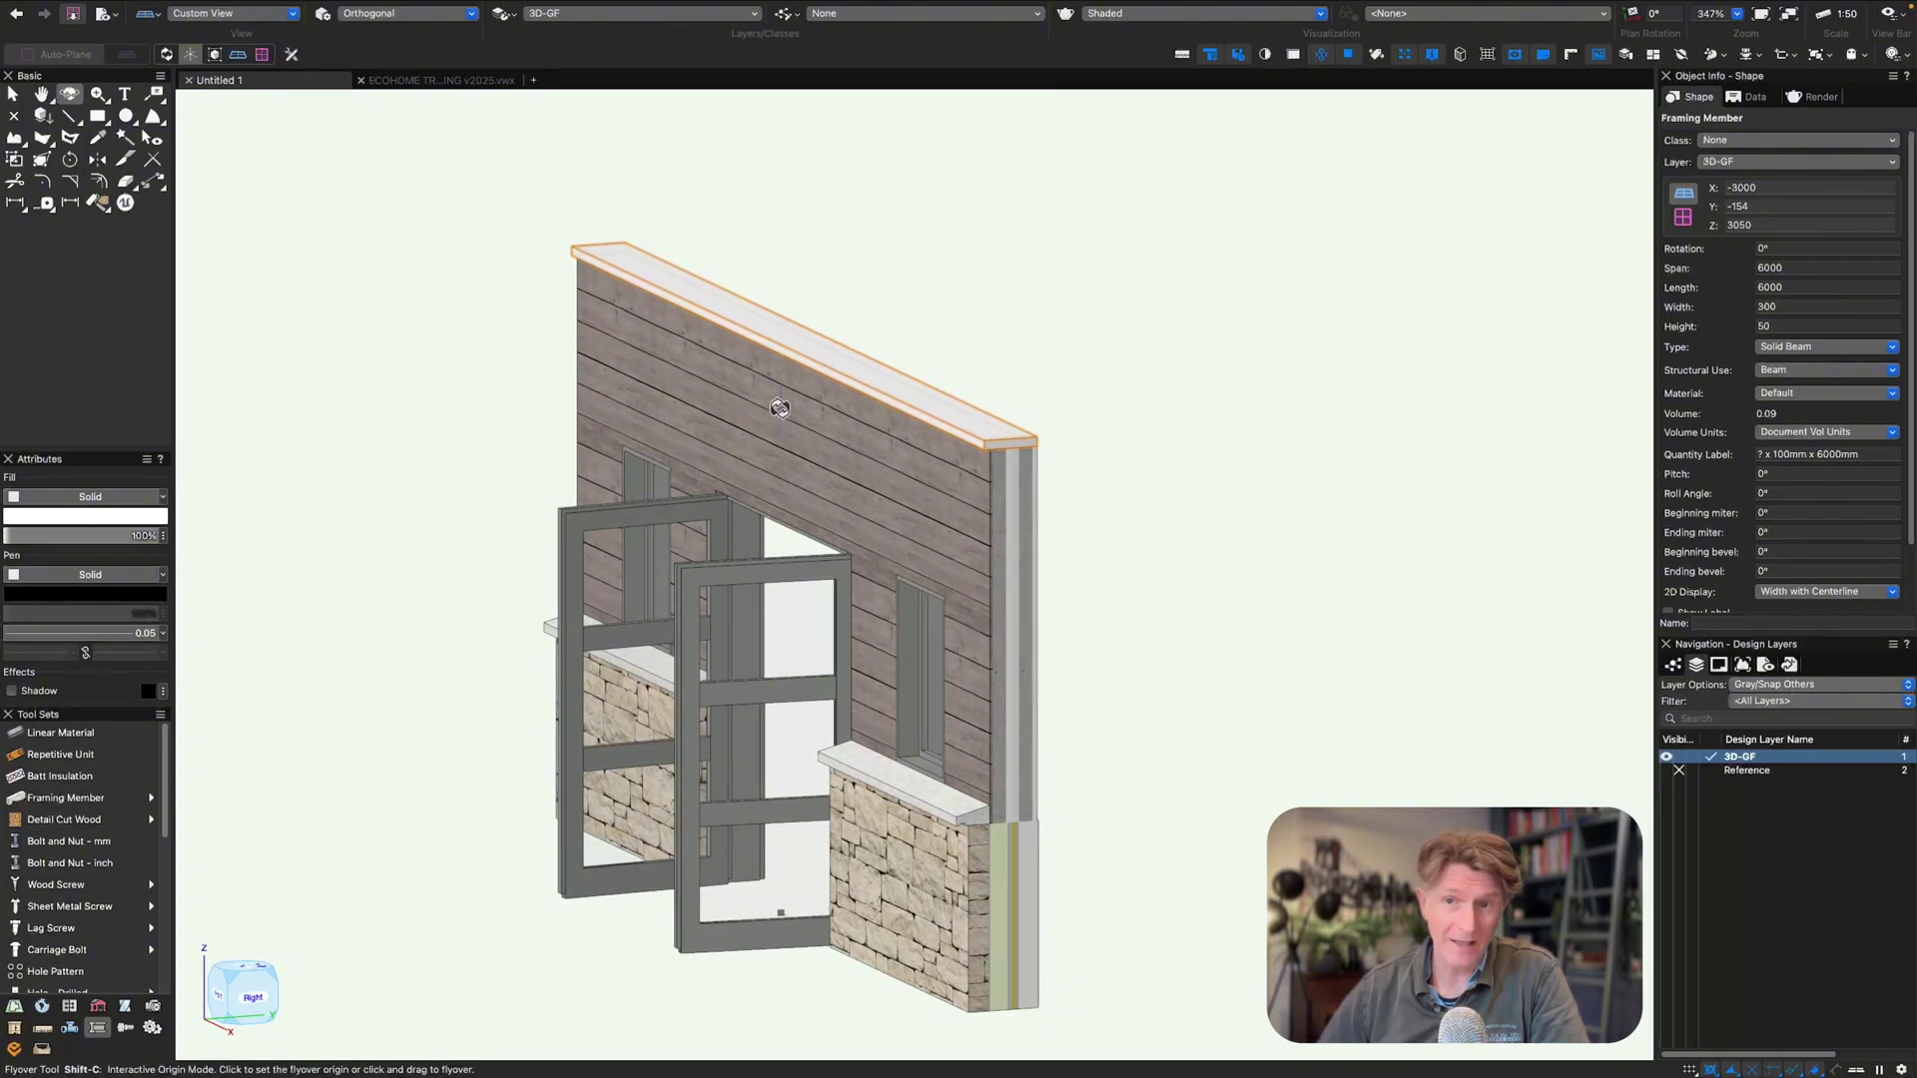
- Apply the Wood Planks 01 texture from the current document to the wall's capping member
key("super+r")
left_click(681, 243)
scroll(878, 599, "down", 5)
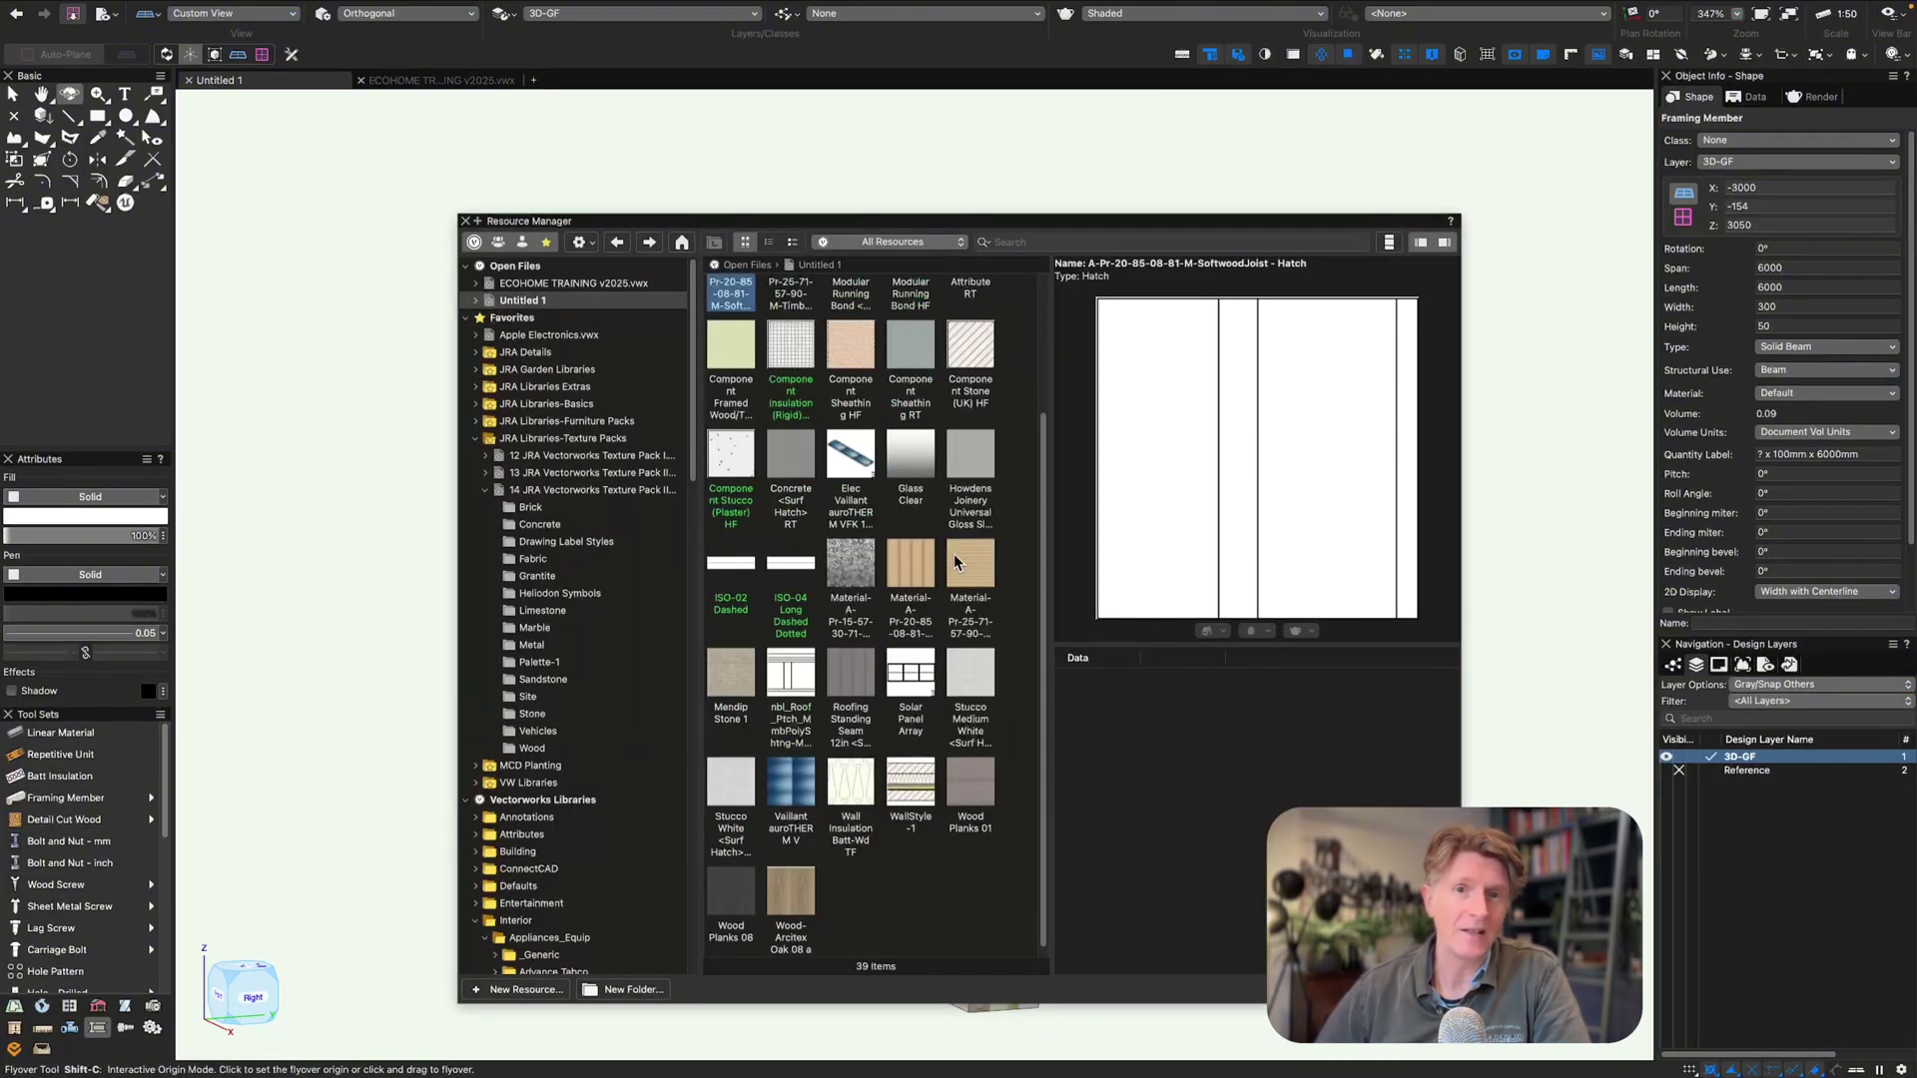
double_click(971, 781)
key("super+r")
key("x")
key("x")
left_click(1020, 441)
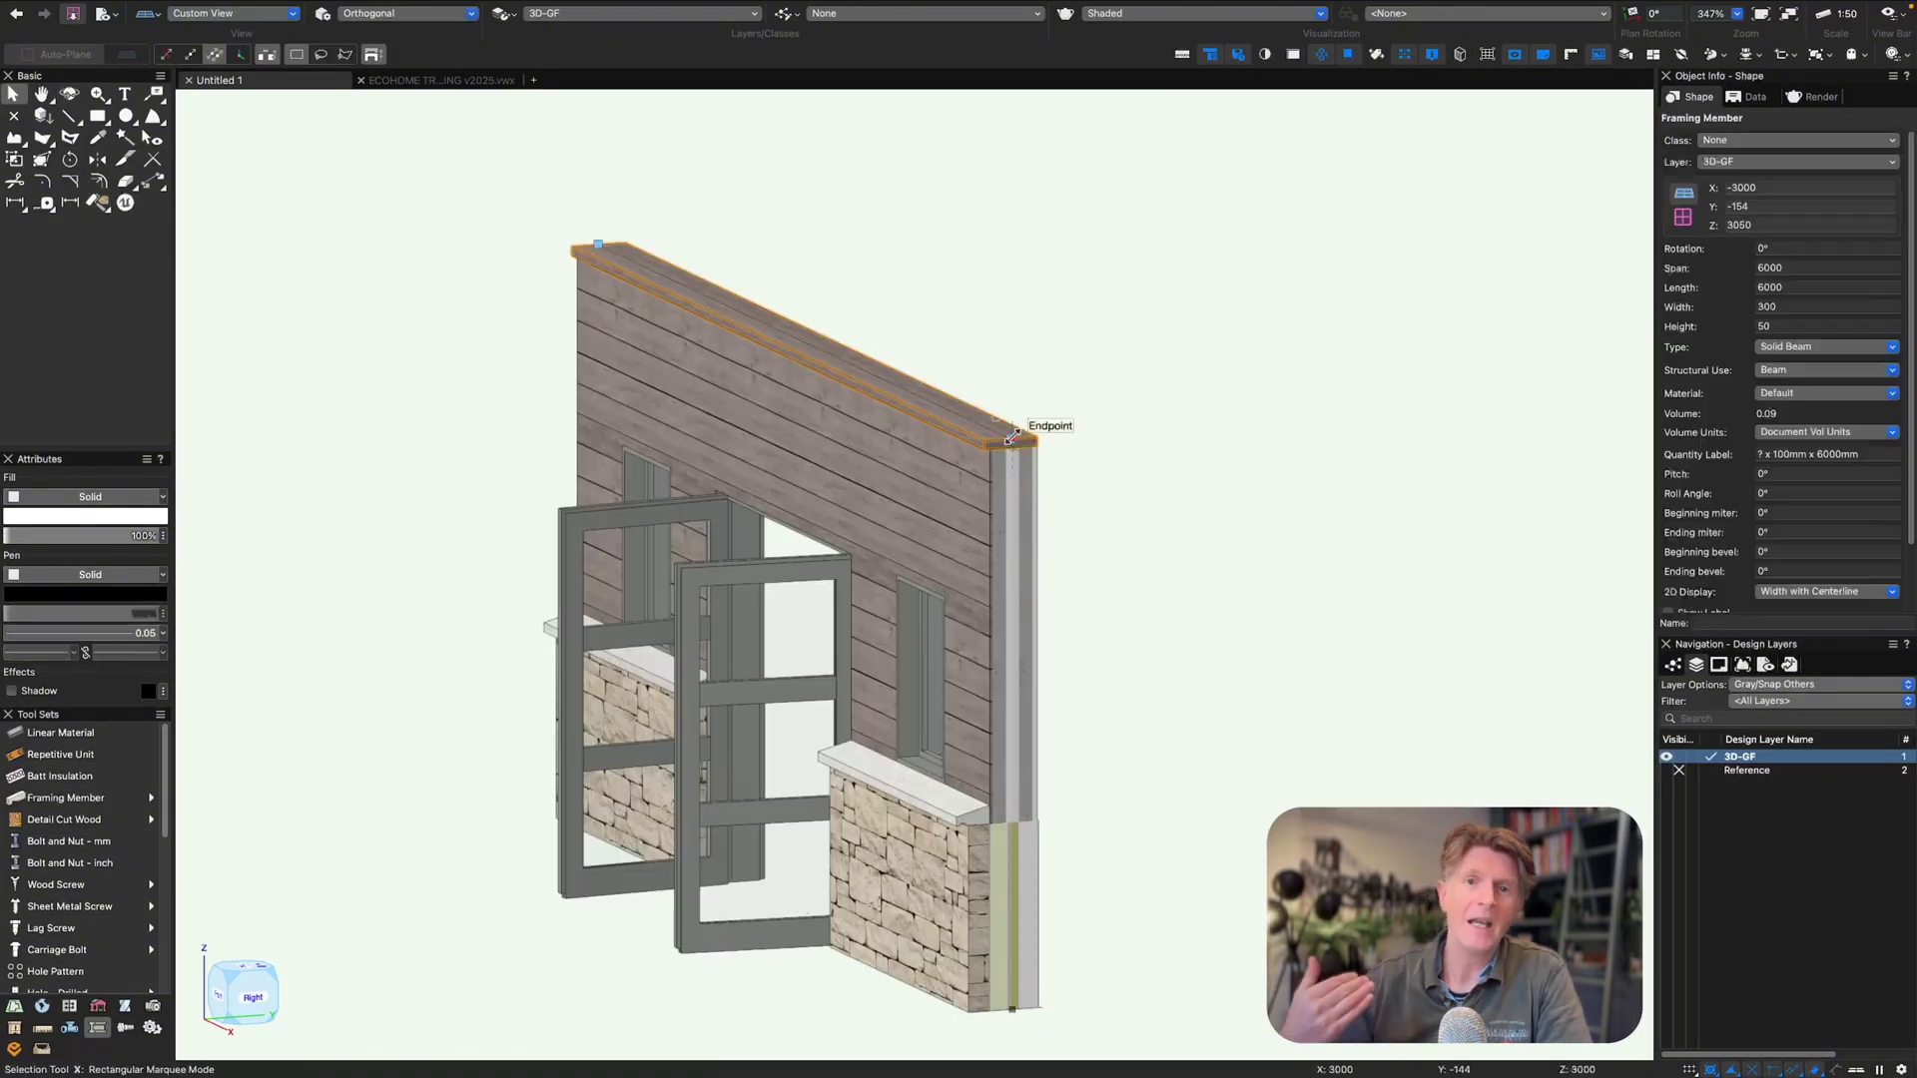
- Copy the window frame's attributes onto the capping member with the Eyedropper
key("shift+e")
left_click(921, 616)
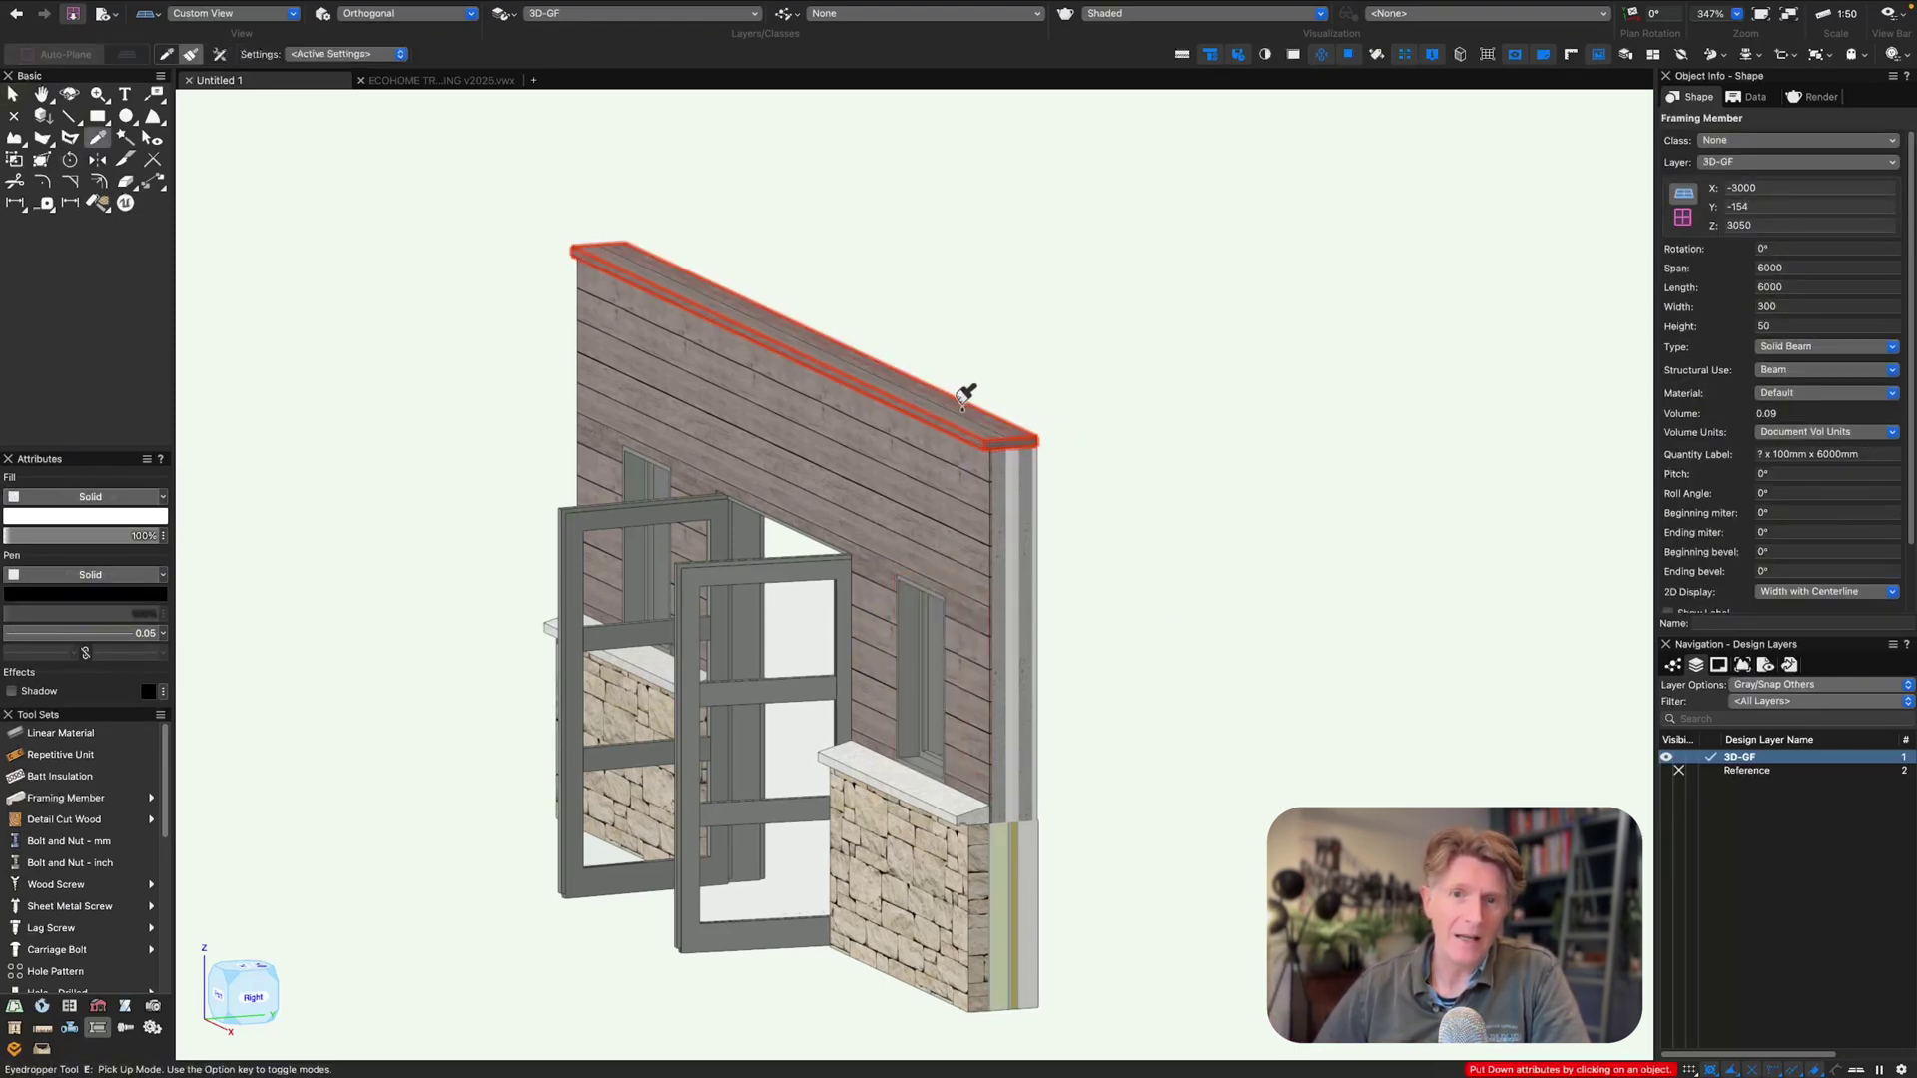
left_click(964, 407, "super")
- Assign the capping member to the Window-Frame class and set its texture to By Class
key("x")
left_click(1765, 141)
left_click(1634, 200)
left_click(1816, 100)
left_click(1787, 204)
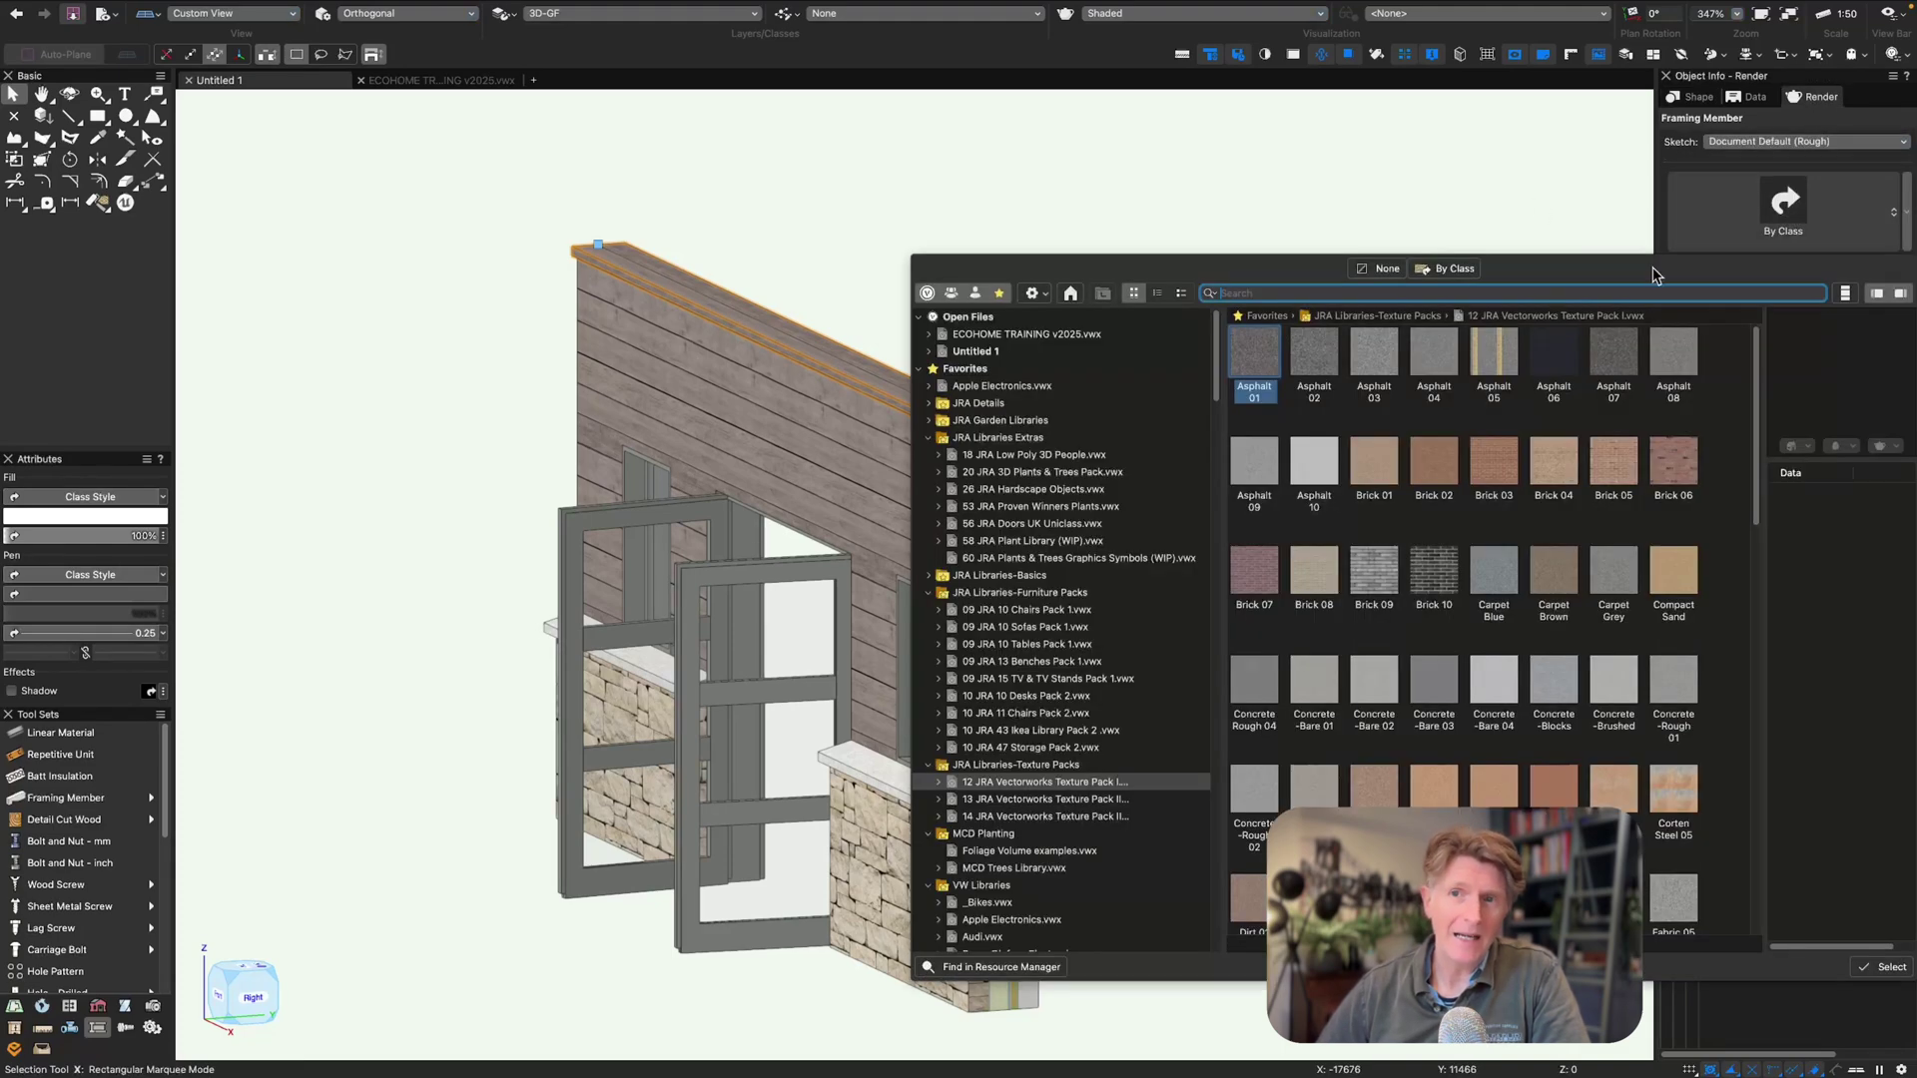
left_click(1461, 272)
left_click(1108, 381)
left_click(1017, 424)
left_click(1039, 347)
- Narrow the capping to 100 mm in Right view and place it as two adjoining boards running inward from the cladding
key("6")
scroll(975, 406, "up", 5)
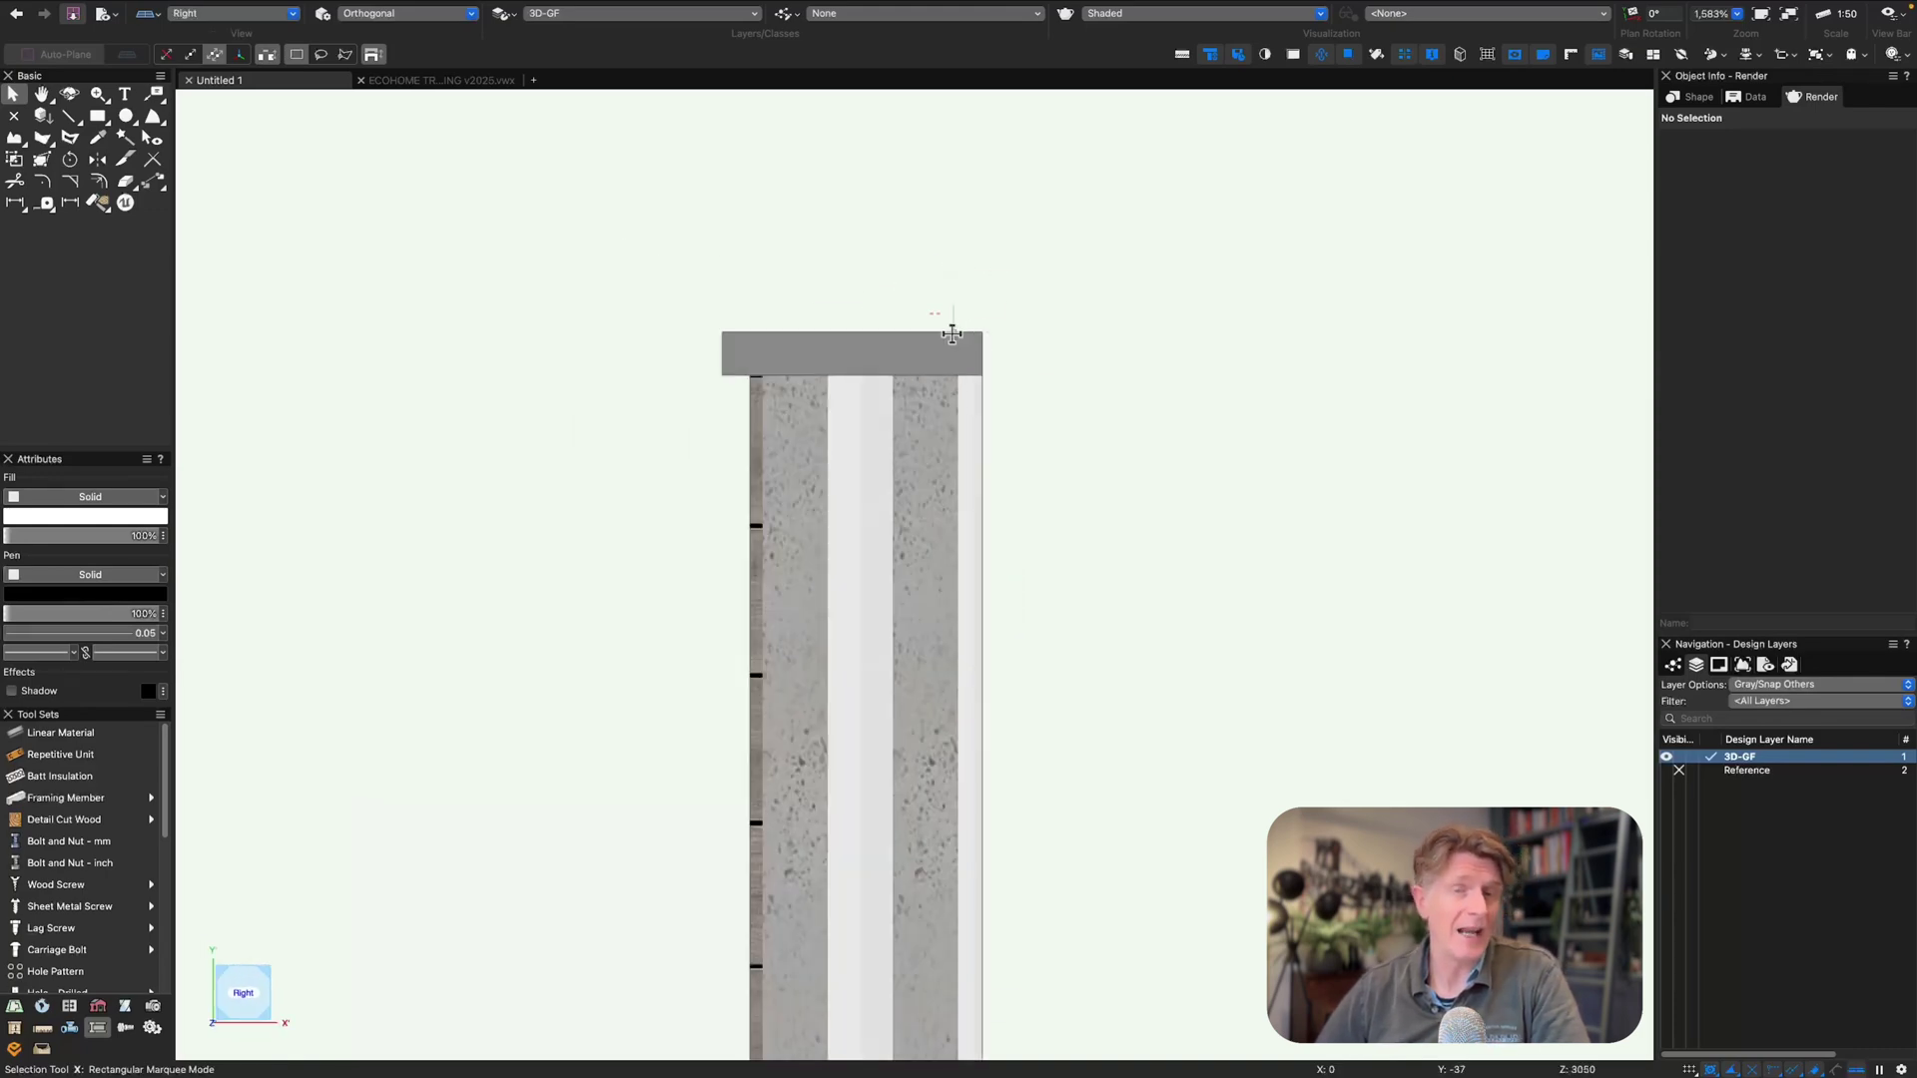
left_click(947, 350)
left_click(1697, 97)
left_click_drag(1014, 372, 859, 375)
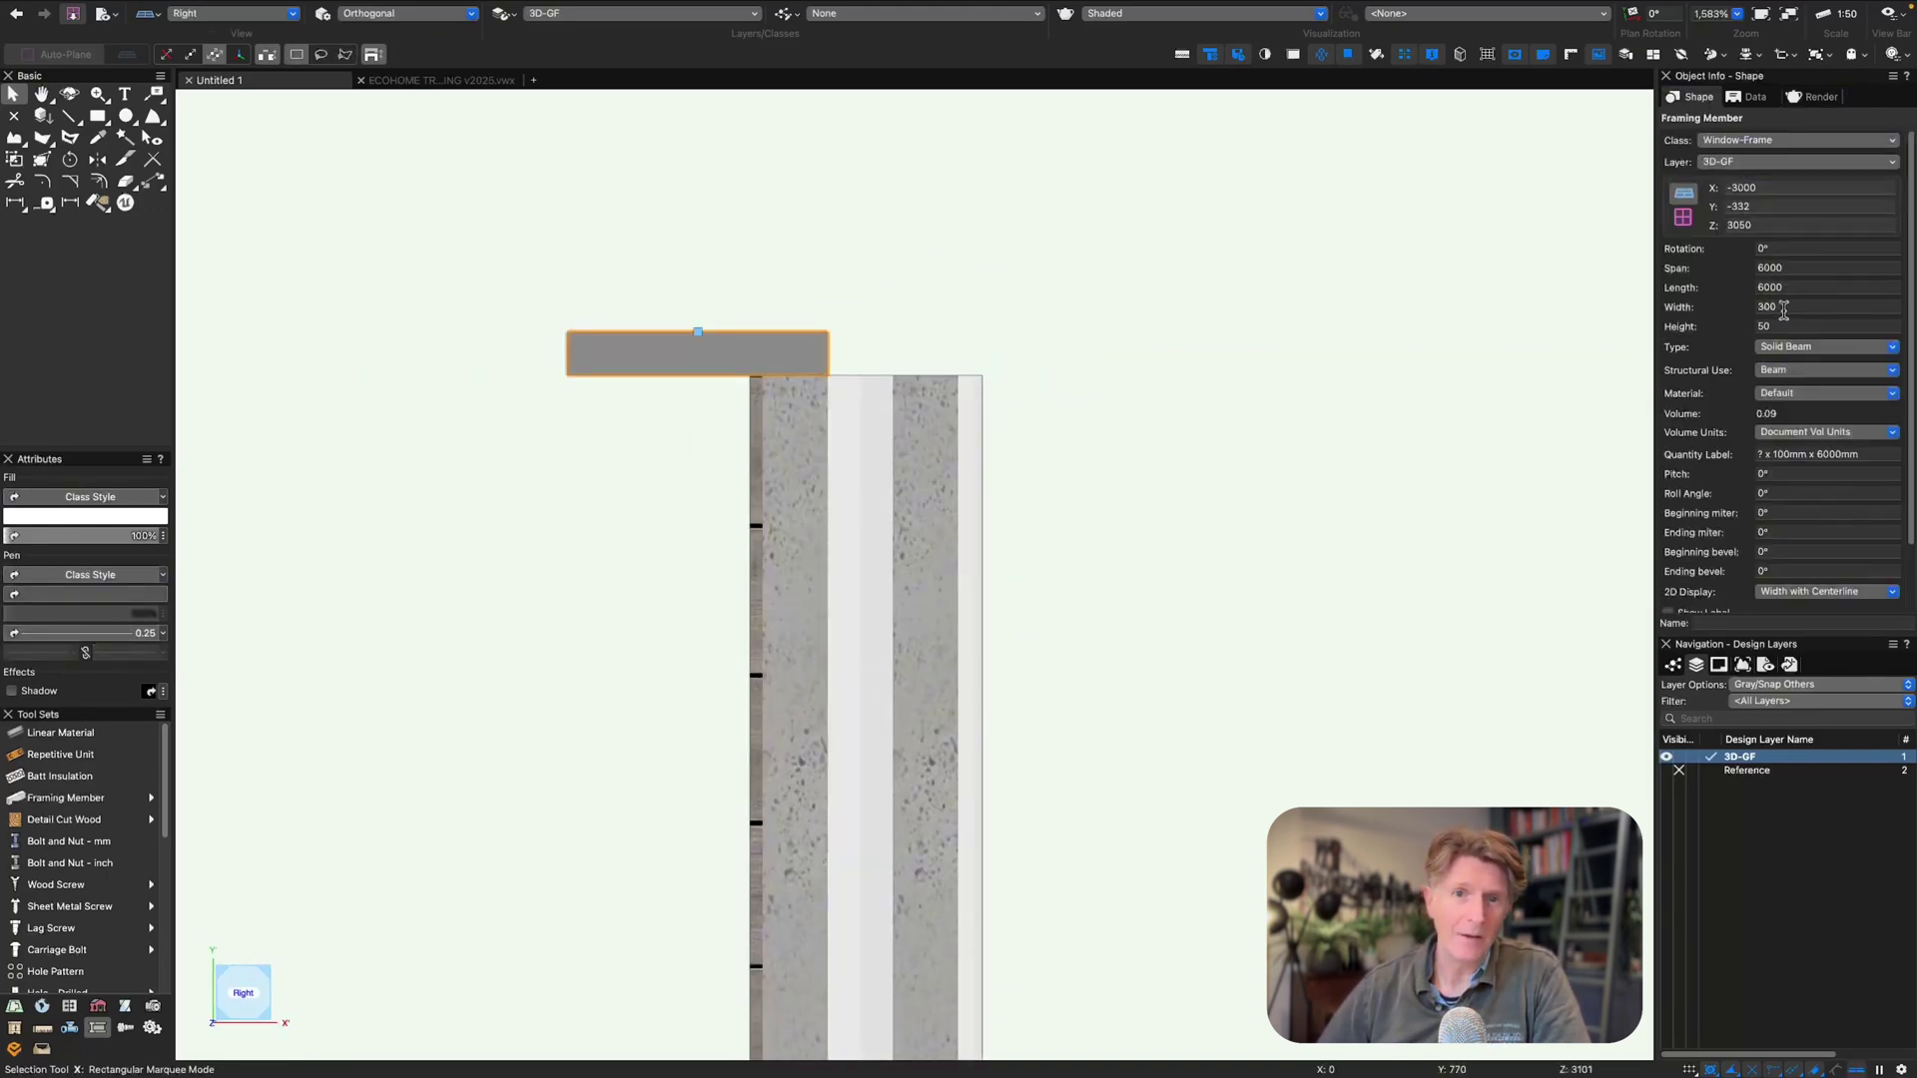
left_click(898, 345)
left_click_drag(741, 375, 823, 349)
left_click(865, 341)
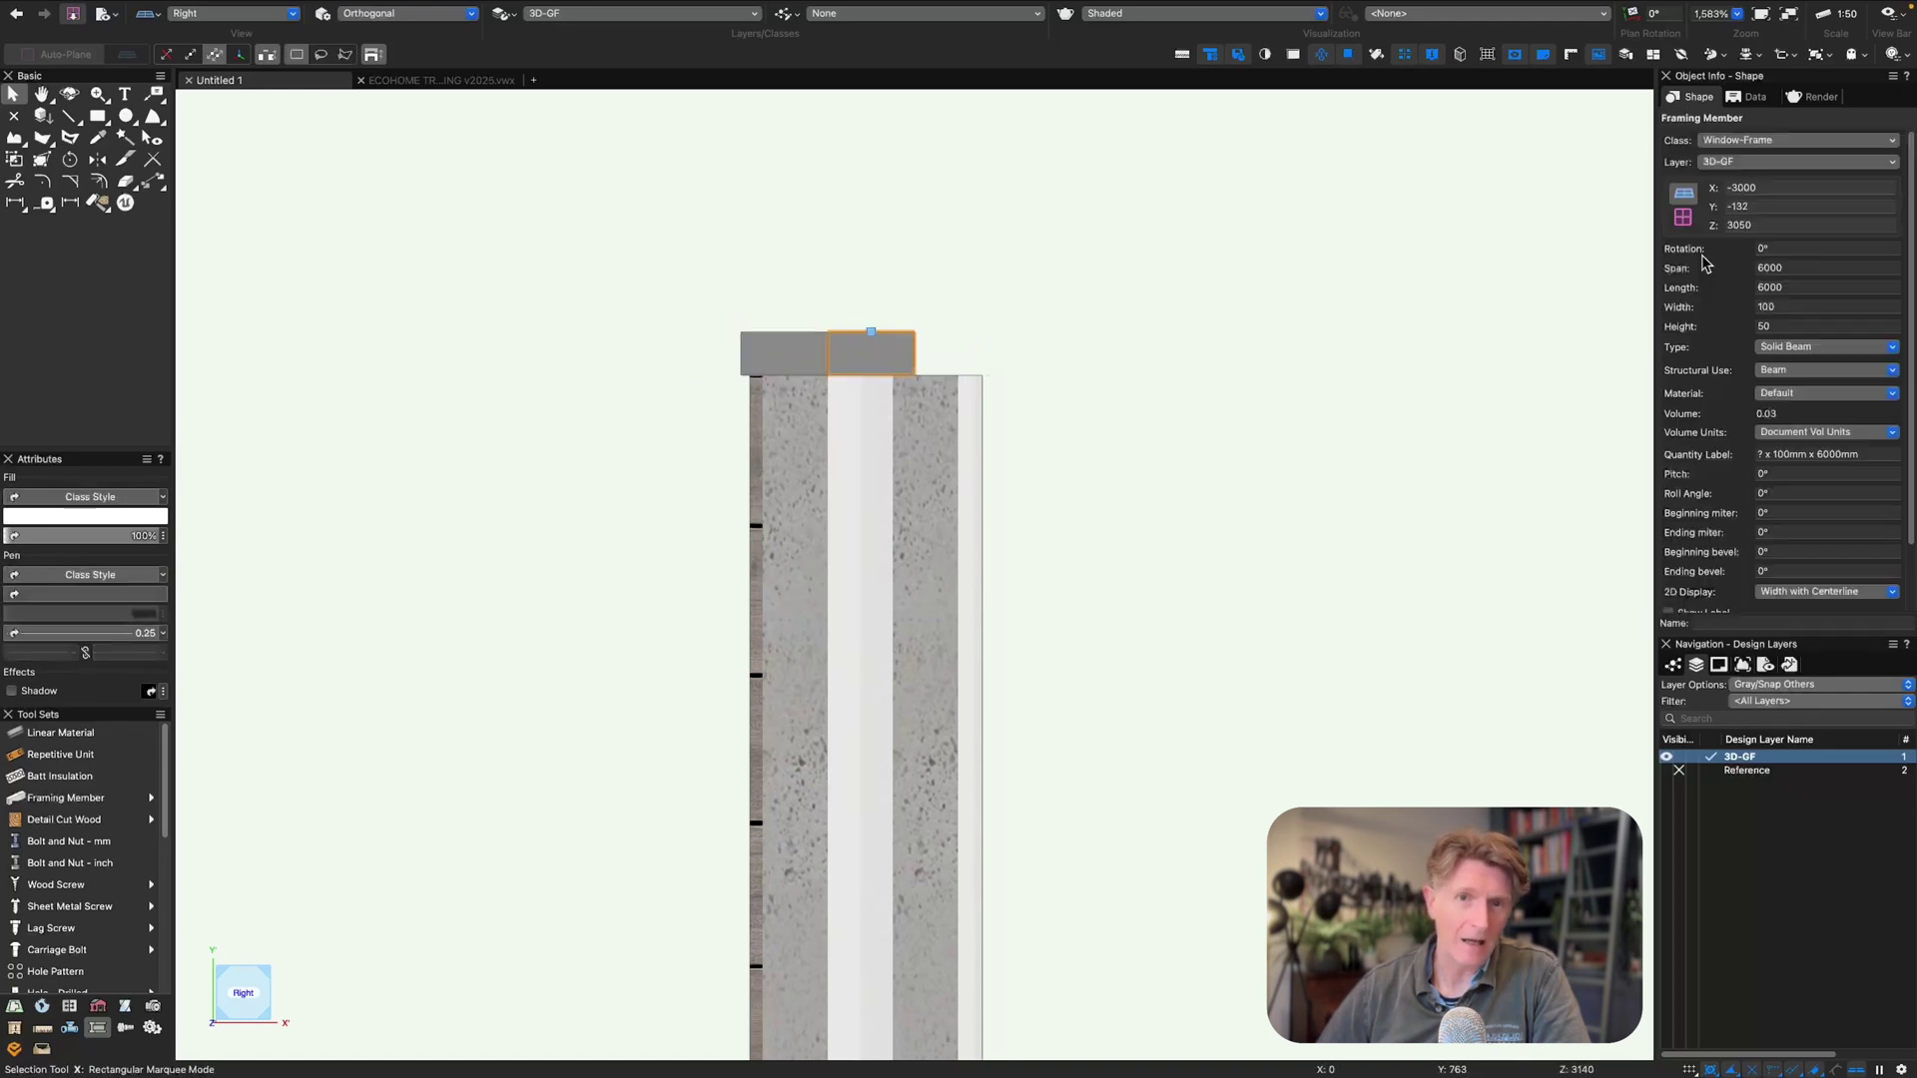
- Set the inner capping board's width to 200 and align its lower corner with the wall's top inner corner
type("200")
key("Return")
left_click(1096, 345)
mouse_move(958, 356)
left_mouse_down()
mouse_move(959, 291)
mouse_move(983, 375)
left_mouse_up()
left_click(1018, 300)
- Apply the Wood-Arcitex Oak 08 a texture to the selected inner capping board
key("shift+c")
left_click_drag(786, 412, 802, 436)
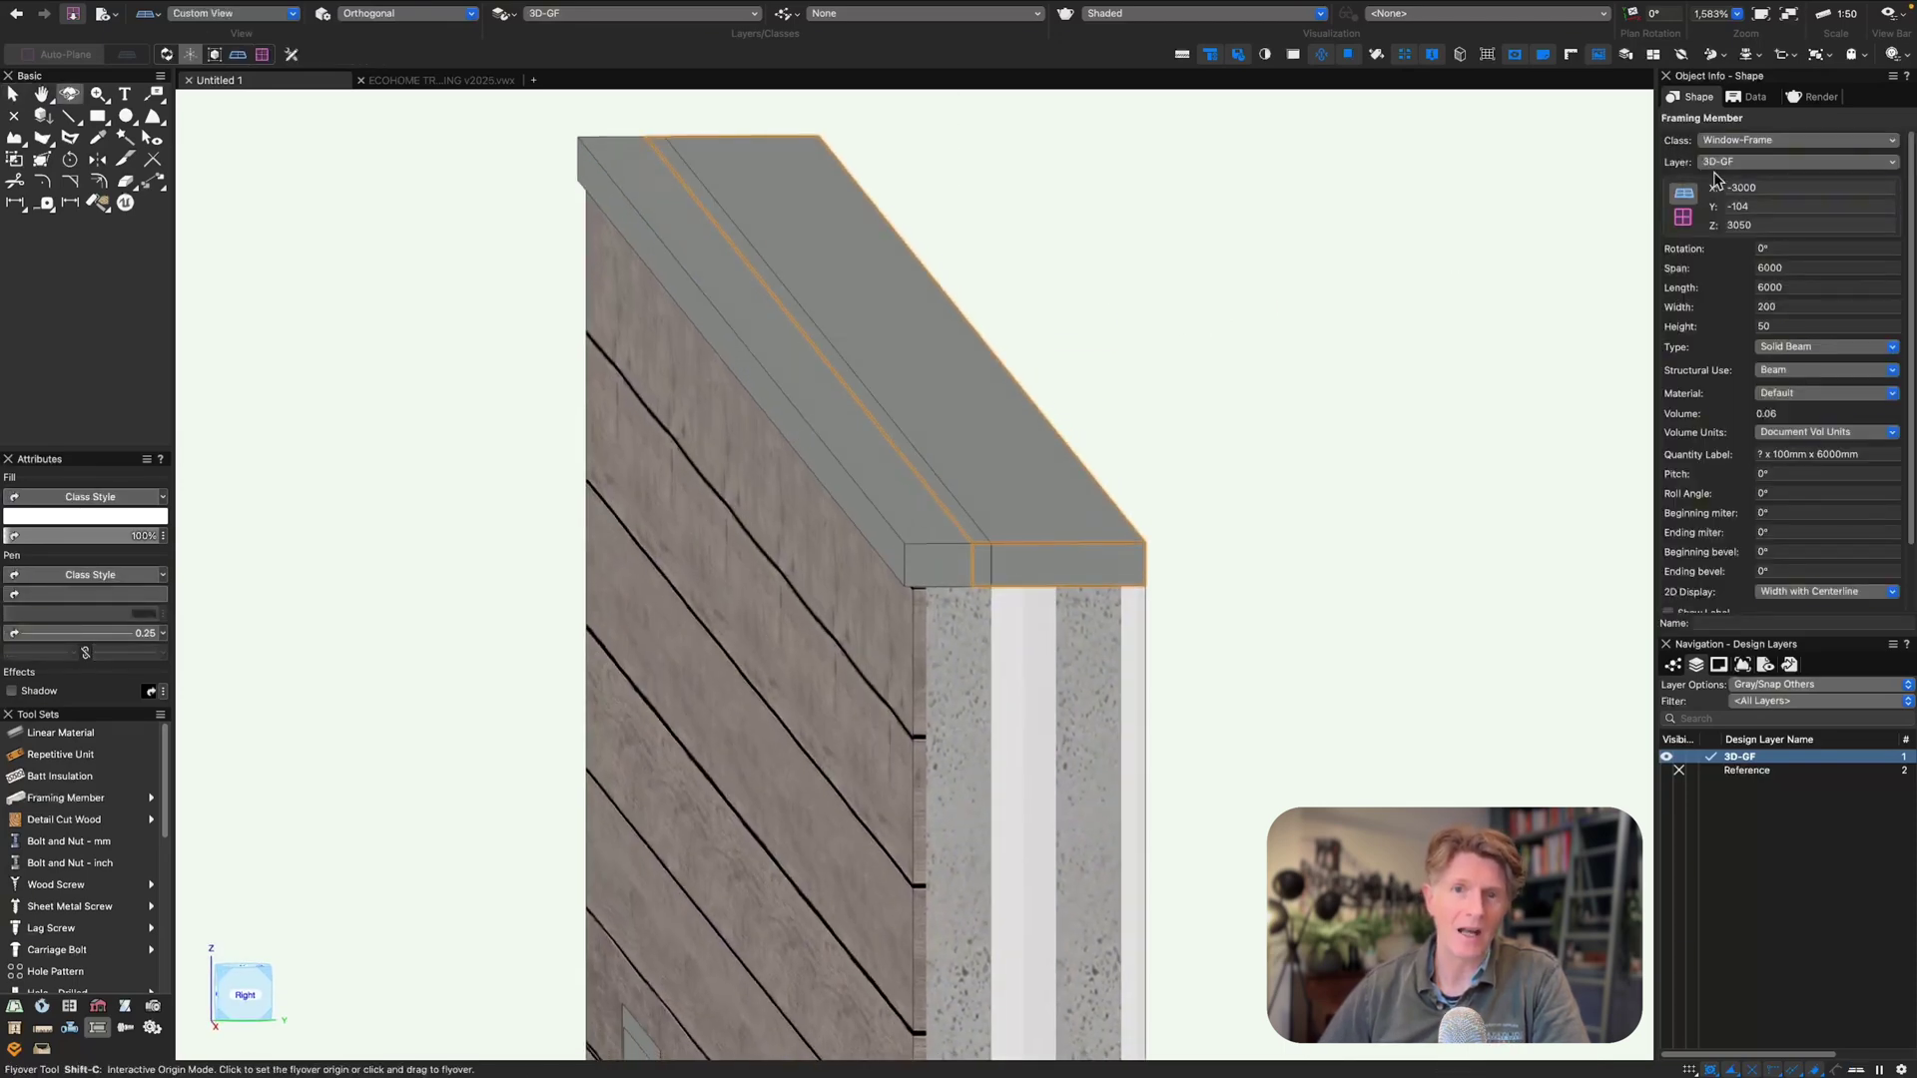
key("super+r")
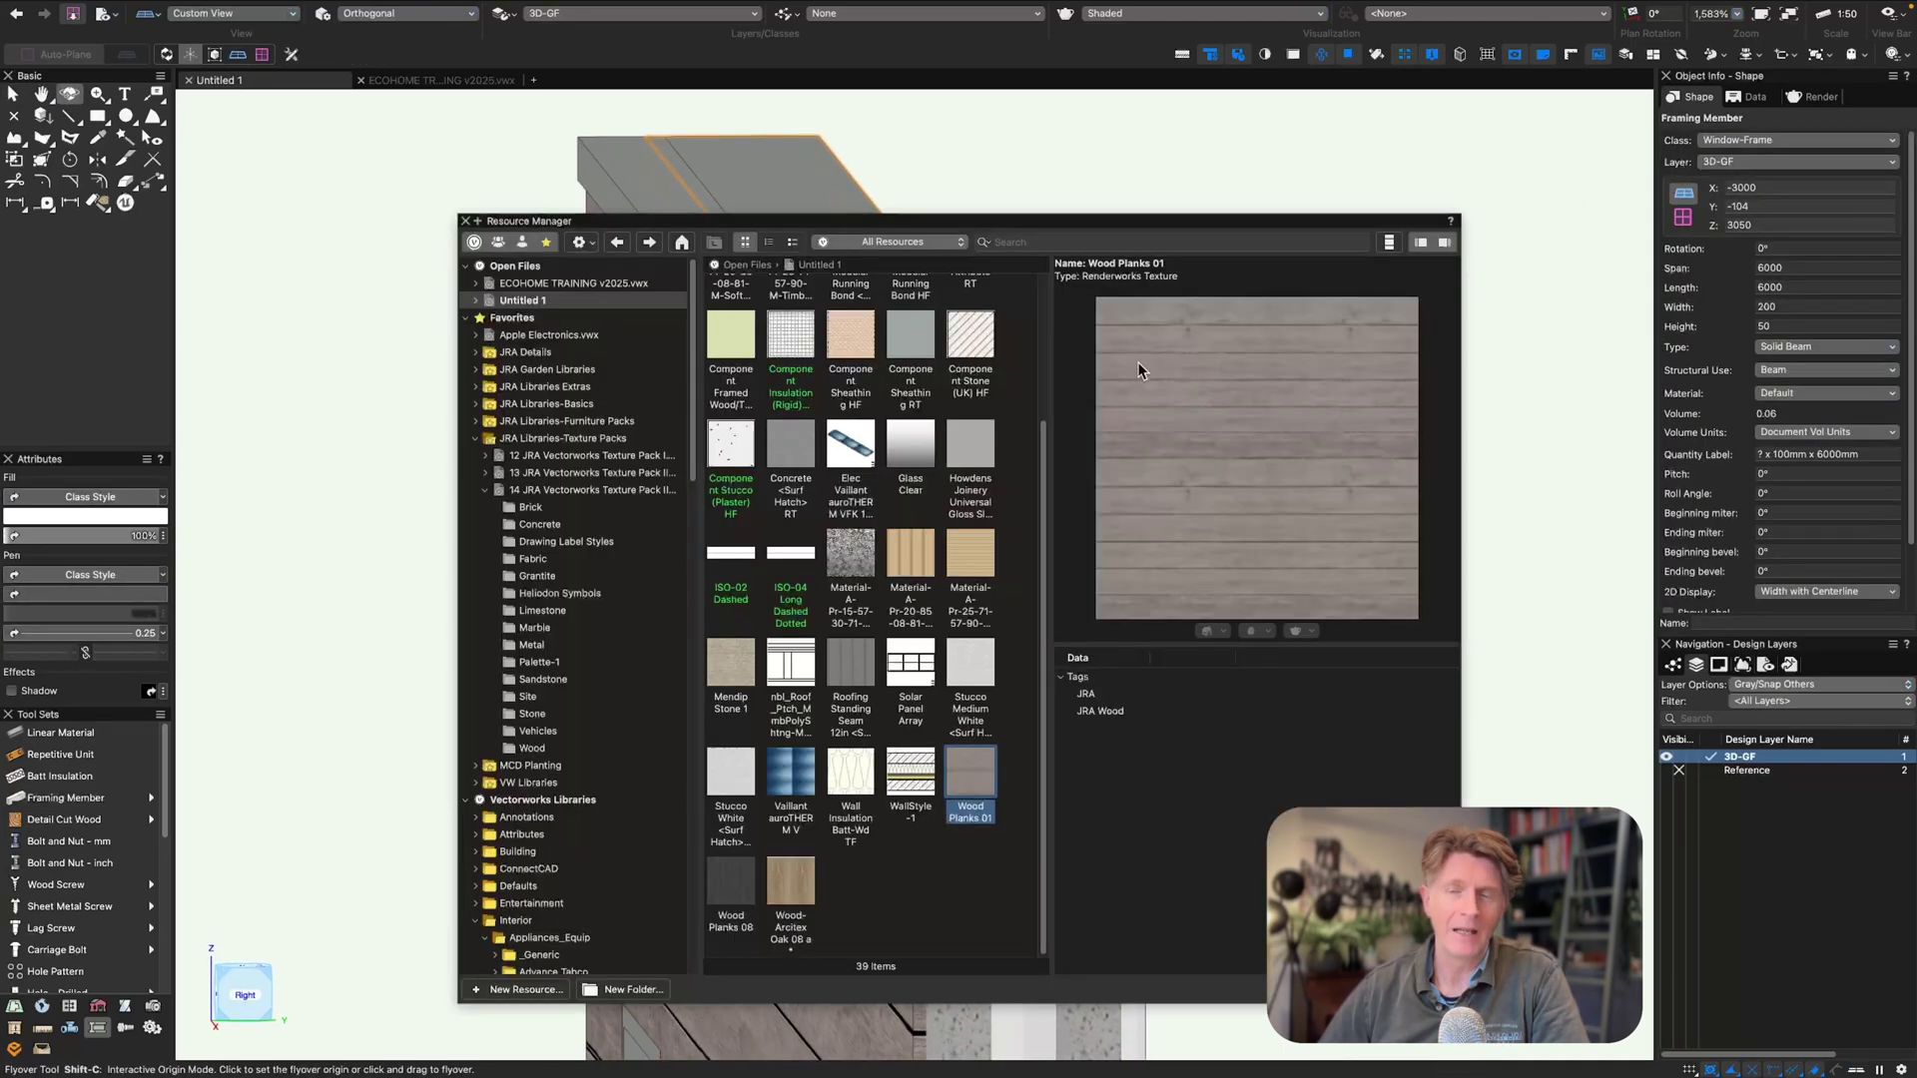
double_click(789, 886)
key("super+r")
key("x")
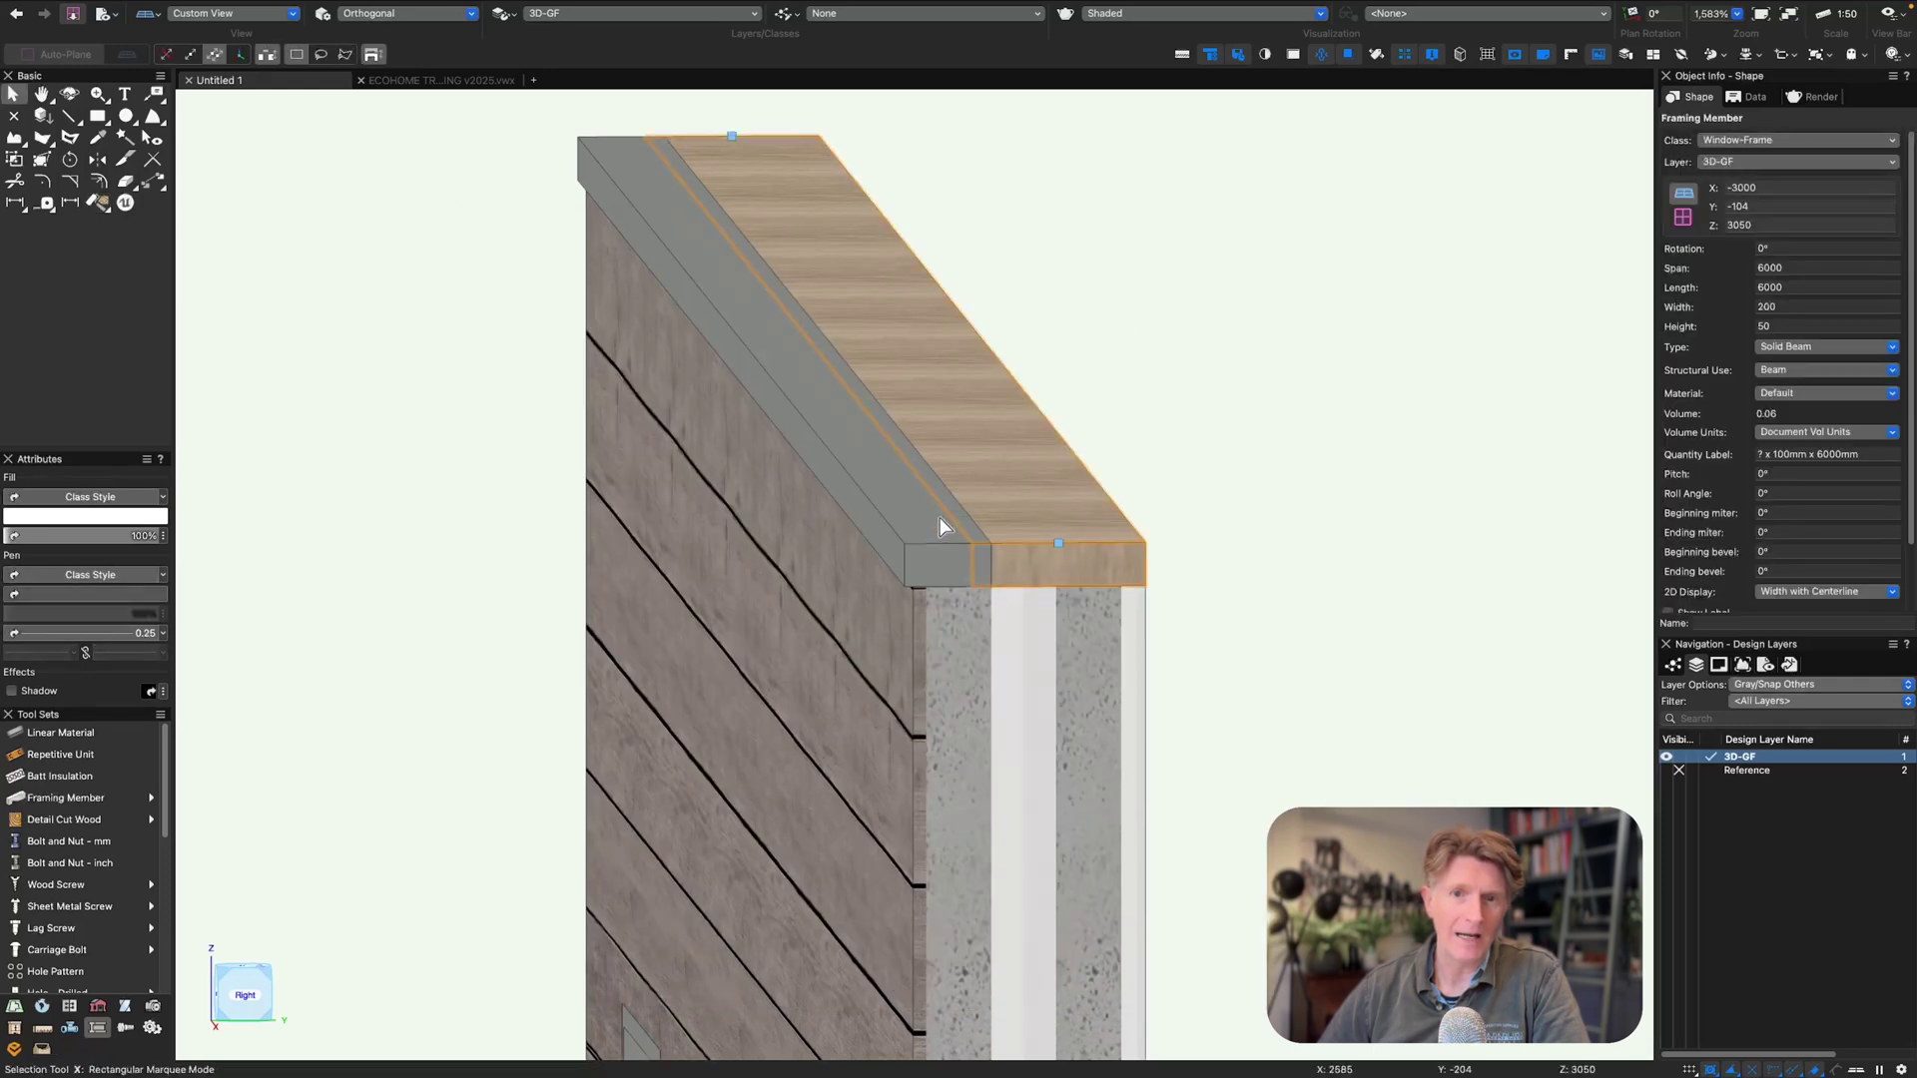
- In Right view, move the outer capping board outward until its inner edge meets the oak board without overlapping
key("2")
key("6")
scroll(898, 519, "up", 3)
left_click_drag(810, 587, 778, 502)
left_click(774, 524)
left_click_drag(744, 575, 785, 649)
scroll(823, 518, "down", 4)
middle_click_drag(818, 510, 905, 406, "super")
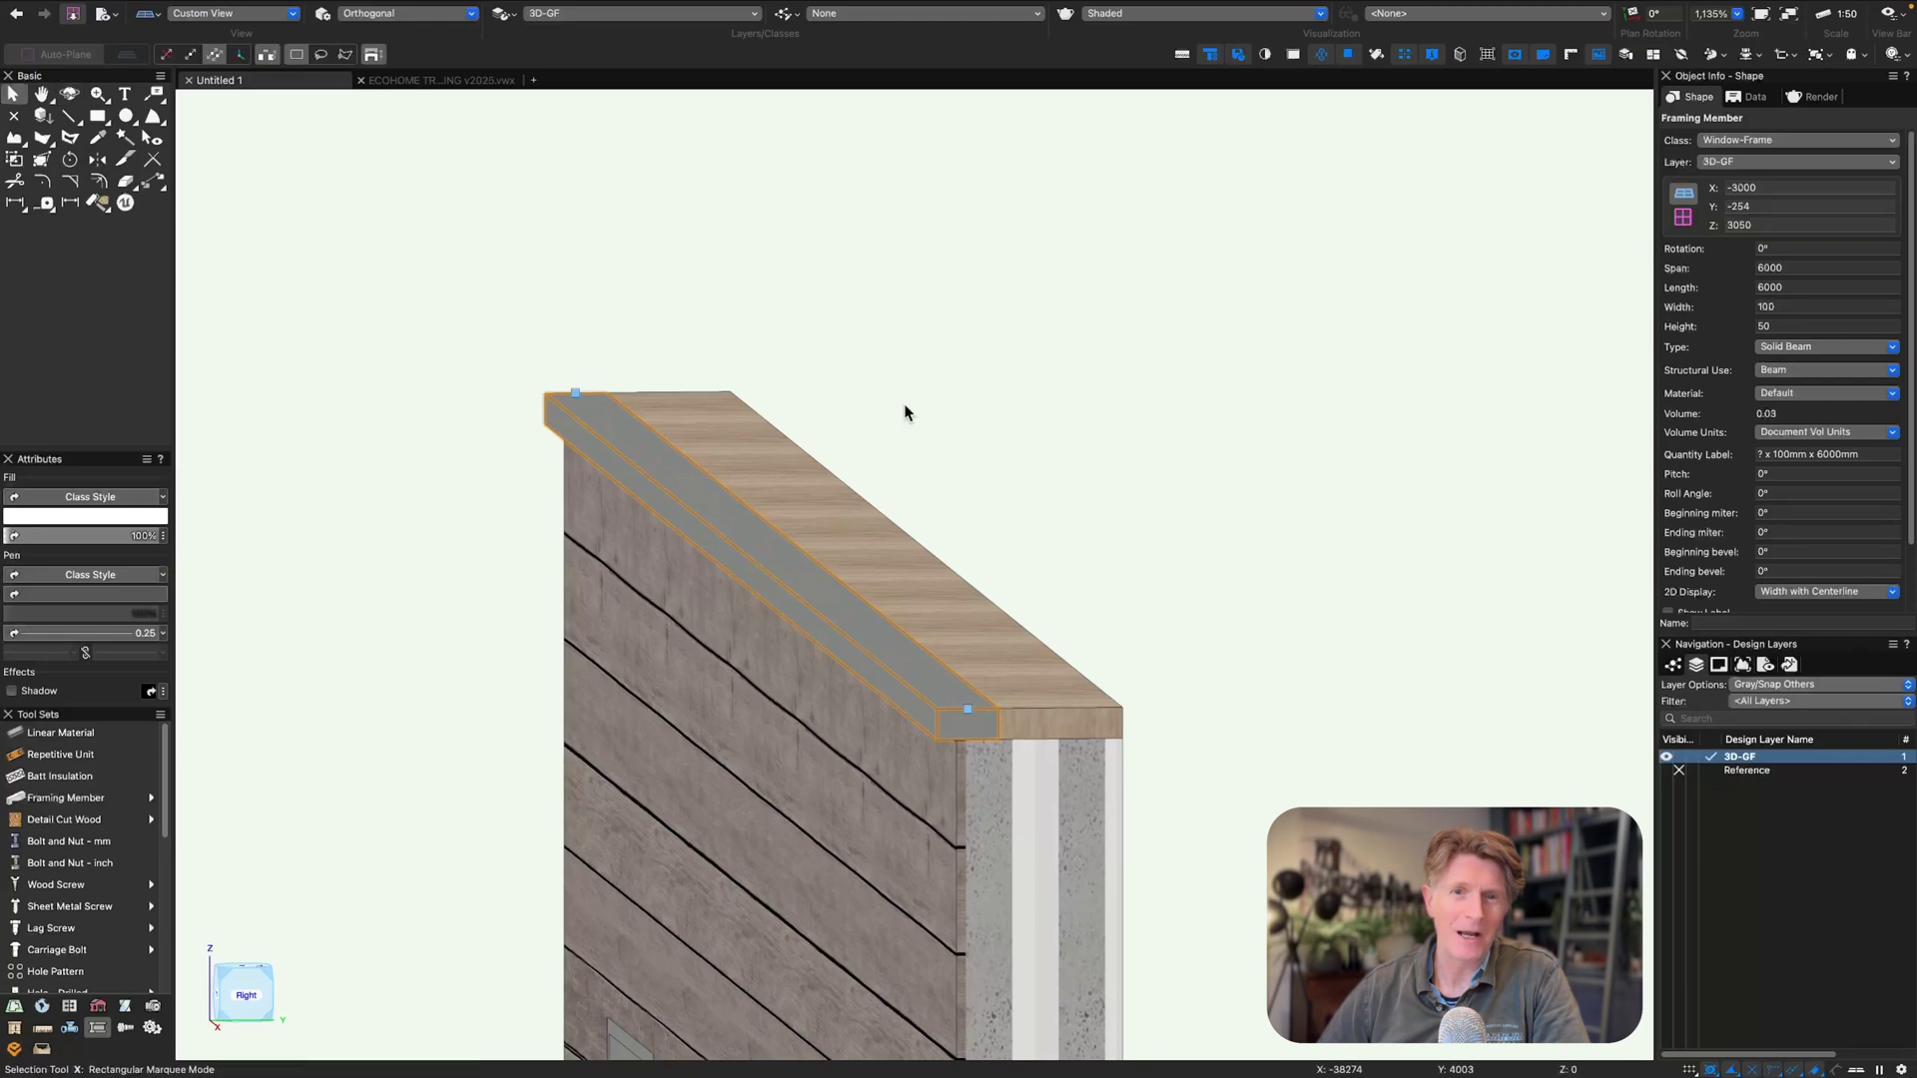
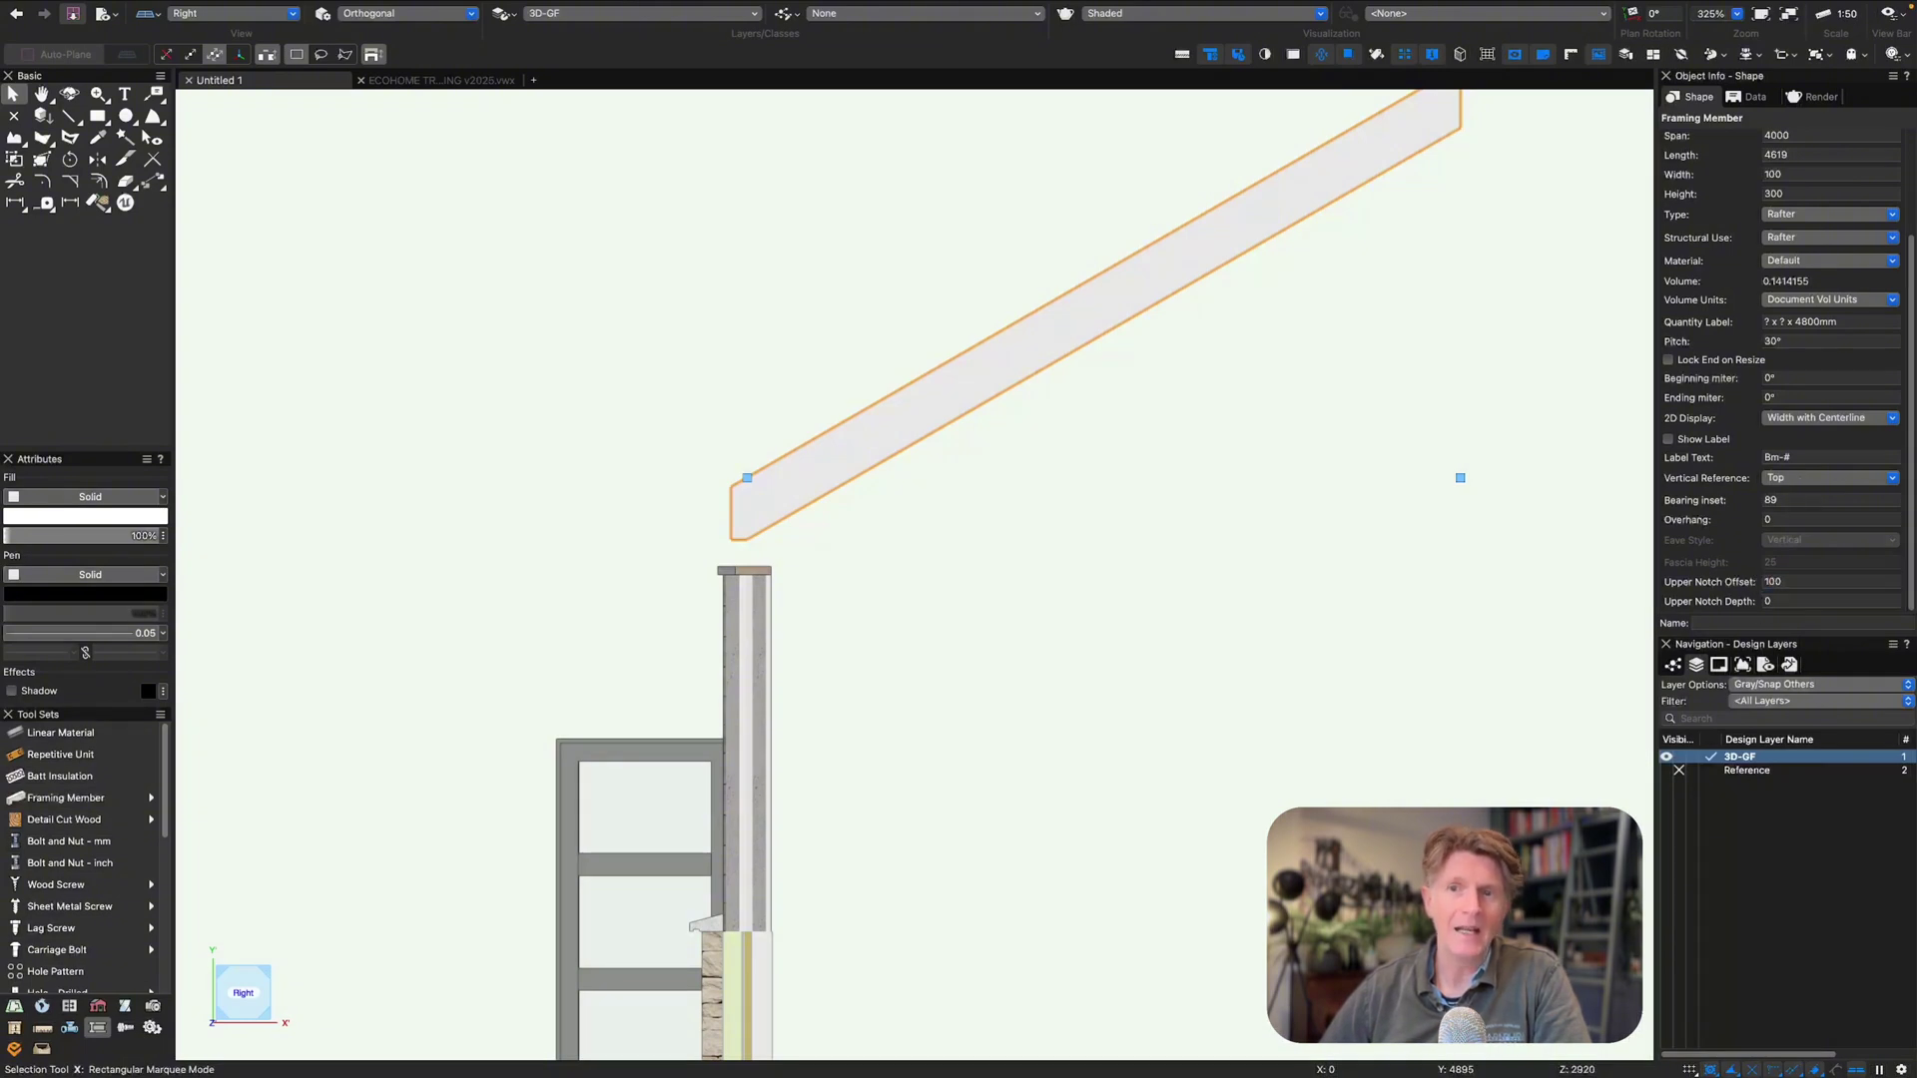
- Set the rafter's upper notch depth to 100 and its vertical reference to Bottom, maintaining the reference position
scroll(1377, 603, "down", 2)
middle_click_drag(1365, 543, 1330, 580)
left_click_drag(1785, 601, 1719, 607)
type("100")
key("Return")
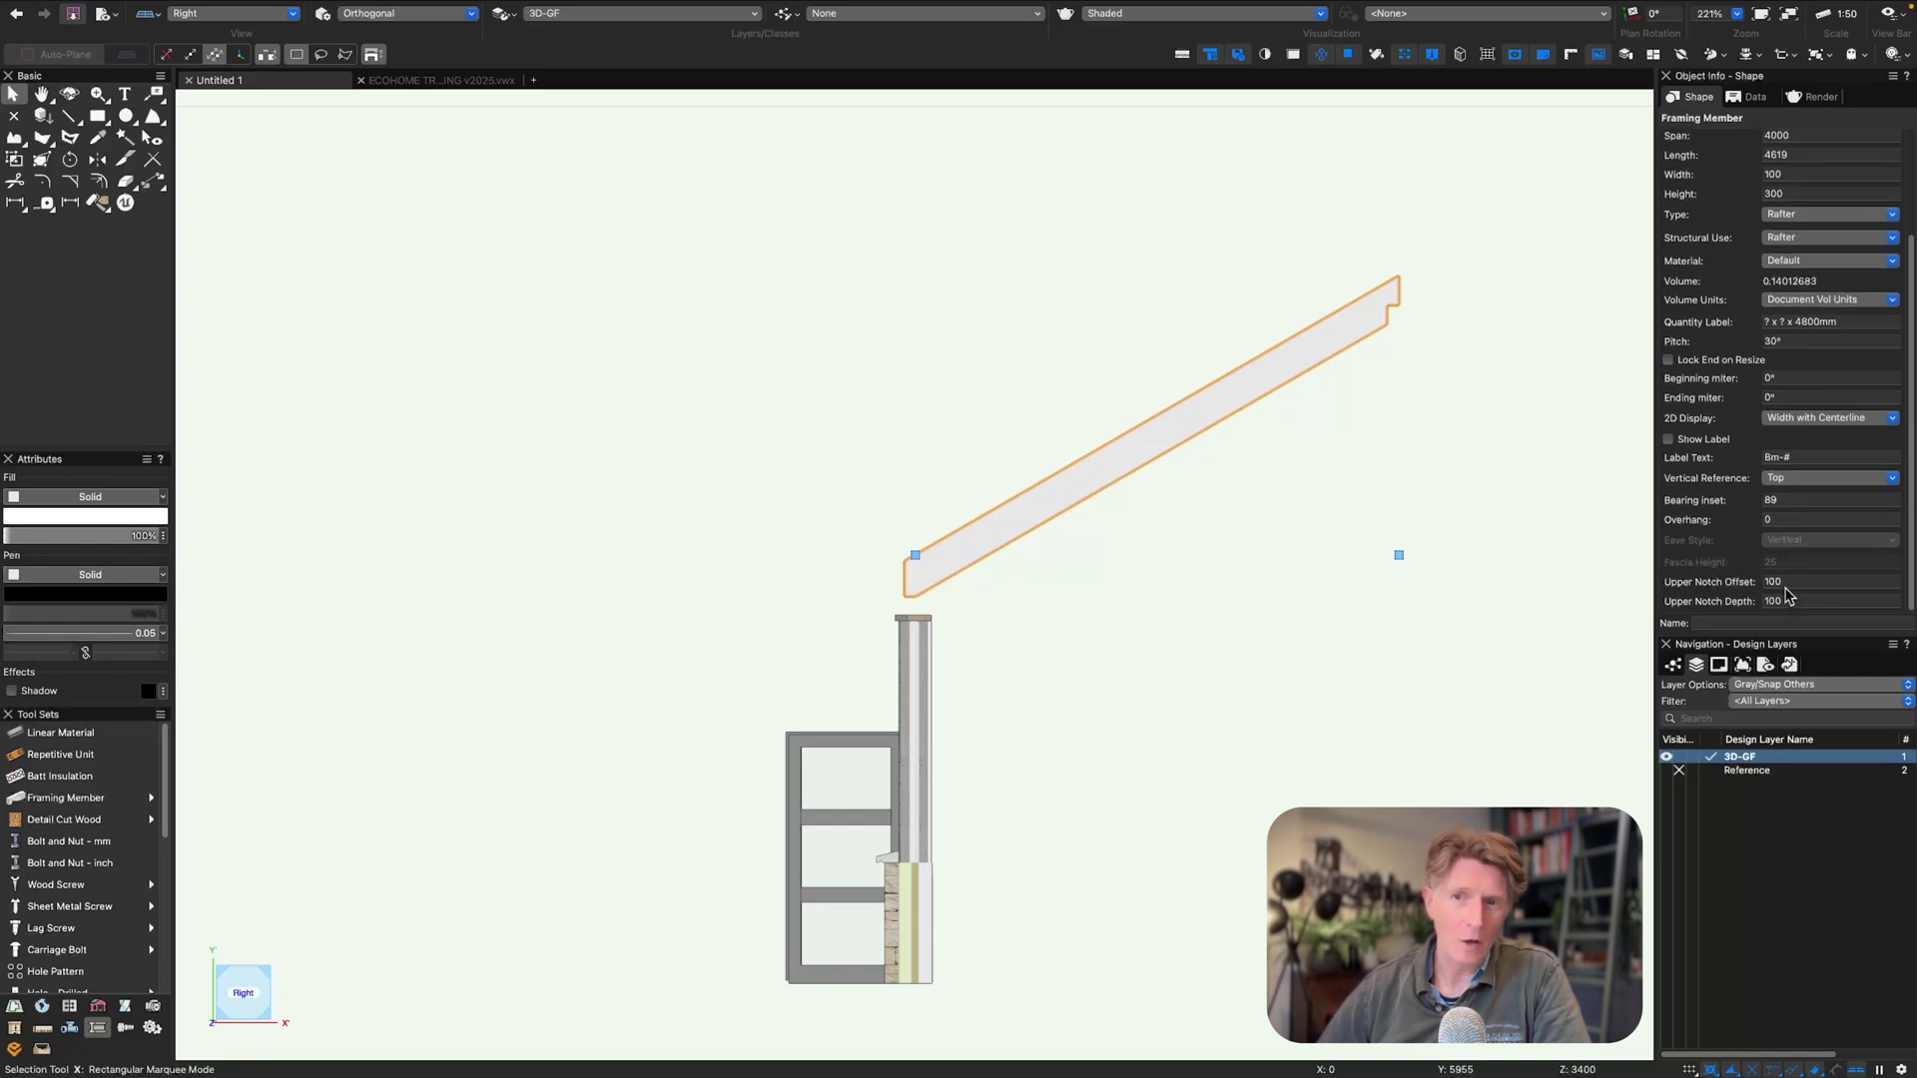
left_click(1829, 477)
left_click(1806, 517)
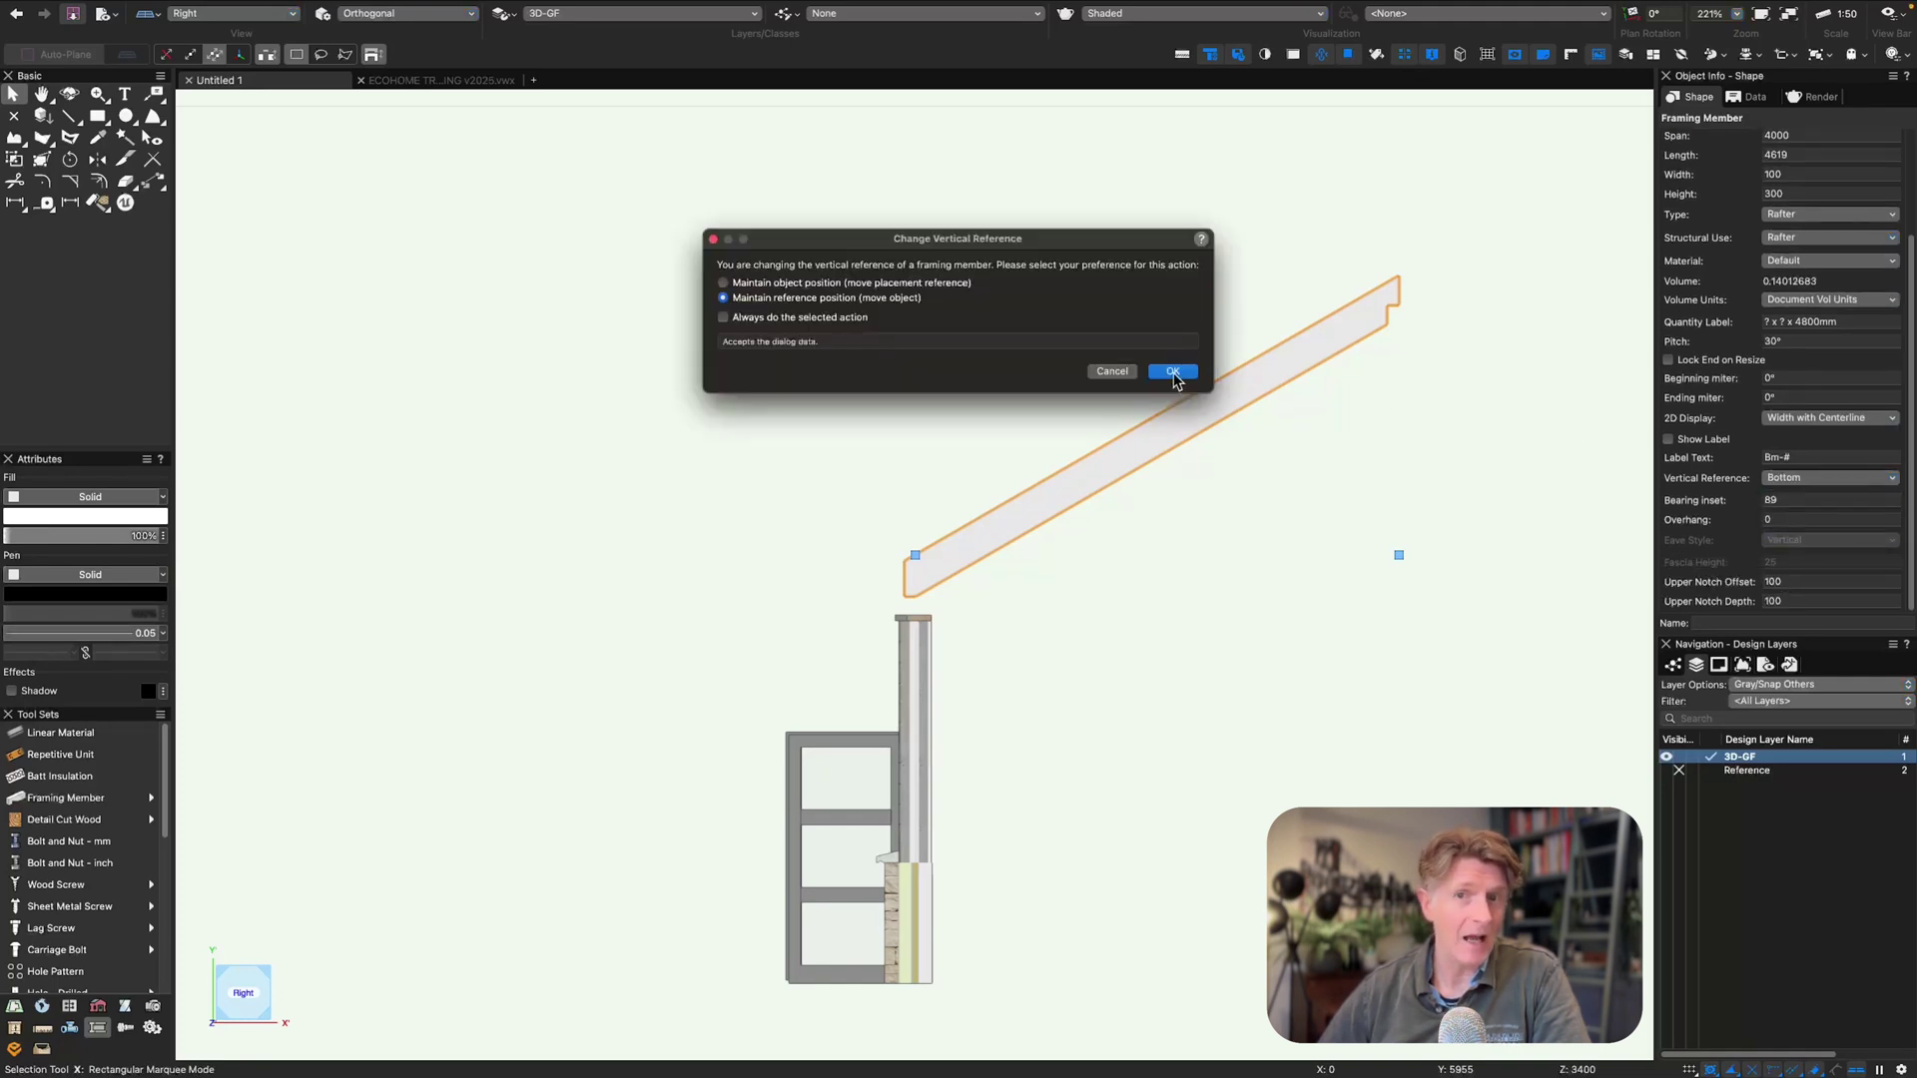
left_click(1174, 374)
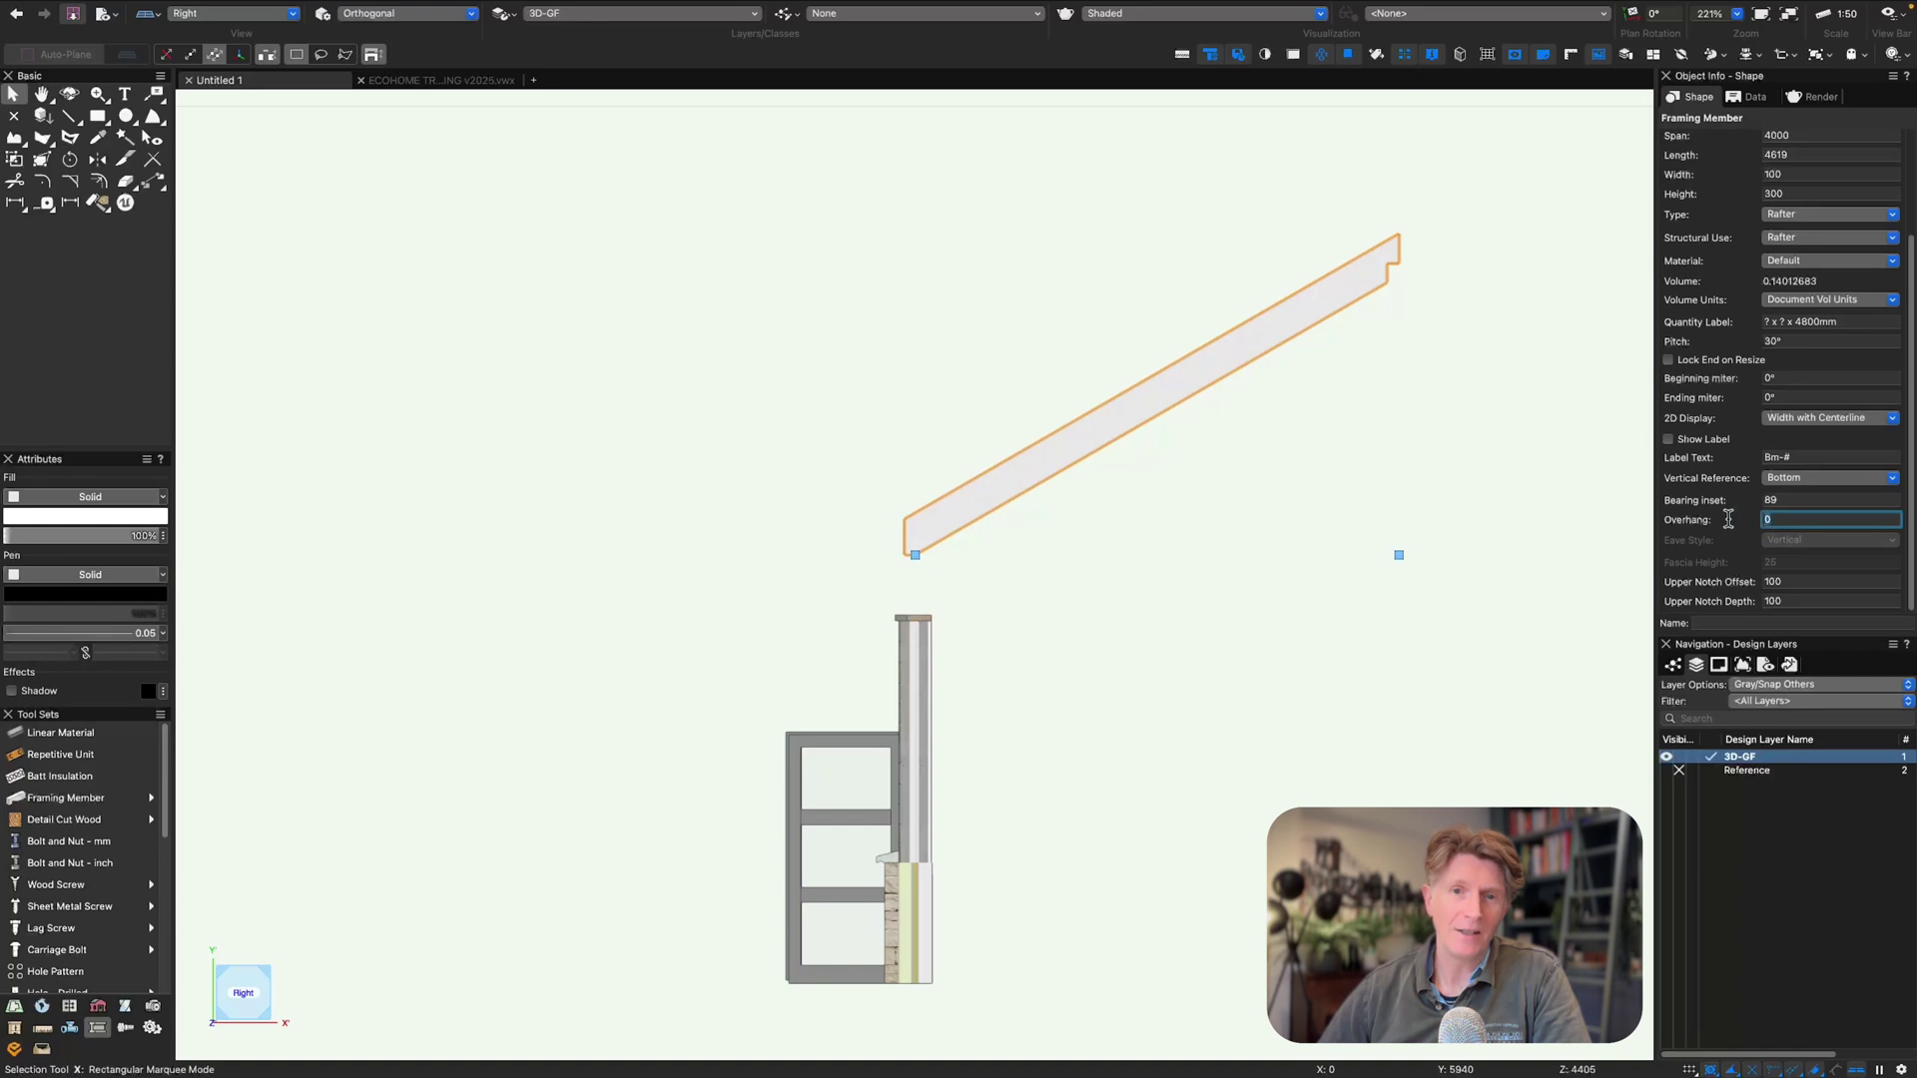
- Set the rafter's overhang to 300 and its bearing inset to 150
type("300")
key("Return")
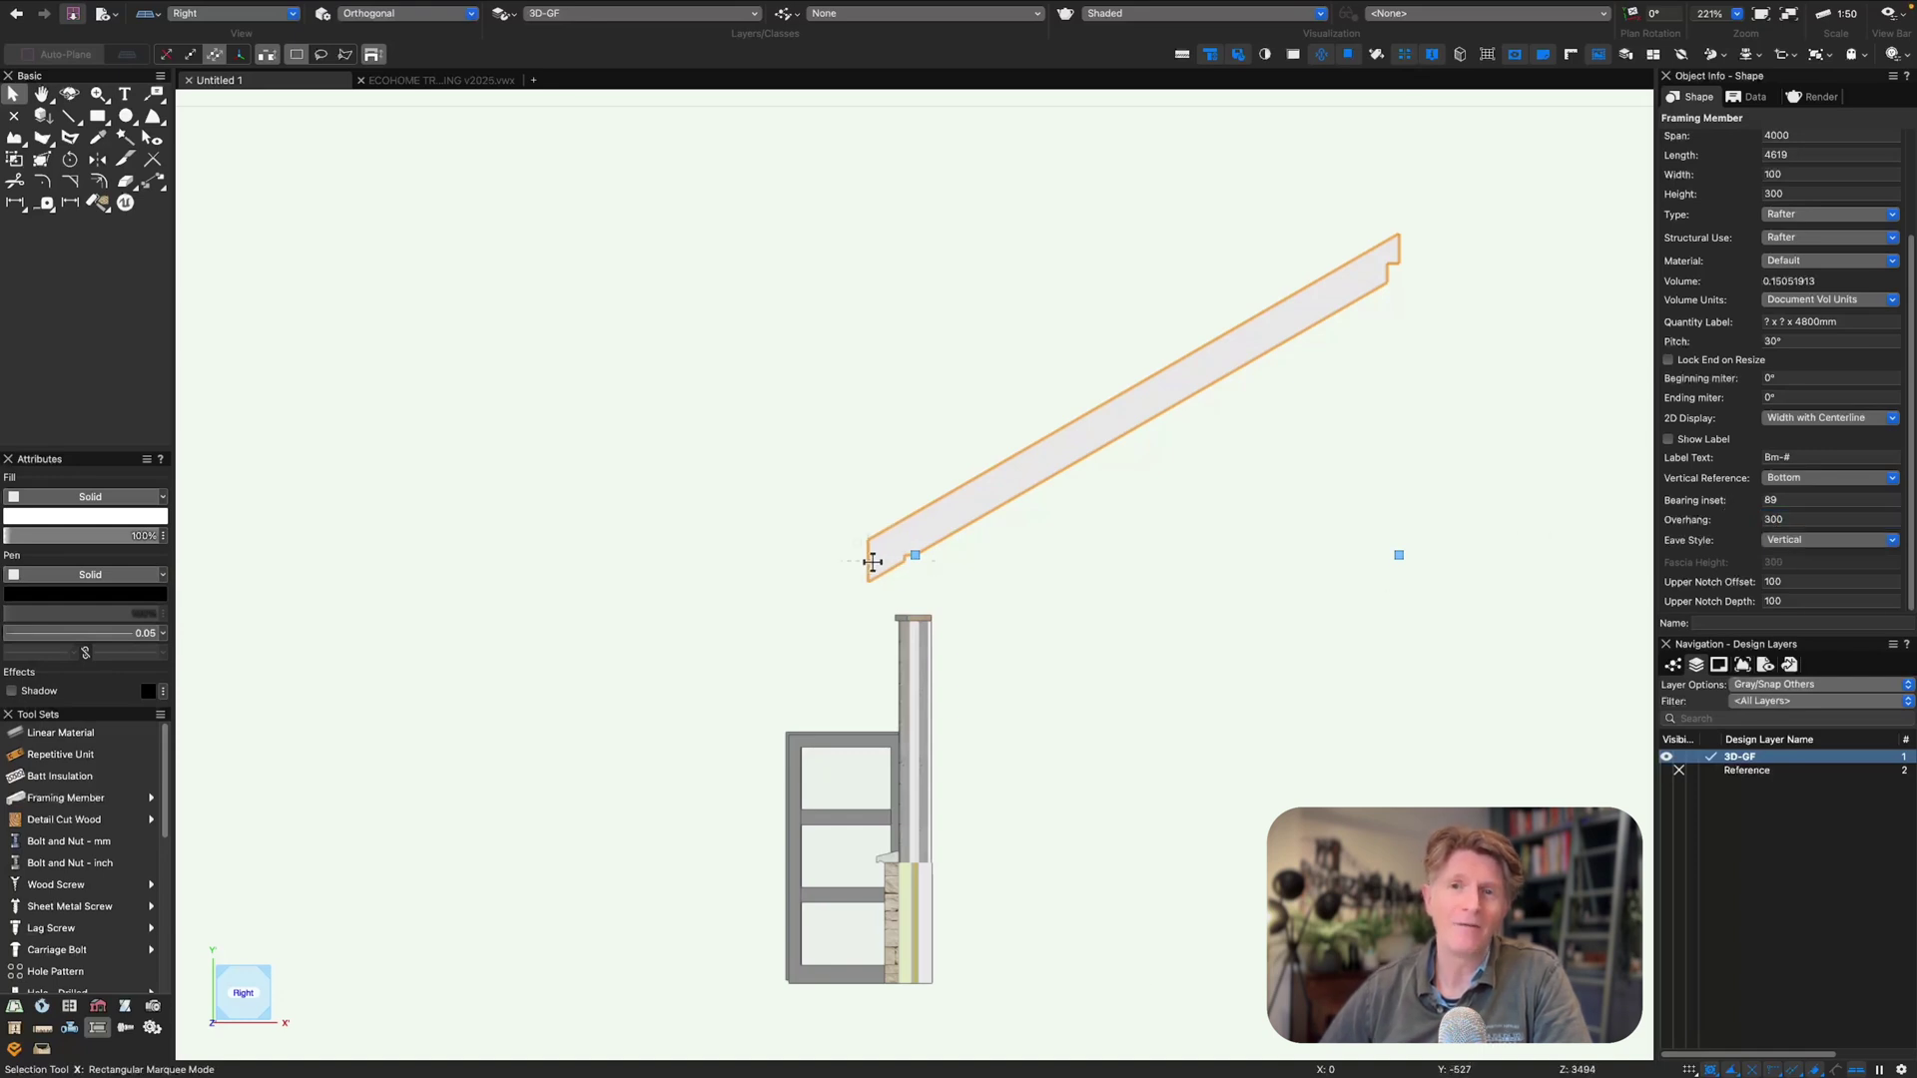
scroll(937, 579, "up", 3)
scroll(883, 513, "up", 1)
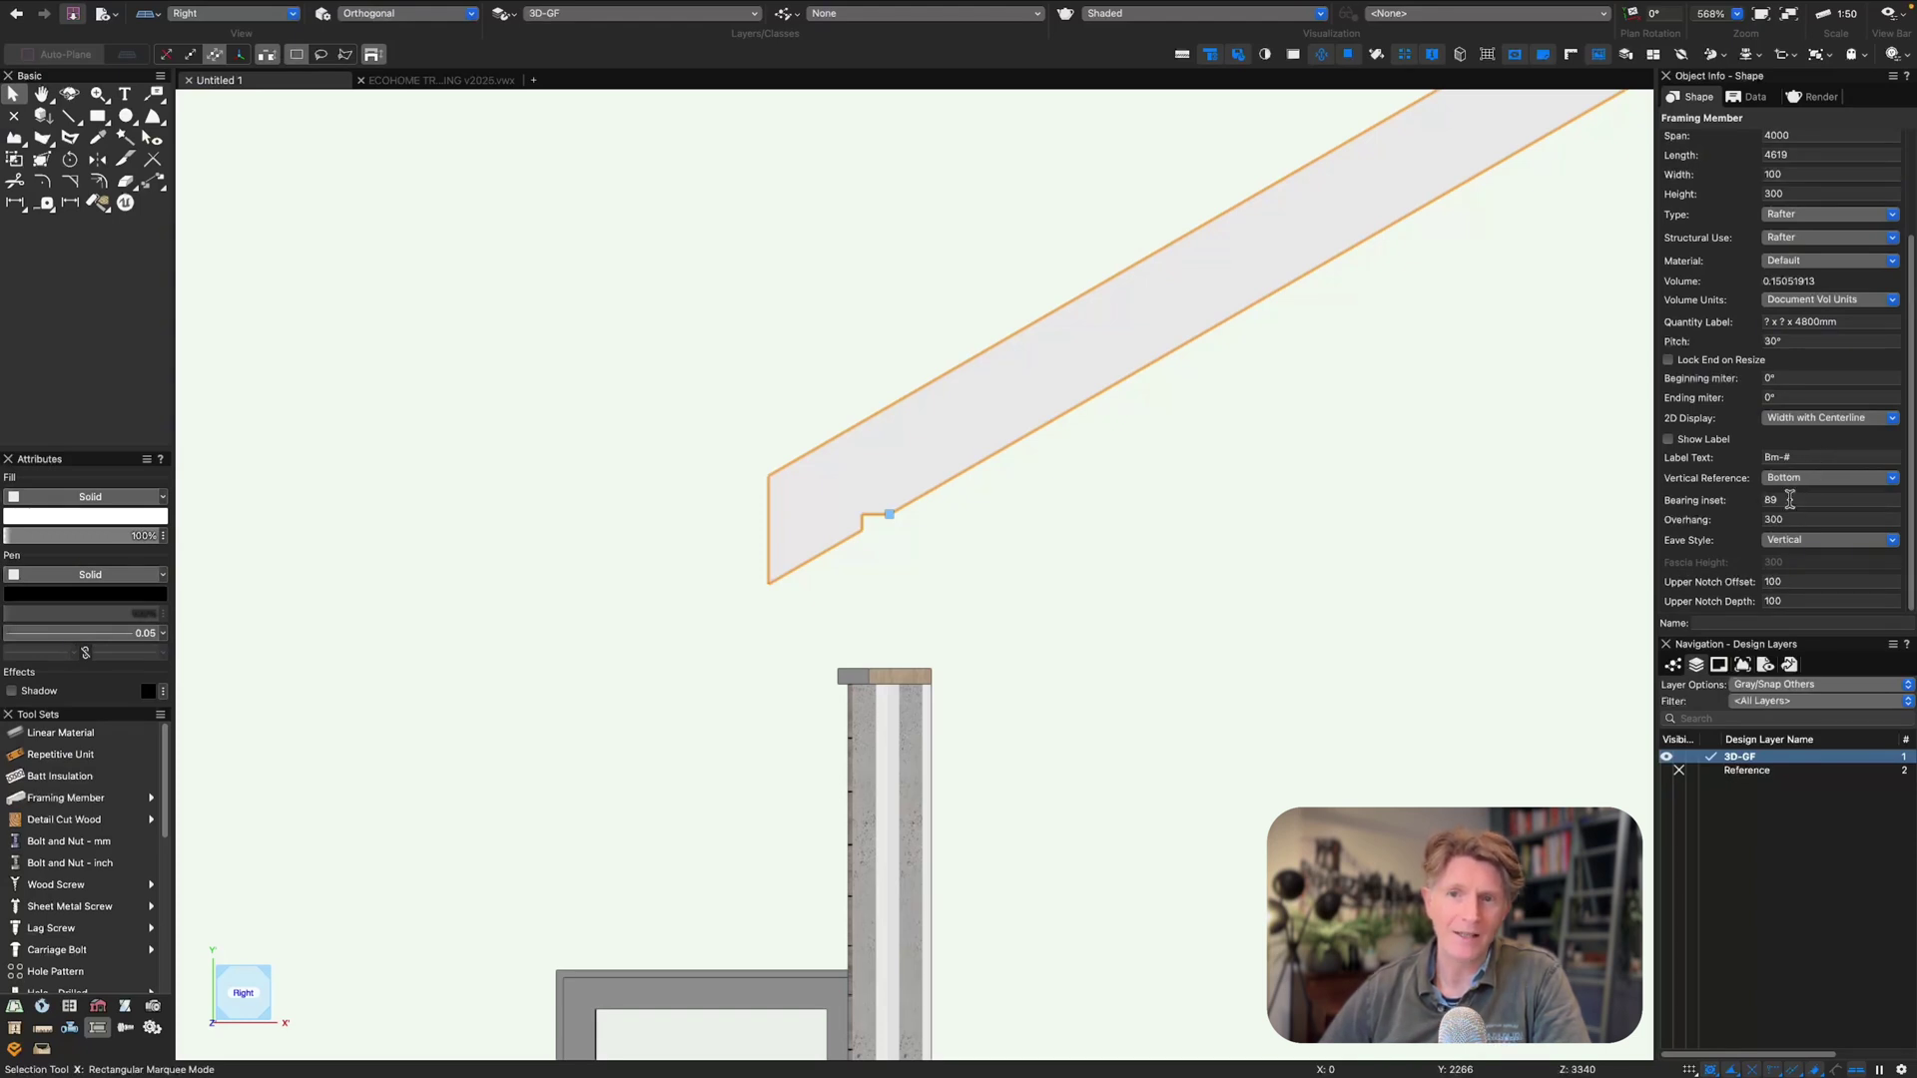
key("Return")
left_click(1256, 579)
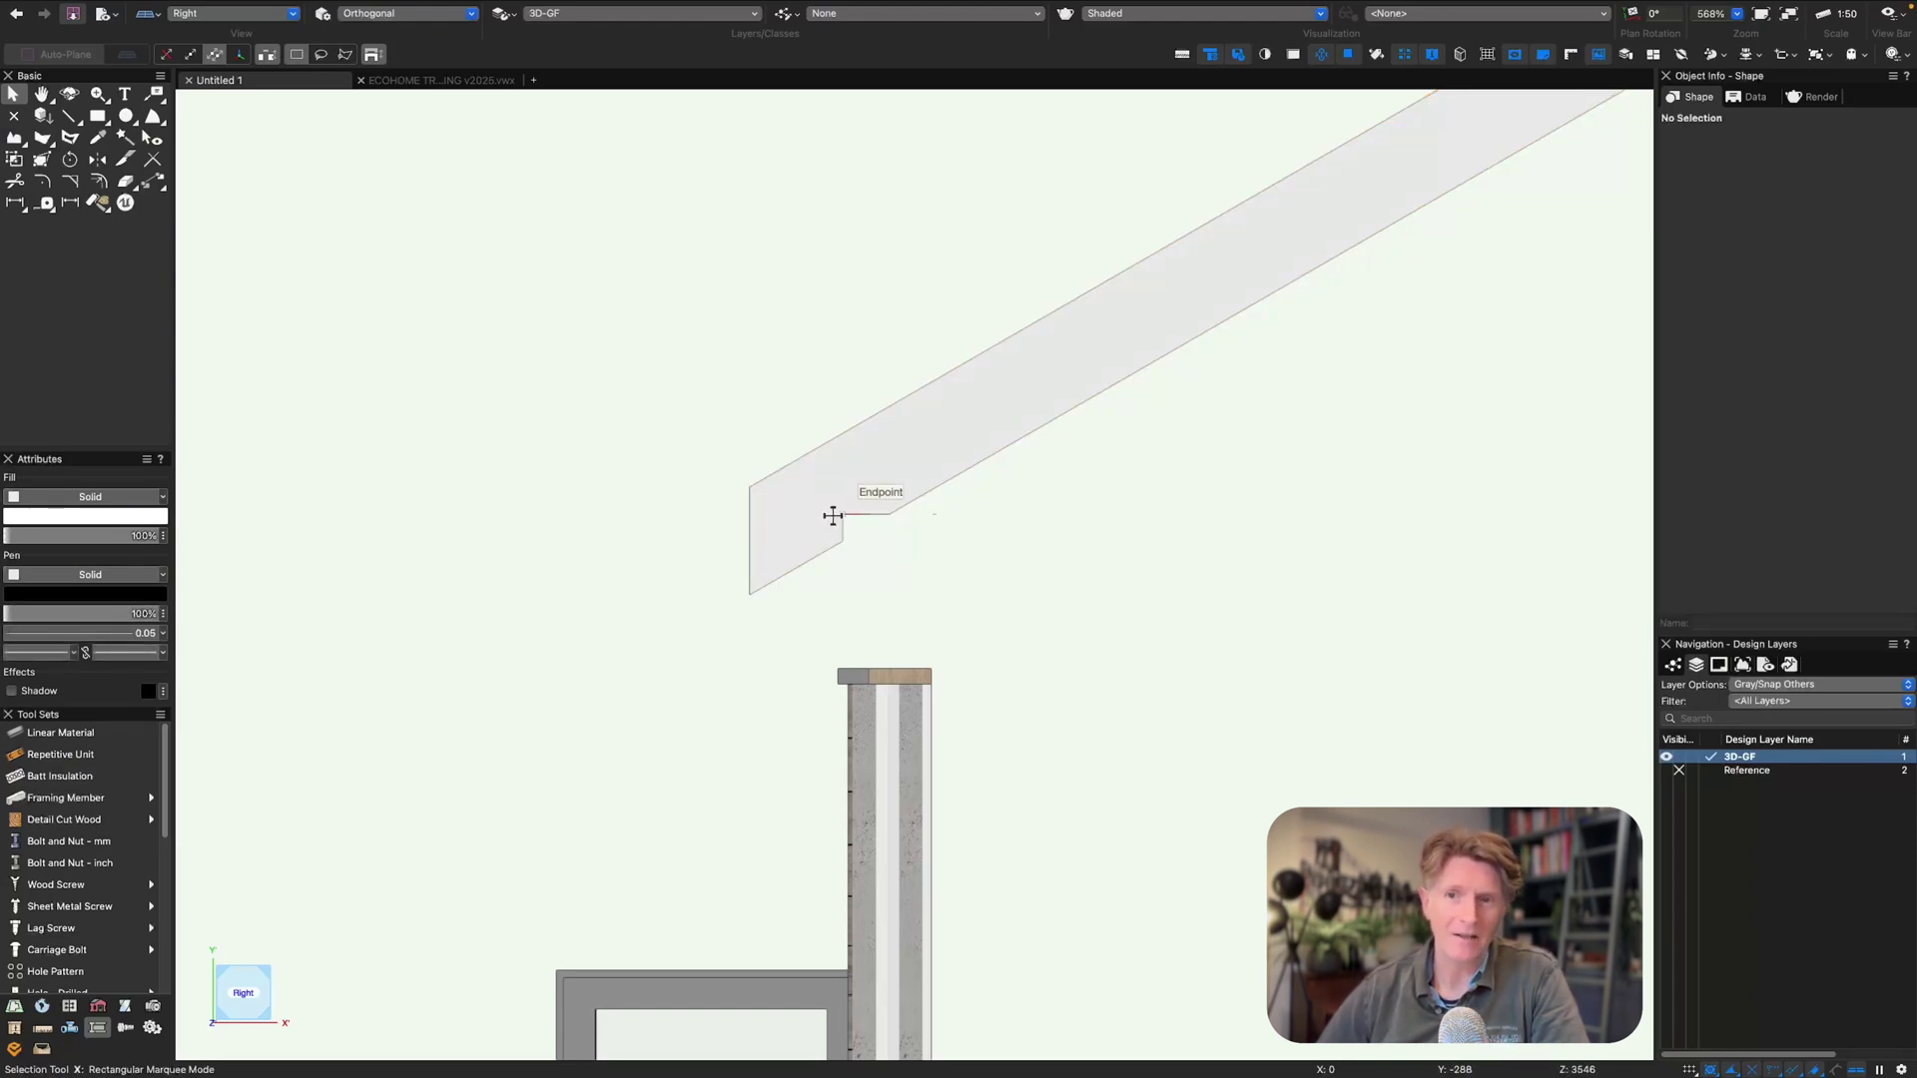
- Move the rafter so its bearing notch corner snaps to the top outer corner of the oak capping board
left_click_drag(843, 515, 965, 748)
scroll(824, 624, "up", 12)
scroll(818, 569, "down", 2)
scroll(932, 733, "up", 12)
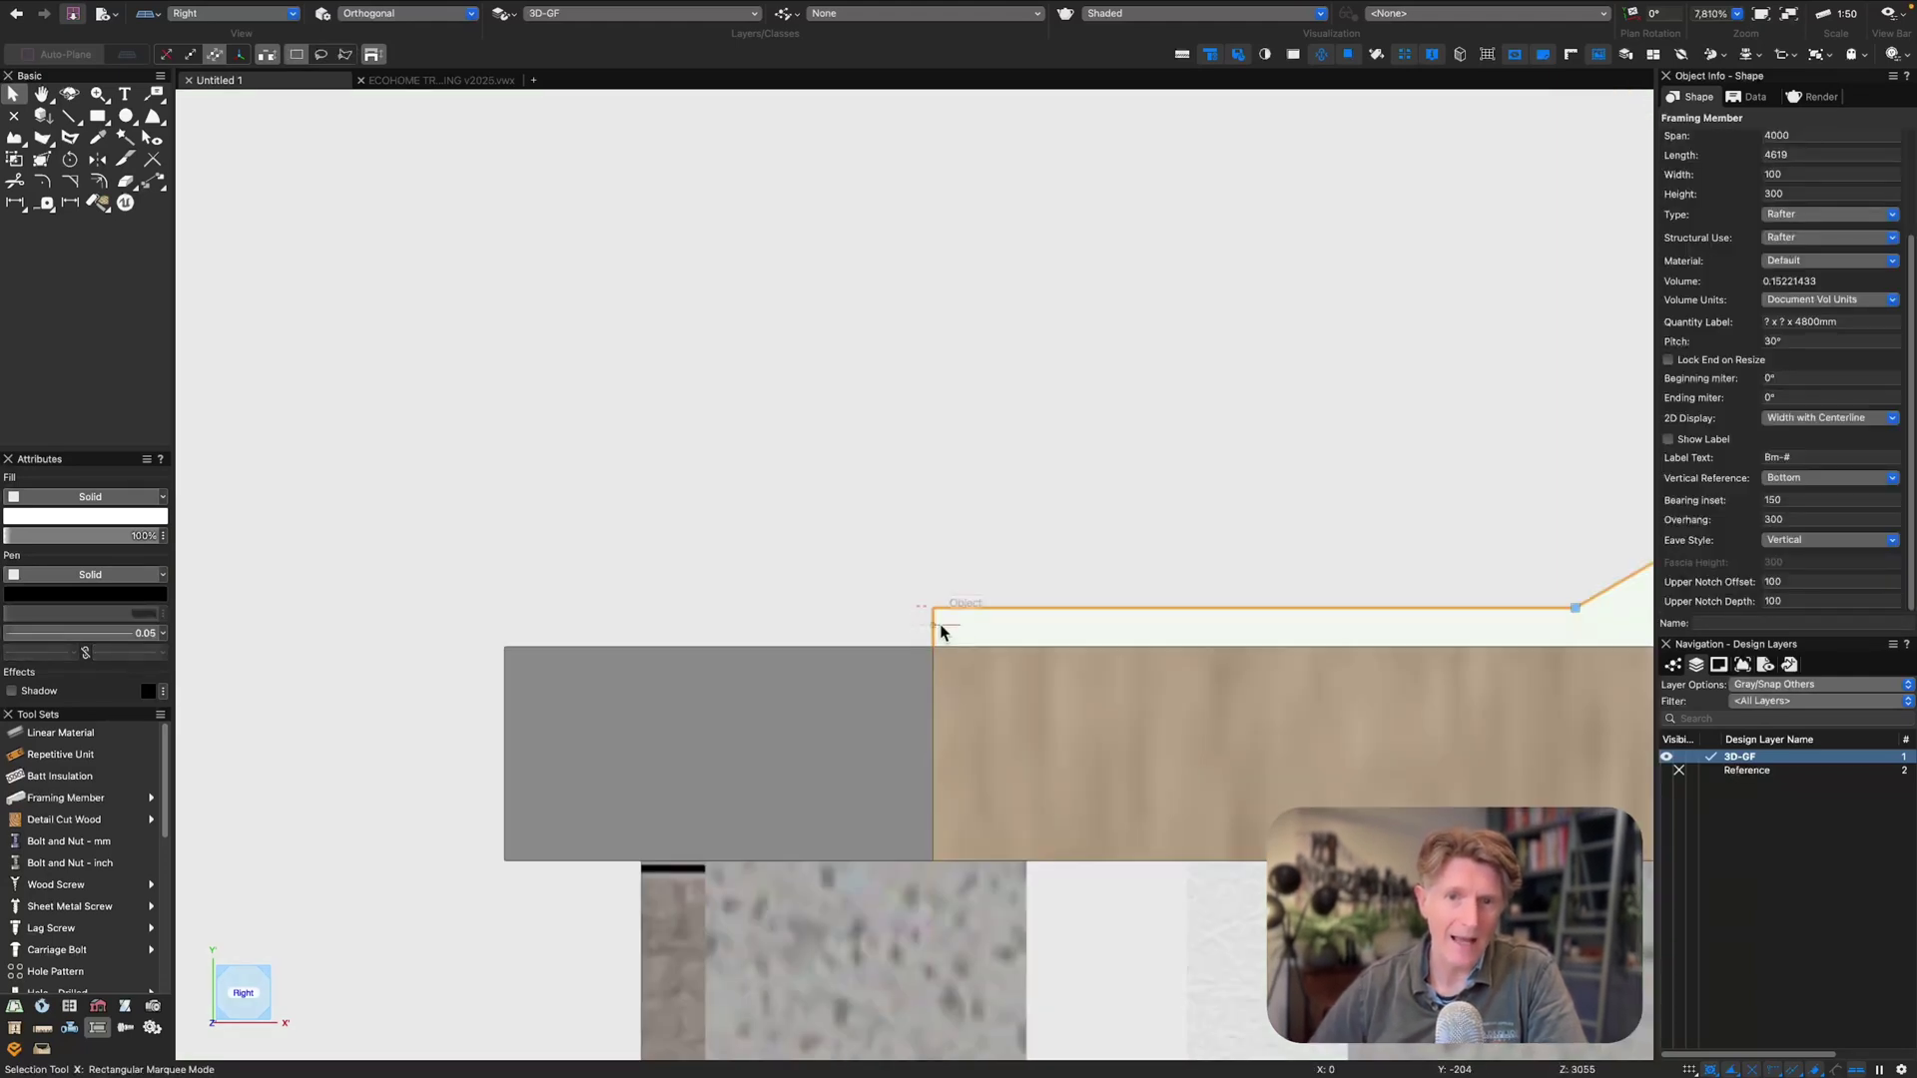
left_click_drag(934, 608, 932, 646)
key("e")
left_click(1211, 722)
left_click(1129, 529, "alt")
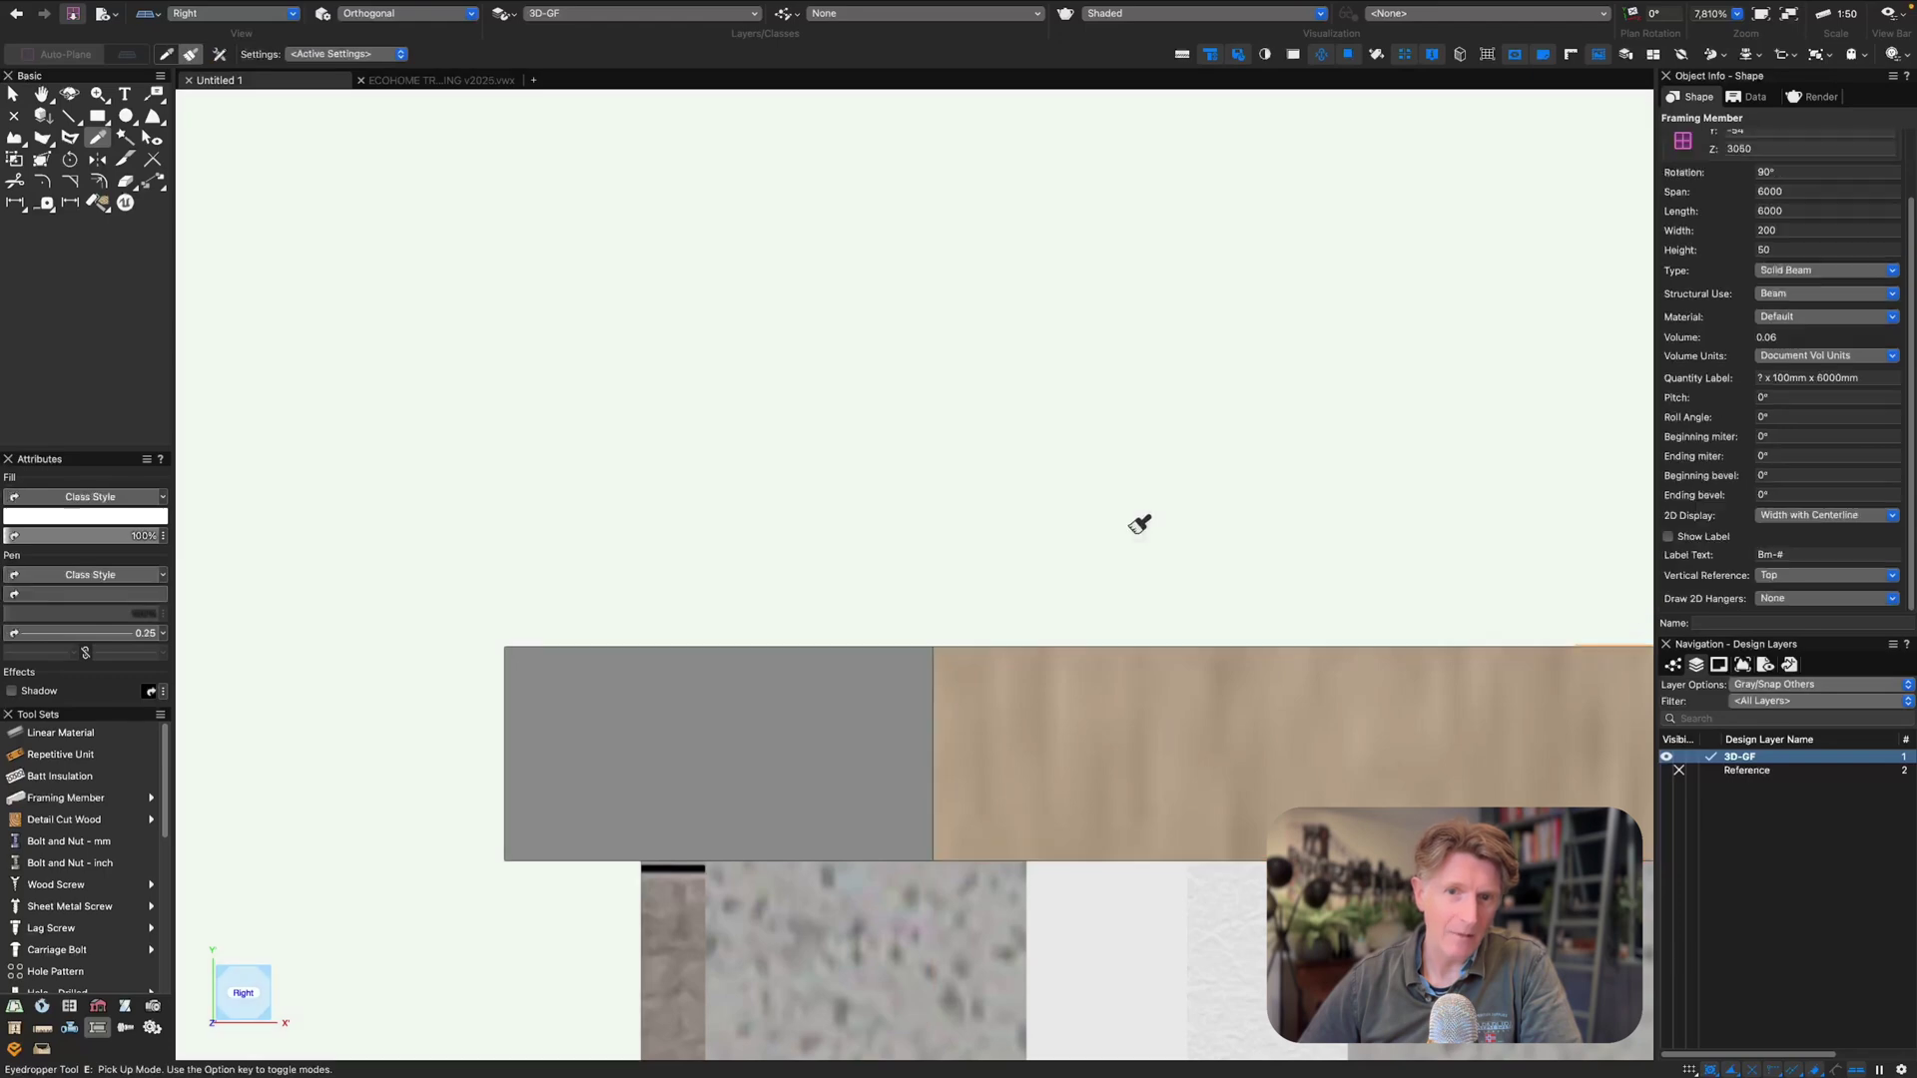
scroll(1112, 560, "down", 12)
key("super+z")
key("super+z")
- Apply the Wood-Arcitex Oak 08 a texture to the rafter and view it in 3D
scroll(1111, 560, "down", 12)
key("x")
key("super+r")
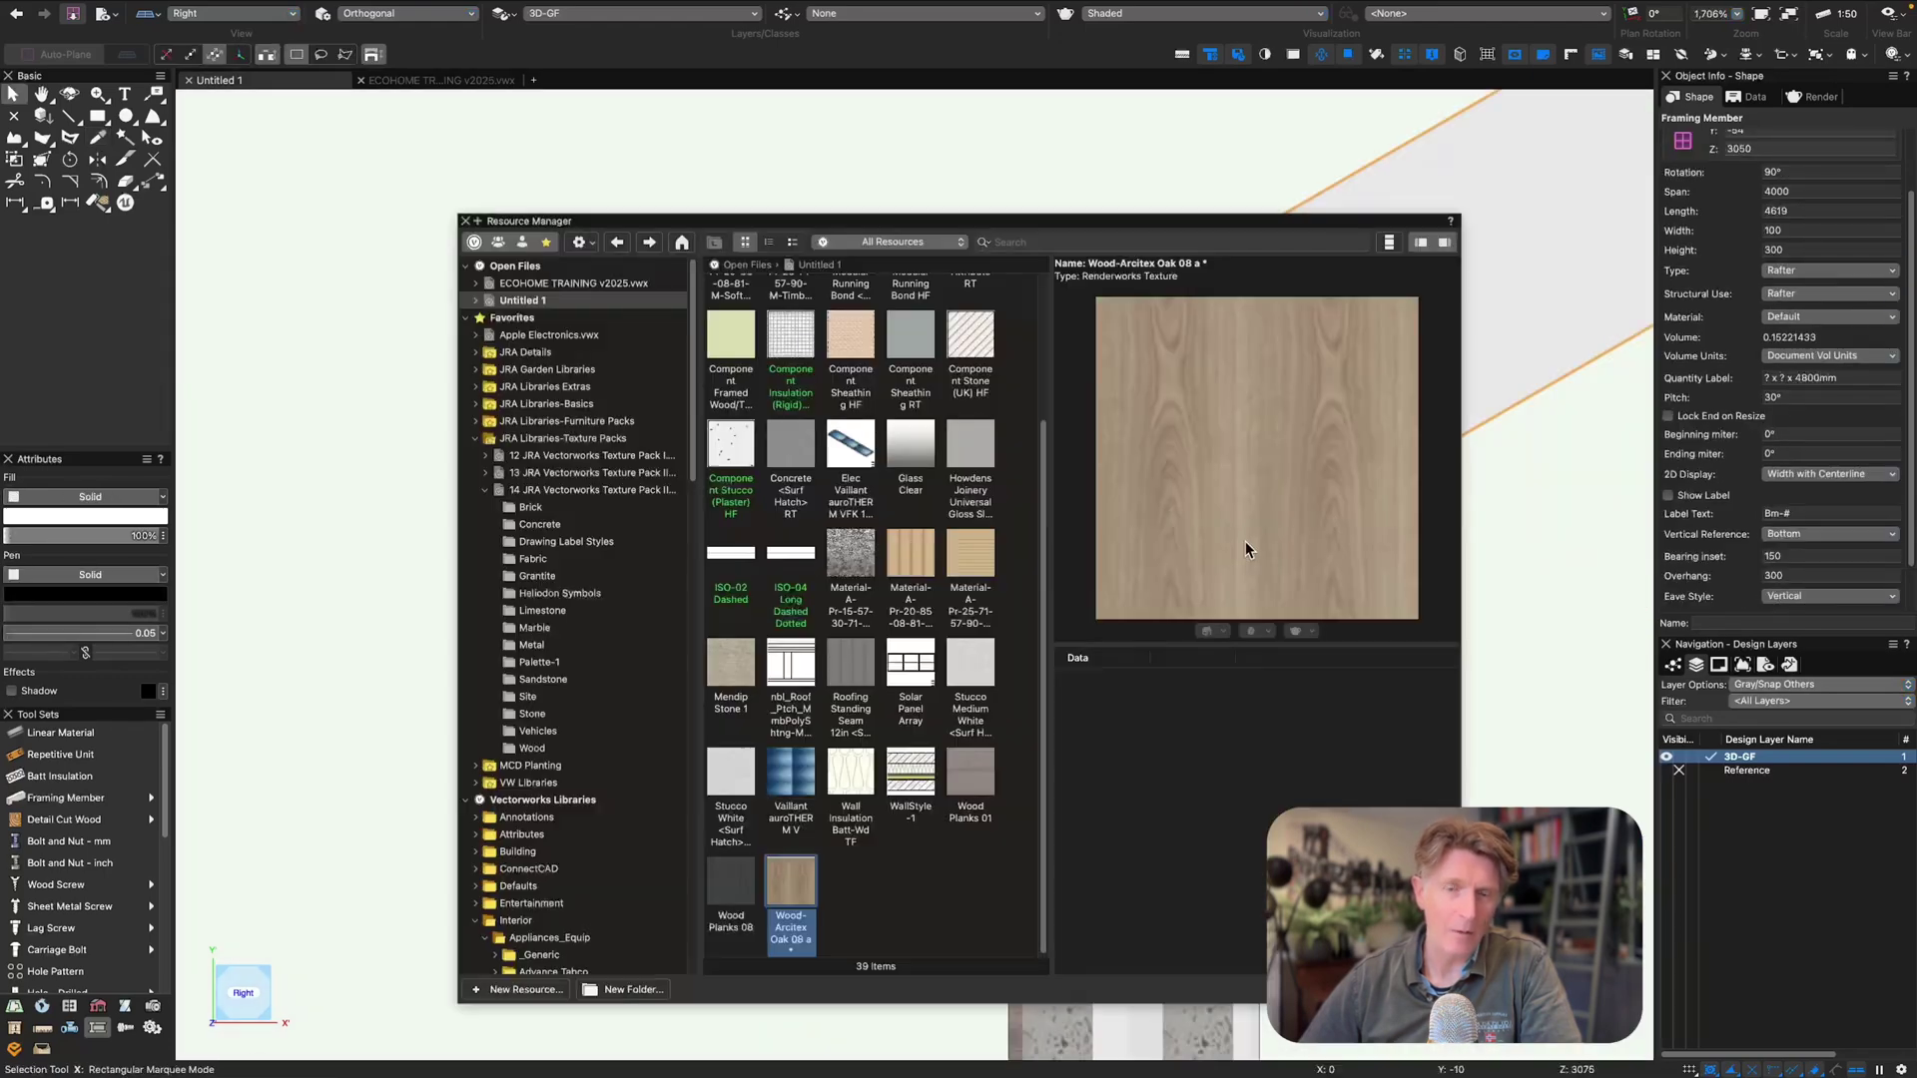
double_click(785, 891)
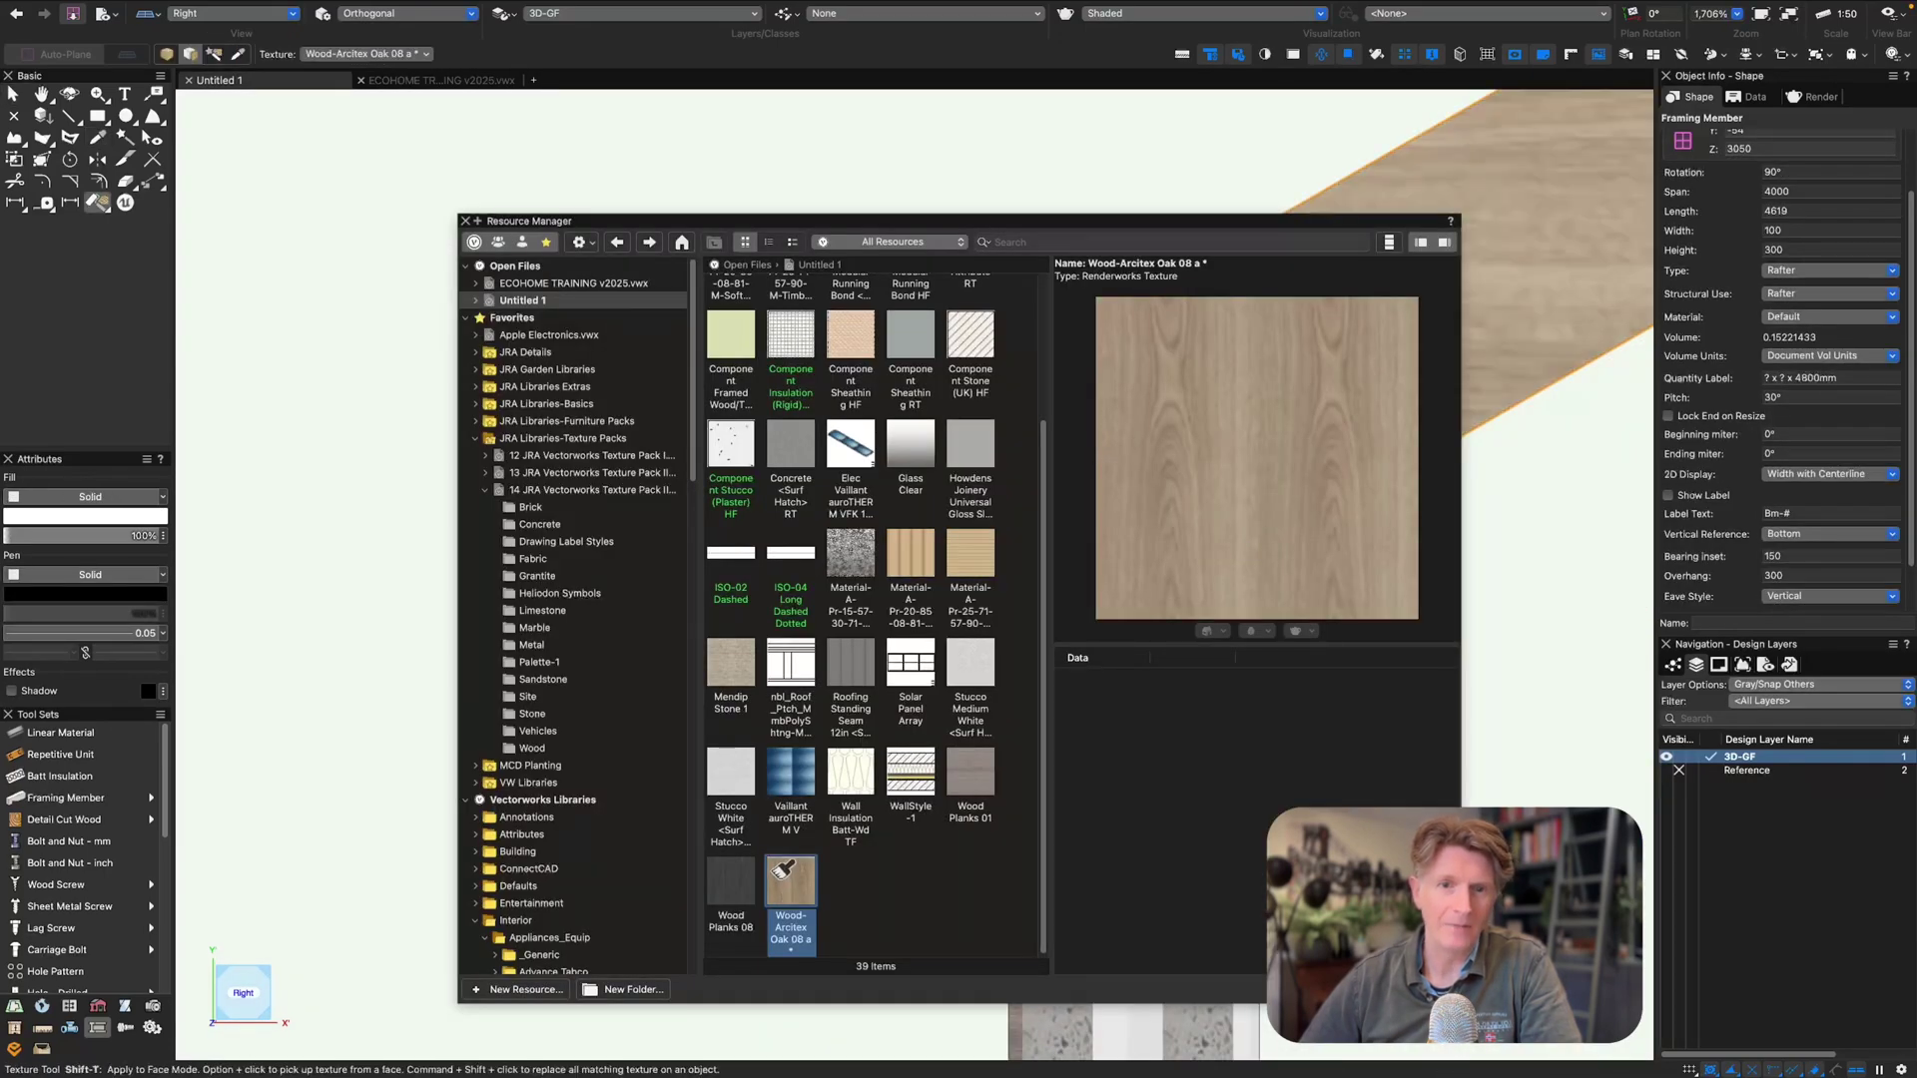
key("super+r")
key("x")
scroll(780, 626, "down", 6)
mouse_move(779, 628)
middle_mouse_down("super")
mouse_move(745, 654)
mouse_move(828, 680)
middle_mouse_up("super")
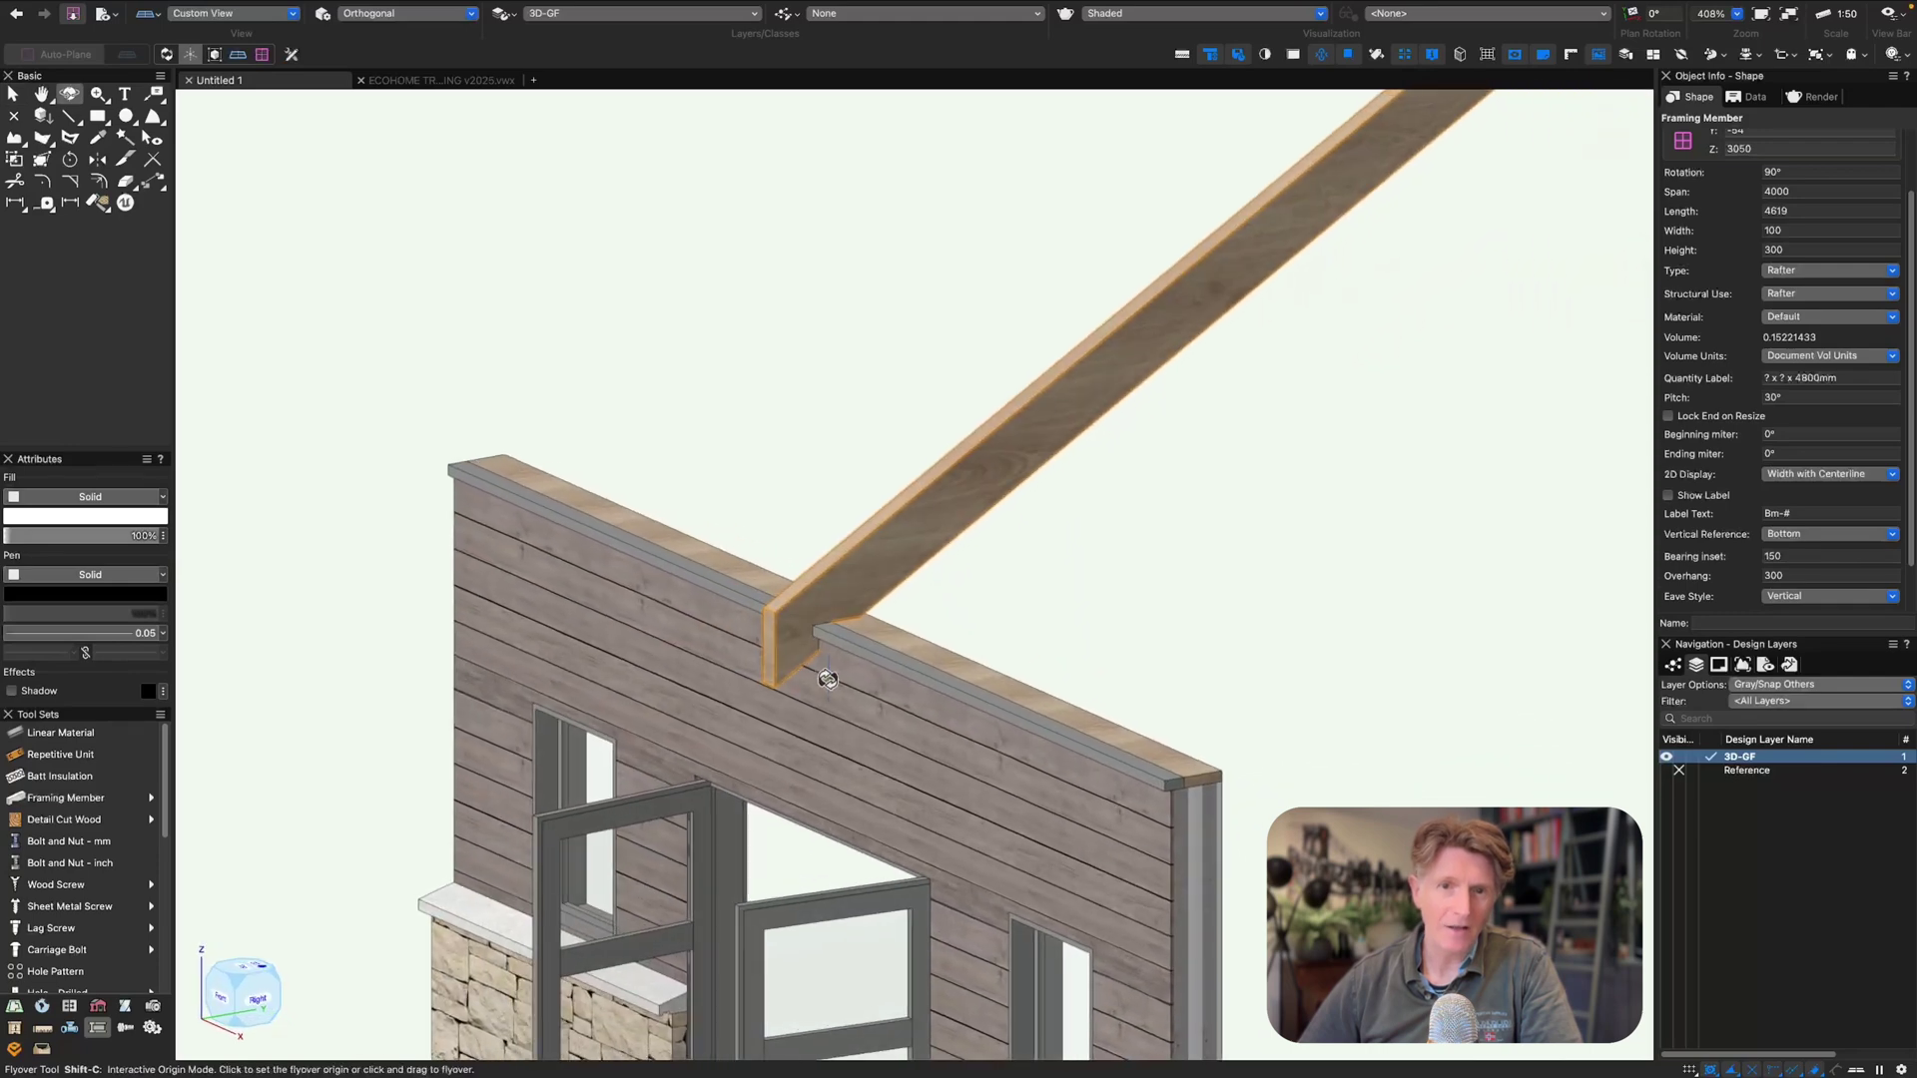
- In Top/Plan view, copy the rafter horizontally by 600 at 180° and repeat the duplication to make five copies
scroll(854, 676, "down", 2)
key("super+5")
left_click_drag(934, 605, 805, 593, "alt")
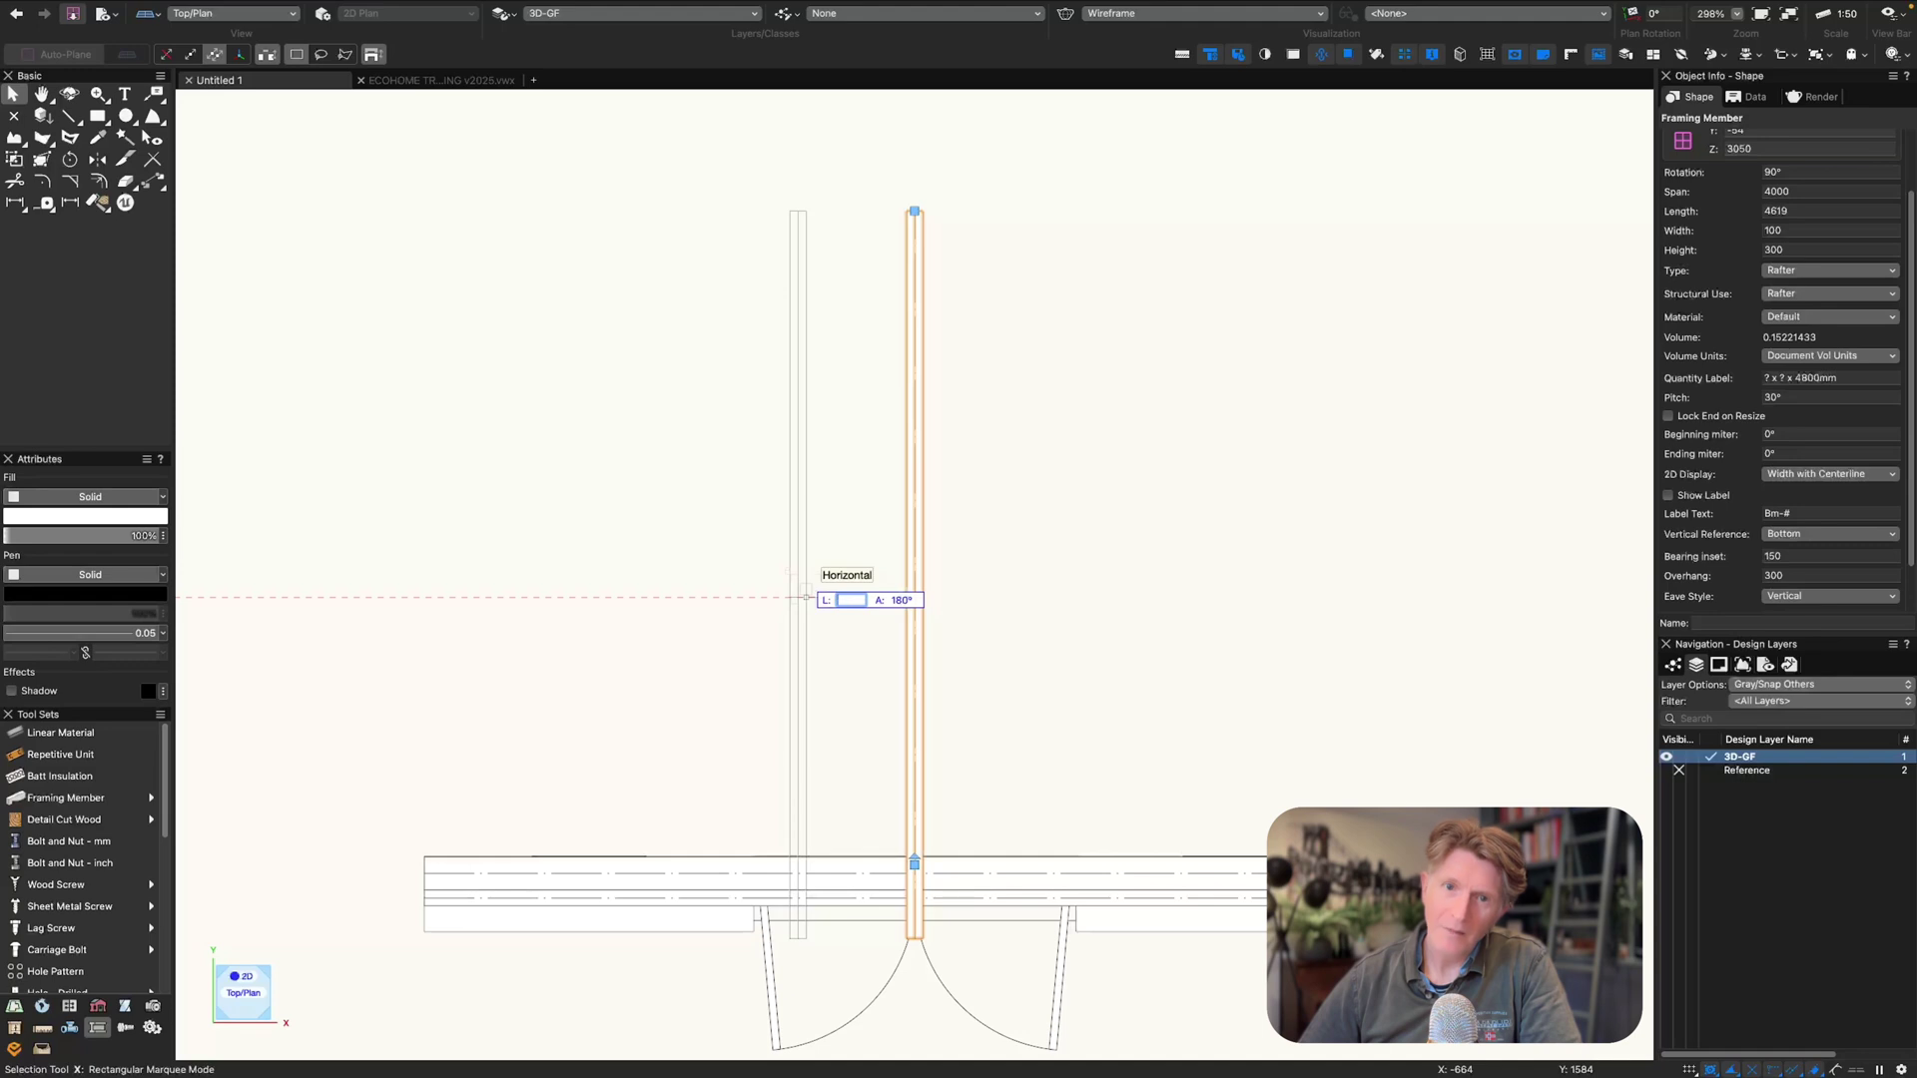
type("00")
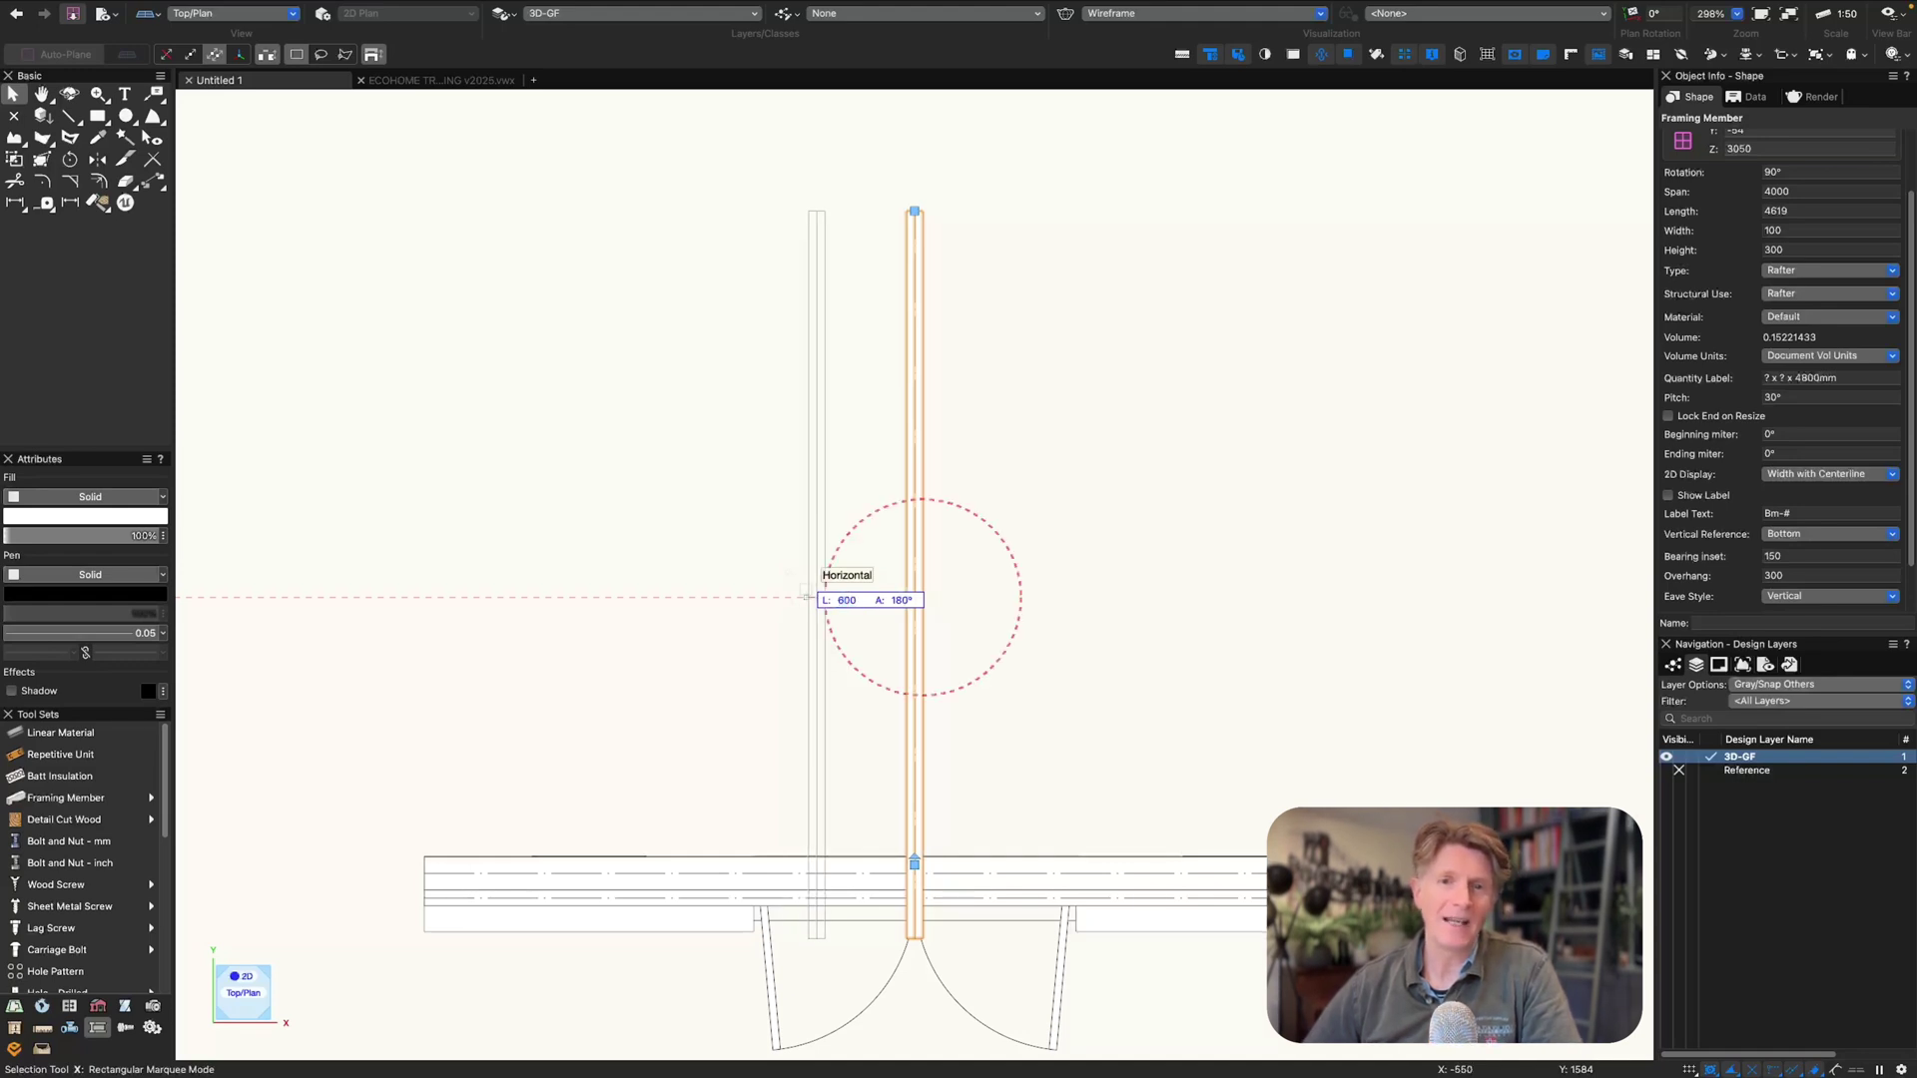
key("Return")
key("super+d")
key("super+d")
key("super+d")
key("super+d")
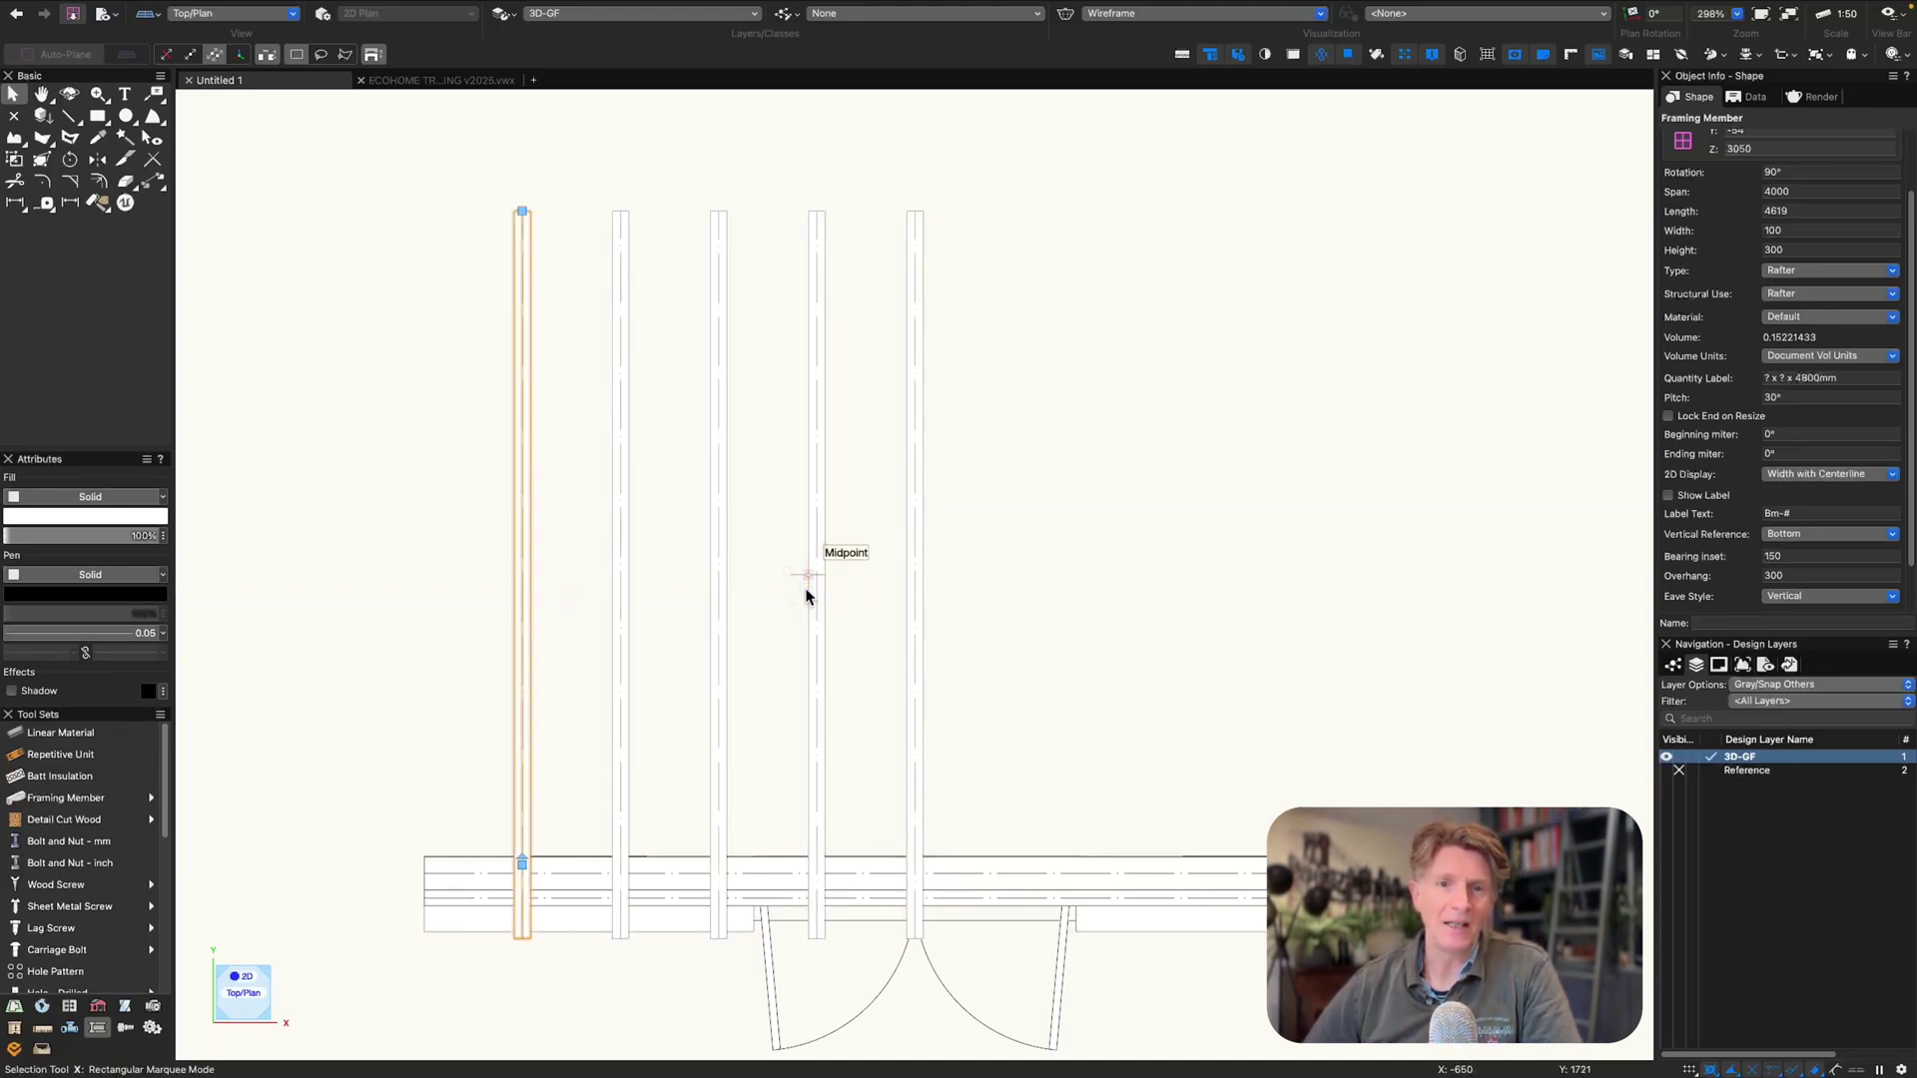
- Mirror duplicates of the five copied rafters about the centreline of the original middle rafter
left_click_drag(308, 231, 839, 345, "alt")
key("m")
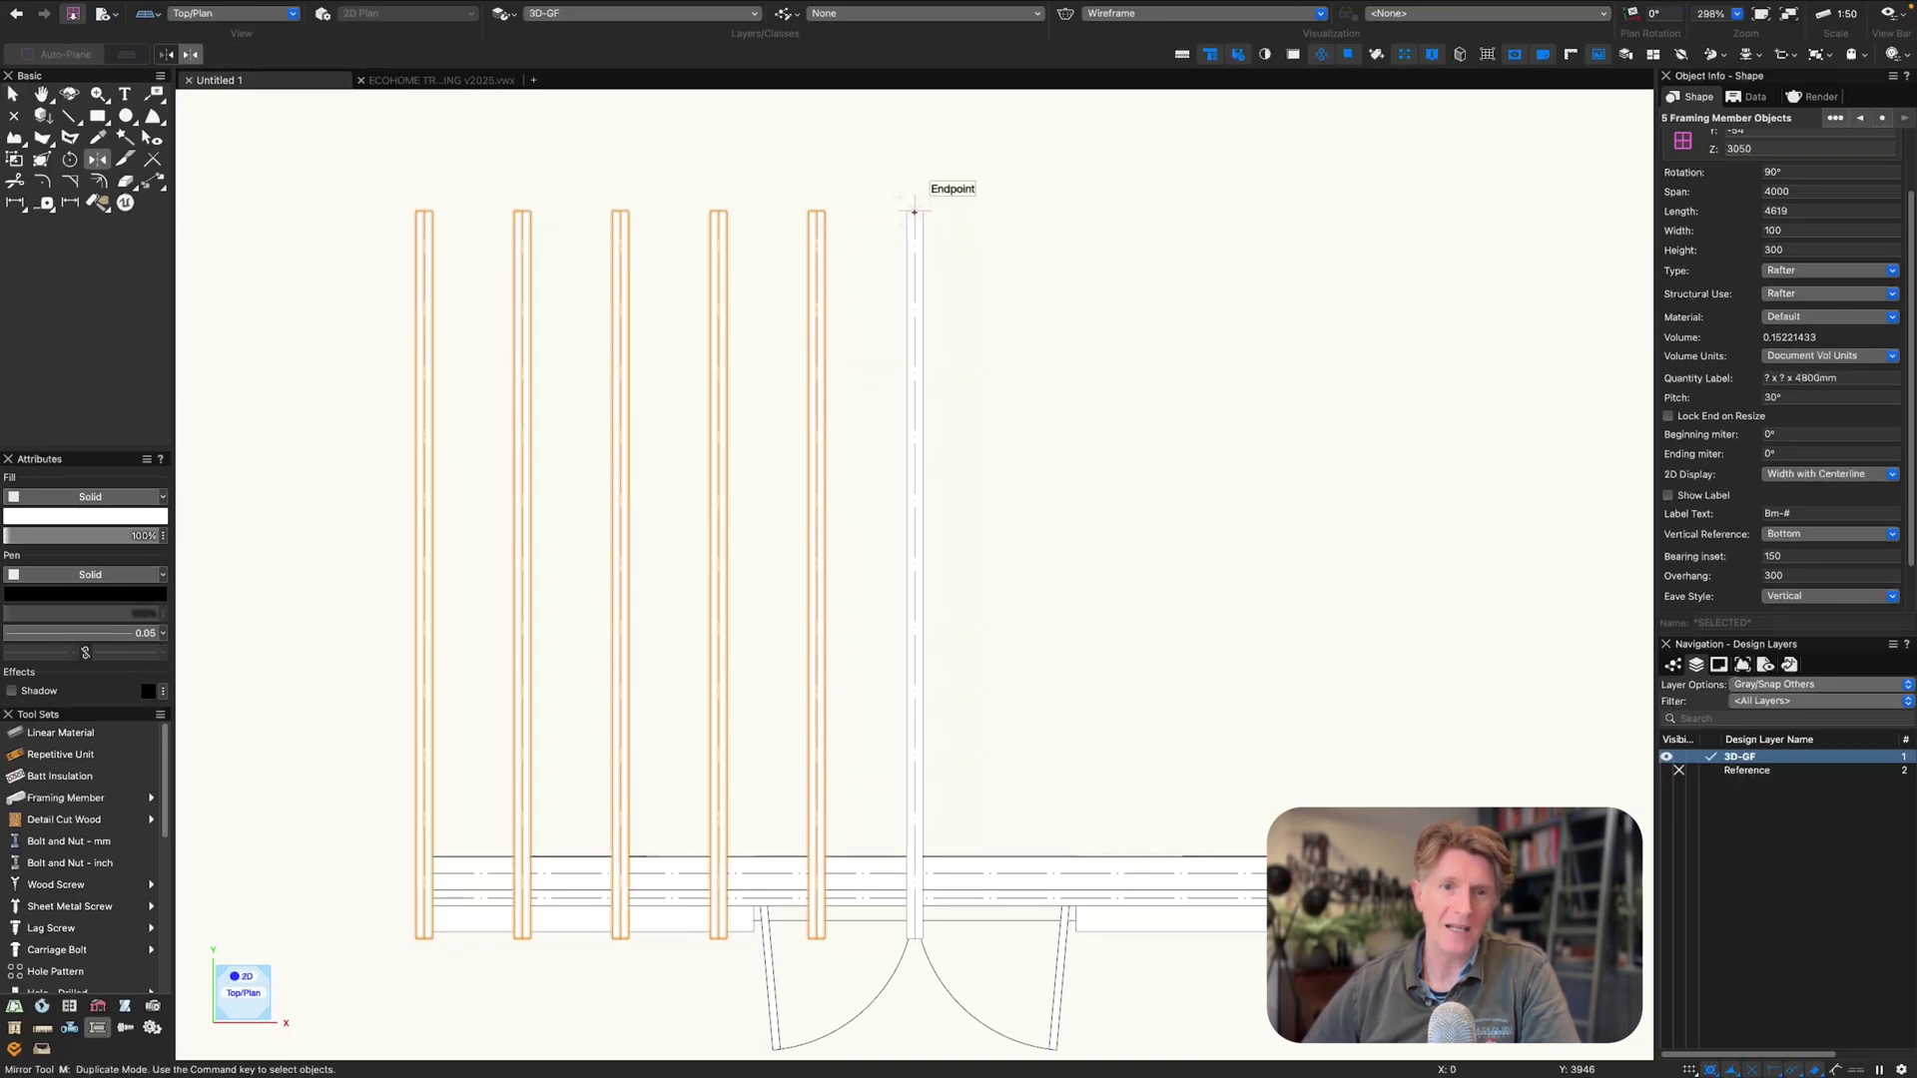
left_click(914, 212)
left_click(915, 295)
key("x")
key("3")
scroll(909, 449, "down", 3)
middle_click_drag(1018, 696, 932, 663, "ctrl")
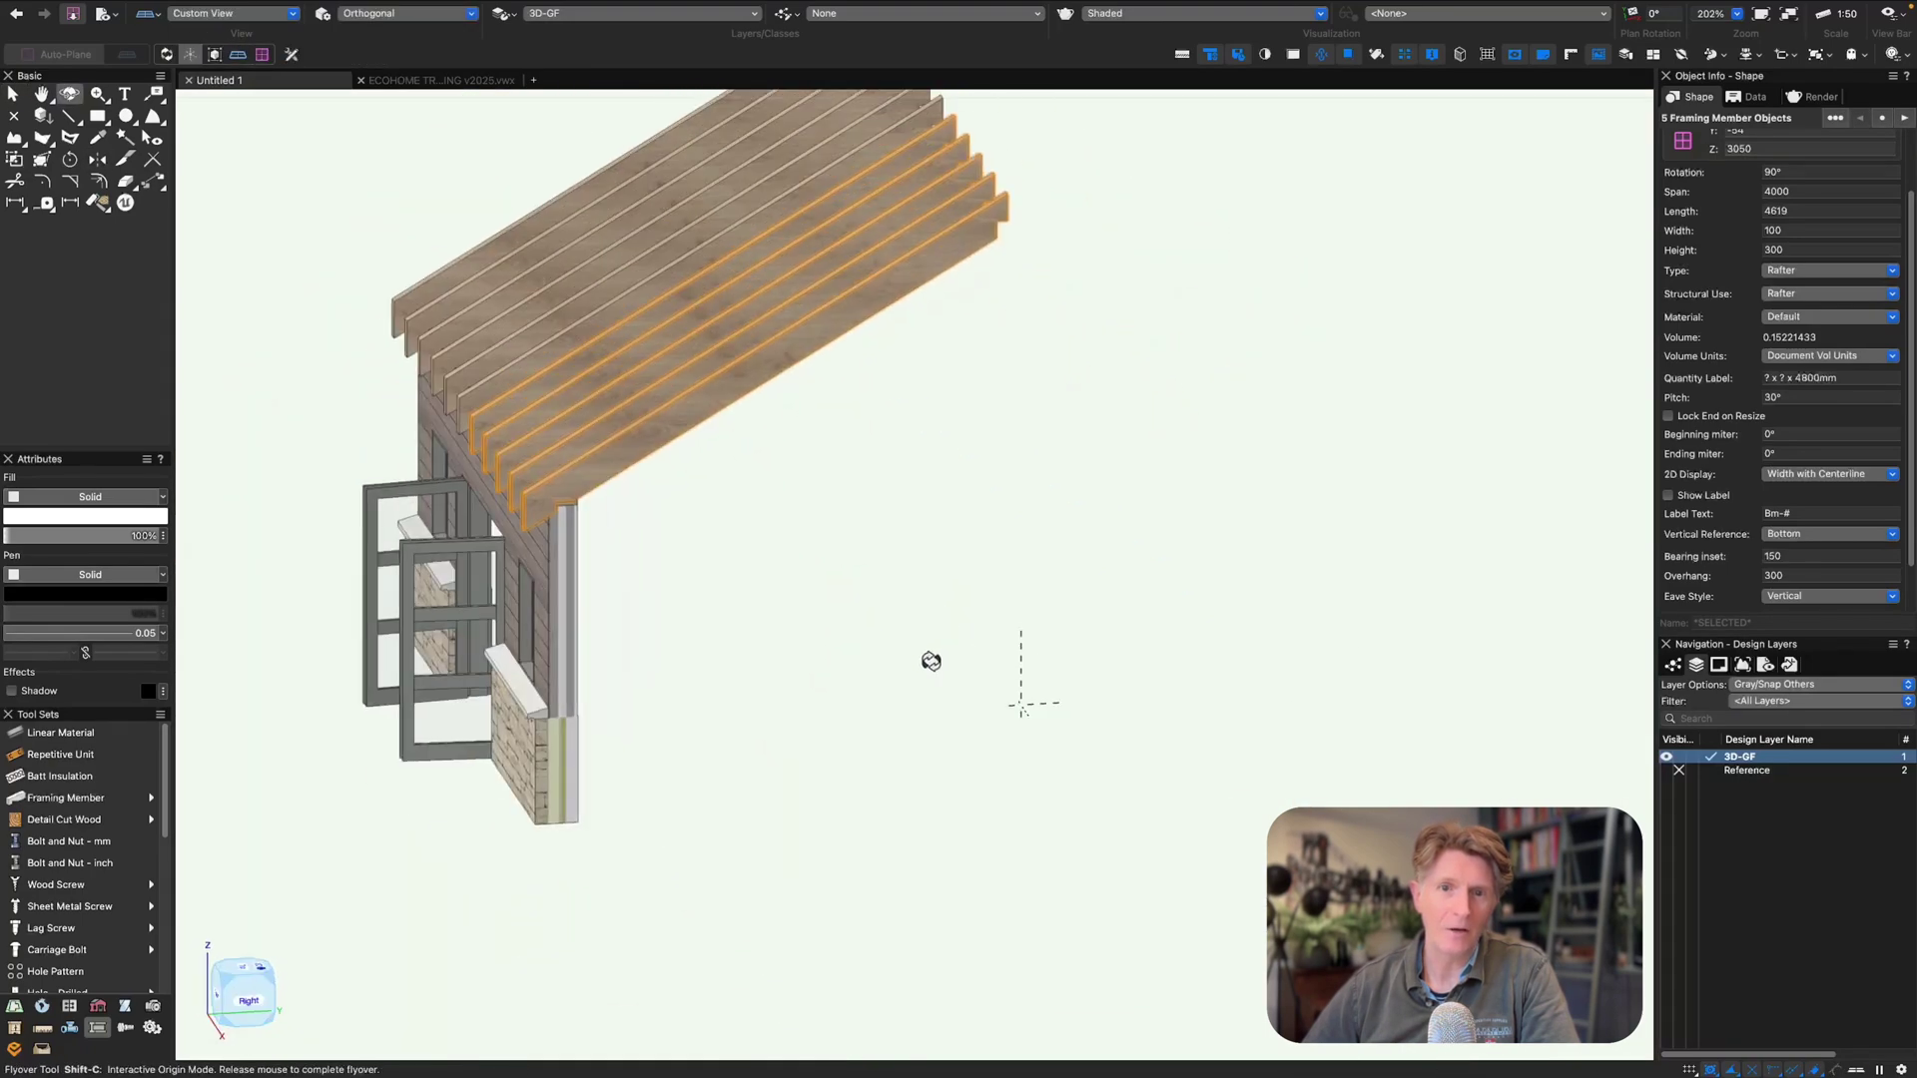
middle_click_drag(862, 470, 968, 651)
left_click(968, 651)
- In Right view, copy the oak capping board and place the copy just below the upper end of the rafters
key("0")
key("6")
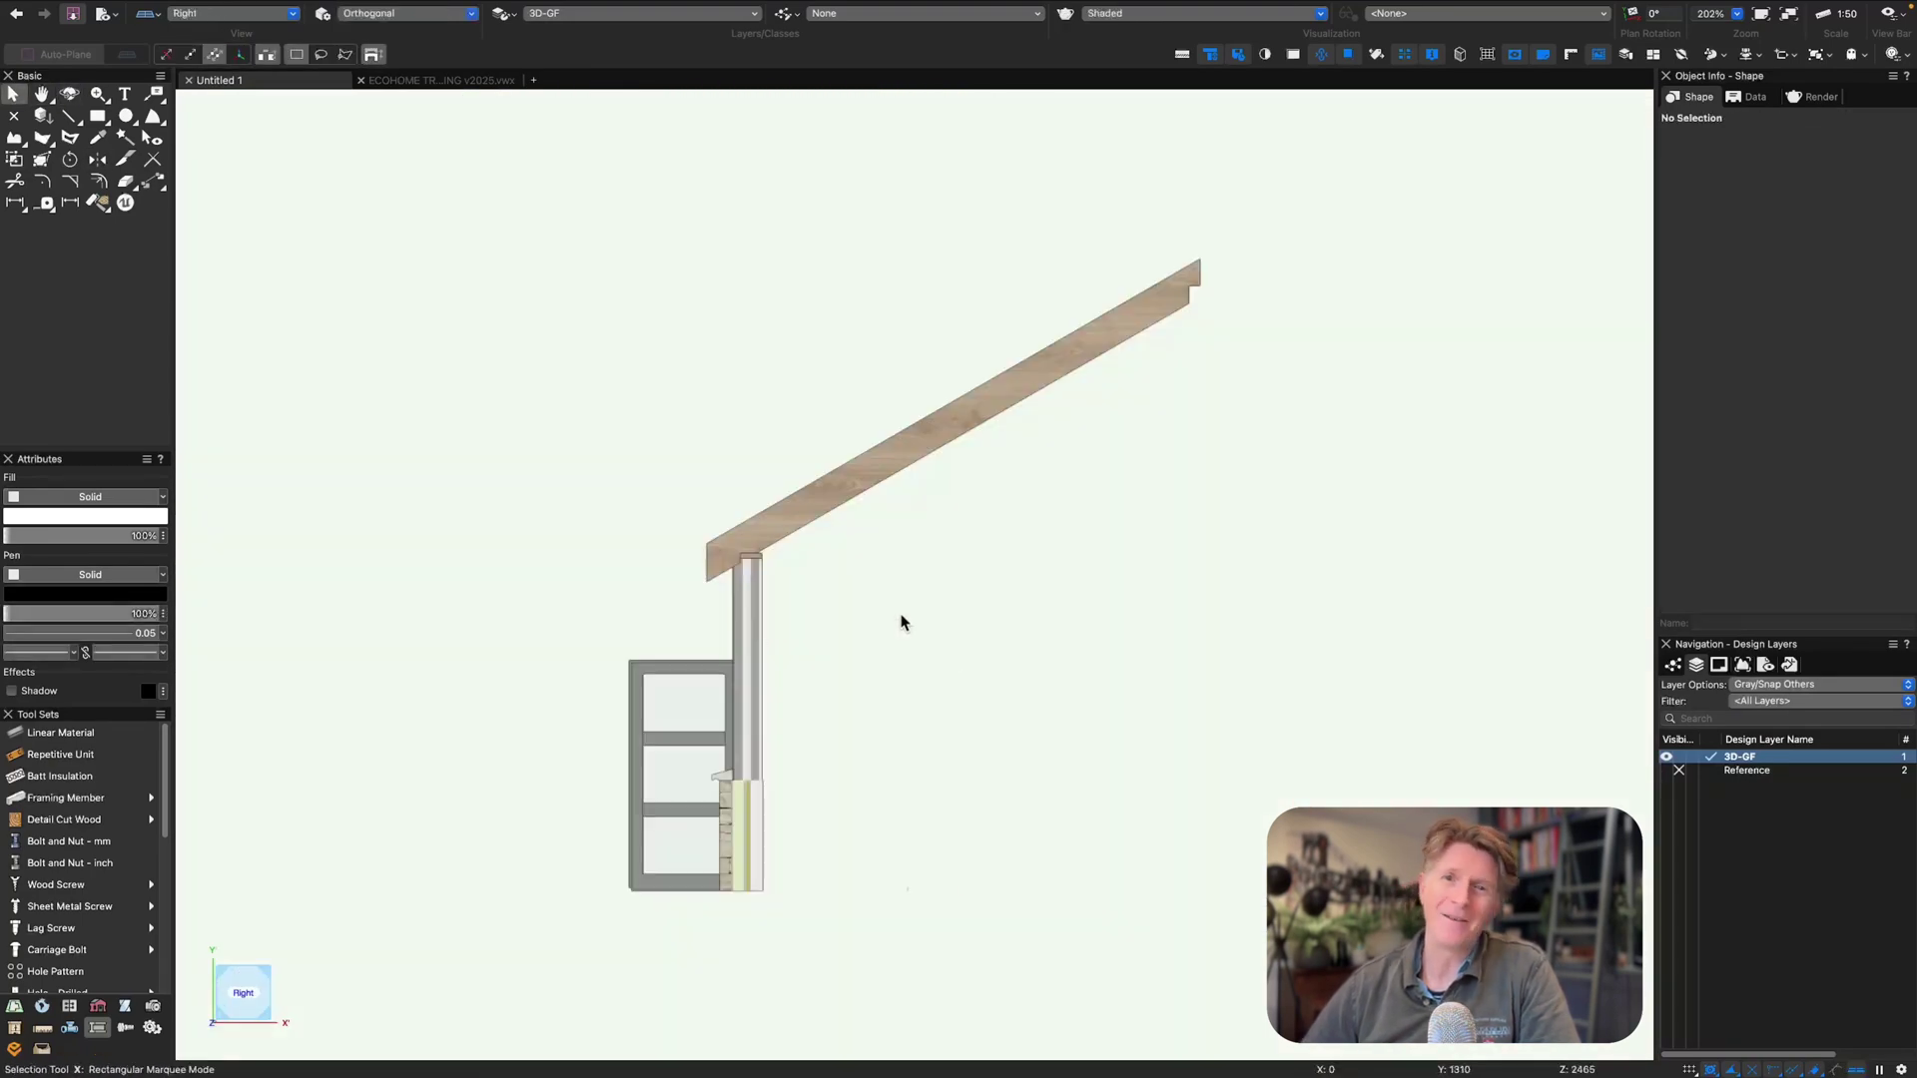
scroll(901, 611, "up", 4)
scroll(686, 534, "up", 5)
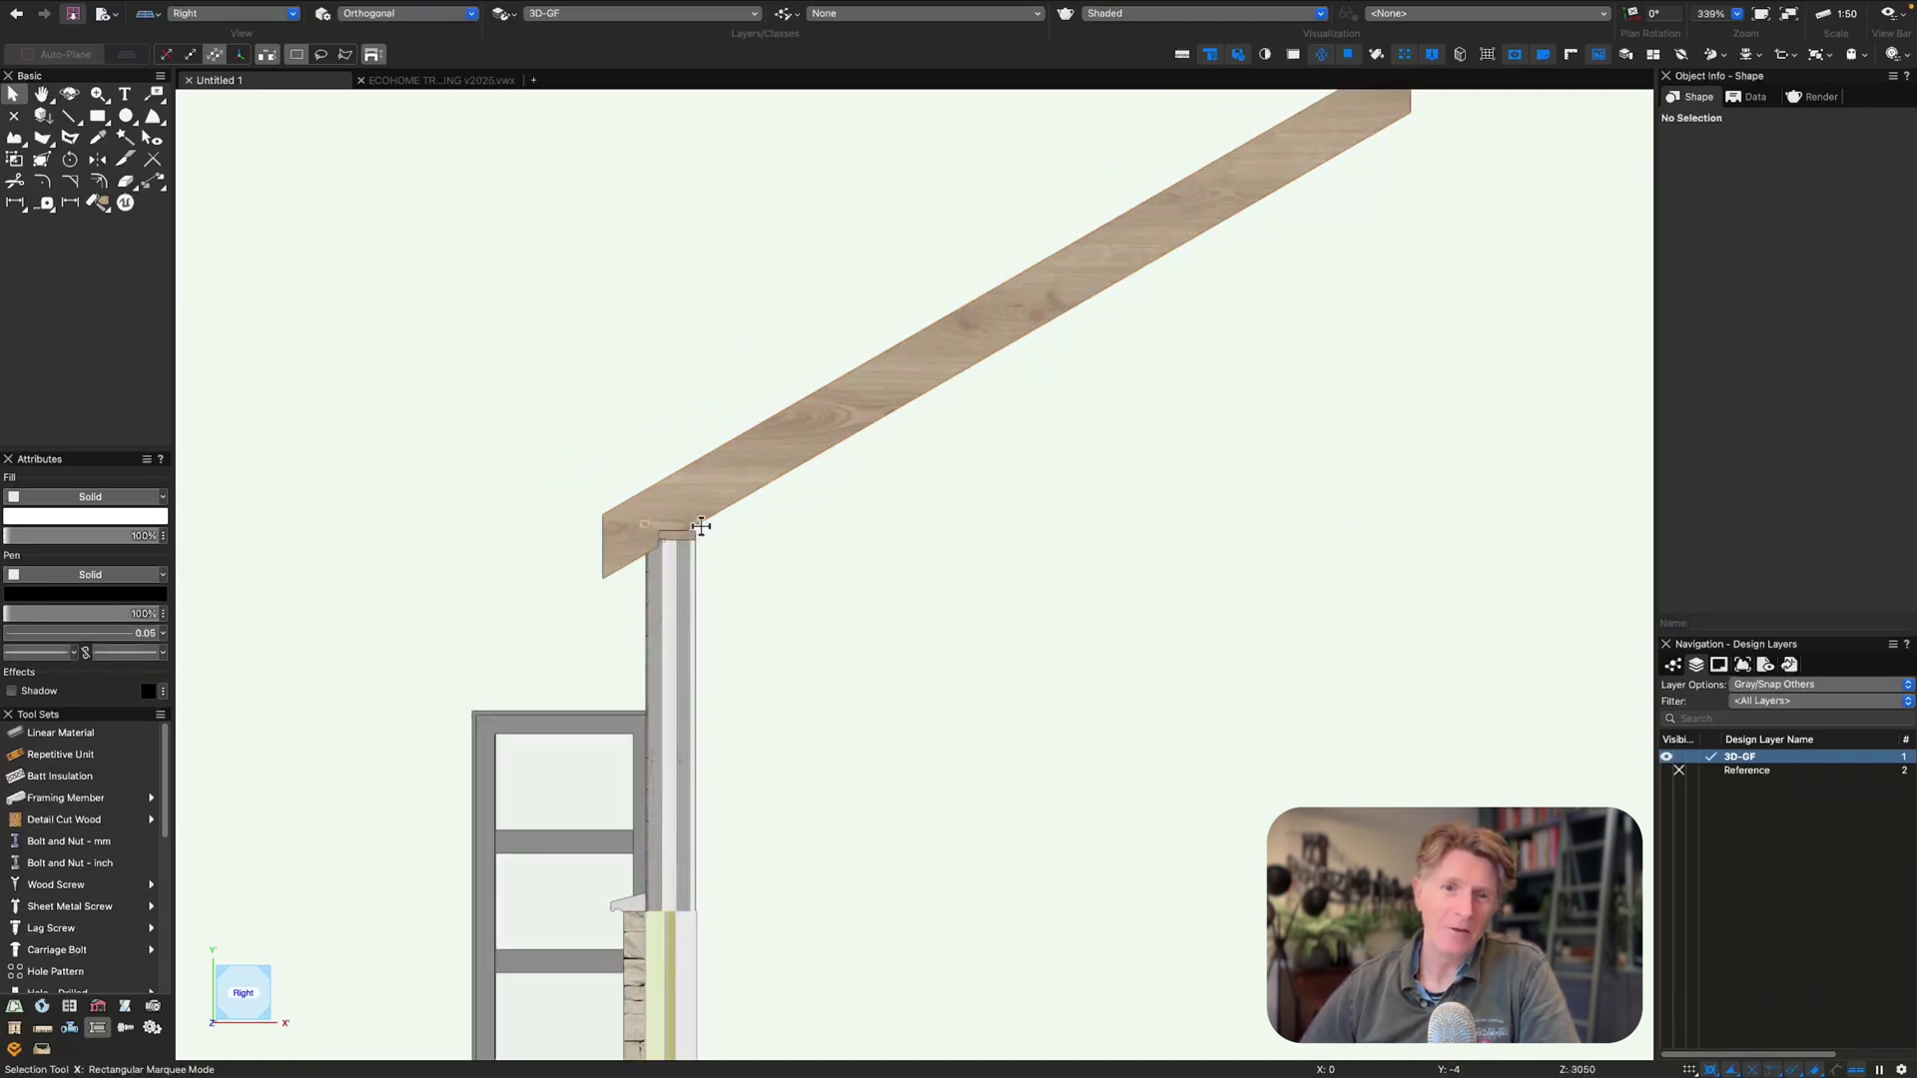
left_click_drag(686, 534, 1527, 433, "alt")
middle_click_drag(1476, 406, 1145, 581)
scroll(1271, 496, "down", 2)
middle_click_drag(1271, 497, 779, 716)
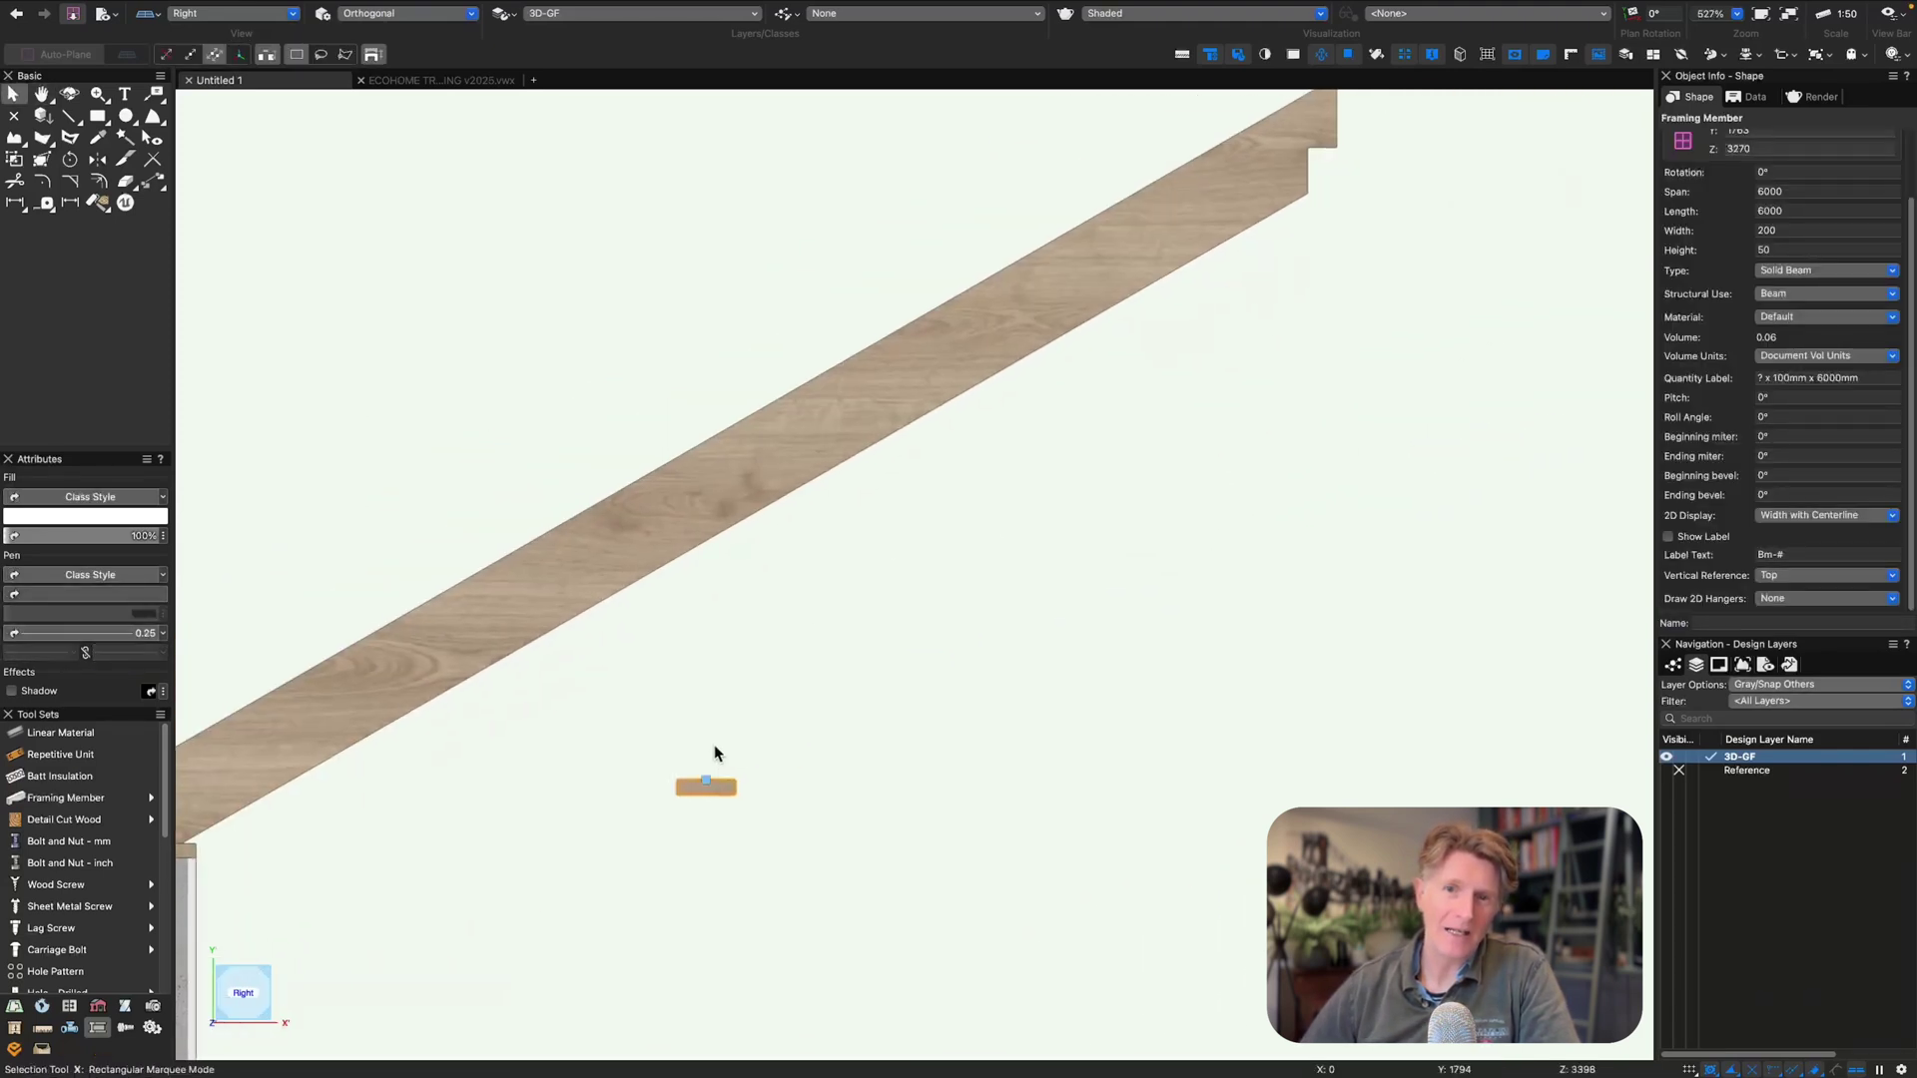
left_click_drag(720, 779, 1389, 229)
middle_click_drag(1379, 191, 1213, 492)
scroll(1213, 492, "up", 2)
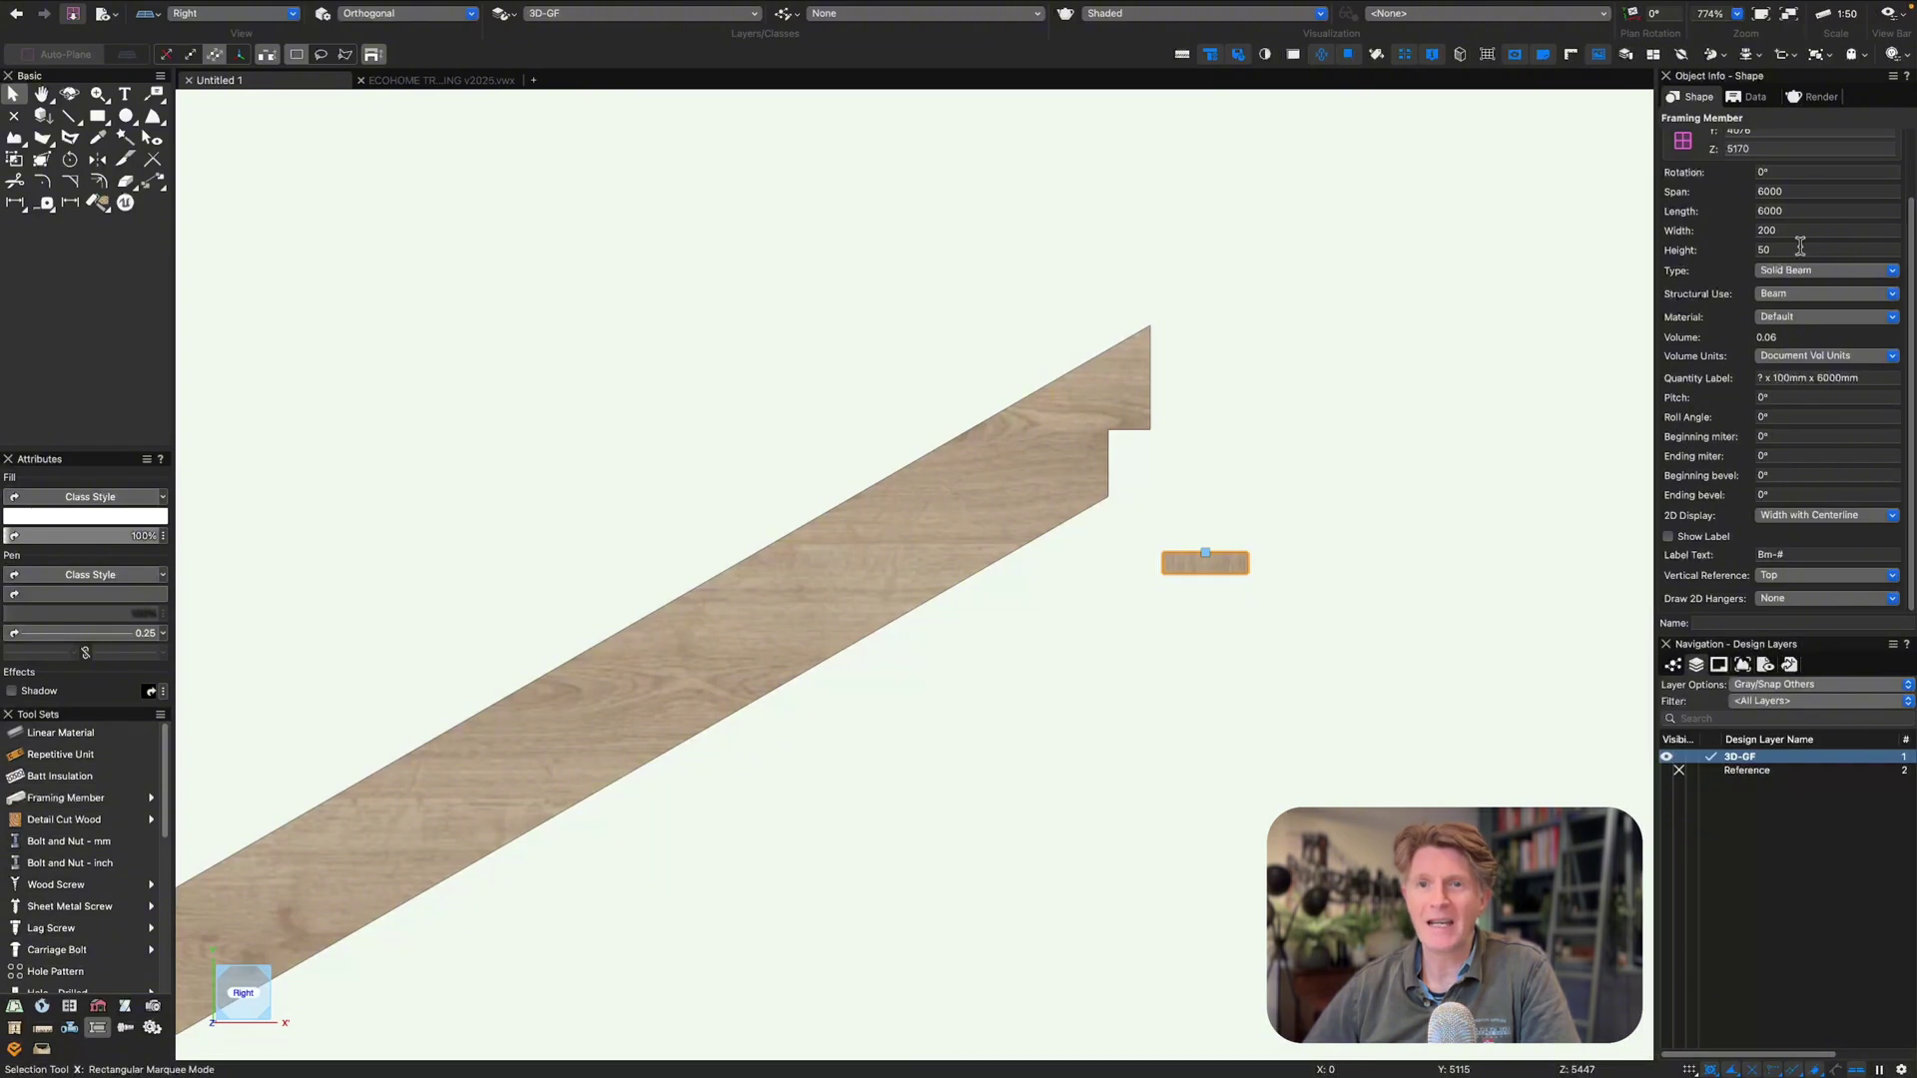
- Set the copied board's height to 300 and width to 100 so it forms a beam
scroll(1783, 267, "up", 3)
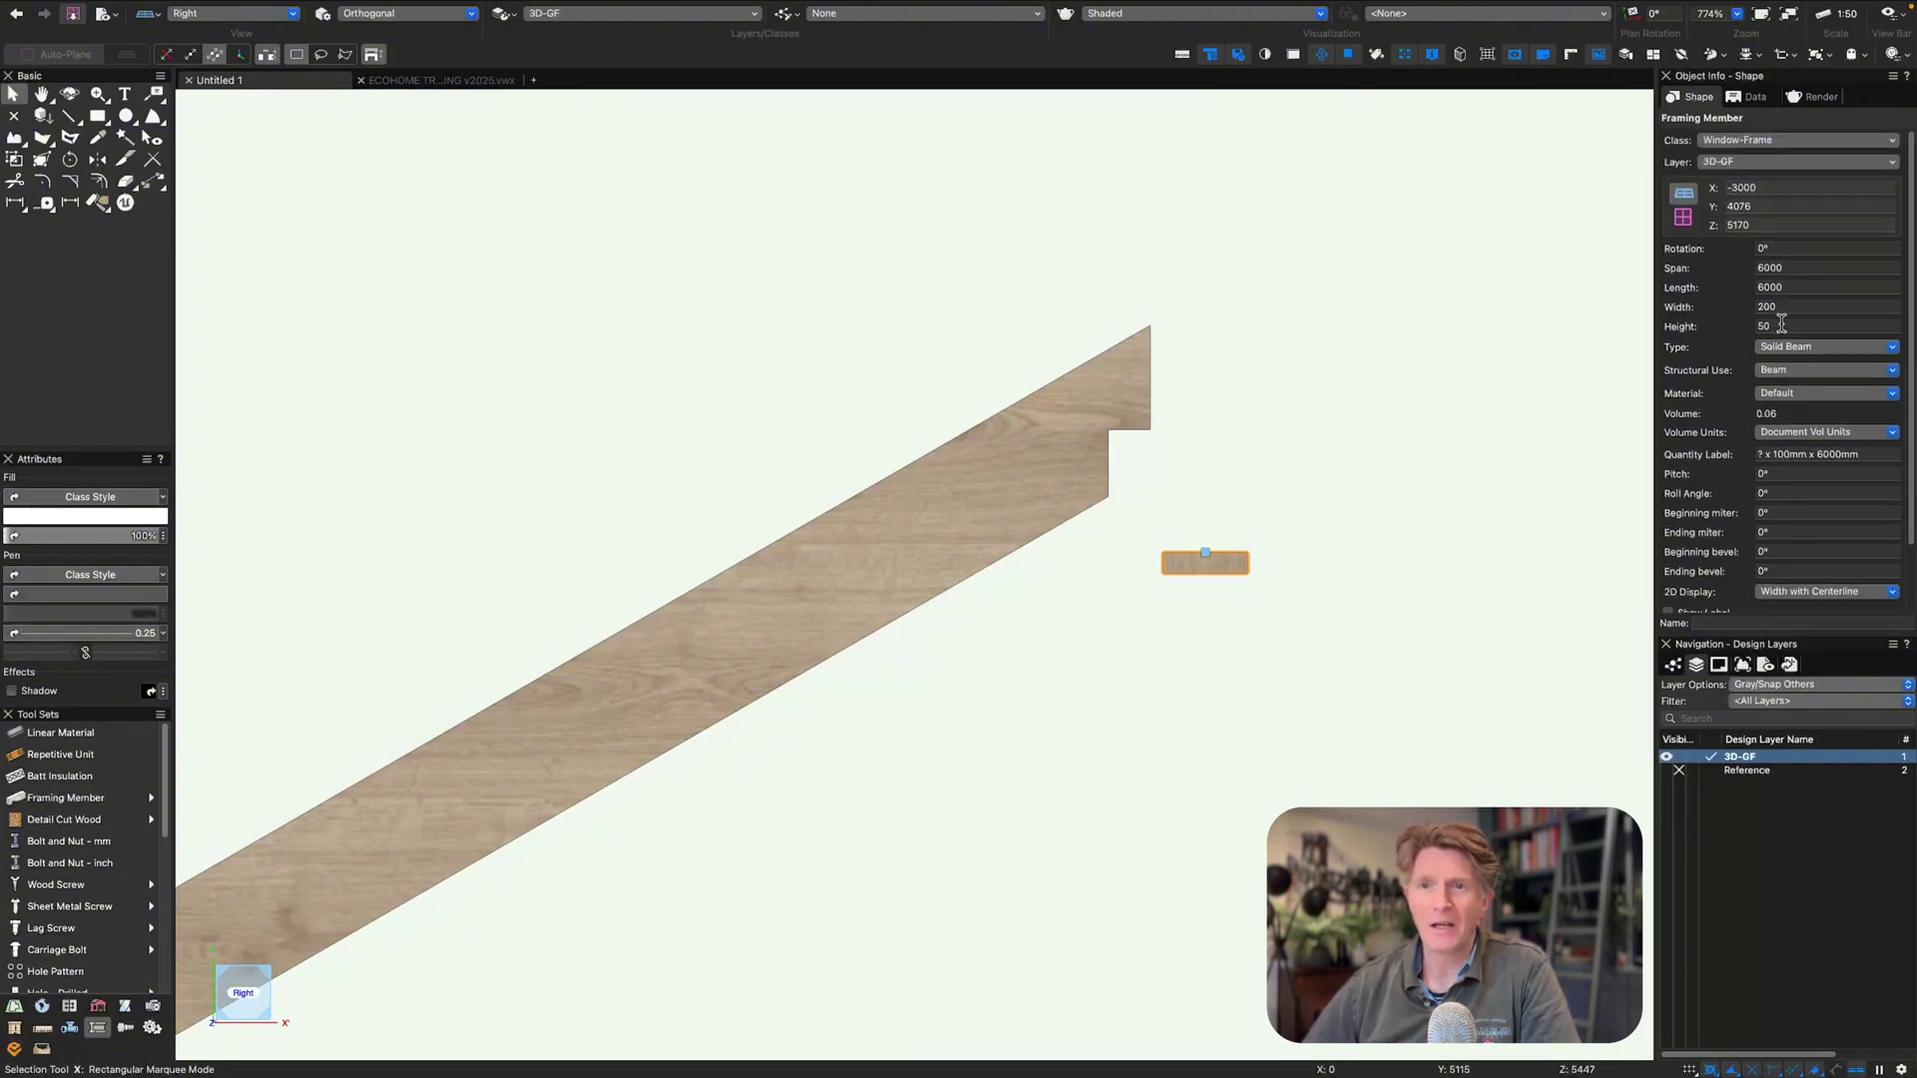
type("300")
key("Return")
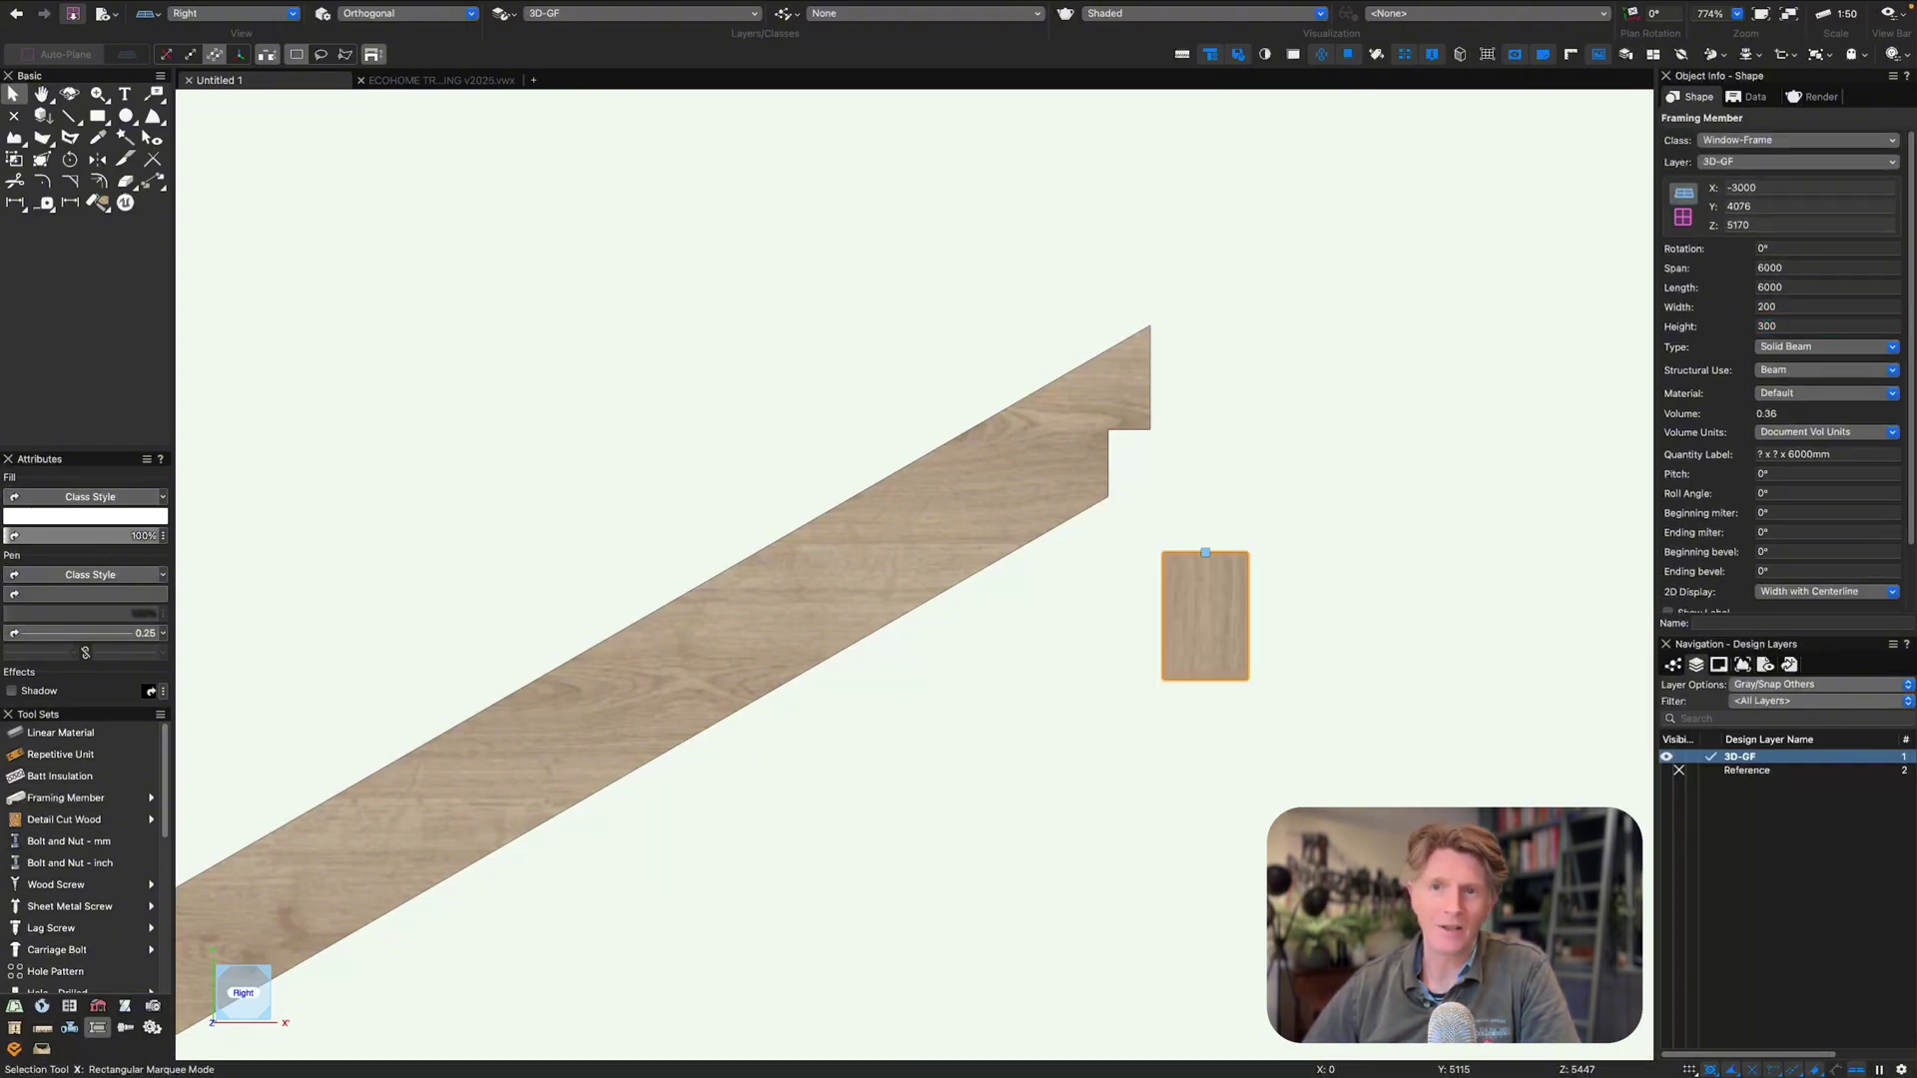
type("50")
key("Return")
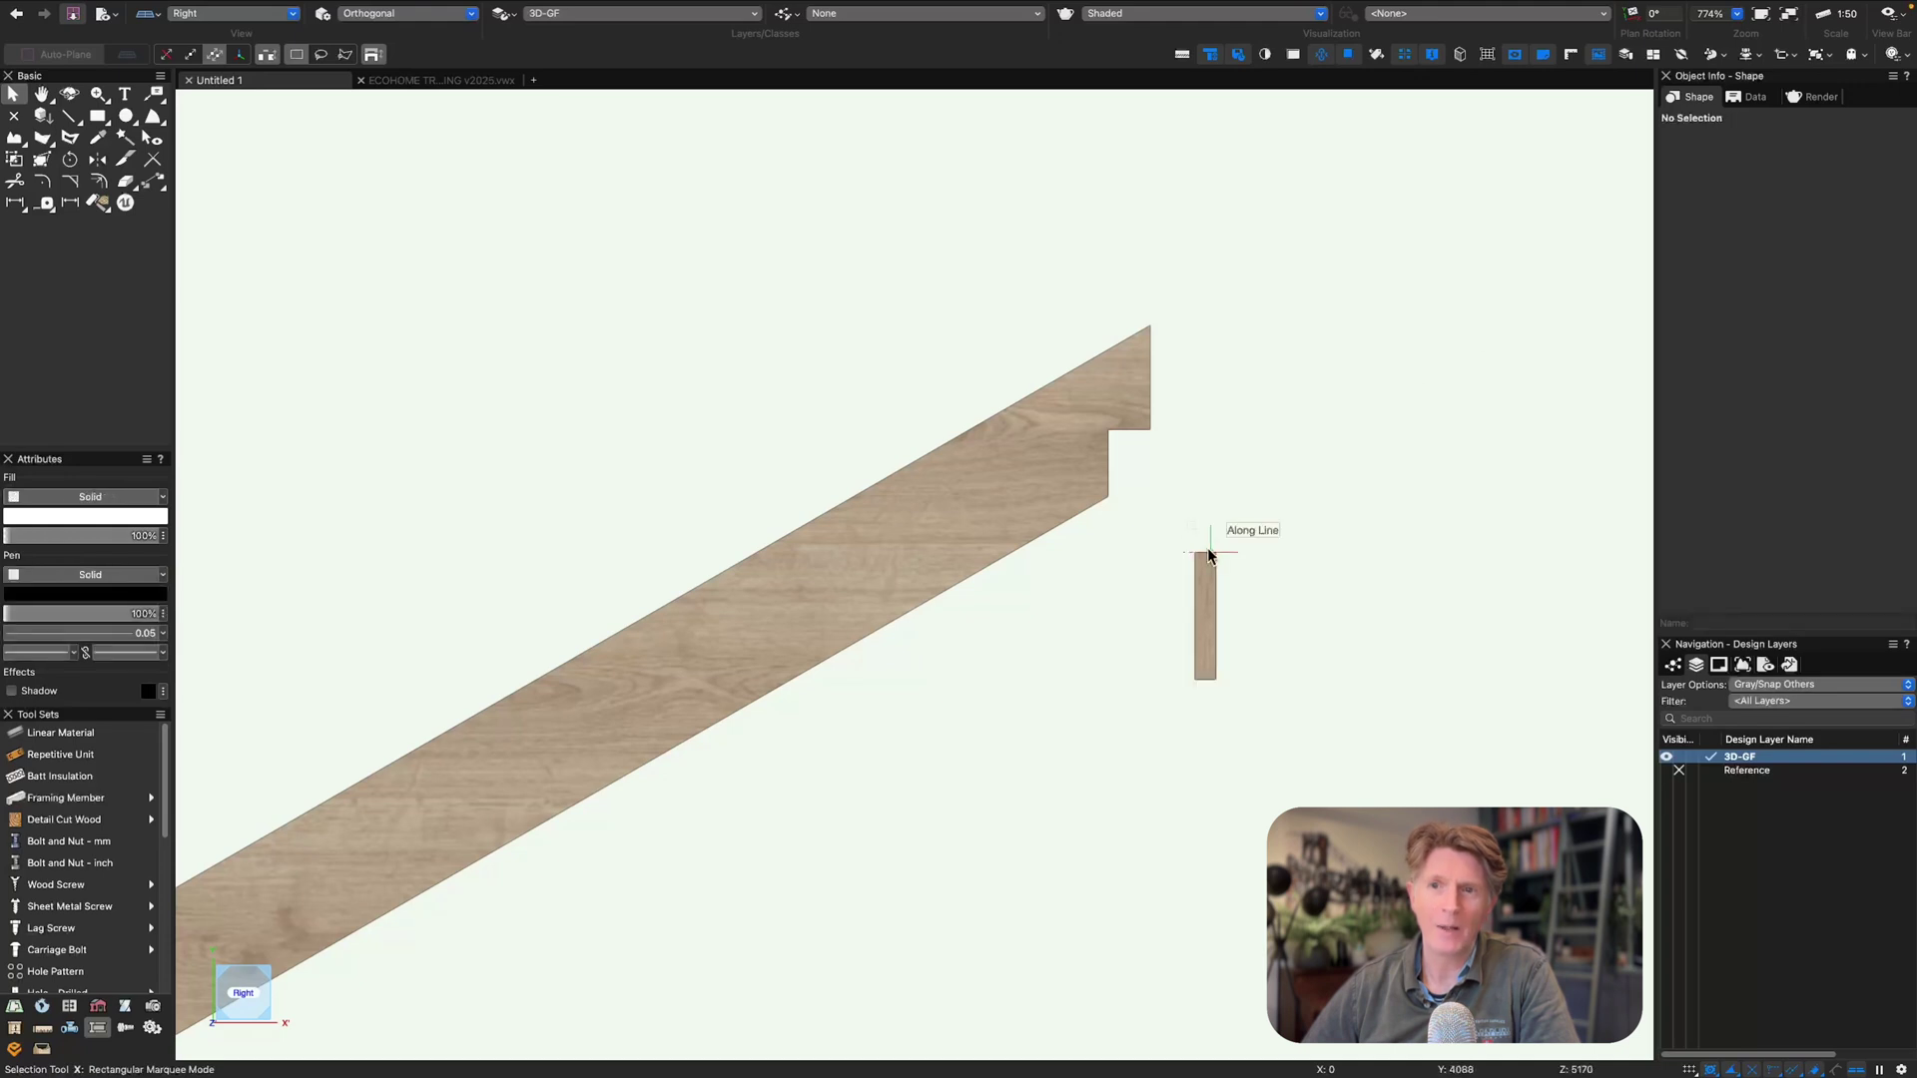
left_click(1177, 535)
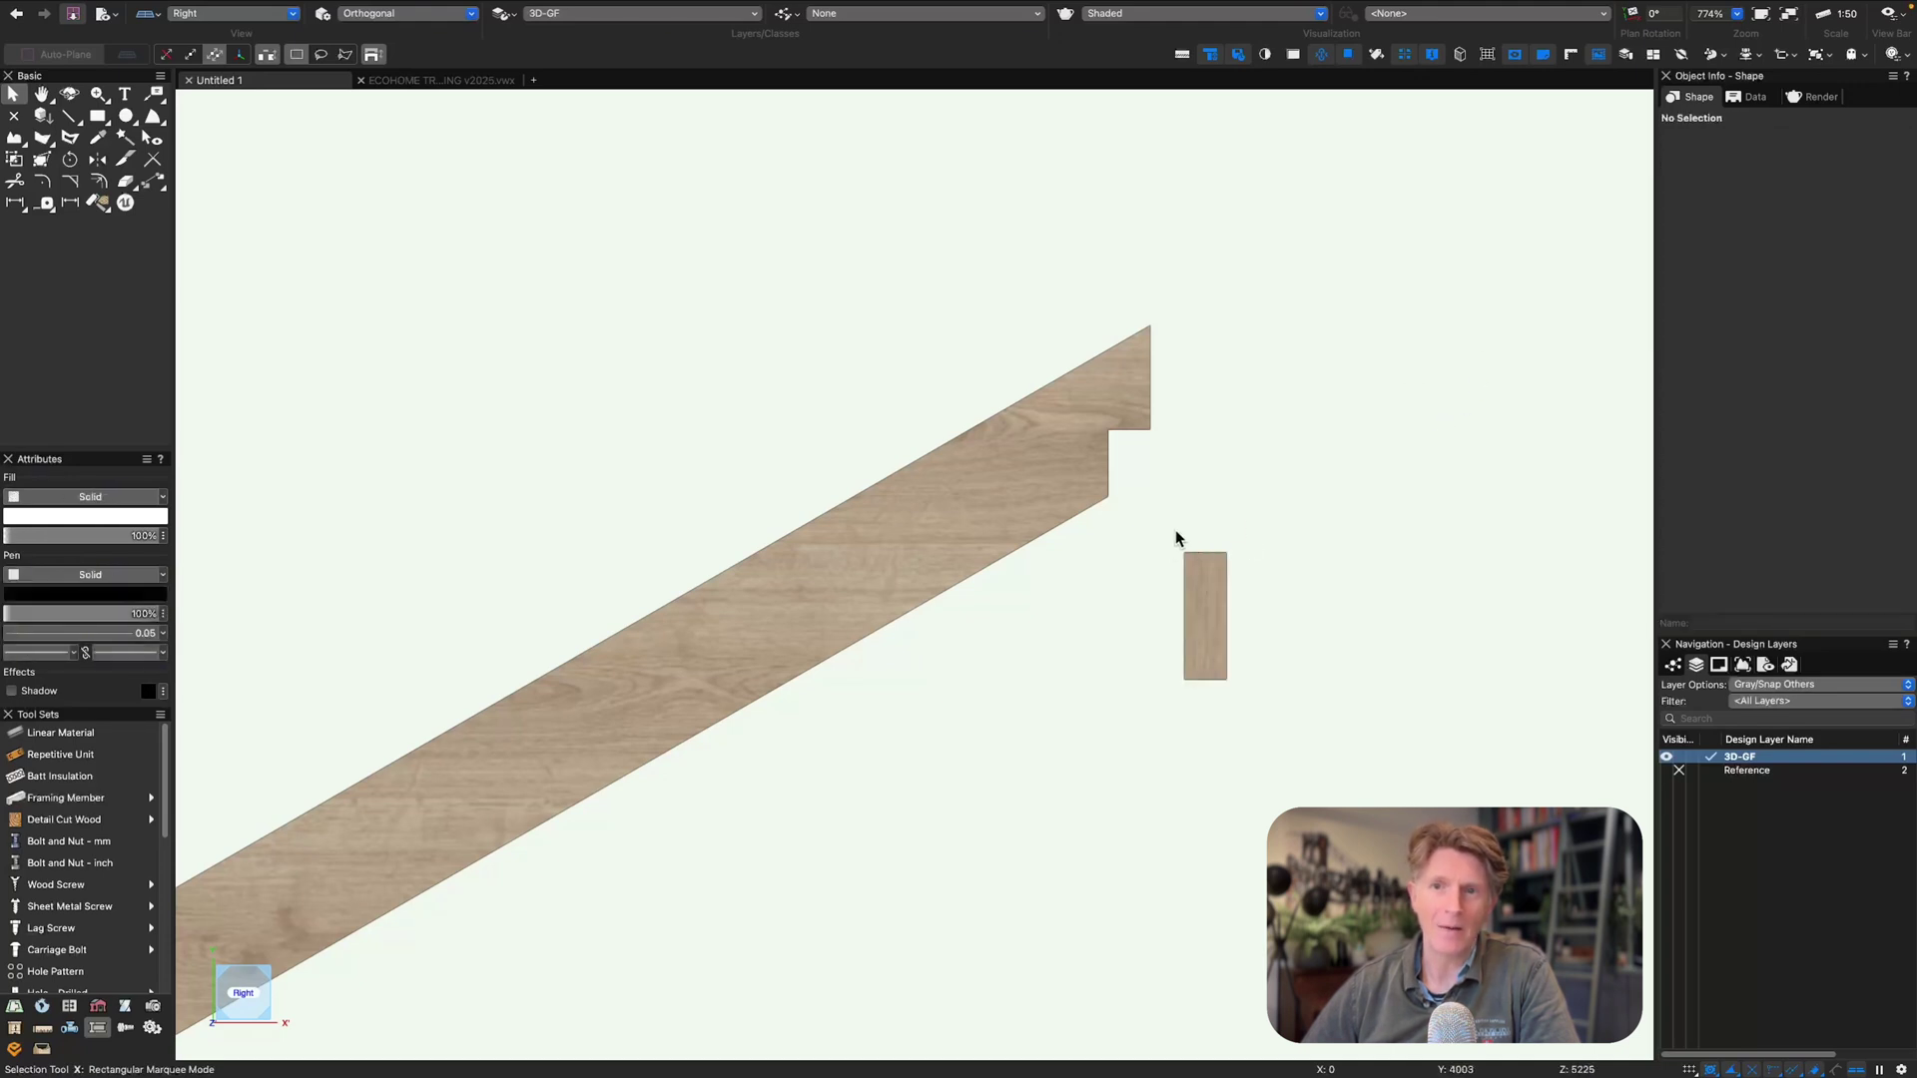
- Move the beam into the rafters' upper notch, snapping its top corner to the notch's inner corner
left_click_drag(1105, 423, 1108, 429)
scroll(1185, 456, "up", 4)
scroll(1185, 456, "down", 7)
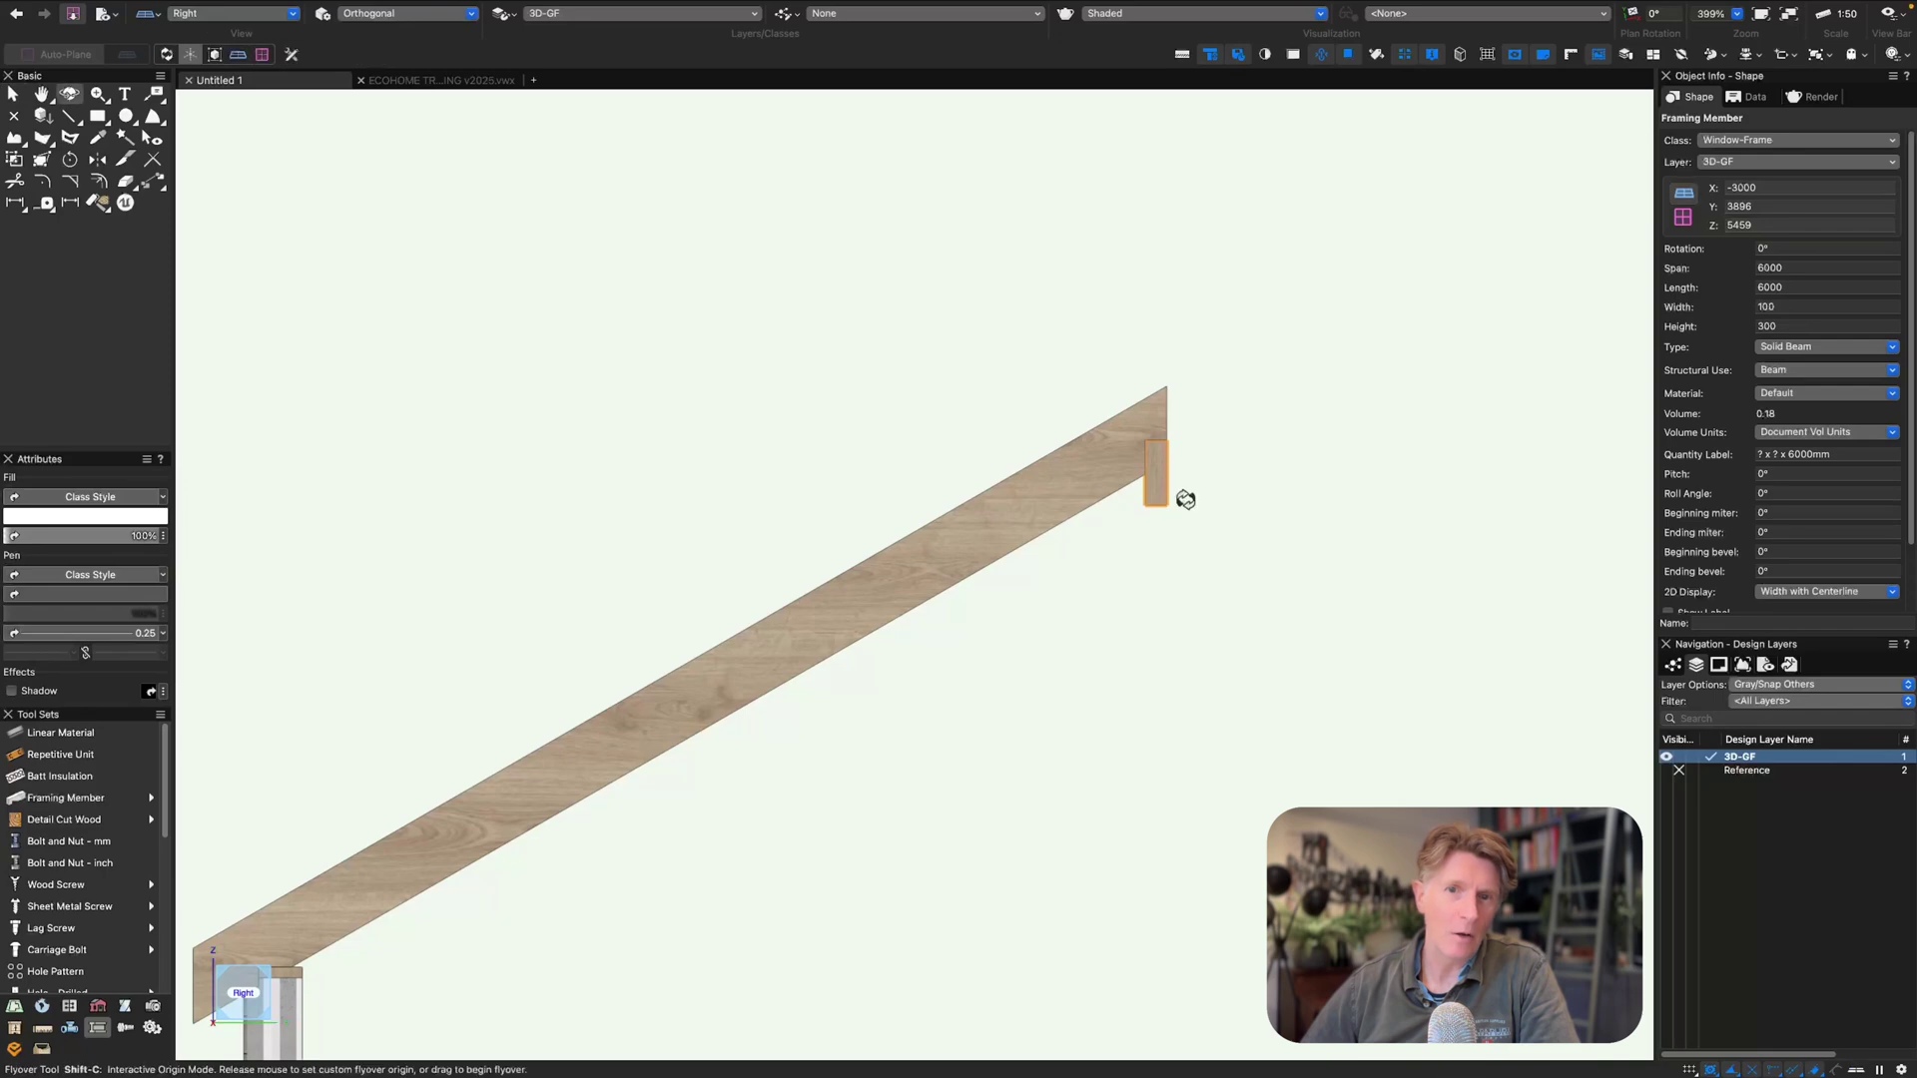
- Examine how the beam fits the rafters' upper notches in 3D and in Right view with X-ray
middle_click_drag(1185, 500, 1121, 526, "ctrl")
left_click(1072, 587)
scroll(948, 532, "up", 3)
left_click(997, 518)
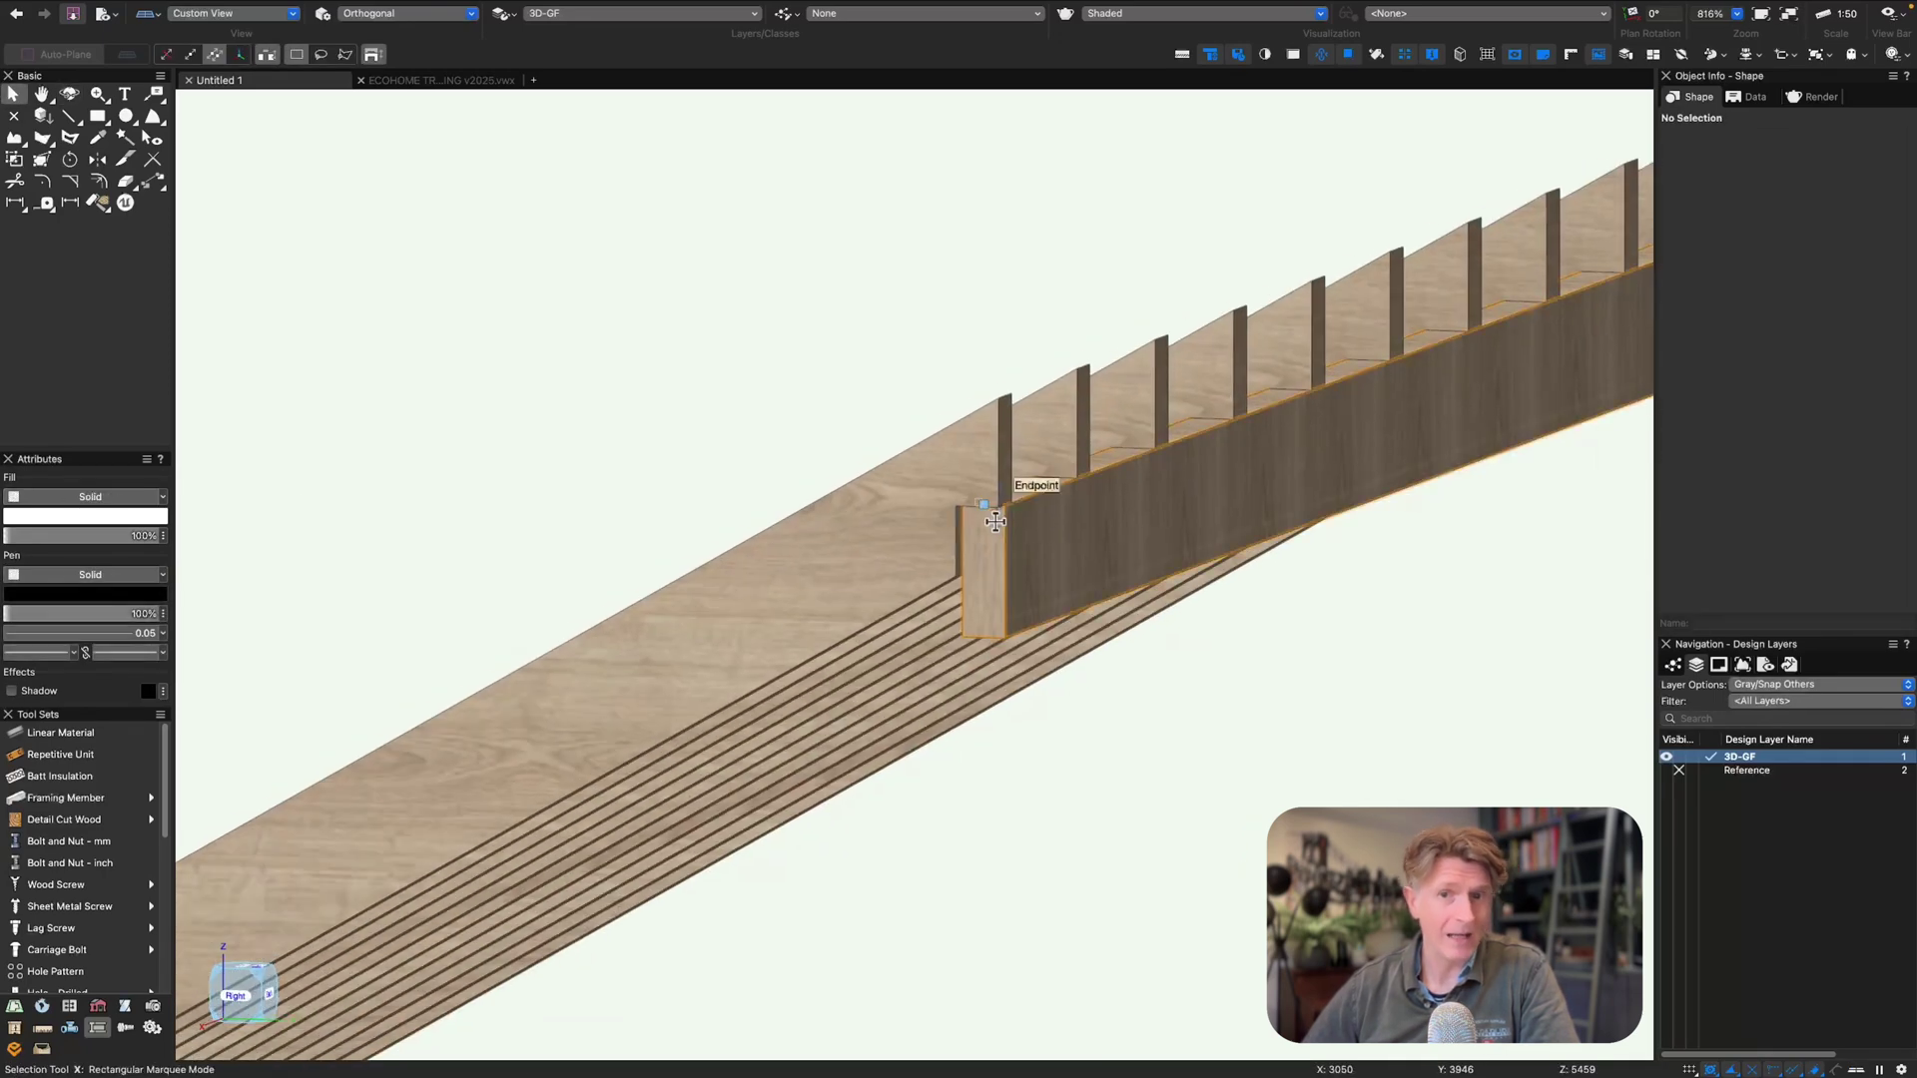
key("2")
key("6")
scroll(883, 523, "up", 3)
key("b")
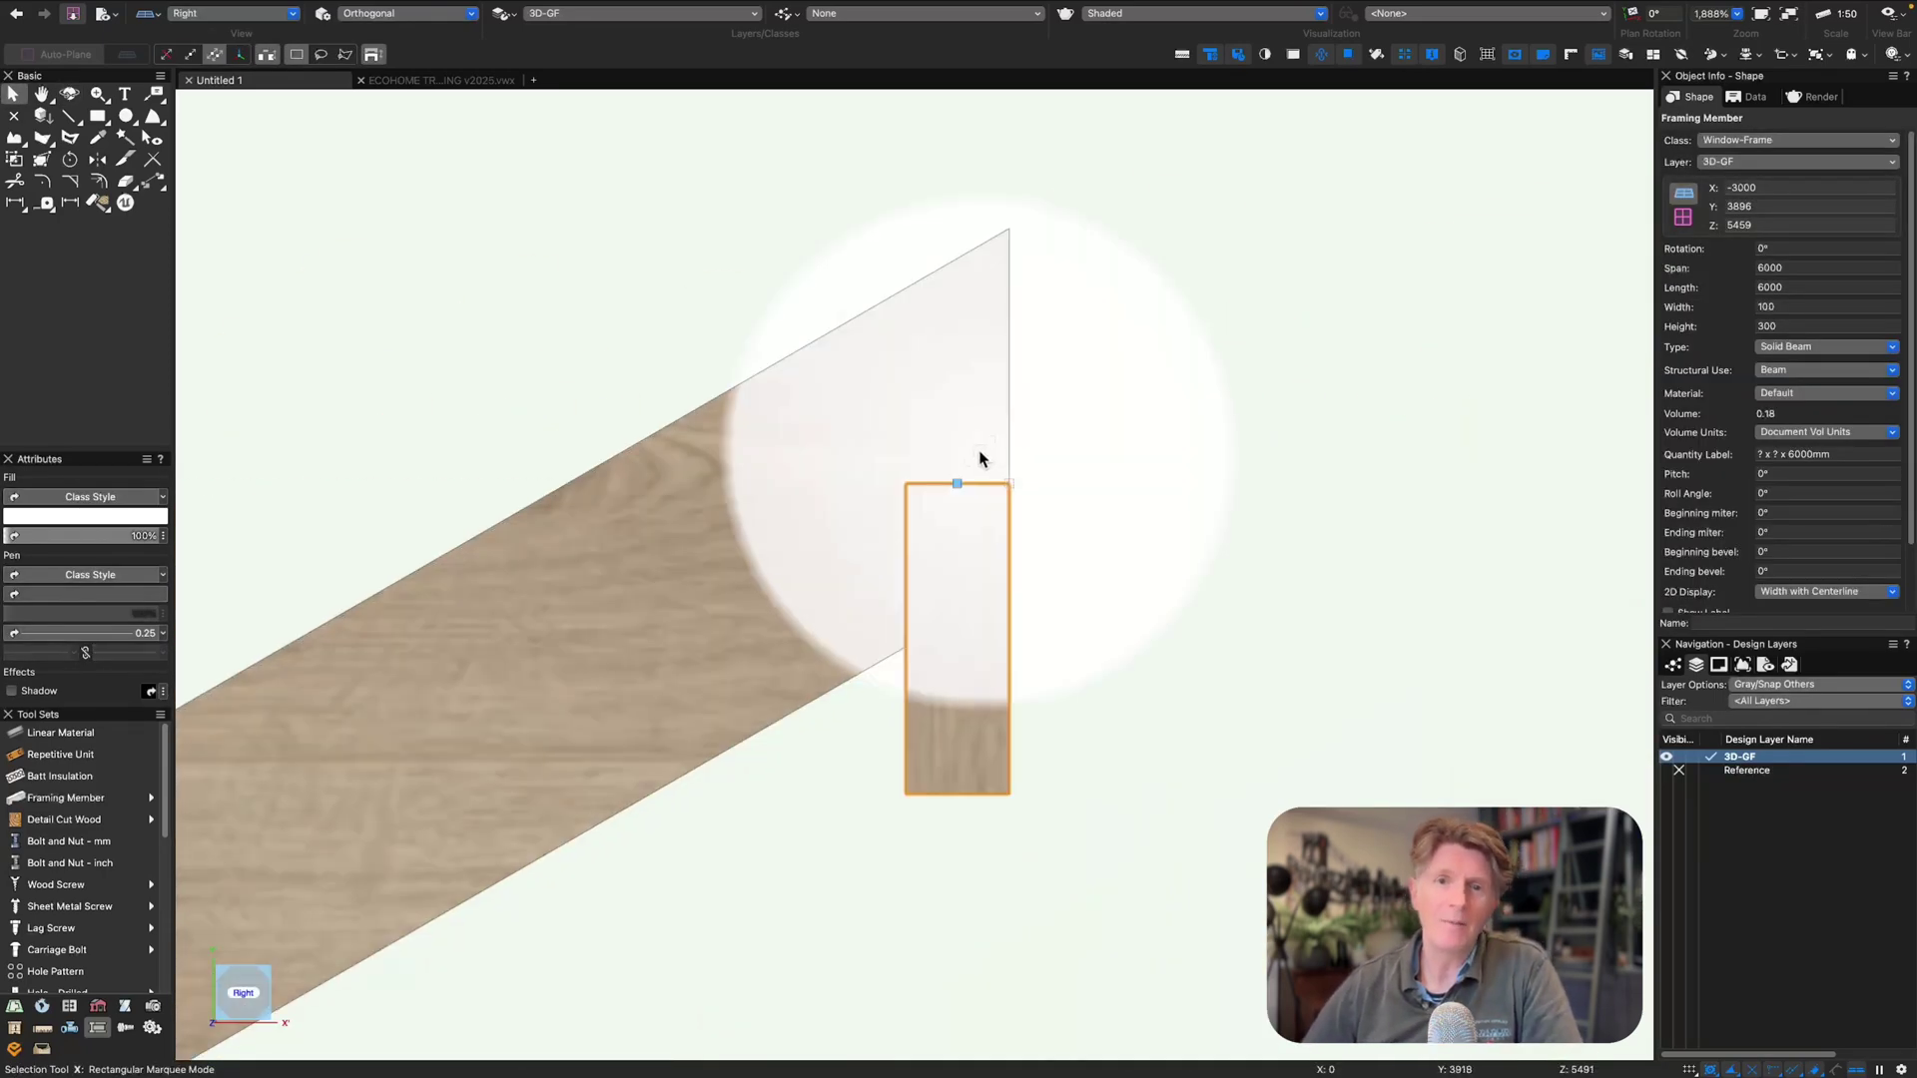
middle_click_drag(938, 567, 895, 587, "ctrl")
- In Top/Plan view, stretch both ends of the beam to the outer faces of the end rafters, giving a 6100 span
key("KP_0")
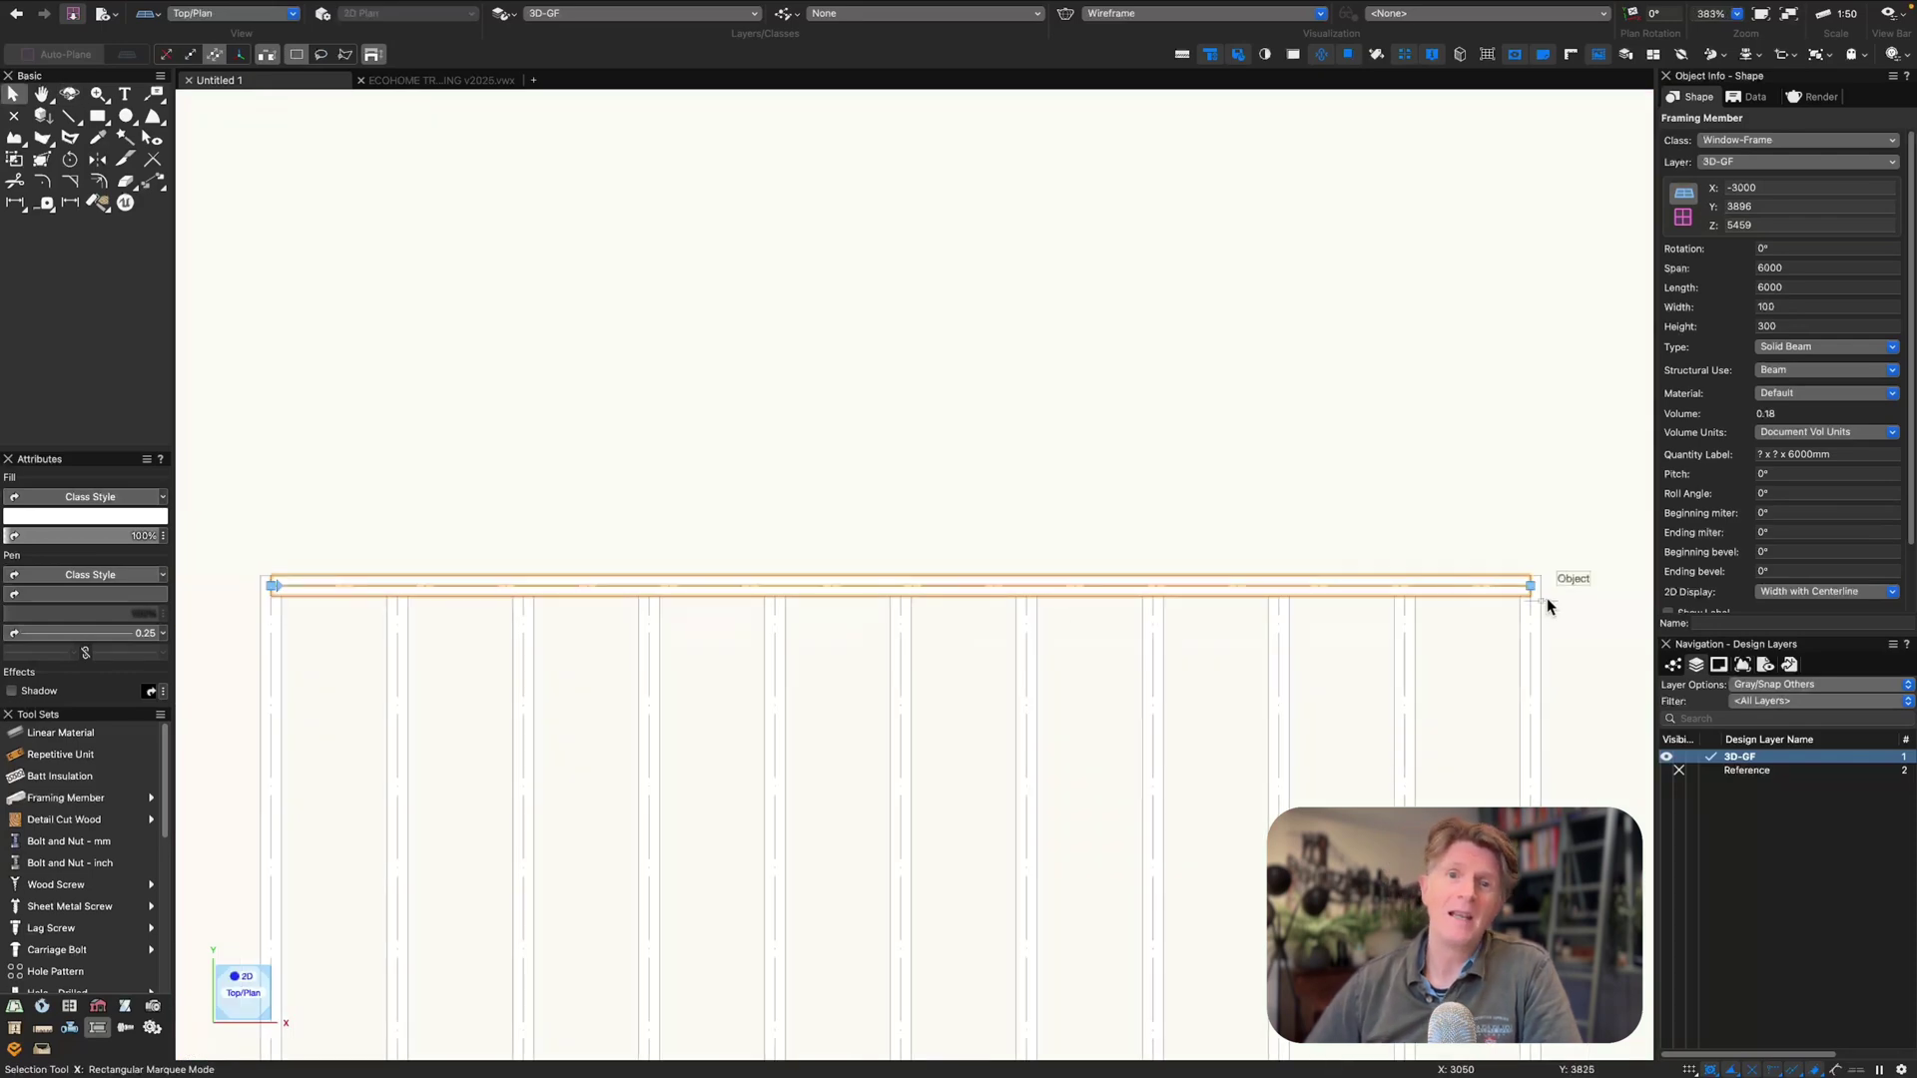
scroll(257, 573, "up", 3)
left_click_drag(1545, 589, 214, 582)
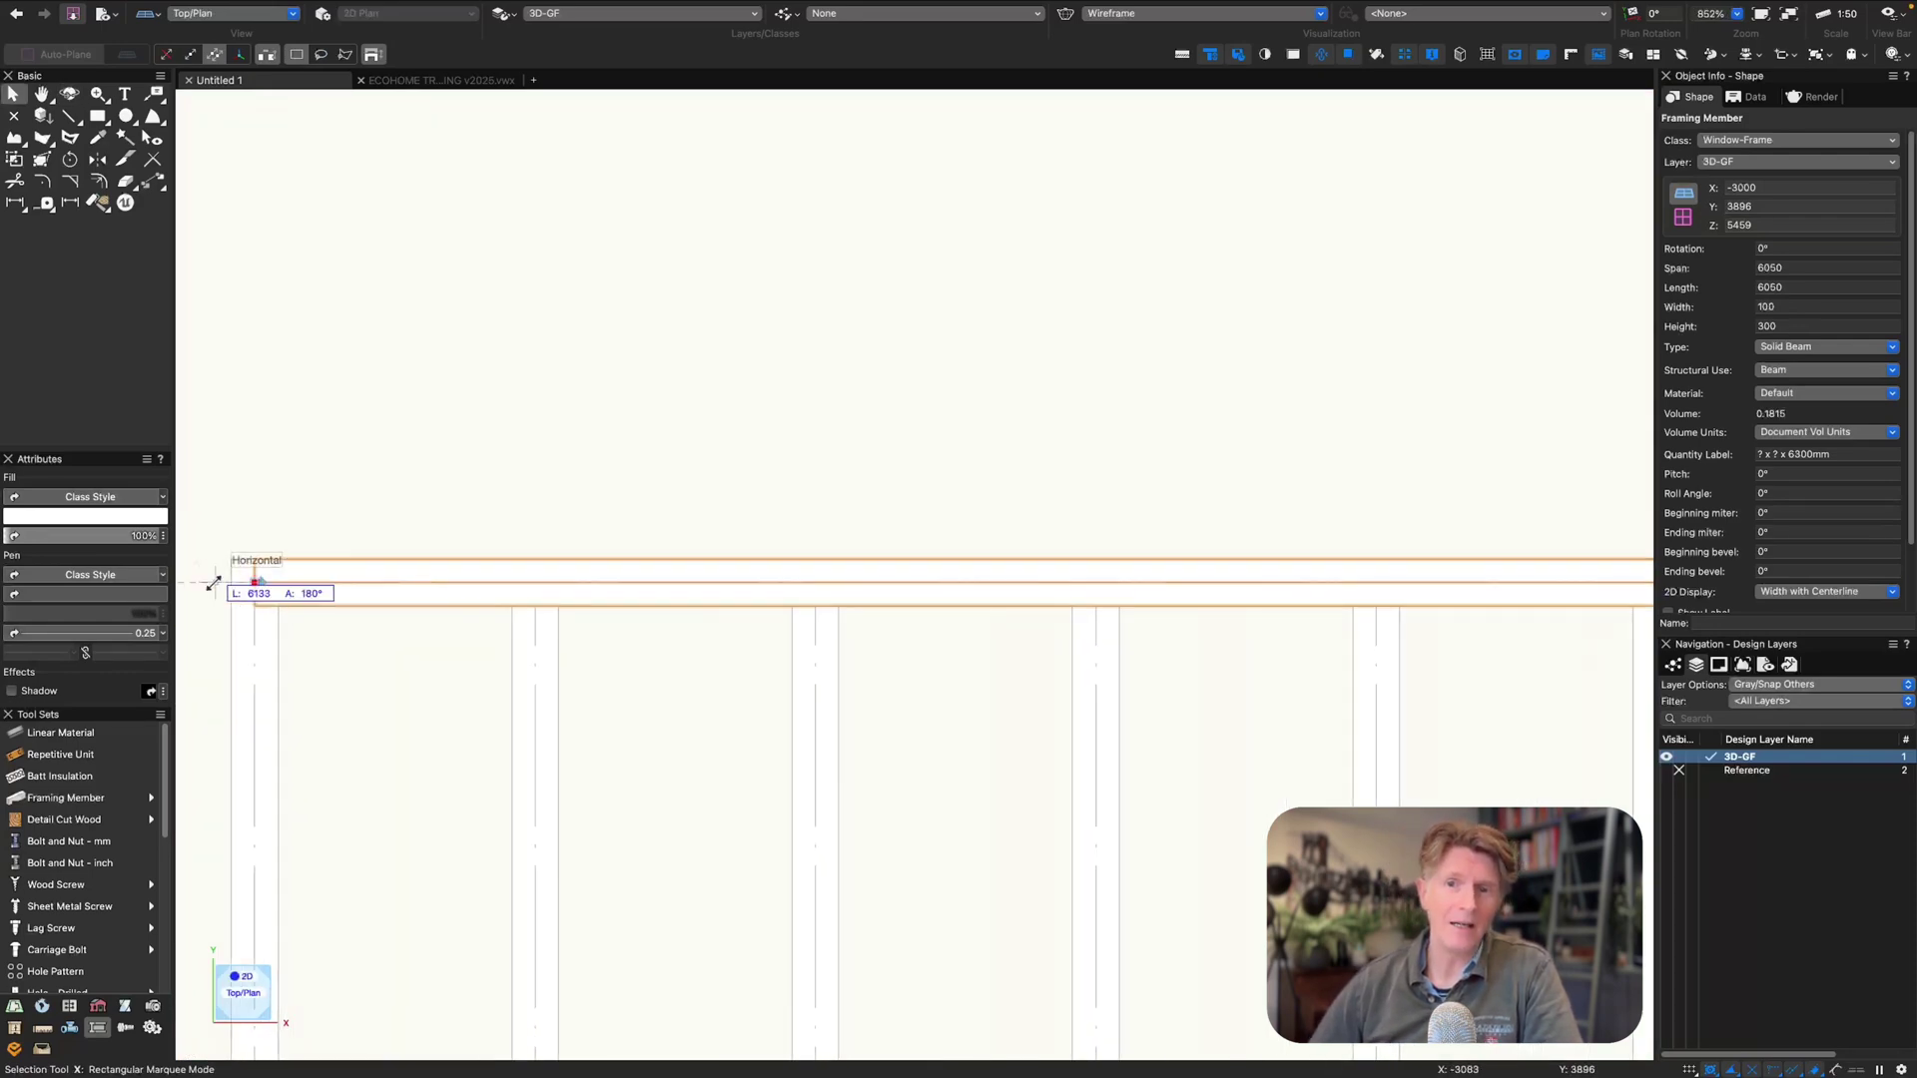
scroll(518, 568, "down", 3)
key("KP_3")
scroll(529, 584, "down", 3)
middle_click_drag(650, 809, 859, 642)
scroll(859, 642, "up", 2)
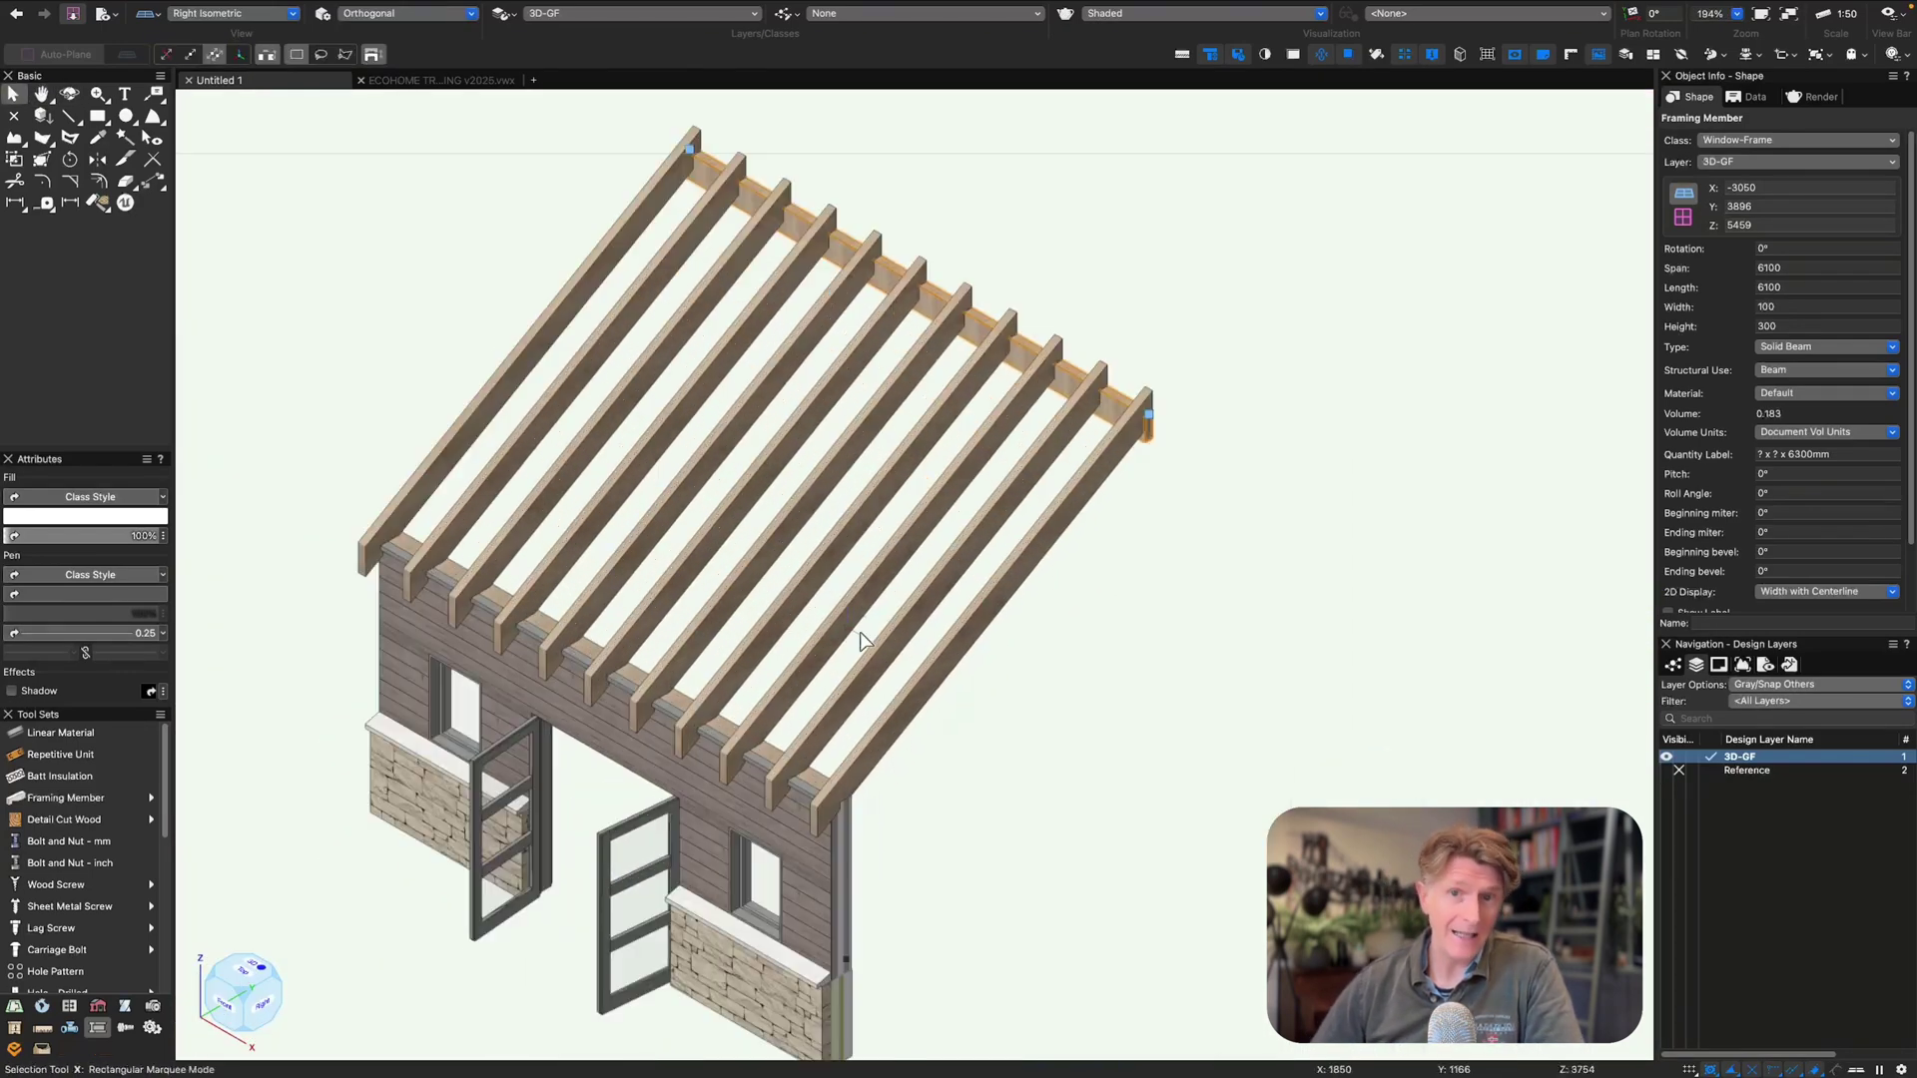
- Set the overhang of all eleven rafters to 600, selecting them in Right view
left_click(968, 727)
key("KP_0")
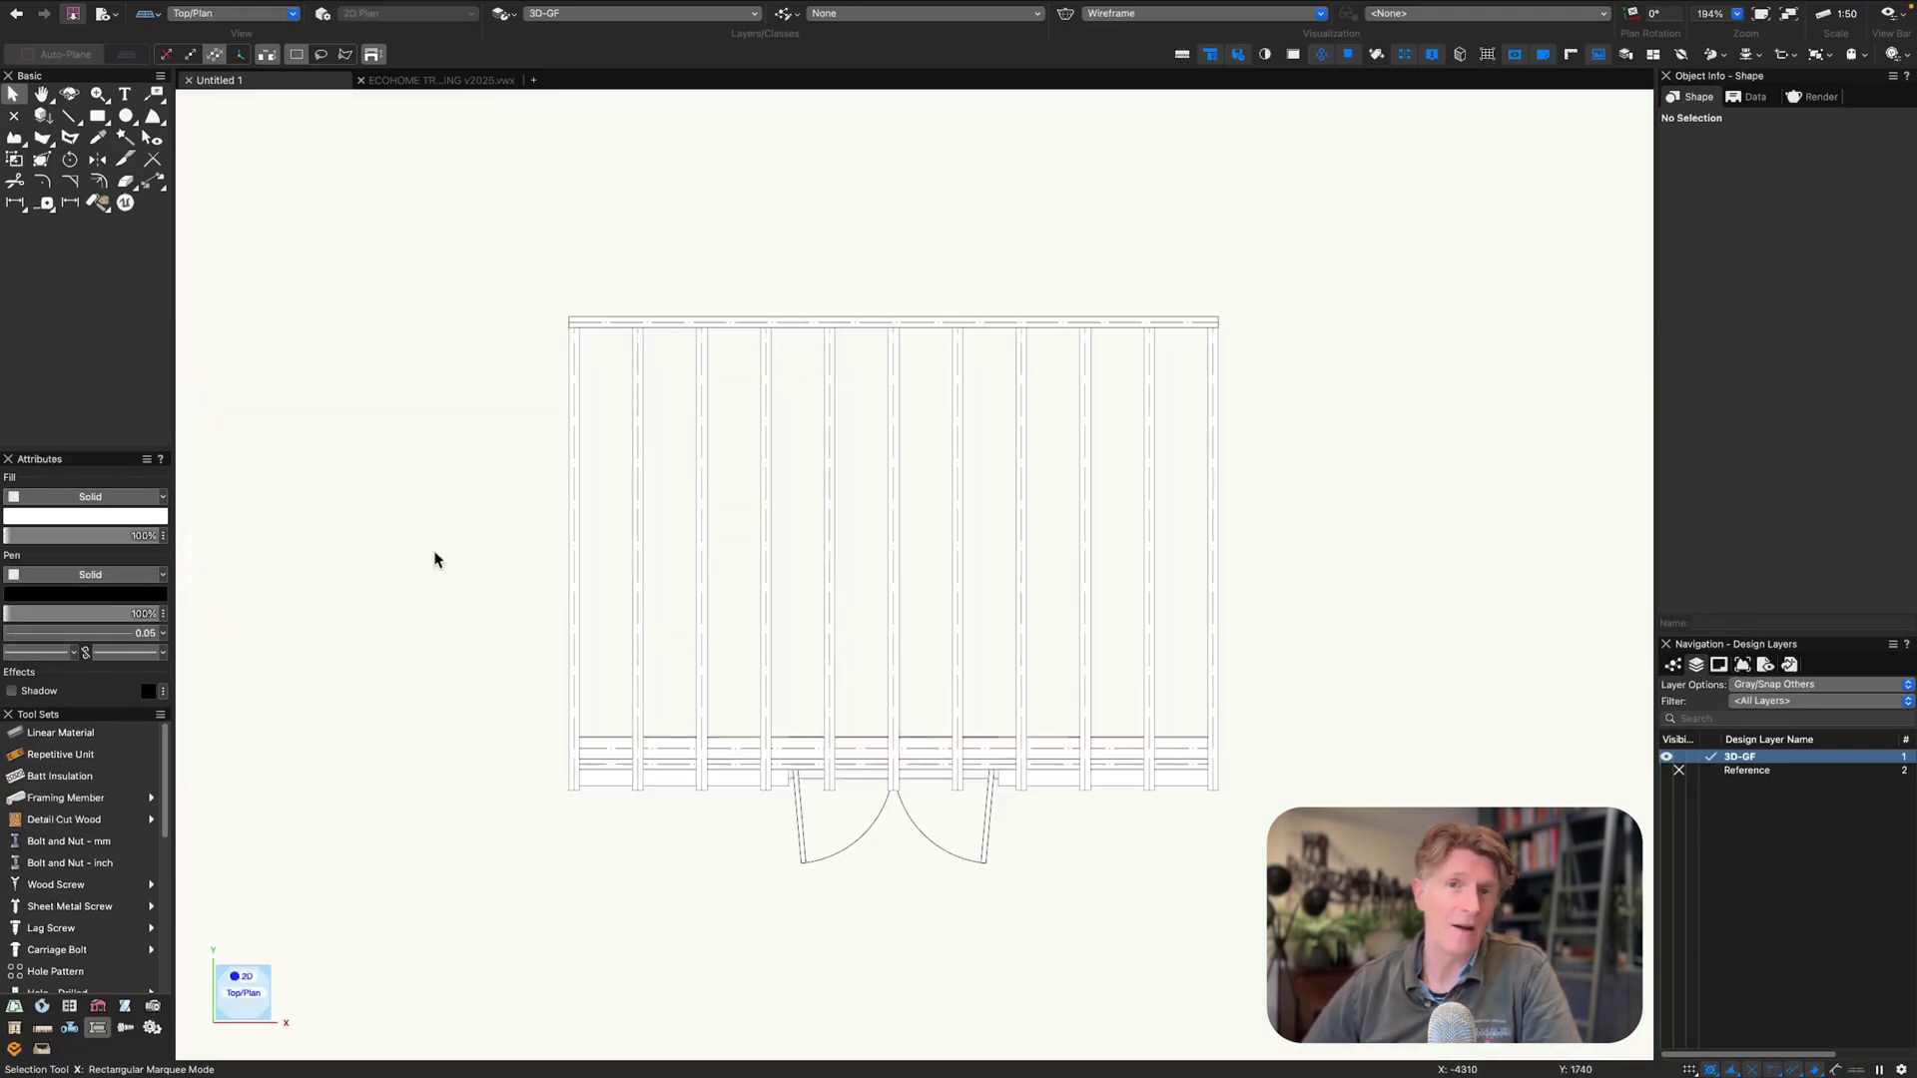
key("4")
key("x")
key("KP_6")
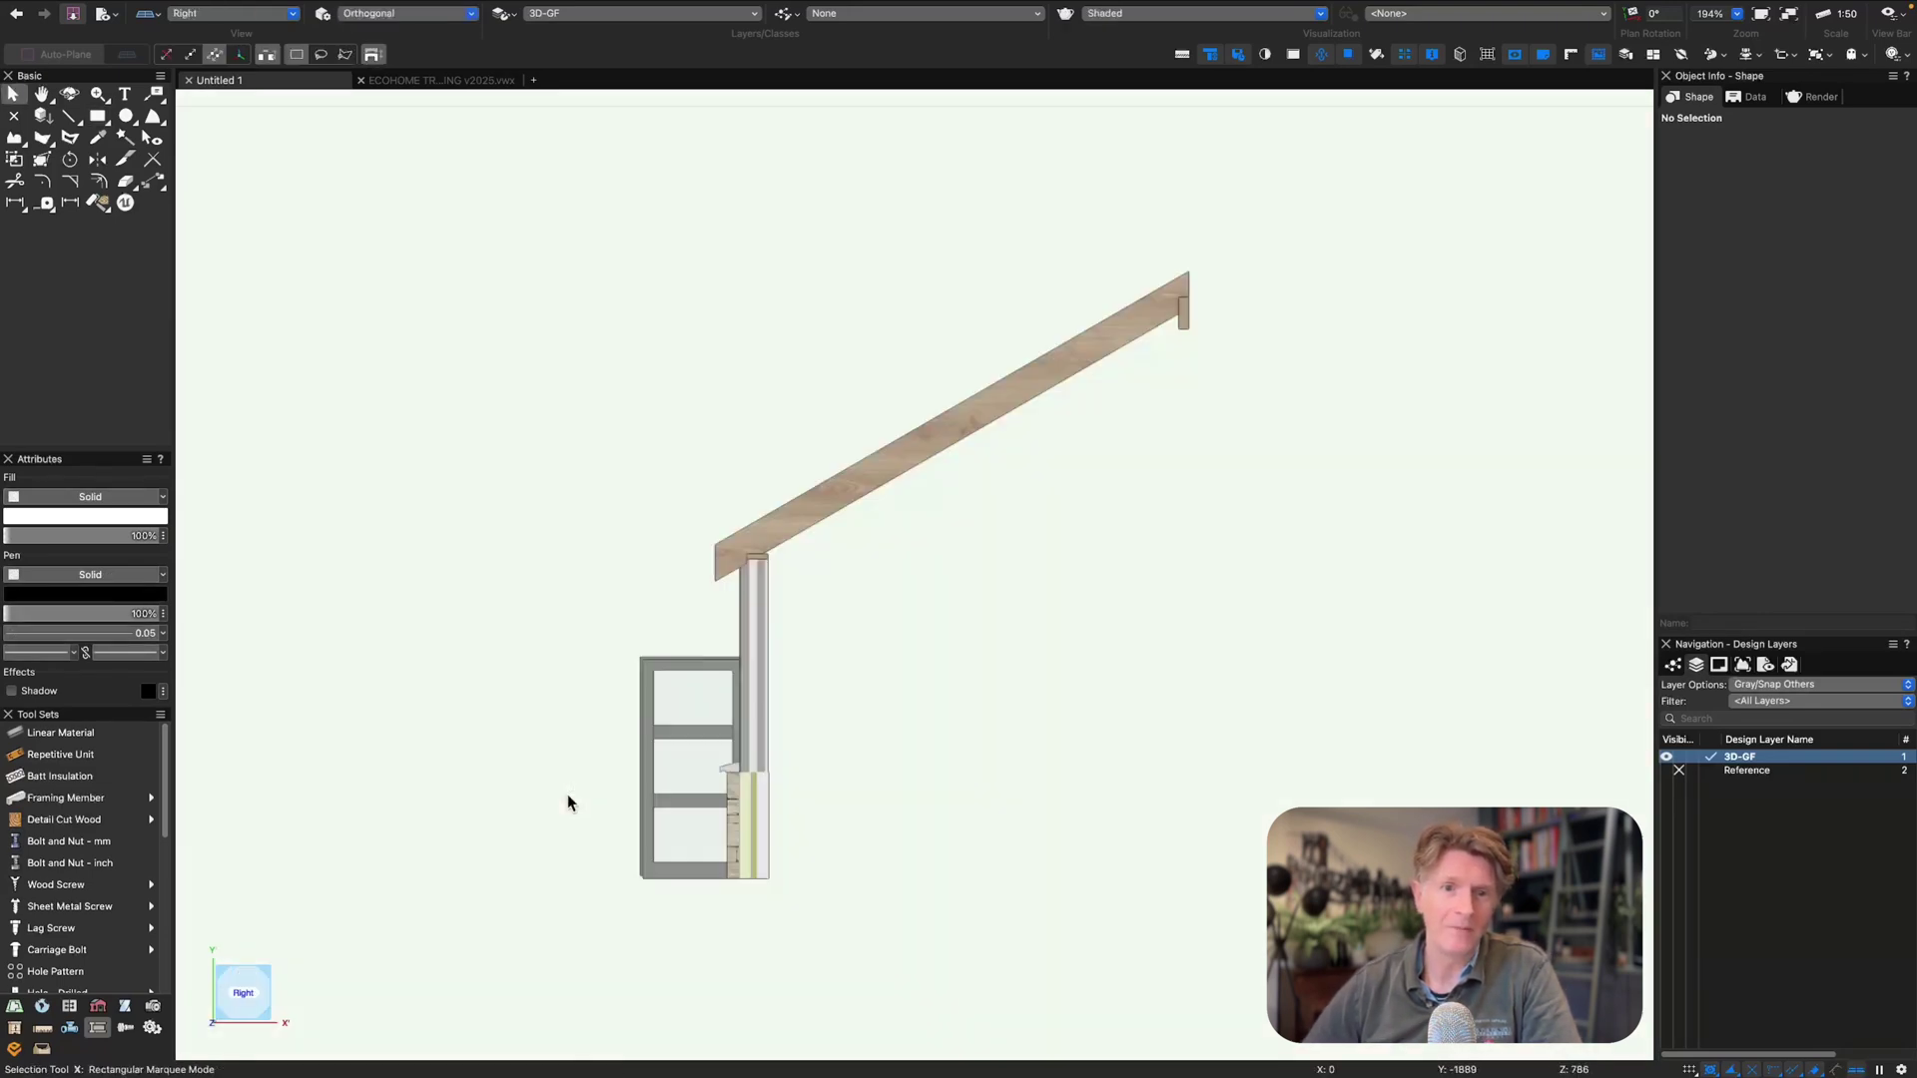
key("Return")
left_click_drag(913, 378, 973, 467, "alt")
scroll(1810, 539, "down", 3)
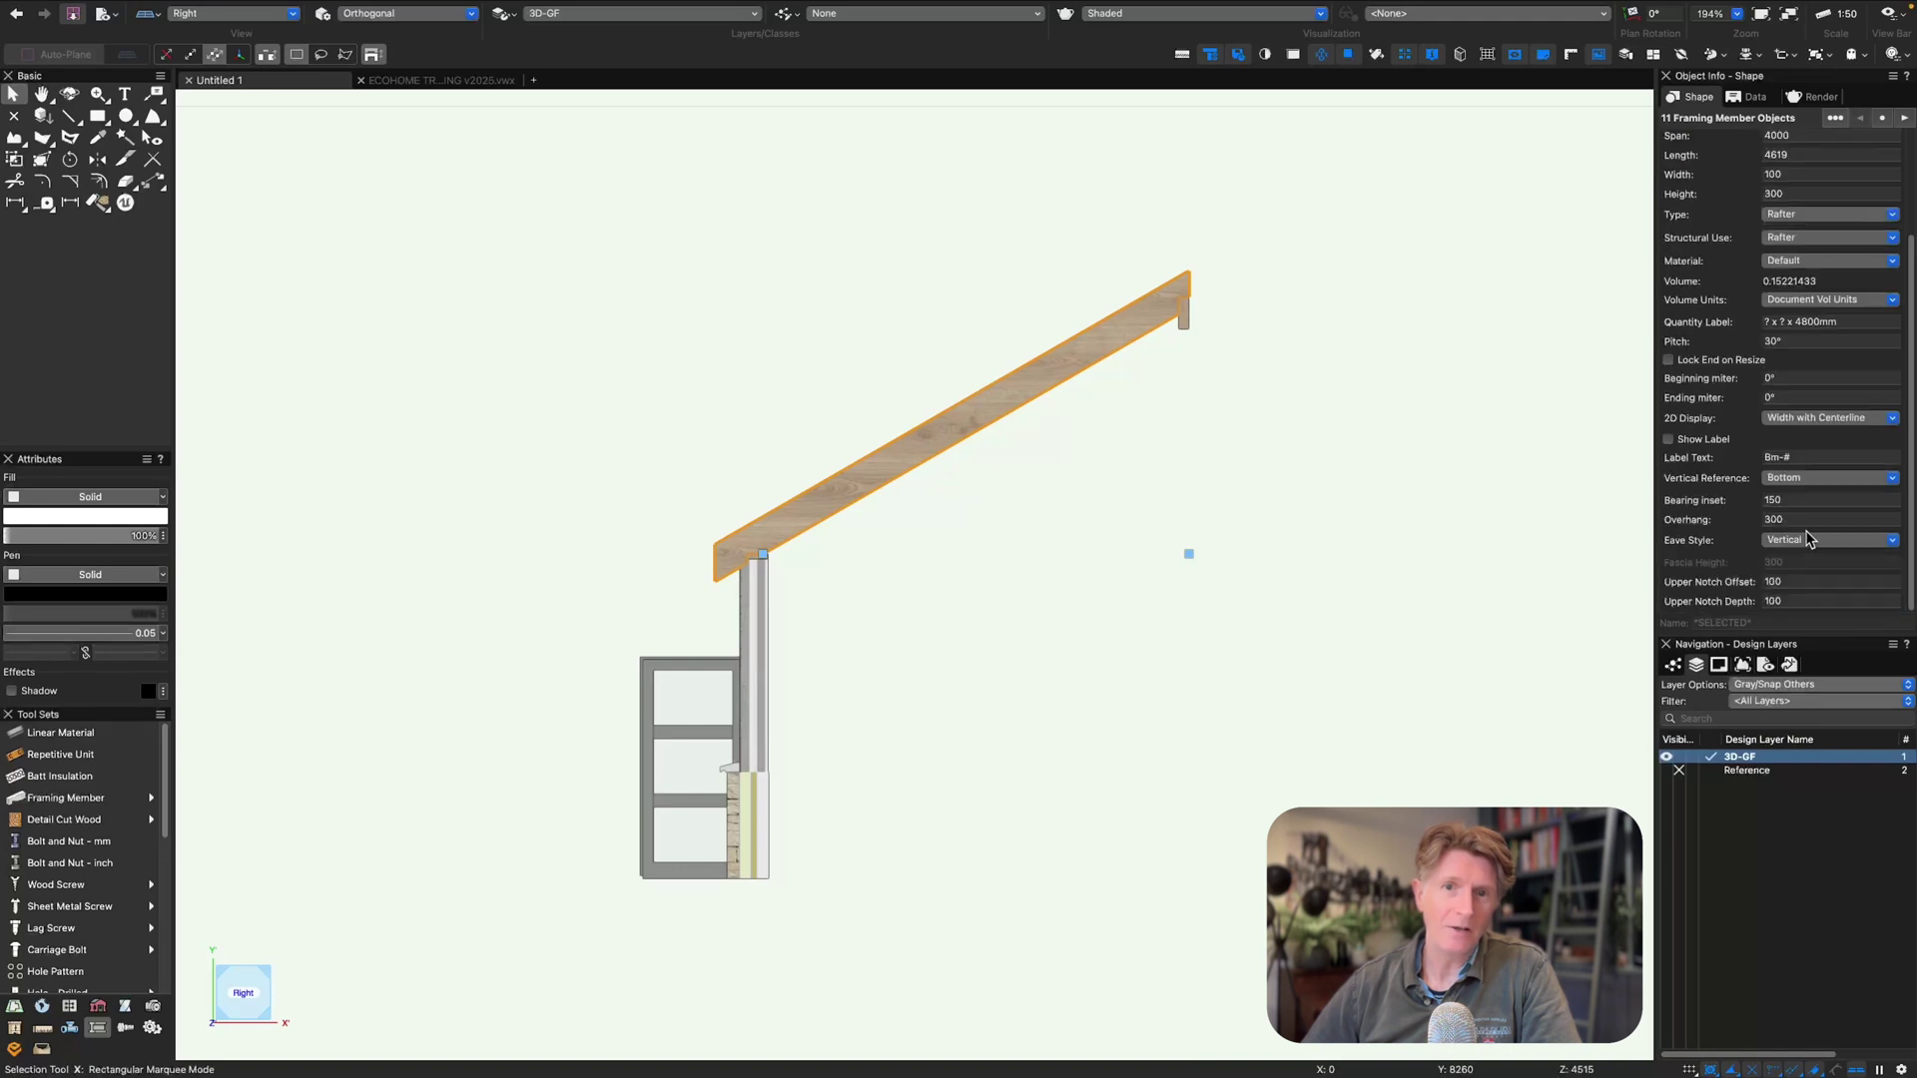
type("600")
key("Return")
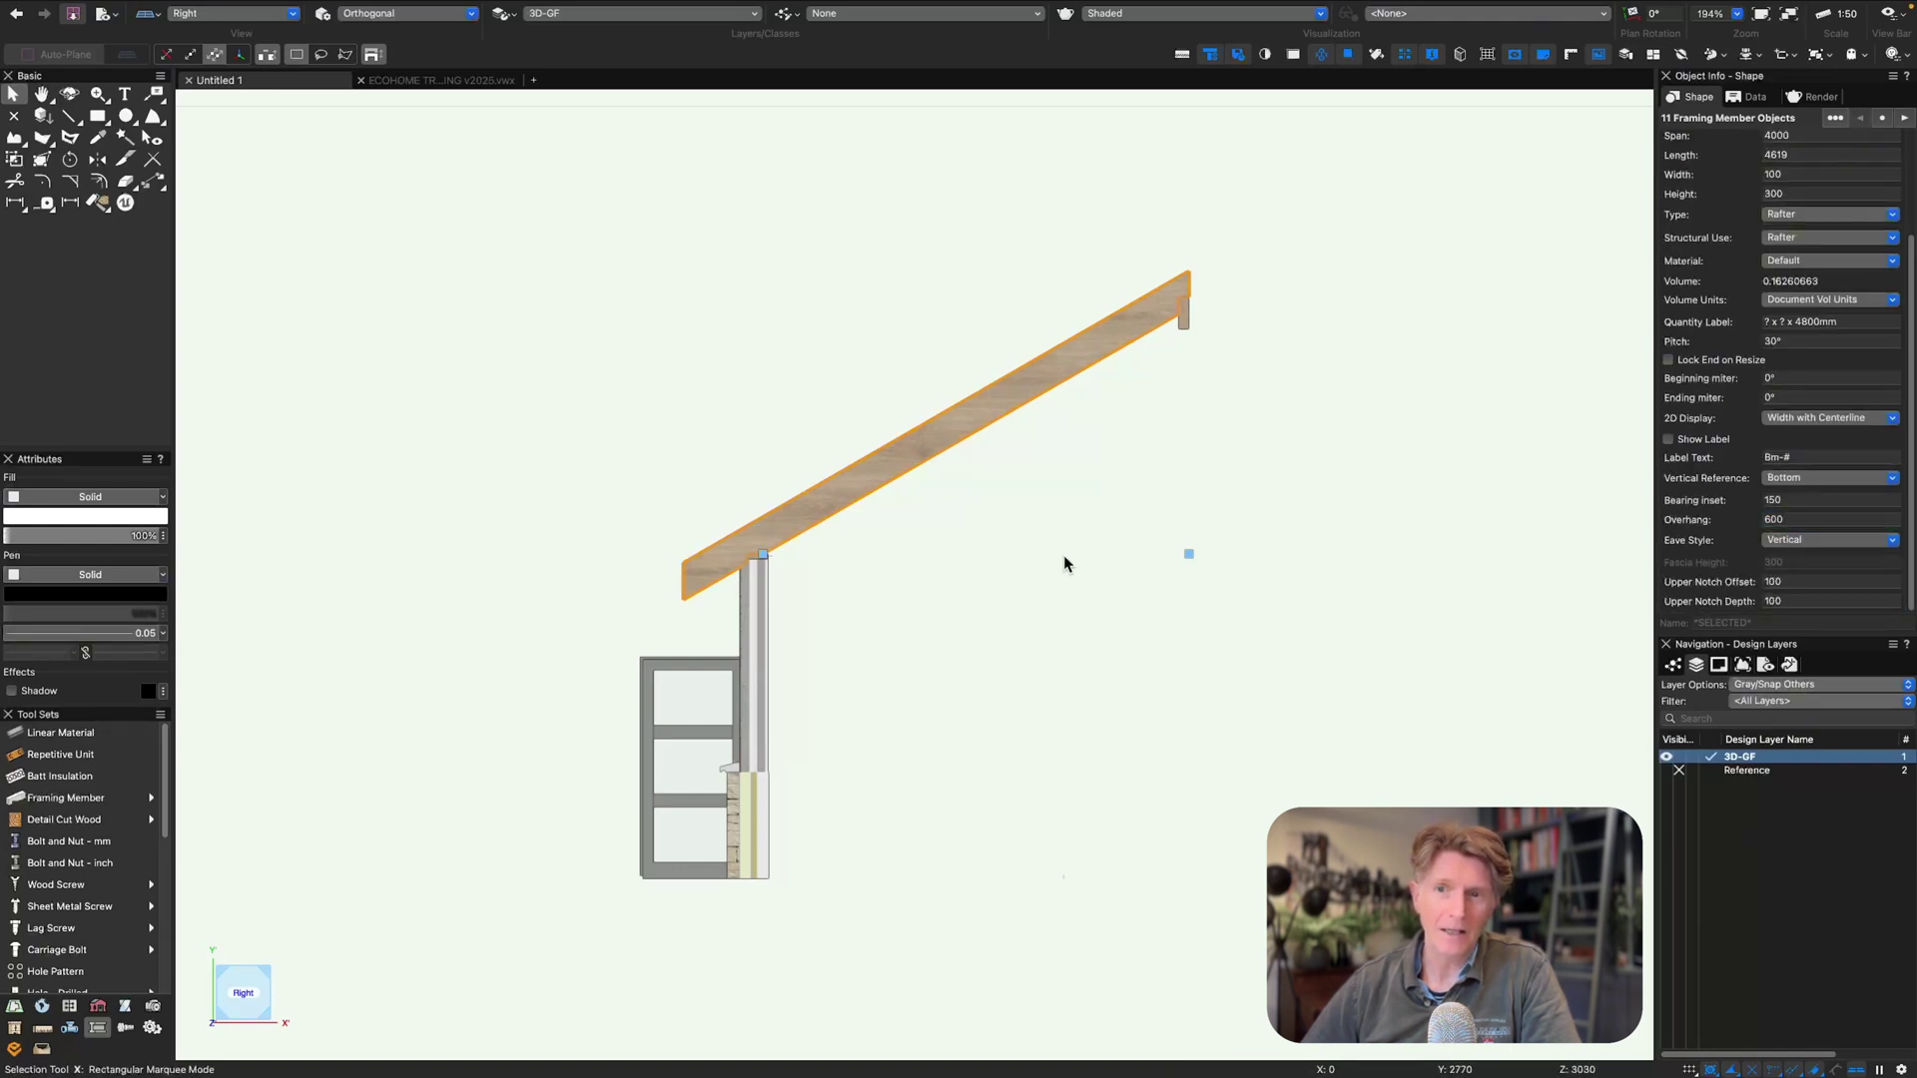
- In Top/Plan view, draw a 6100 by 4650 rectangle from the rafters' outer eave corner to the beam's inner edge
left_click(1064, 559)
key("KP_0")
key("4")
left_click(589, 806)
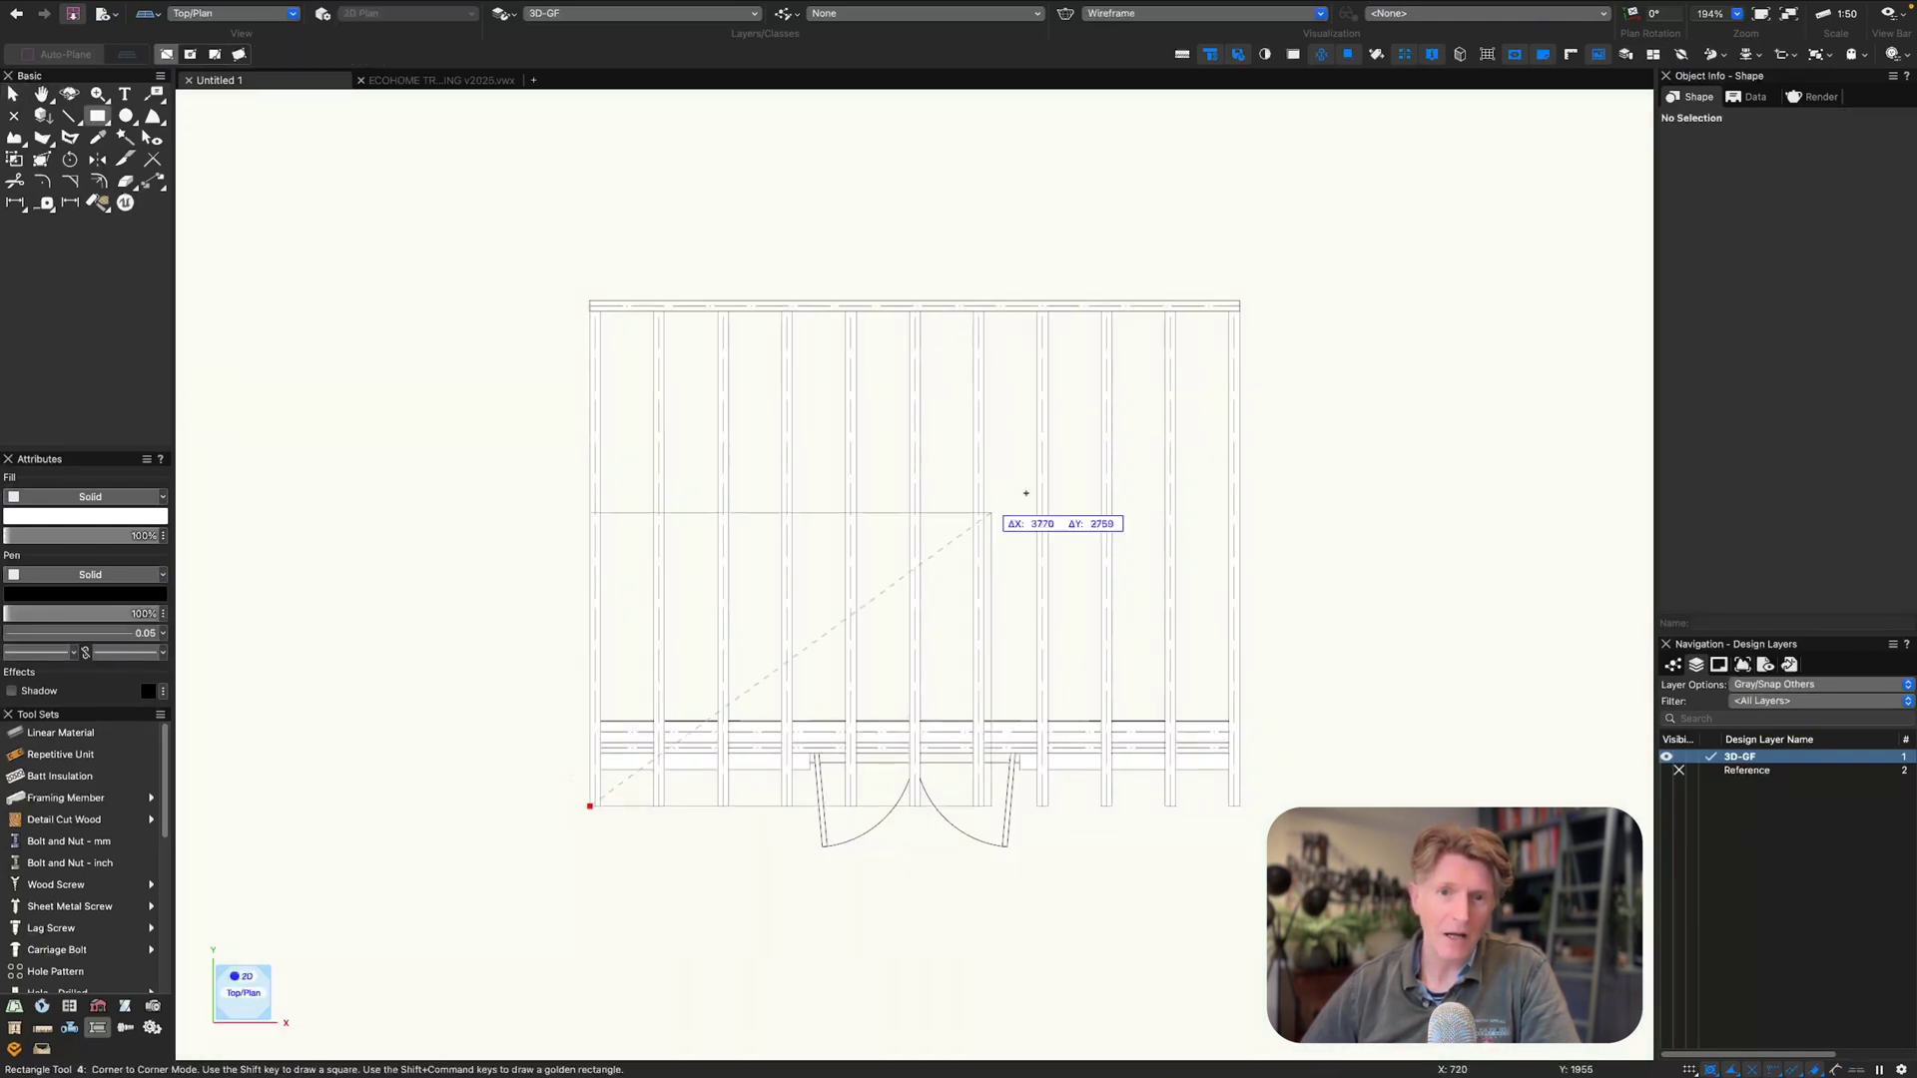
left_click(1239, 311)
key("x")
- Create a roof face from the rectangle with a 30° angle and the nbl_Roof_Ptch_MmbPolyShtng roof style
left_click(330, 8)
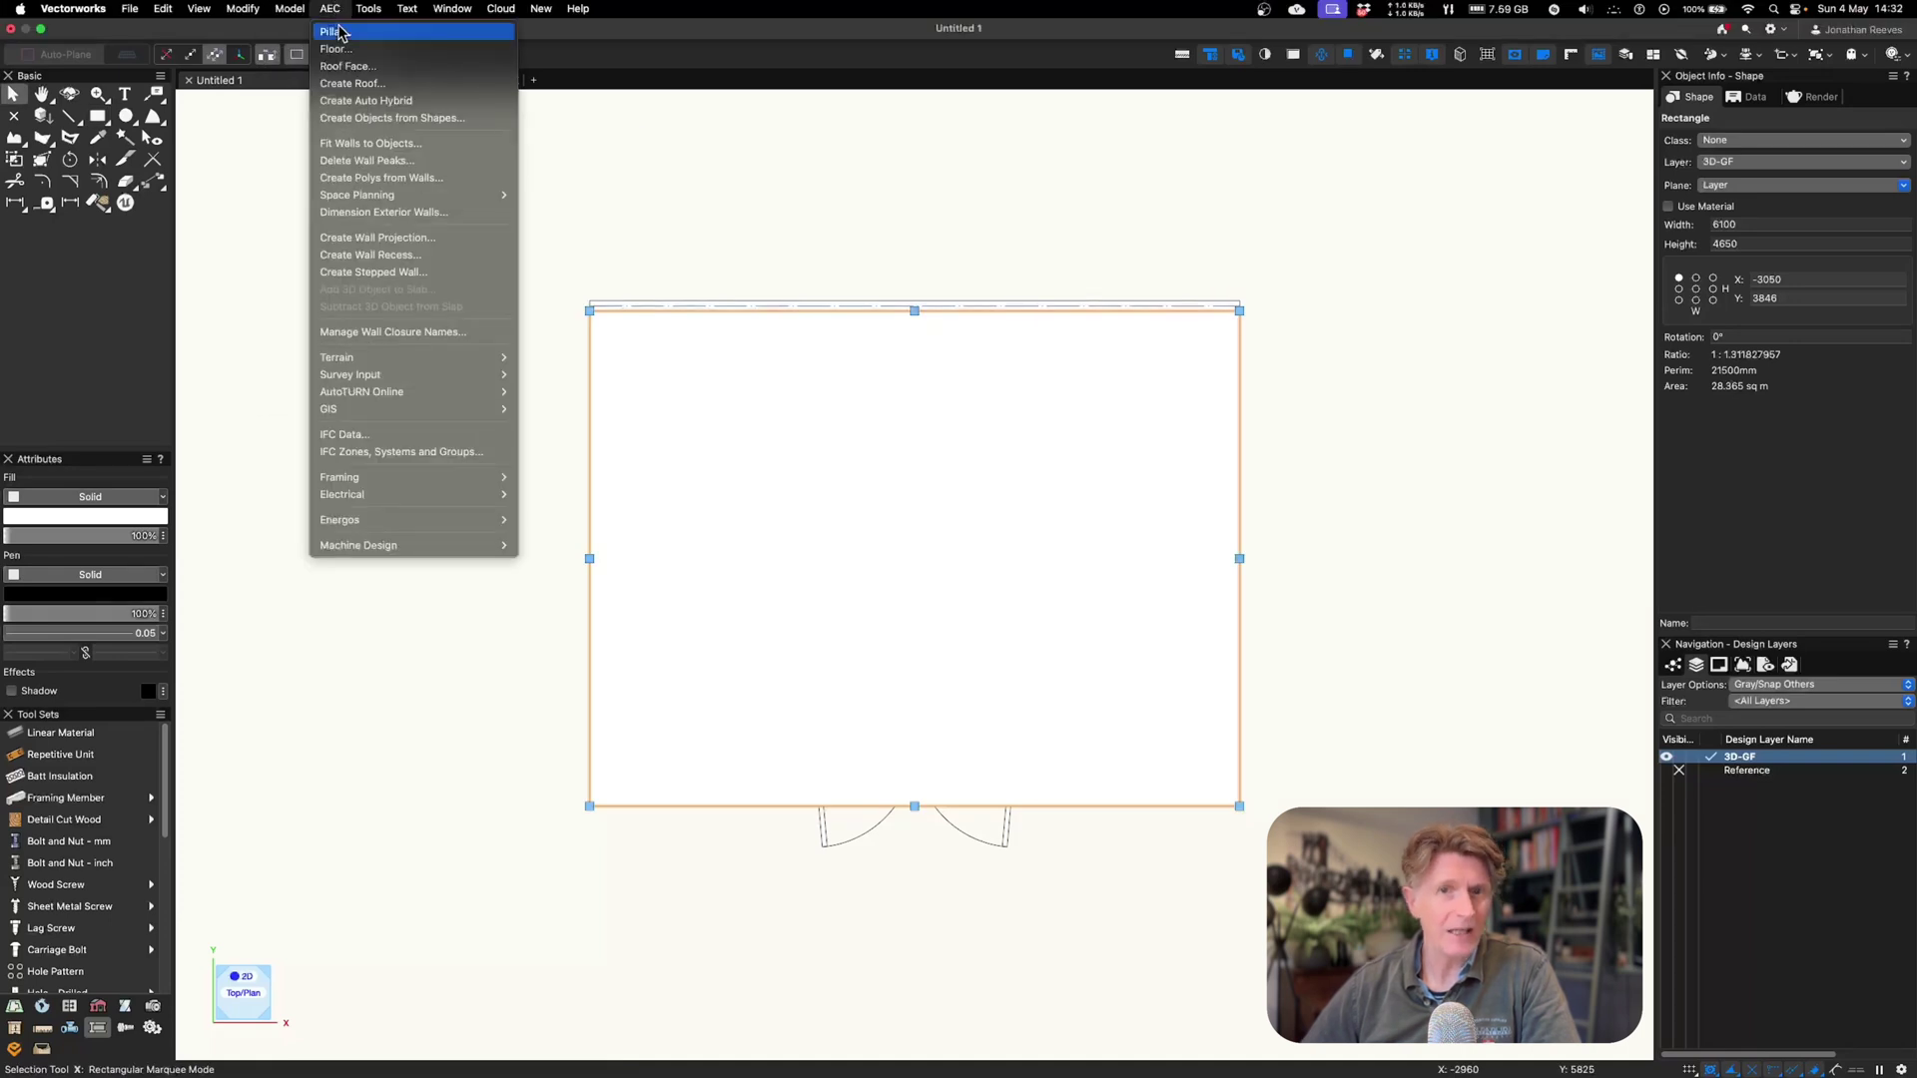
left_click(349, 68)
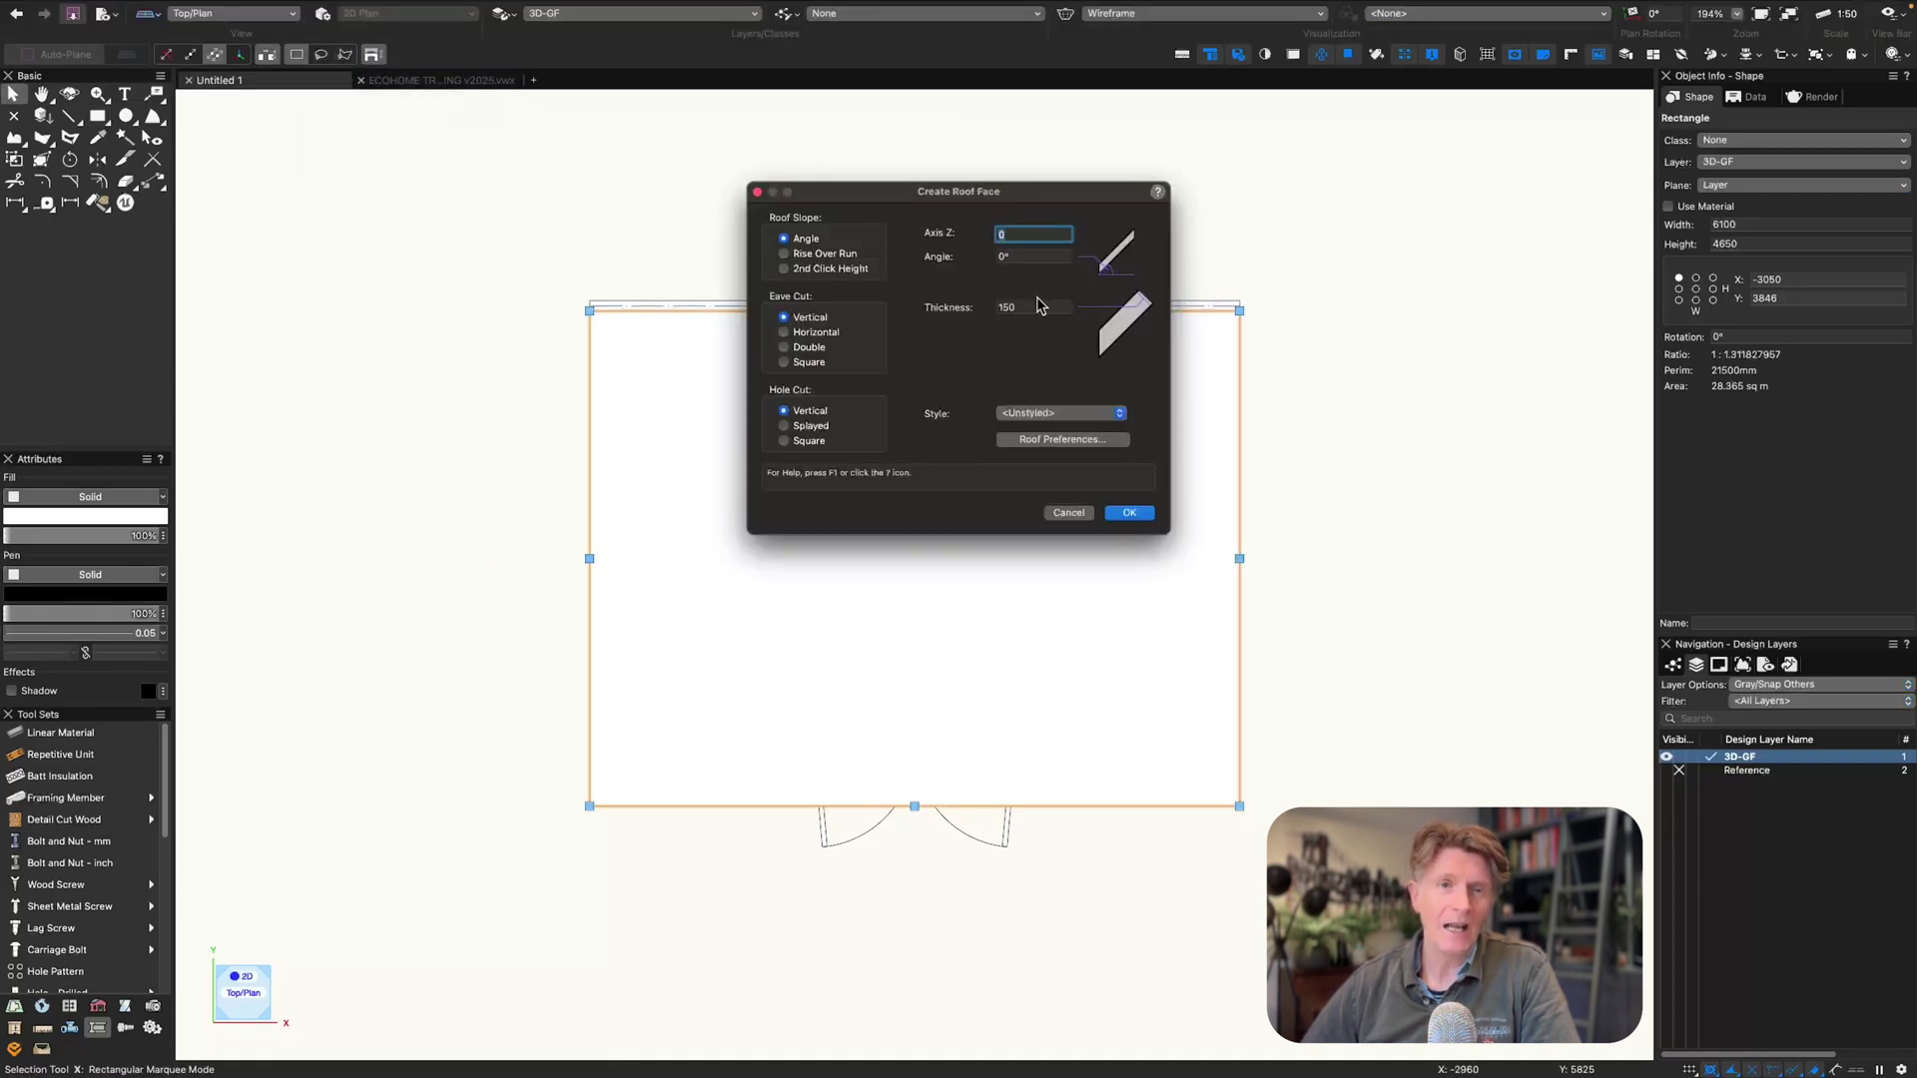
key("Tab")
type("3")
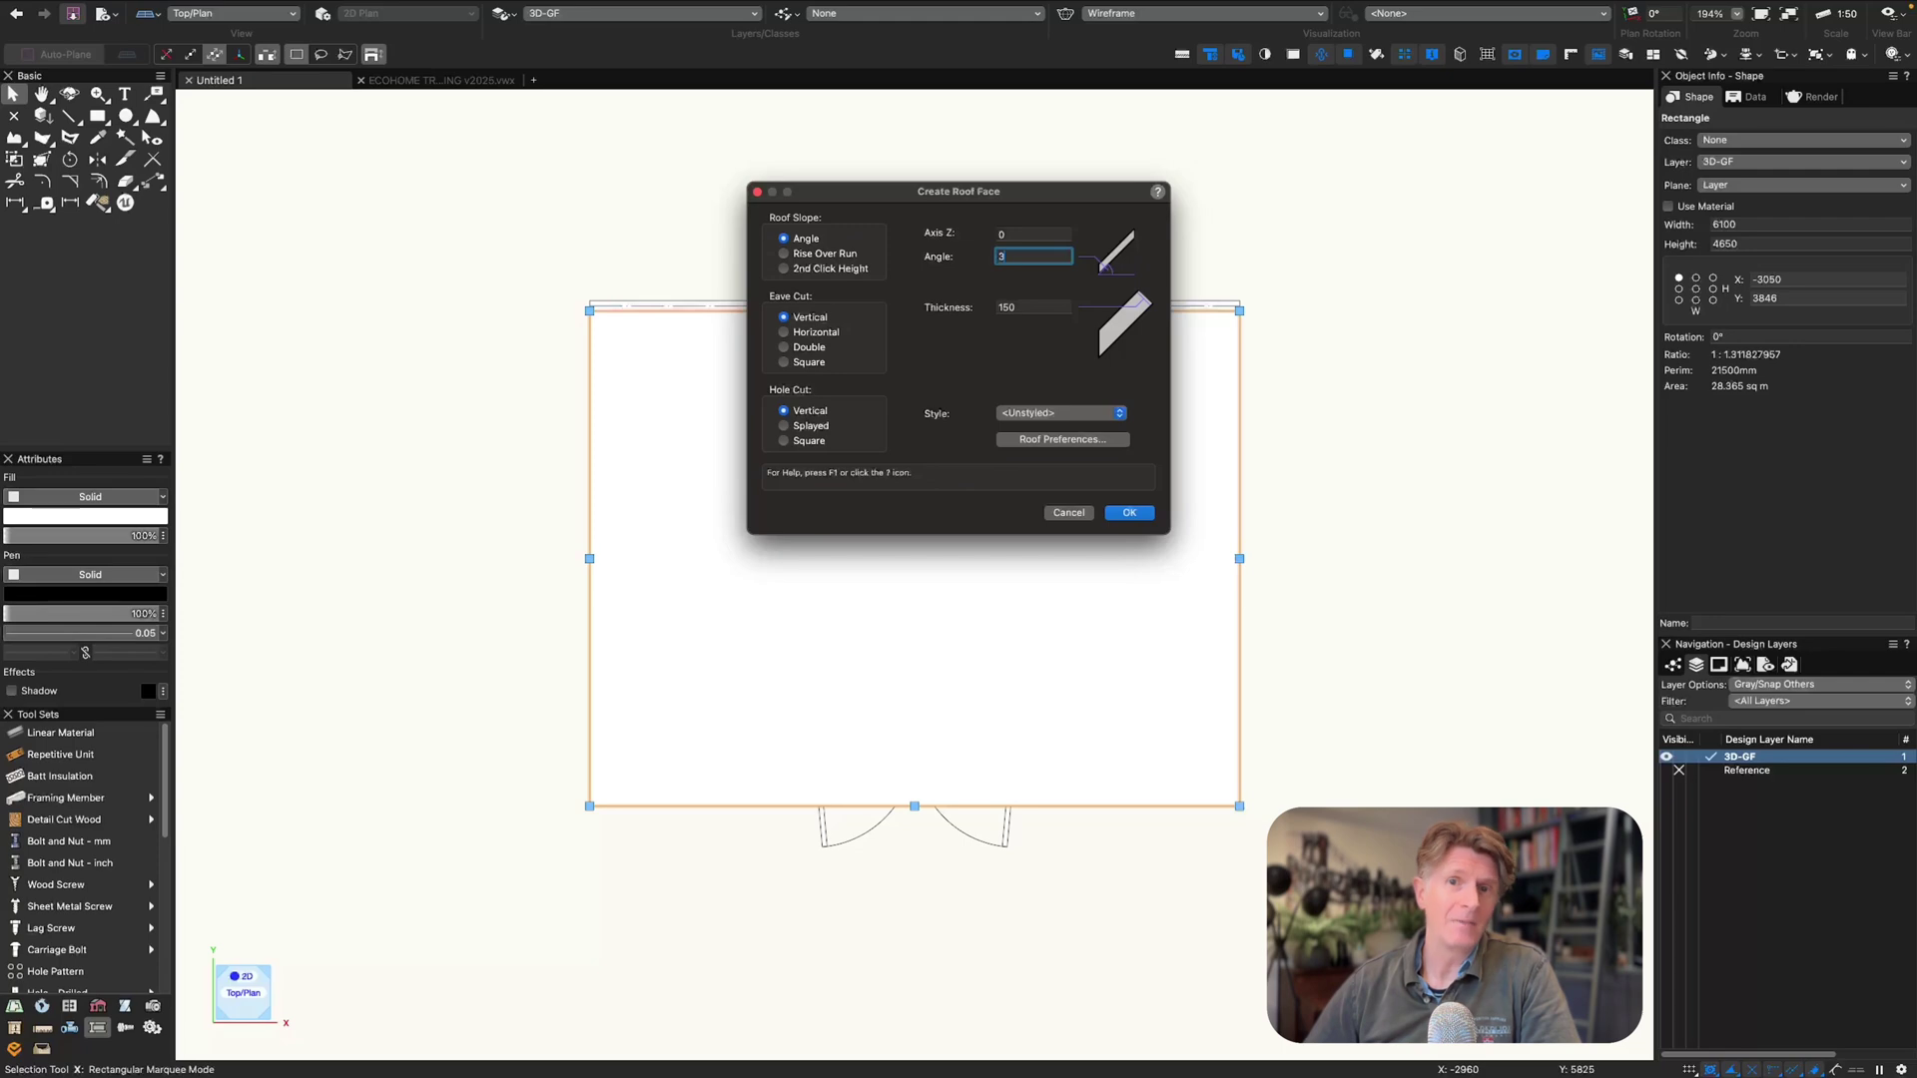
left_click(1023, 412)
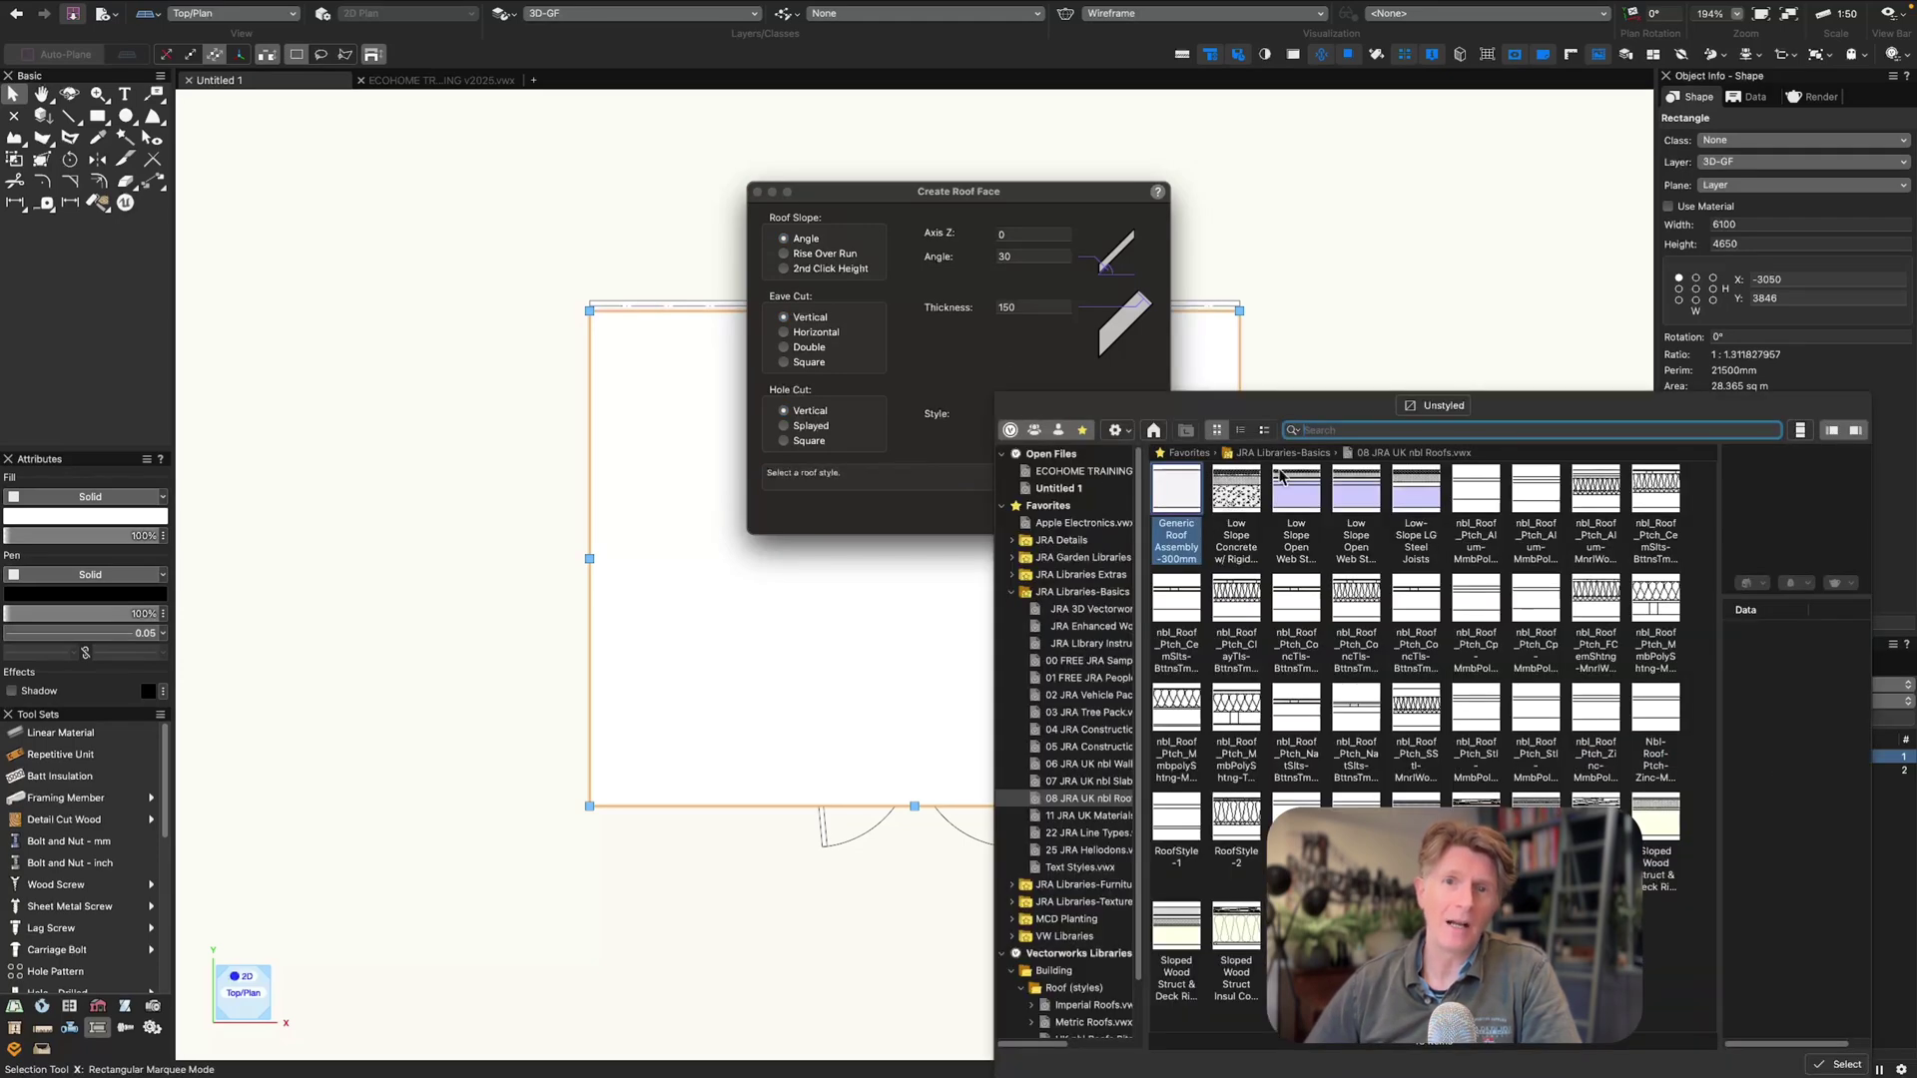
left_click(1118, 473)
double_click(1180, 496)
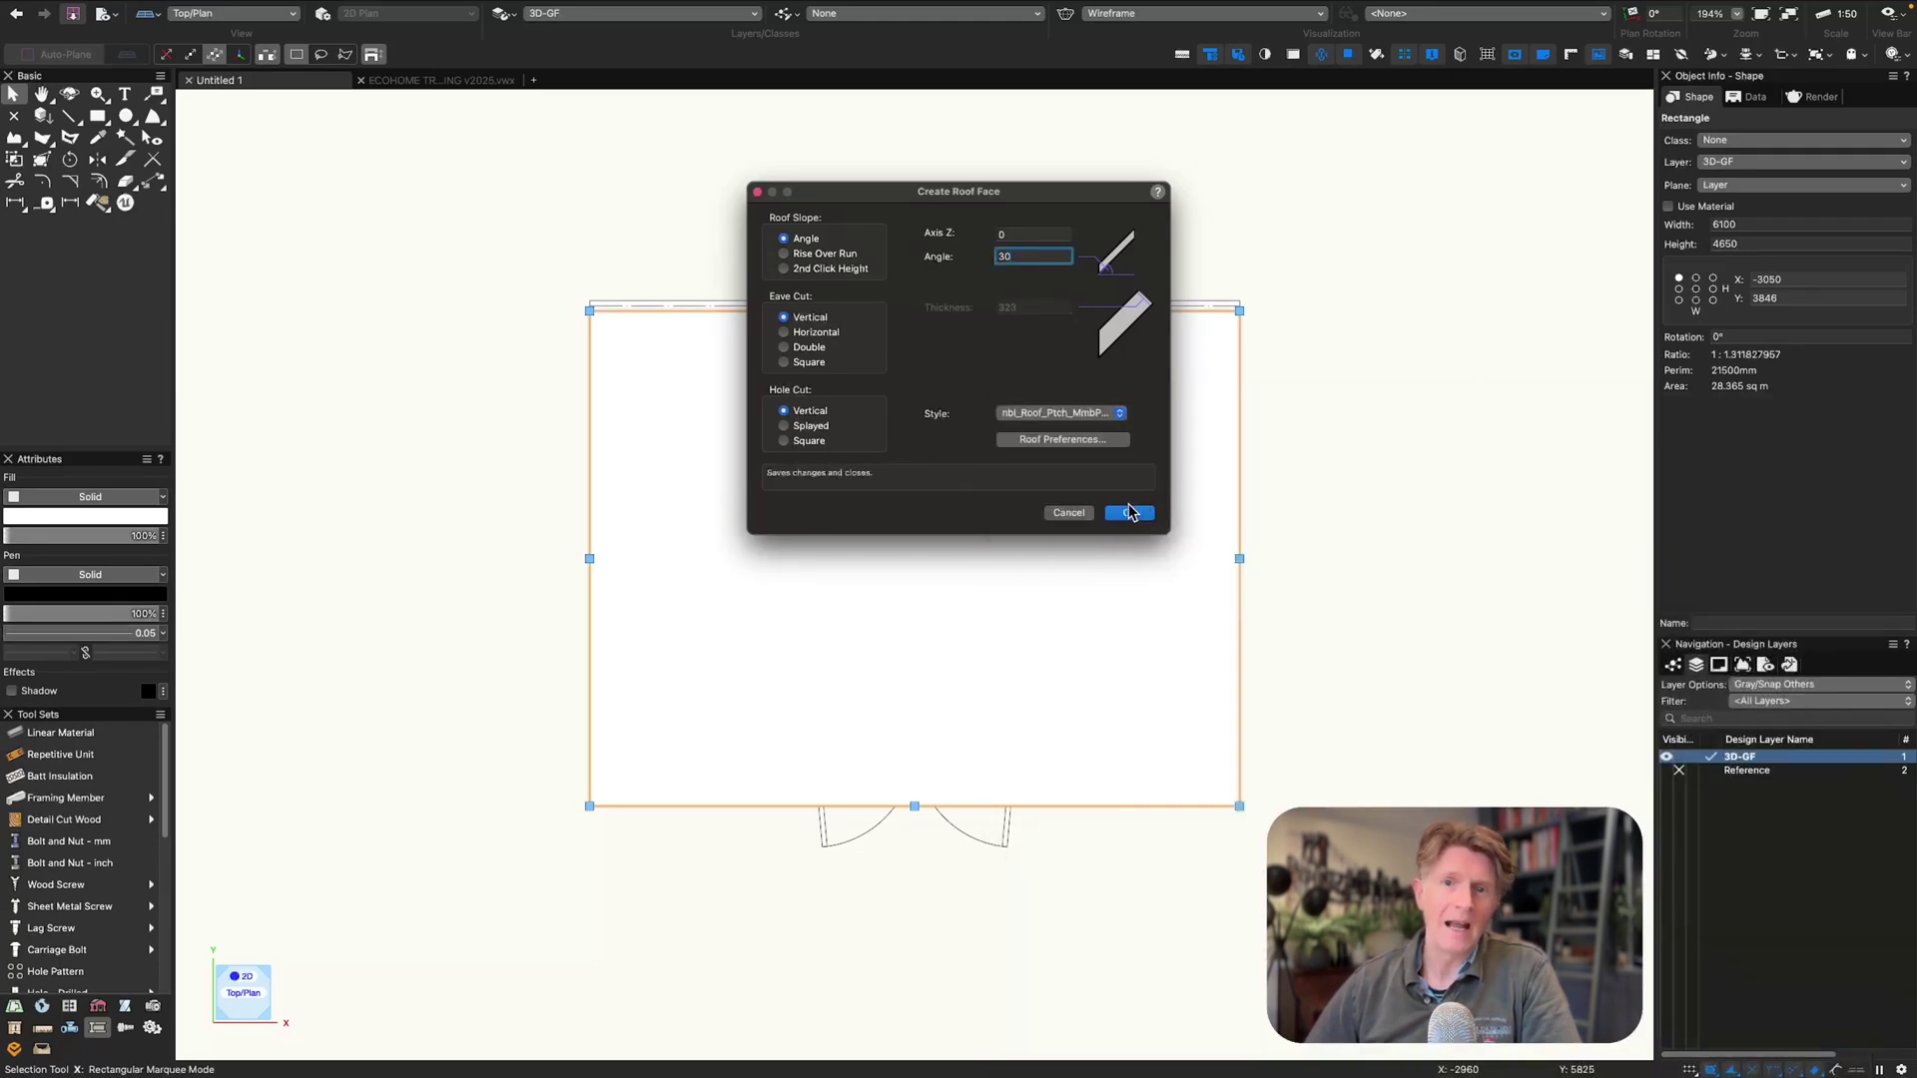
left_click(1131, 511)
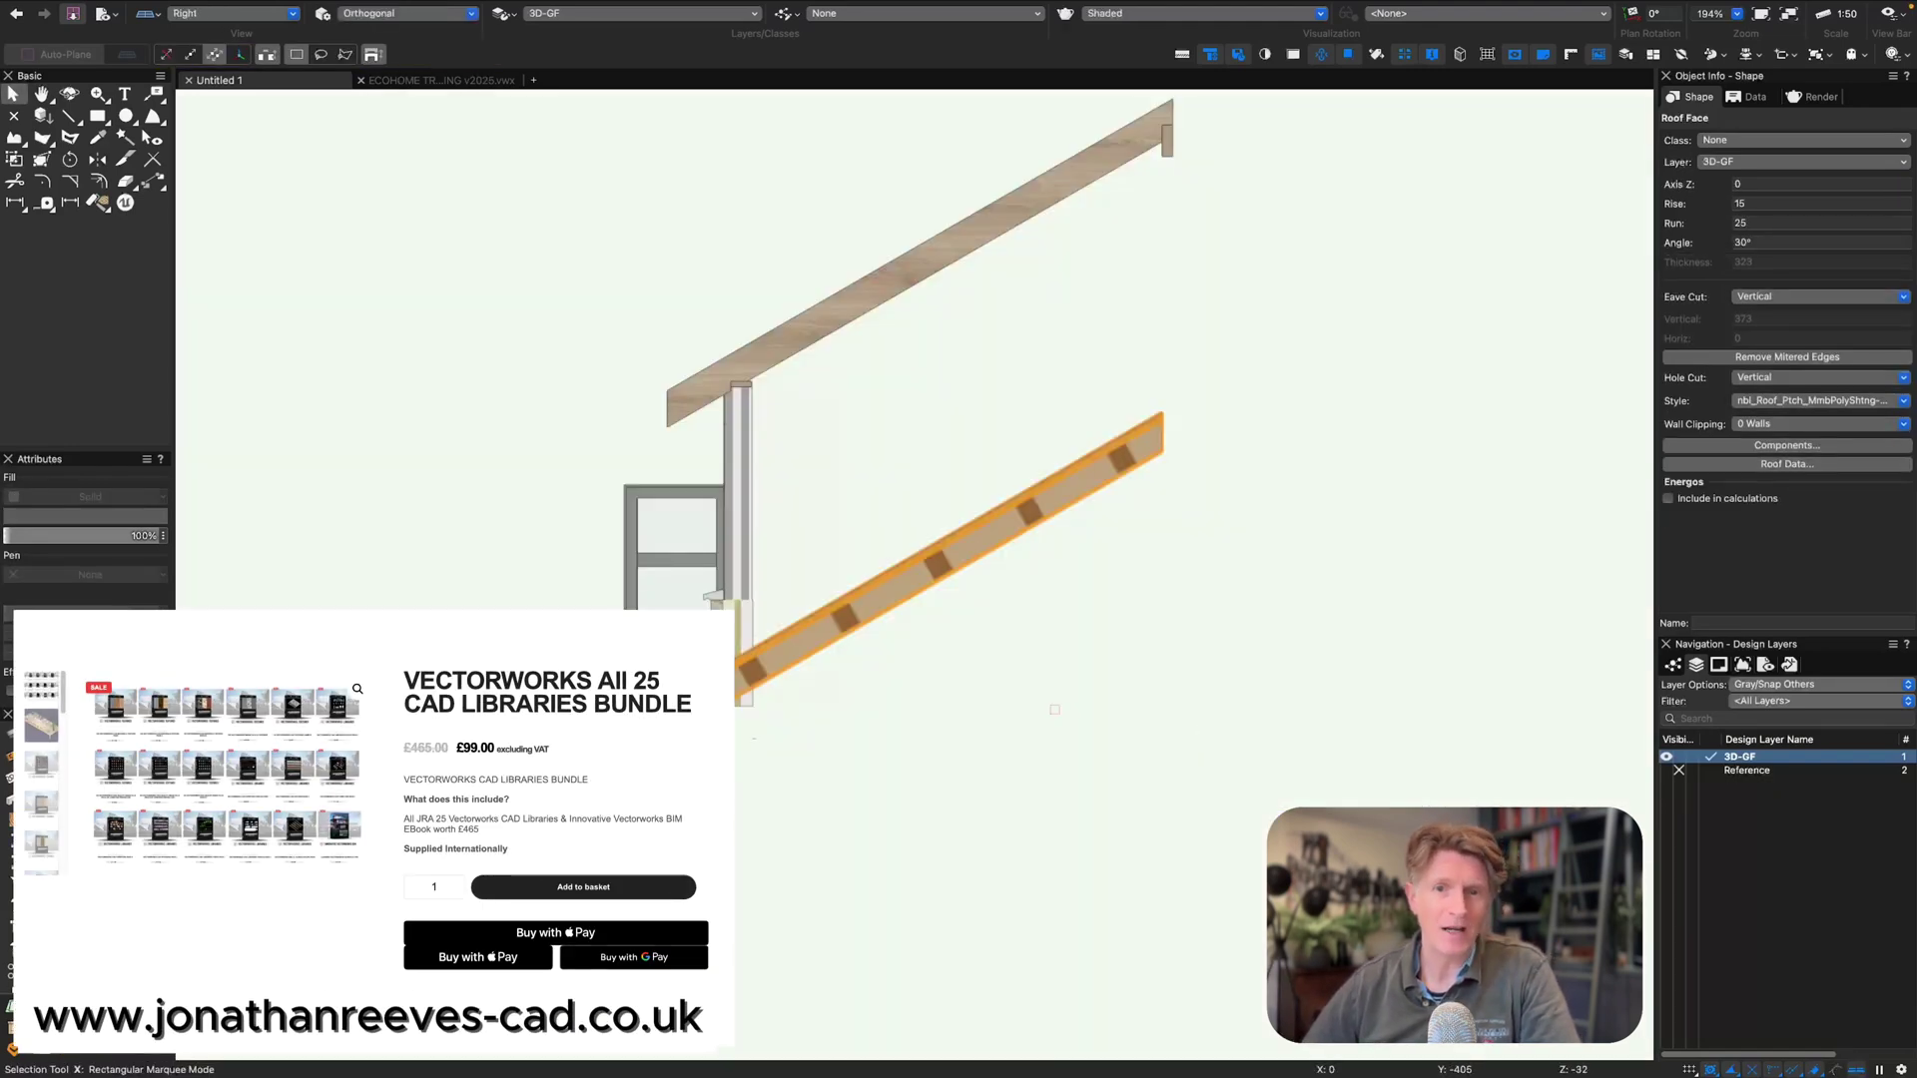
- In Right view, raise the roof face into line with the rafters, to Axis Z 2894
left_click_drag(668, 734, 707, 549)
scroll(664, 354, "up", 5)
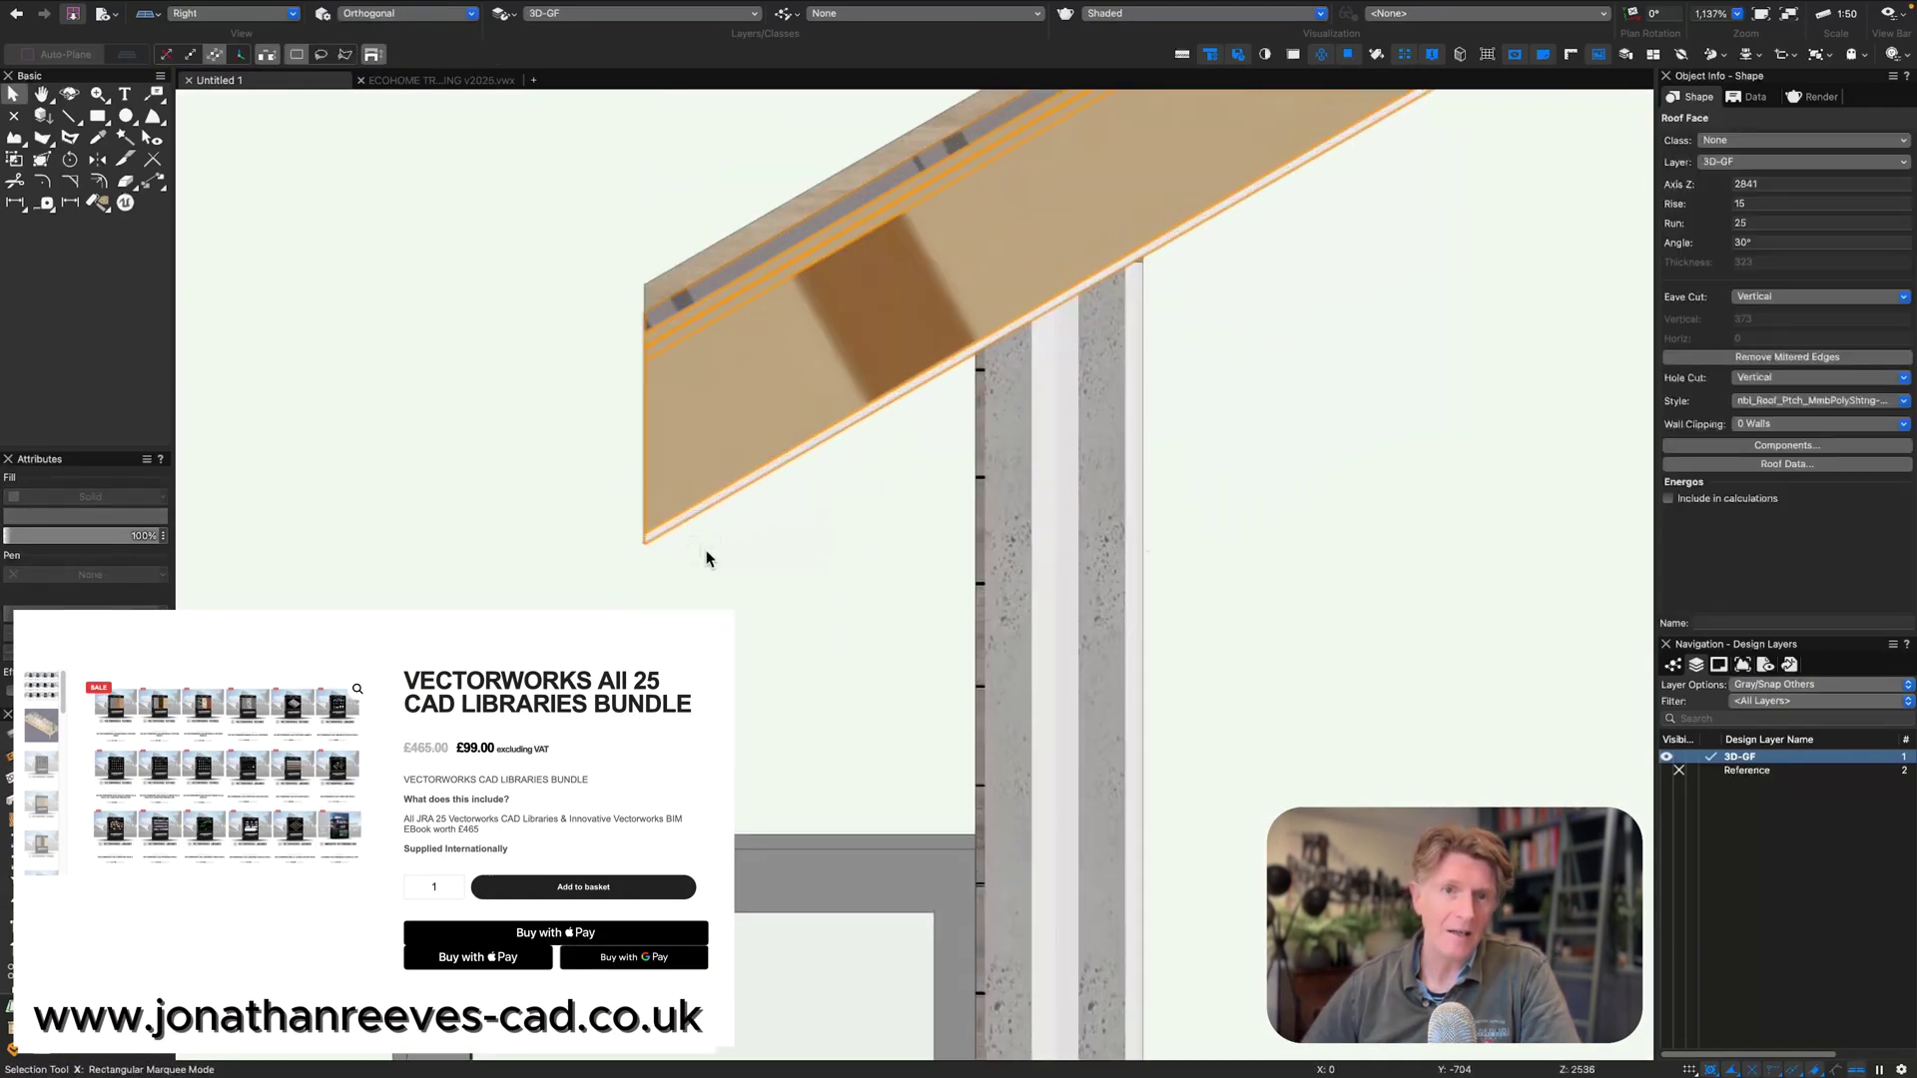
left_click(661, 529)
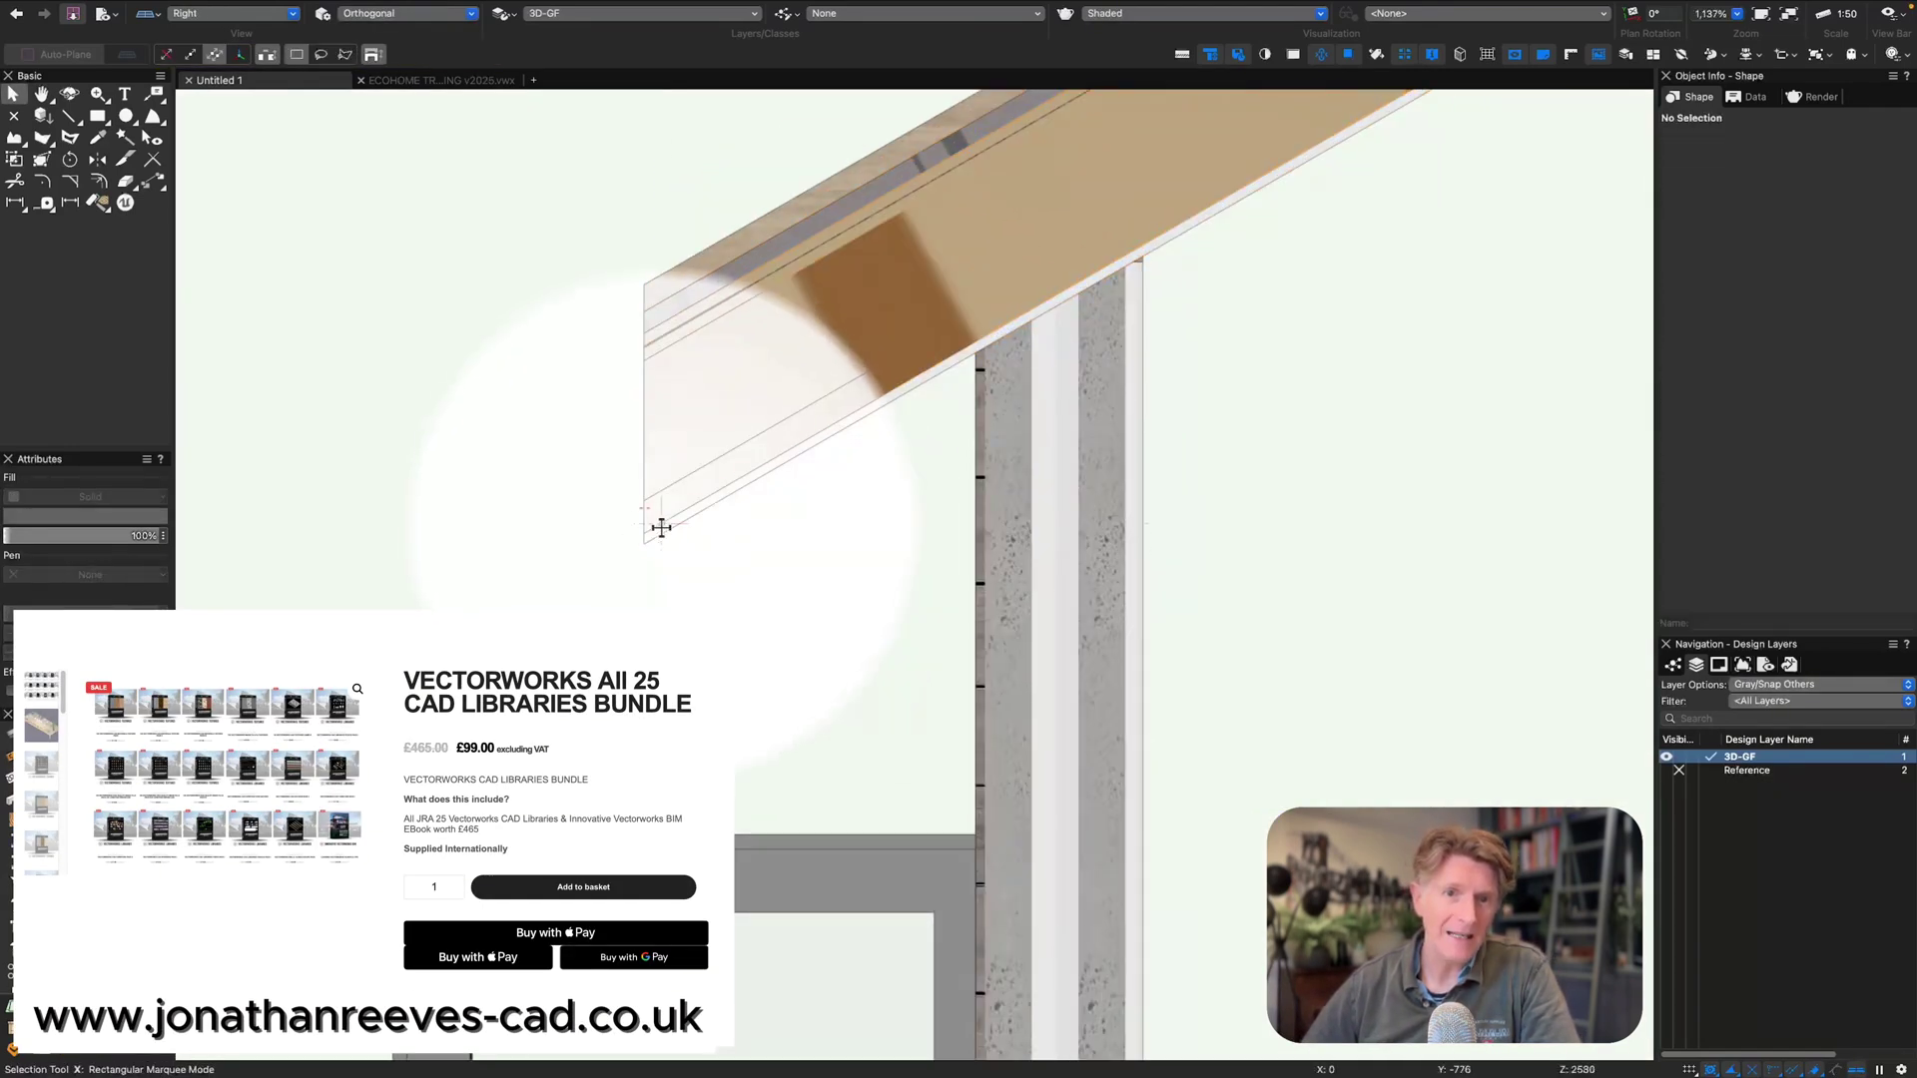
middle_click_drag(644, 532, 774, 563, "shift")
scroll(774, 563, "down", 4)
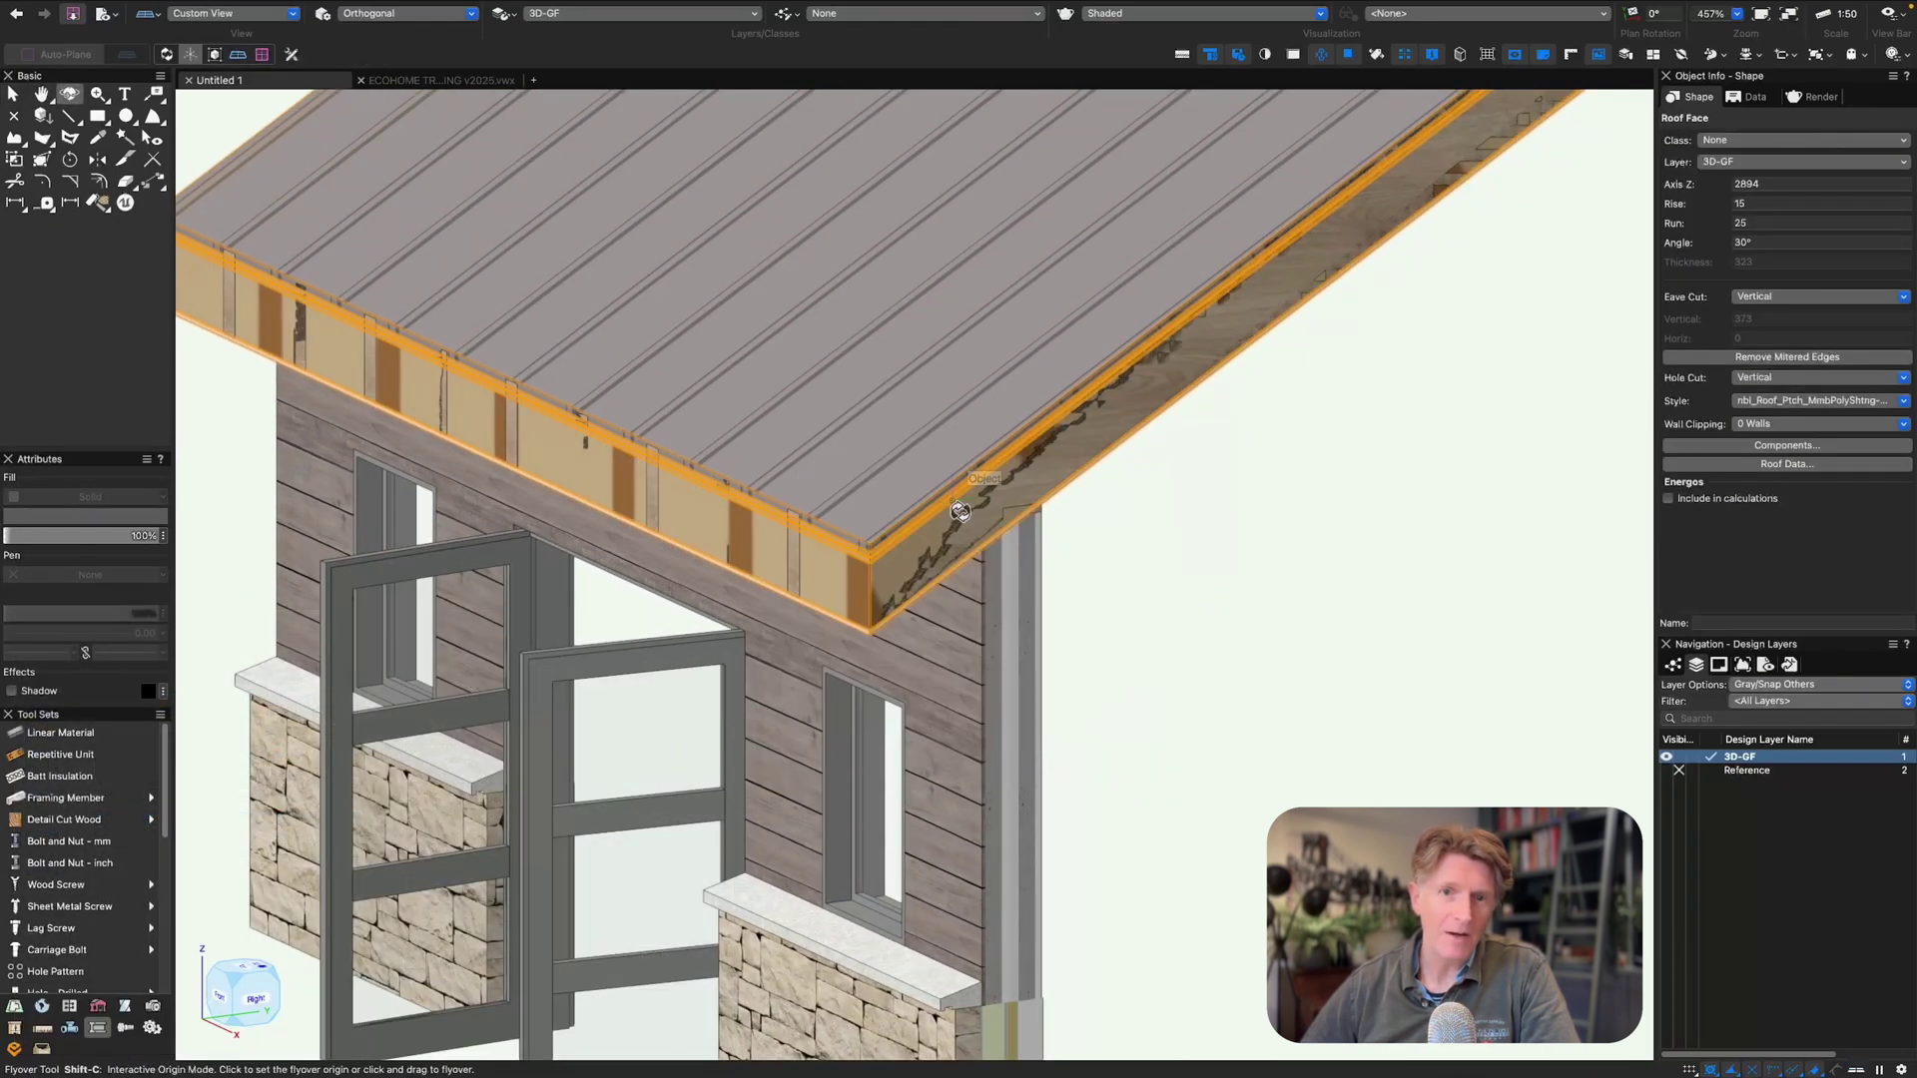
key("x")
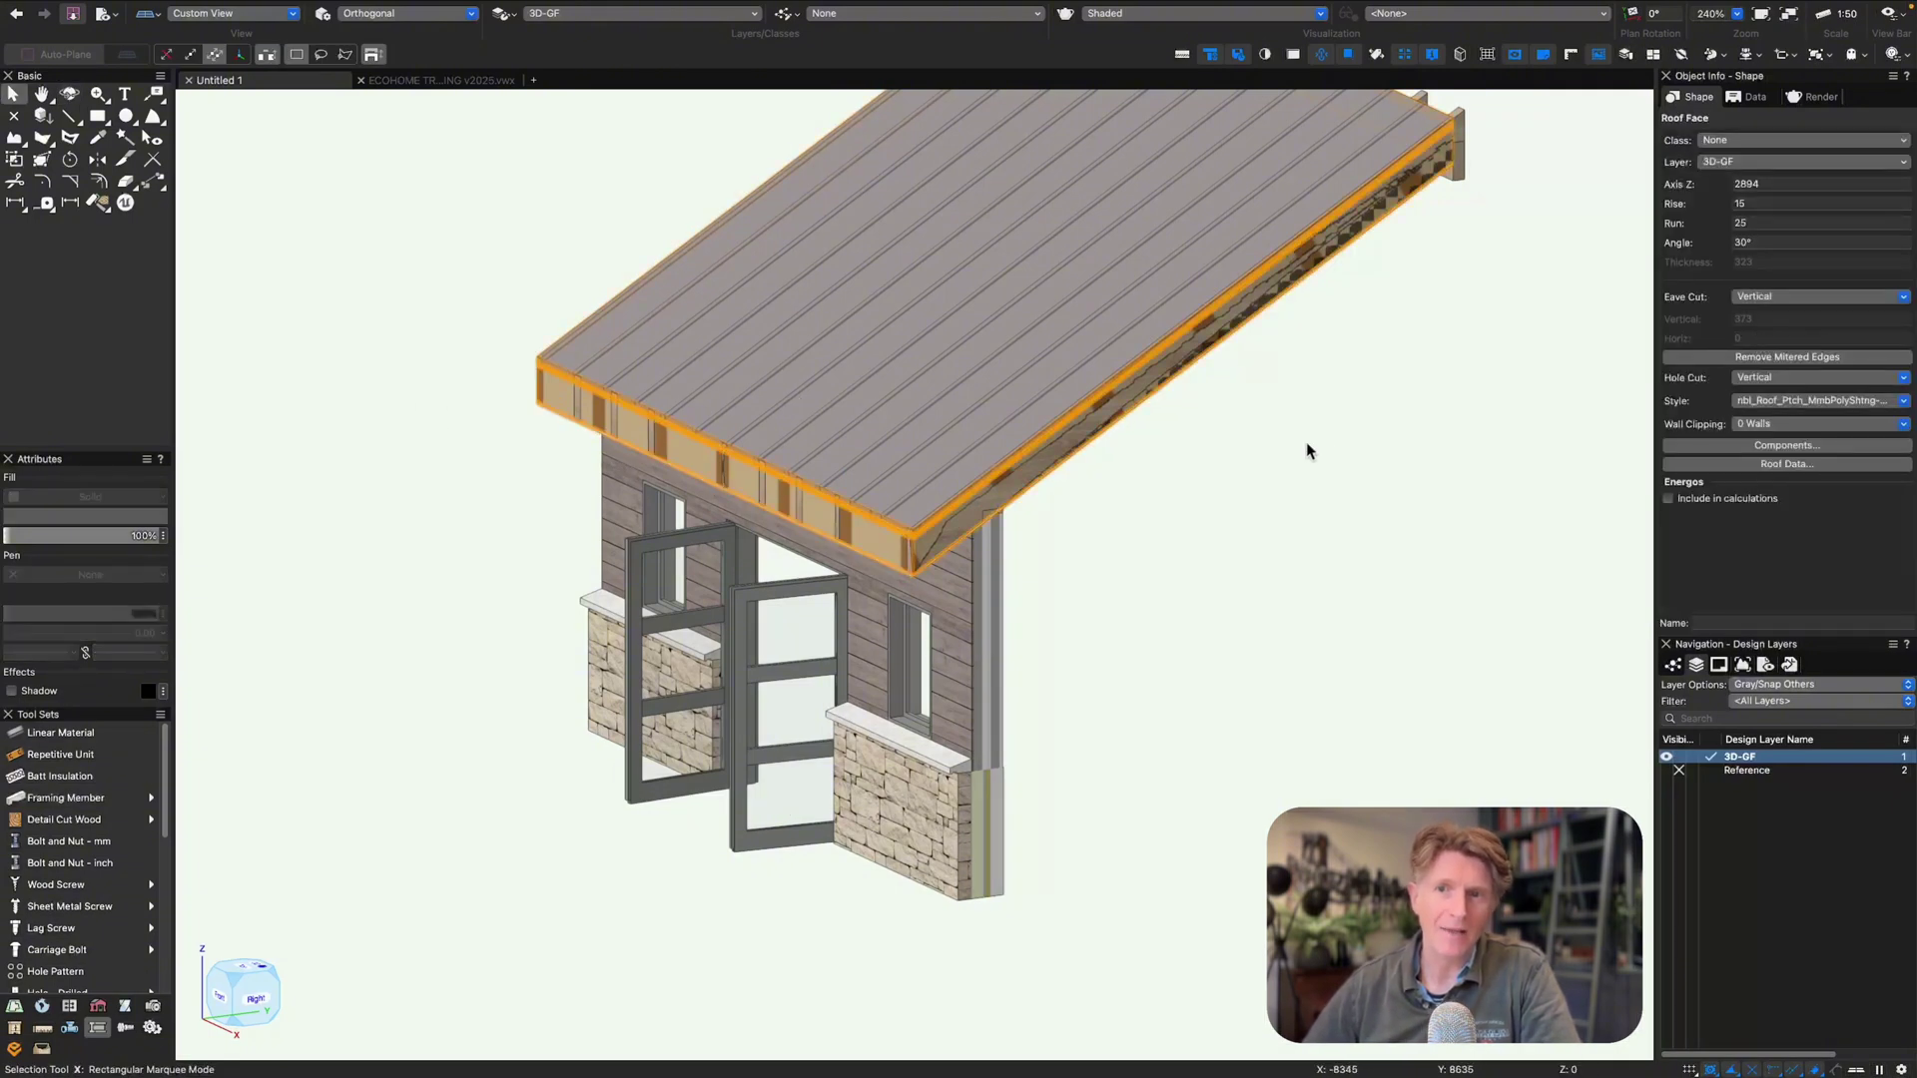
middle_click_drag(1307, 450, 1296, 480)
- Try deleting the end rafter at the roof's side edge and undo the deletion
left_click(1202, 490)
key("b")
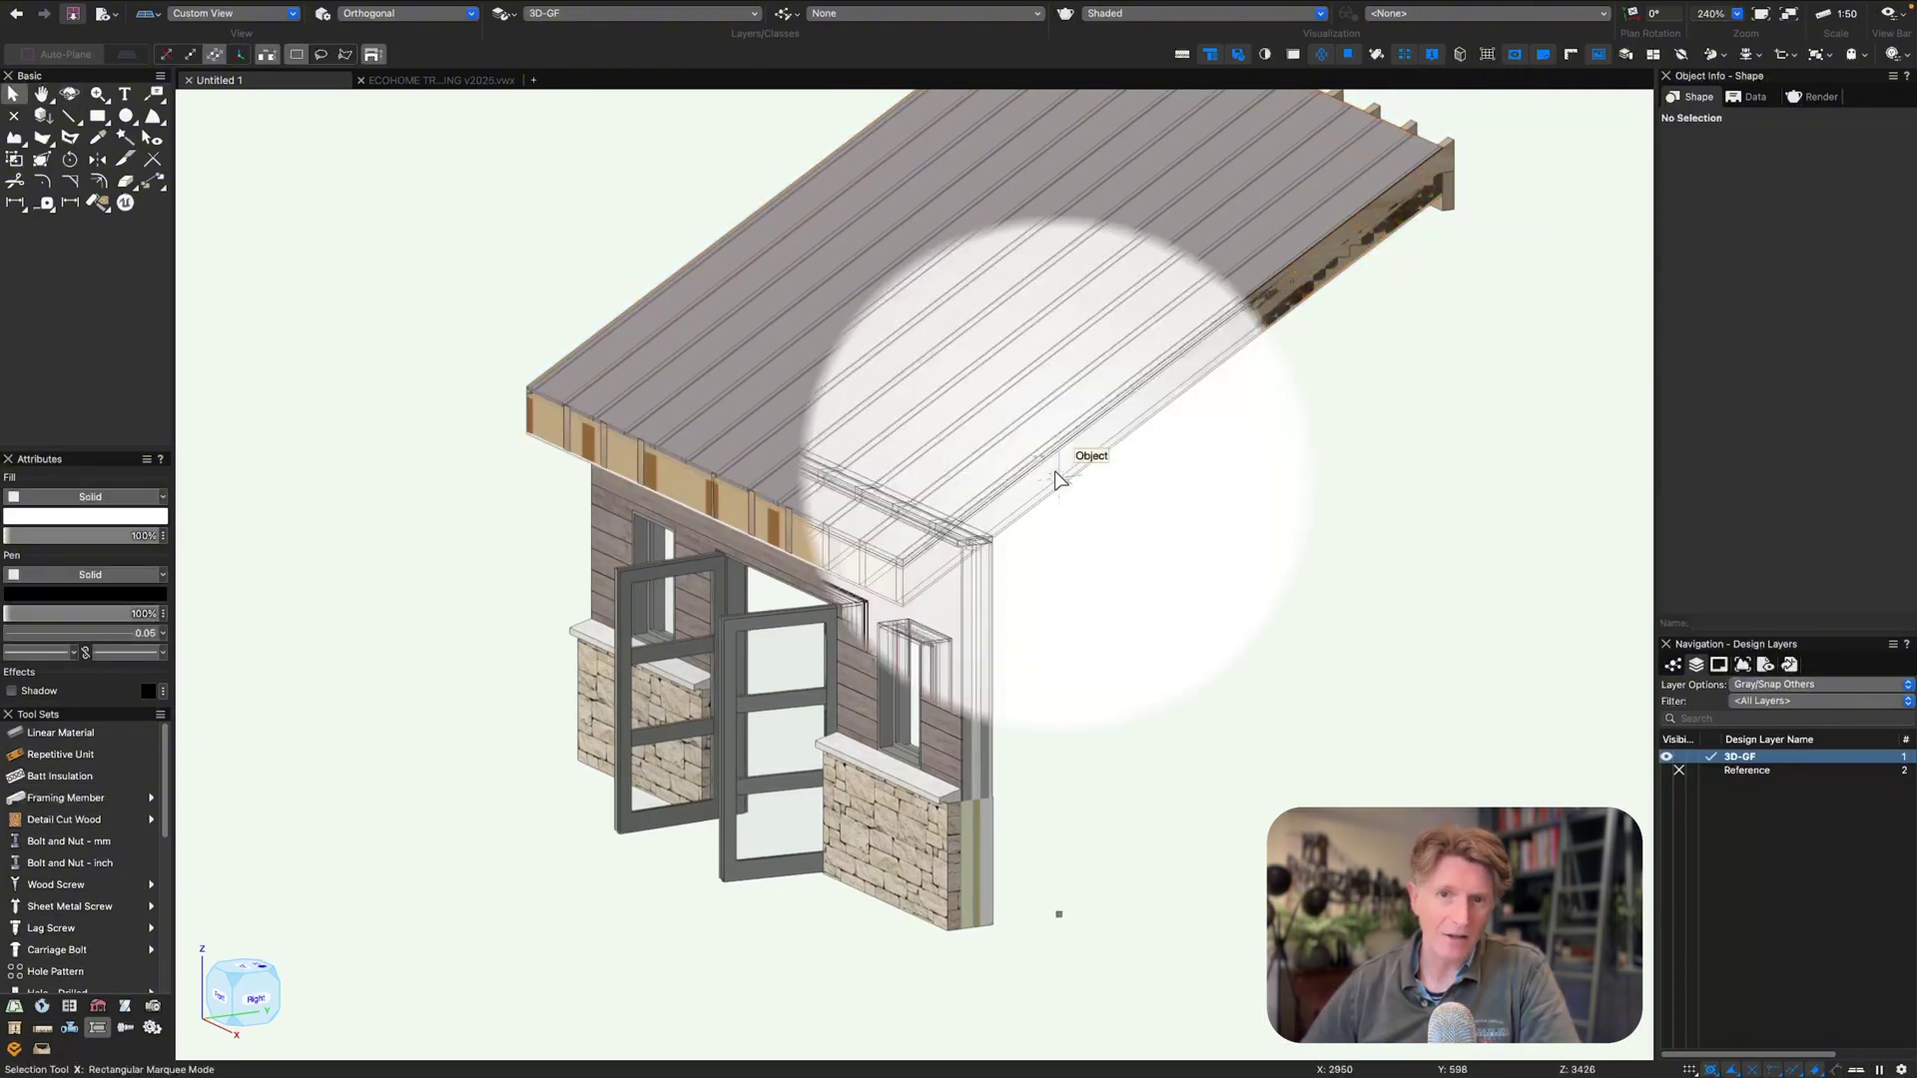
left_click(1059, 474)
key("Delete")
key("KP_7")
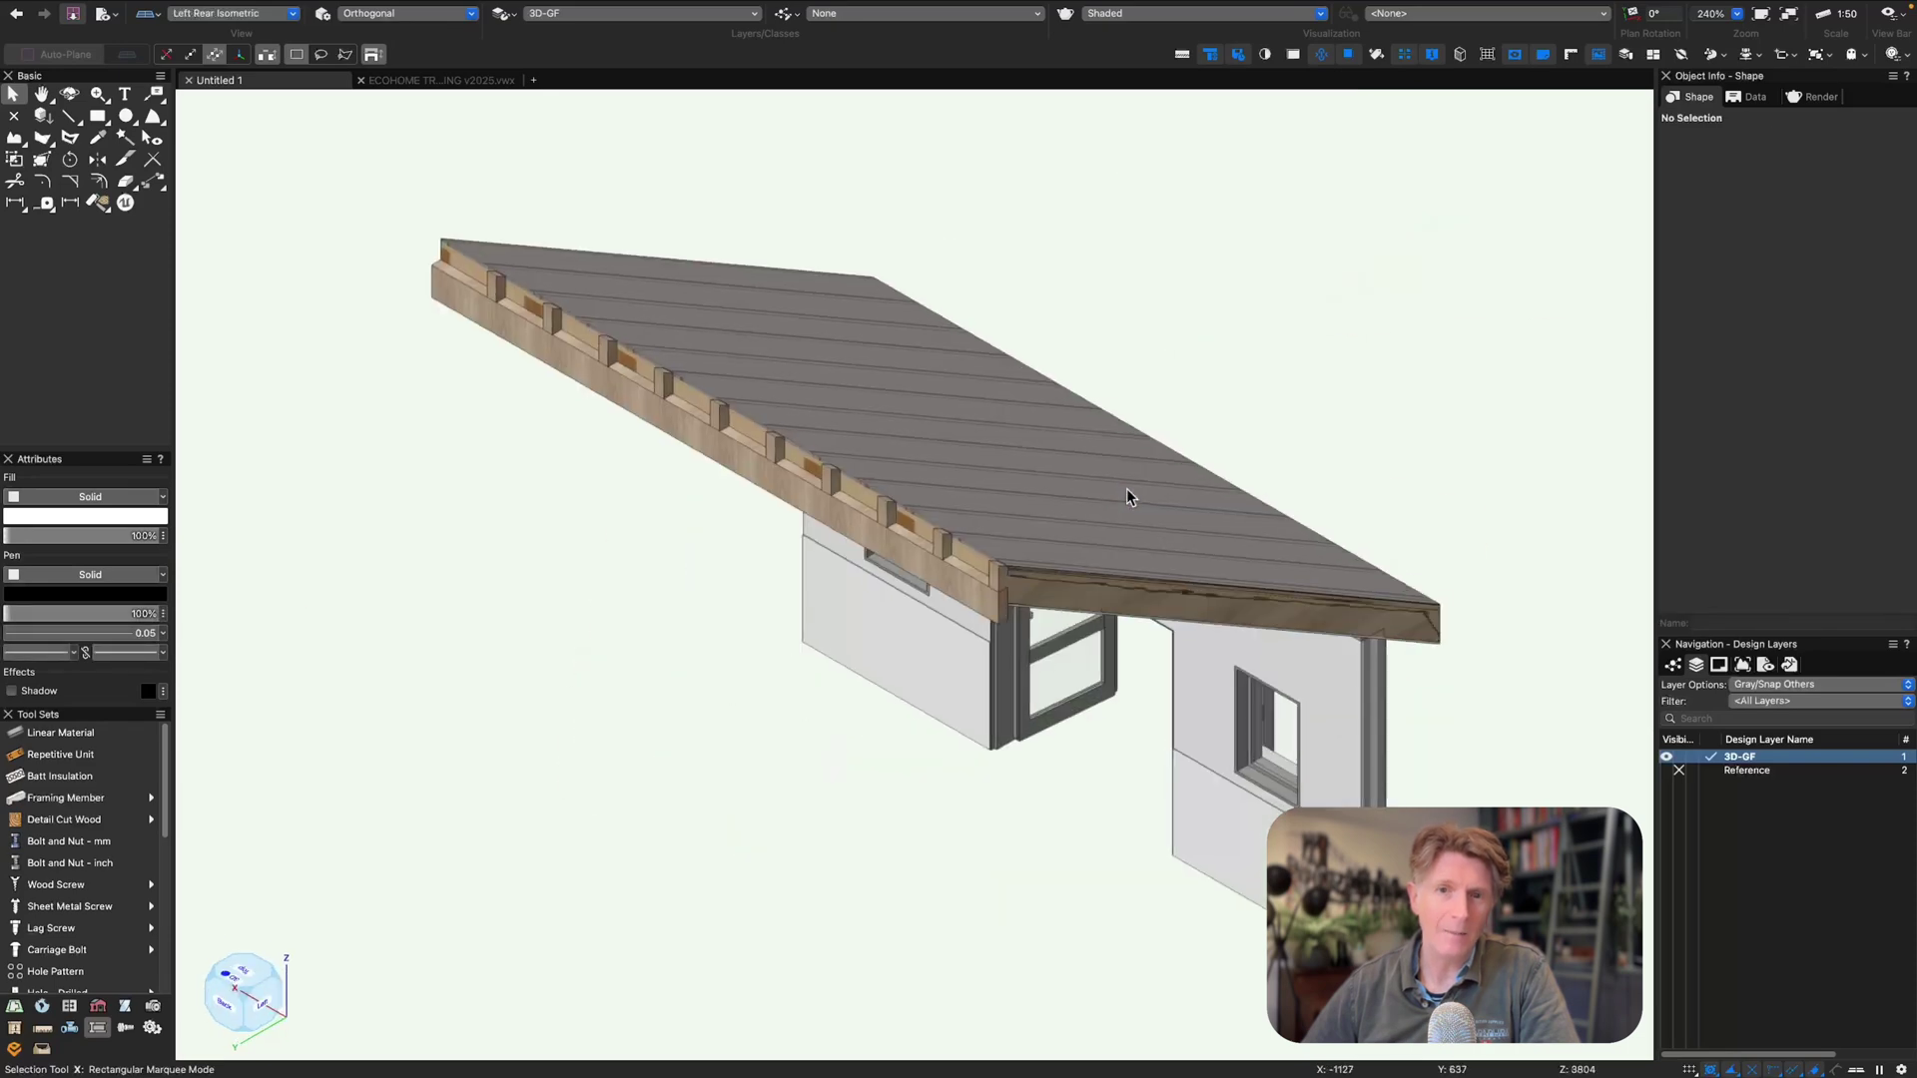
key("super+z")
key("super+z")
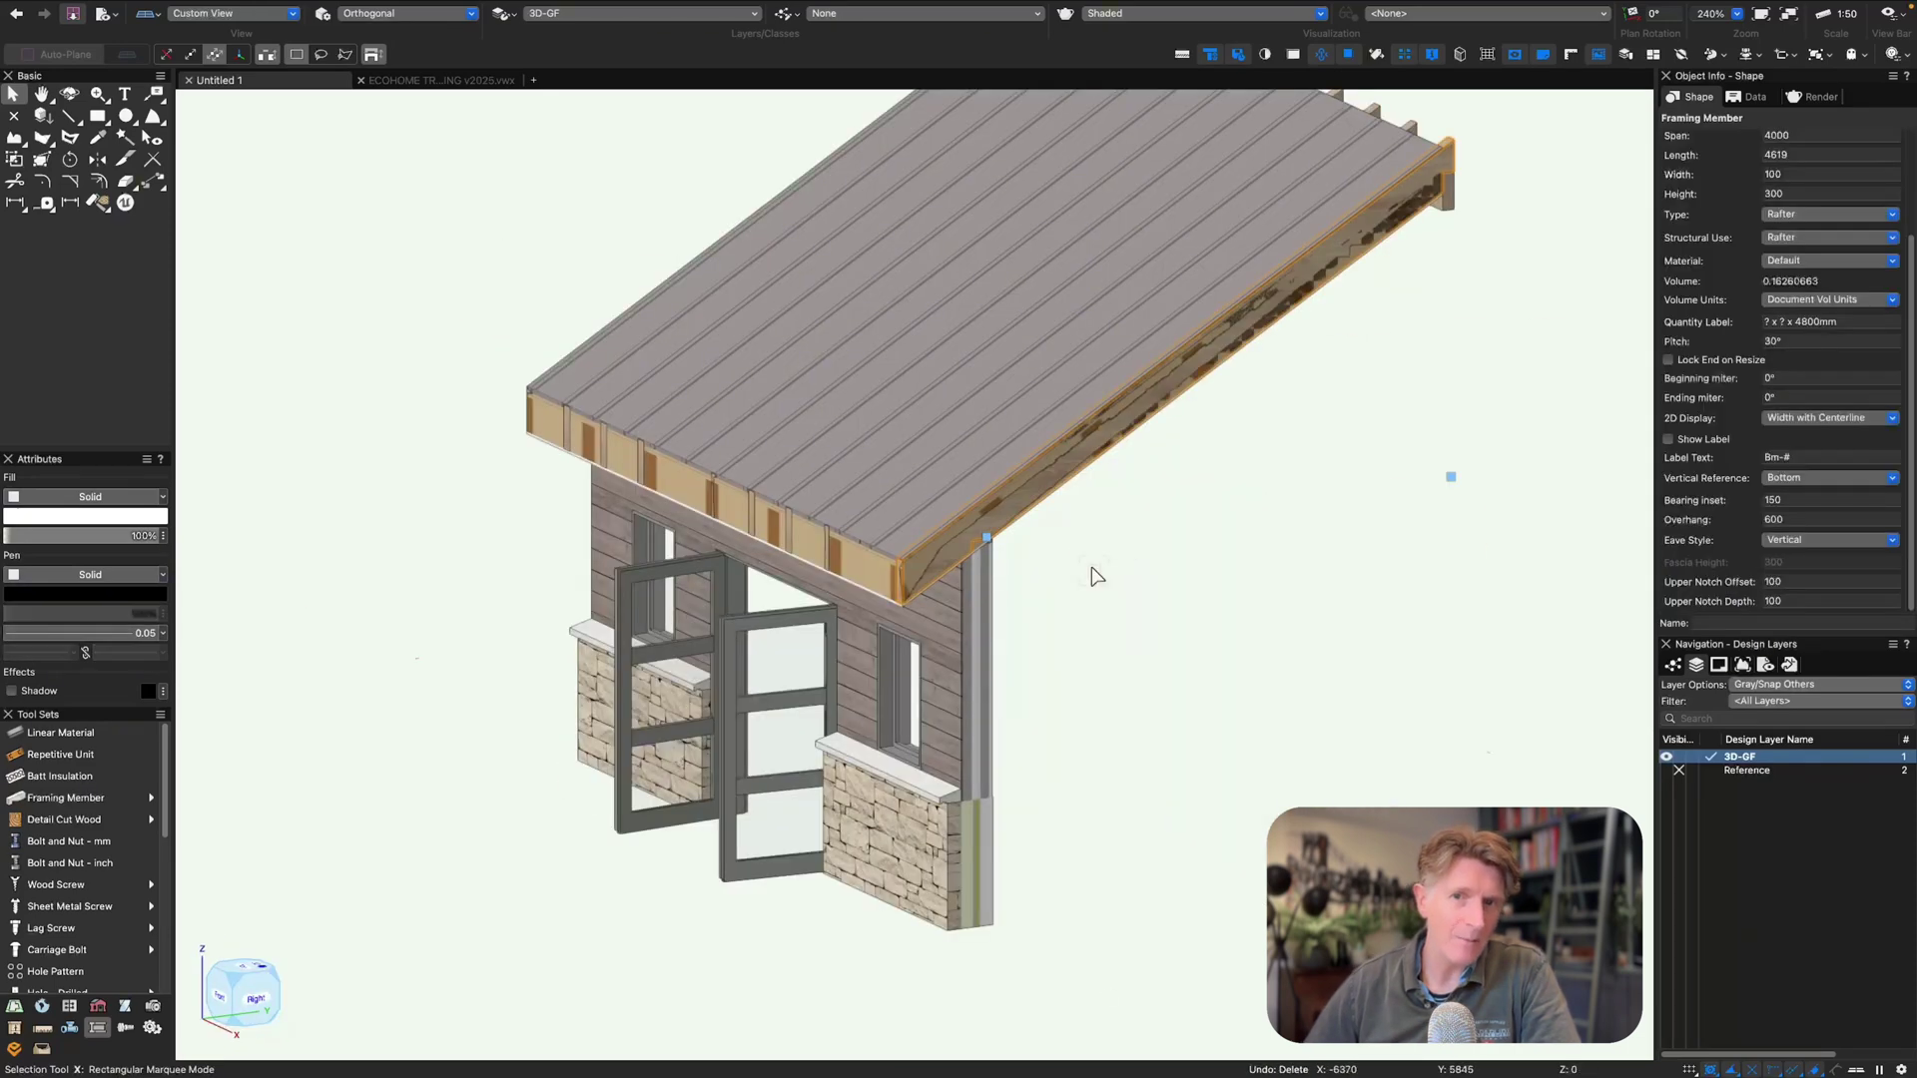
key("KP_0")
key("super+m")
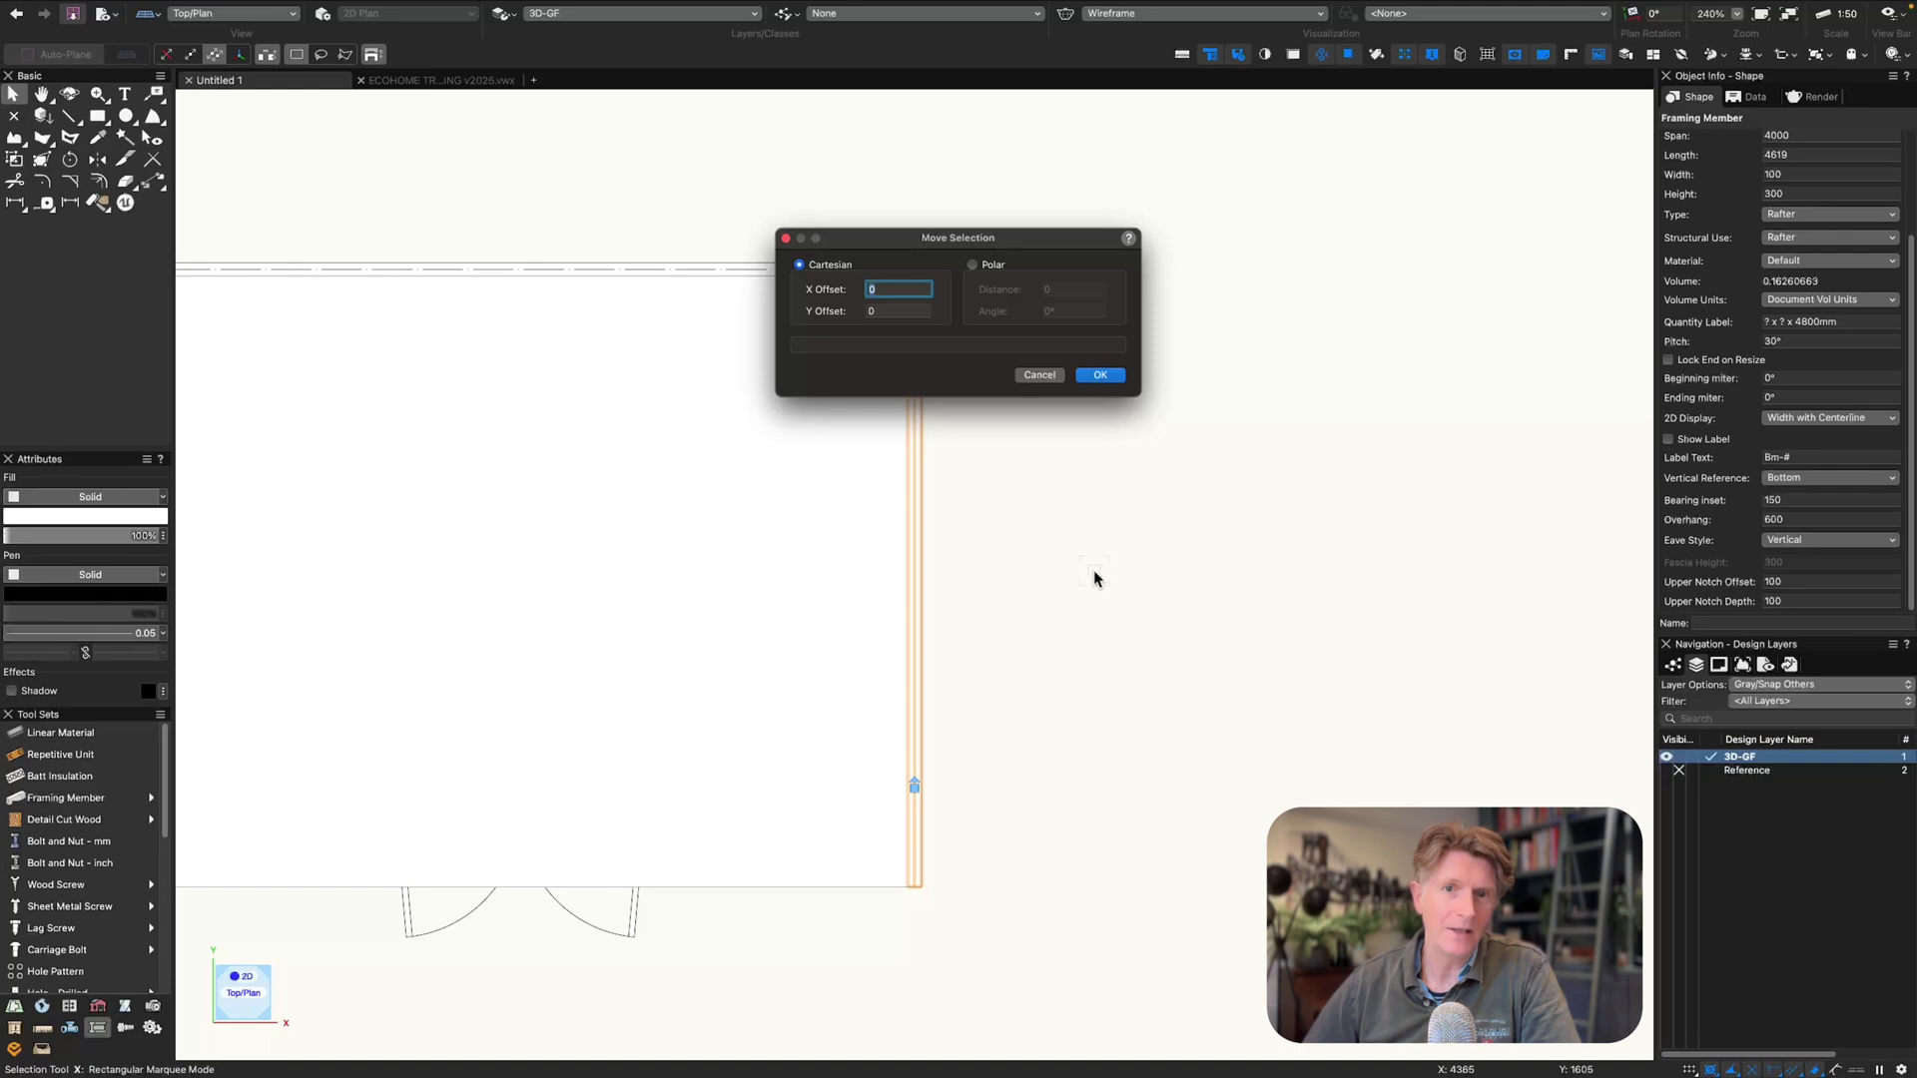
key("Return")
scroll(871, 583, "down", 5)
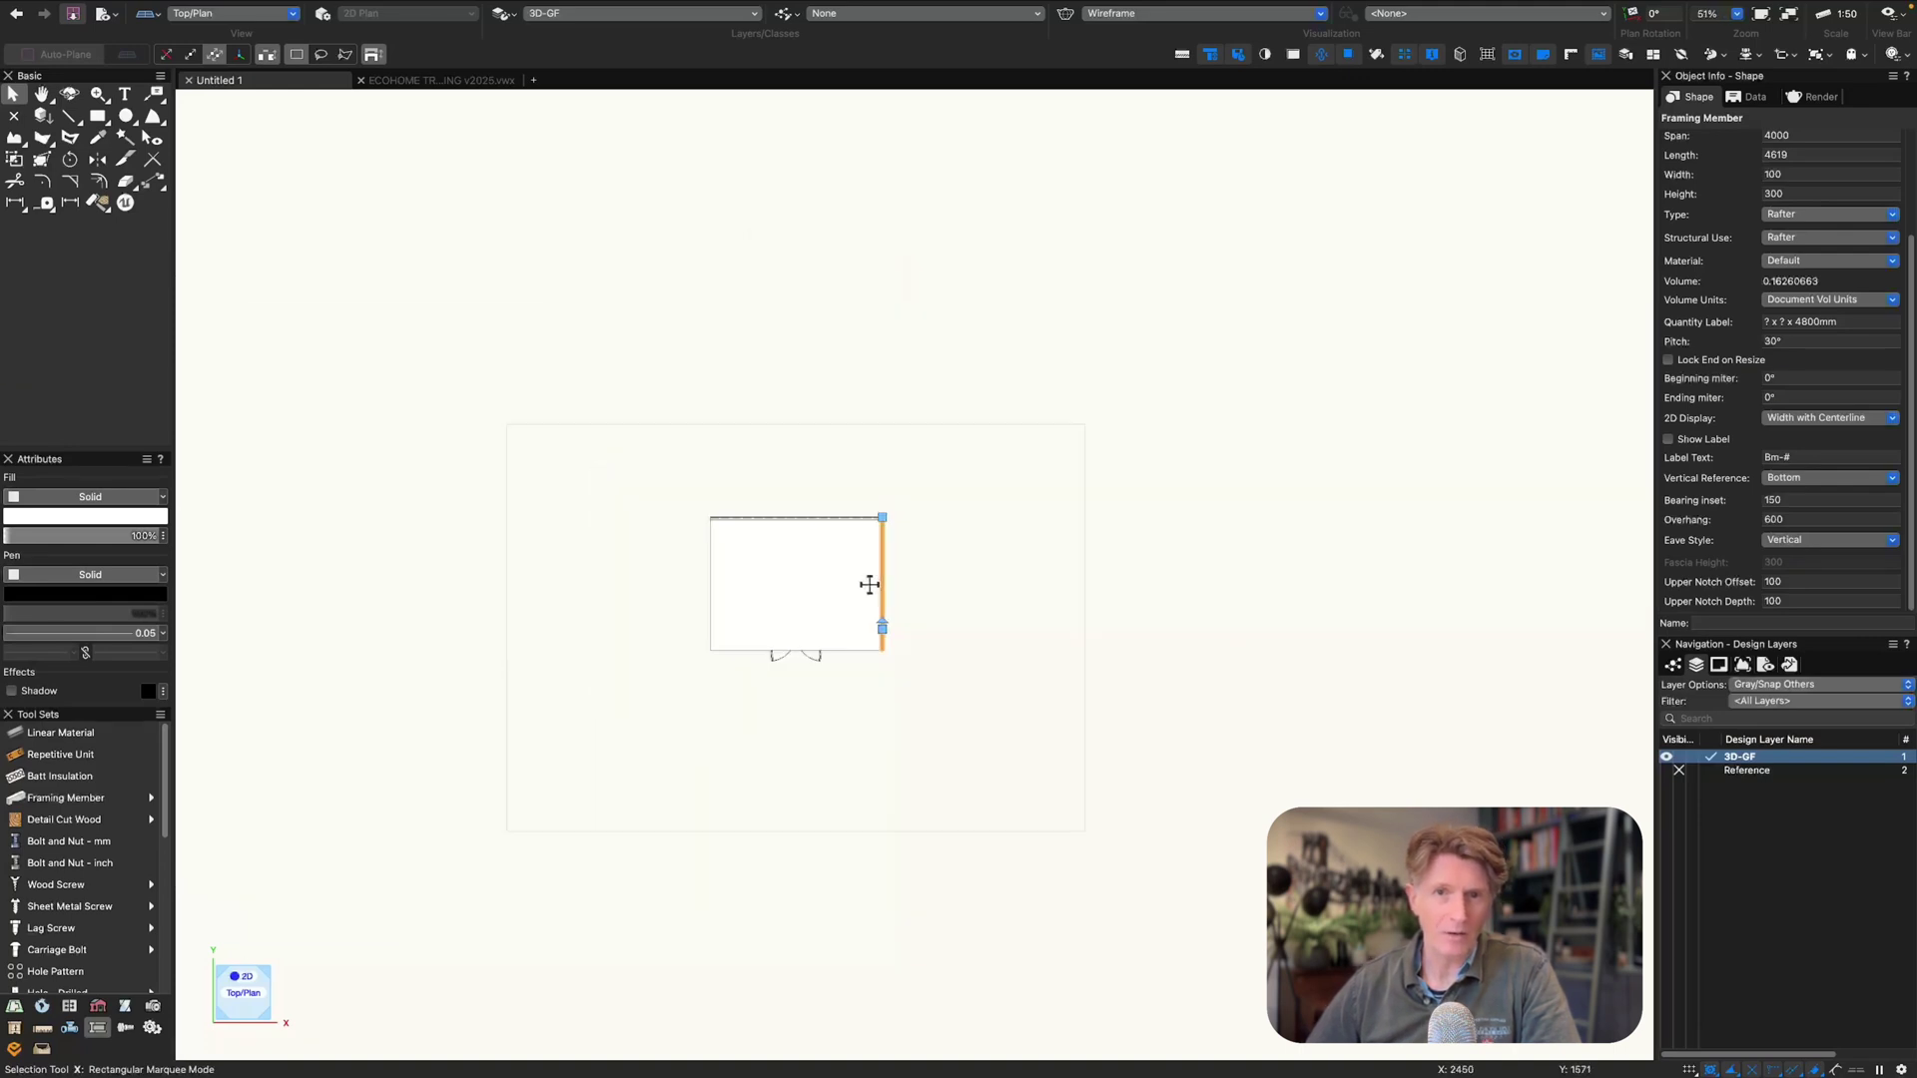
scroll(750, 570, "up", 2)
key("super+z")
- Edit the roof face's outline in Top/Plan view, pulling each side edge in by 50 to give a 6000 width
left_click(649, 518)
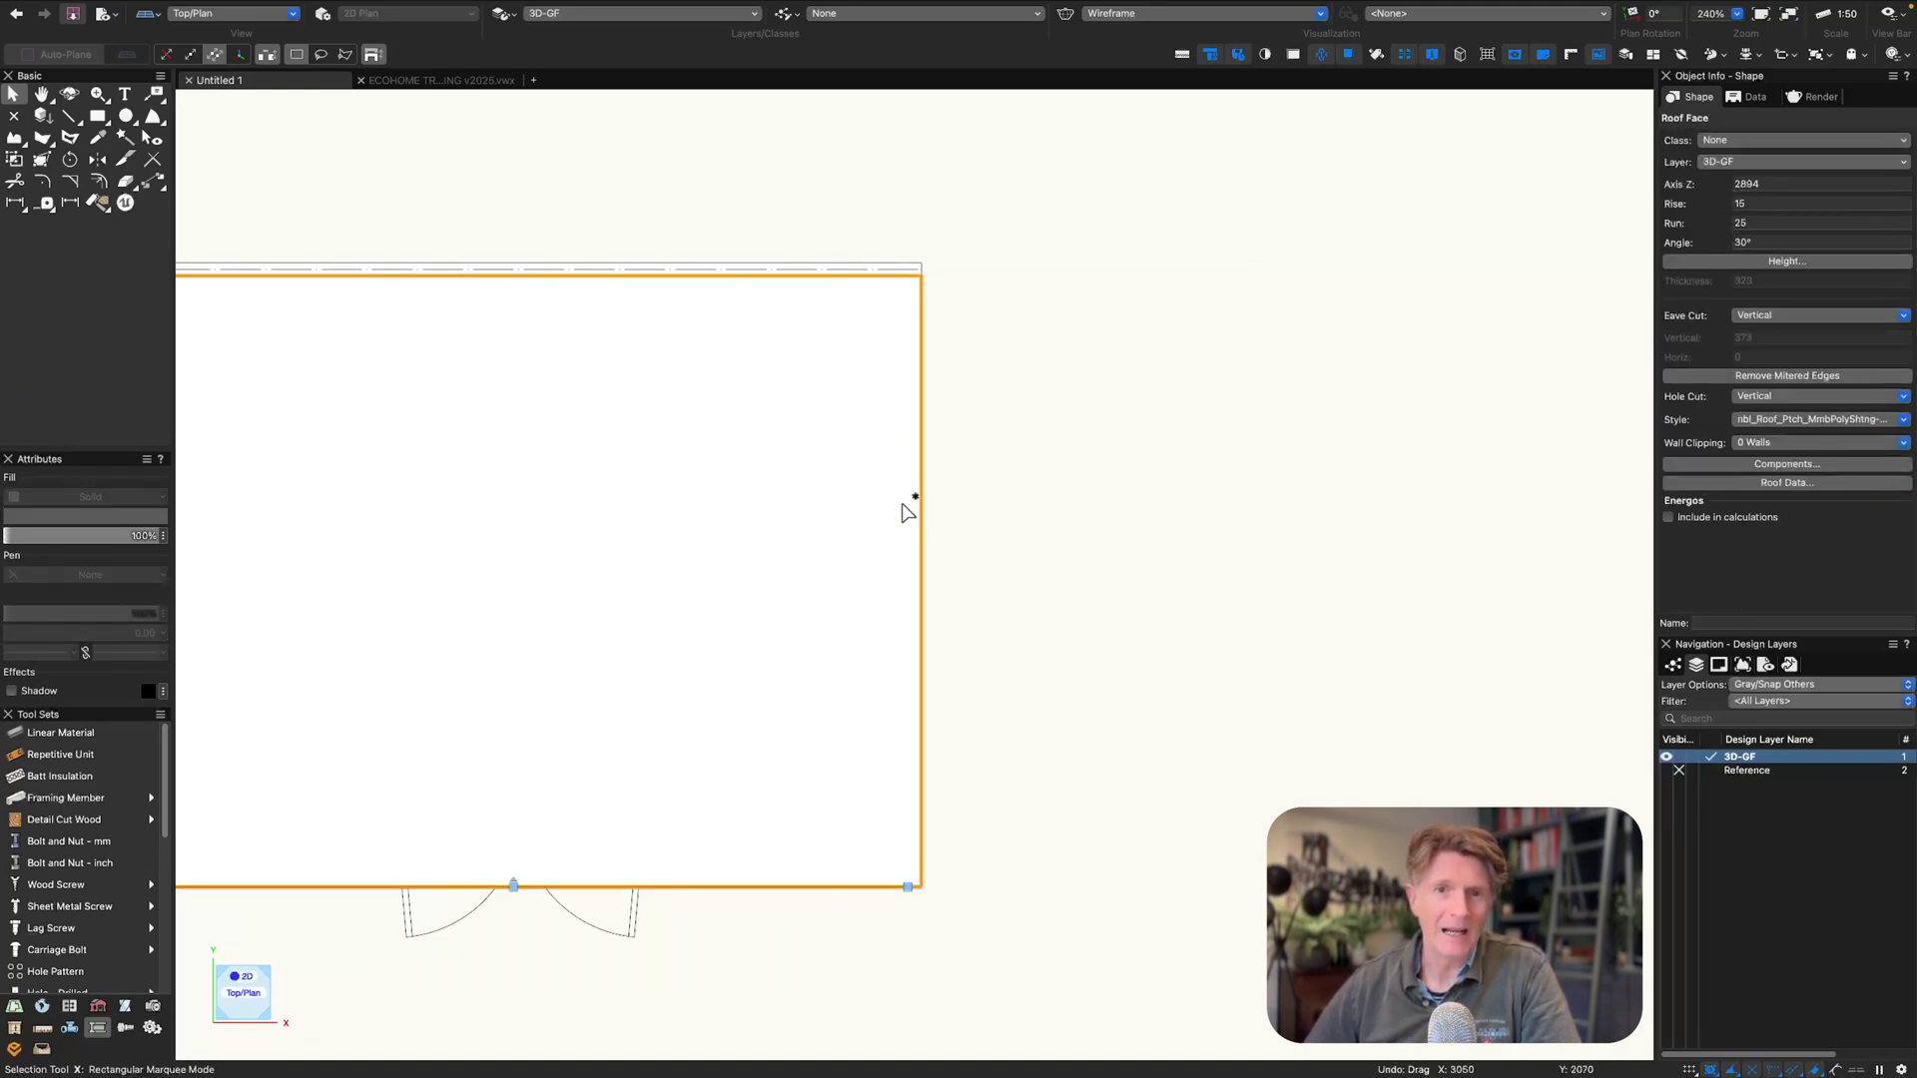
middle_click_drag(900, 506, 1283, 496)
double_click(959, 490)
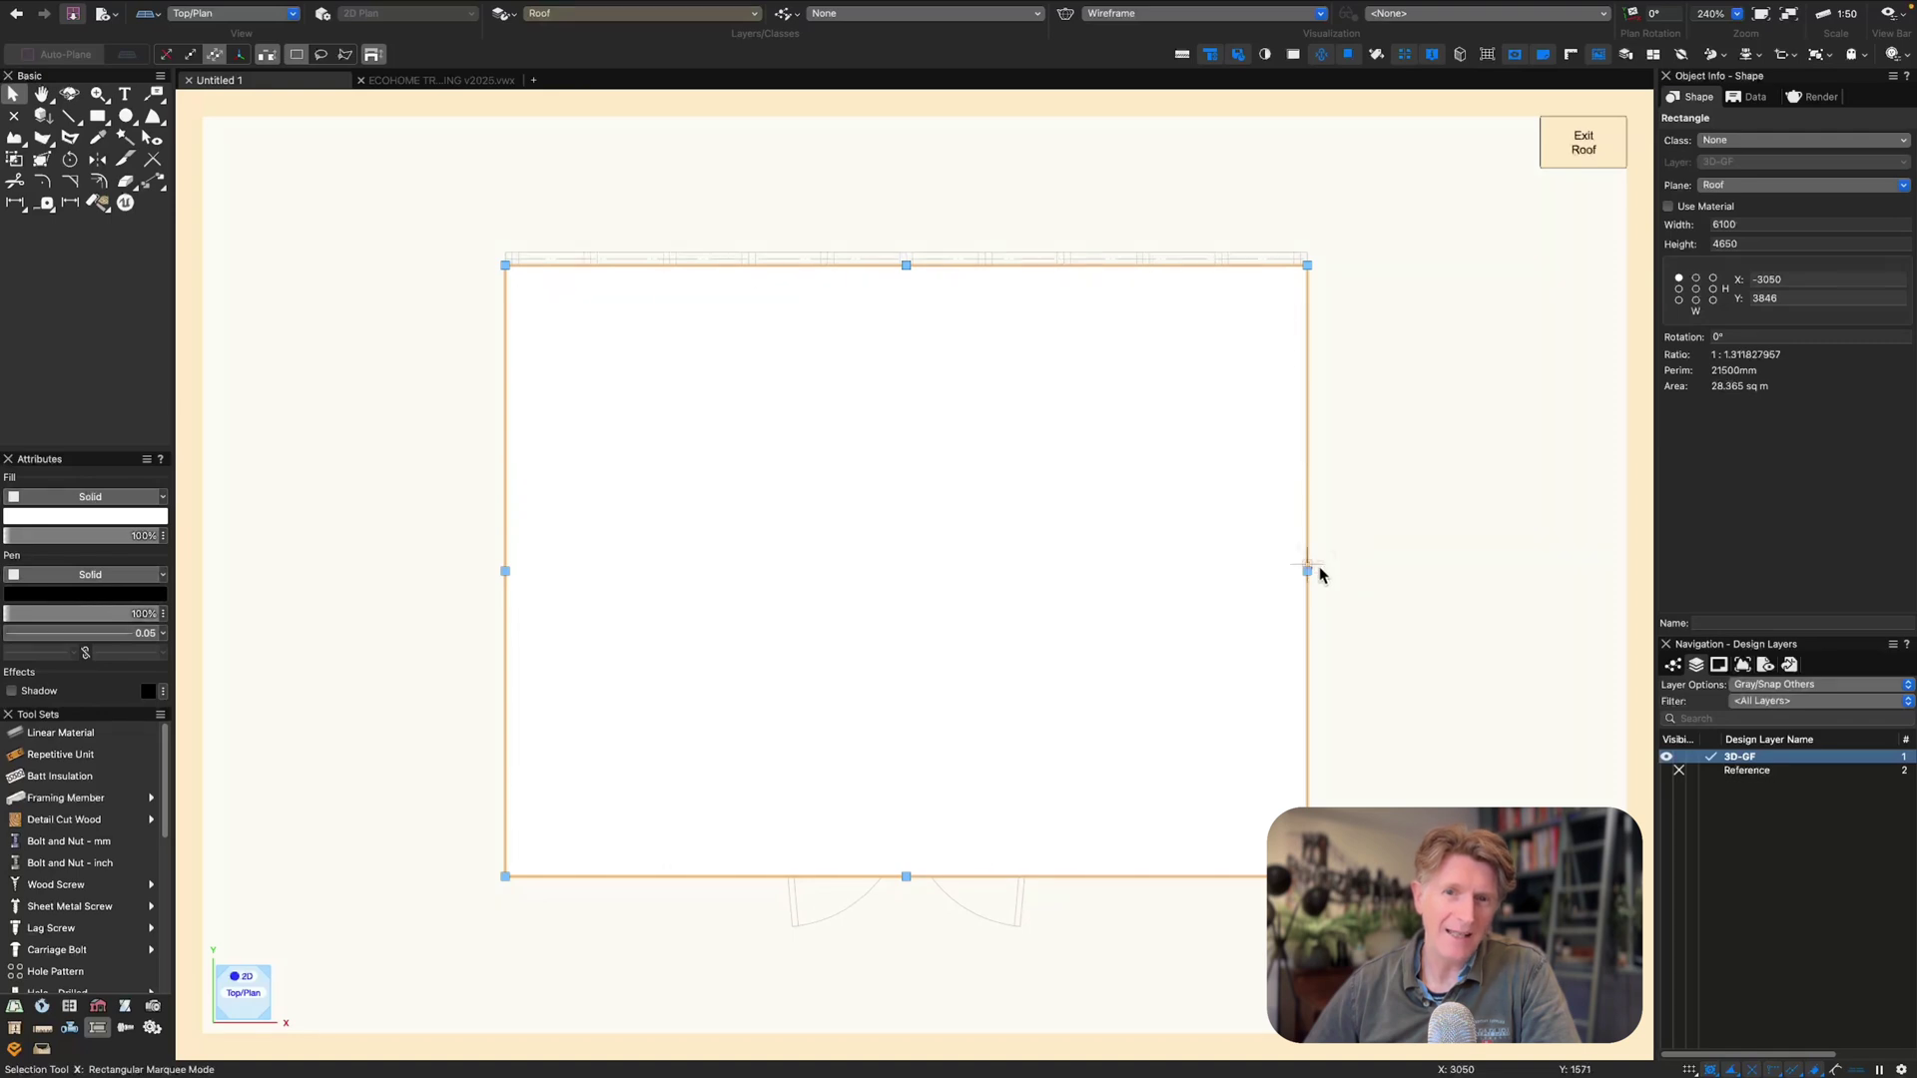
scroll(1320, 570, "up", 4)
mouse_move(1319, 574)
left_mouse_down()
mouse_move(1305, 569)
mouse_move(1328, 562)
left_mouse_up()
scroll(607, 610, "down", 4)
scroll(506, 576, "up", 4)
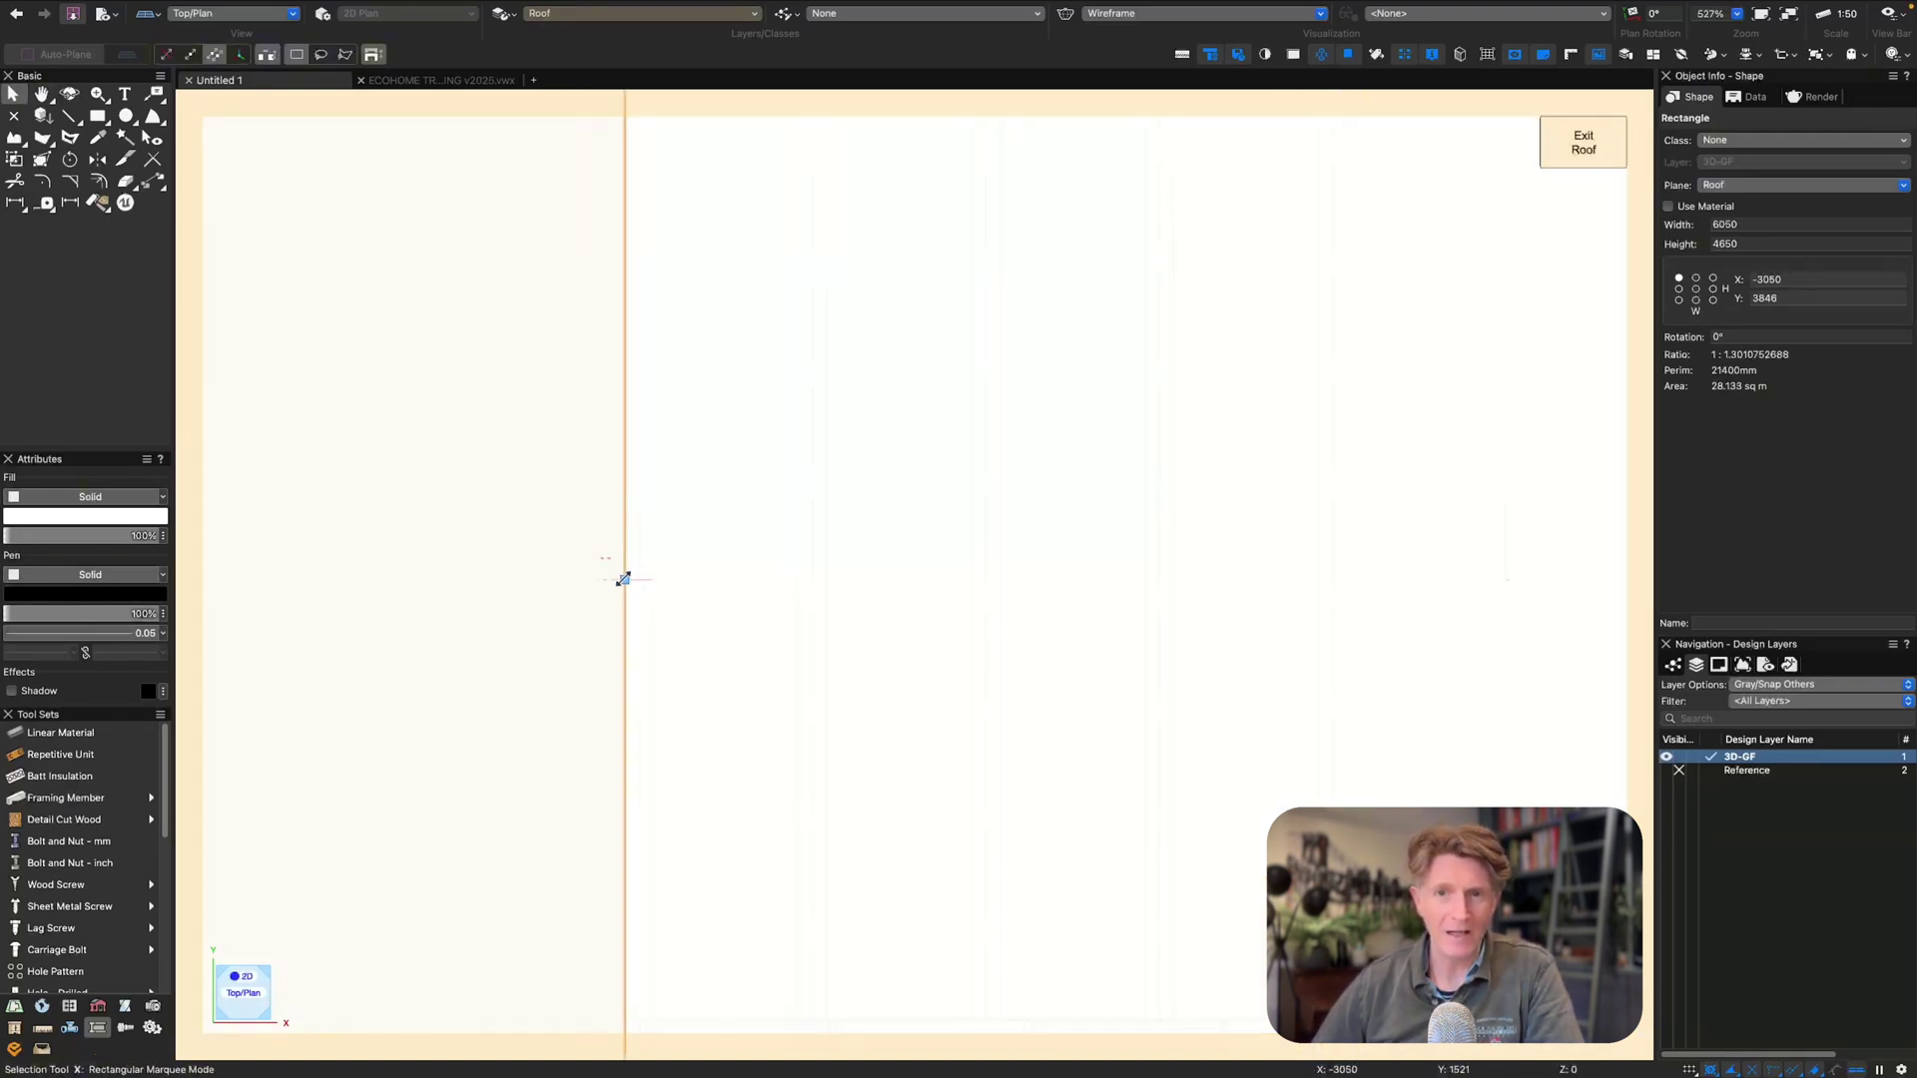
left_click_drag(625, 576, 642, 577)
scroll(642, 577, "down", 5)
key("3")
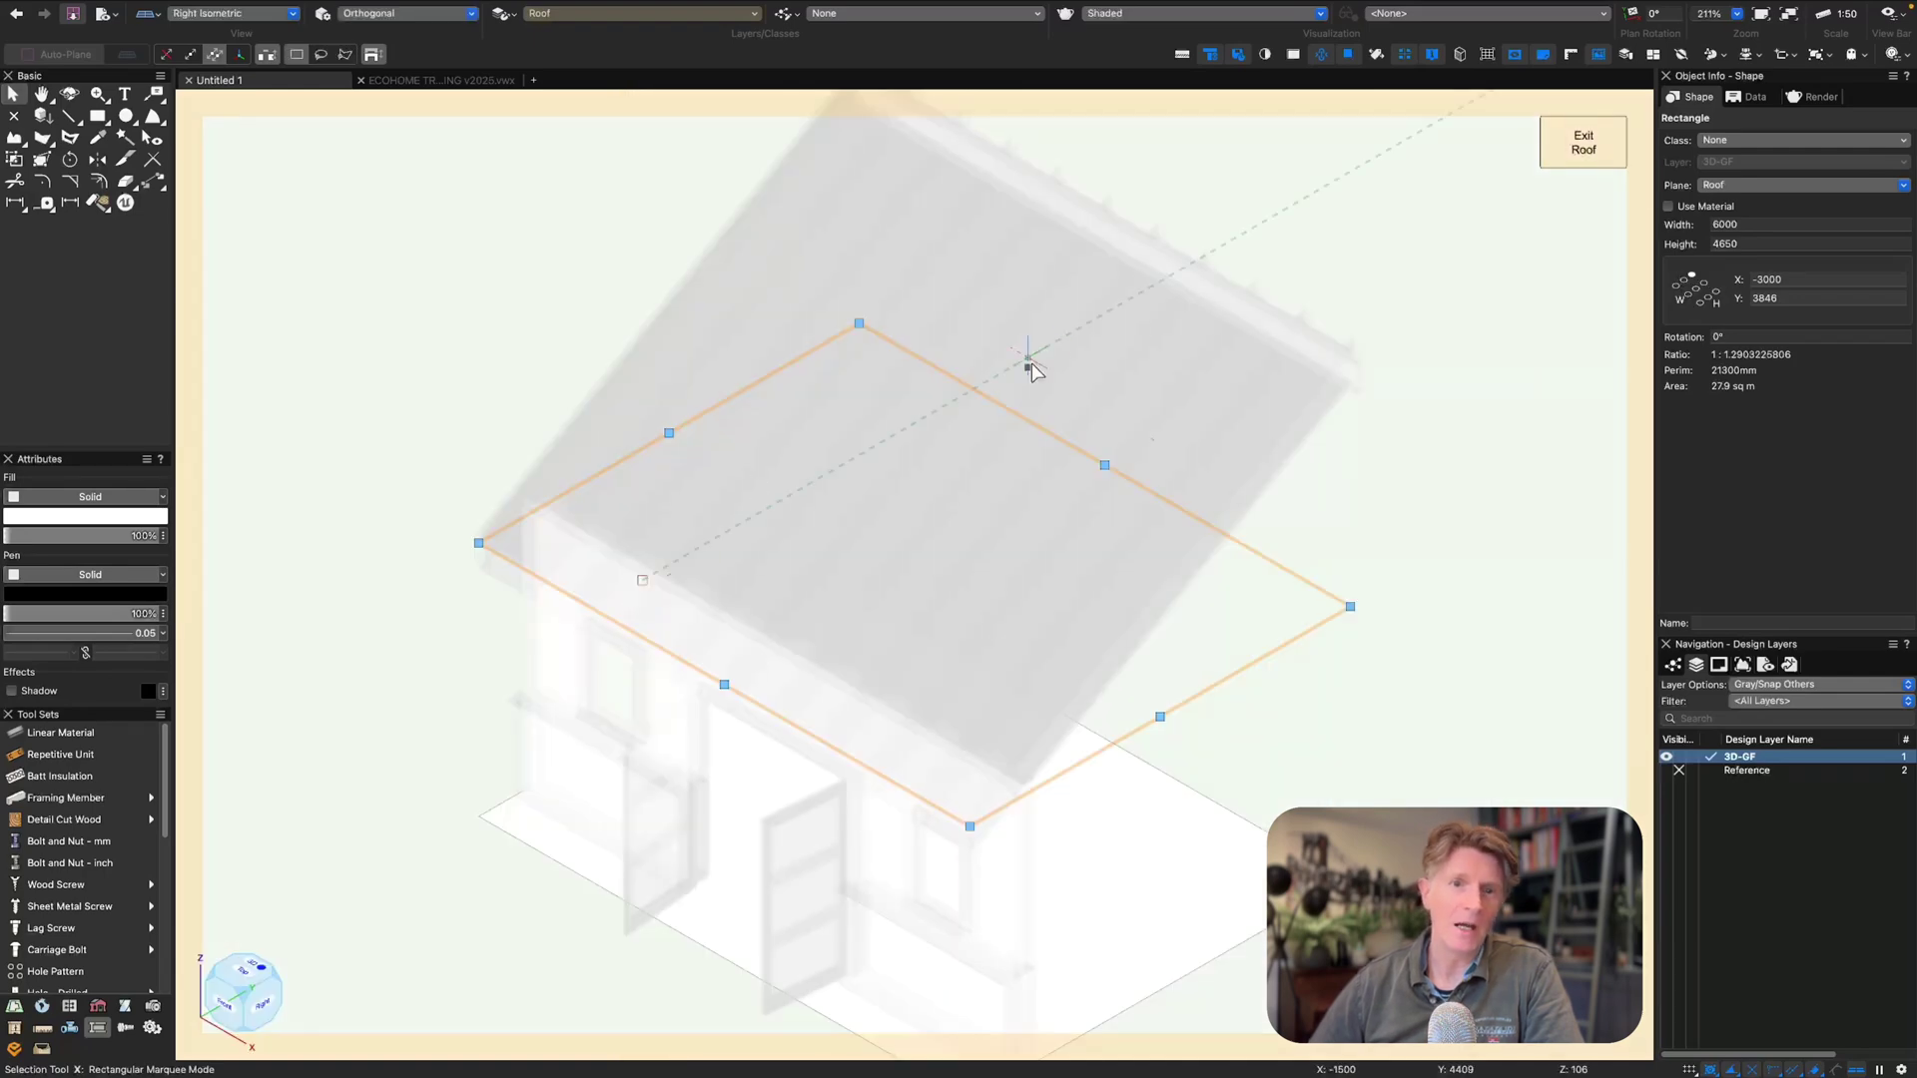
left_click(1595, 149)
- Extract a polygon from the roof face's front eave surface with the Extract tool
scroll(819, 805, "up", 3)
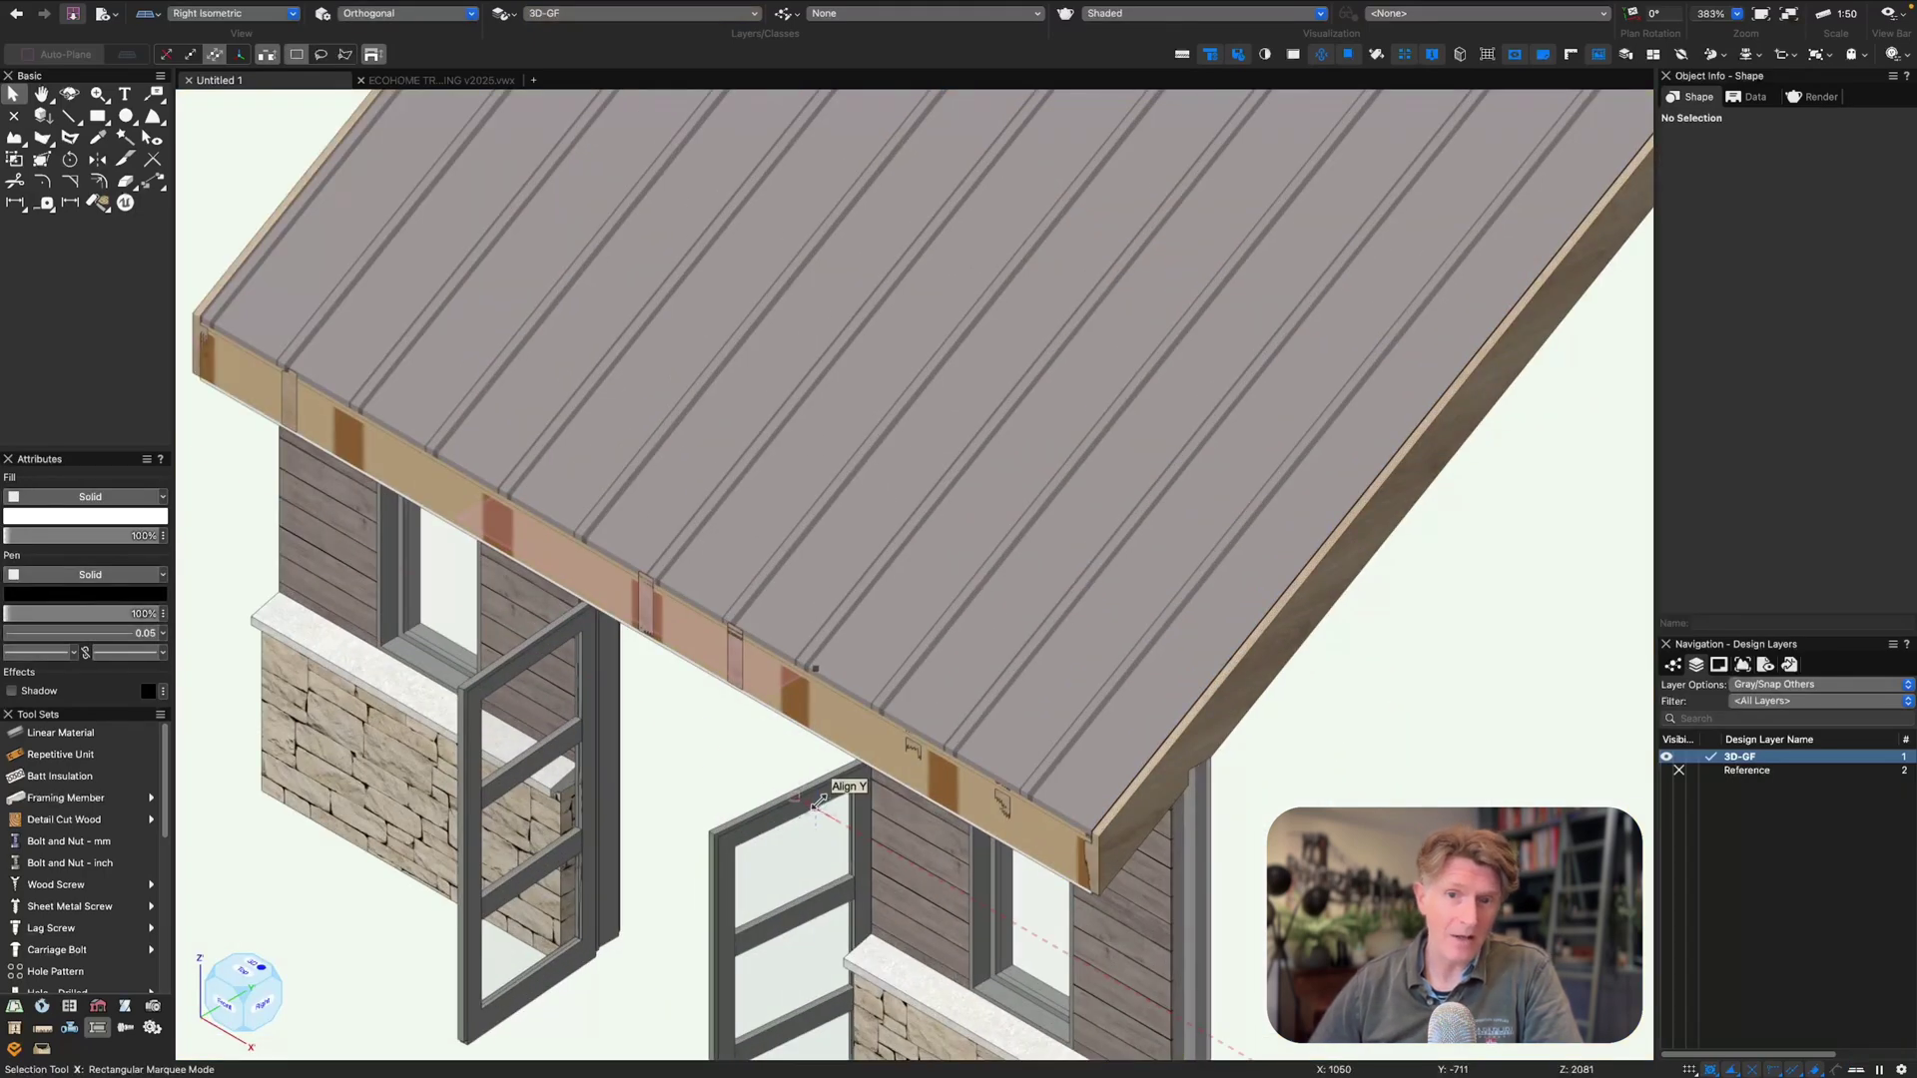
middle_click_drag(206, 257, 393, 223)
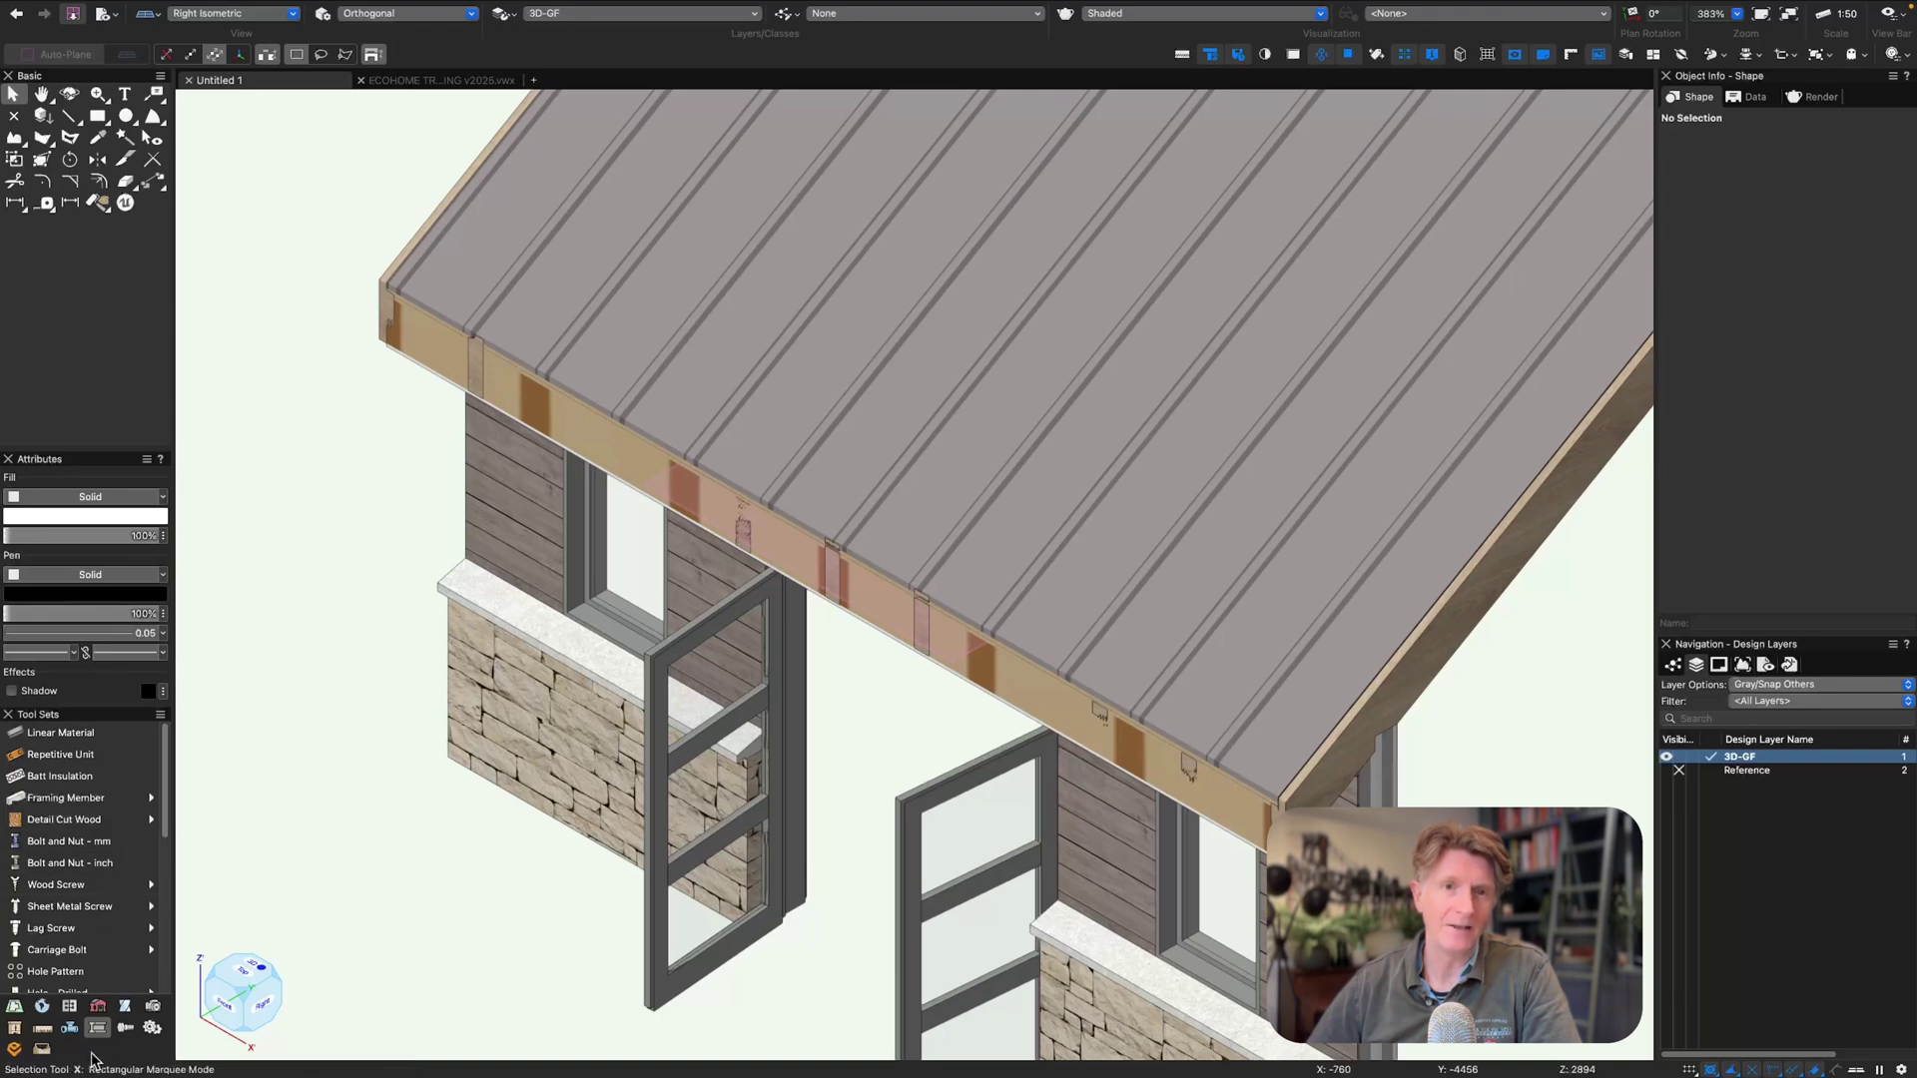
left_click(125, 1005)
left_click(43, 917)
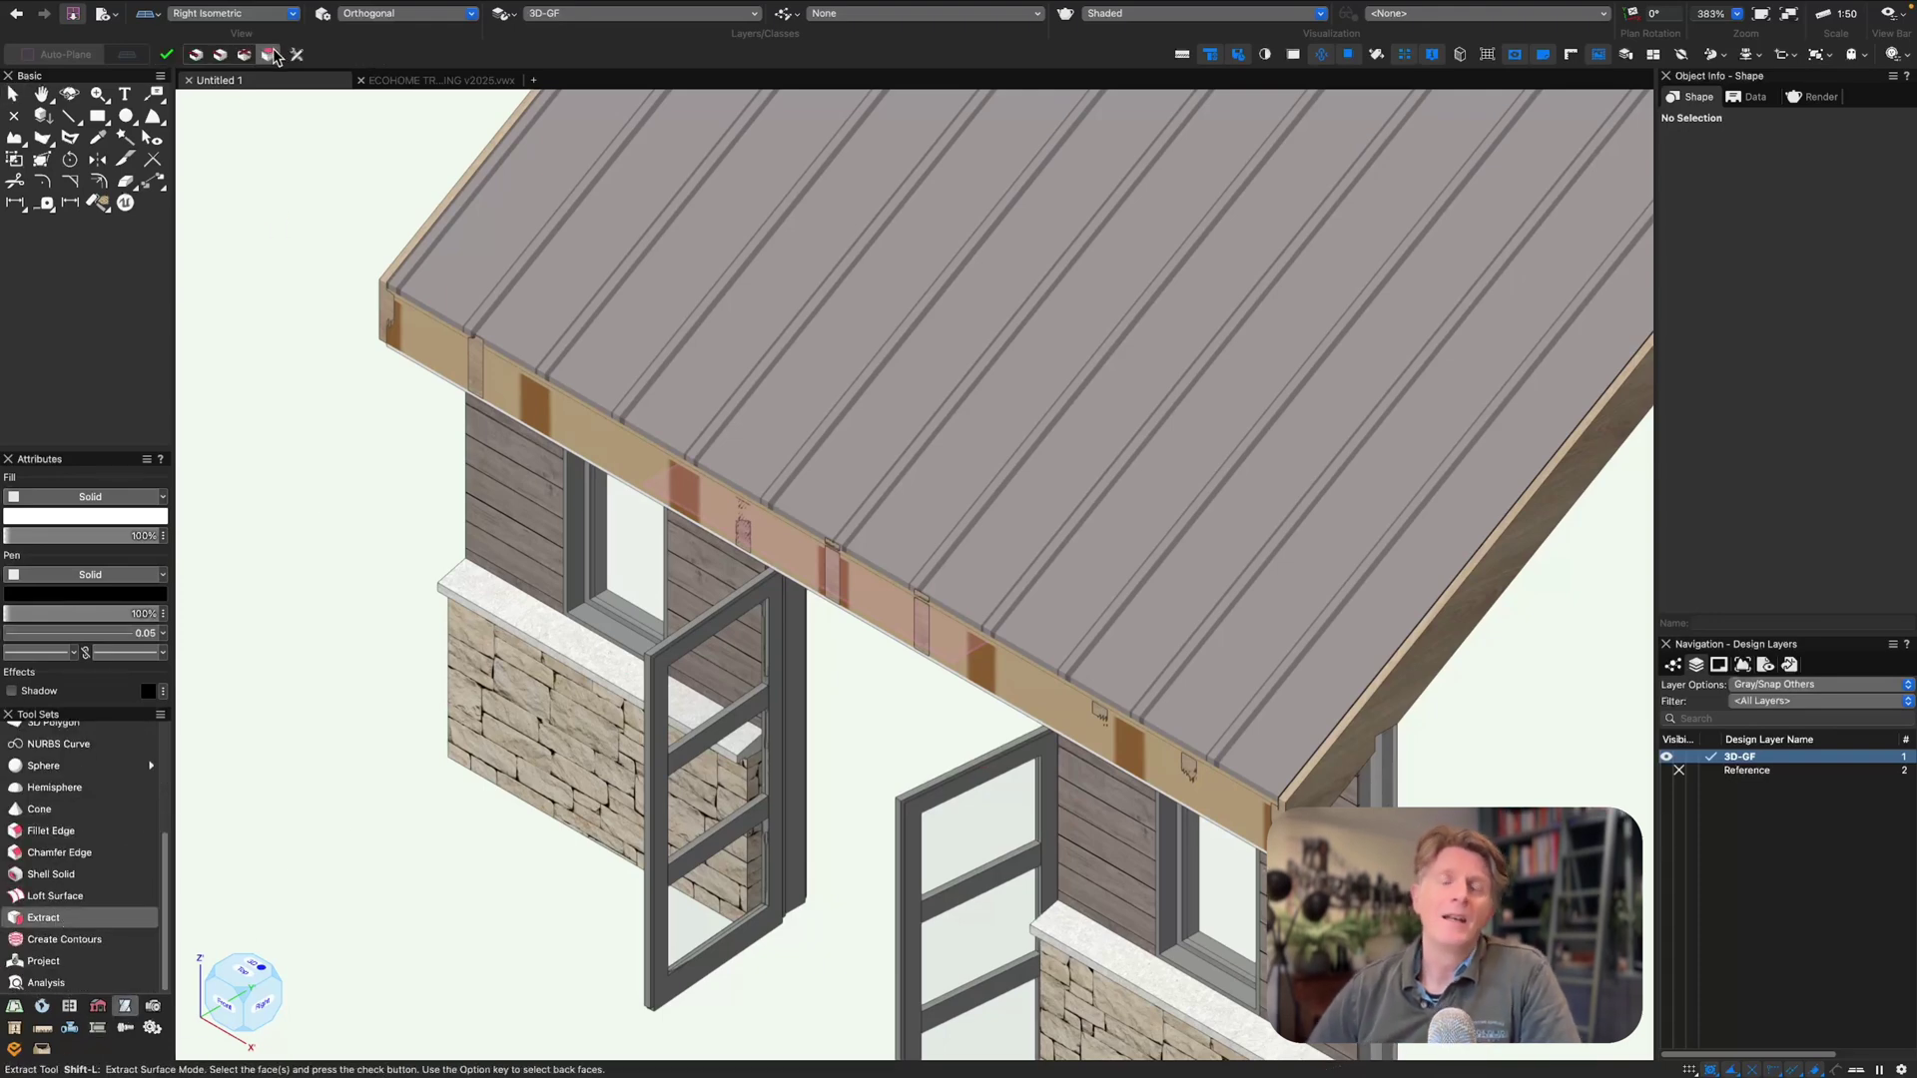
left_click(296, 54)
left_click(989, 386)
scroll(428, 354, "up", 5)
left_click(423, 353)
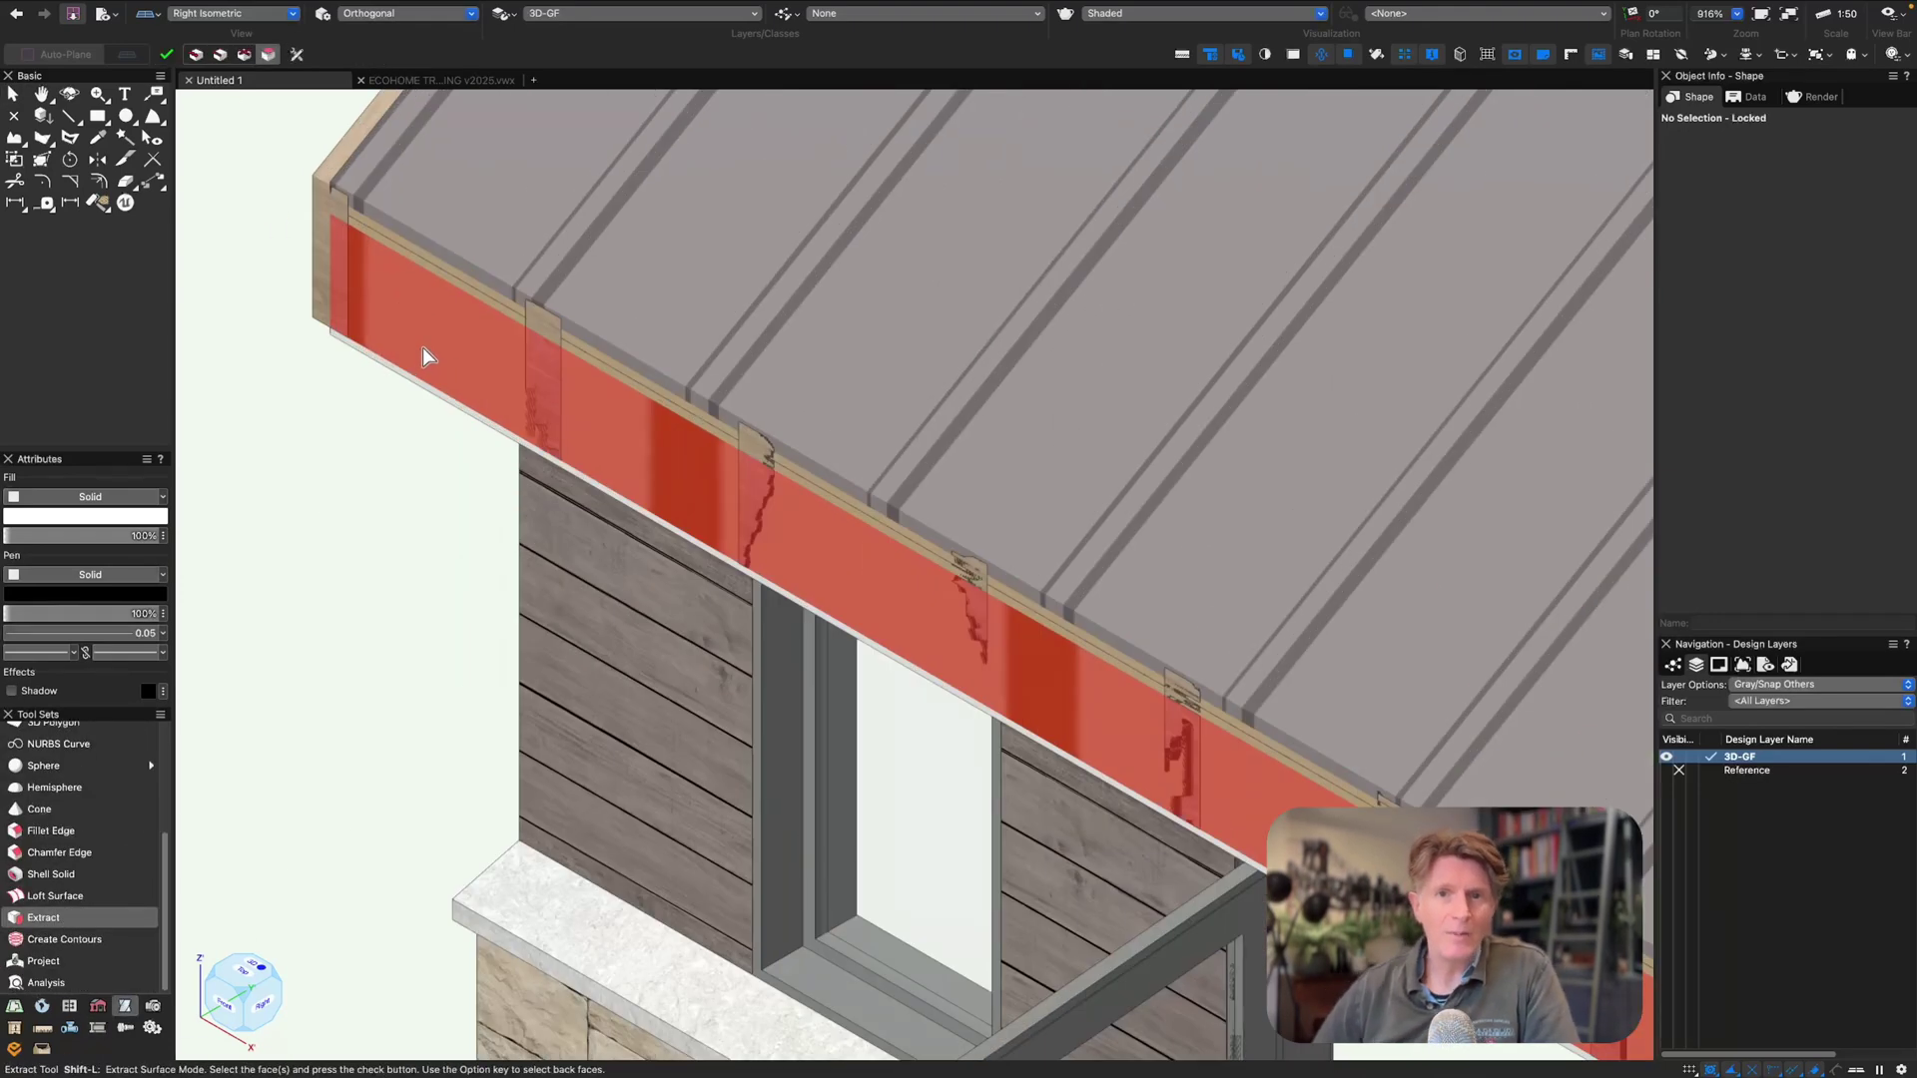
left_click(166, 55)
- Stretch the extracted polygon to the end rafter's outer face and the roof's lower edge, making it 6050 by 294, and hide its direction
key("x")
left_click_drag(330, 270, 312, 260)
scroll(1071, 696, "down", 1)
middle_click_drag(1344, 901, 1181, 433)
scroll(1181, 433, "up", 5)
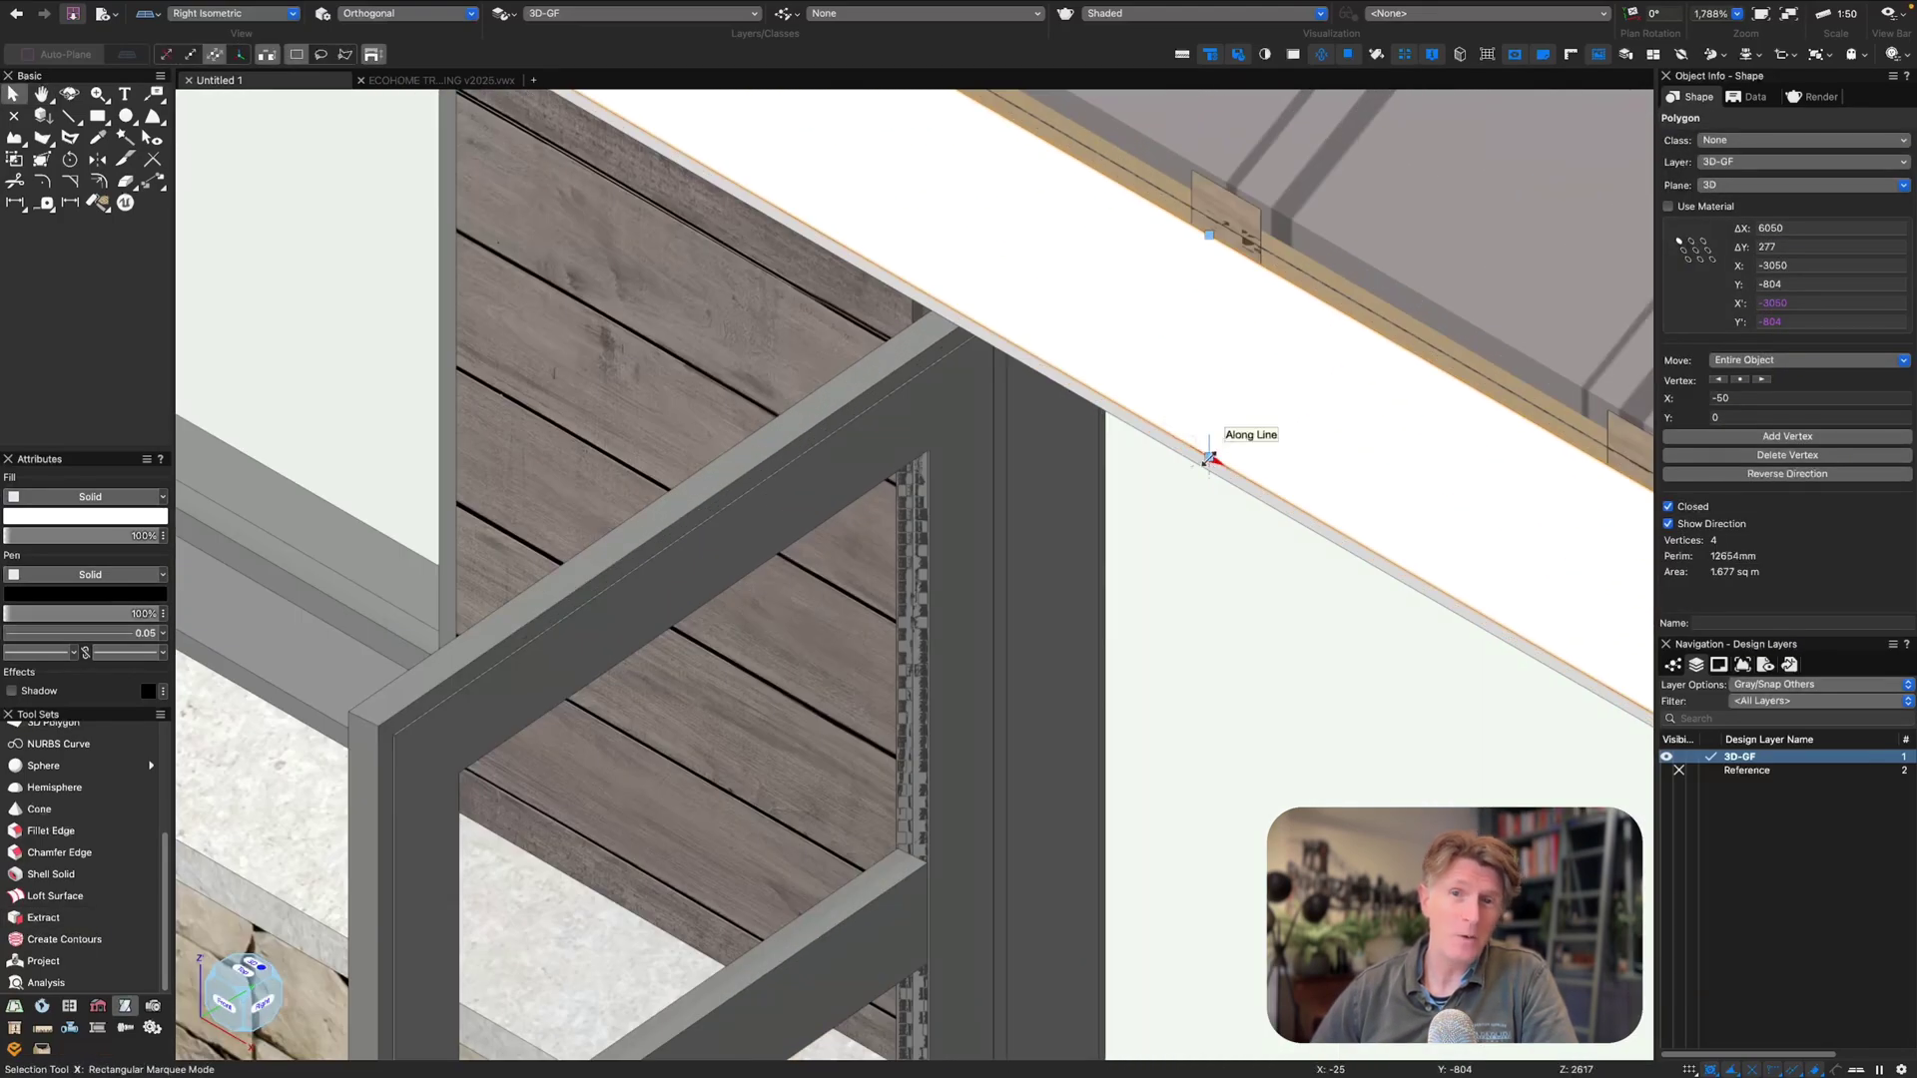
left_click_drag(1210, 456, 1211, 473)
left_click(1667, 523)
scroll(727, 377, "down", 3)
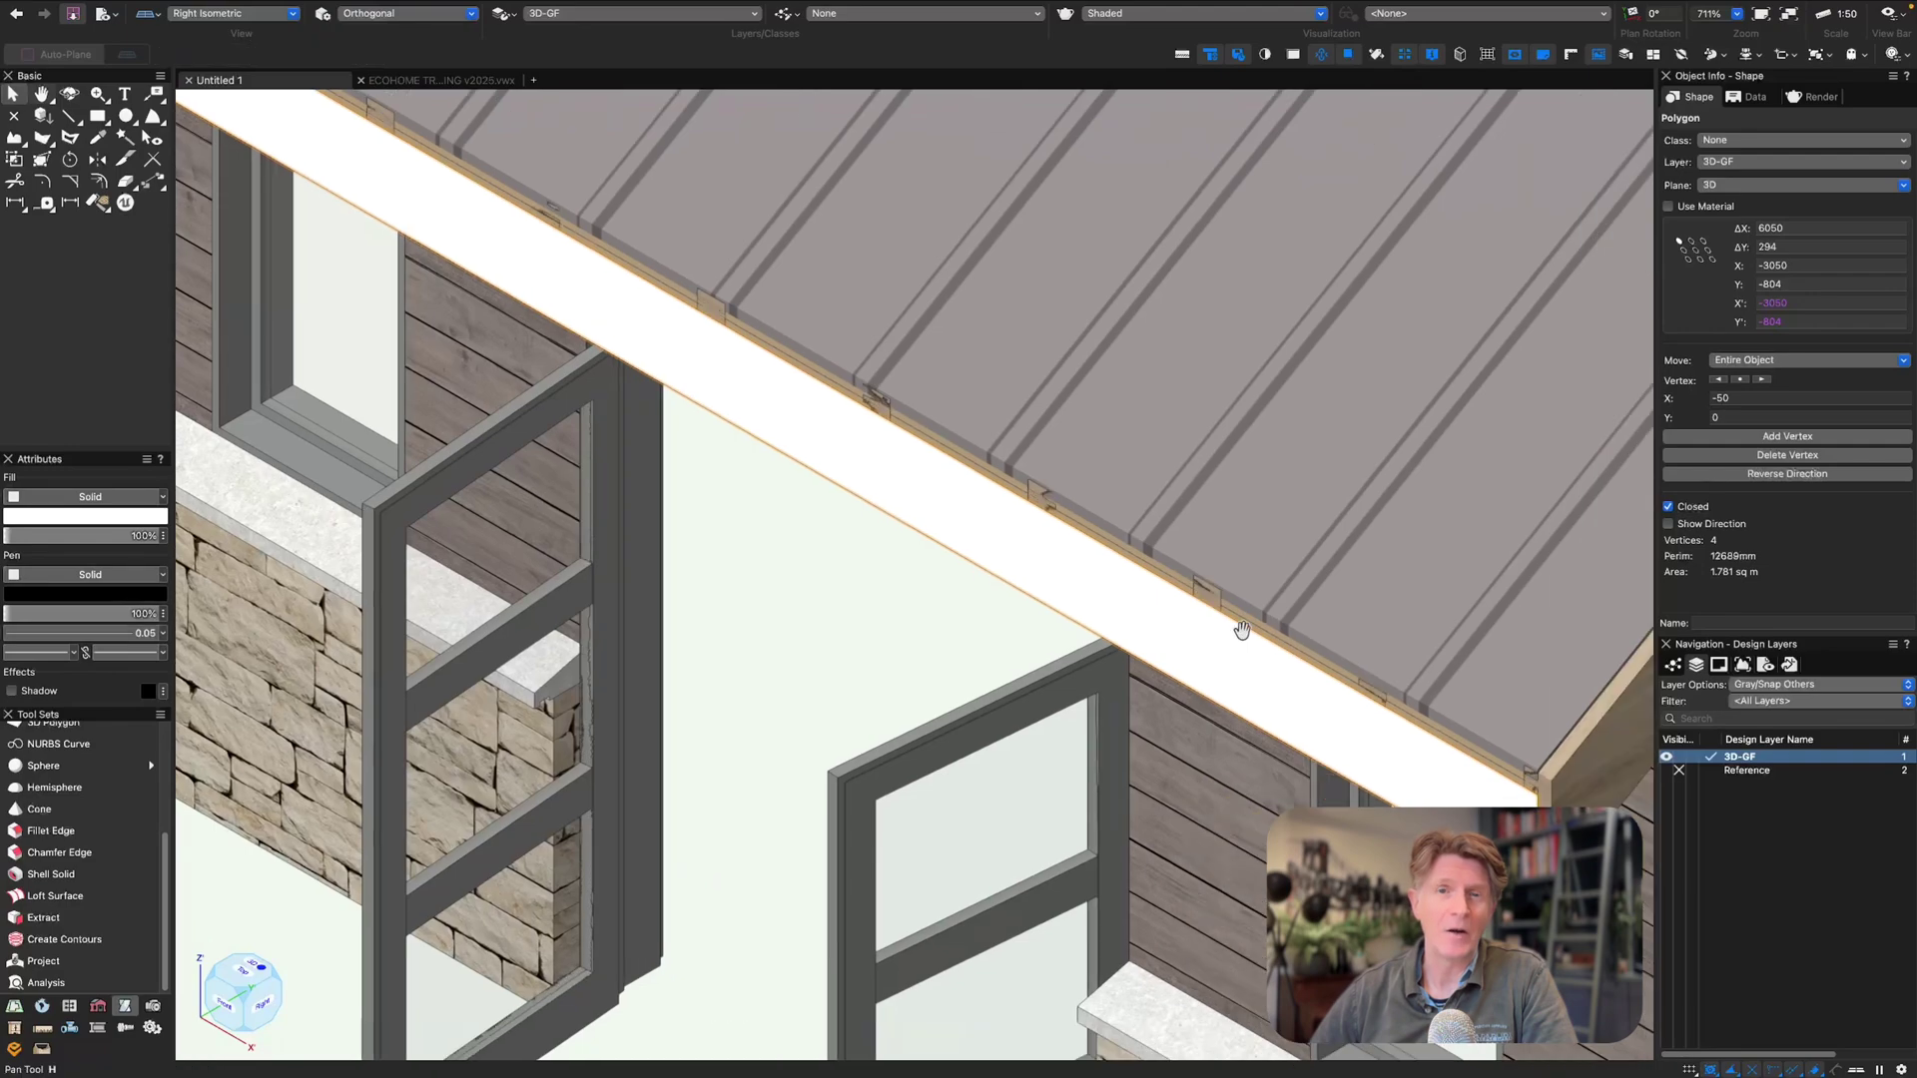
- Stretch the polygon's other end to the opposite rafter's outer face and its upper edge to the roof covering, making it 6100 by 338
scroll(977, 651, "up", 3)
left_click_drag(938, 679, 971, 689)
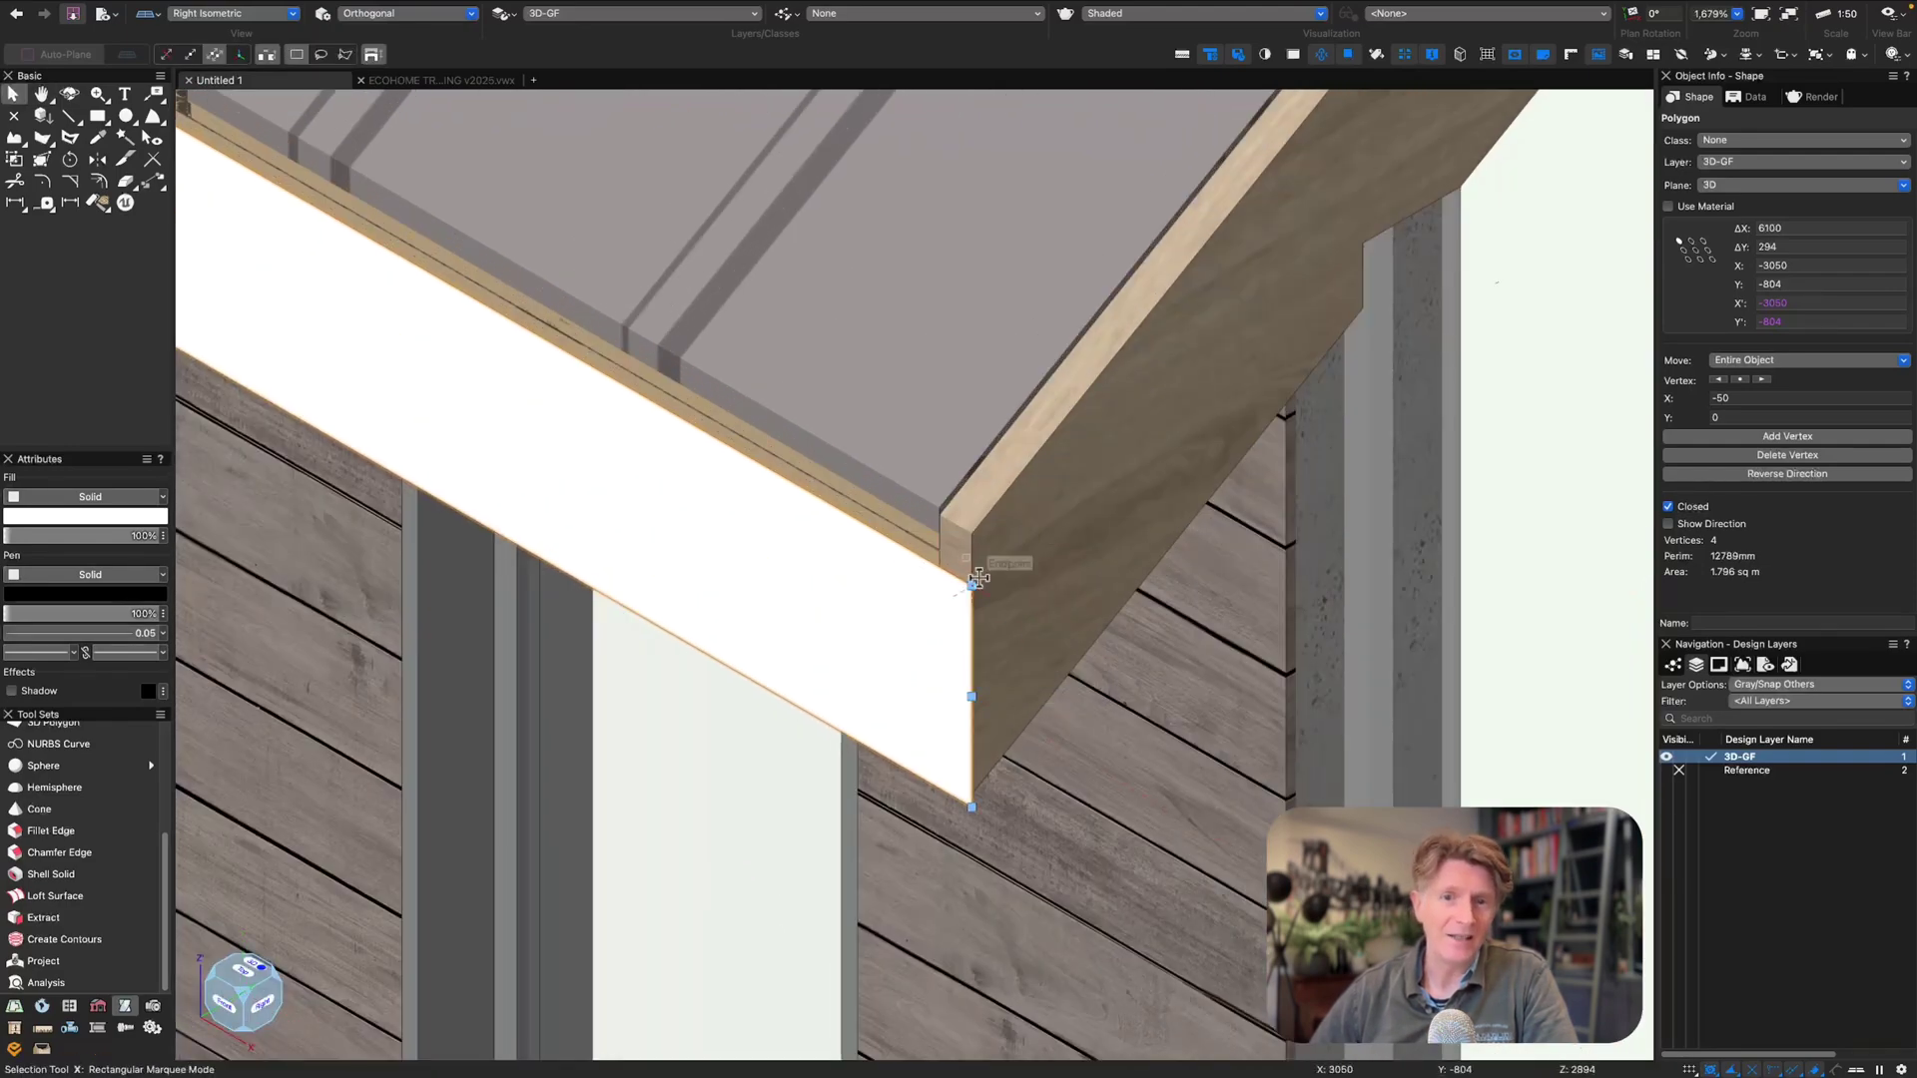
scroll(977, 579, "down", 3)
scroll(1023, 479, "up", 5)
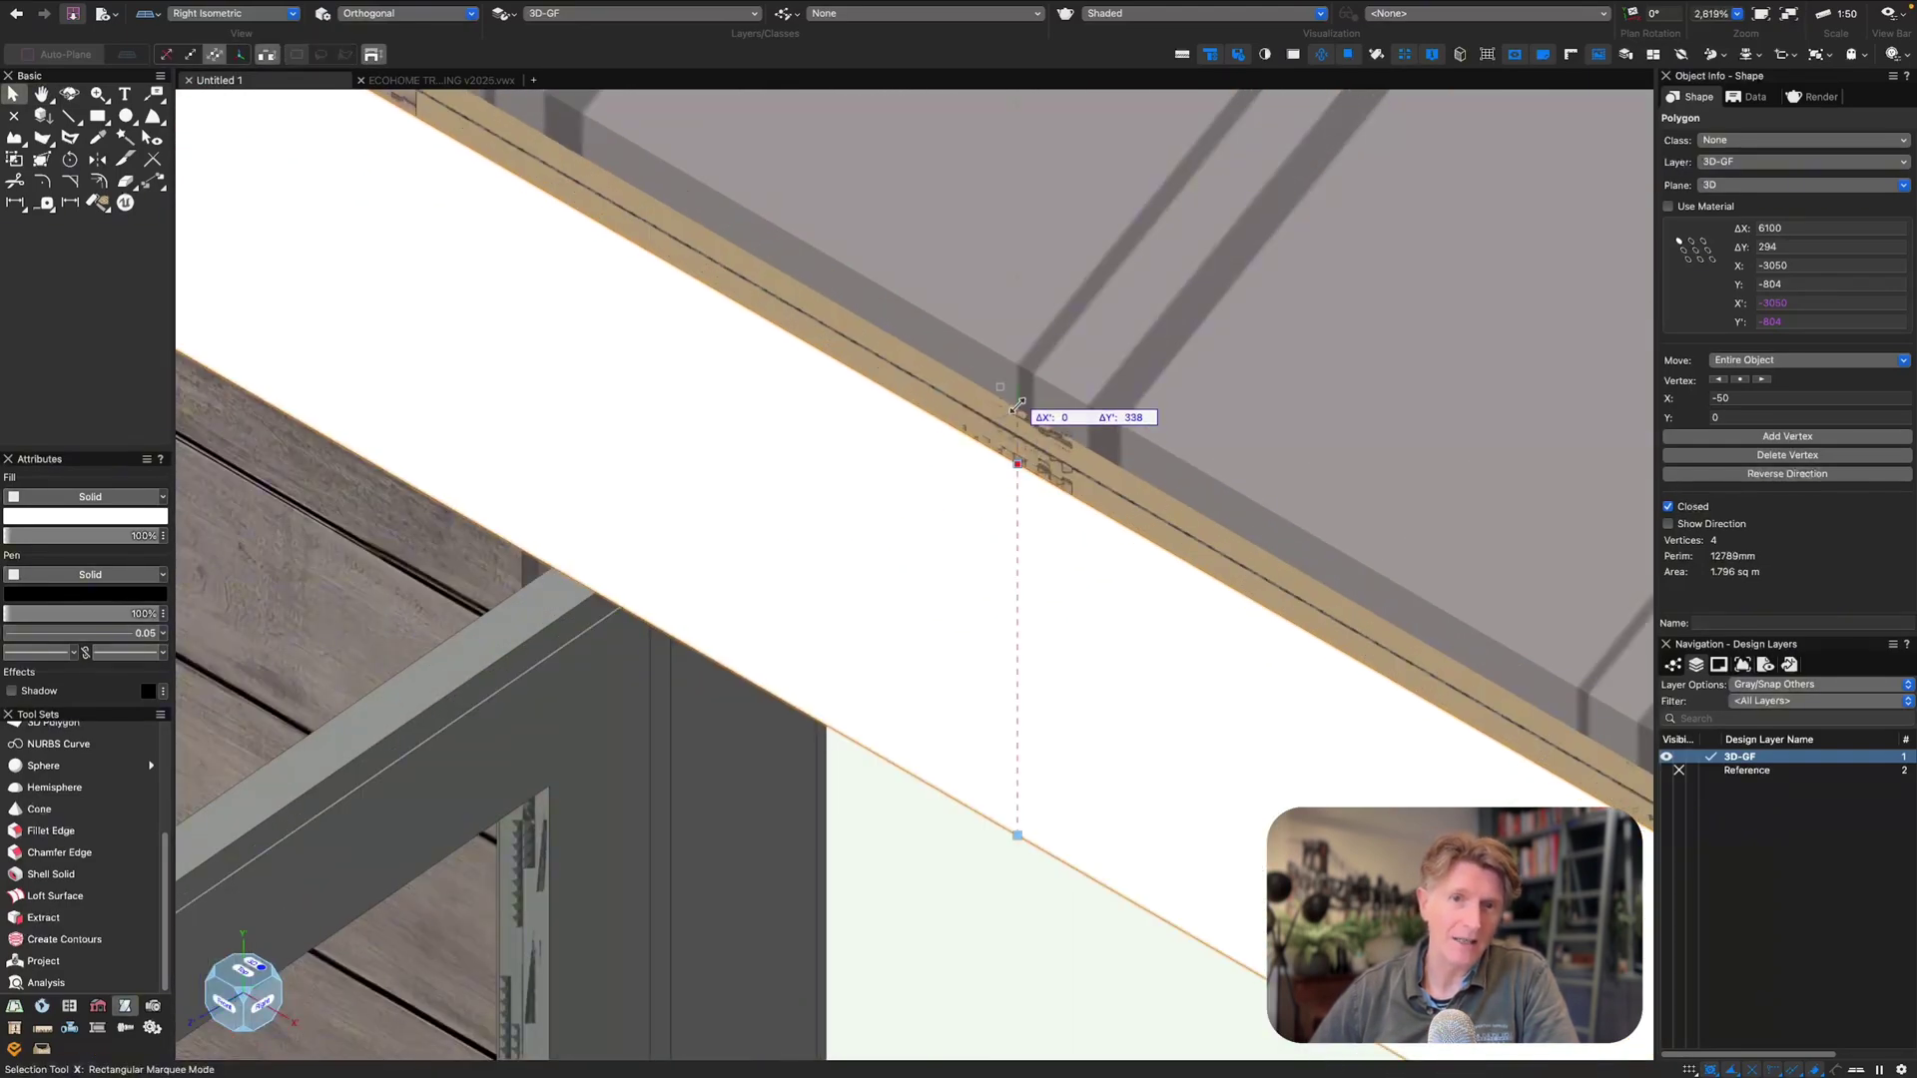
left_click_drag(1018, 406, 1017, 407)
- Extrude the eave polygon by 25 to form a fascia board
key("super+e")
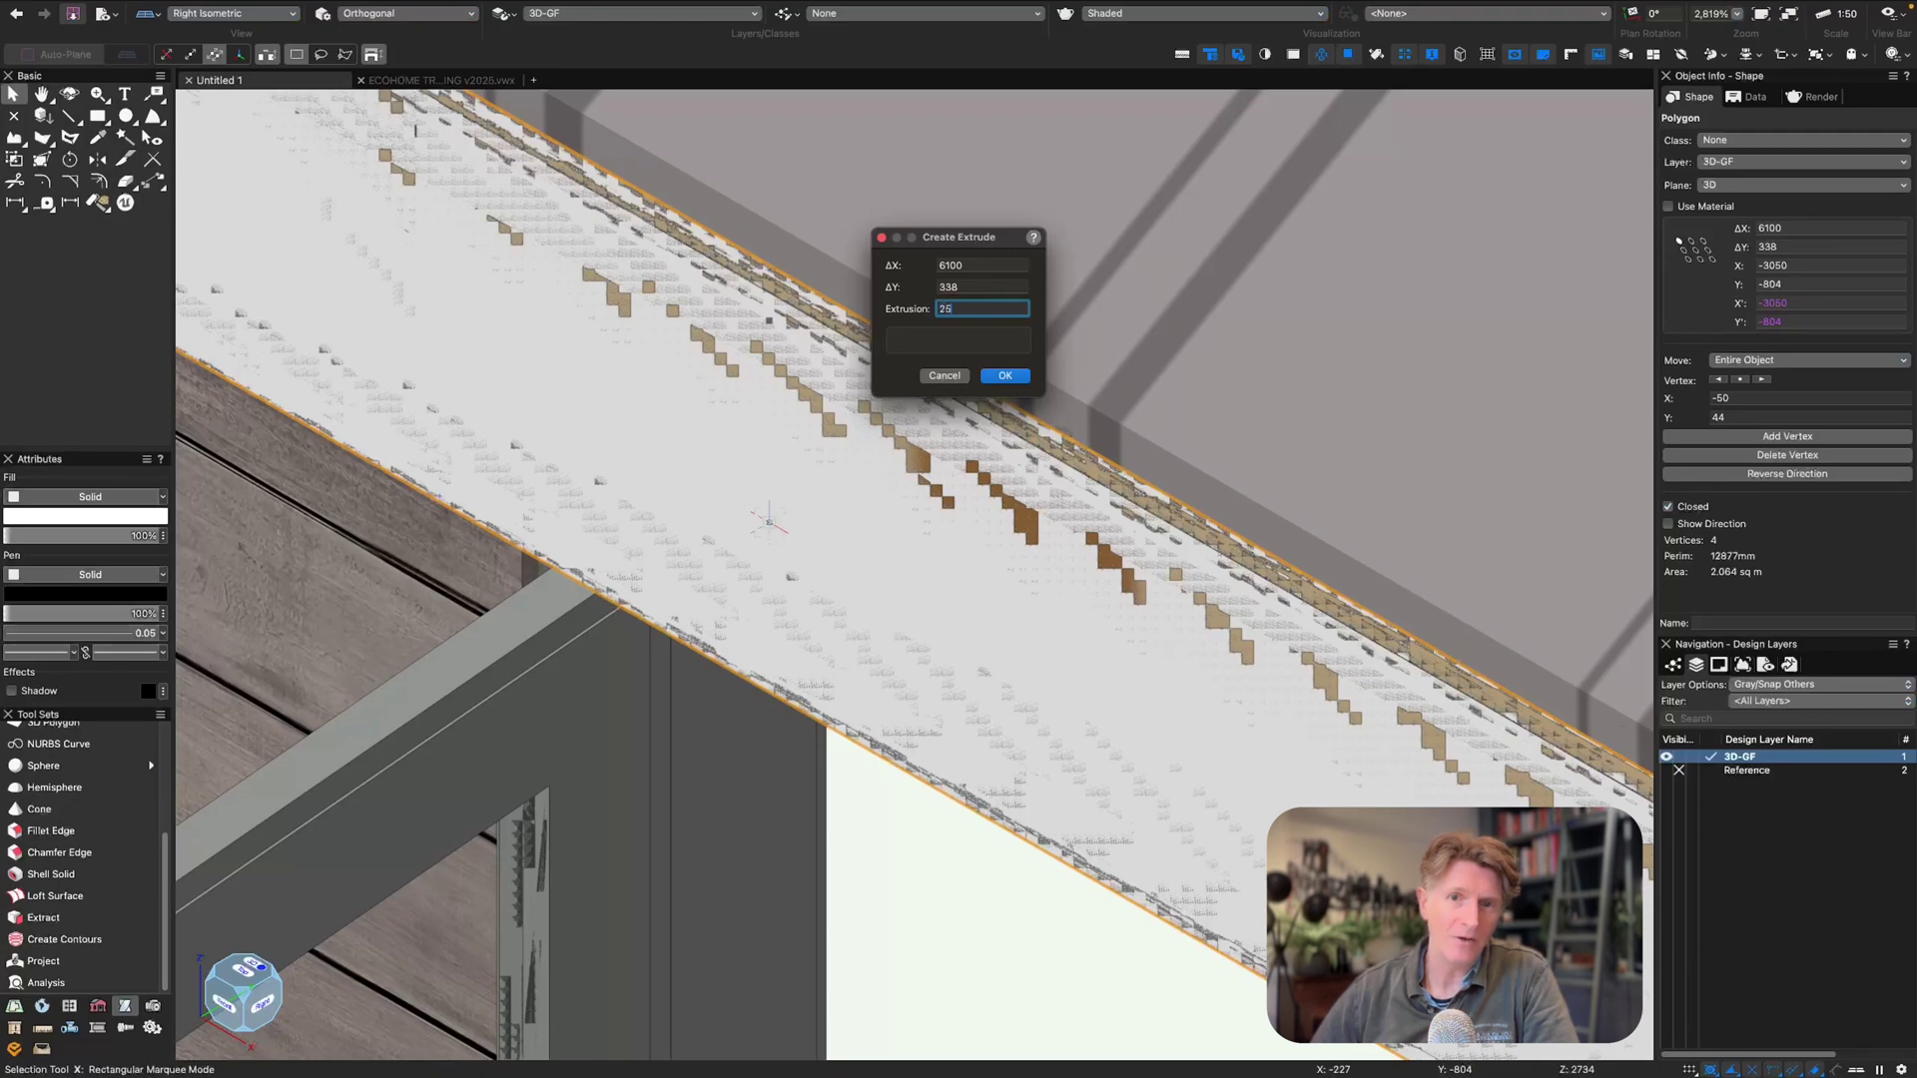
key("Return")
scroll(754, 529, "down", 10)
scroll(835, 543, "up", 4)
middle_click_drag(834, 543, 1015, 379, "super")
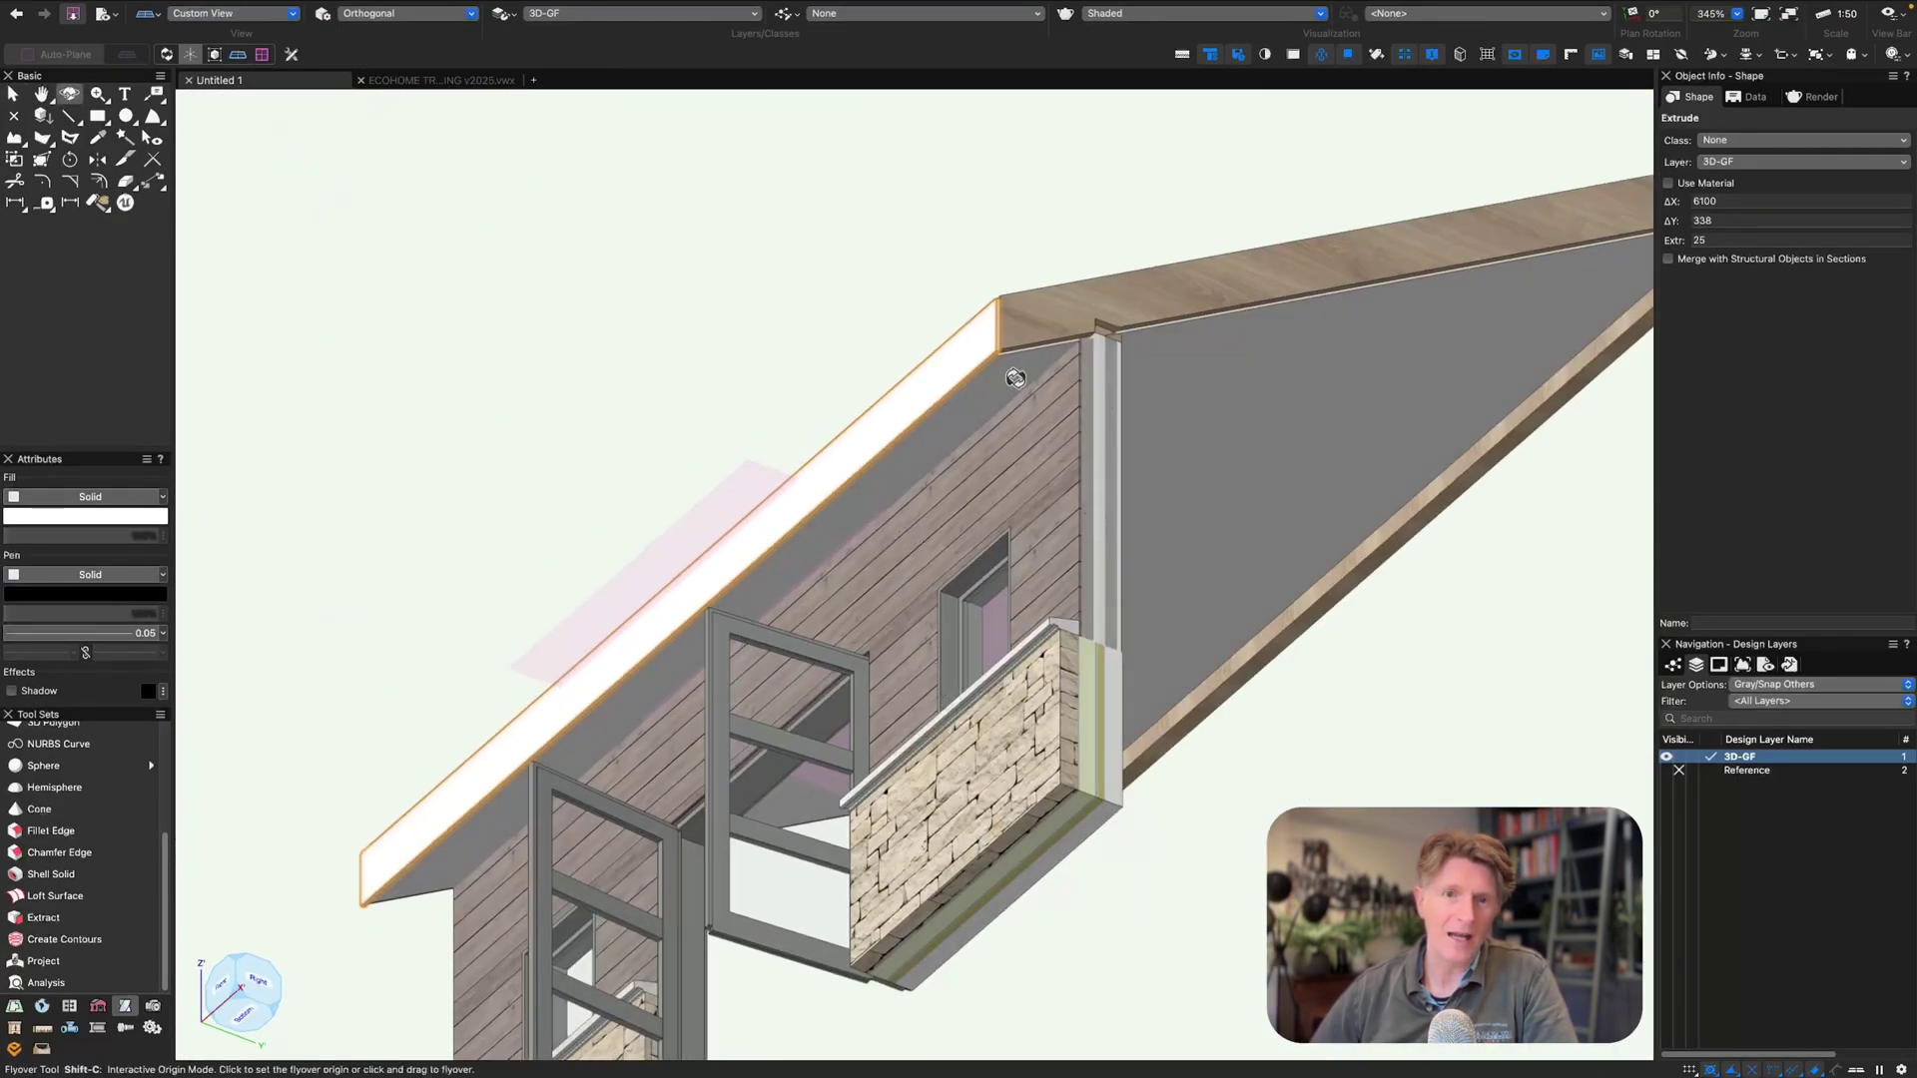
- Assign the extruded fascia board to the Window-Frame class
scroll(1016, 379, "up", 4)
scroll(950, 464, "down", 4)
left_click_drag(949, 464, 912, 556)
left_click(1709, 141)
type("wi")
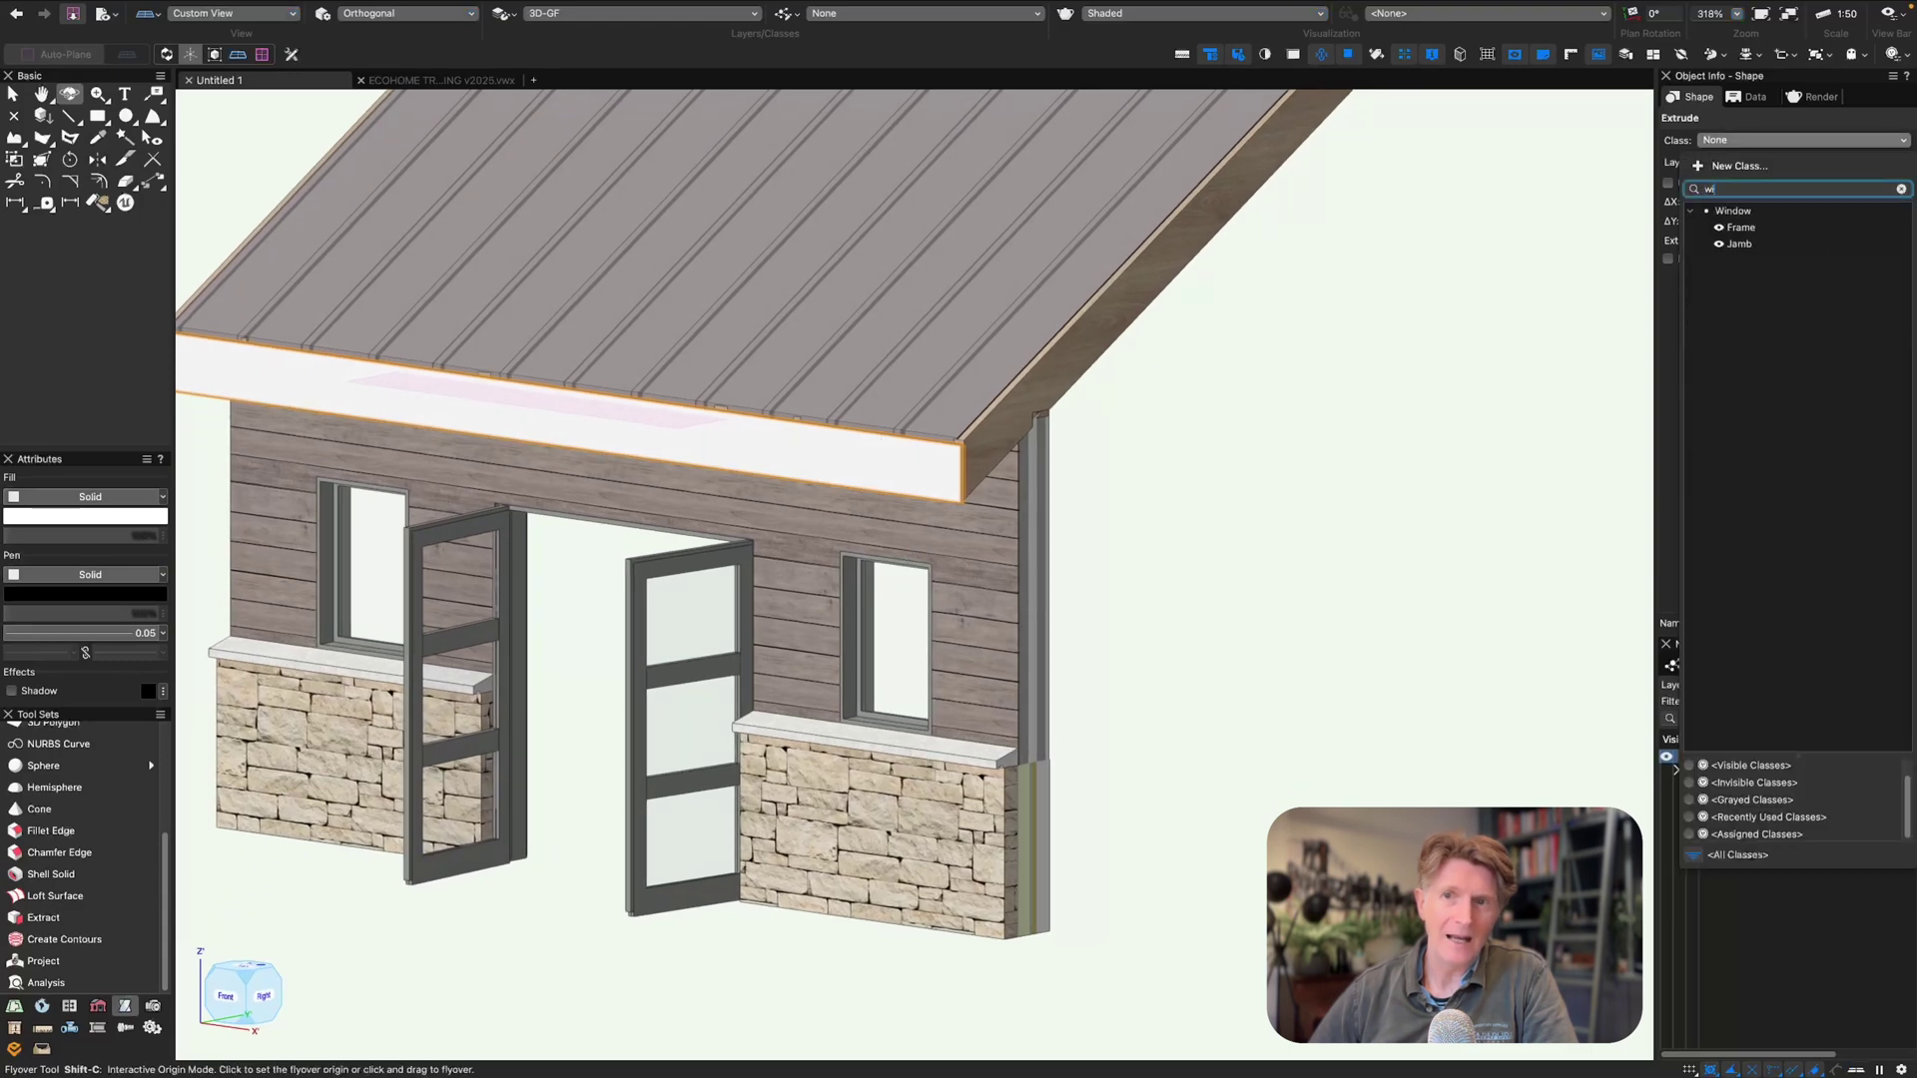
left_click(1739, 230)
key("x")
key("x")
- In the right view, draw a 125 mm diameter circle against the fascia board's upper outer corner
key("6")
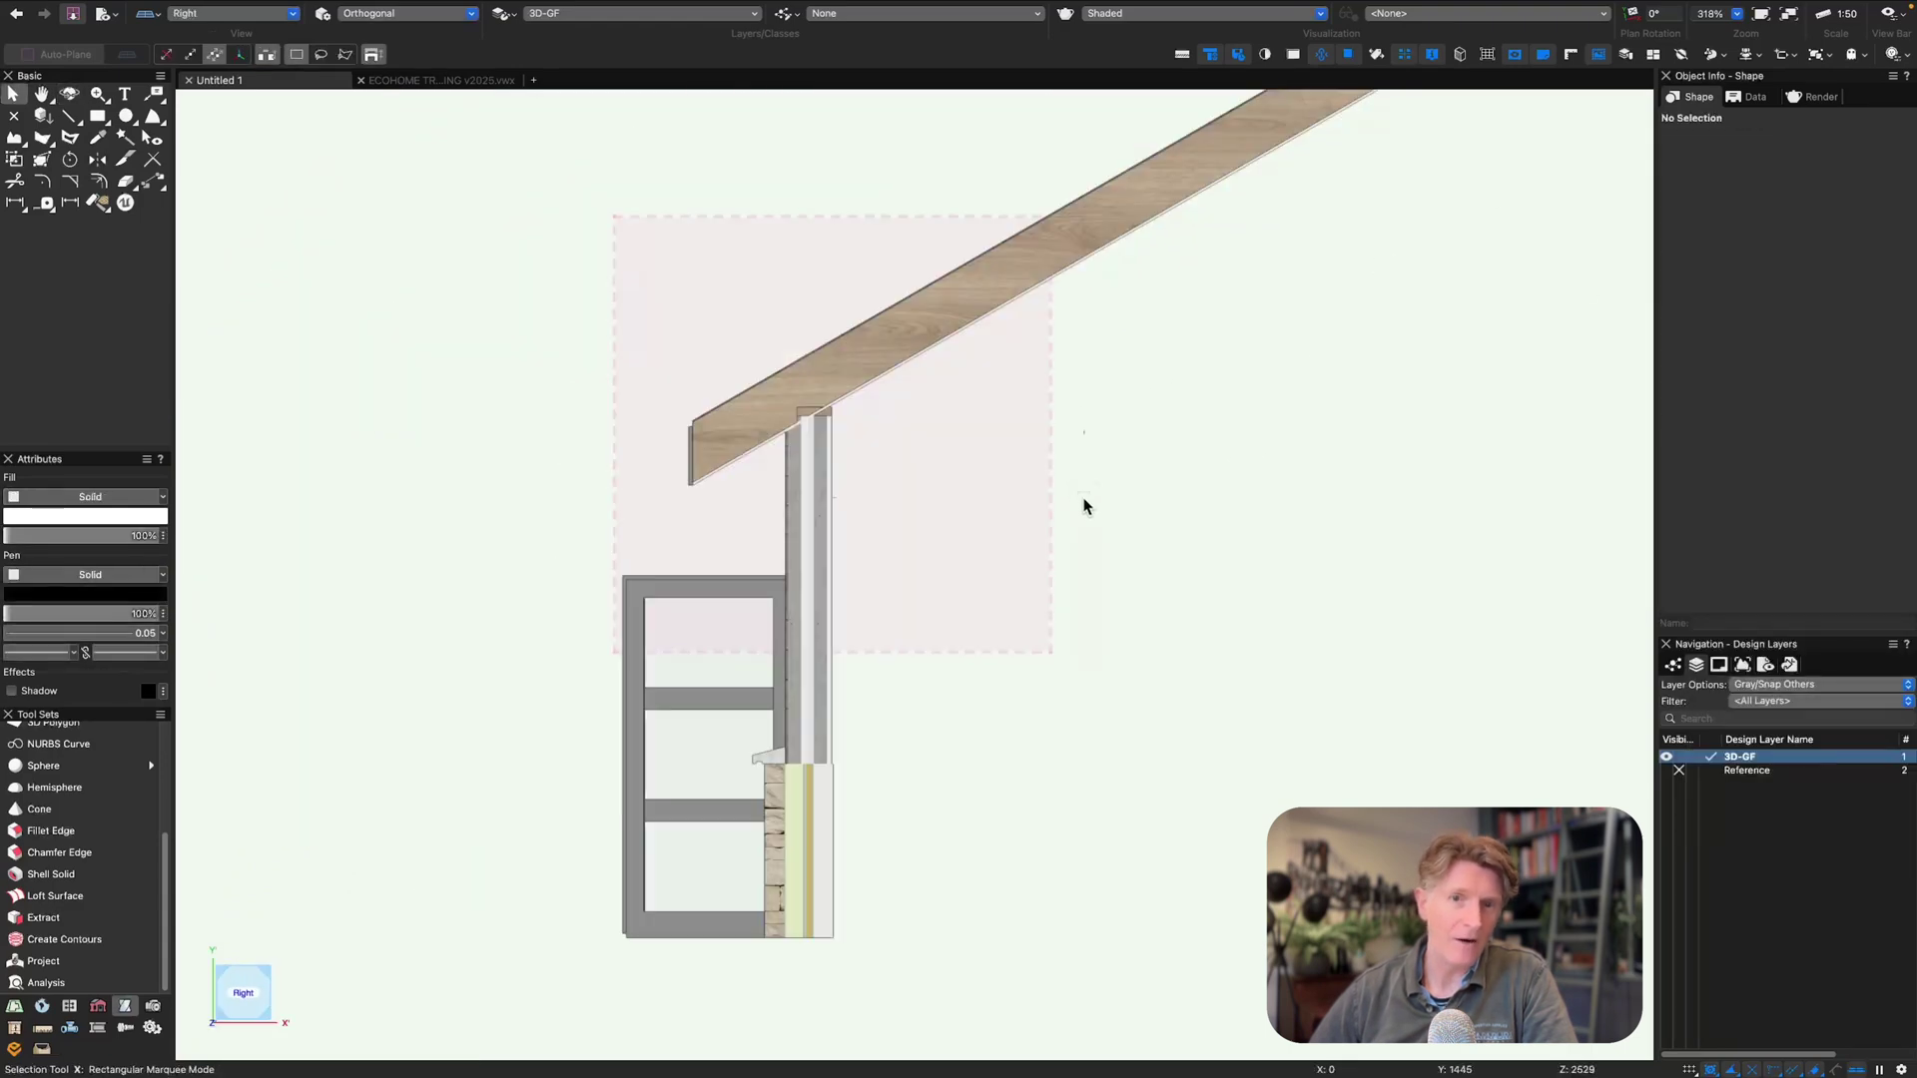
key("c")
left_click_drag(611, 370, 776, 519)
key("6")
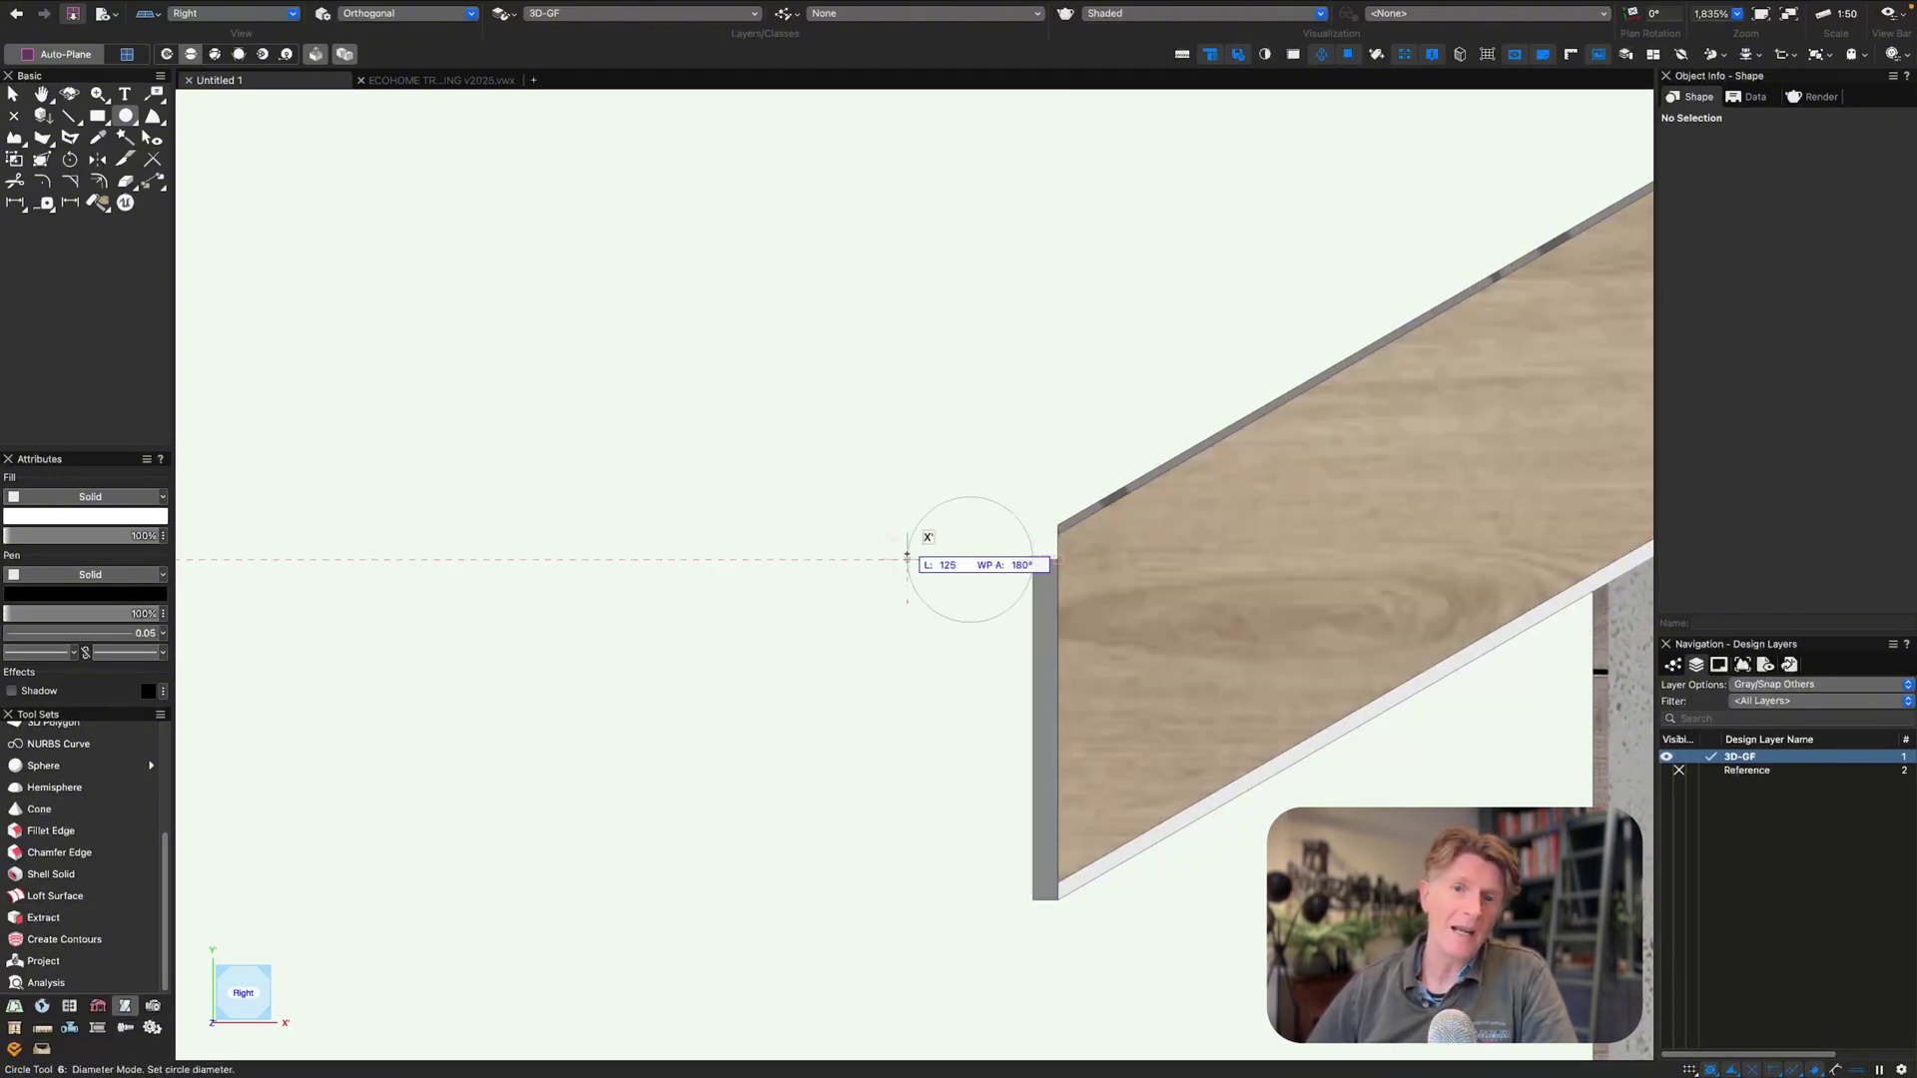
key("Return")
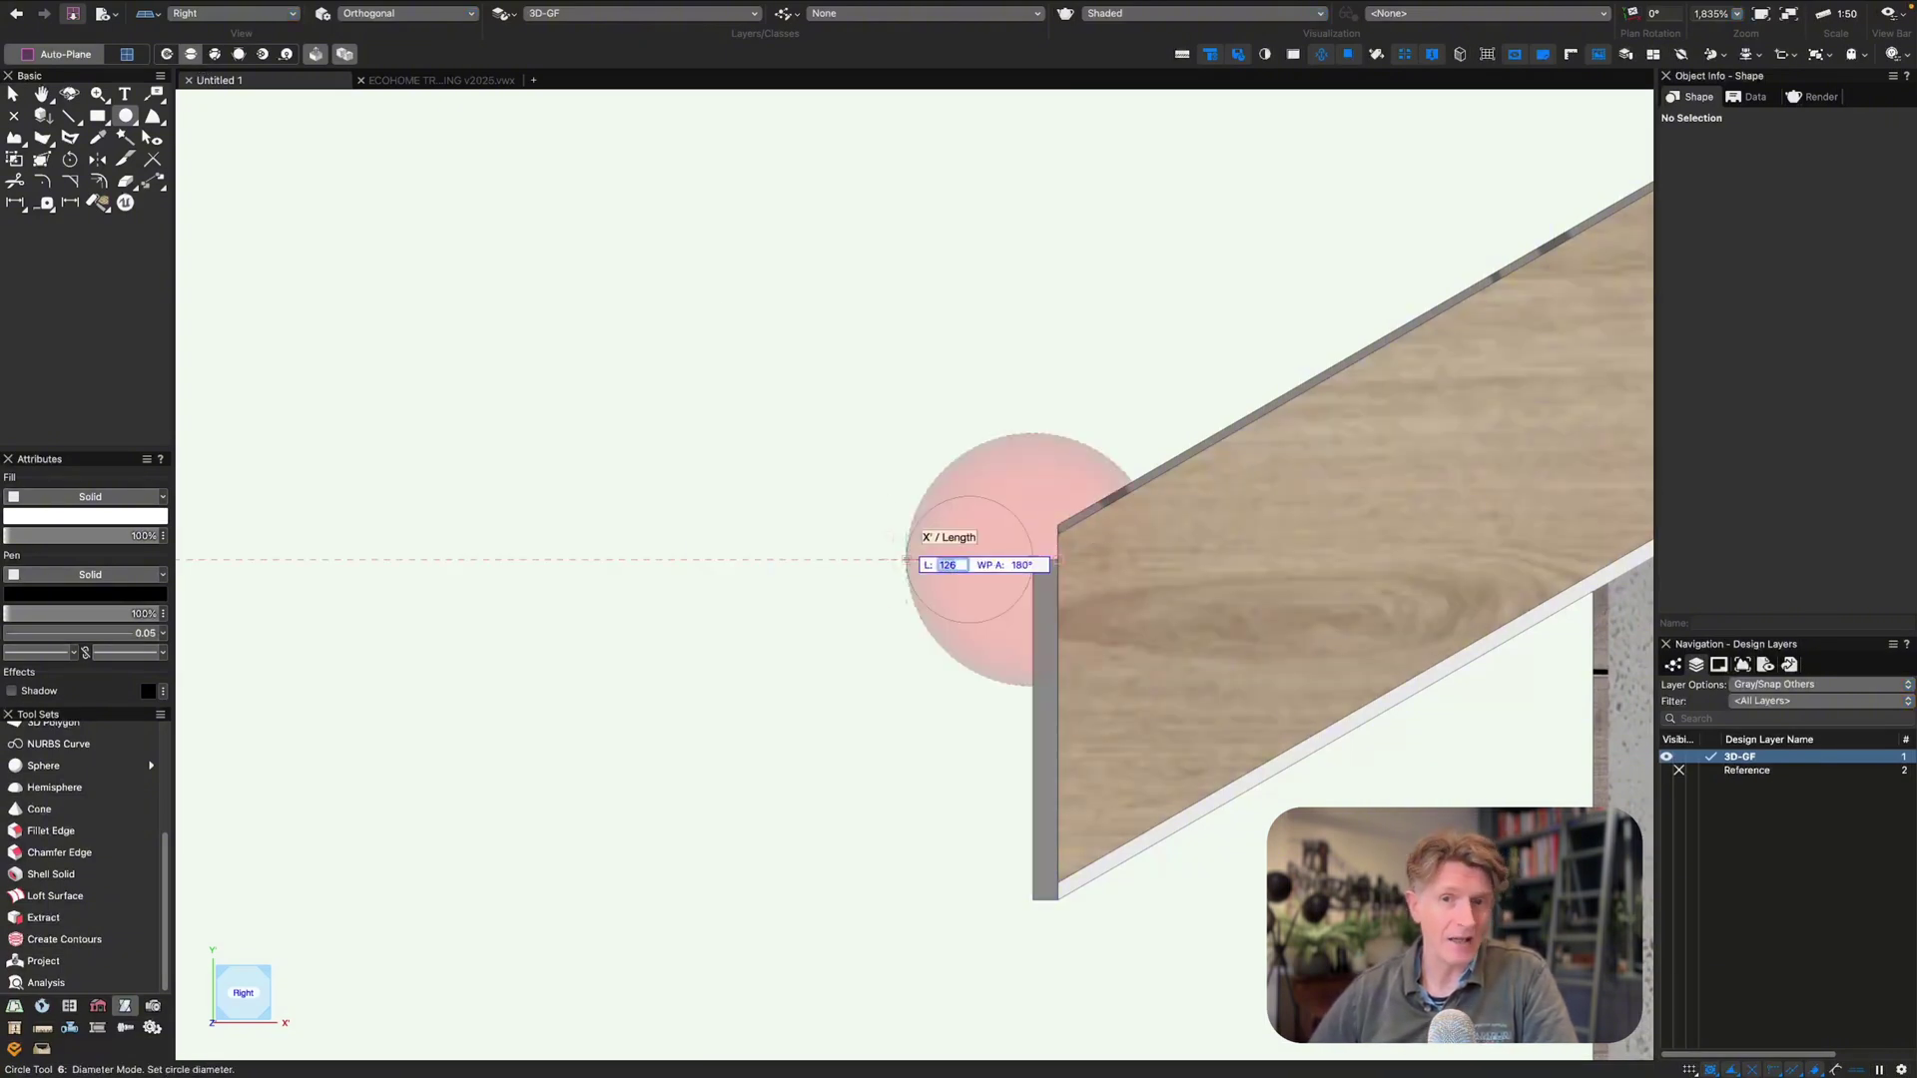
type("125")
key("Return")
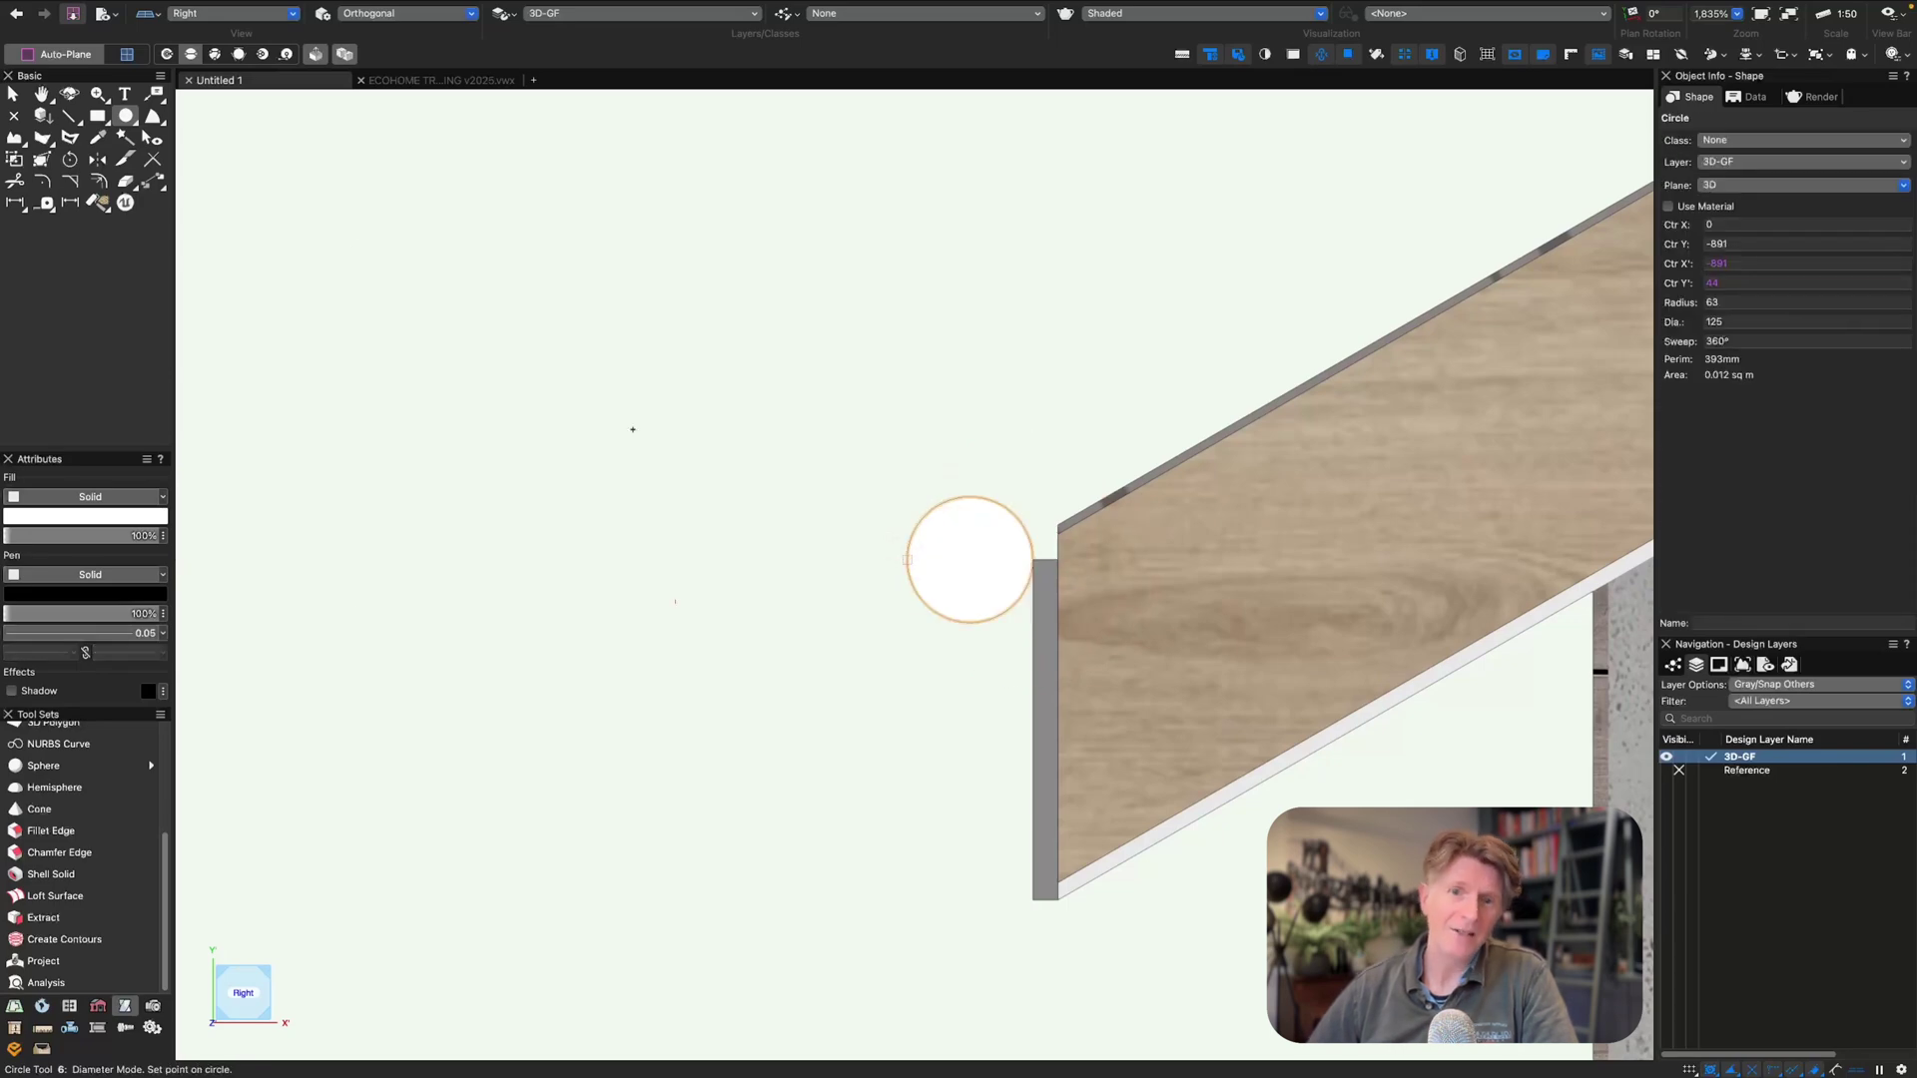
- Cut the circle along its horizontal diameter, keeping only the lower half as the gutter profile
left_click(125, 181)
left_click(906, 560)
left_click(1039, 471)
key("x")
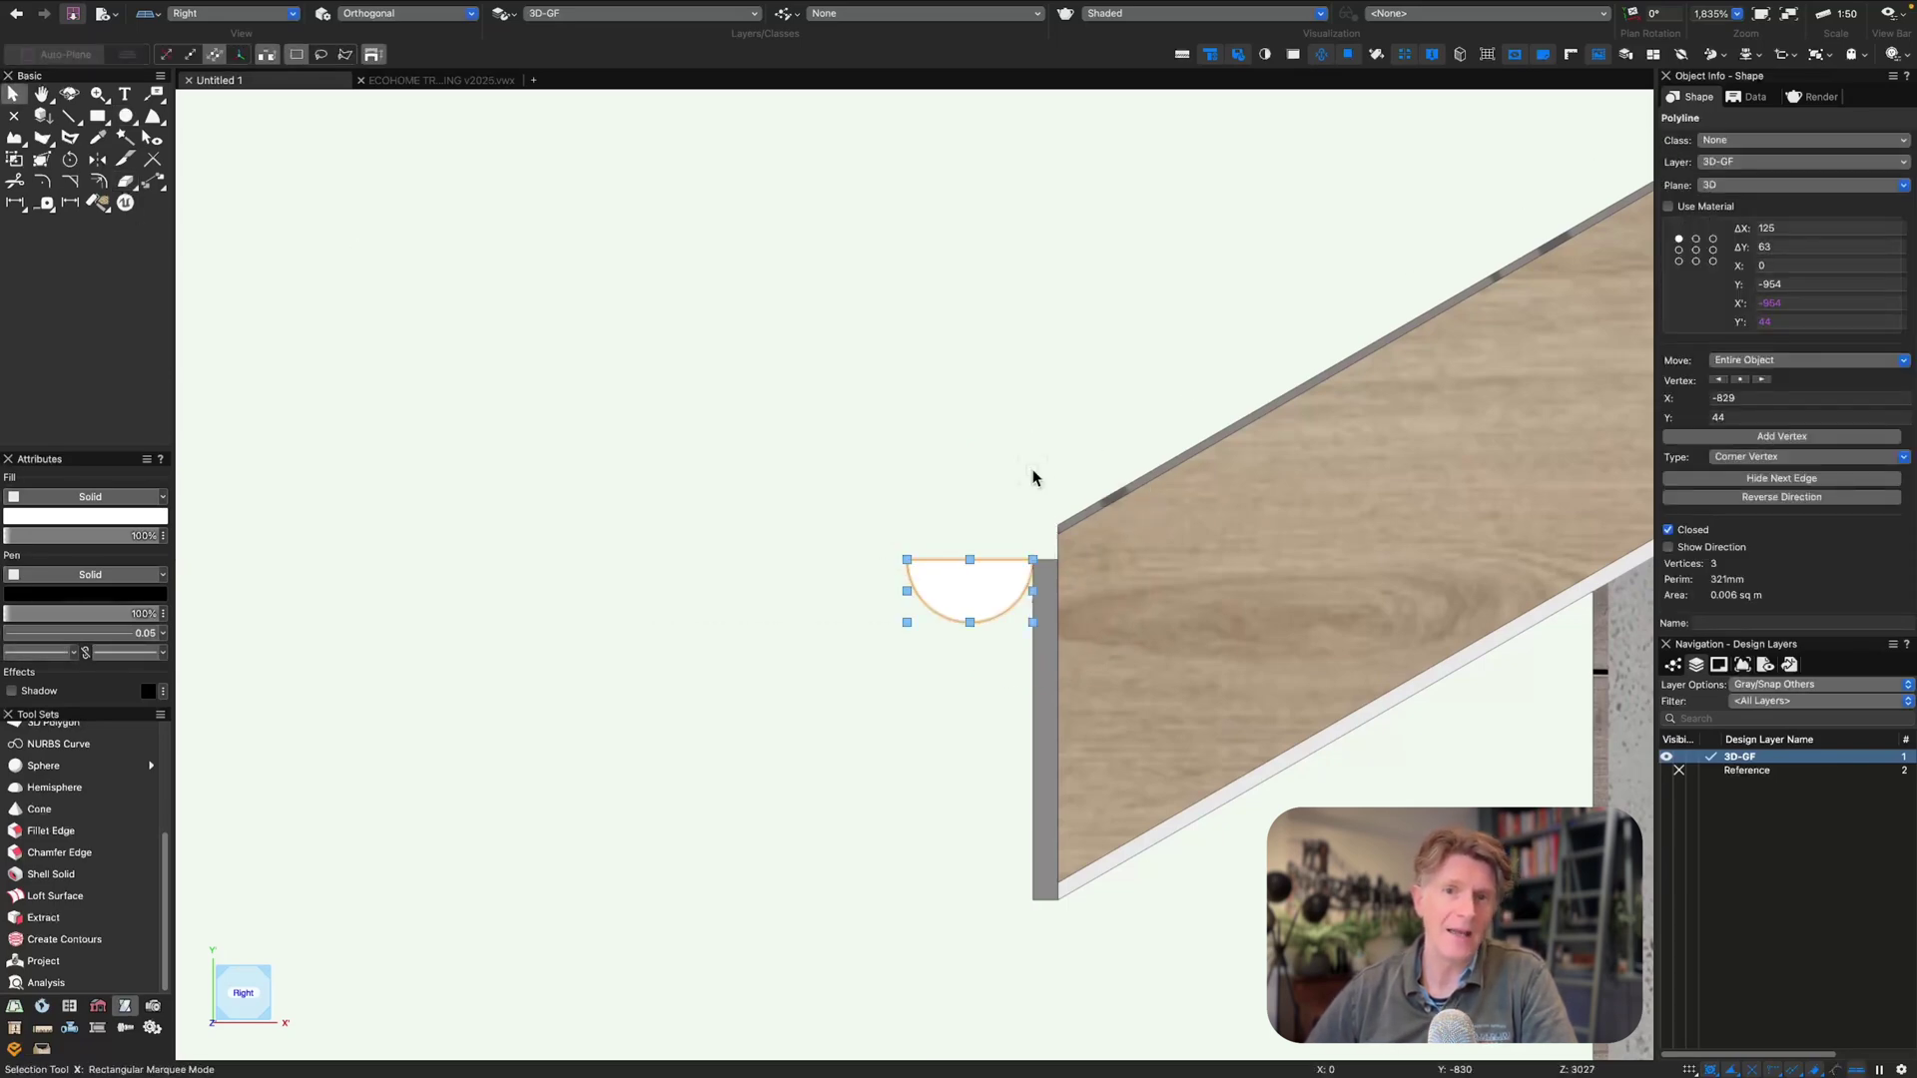
left_click(1061, 522)
scroll(1797, 328, "up", 2)
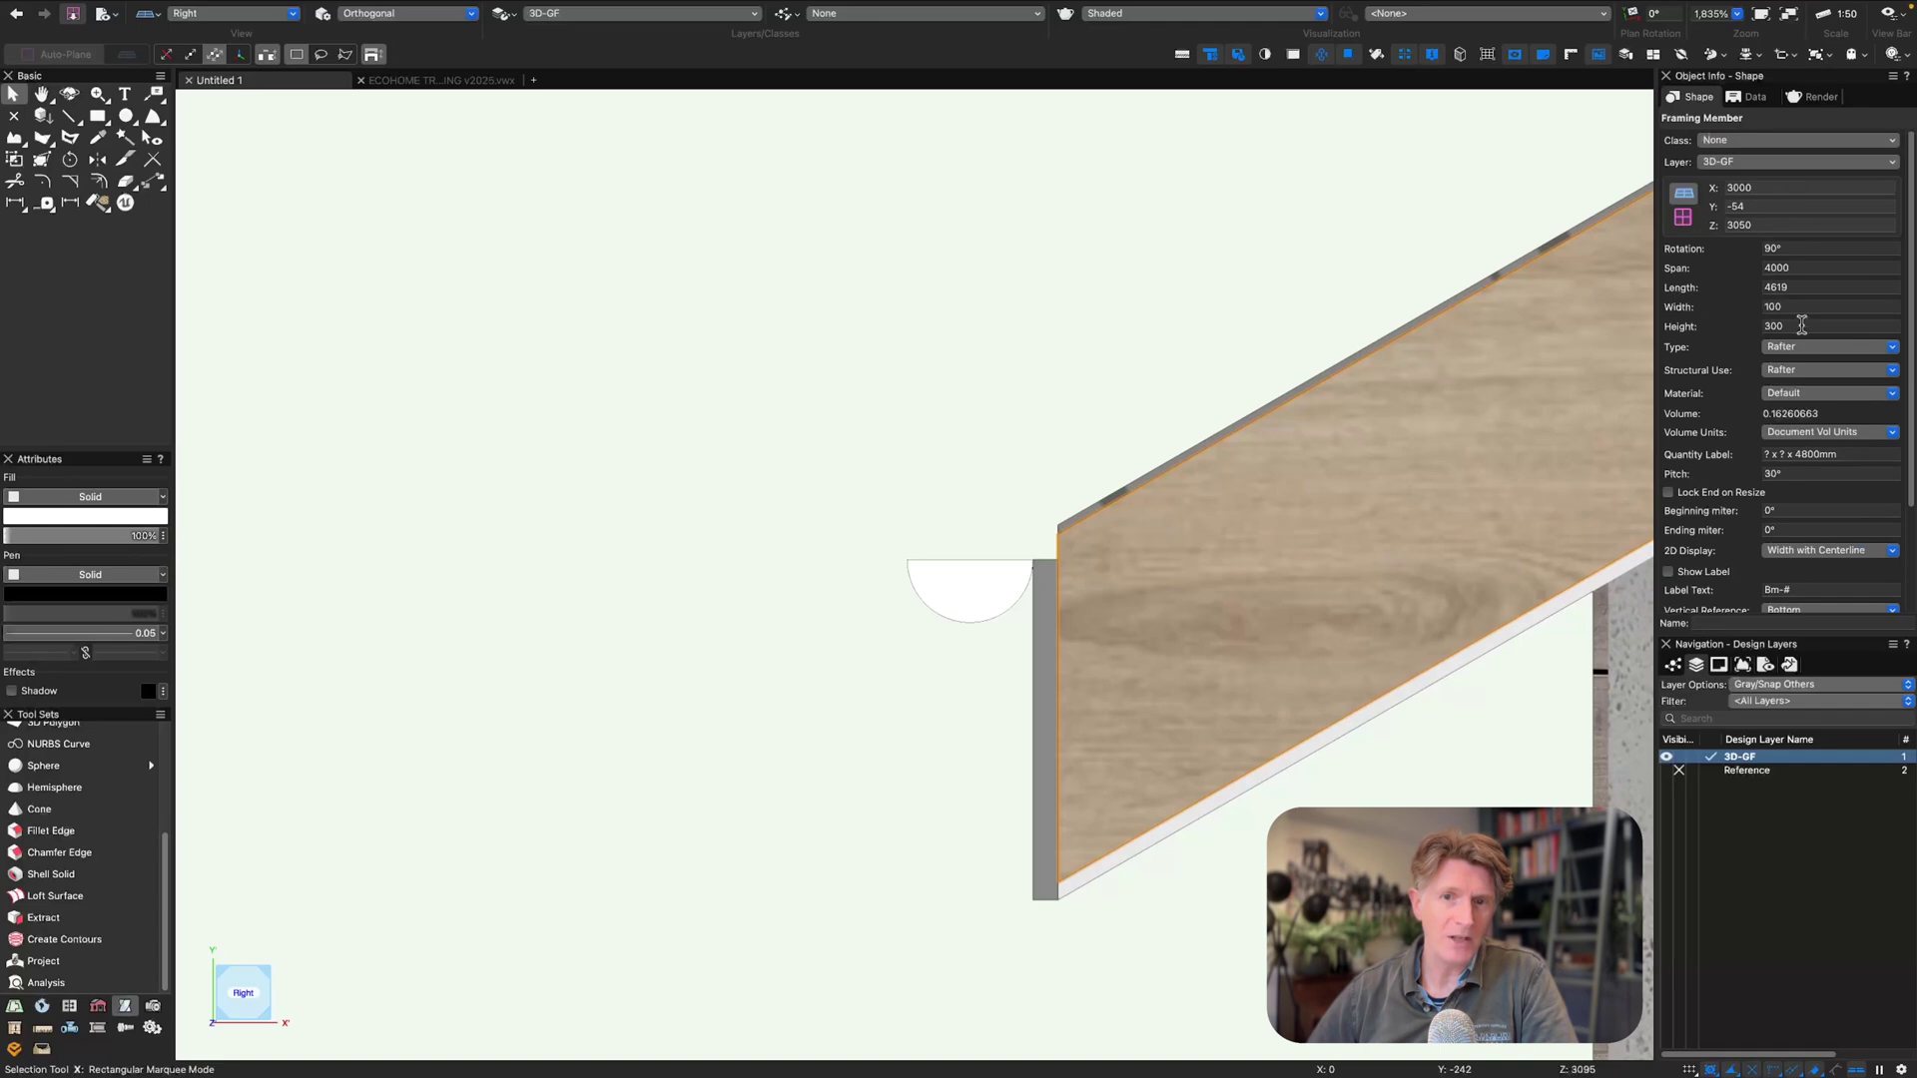
left_click(1387, 335)
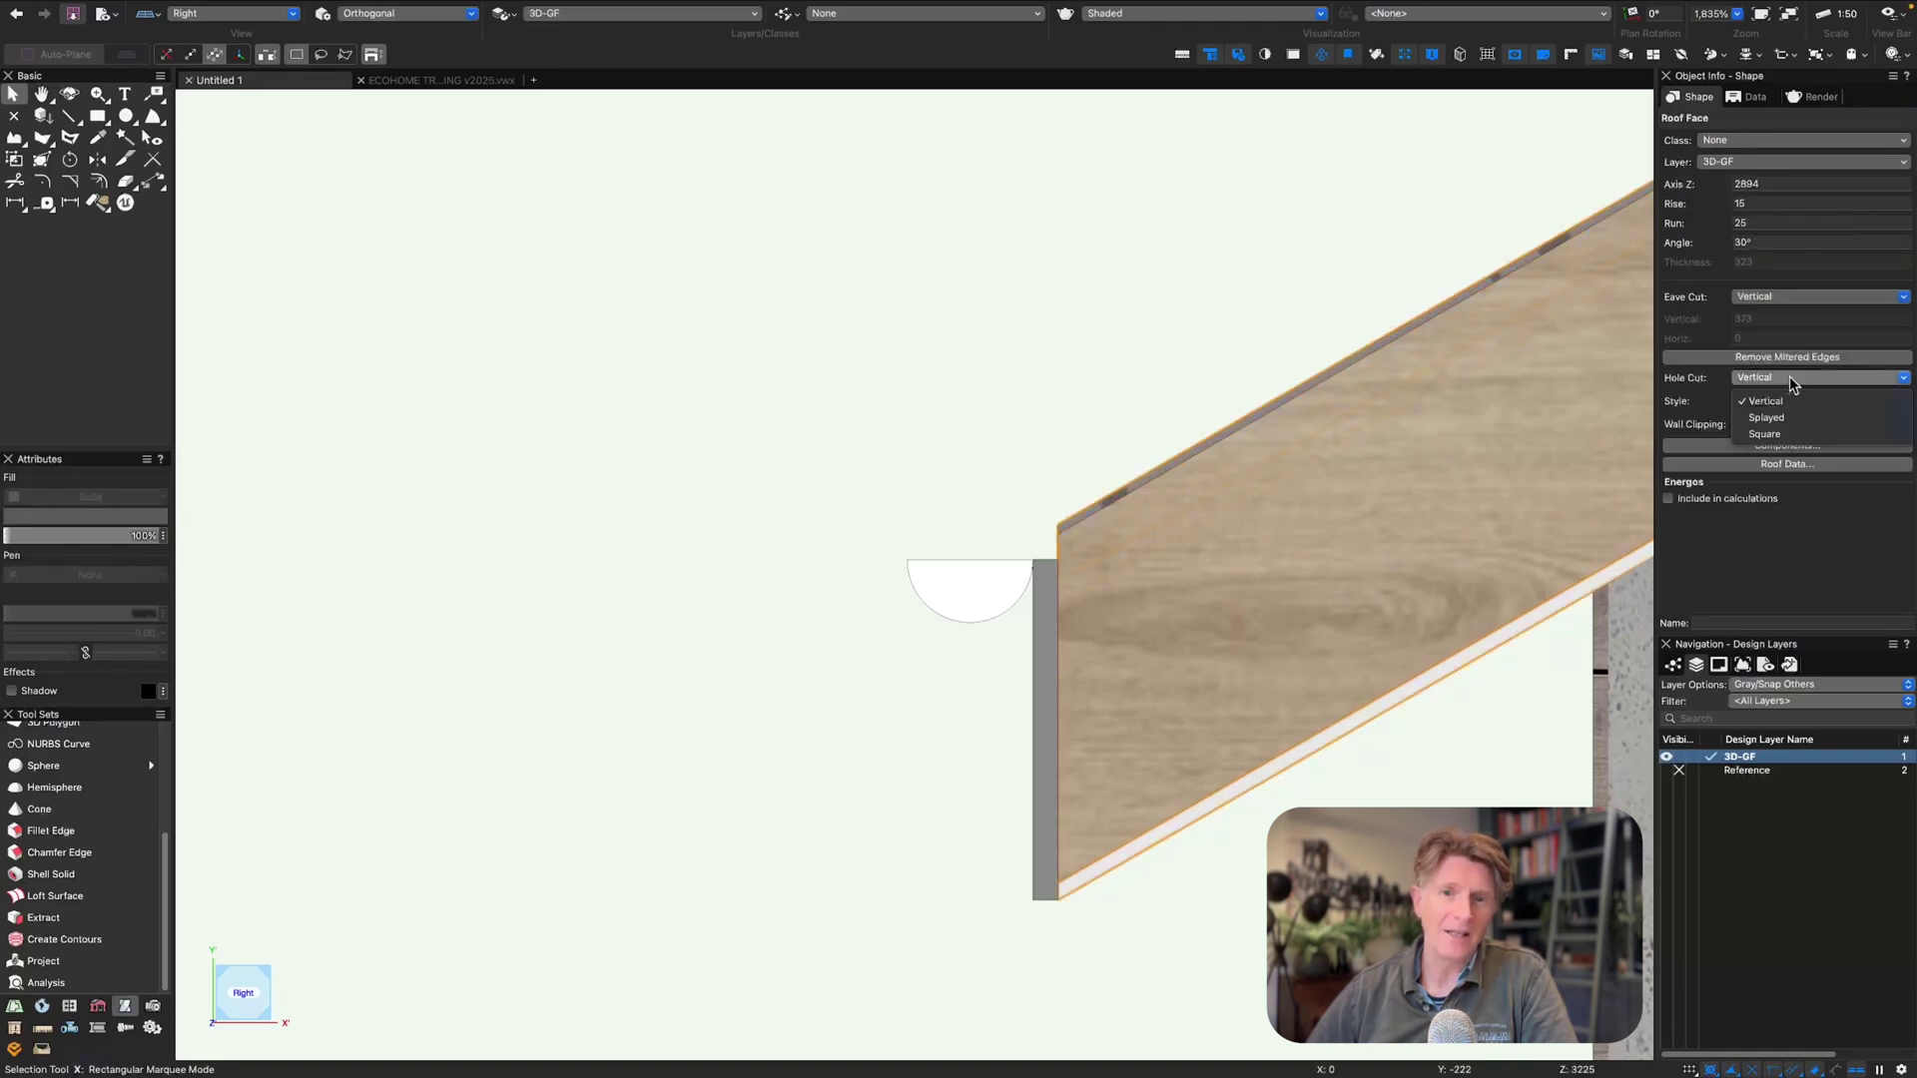
left_click(1786, 446)
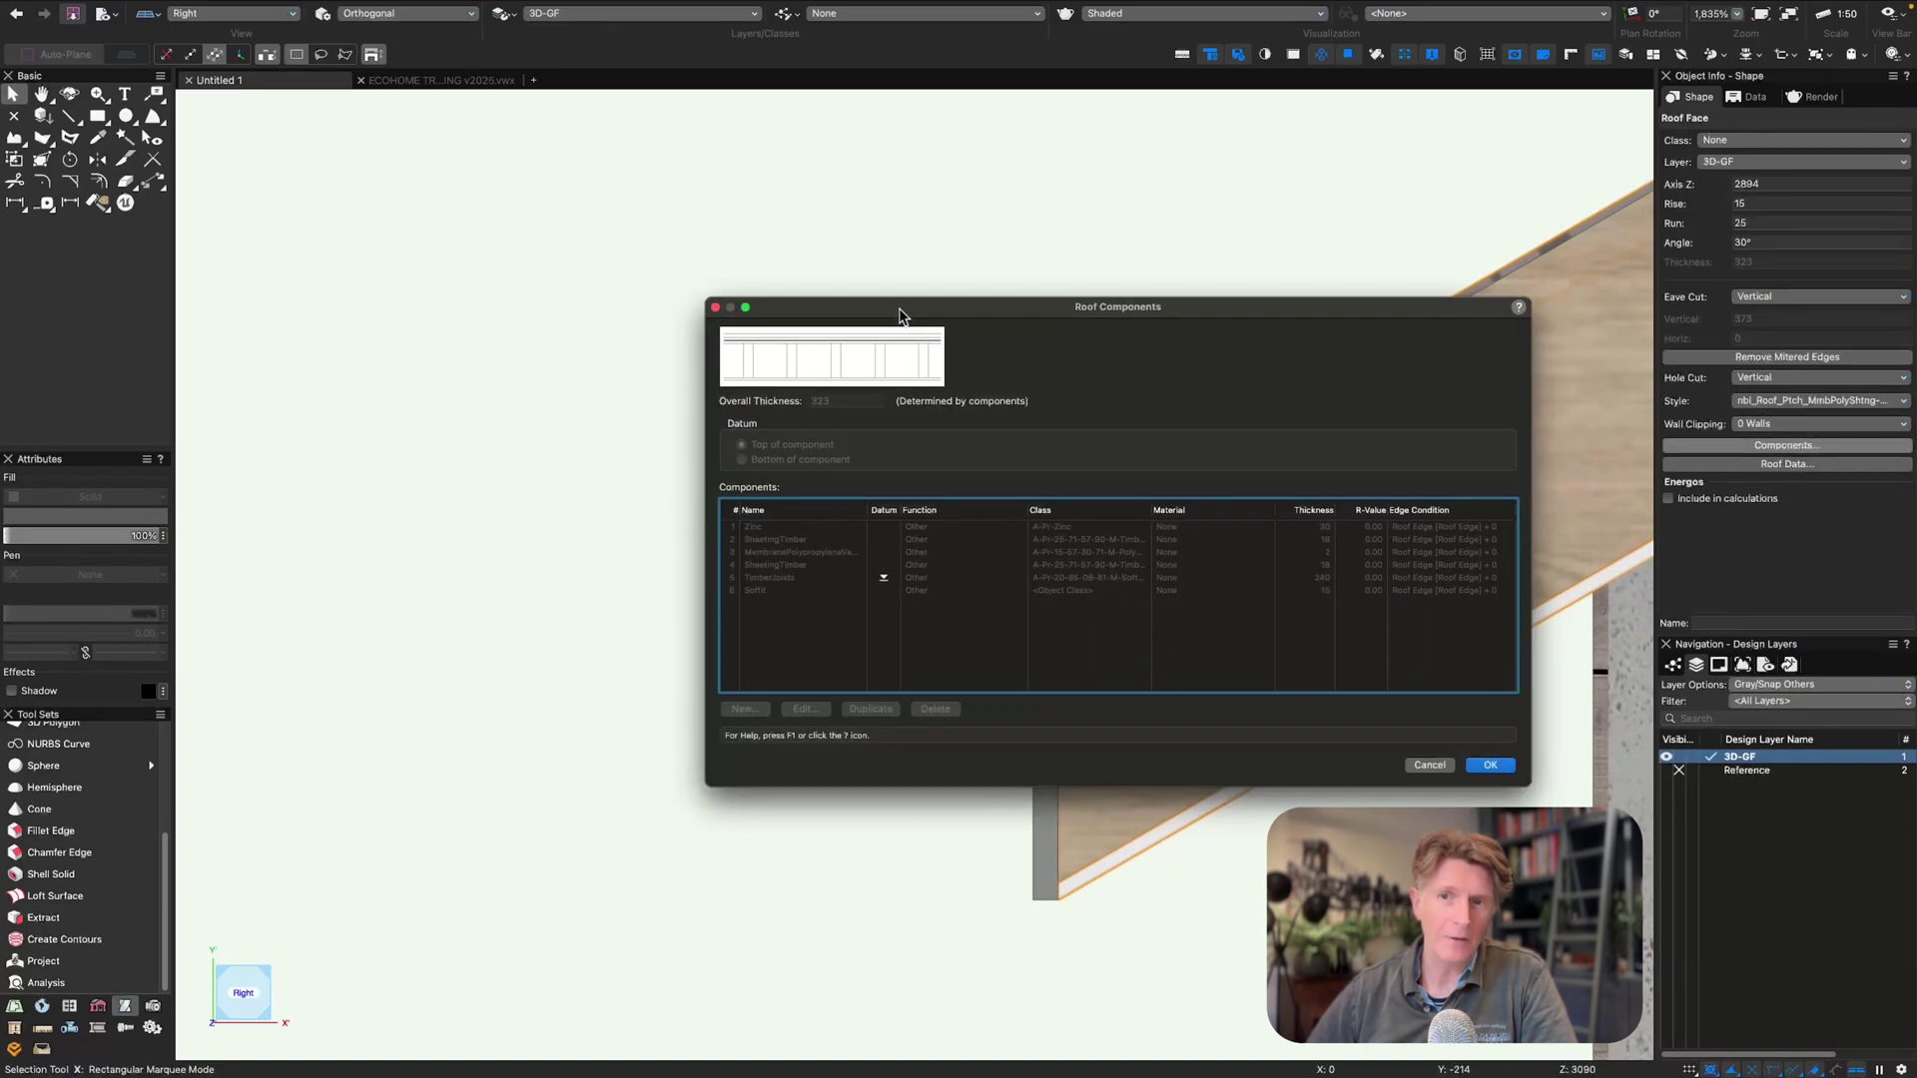
double_click(792, 529)
key("Escape")
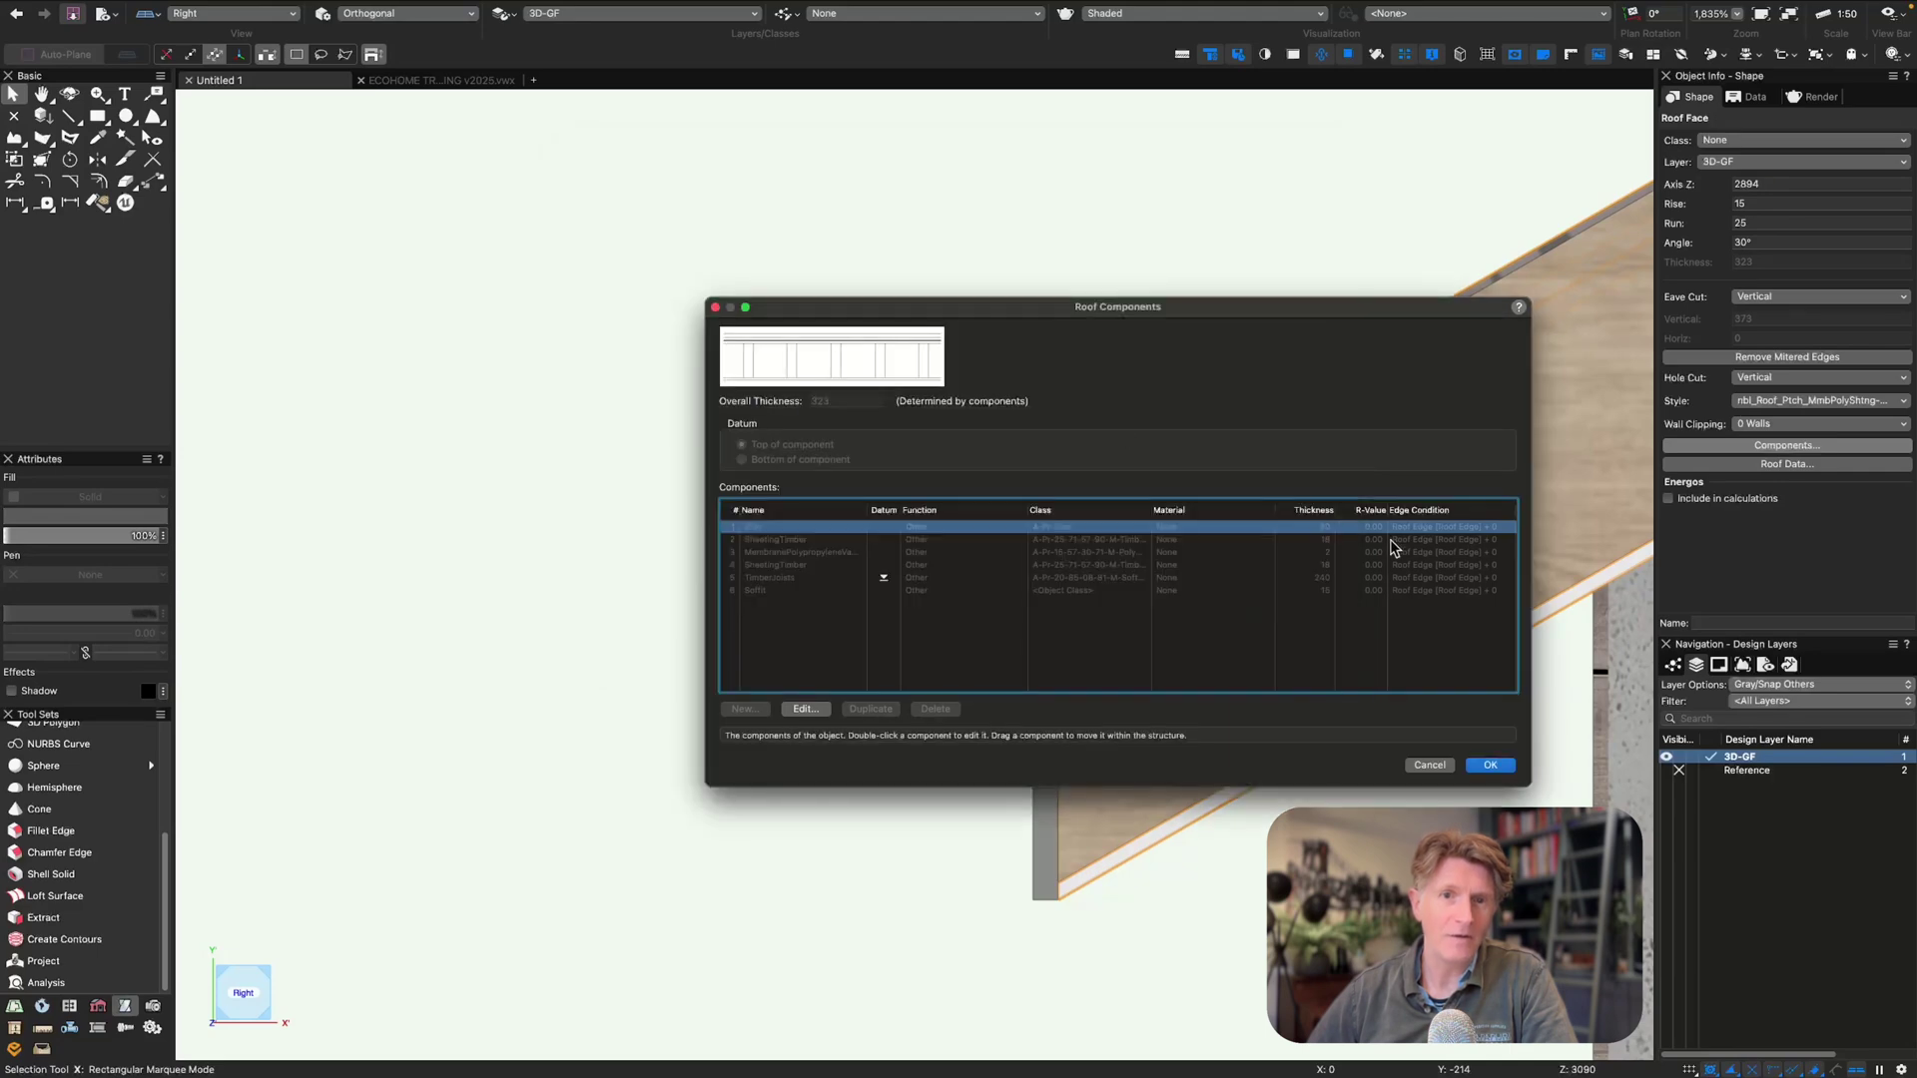
key("Escape")
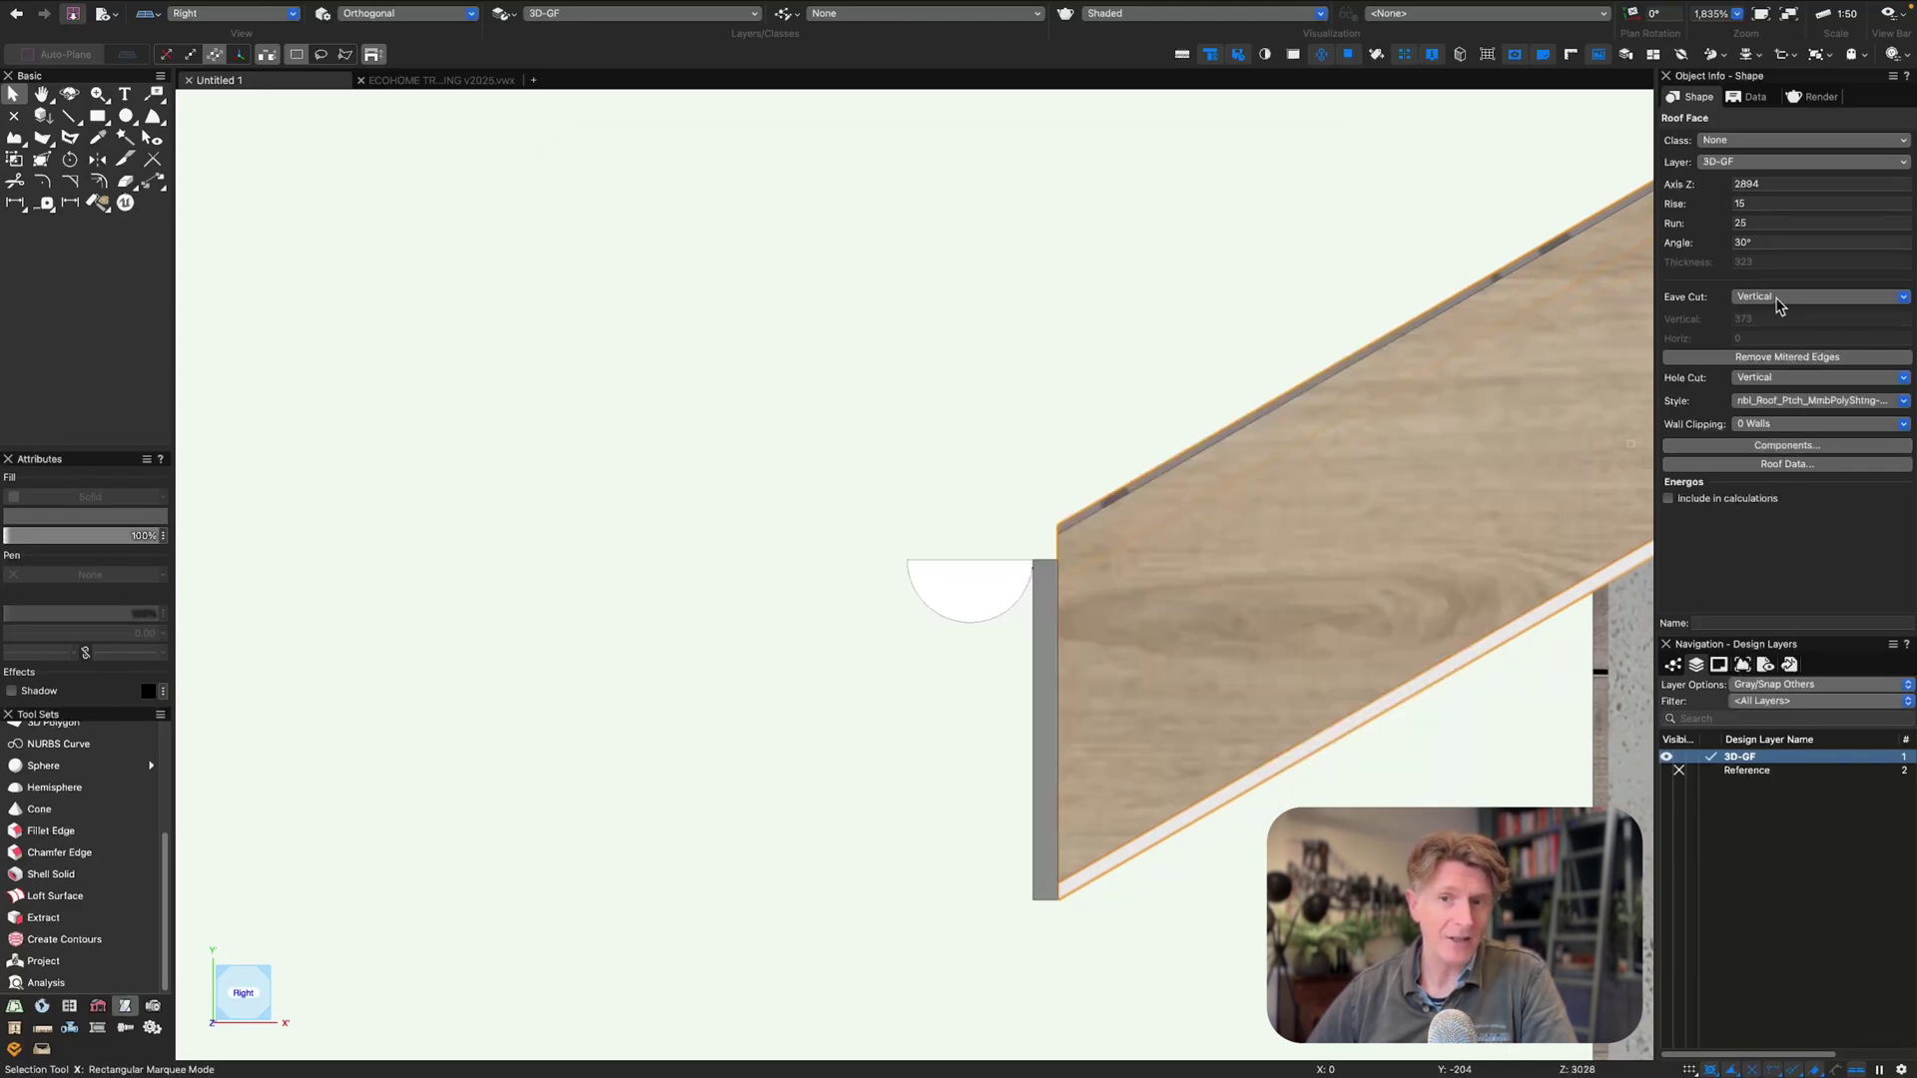
- Edit the roof face's style, setting the Zinc component's manual bound offset to 50 from the roof edge
left_click(1778, 401)
left_click(1767, 442)
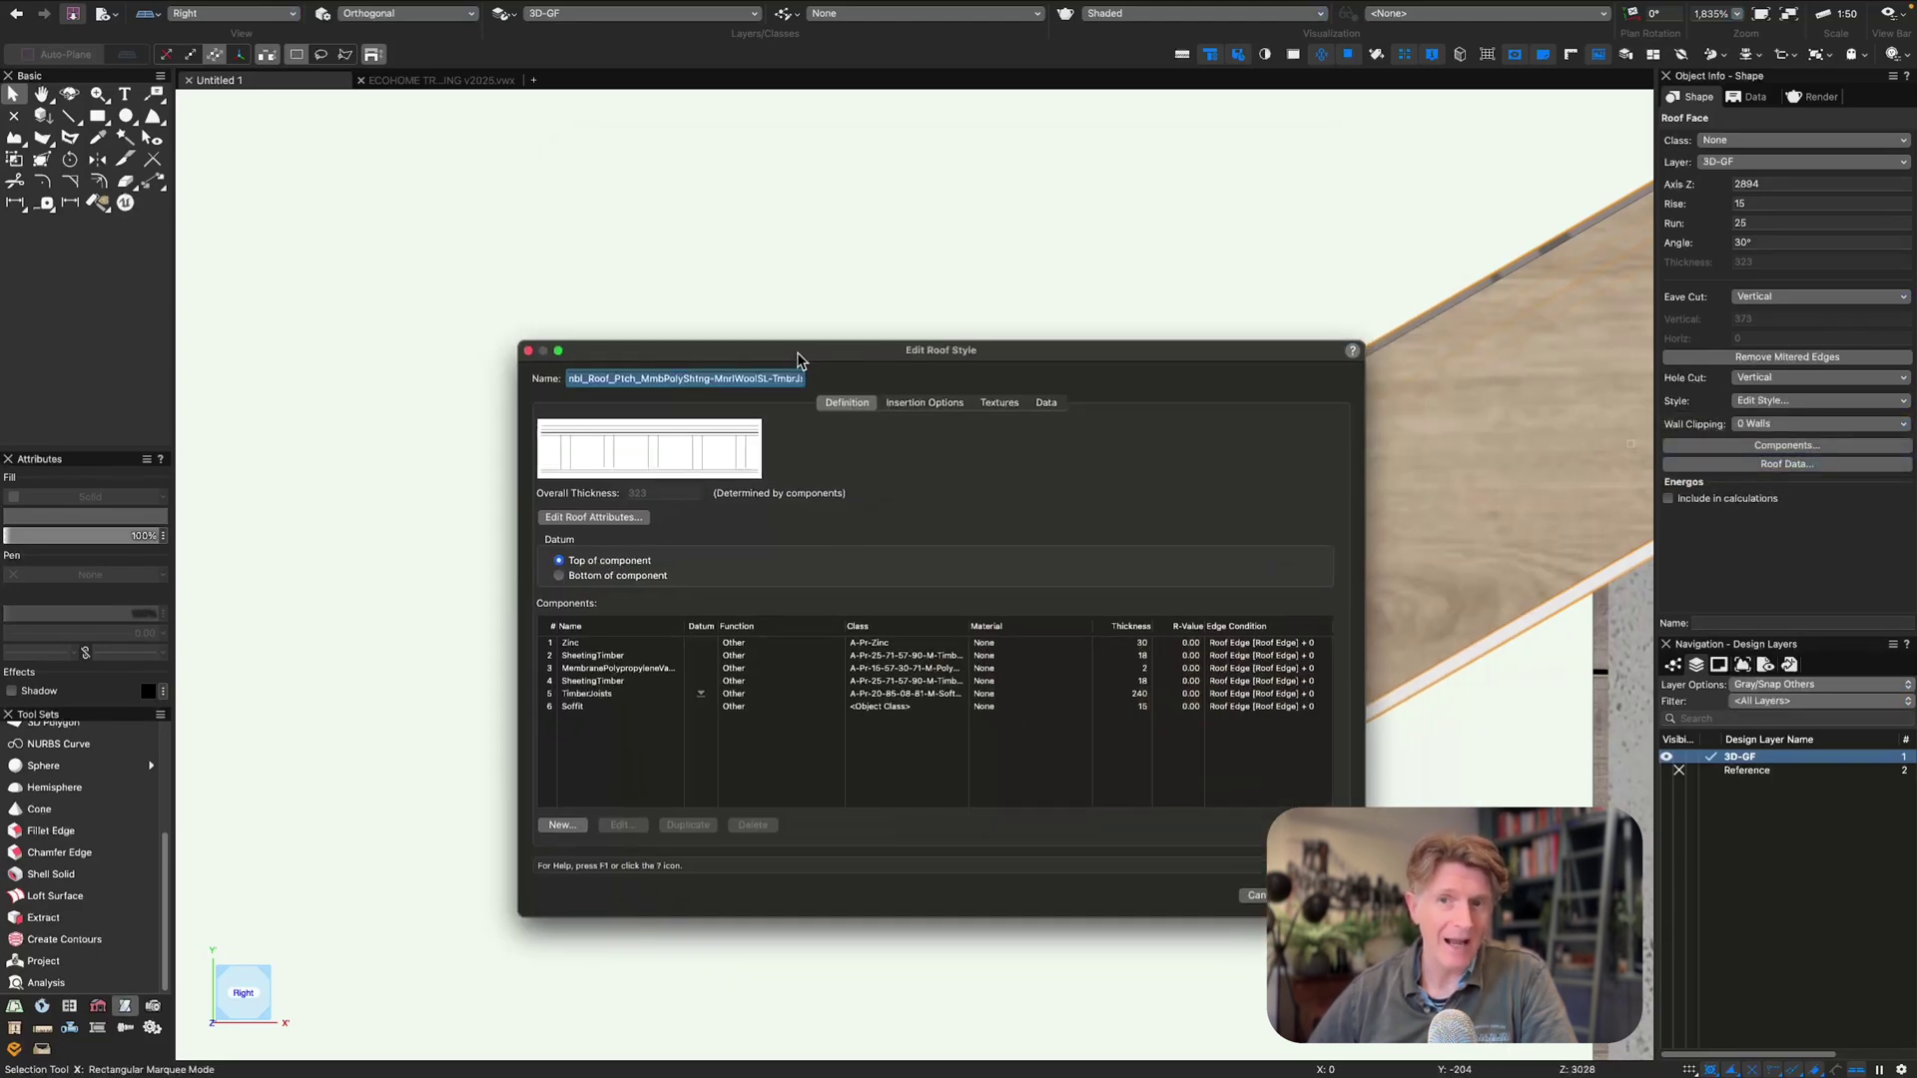
double_click(621, 643)
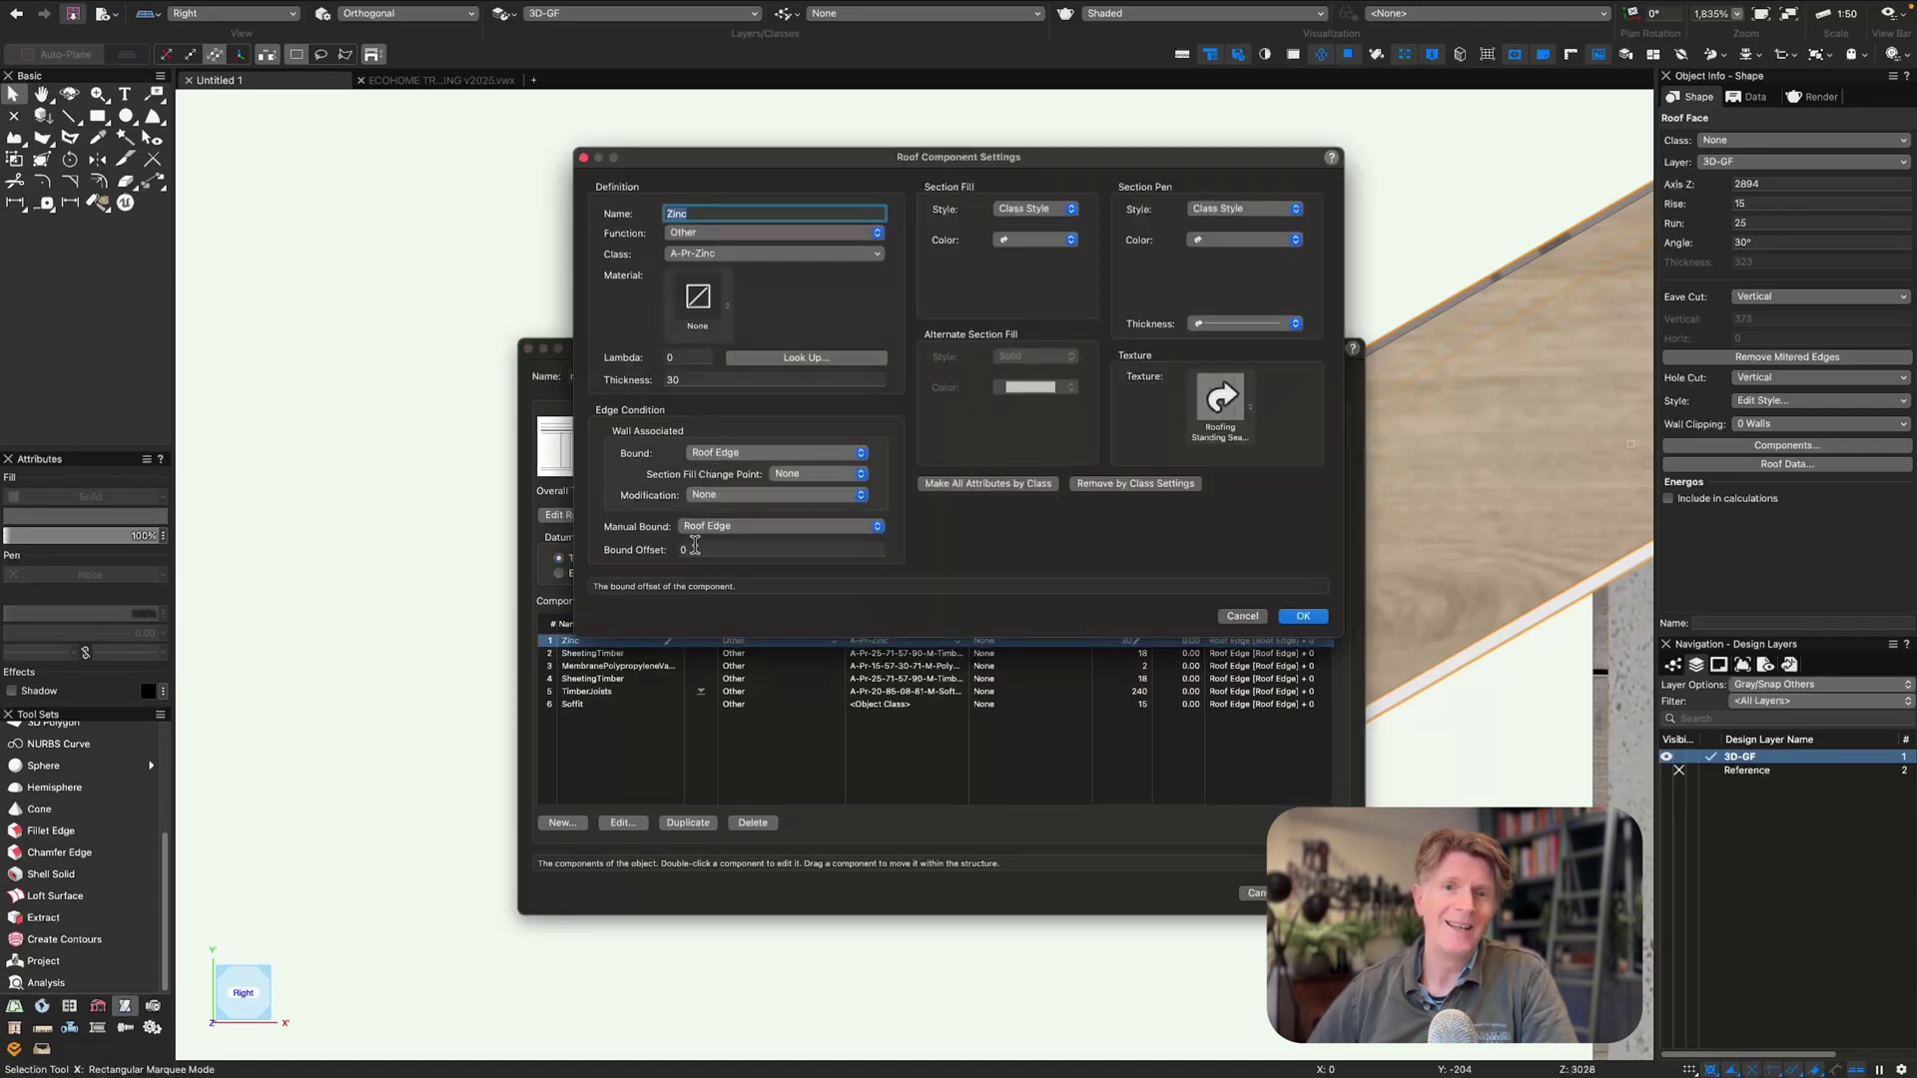
key("Return")
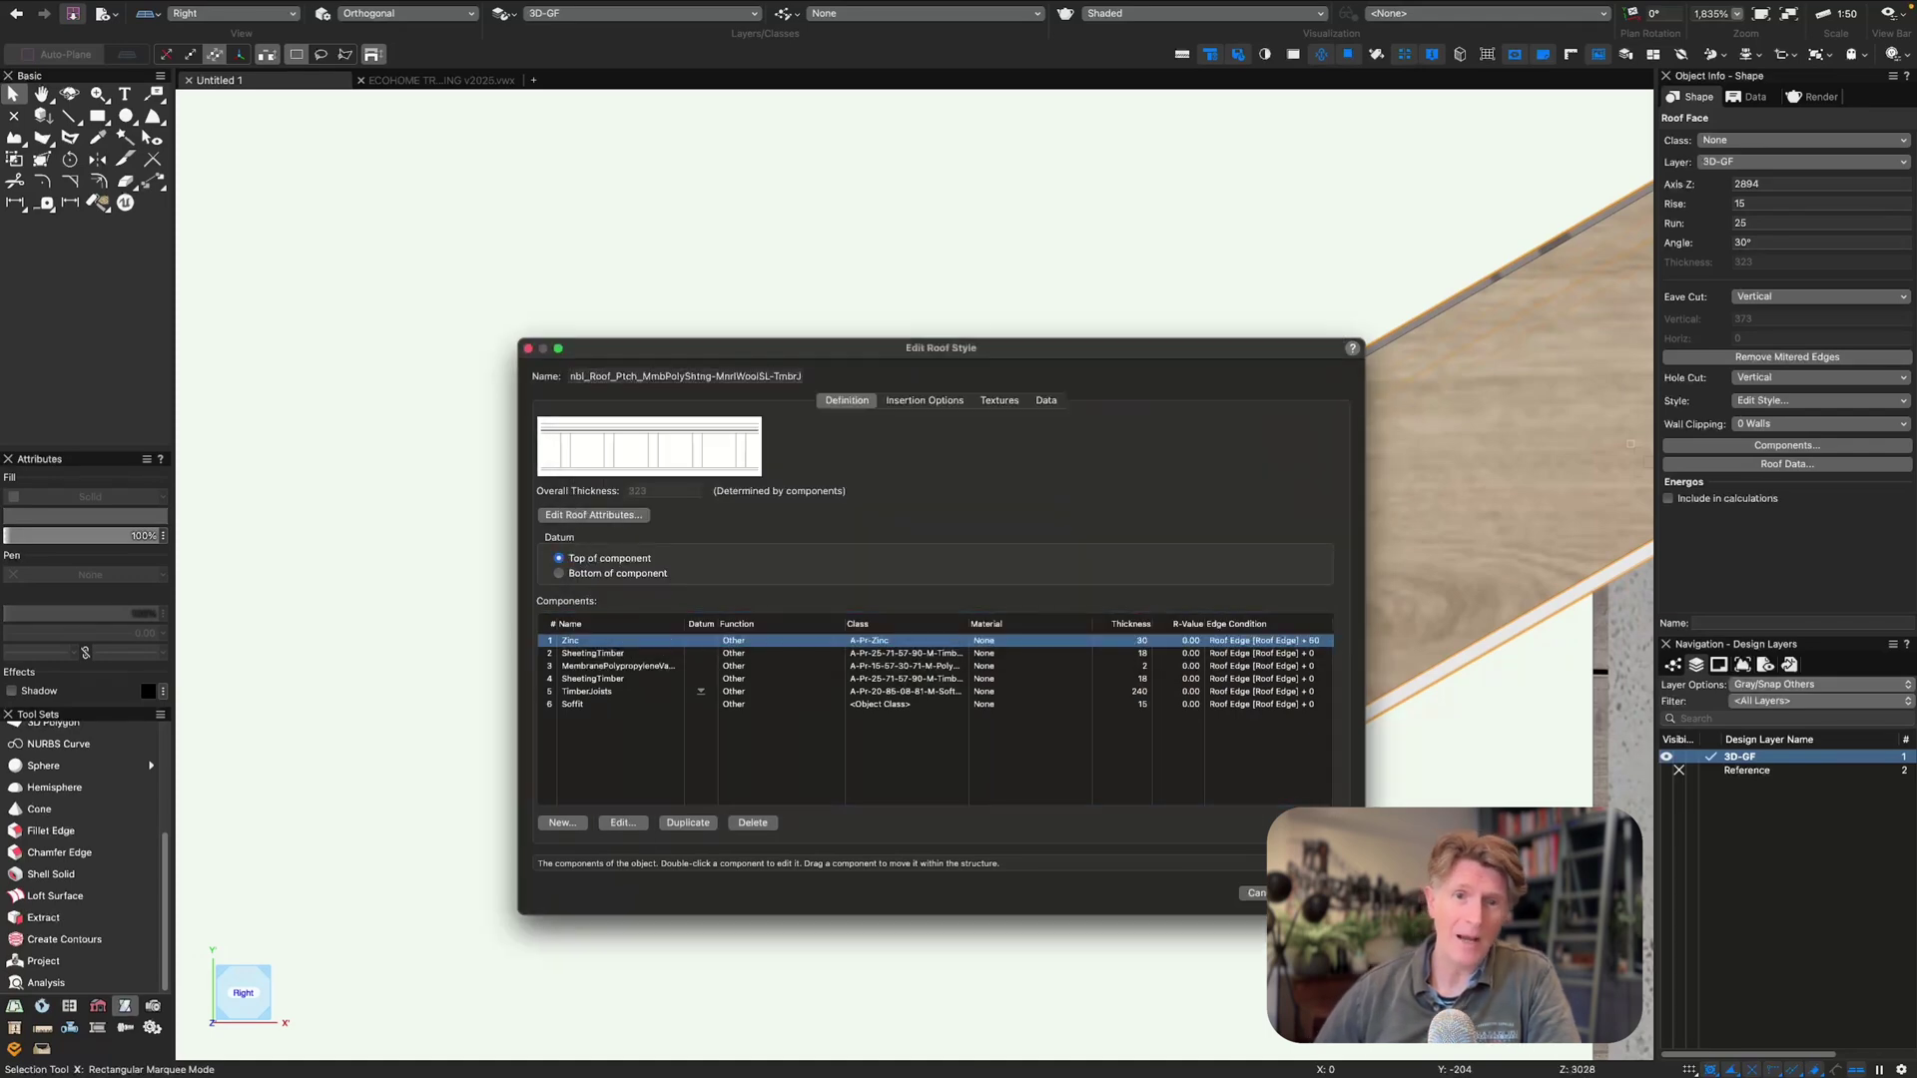
key("Return")
- Lower the half-circle gutter profile about 32 mm to clear the zinc overhang and extrude it 5000
left_click(1003, 587)
scroll(969, 562, "up", 4)
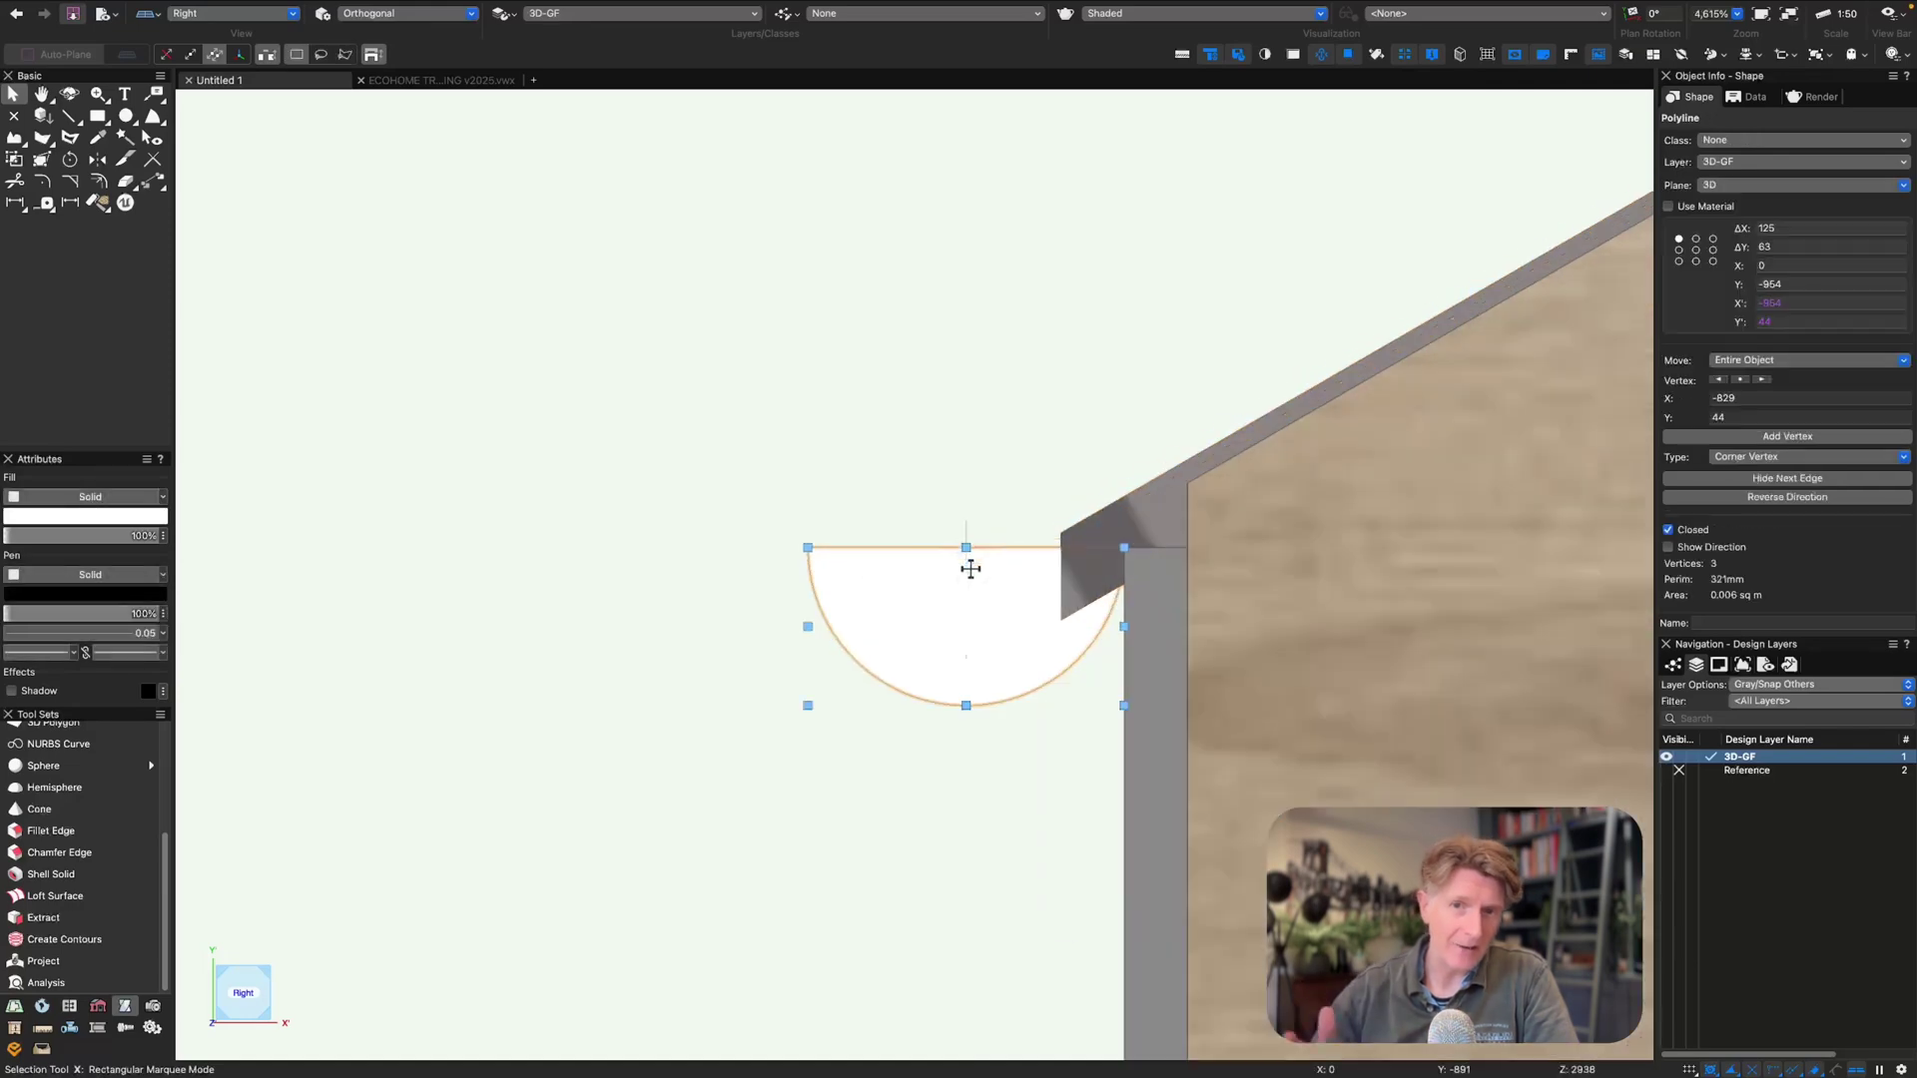
left_click_drag(983, 607, 983, 627)
key("super+e")
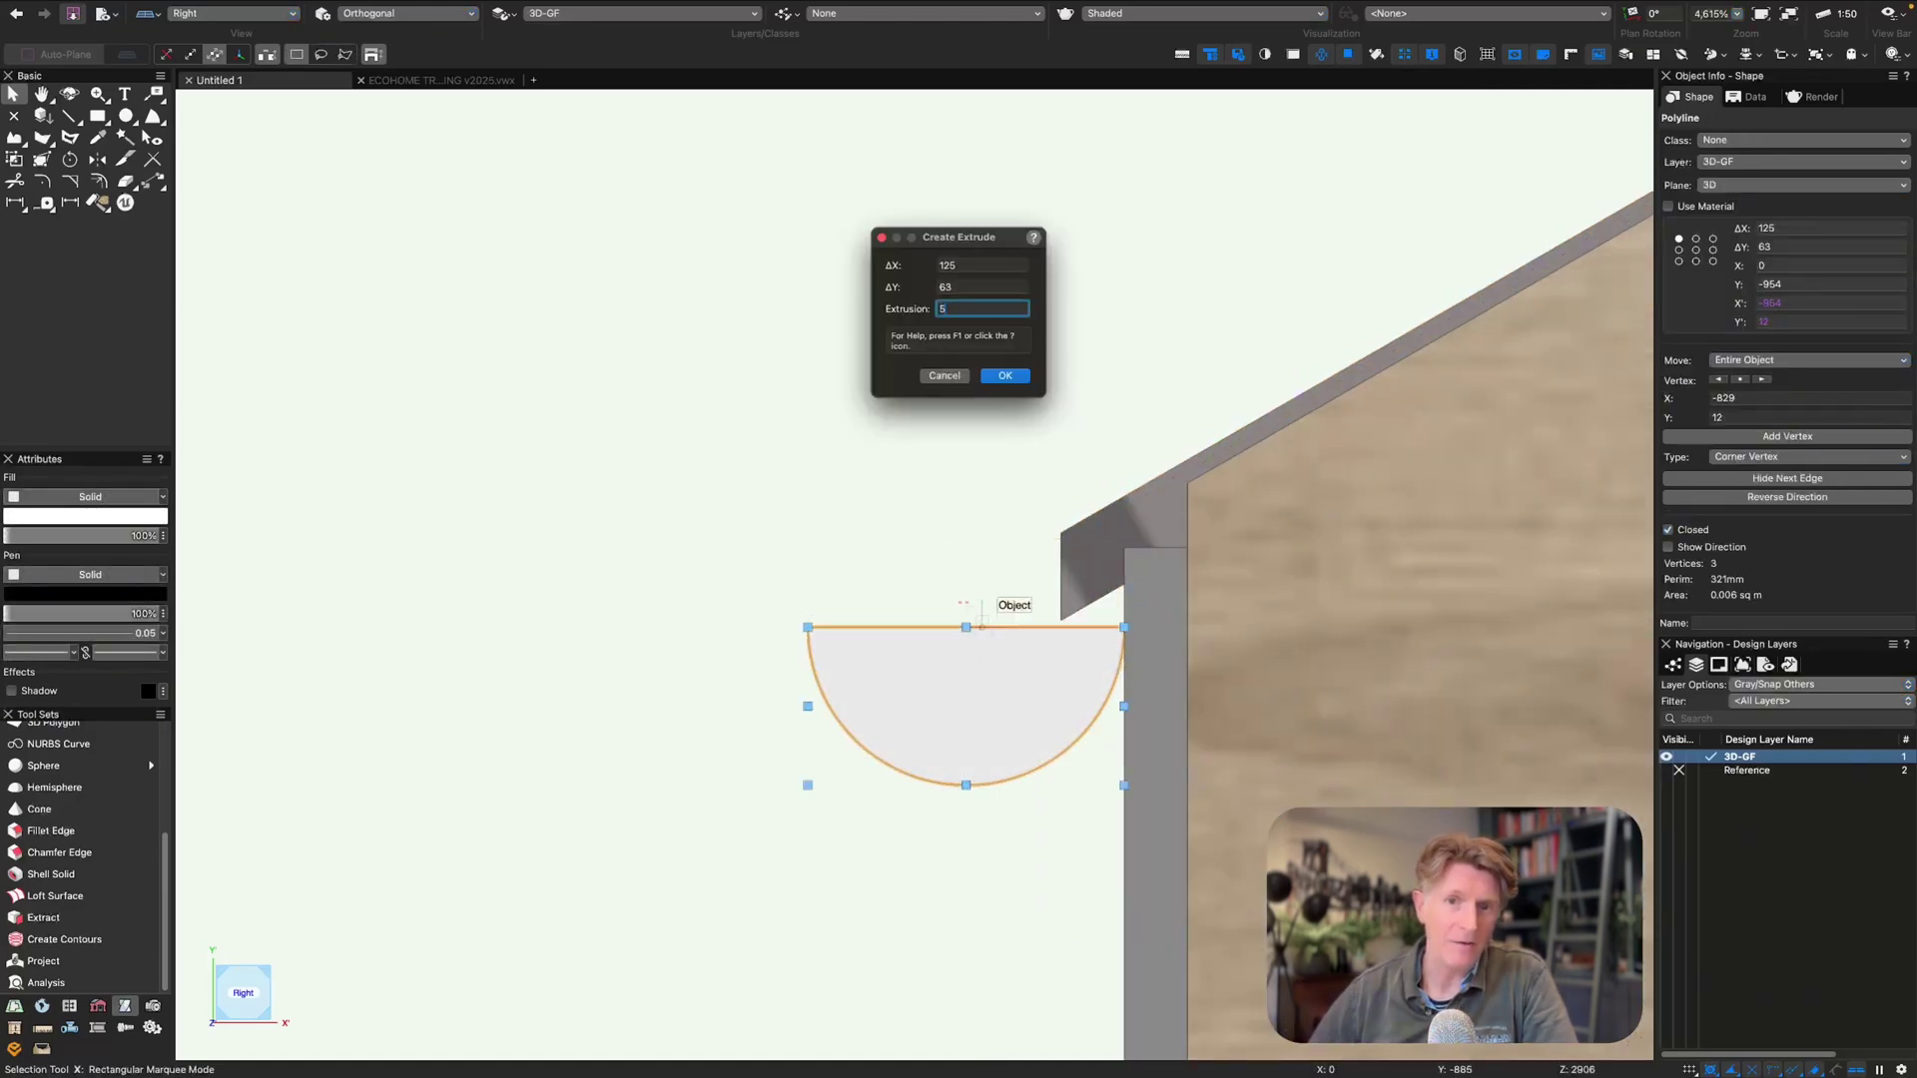
key("Return")
- In plan, stretch both ends of the gutter extrusion to the roof's side edges, making it 6100 long
key("0")
scroll(979, 629, "down", 10)
middle_click_drag(630, 616, 957, 600)
scroll(954, 600, "down", 4)
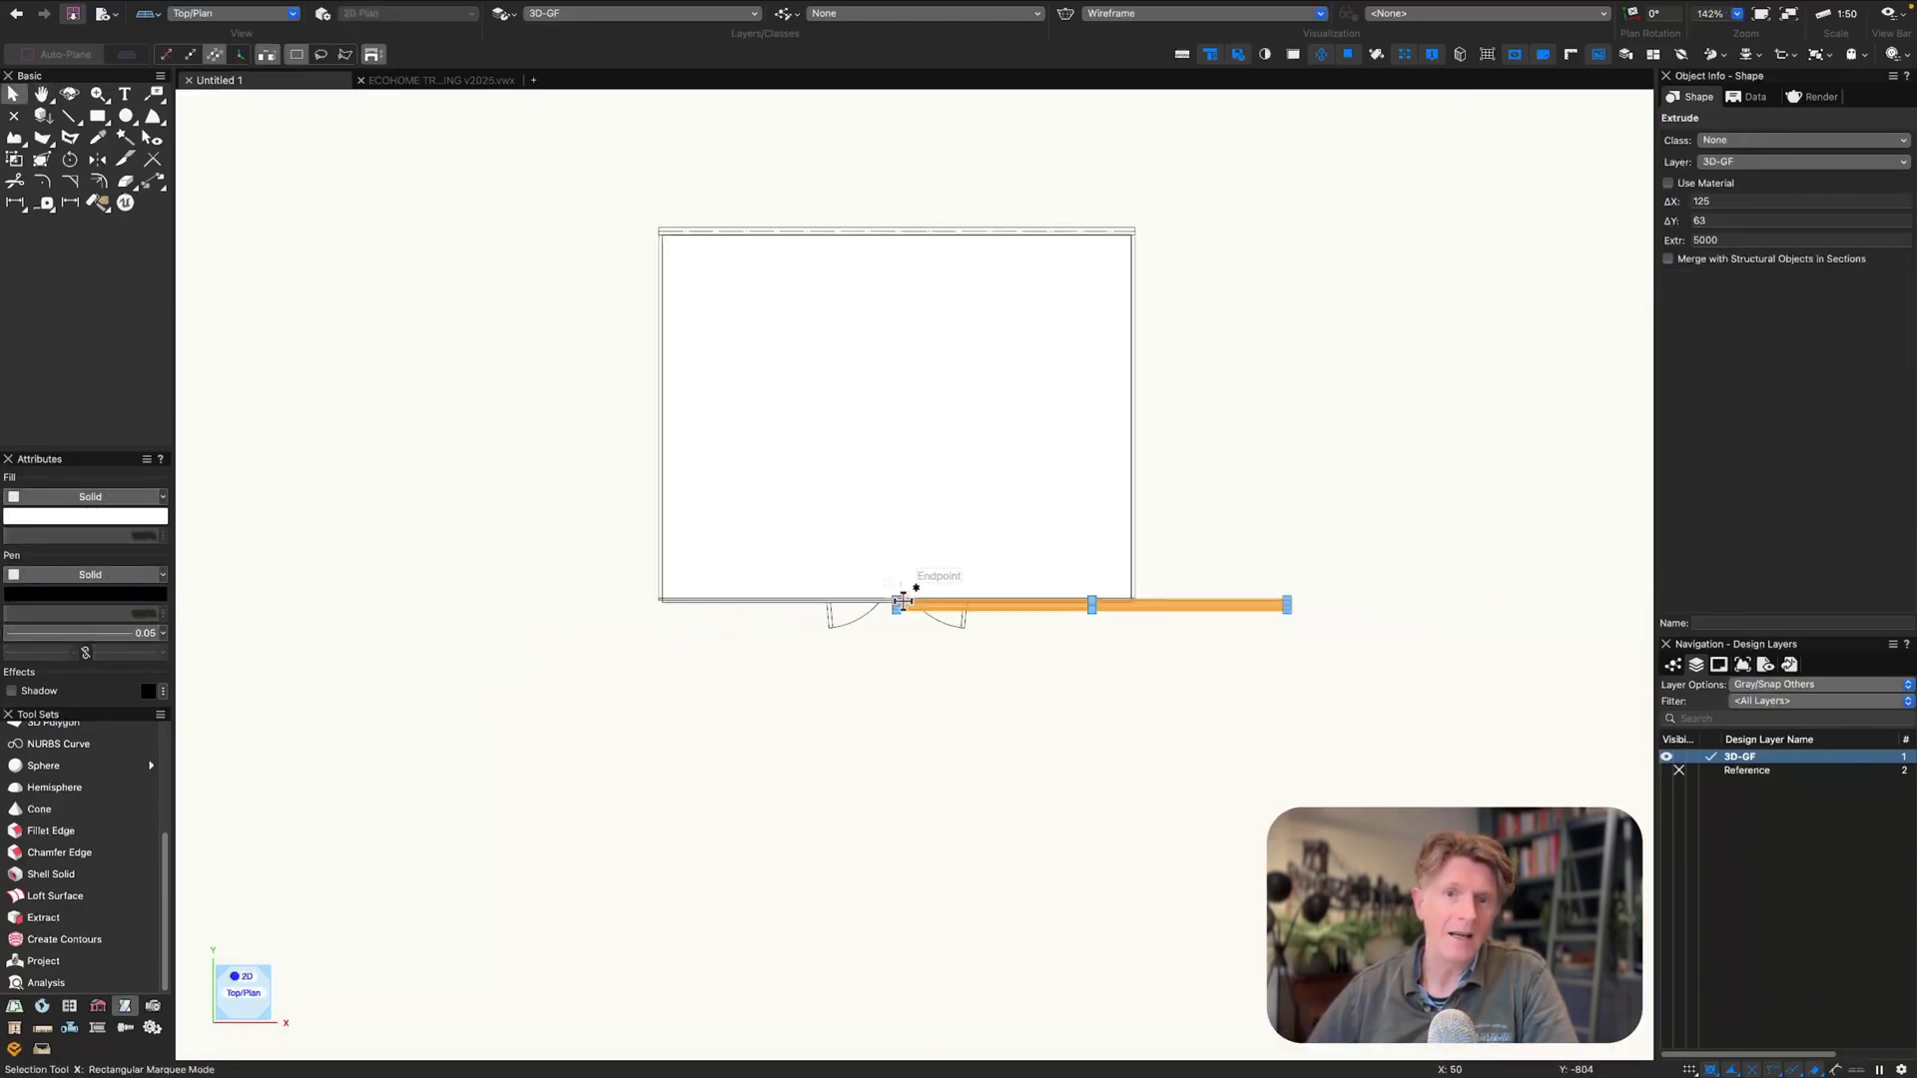
scroll(895, 605, "up", 1)
left_click_drag(895, 605, 599, 600)
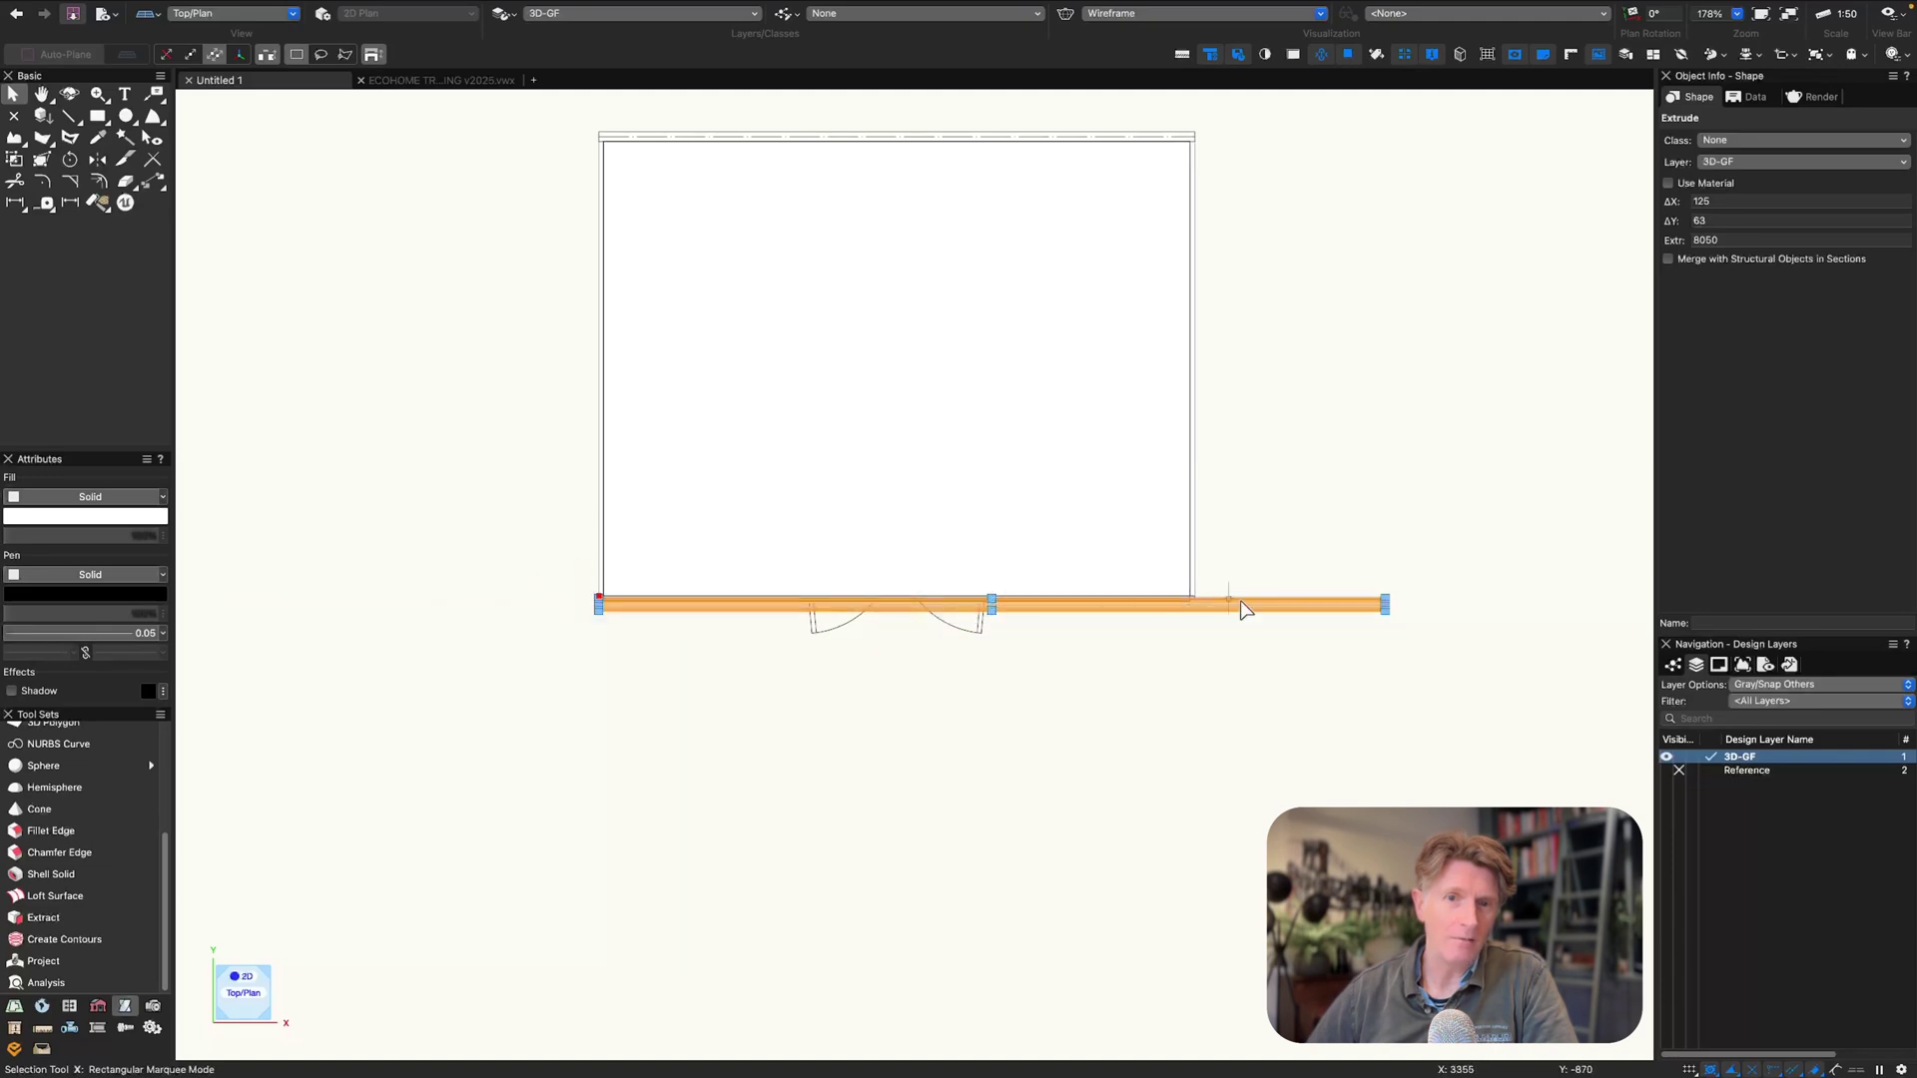
scroll(1379, 603, "up", 2)
left_click_drag(1379, 603, 1091, 578)
- Copy the fascia board's class and attributes to the gutter with the Eyedropper tool
key("super+3")
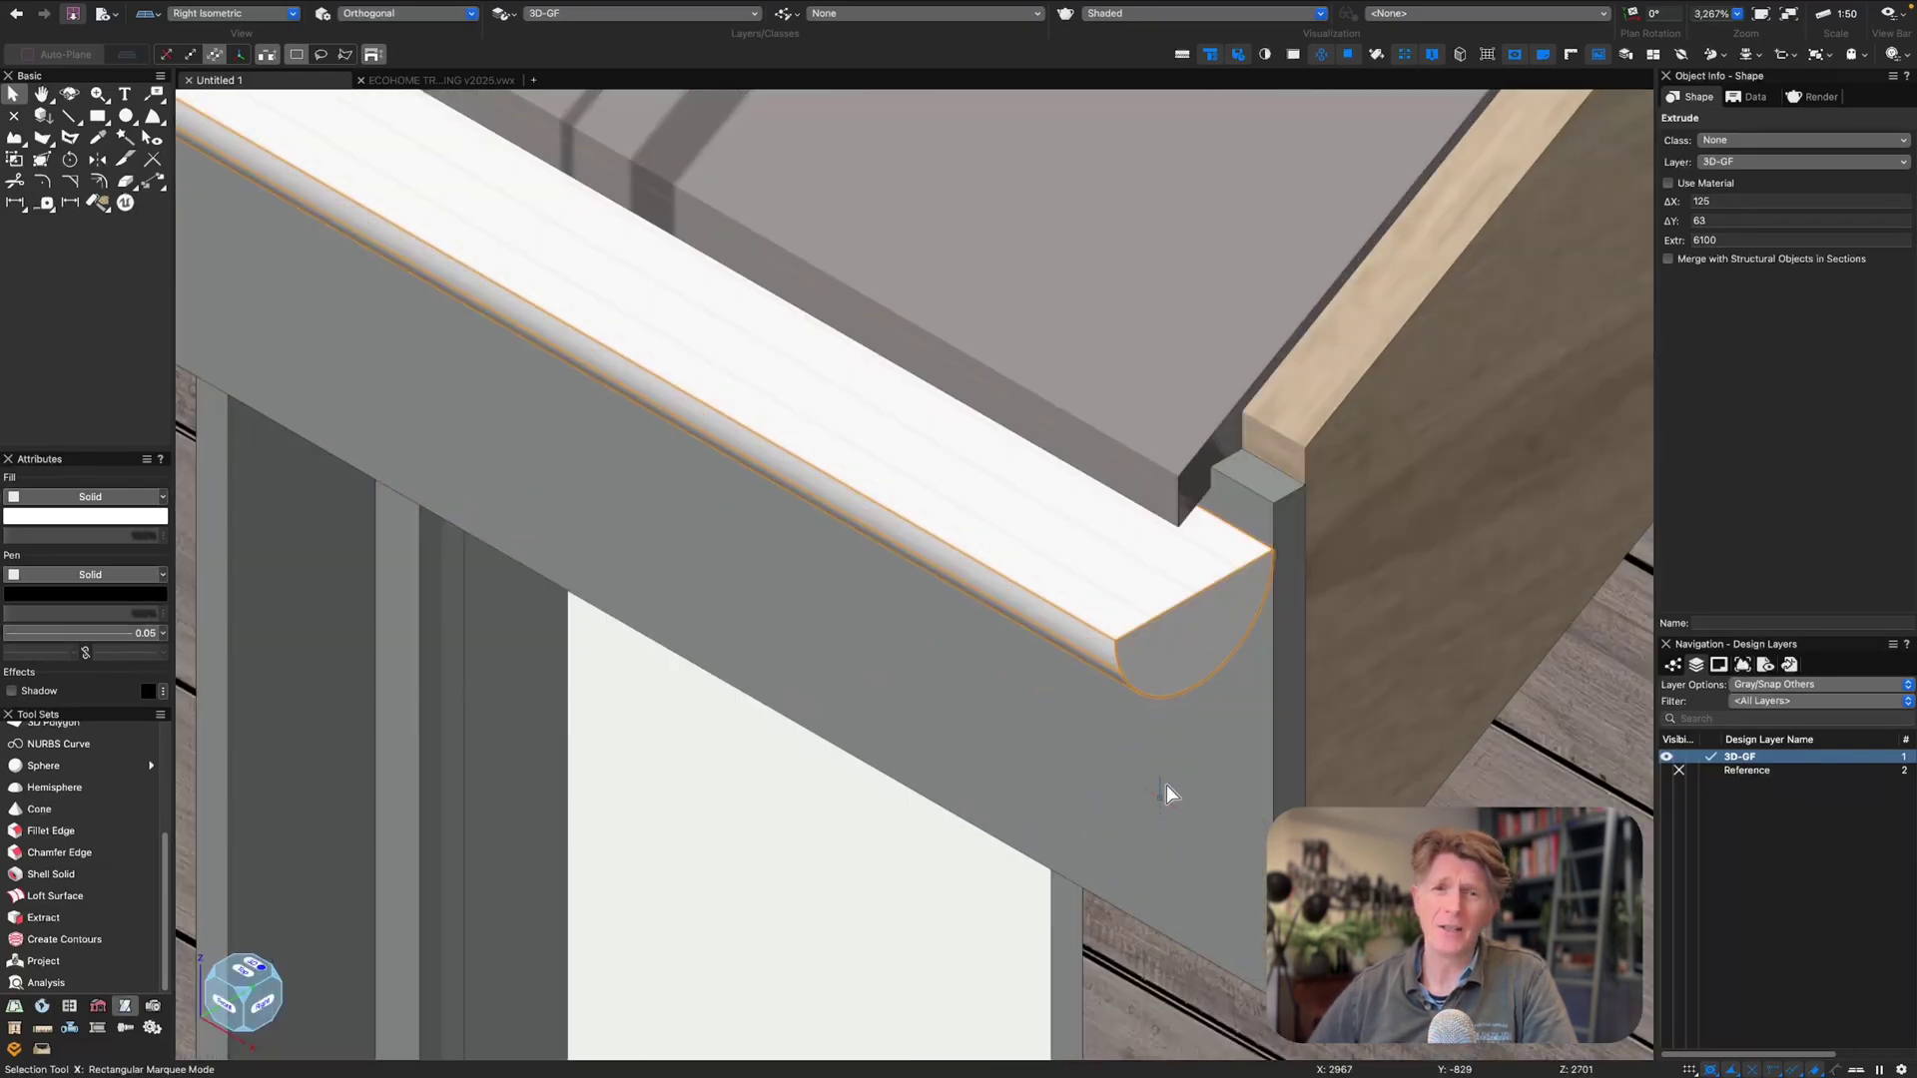
key("e")
left_click(1216, 785)
left_click(1132, 601, "alt")
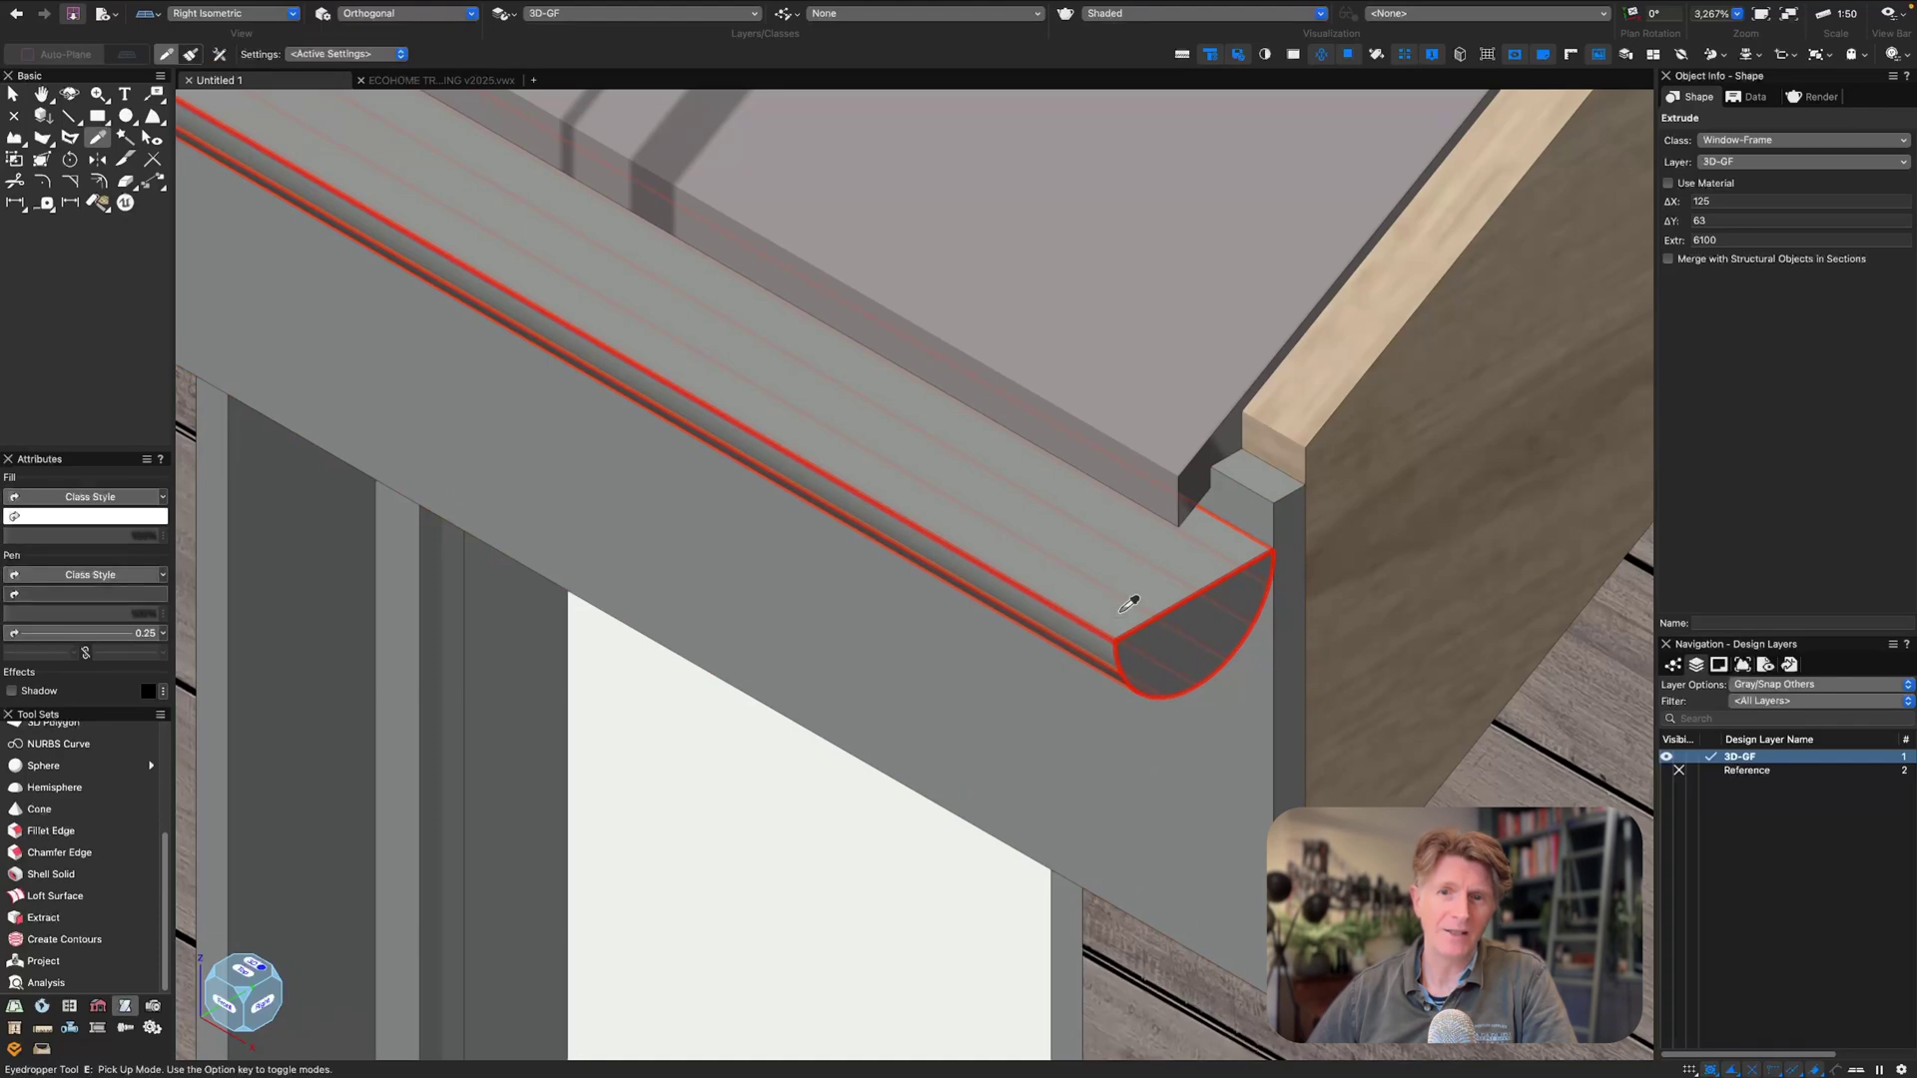
key("x")
- Hollow the gutter with Shell Solid, opening its top face with a thickness of 10
left_click(50, 873)
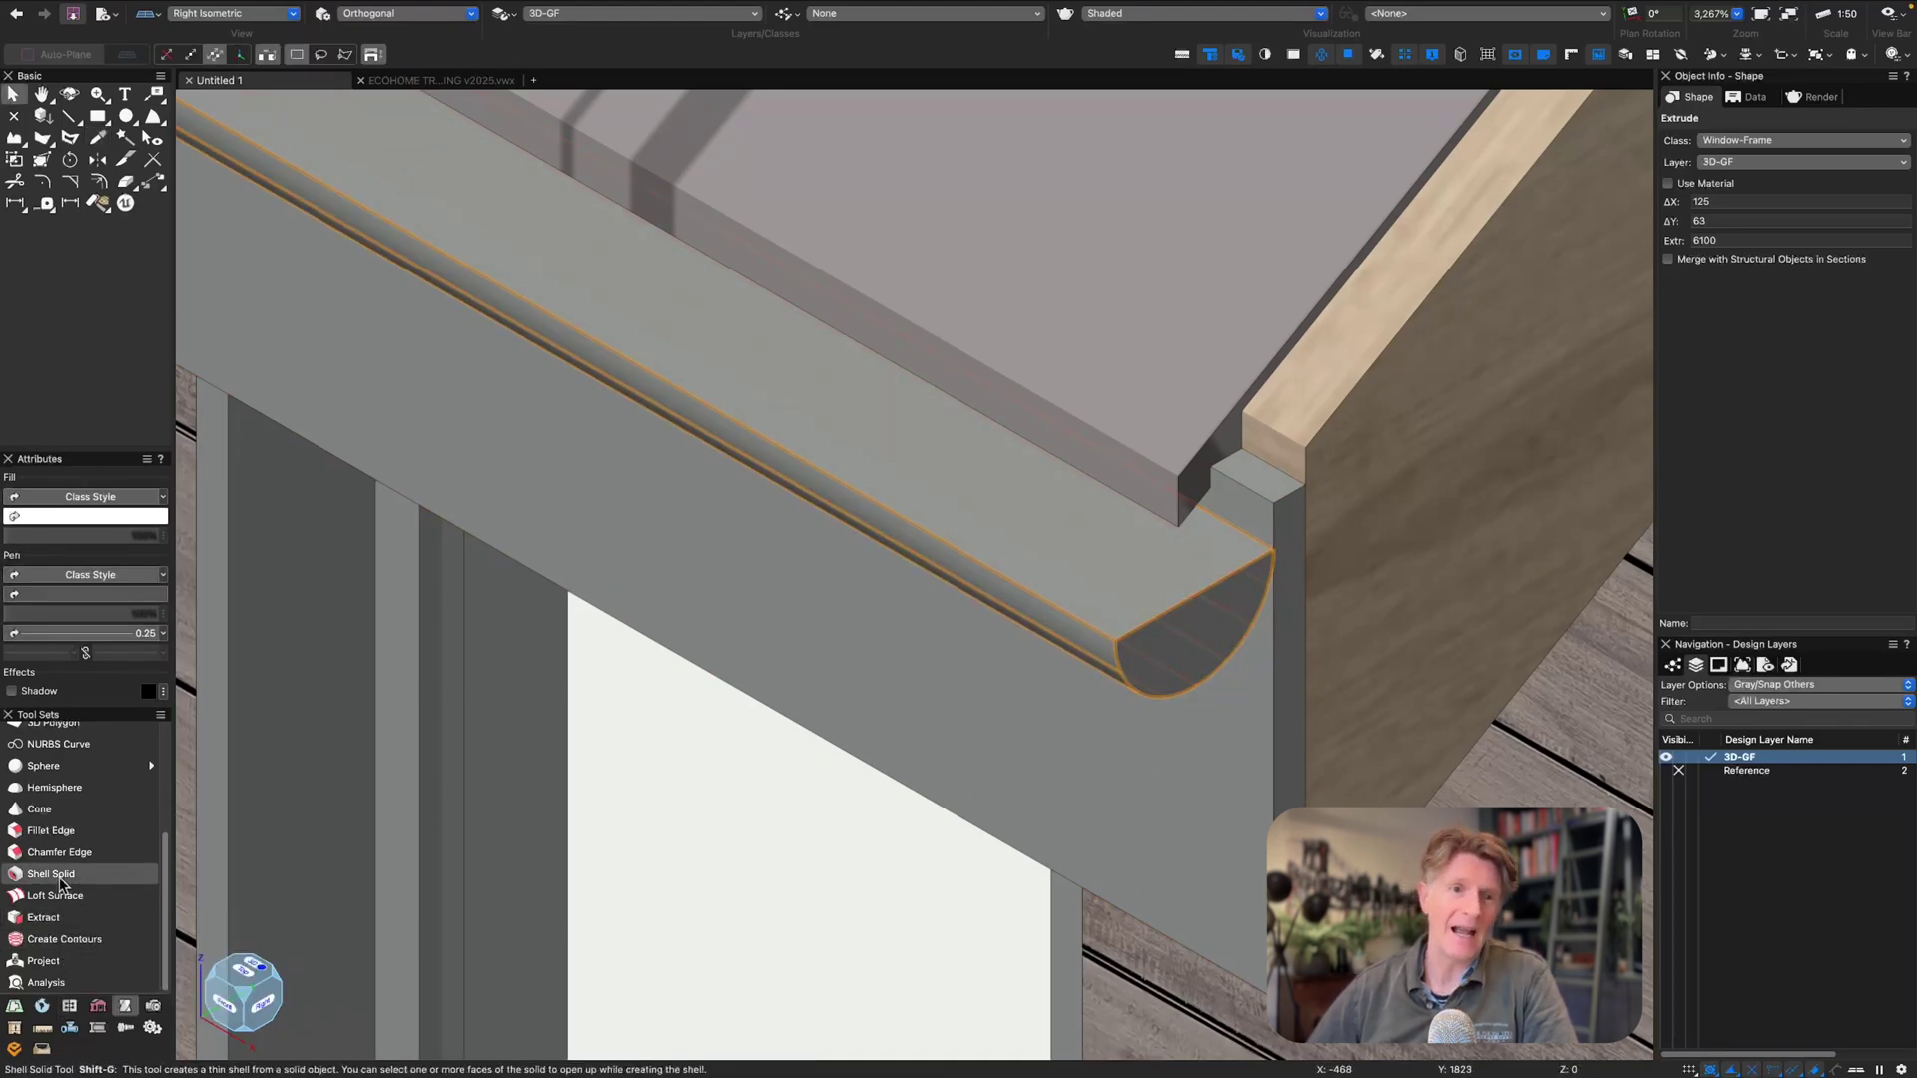
left_click(1095, 543)
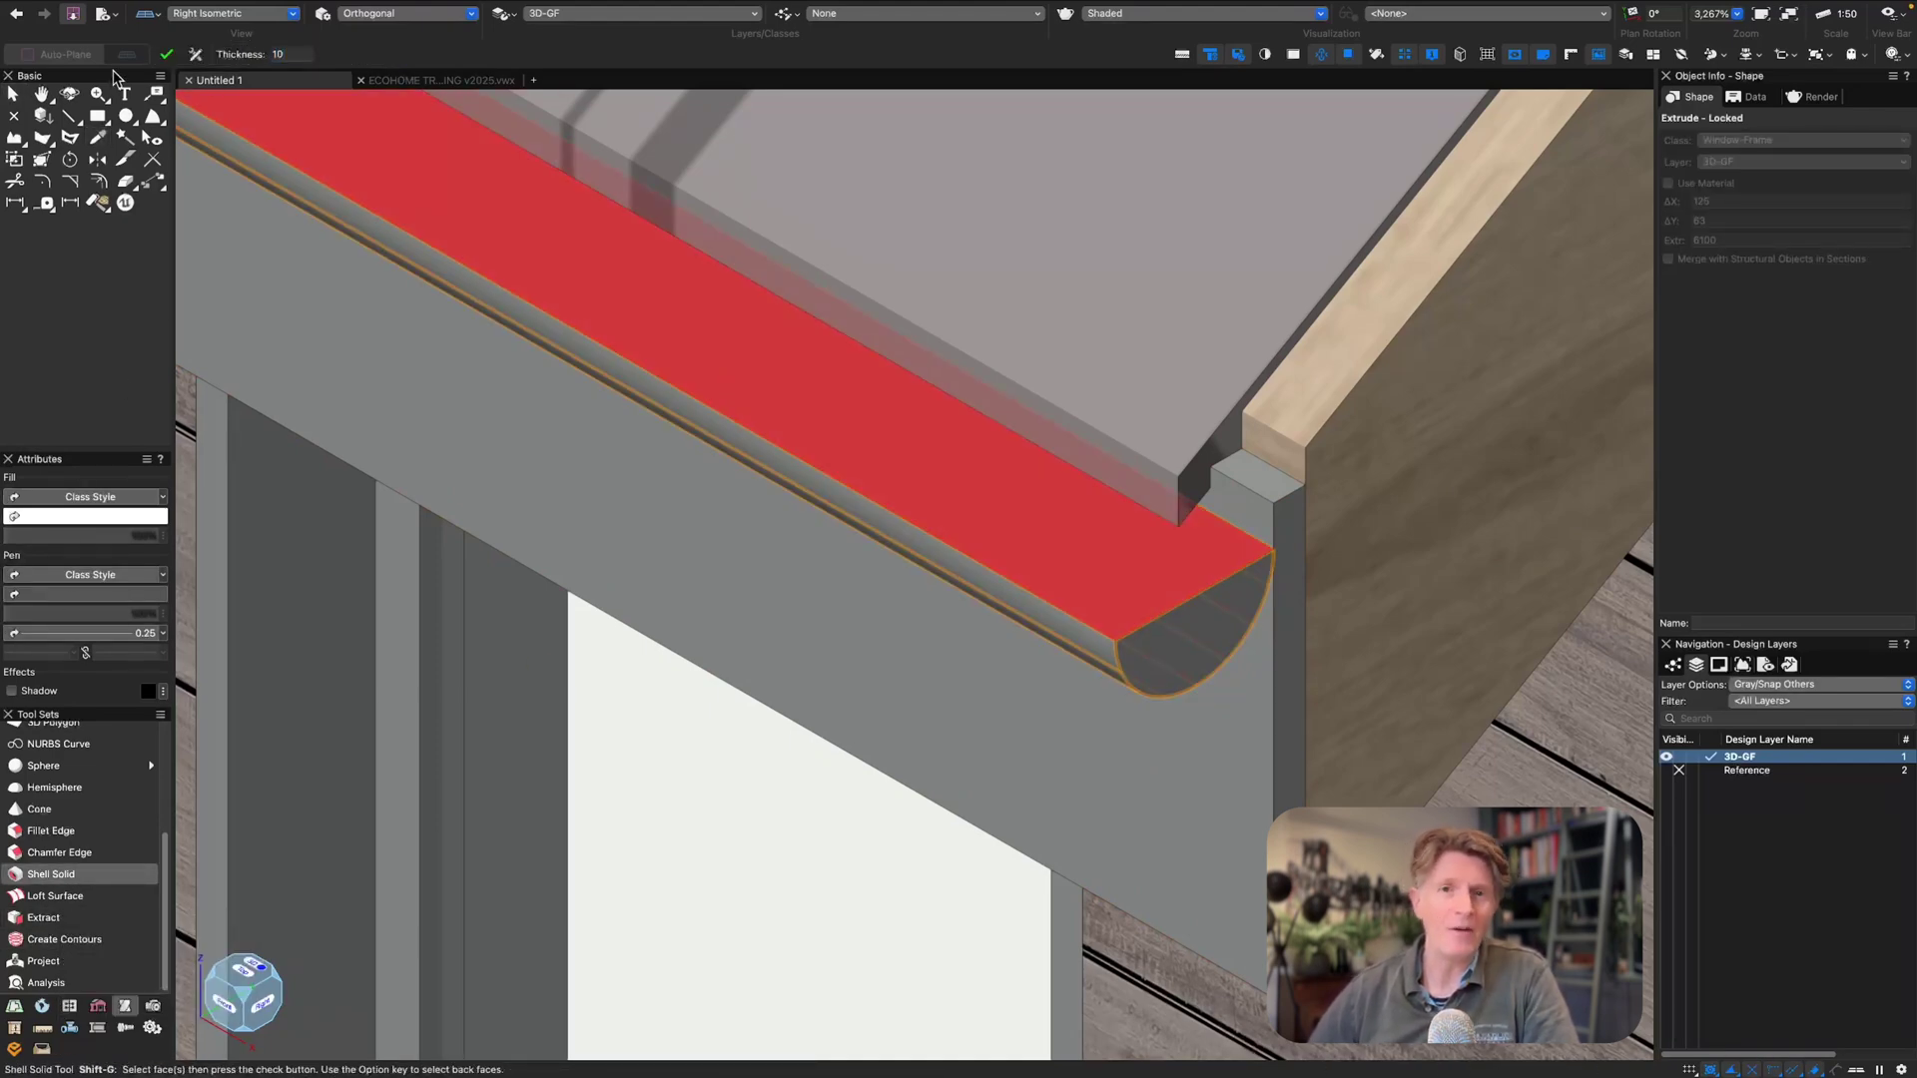
left_click(166, 54)
key("x")
- Set the gutter's shell thickness to be applied to the inside of the solid
key("super+6")
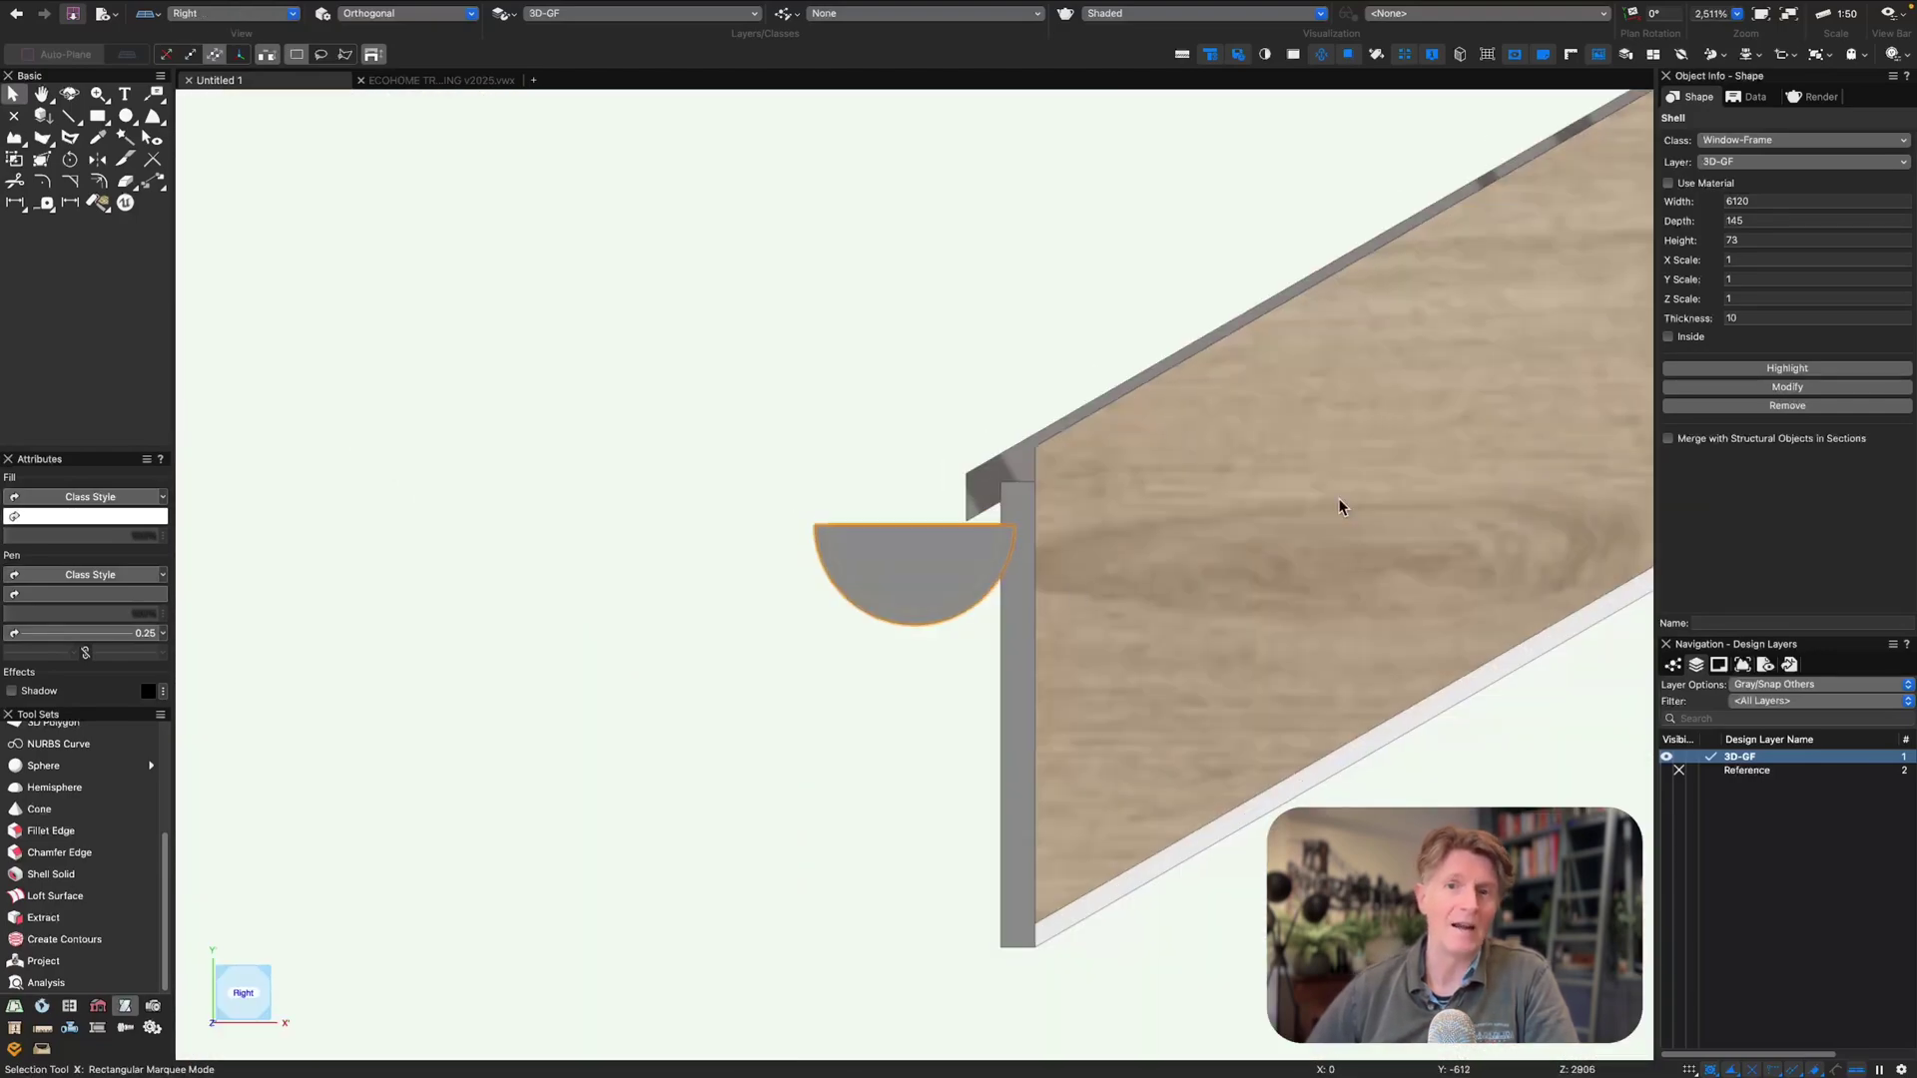
left_click(1668, 338)
scroll(1018, 508, "up", 4)
left_click_drag(659, 460, 688, 554)
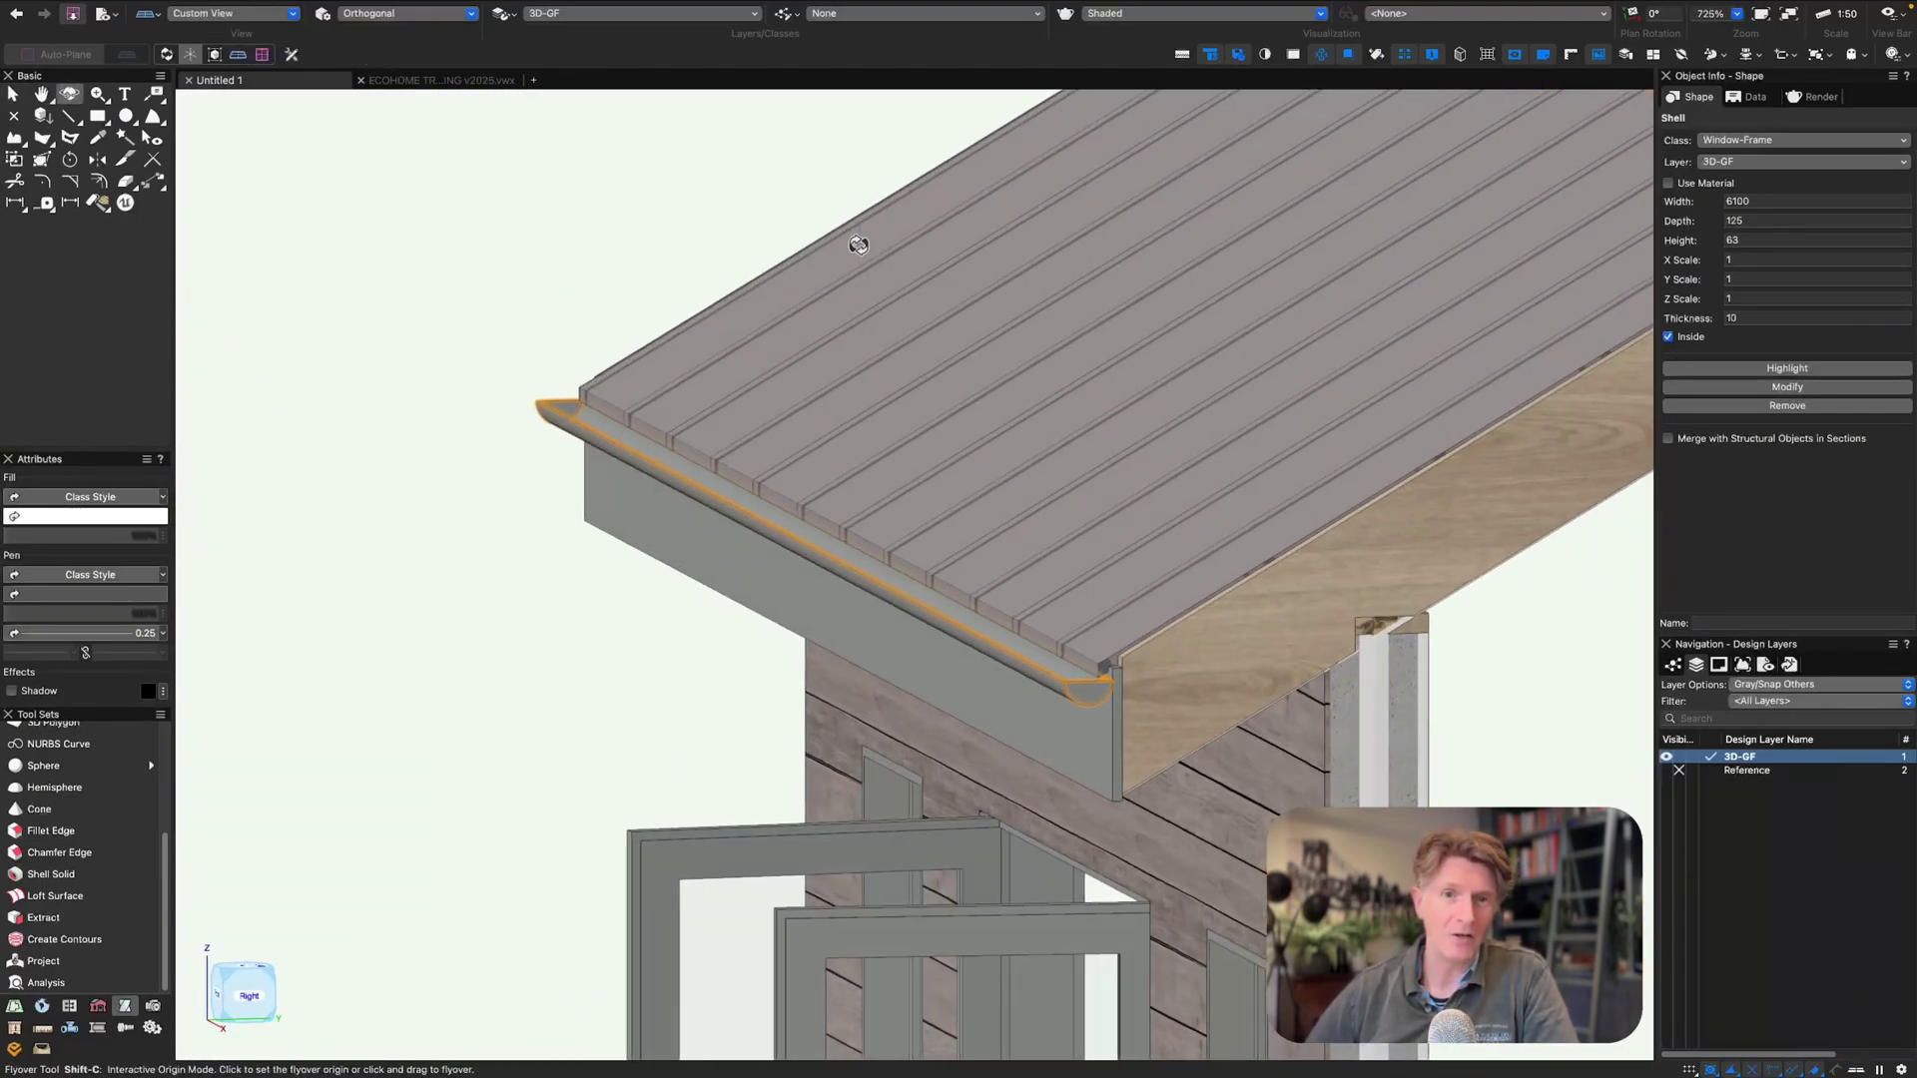
scroll(719, 389, "down", 3)
left_click(1006, 530)
middle_click_drag(1002, 530, 1010, 530, "ctrl")
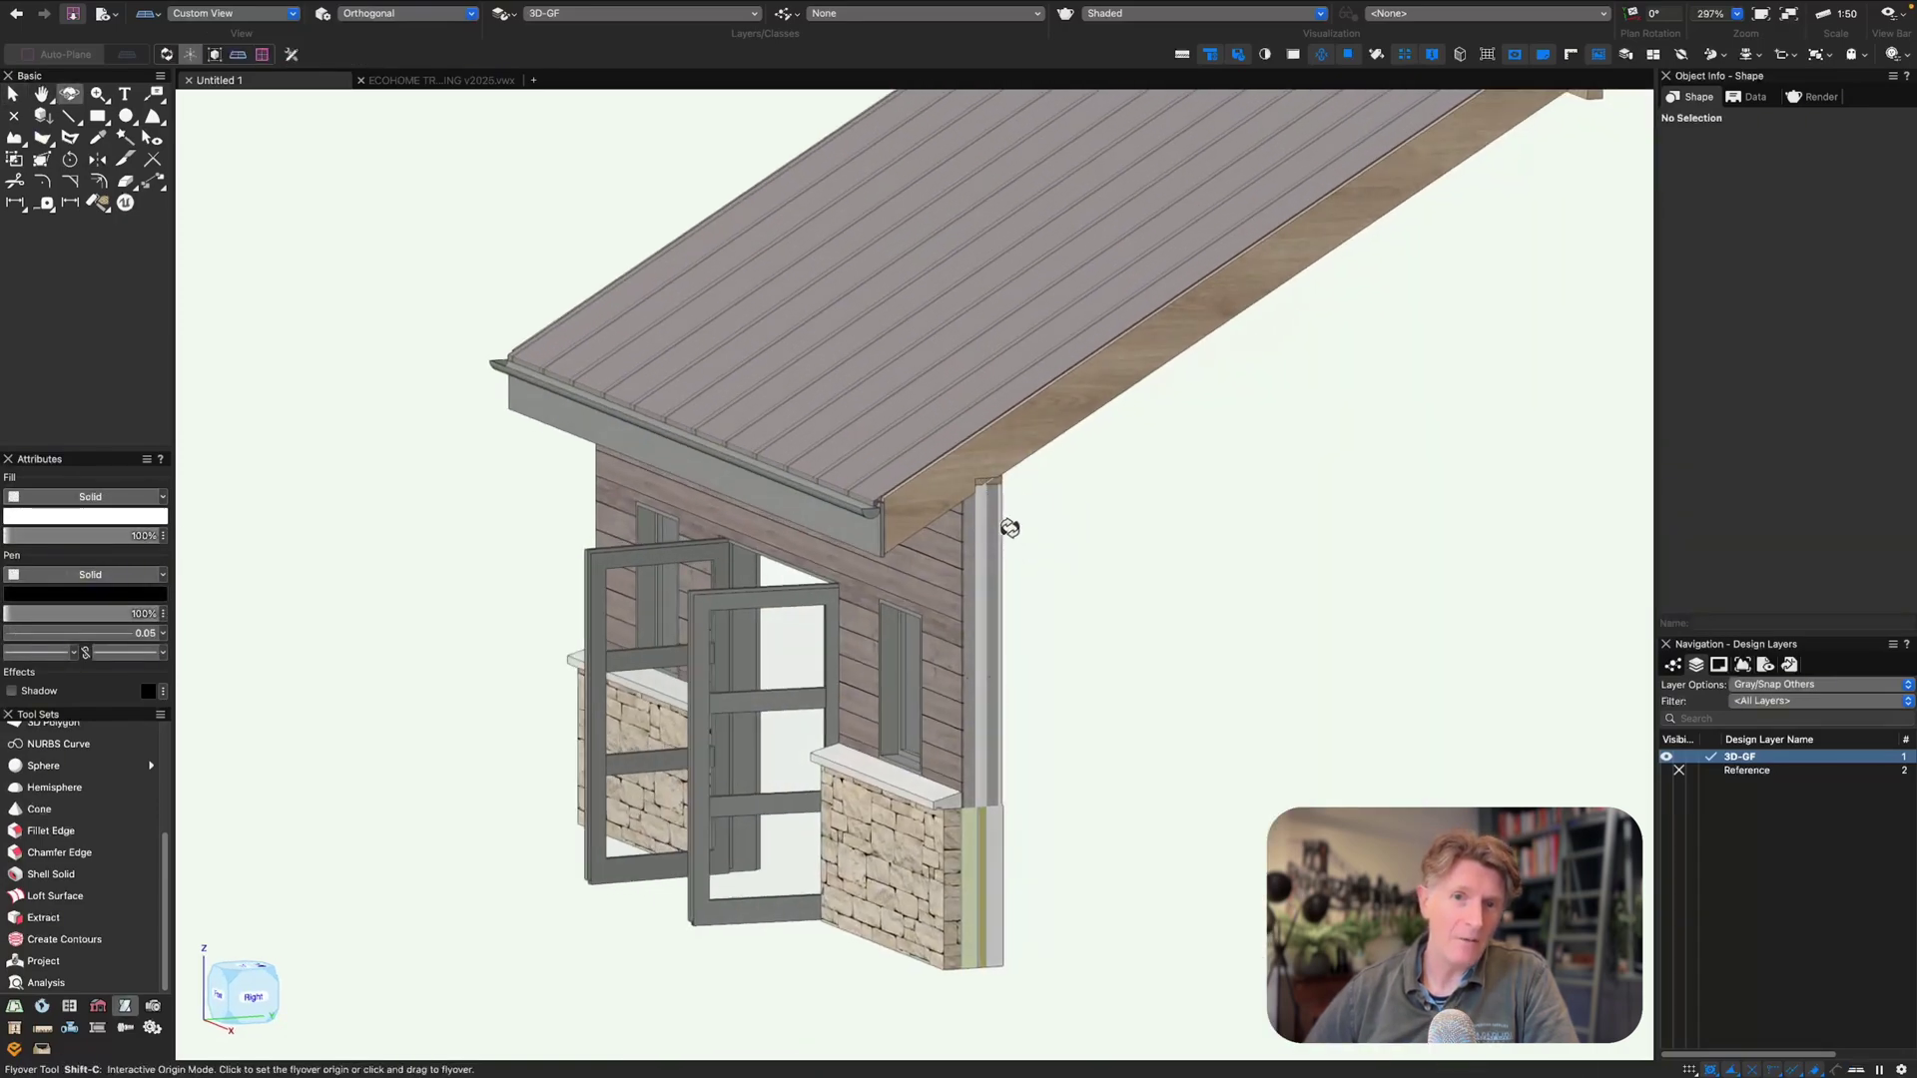
key("2")
key("6")
middle_click_drag(741, 561, 822, 350)
left_click(663, 461)
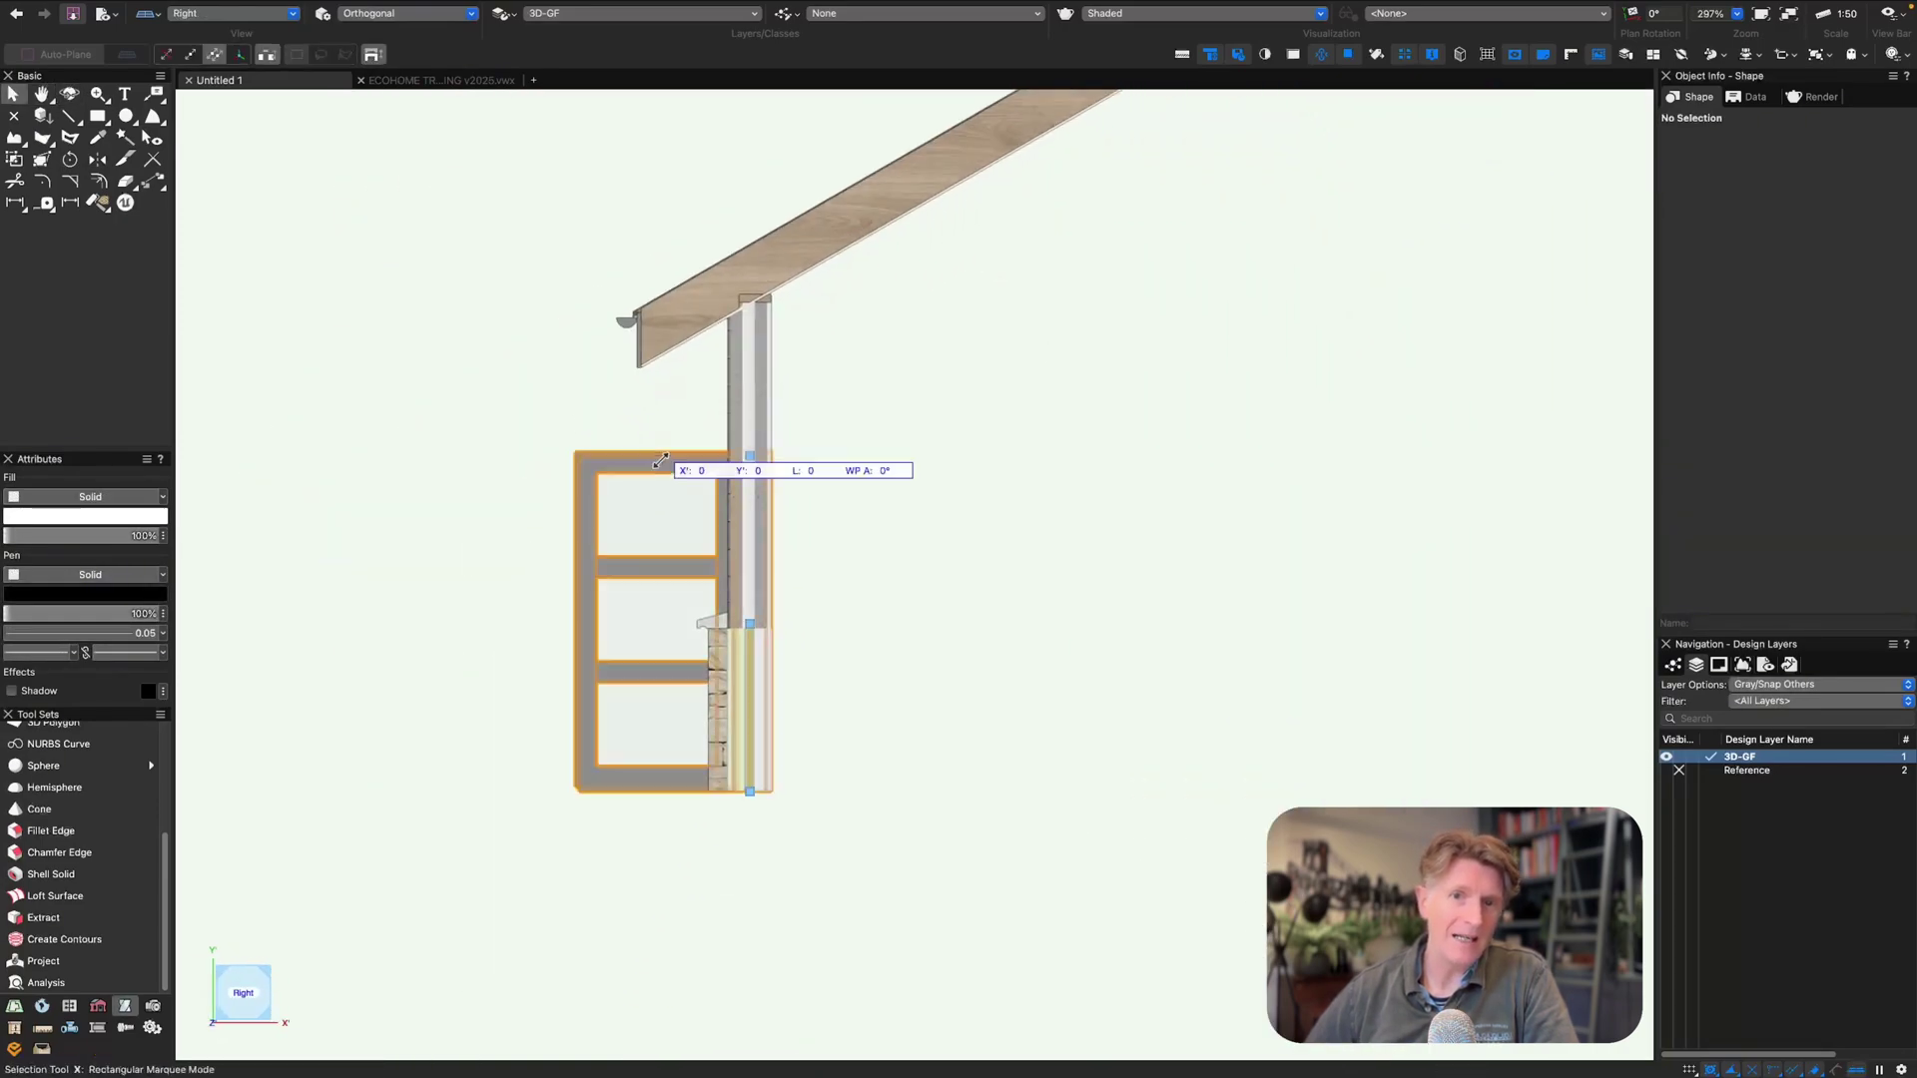
left_click(1680, 571)
left_click(1680, 571)
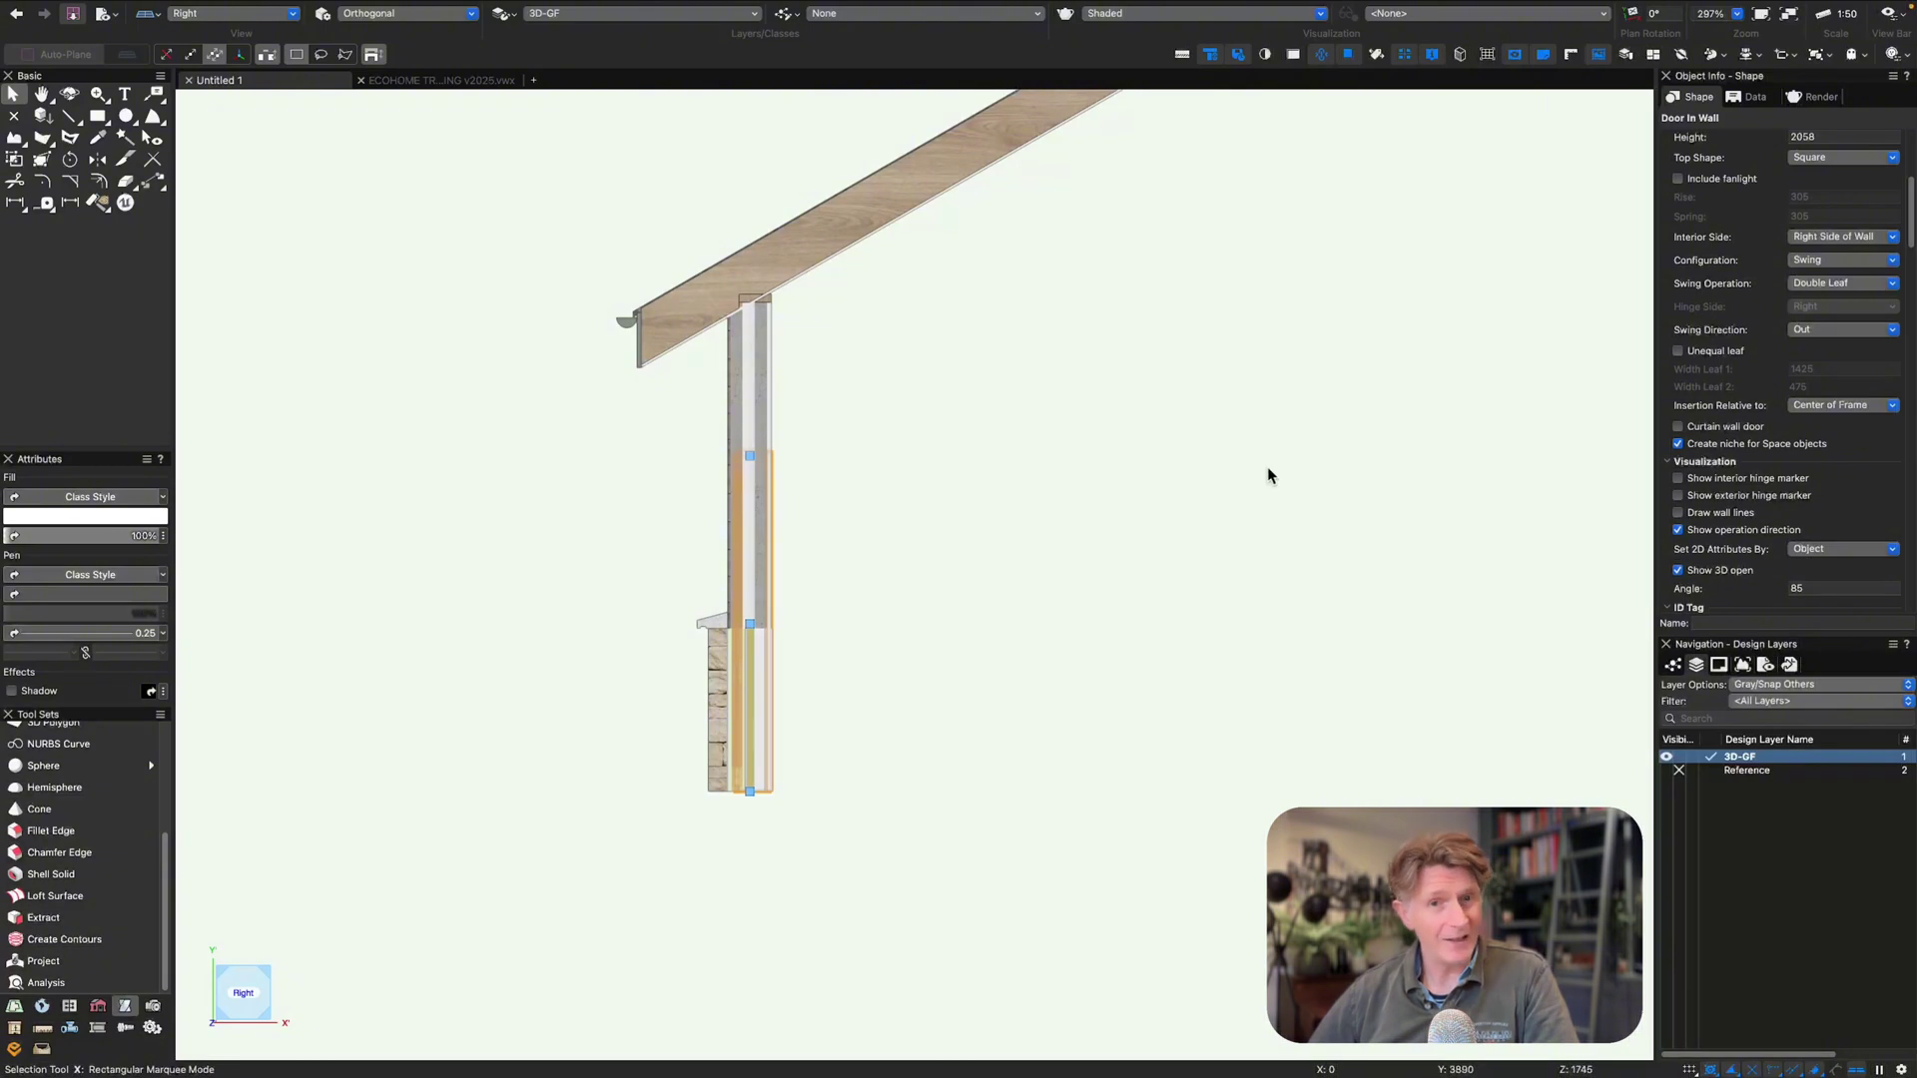
left_click(1267, 471)
key("c")
key("x")
- Delete the double-leaf door from the wall and frame the wall and eave in the right view
left_click(691, 473)
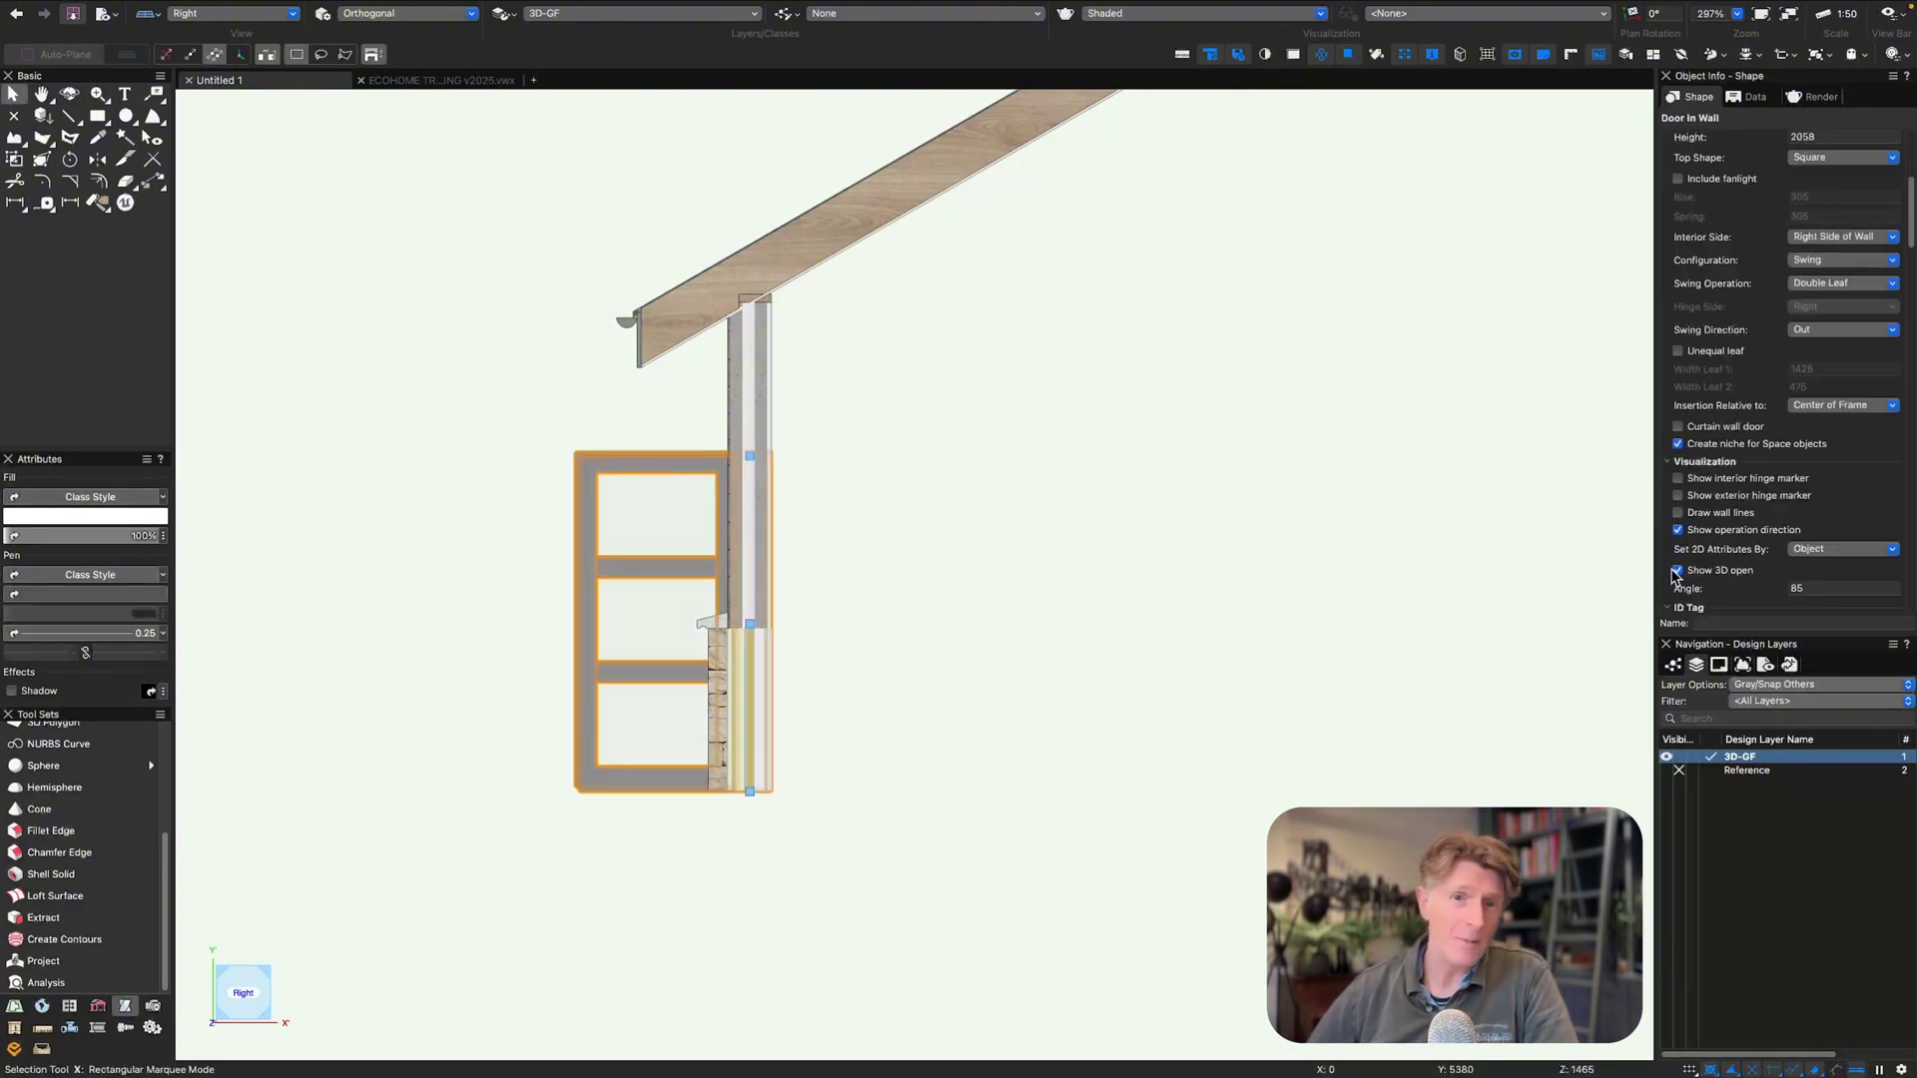
key("Delete")
key("c")
left_click_drag(565, 237, 938, 893)
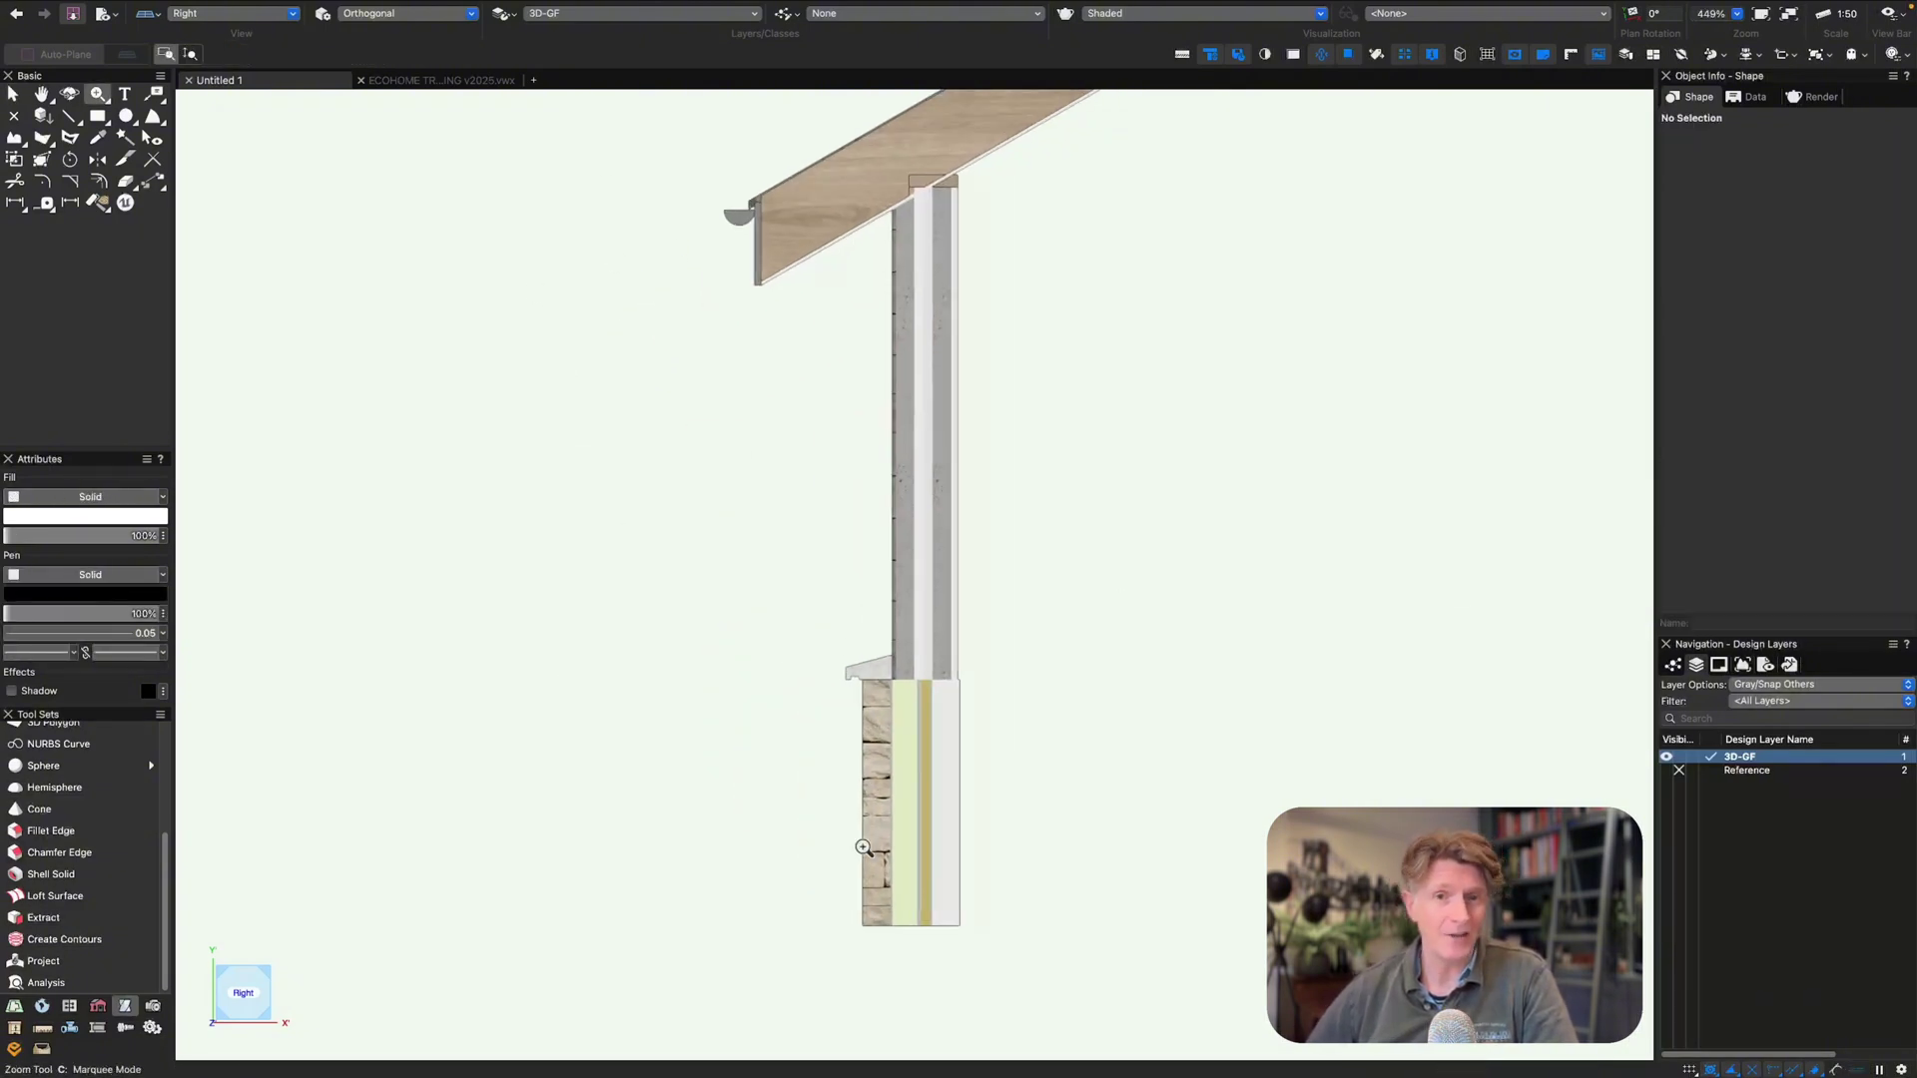
- Save the drawing as 3D COnstruction in a new Vectorworks COnstruction folder inside Documents
key("super+s")
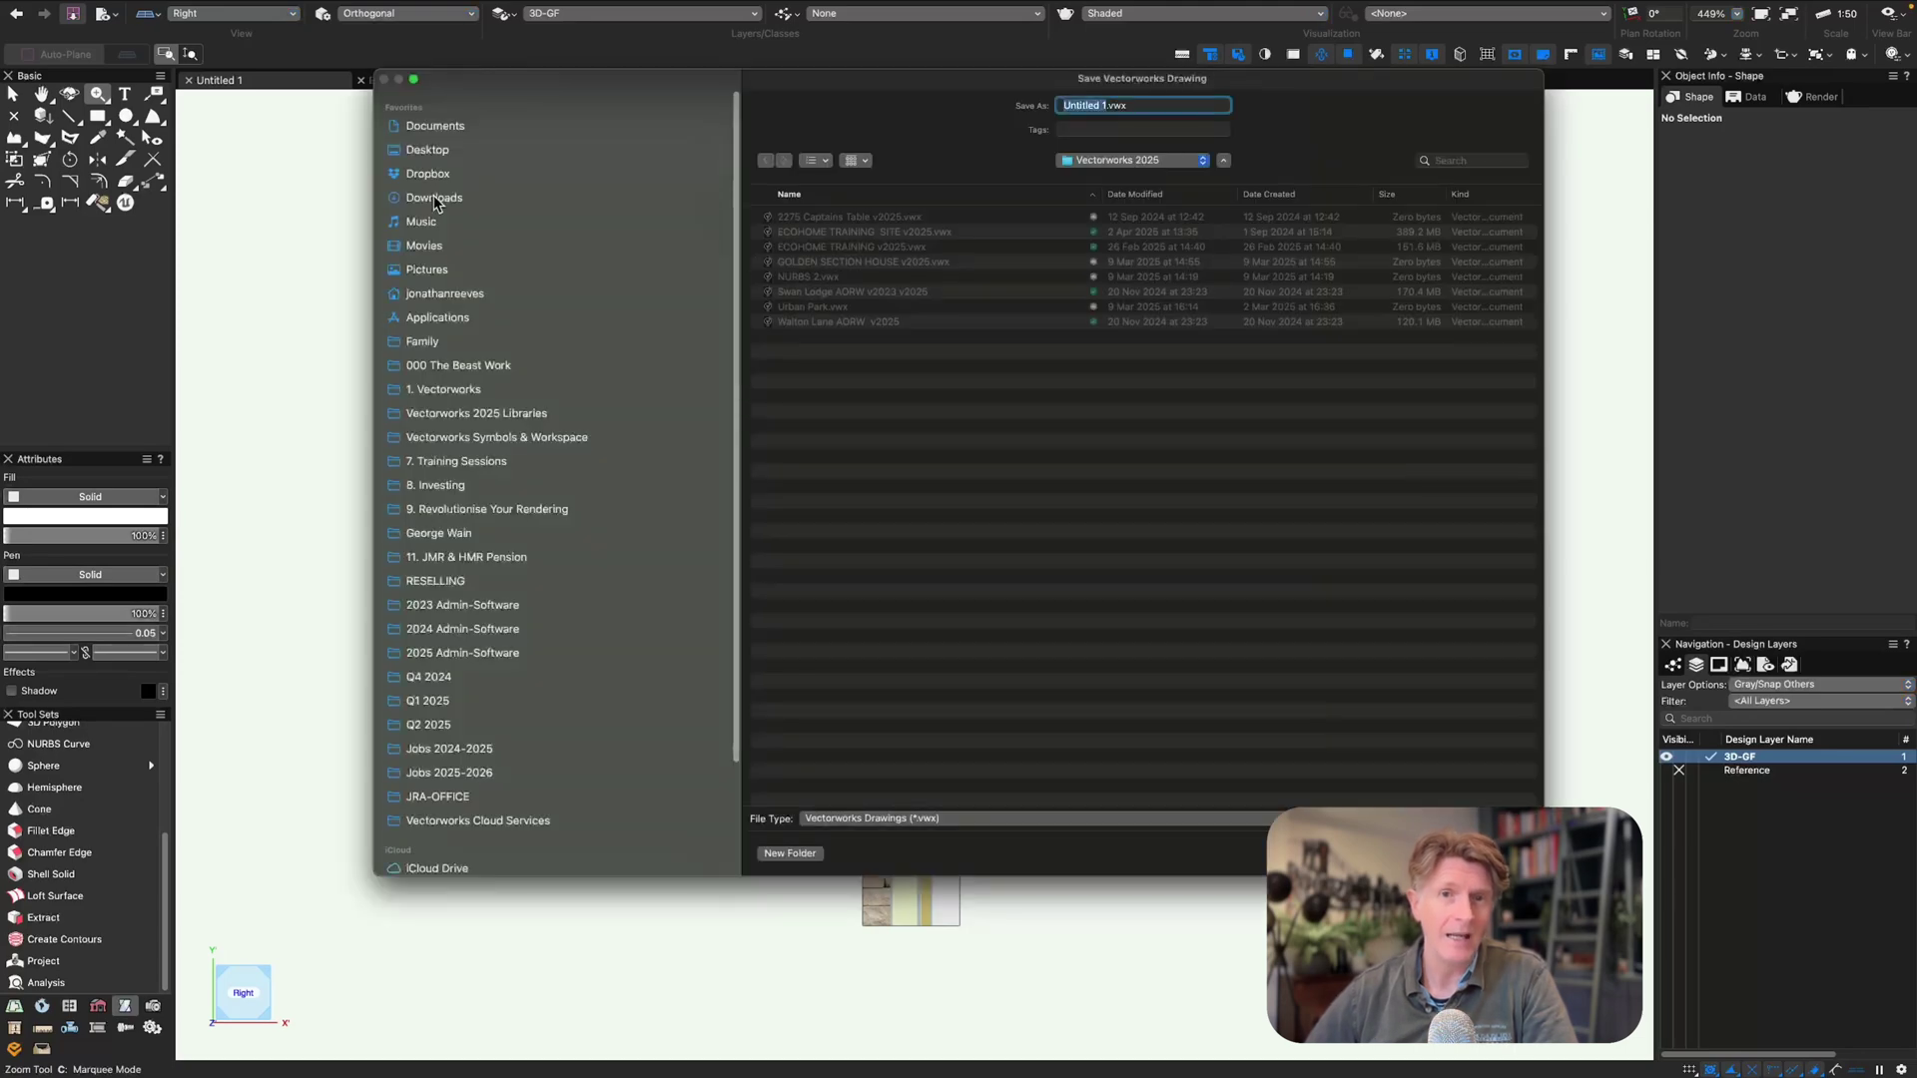
left_click(434, 126)
left_click(786, 854)
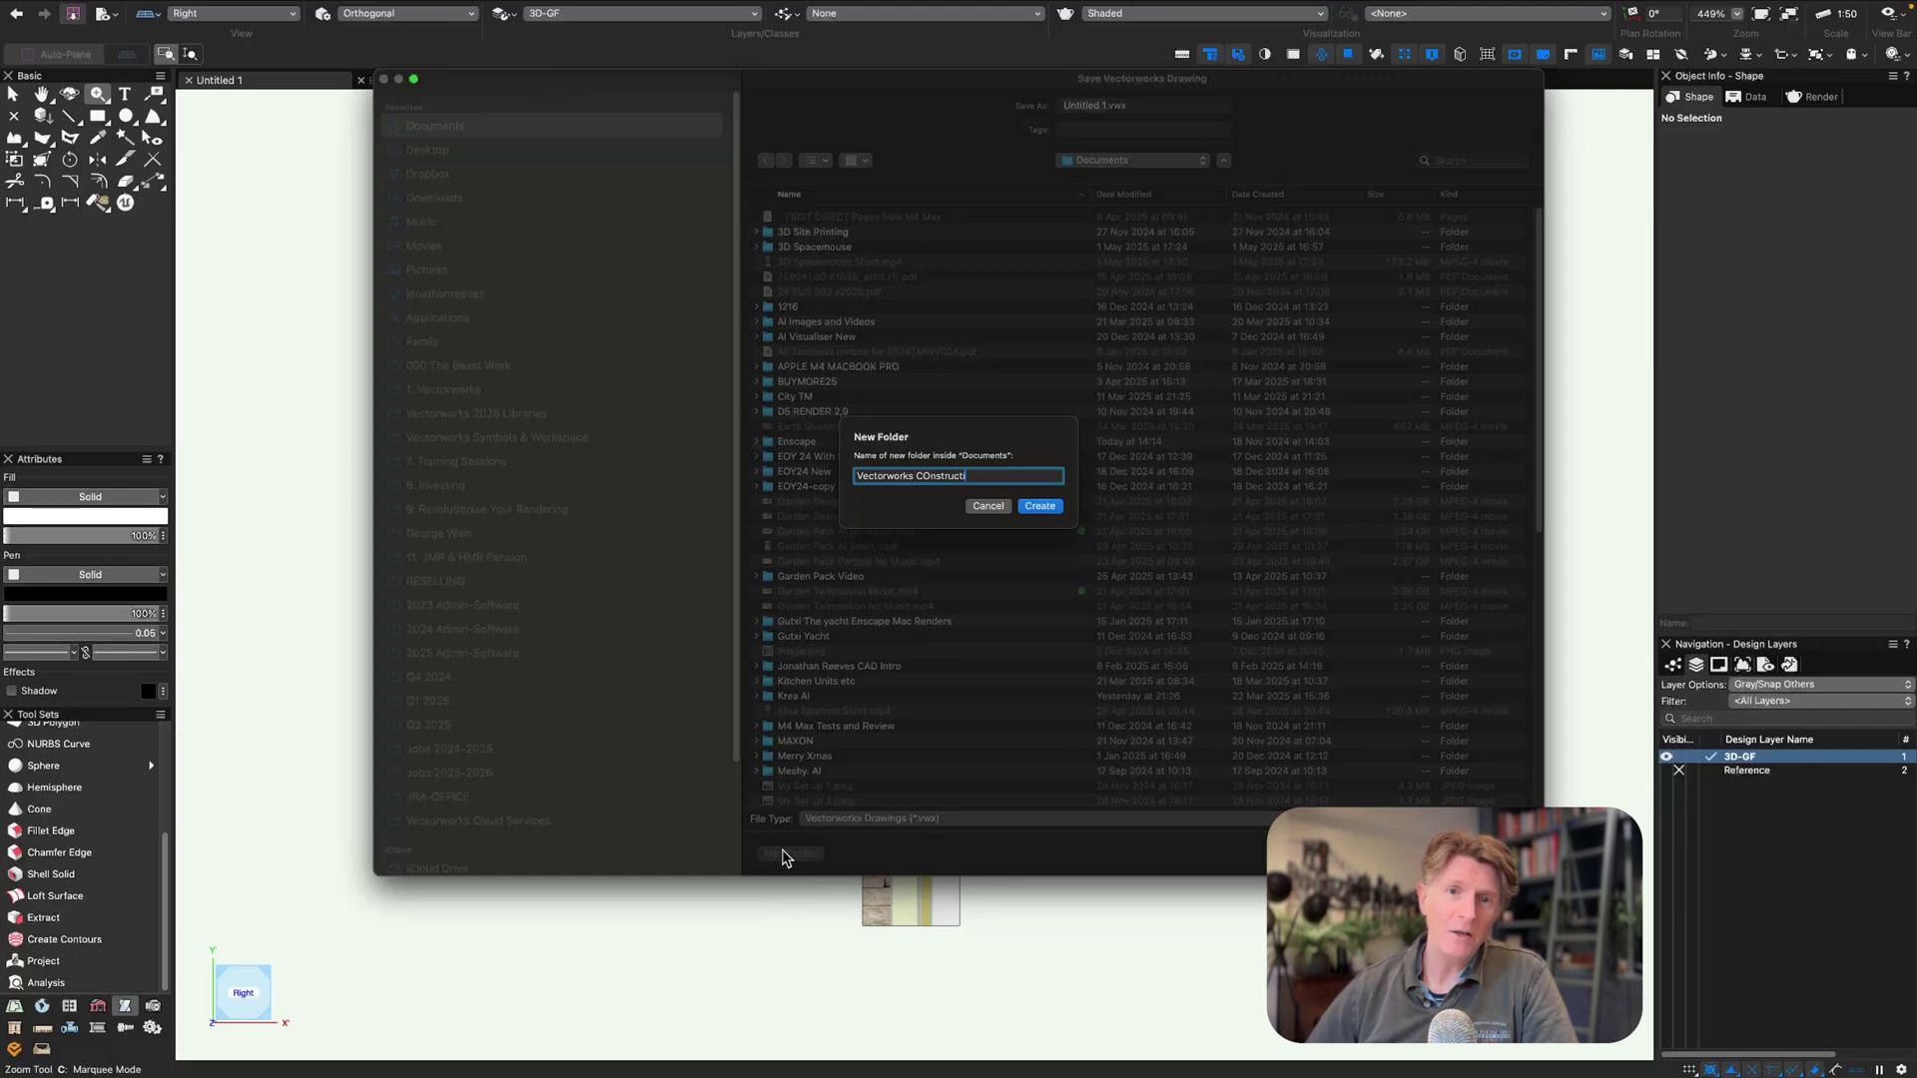
key("Return")
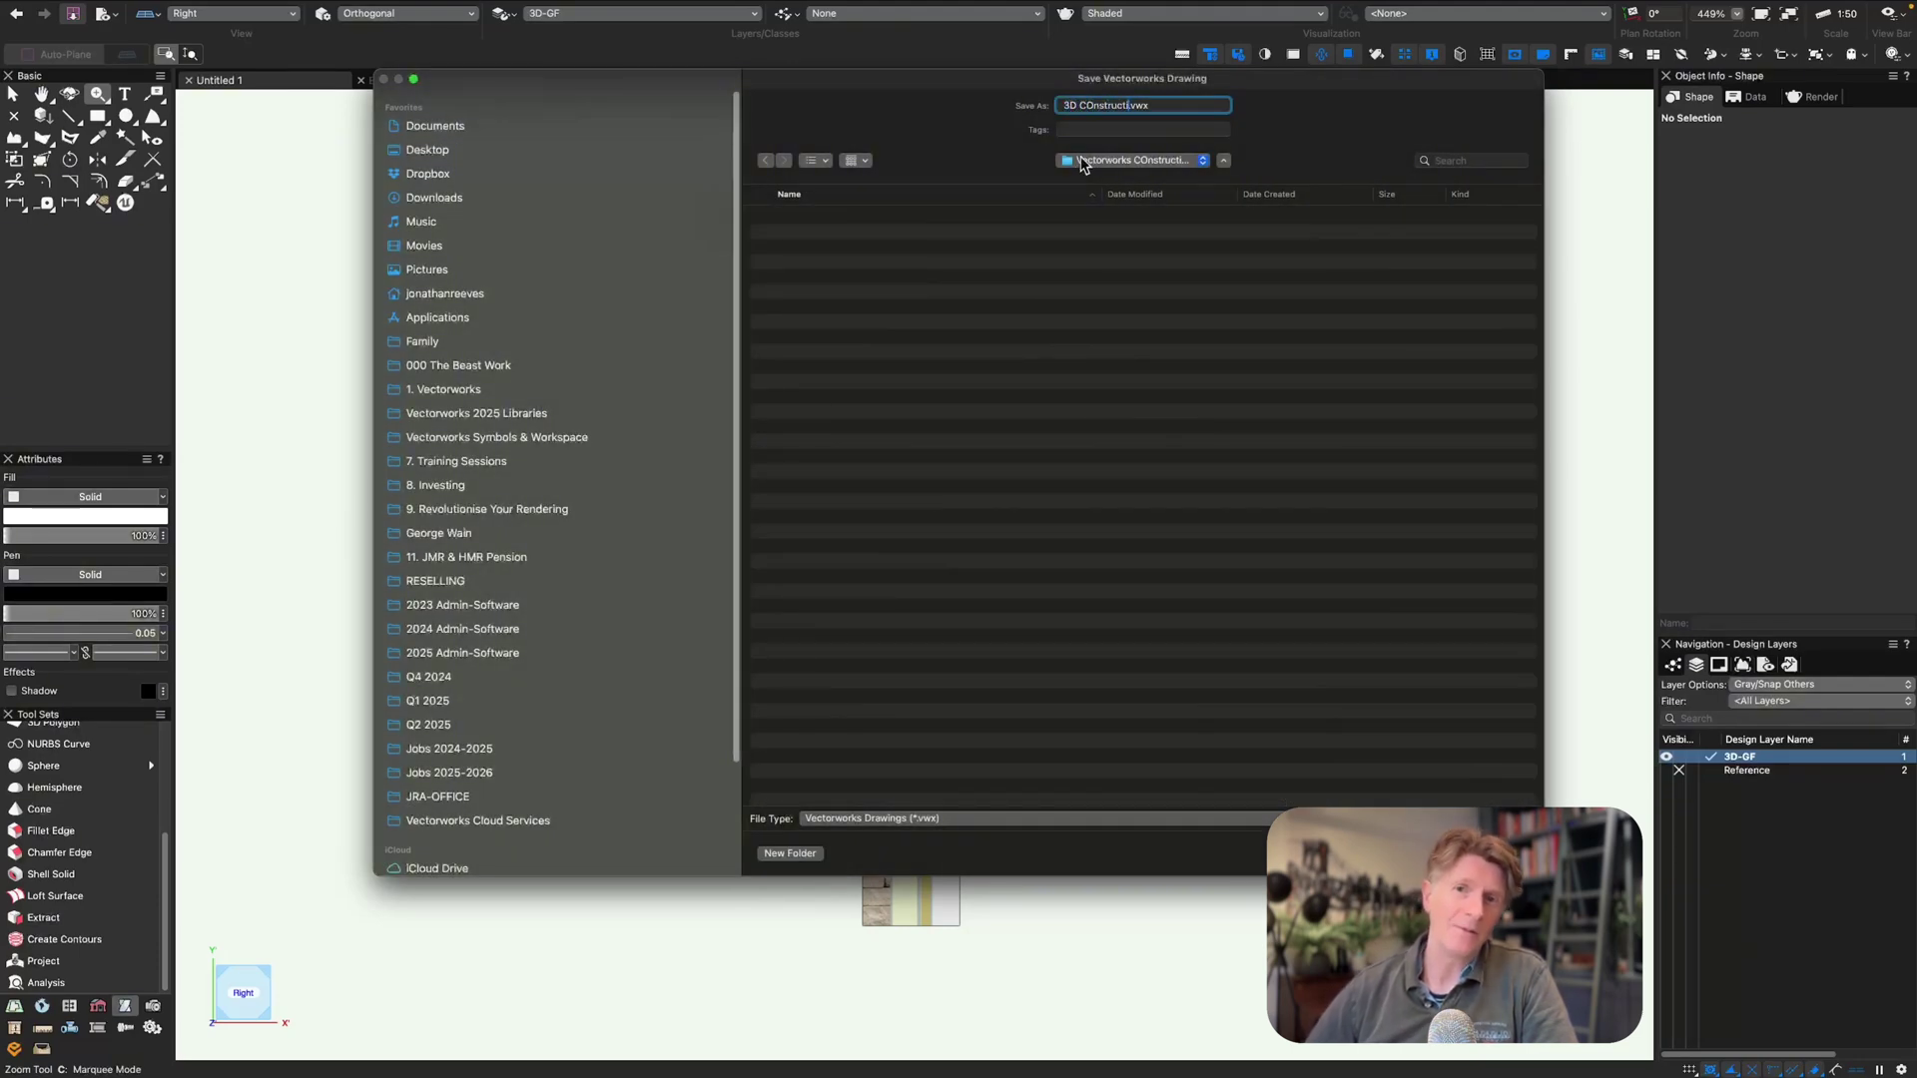
key("Return")
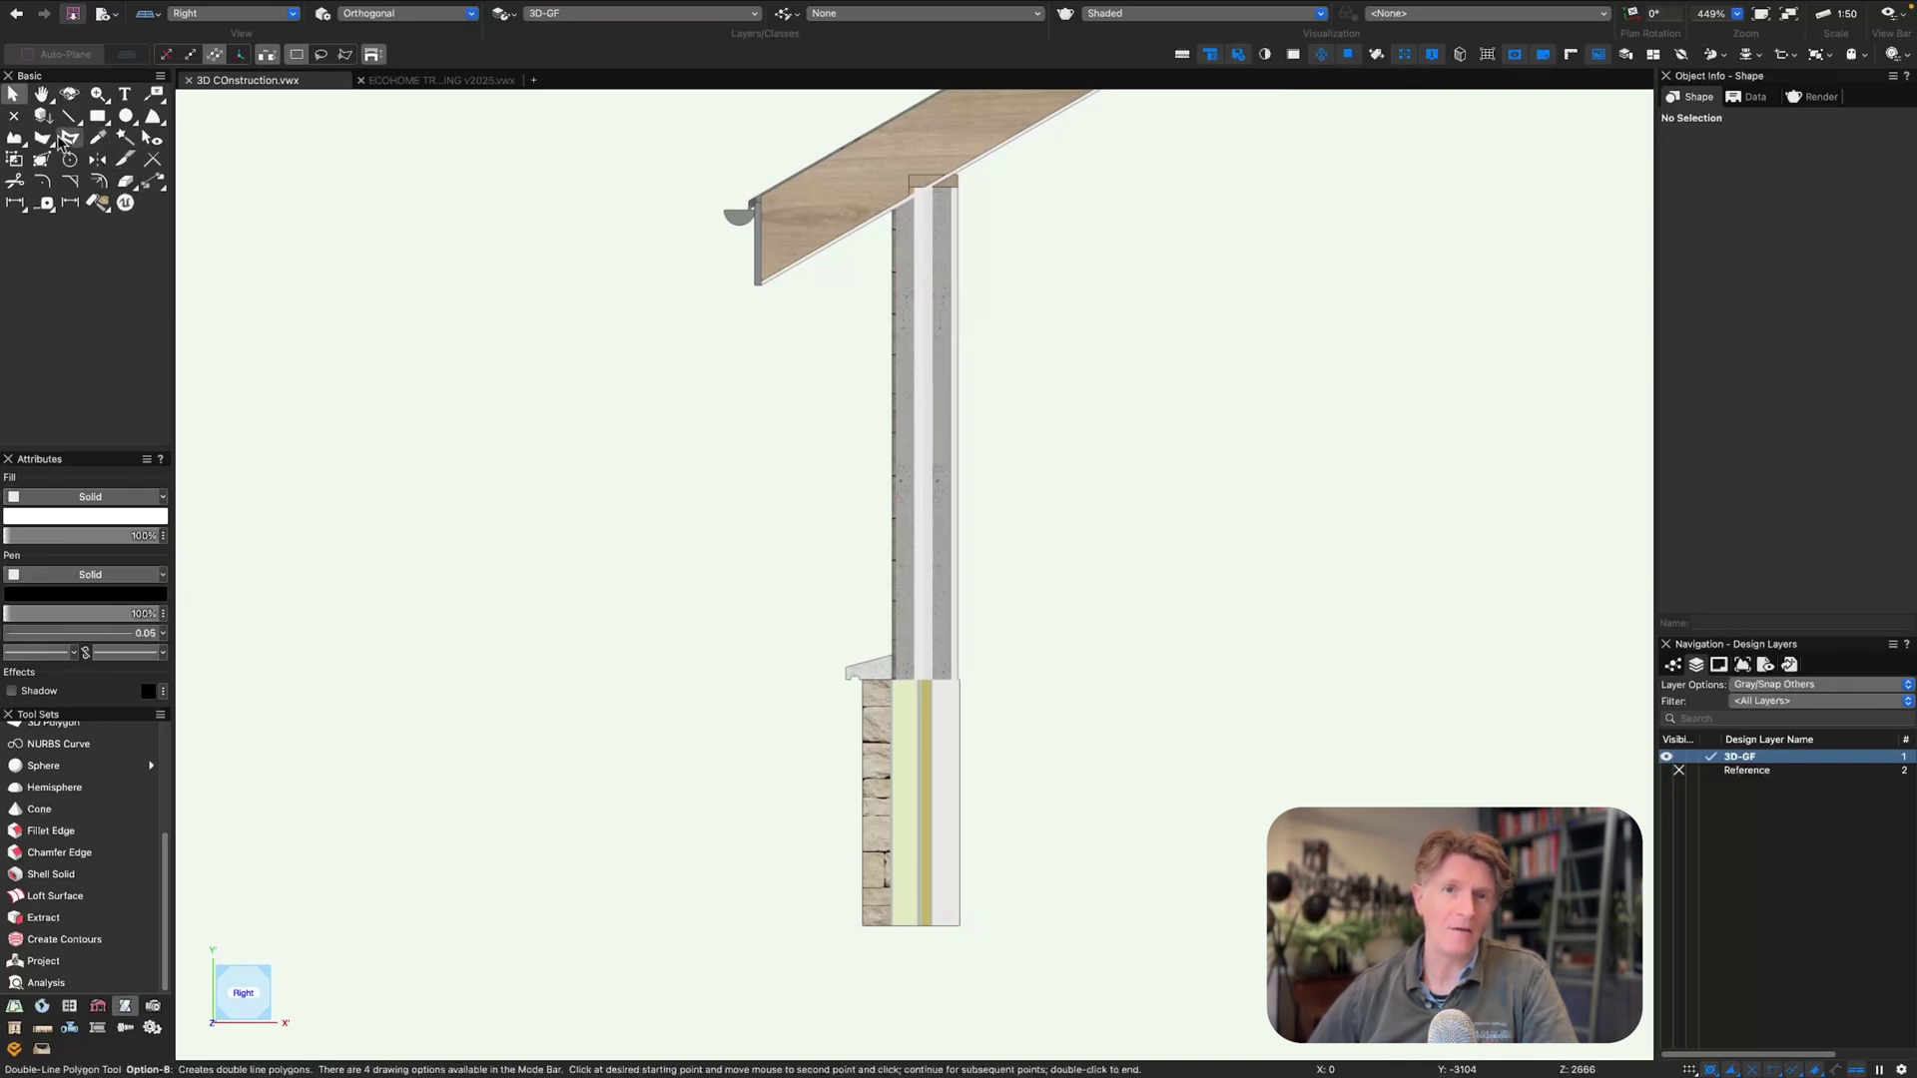
- Draw an open polygon as the downpipe path from the gutter's underside, down, back towards the wall and down to its base
left_click(42, 139)
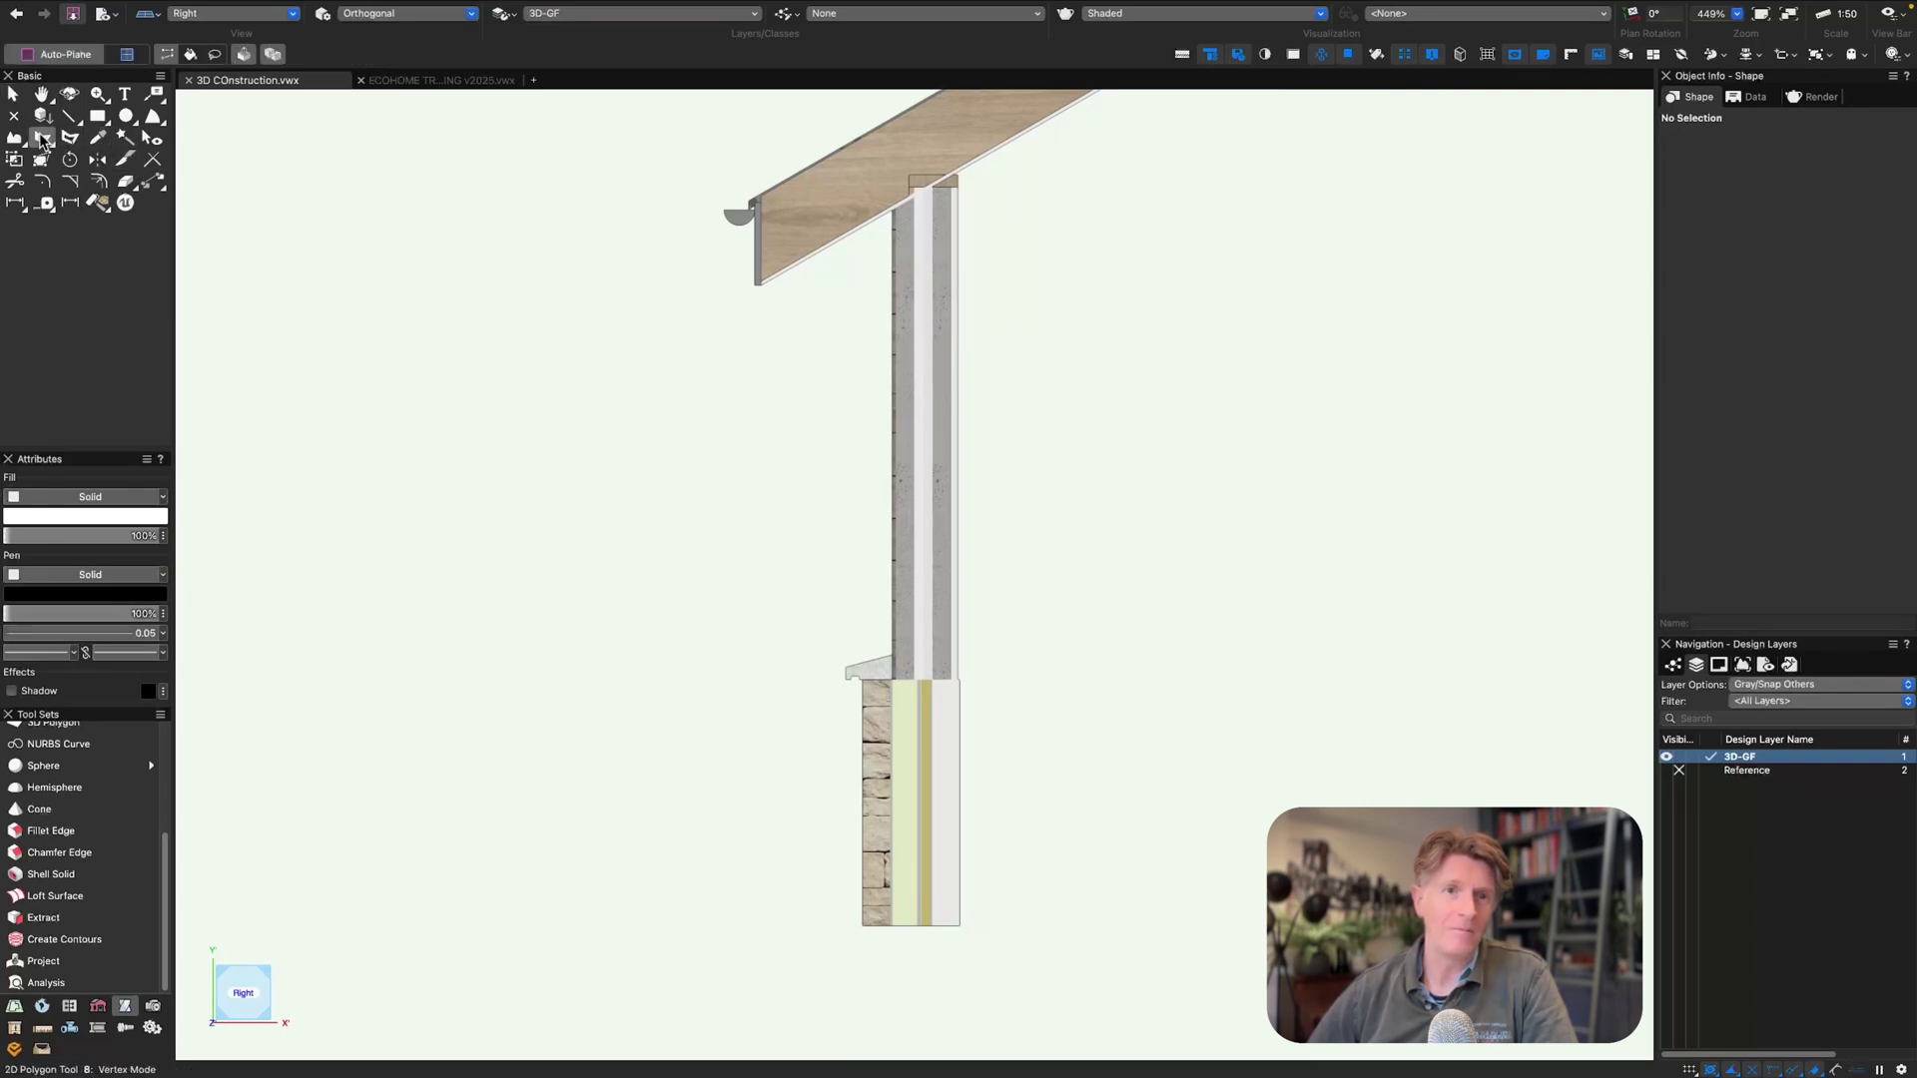
left_click(740, 289)
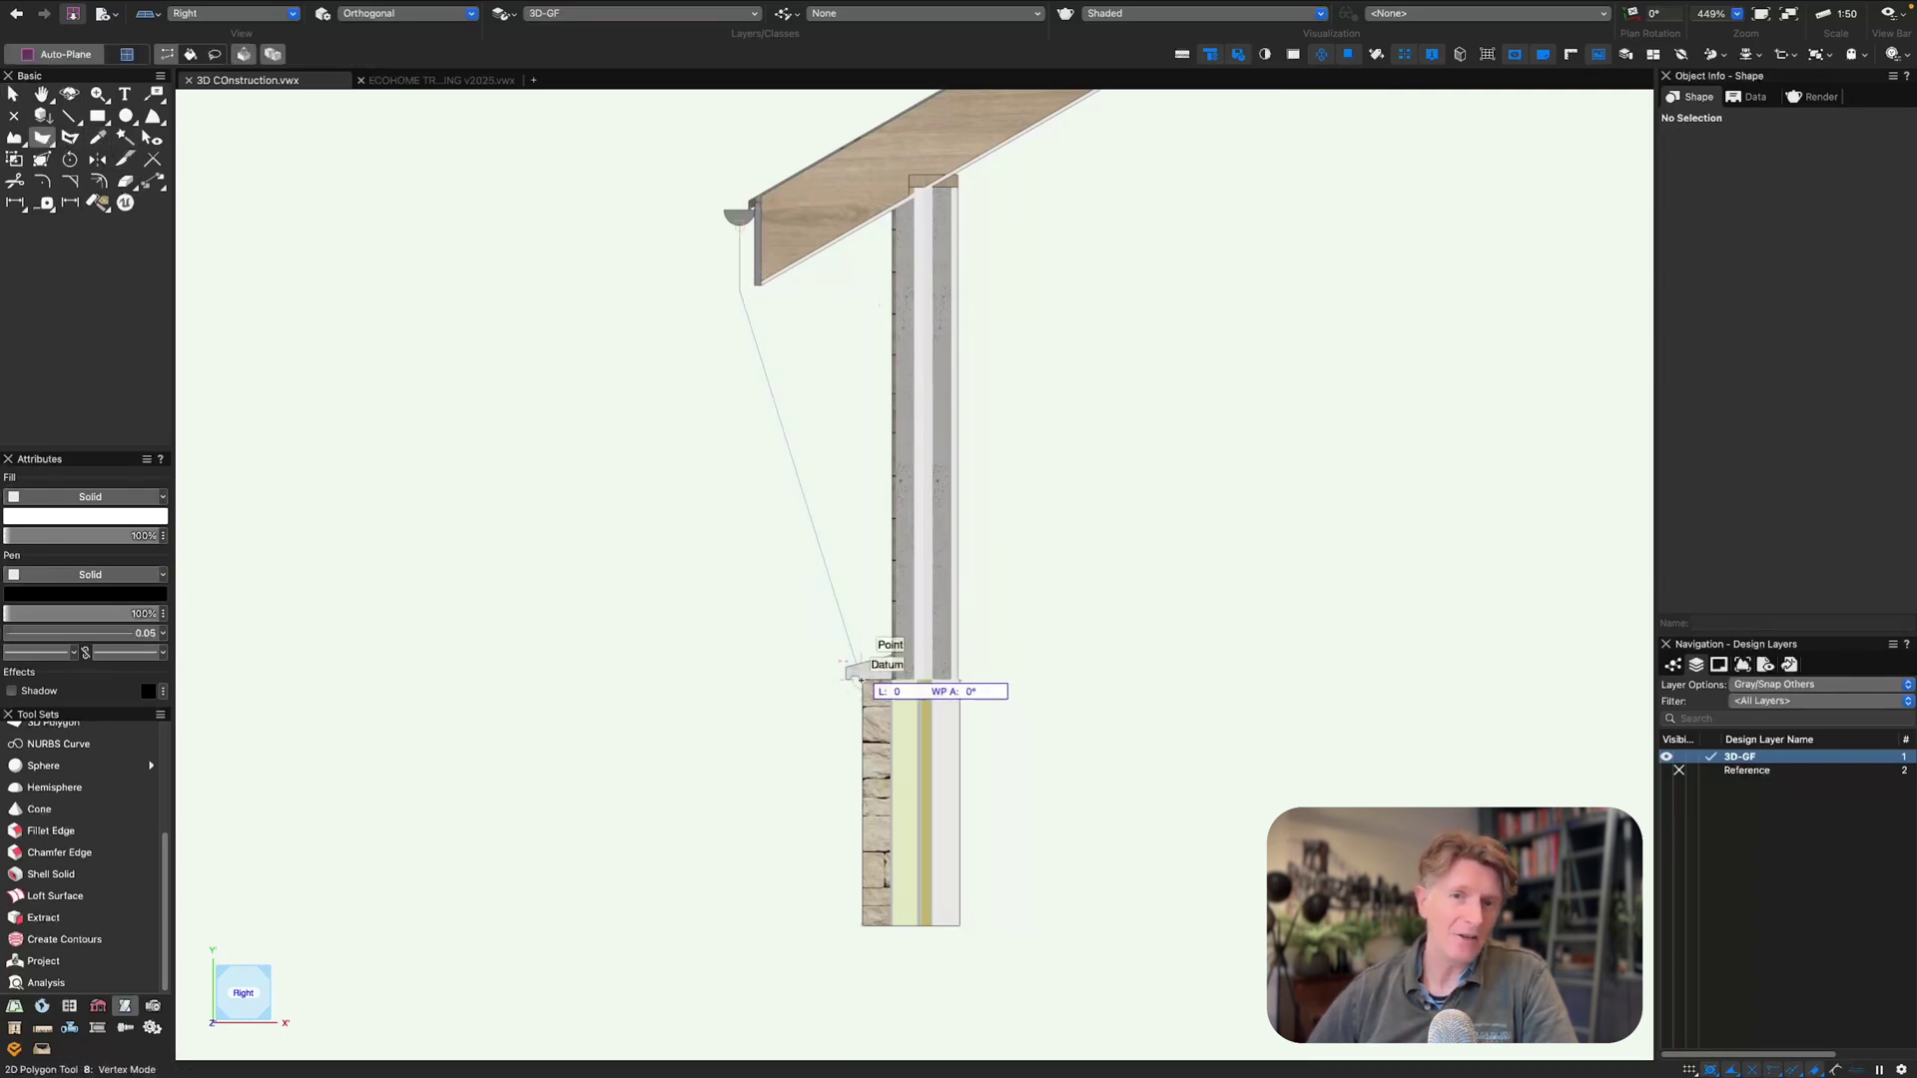
left_click(860, 352)
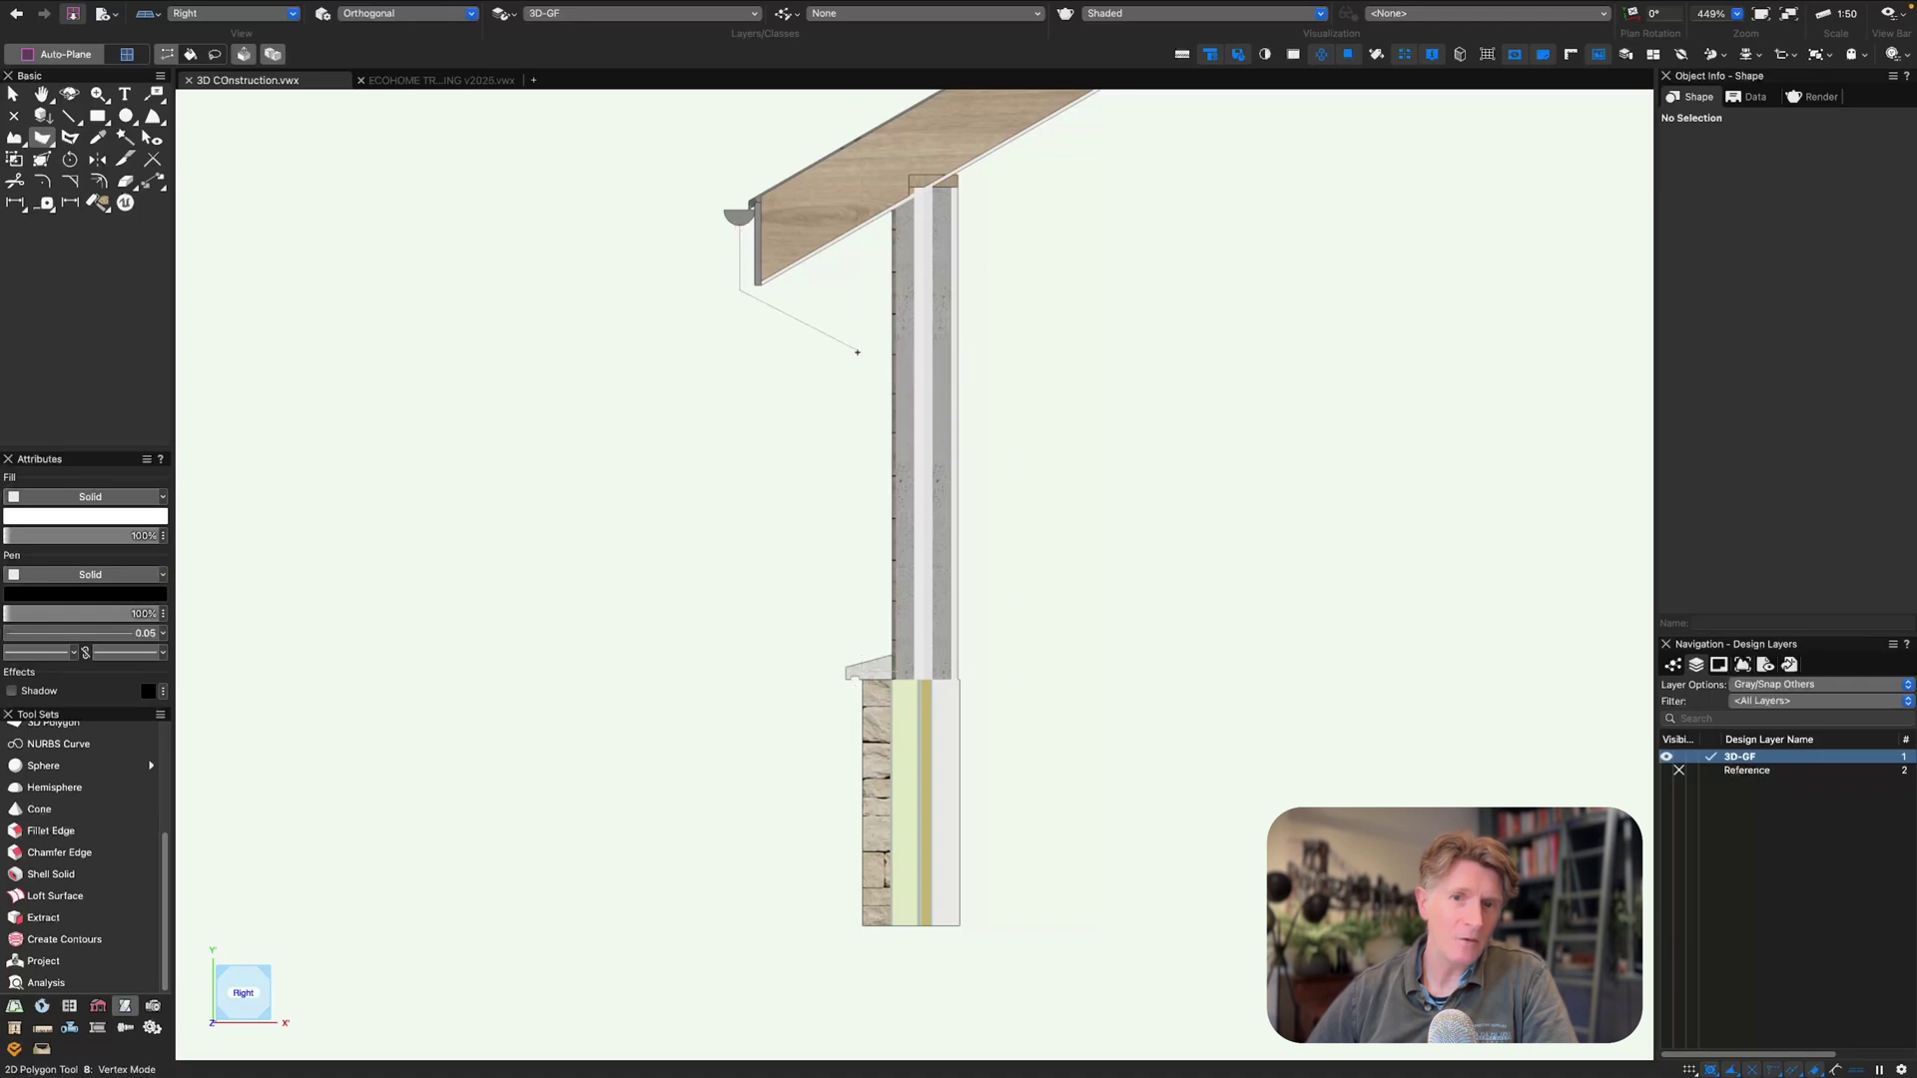
double_click(862, 925)
- Reshape the downpipe path so its long vertical run aligns with the coping's outer edge and extends towards the wall base
key("x")
double_click(860, 568)
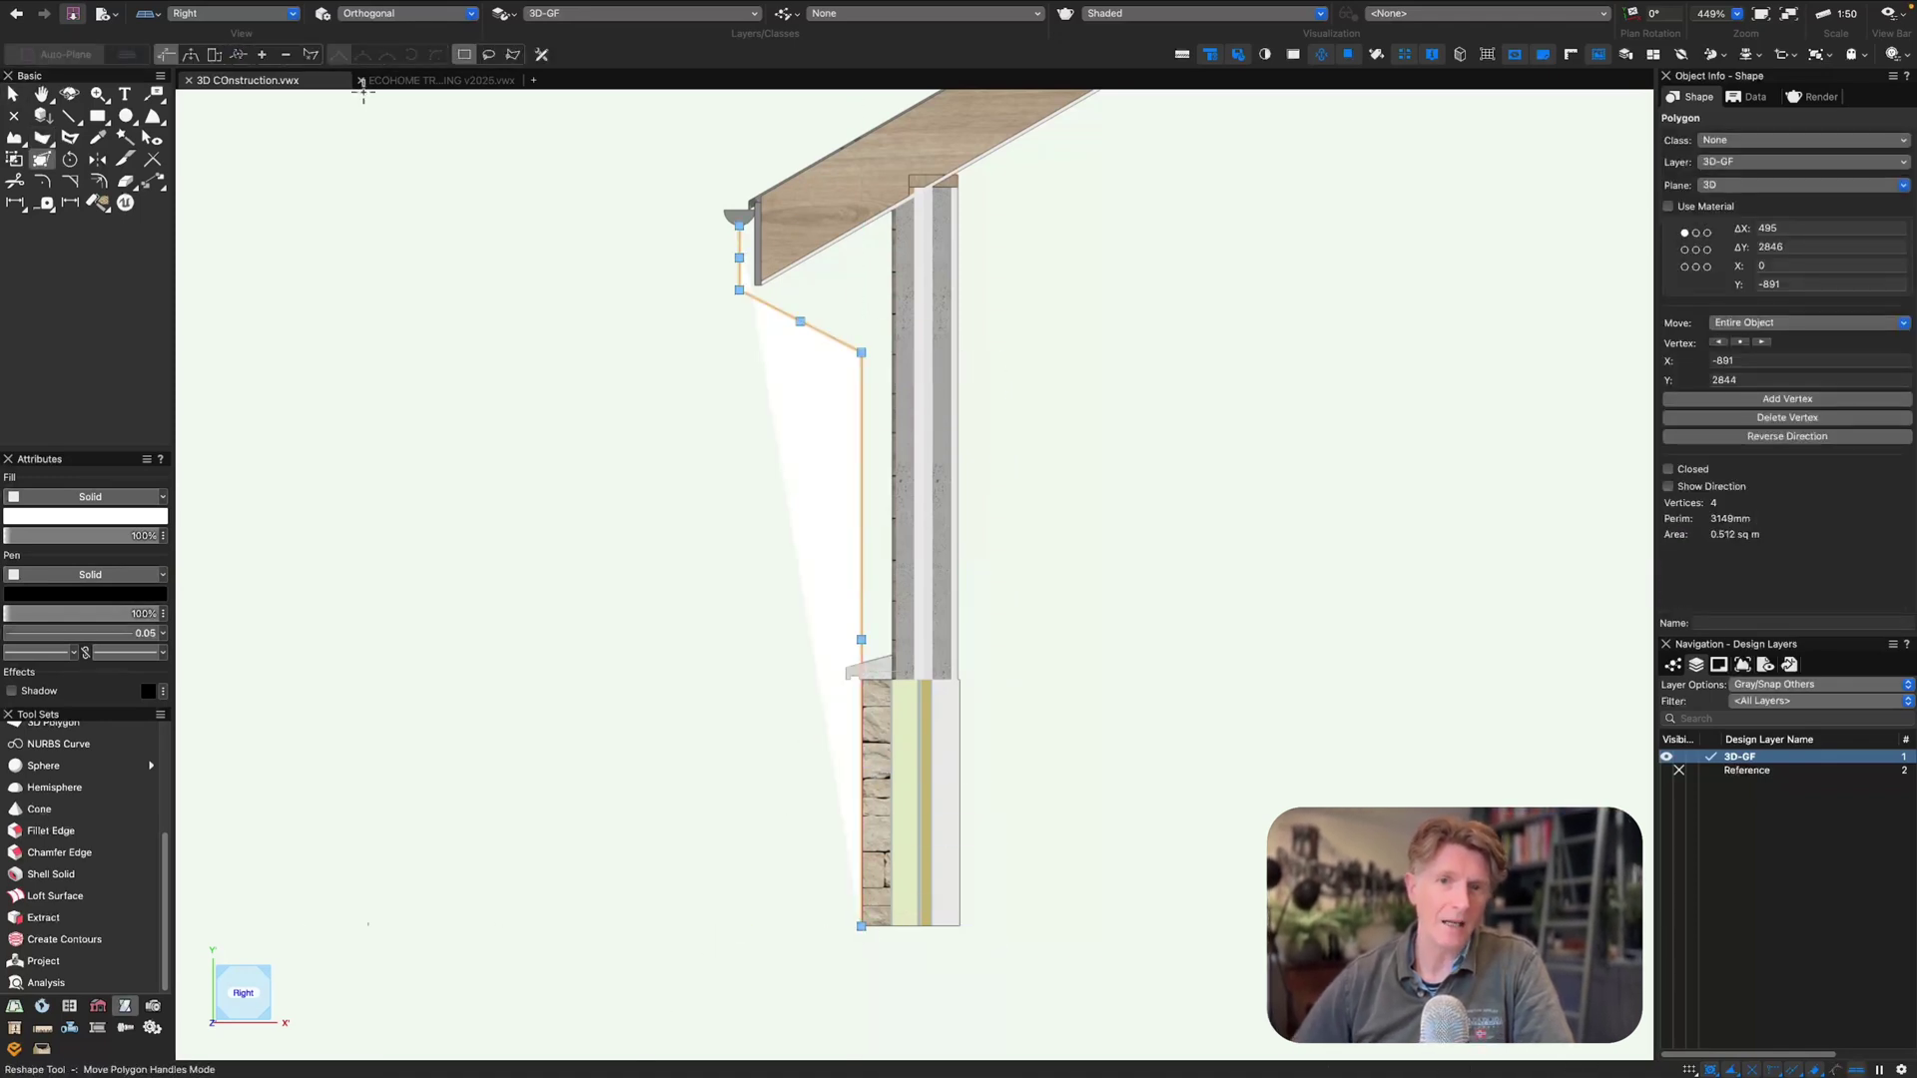
left_click_drag(859, 639, 845, 674)
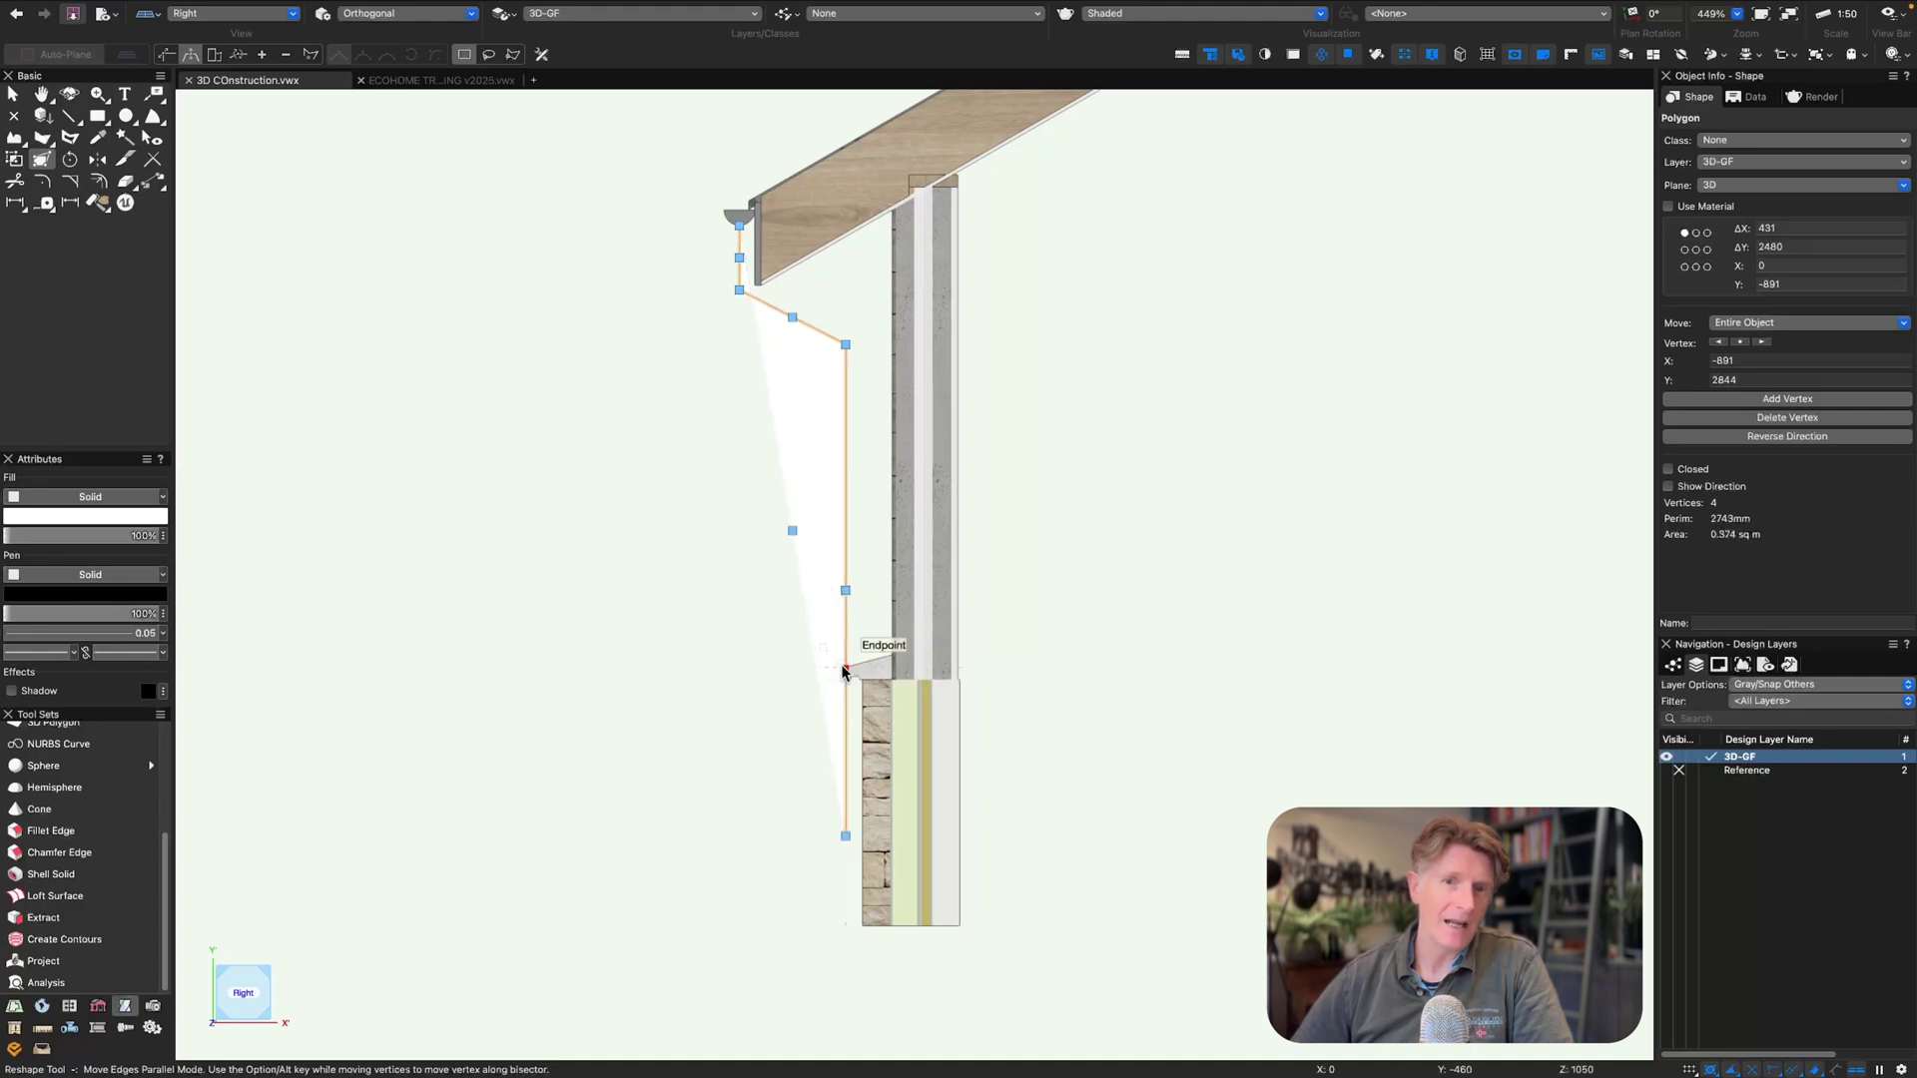
key("u")
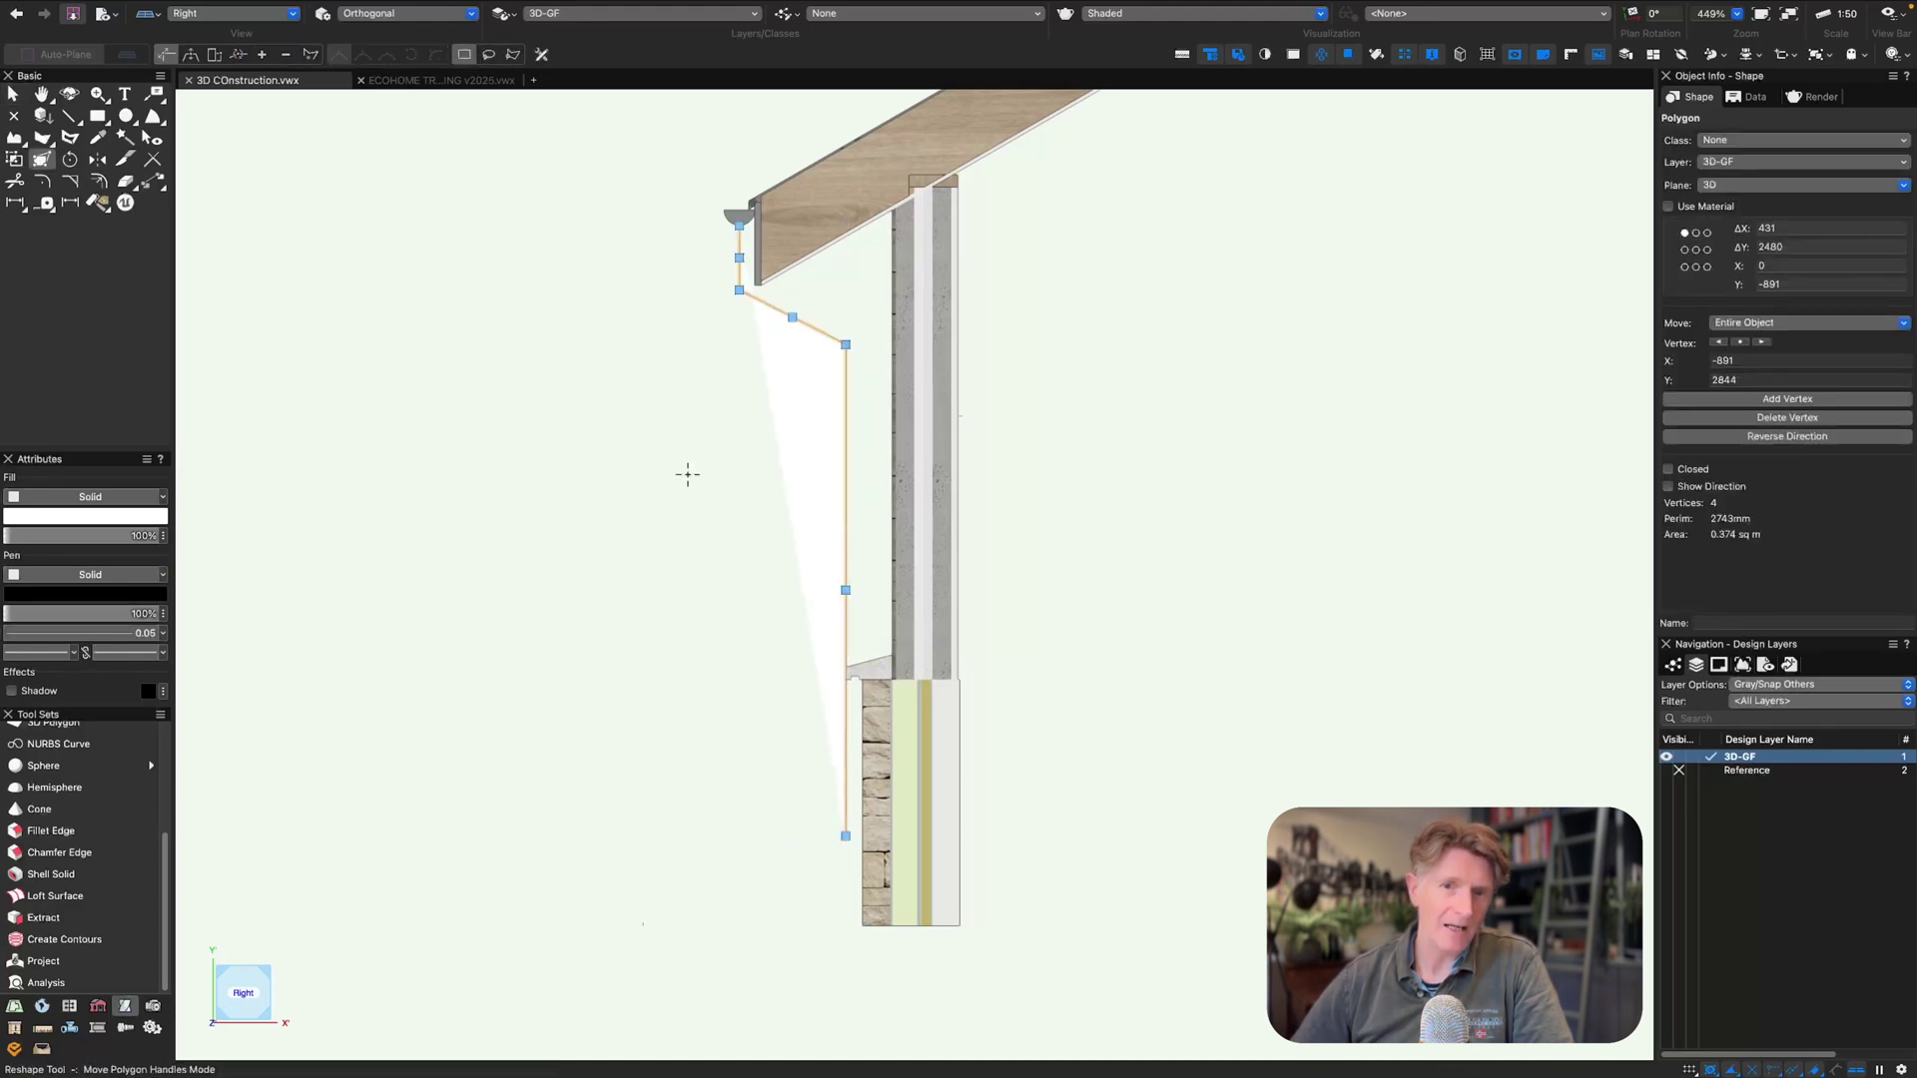
left_click_drag(846, 837, 847, 891)
key("x")
left_click(719, 865)
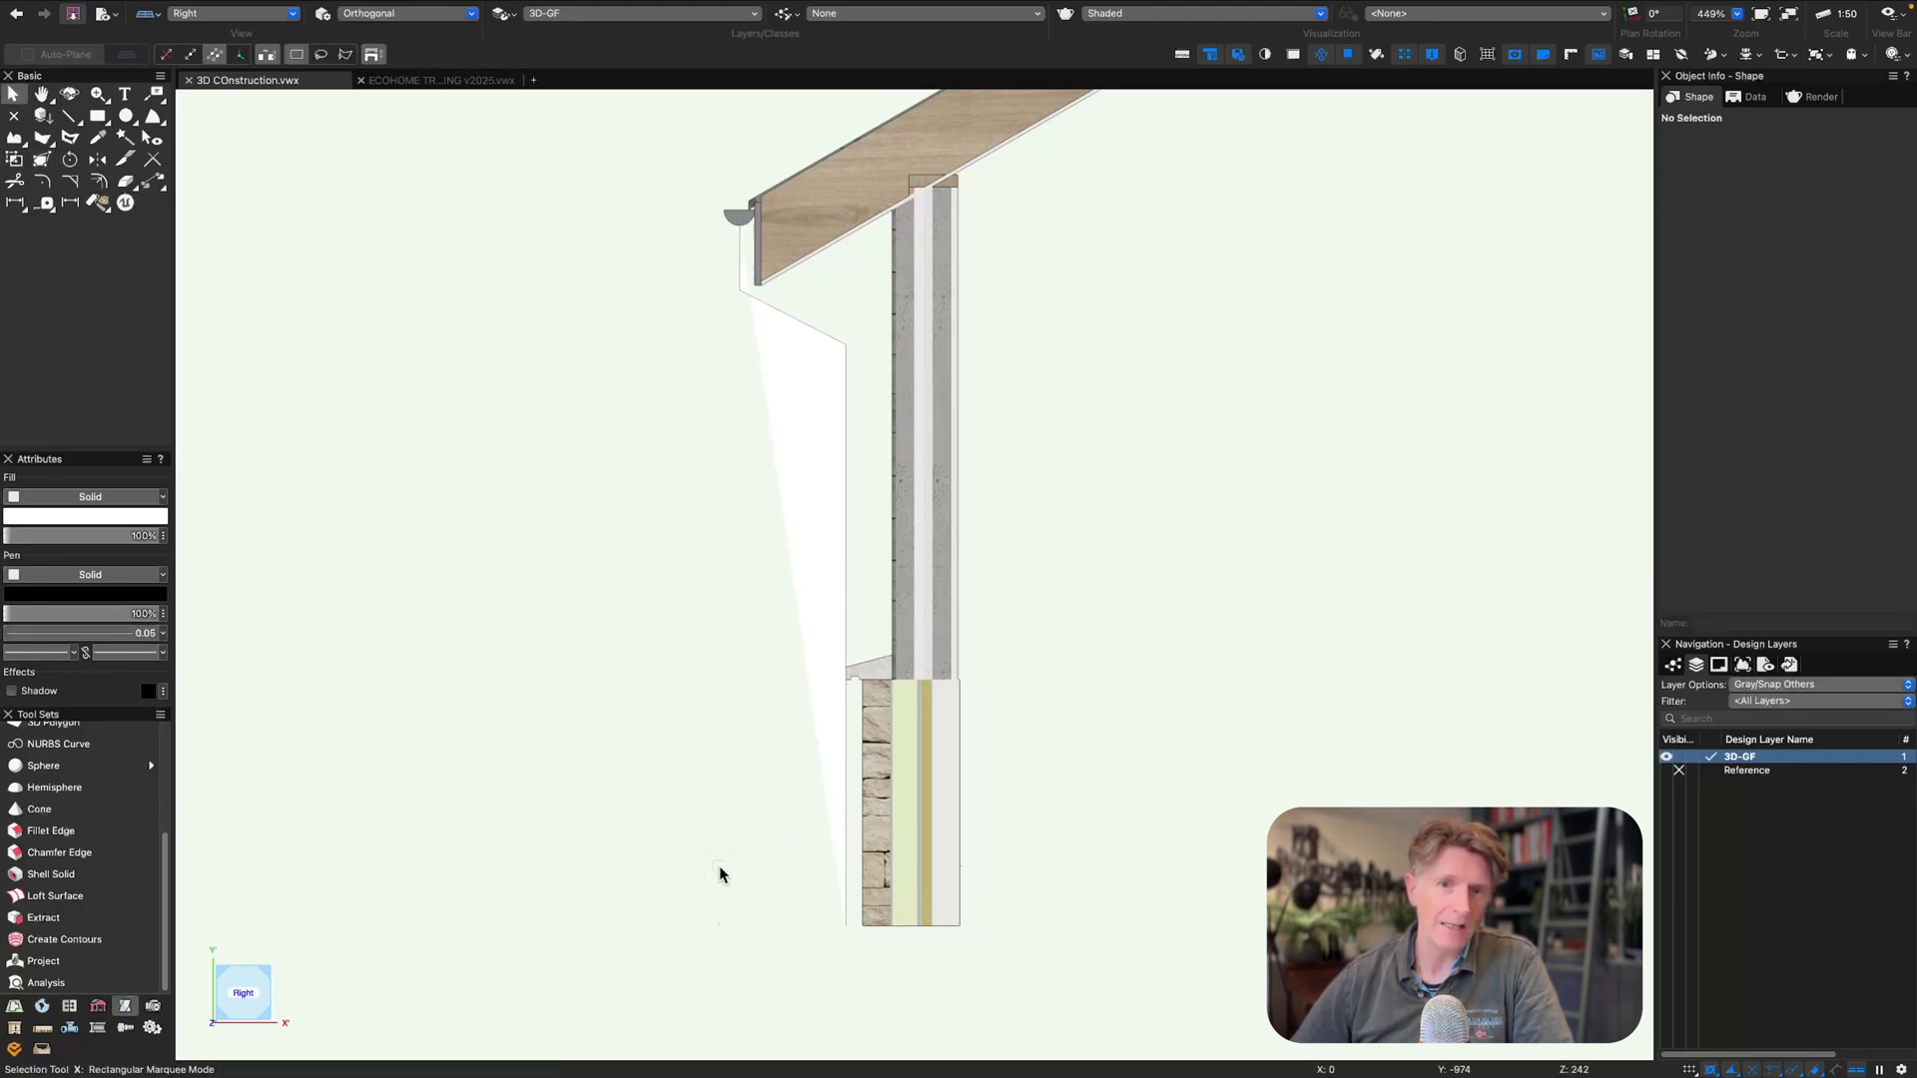
- Draw a circle about 75 mm in diameter beside the foot of the path as the downpipe profile
key("6")
scroll(813, 918, "up", 1)
left_click(751, 932)
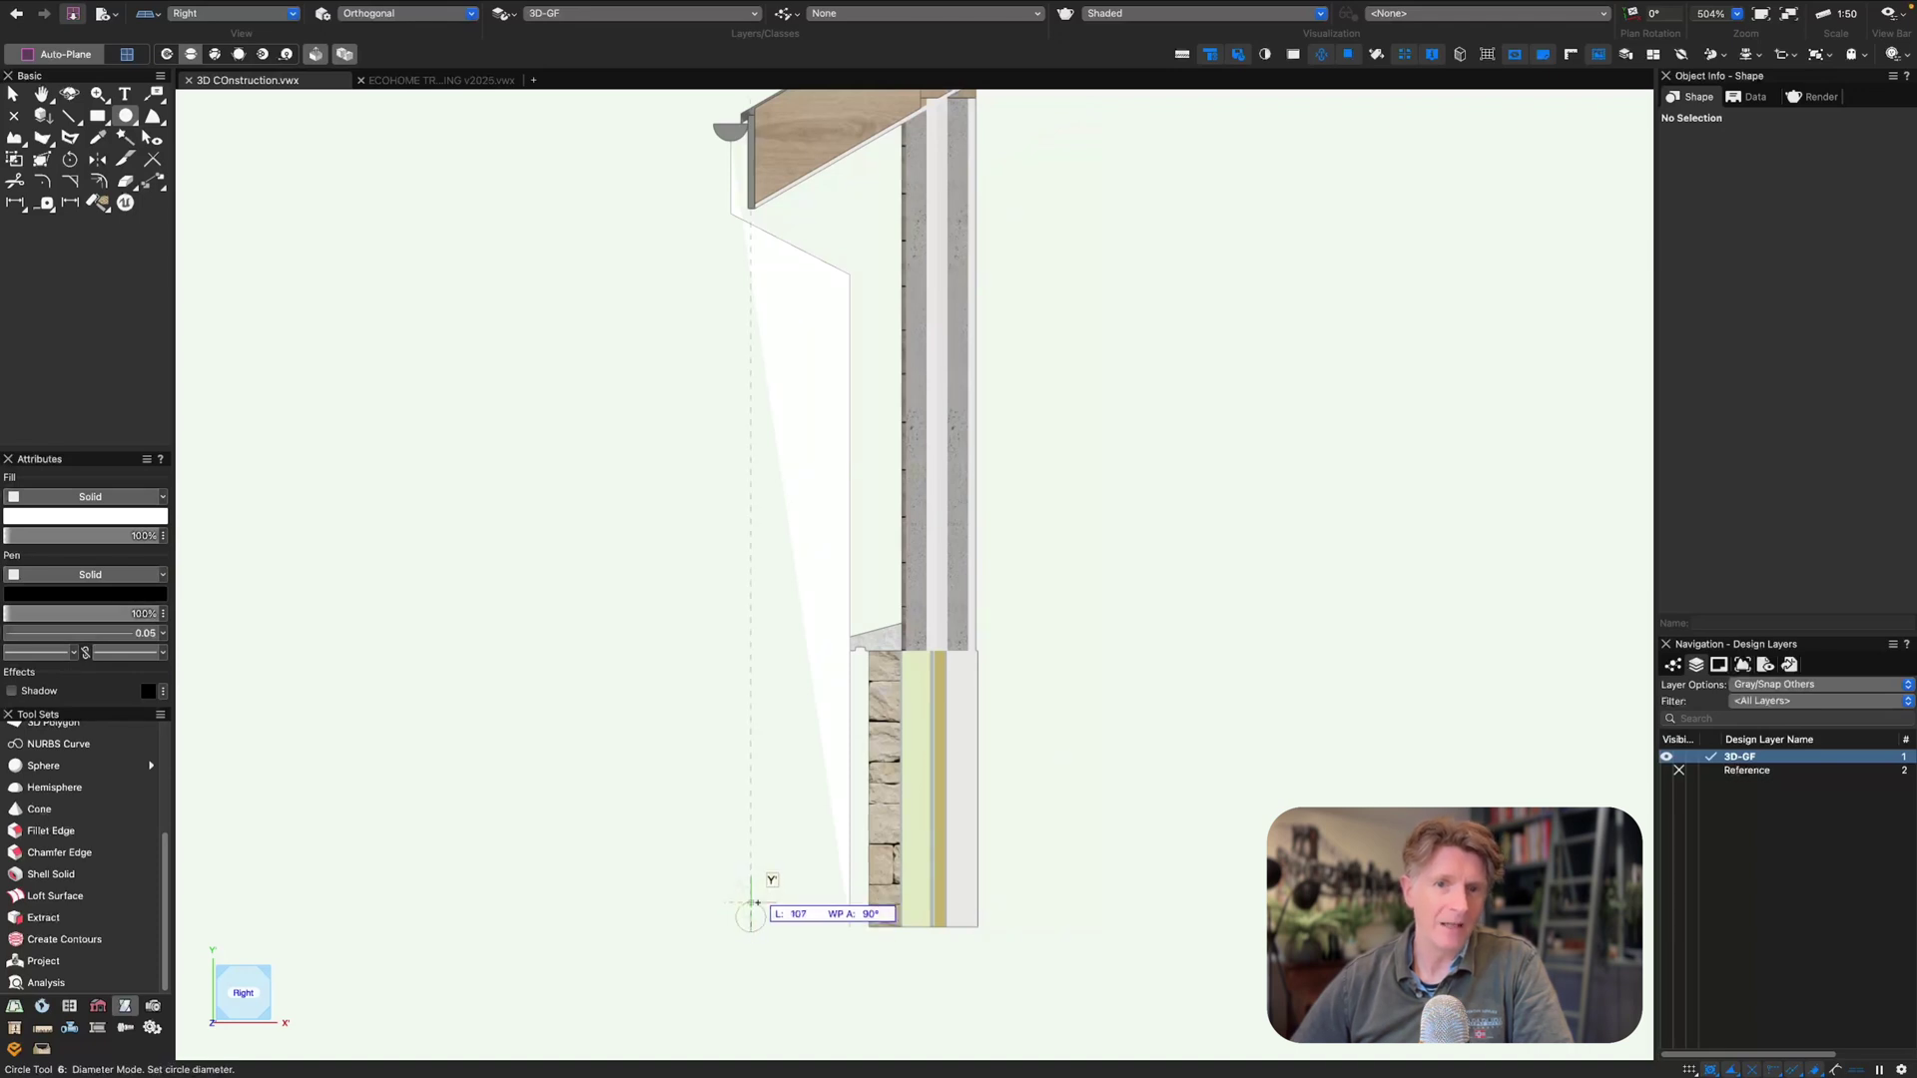
left_click(751, 929)
- Extrude the circle along the polygon path to form the downpipe
key("x")
left_click(848, 826, "shift")
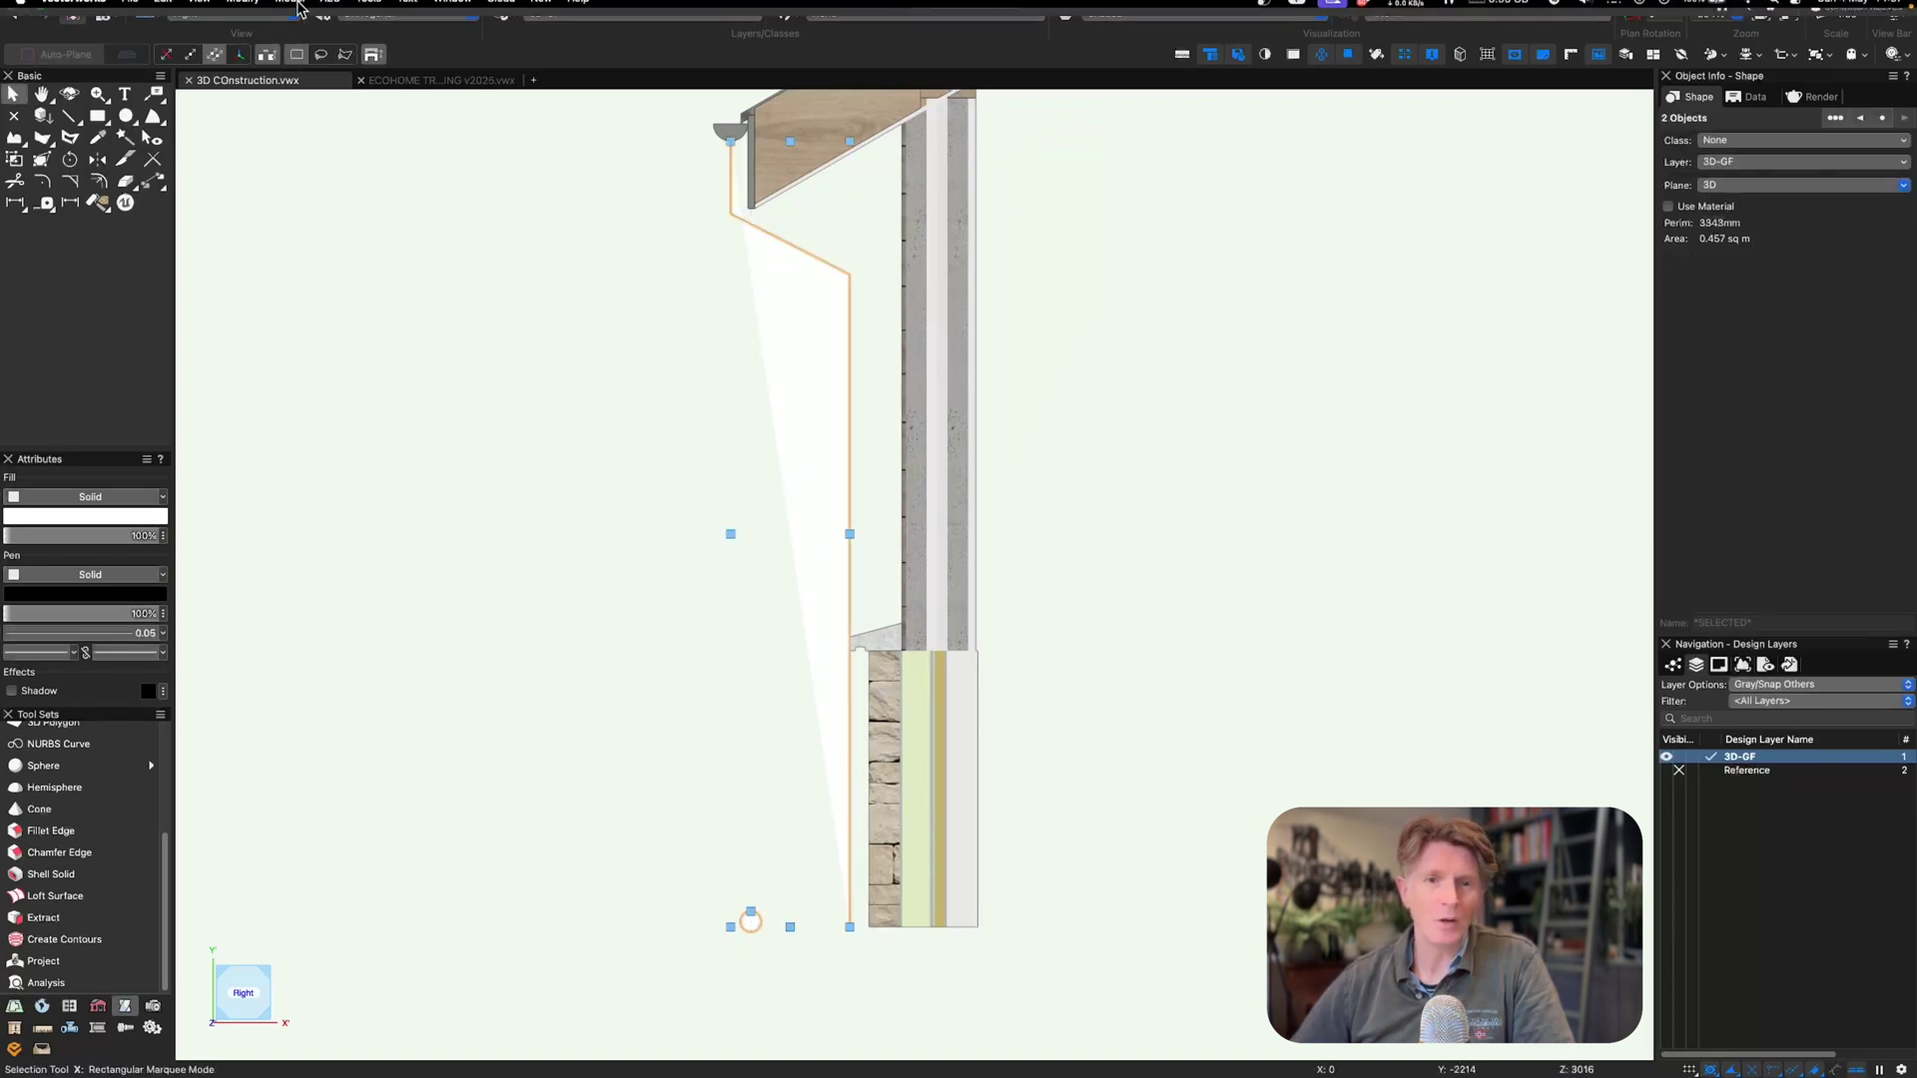
left_click(244, 8)
mouse_move(290, 9)
left_click(299, 180)
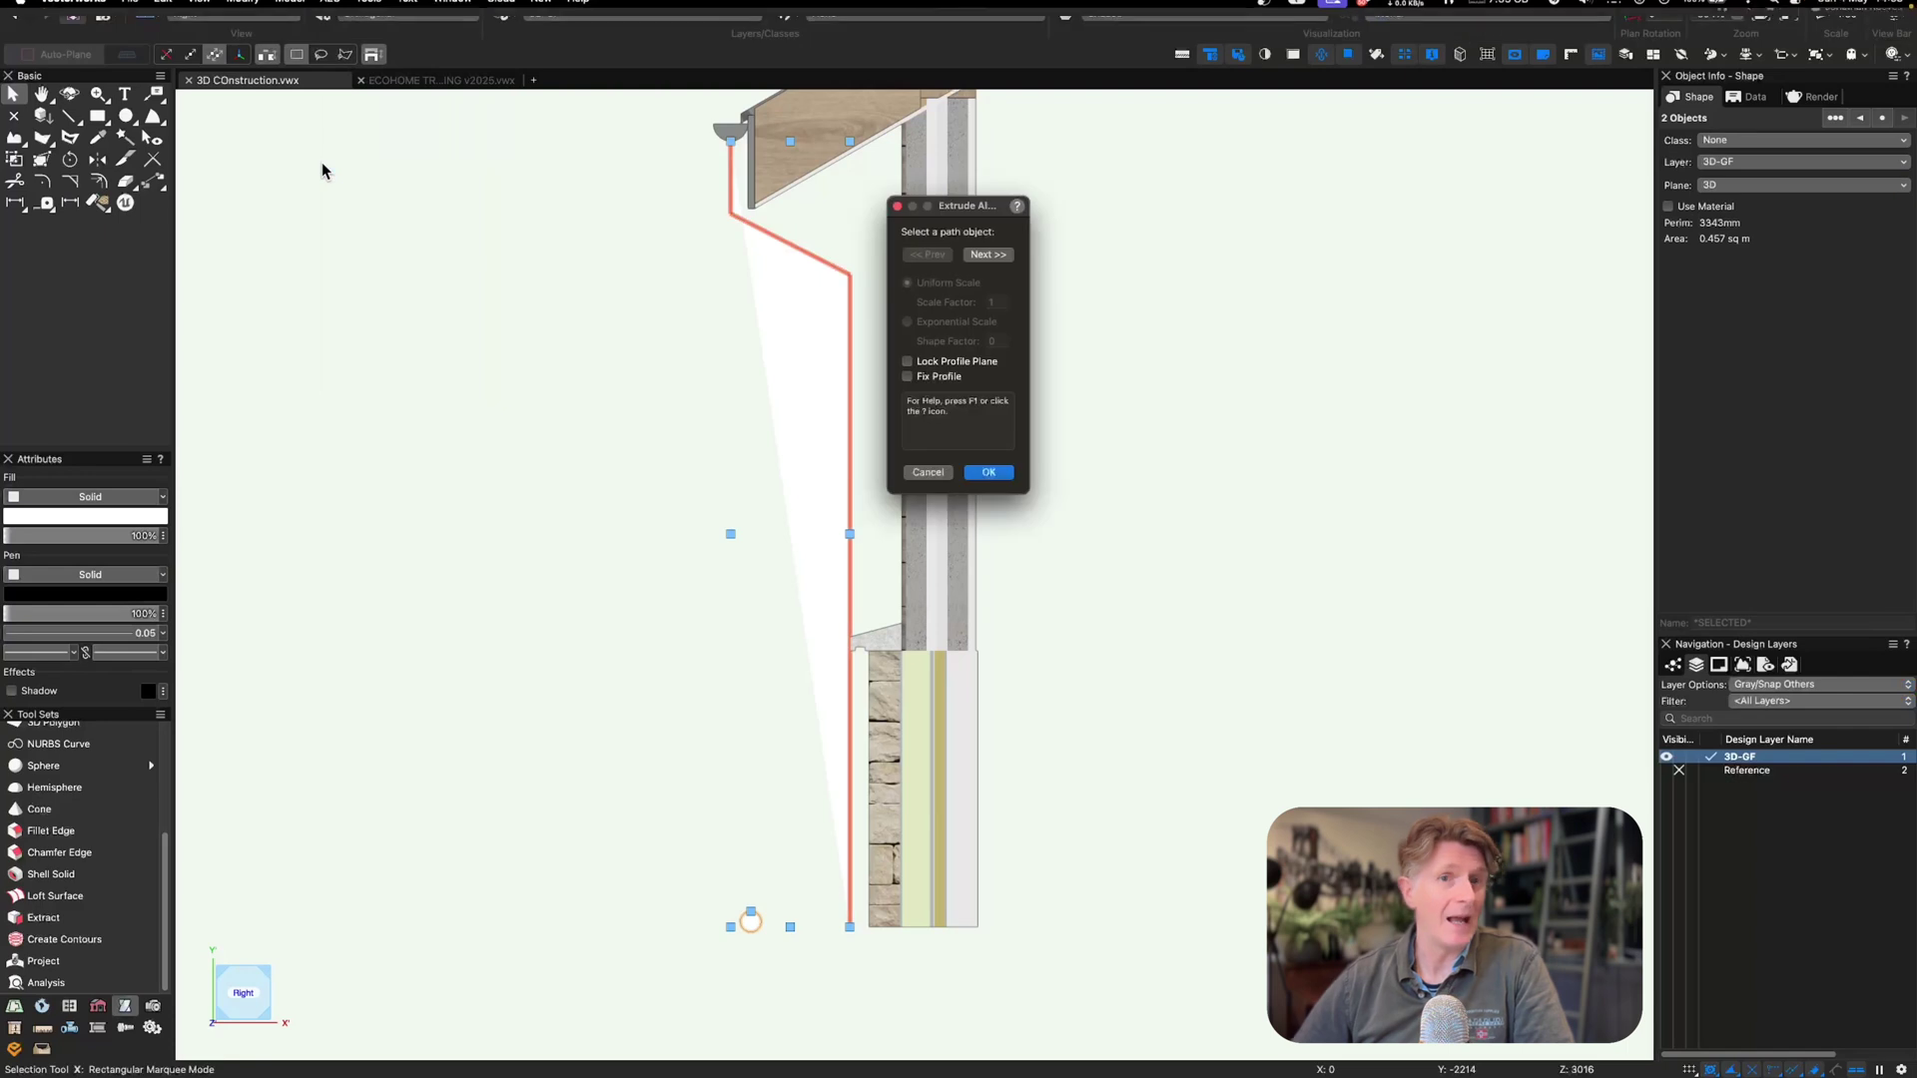
left_click(987, 473)
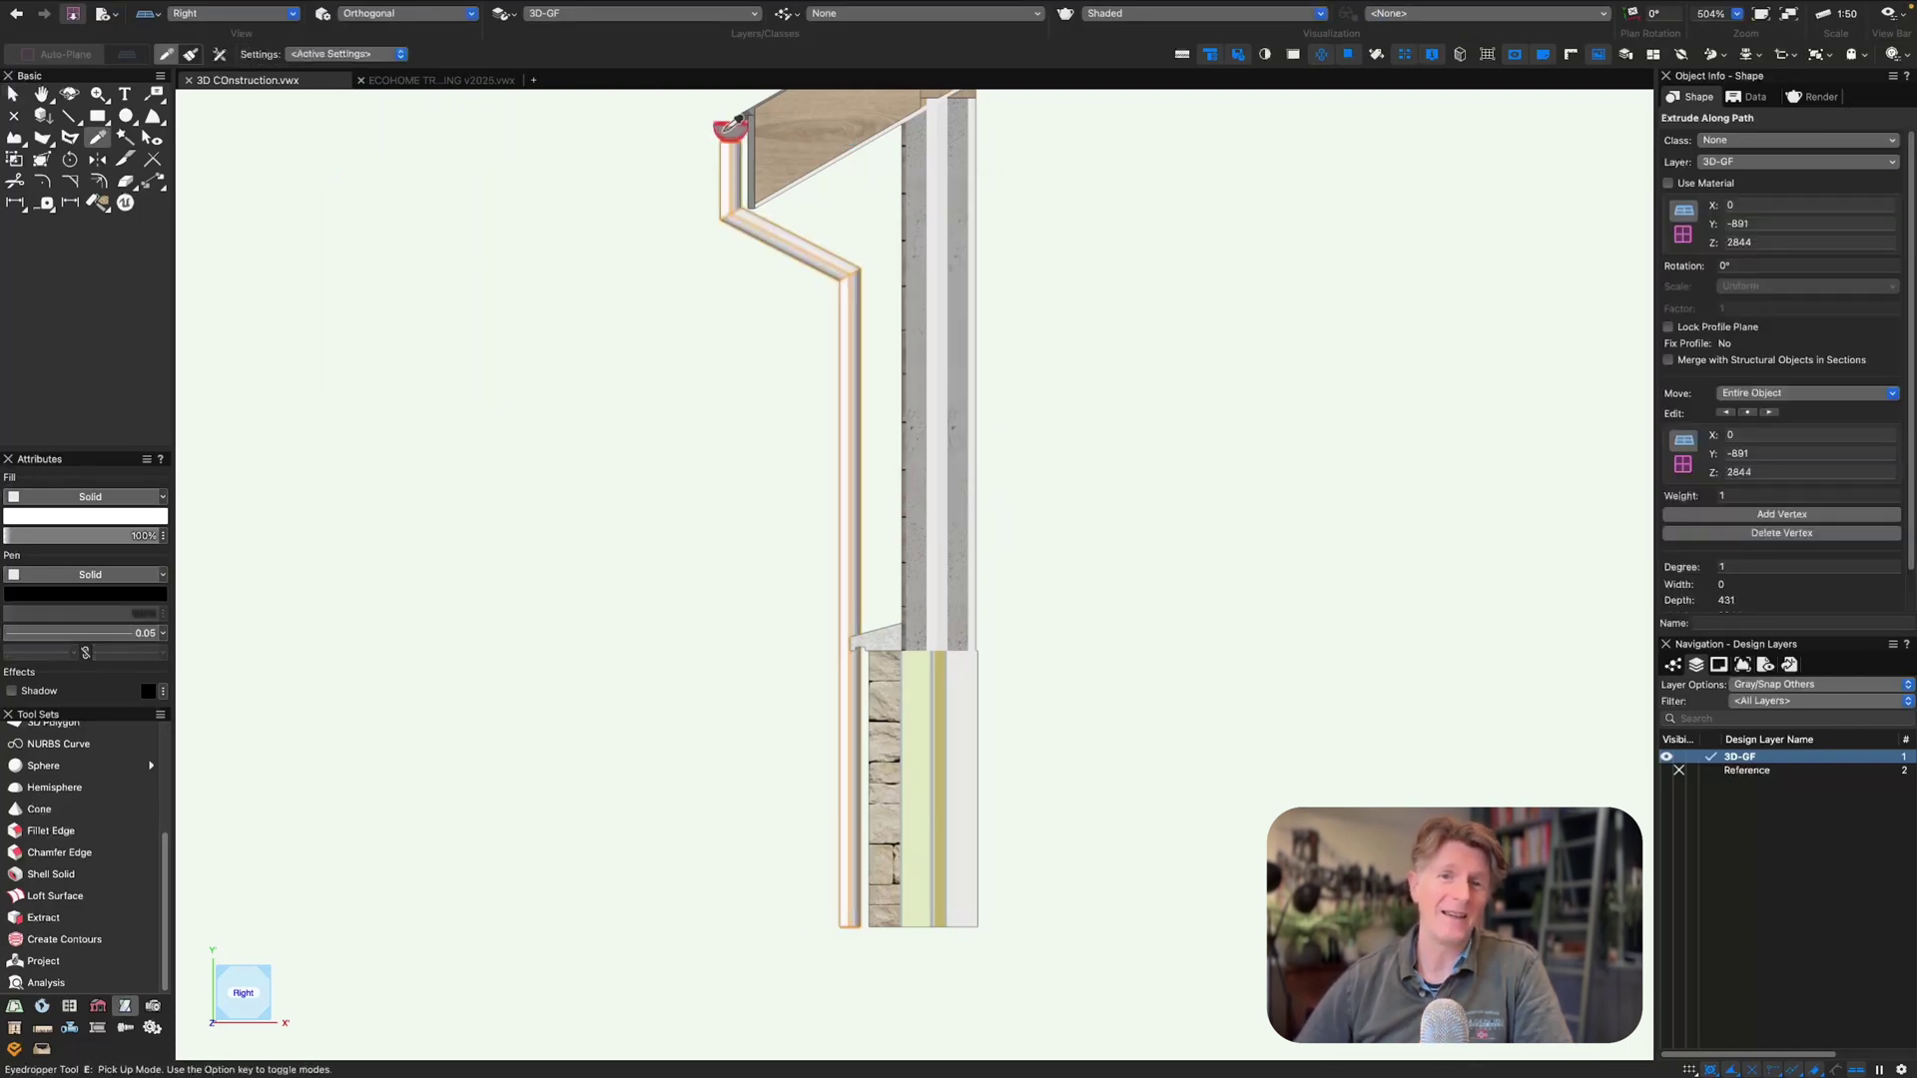
- Match the downpipe's class and attributes to the gutter with the Eyedropper, and bring the pipe to the gutter's end
left_click_drag(691, 405, 805, 404)
scroll(882, 172, "up", 4)
middle_click_drag(882, 172, 816, 455)
scroll(813, 429, "up", 4)
key("x")
key("x")
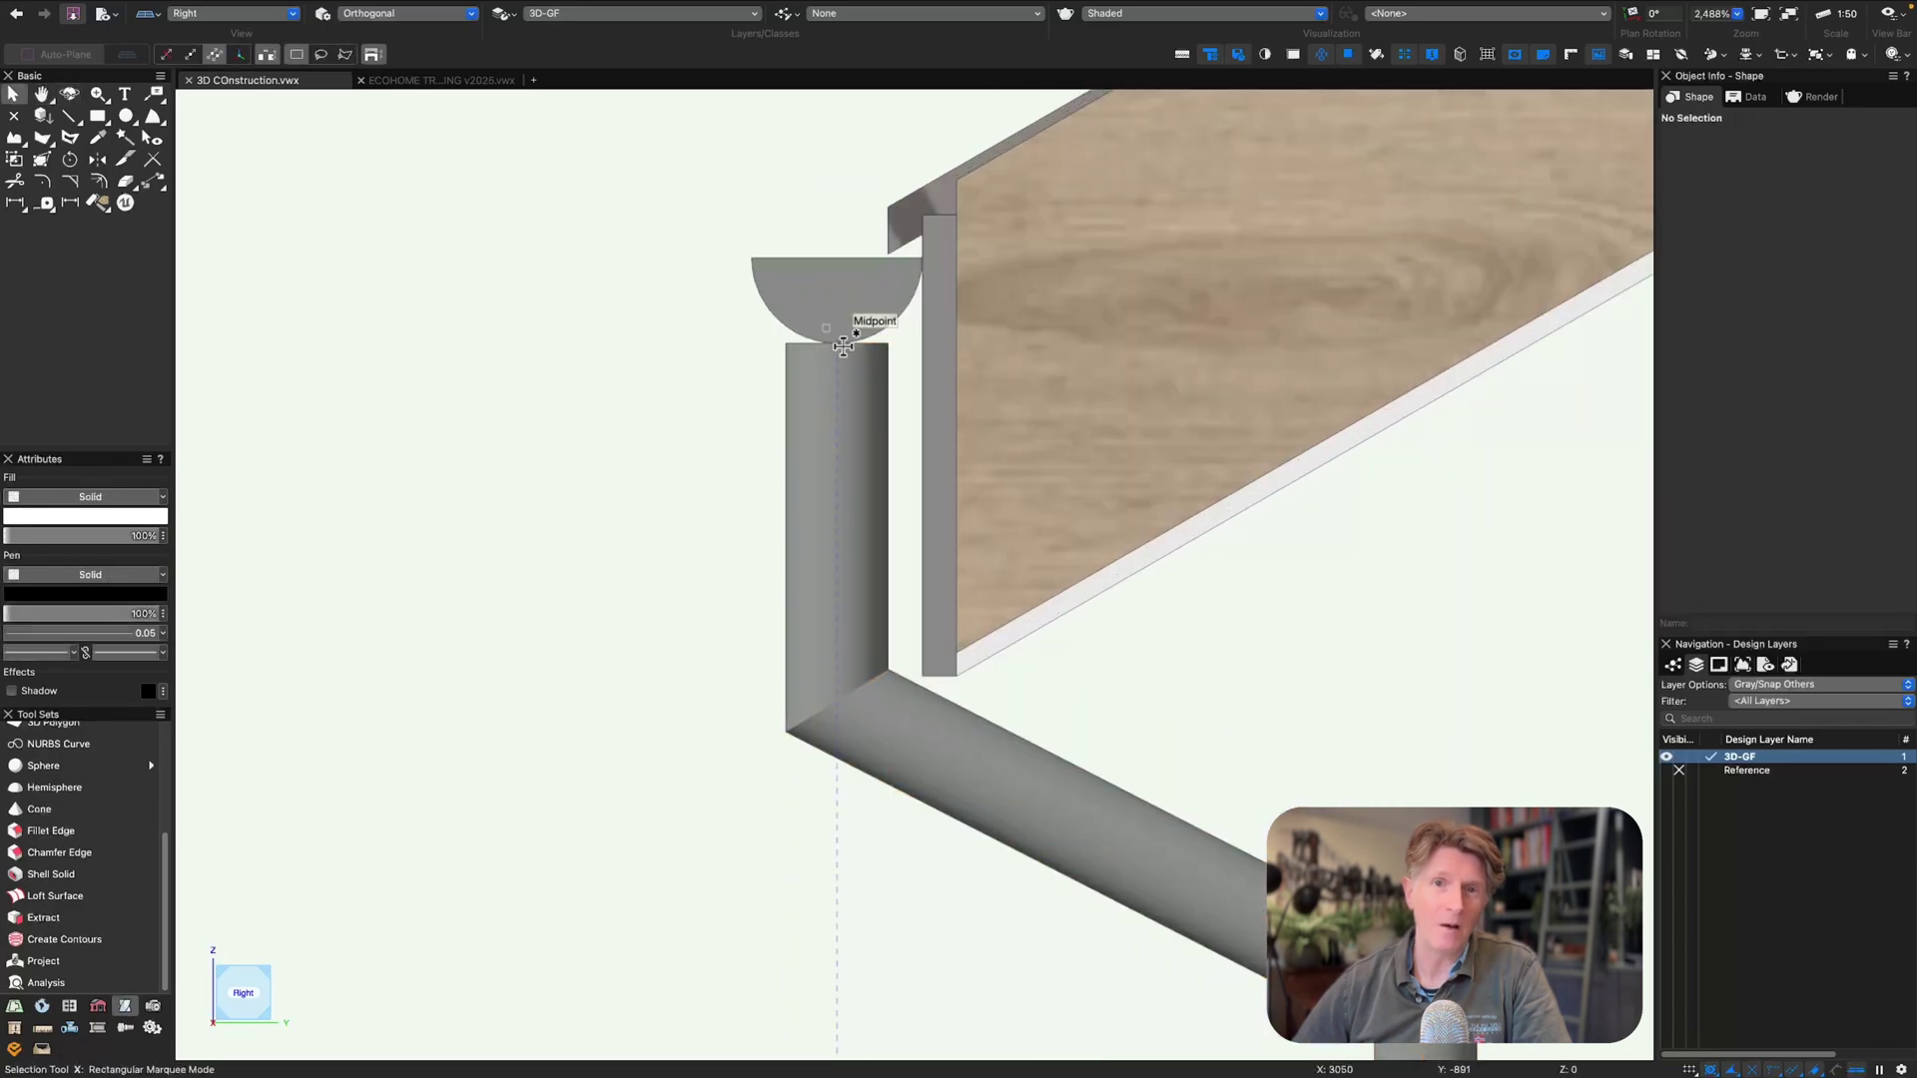
- Move the downpipe up by a Y offset of 50 so its top reaches into the gutter
left_click(848, 303)
key("x")
key("x")
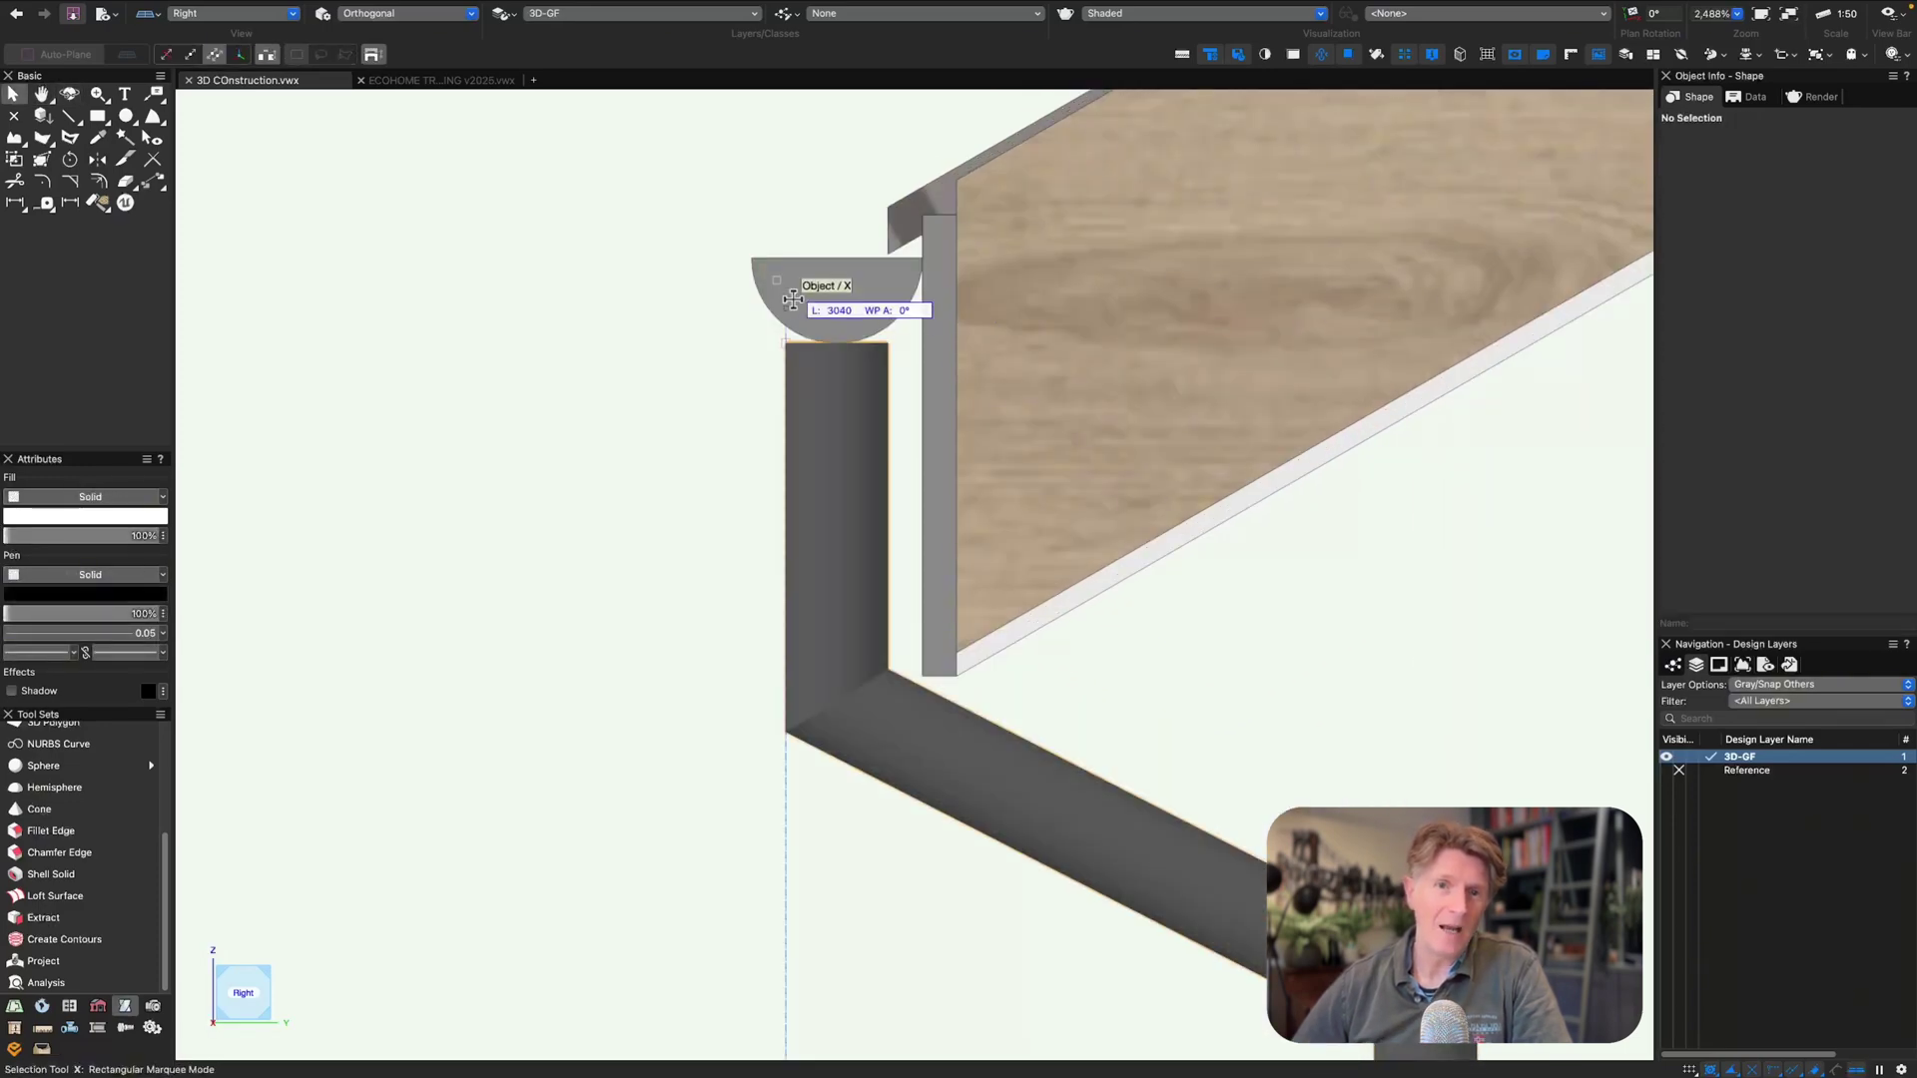
left_click(790, 350)
scroll(794, 337, "up", 4)
scroll(773, 291, "down", 6)
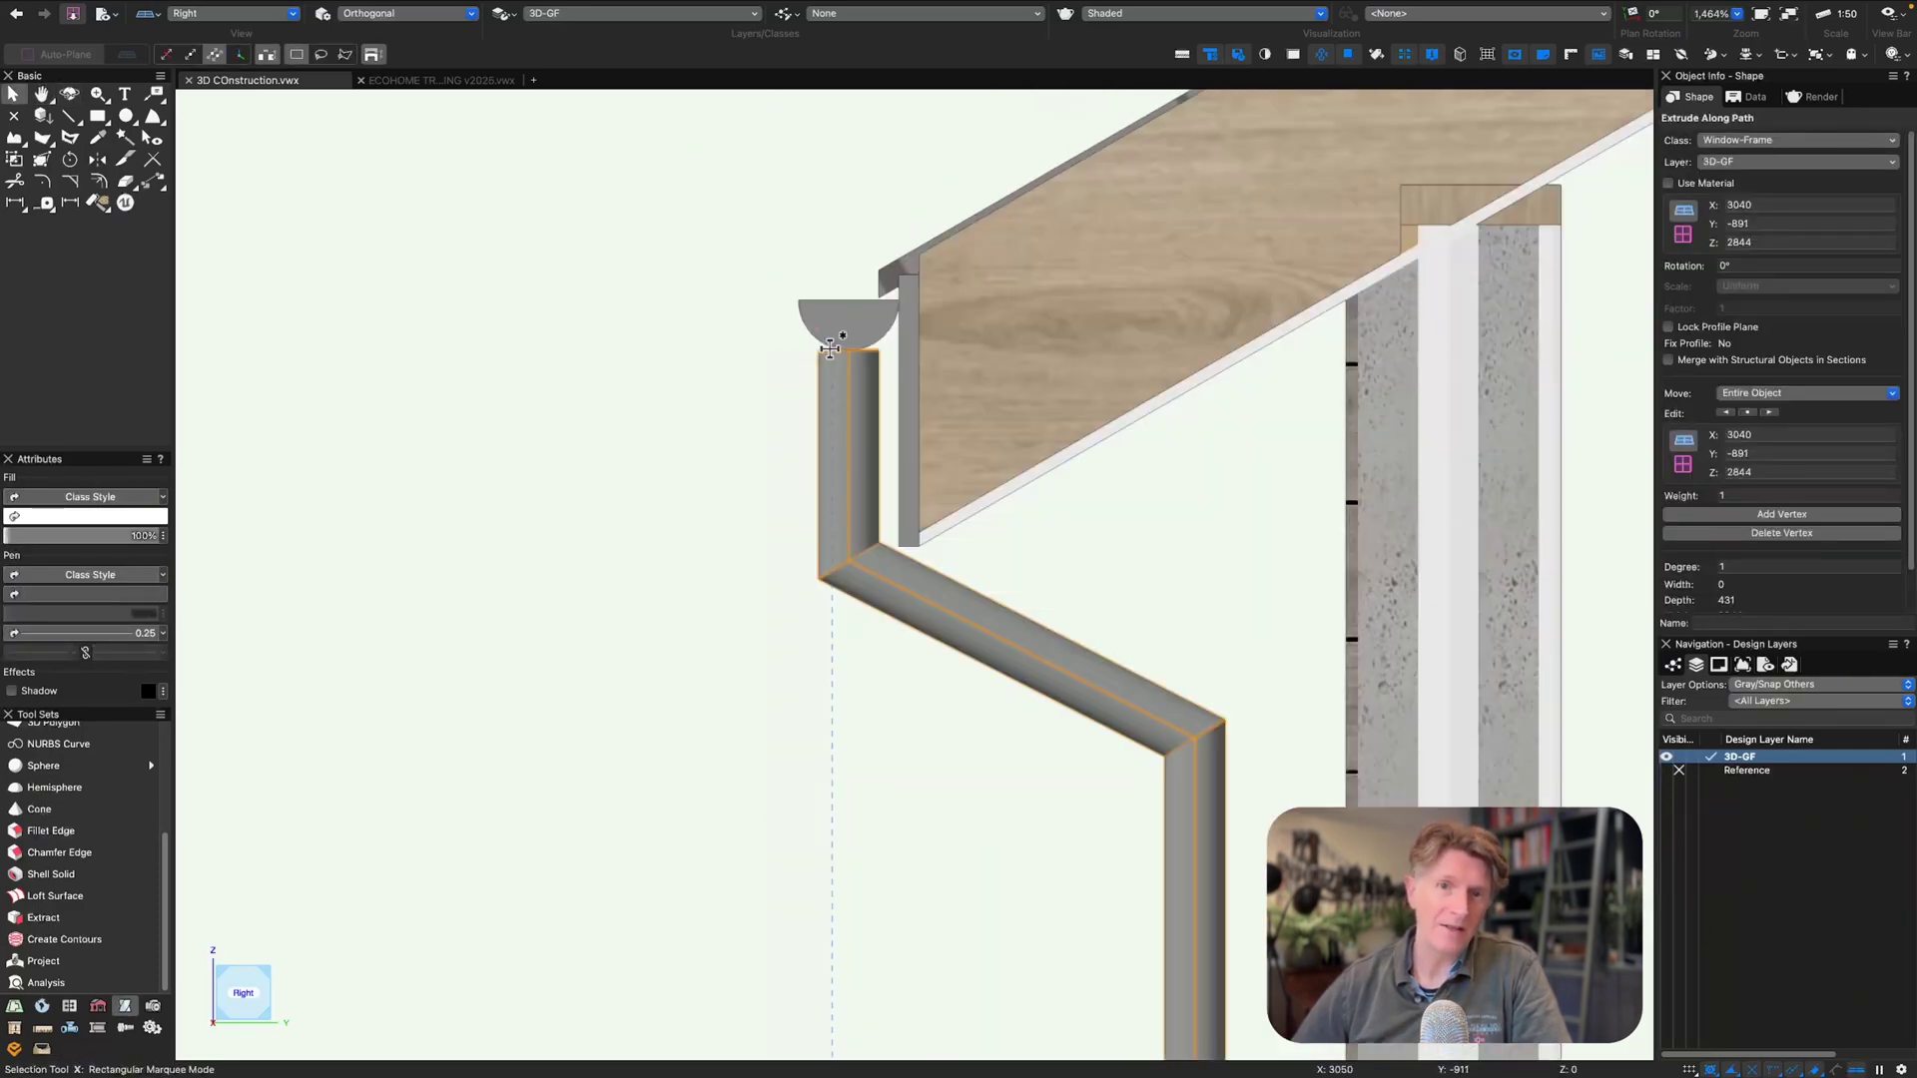
key("super+m")
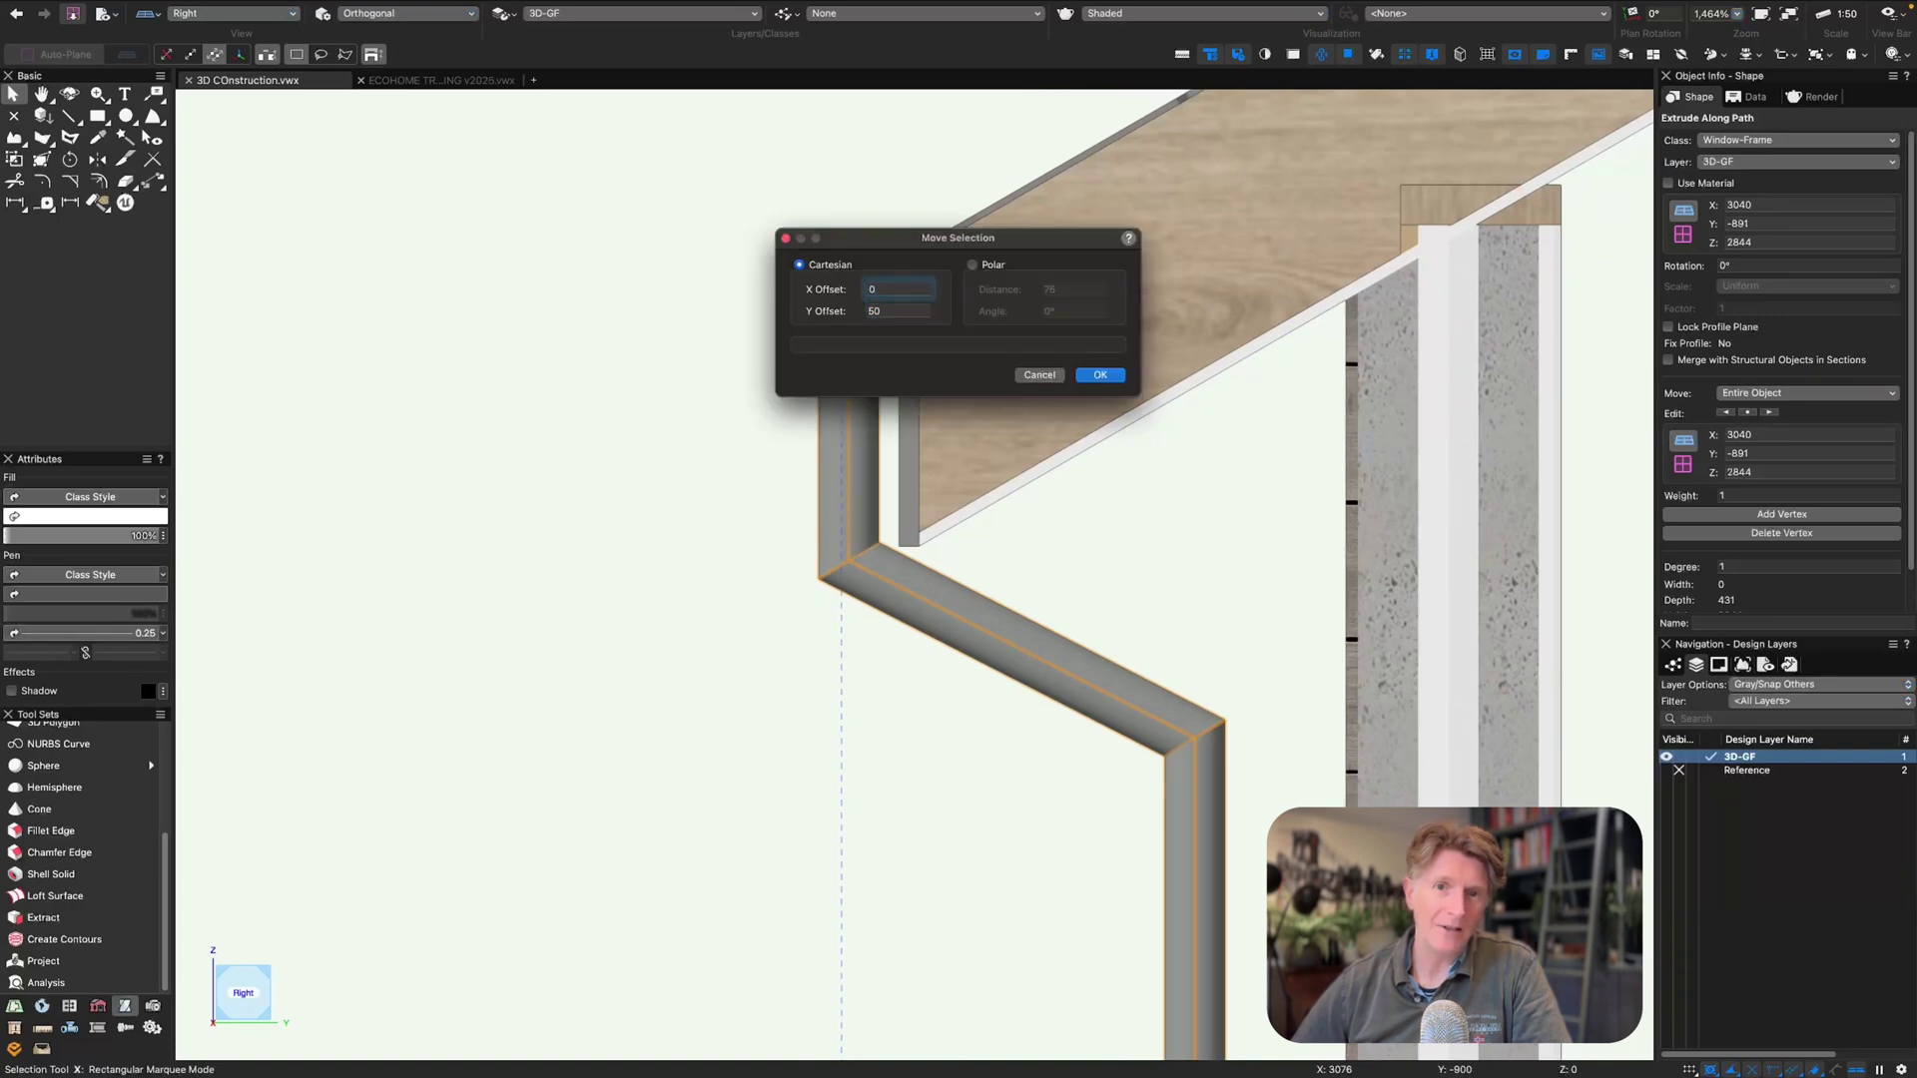
key("Return")
- Move the downpipe about 440 mm along the gutter in plan, away from the gutter's end
left_click(845, 302)
key("F5")
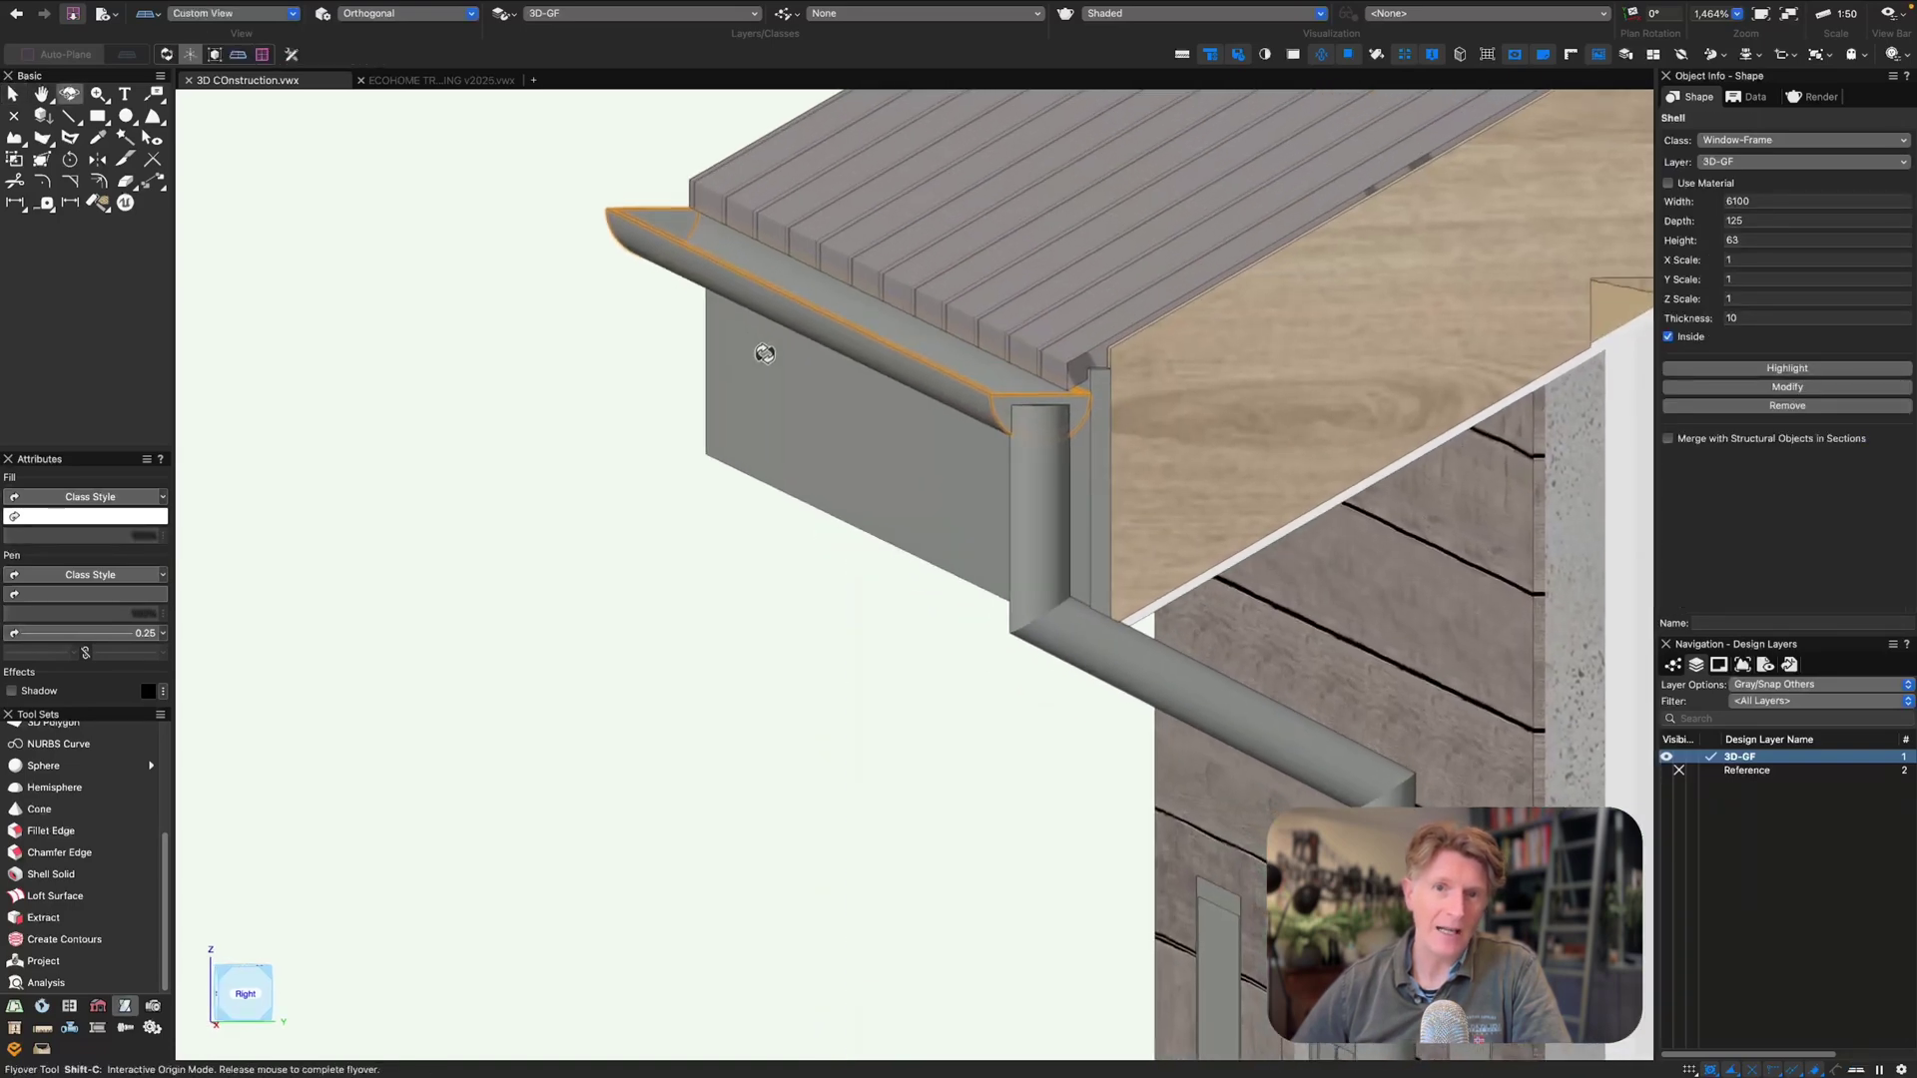
scroll(1111, 465, "down", 2)
middle_click_drag(1378, 512, 952, 523)
left_click(954, 523)
scroll(1048, 445, "up", 4)
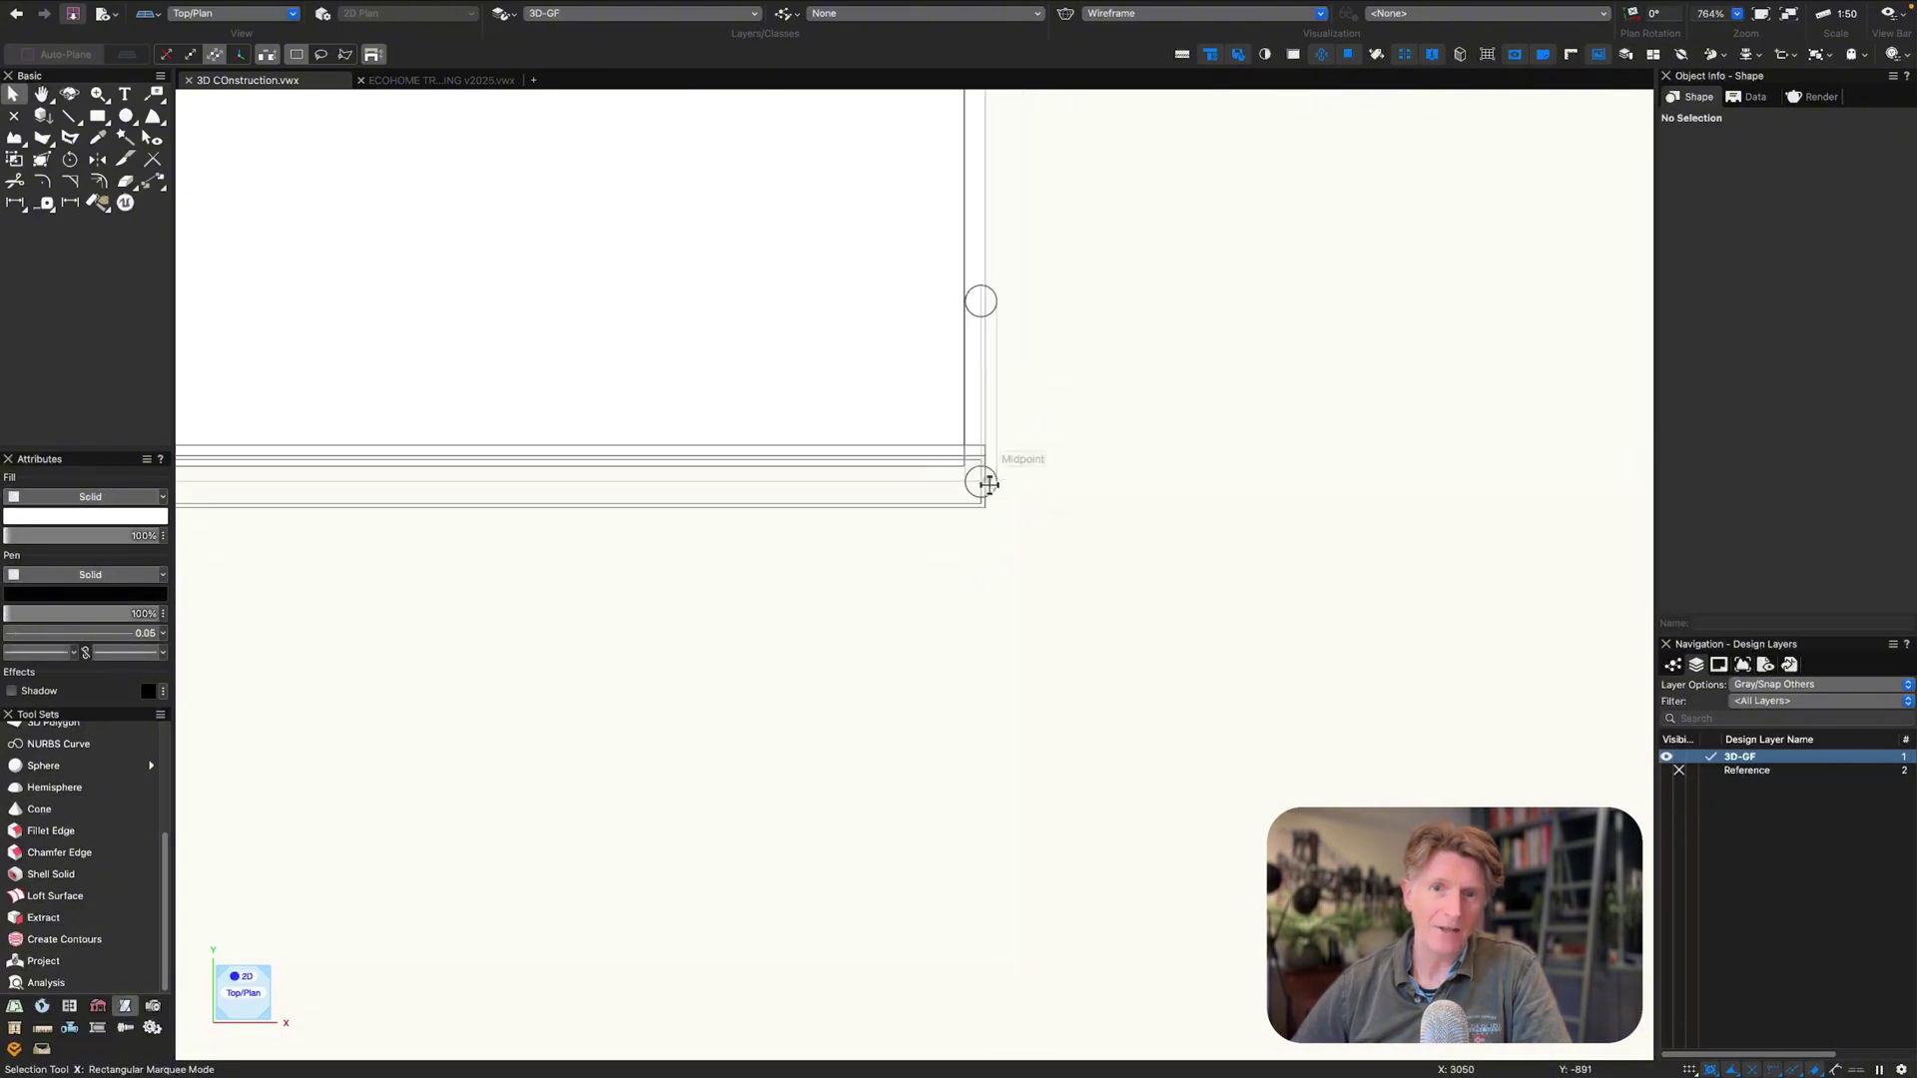
double_click(996, 480)
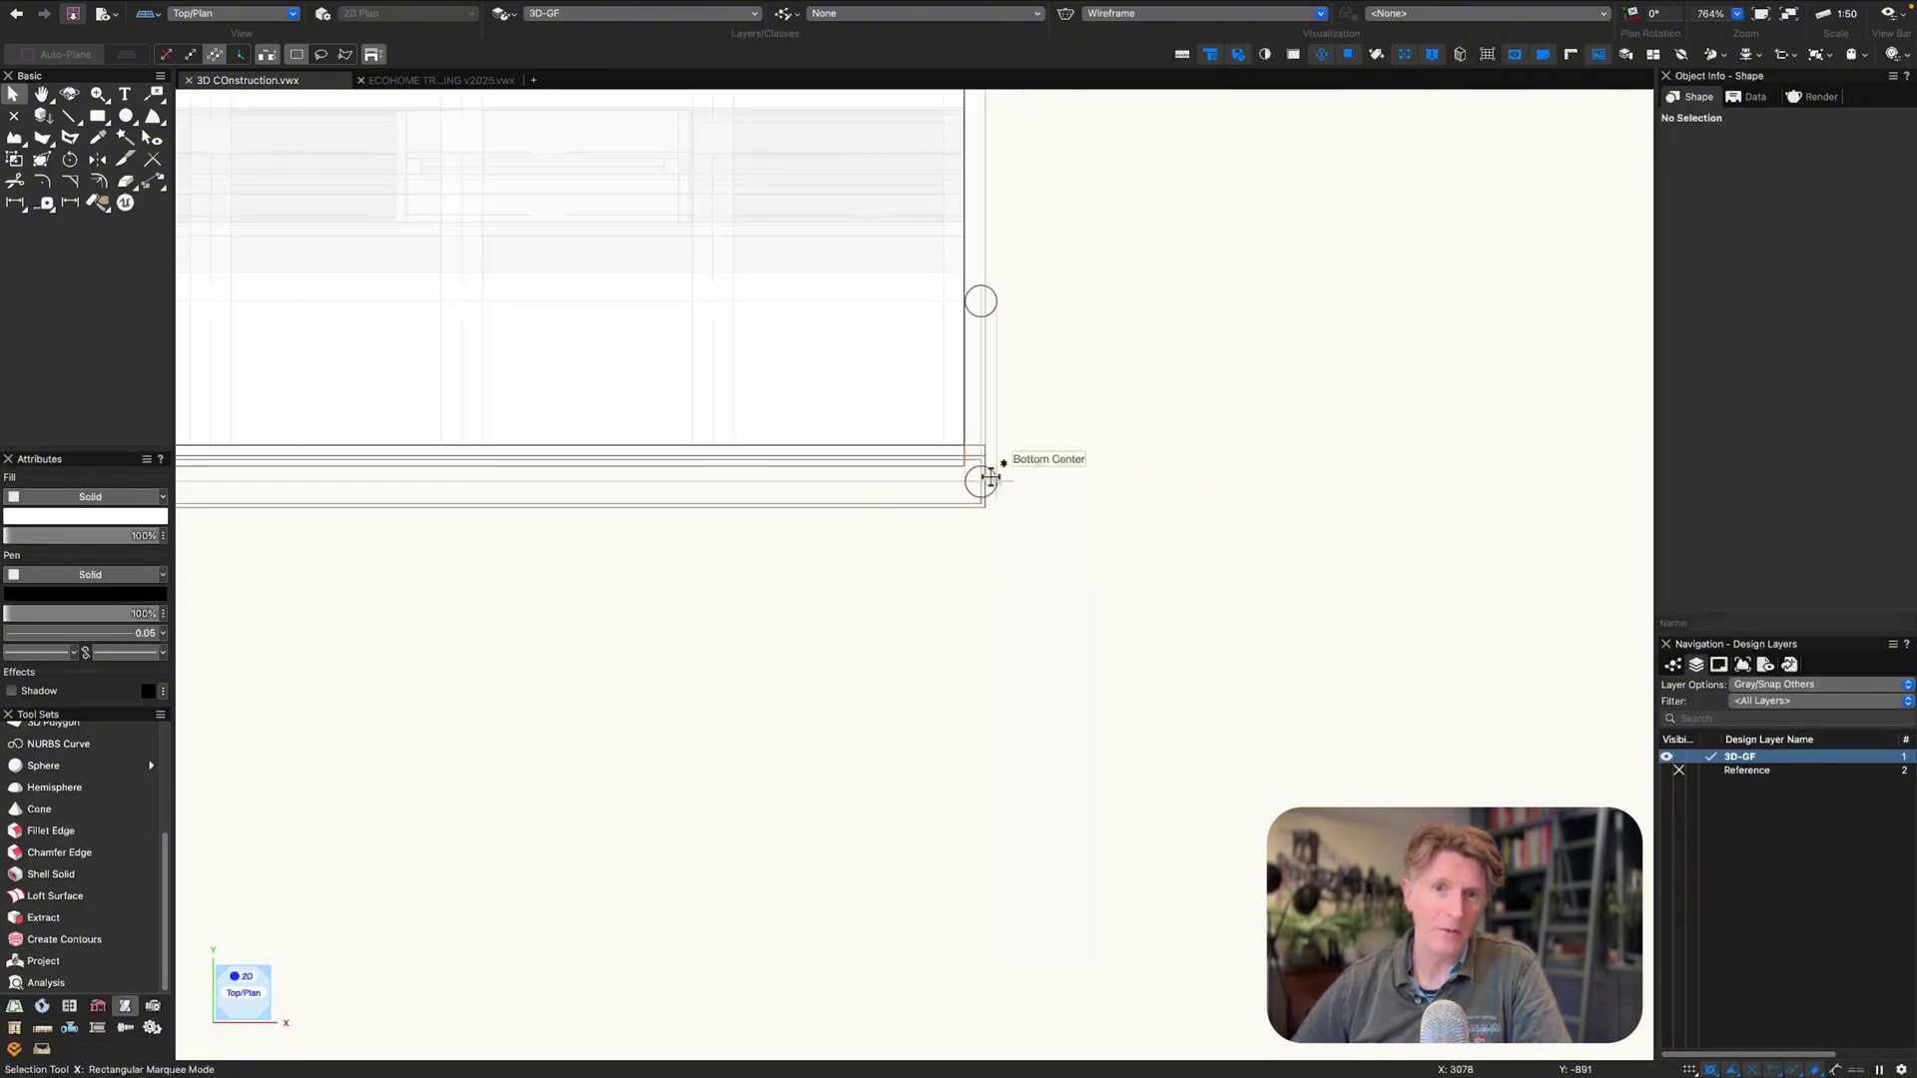
left_click_drag(994, 479, 810, 479)
scroll(810, 480, "down", 4)
key("3")
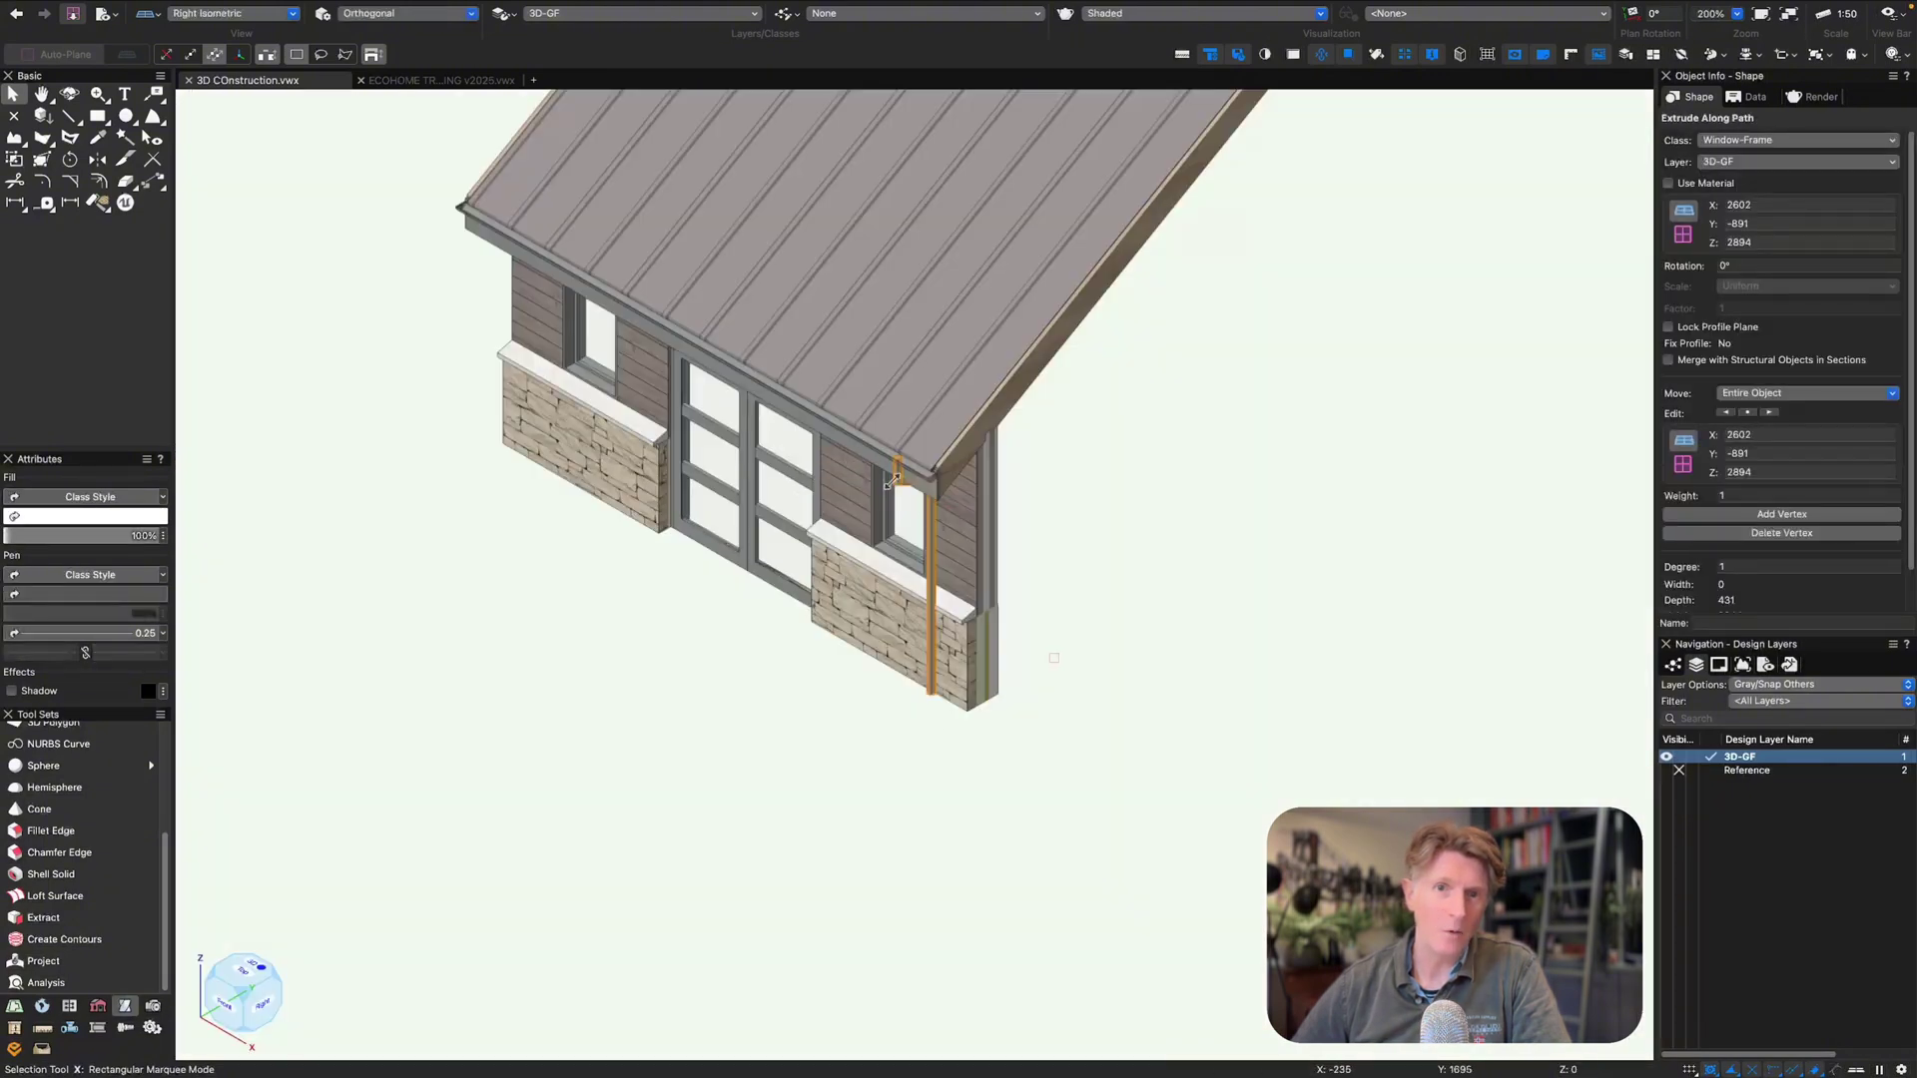
- Subtract the gutter from the downpipe with Subtract Solids to trim the pipe's protruding top
scroll(892, 481, "up", 4)
scroll(805, 321, "up", 3)
key("x")
key("x")
scroll(805, 321, "down", 1)
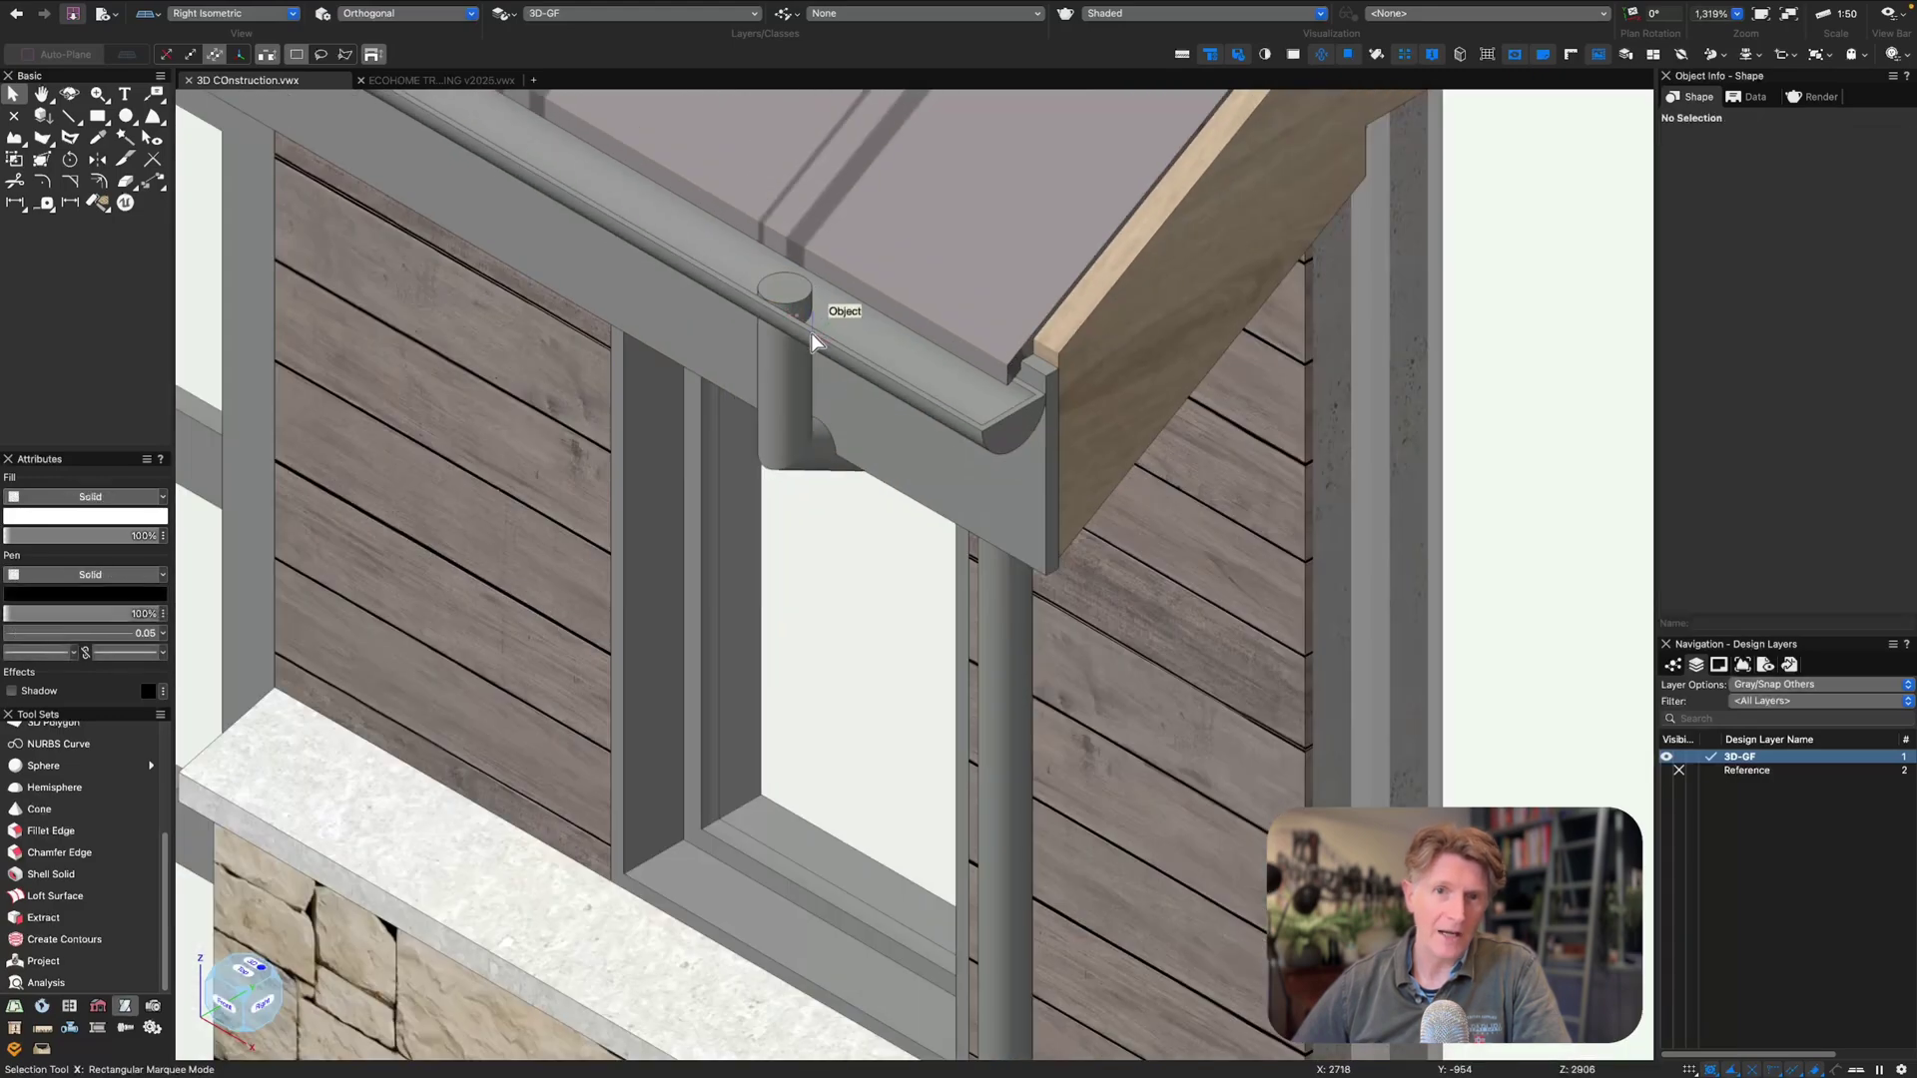
double_click(810, 337)
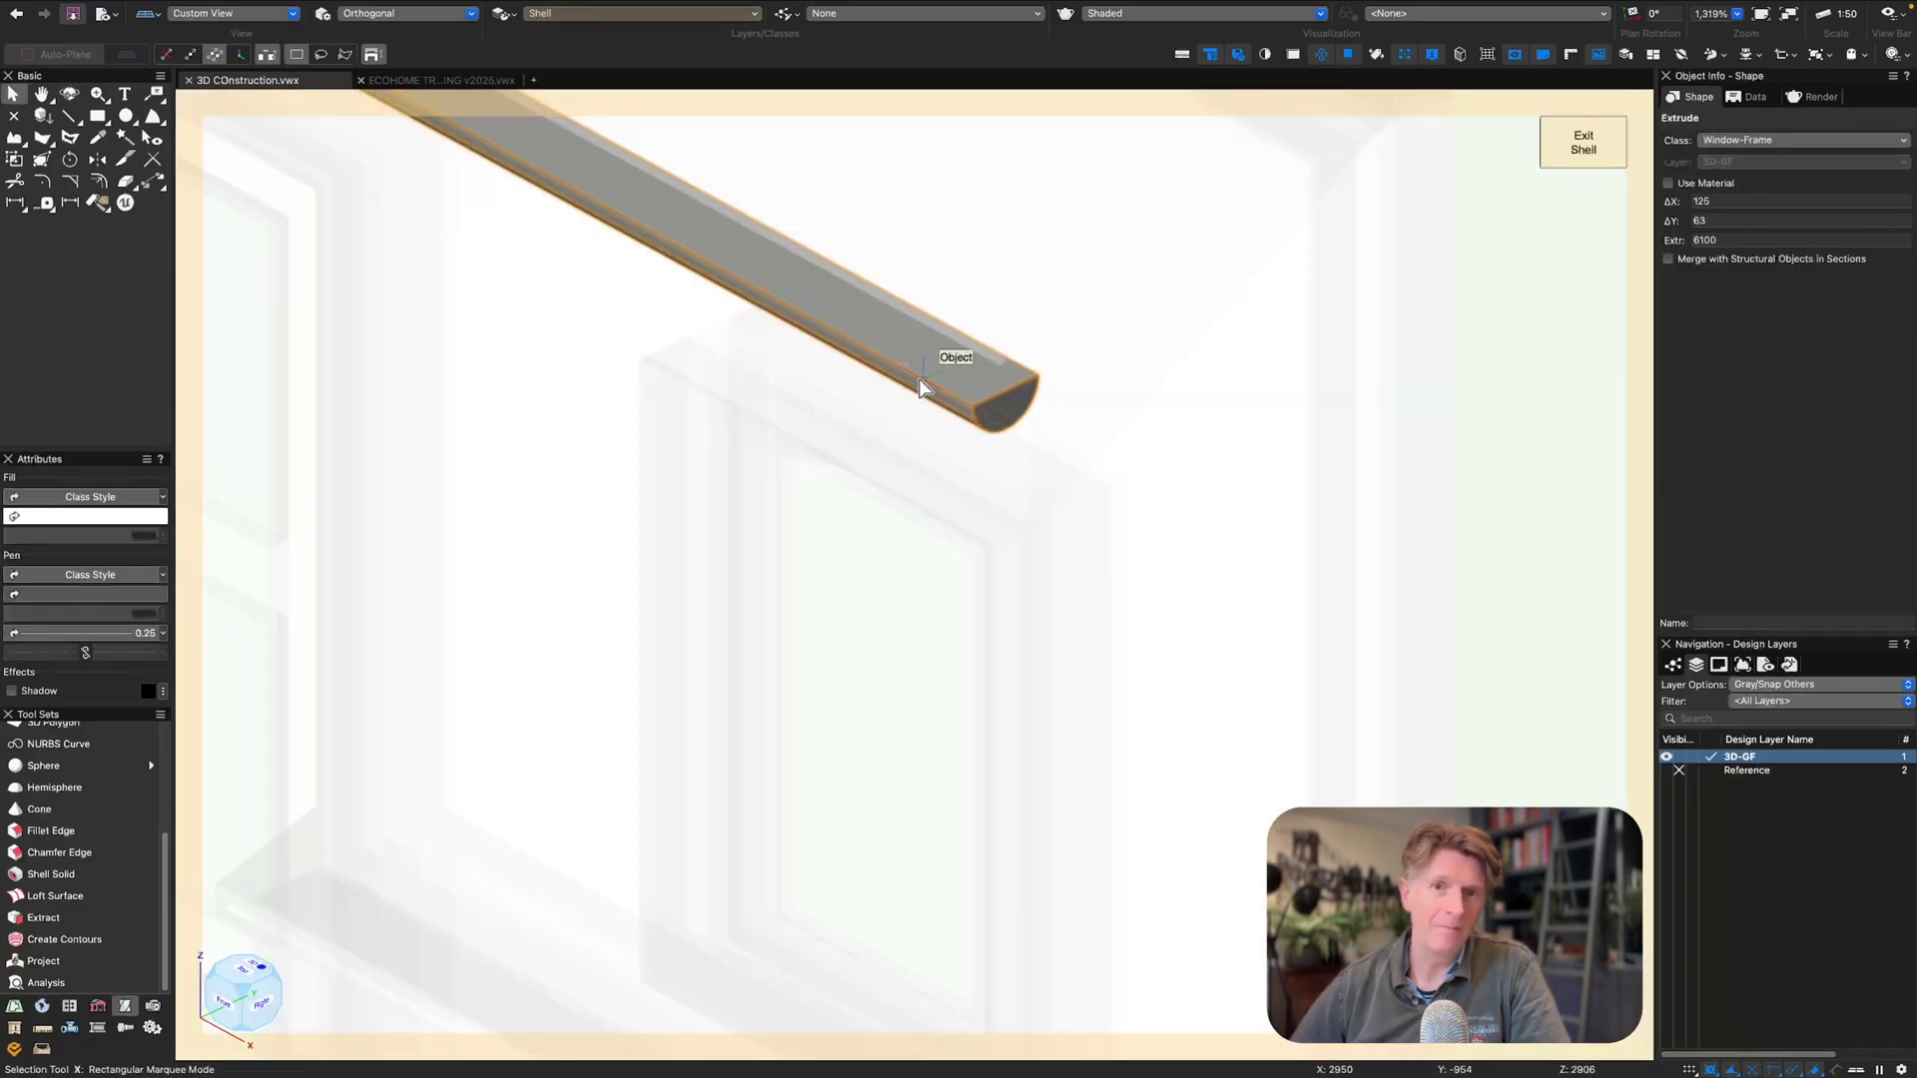
left_click(1583, 141)
left_click(763, 351)
left_click(779, 369, "shift")
right_click(782, 382)
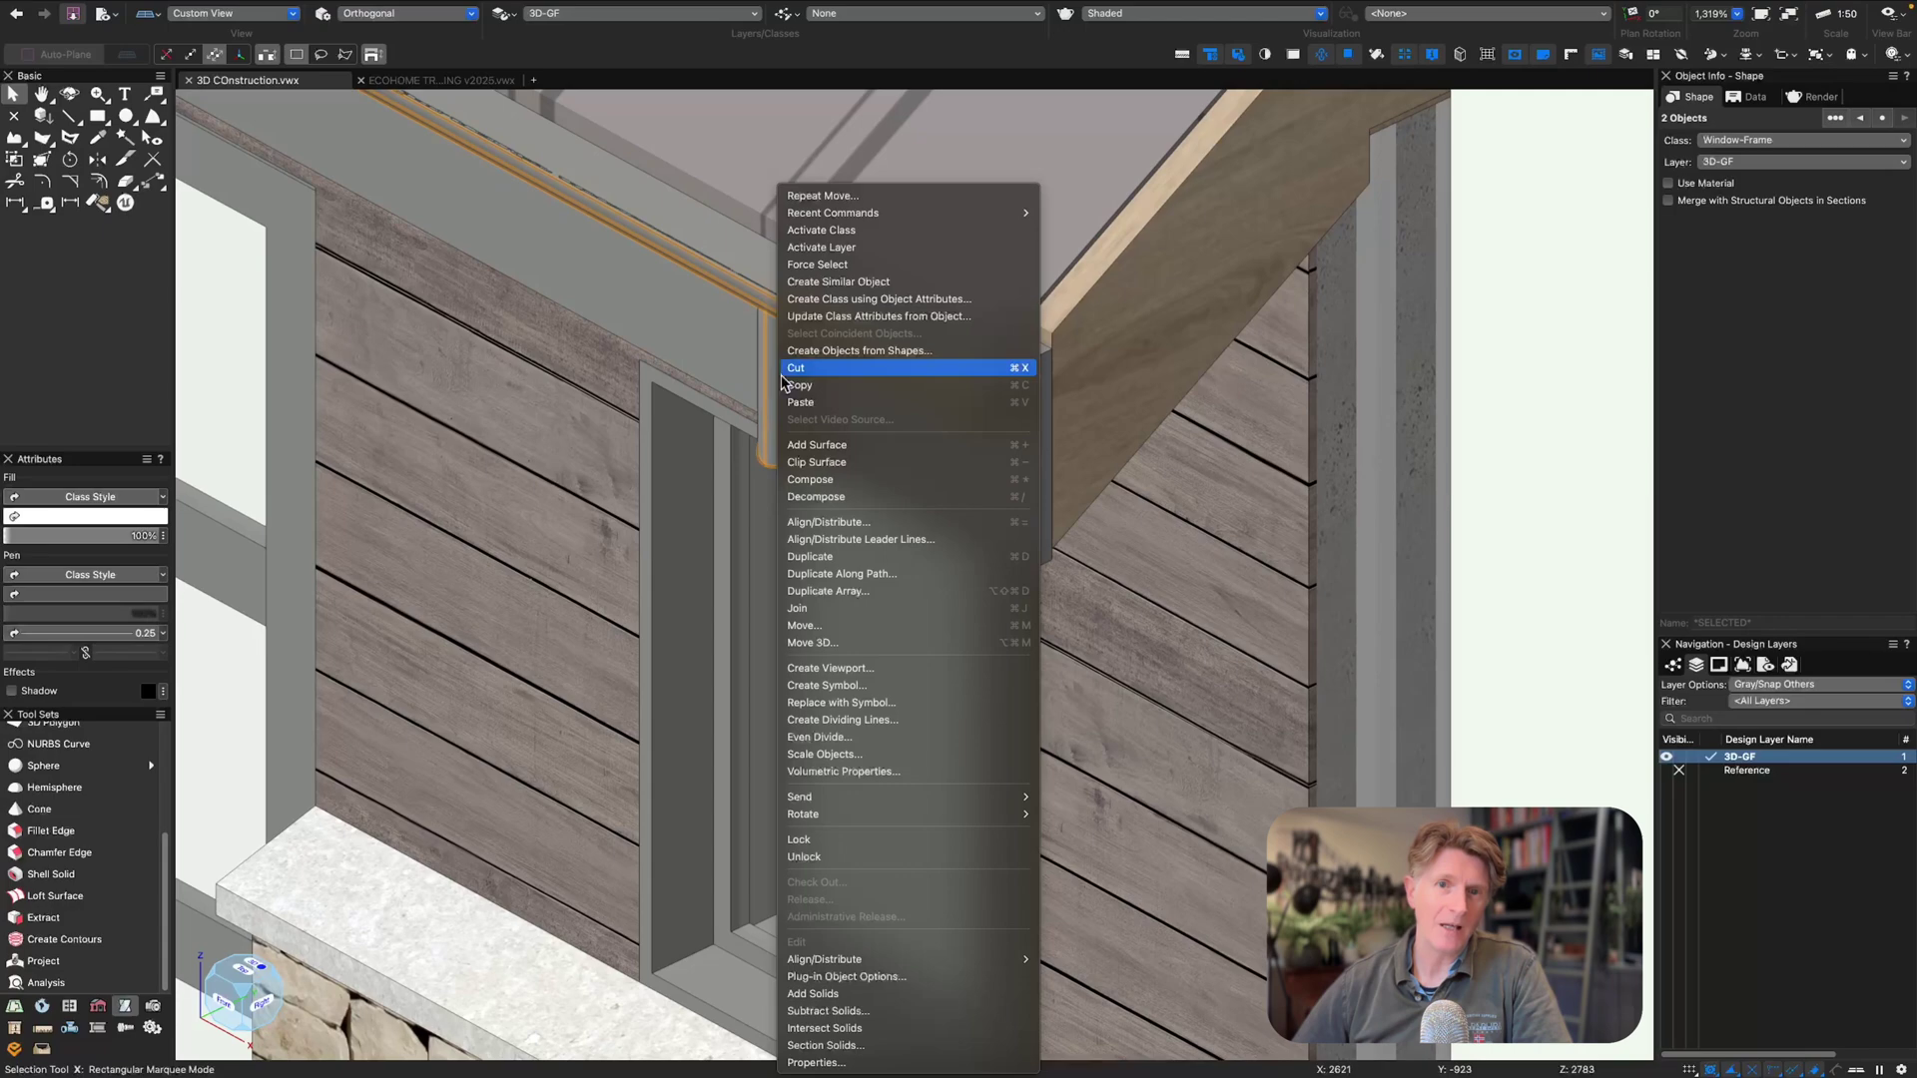
left_click(817, 1010)
key("Return")
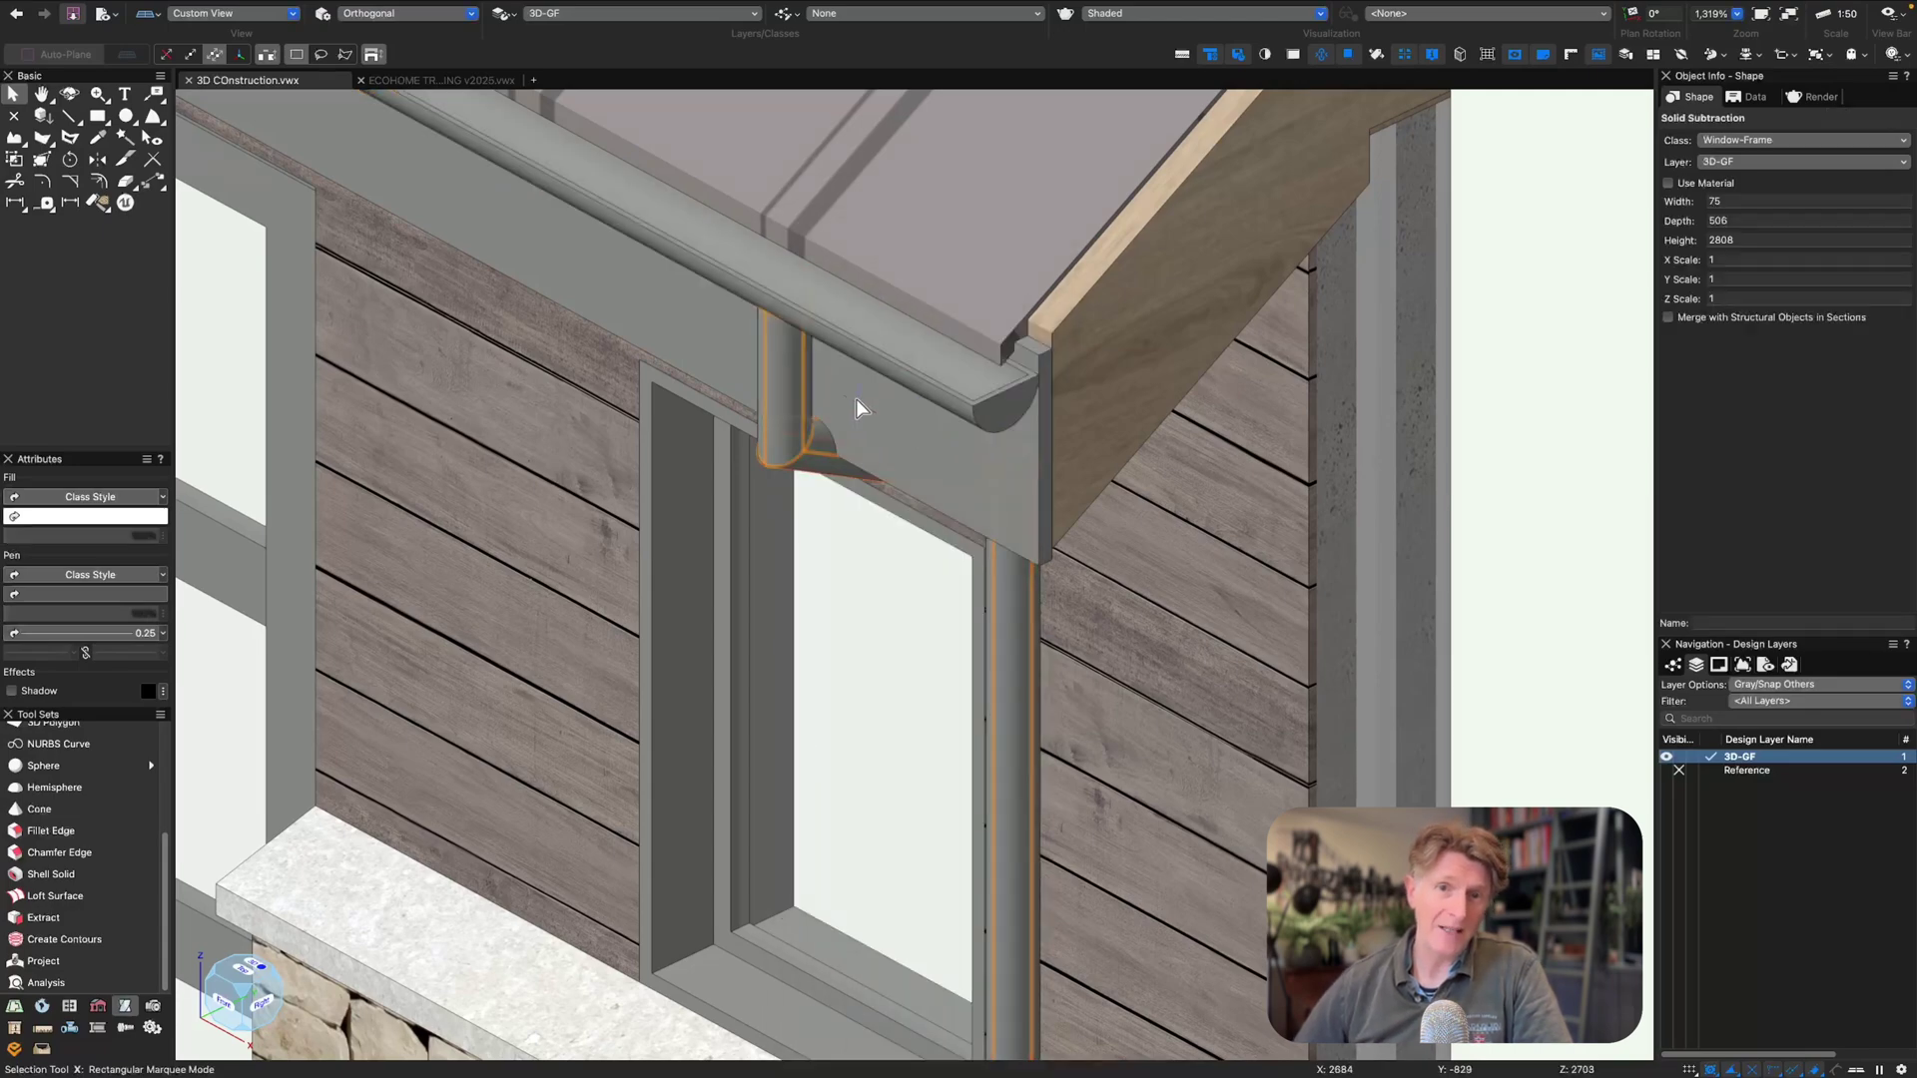
- Edit the extrude path inside the downpipe's solid subtraction and lower the two bend vertices below the fascia
middle_click_drag(892, 506, 790, 431, "ctrl")
scroll(789, 431, "down", 2)
scroll(789, 432, "down", 5)
scroll(786, 308, "up", 4)
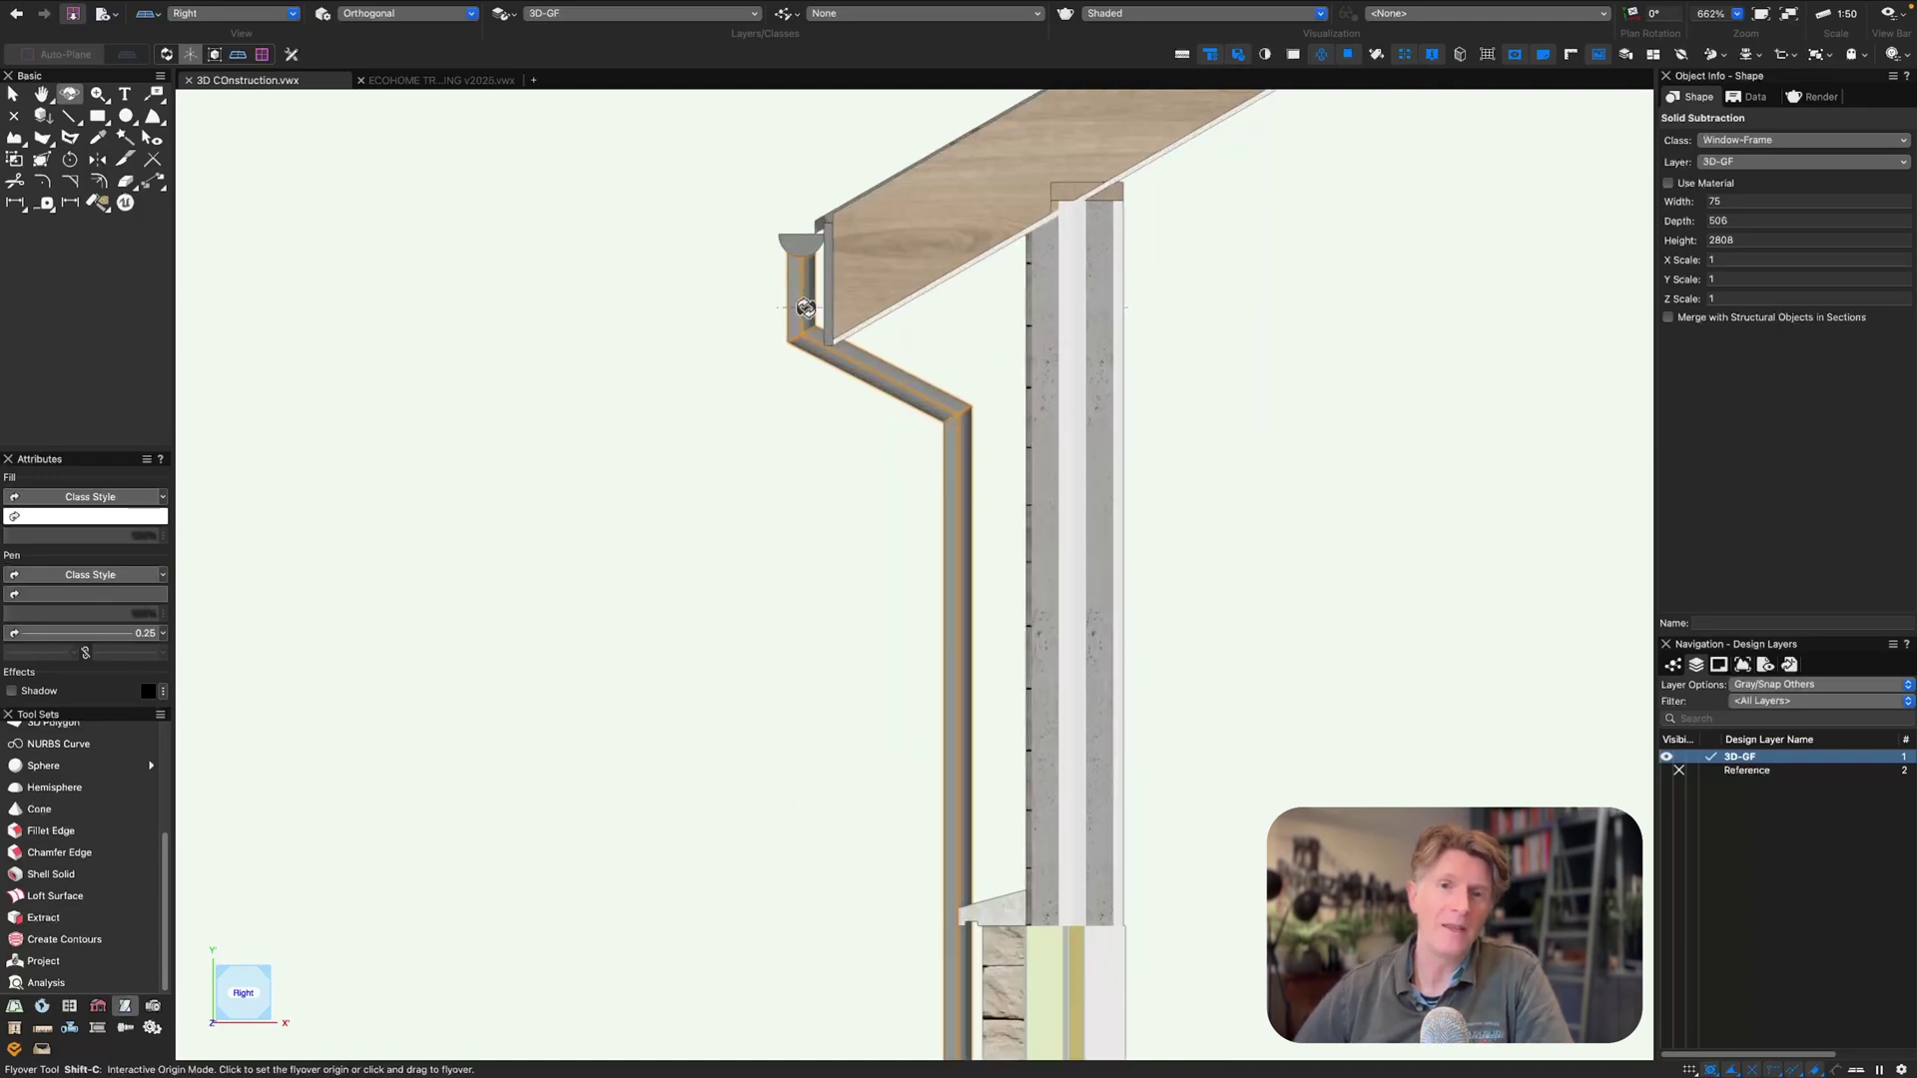
double_click(799, 315)
left_click(888, 335)
double_click(891, 380)
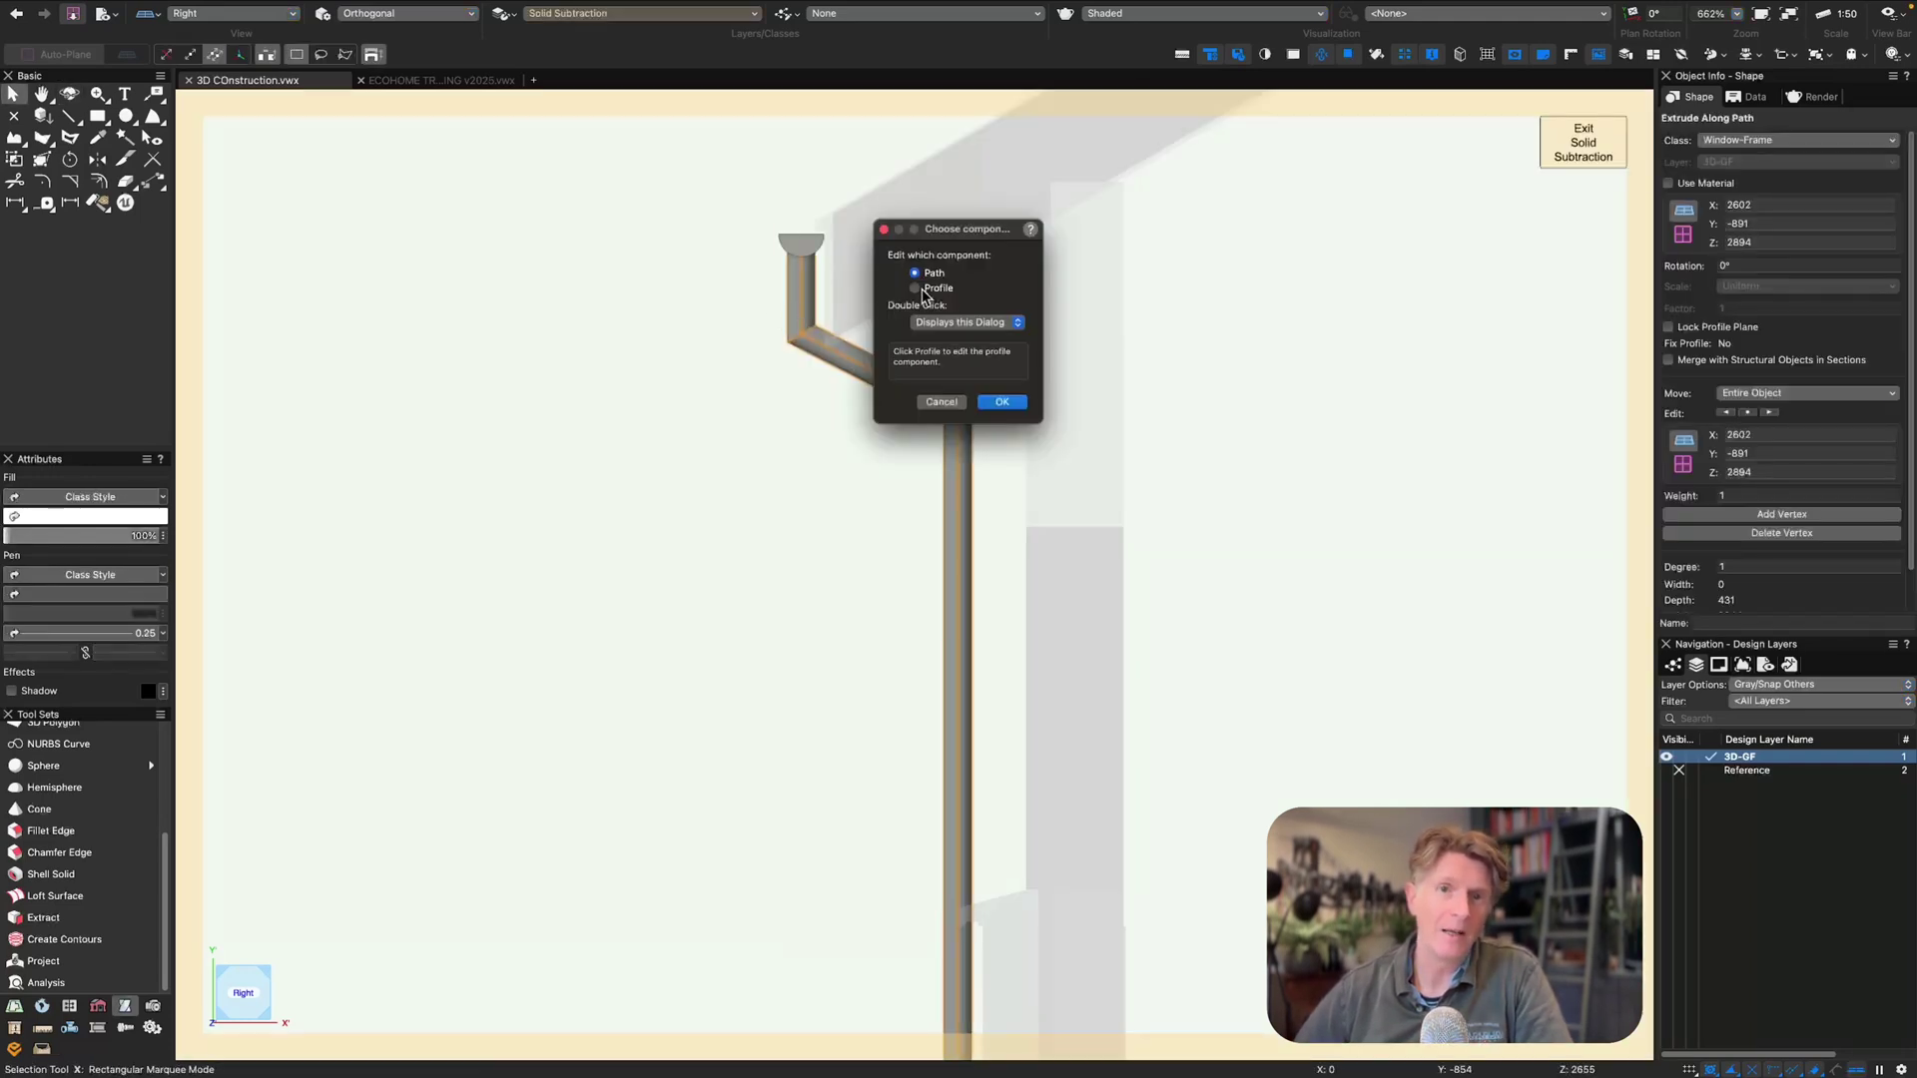
key("Return")
left_click_drag(801, 334, 802, 359)
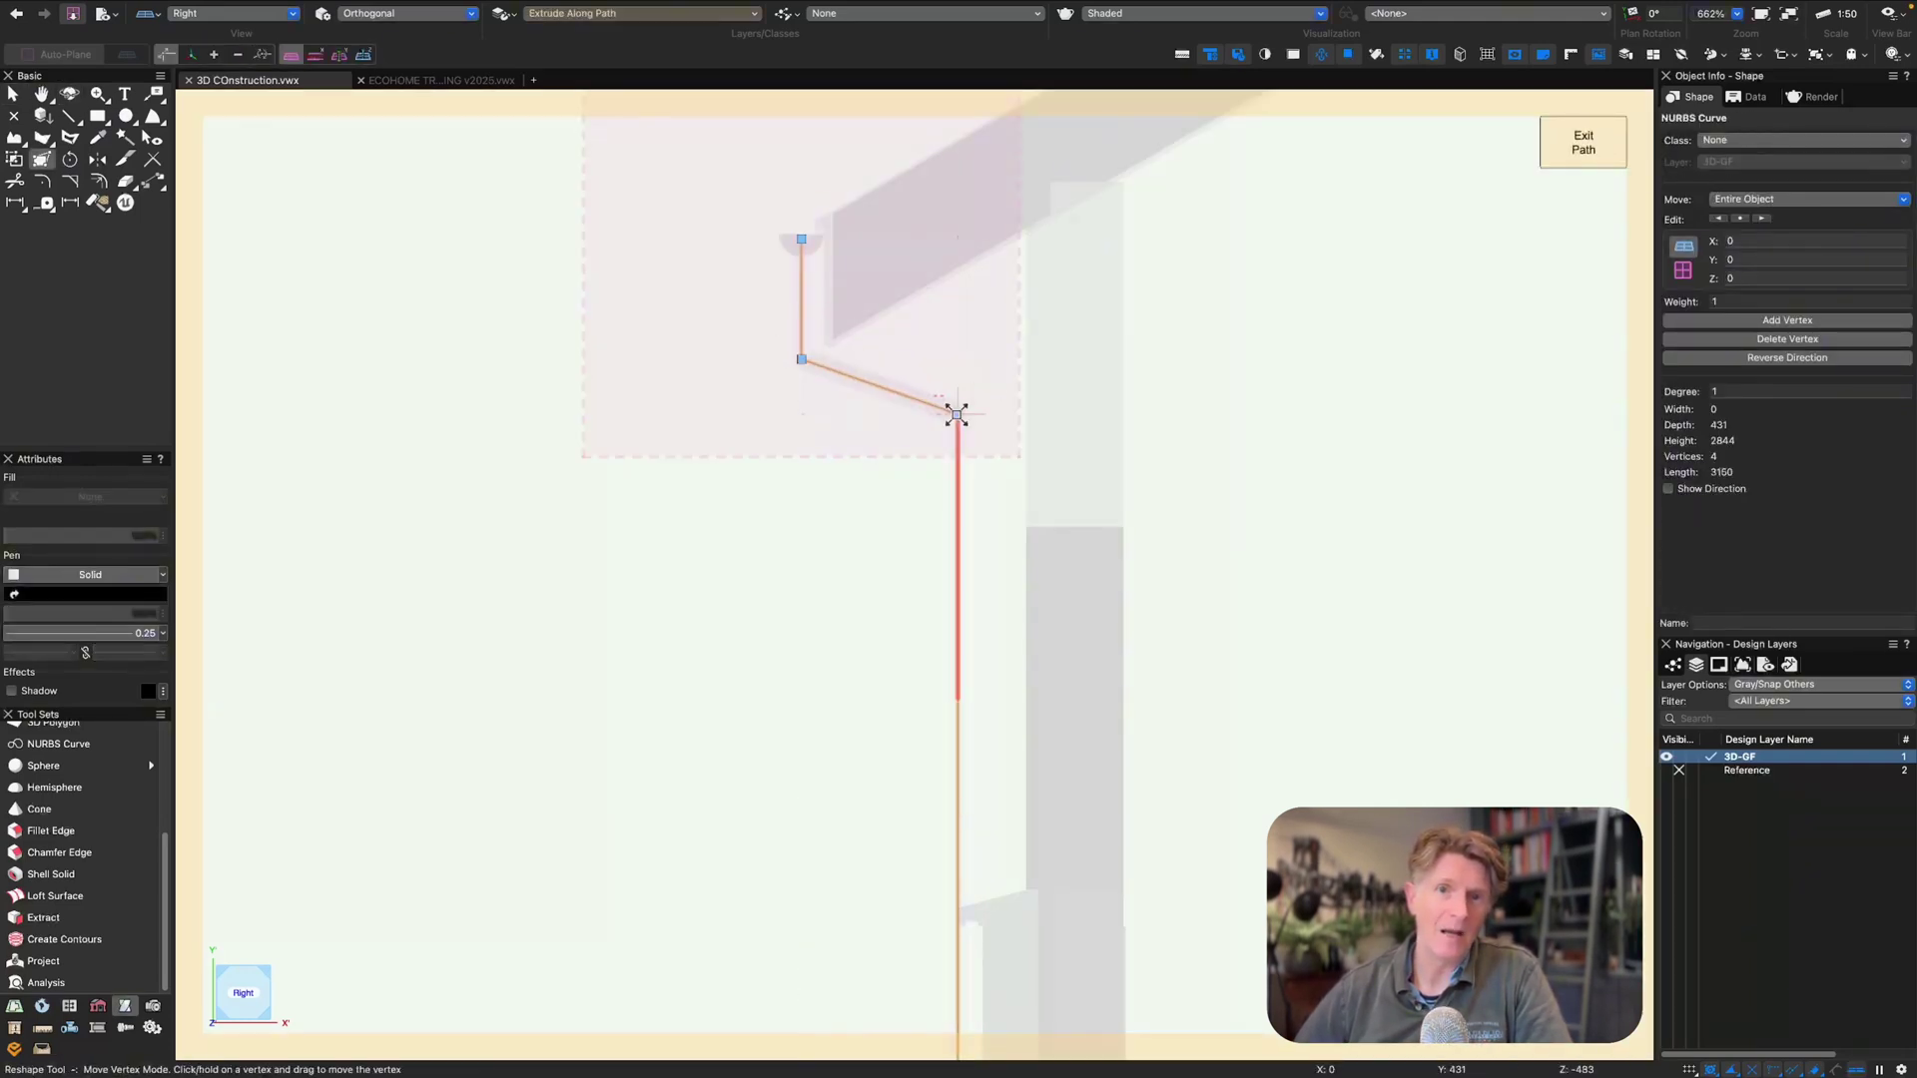
left_click_drag(957, 414, 958, 453)
- Lower the bottom vertex of the downpipe path to the wall's base and exit the path and solid subtraction
scroll(901, 515, "down", 4)
scroll(978, 621, "up", 5)
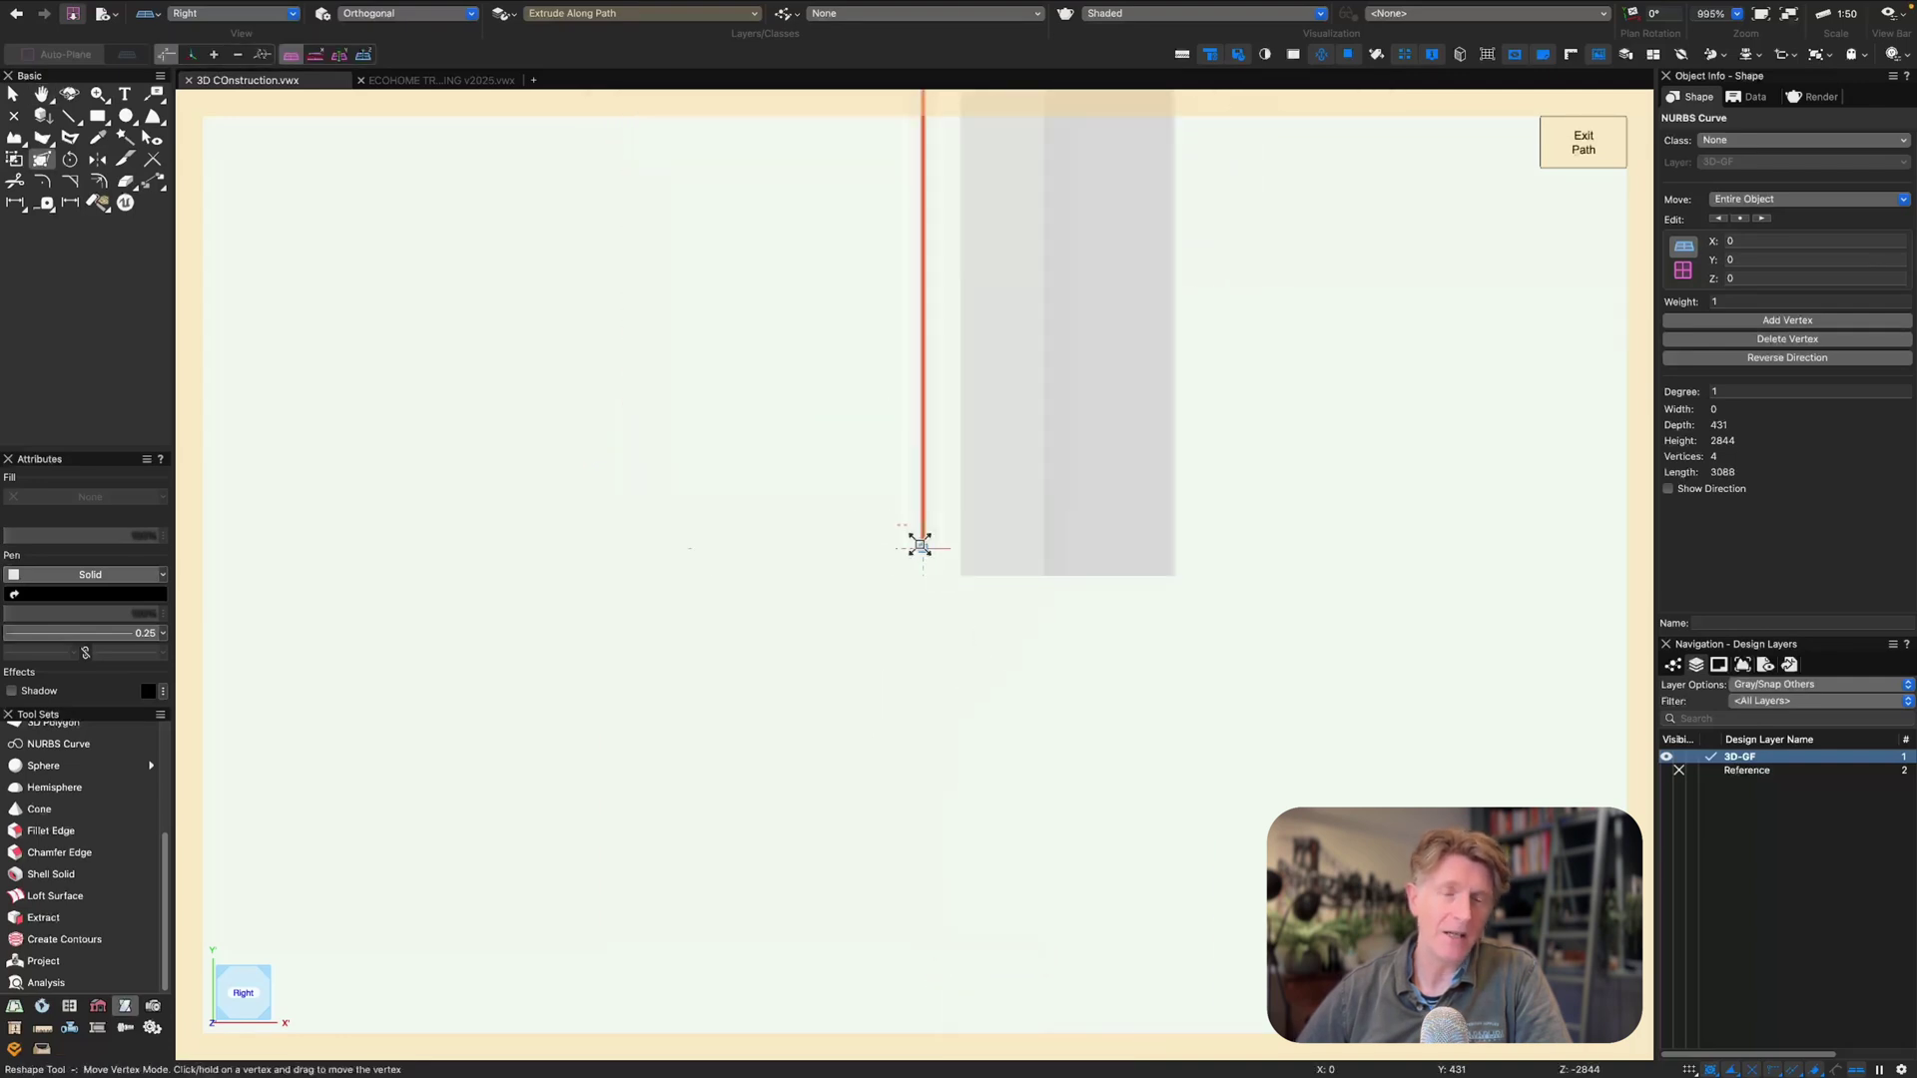
left_click_drag(923, 548, 923, 580)
scroll(918, 459, "down", 4)
scroll(912, 200, "up", 4)
key("x")
key("x")
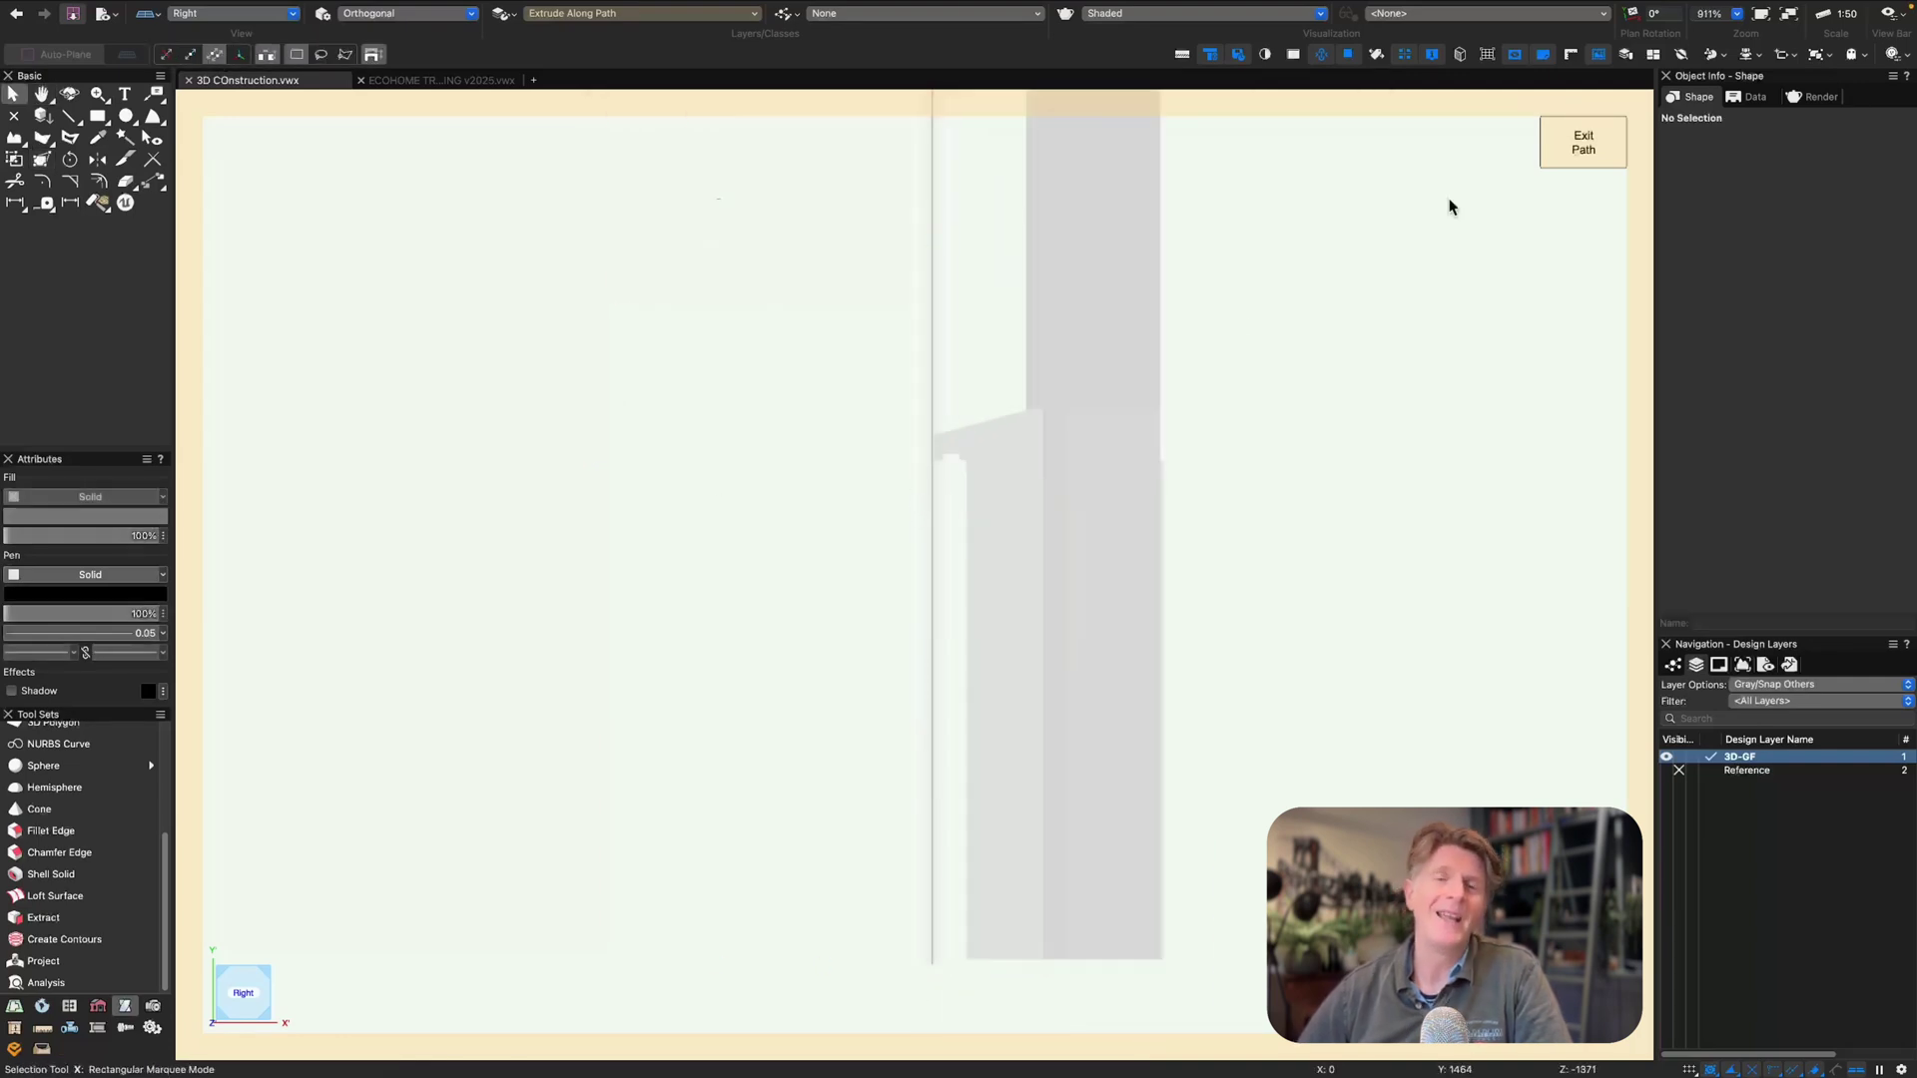
left_click(1574, 152)
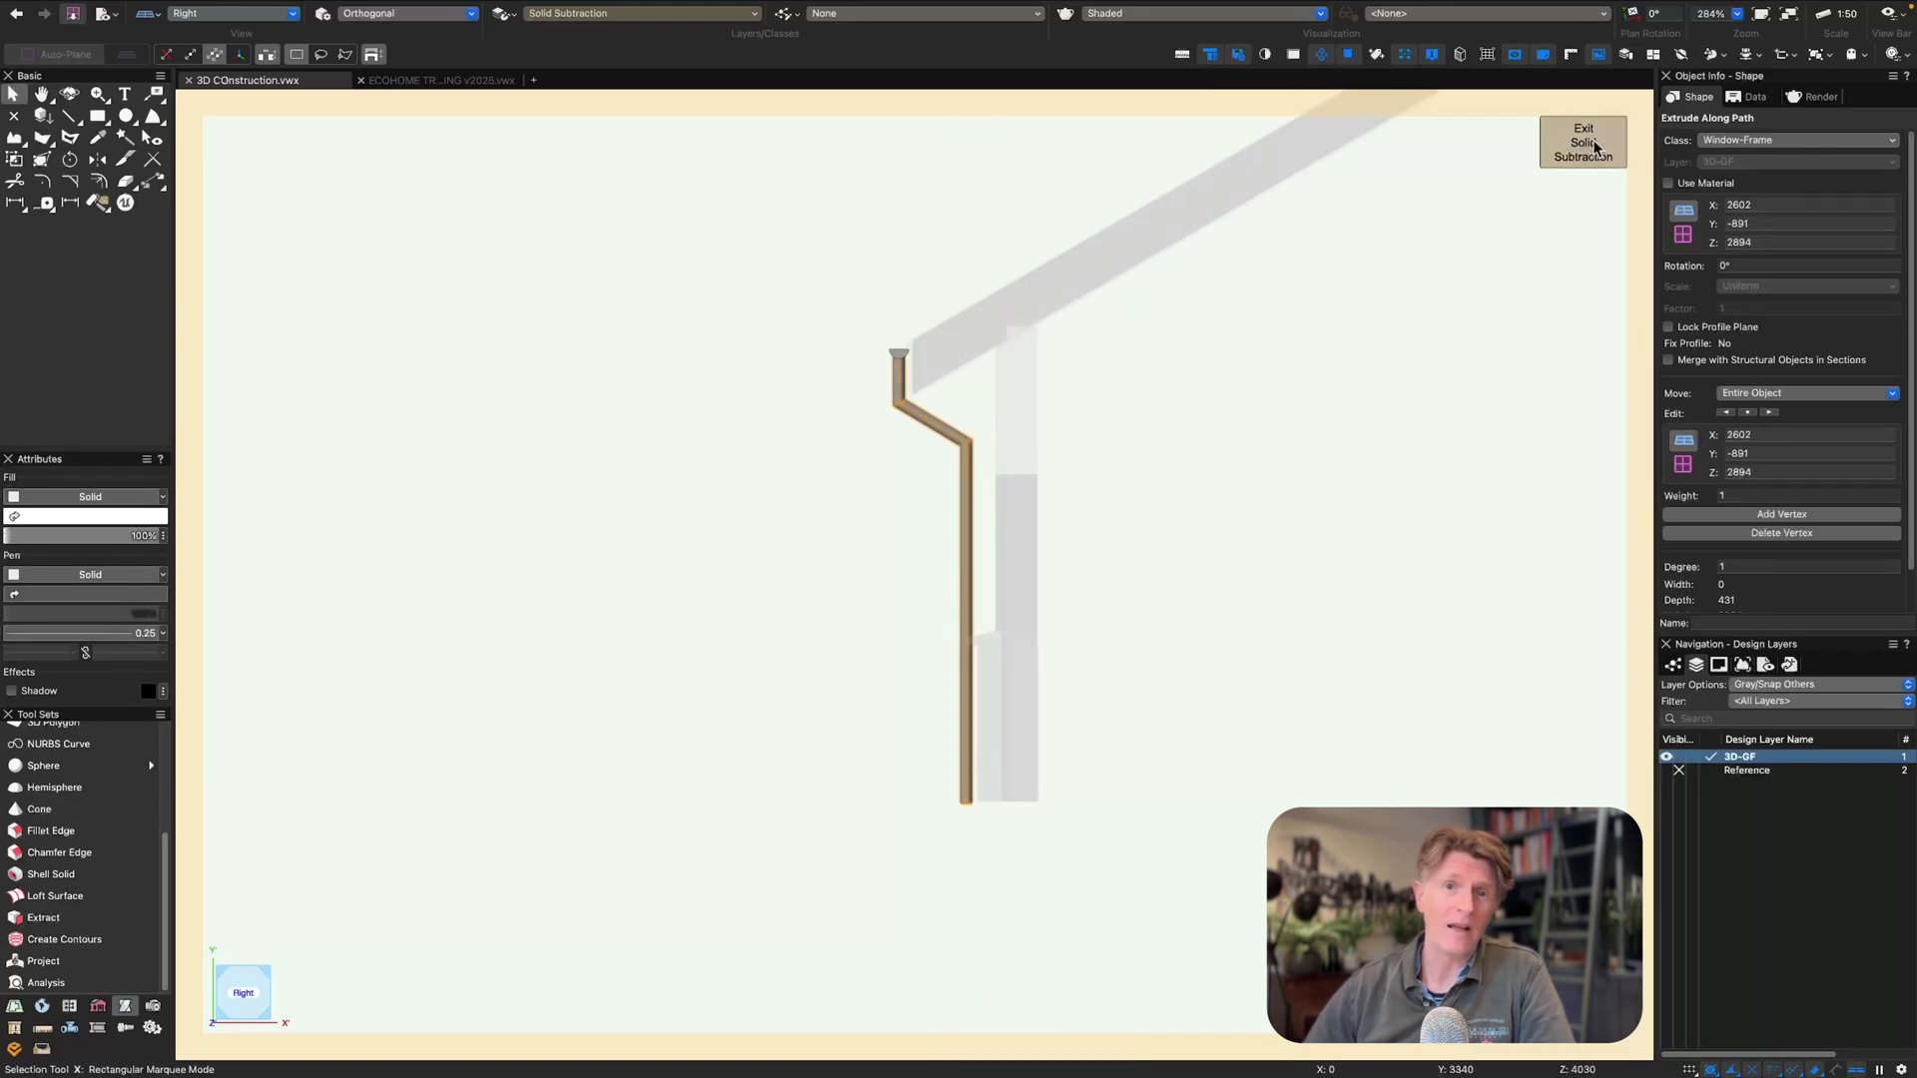
left_click(1583, 142)
- Show the selected downpipe in Top/Plan view
scroll(787, 551, "down", 5)
key("x")
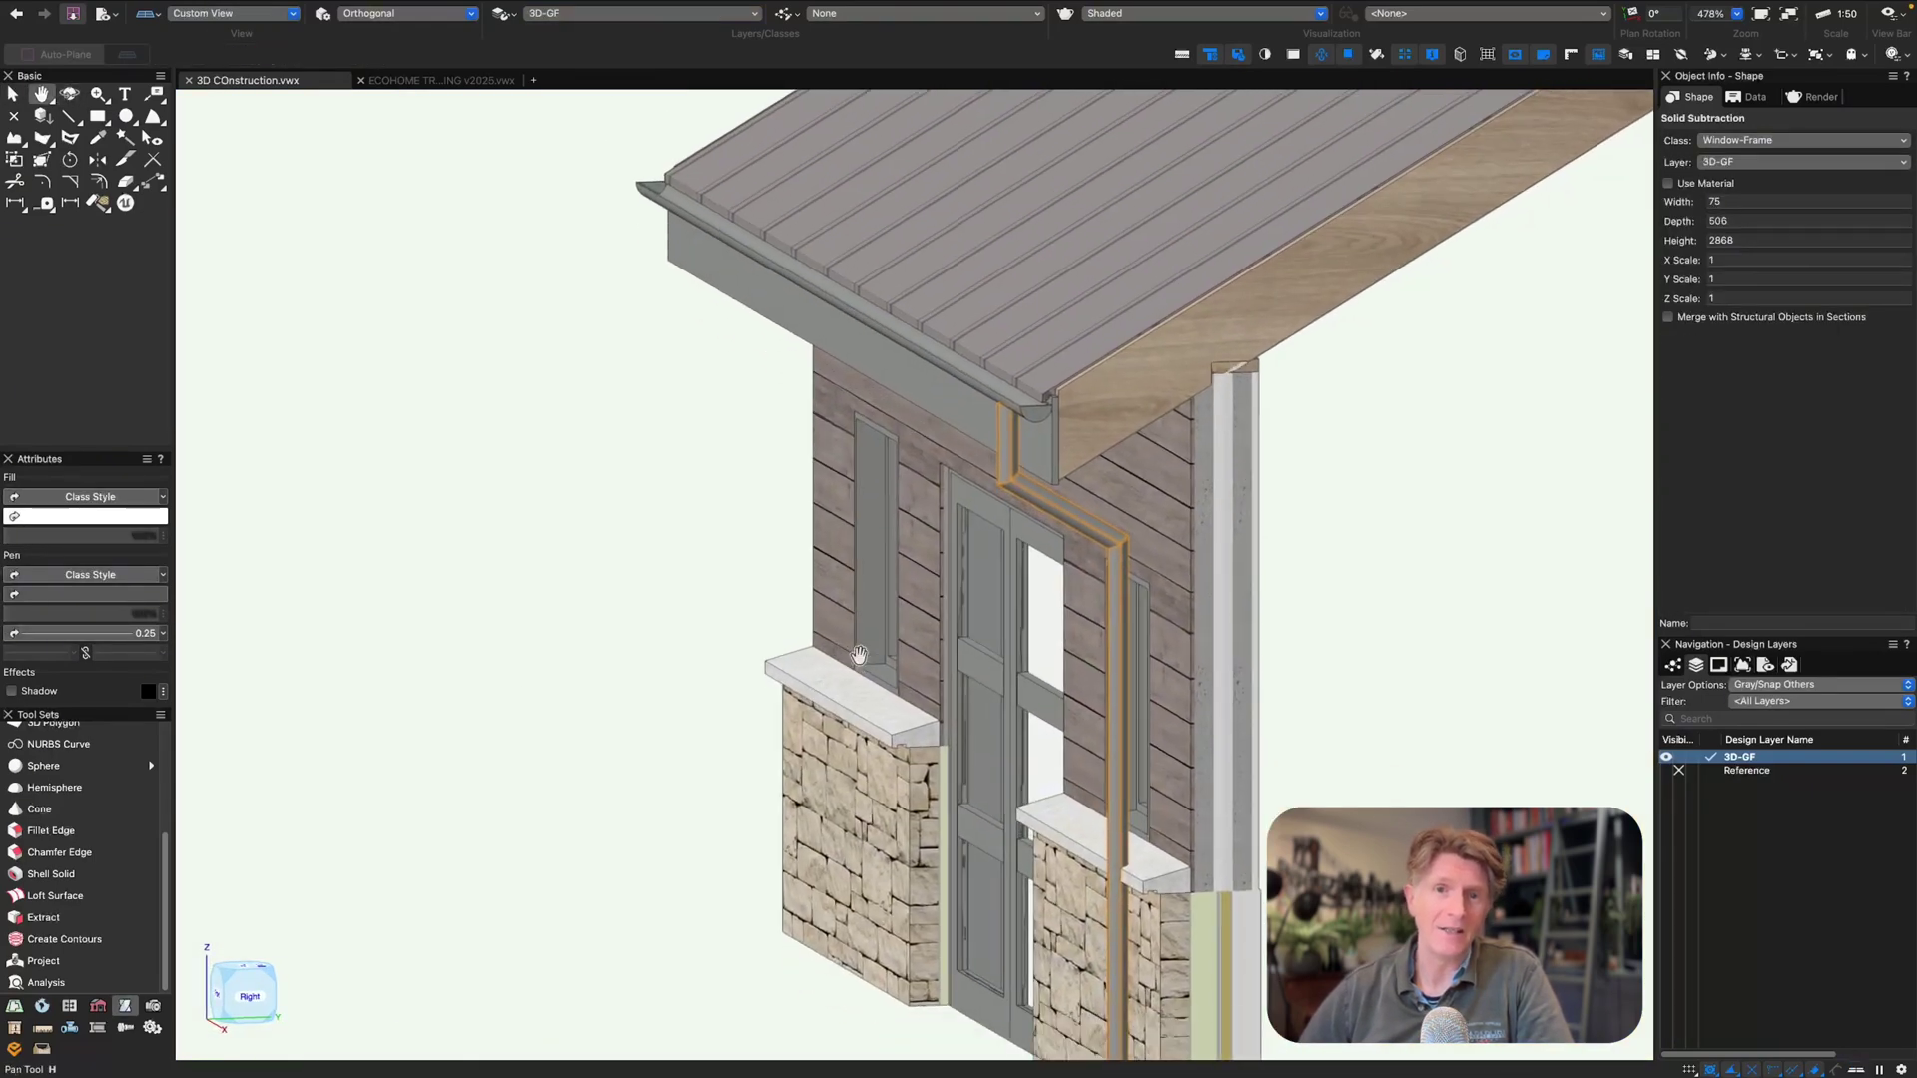
key("super+5")
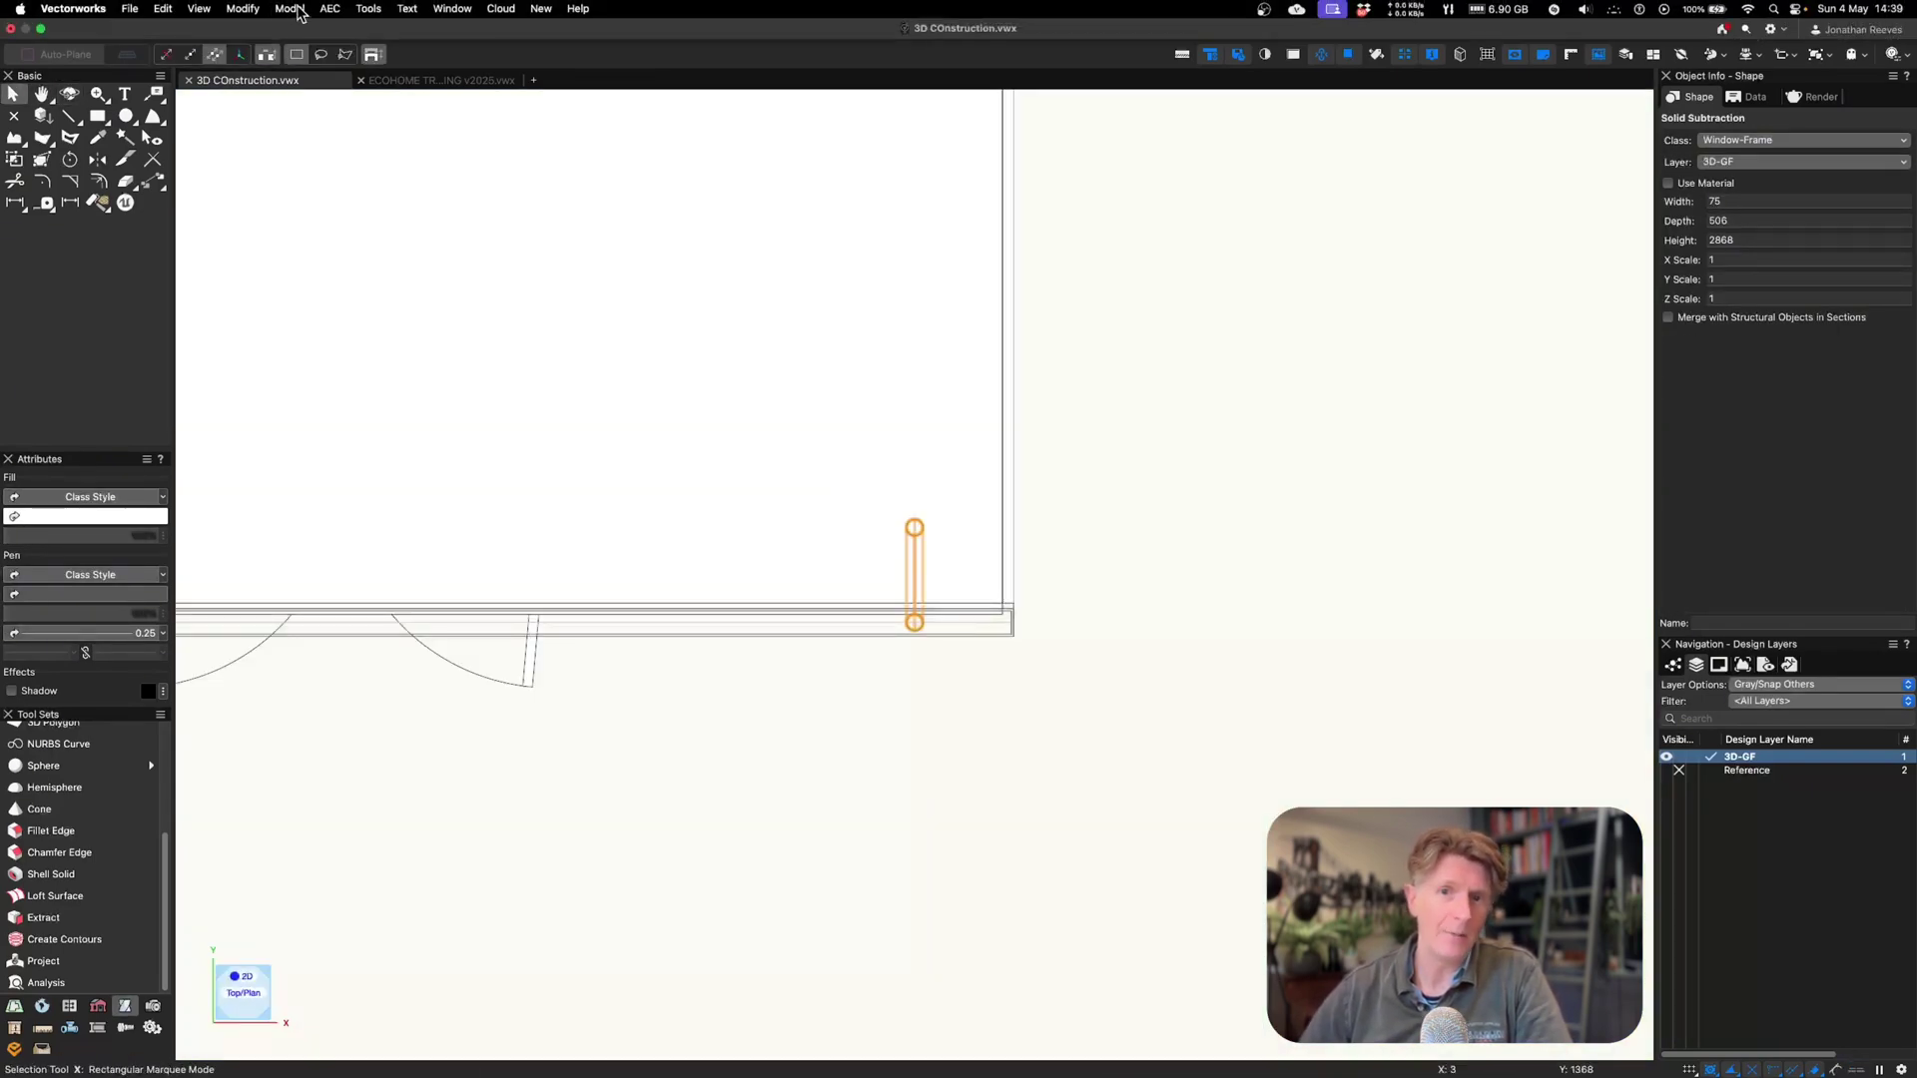
- Convert the downpipe solid near the building's front corner into an Auto Hybrid object
left_click(291, 9)
mouse_move(331, 11)
left_click(369, 101)
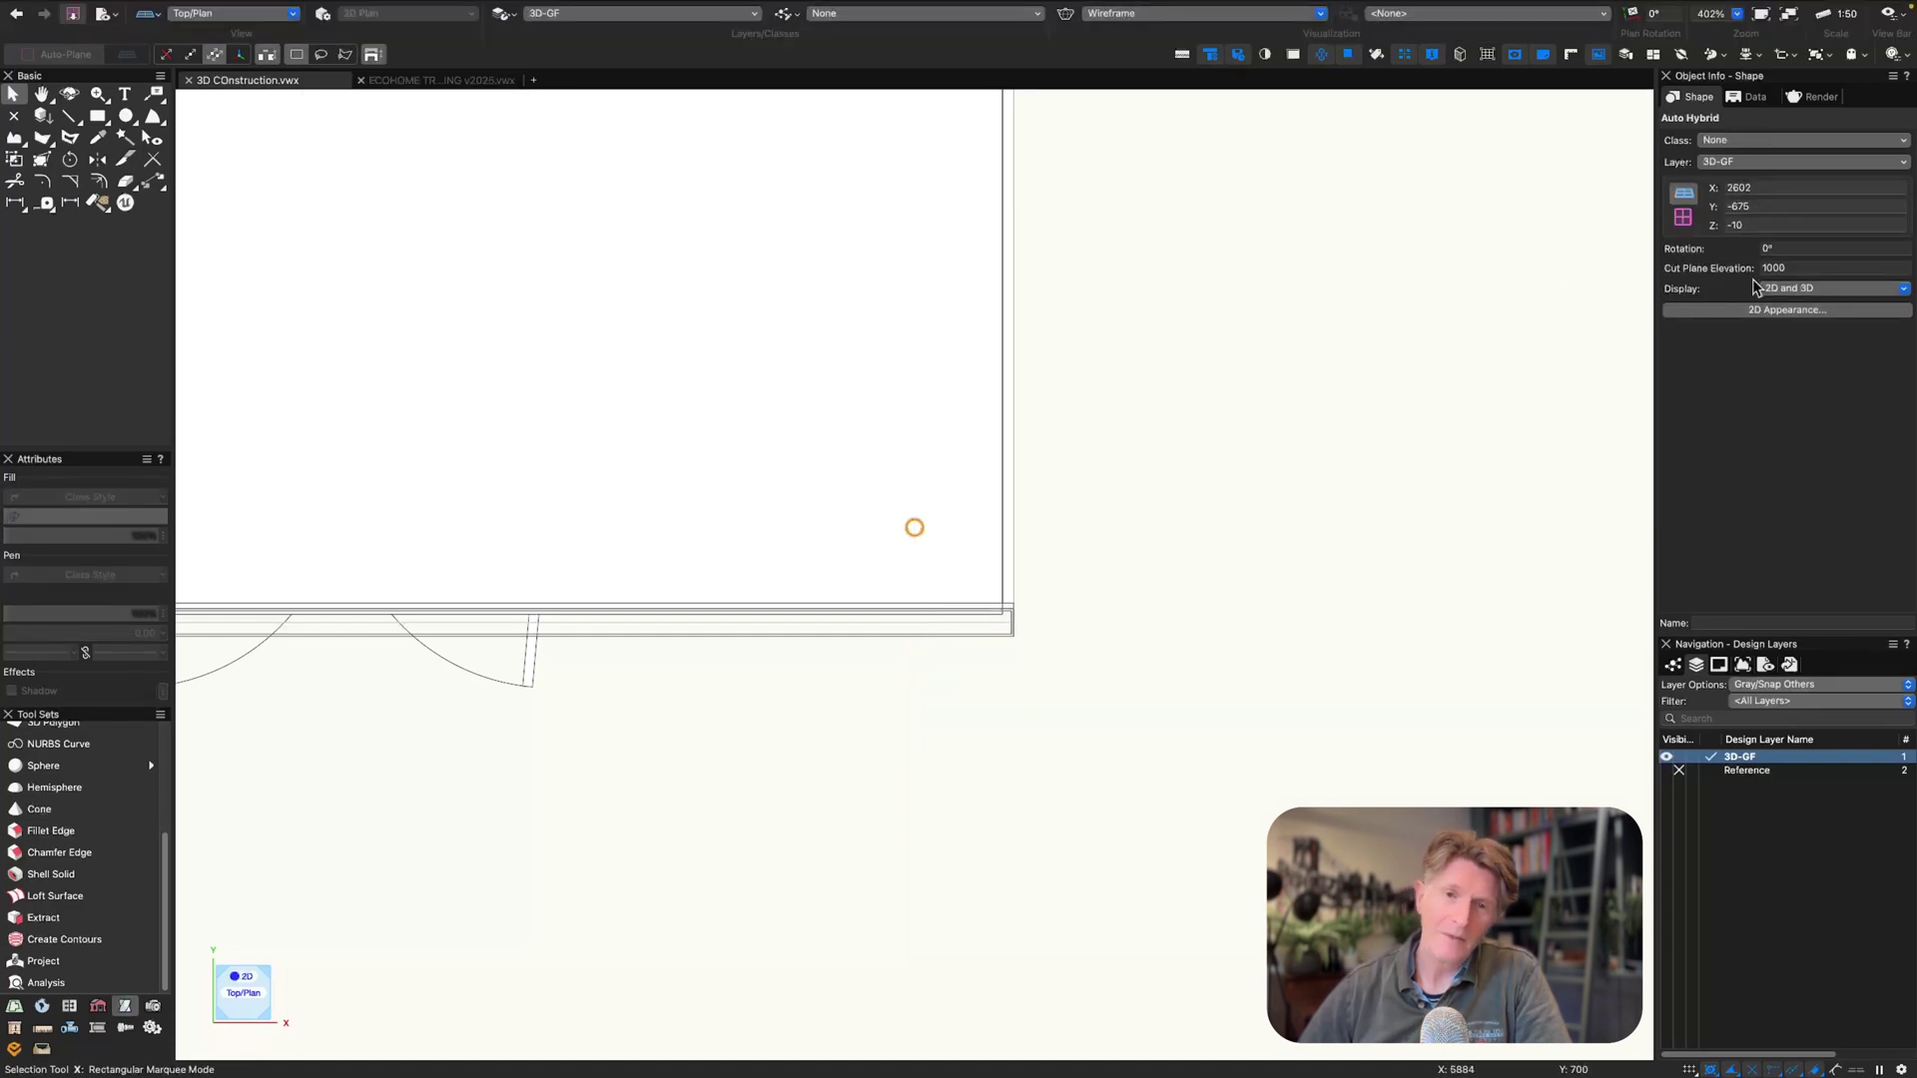
- Mirror a duplicate of the downpipe hybrid about the building's vertical centreline to the opposite front corner
scroll(893, 557, "down", 3)
key("7")
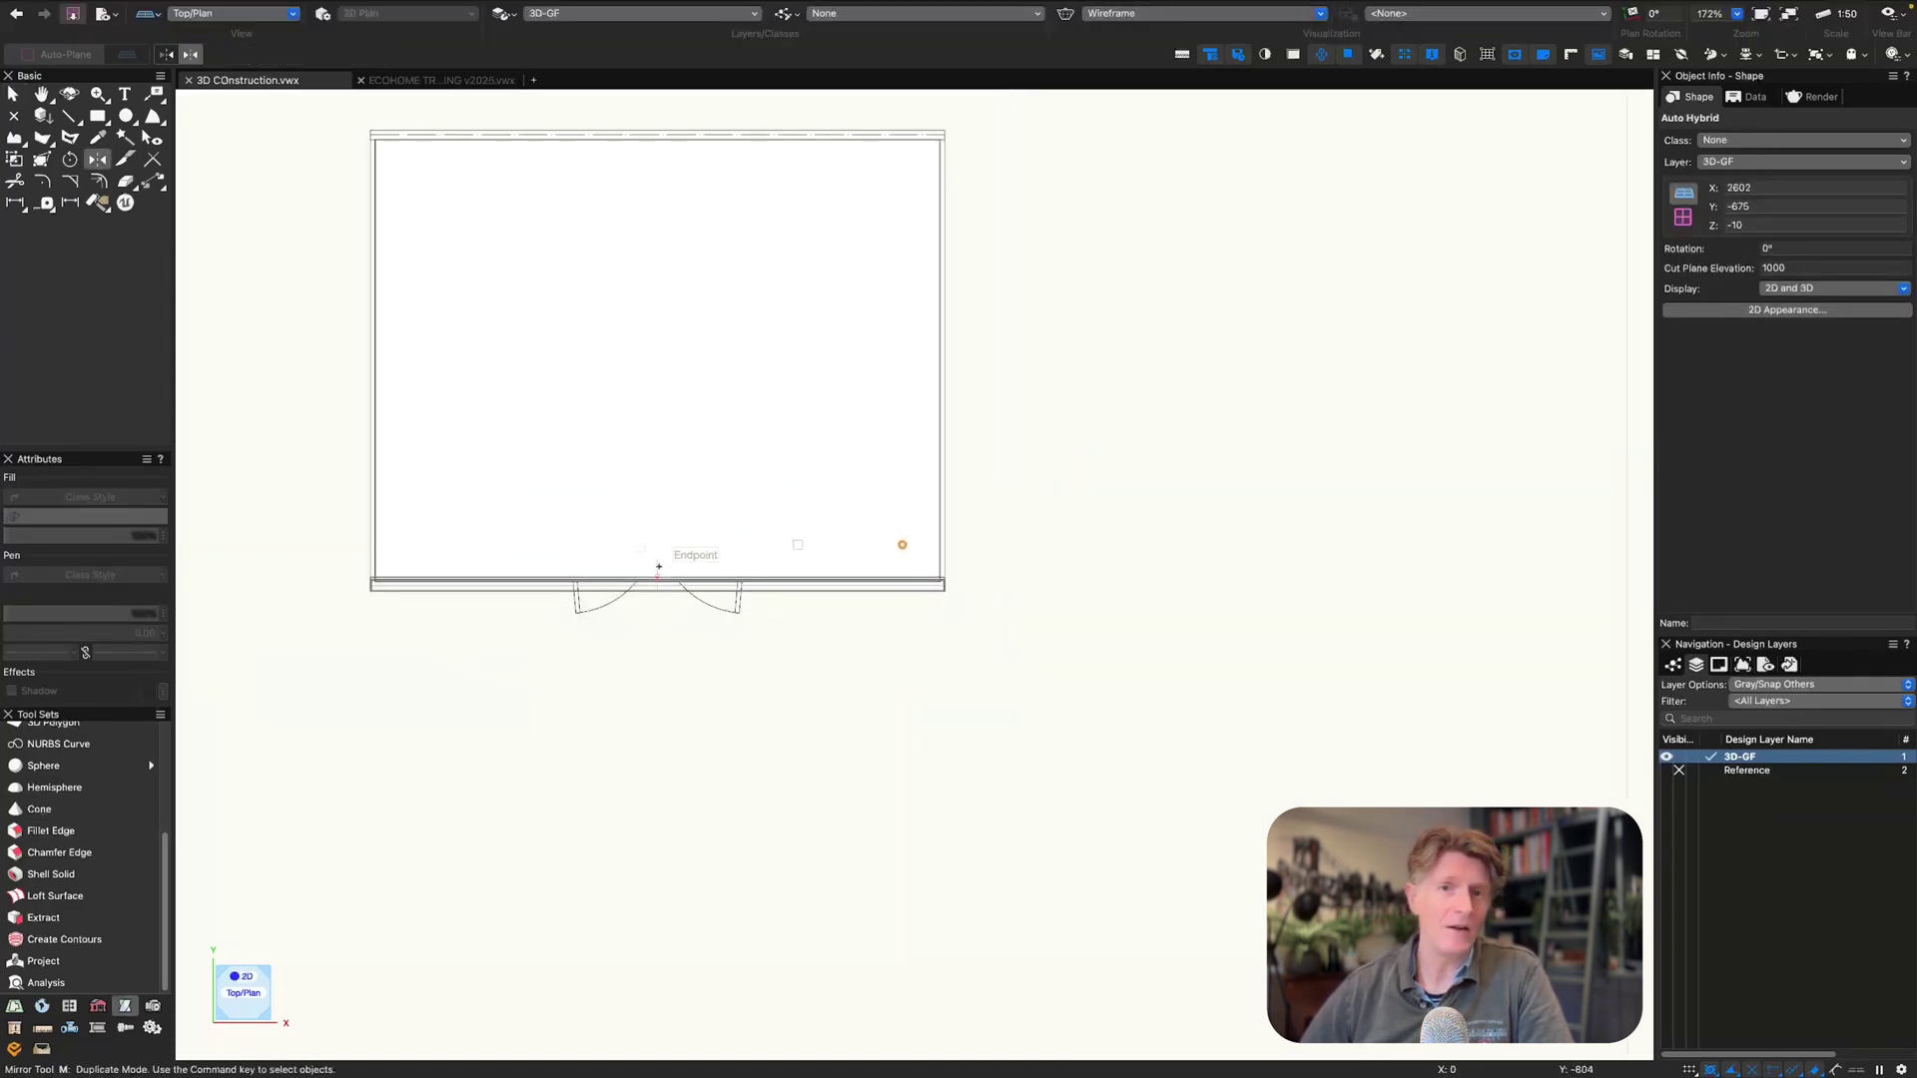
key("b")
left_click(663, 355)
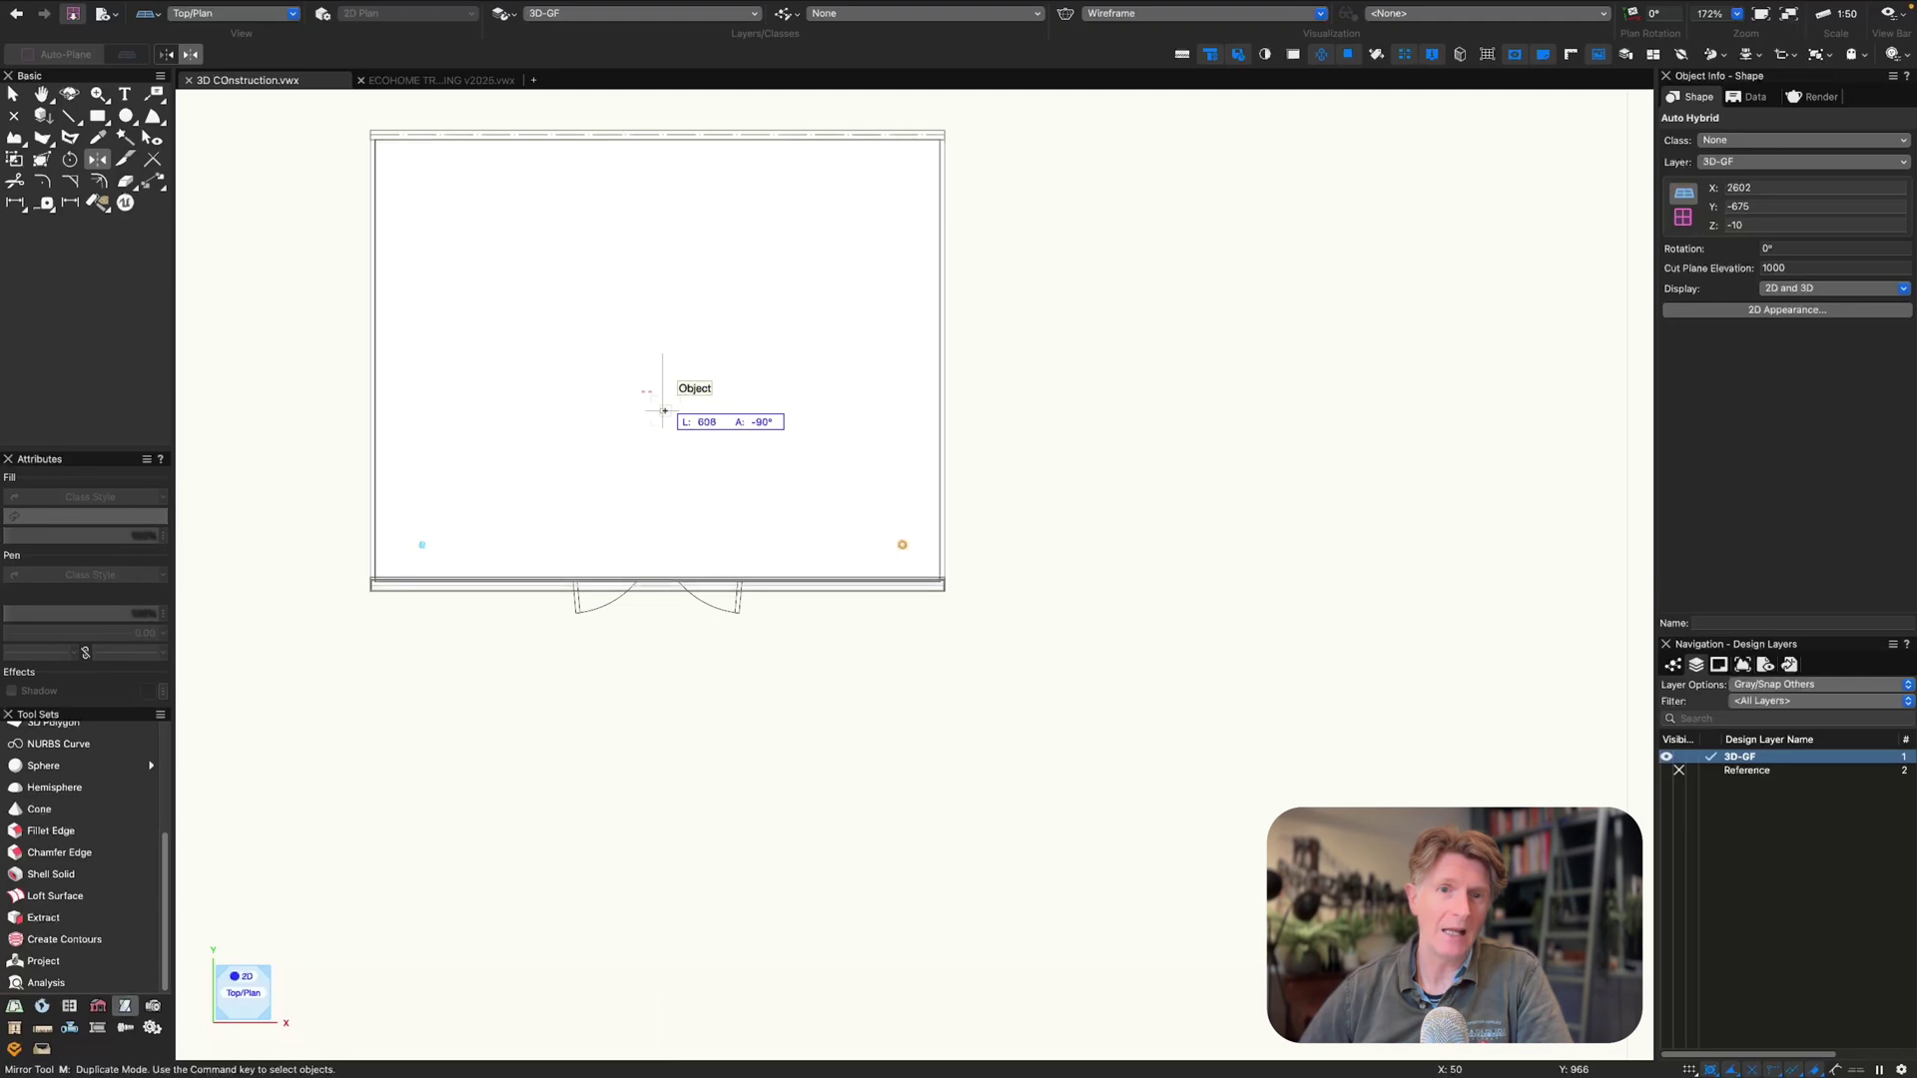
key("b")
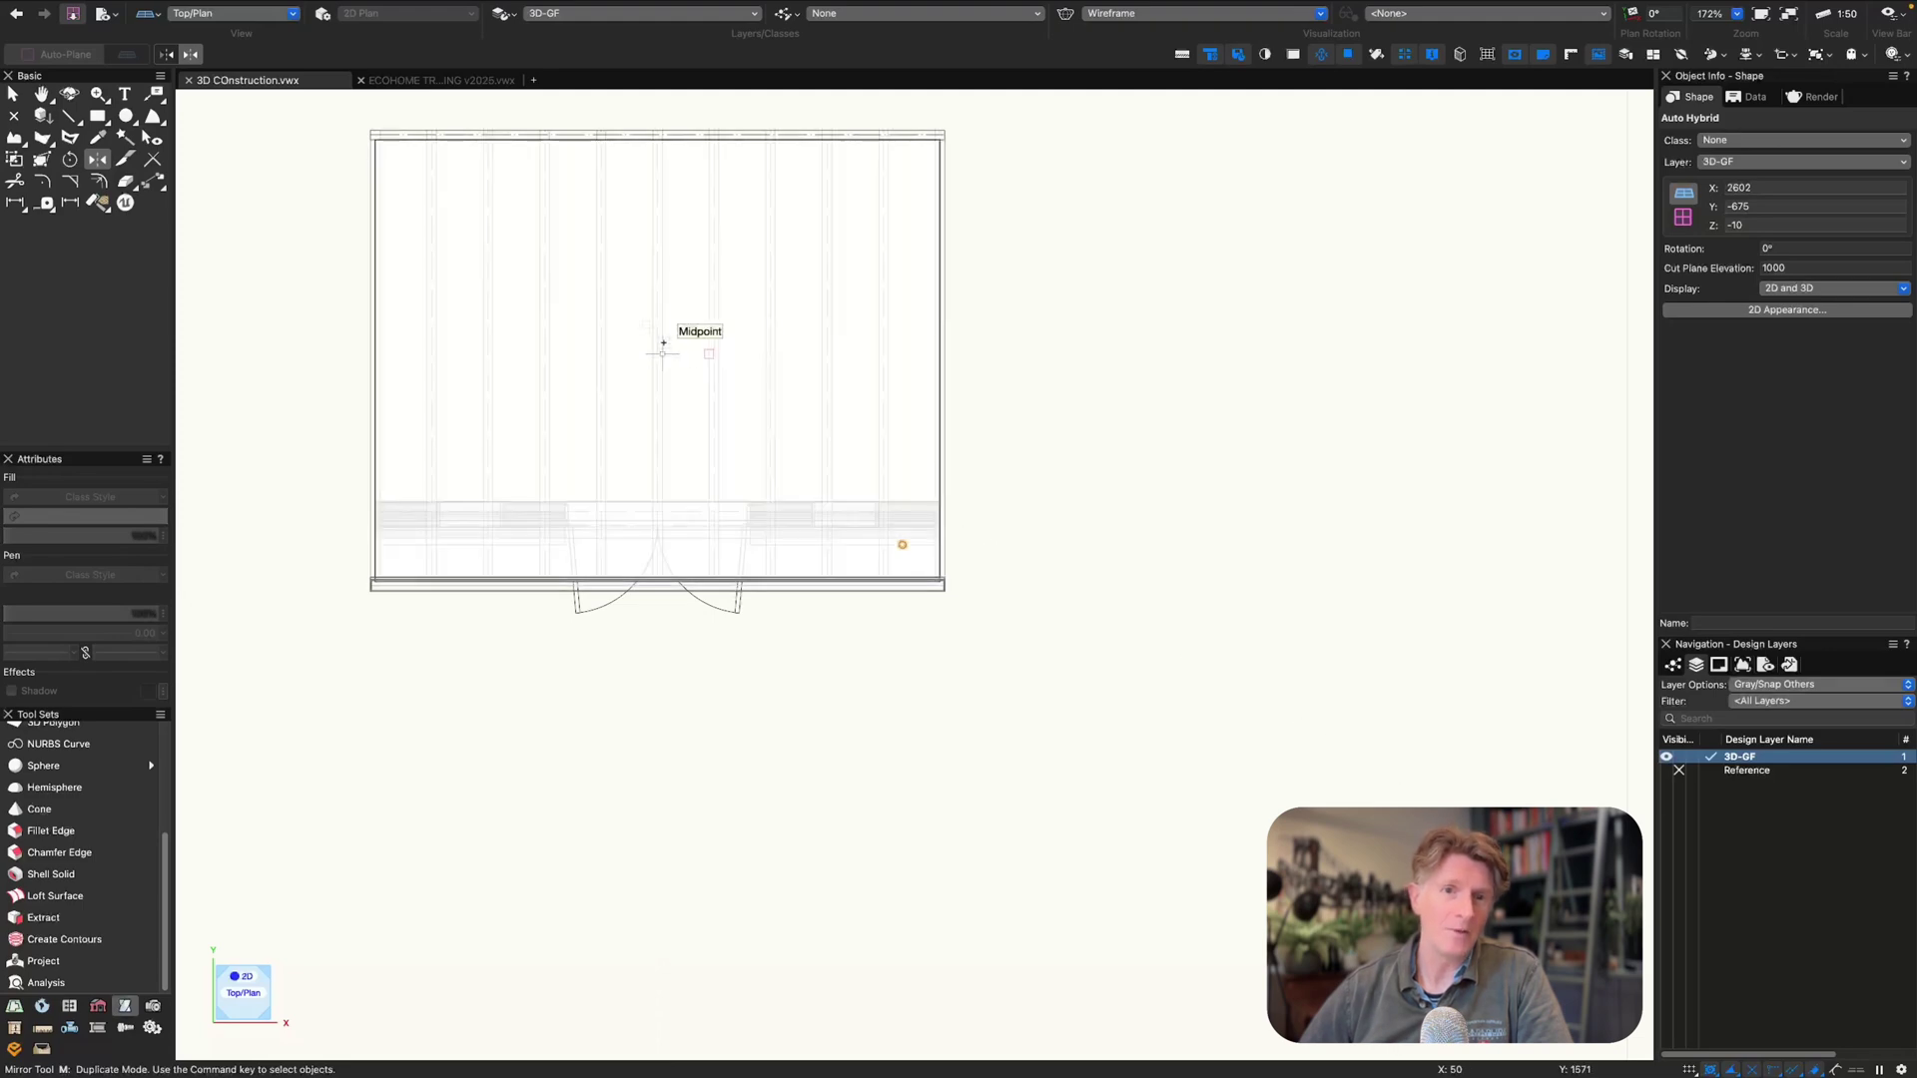
left_click(656, 481)
key("x")
- Examine the mirrored downpipes, gutter and roof in a shaded 3D view and in plan
key("3")
left_click(685, 706)
key("shift+c")
left_click_drag(1129, 827, 1080, 704)
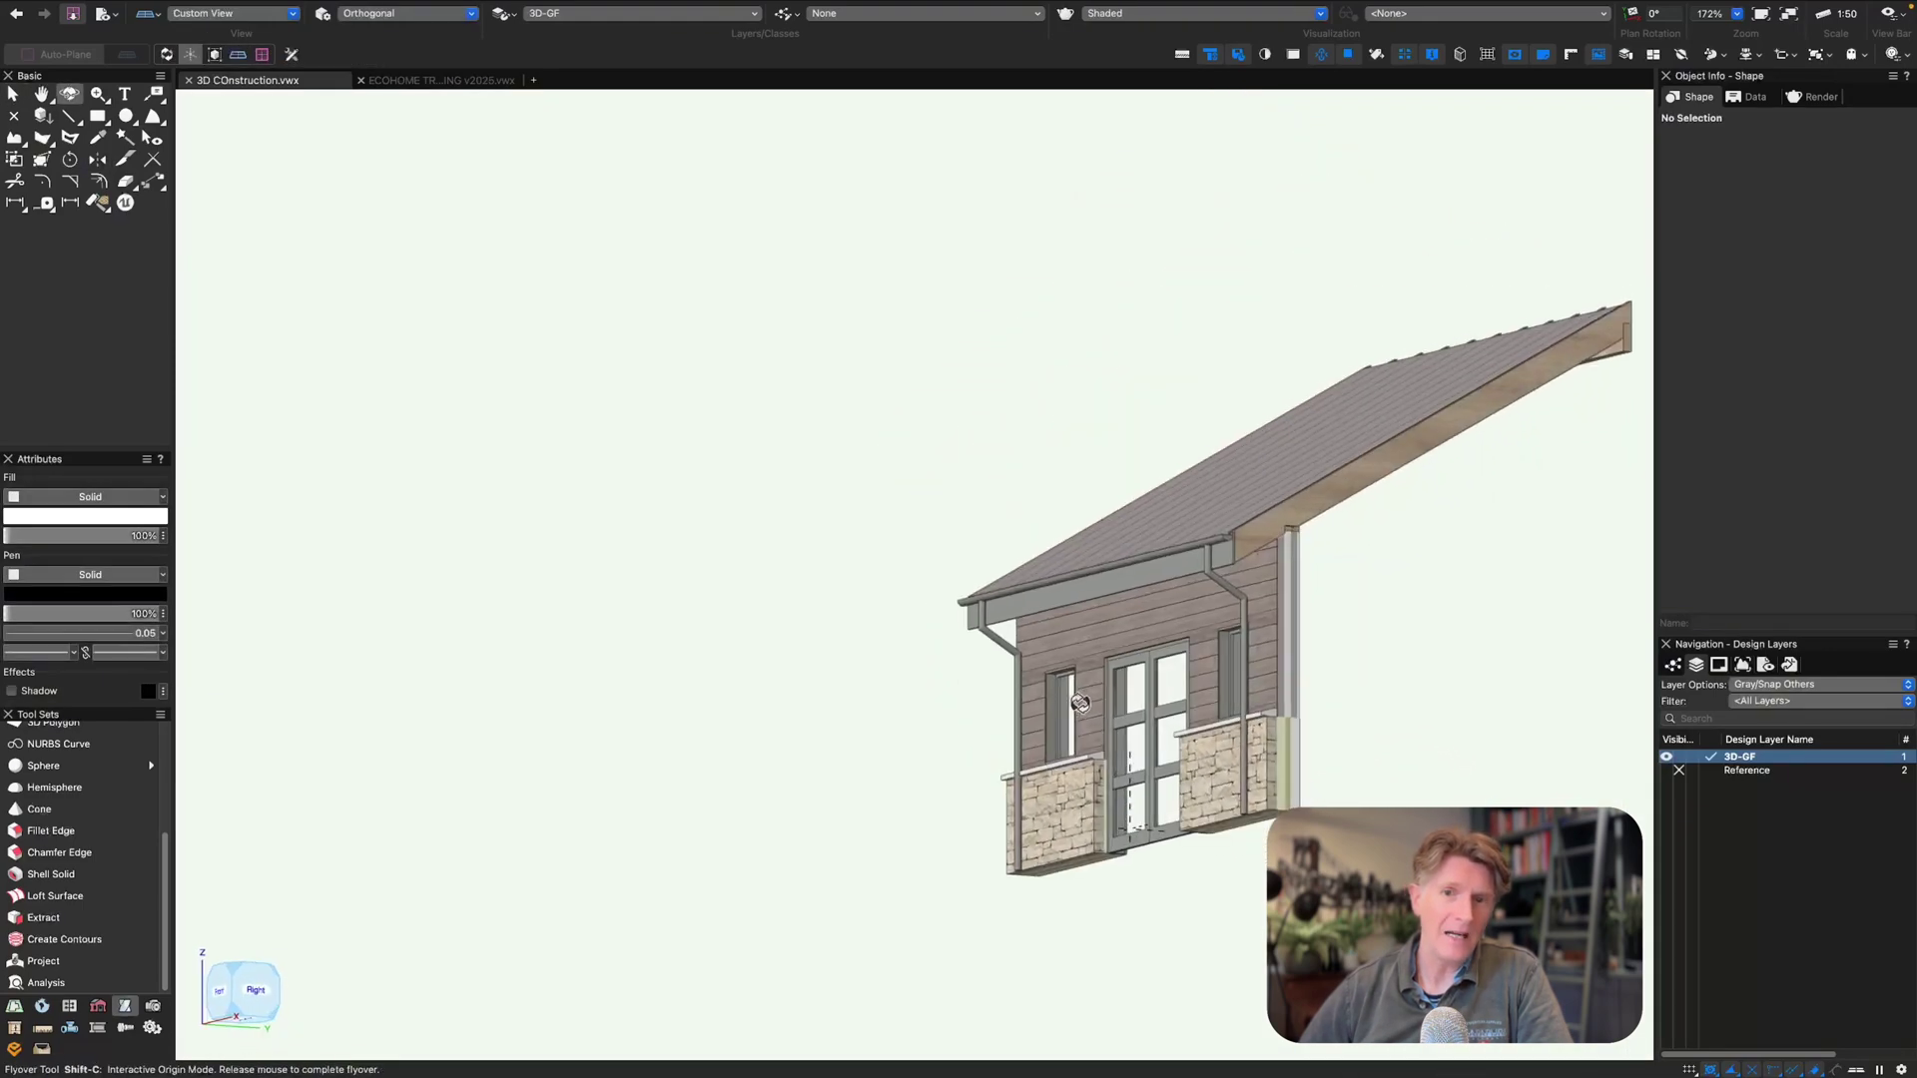
middle_click_drag(1080, 704, 1103, 737, "ctrl")
middle_click_drag(1104, 737, 861, 559)
scroll(843, 633, "up", 2)
key("0")
scroll(843, 633, "down", 4)
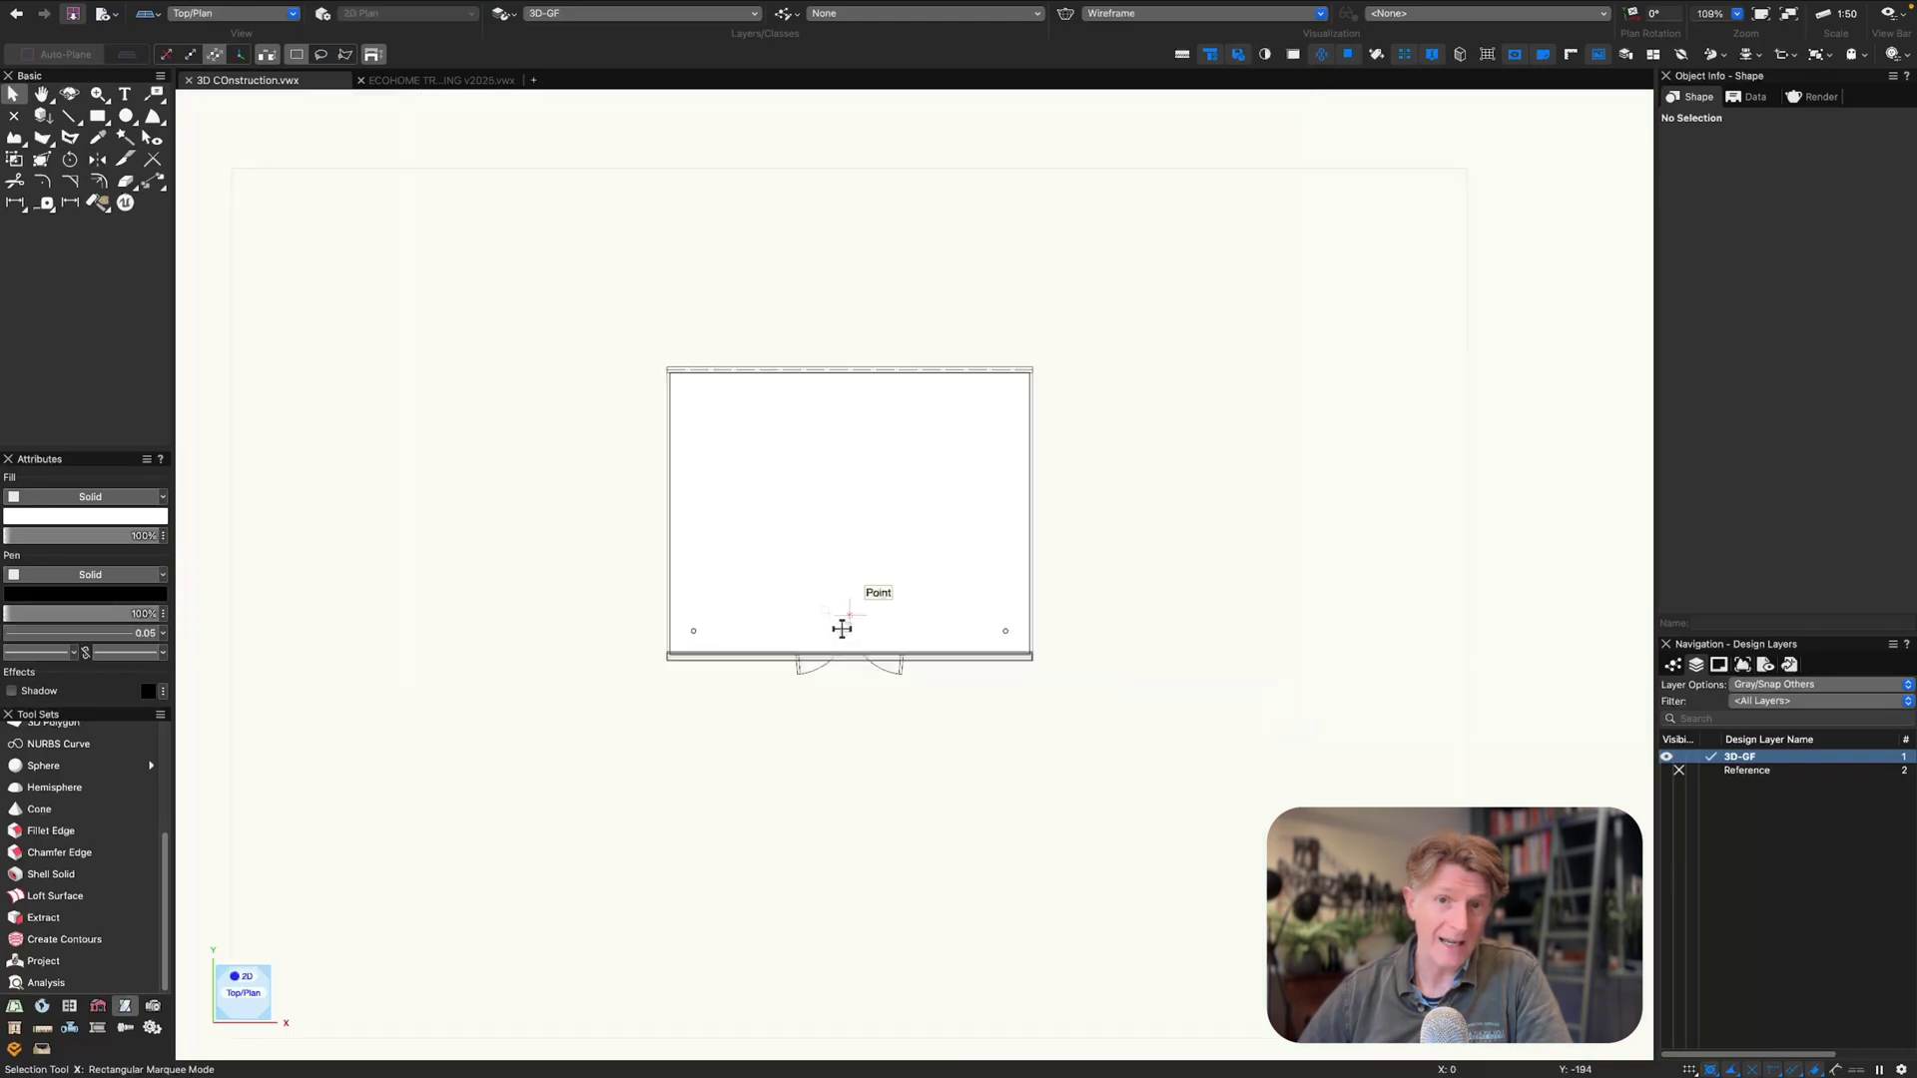
key("3")
left_click(1022, 471)
left_click(1047, 307)
key("0")
- Create a design layer named 3D Roof with elevation 0 relative to the ground plane
left_click_drag(597, 350, 1130, 545)
right_click(1732, 804)
left_click(1747, 814)
type("3D")
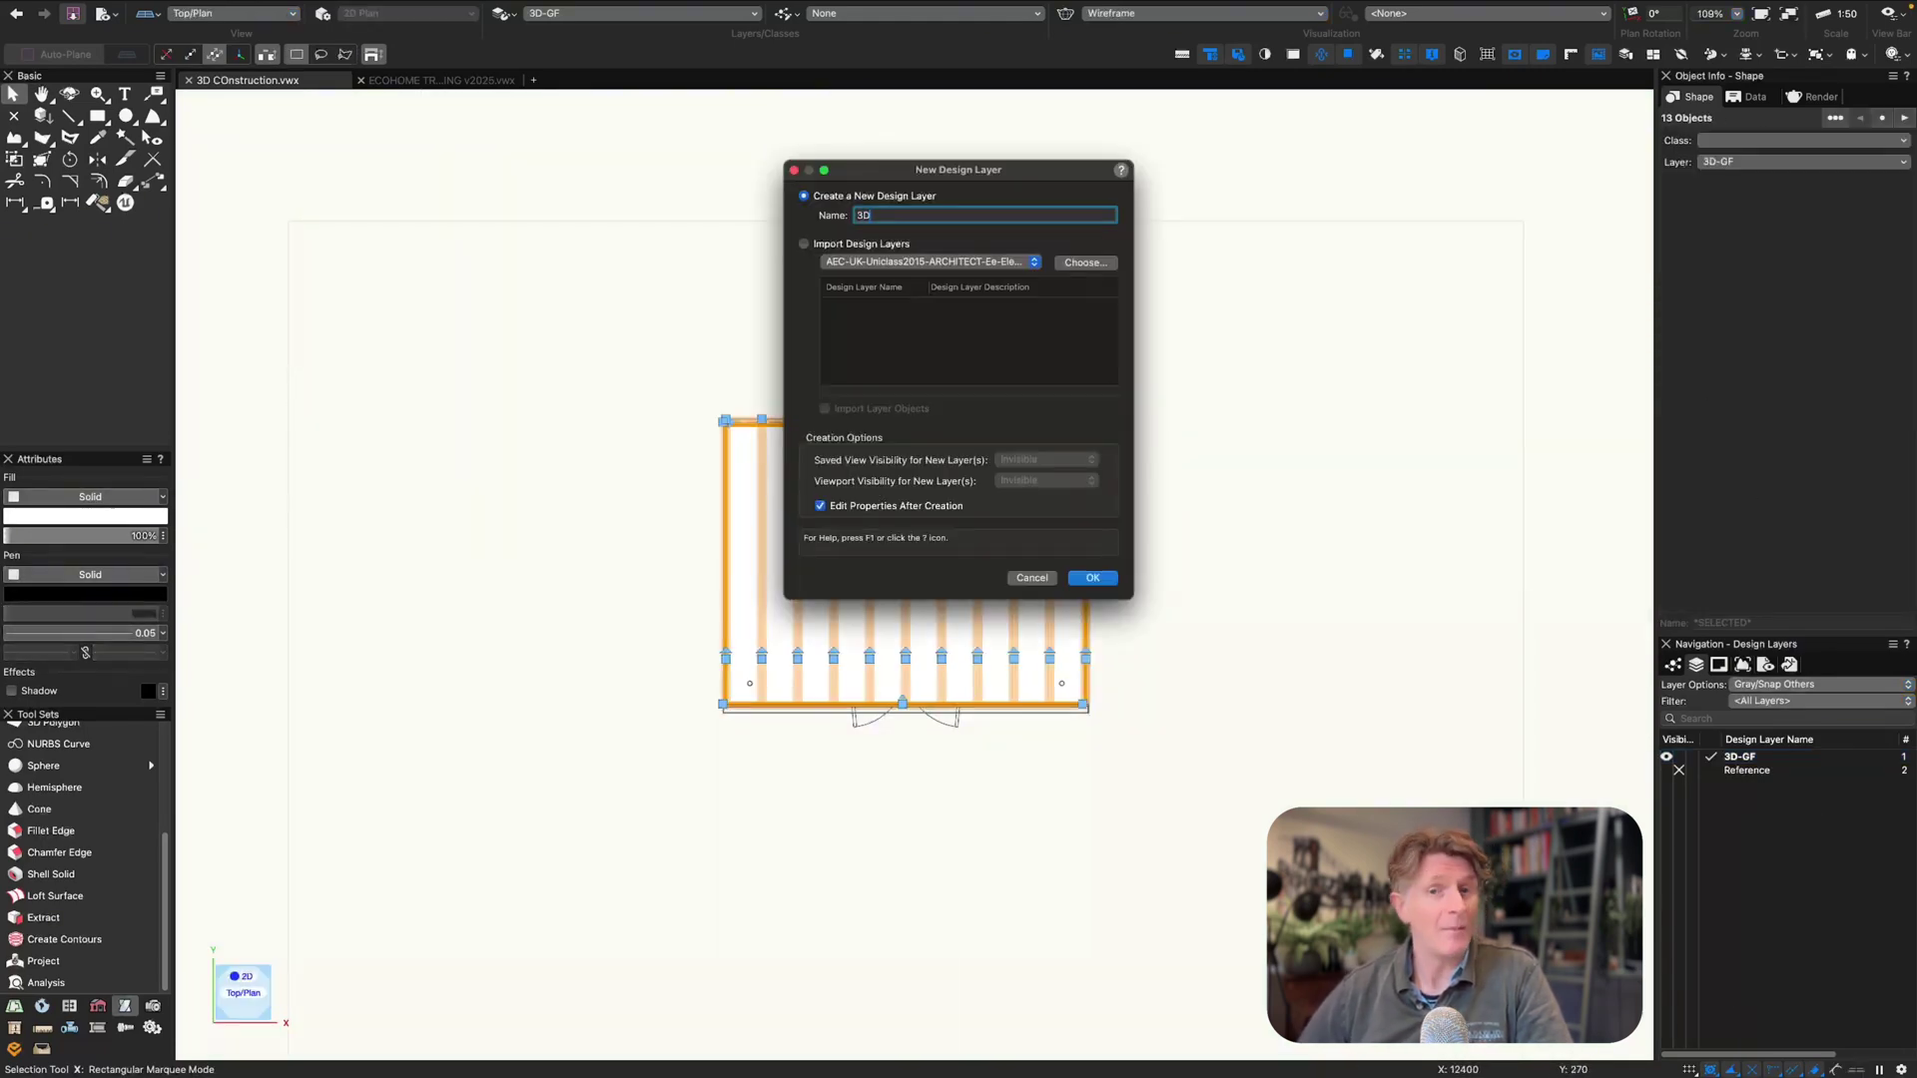
type(" Roof")
key("Return")
left_click_drag(902, 291, 778, 290)
type("0")
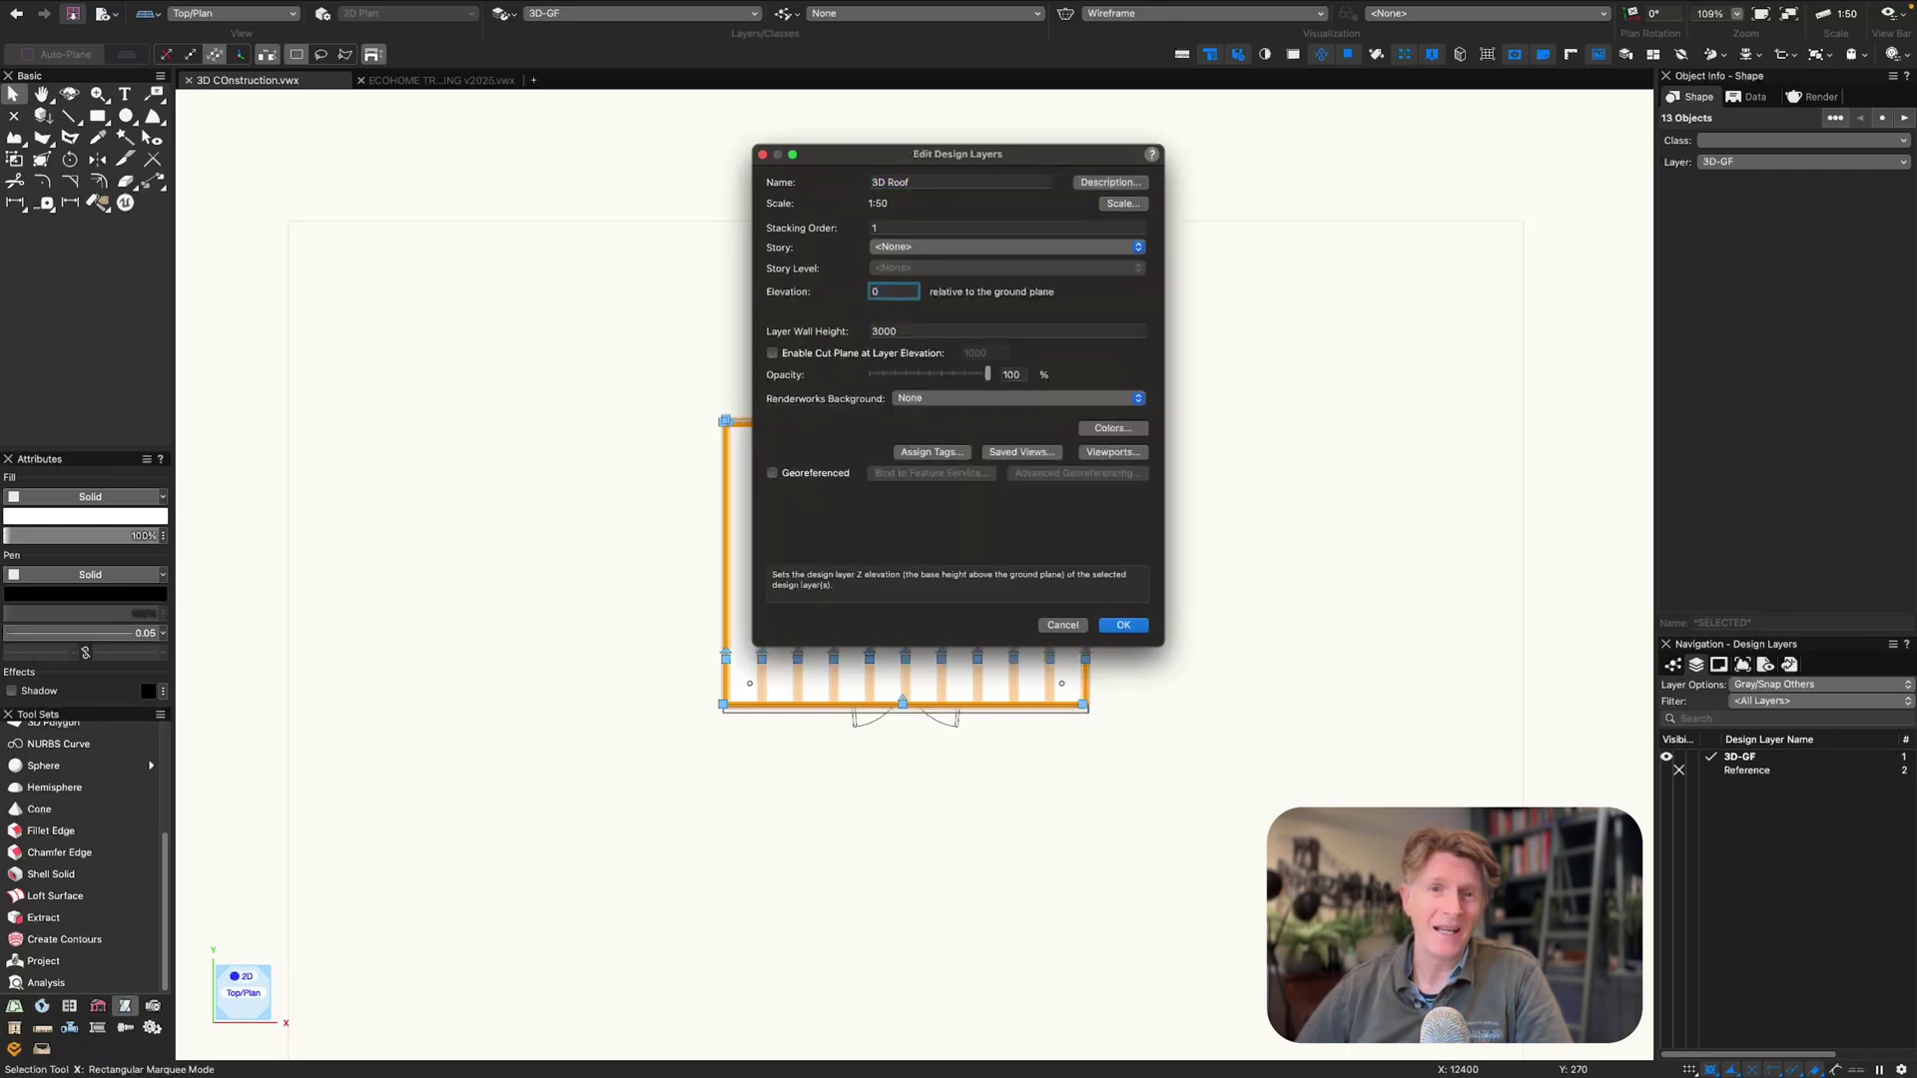
key("Tab")
key("Return")
left_click(1402, 743)
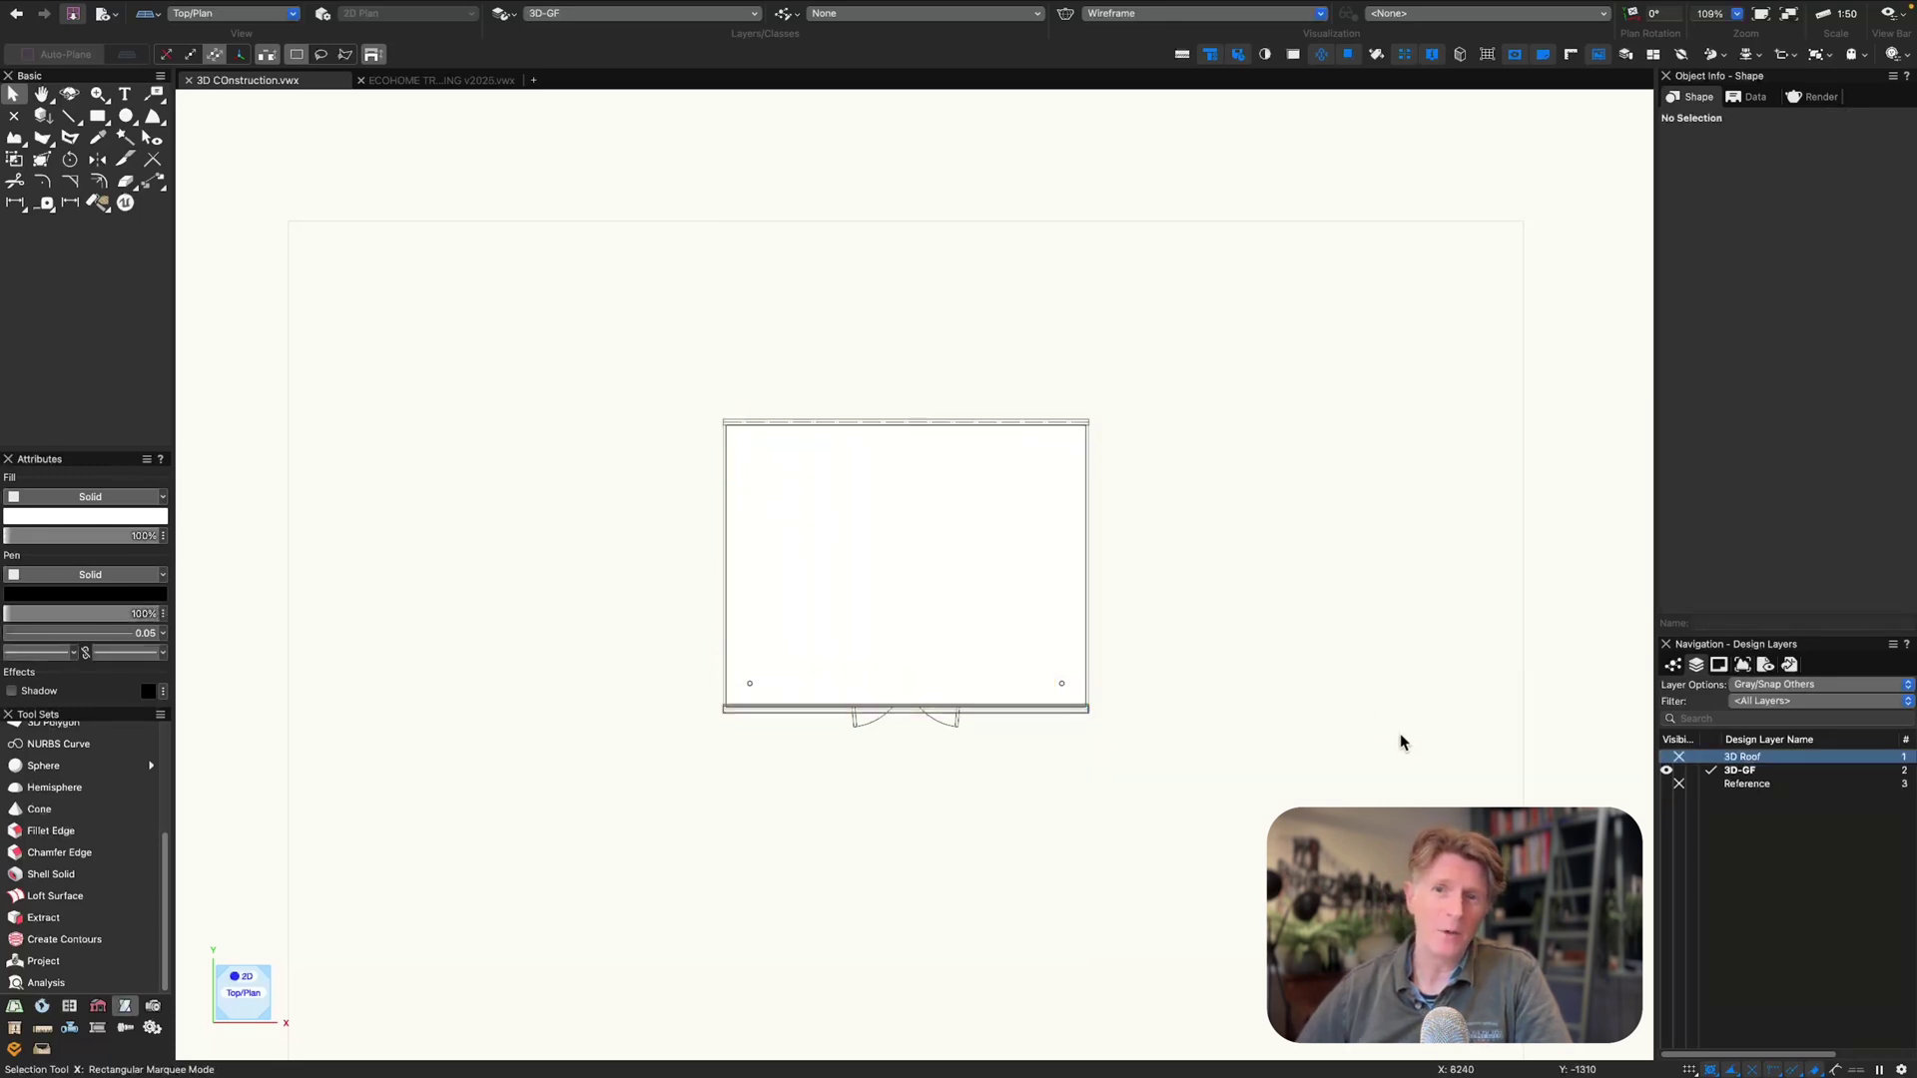
- Move the roof covering and its timbers from the 3D-GF layer onto the 3D Roof layer
left_click_drag(666, 399, 1148, 729)
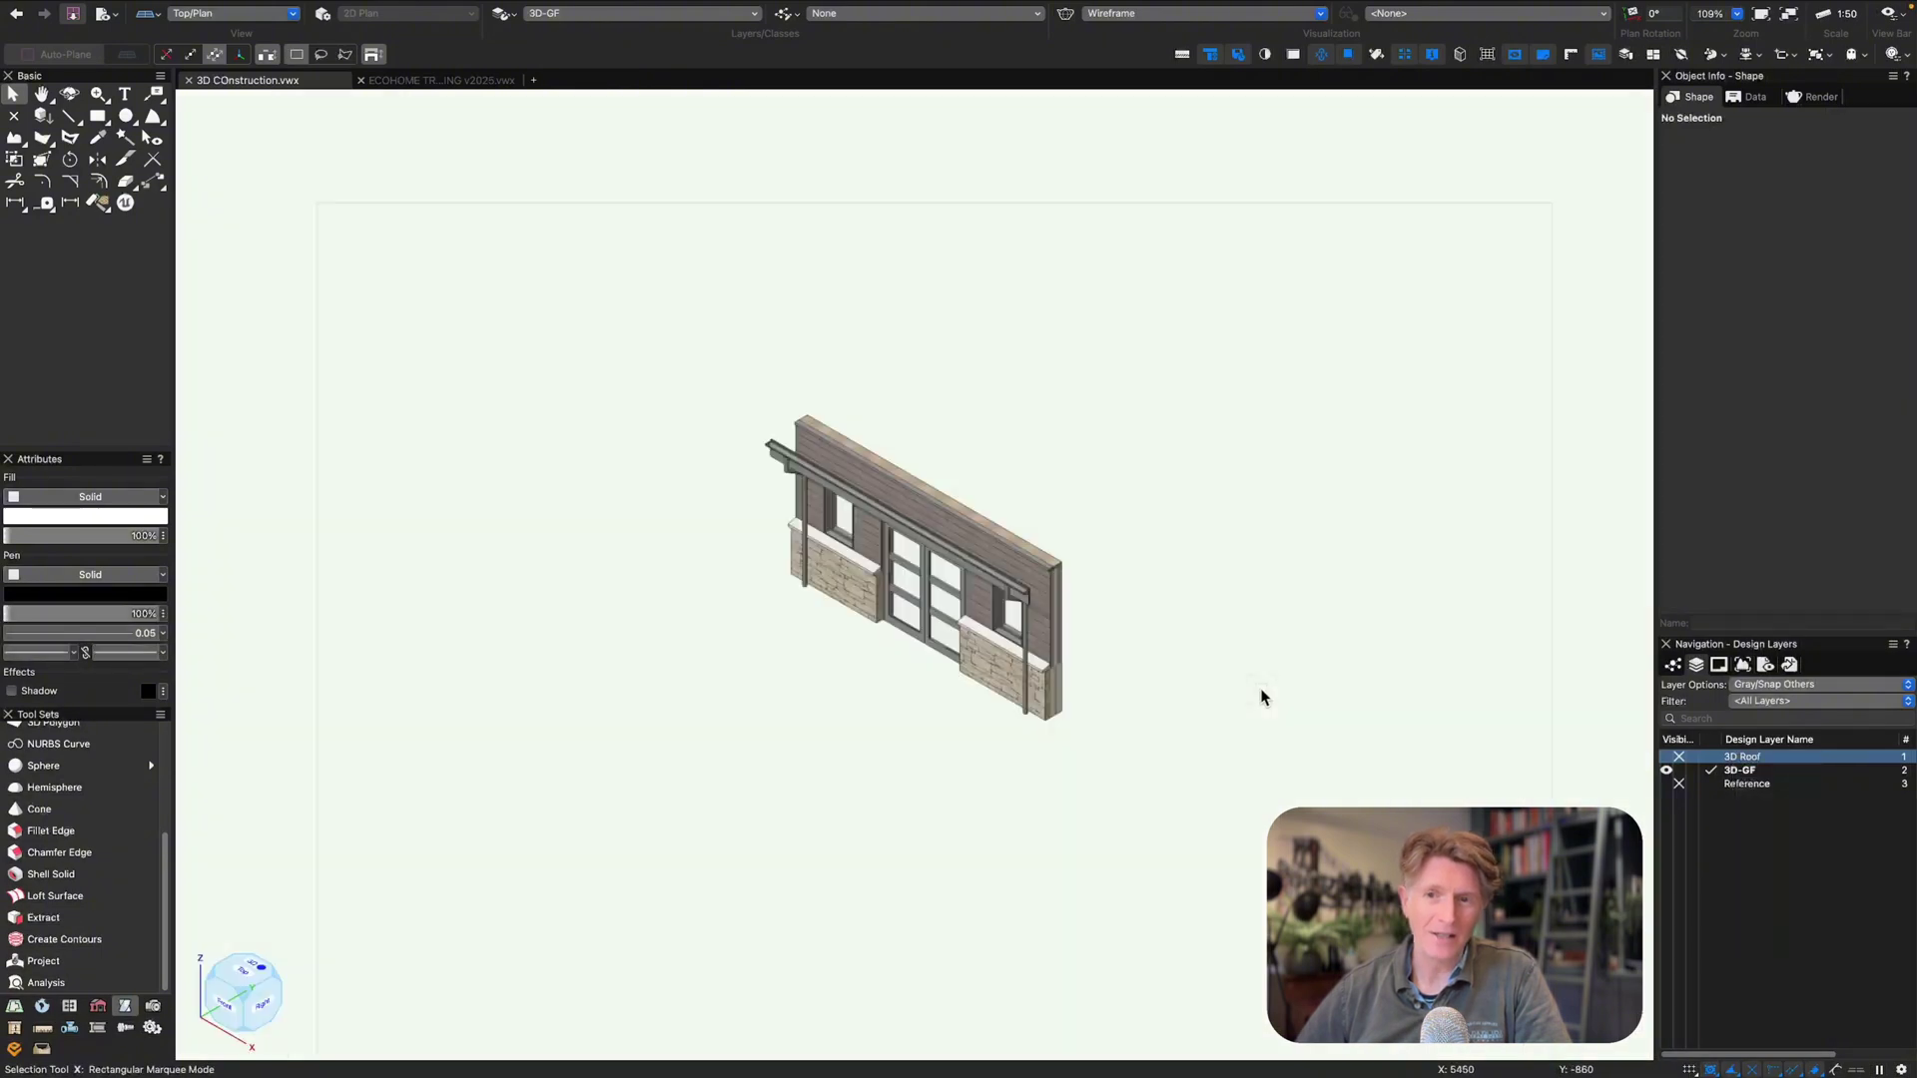
scroll(948, 539, "up", 5)
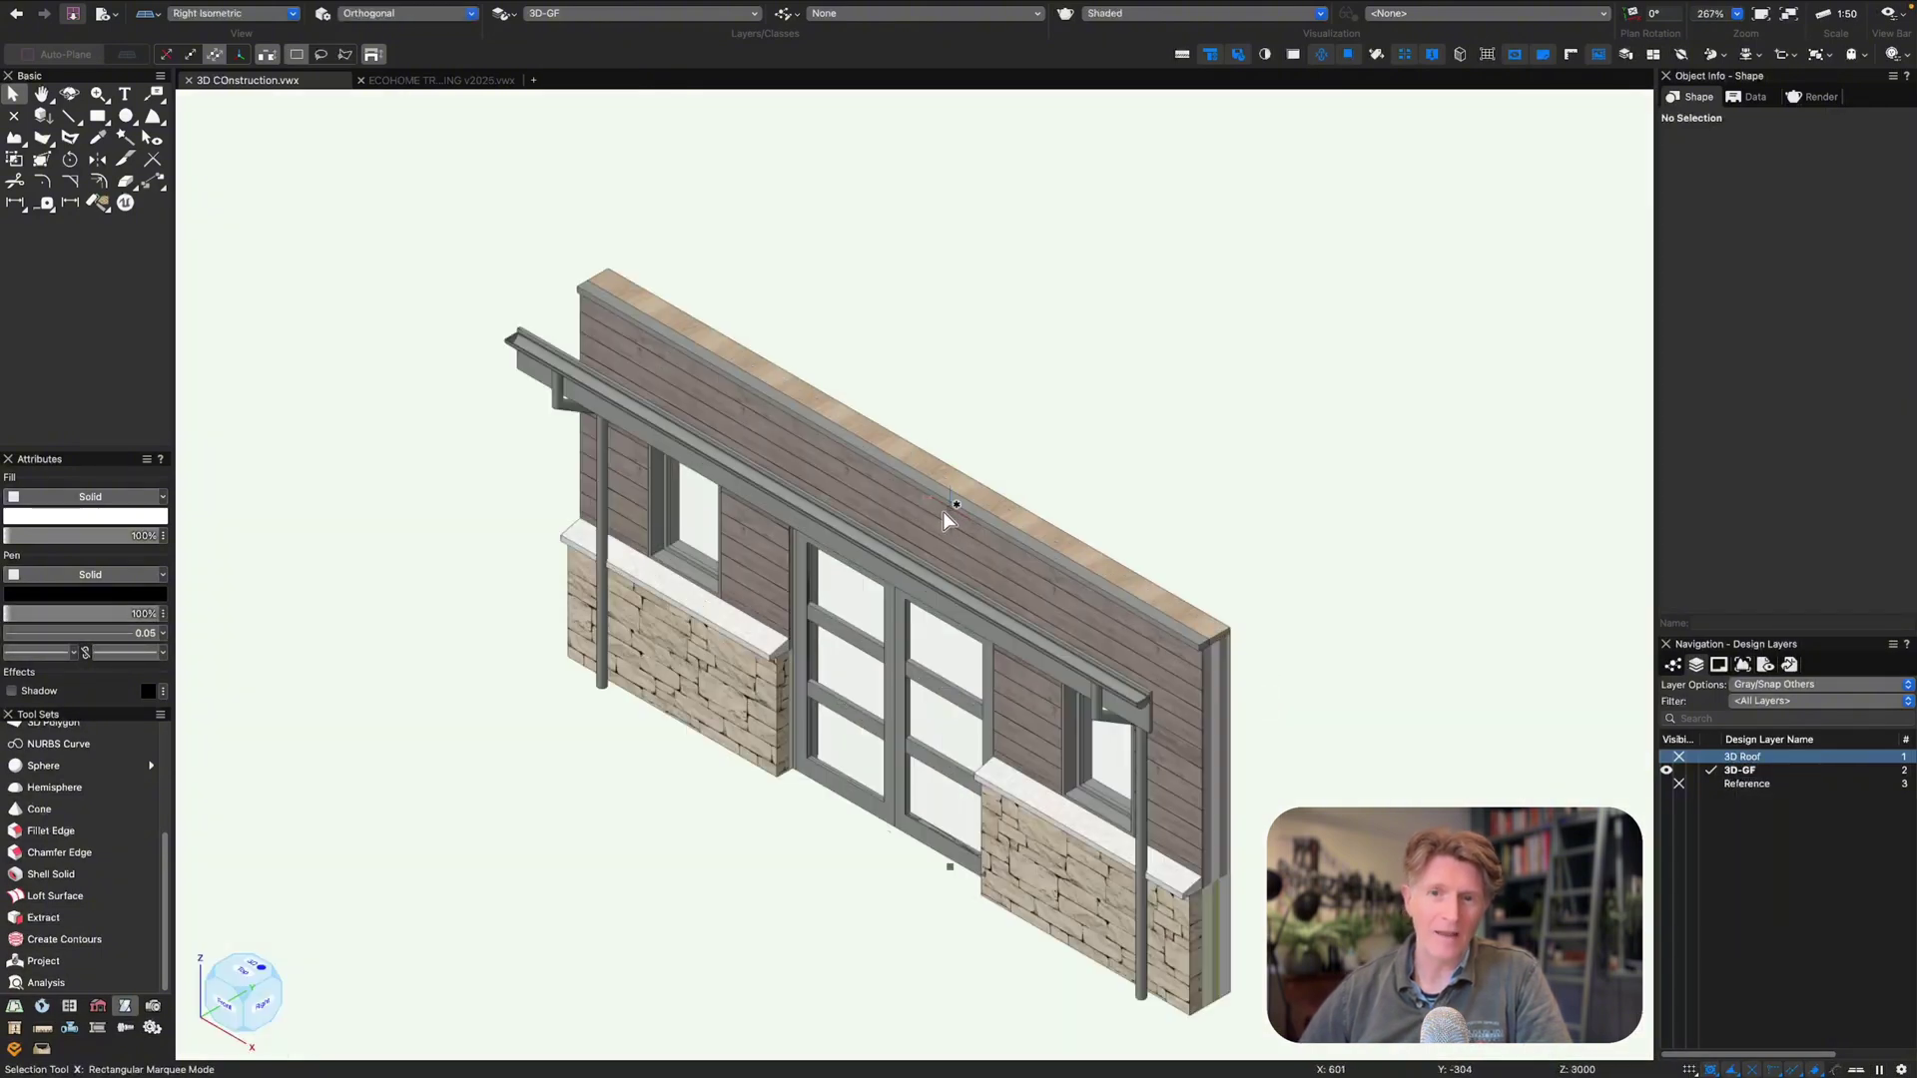
middle_click_drag(1004, 606, 1004, 606, "ctrl")
left_click(1690, 755)
left_click(1679, 757)
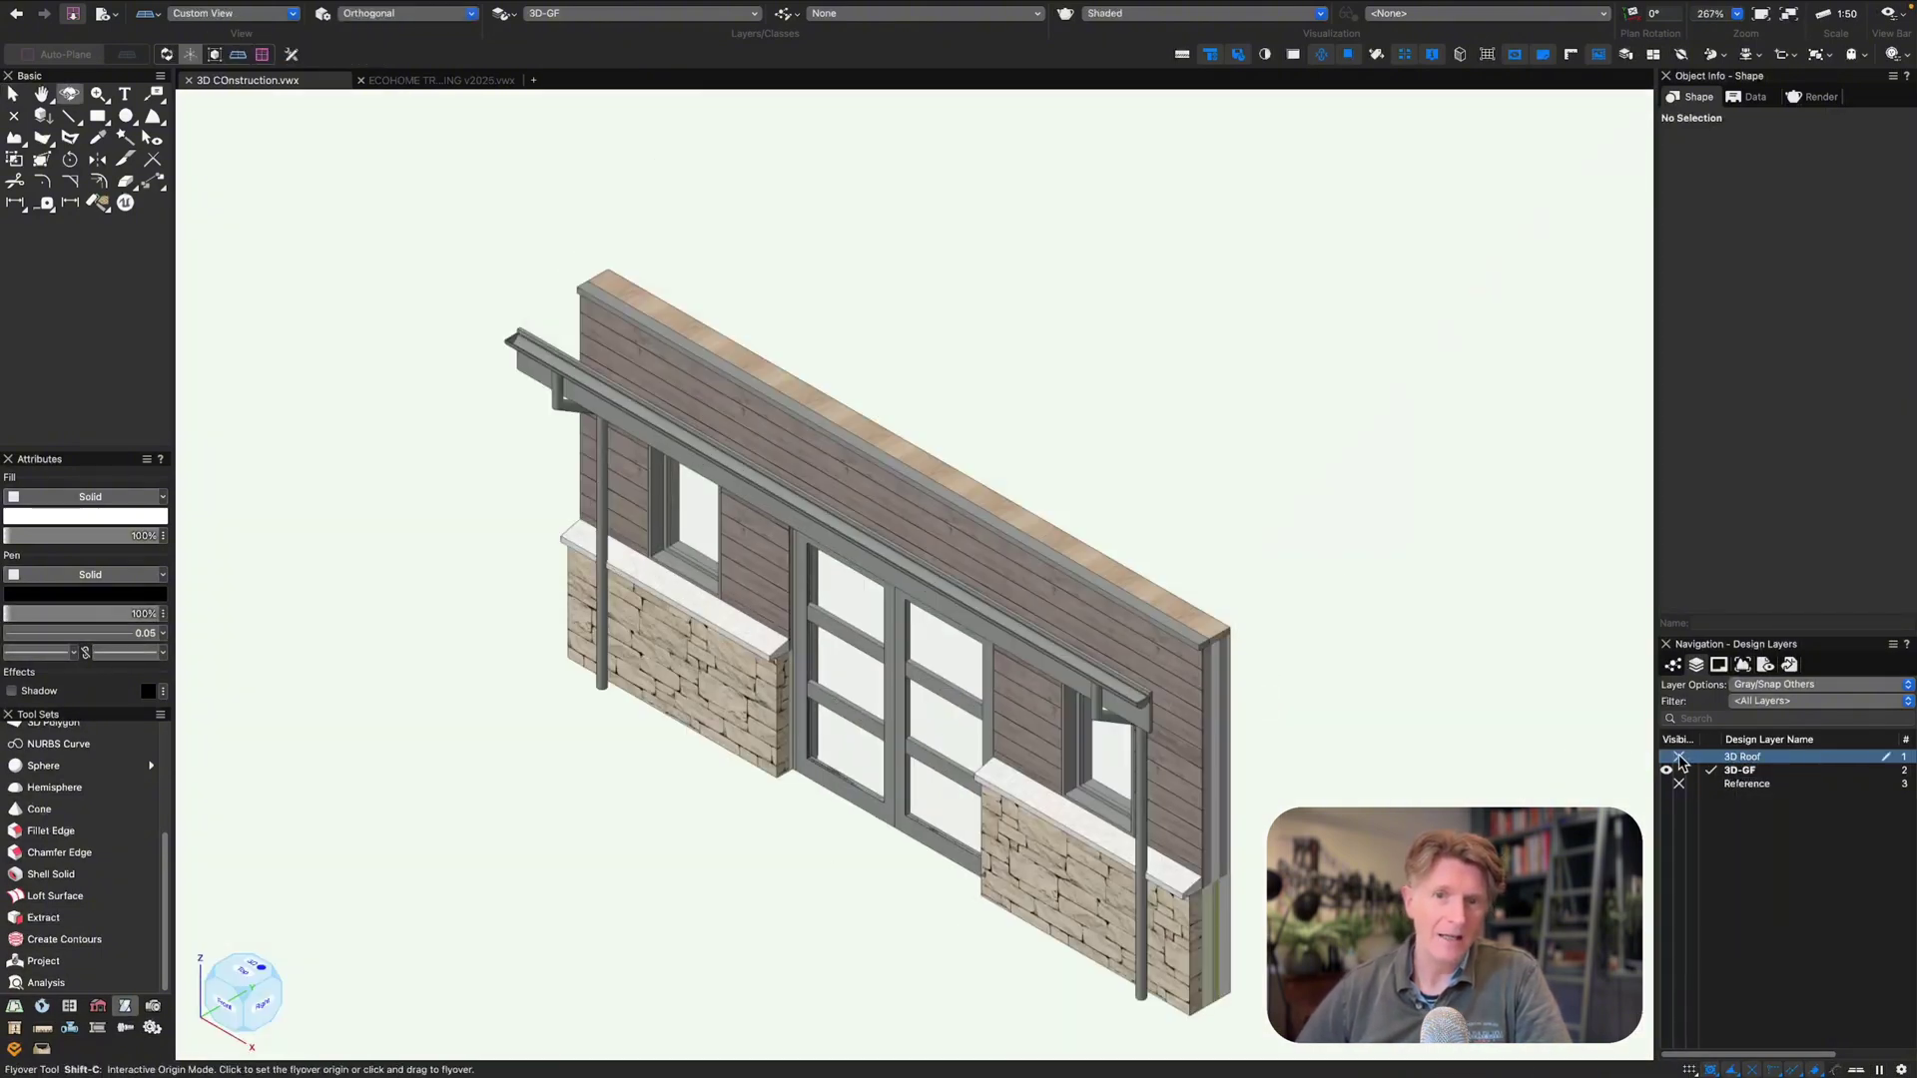
middle_click_drag(509, 367, 467, 307)
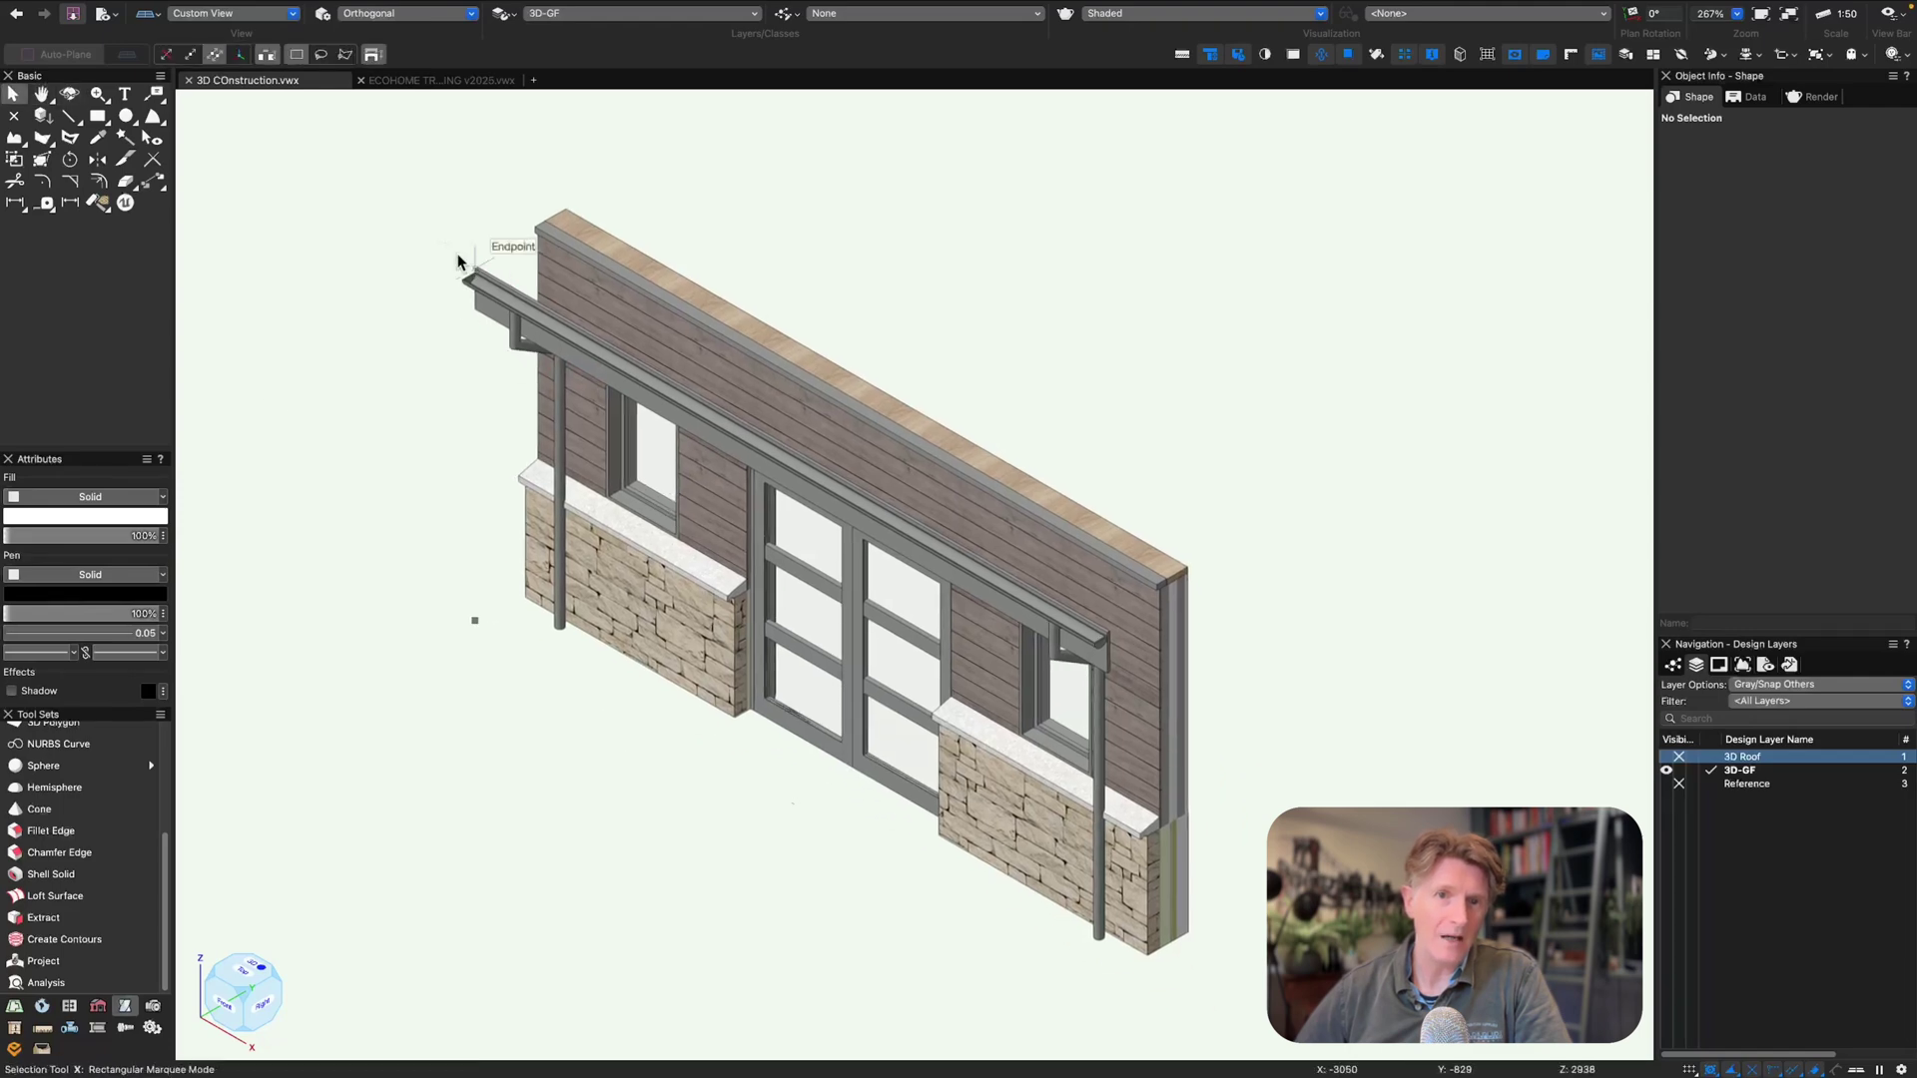
- Move the gutter, eaves pieces and downpipes onto the 3D Roof layer and delete the trim strip along the wall's upper edge
left_click_drag(504, 360, 504, 357)
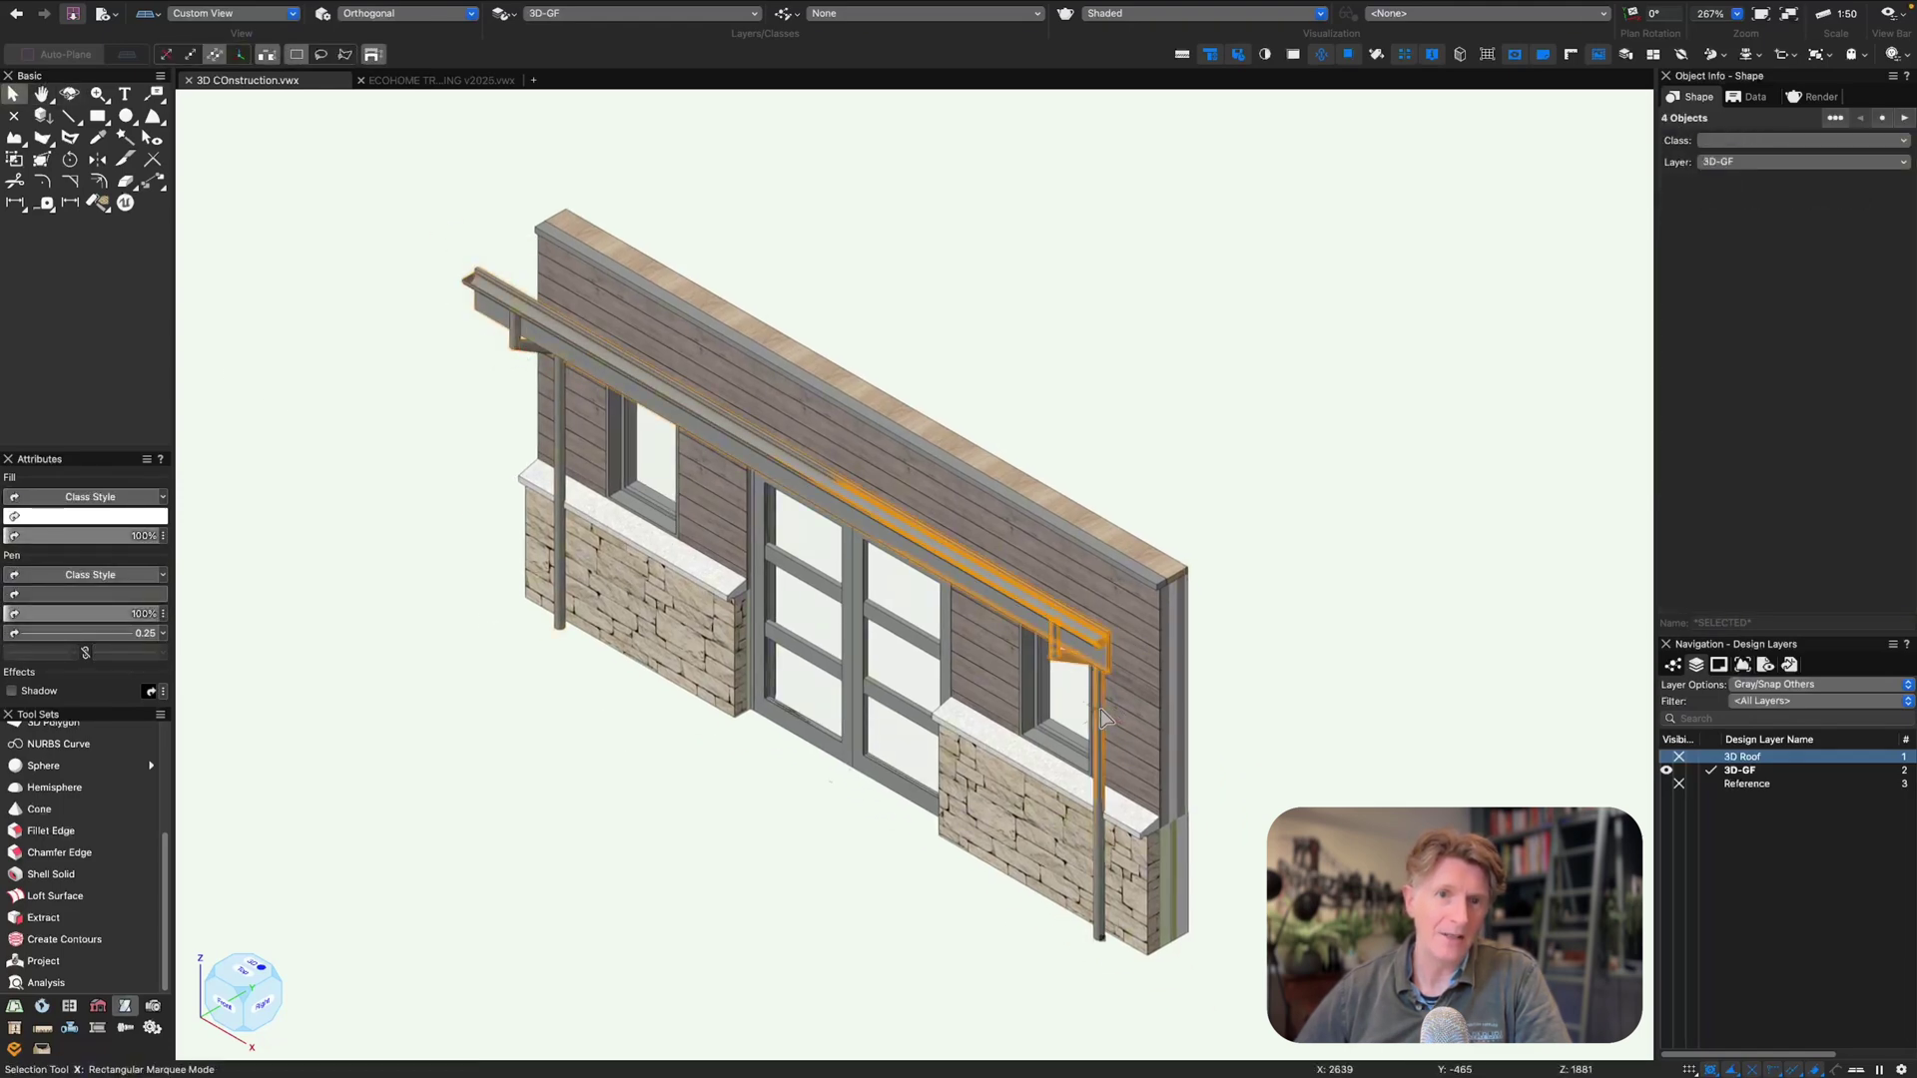
left_click(1774, 822)
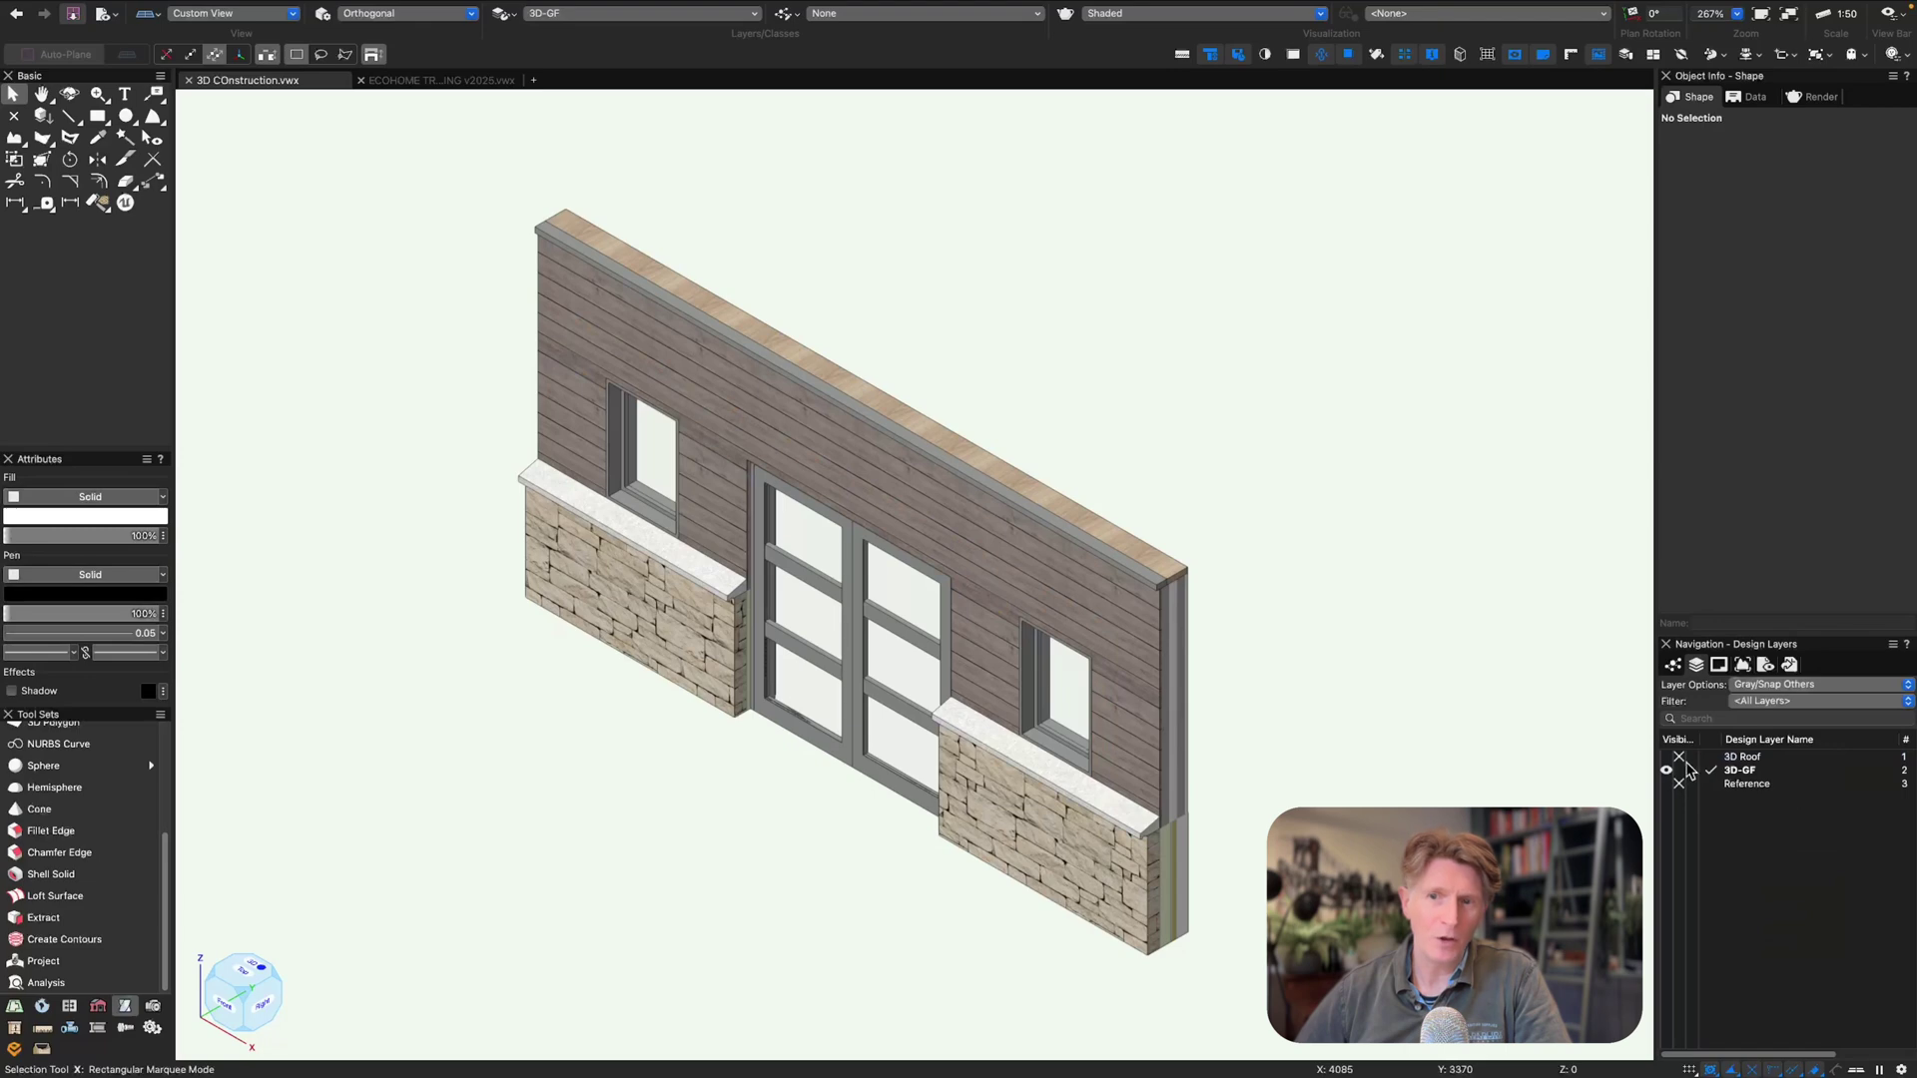
left_click(1163, 587)
key("Delete")
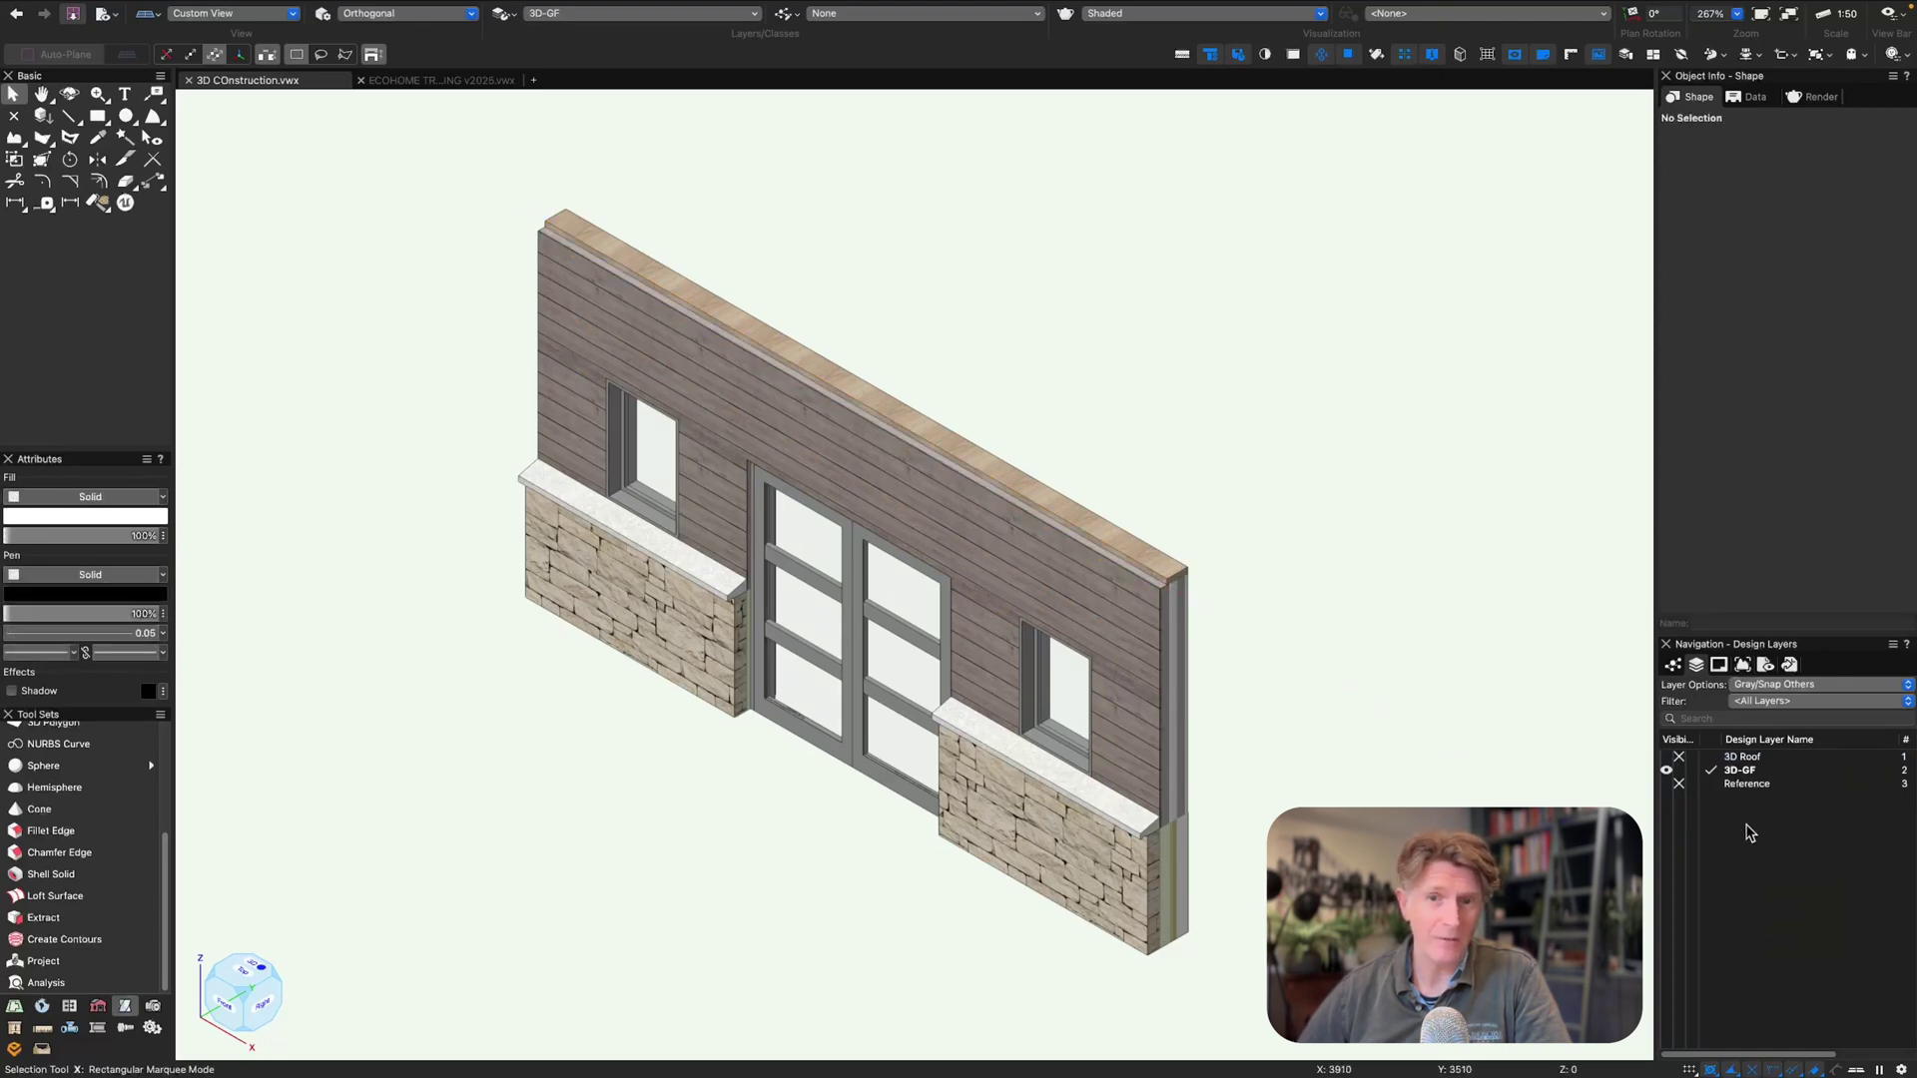
- Make the 3D Roof layer visible and set the layer options to Show/Snap/Modify Others
left_click(1667, 757)
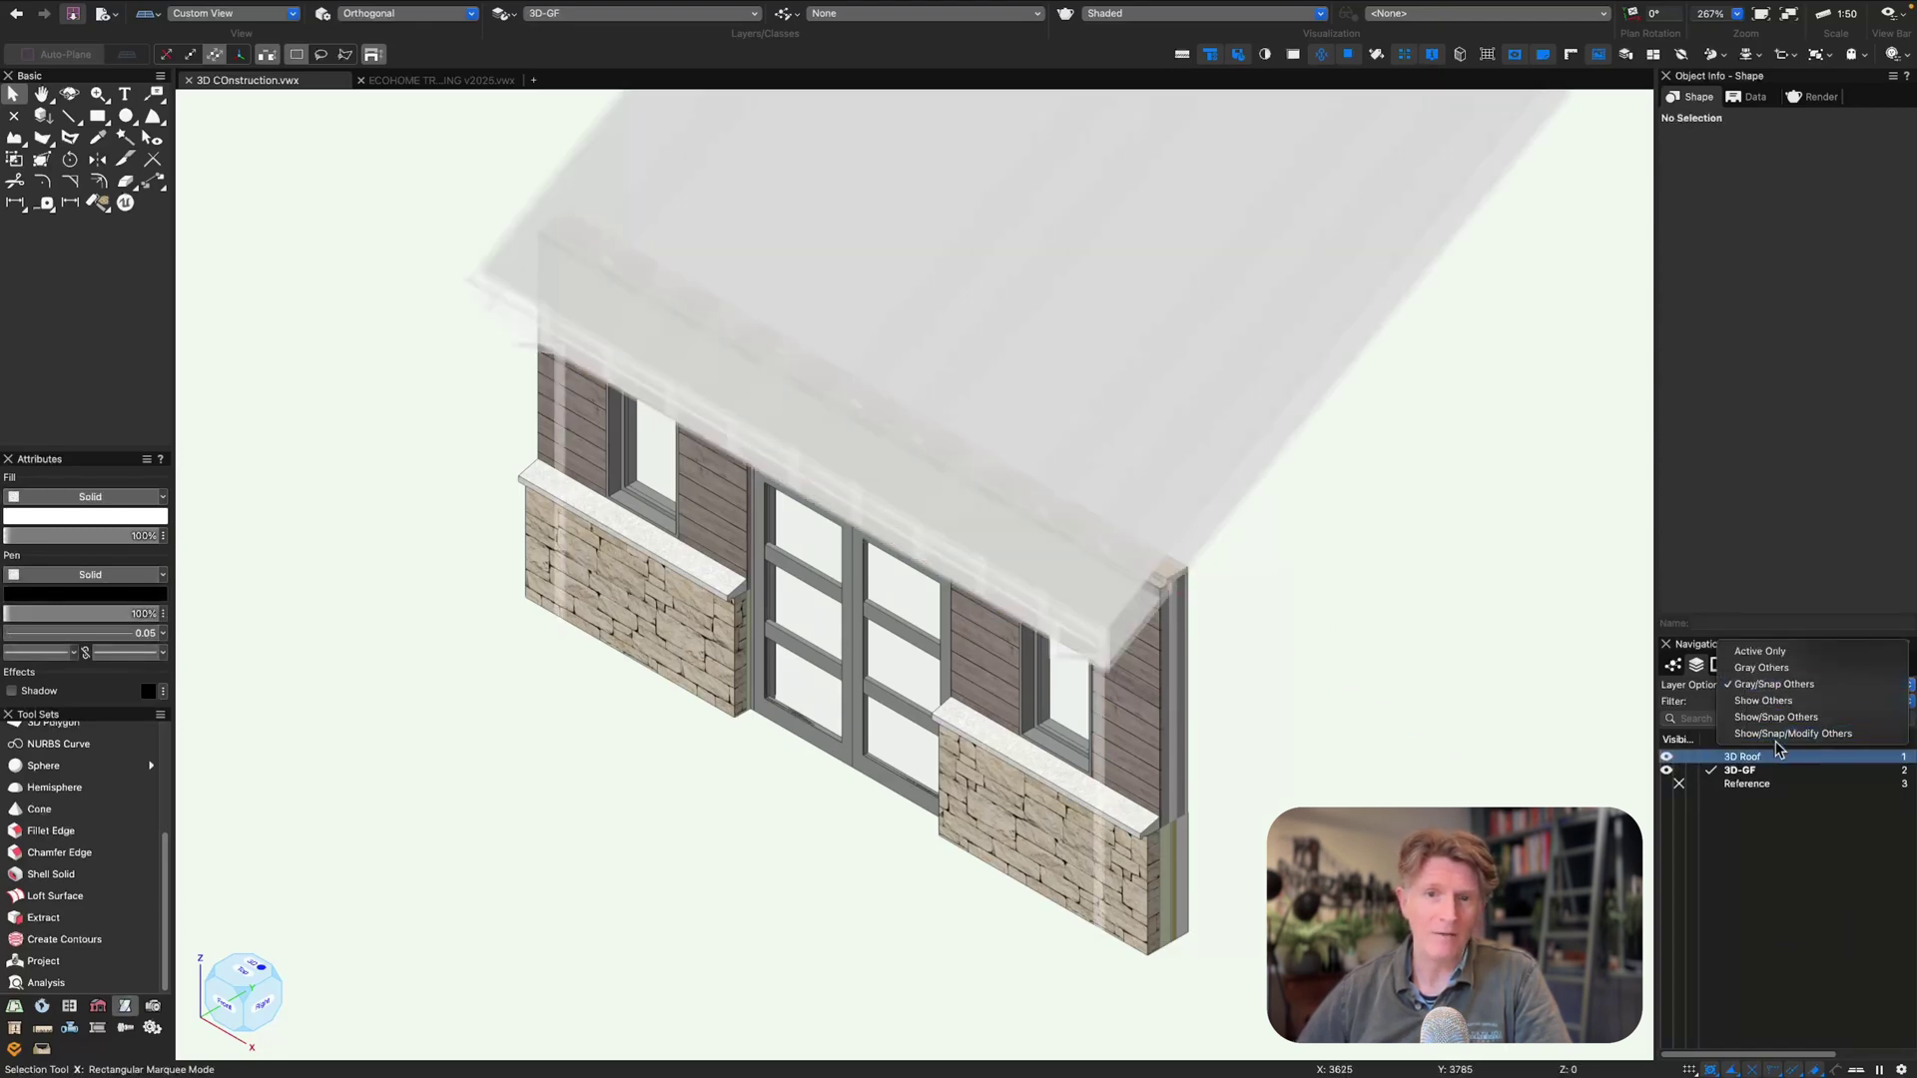
left_click(1767, 684)
left_click(1783, 733)
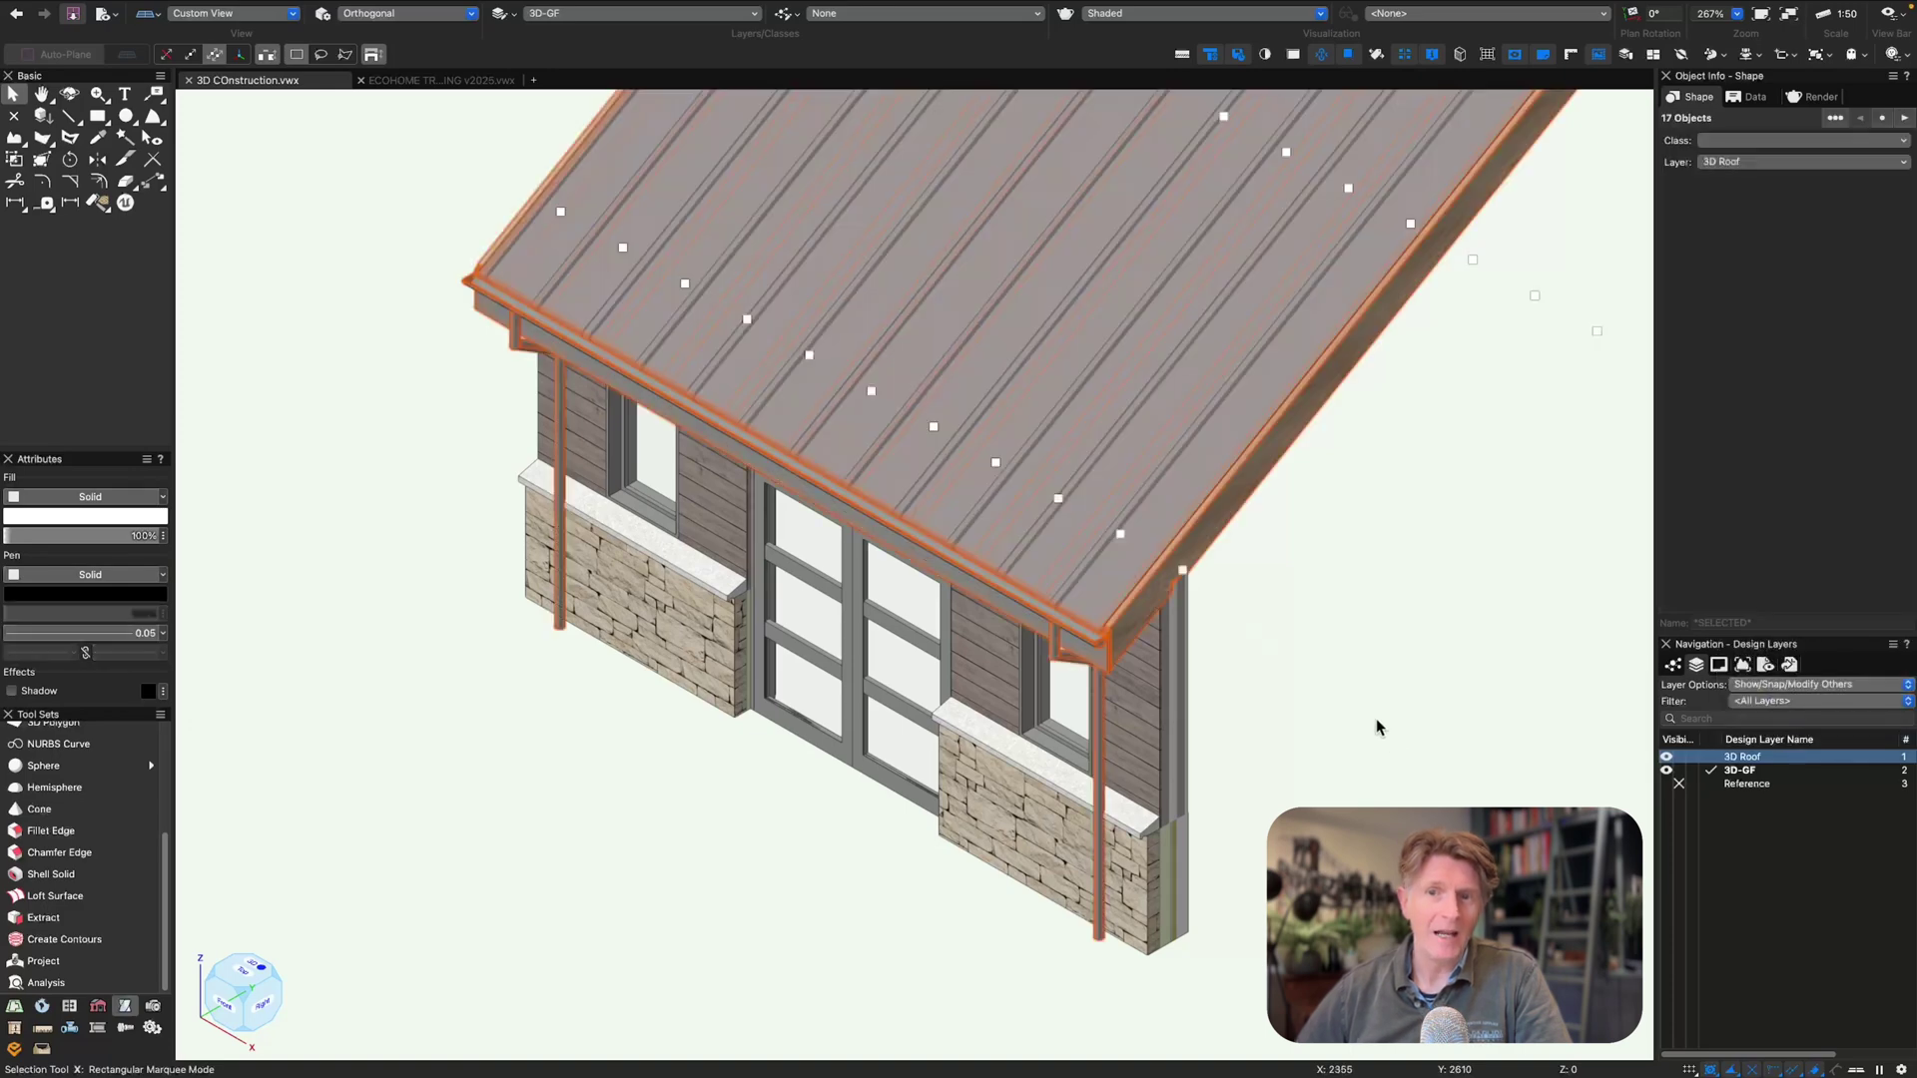
left_click(1374, 717)
- Examine the outer render component's settings in the upper external wall beneath the eaves
scroll(1266, 700, "down", 2)
middle_click_drag(1268, 698, 942, 625, "super")
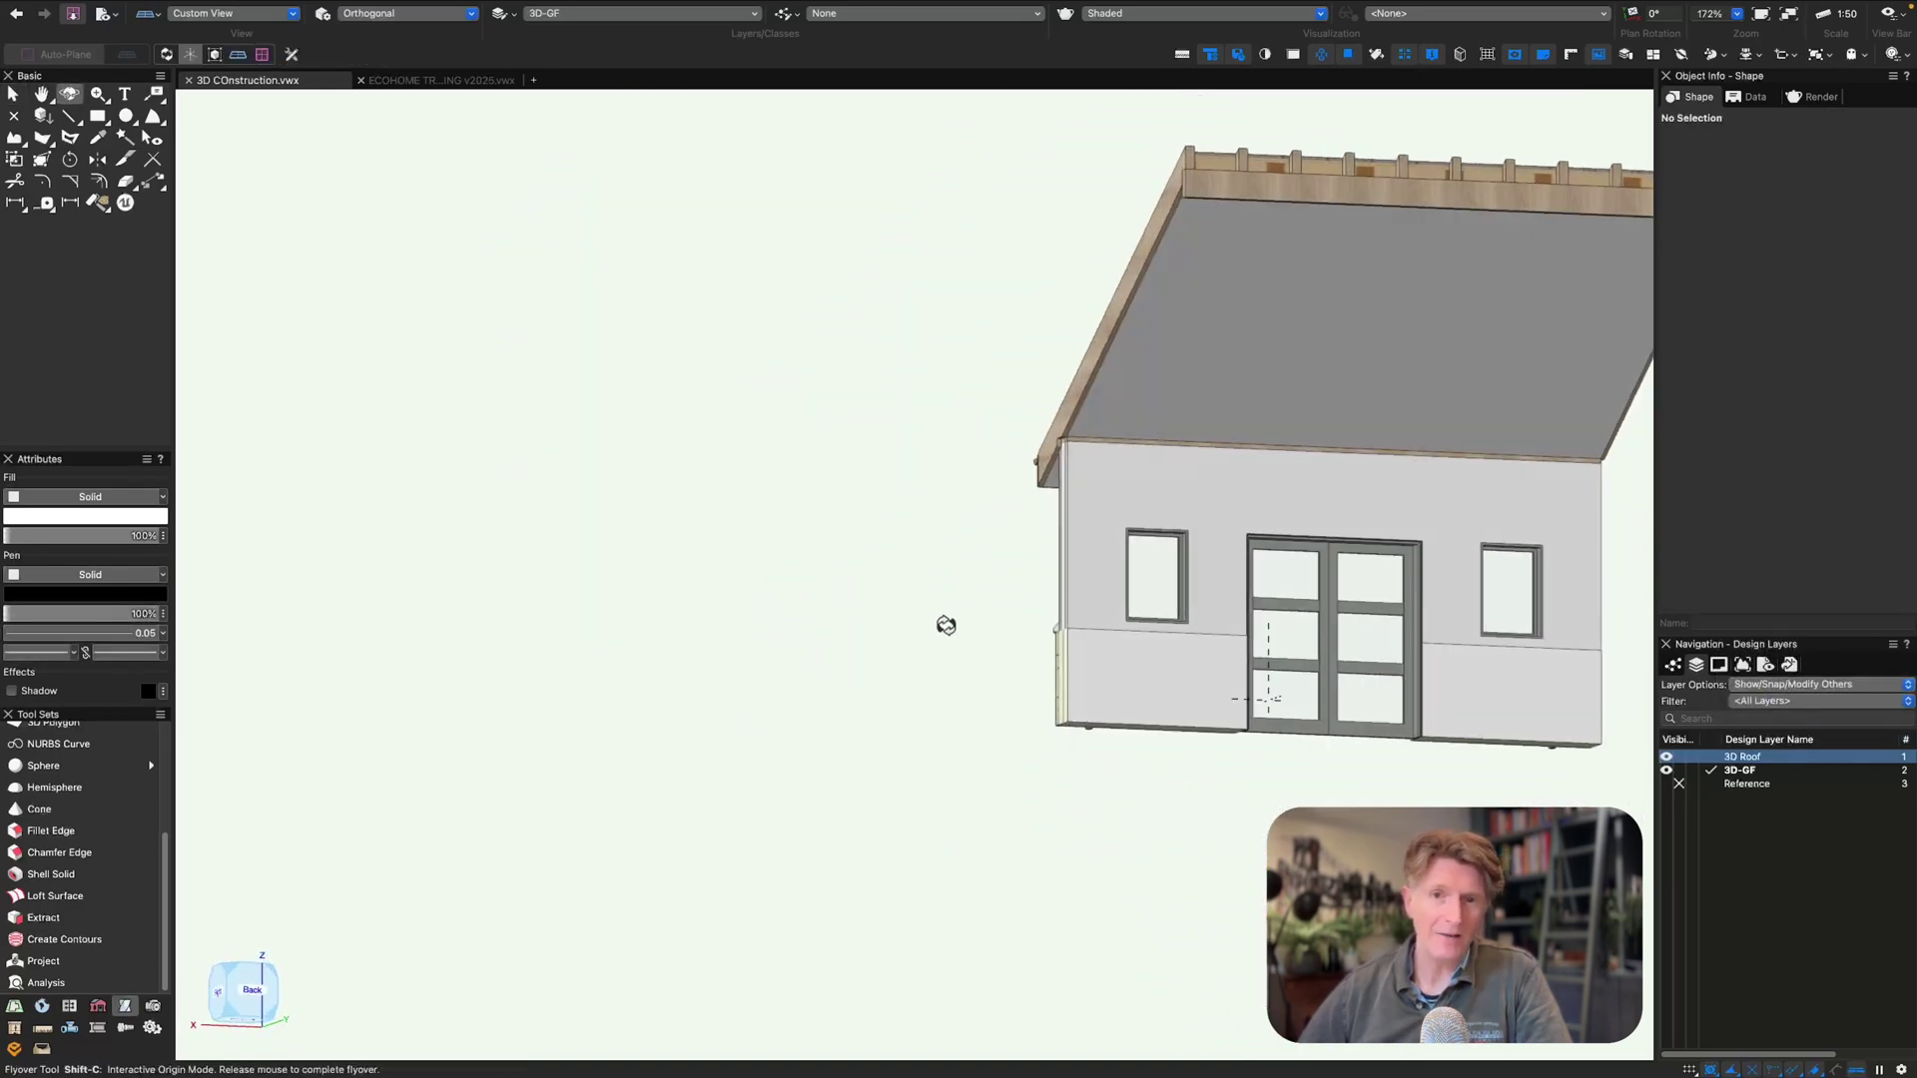
scroll(1074, 429, "up", 5)
left_click(1076, 433)
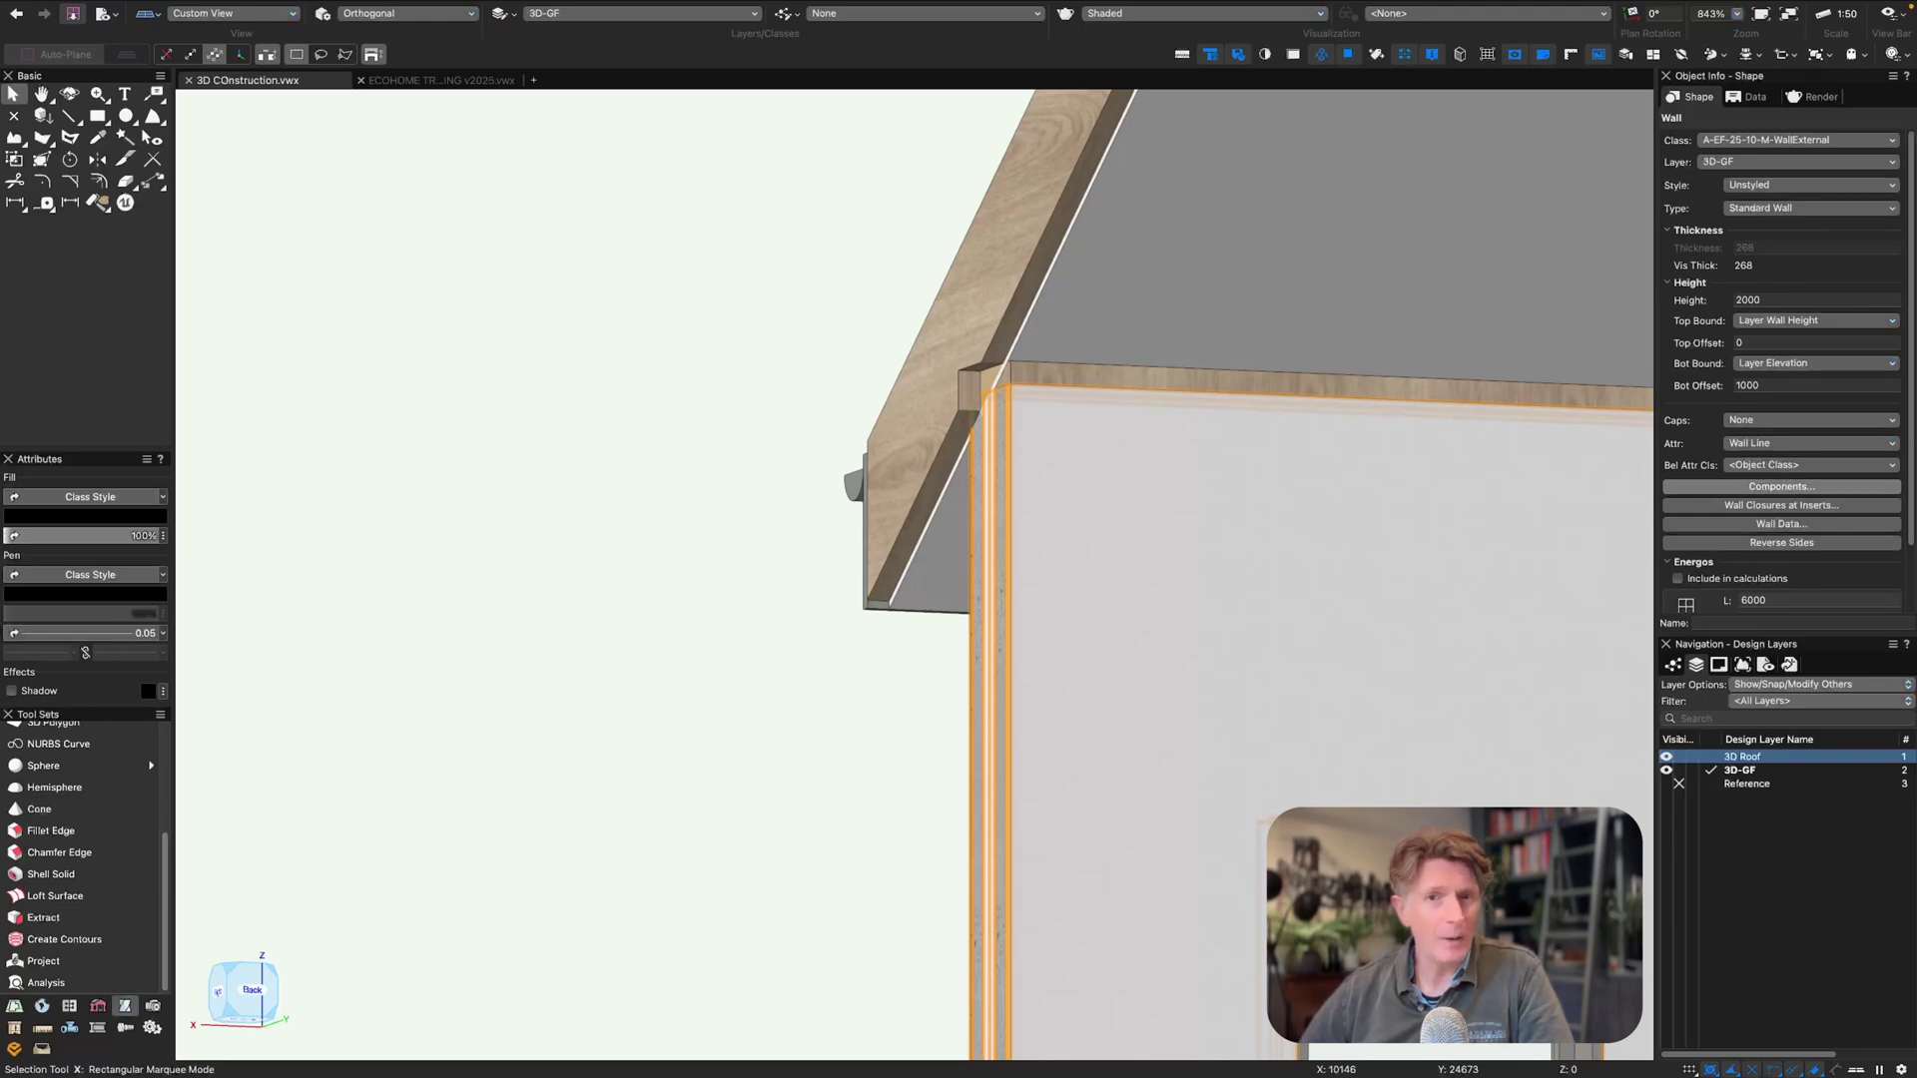
left_click(1781, 487)
double_click(688, 517)
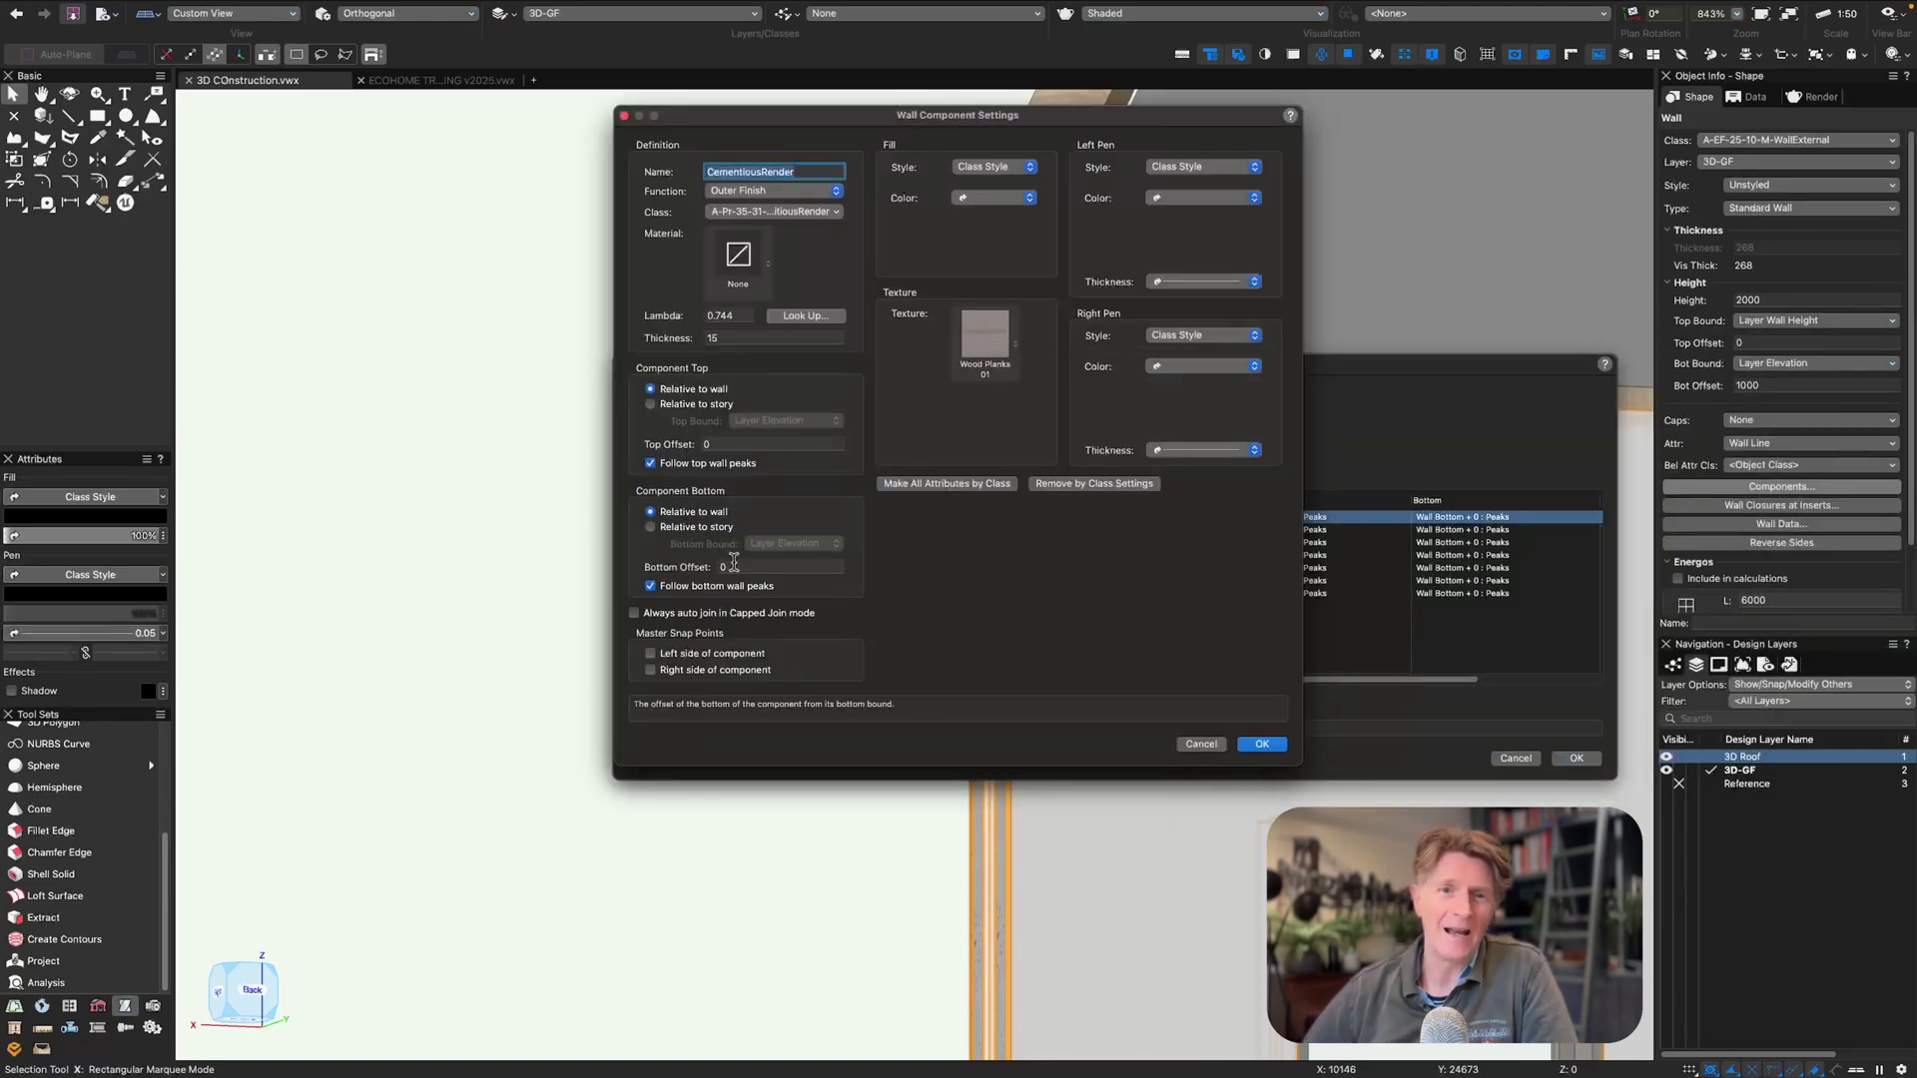
key("Return")
key("Return")
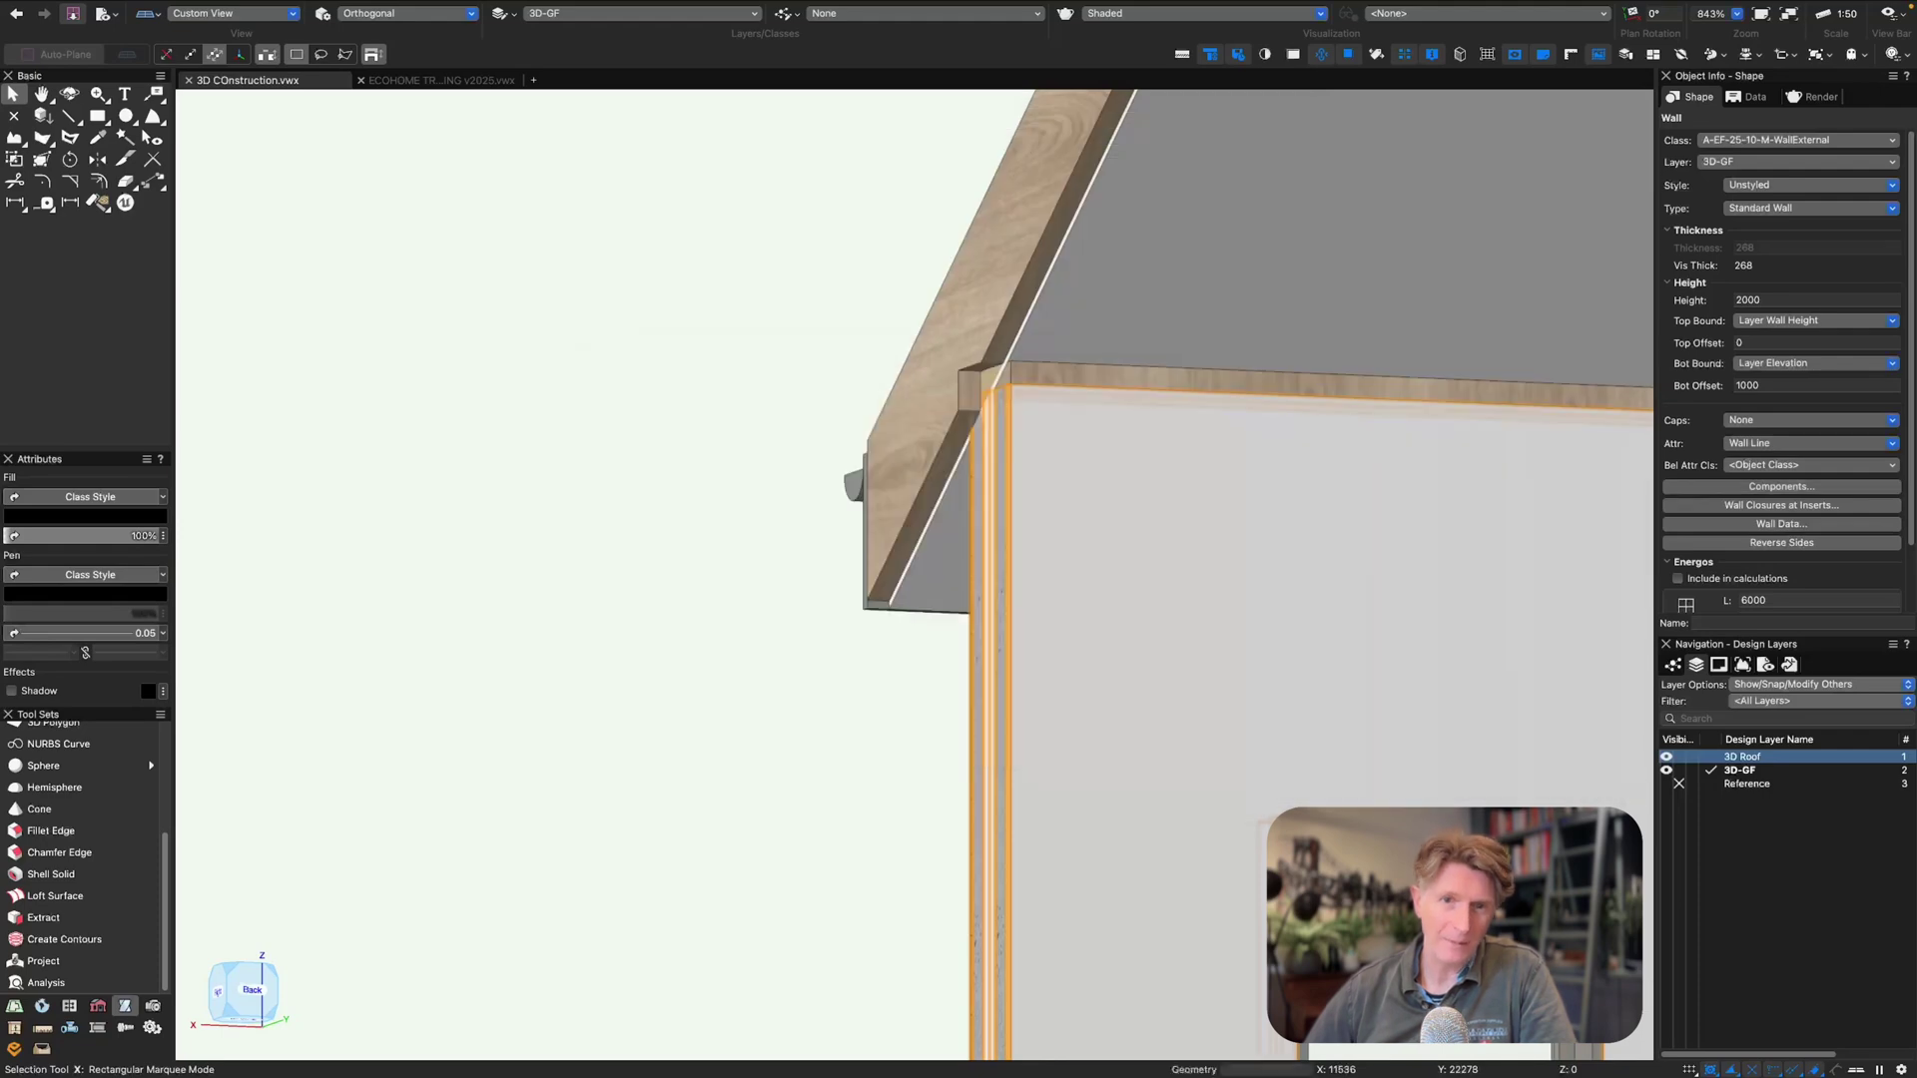
- Raise the top offset of the wall's gypsum plasterboard component so it reaches the upper face of the timber wall plate
left_click(1727, 487)
double_click(599, 404)
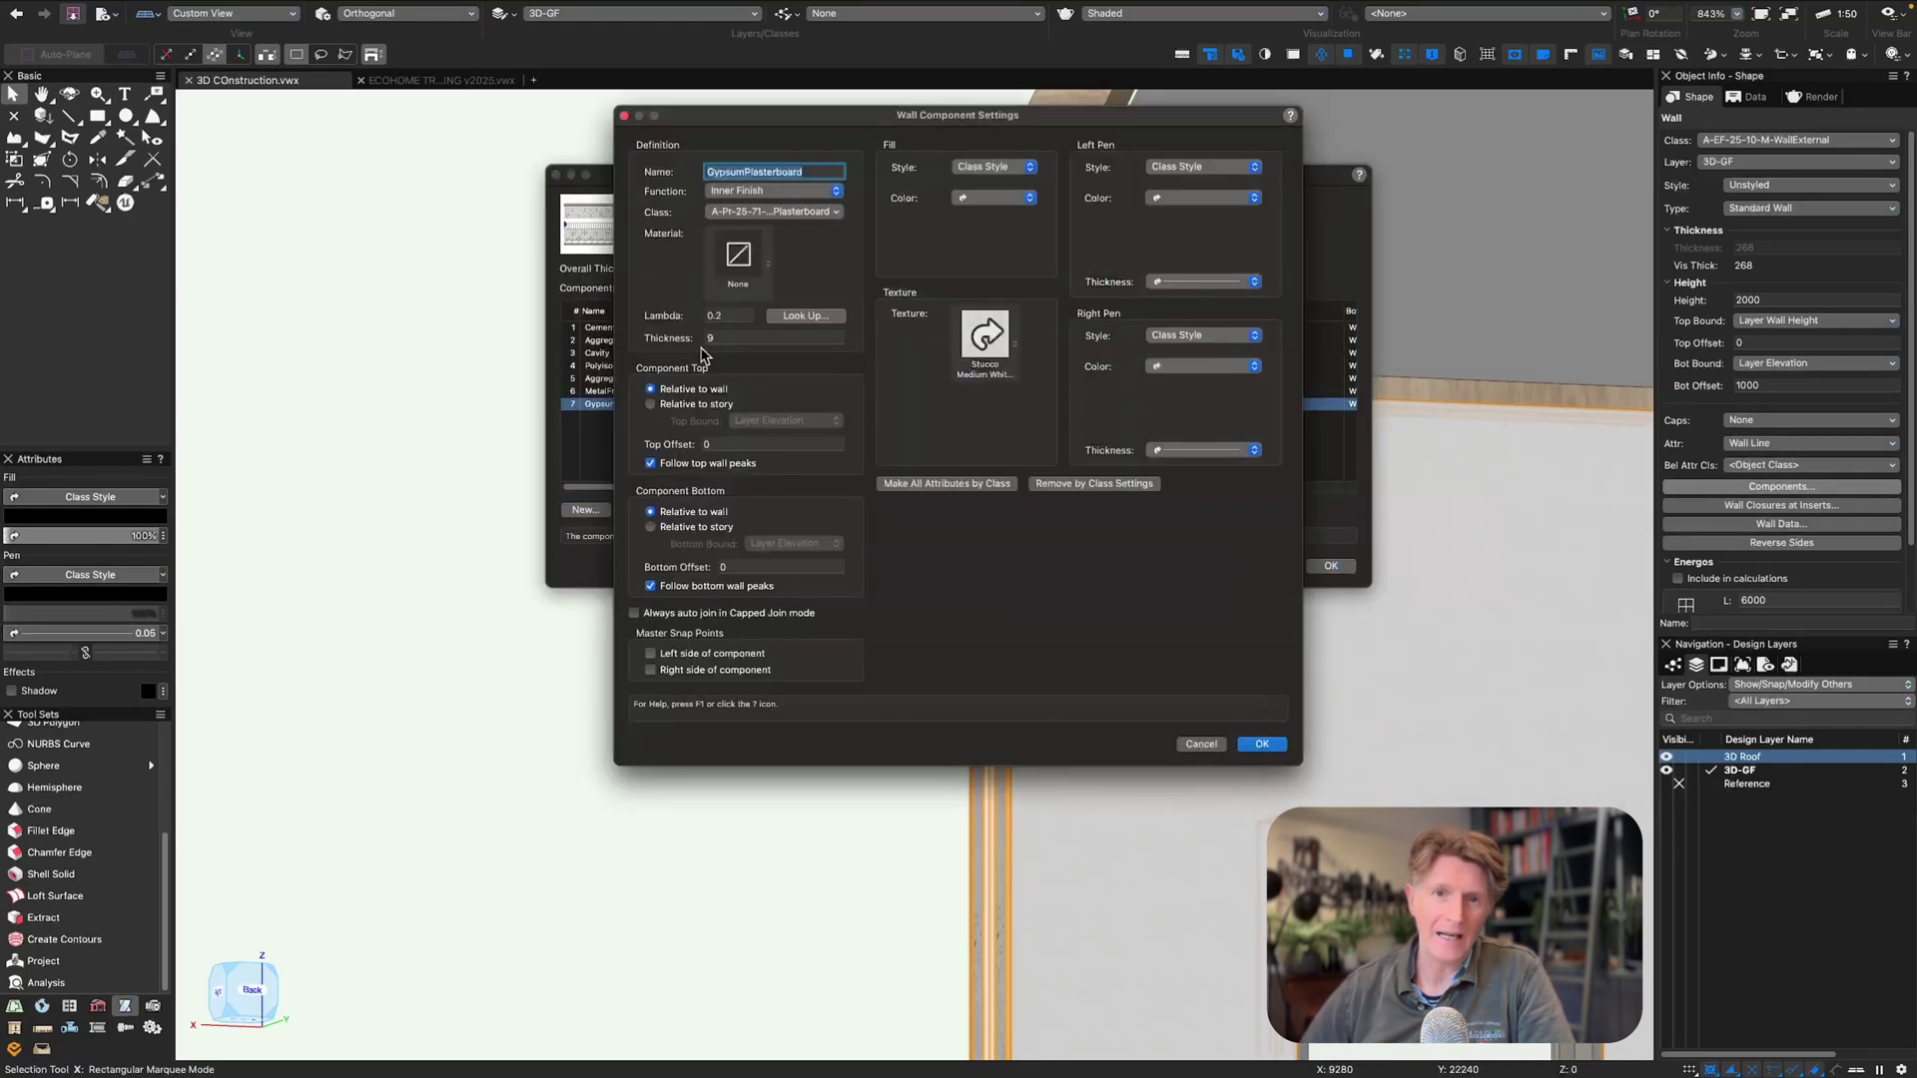
left_click(711, 443)
type("5")
key("Return")
key("Return")
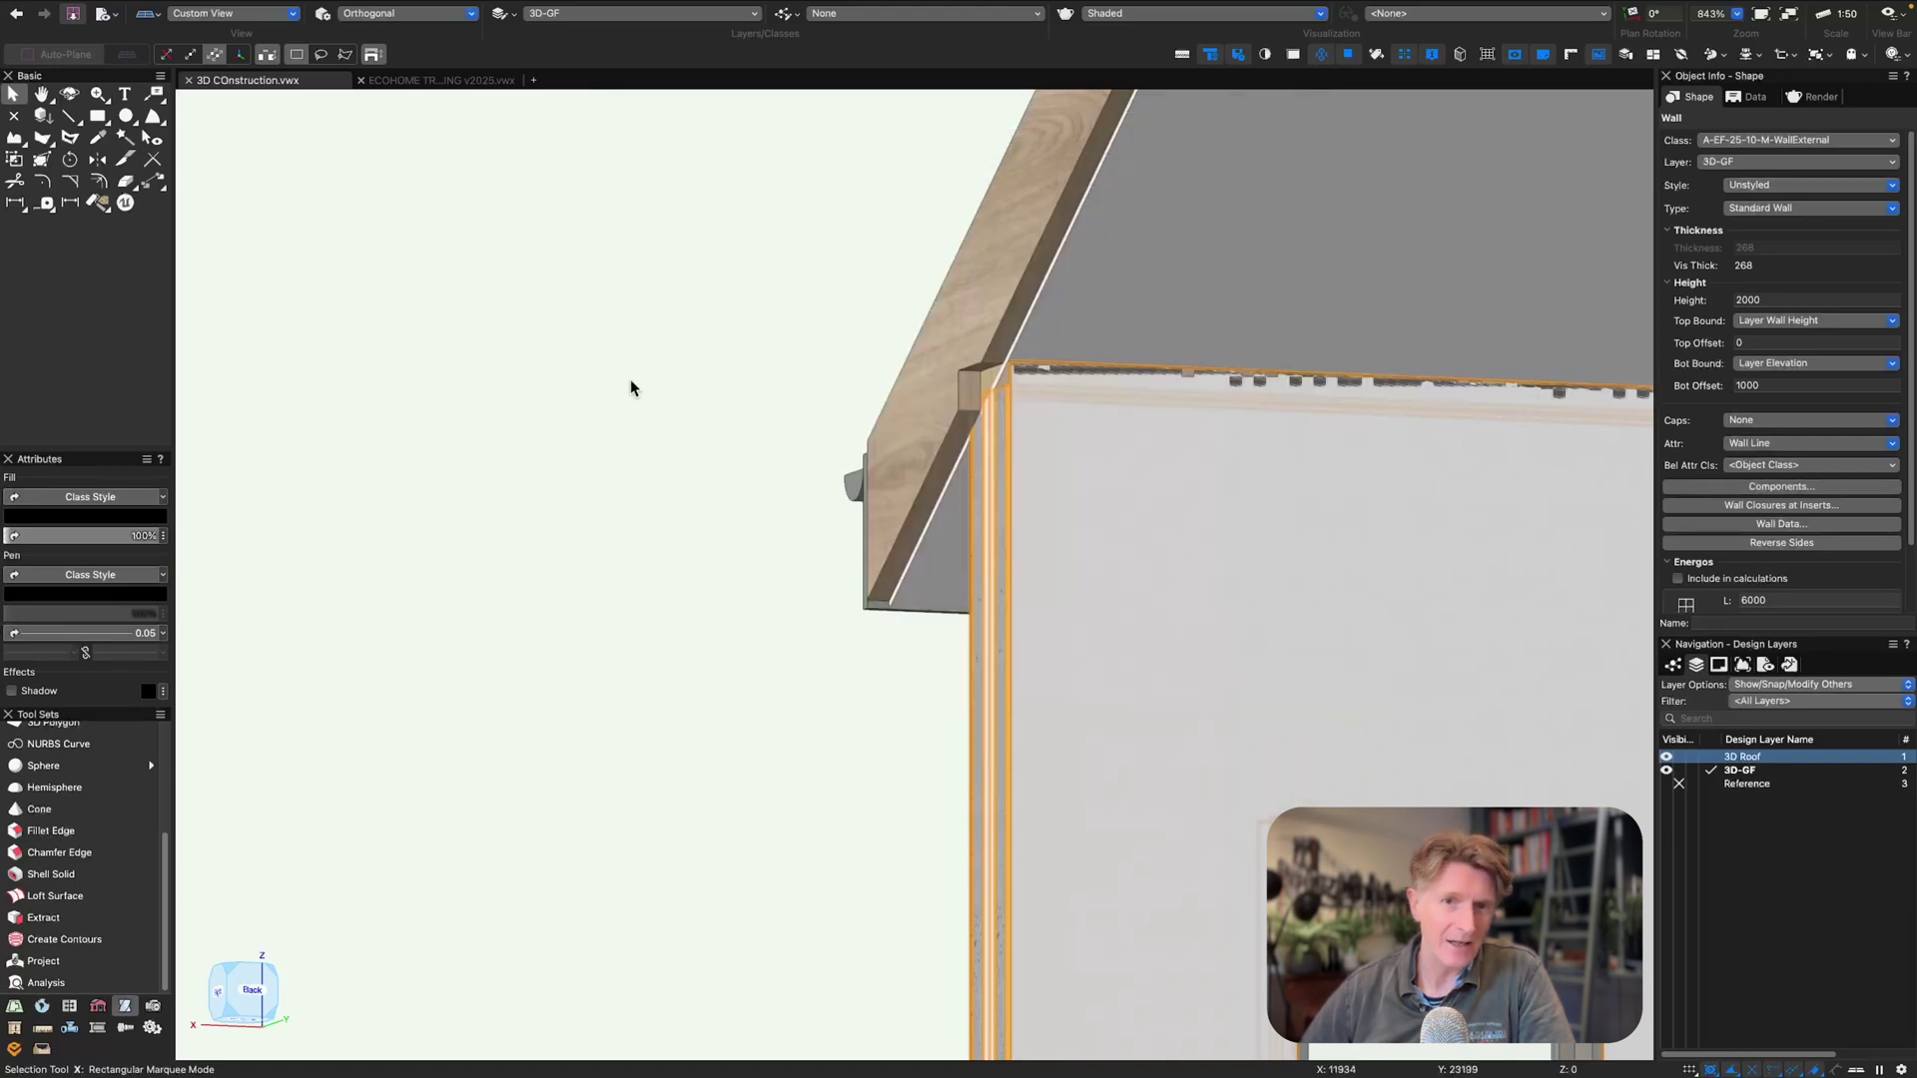
- Set the width of the timber wall plate above the wall to 188 mm
left_click(985, 367)
key("KP_6")
scroll(968, 591, "up", 4)
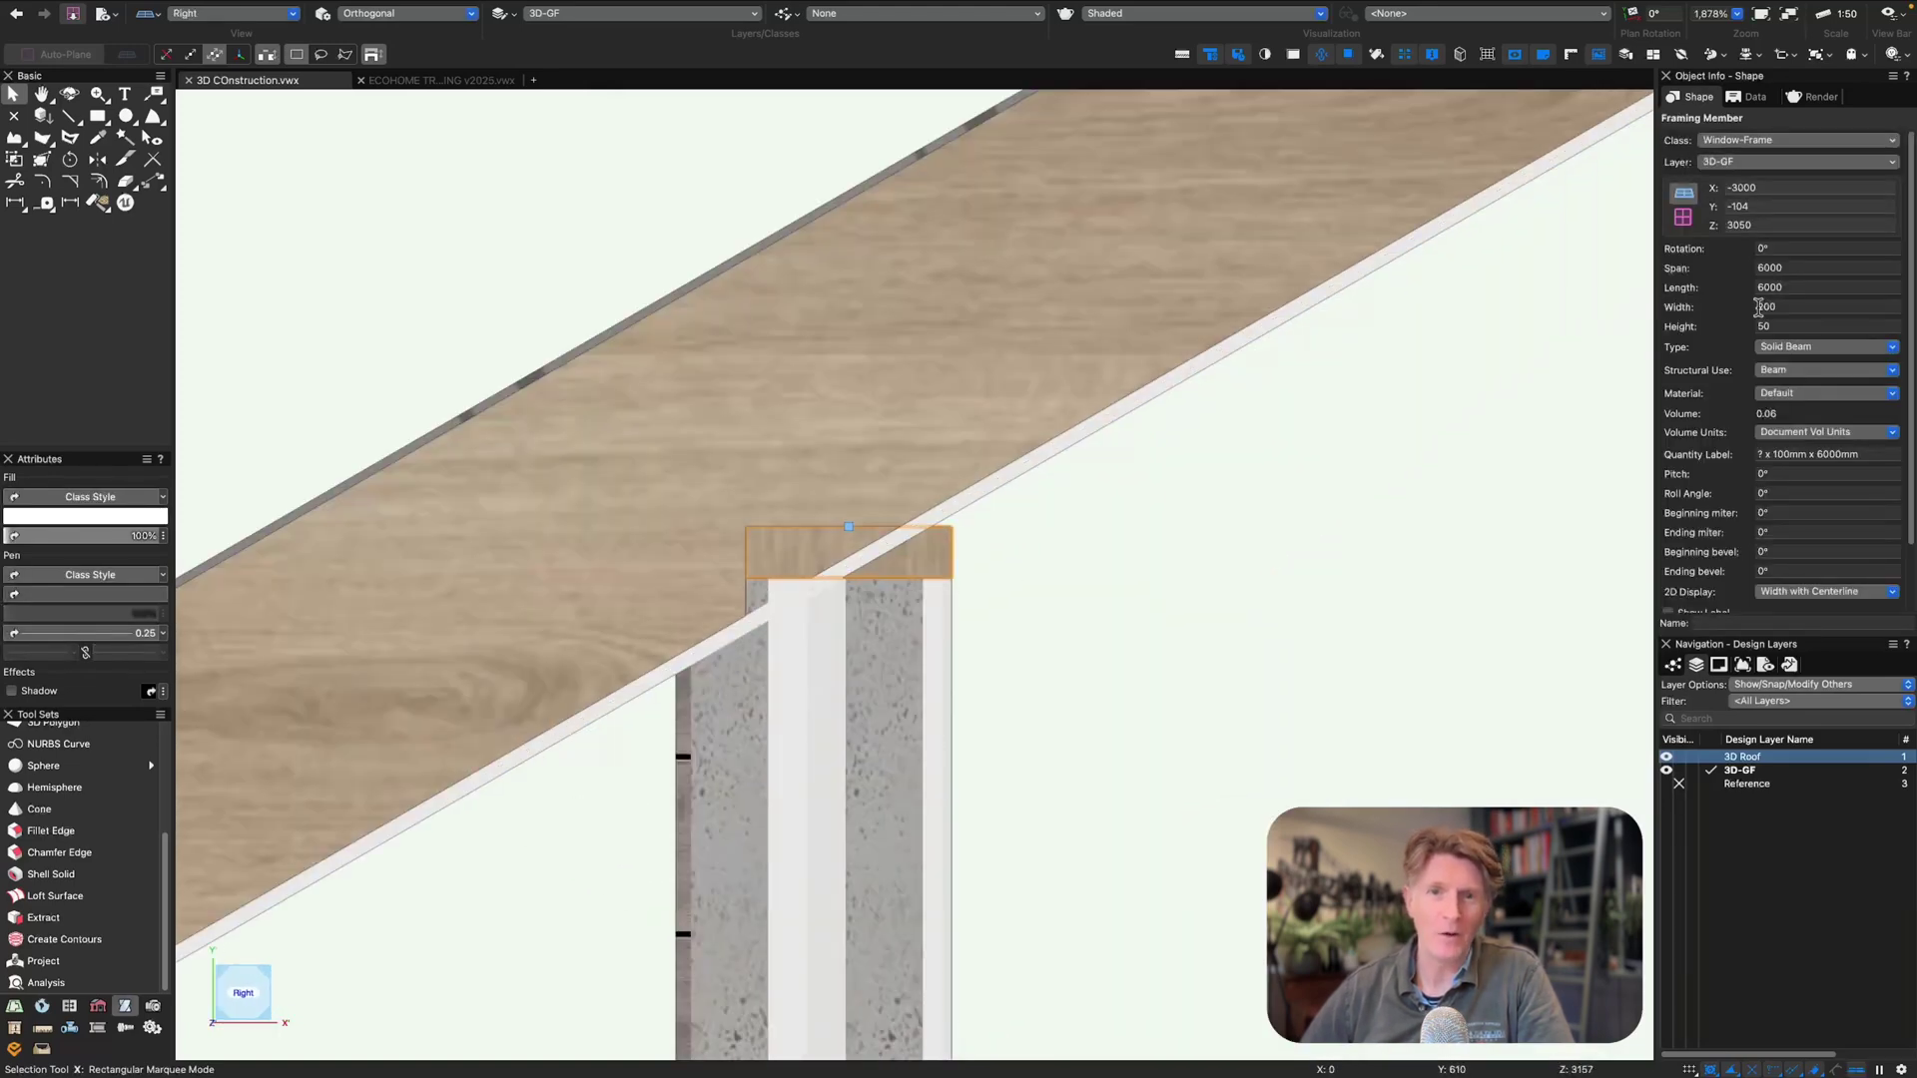
key("Return")
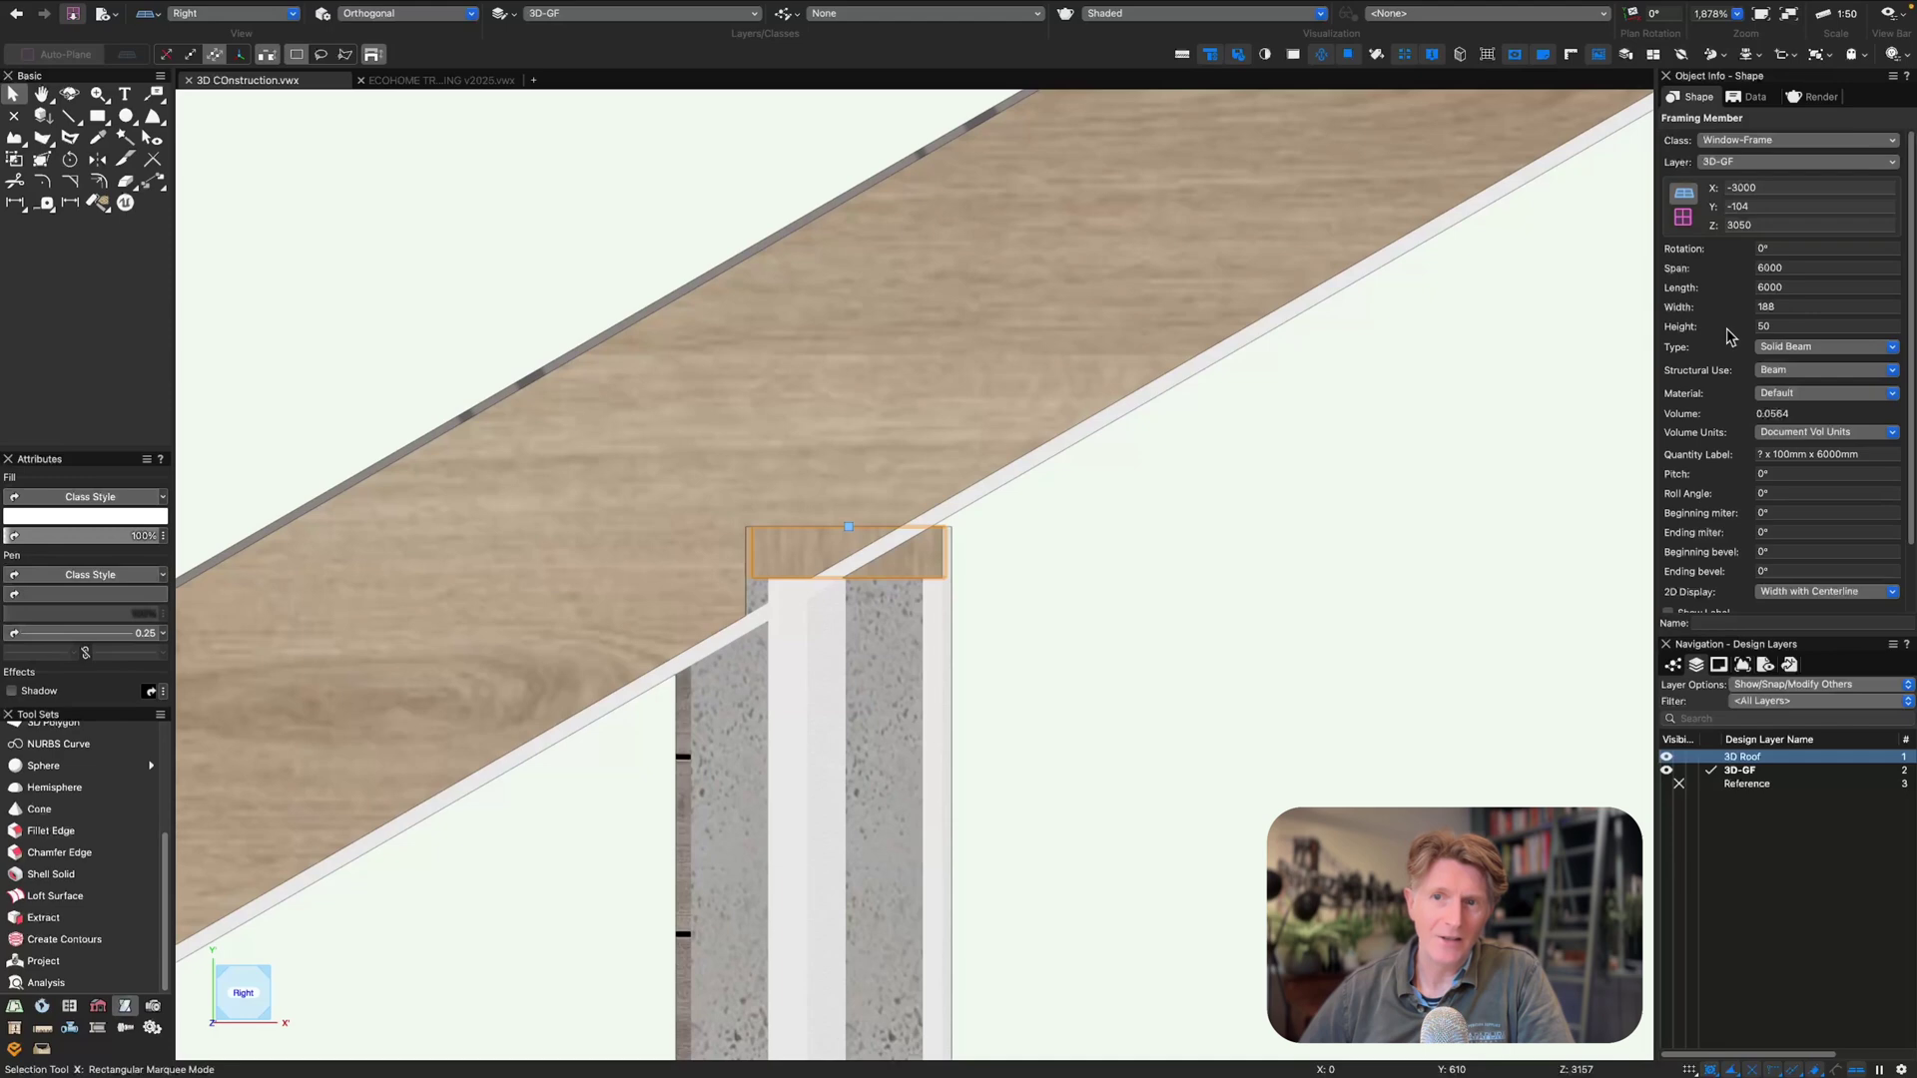
- Shift the timber wall plate about 3 mm outward so its inner edge meets the back face of the plasterboard
scroll(970, 569, "up", 4)
left_click(823, 562)
left_click(824, 556)
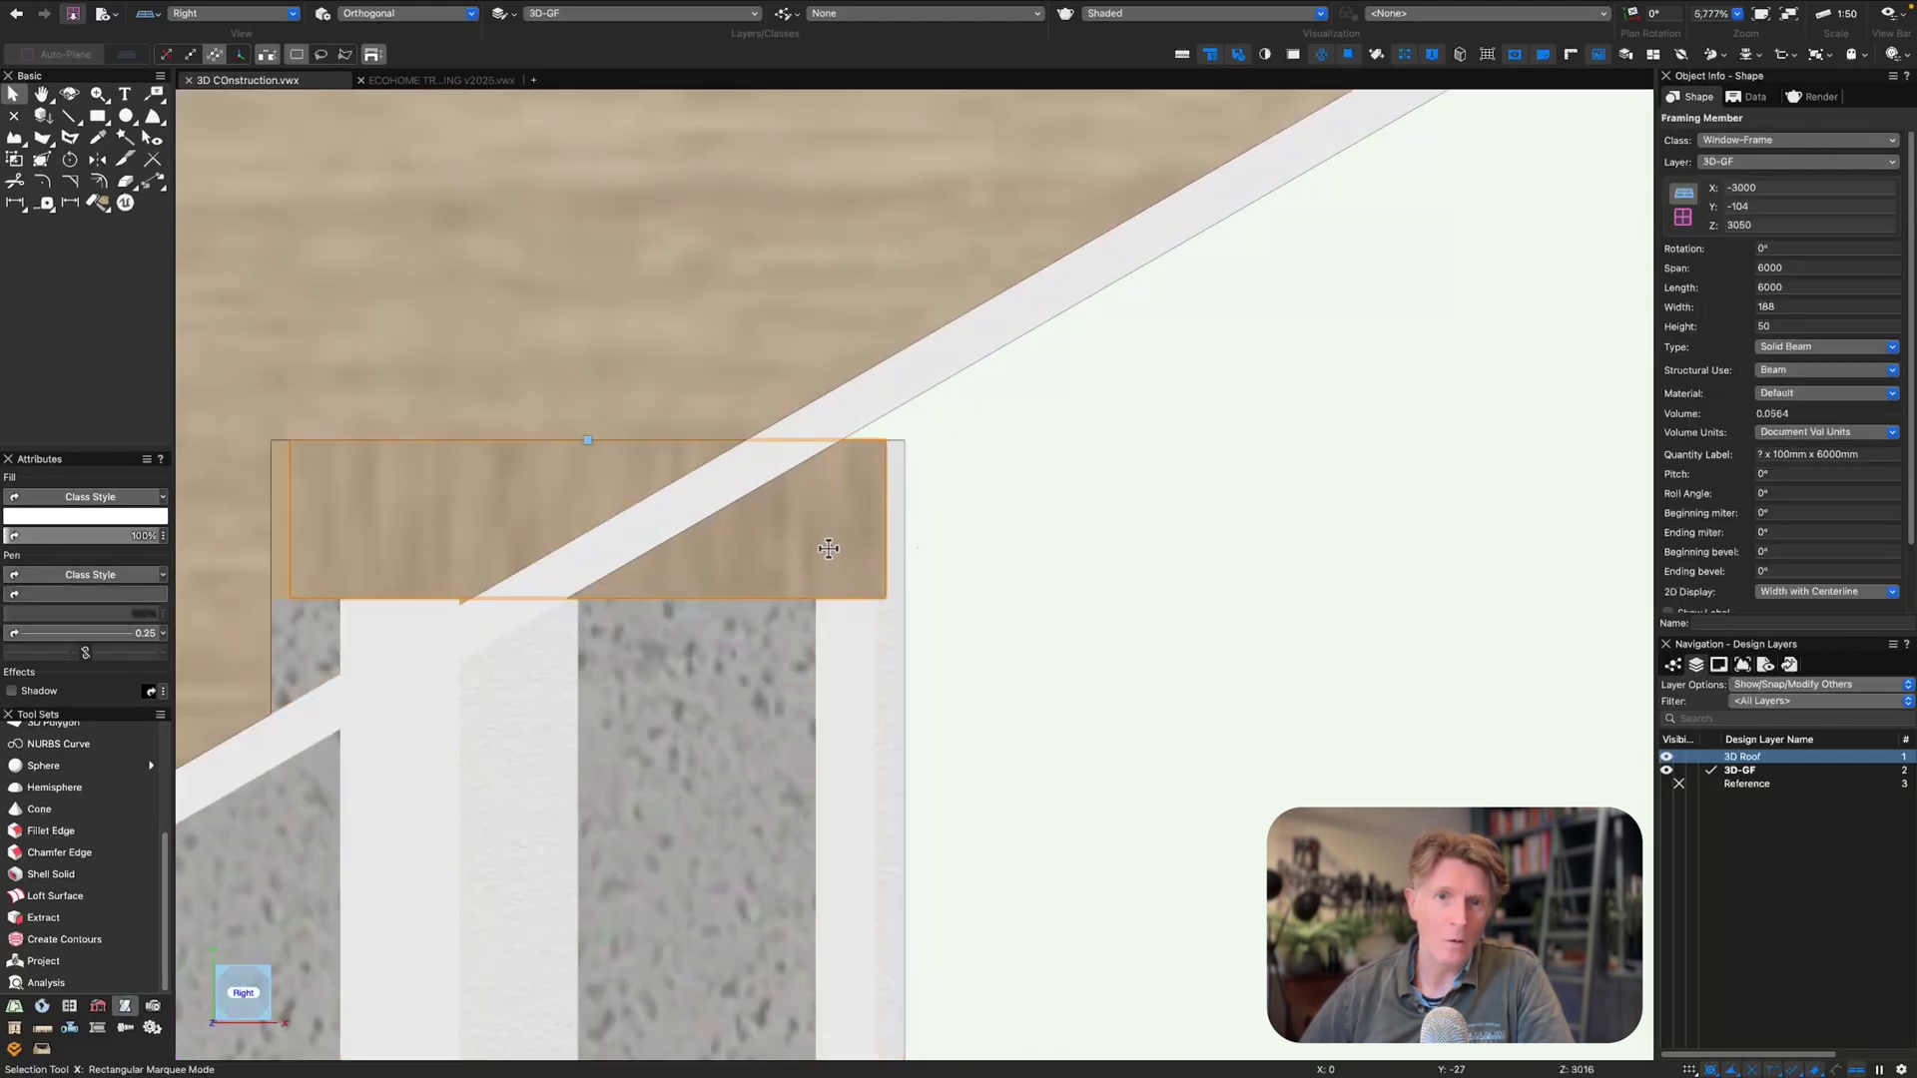
mouse_move(884, 598)
left_mouse_down()
mouse_move(817, 598)
mouse_move(876, 598)
left_mouse_up()
scroll(879, 598, "down", 4)
middle_click_drag(874, 629, 760, 659, "ctrl")
scroll(760, 659, "down", 3)
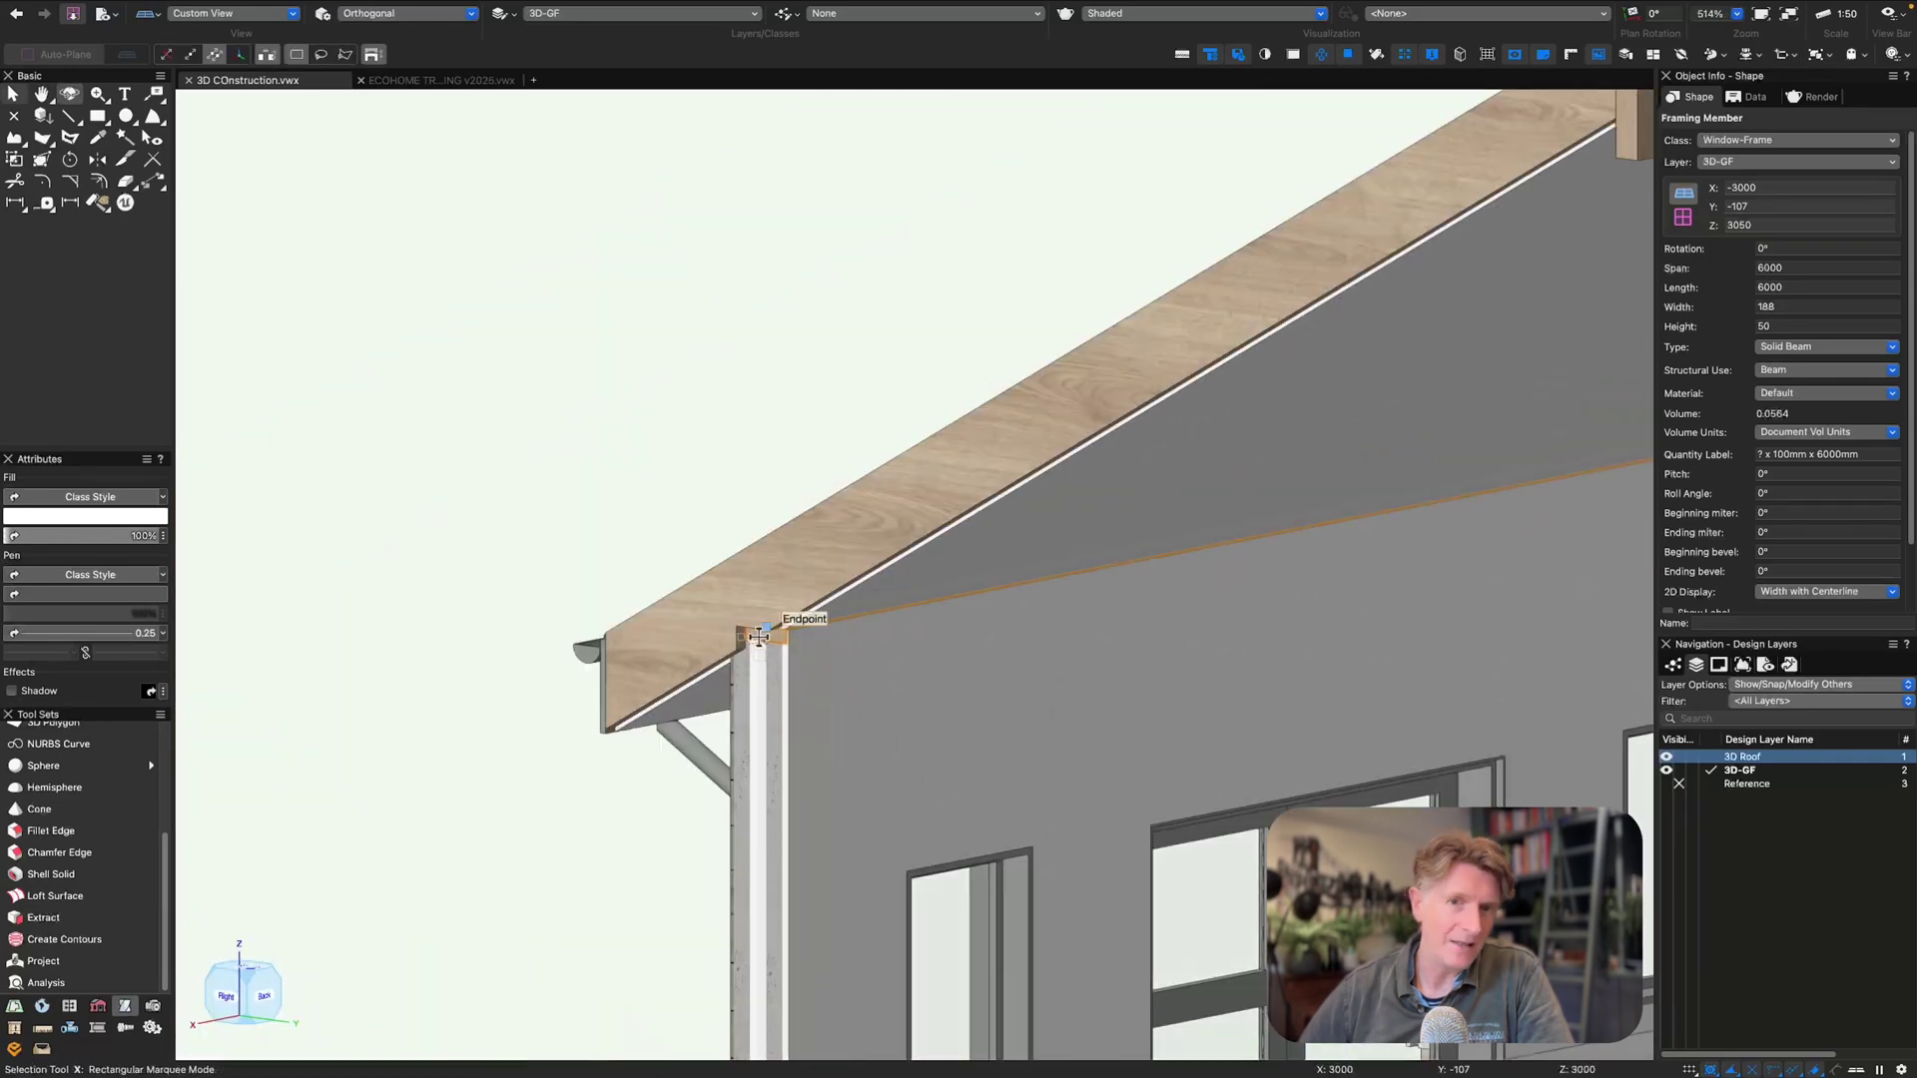
left_click(728, 445)
- Hide the 3D Roof layer and show the ground-floor wall in Top/Plan view
key("super+5")
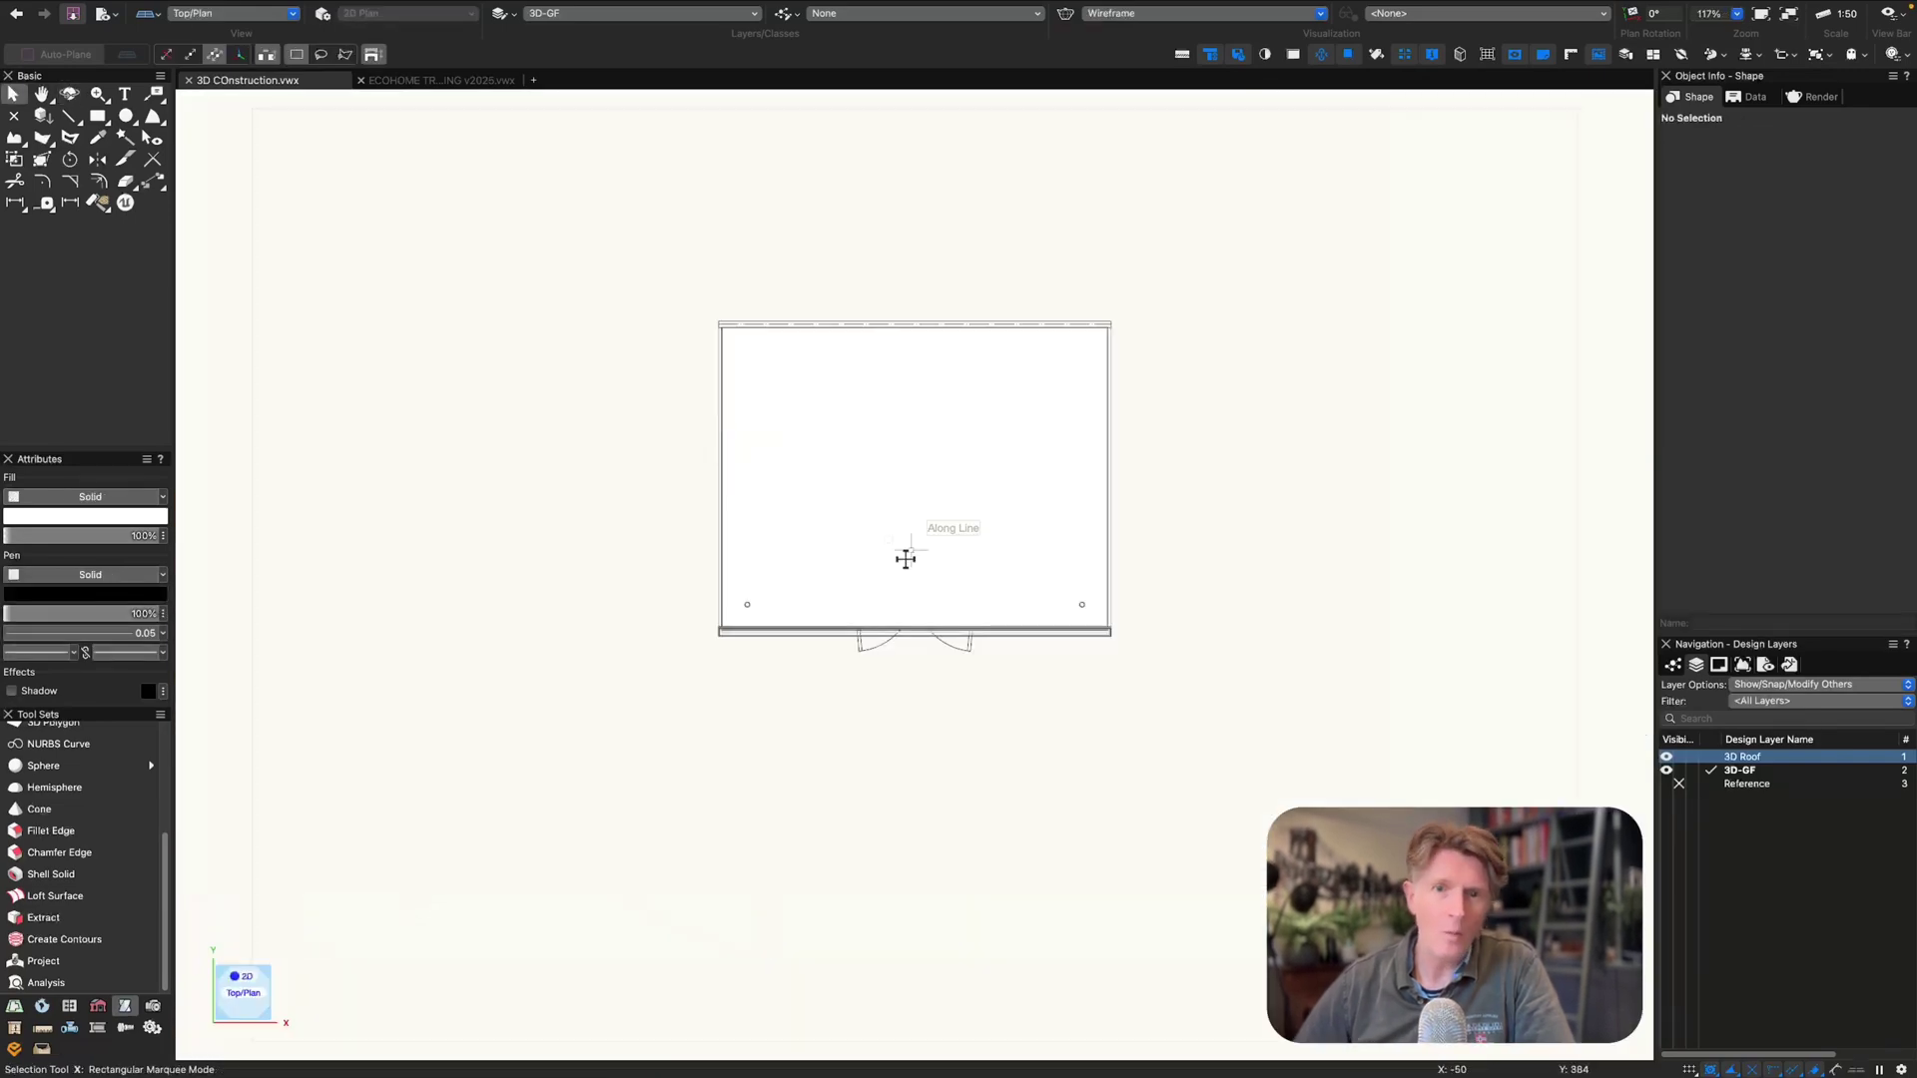
left_click(1679, 758)
key("KP_3")
key("super+5")
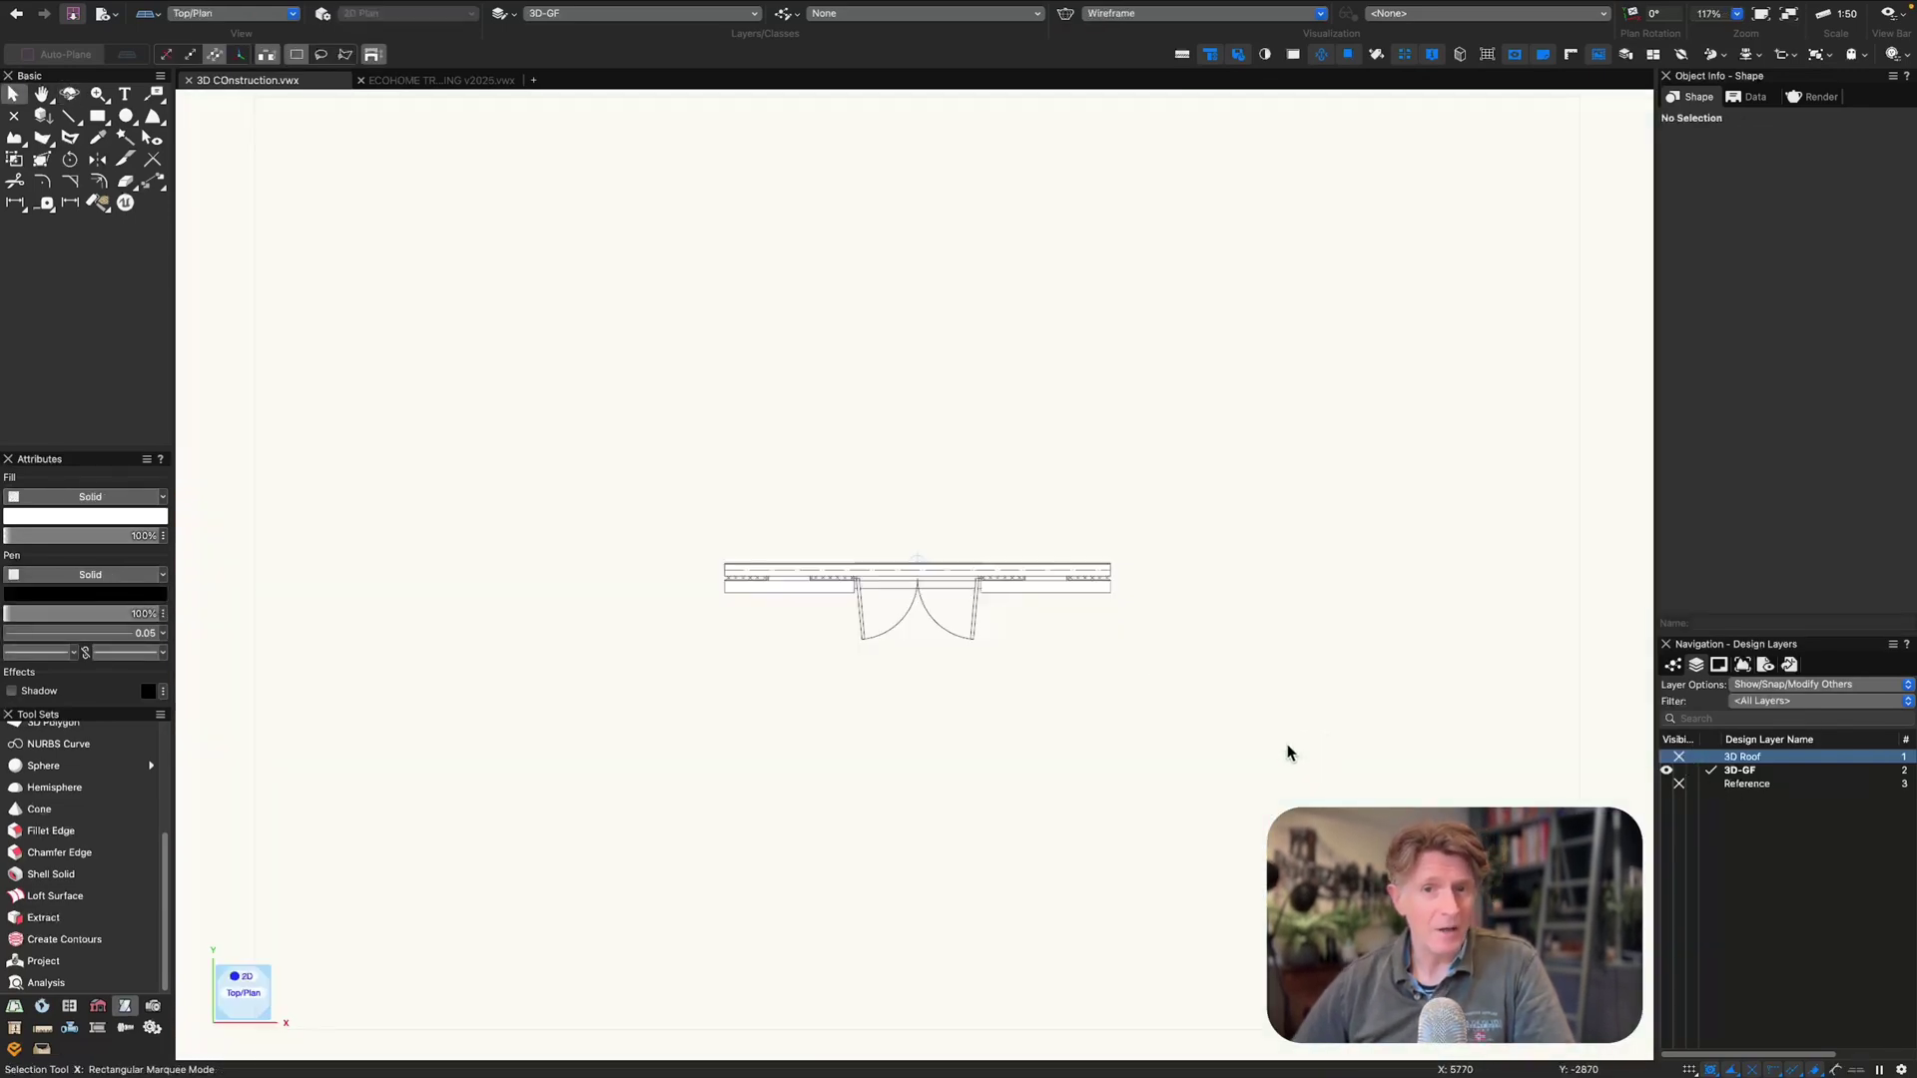
- Draw a 6000 by 4000 mm rectangle and place it against the inner face of the wall
key("4")
left_click(1110, 565)
key("x")
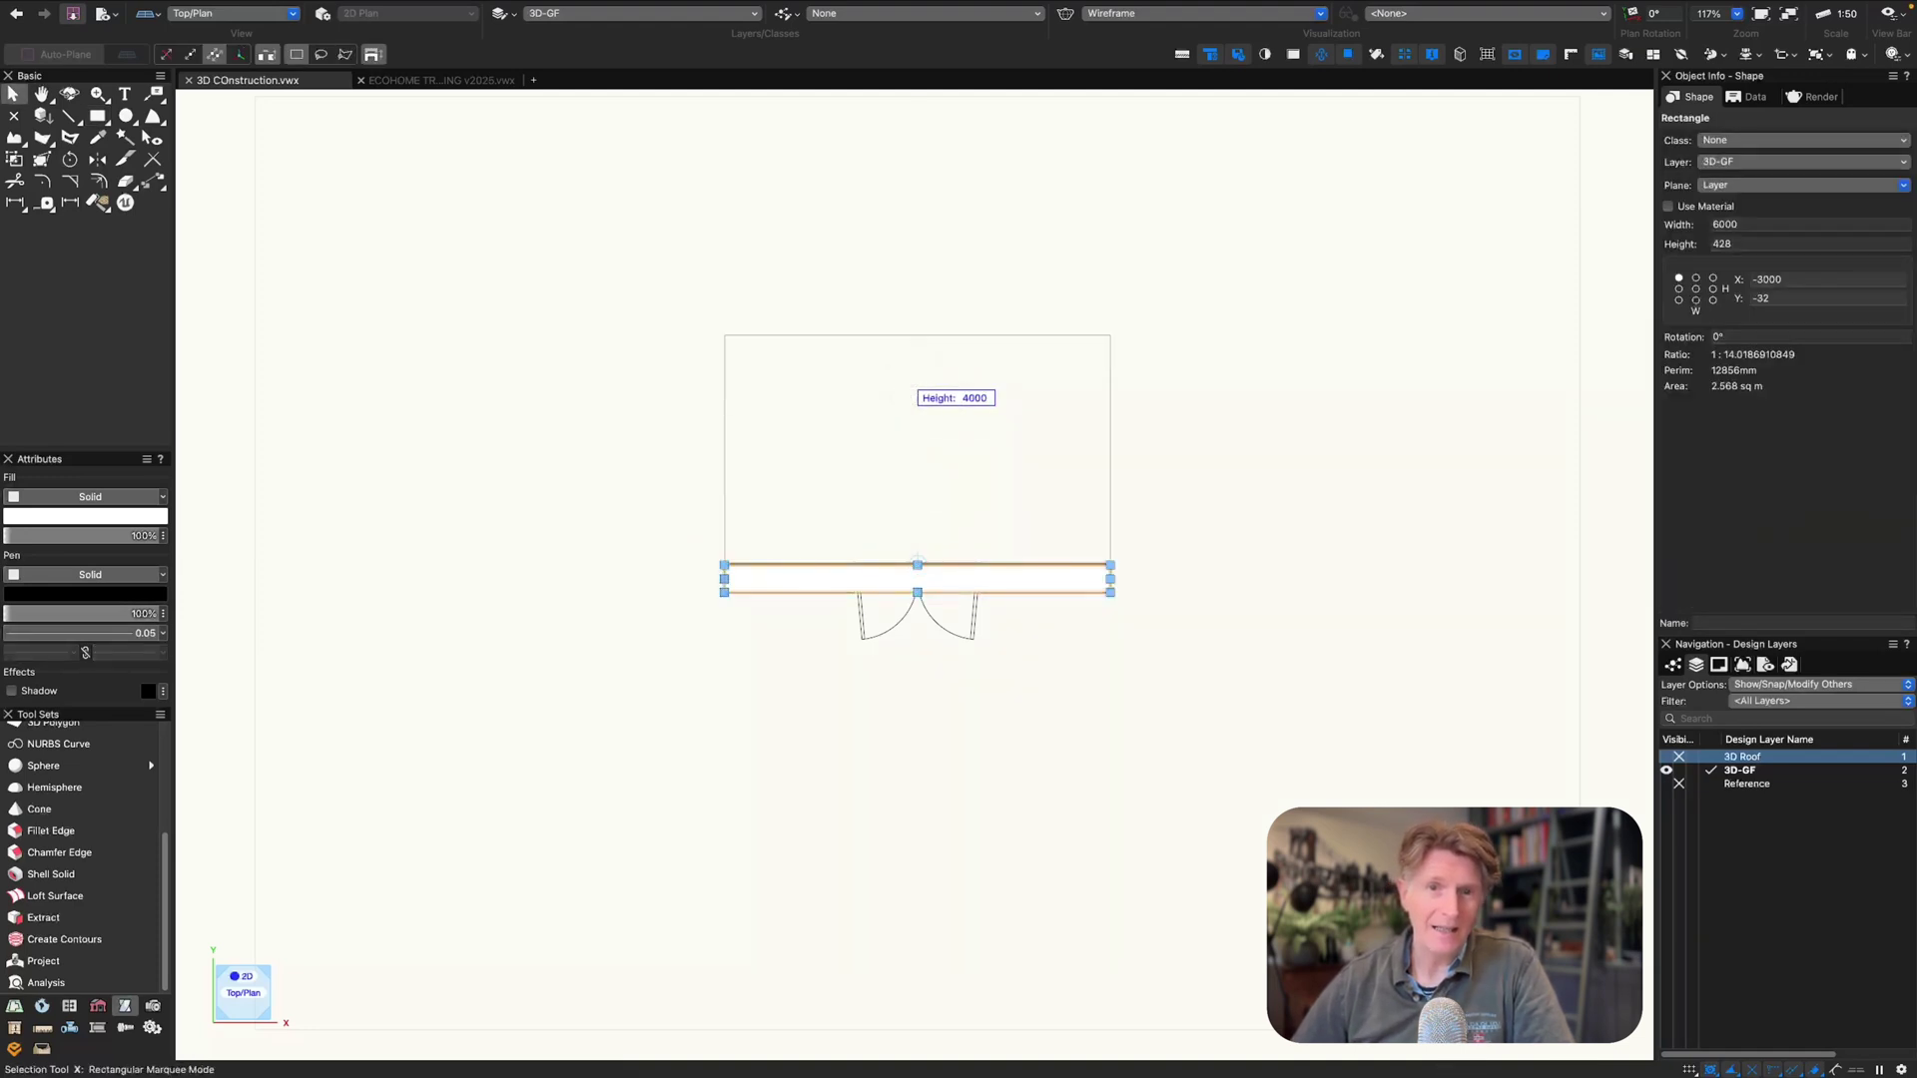
key("Return")
left_click_drag(962, 513, 962, 382)
key("x")
left_click_drag(1110, 463, 1111, 563)
- Create a Slab object from the rectangle behind the wall and show it in a right isometric view
right_click(882, 367)
left_click(973, 457)
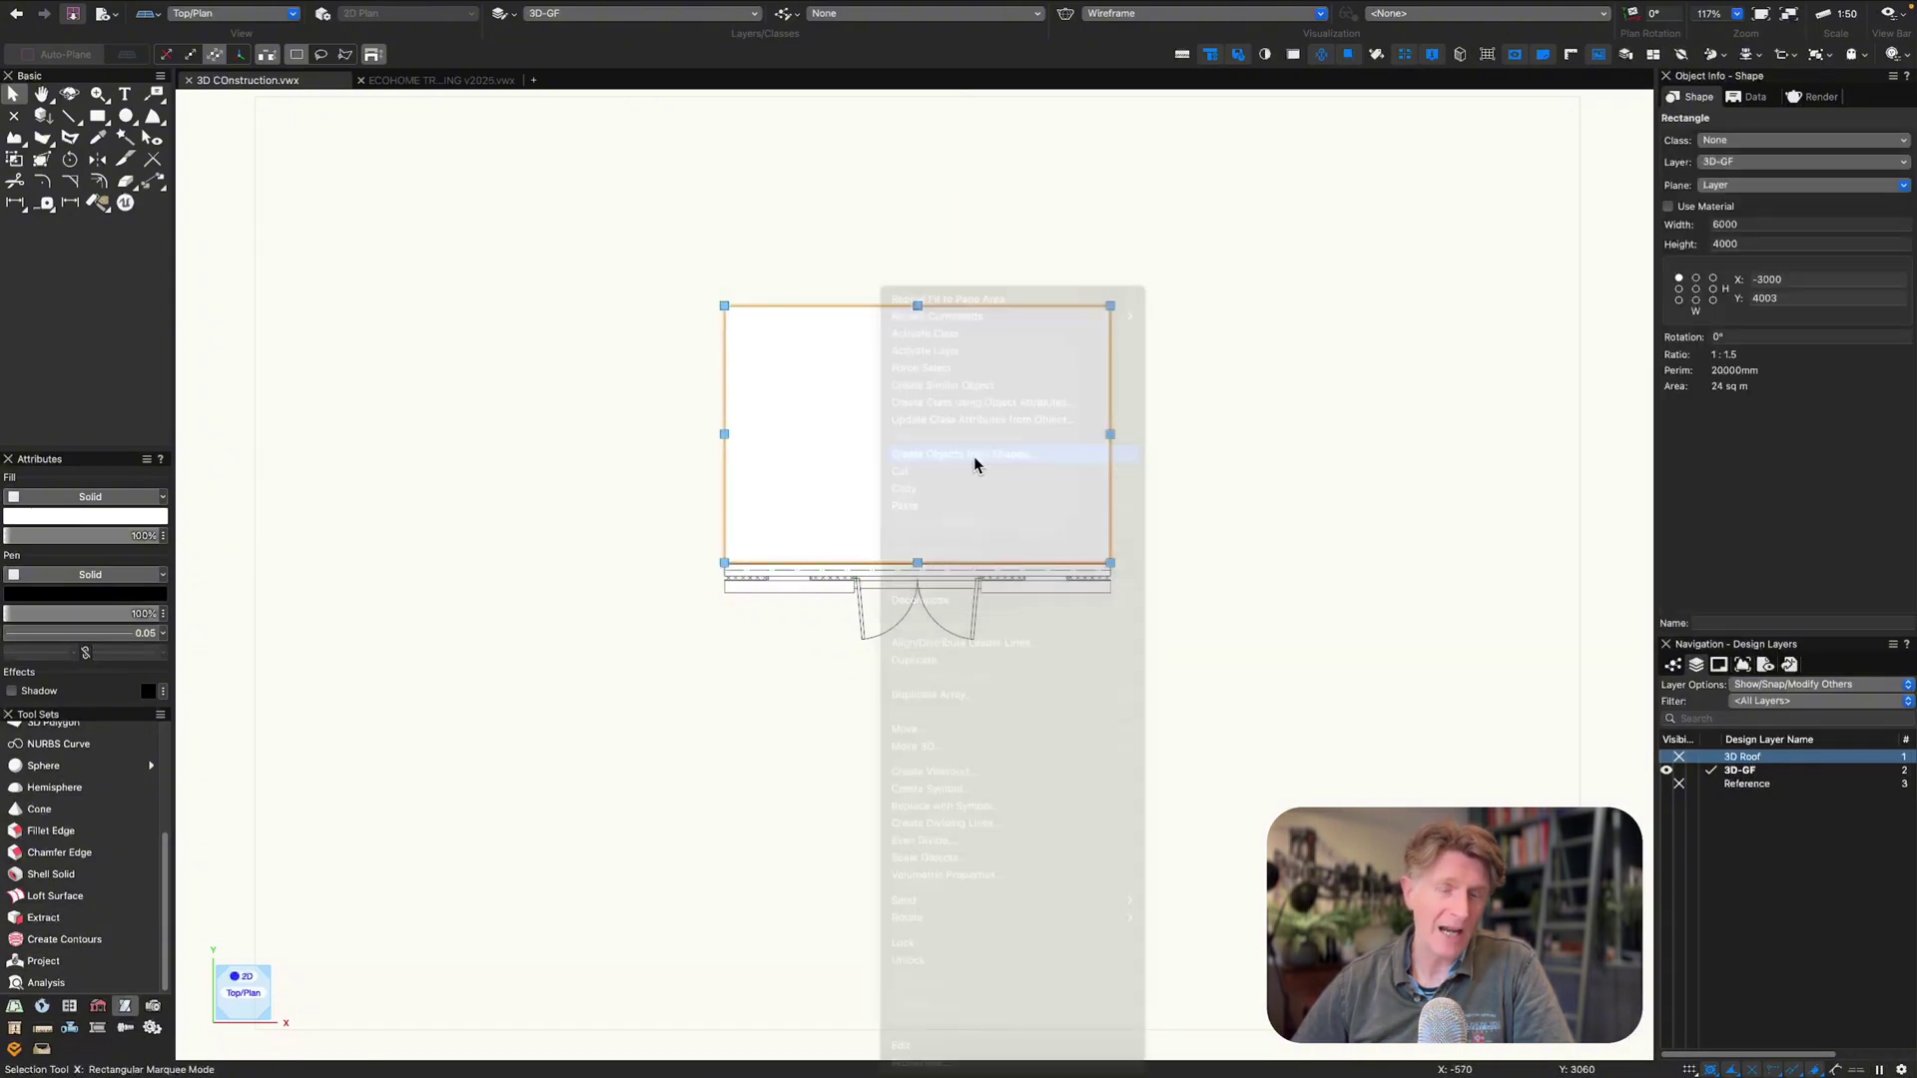
left_click(928, 356)
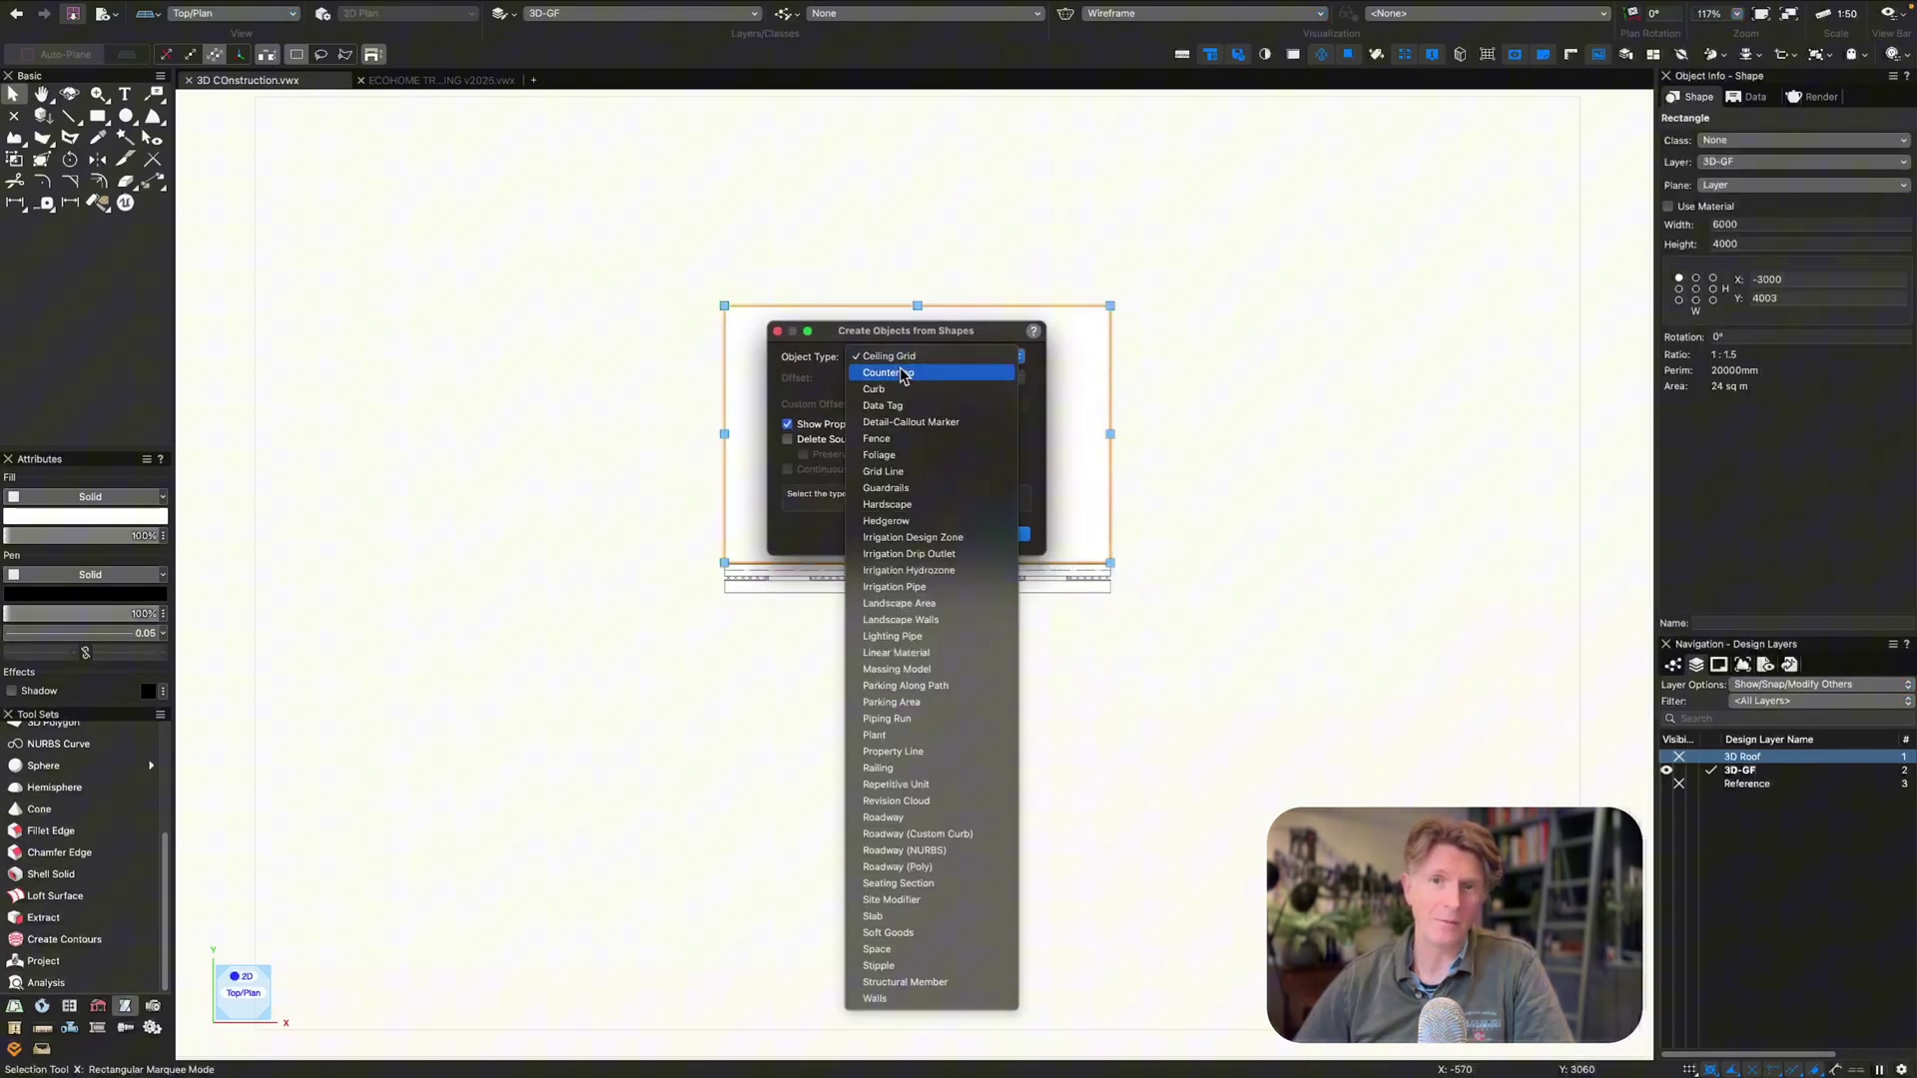
left_click(874, 915)
left_click(1002, 534)
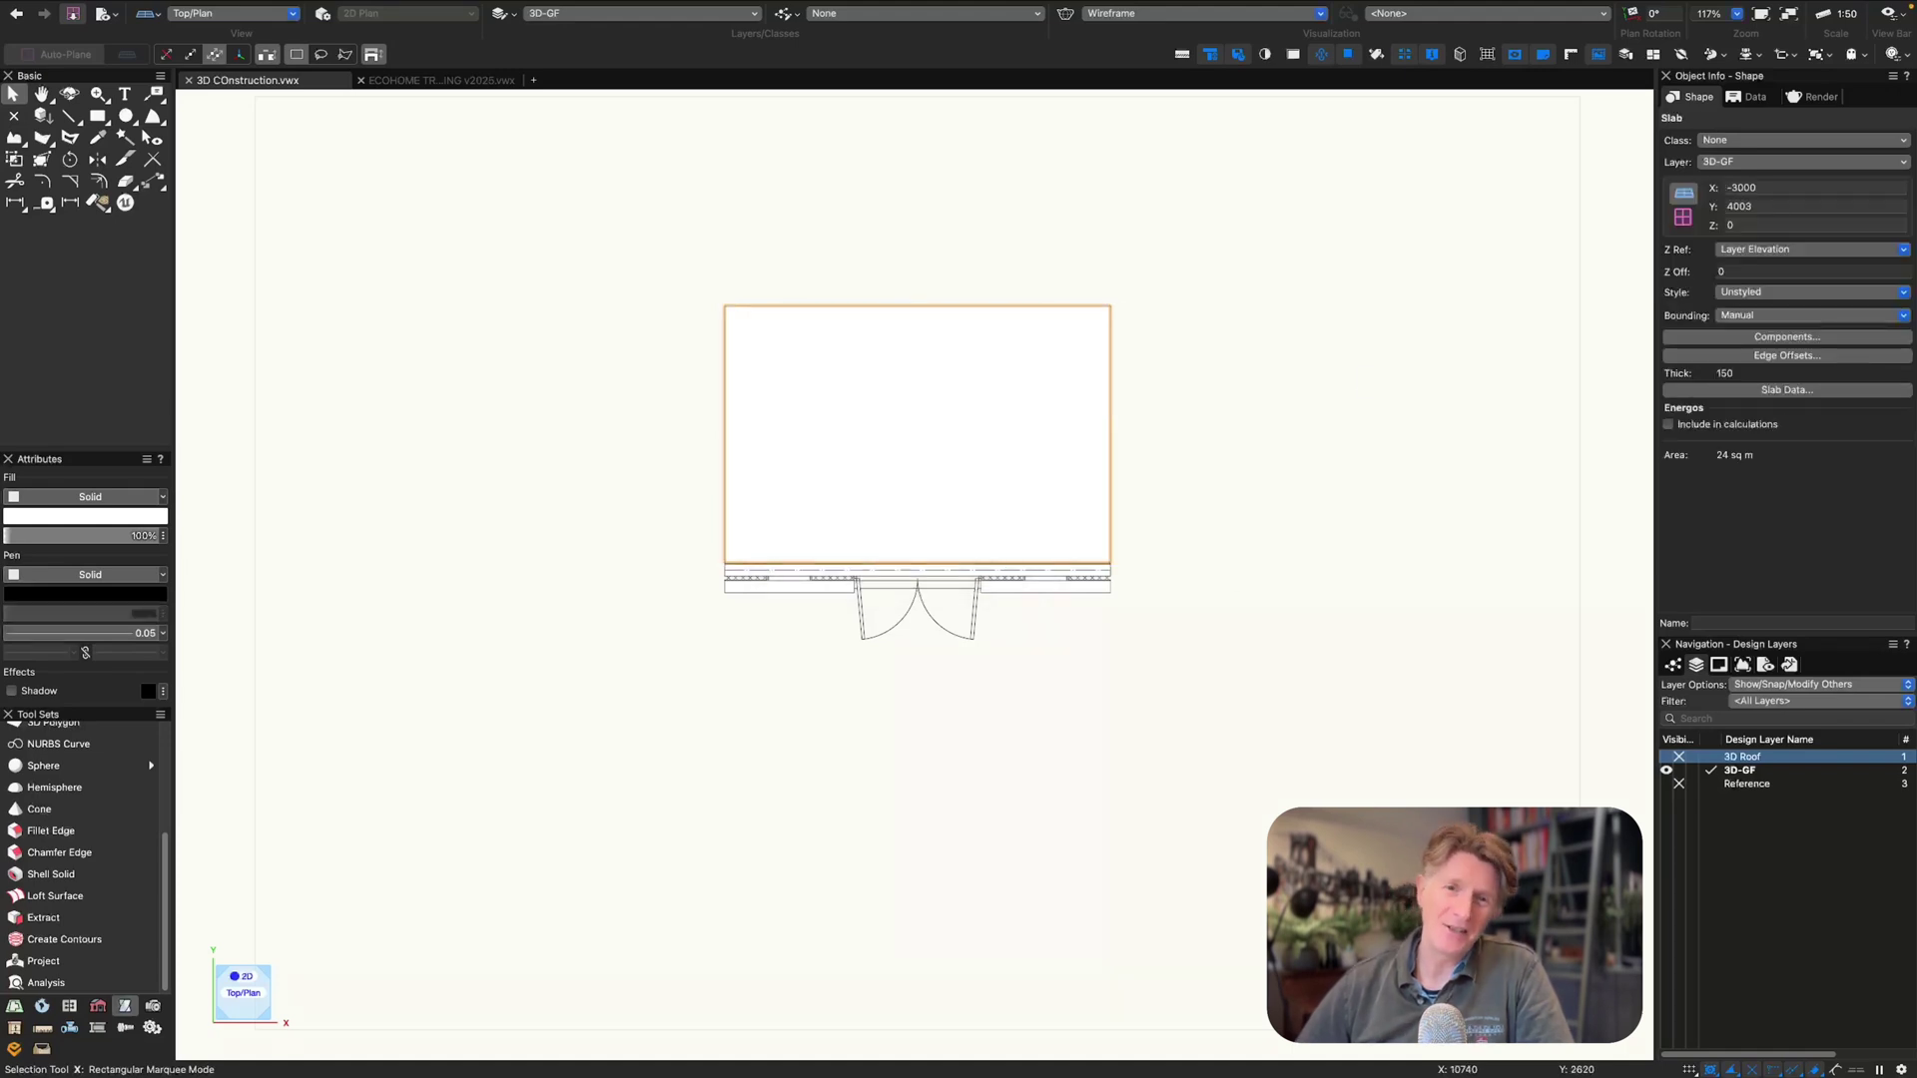
key("3")
scroll(1033, 687, "up", 4)
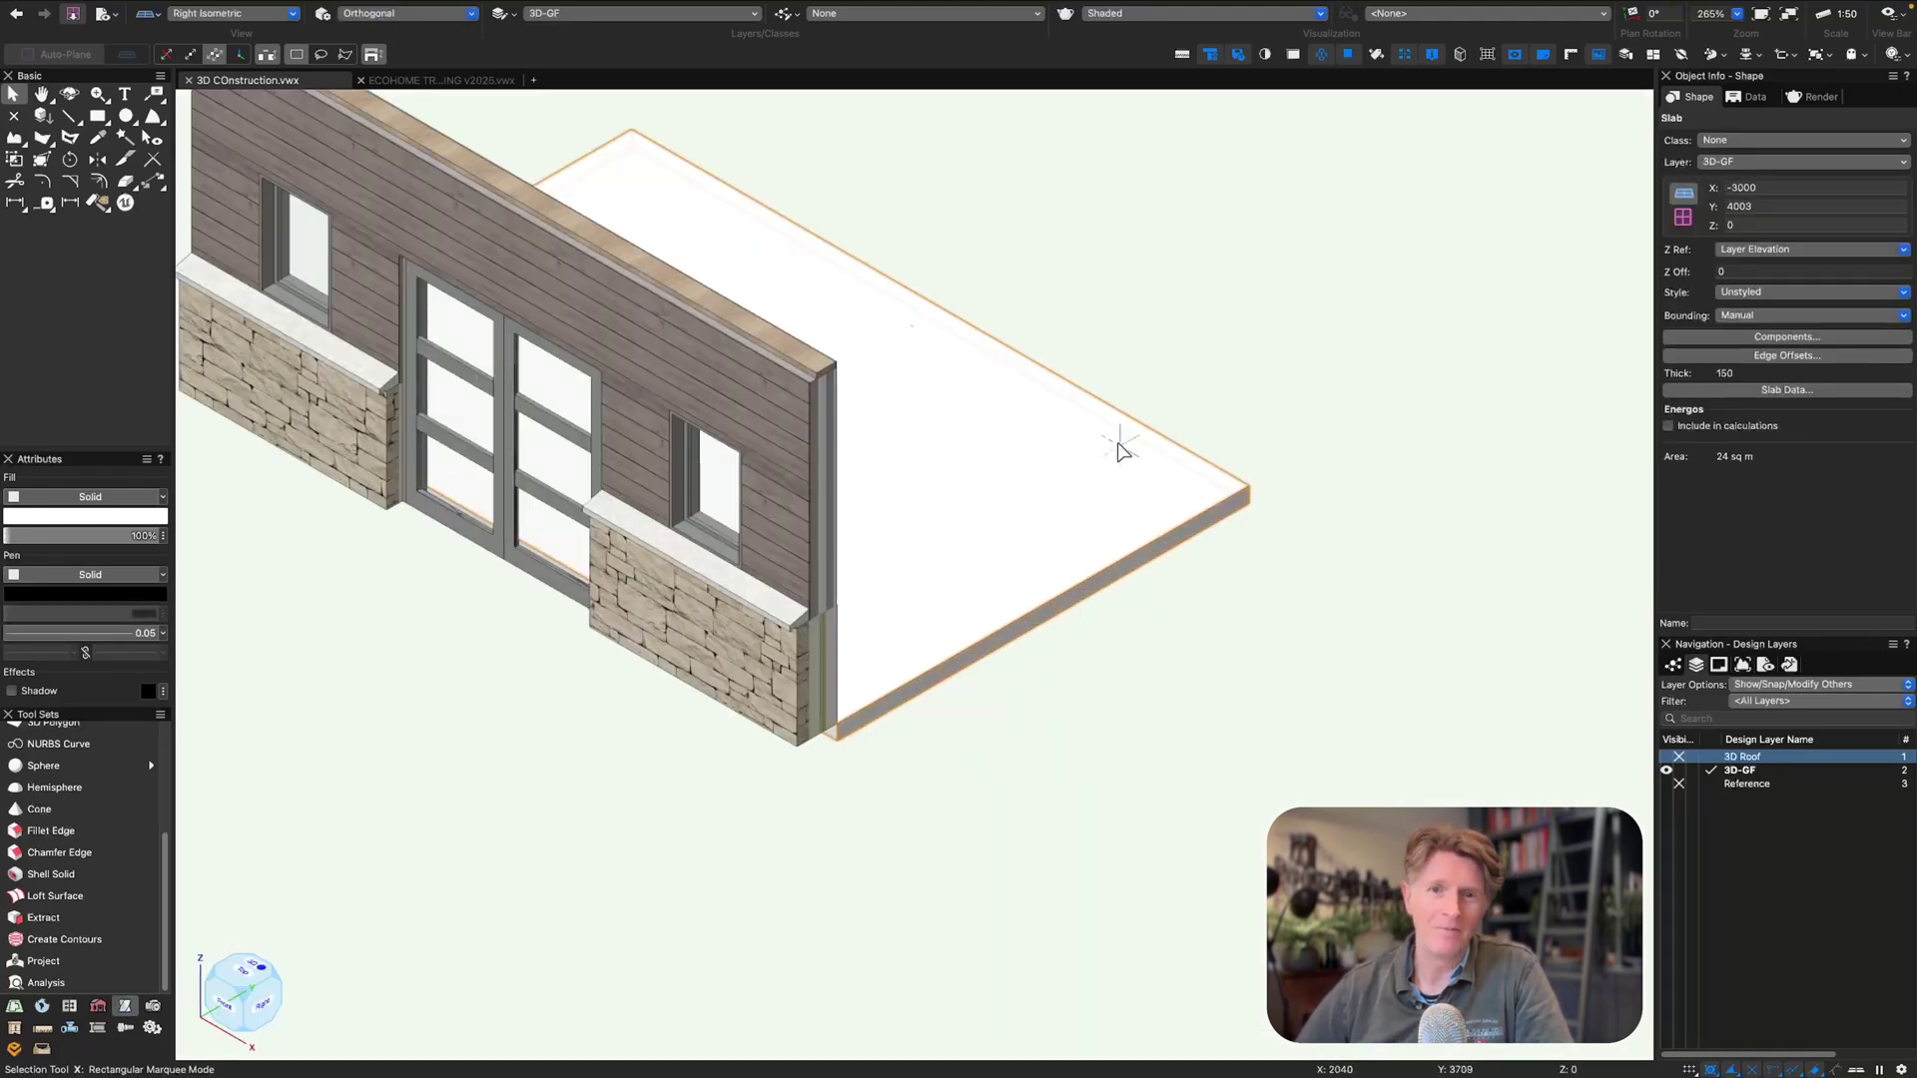
- Replace the slab's style with JRA-nbl_GS_ScrdCemWrng-PIRFoamBrds-ISConc from the 07 JRA UK nbl Slabs library
left_click(1765, 295)
left_click(1797, 333)
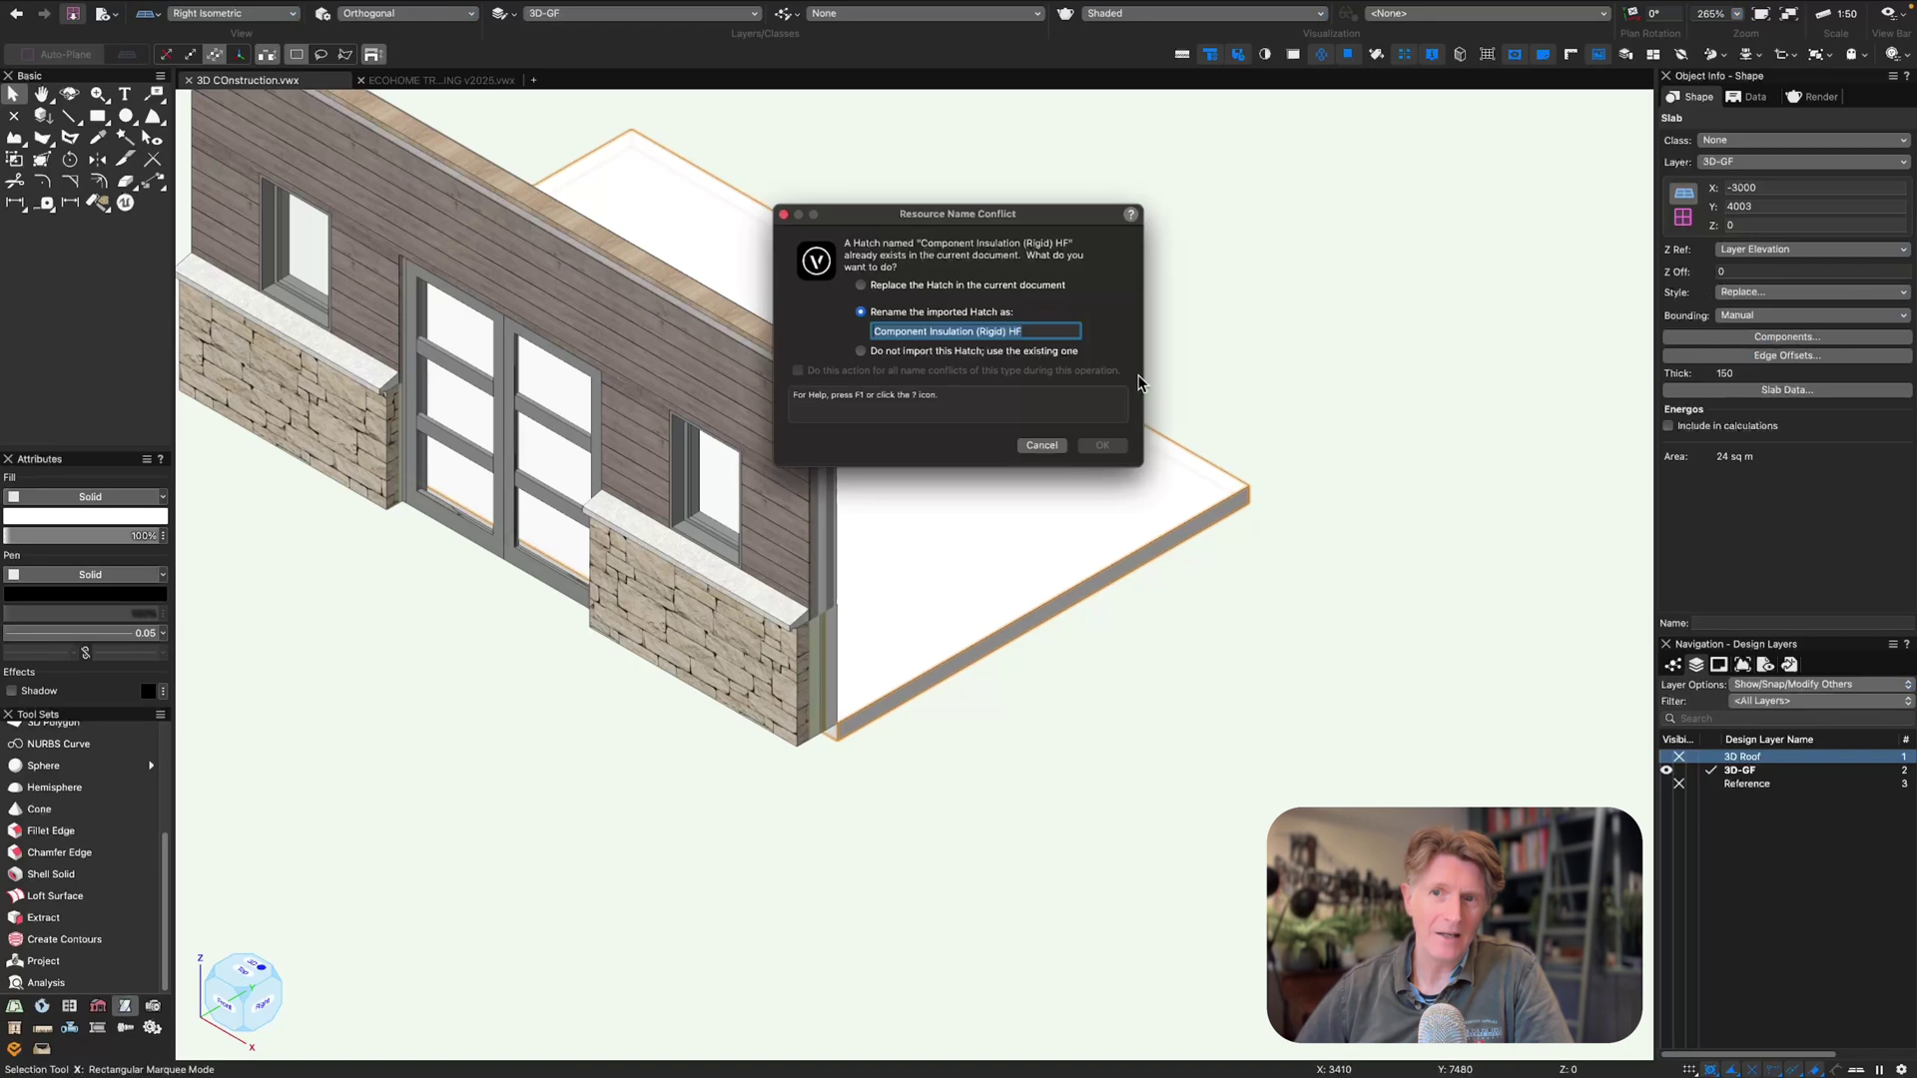
left_click(1057, 446)
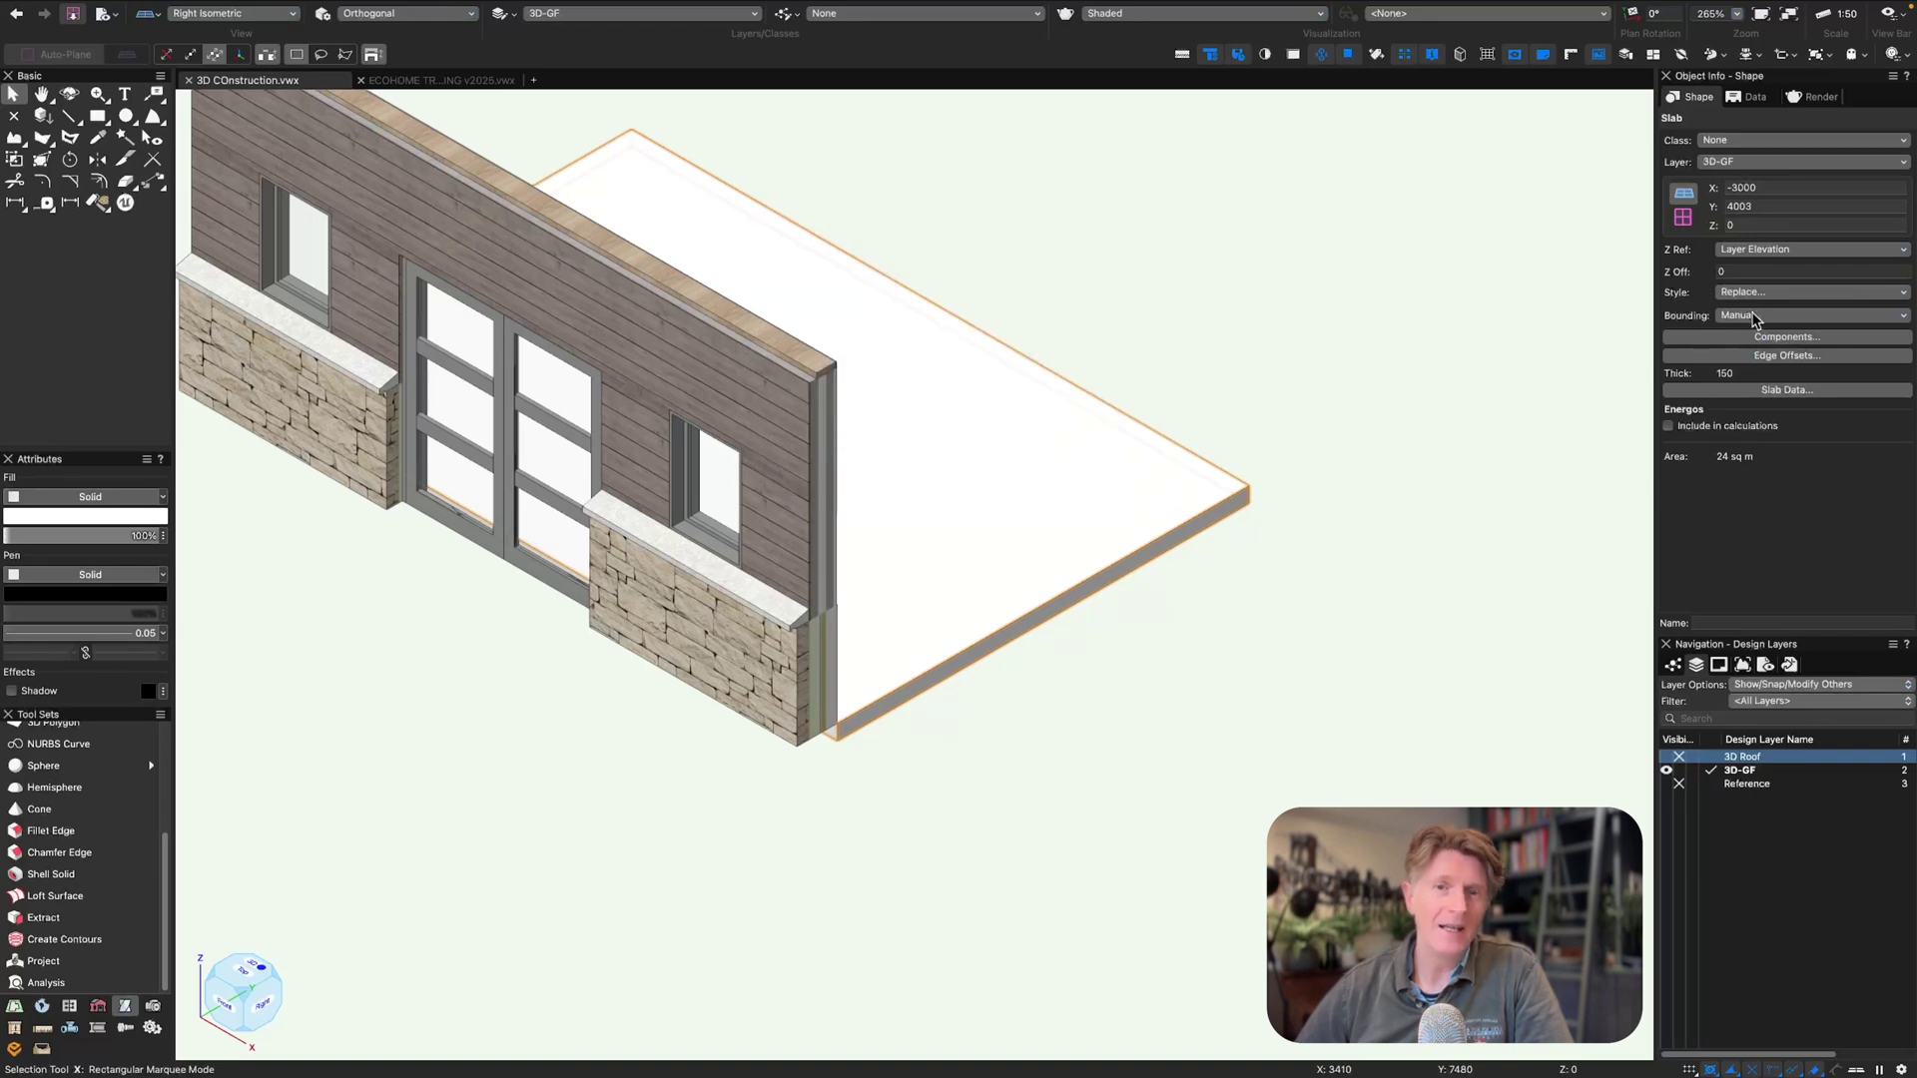
left_click(1174, 334)
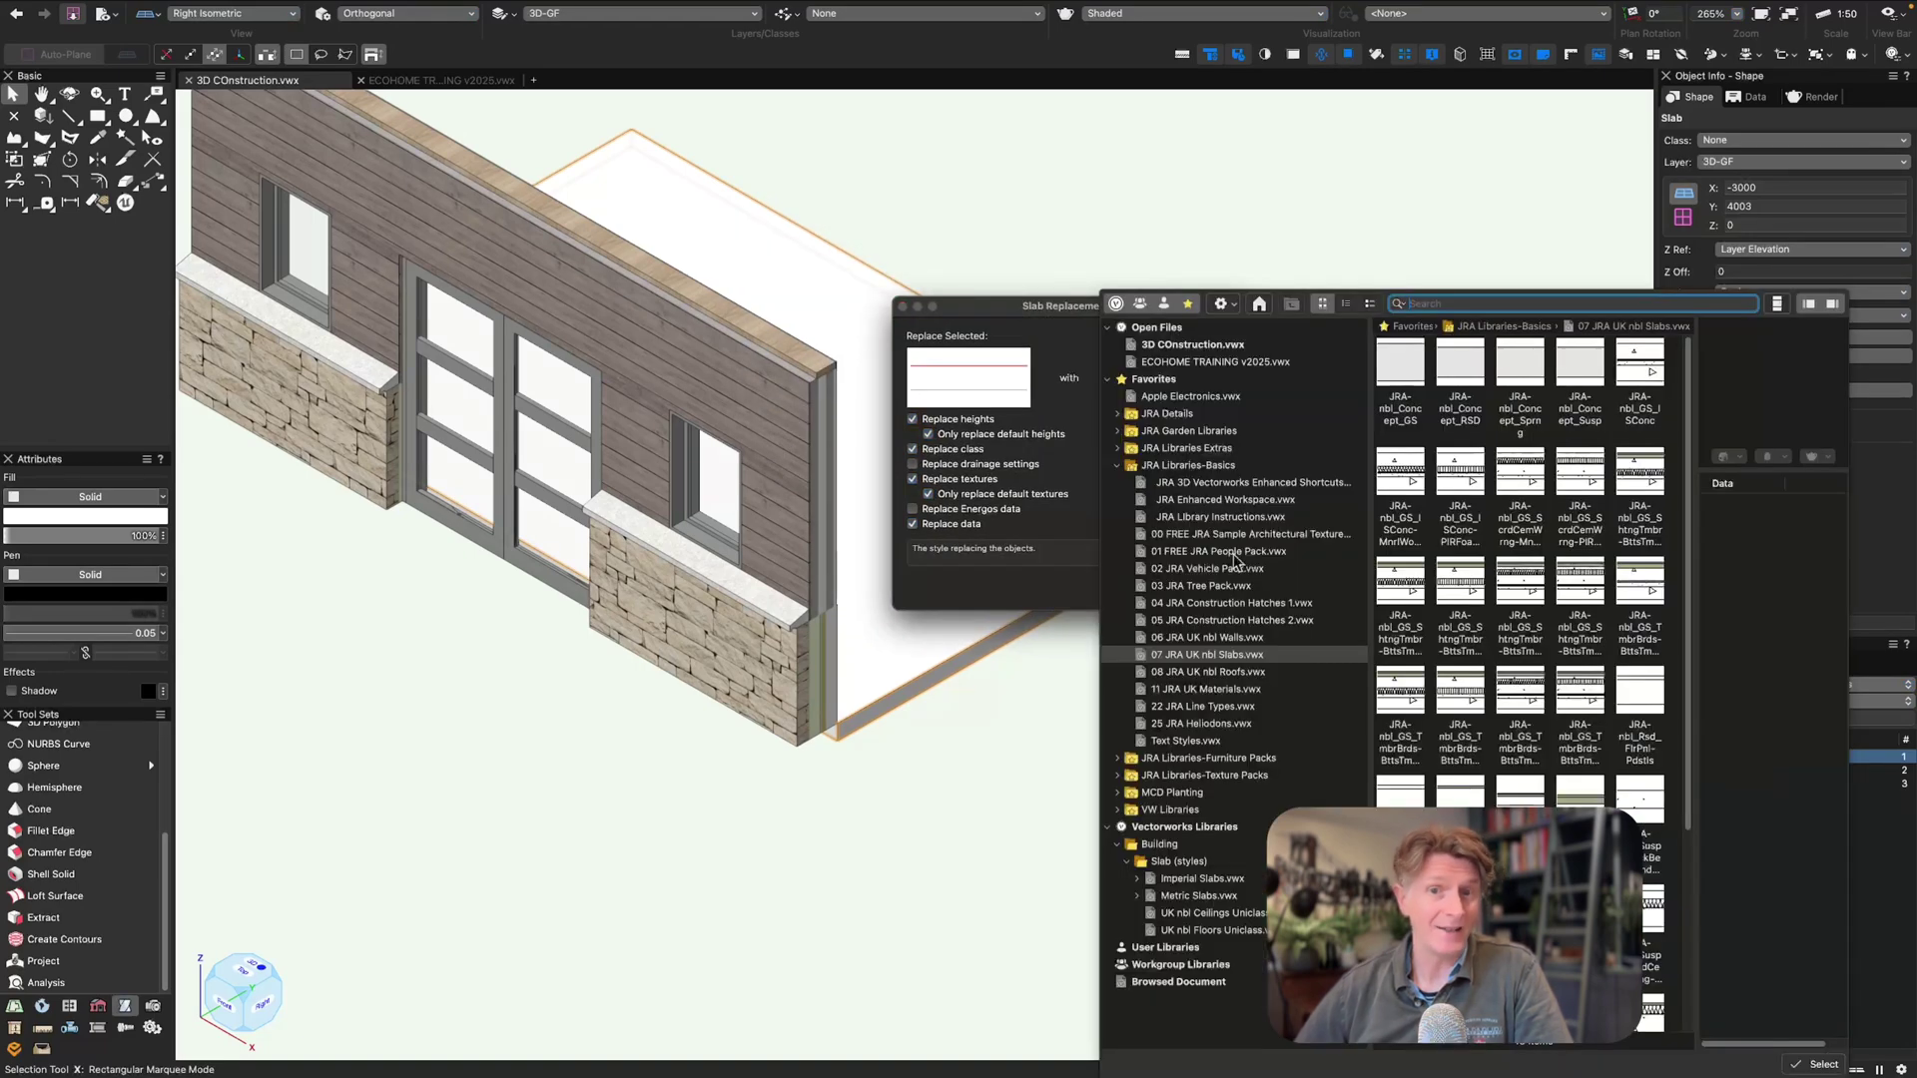
left_click(1582, 472)
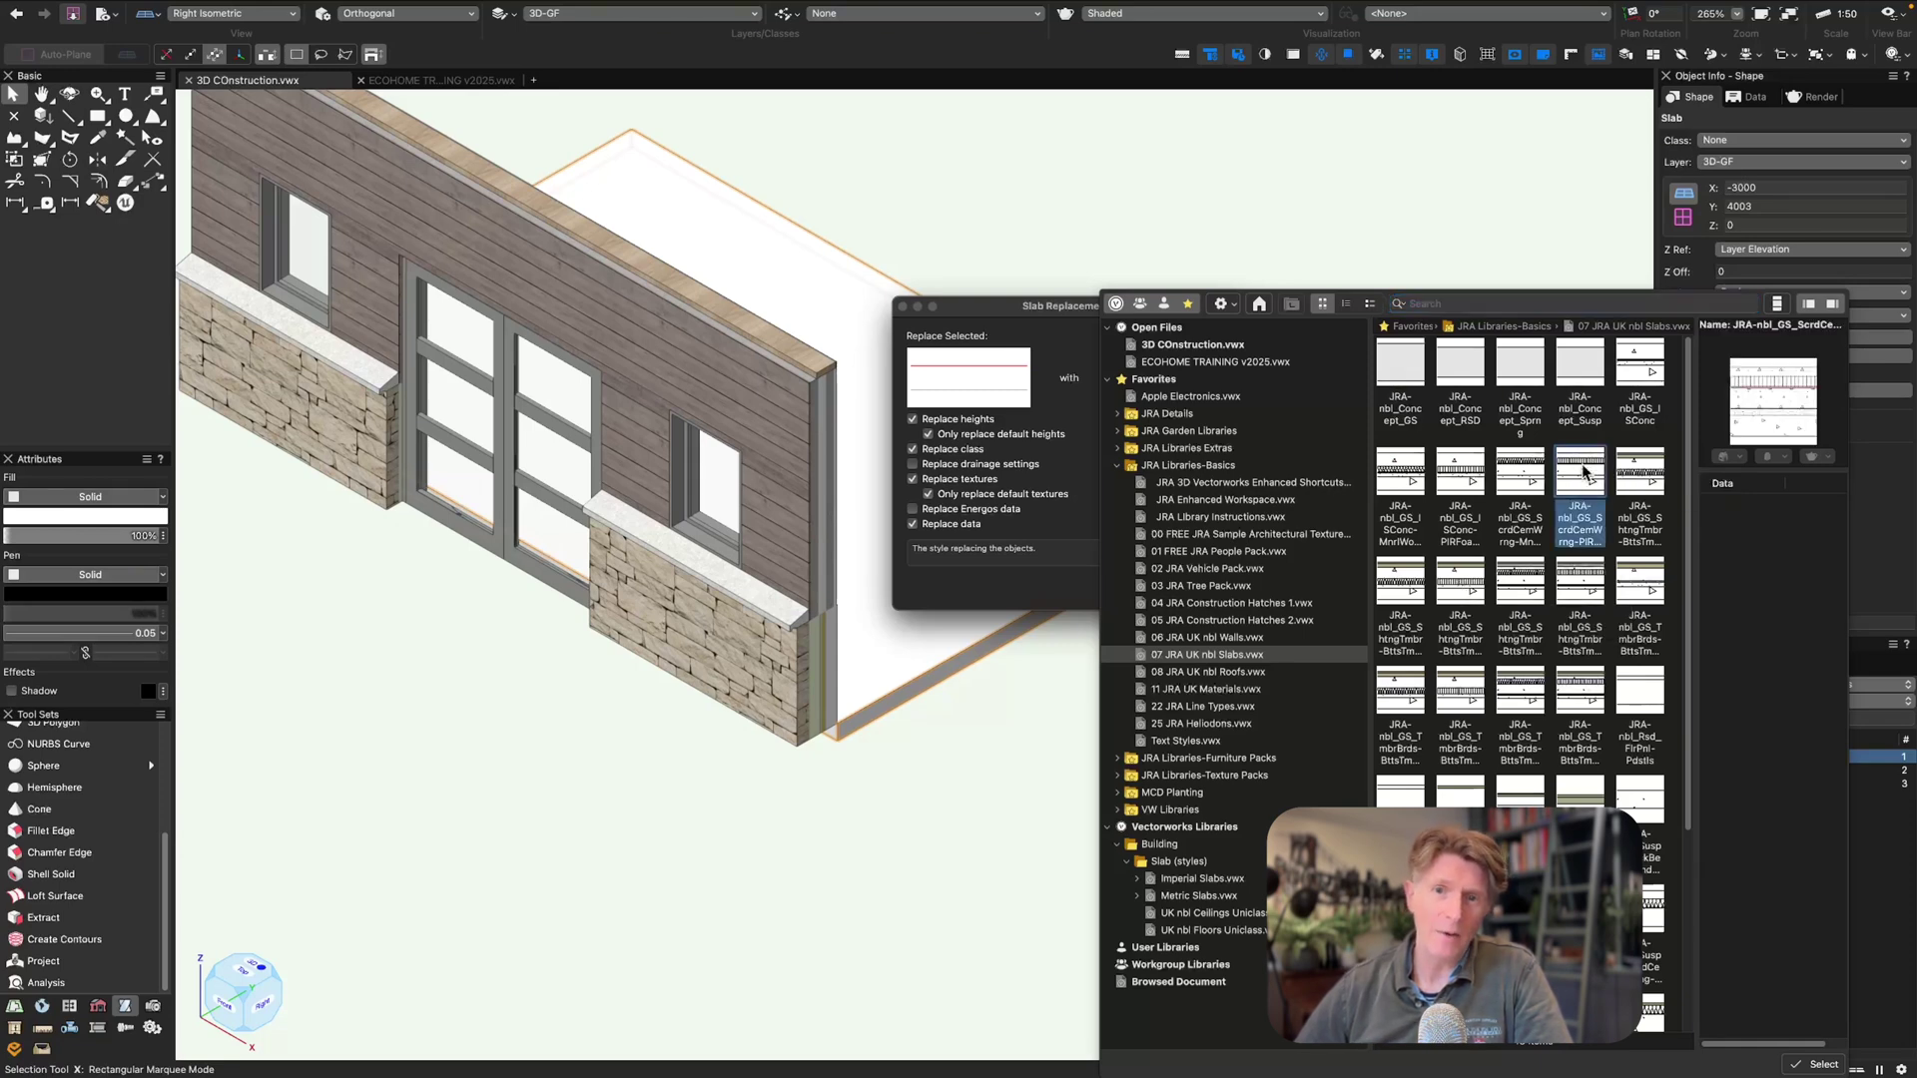
double_click(1582, 478)
left_click(1203, 583)
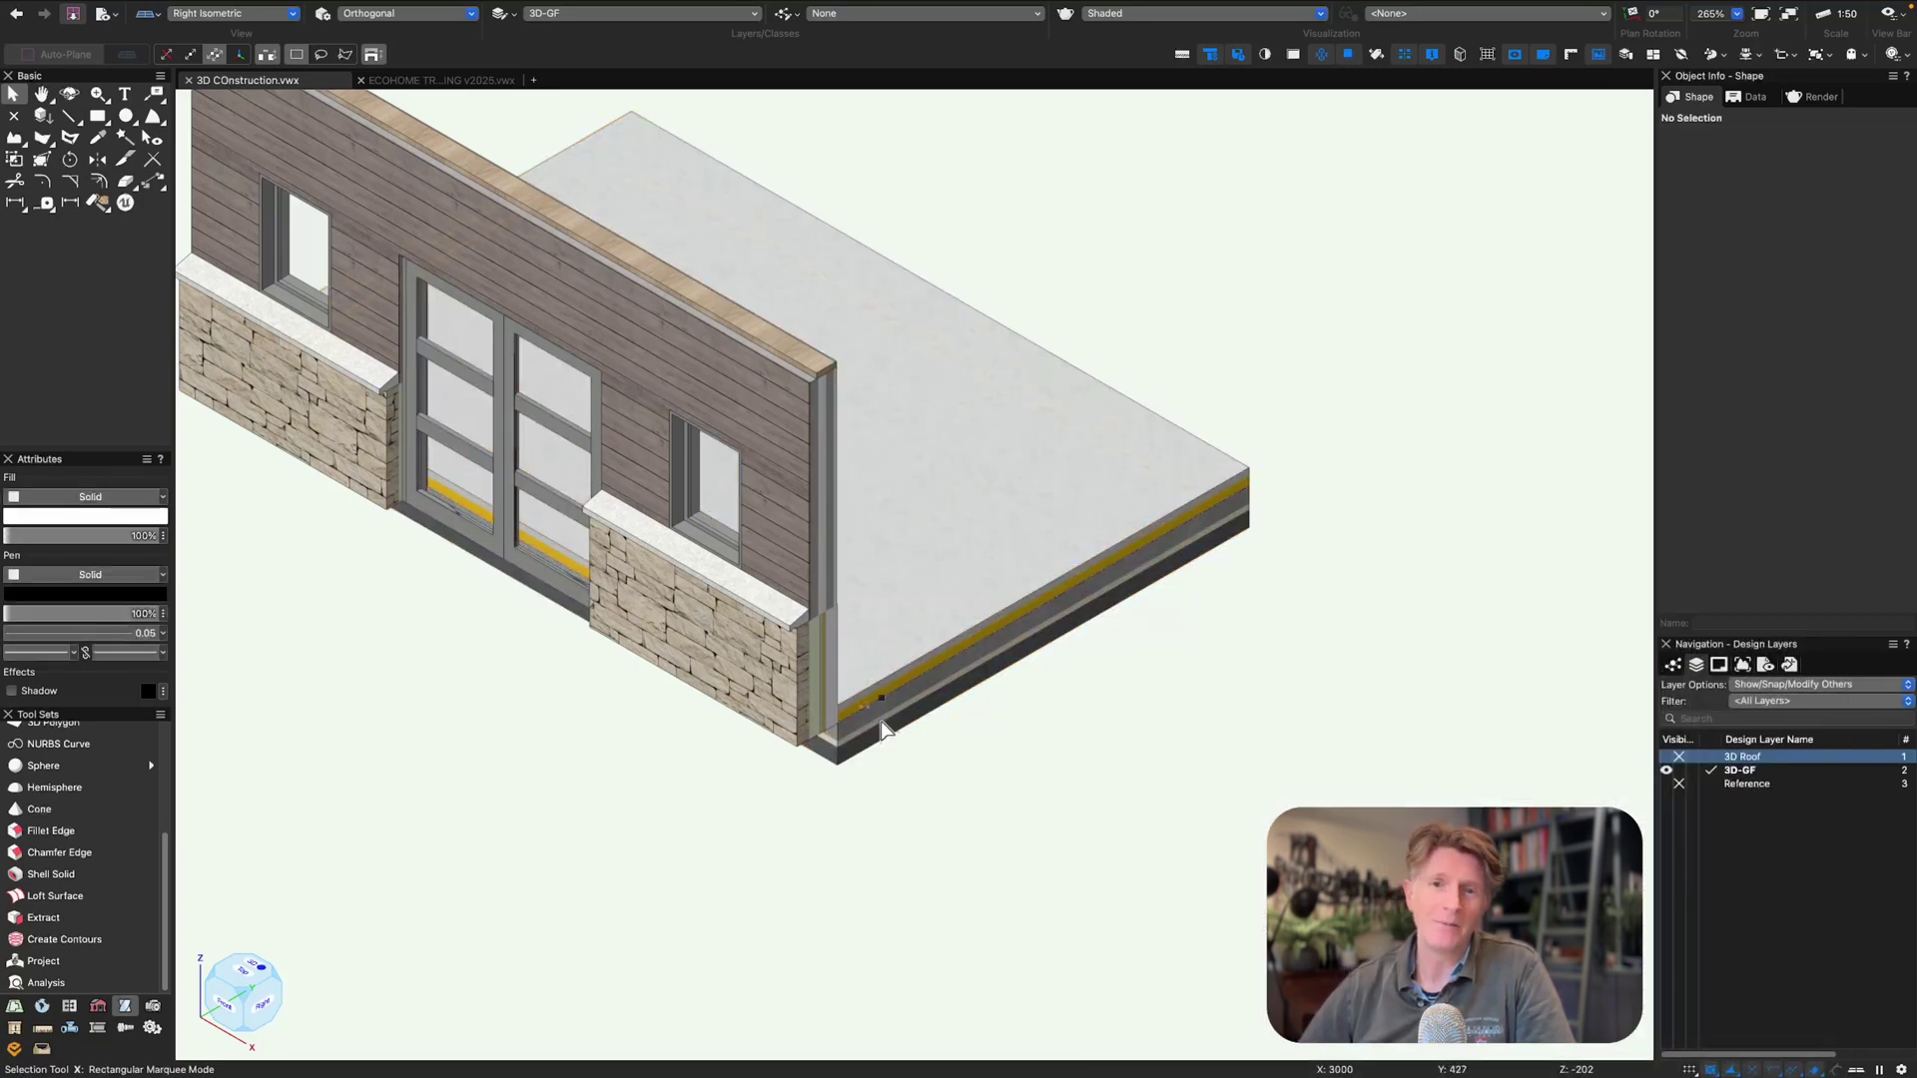
- Edit the slab style so its datum is the top of the ScreedCementitiousWearing component, viewing the slab from the right side
key("6")
scroll(681, 552, "up", 5)
left_click(1784, 292)
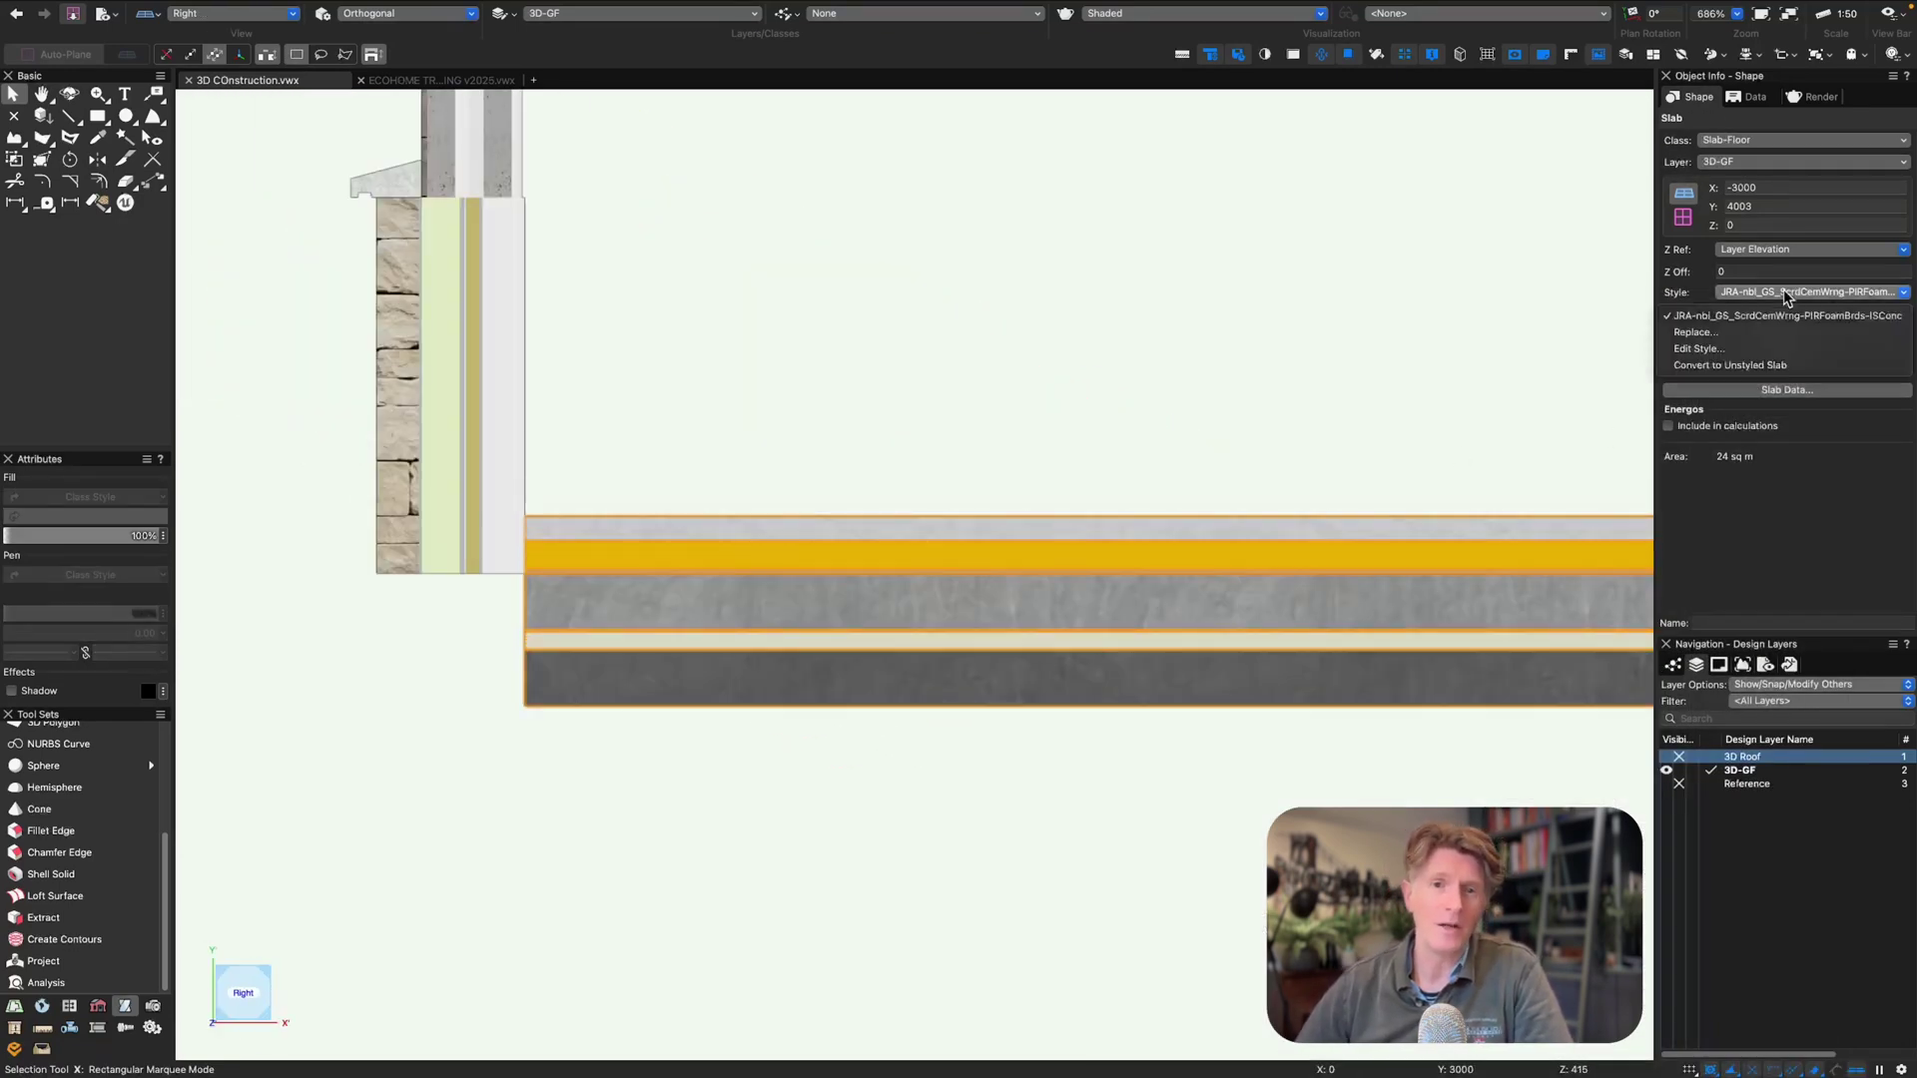
left_click(1768, 349)
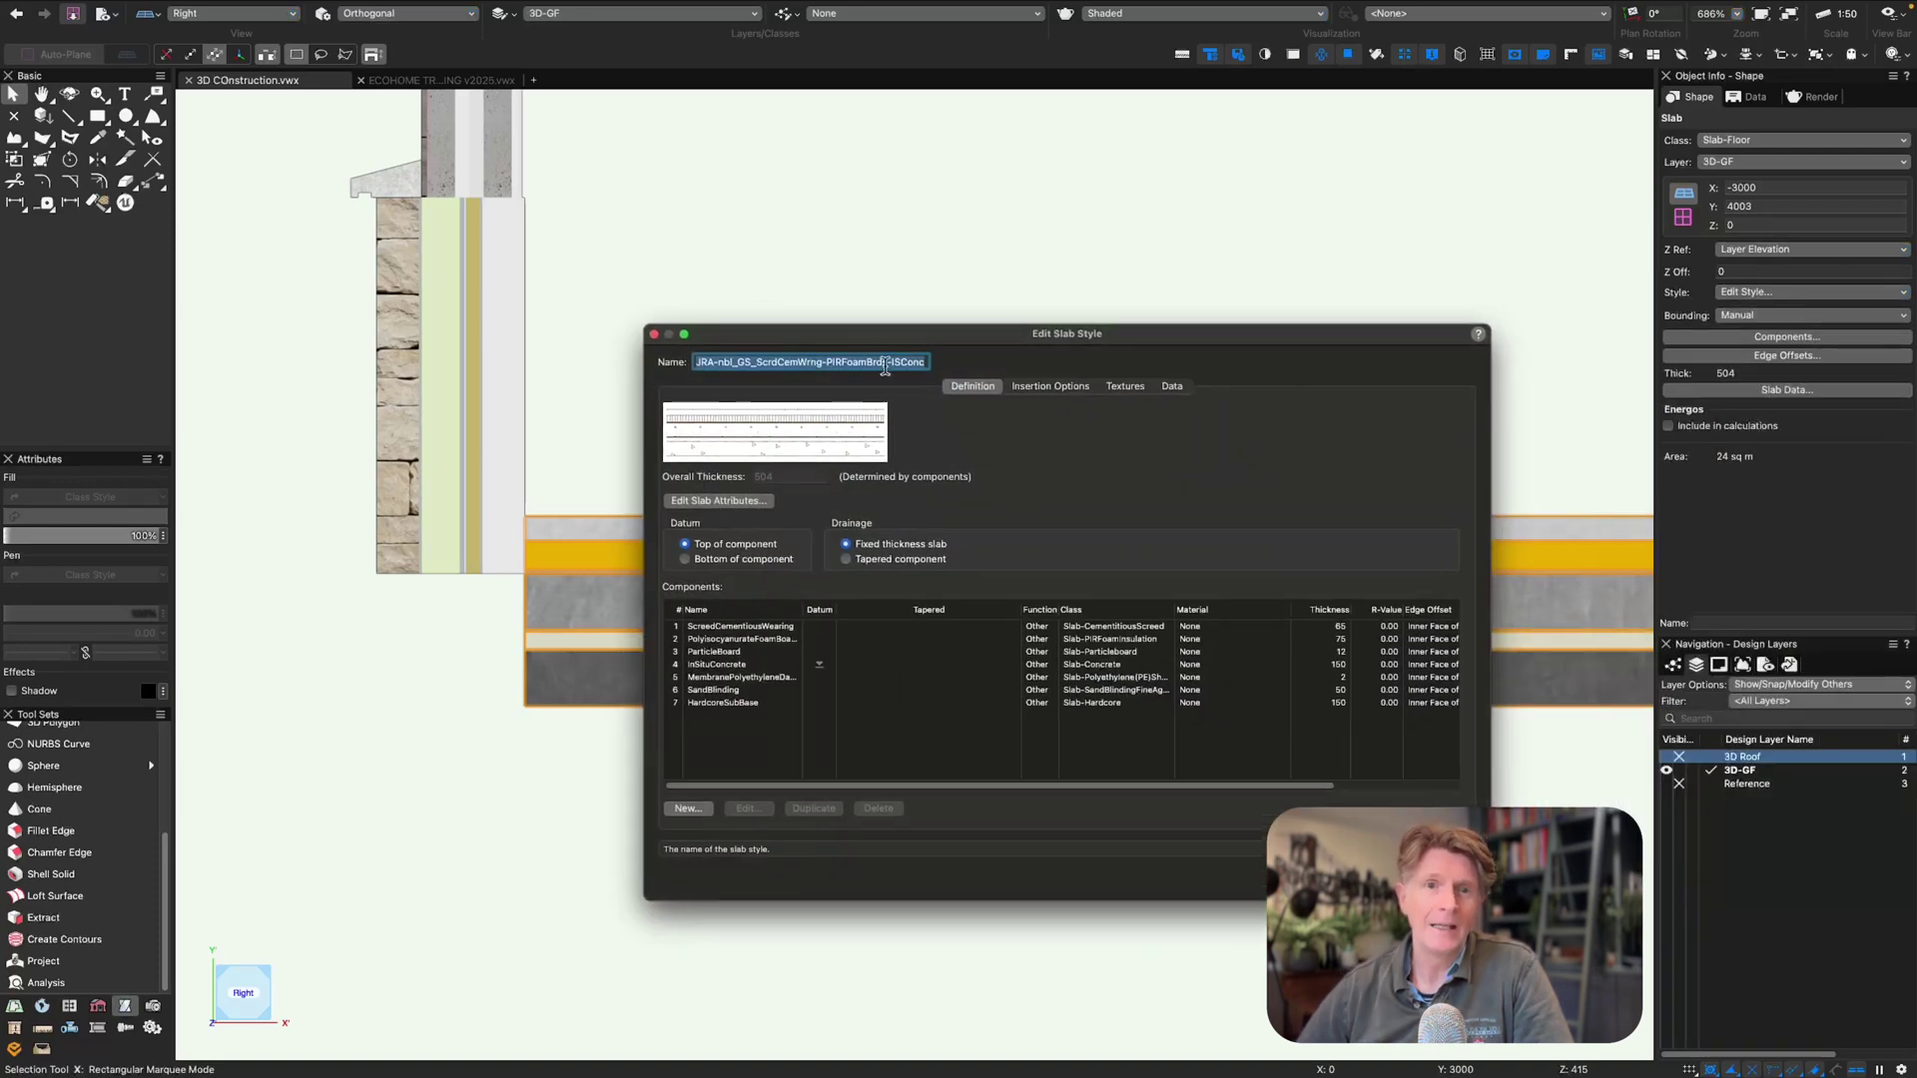
left_click(819, 627)
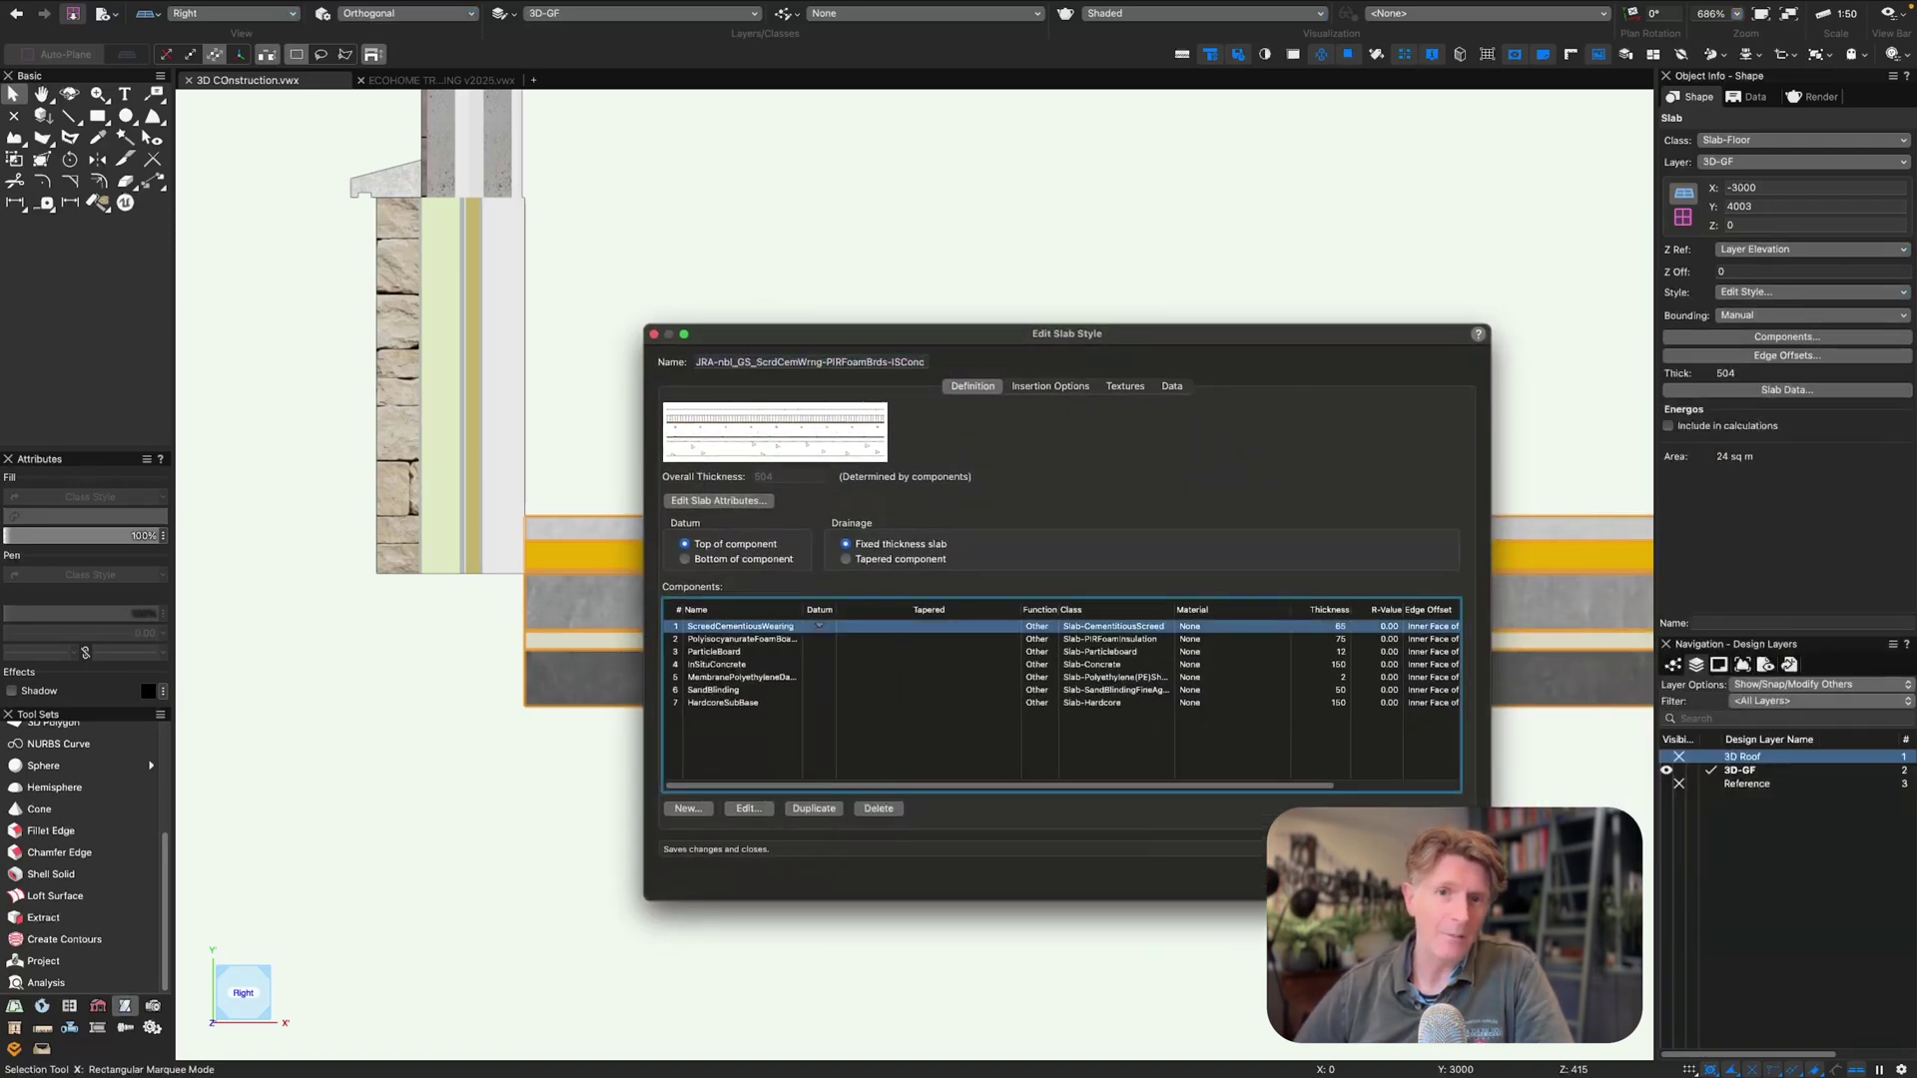
left_click(1449, 879)
left_click(1089, 487)
left_click(906, 412)
- Select the lower stone-faced wall for copying and create a design layer named 3D- FOundation with elevation -1m and wall height 1000
key("shift+c")
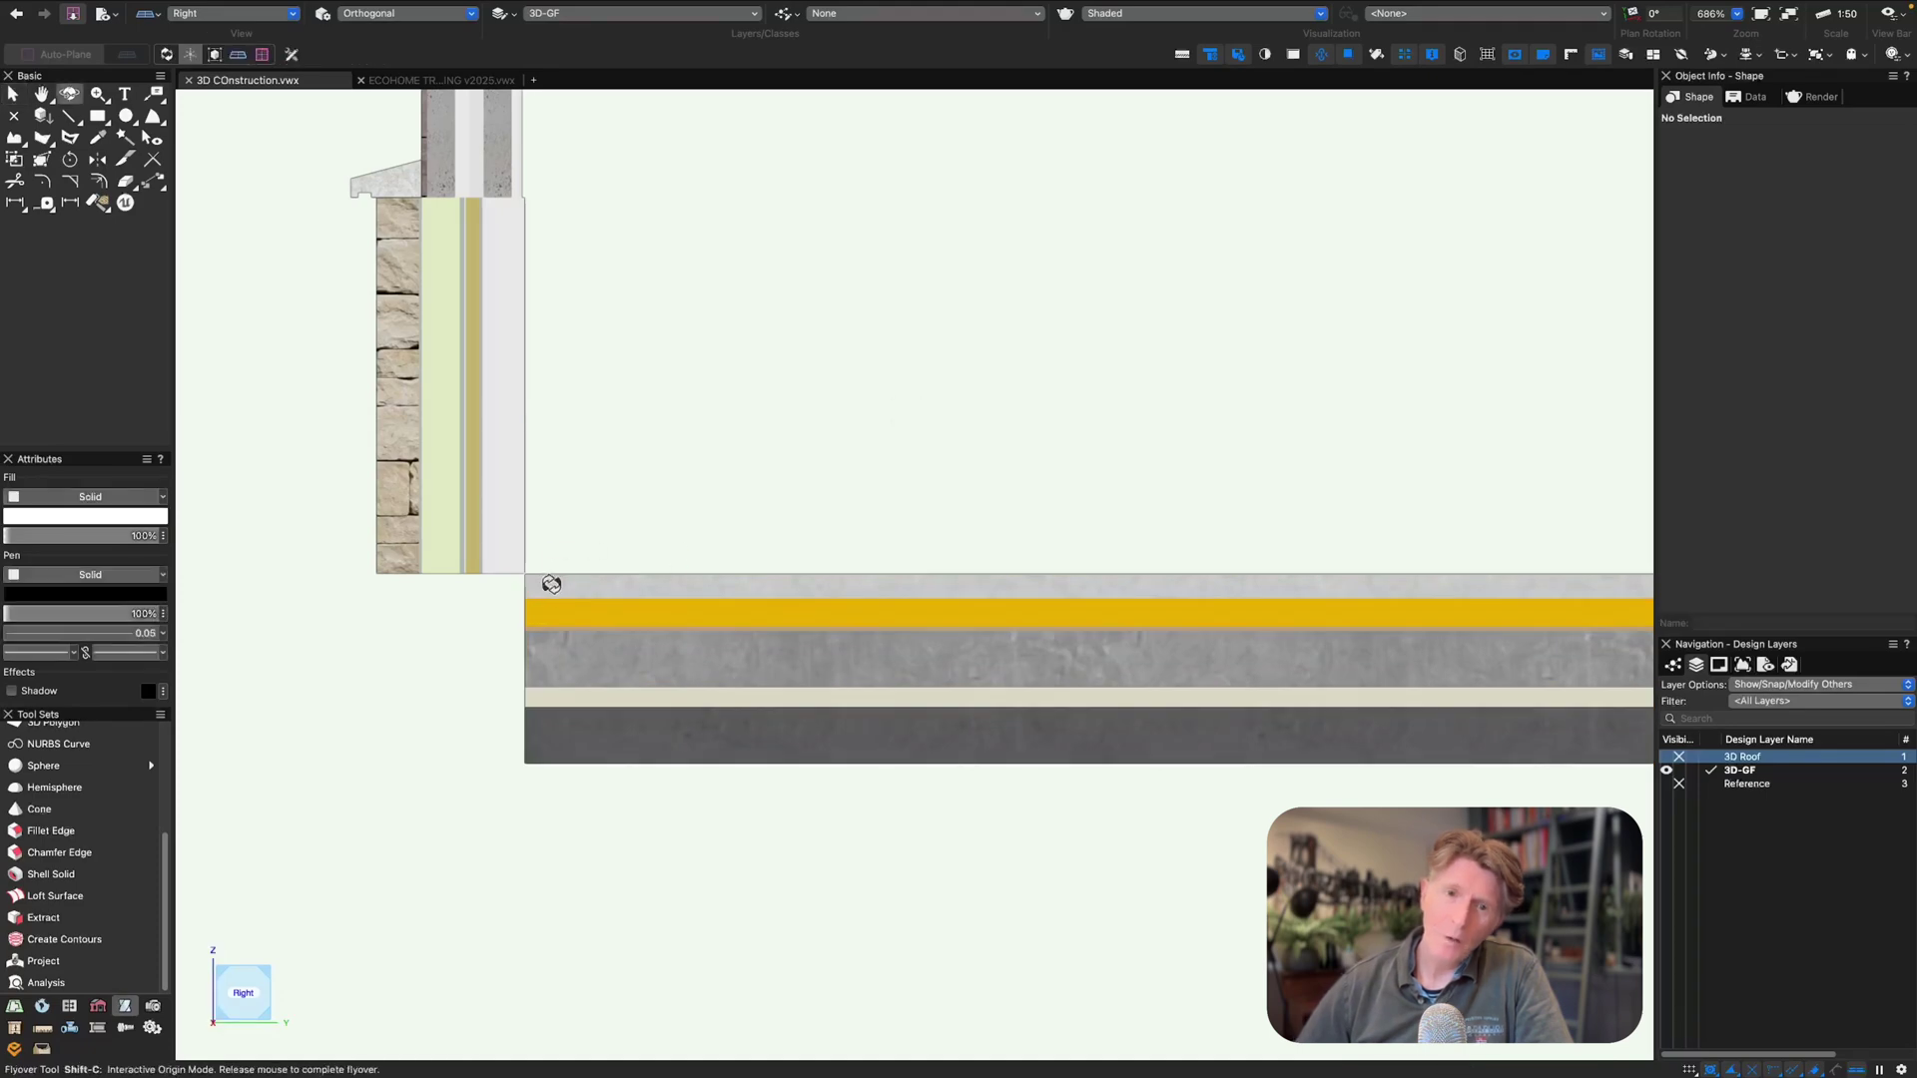
left_click_drag(549, 584, 841, 517)
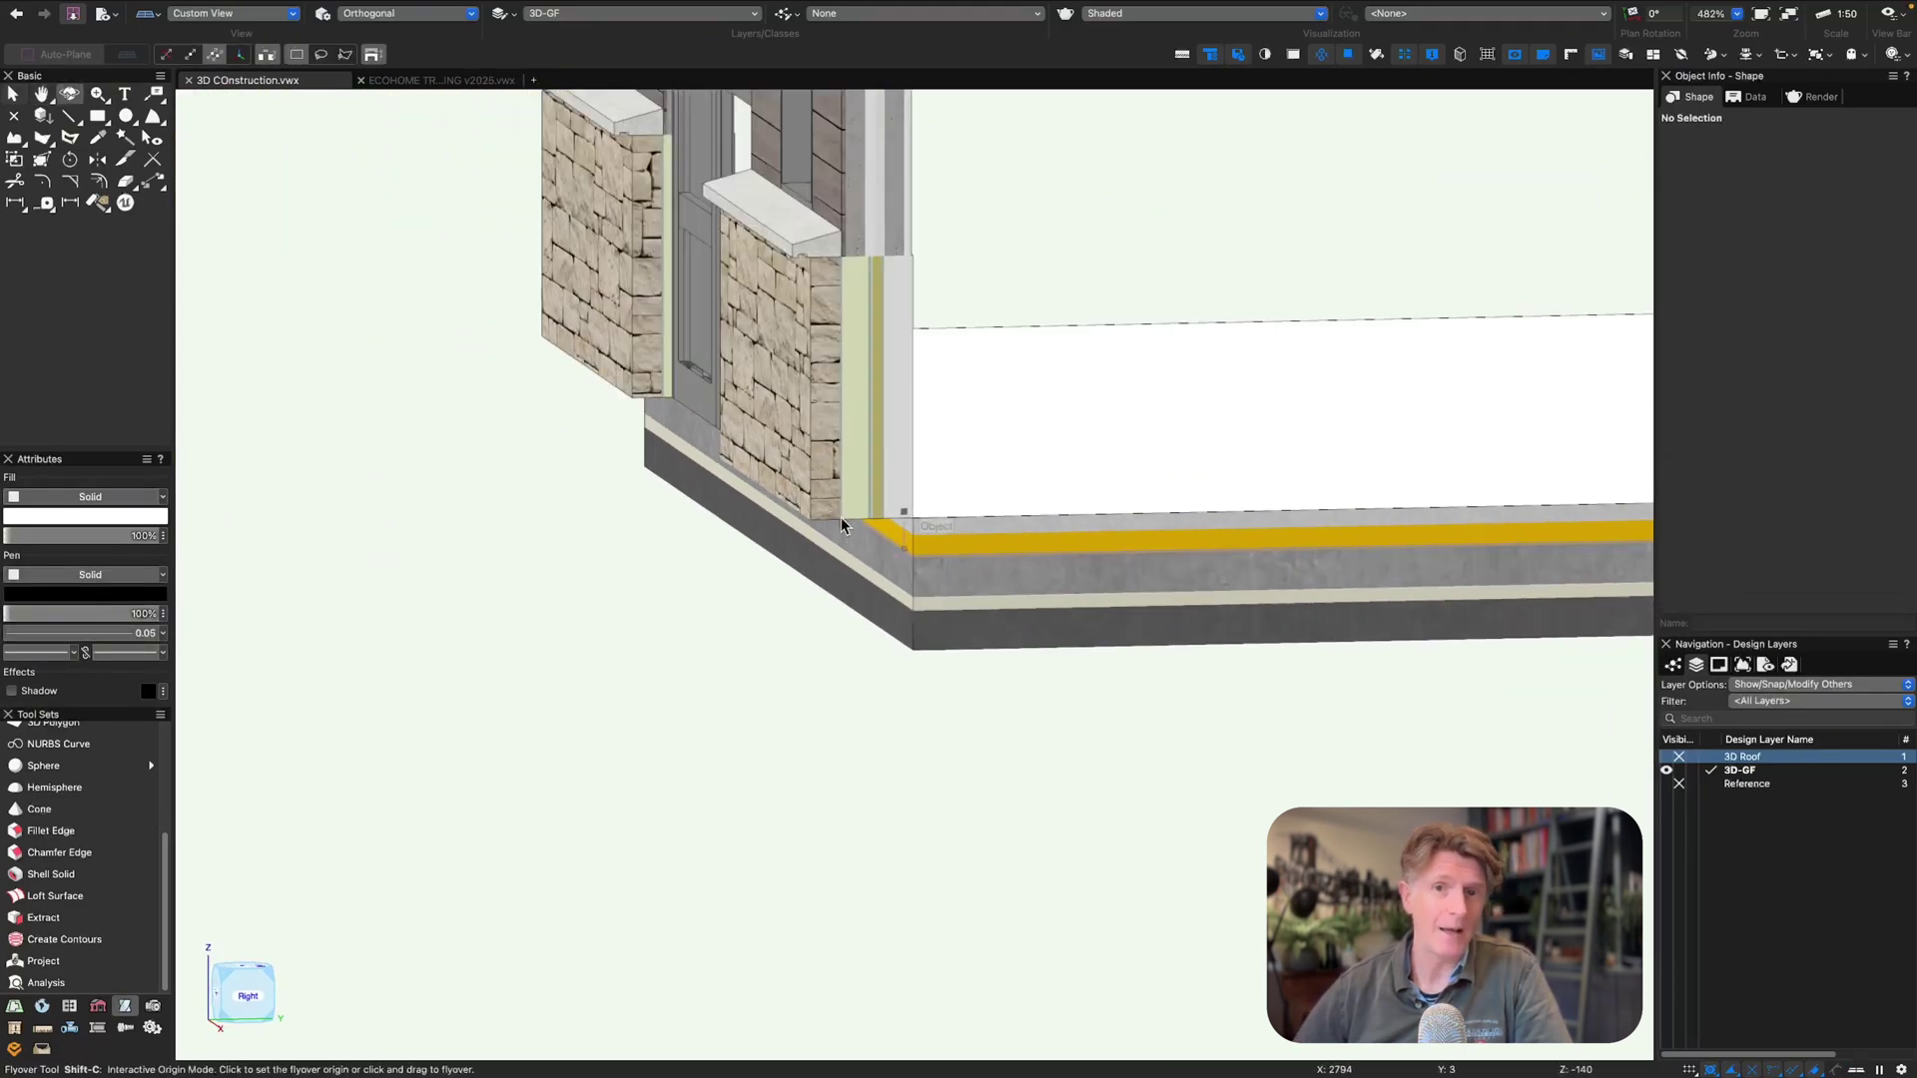
key("x")
left_click(805, 420)
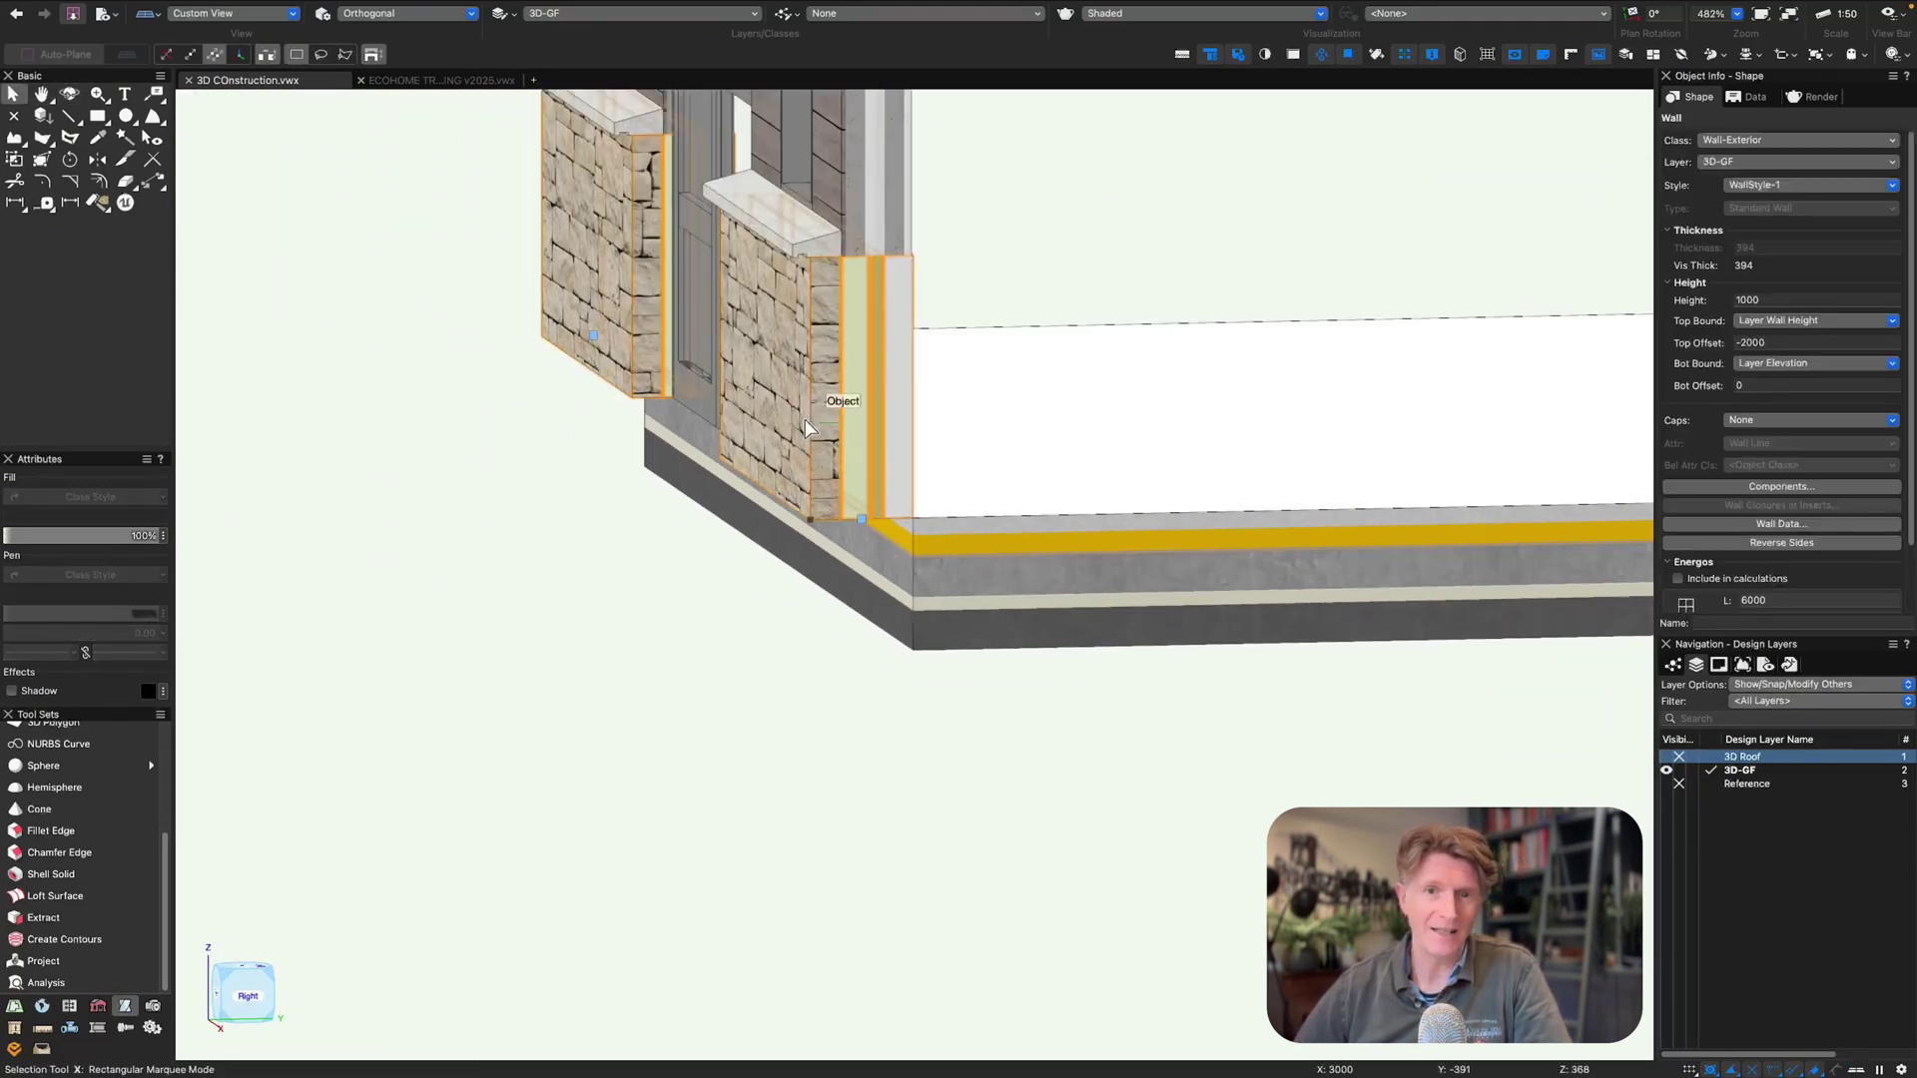
right_click(1692, 805)
left_click(1713, 818)
type("3D- FOundation")
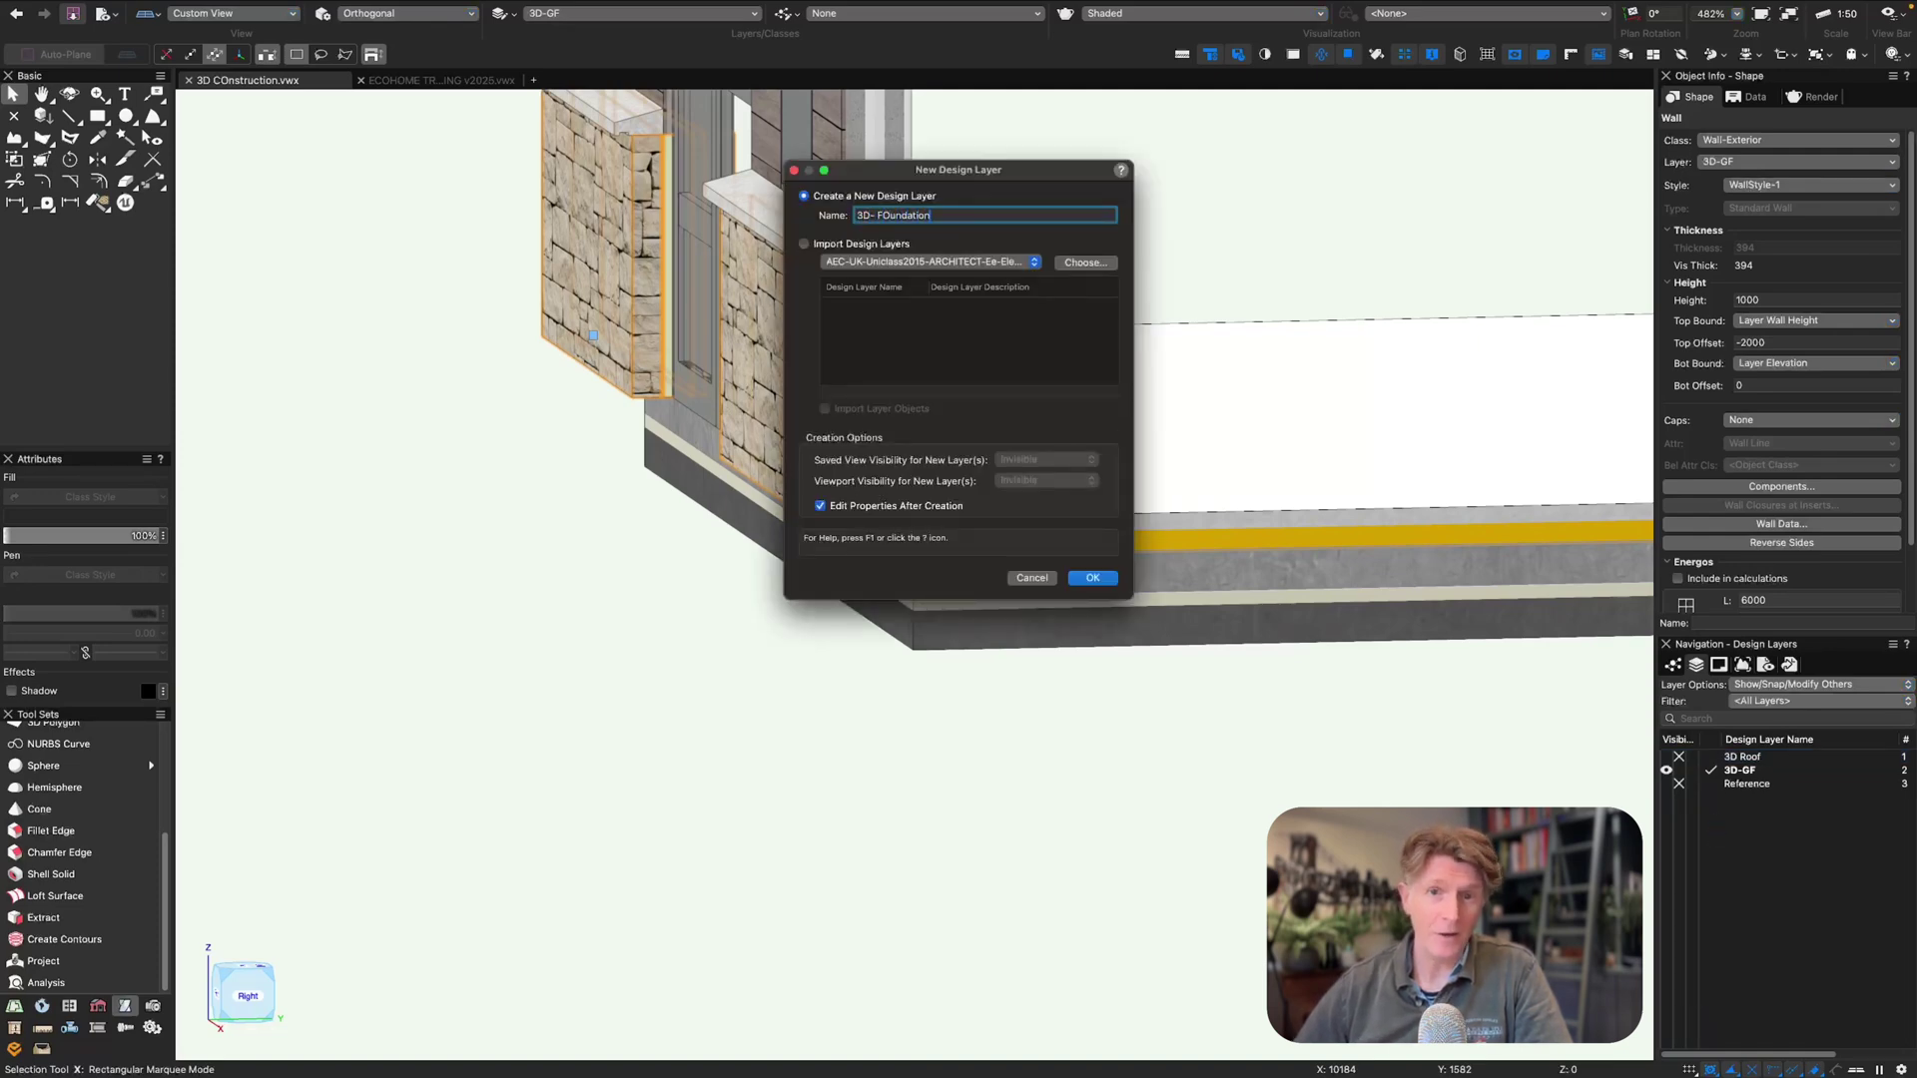
key("Return")
type("-1m")
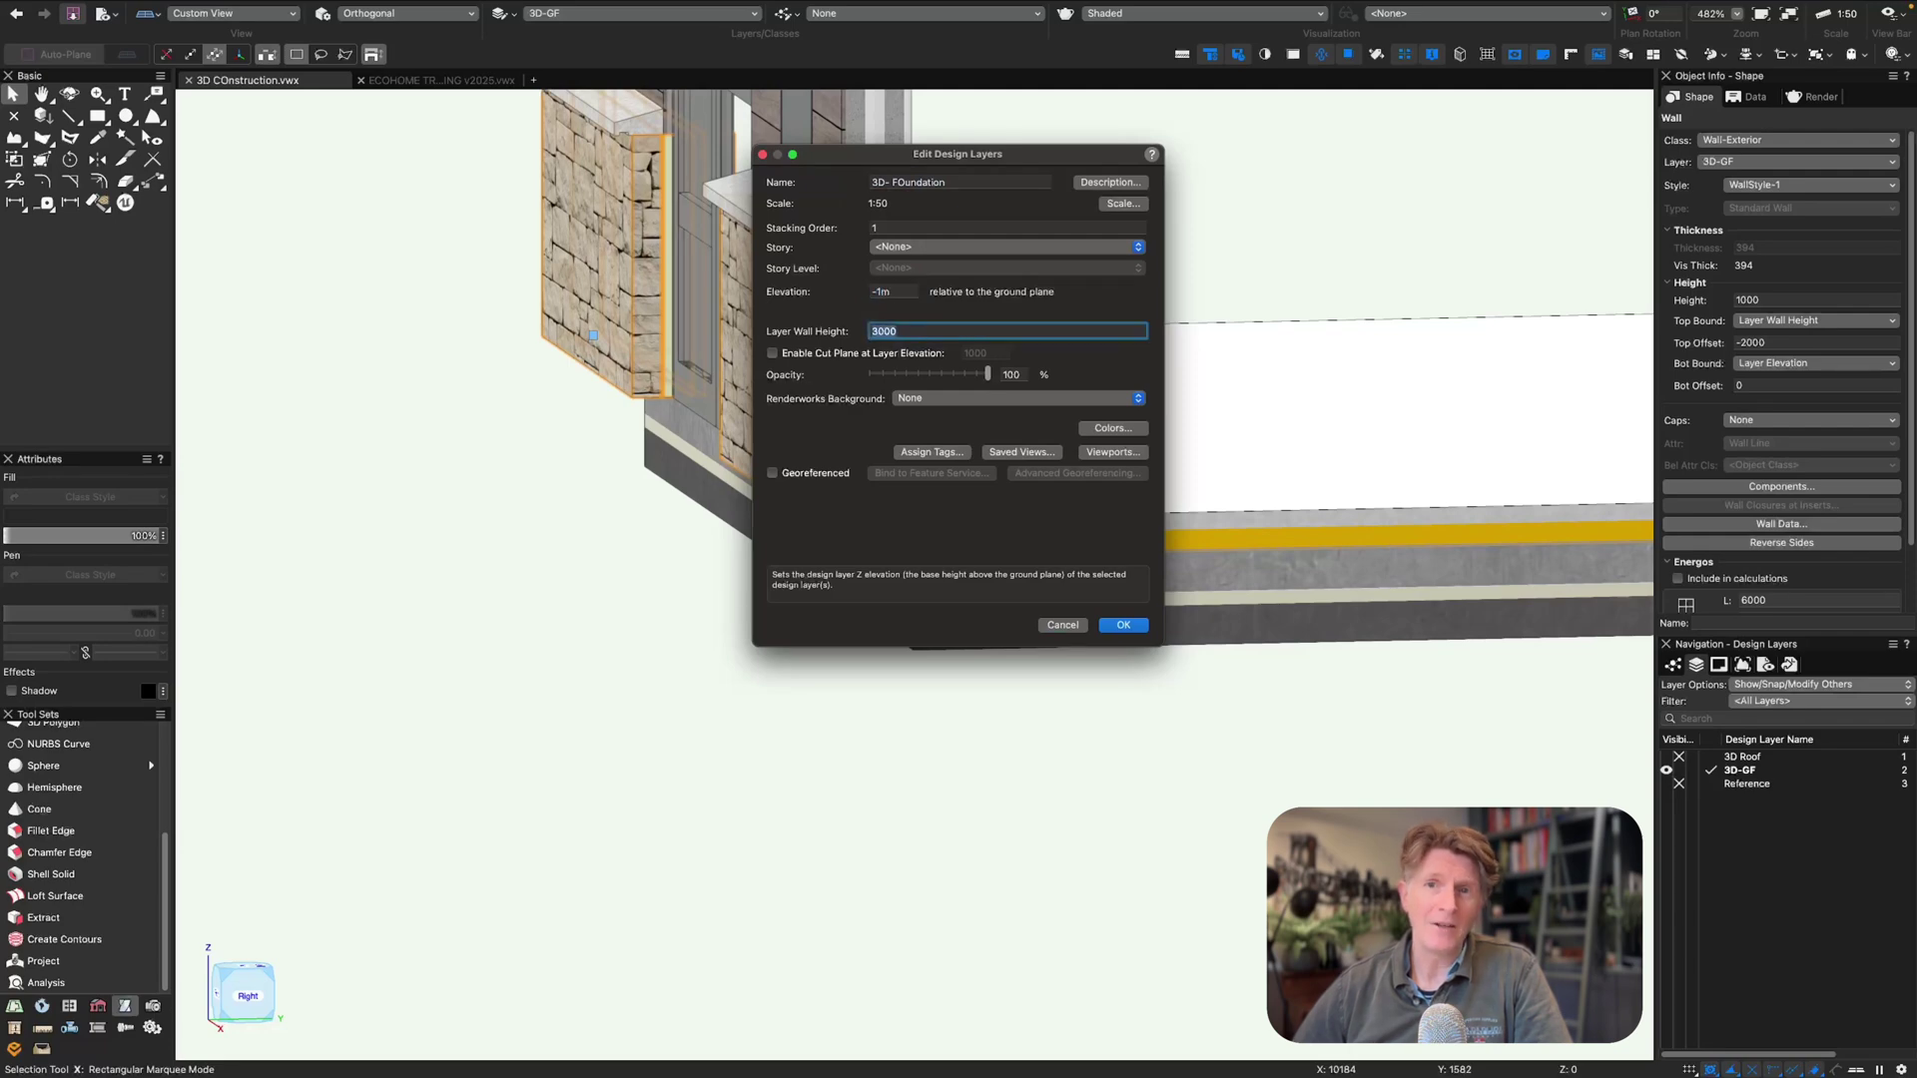
key("Return")
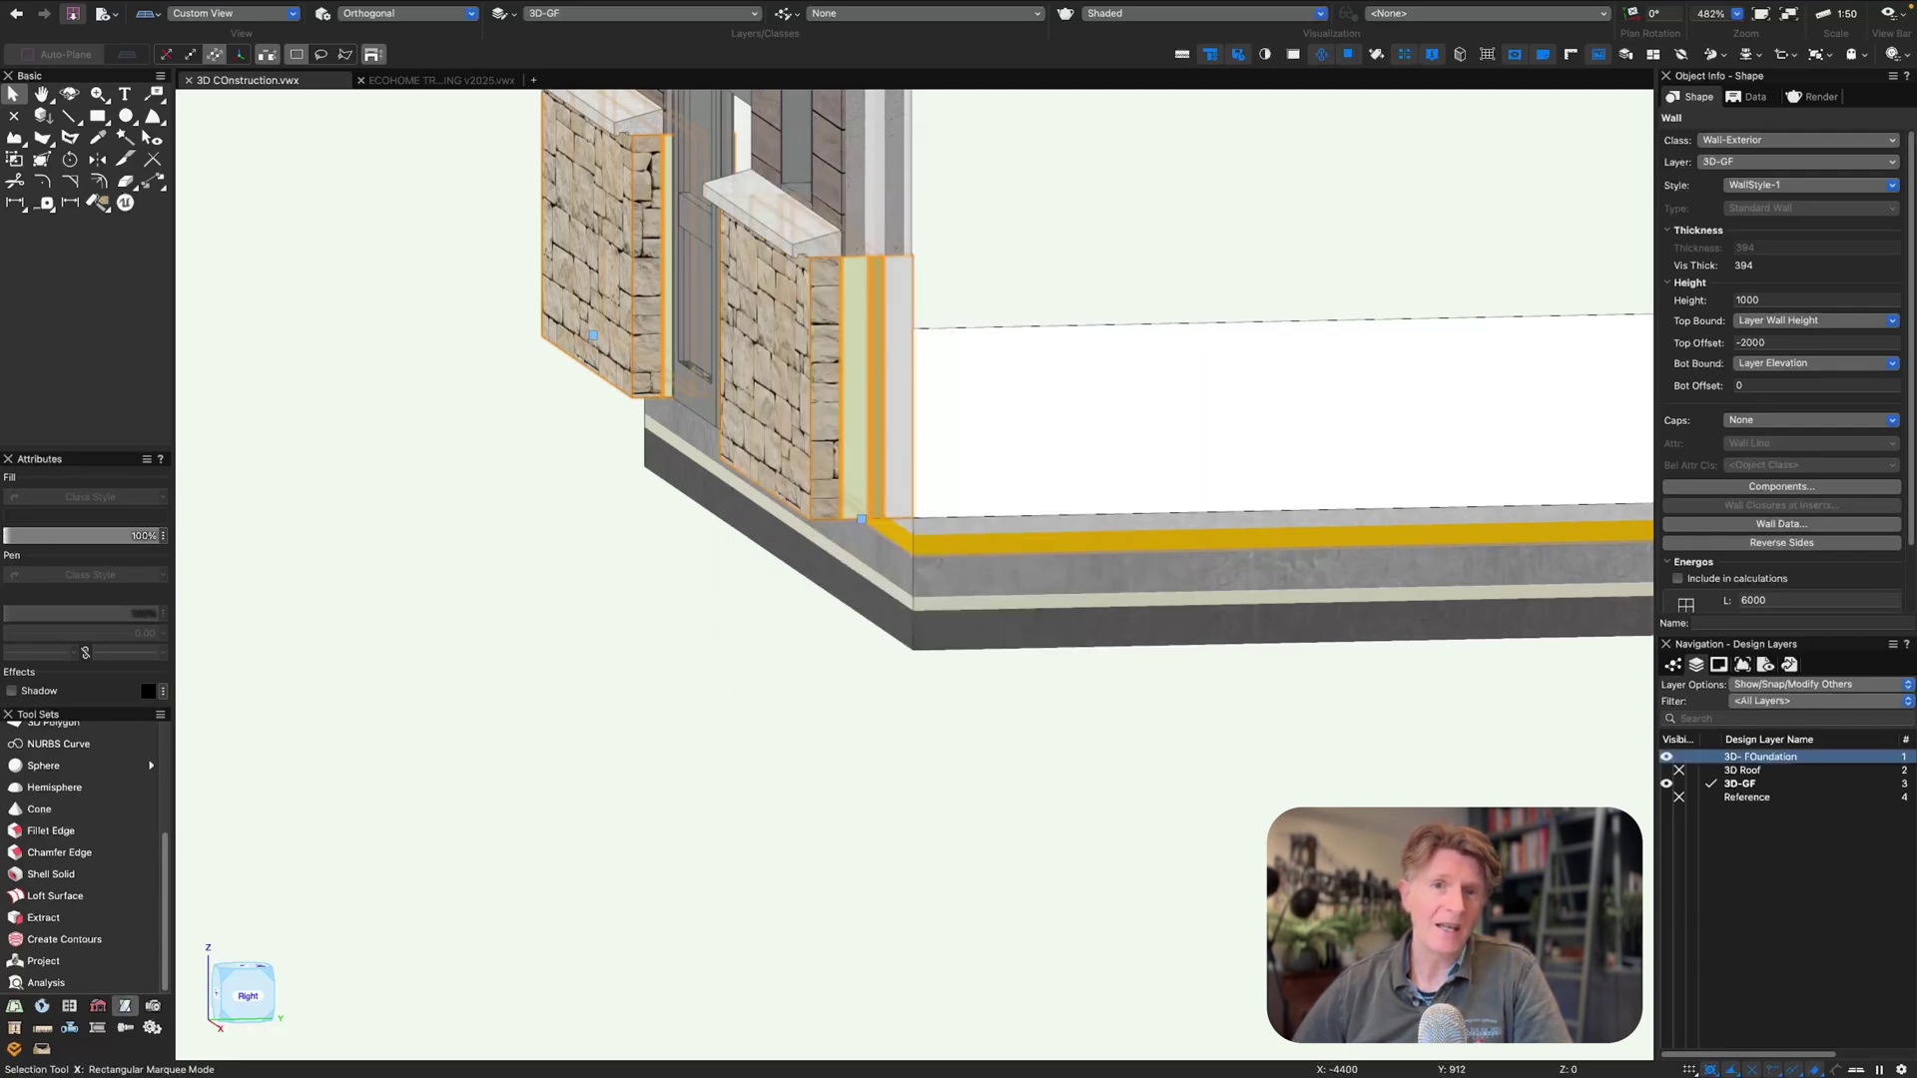
- Paste the wall in place on the foundation layer and move it up until its top meets the base of the ground-floor wall
key("ctrl+alt+v")
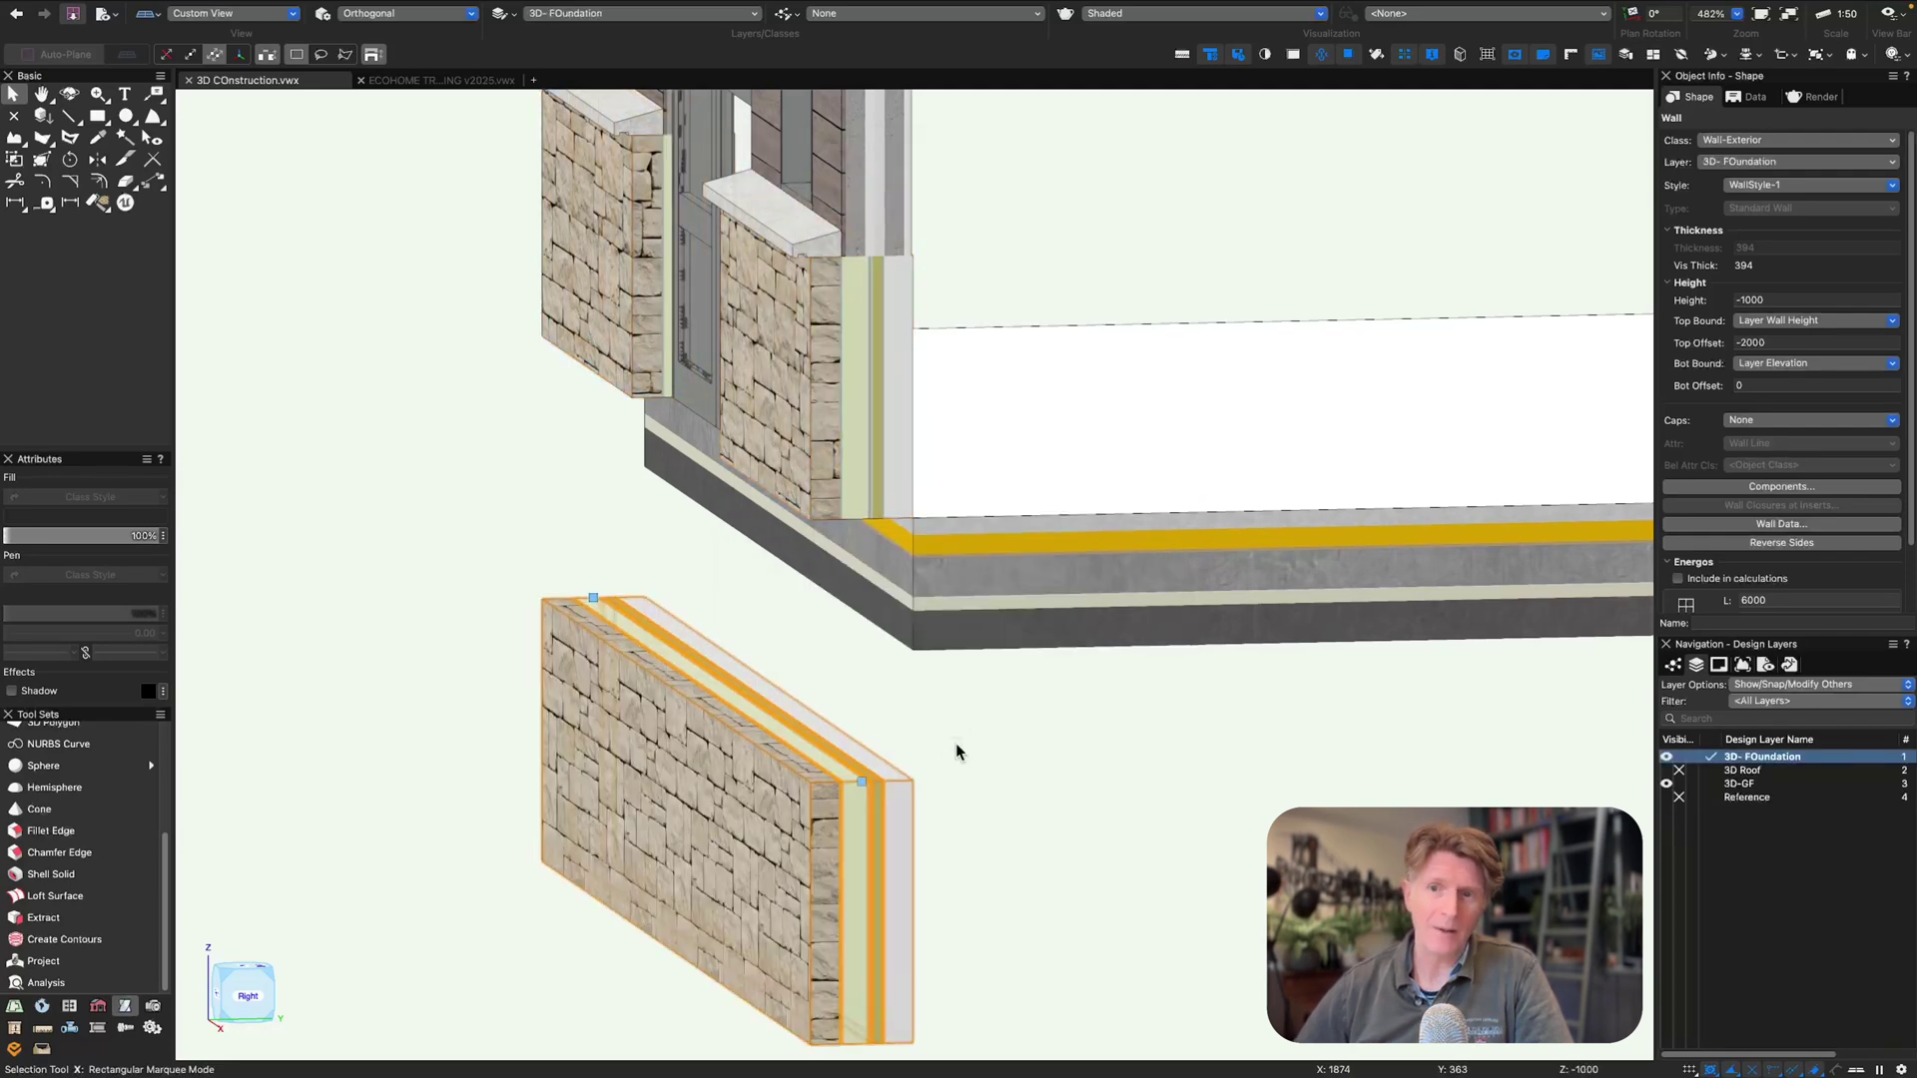
left_click_drag(907, 779, 911, 516)
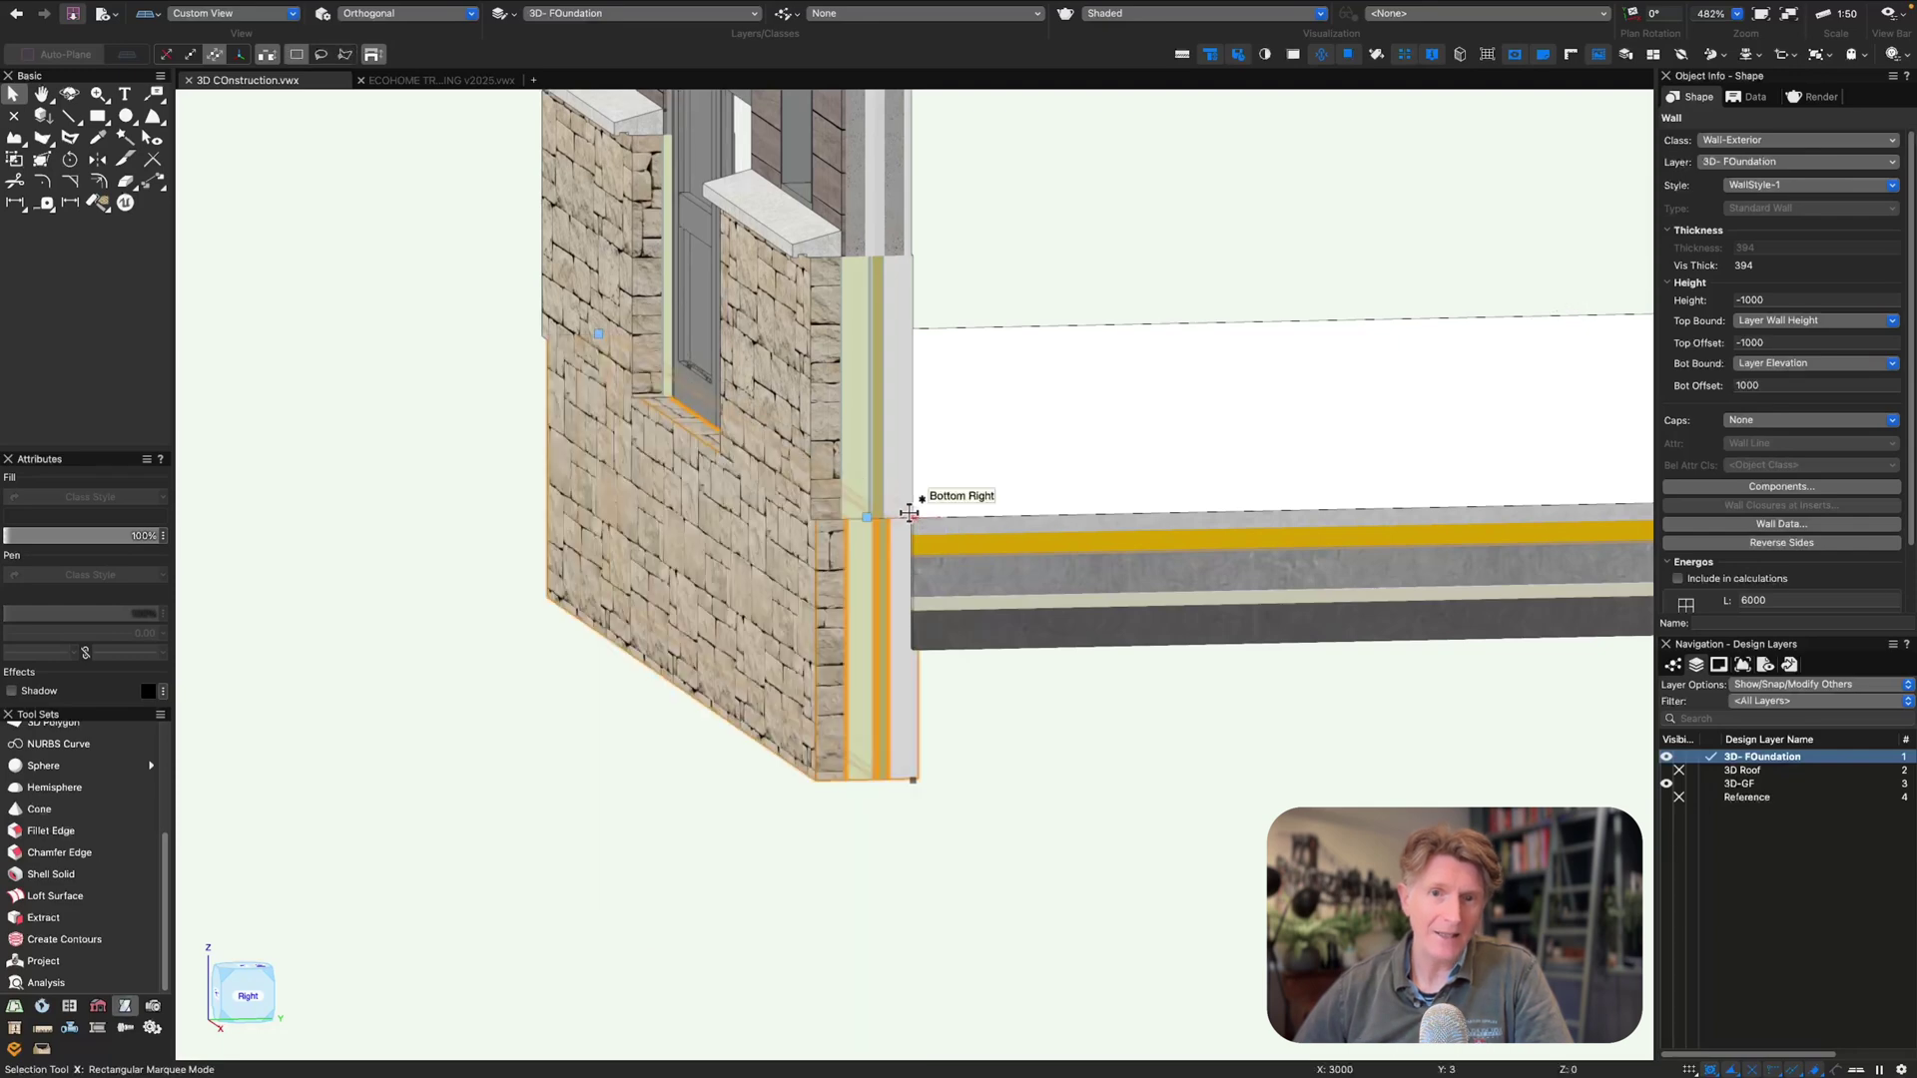
key("super+z")
left_click_drag(909, 778, 909, 515)
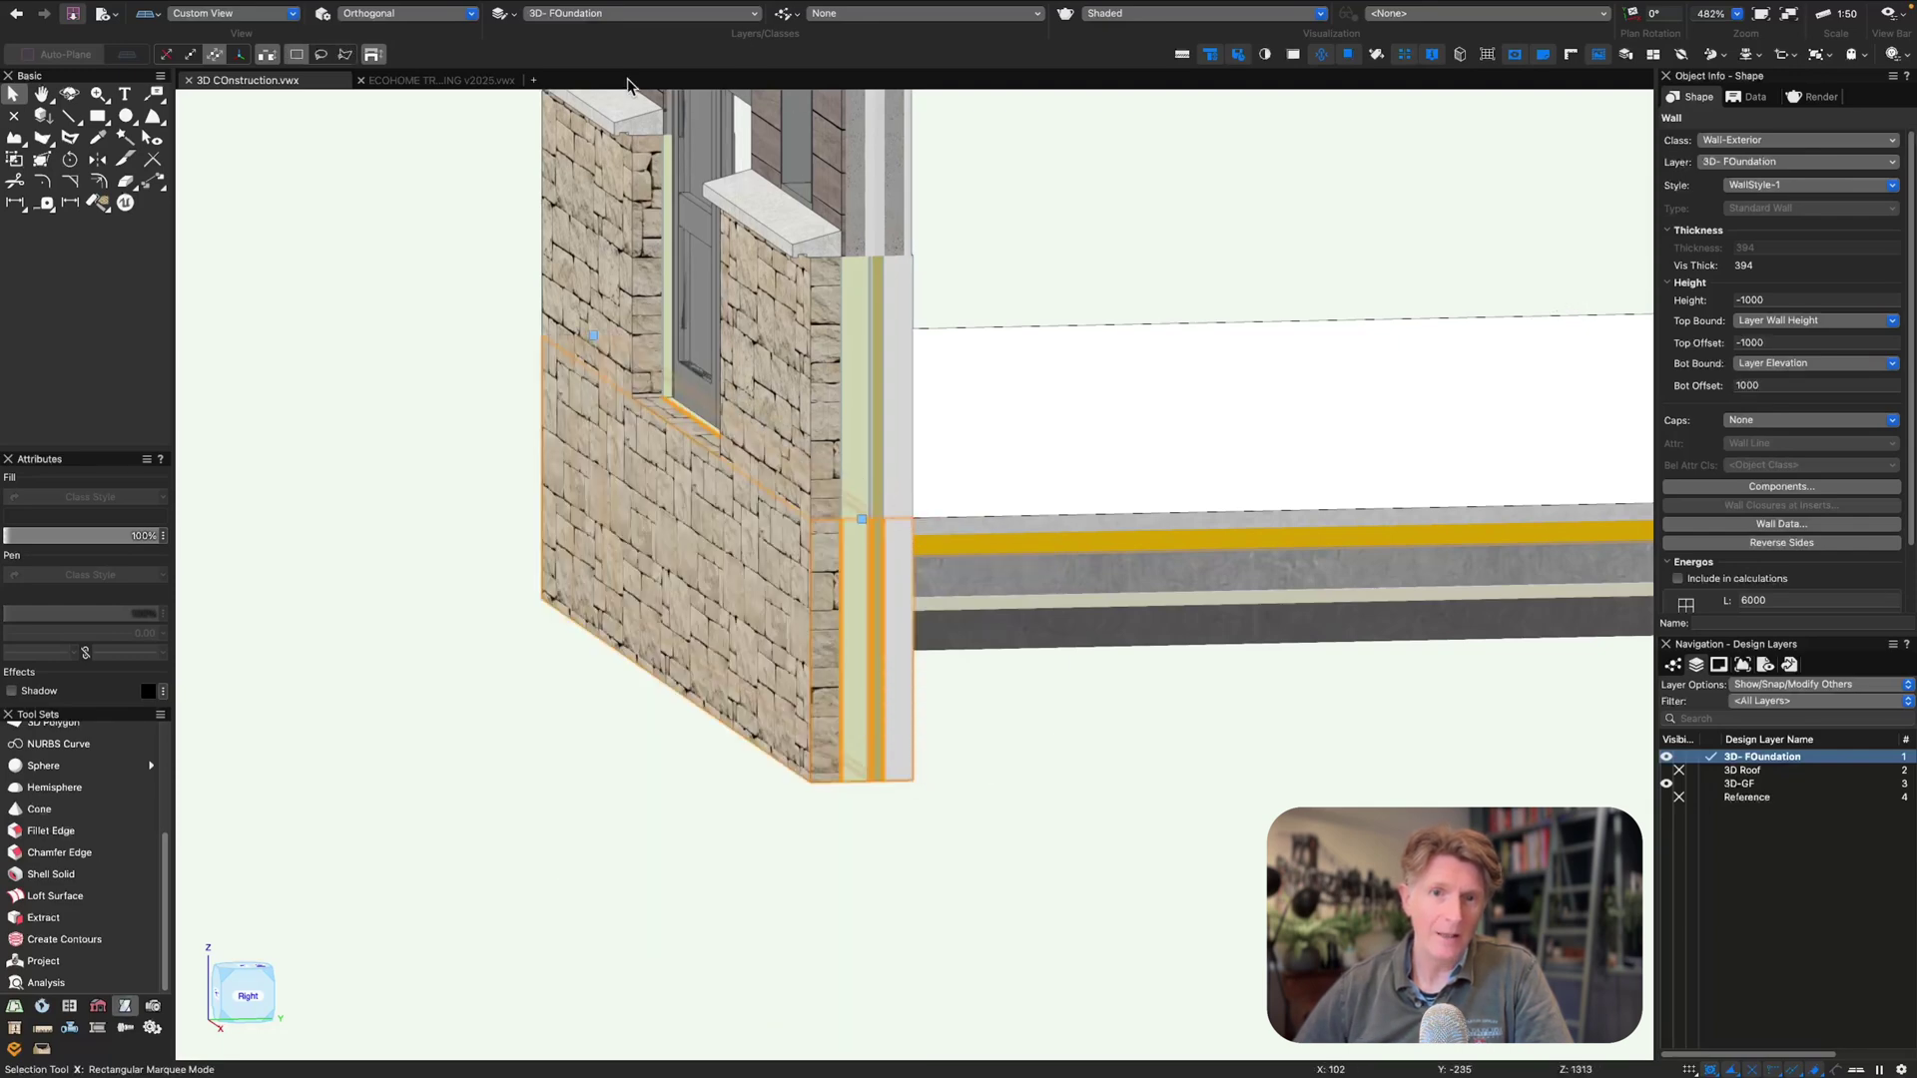
left_click(521, 110)
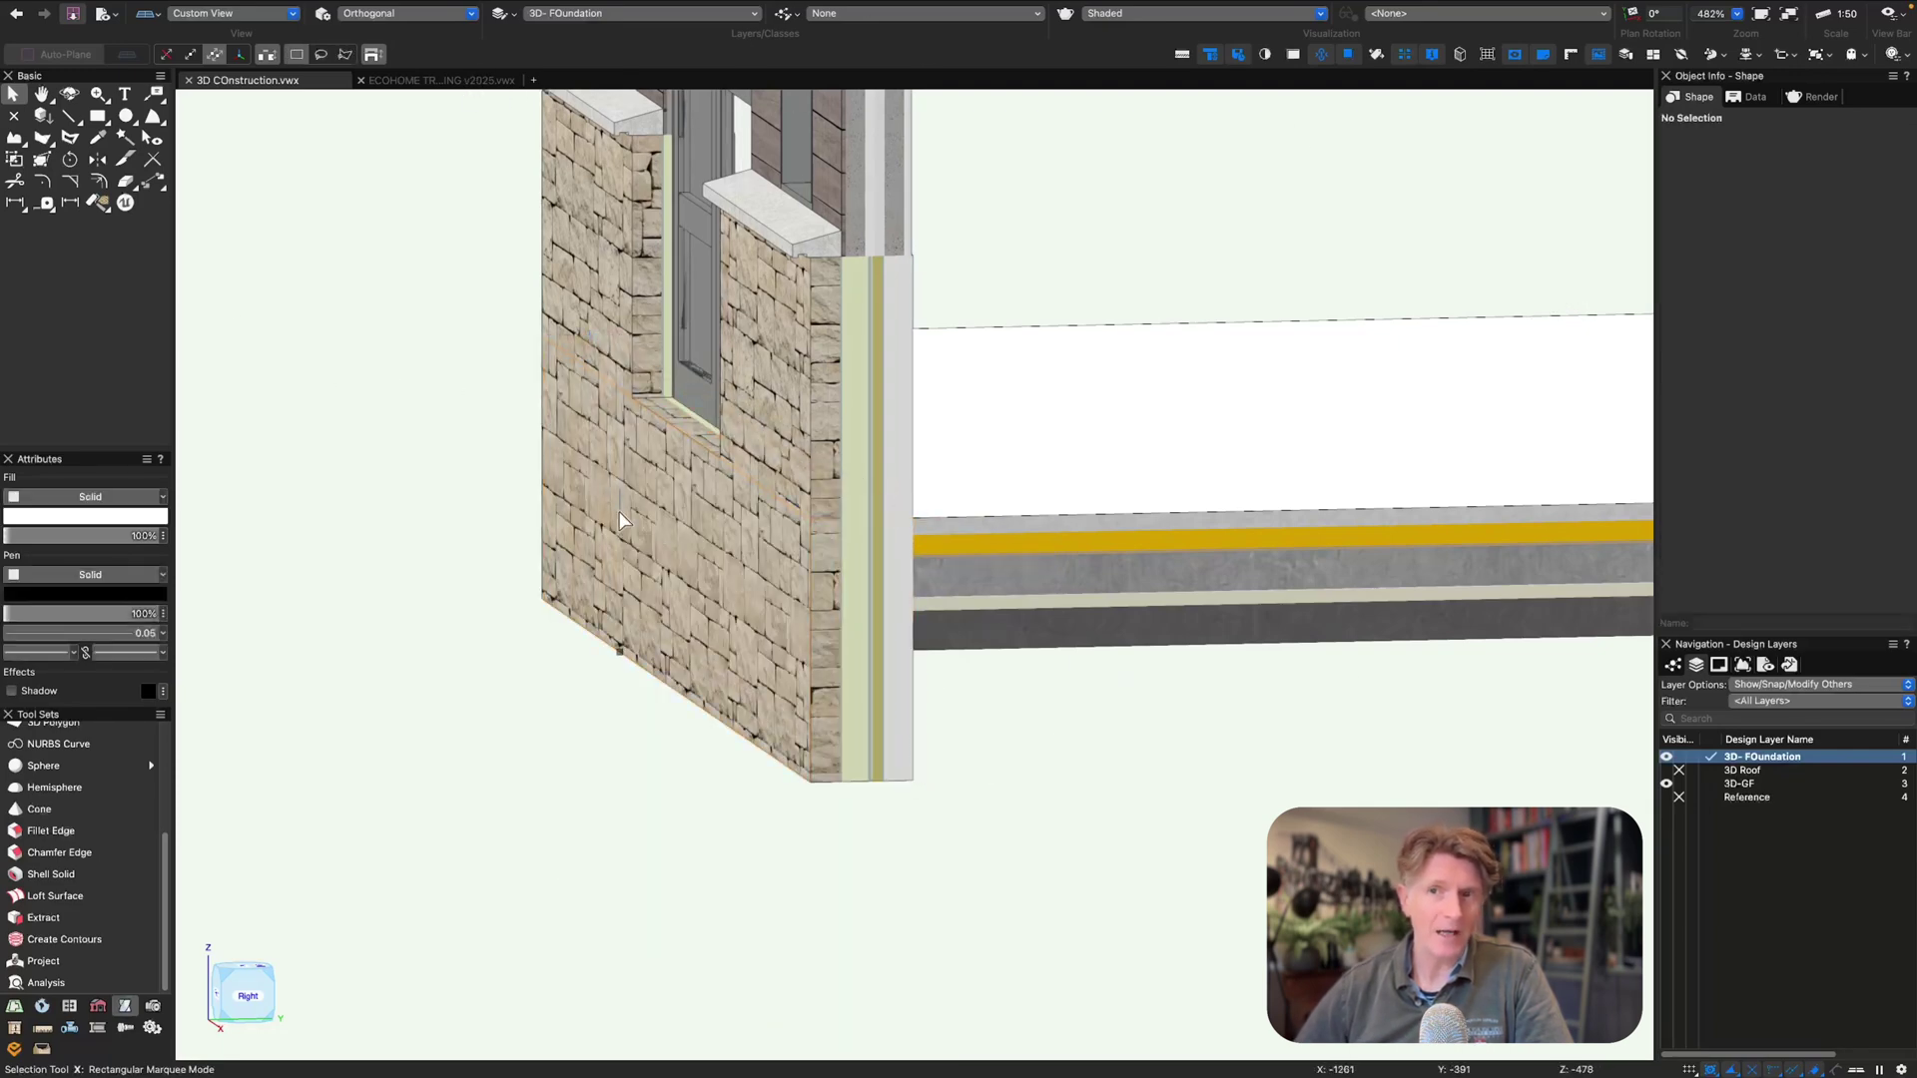
- Find 06 JRA UK nbl Walls.vwx among the JRA Libraries-Basics favourites and open the file
key("super+r")
left_click(476, 439)
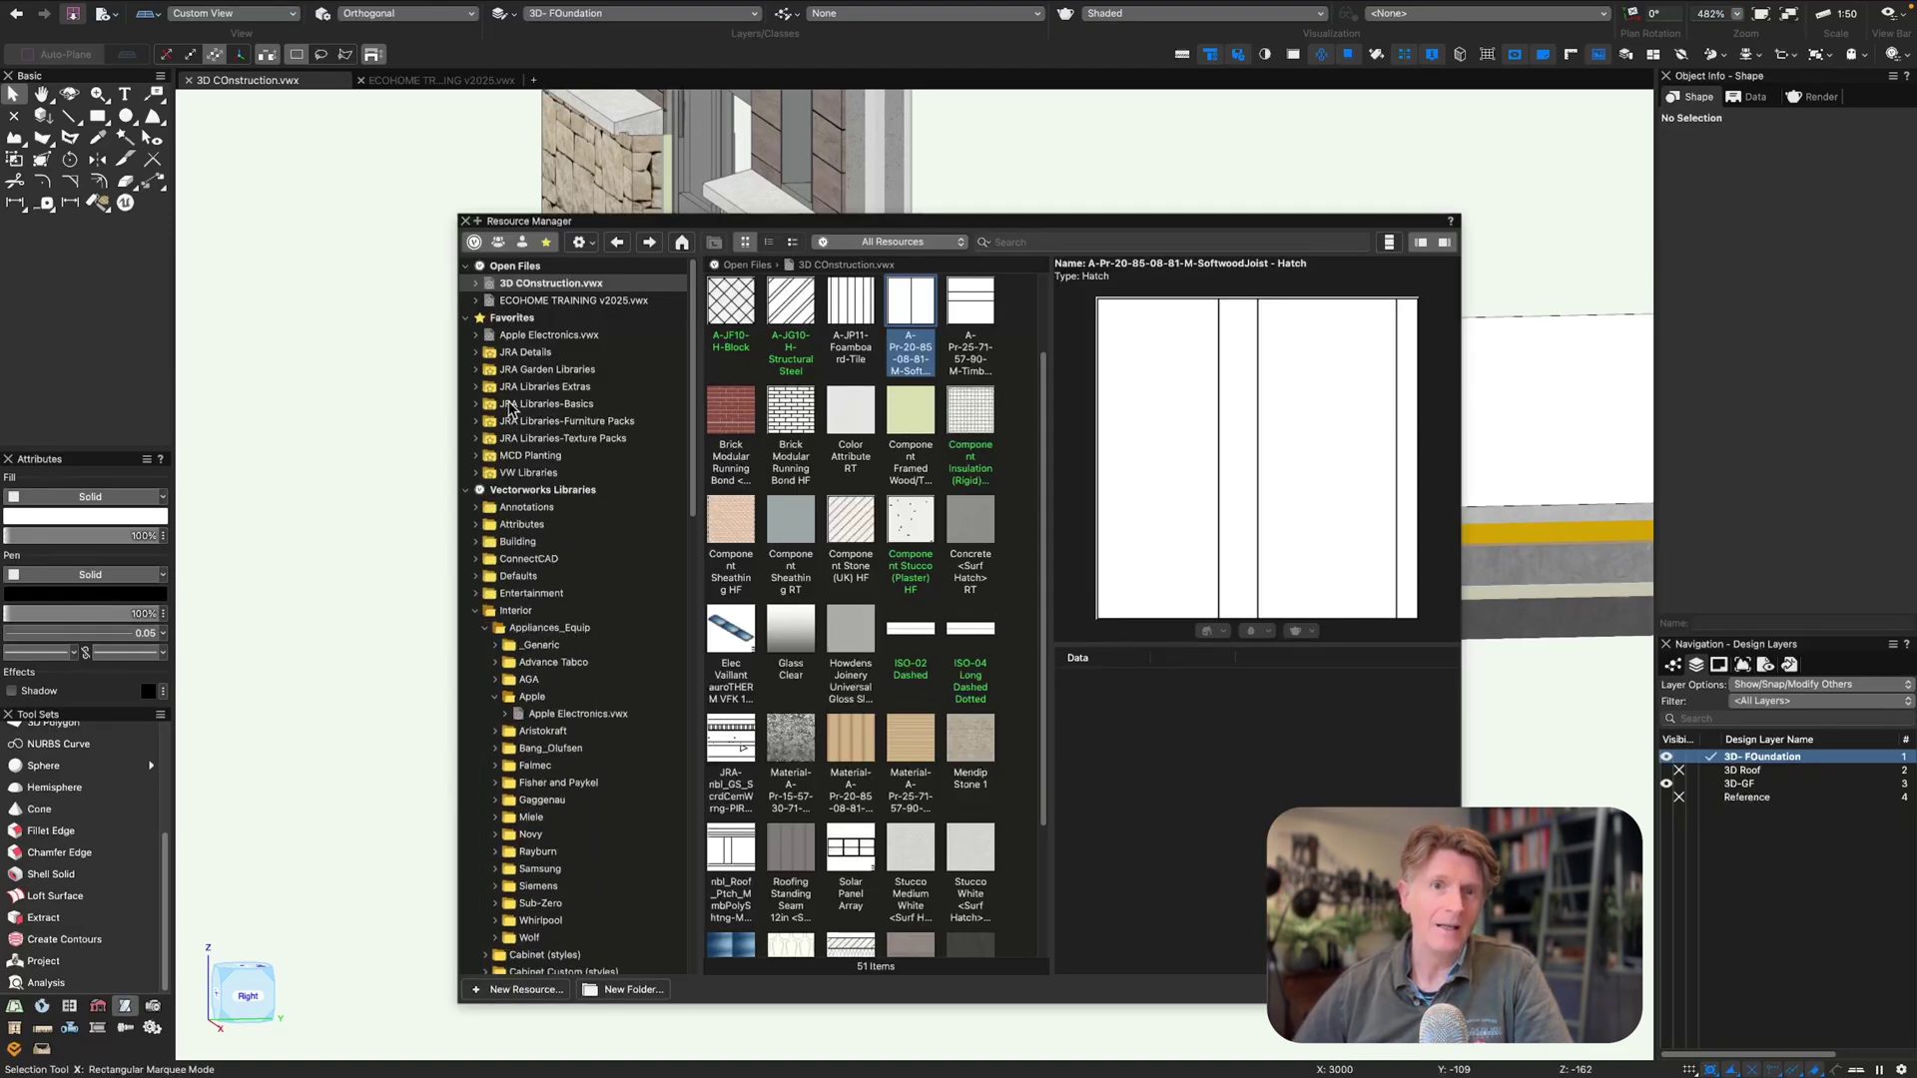
left_click(477, 403)
left_click(582, 576)
right_click(582, 576)
left_click(614, 579)
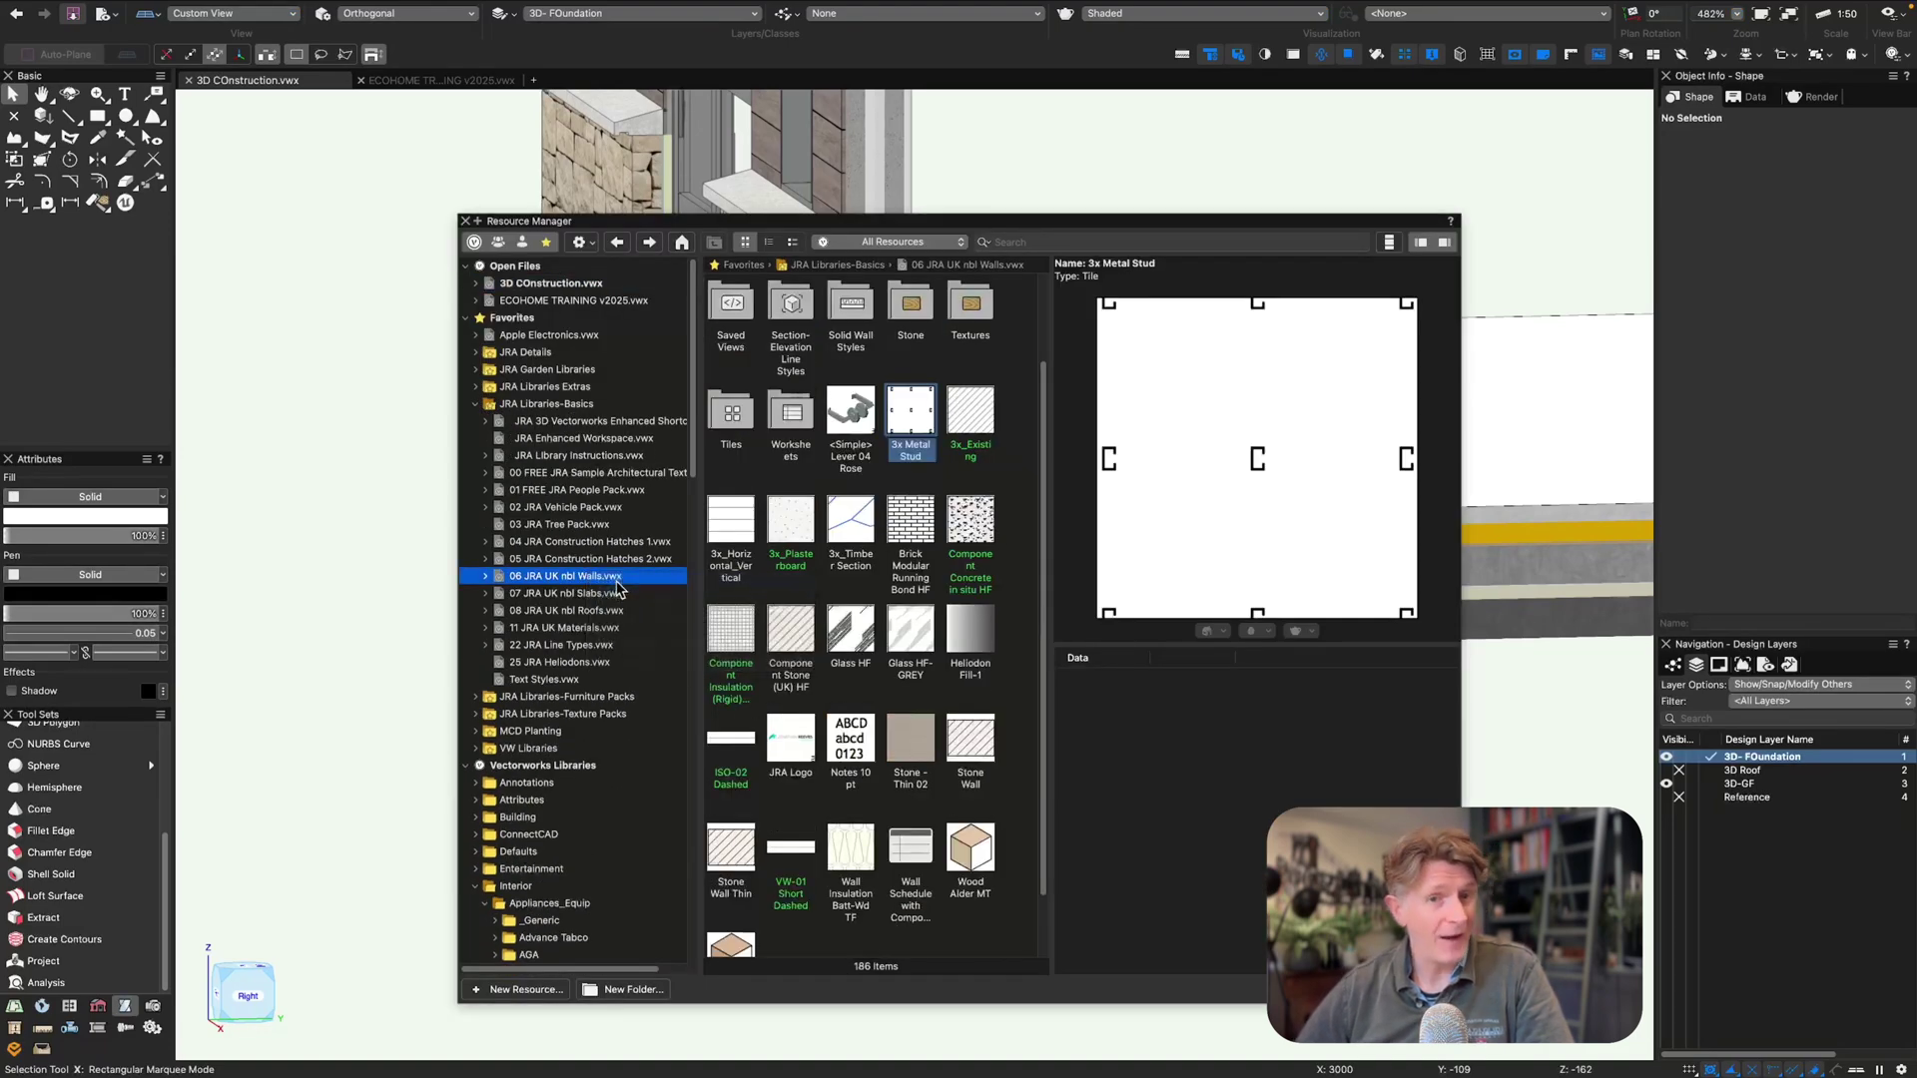
- Select the substructure block wall, the concrete footing wall and two further wall samples in the wall library for copying
scroll(706, 779, "up", 5)
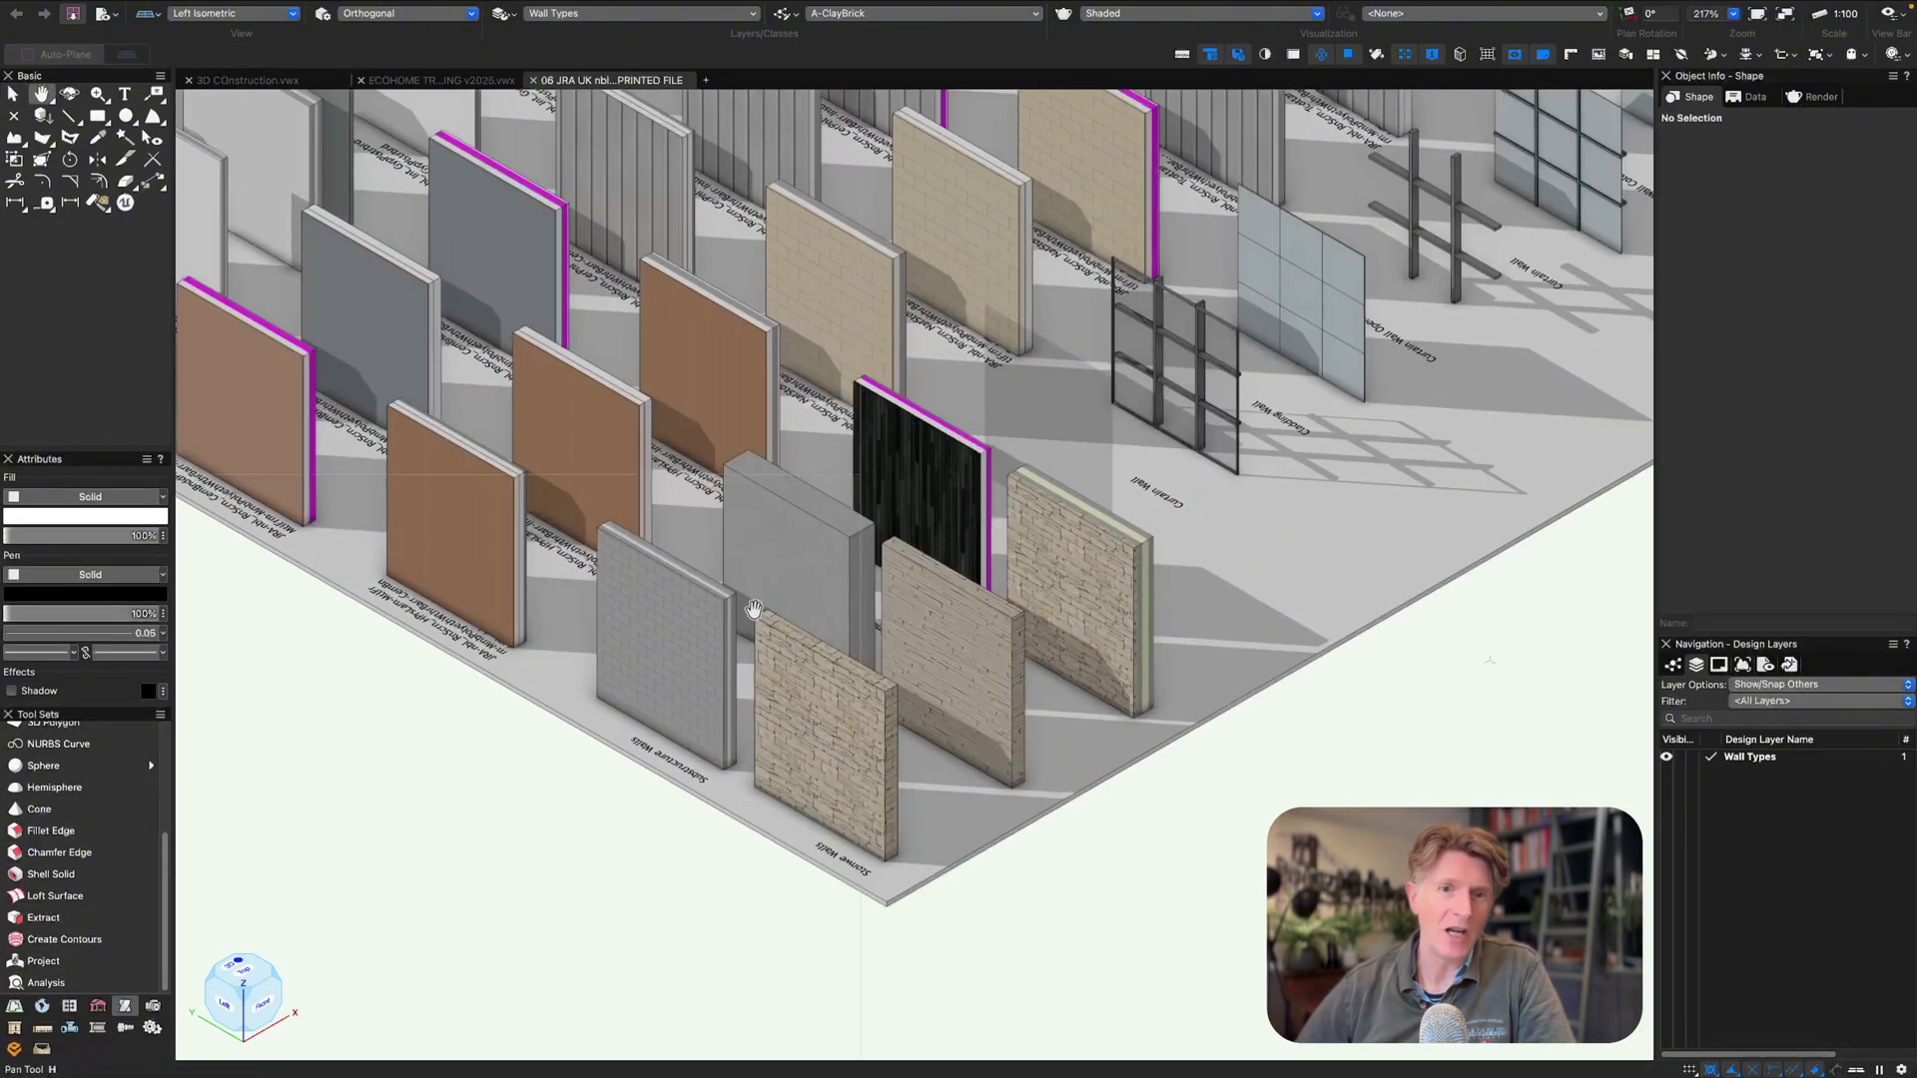
left_click(728, 633)
left_click(1002, 443, "shift")
scroll(1002, 443, "down", 8)
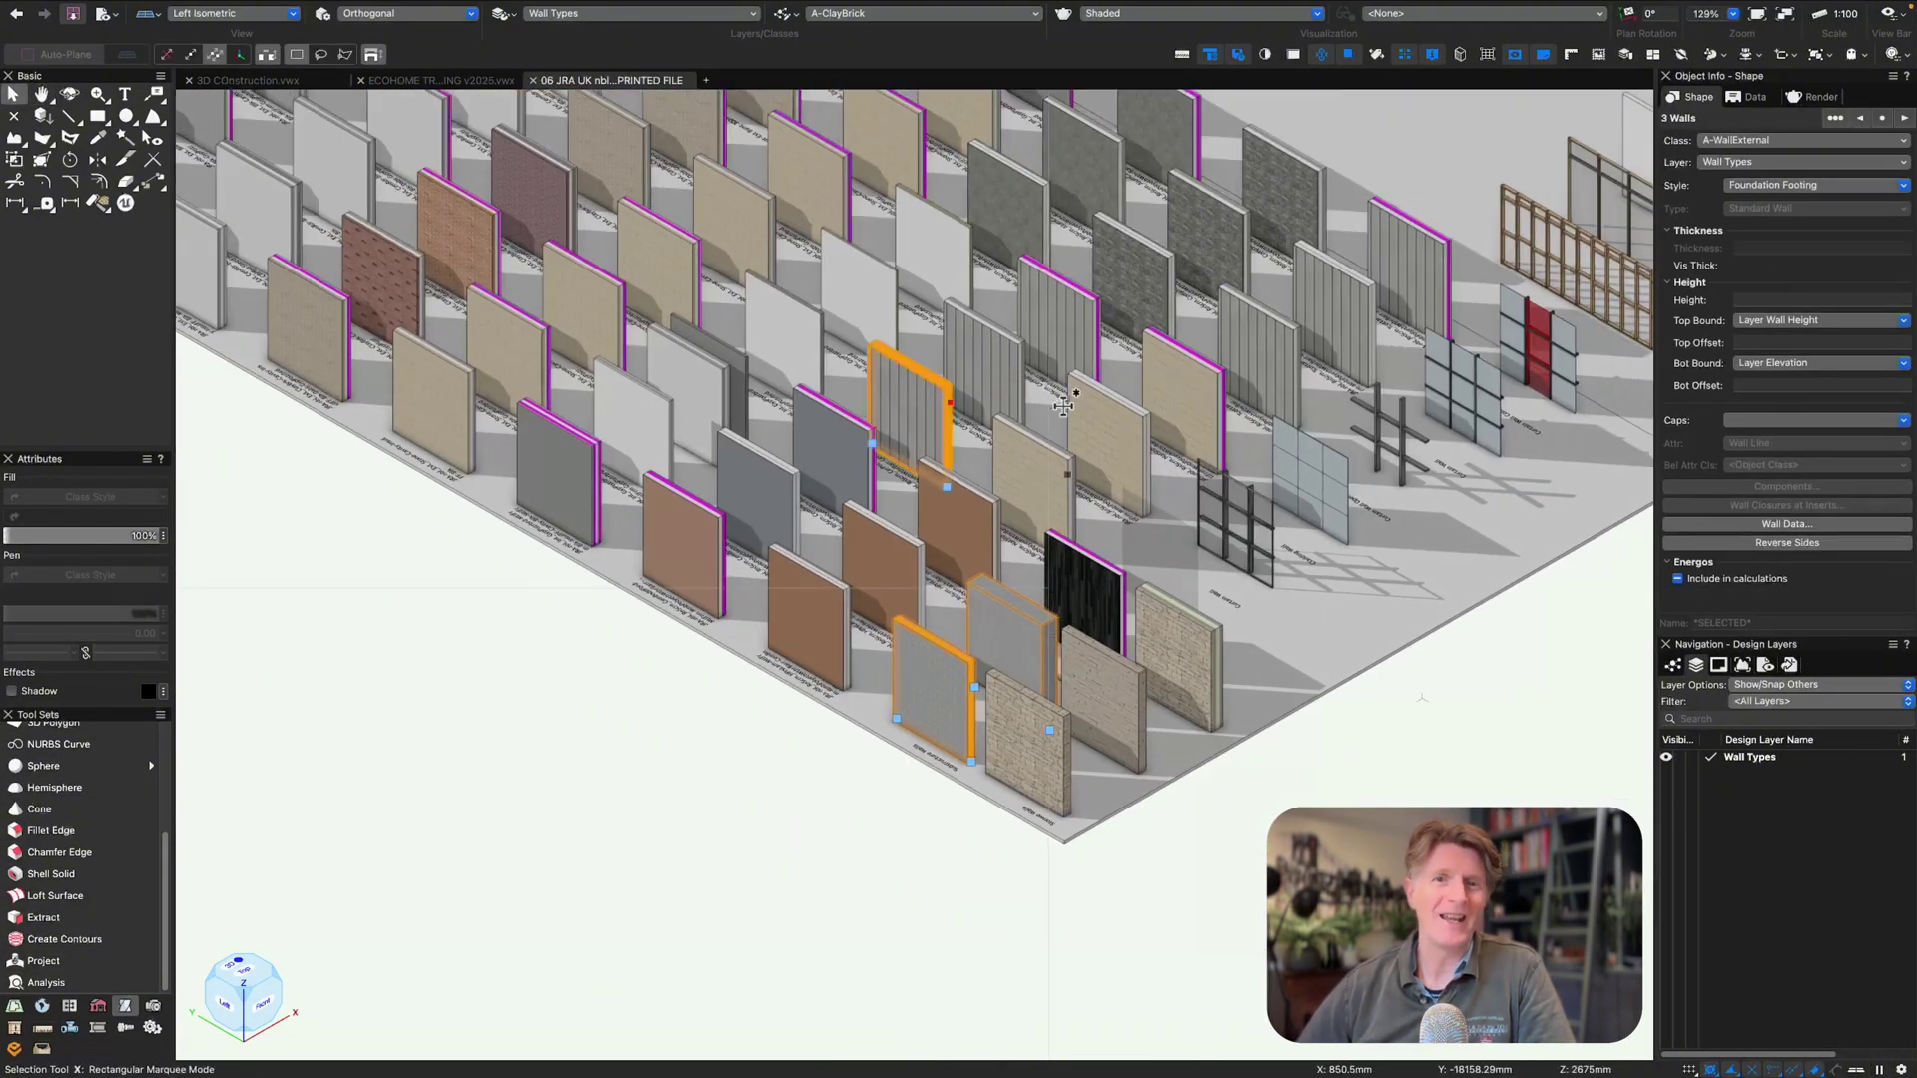
middle_click_drag(1128, 445, 1164, 753)
left_click(1252, 794, "shift")
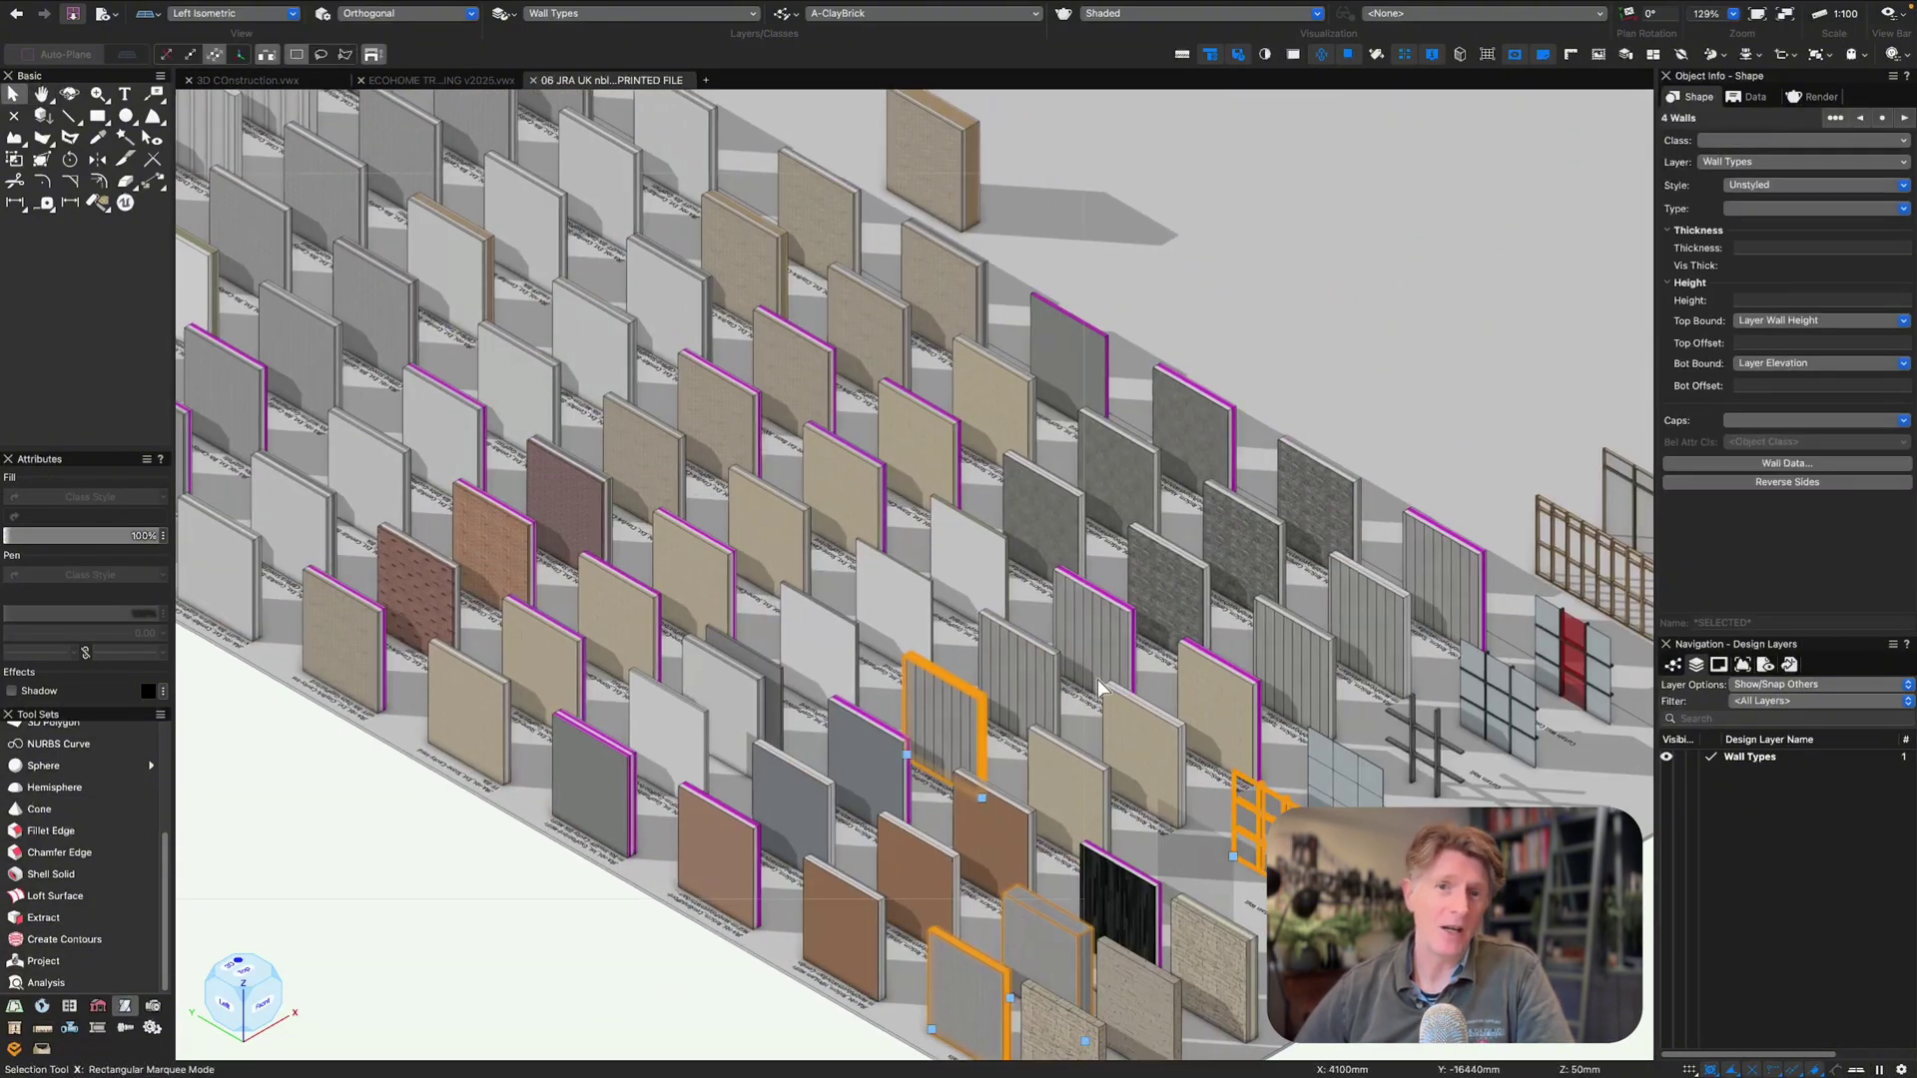
middle_click_drag(559, 450, 972, 699)
middle_click_drag(540, 656, 675, 606)
left_click_drag(674, 606, 324, 441)
scroll(874, 559, "down", 2)
key("x")
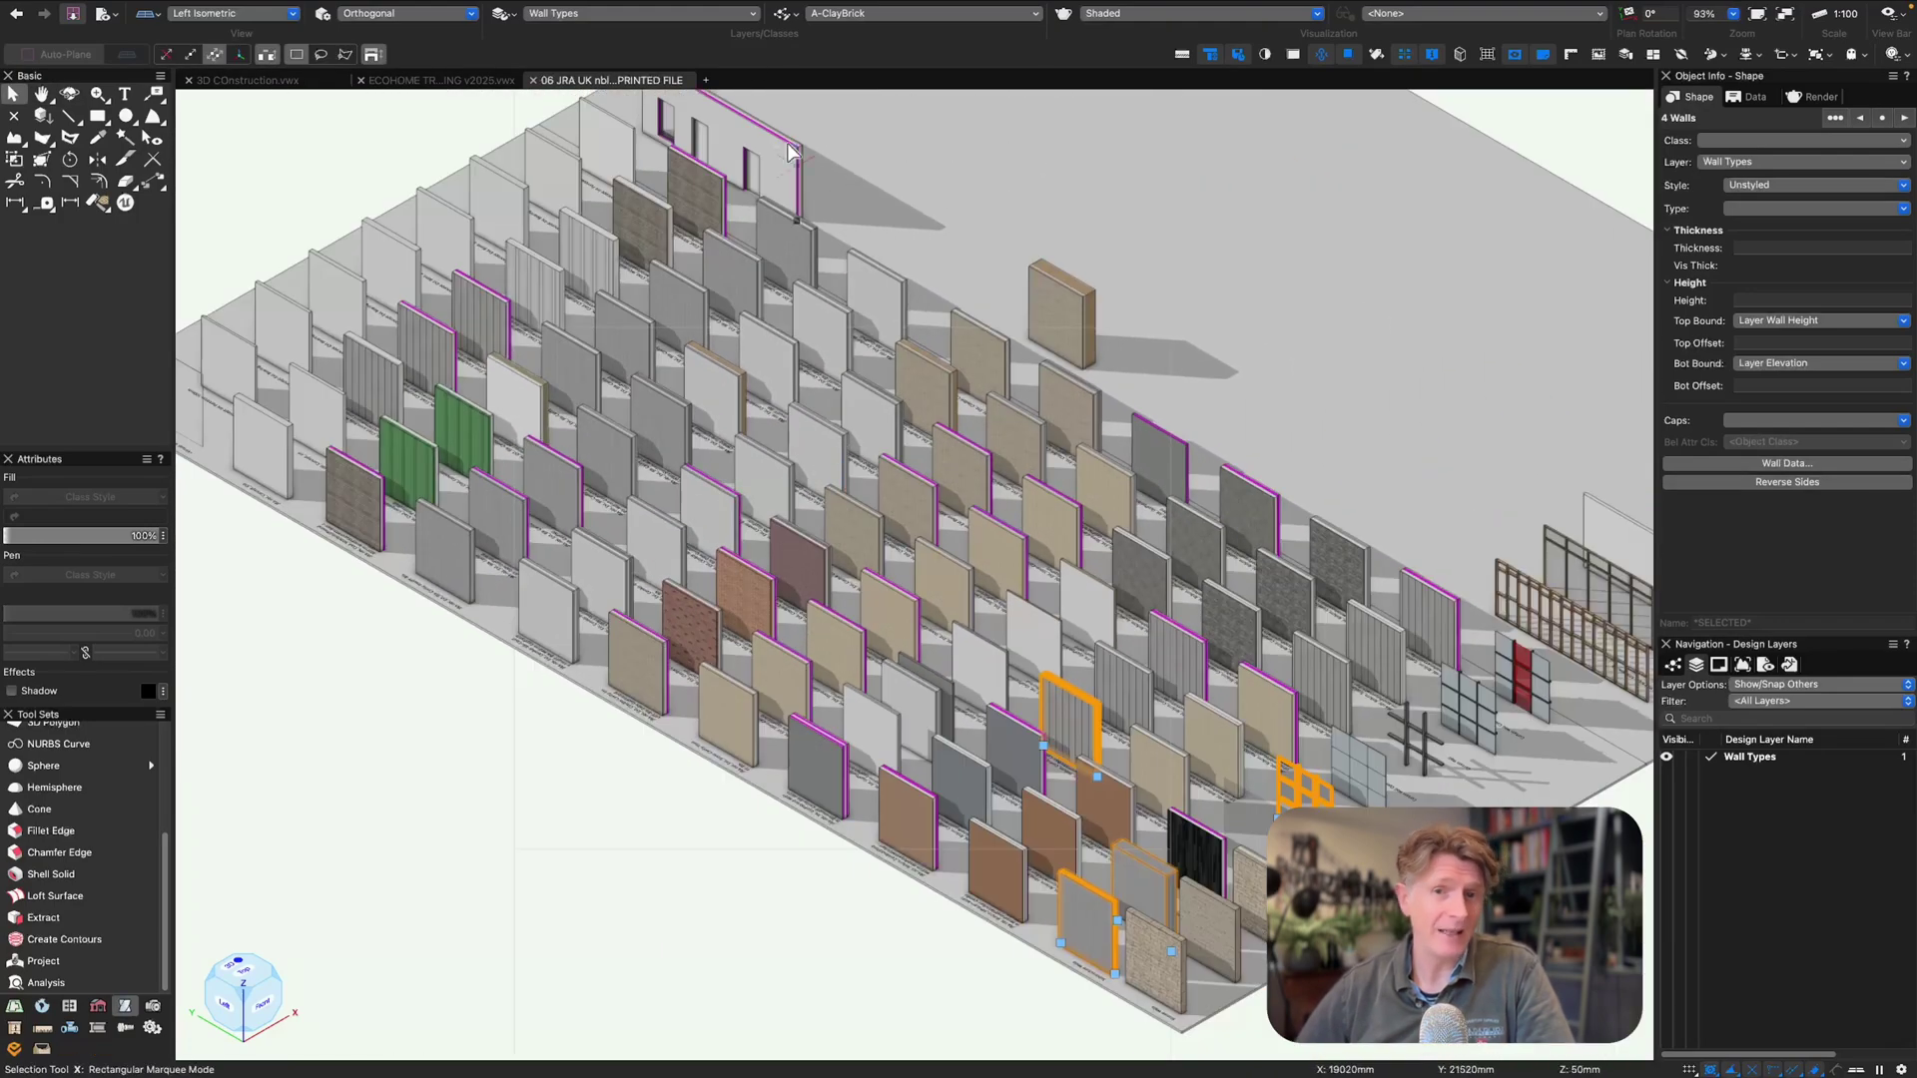
- Paste the four copied walls into 3D COnstruction.vwx in Top/Plan view, keeping the existing Concrete <Surf Hatch> RT texture
left_click(292, 82)
key("super+5")
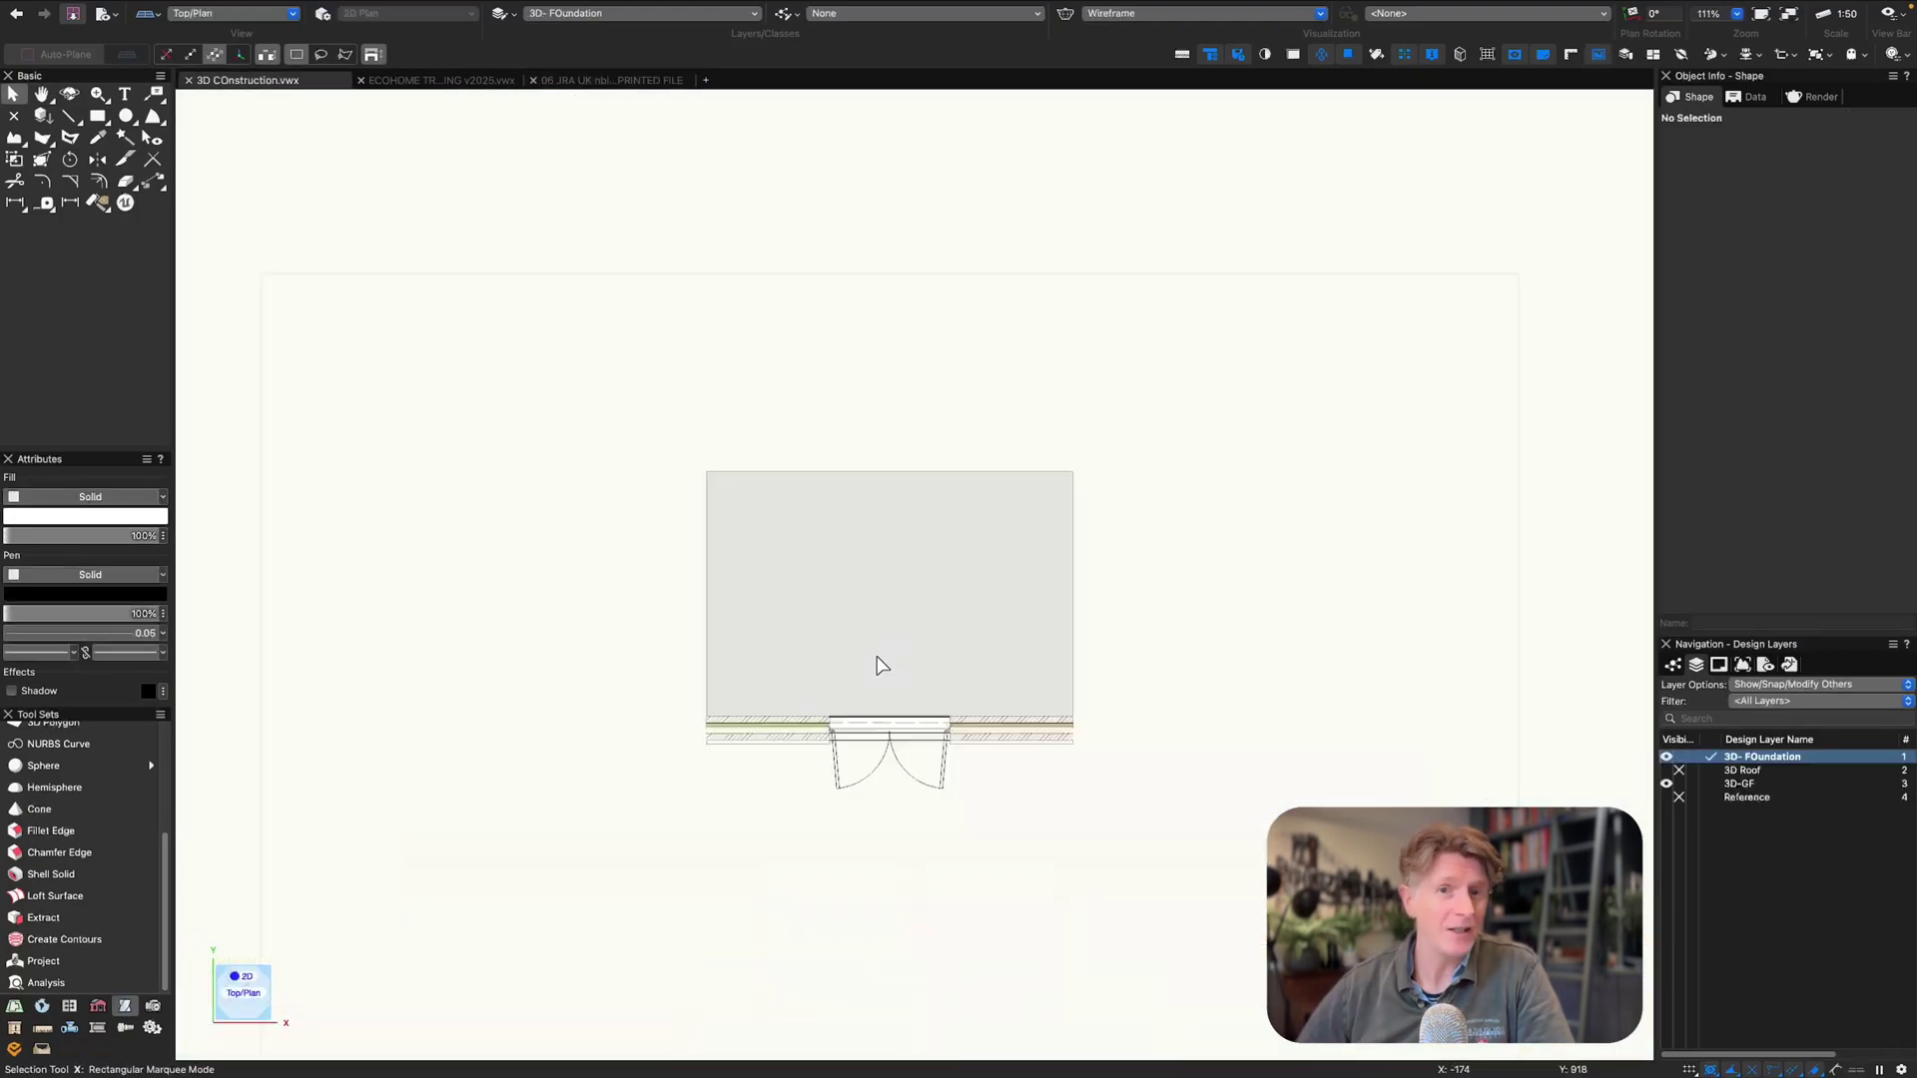
middle_click_drag(878, 661, 544, 547)
key("super+v")
type("1")
key("Return")
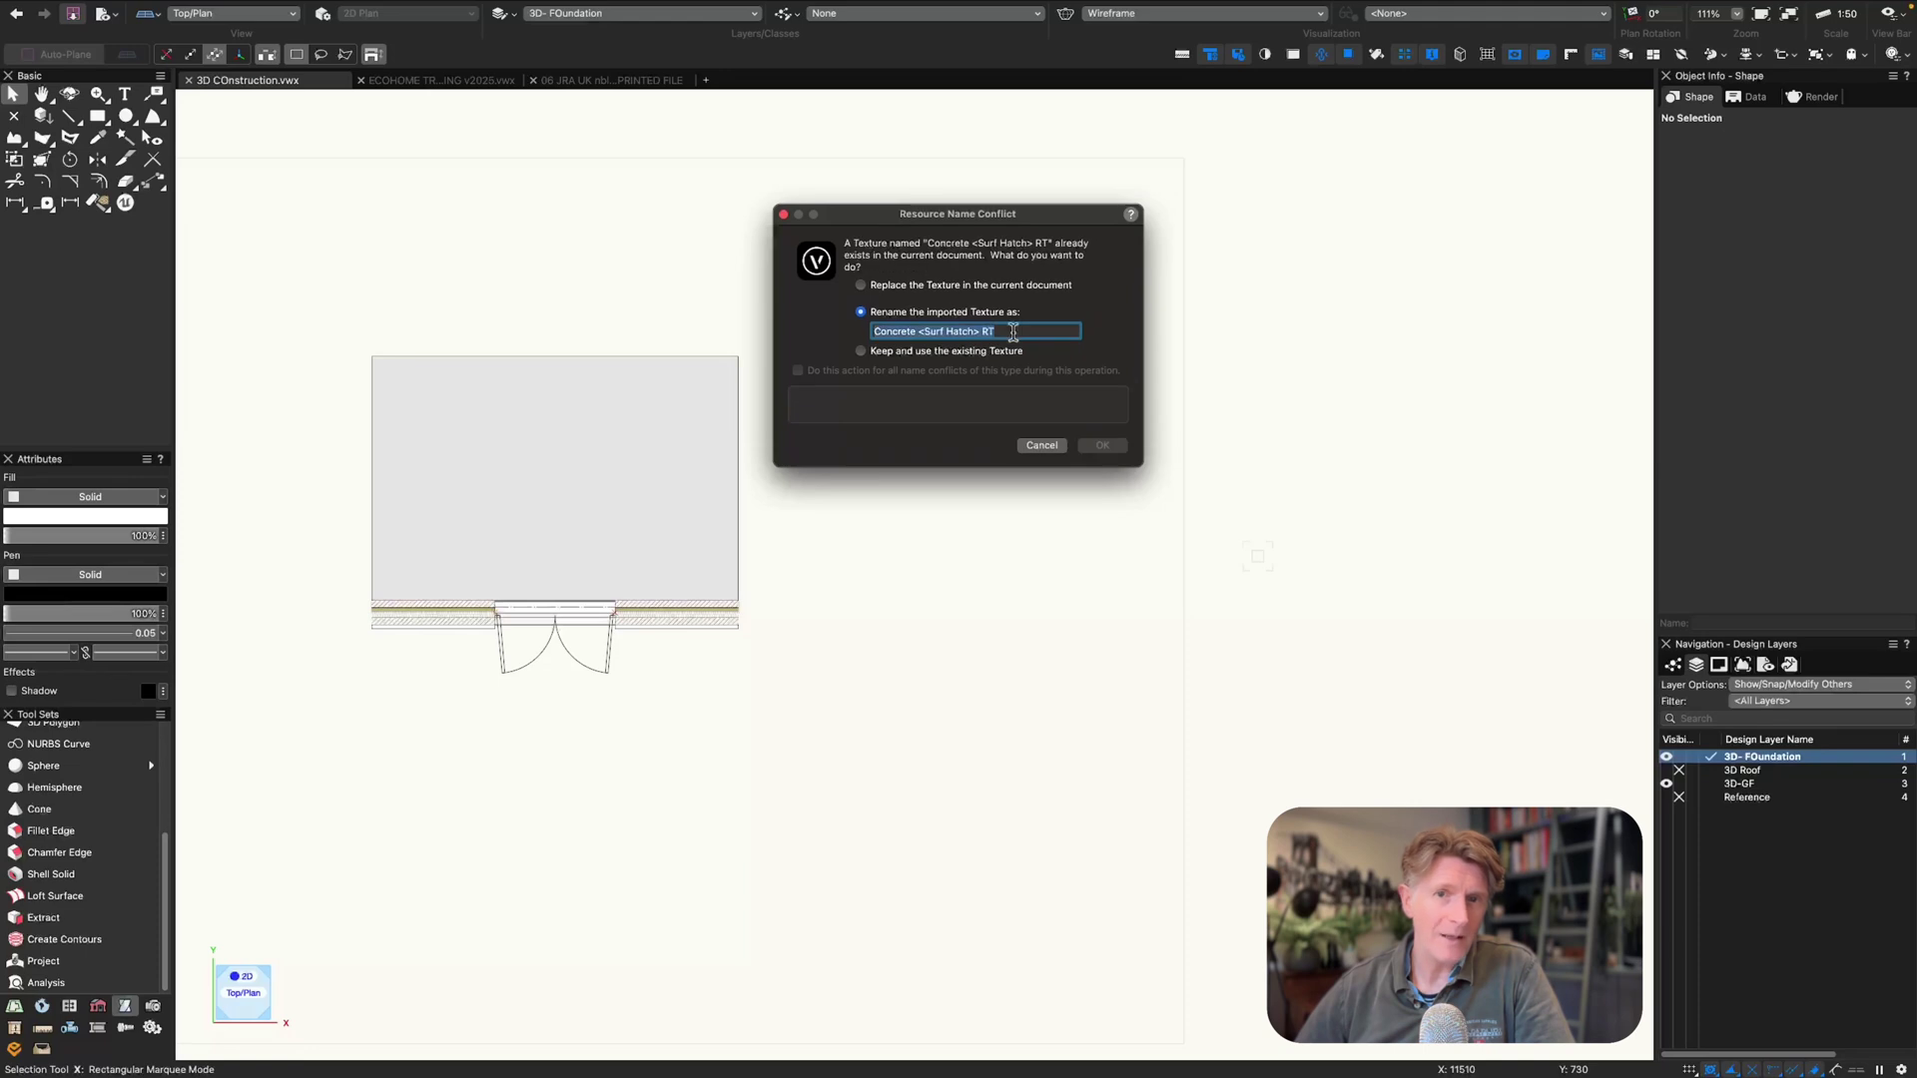
left_click(861, 351)
key("Return")
scroll(1044, 690, "down", 1)
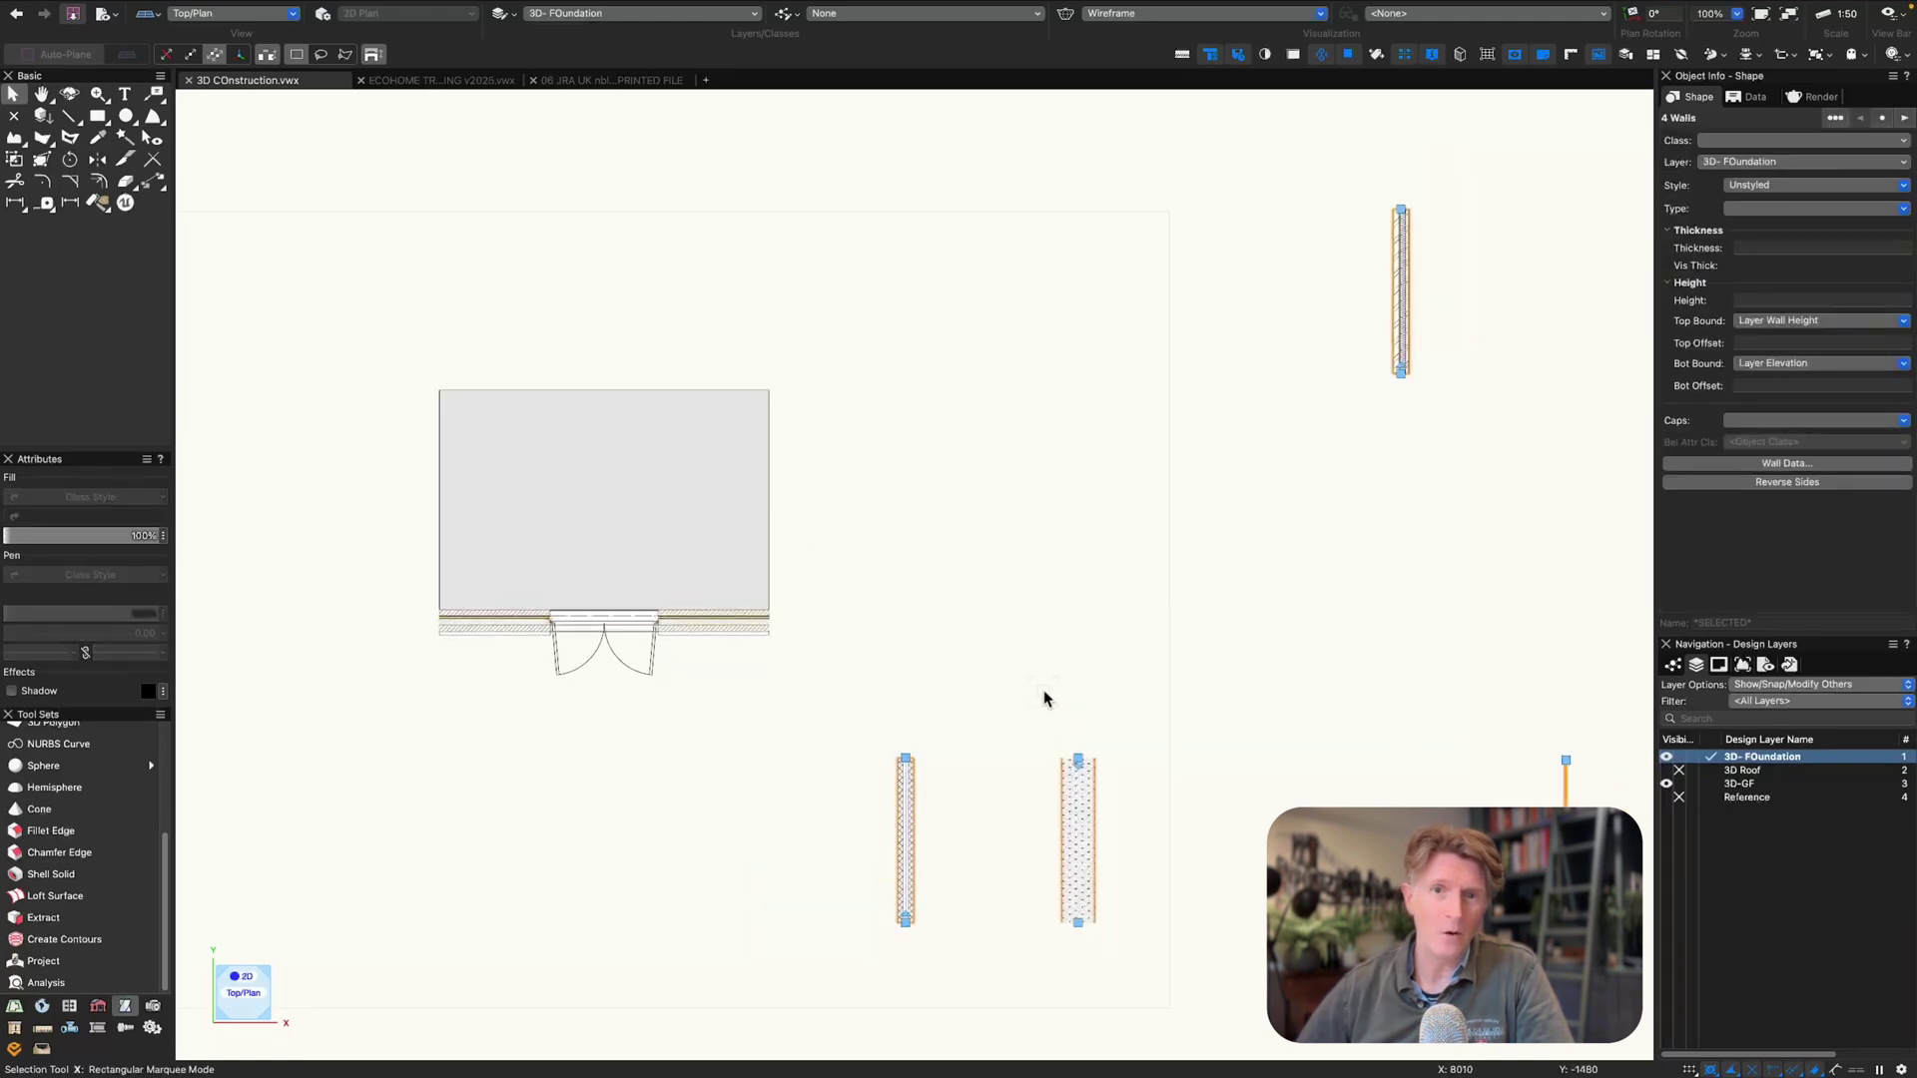
- Align the four pasted walls along their bottom edges and distribute them horizontally with equal spacing
key("super+equal")
left_click(986, 229)
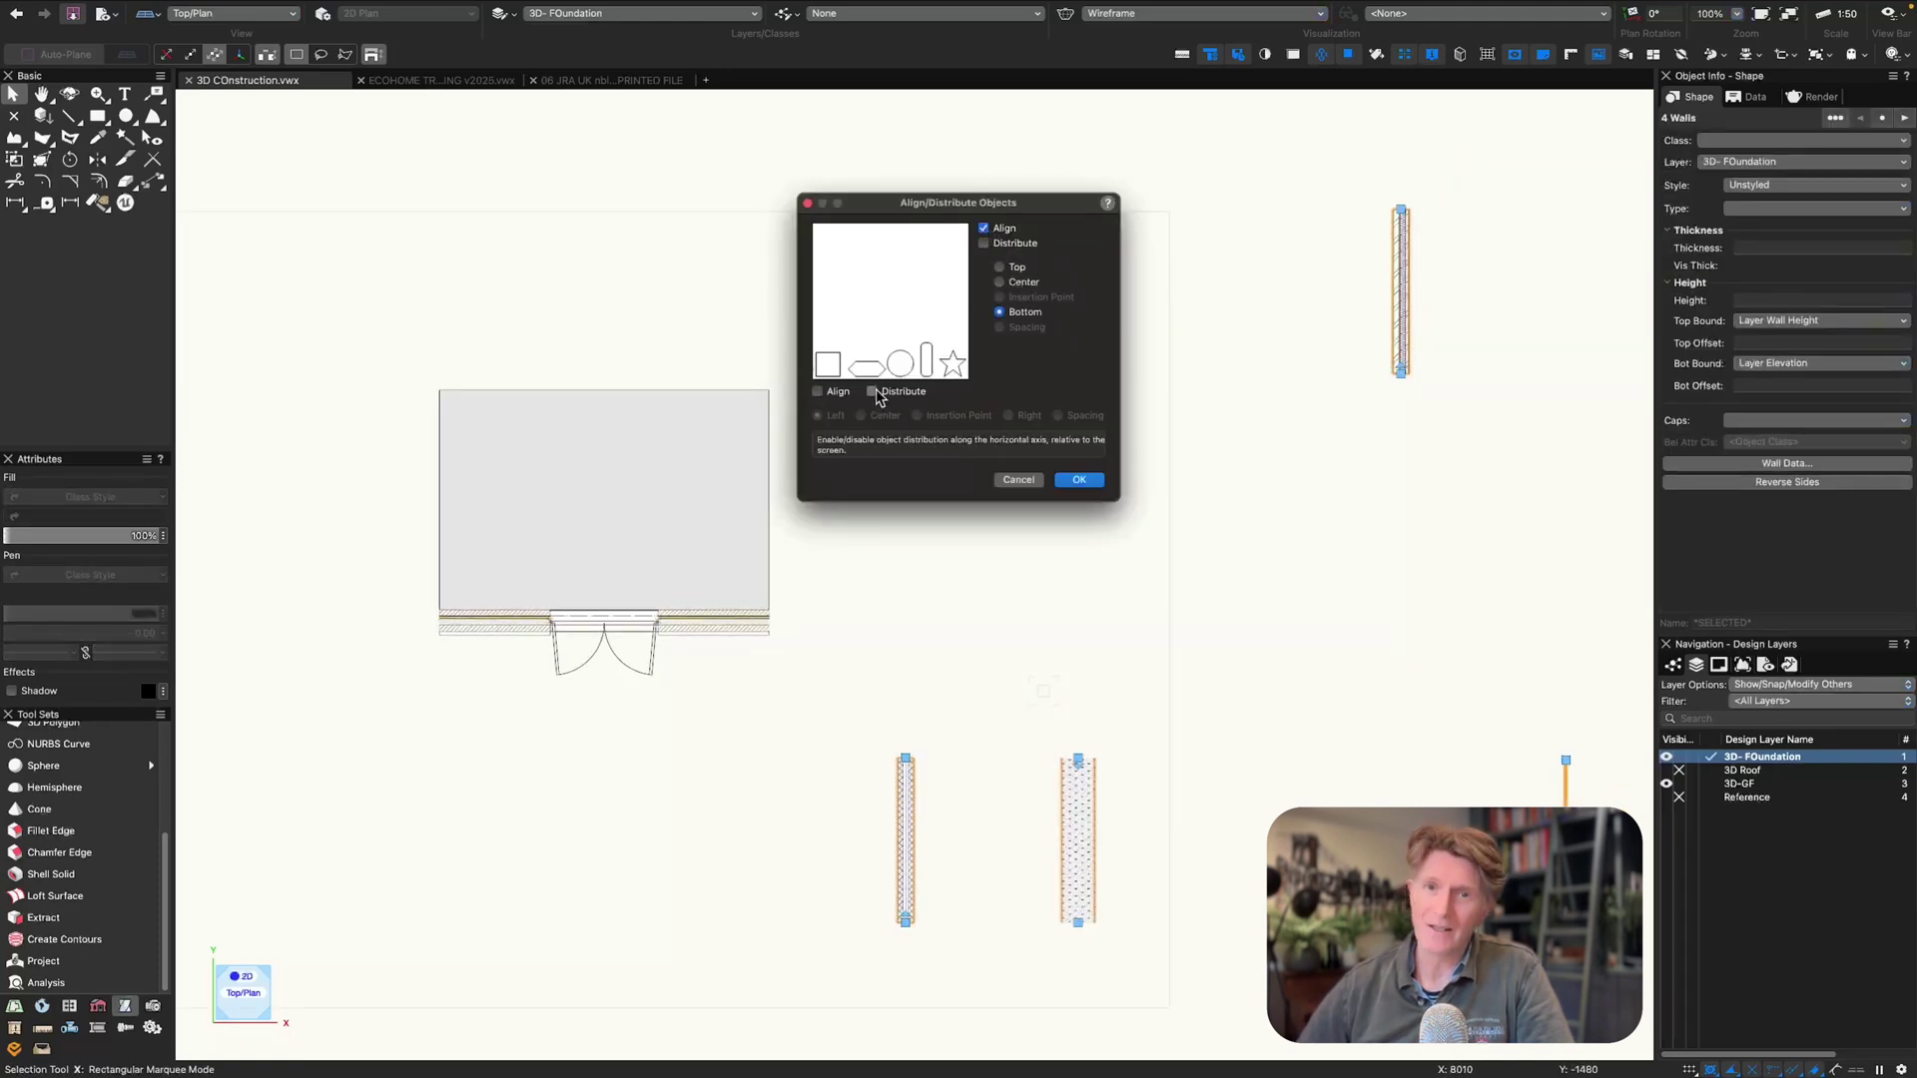
left_click(1057, 416)
key("Return")
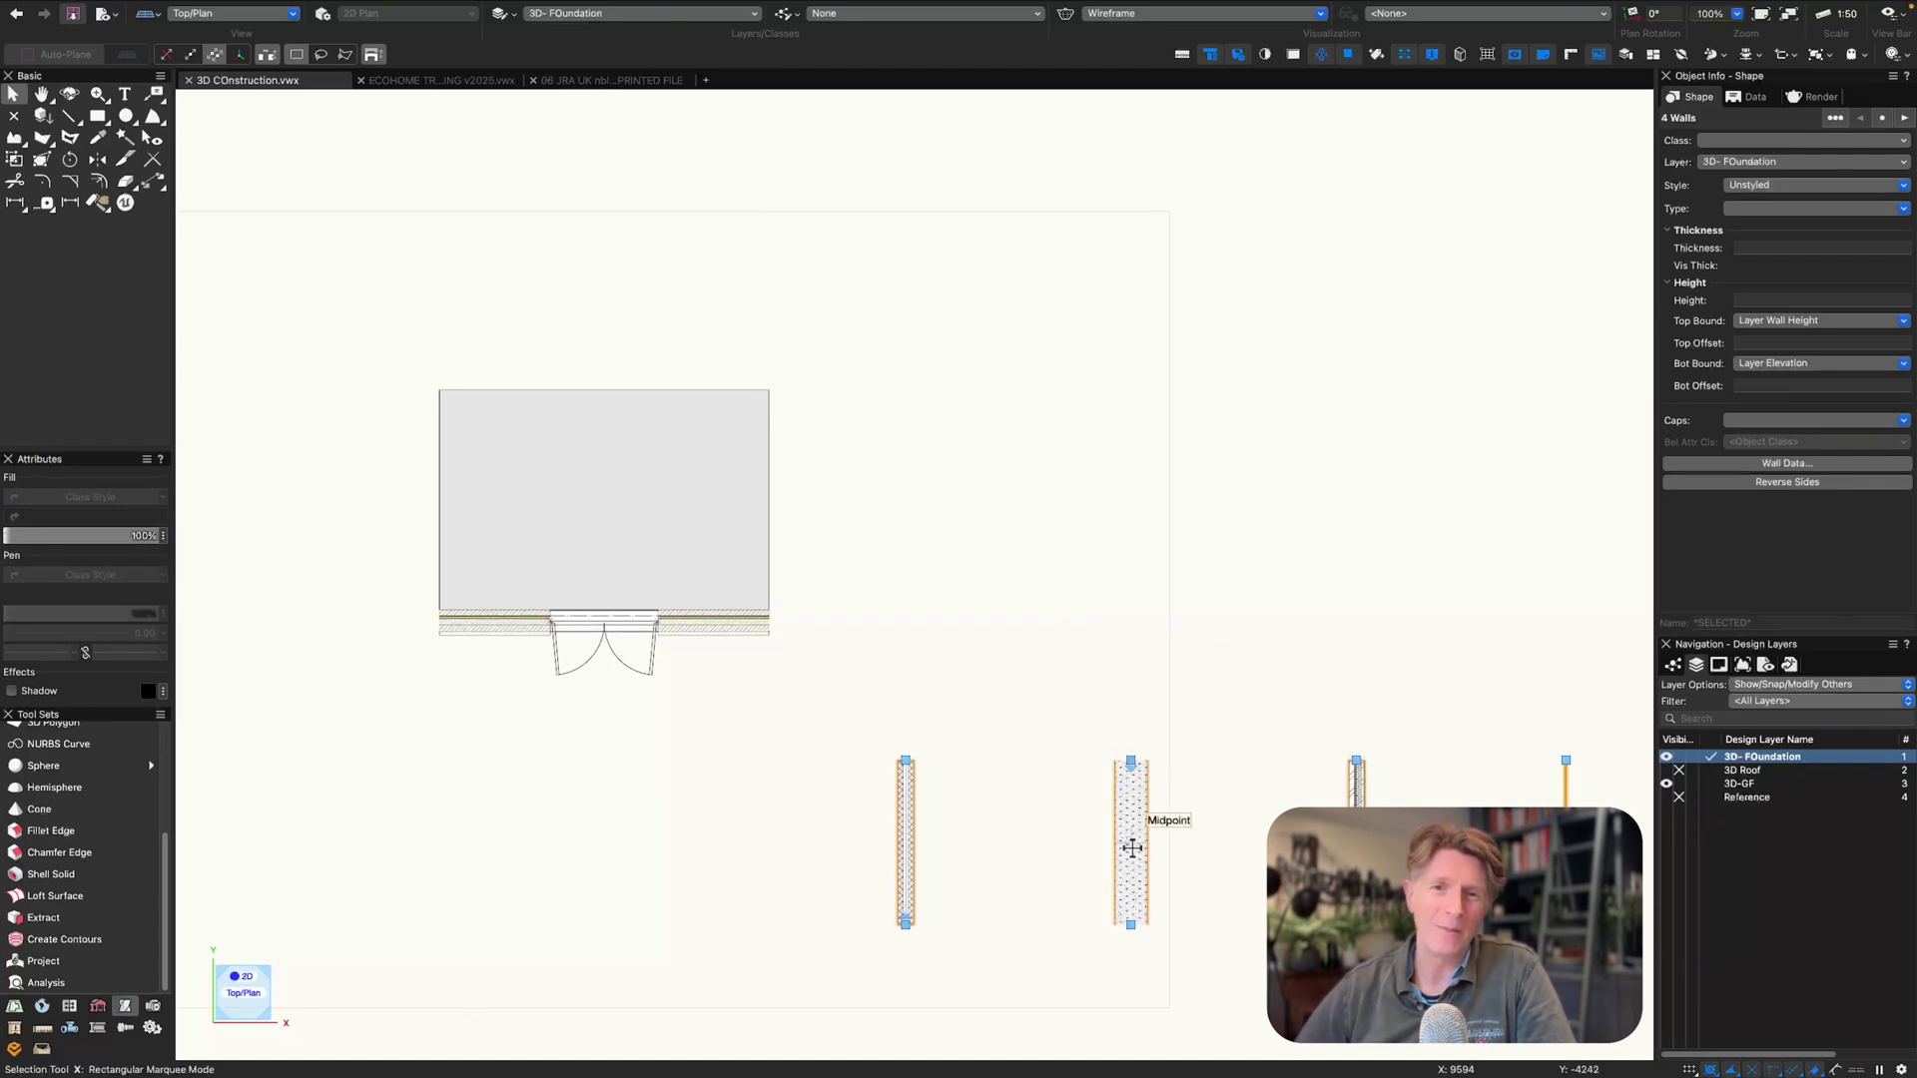
- Rotate the four walls 90 degrees, move them closer to the building and show the model in a right isometric view
key("super+l")
left_click_drag(1250, 727, 1279, 510)
key("3")
- Replace the below-ground stone wall with the Foundation Wall style using the Eyedropper, aligning the new wall by its right side
middle_click_drag(689, 441, 824, 486)
left_click(869, 554)
key("shift+e")
left_click(663, 413, "alt")
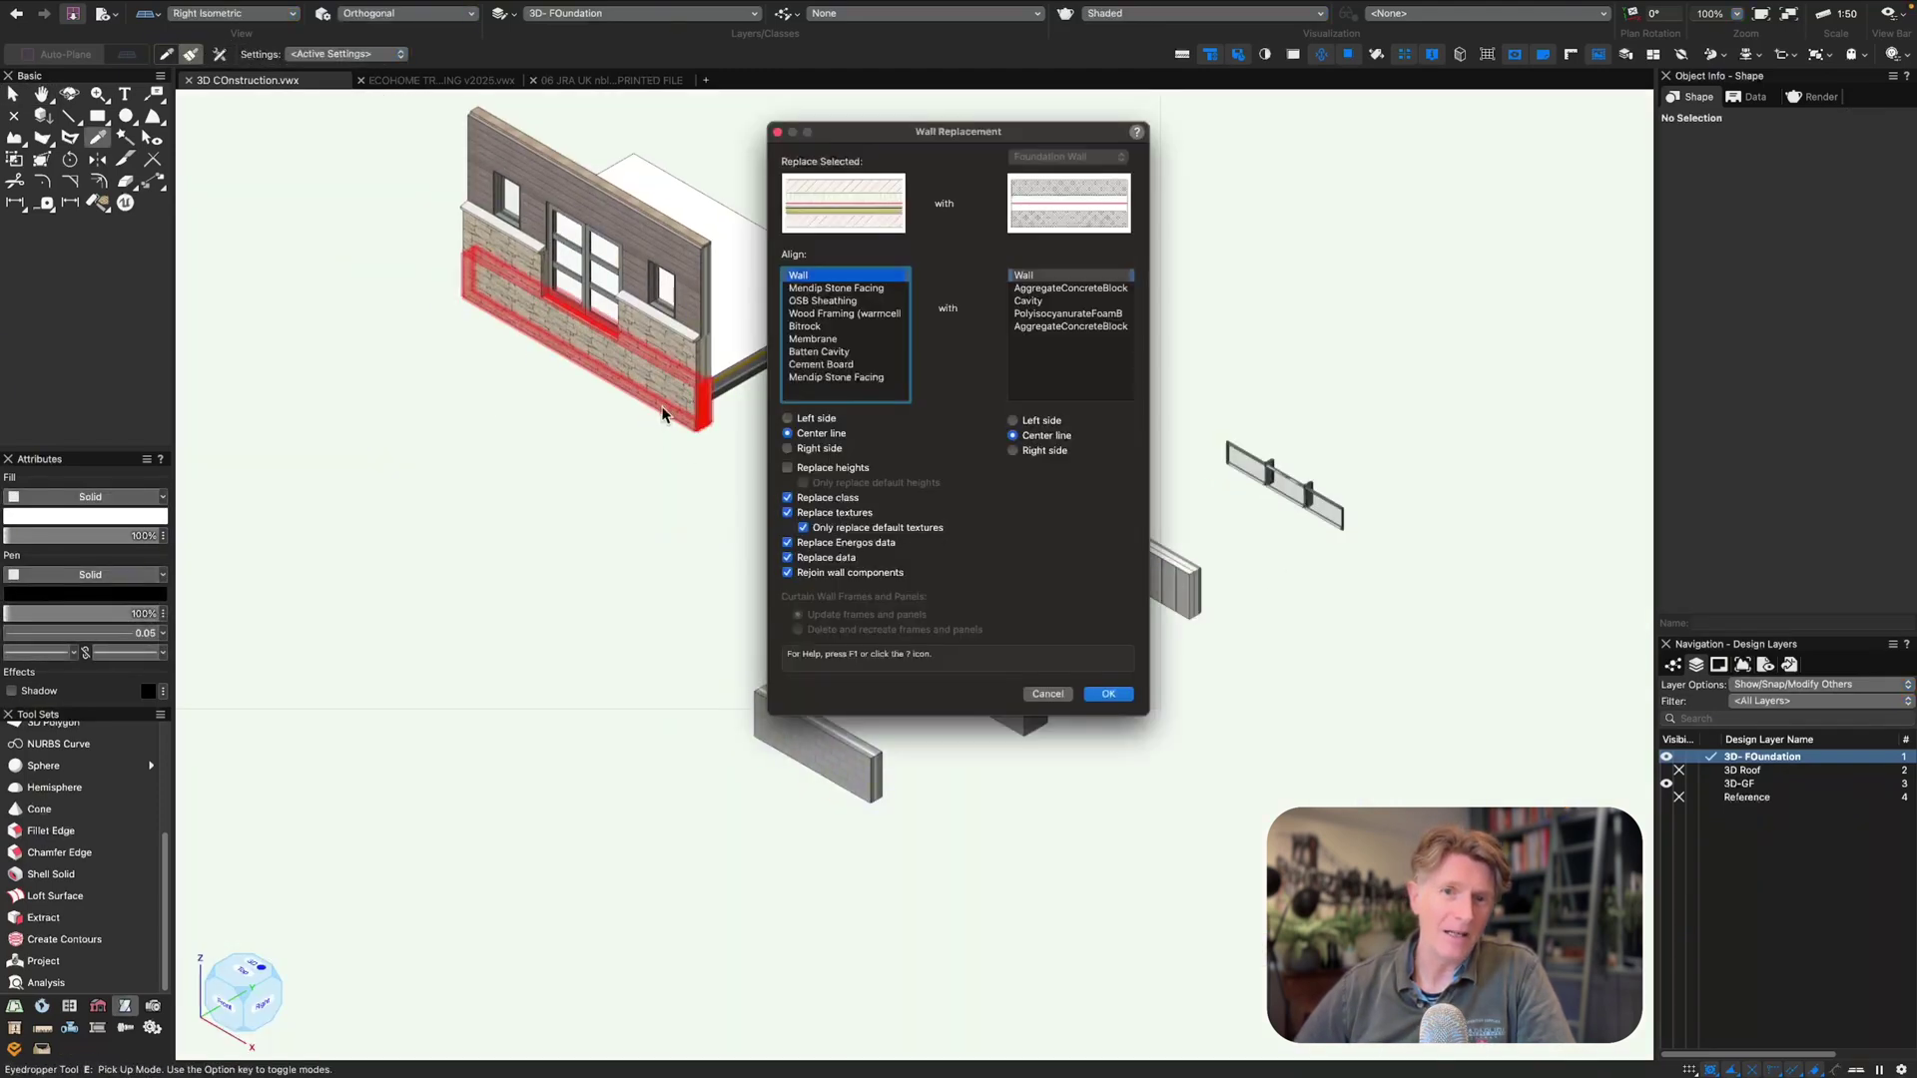
left_click(1014, 451)
key("Return")
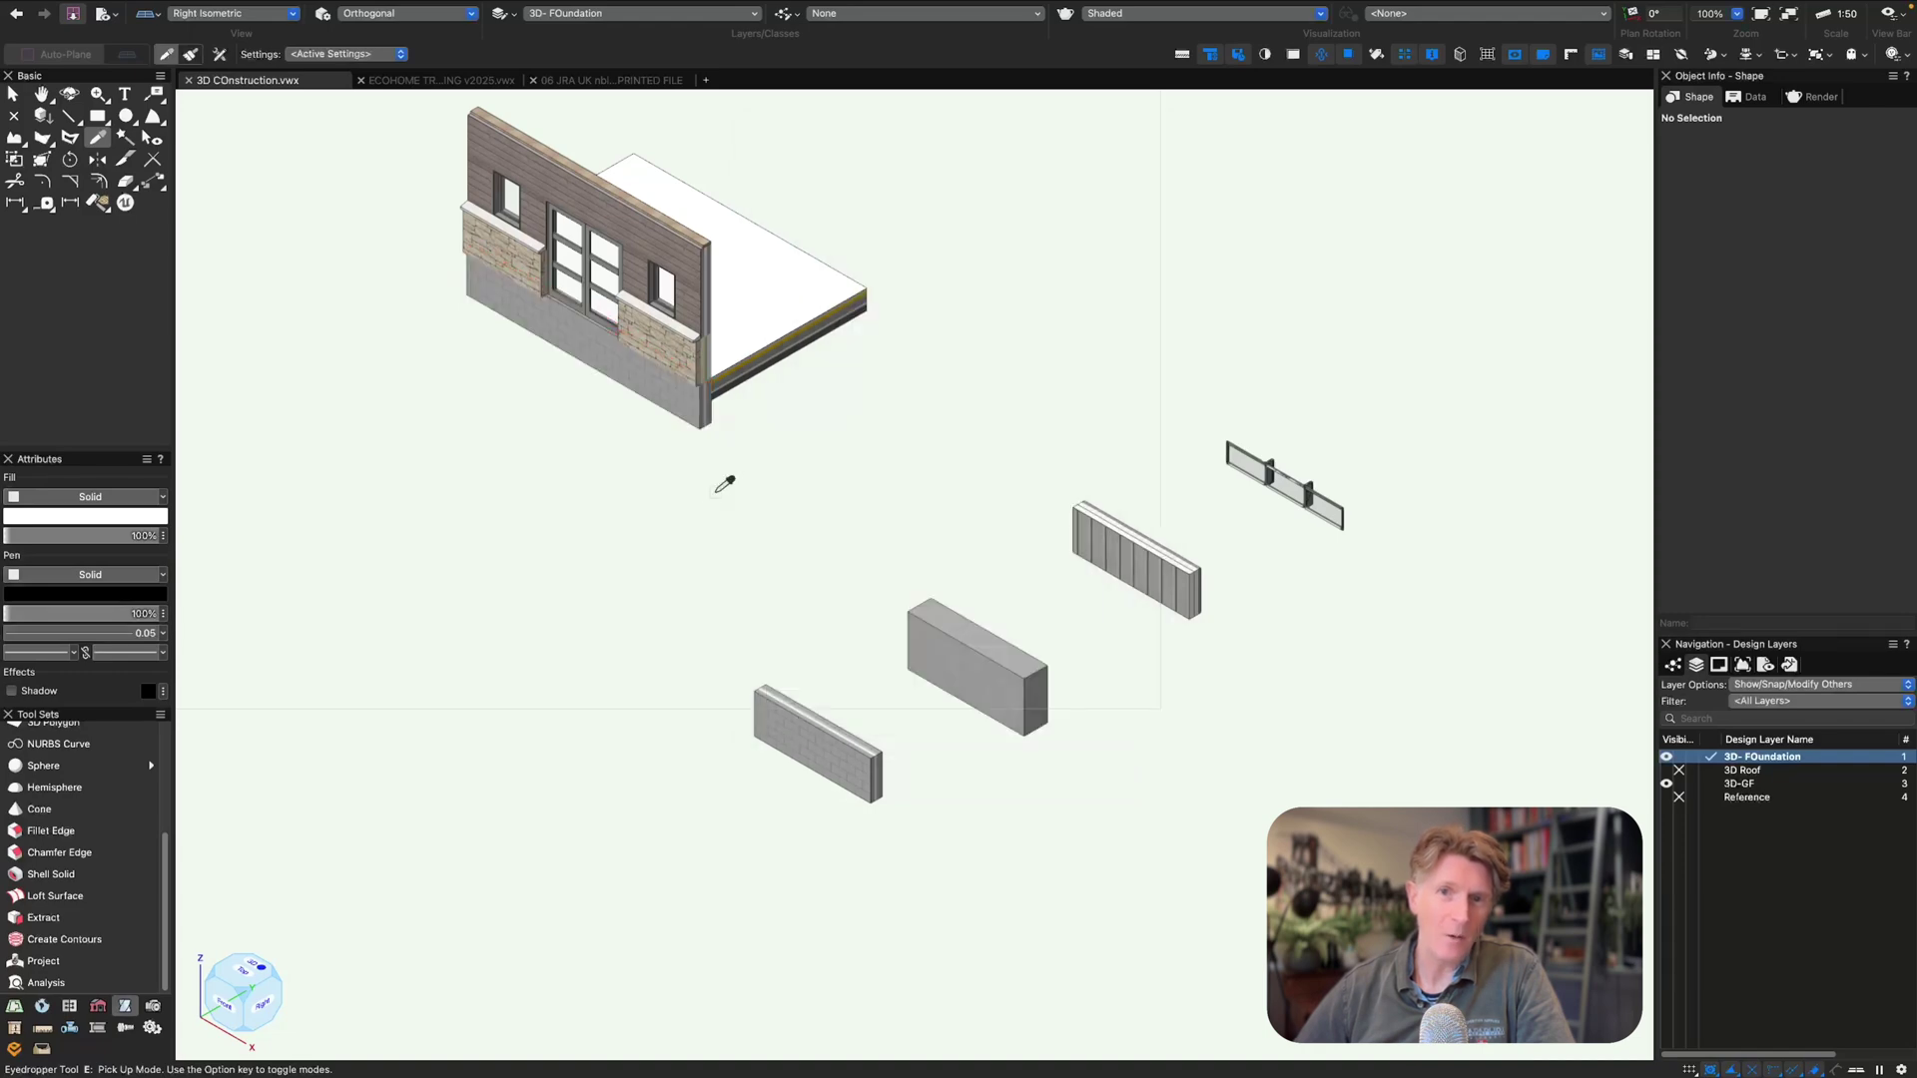
key("x")
left_click(697, 412)
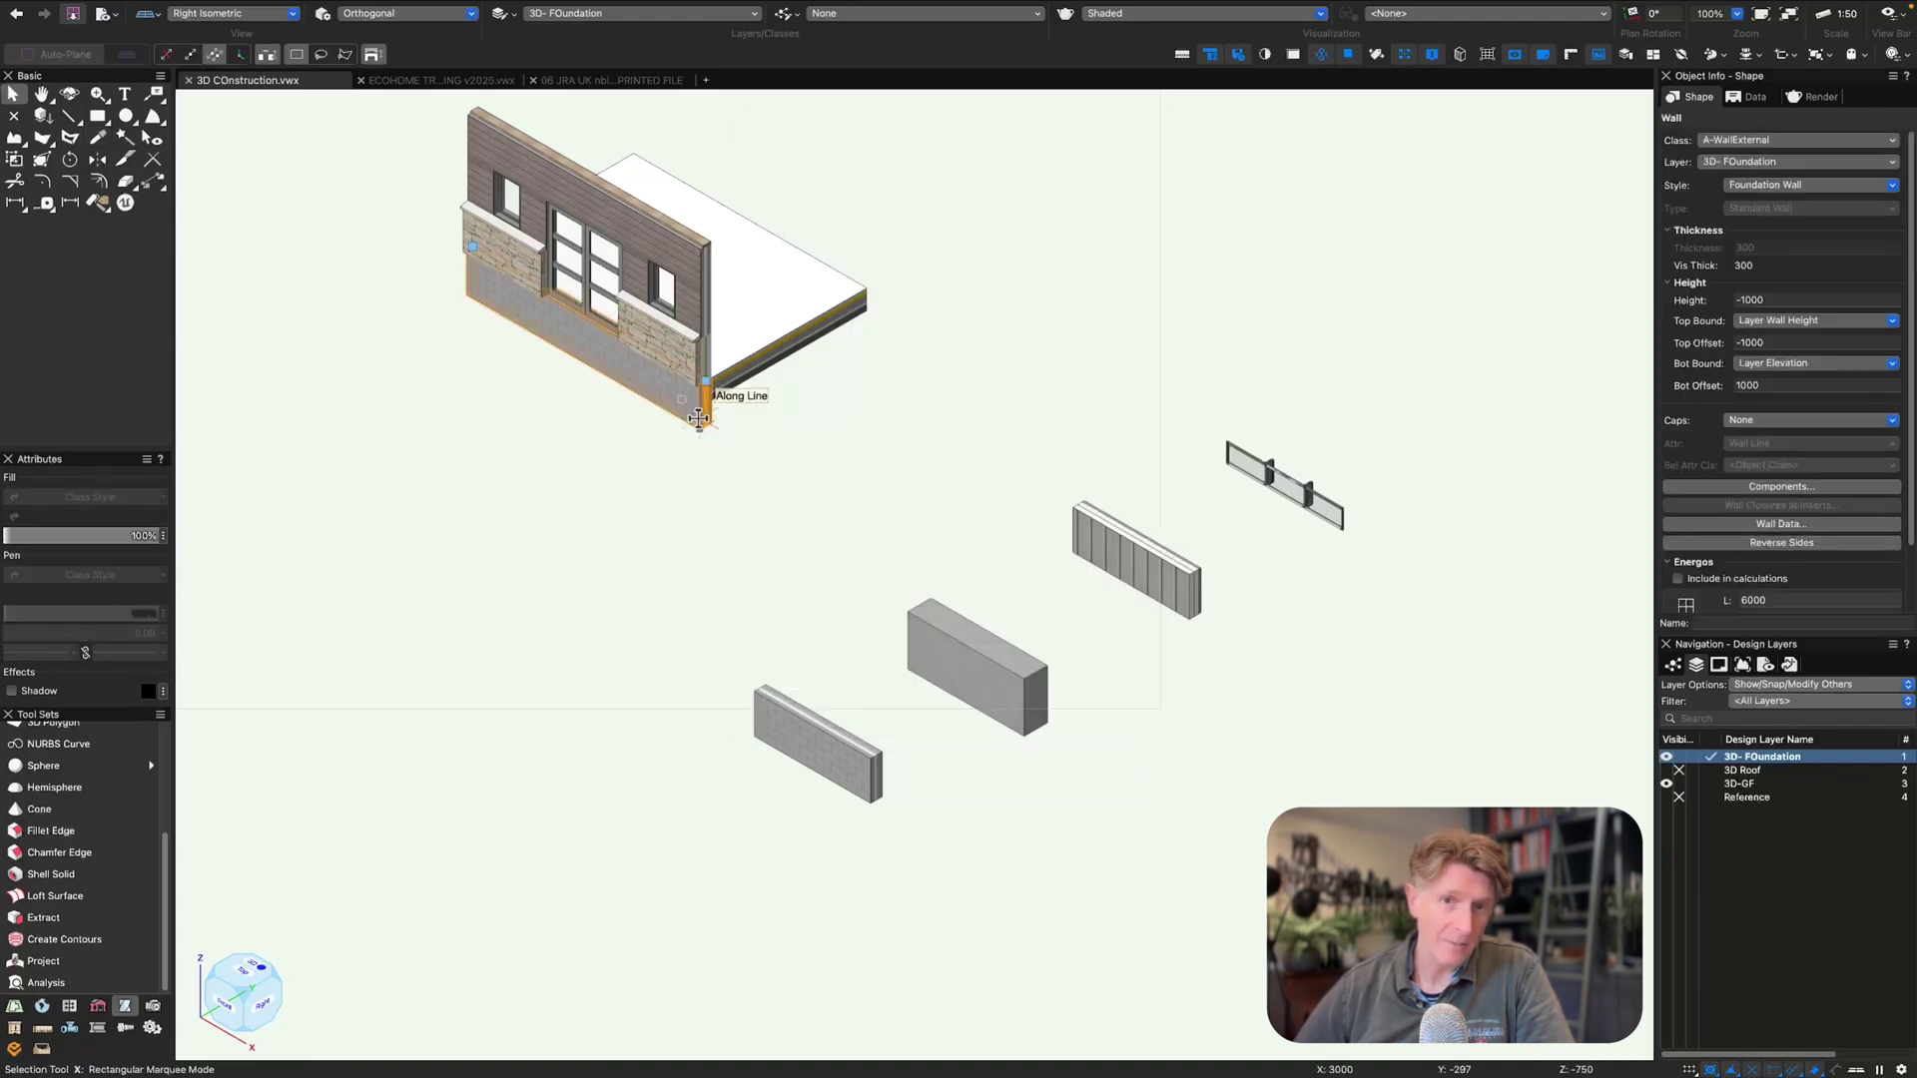
- Duplicate the 3D- Foundation layer and set the copy's elevation to -1250 and its layer wall height to 250
right_click(1759, 765)
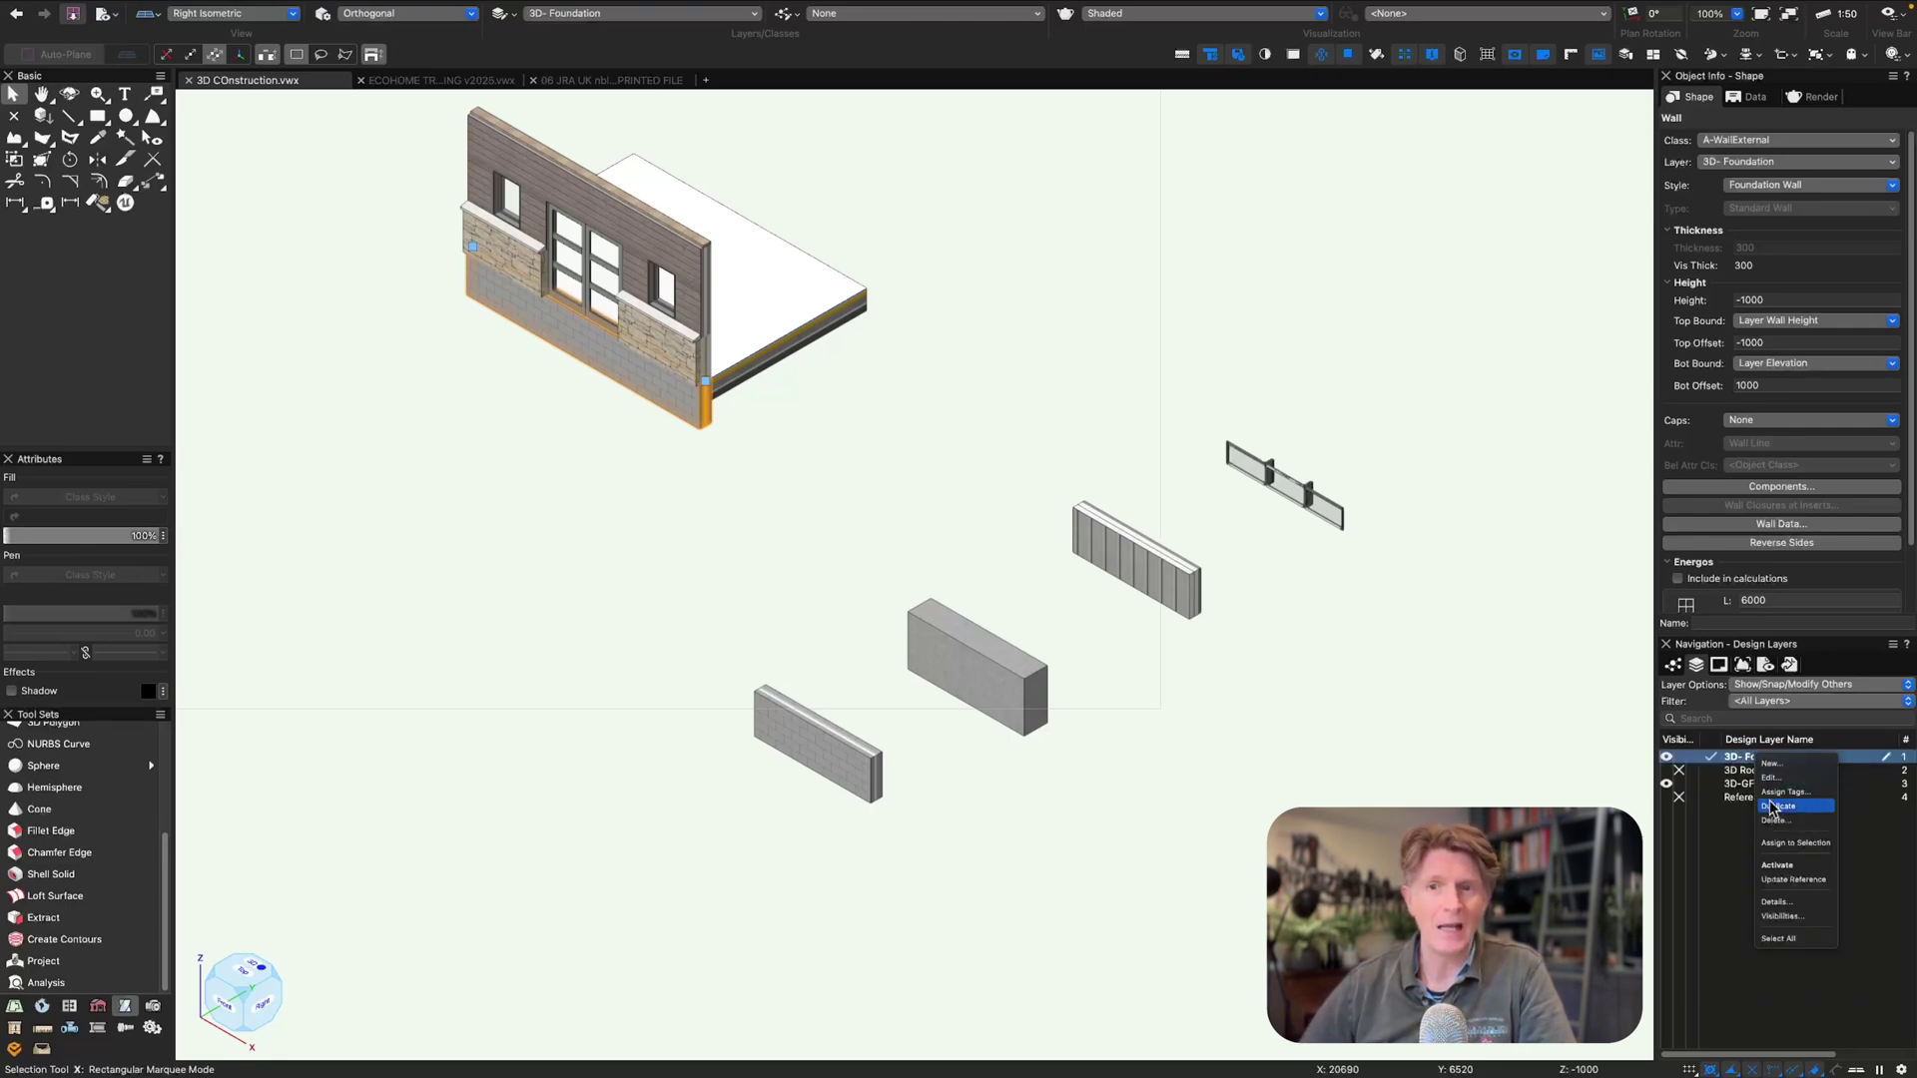
left_click(1782, 808)
right_click(1762, 767)
left_click(1775, 778)
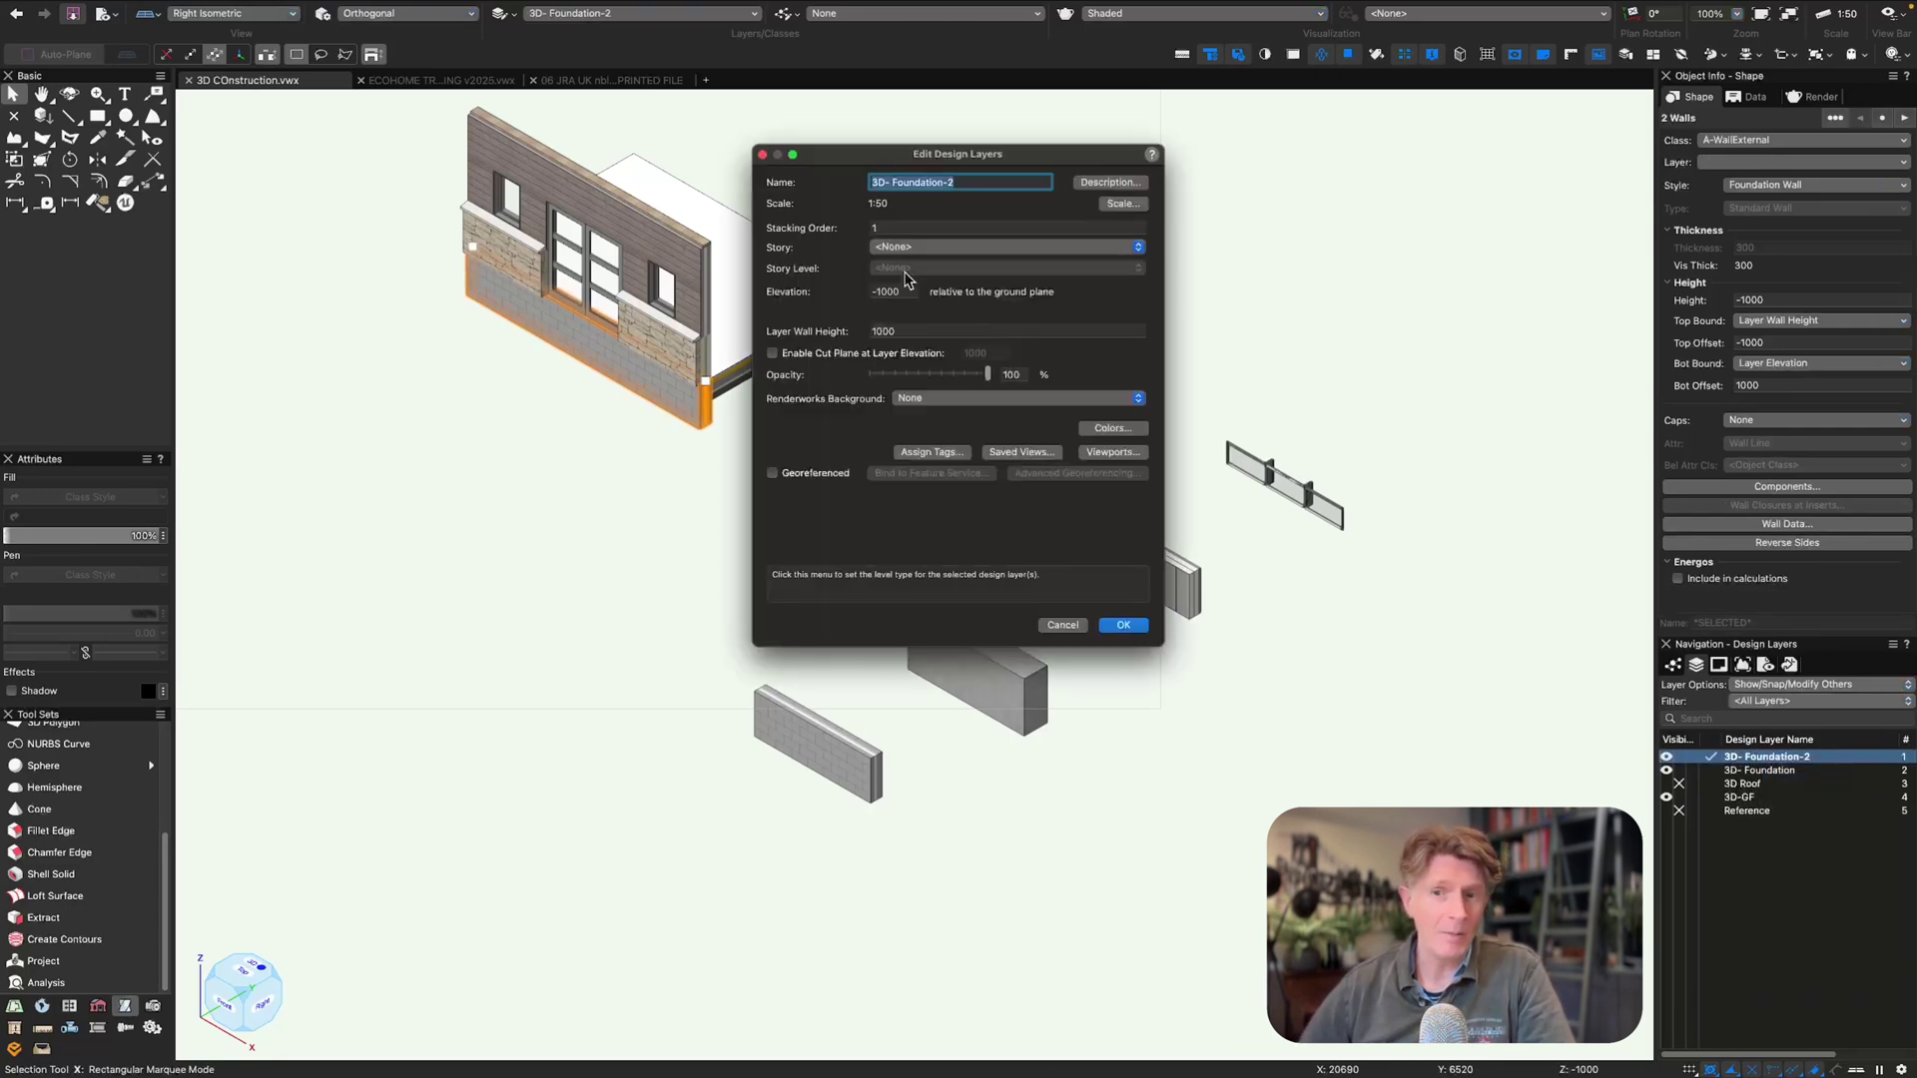
type("-1225")
left_click_drag(901, 331, 816, 323)
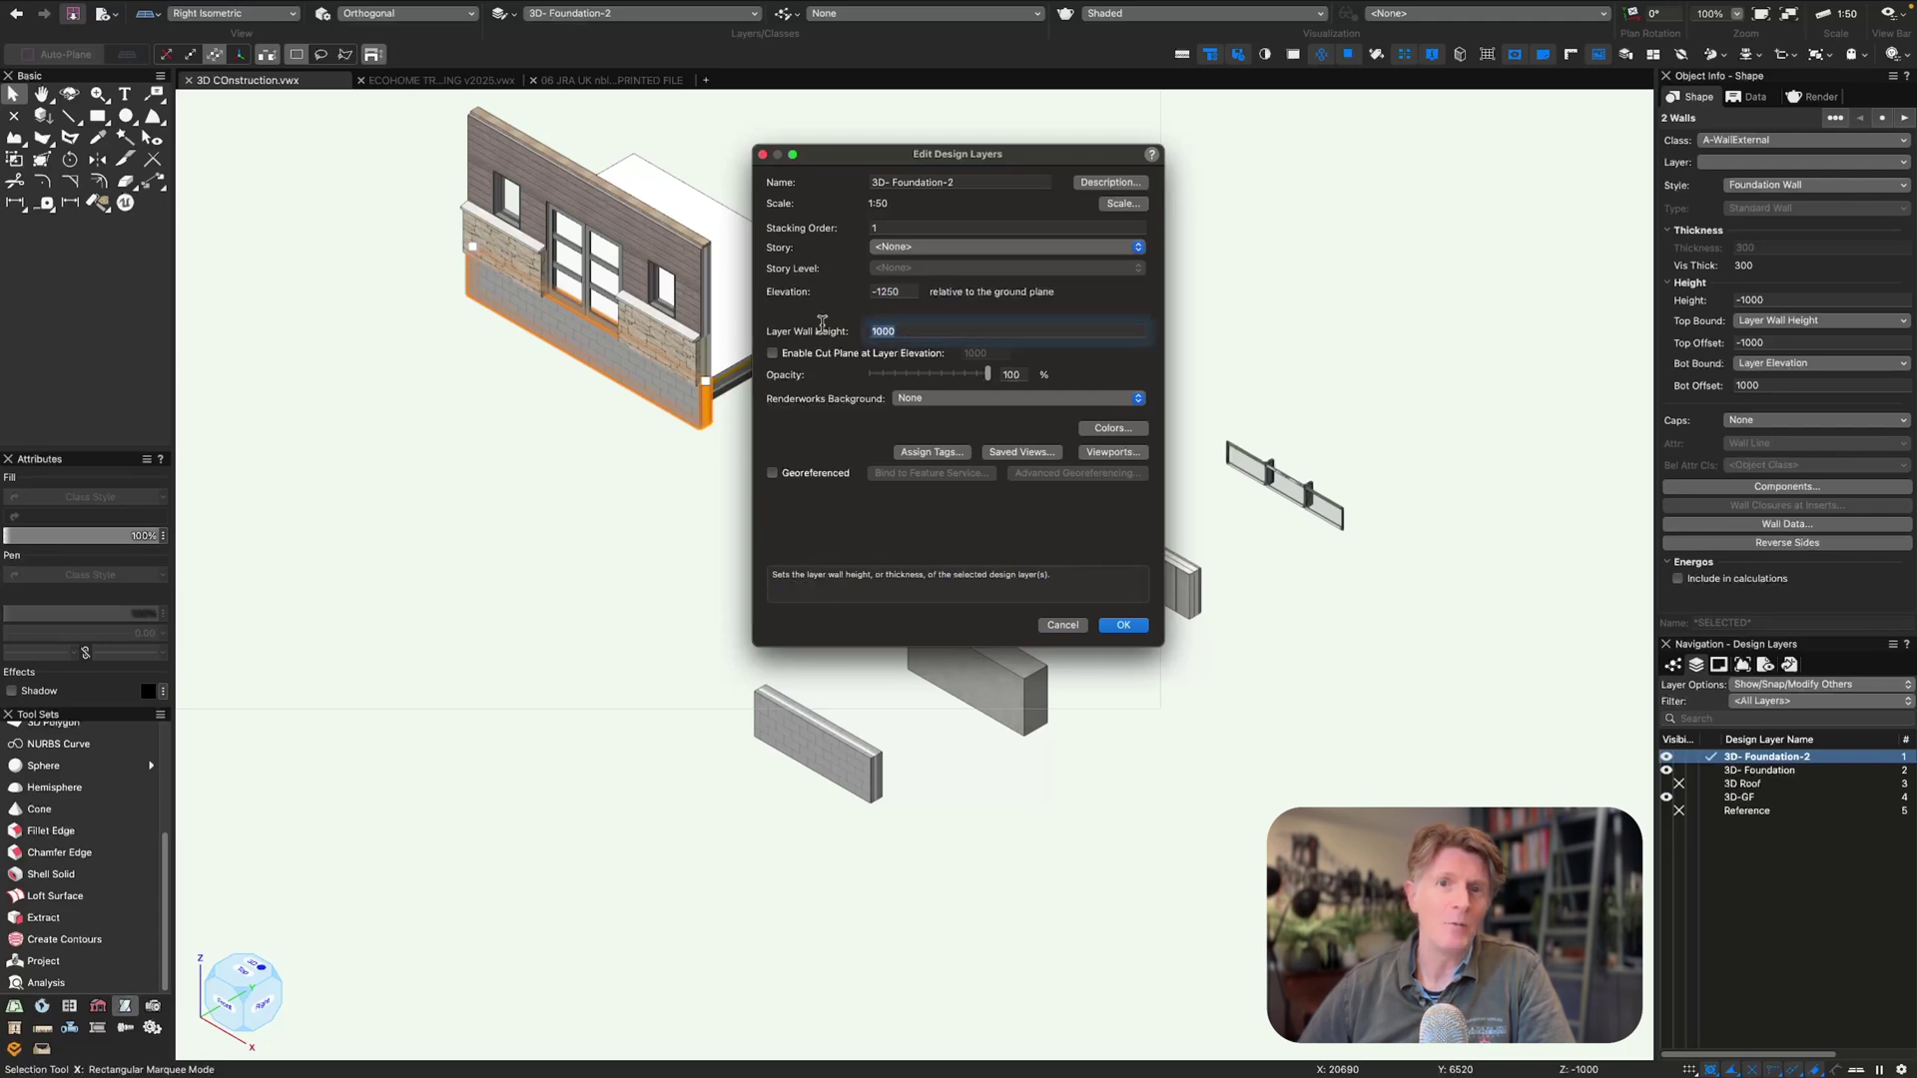
type("225")
key("Return")
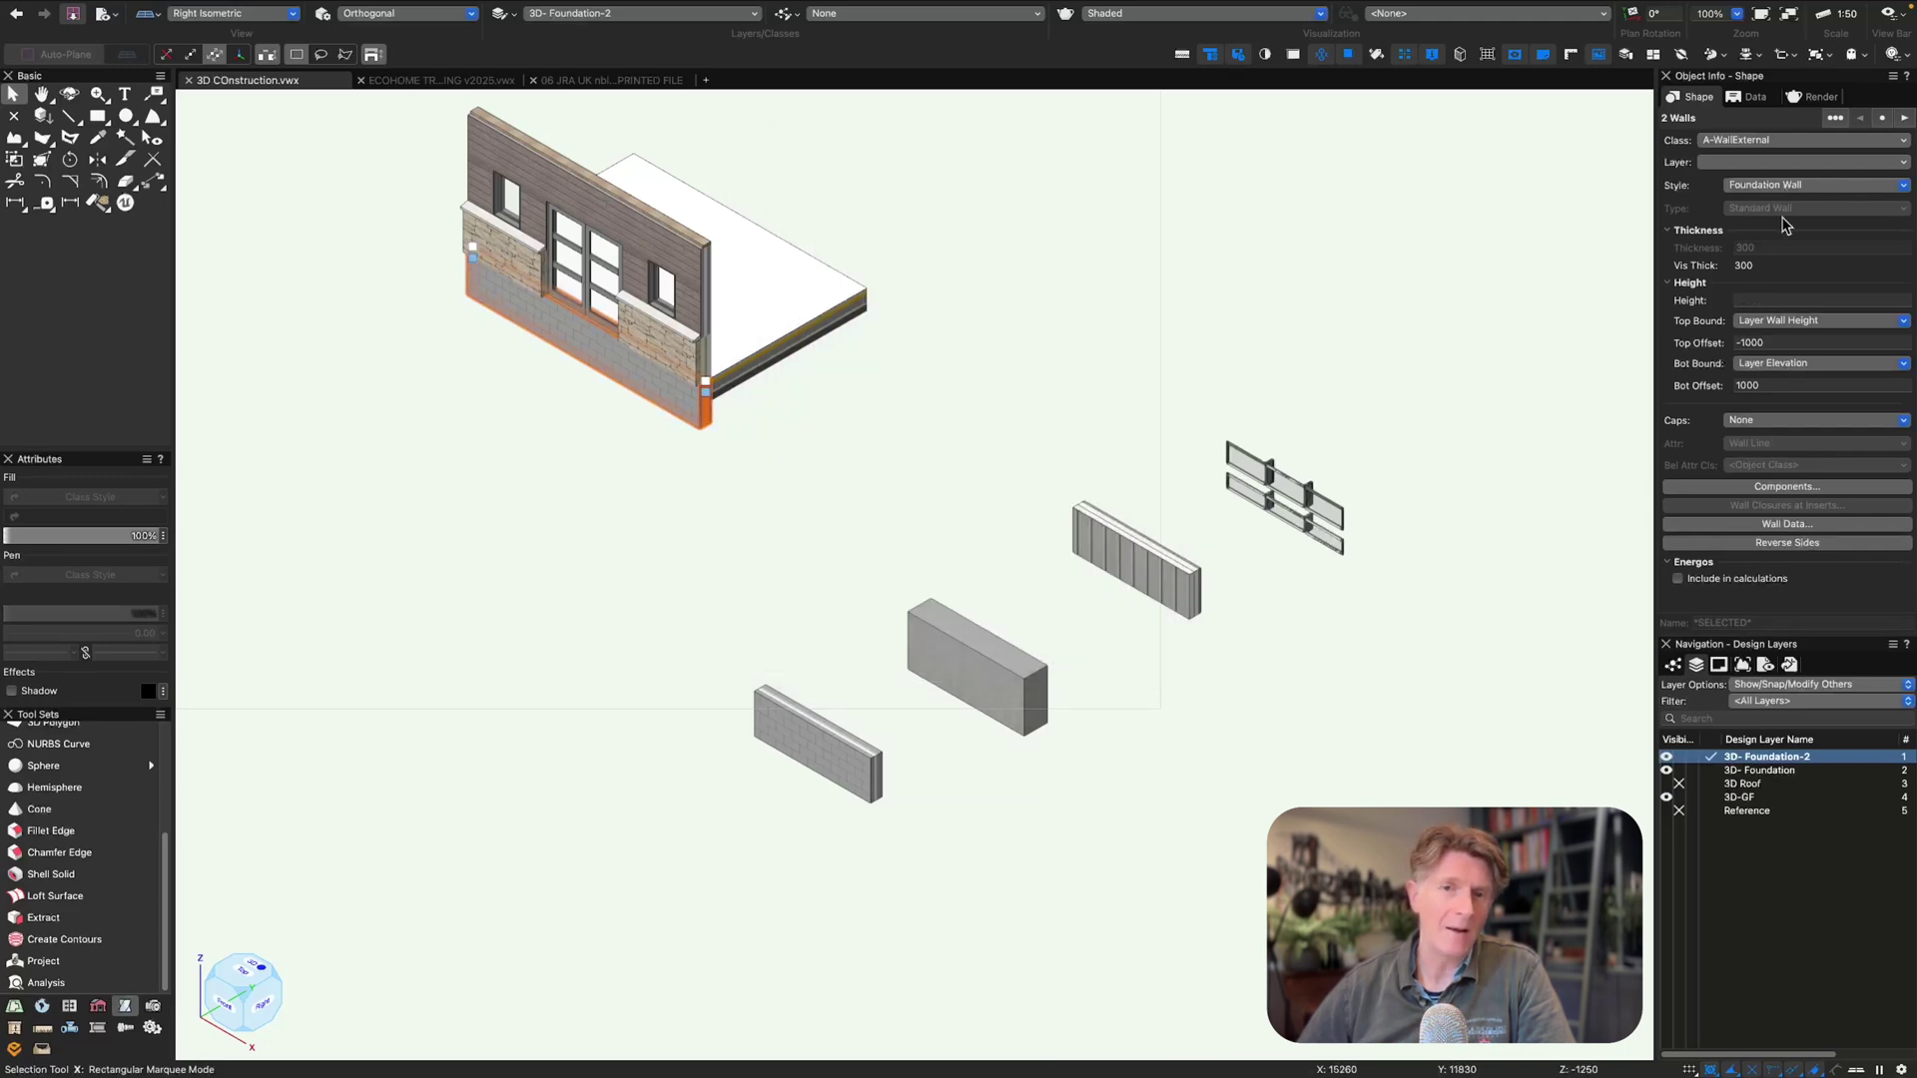
- Delete the duplicated walls from 3D- Foundation-2 and paste a copy of the building's foundation wall in place there, keeping both foundation layers visible
key("Delete")
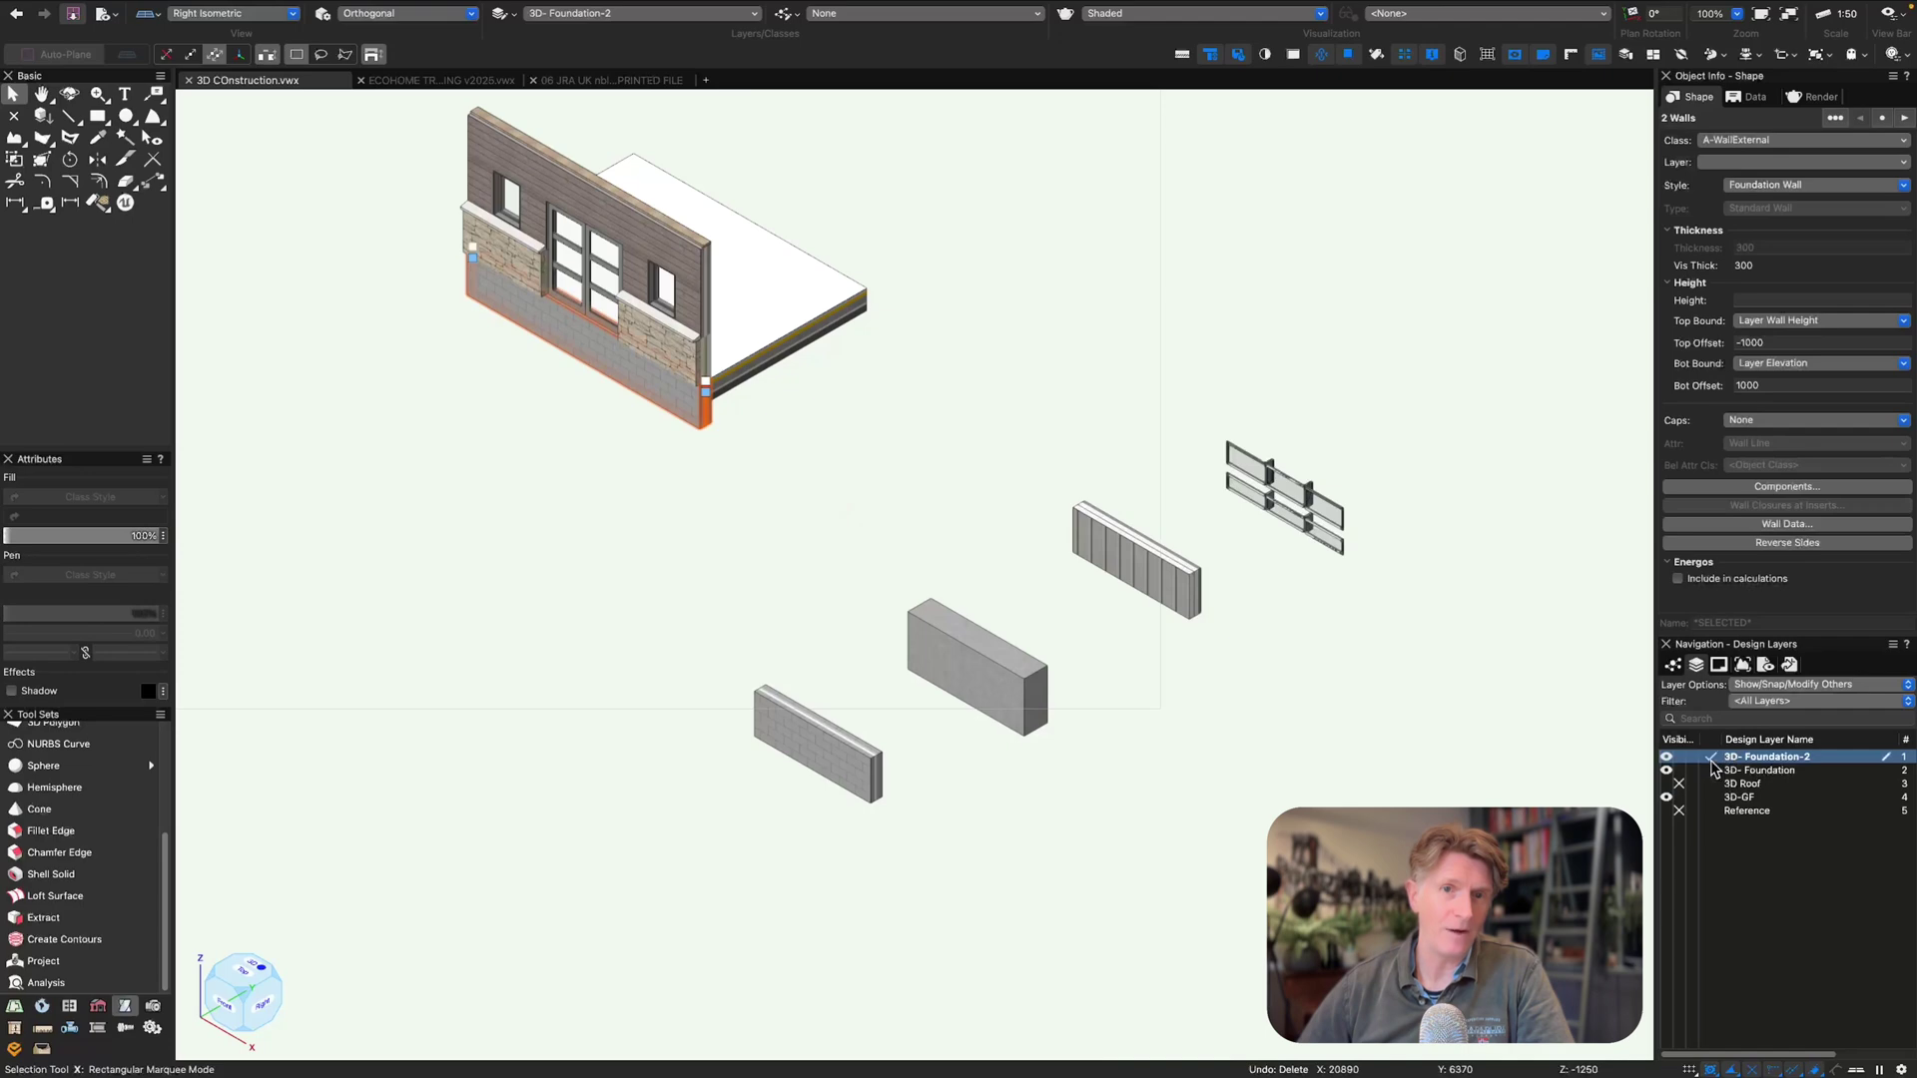
left_click(1713, 769)
left_click(1680, 771)
left_click(1709, 770)
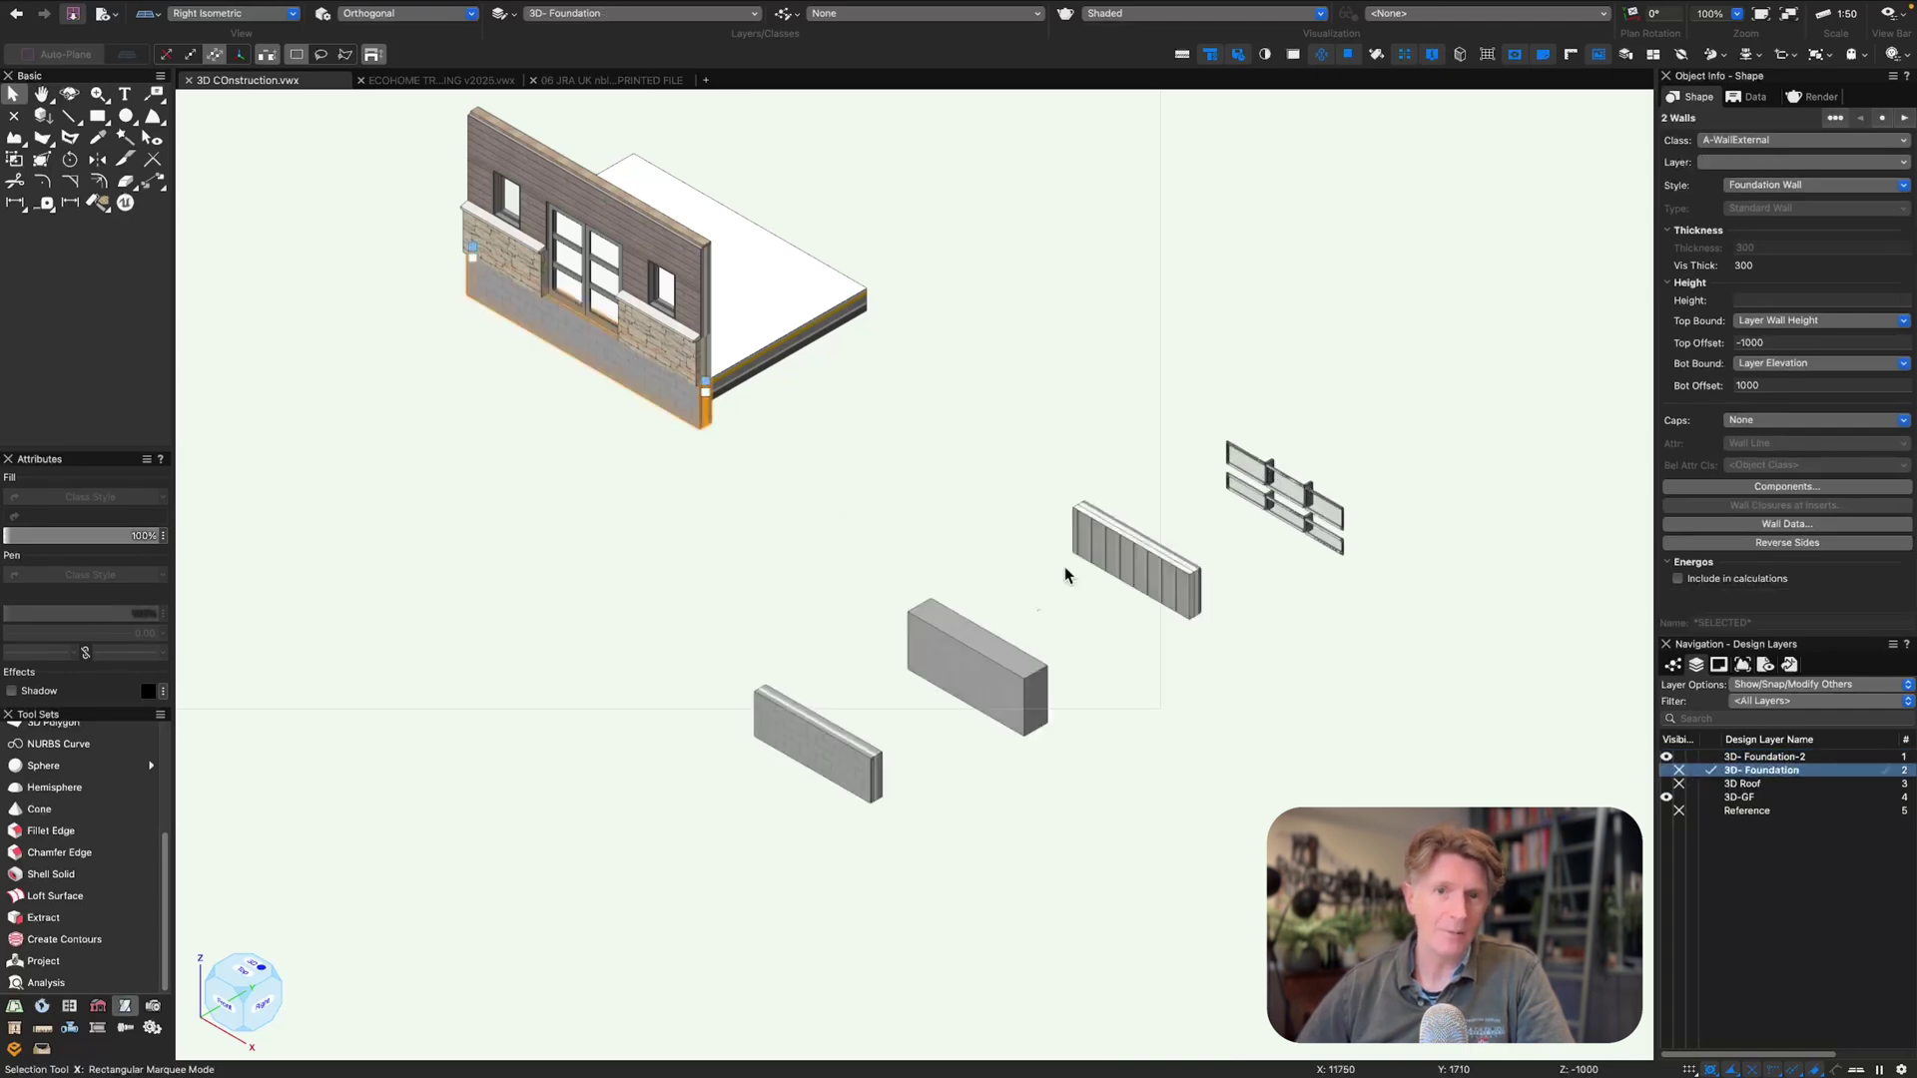
left_click(1064, 566)
left_click(705, 404)
left_click(1710, 756)
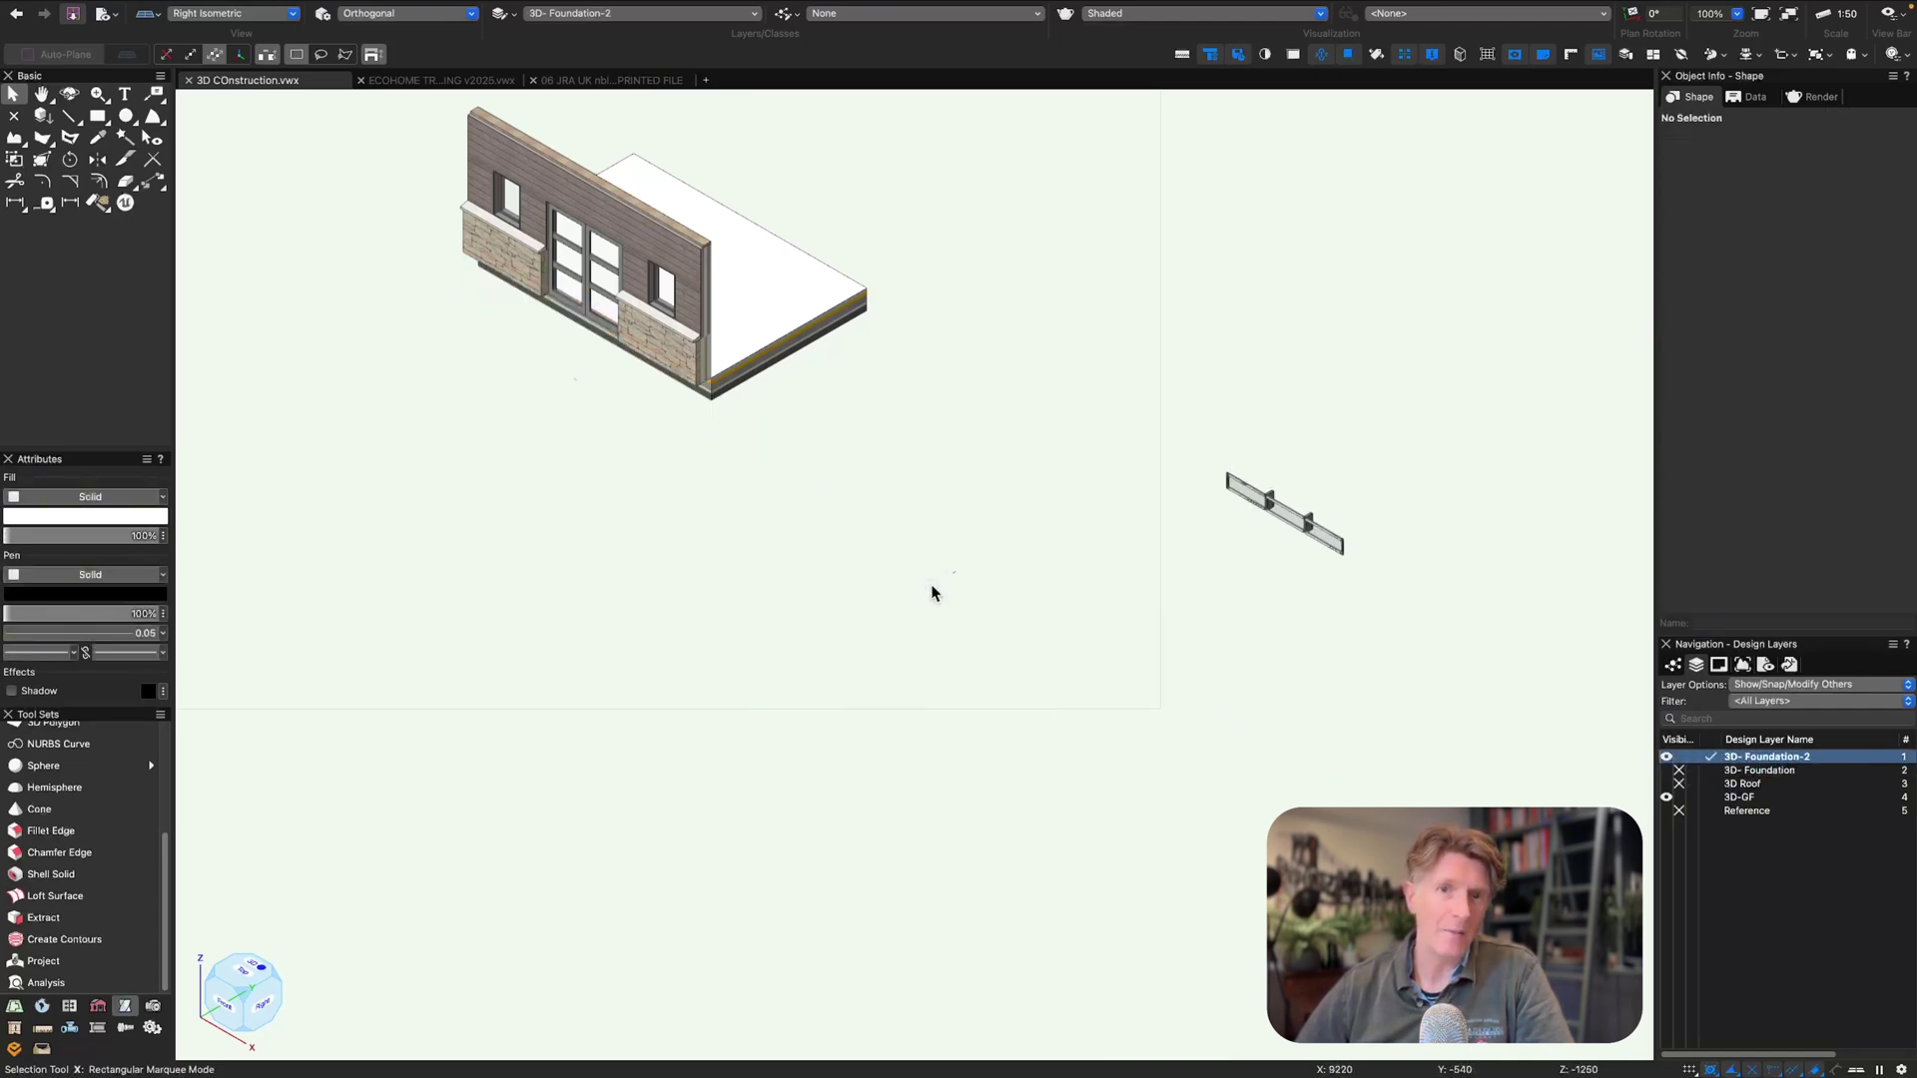
key("alt+super+v")
left_click(1666, 771)
left_click(1106, 701)
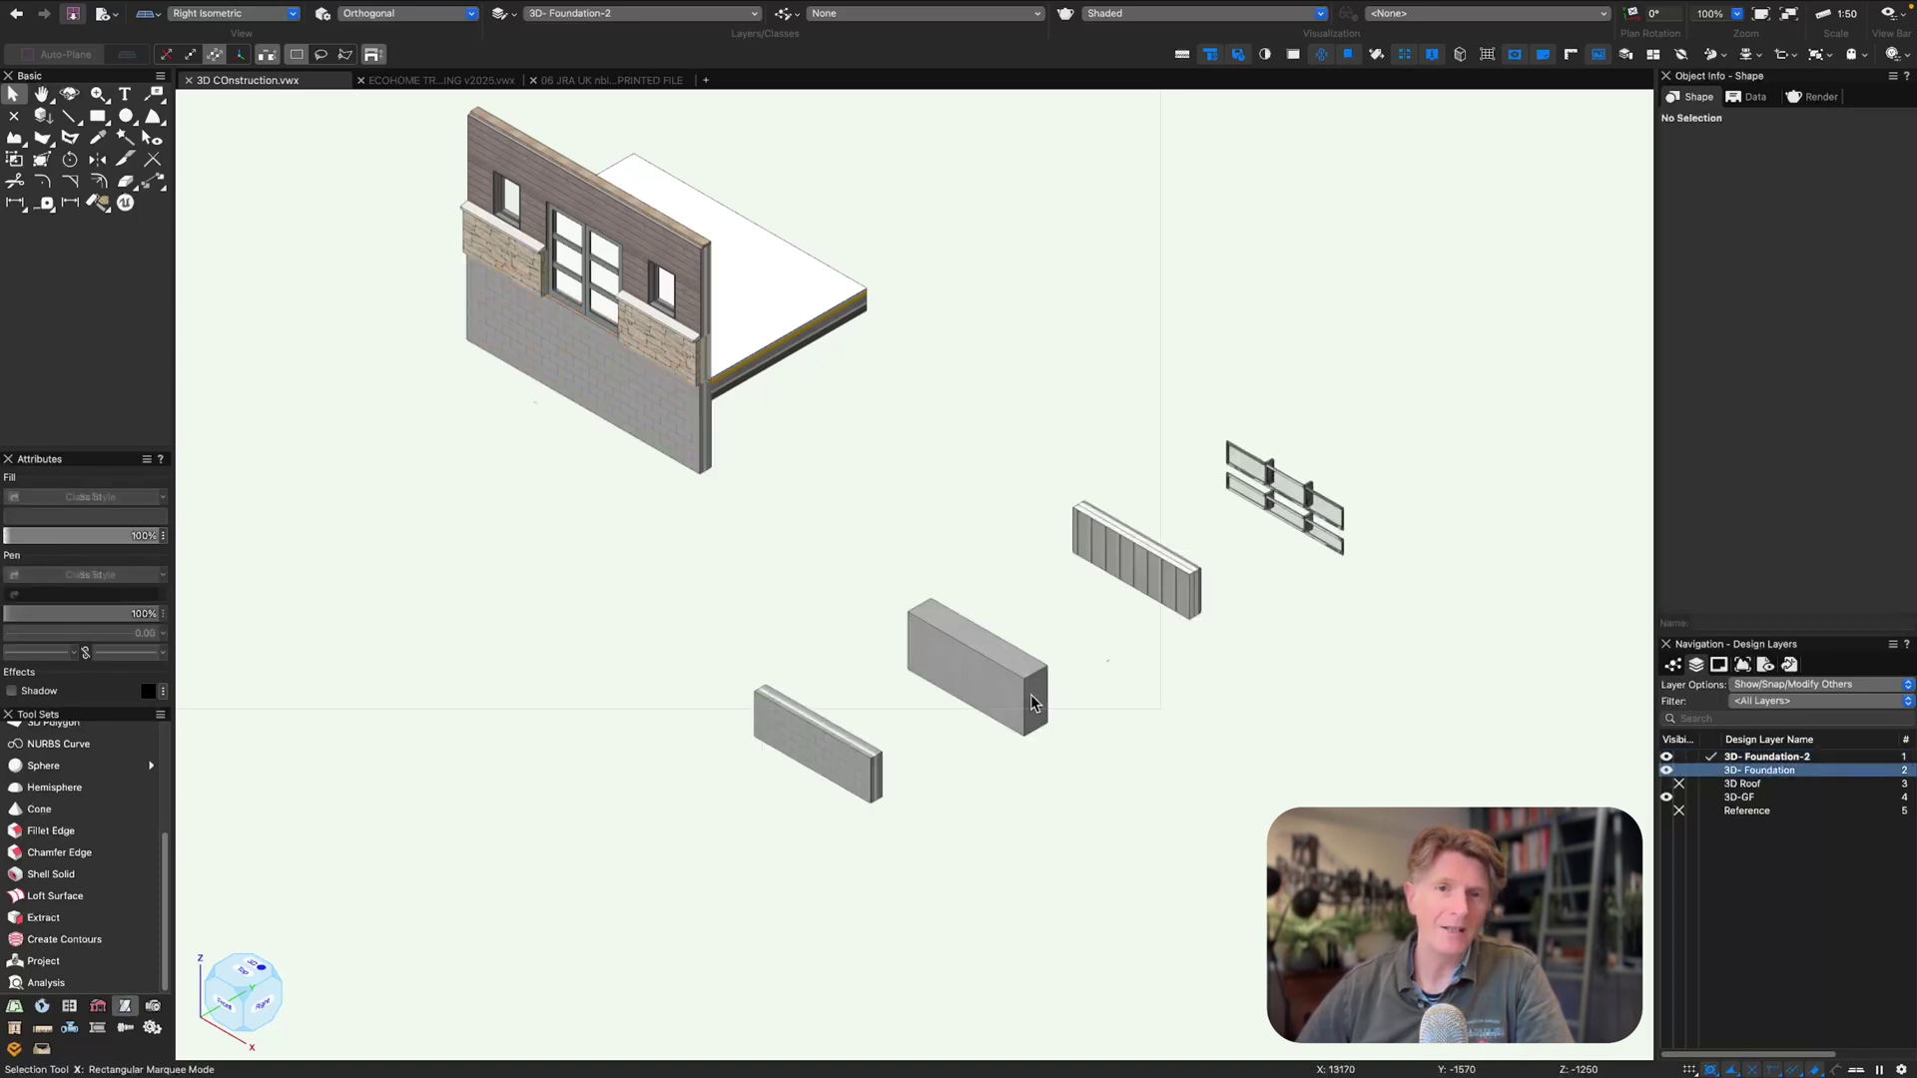
- Transfer the Foundation Footing style from the thick sample wall to the pasted foundation wall with the Eyedropper
key("e")
left_click(1028, 689)
left_click(656, 424, "alt")
left_click(1108, 692)
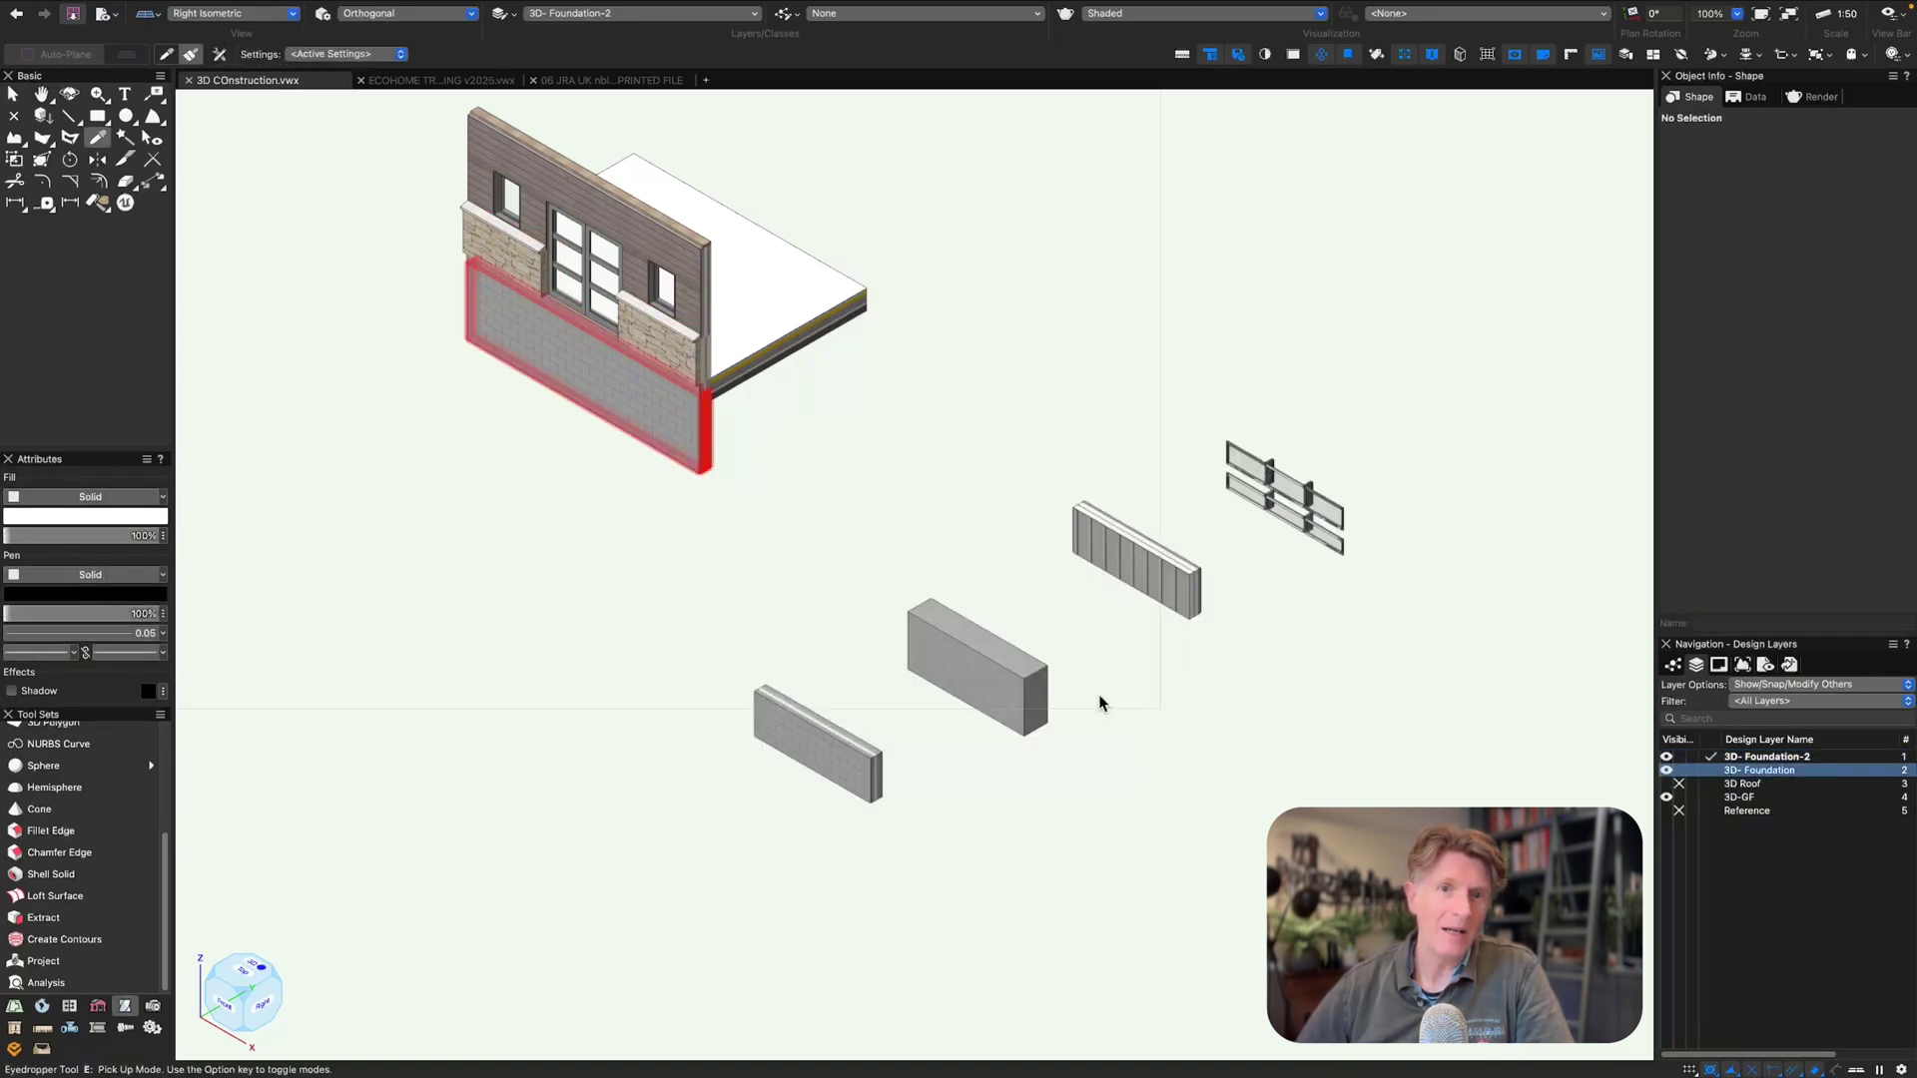
key("x")
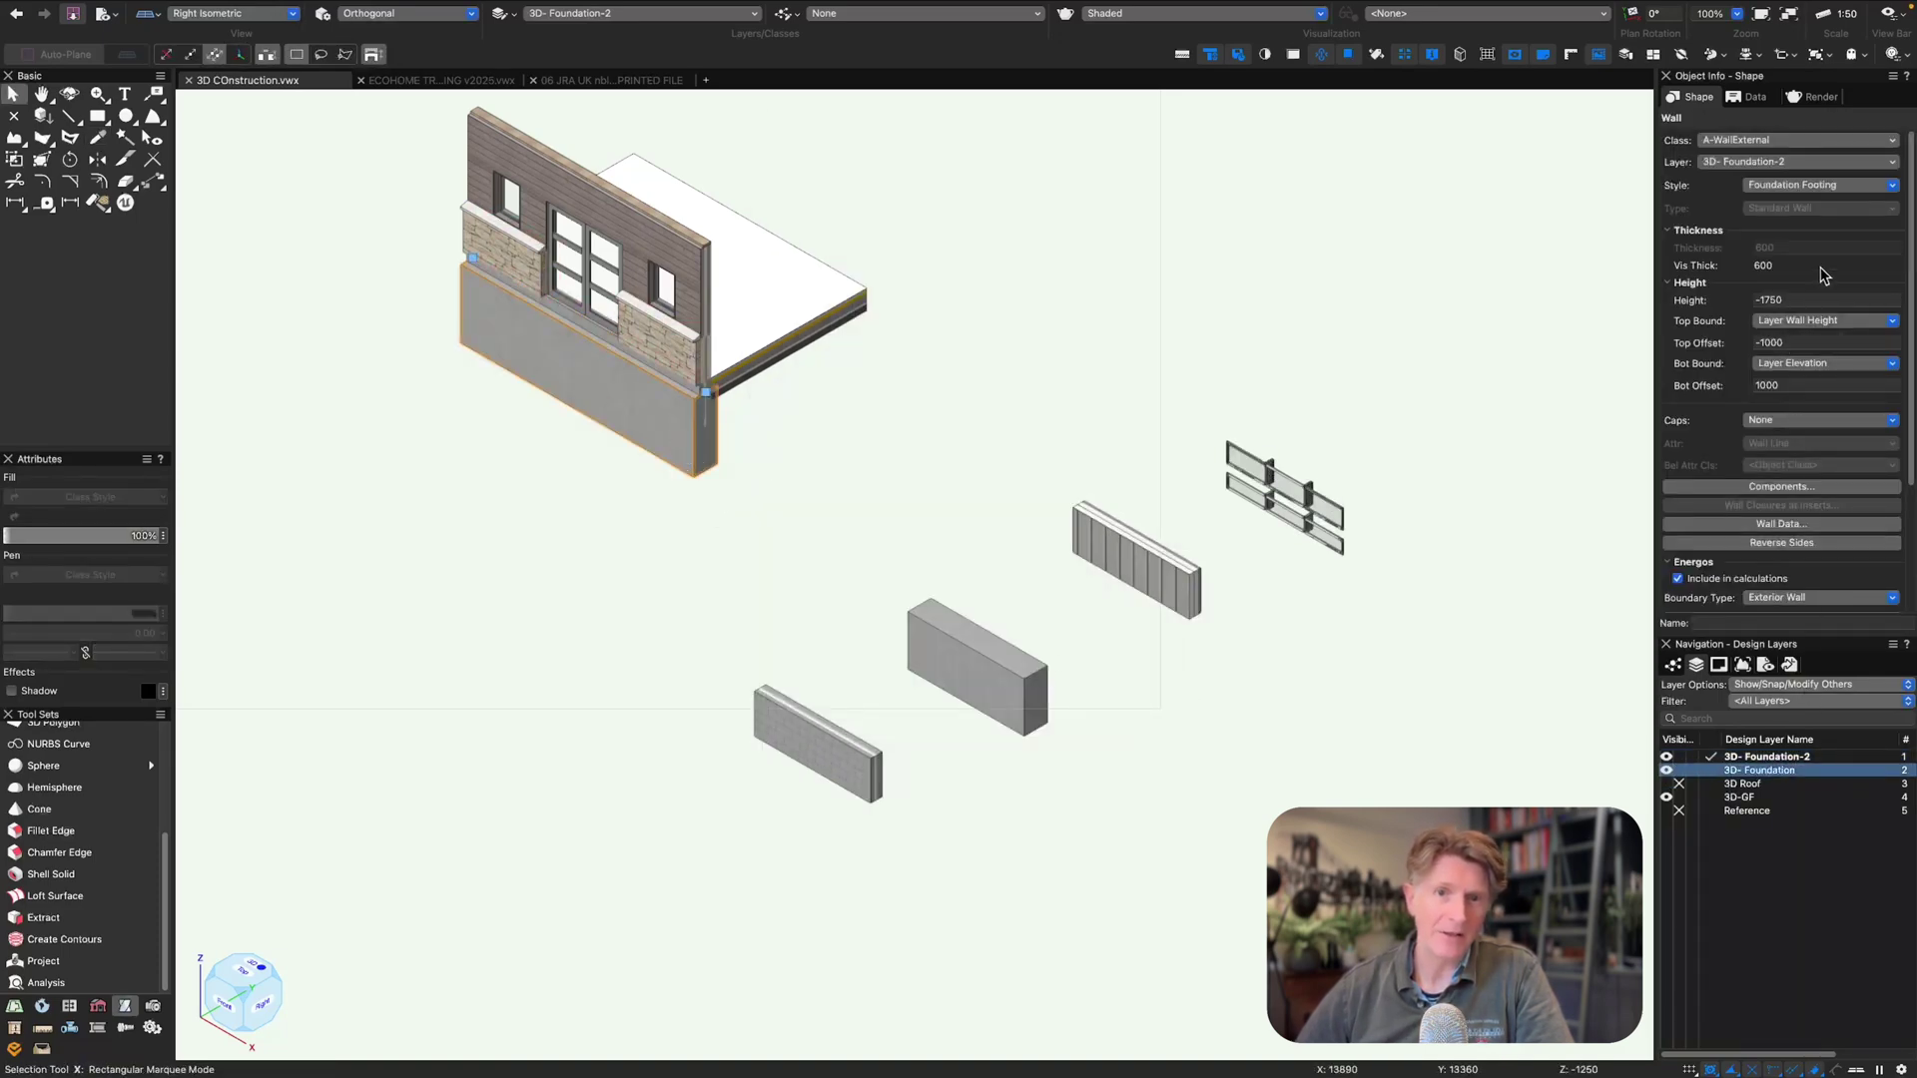
- Set the footing wall's top and bottom offsets to 0, bound to the layer wall height and layer elevation
left_click(1806, 184)
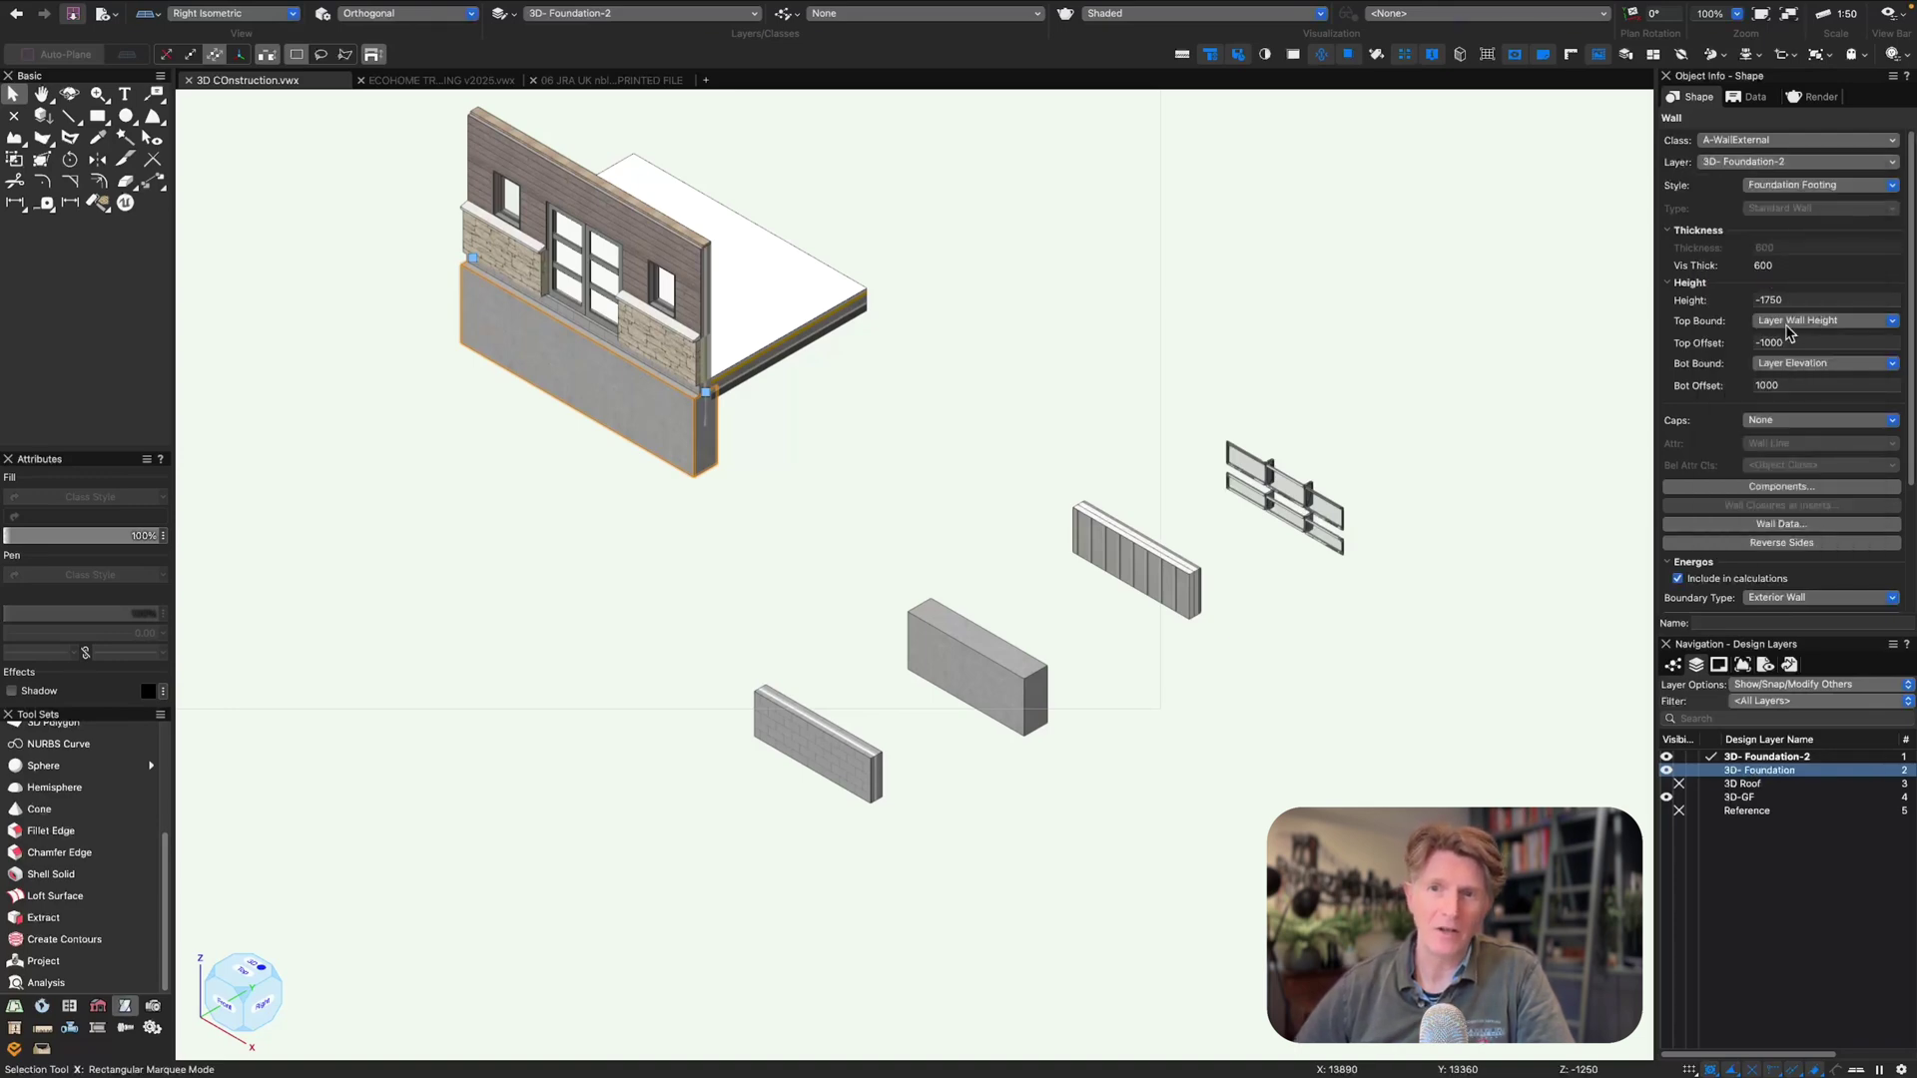
type("0")
key("Return")
left_click_drag(1776, 386, 1690, 374)
type("0")
key("Return")
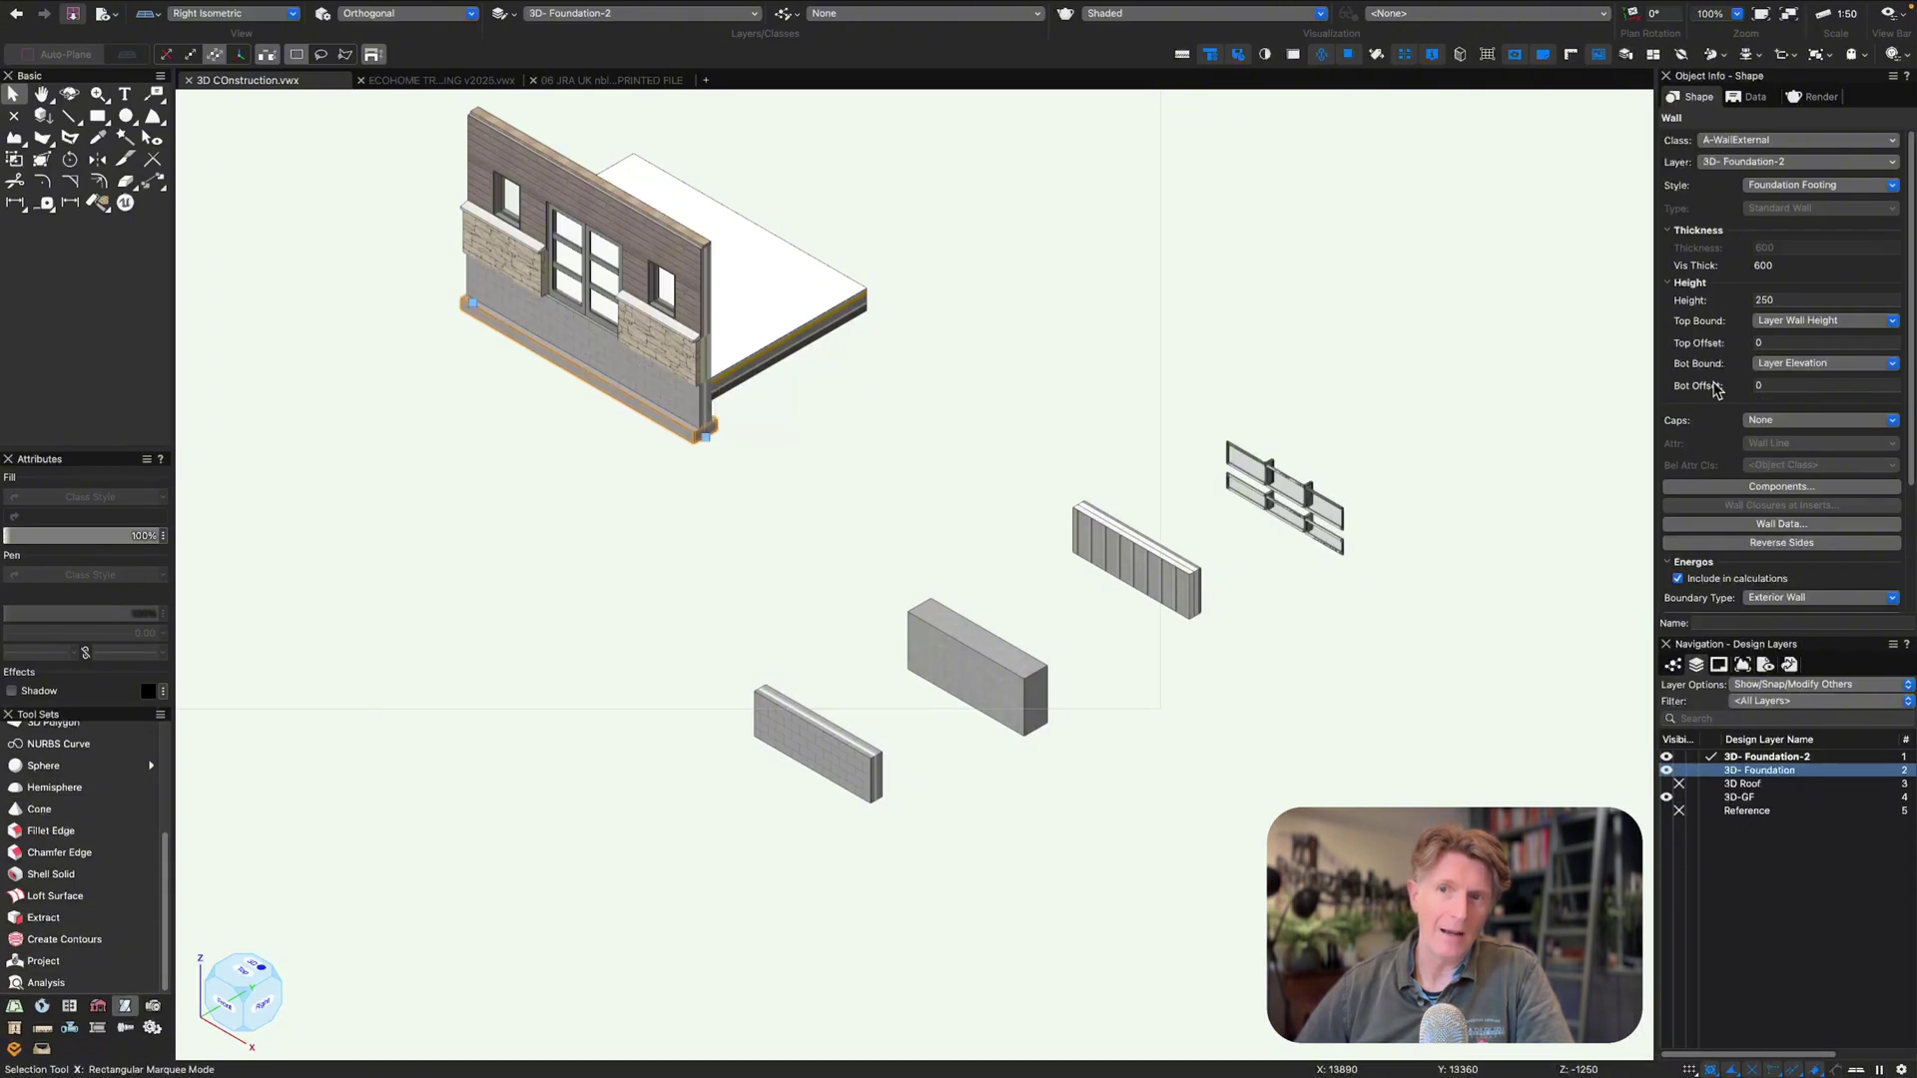
left_click(749, 441)
- Delete the leftover sample walls beside the building, including both copies of the glazed one
scroll(739, 429, "up", 2)
scroll(701, 439, "down", 3)
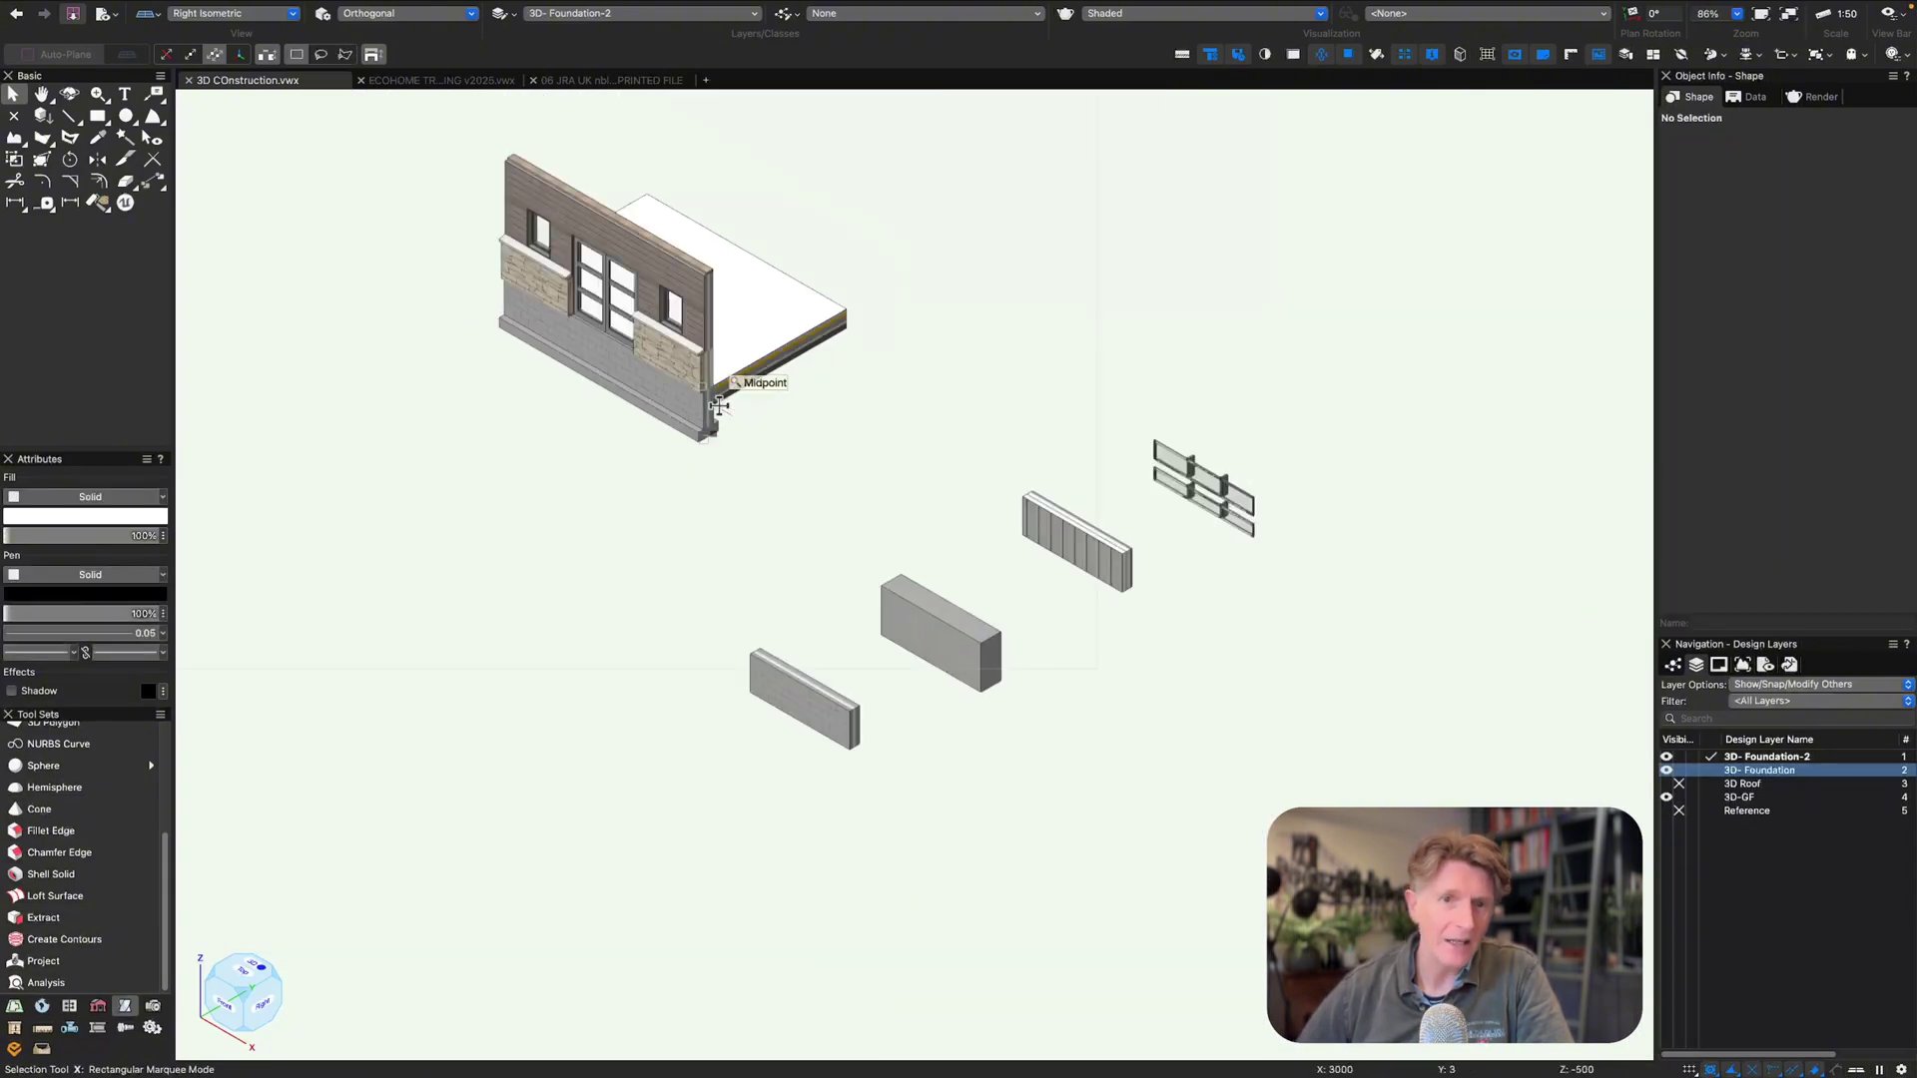
scroll(719, 406, "up", 3)
middle_click_drag(718, 417, 659, 399, "ctrl")
left_click(681, 644)
key("Delete")
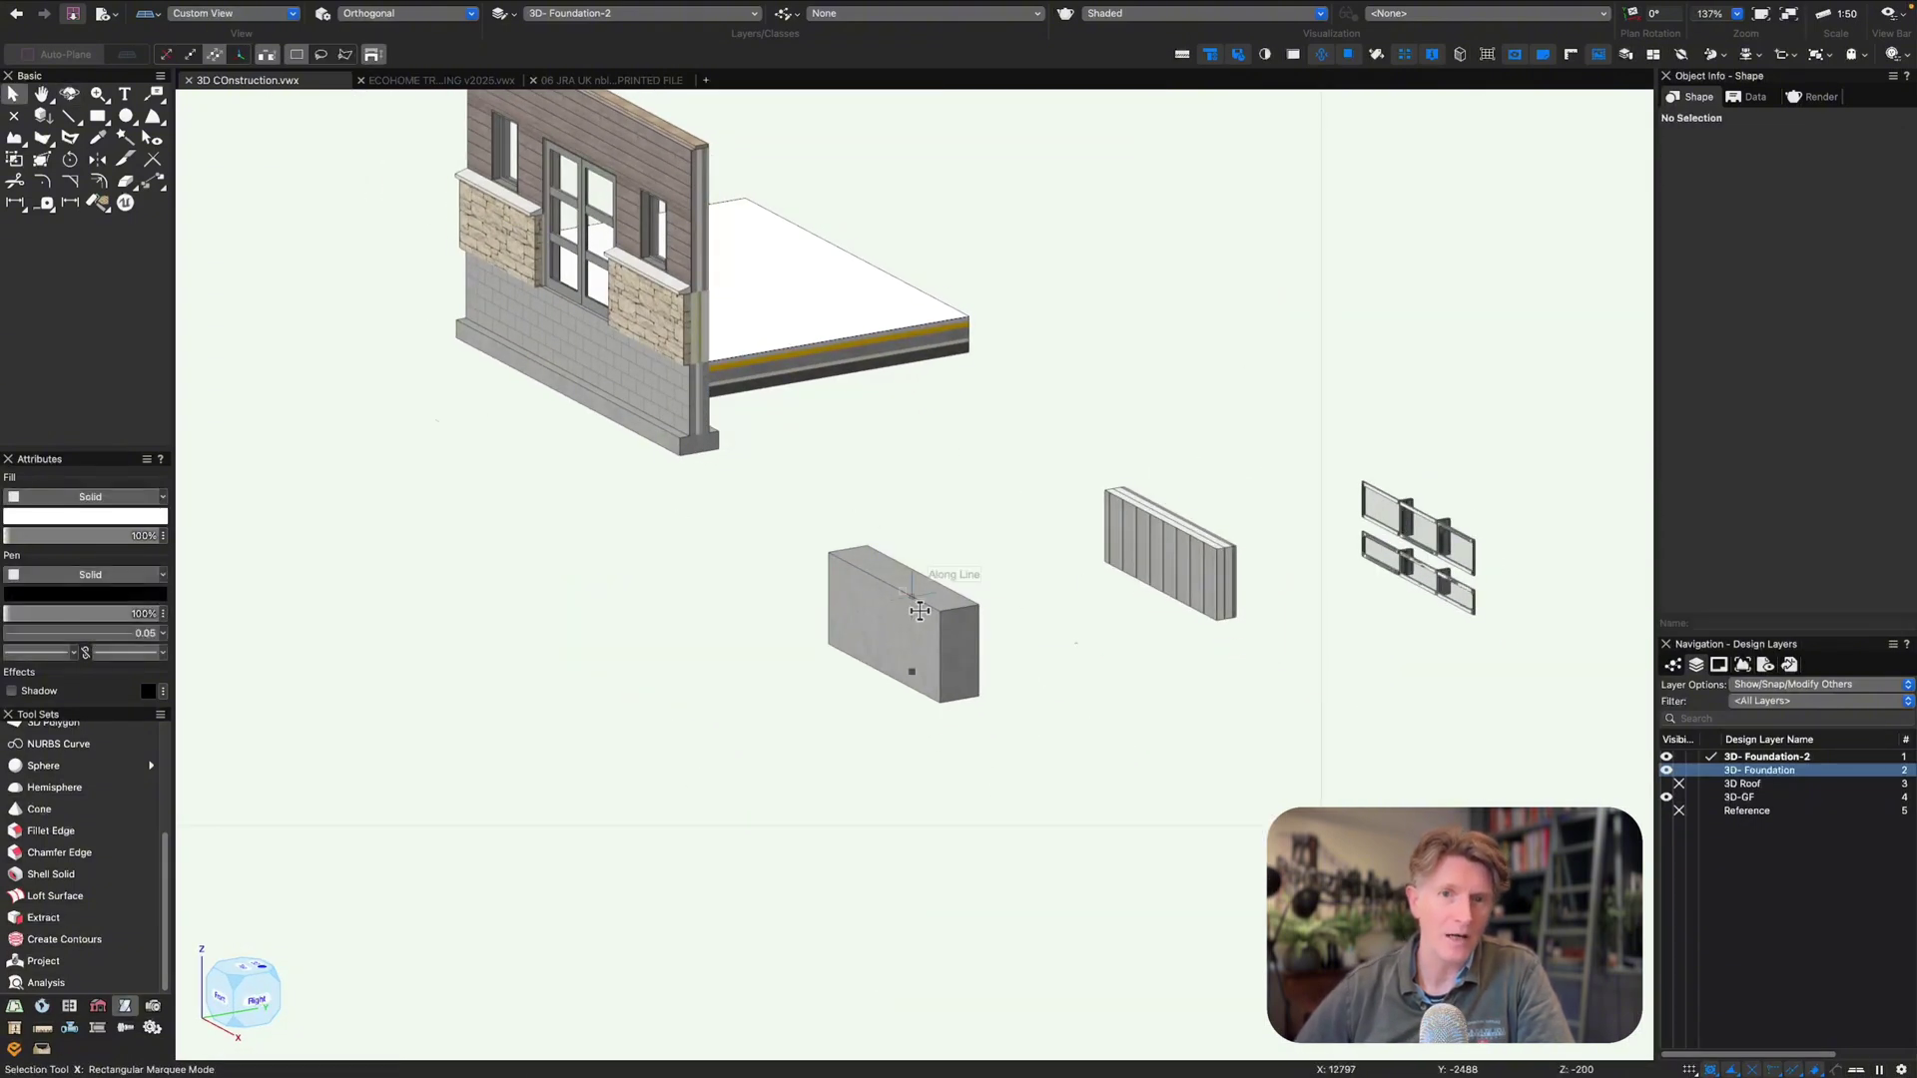
left_click(919, 611)
key("Delete")
left_click(1168, 554)
key("Delete")
left_click(1418, 521)
key("Delete")
left_click(1417, 574)
key("Delete")
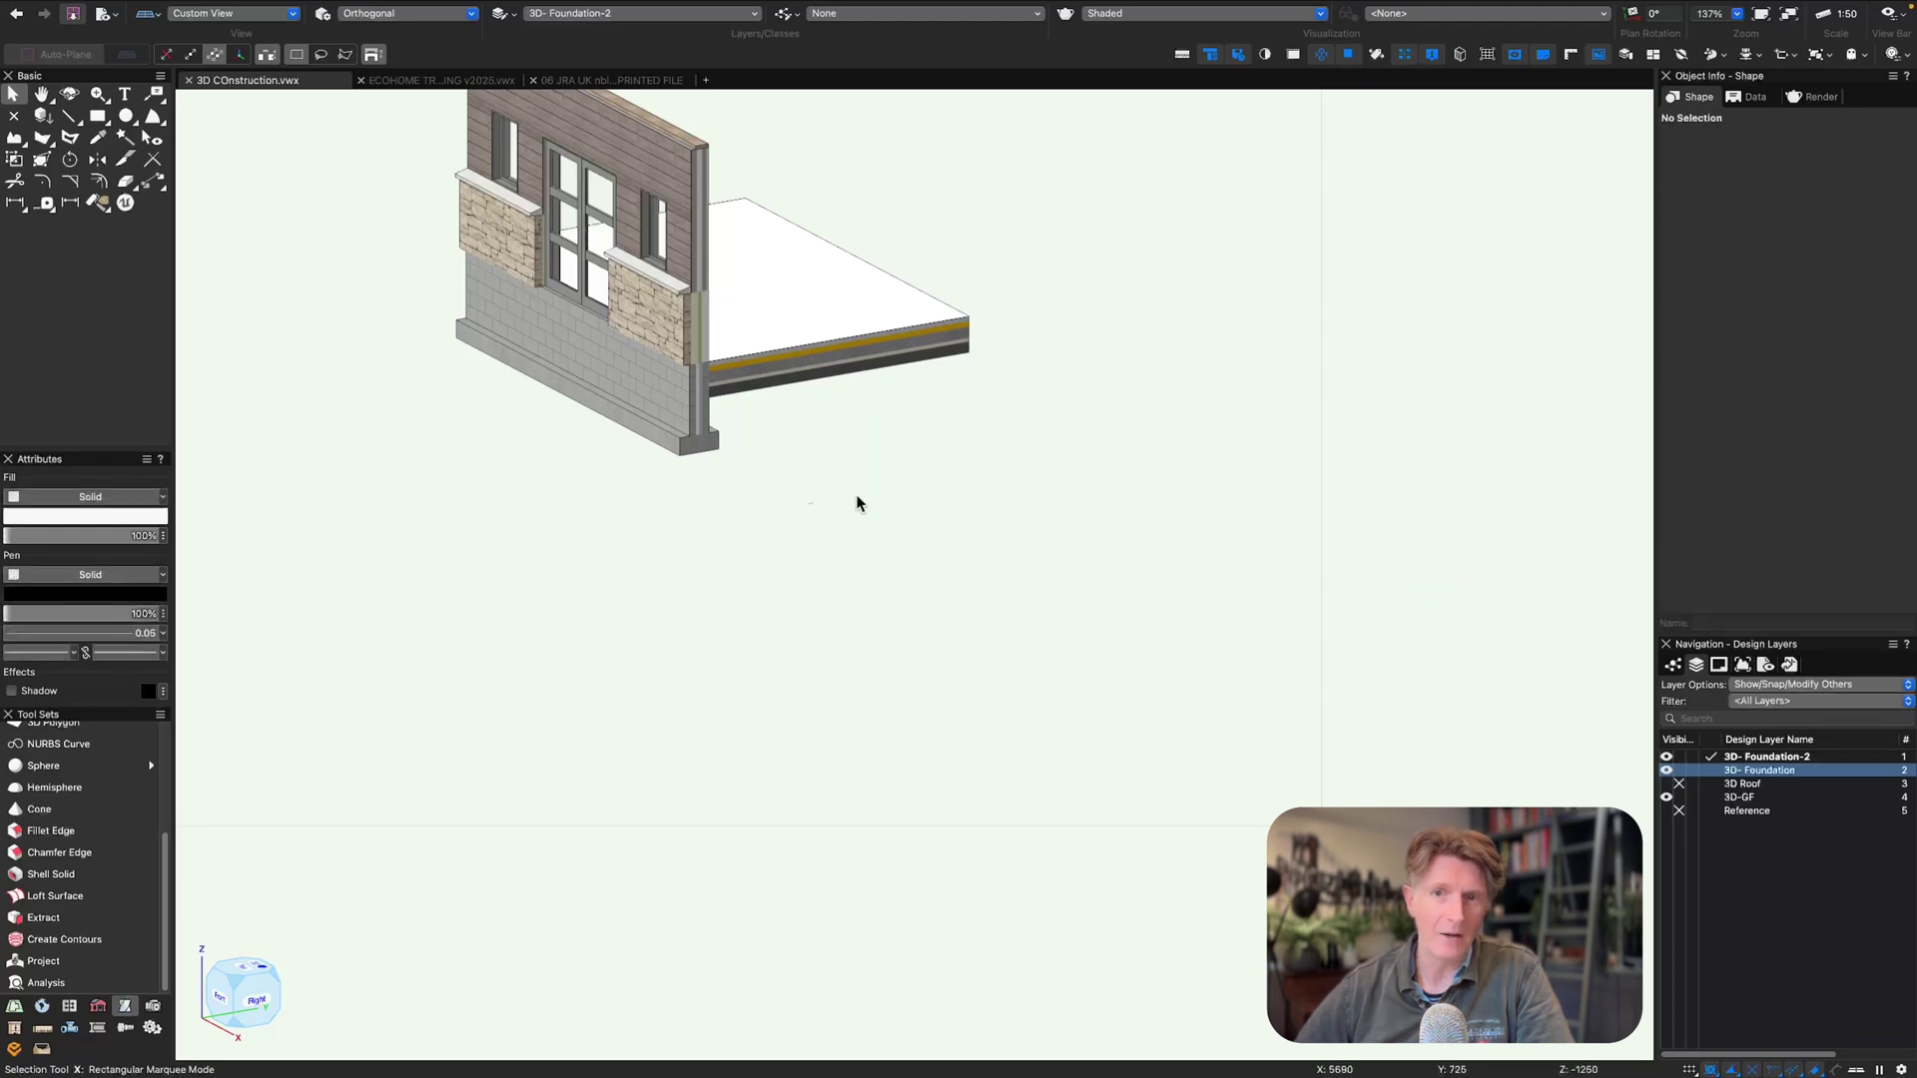
- Display the Resource Manager and enter the Auto Hybrid of the stone coping below the small window nearest the slab
middle_click_drag(798, 429, 1039, 650)
key("c")
left_click_drag(649, 197, 1149, 747)
middle_click_drag(1031, 749, 1083, 736, "ctrl")
left_click(996, 678)
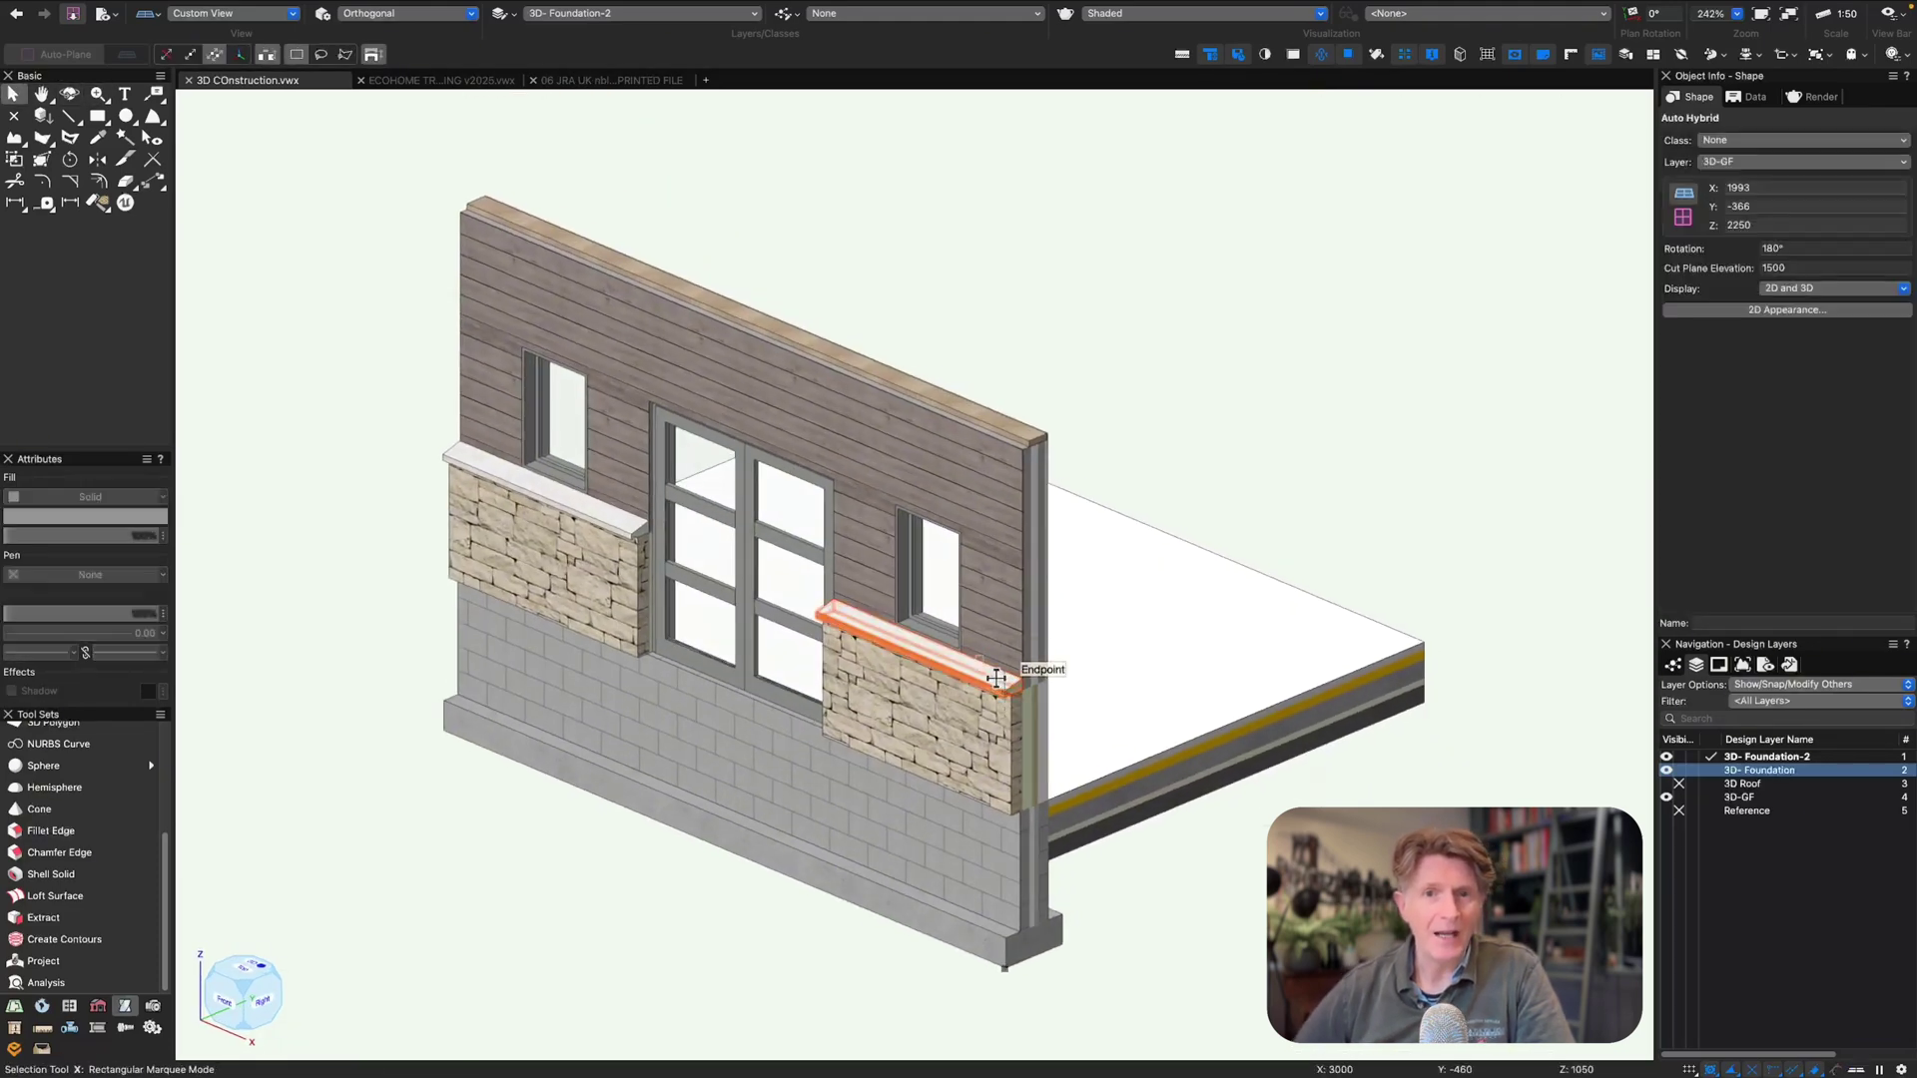
scroll(997, 678, "up", 10)
key("super+r")
right_click(437, 423)
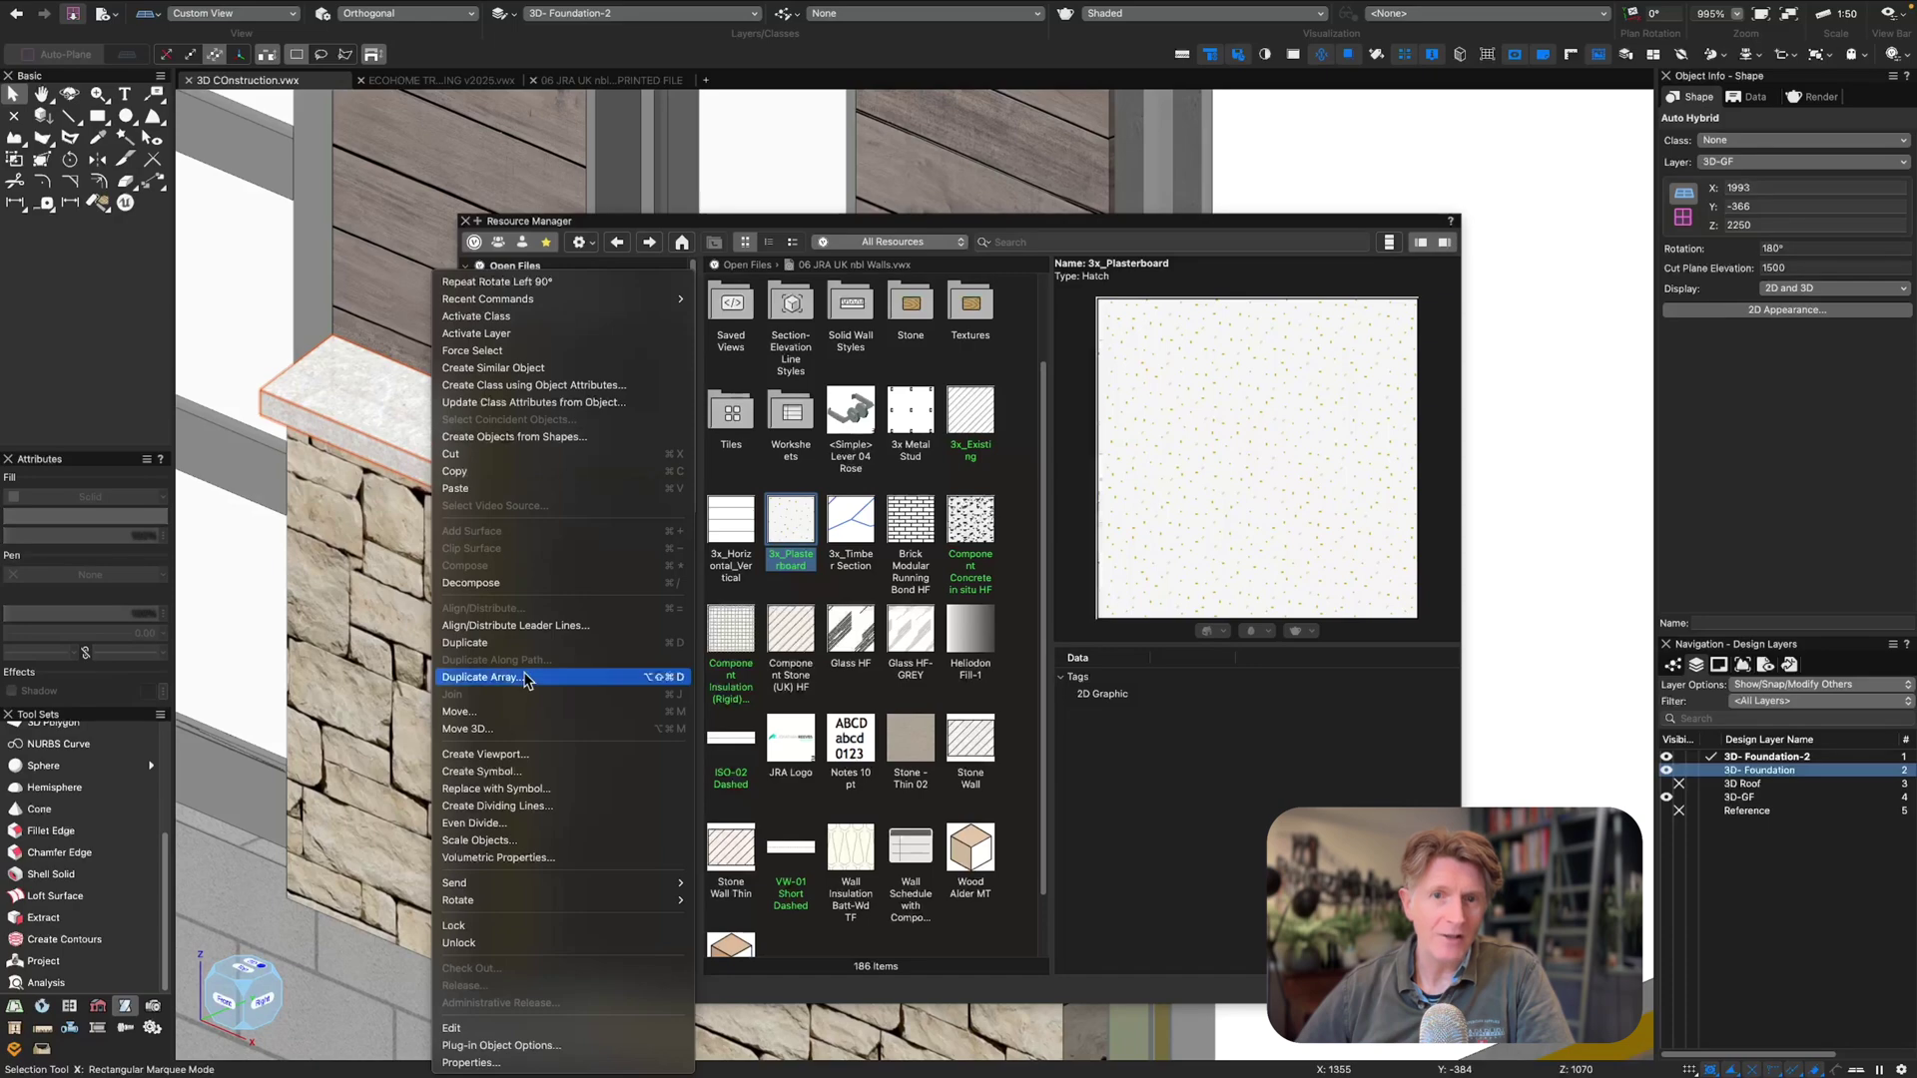
left_click(1666, 185)
double_click(384, 419)
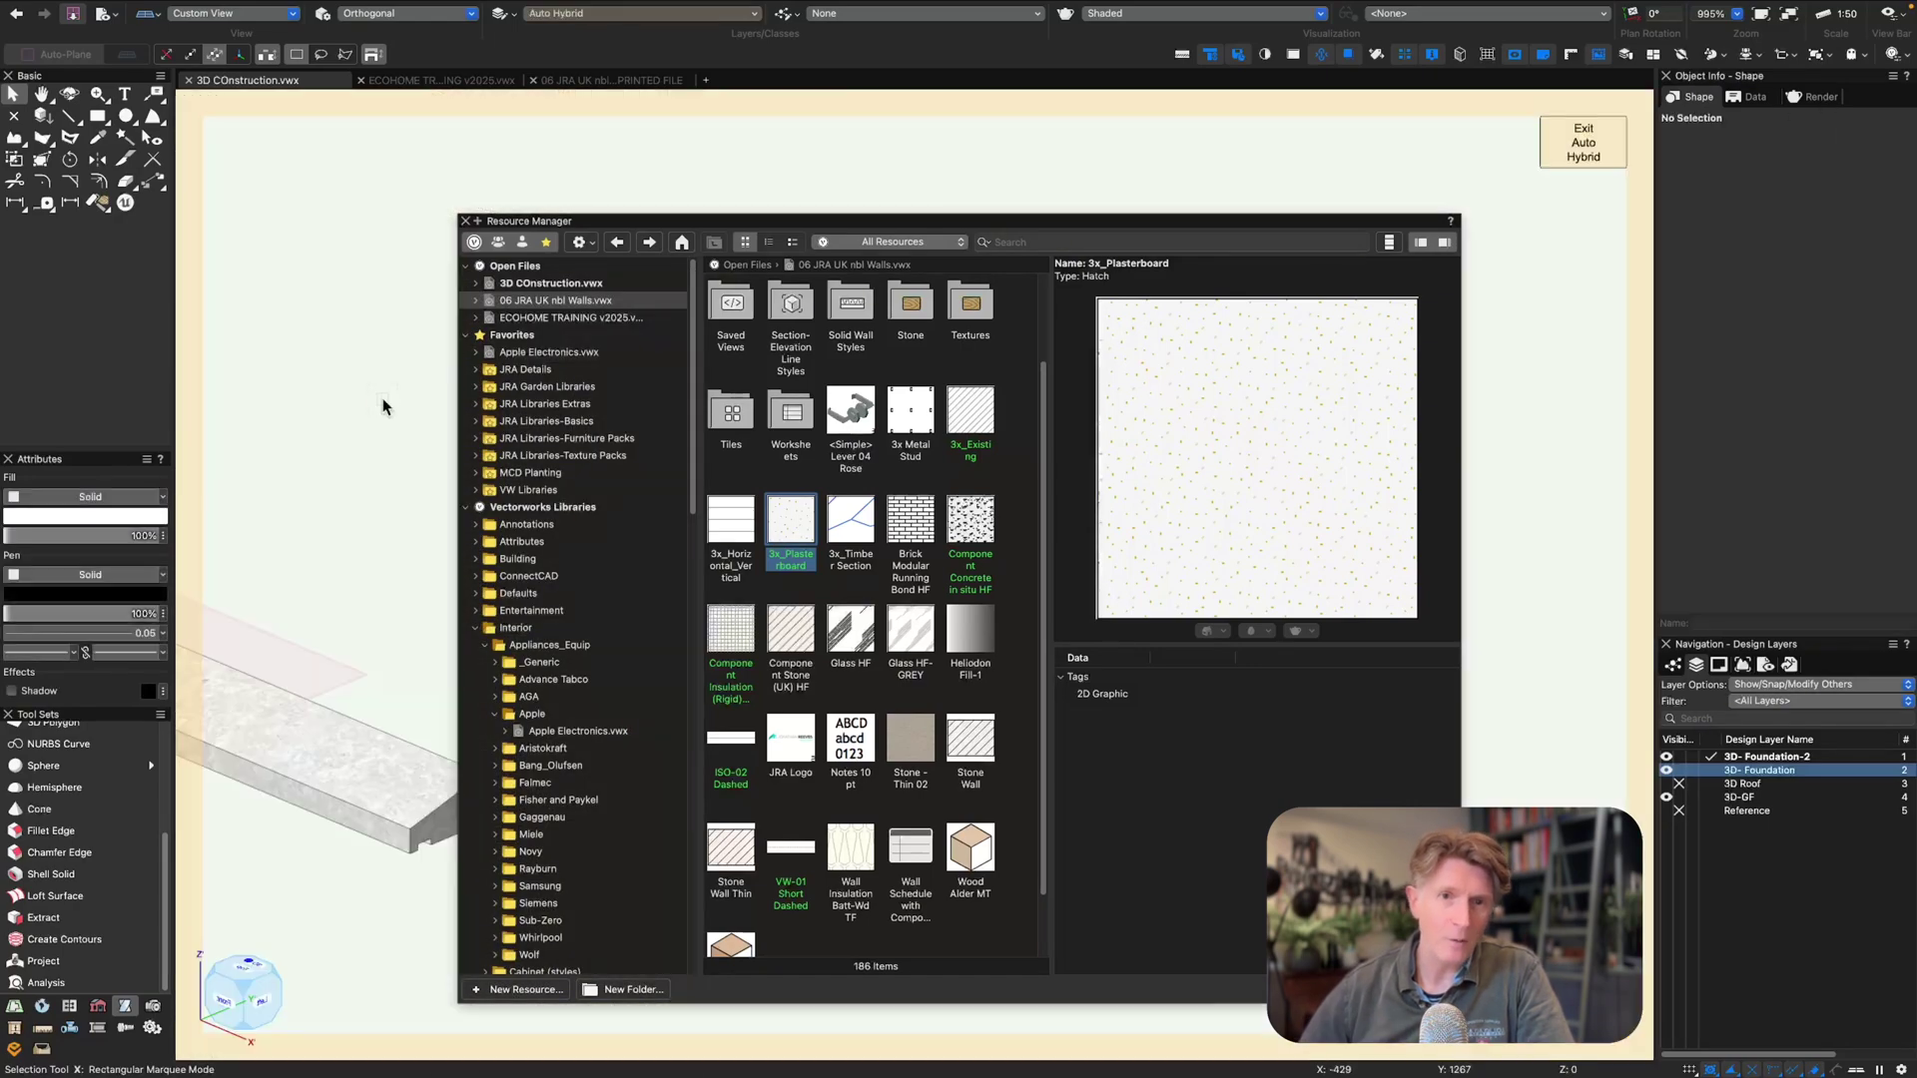
- Locate the coping's Stone-04 texture in the Resource Manager and open the image effects of its color shader
right_click(393, 667)
left_click(479, 1030)
right_click(789, 298)
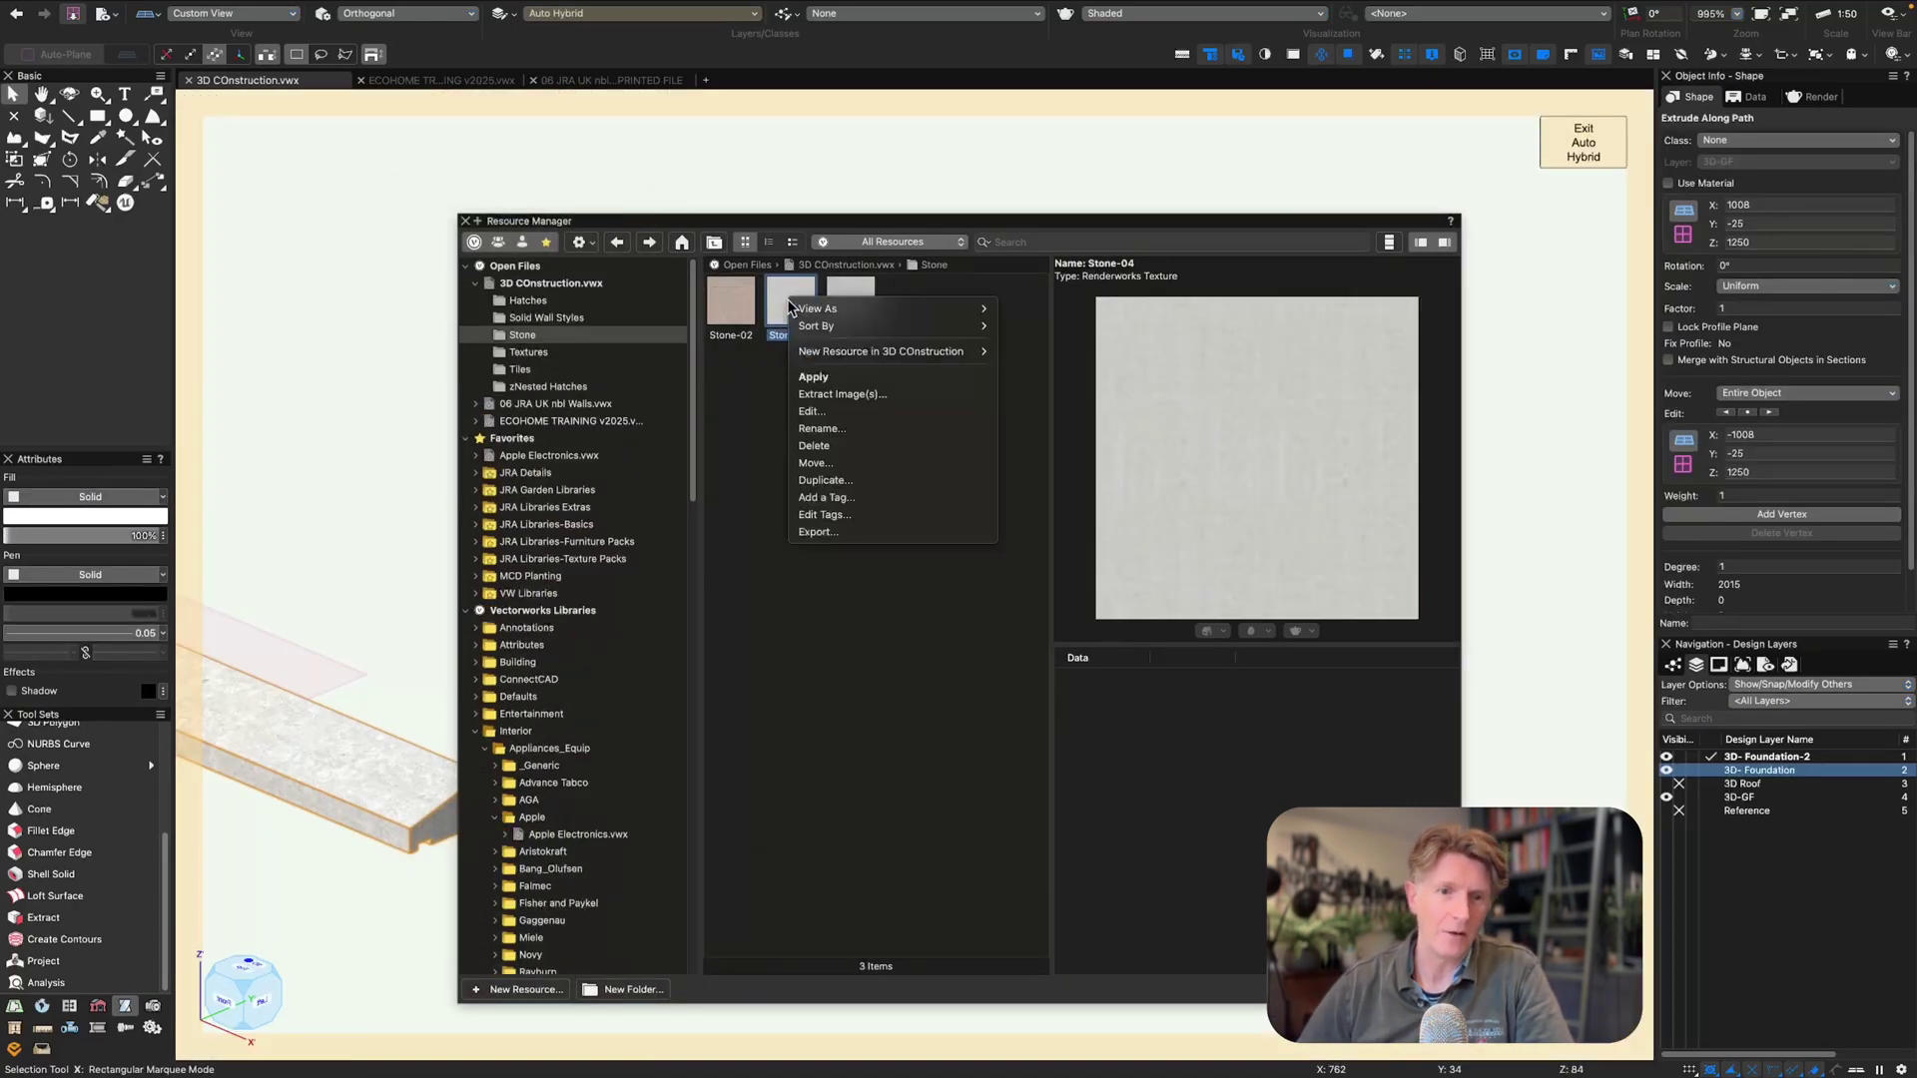
left_click(829, 315)
left_click(879, 264)
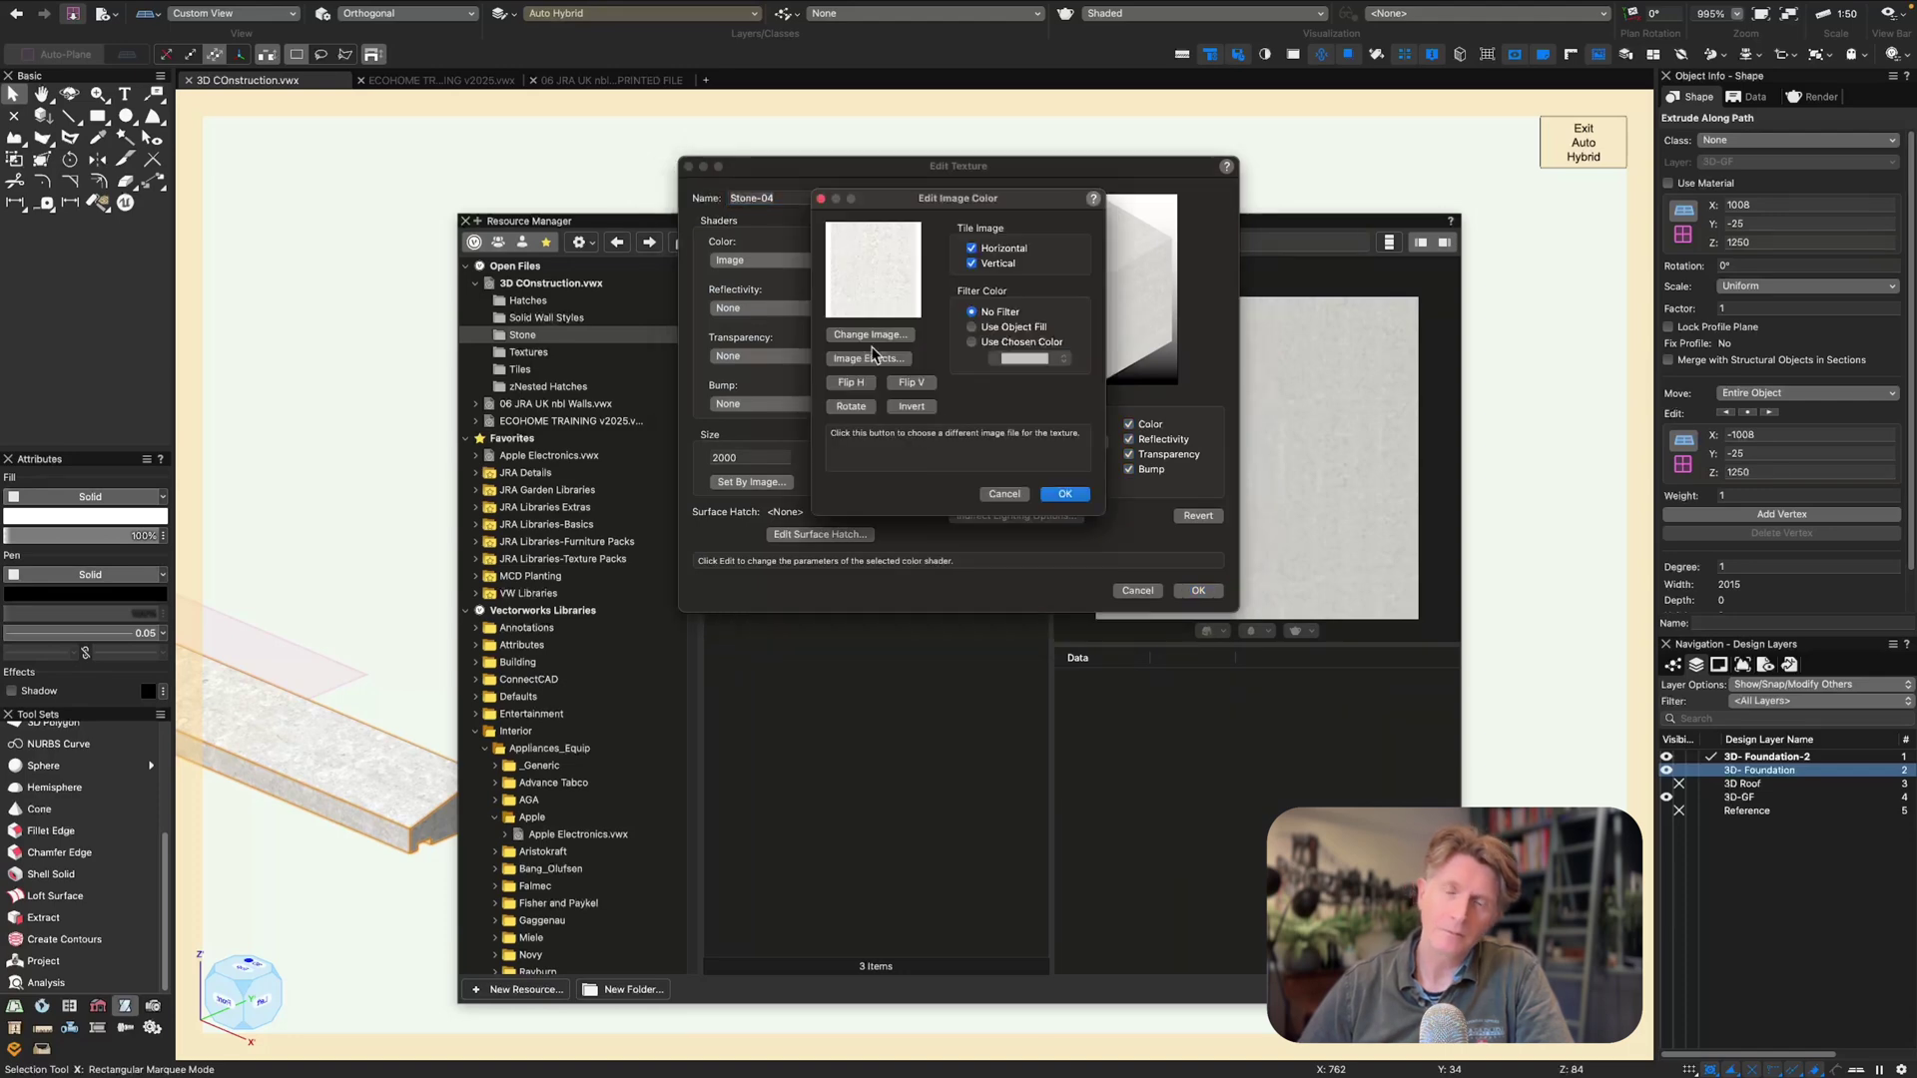
left_click(867, 358)
- Give Stone-04 a warm beige tone with minimum exposure, maximum saturation and increased contrast, sepia and temperature, then exit the Auto Hybrid
left_click_drag(1029, 433, 636, 238)
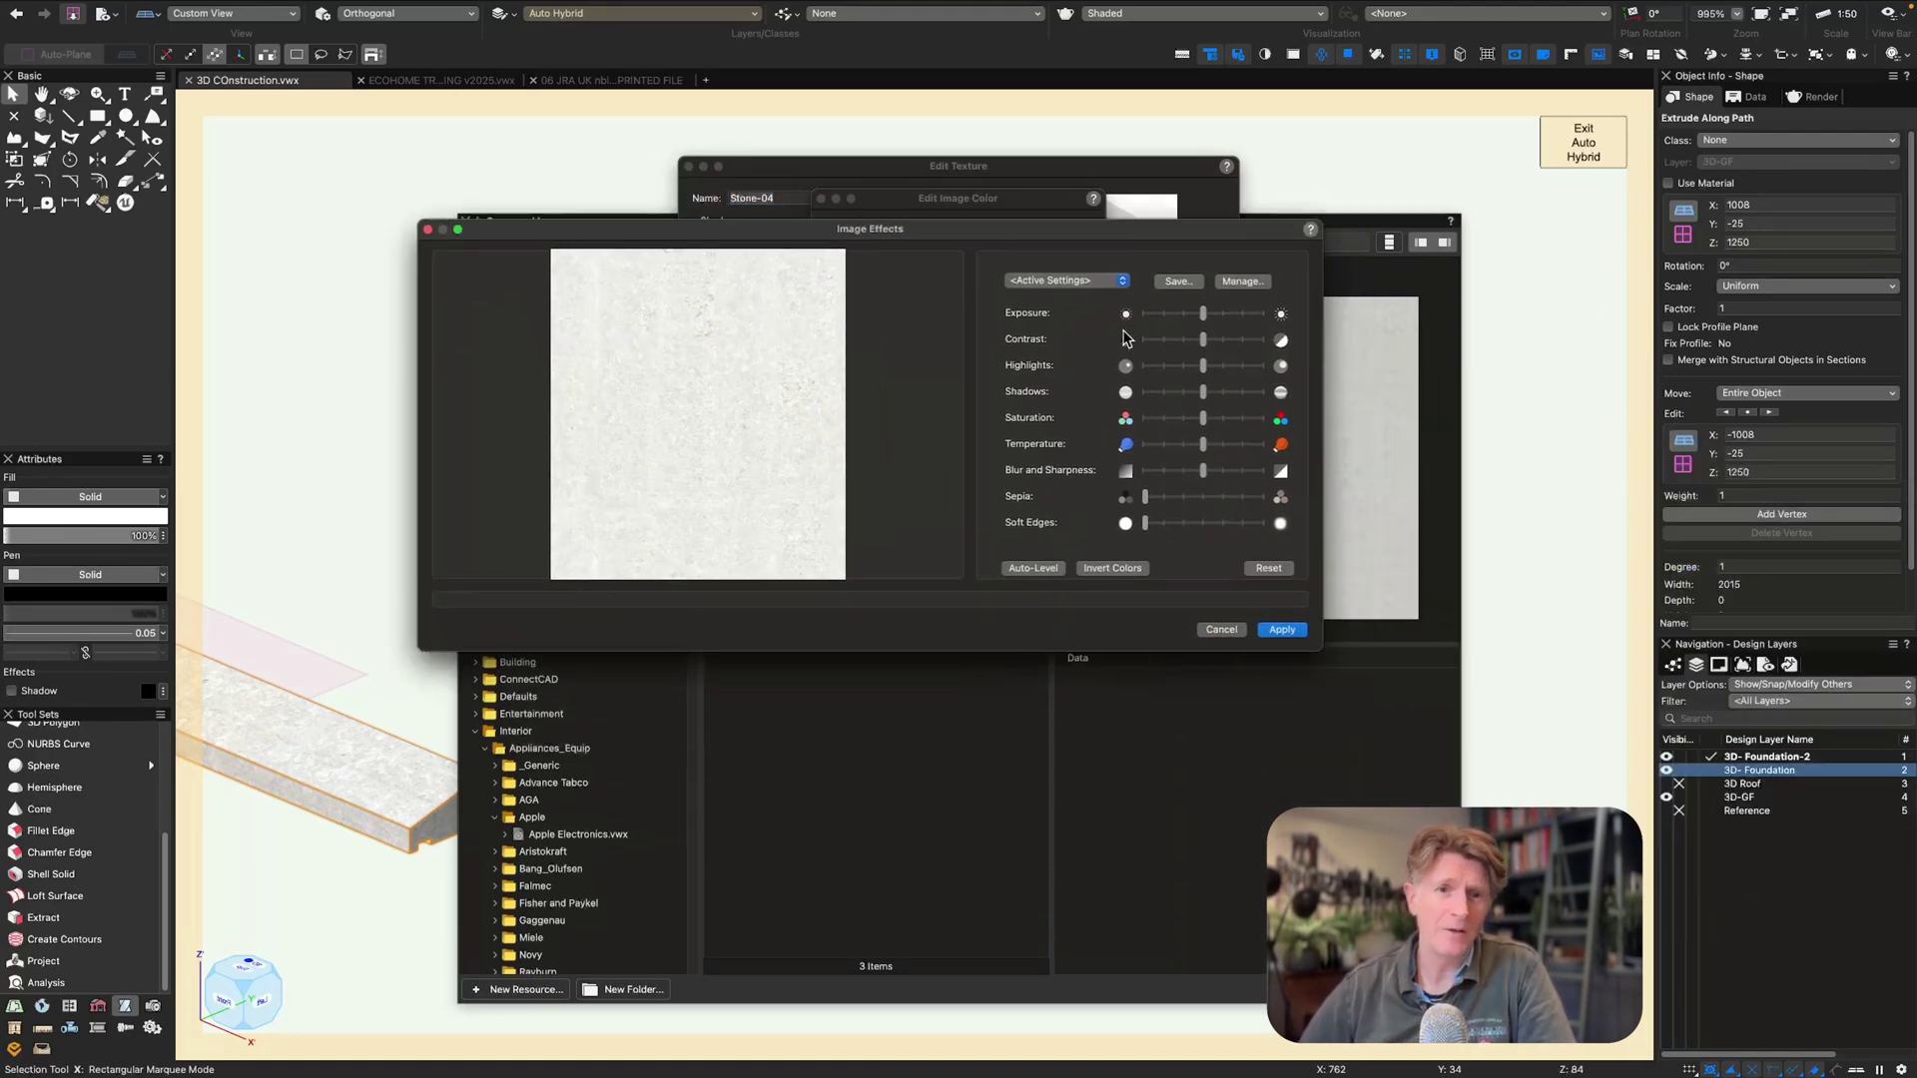
left_click_drag(1205, 314, 1249, 351)
left_click_drag(1182, 502, 1252, 506)
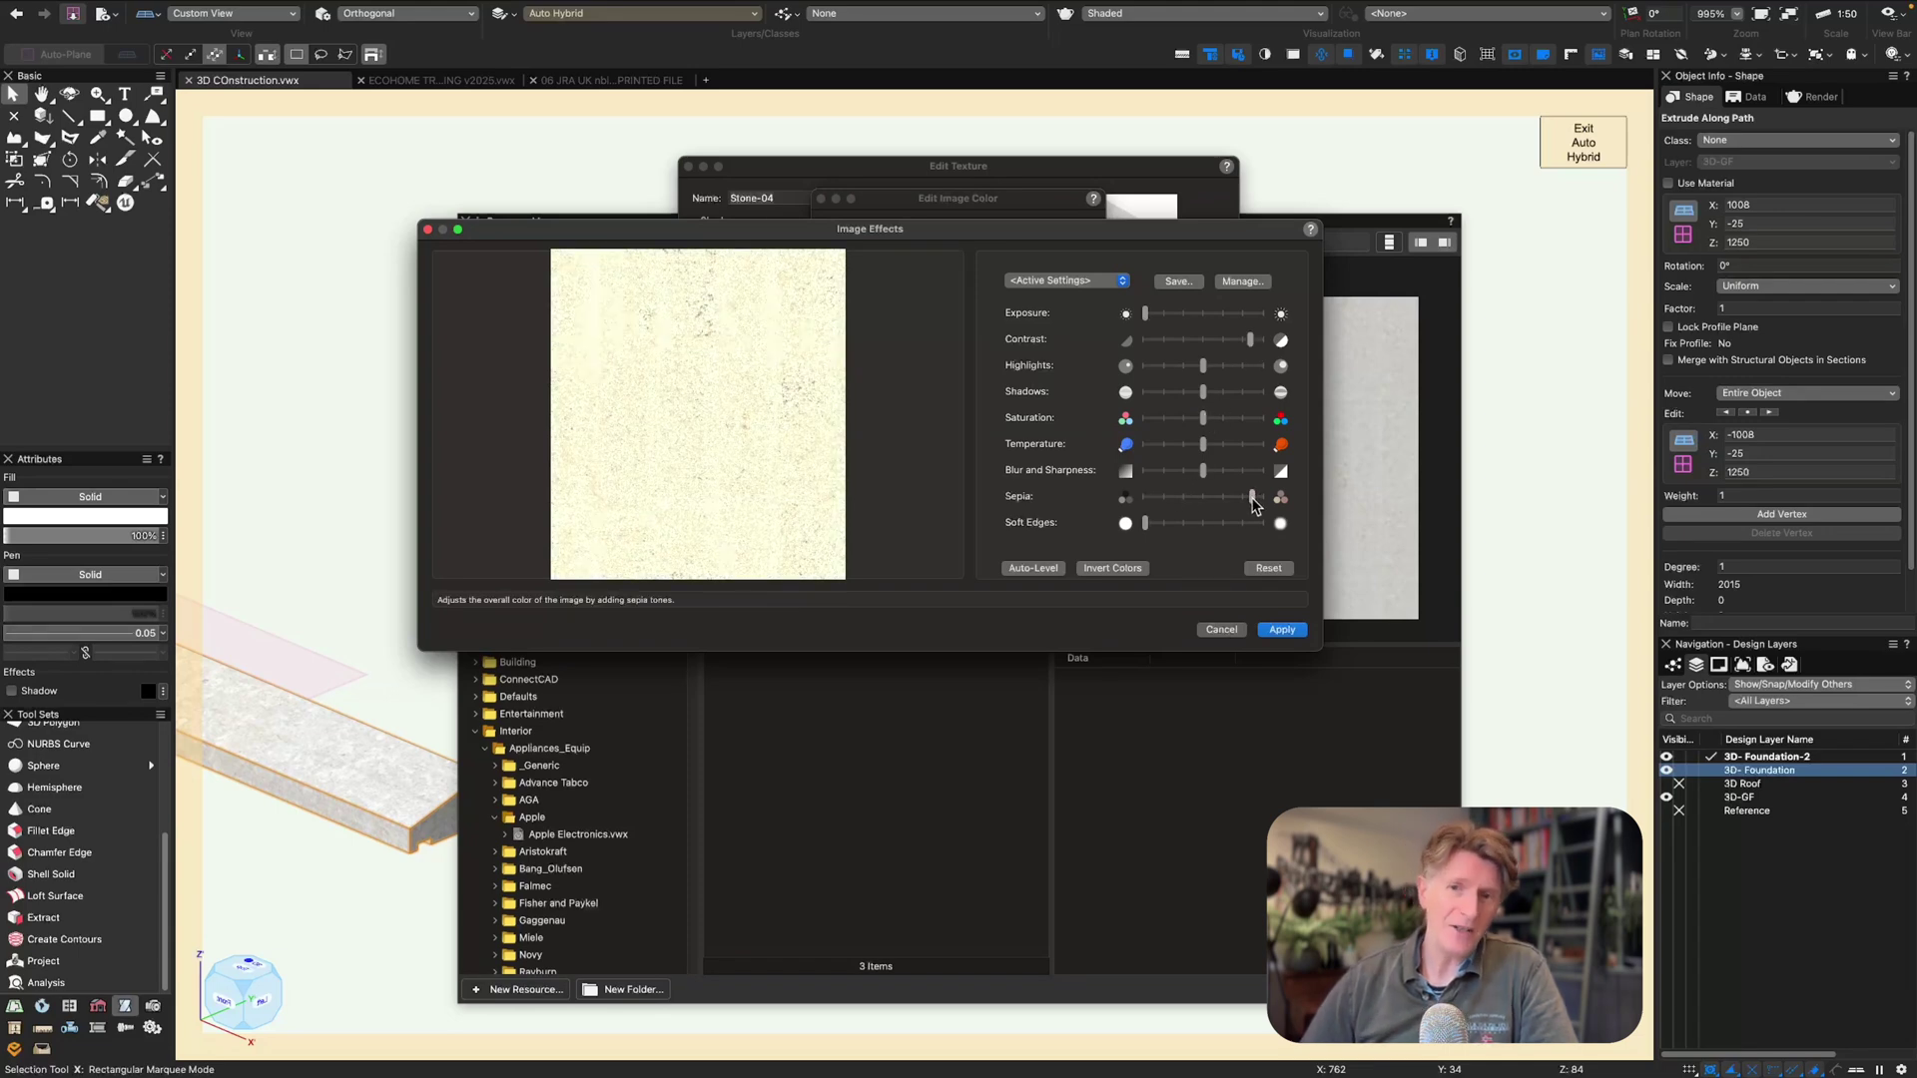
left_click_drag(1198, 424, 1260, 427)
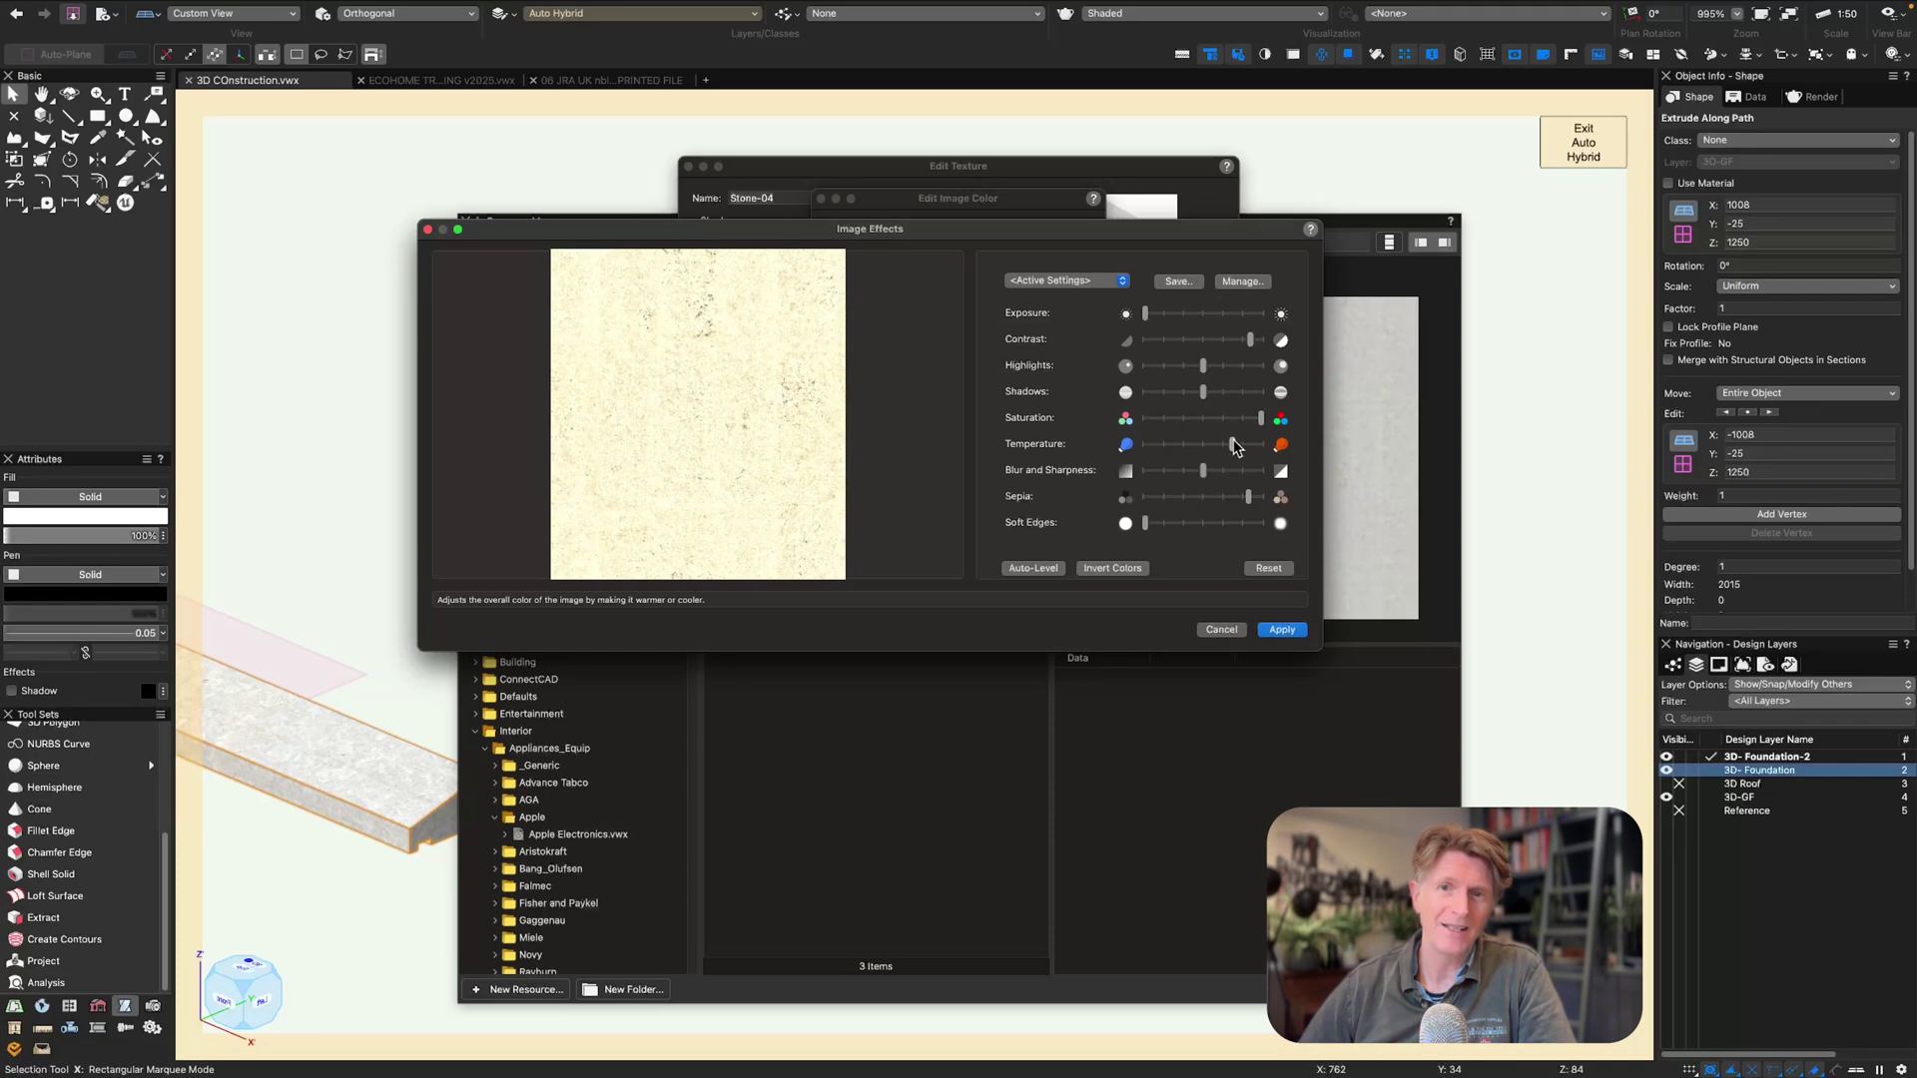
left_click(1282, 629)
left_click(1069, 492)
left_click(1197, 591)
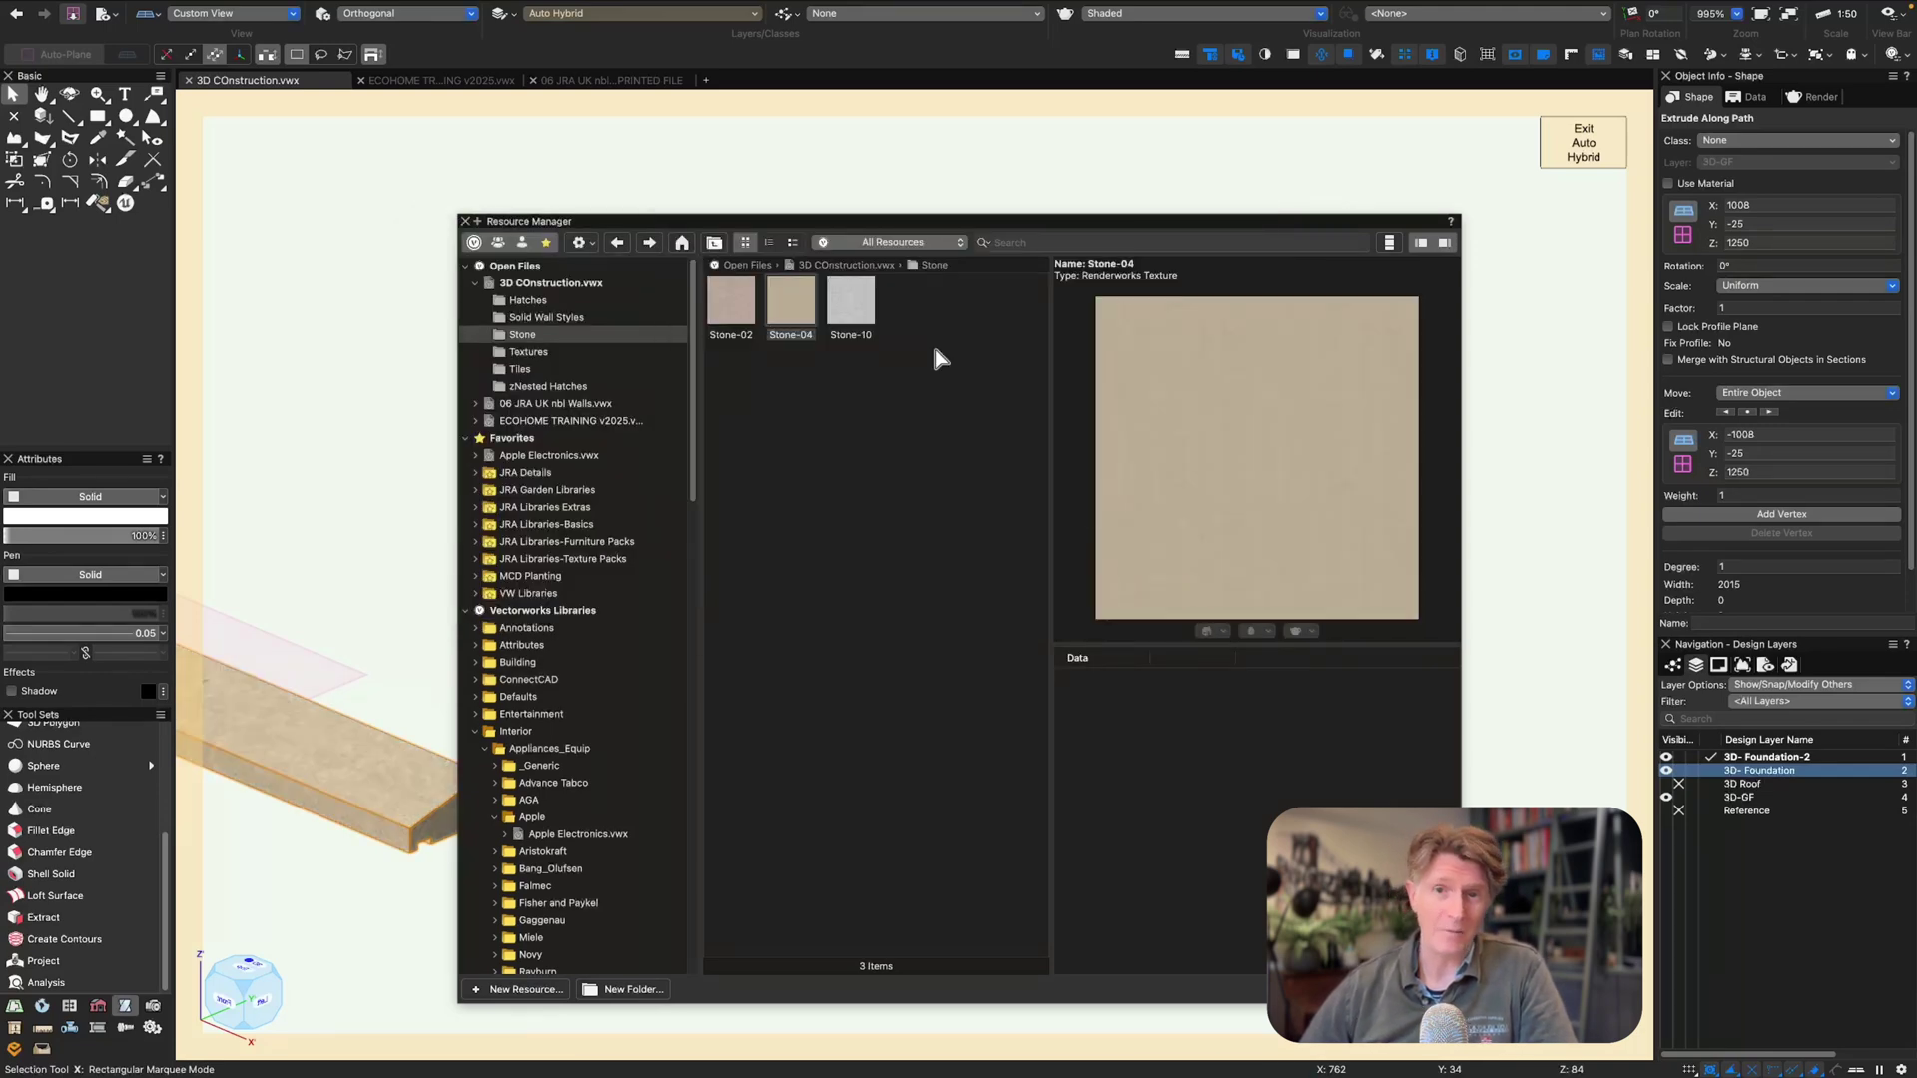
key("super+r")
left_click(1558, 154)
- Delete the white rectangle covering the floor slab and open the slab's style for editing
left_click(1338, 431)
scroll(957, 566, "down", 7)
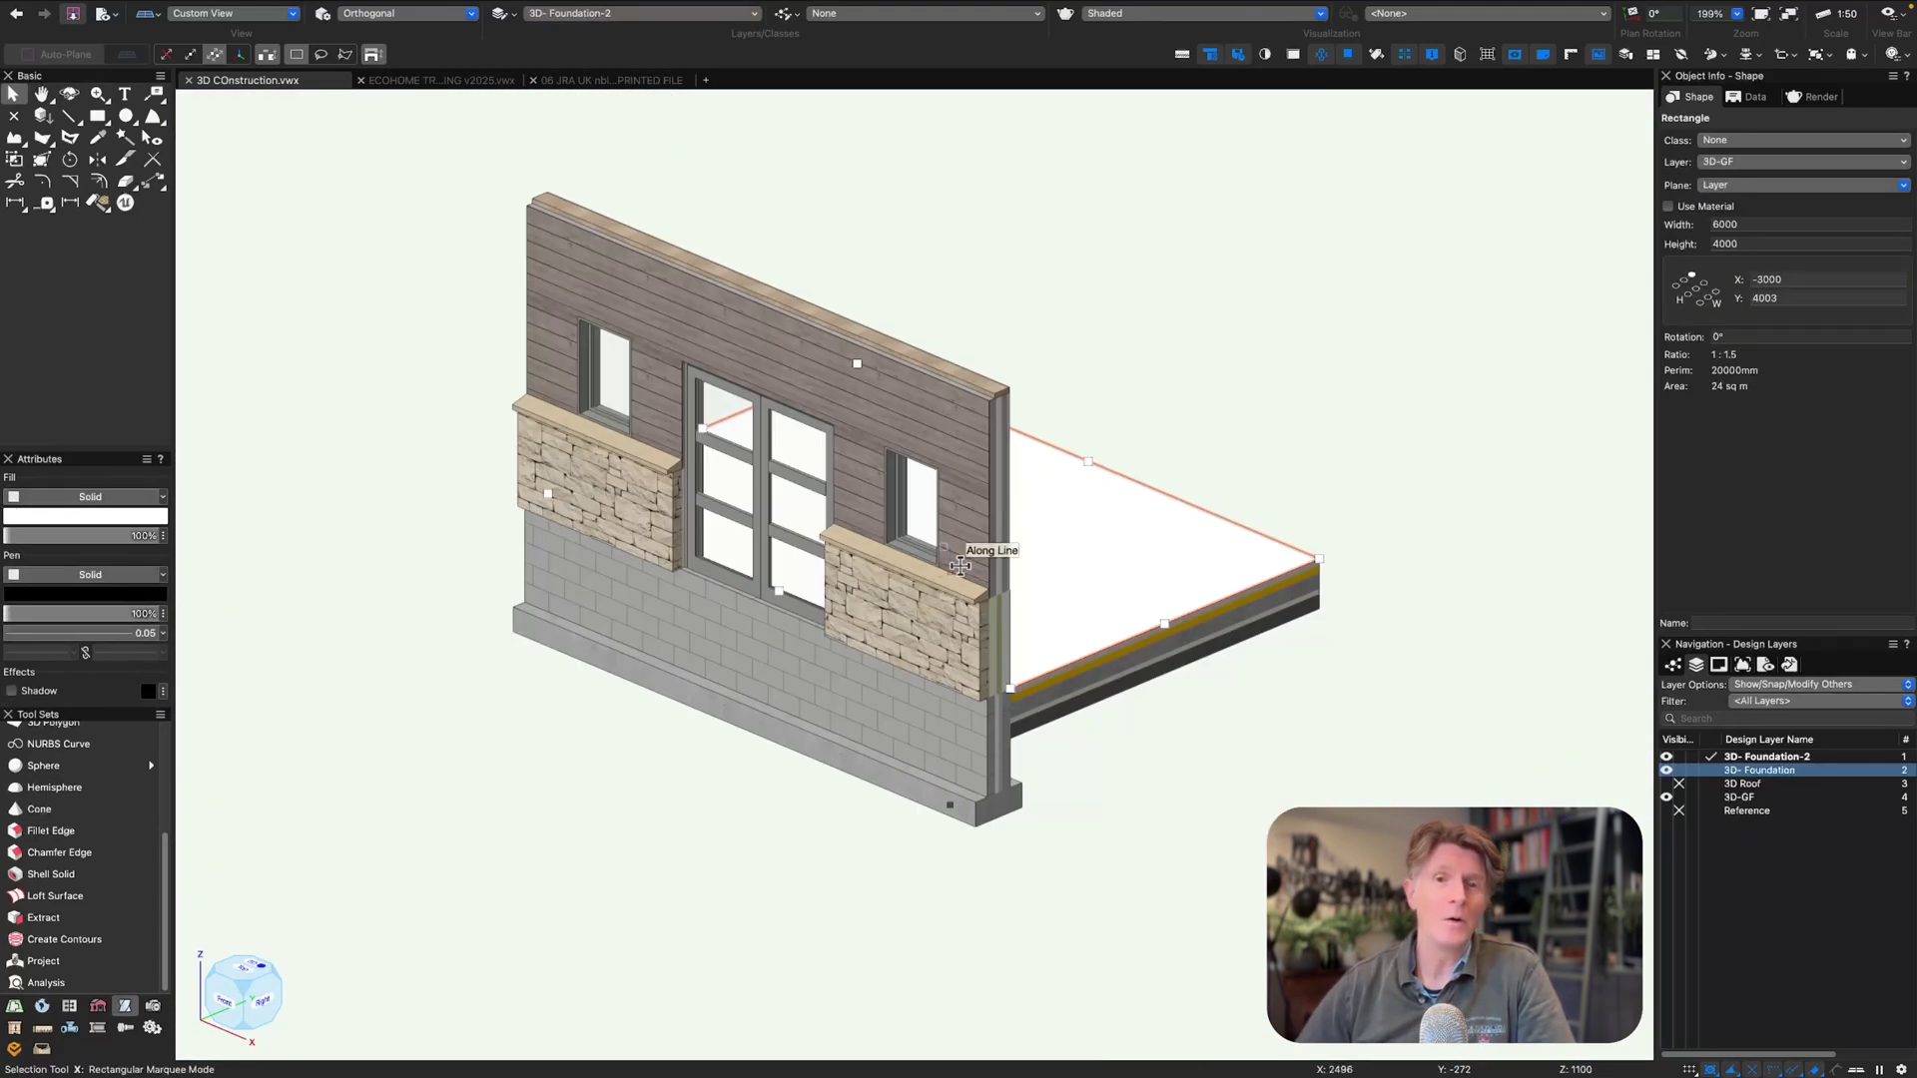
key("x")
key("x")
middle_click_drag(1183, 567, 1171, 584, "super")
key("x")
left_click(1189, 548)
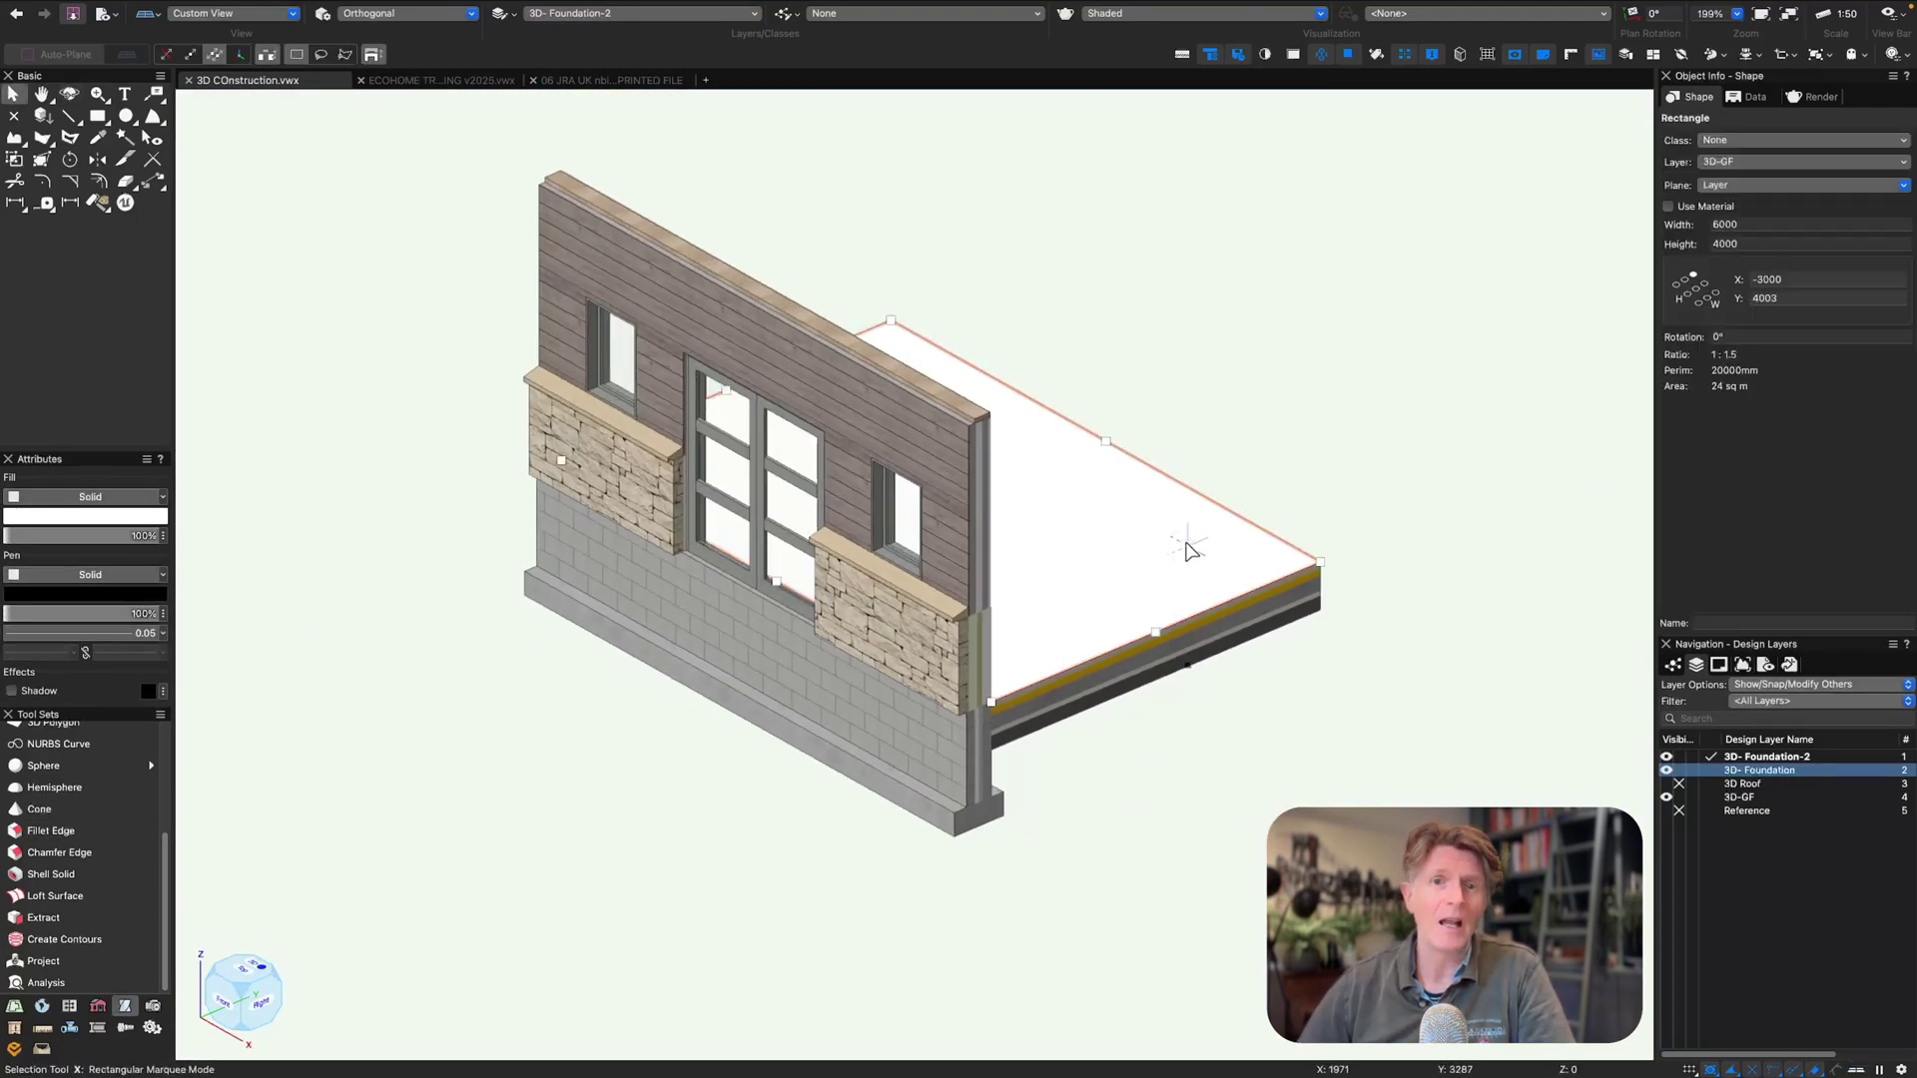
scroll(1189, 548, "up", 3)
left_click(1824, 293)
left_click(1812, 349)
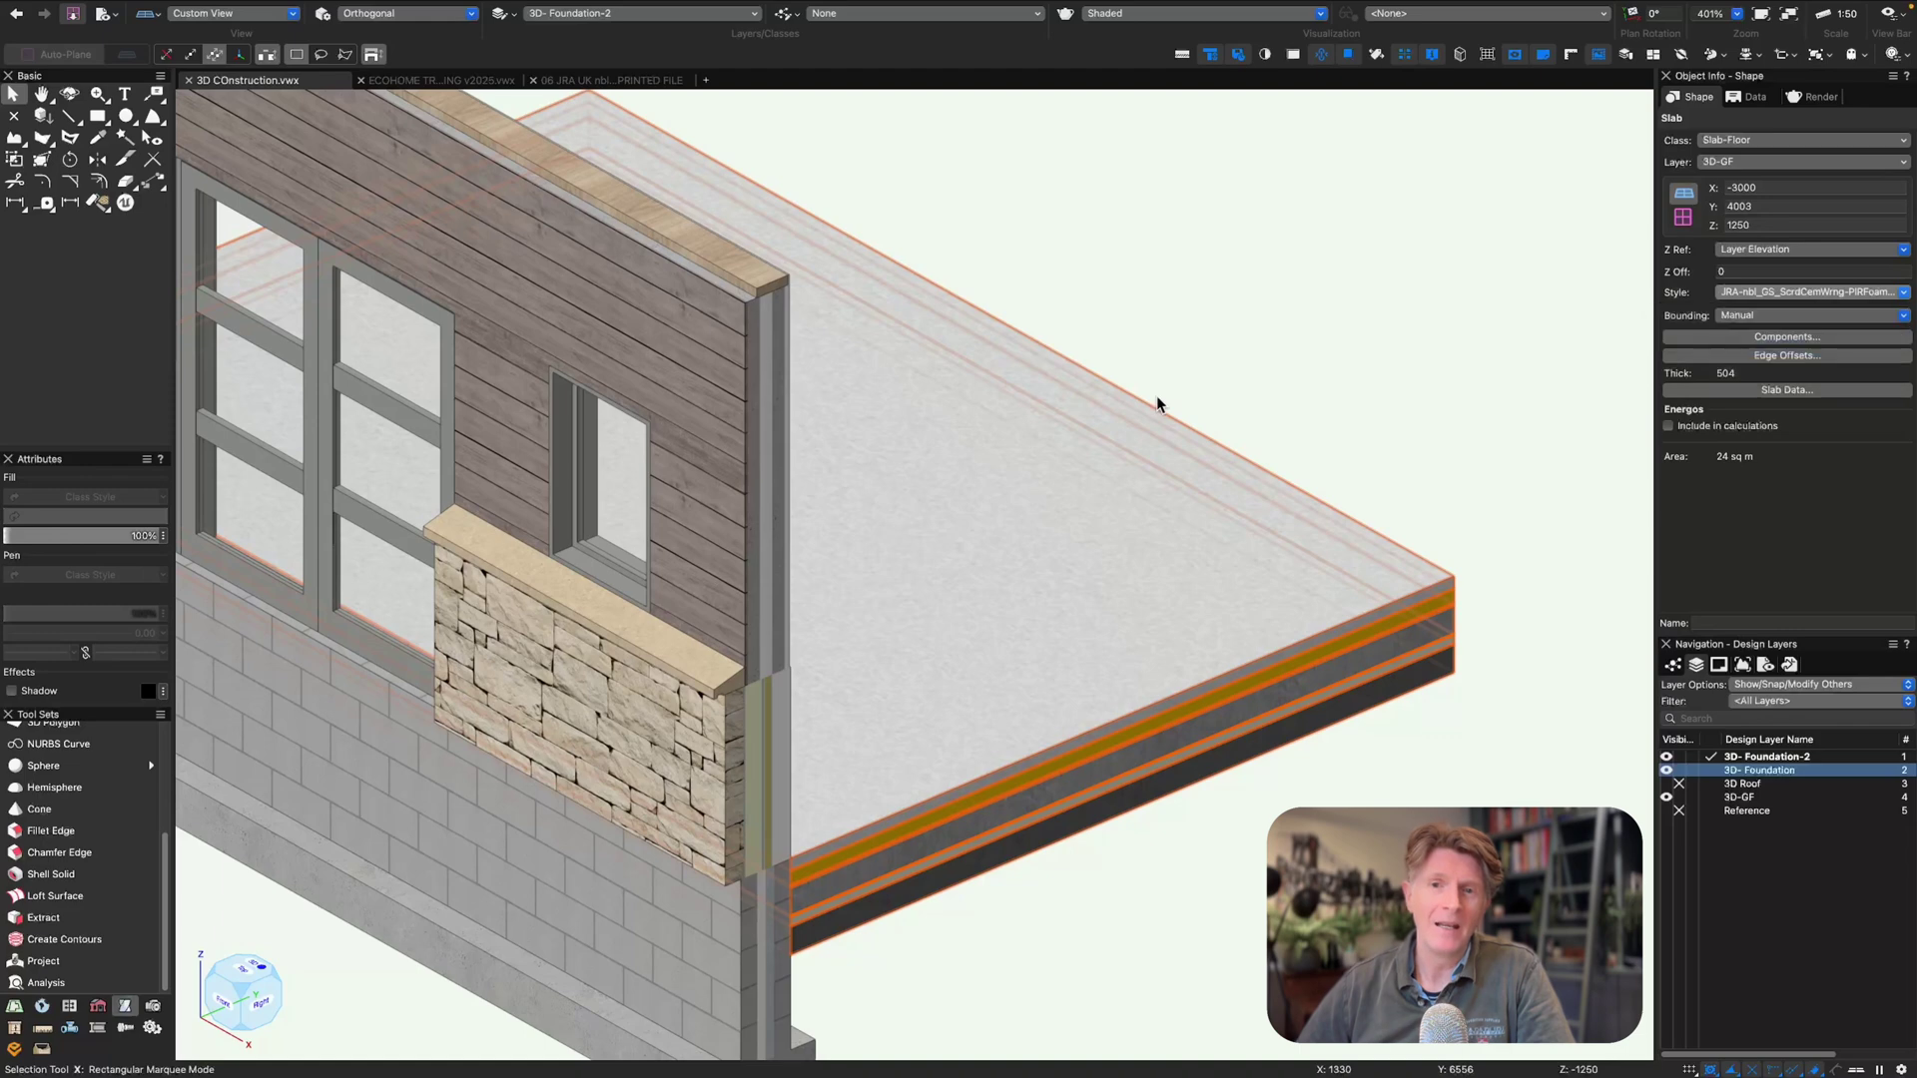
- Add a new slab component named Wood Floor with a thickness of 22
left_click(579, 611)
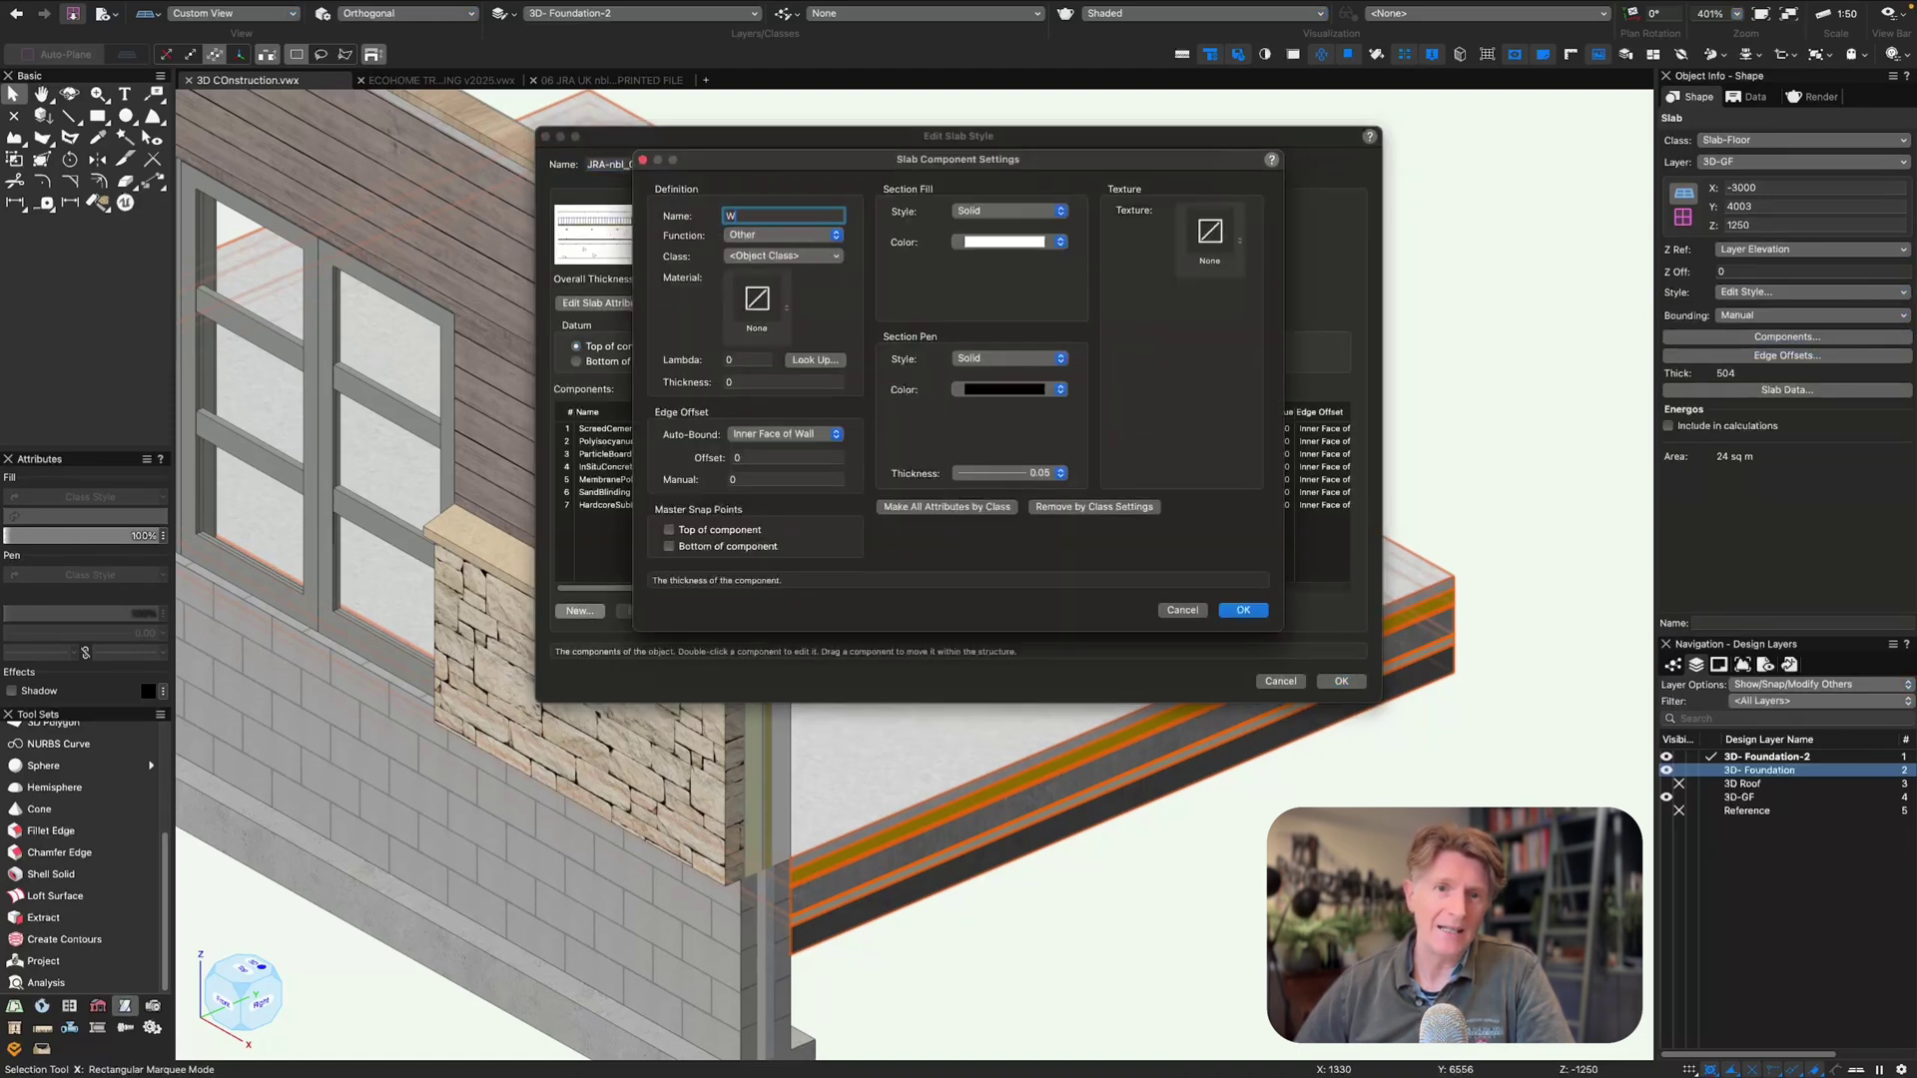
key("BackSpace")
key("BackSpace")
key("BackSpace")
key("BackSpace")
key("BackSpace")
key("BackSpace")
key("BackSpace")
key("BackSpace")
key("BackSpace")
key("BackSpace")
type("Wood Fl")
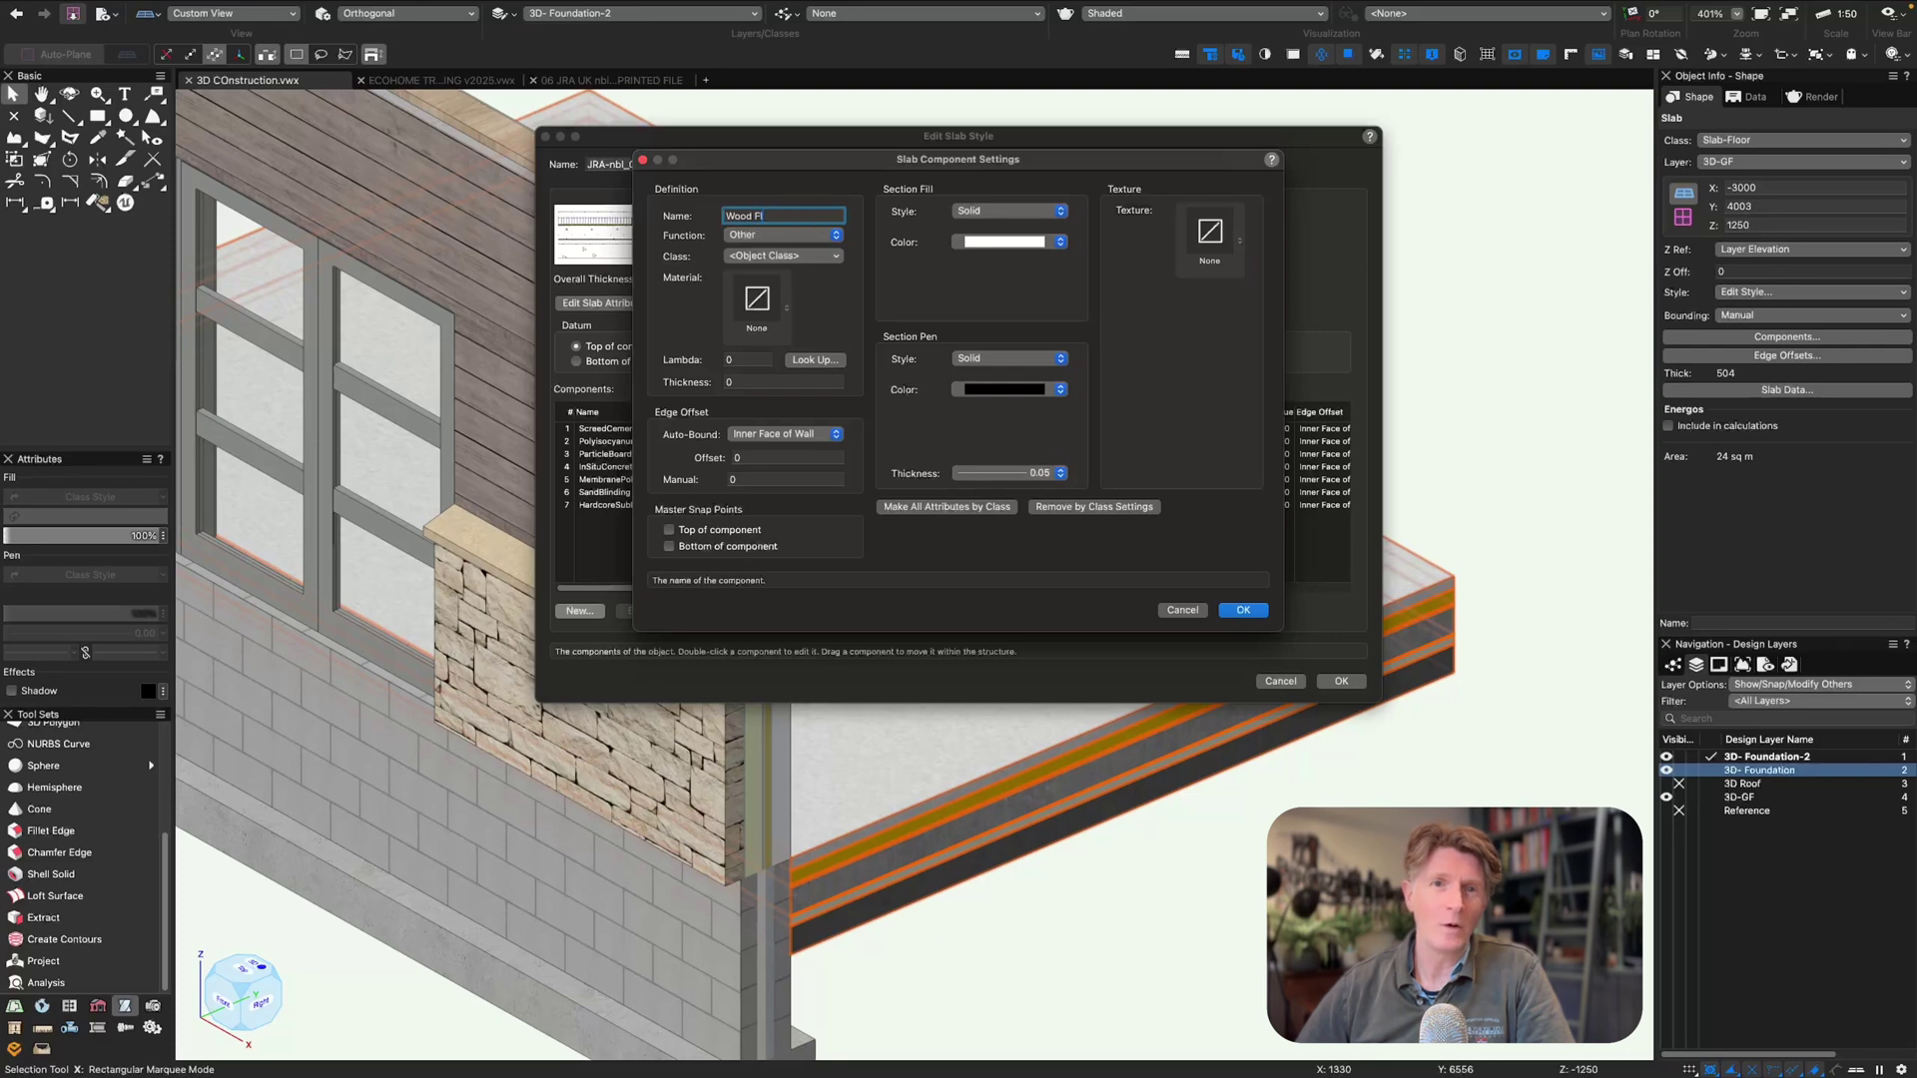
type("22")
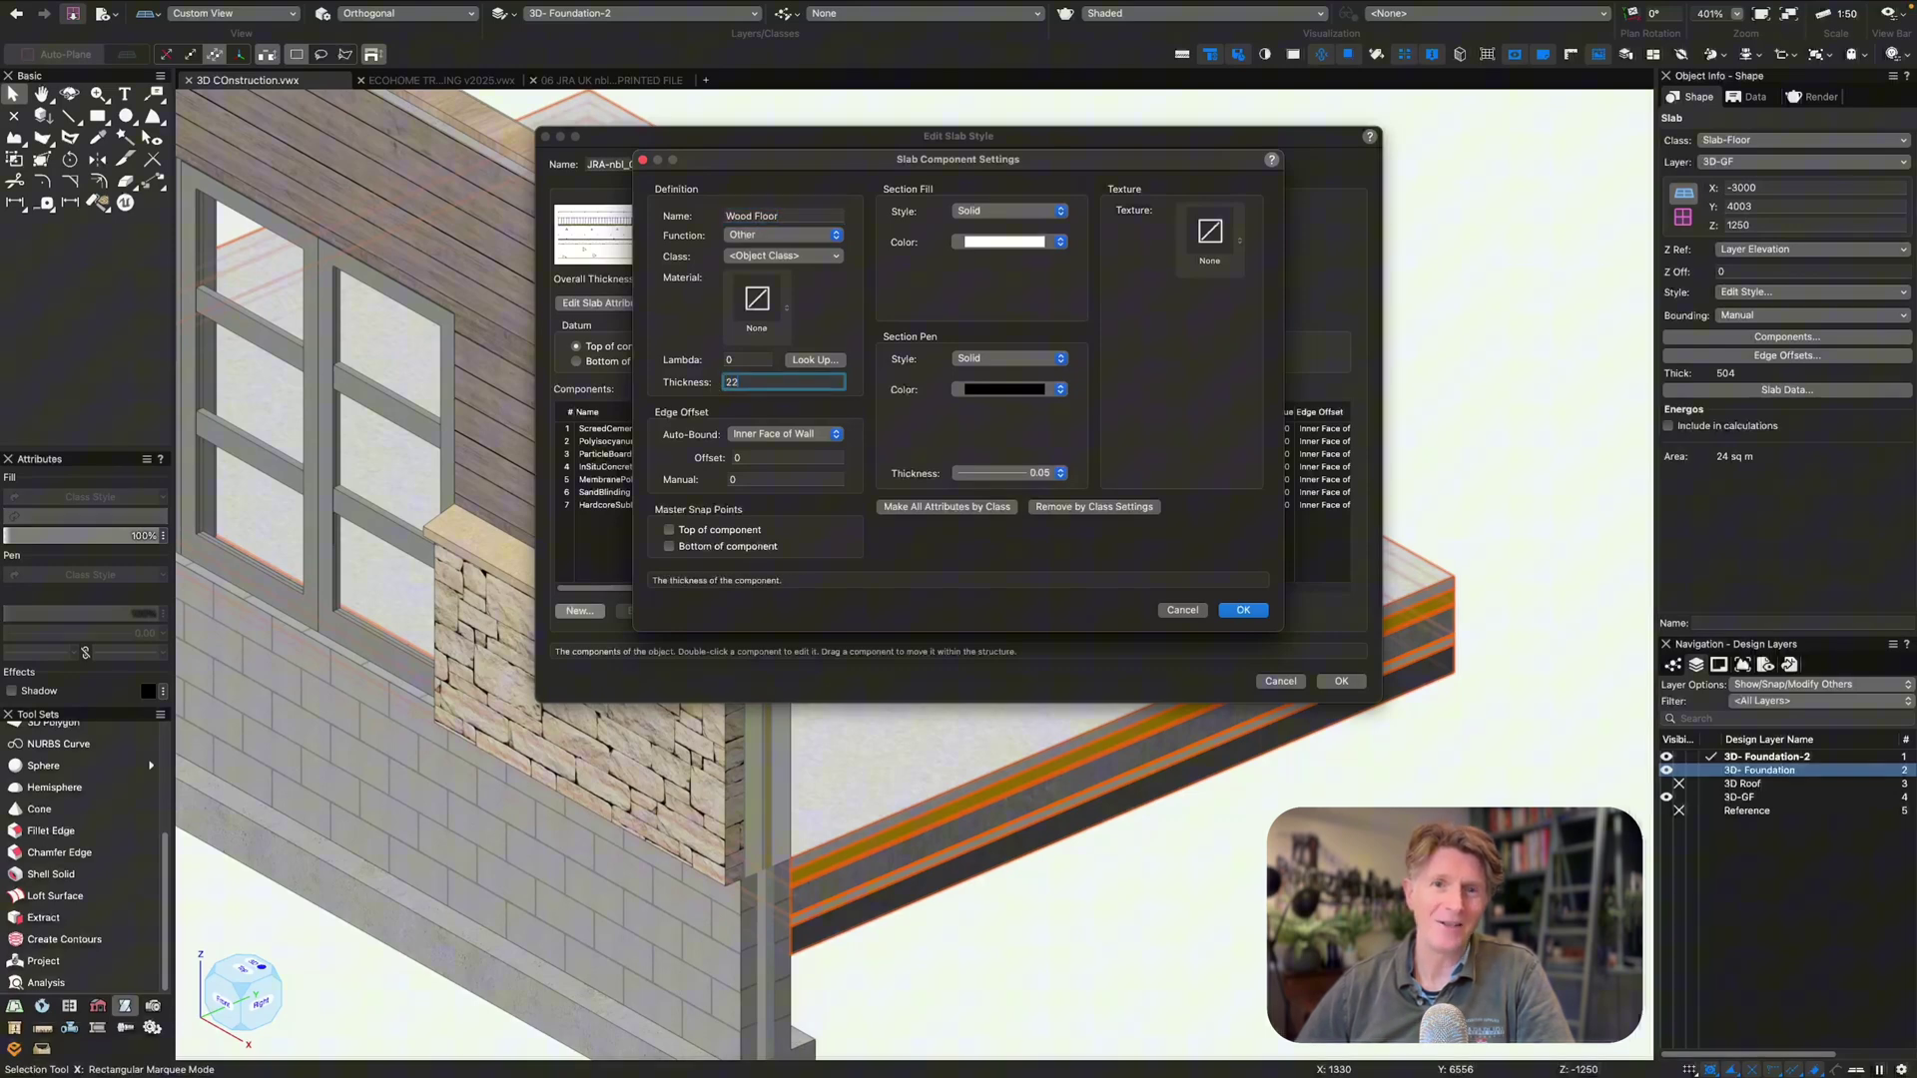
- Search the materials for wood and assign Wood Oak MT to the Wood Floor component
left_click(754, 298)
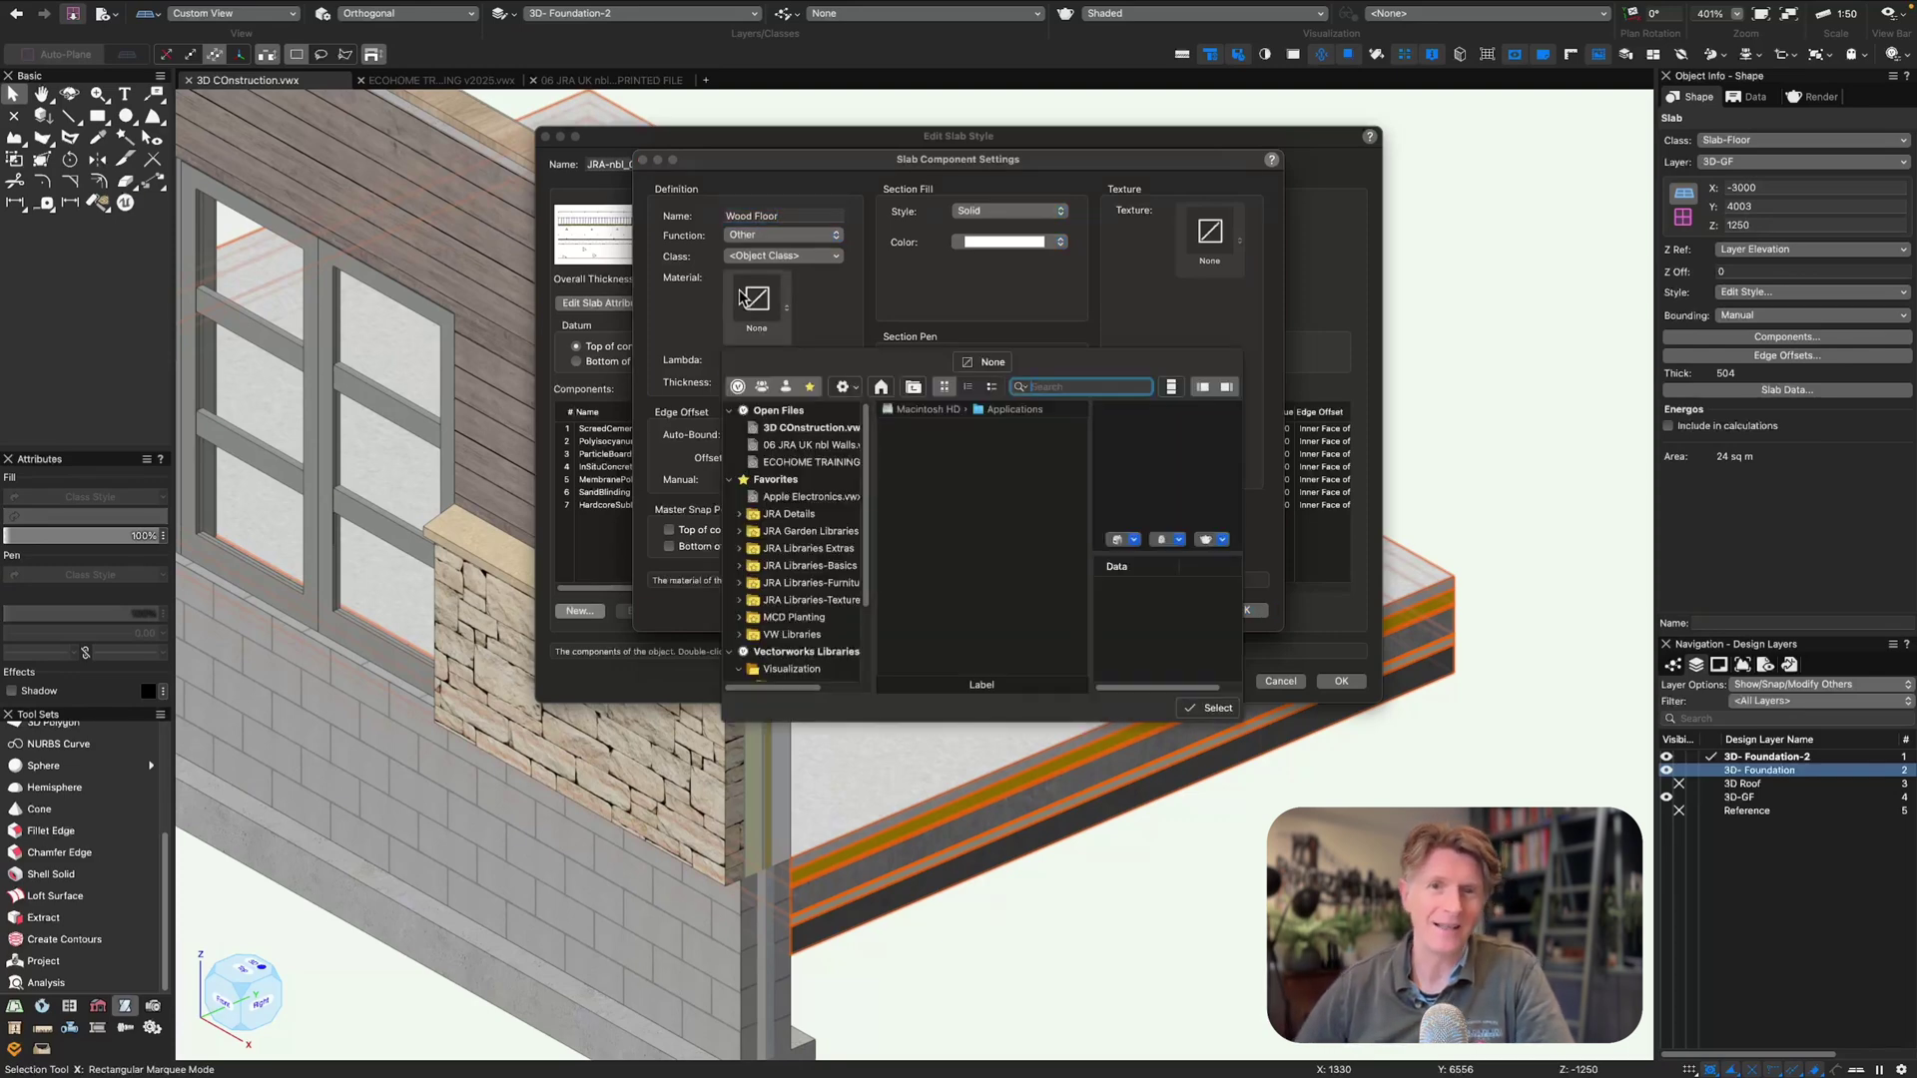
left_click(967, 451)
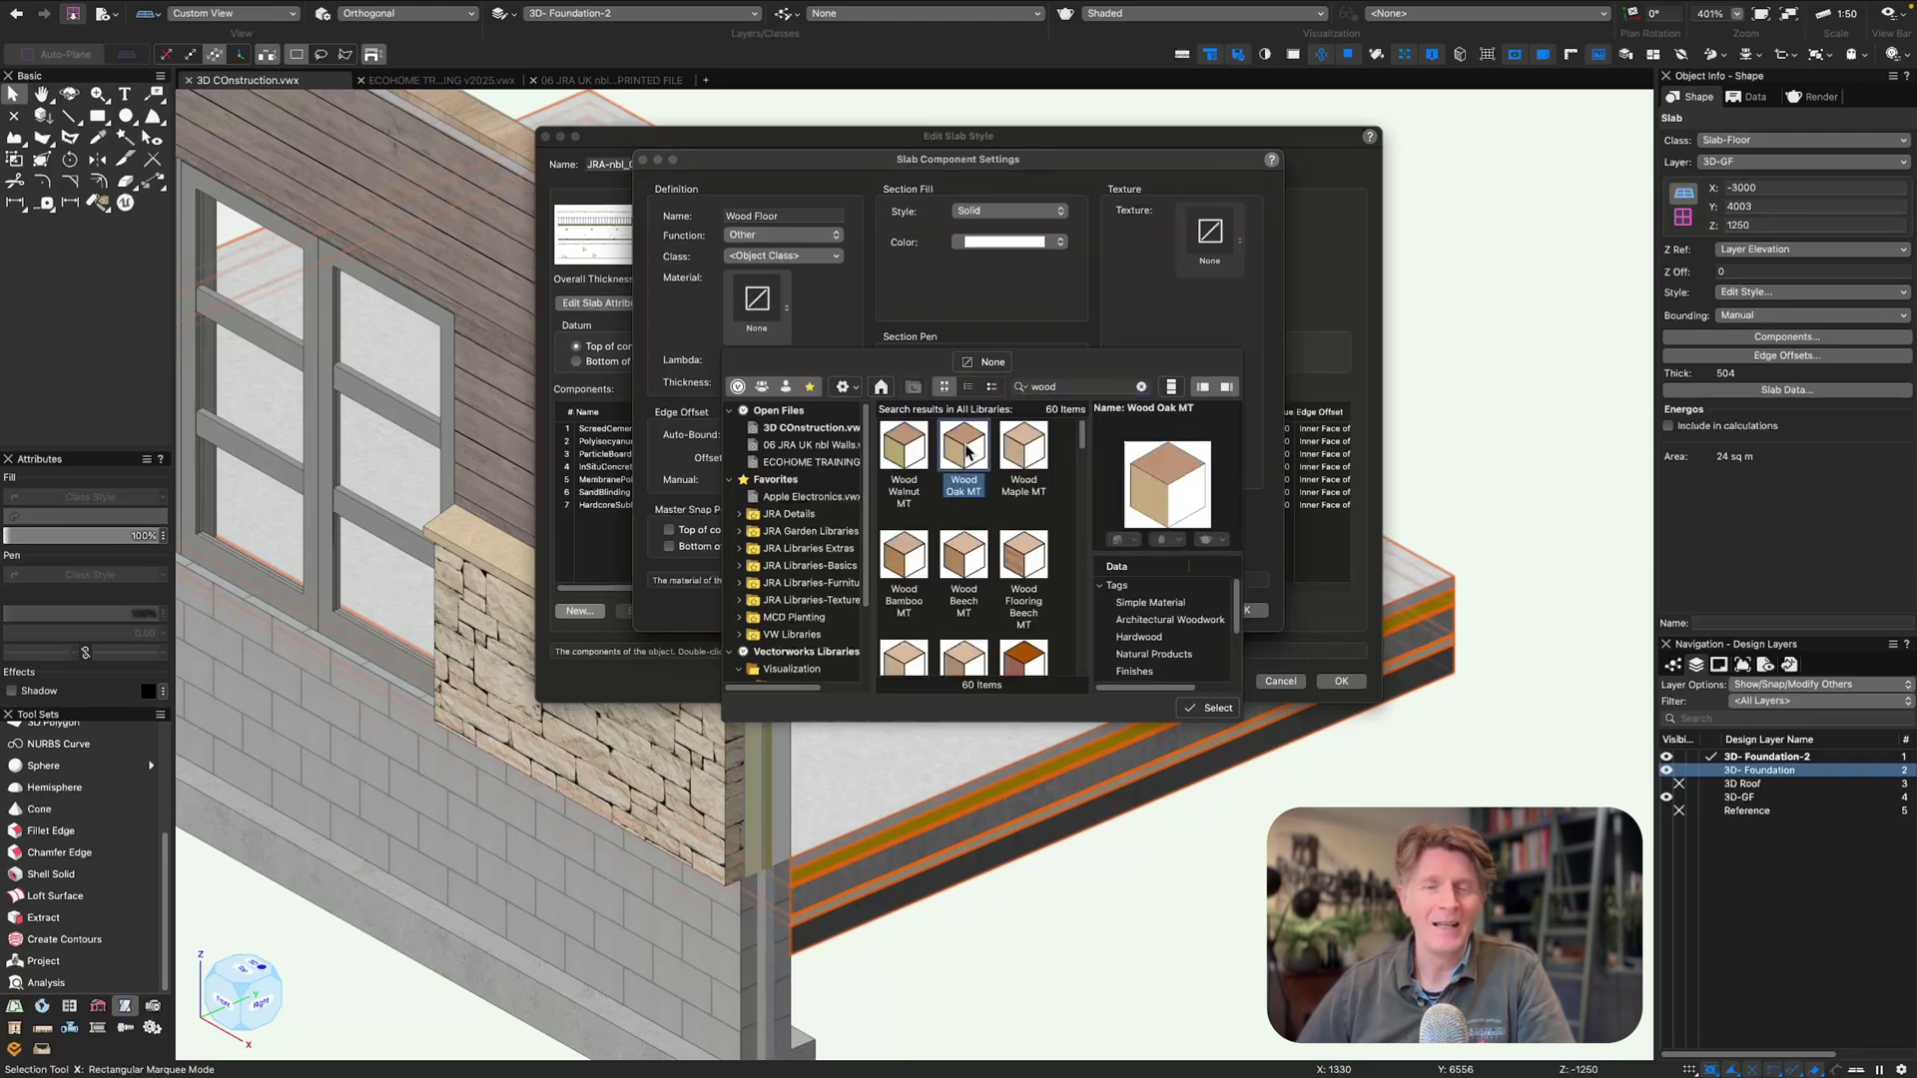
double_click(966, 452)
left_click(1243, 610)
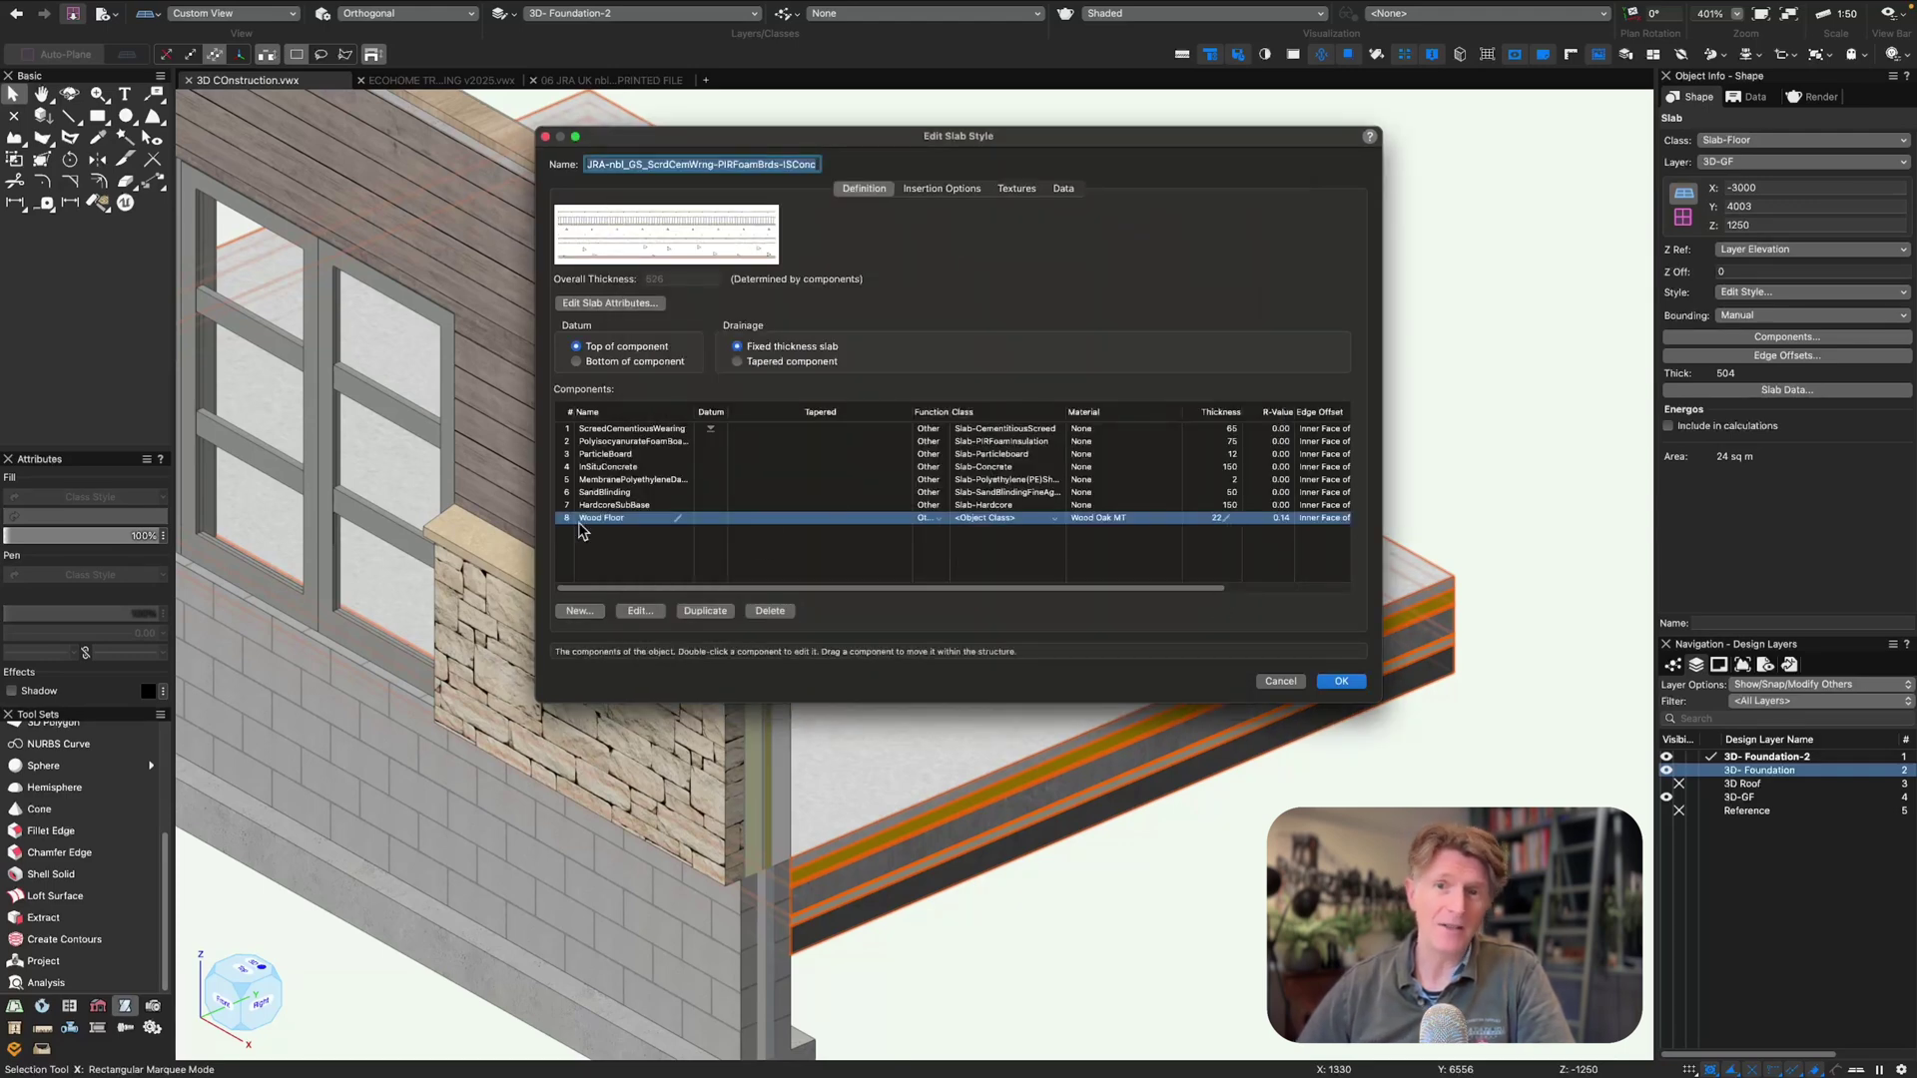
- Move the Wood Floor component to the top of the slab's component list and apply the edited slab style
left_click_drag(568, 519, 568, 430)
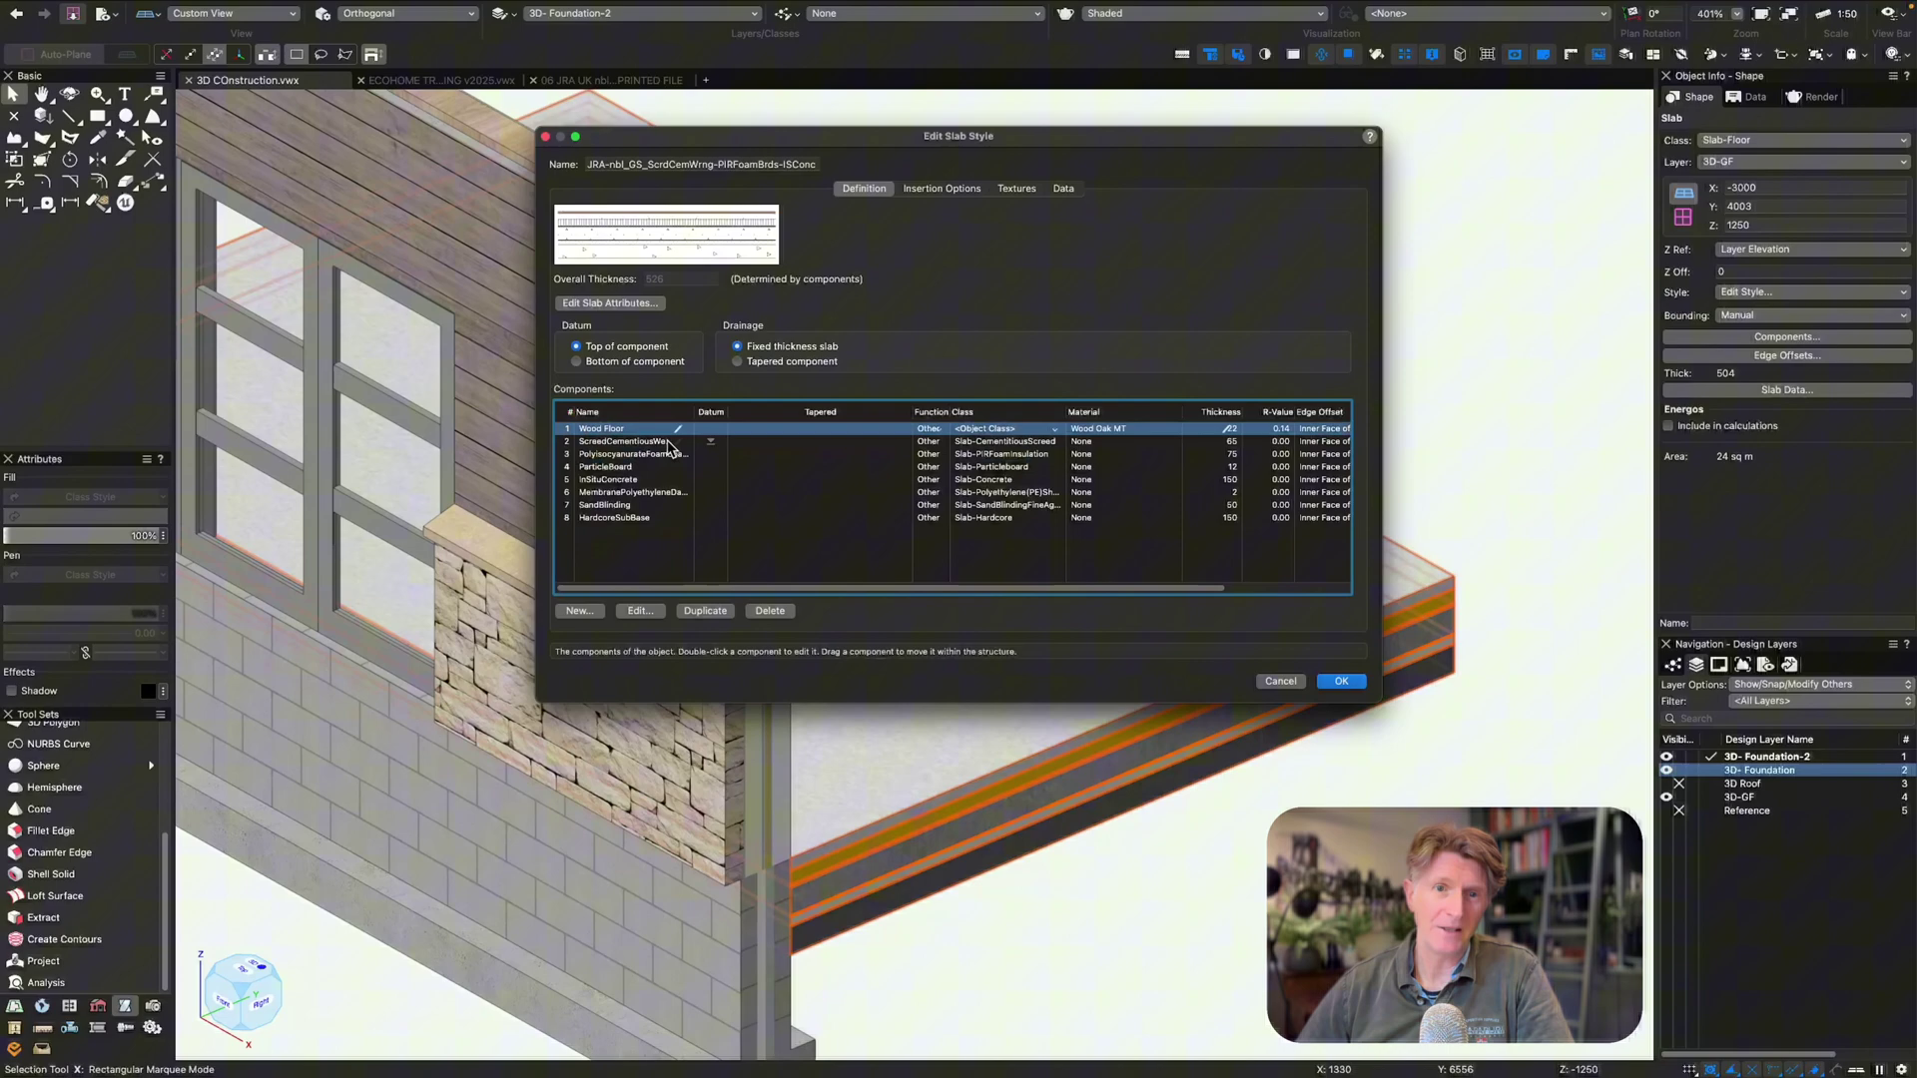
left_click(1341, 681)
left_click(1089, 487)
key("x")
key("x")
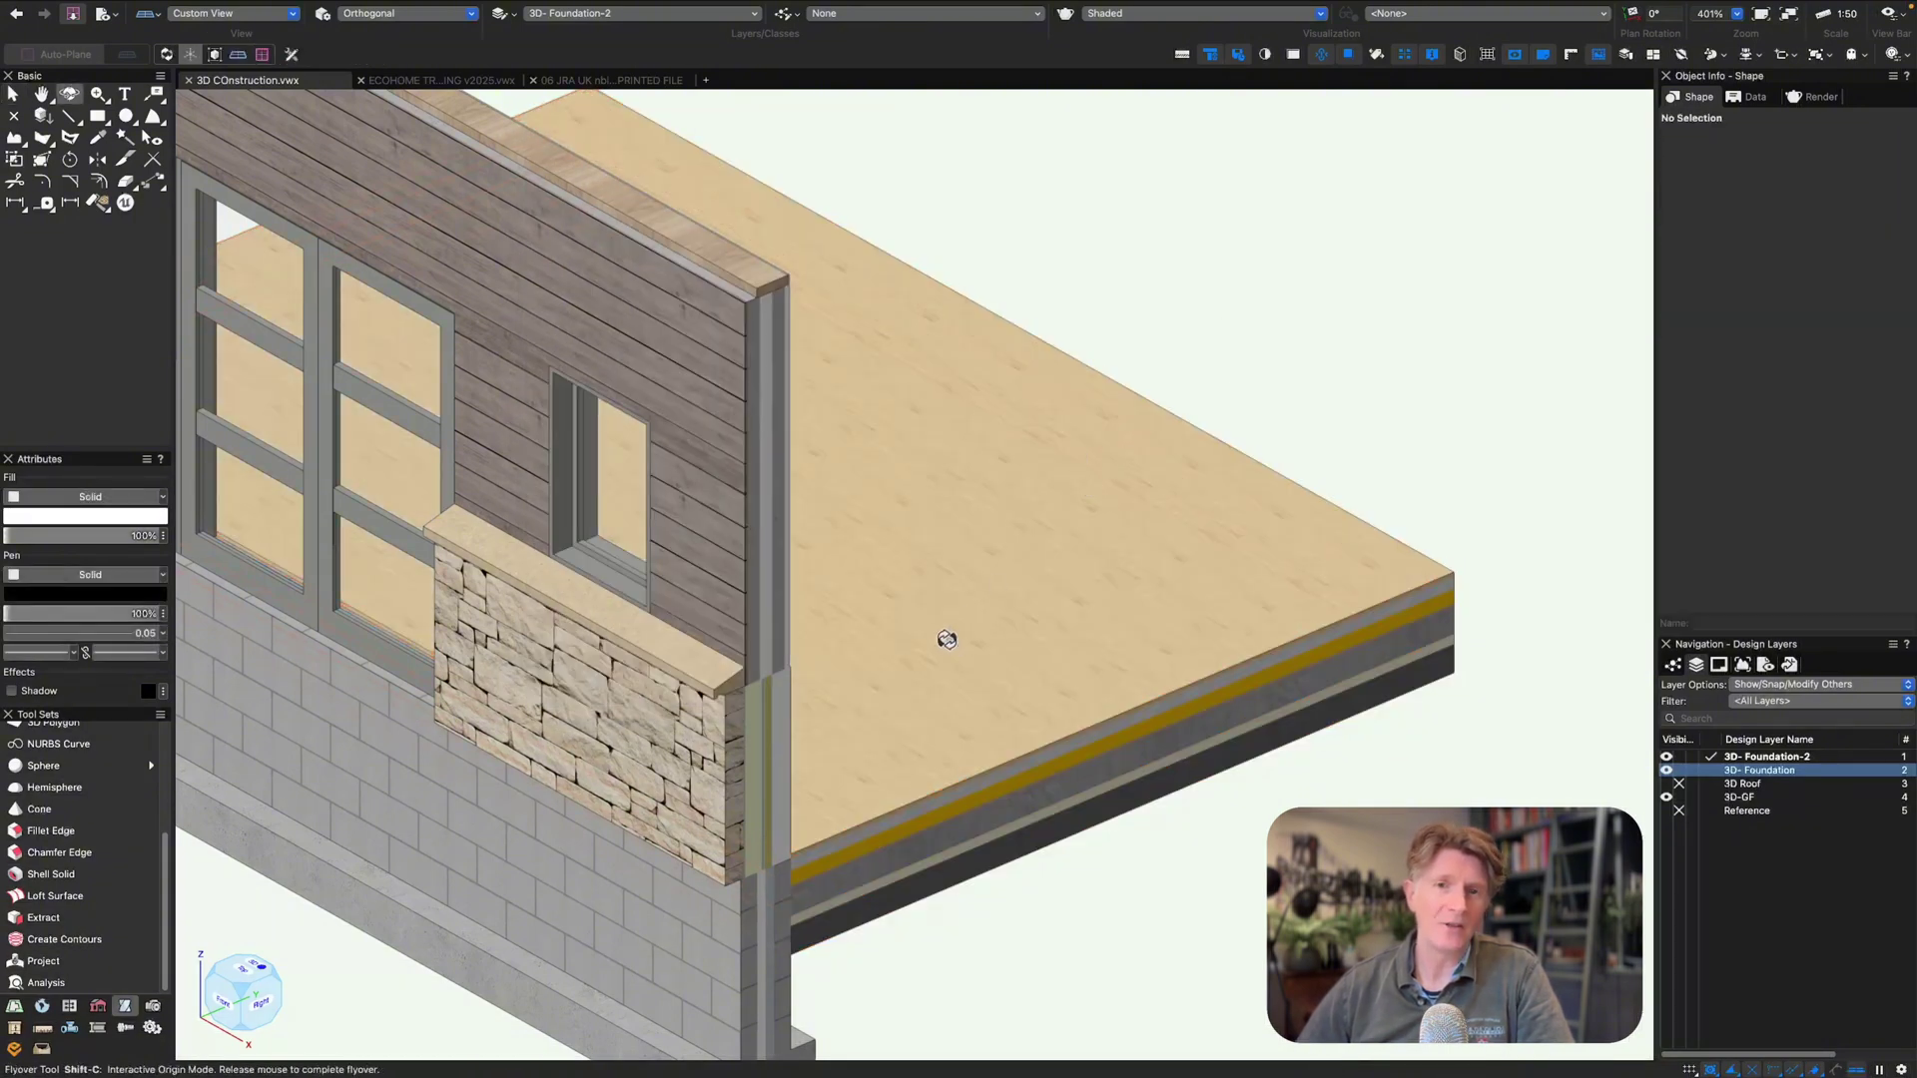
- Set the overall depth of the double door's threshold to 400 in its door settings
middle_click_drag(947, 638, 906, 594, "ctrl")
scroll(906, 594, "down", 4)
left_click_drag(905, 594, 903, 604)
key("x")
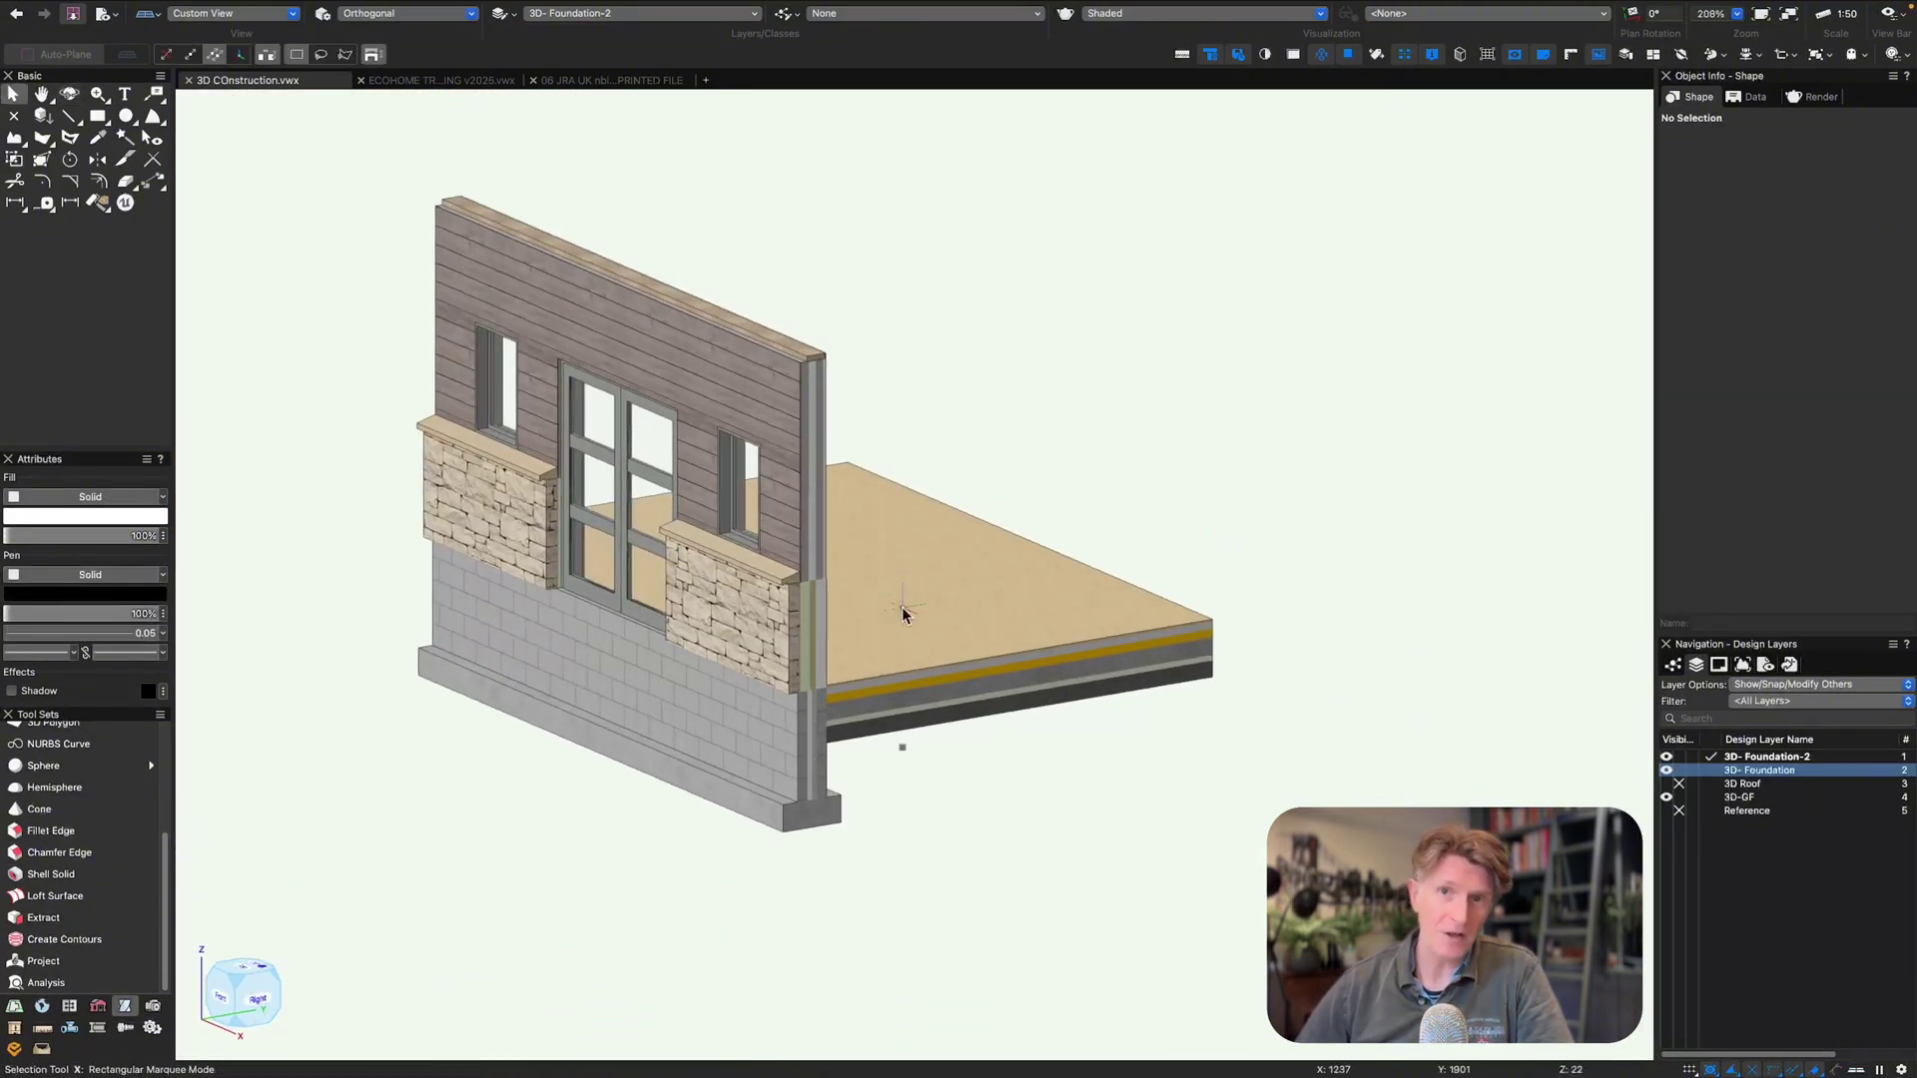
left_click(610, 574)
scroll(610, 574, "up", 5)
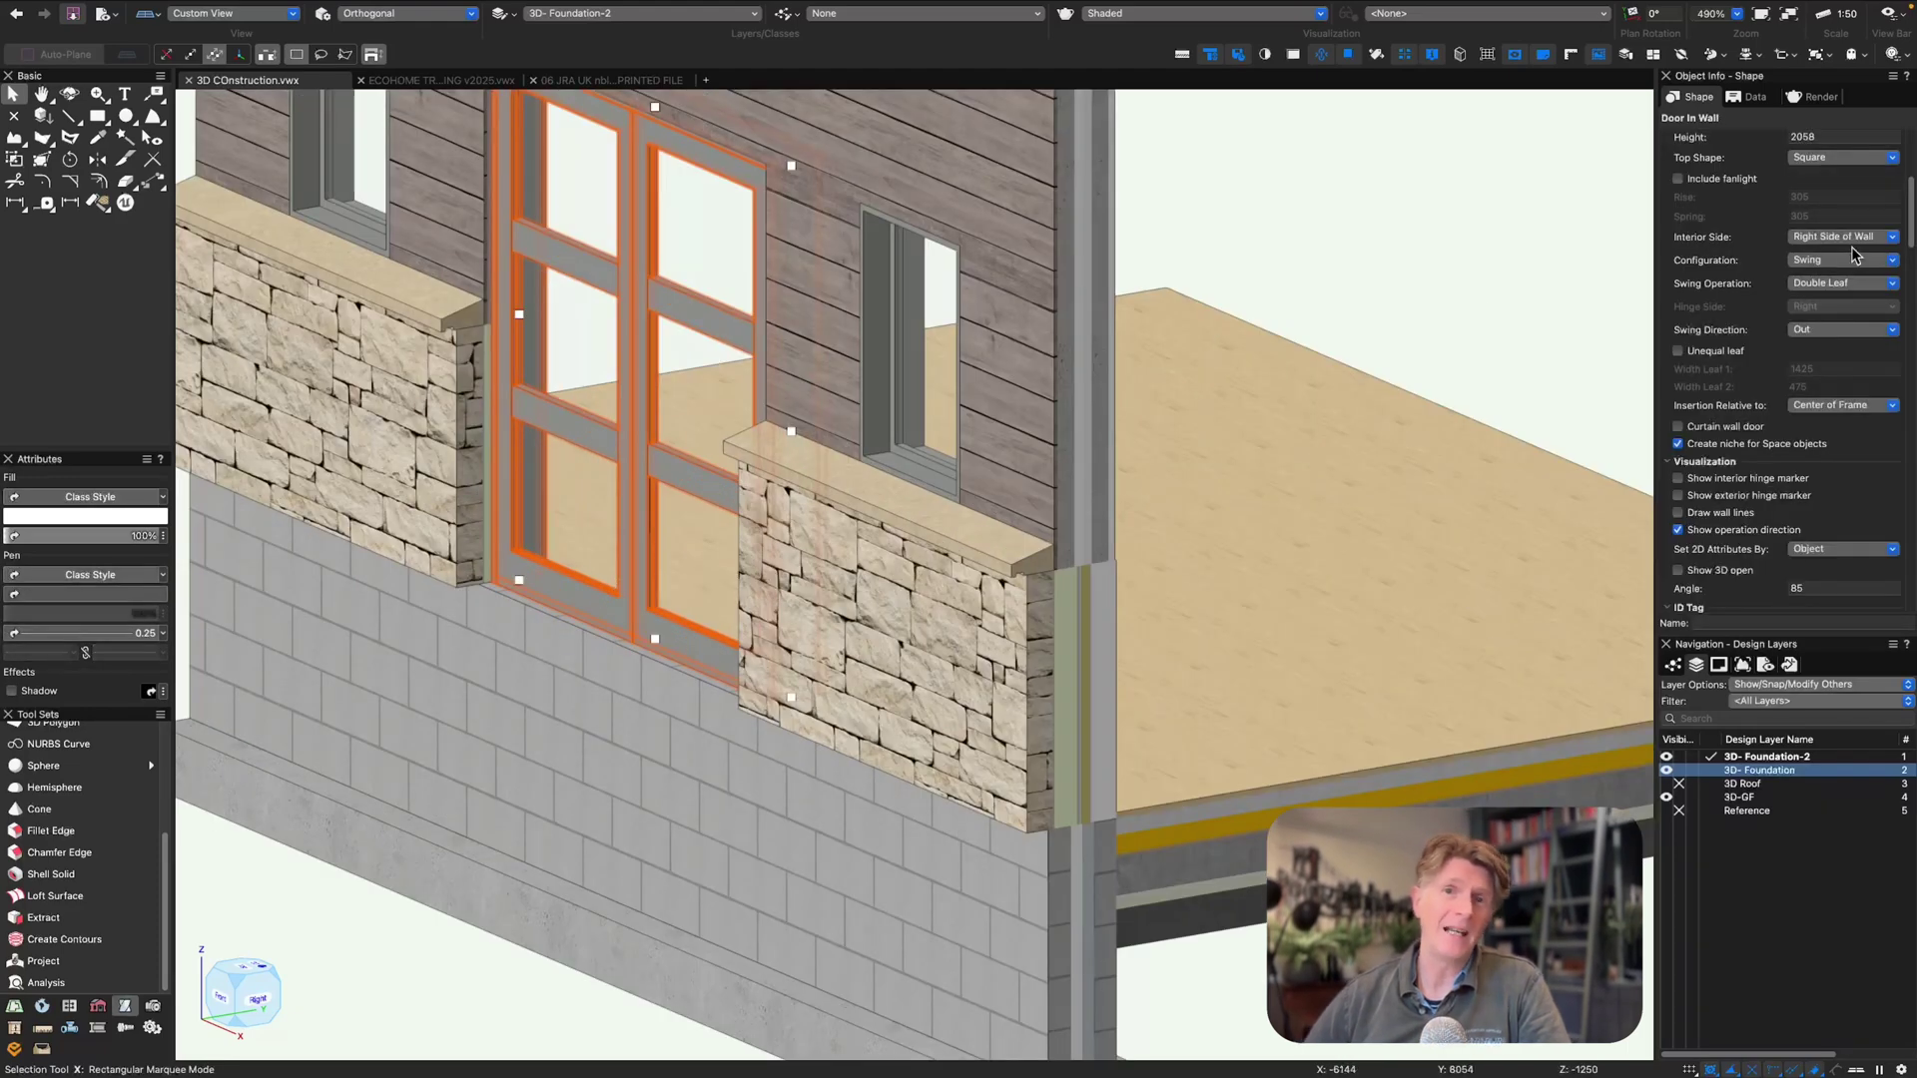
scroll(1732, 355, "up", 4)
left_click(1749, 261)
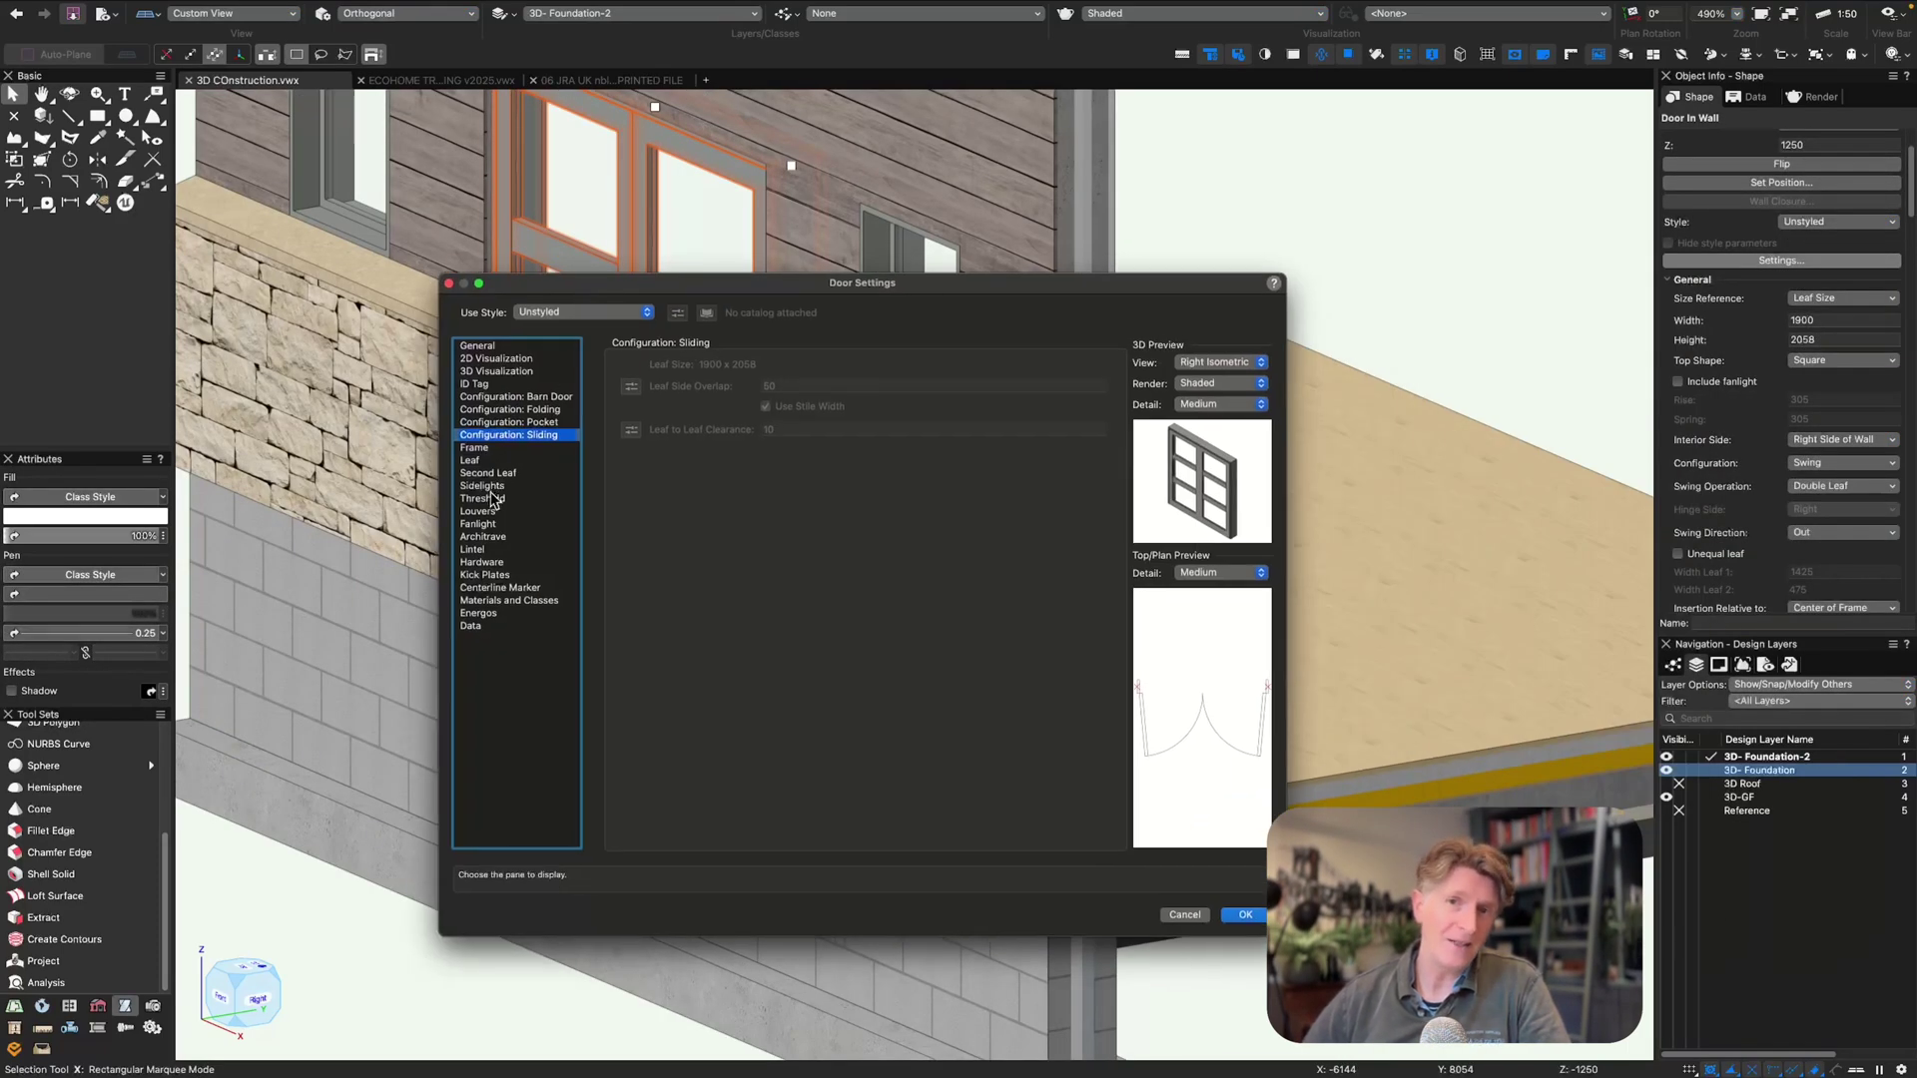
left_click(489, 499)
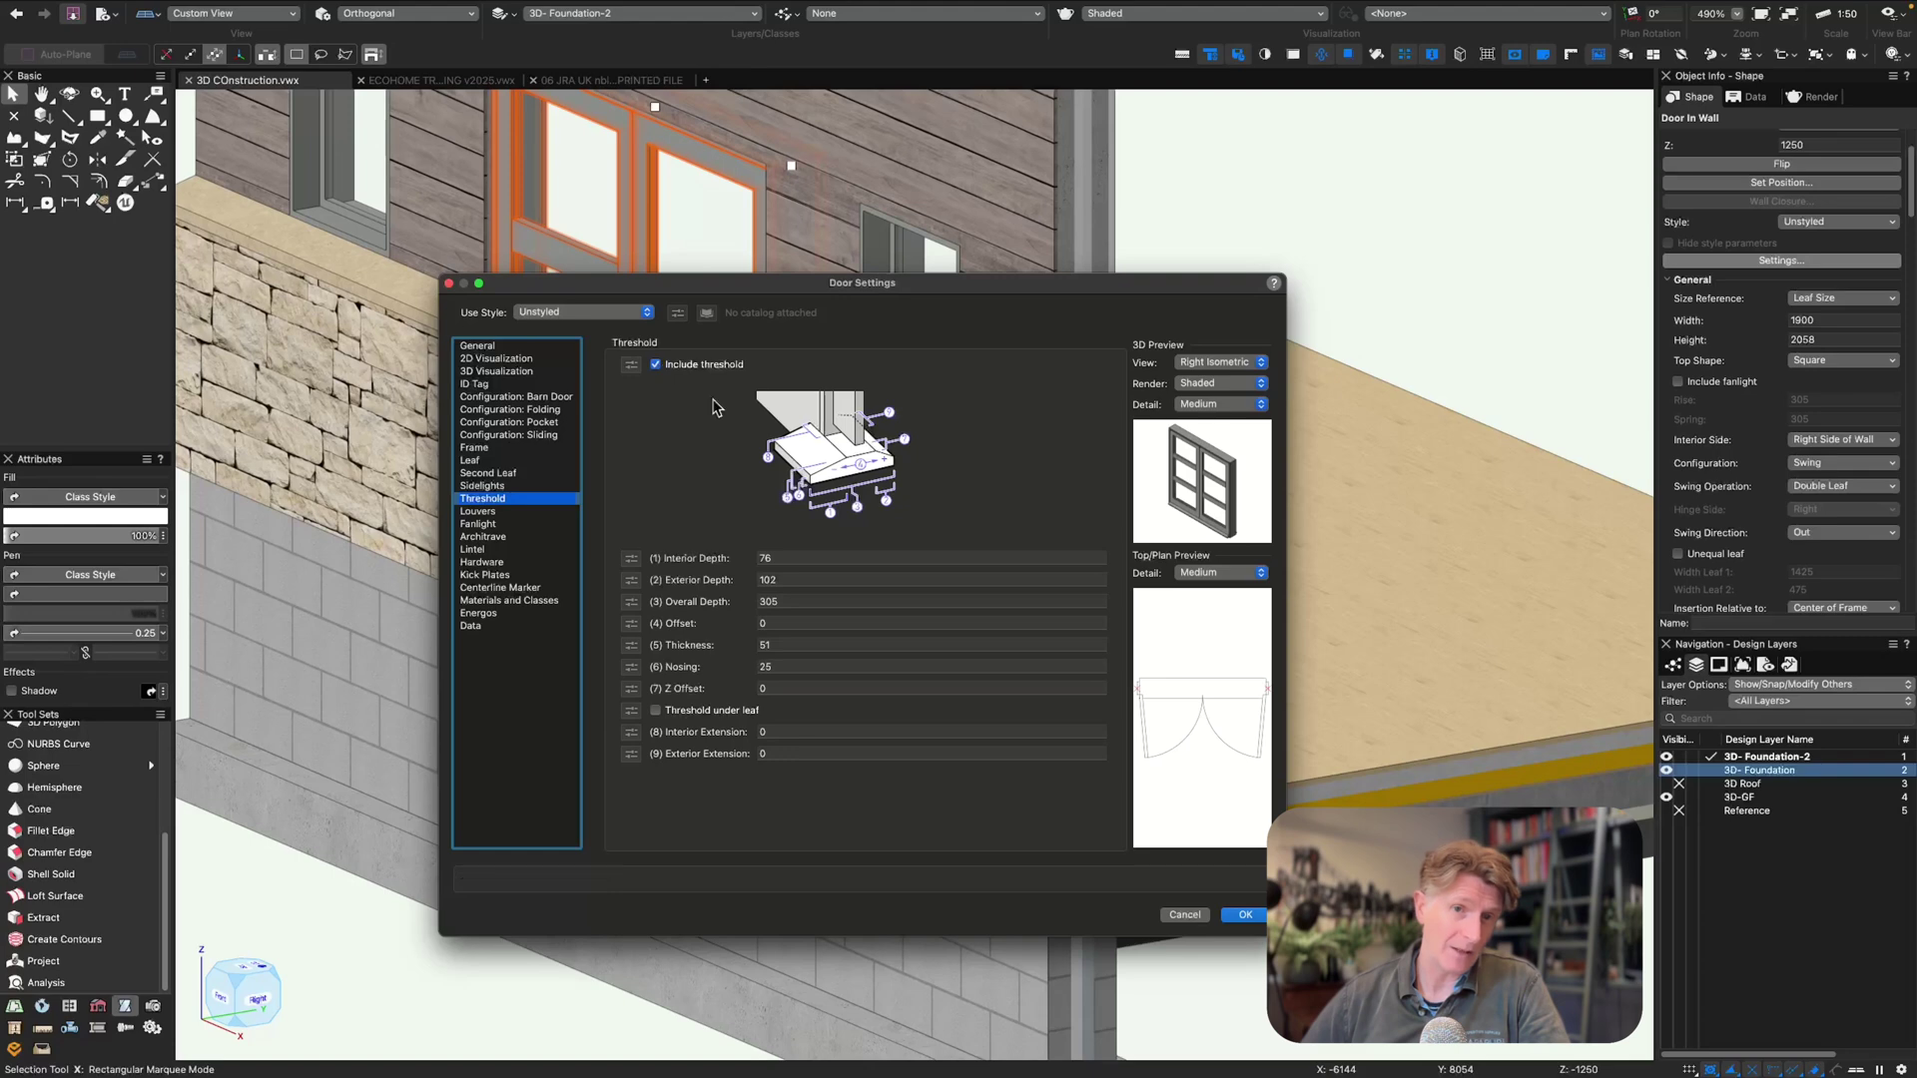
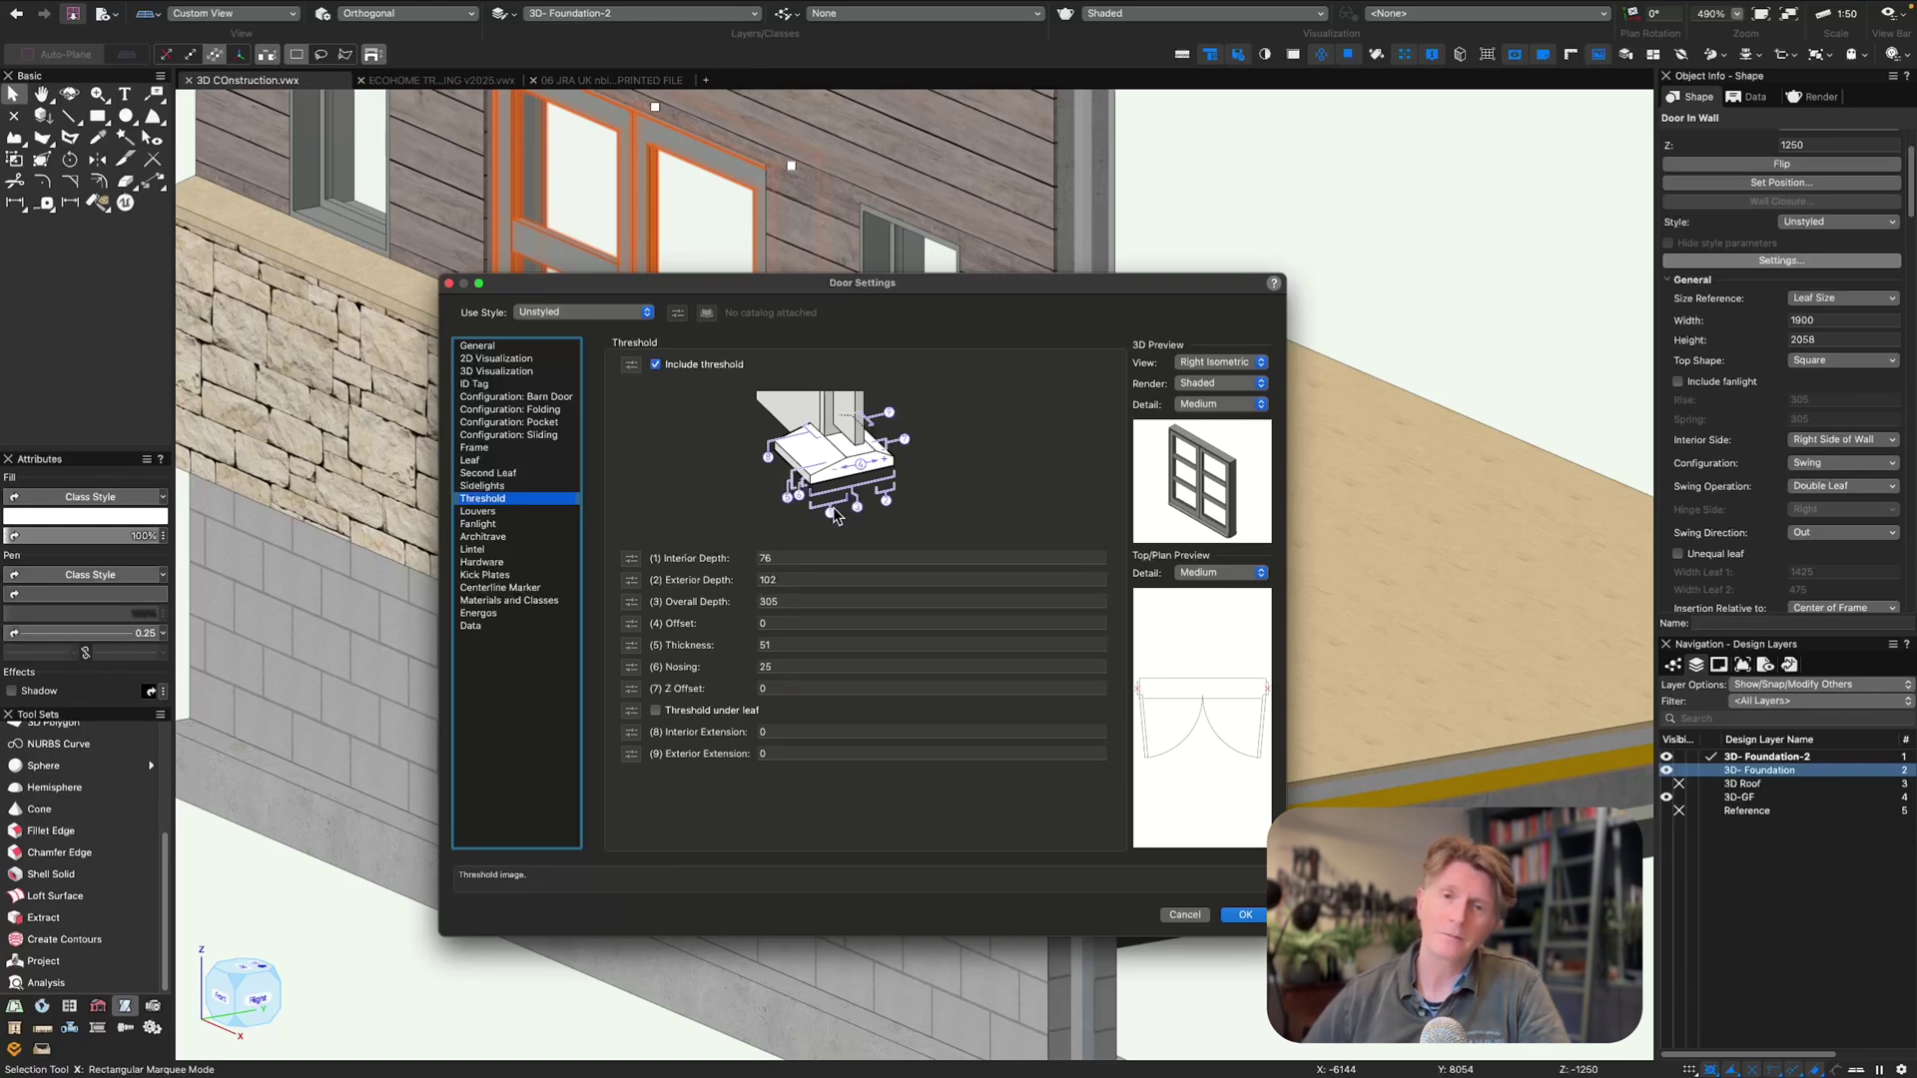
double_click(765, 603)
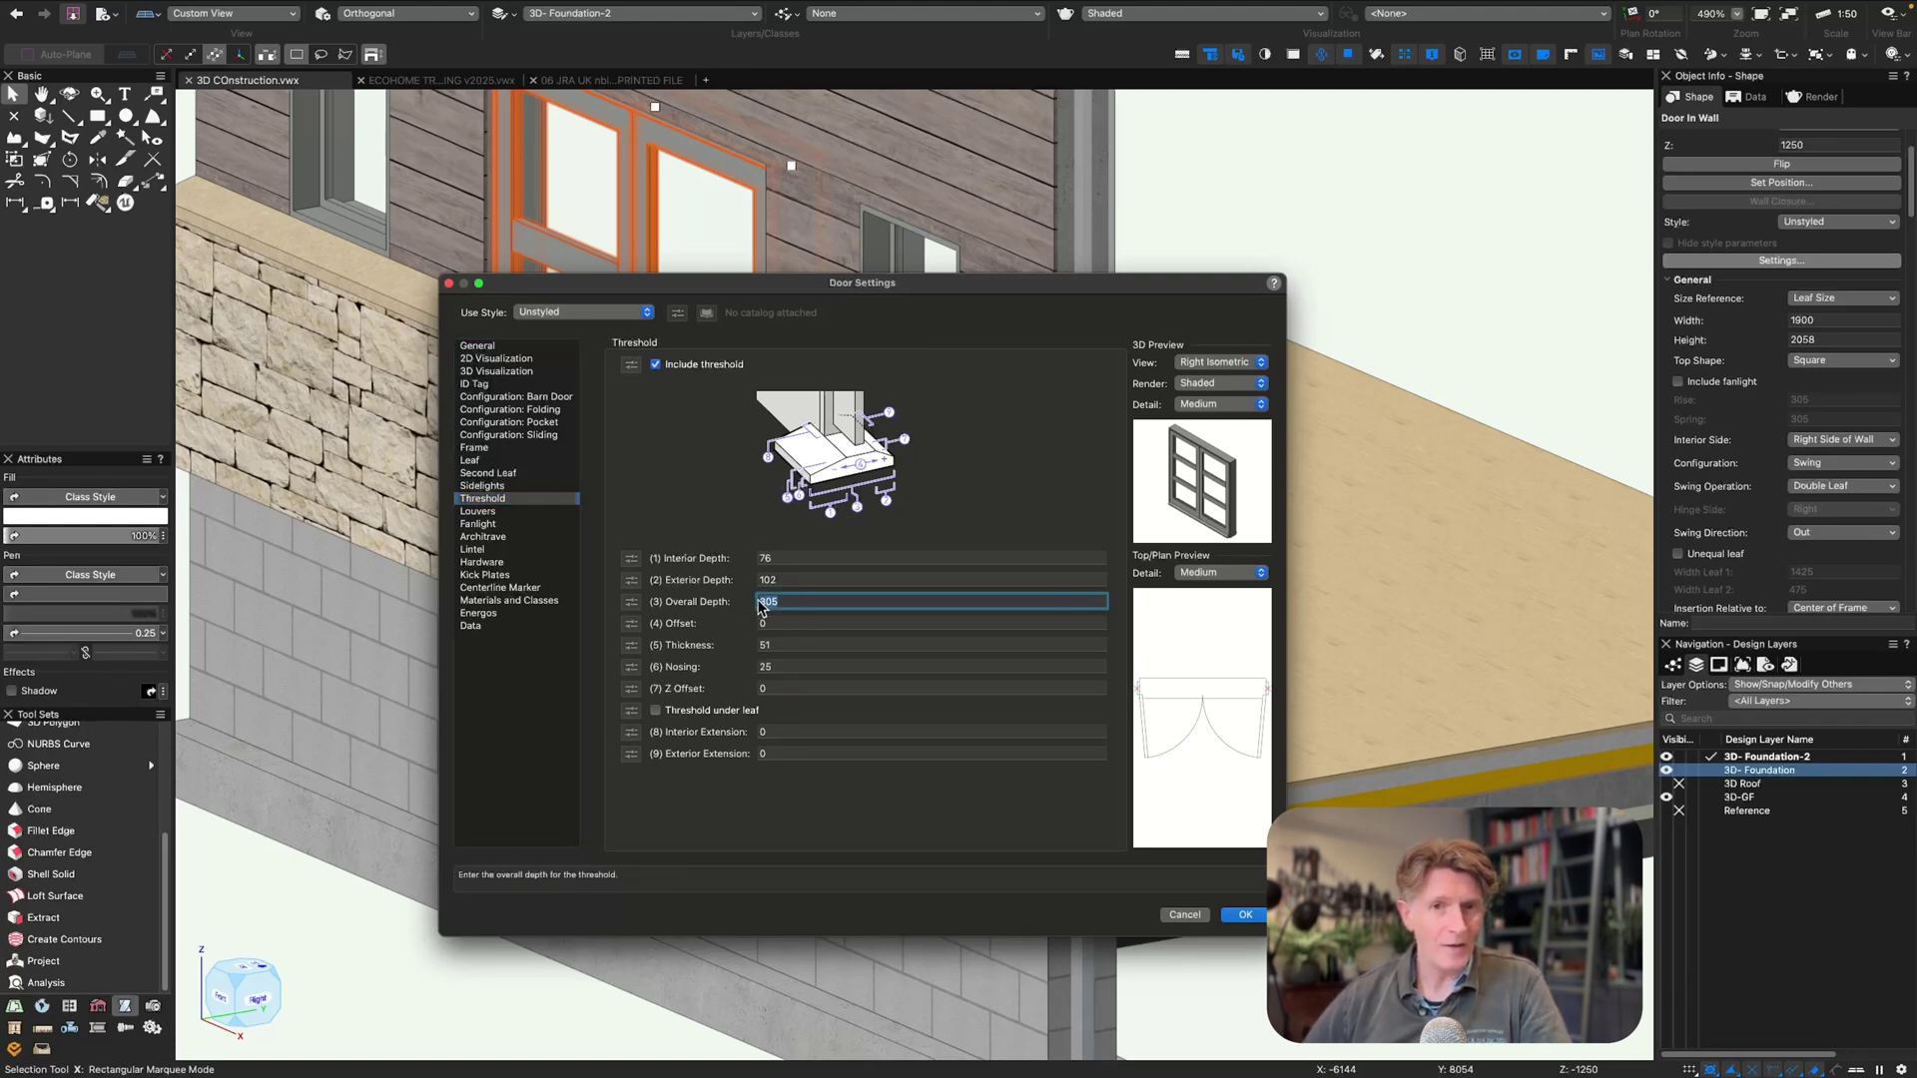
type("400")
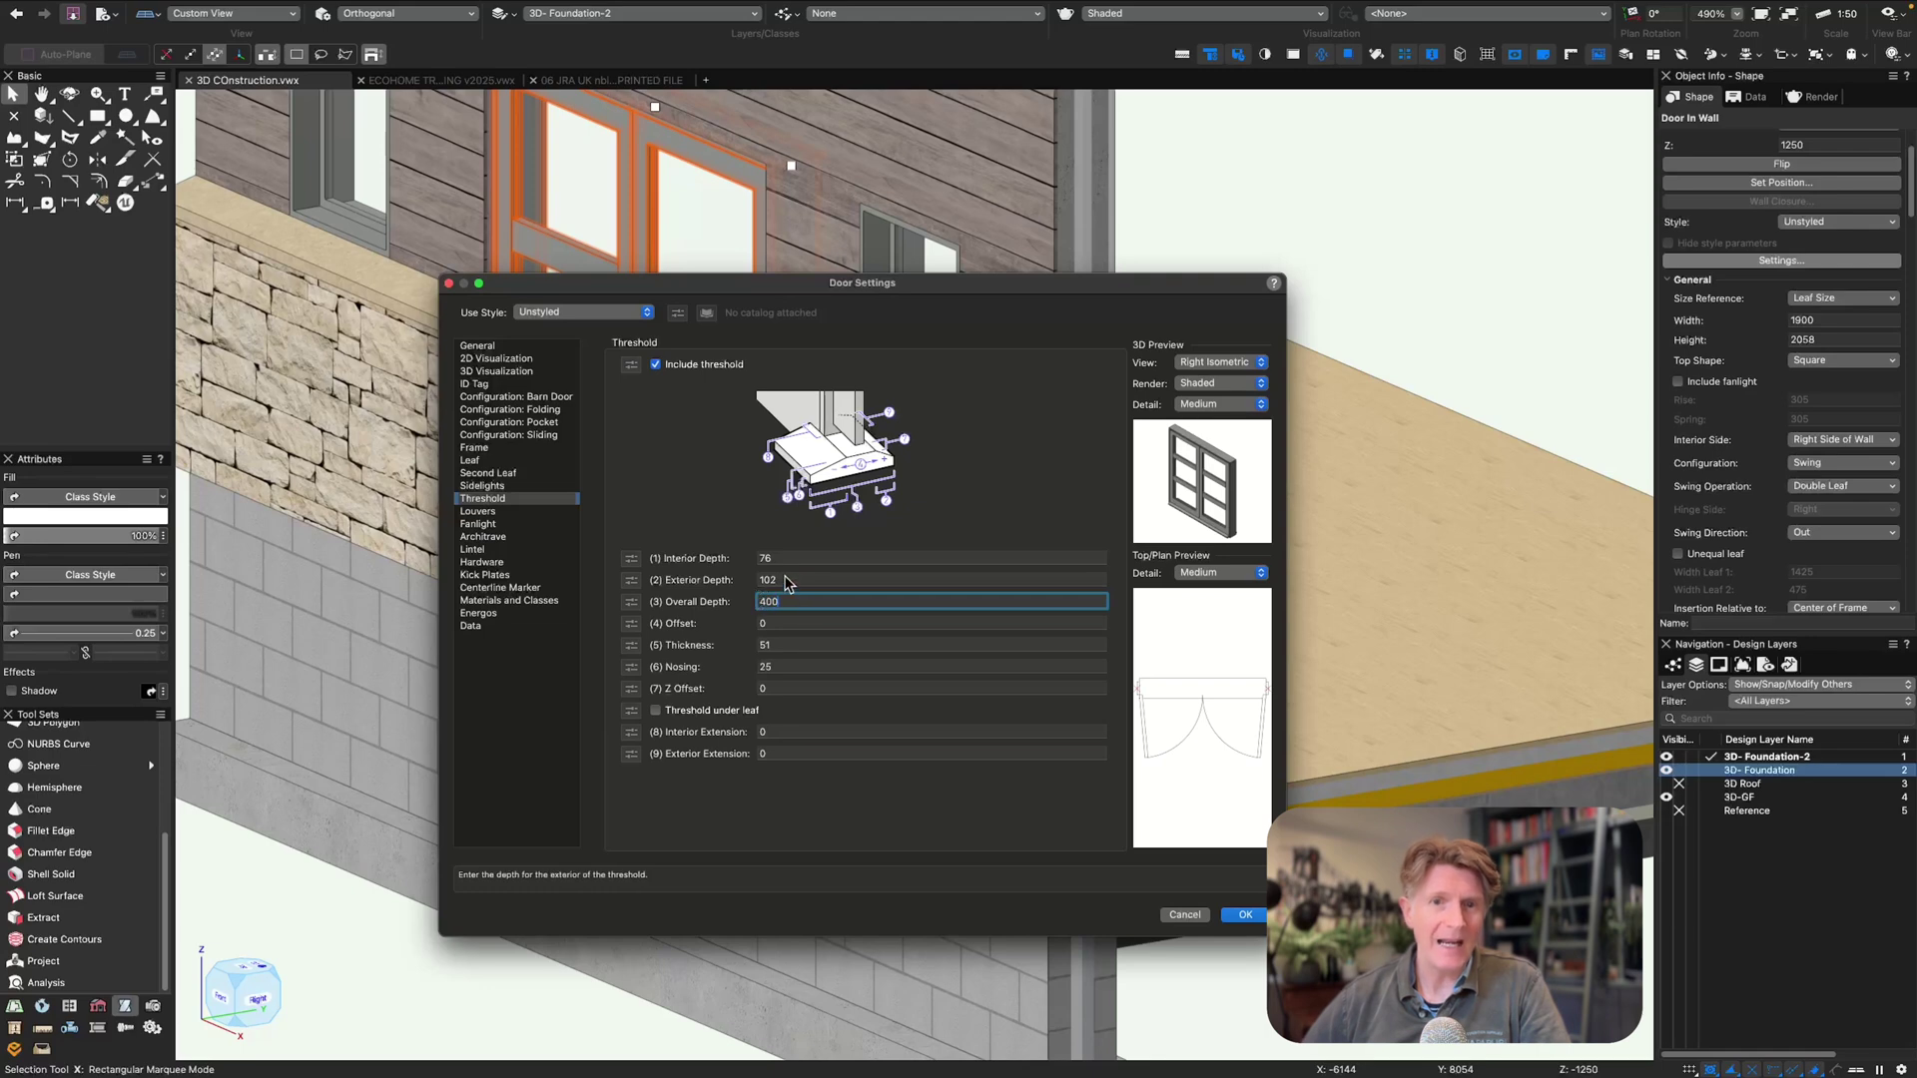
left_click_drag(788, 582, 738, 583)
key("Return")
key("x")
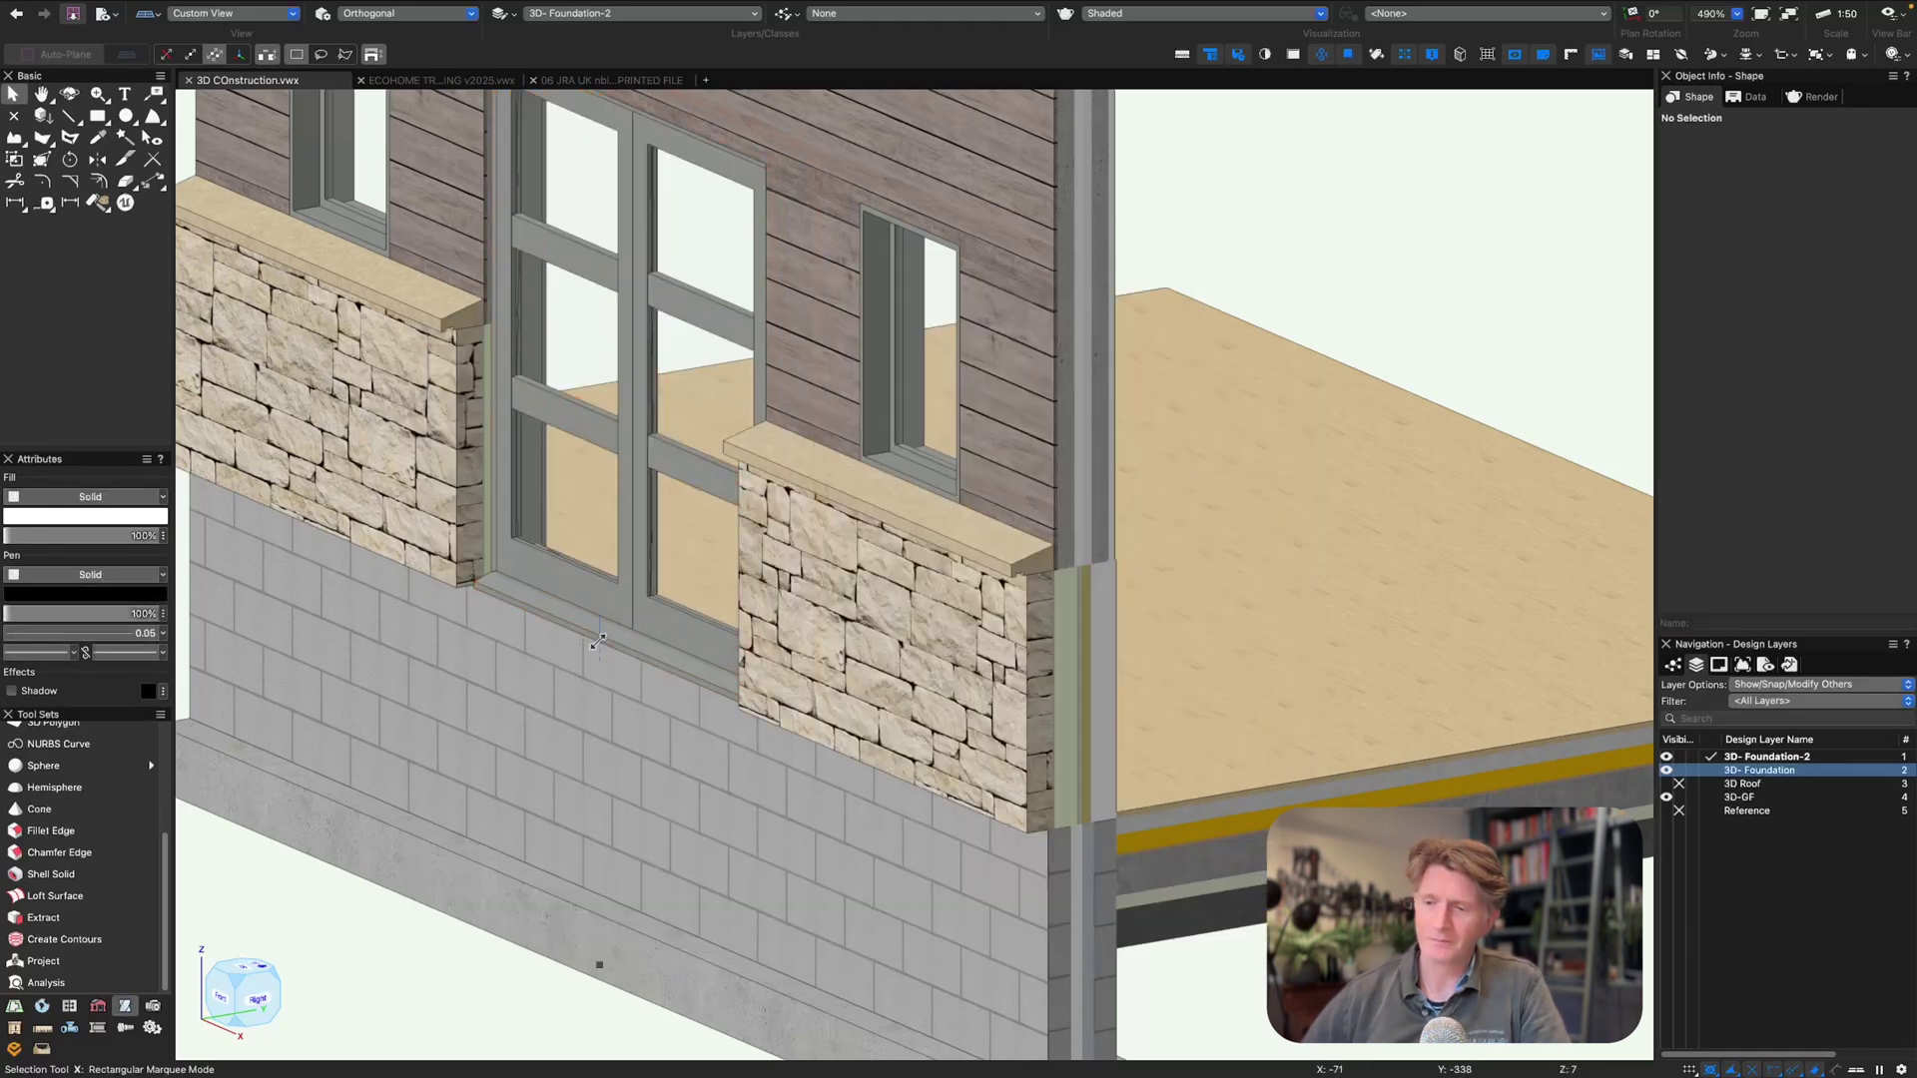
- In the Right view, draw a closed ground-profile polygon about 2810 by 1255 mm with a sloping top against the foundation wall's outer face
scroll(602, 621, "down", 6)
middle_click_drag(848, 611, 798, 644, "super")
key("shift+c")
key("3")
key("1")
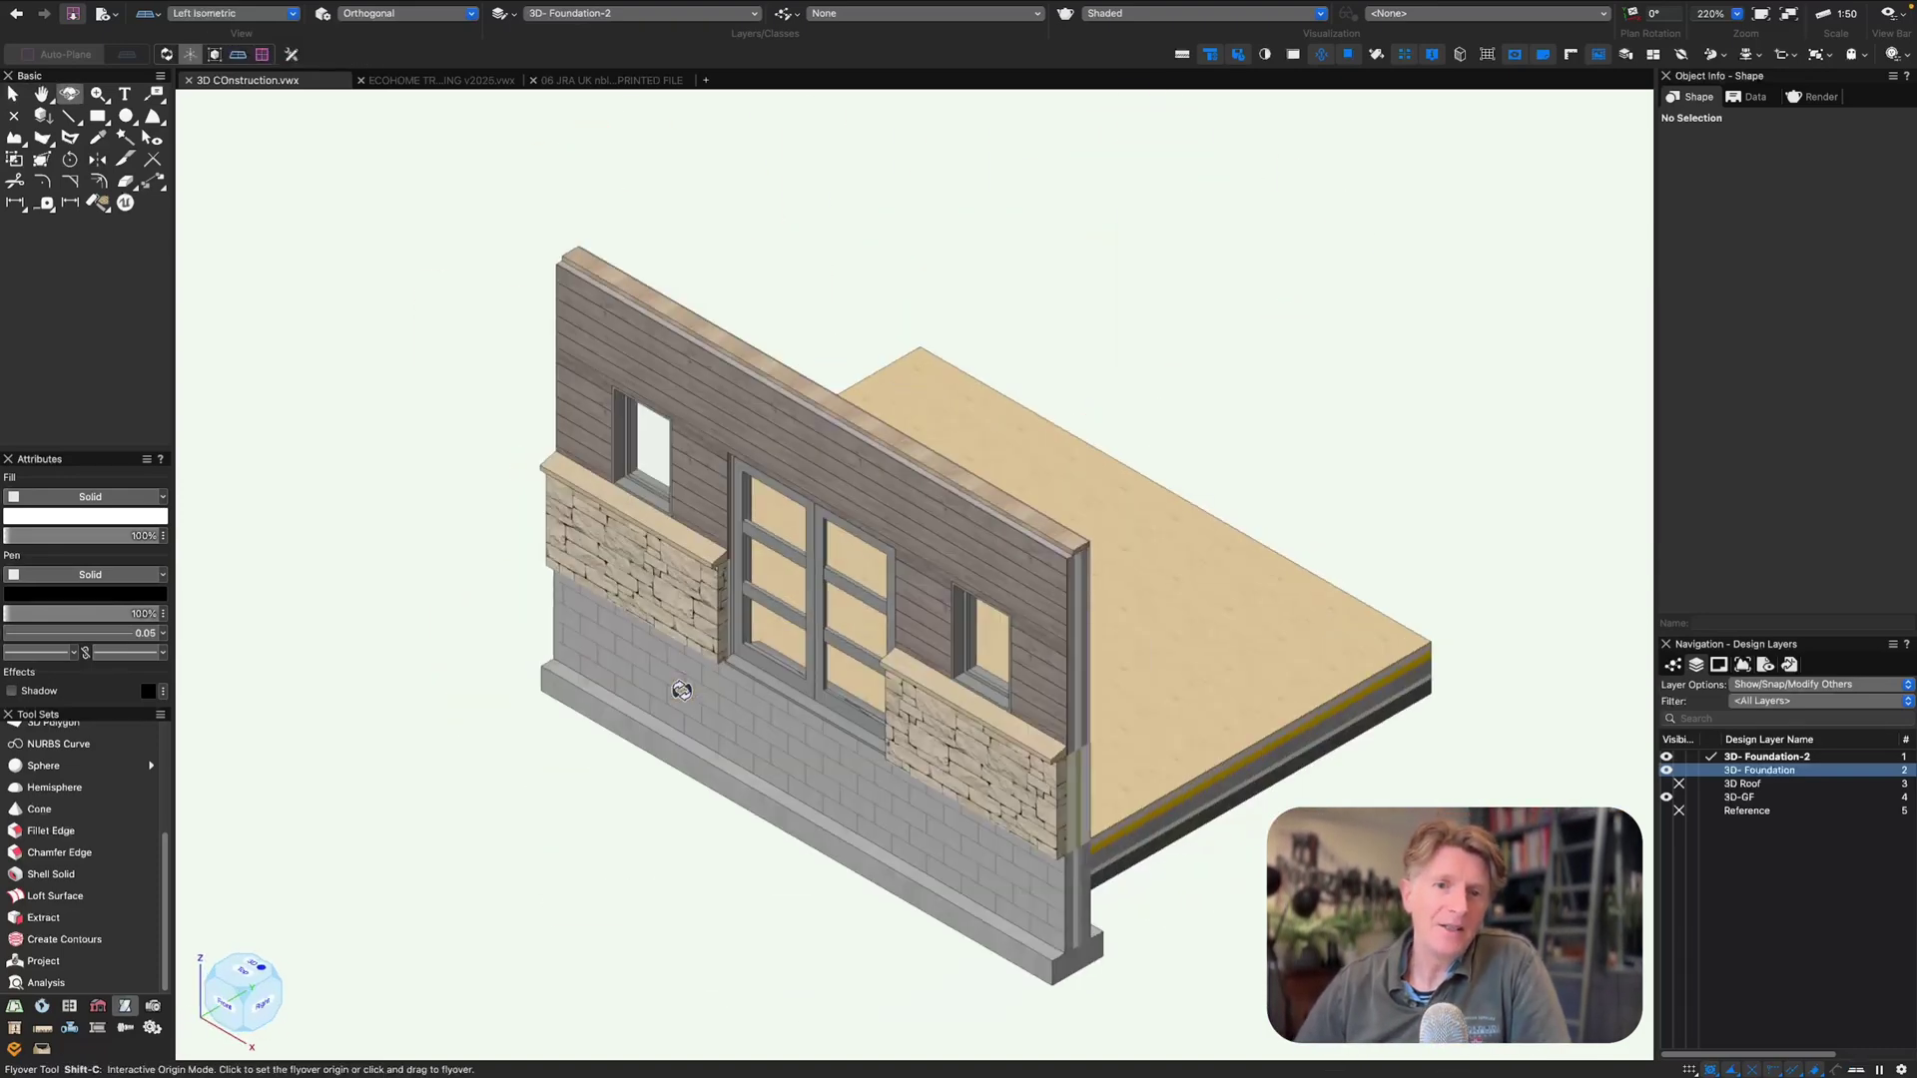
key("KP_0")
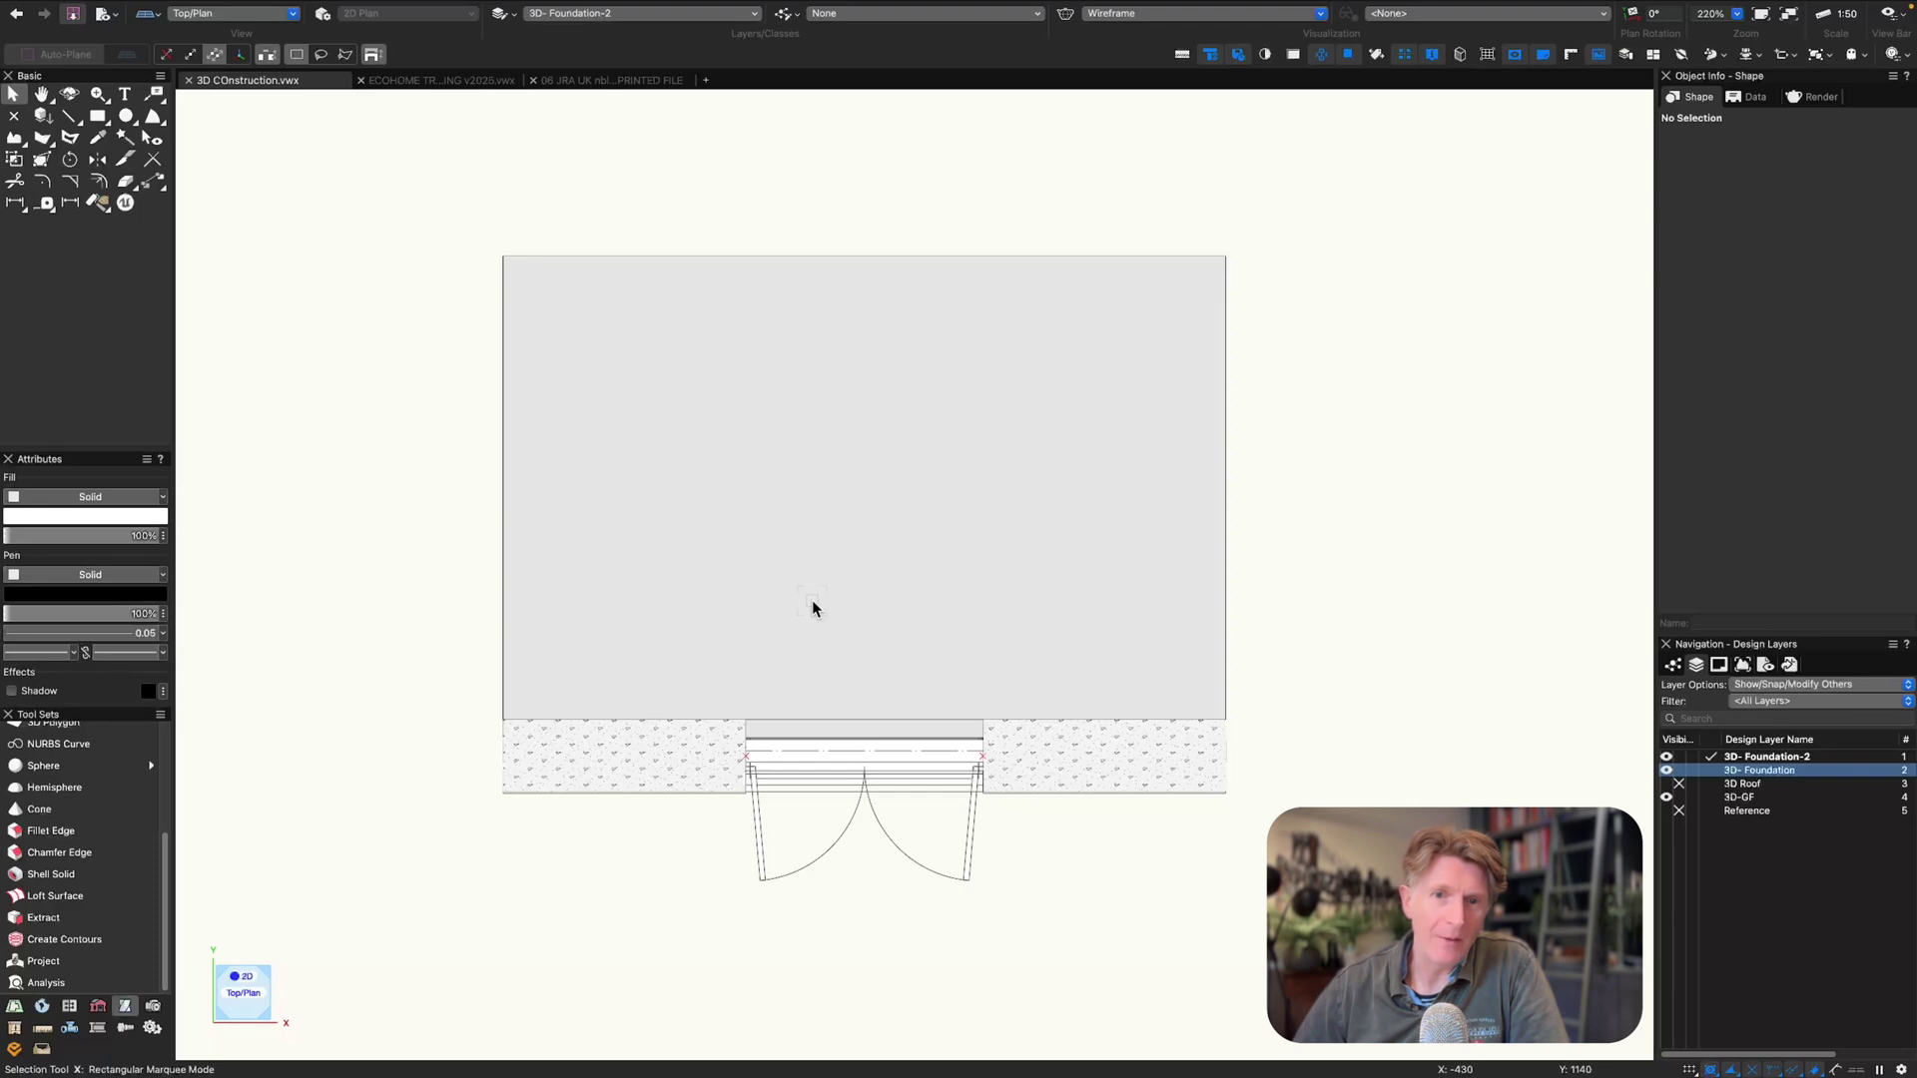
key("KP_2")
key("KP_6")
key("8")
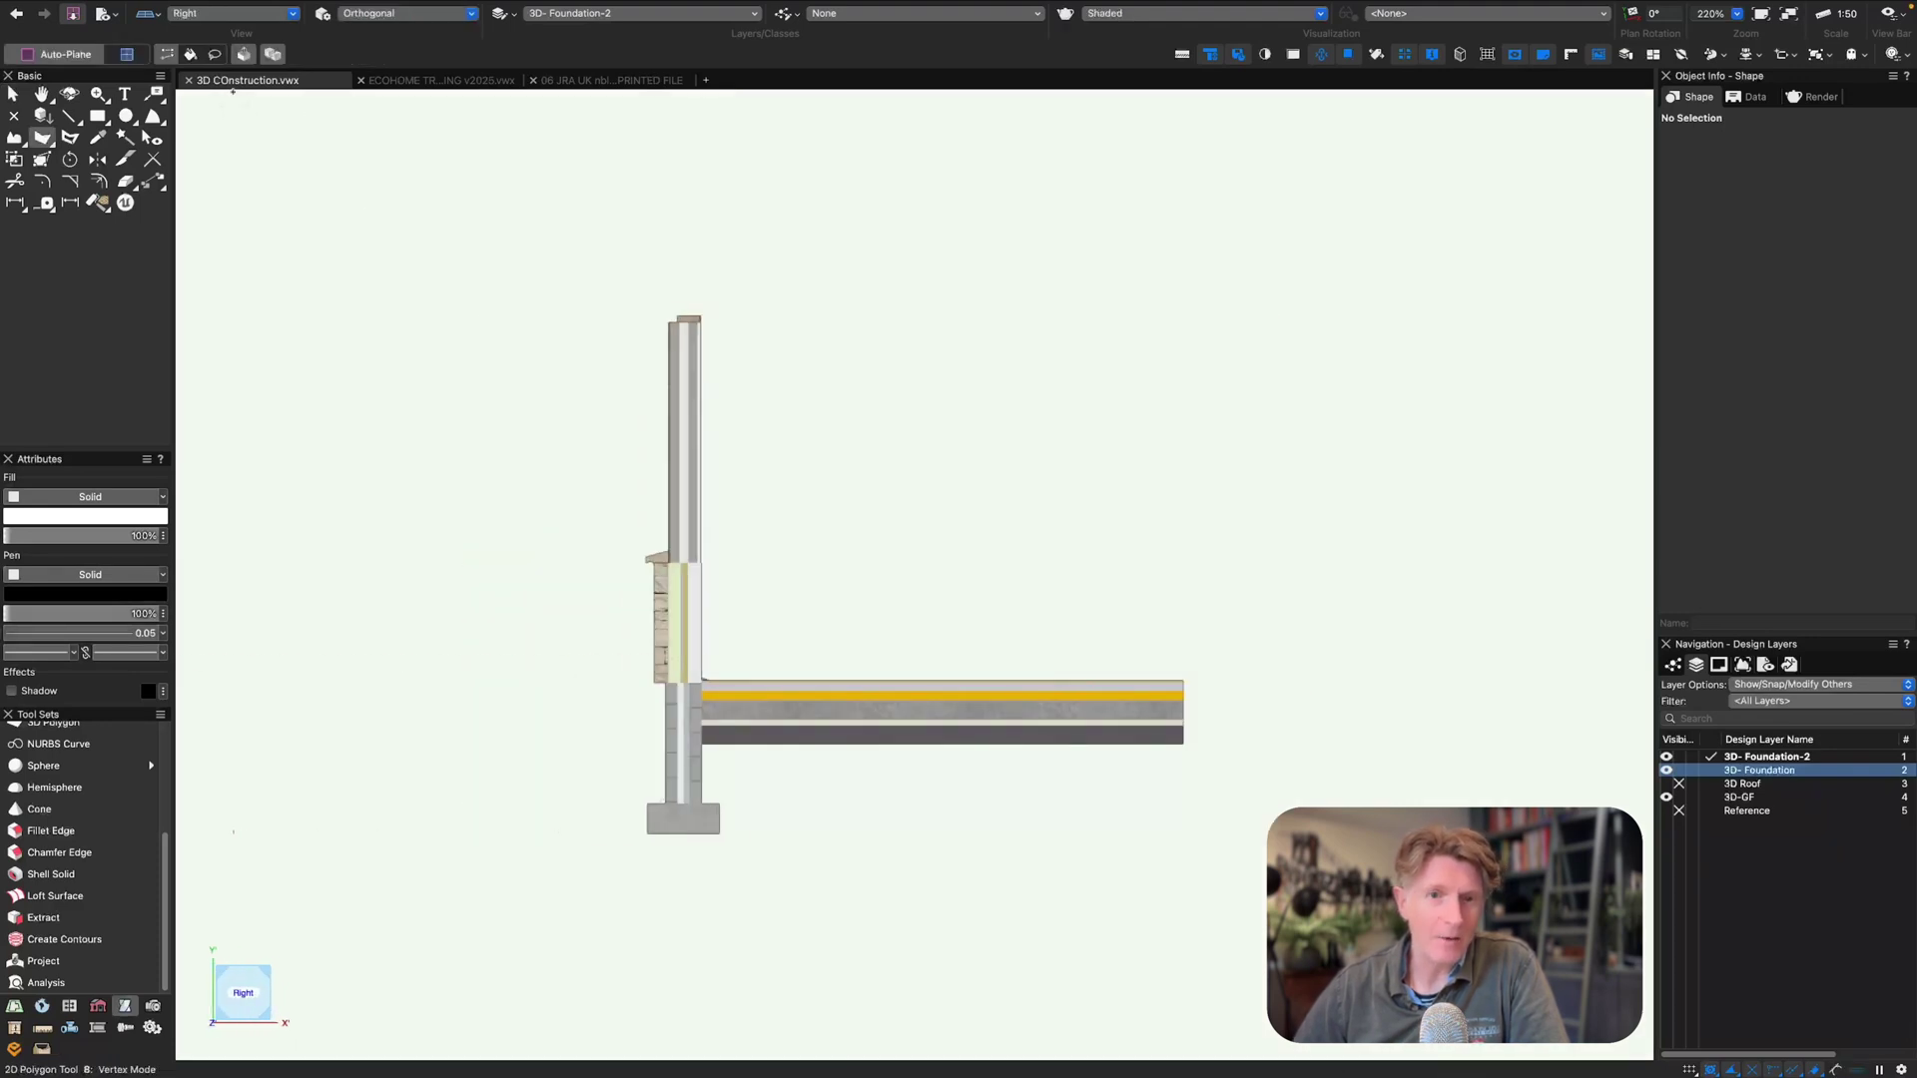
left_click(651, 683)
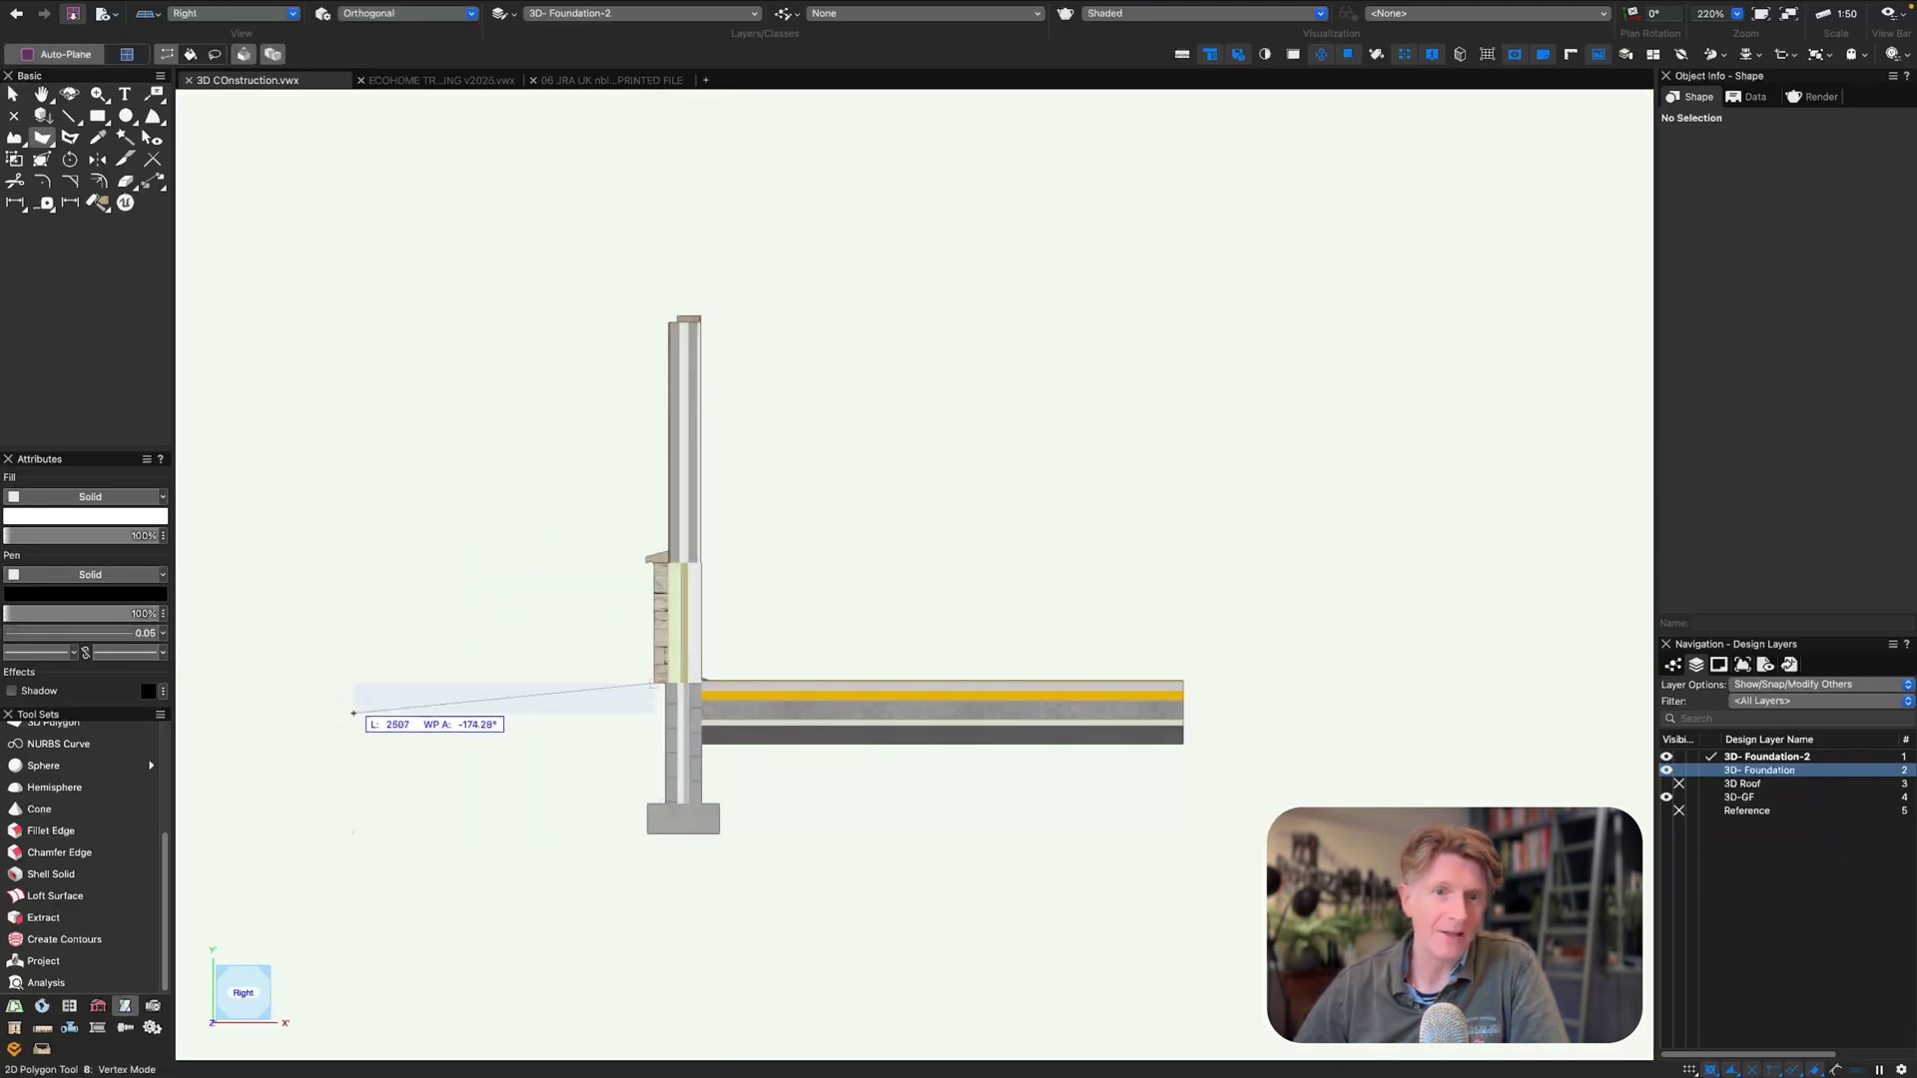
left_click(327, 714)
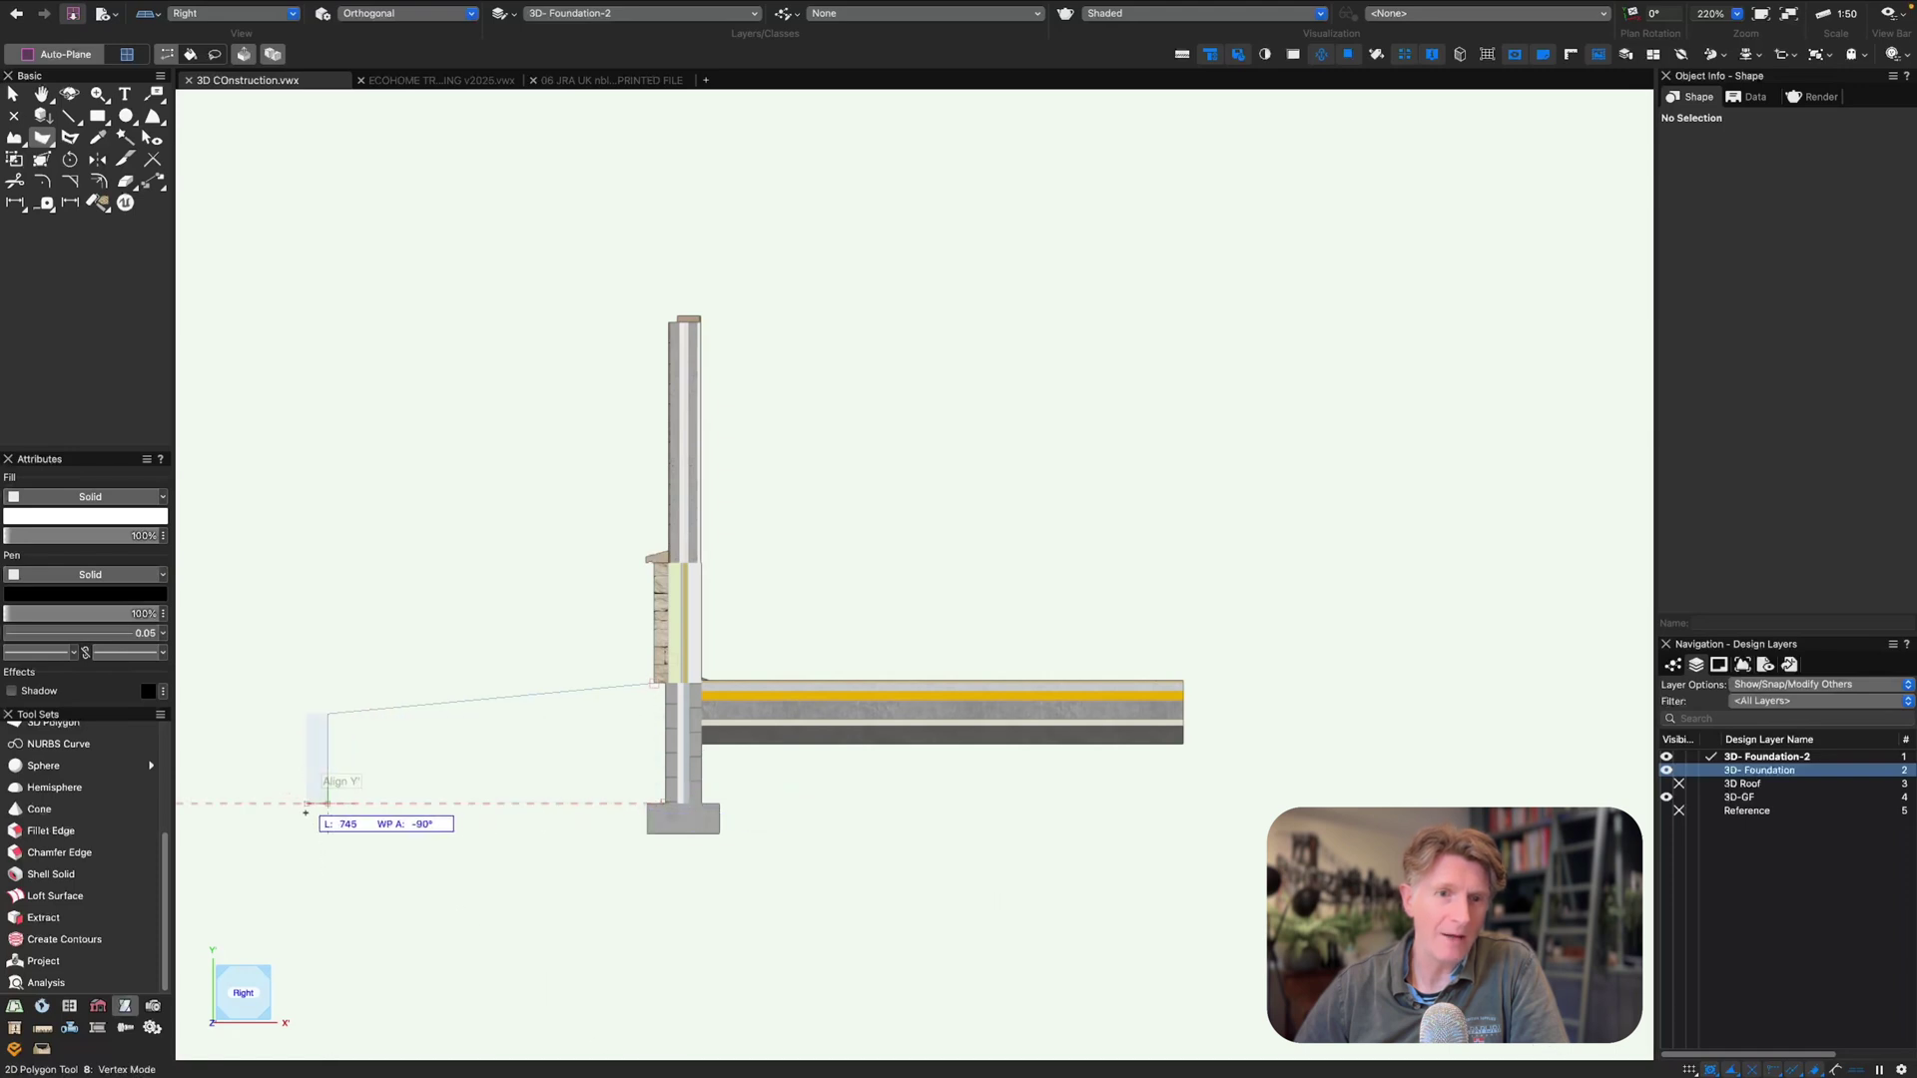
left_click(327, 804)
key("BackSpace")
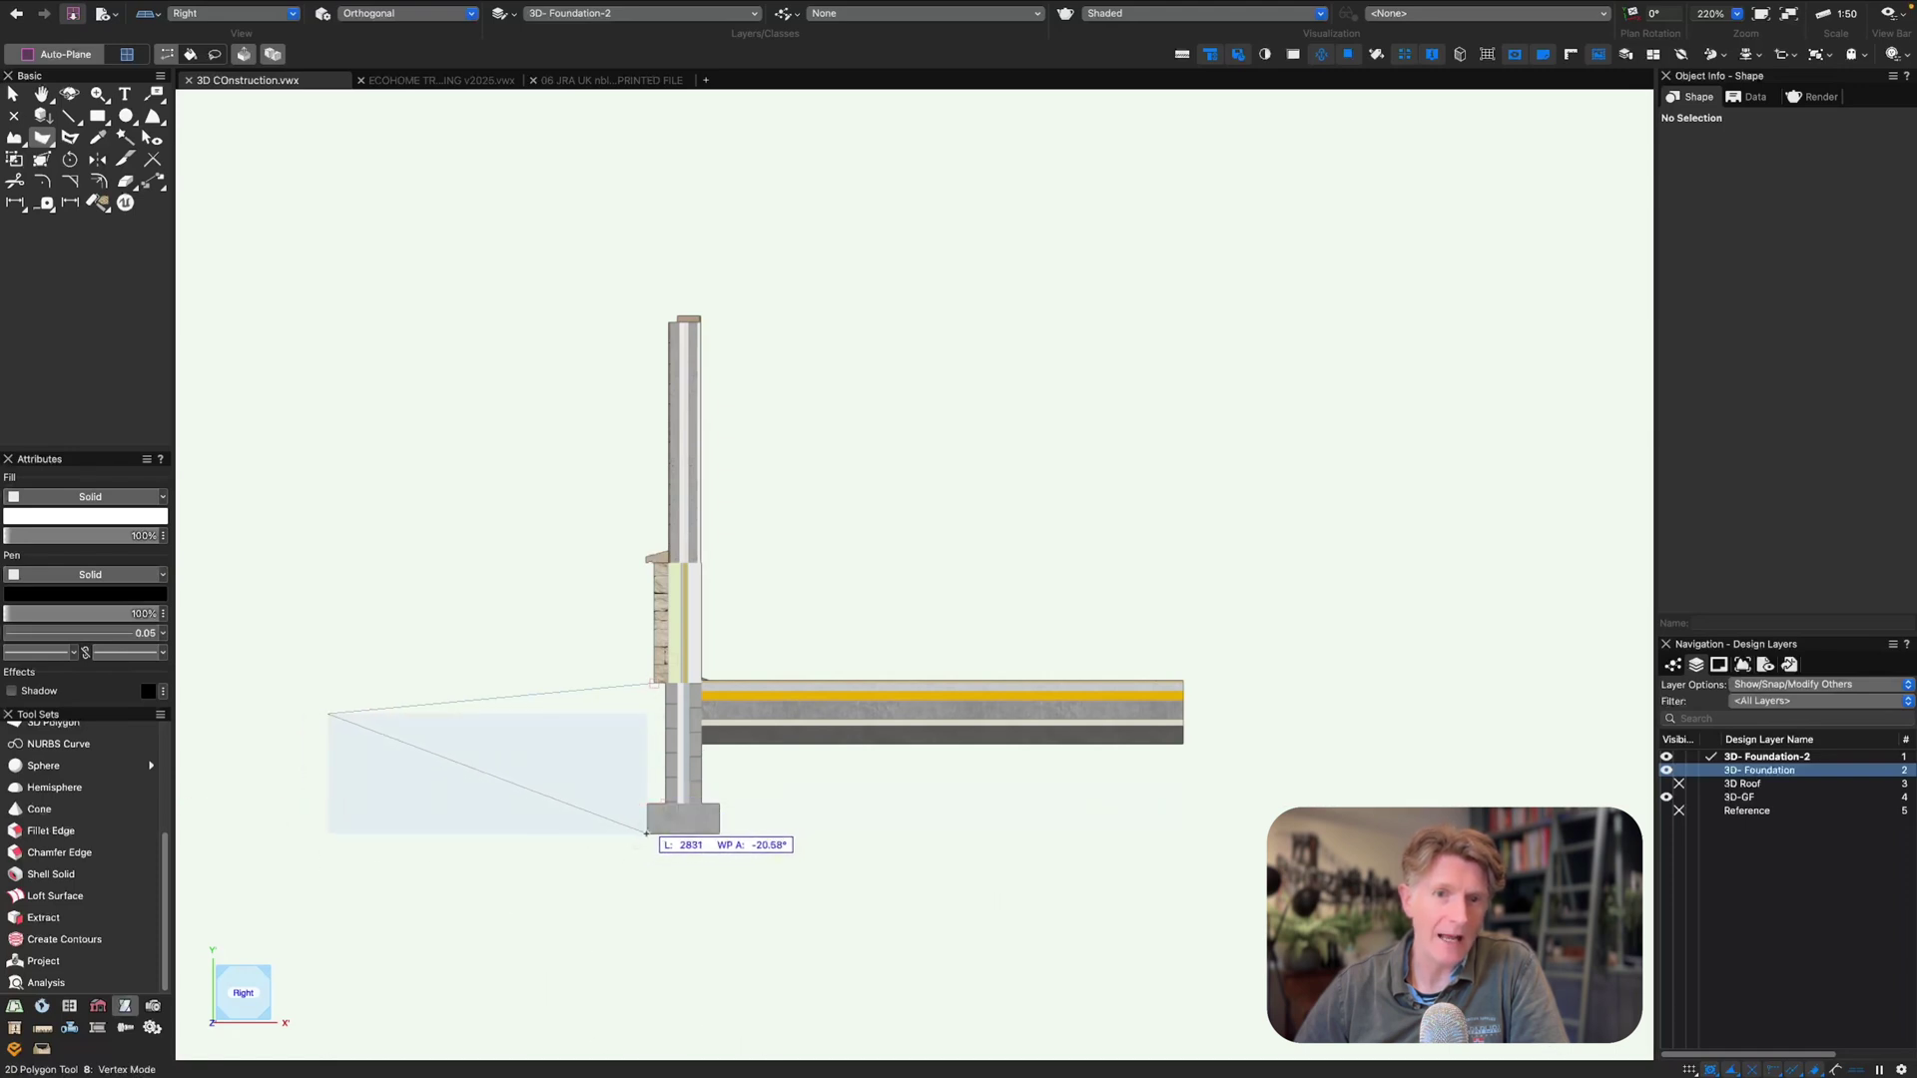
left_click(326, 833)
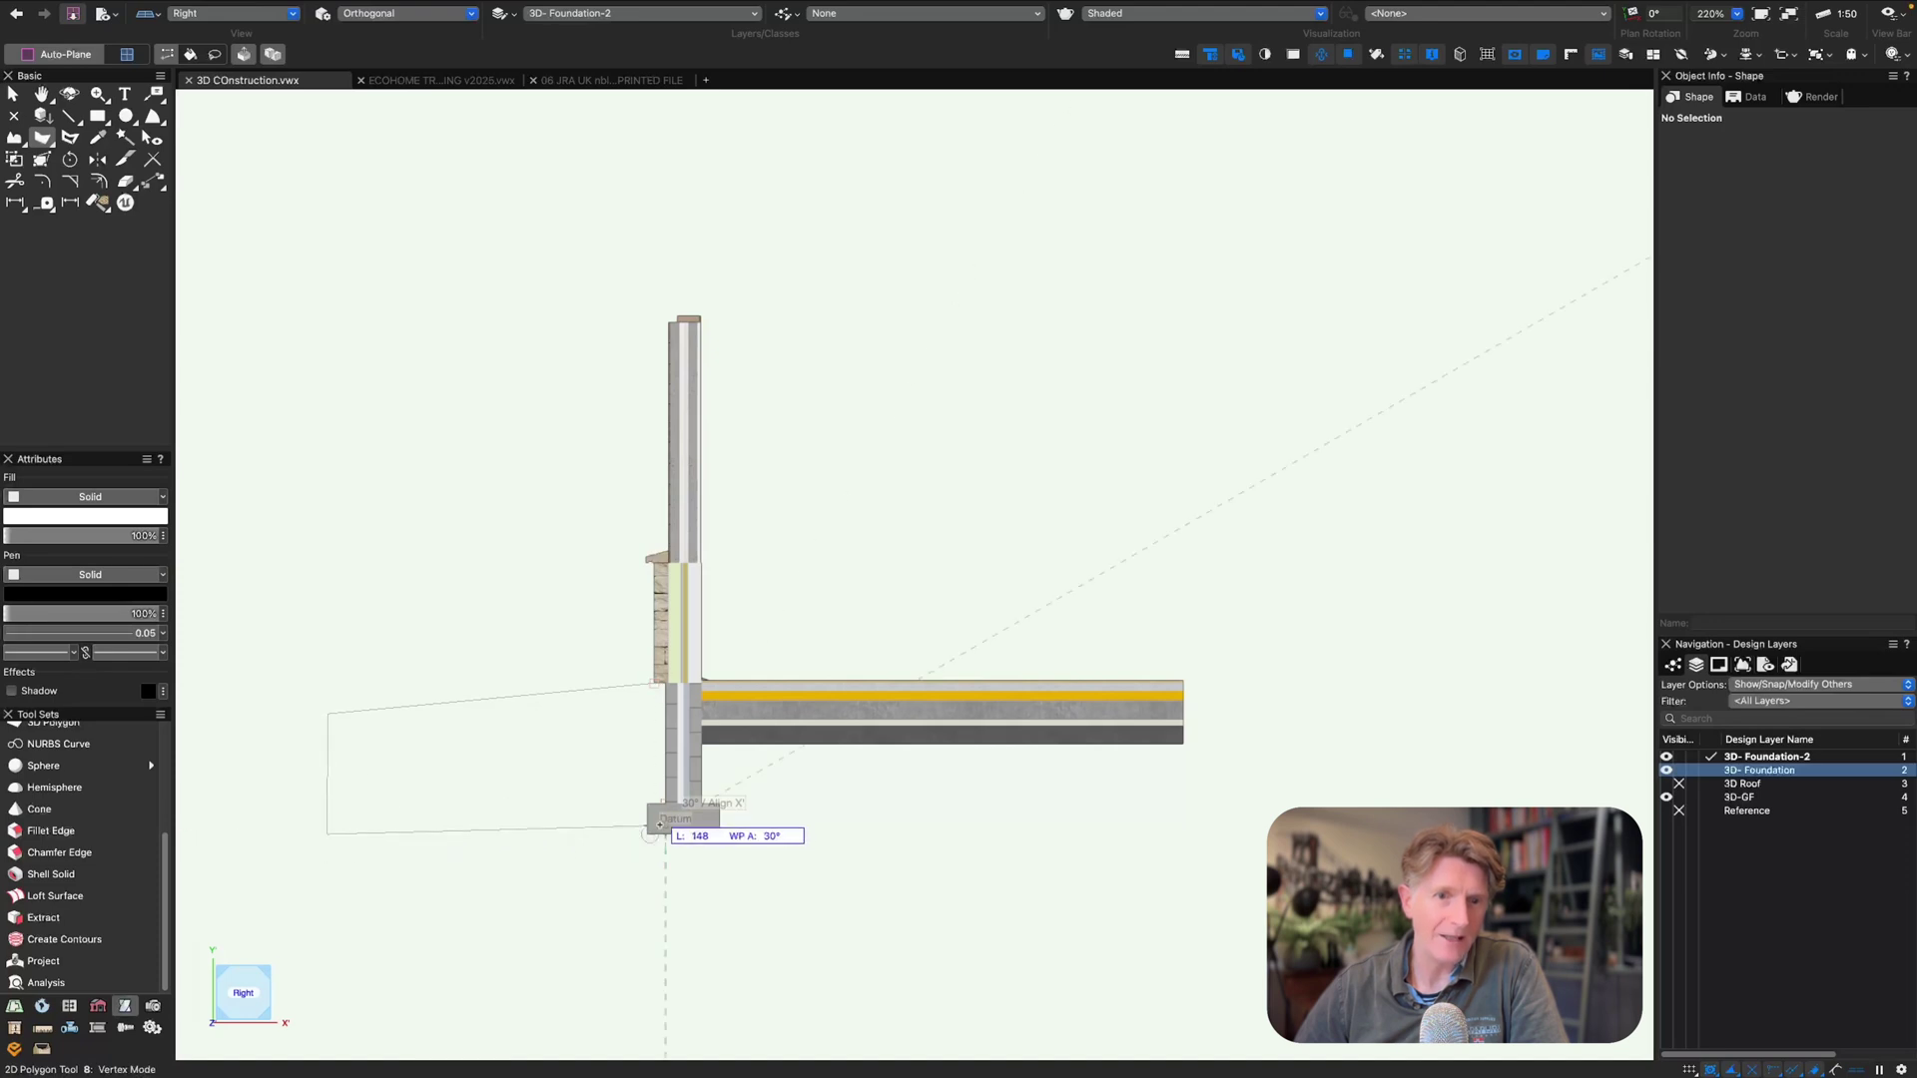
left_click(649, 834)
left_click(667, 682)
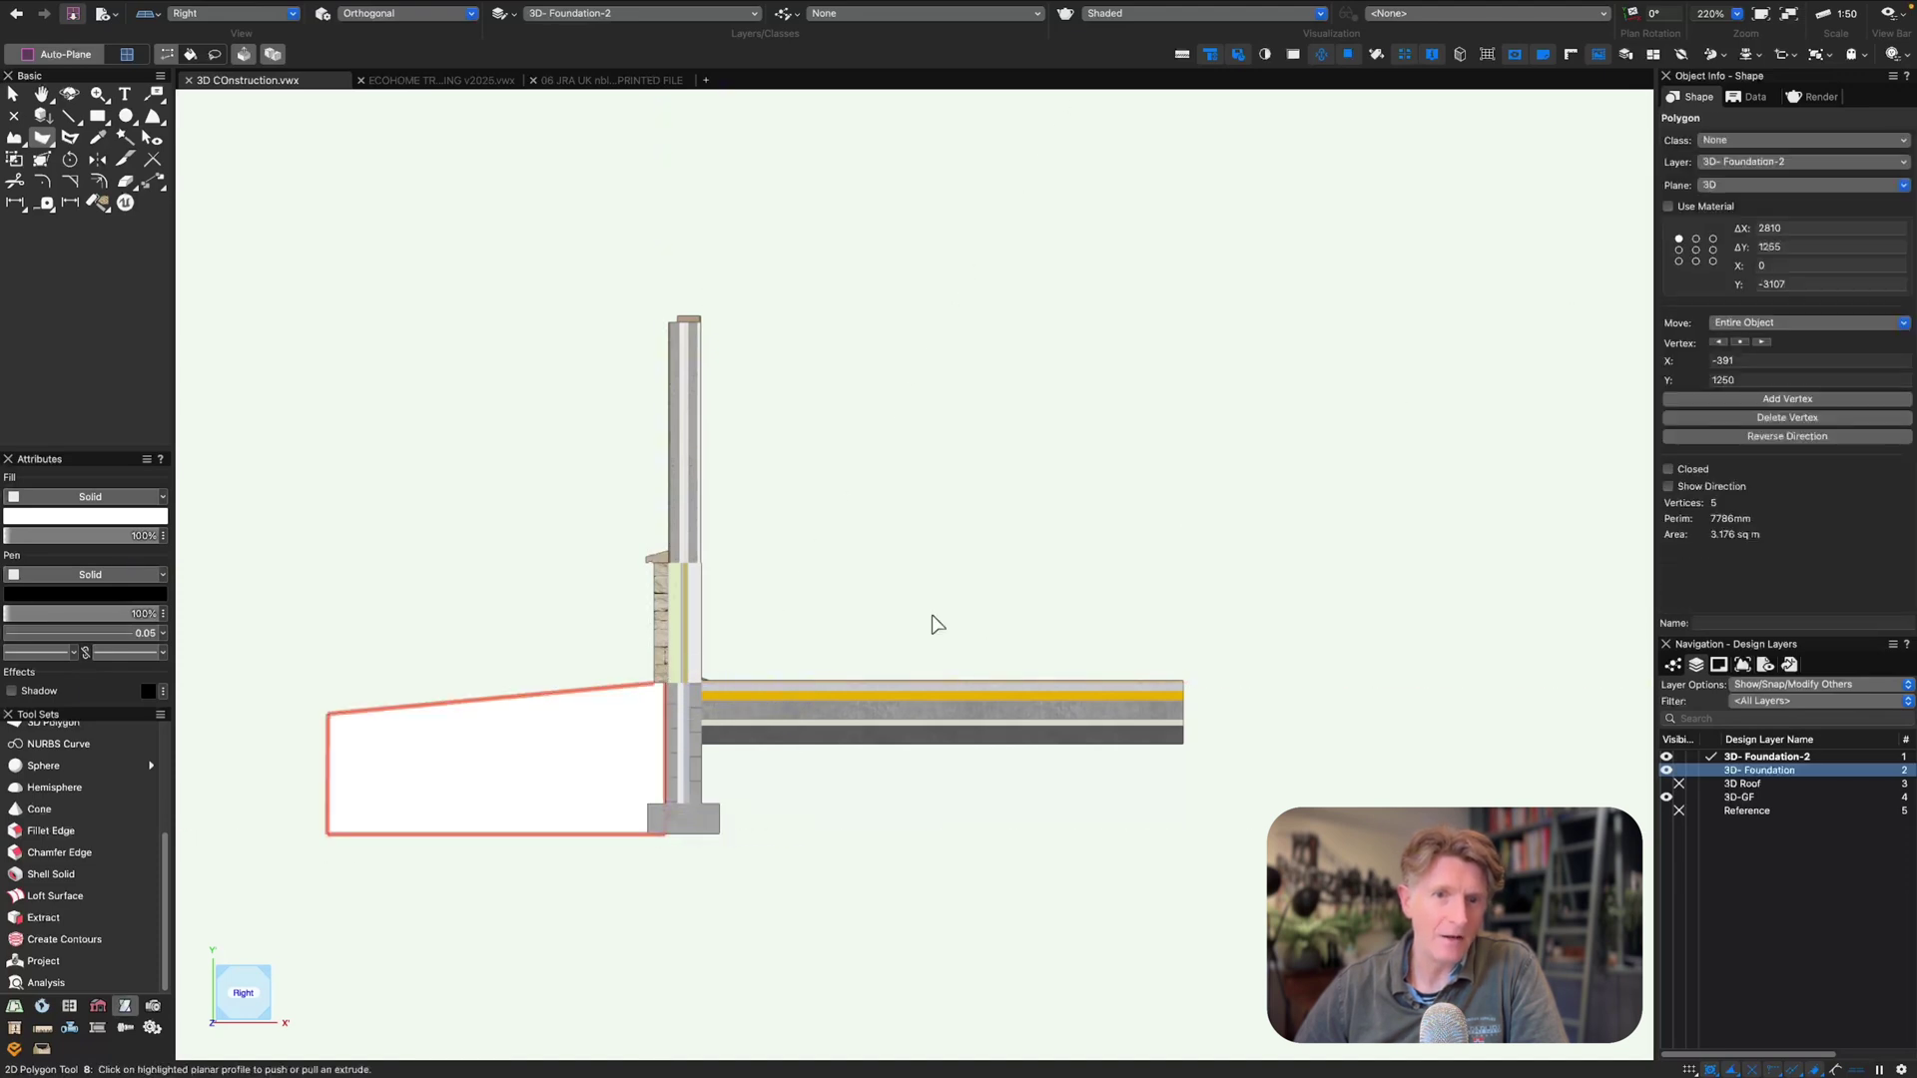
- Extrude the ground profile with Push/Pull to both ends of the wall, for a total length of 6000 mm
middle_click_drag(575, 610, 852, 523, "ctrl")
scroll(619, 649, "up", 1)
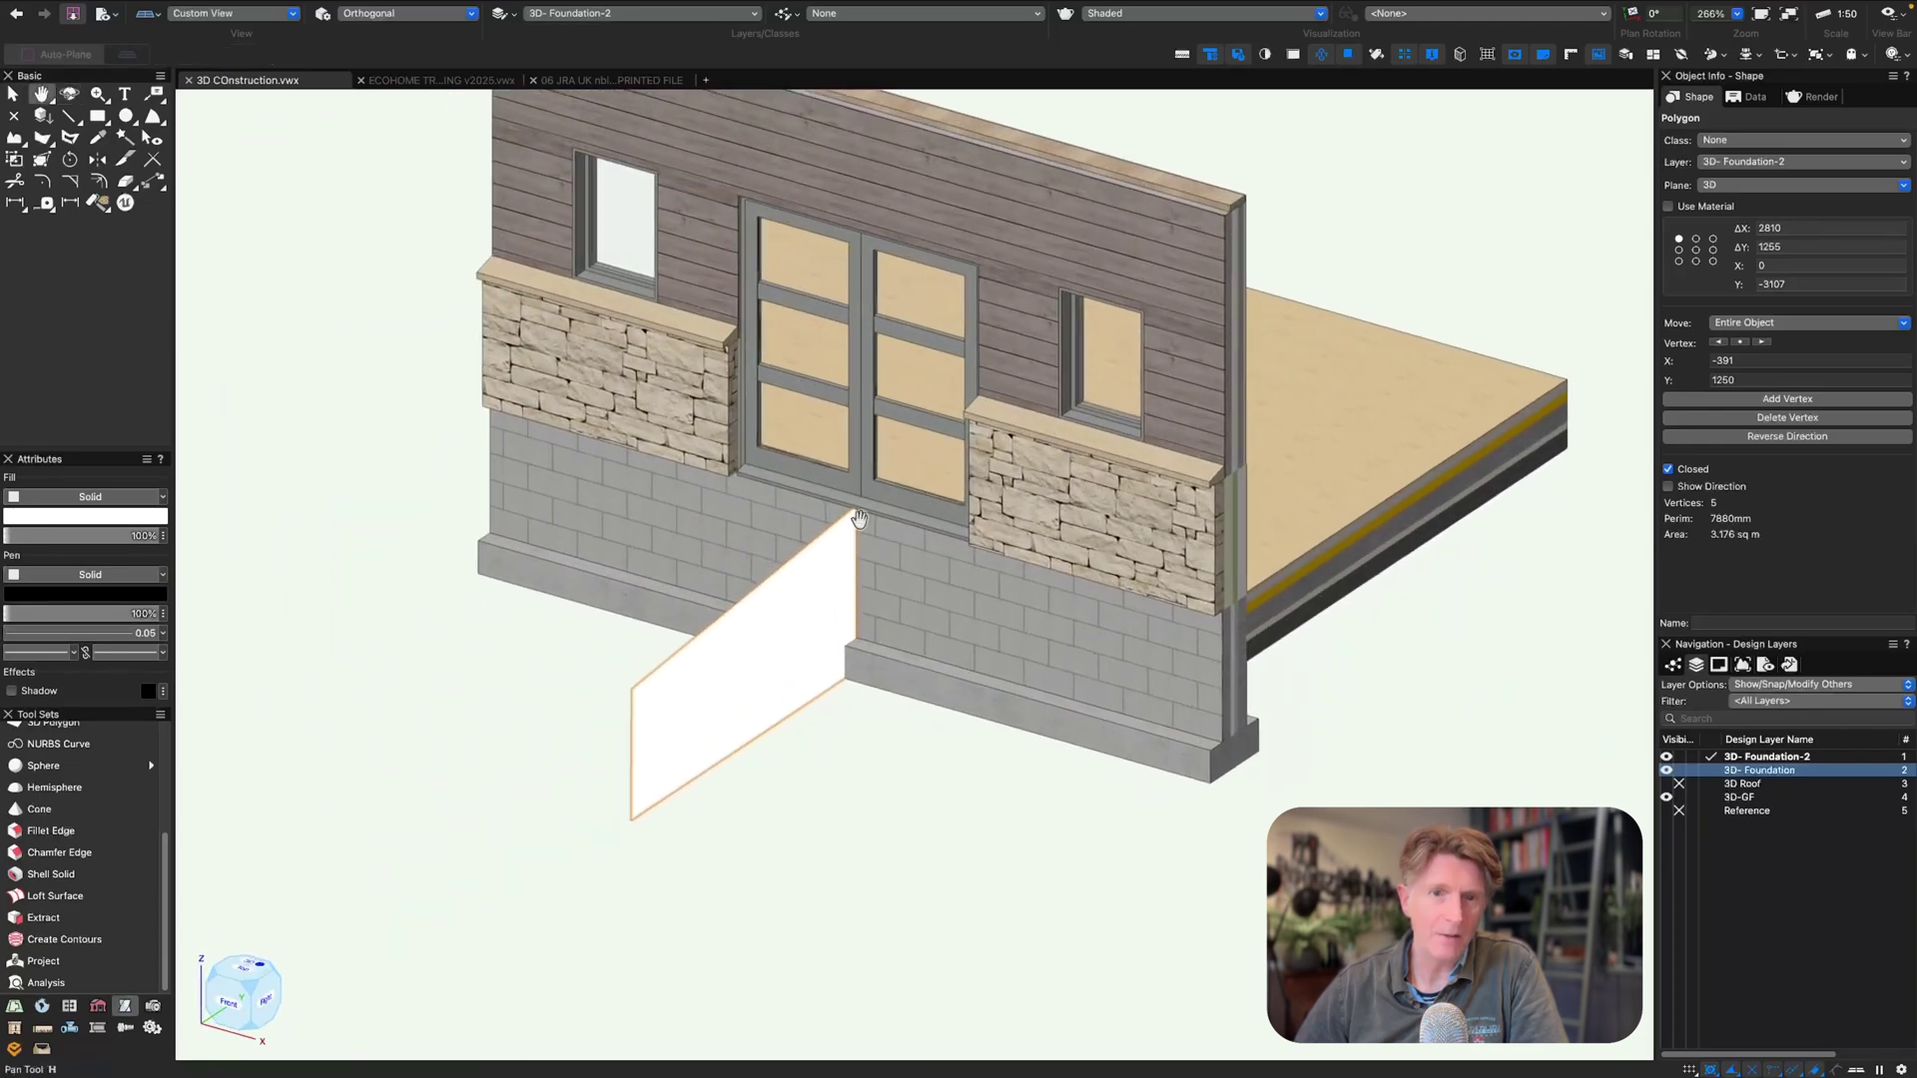
middle_click_drag(836, 671, 802, 673, "ctrl")
key("shift+r")
left_click(802, 671)
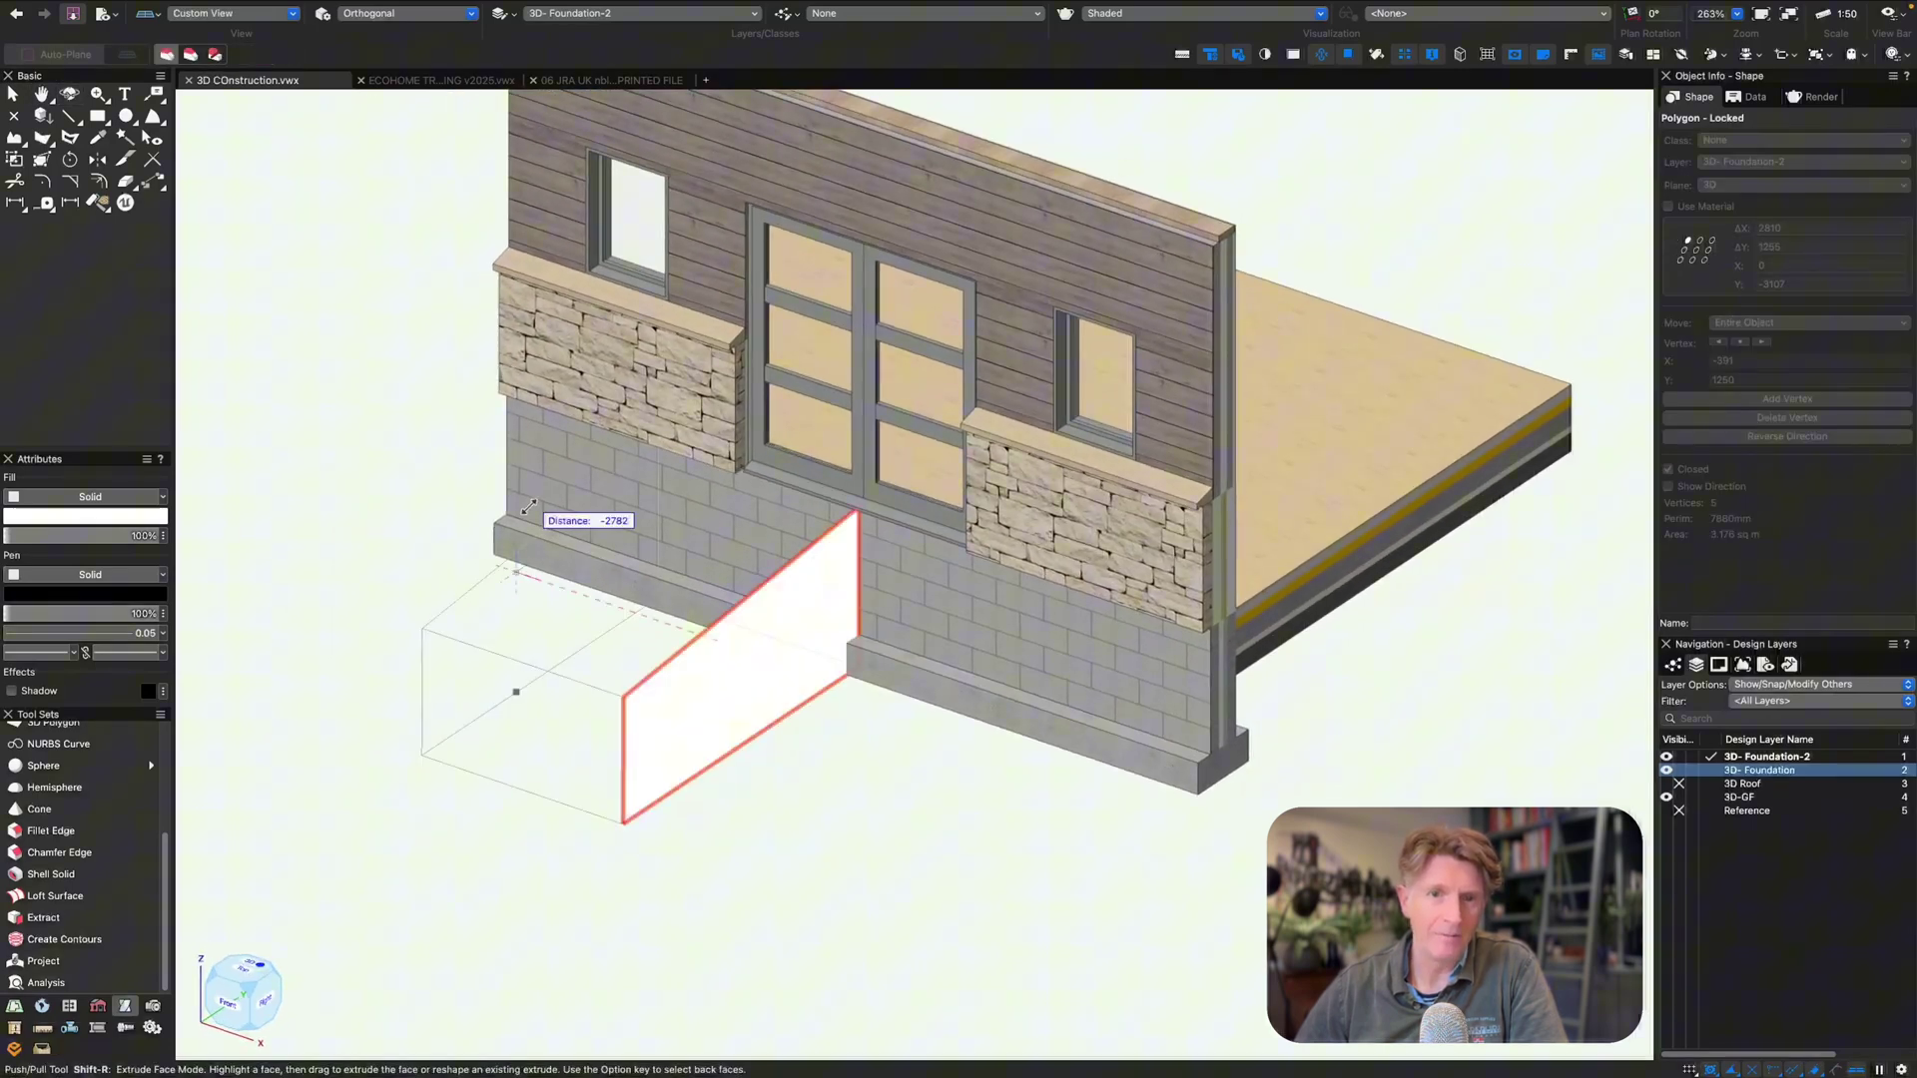
left_click(497, 396)
left_click(789, 637)
left_click_drag(1150, 613, 1213, 641)
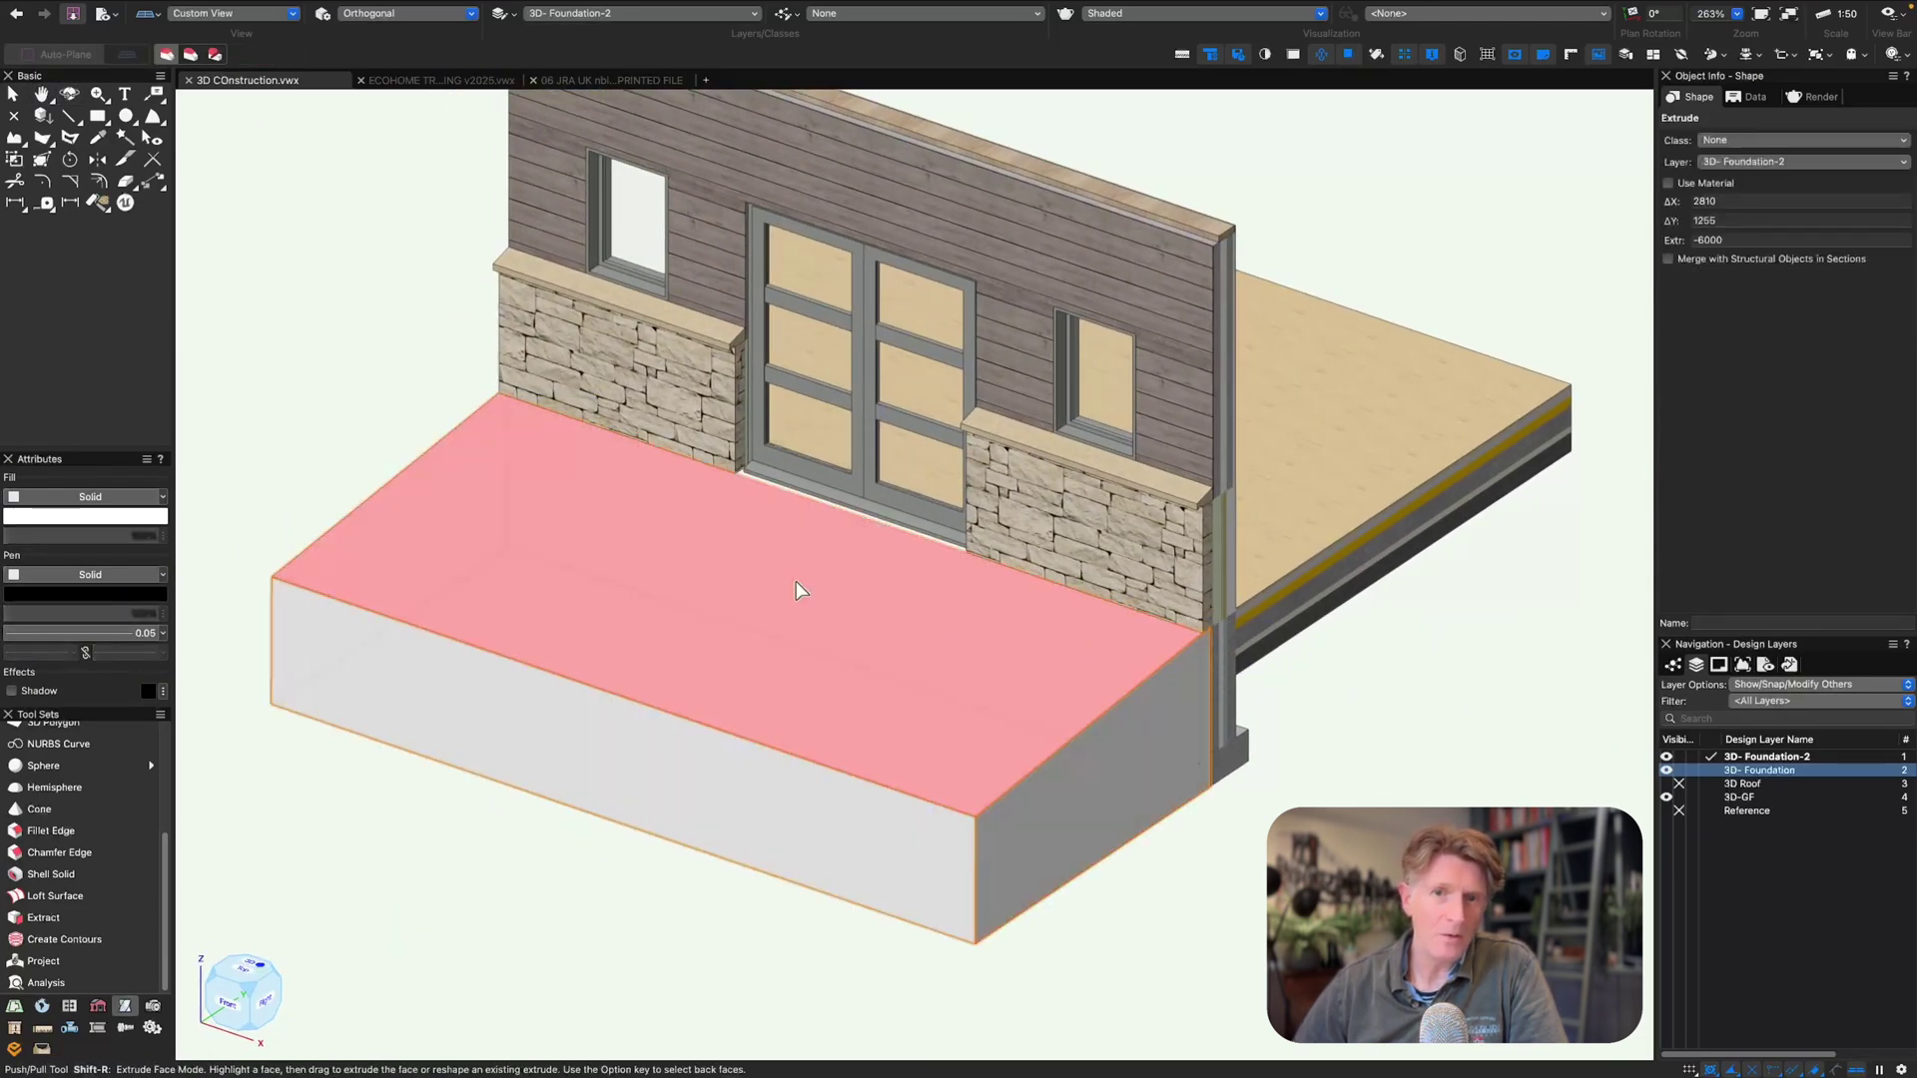
- Search the resources for soil and apply the soil texture to the extruded ground block
key("x")
key("x")
left_click(522, 574)
key("super+r")
left_click(1048, 242)
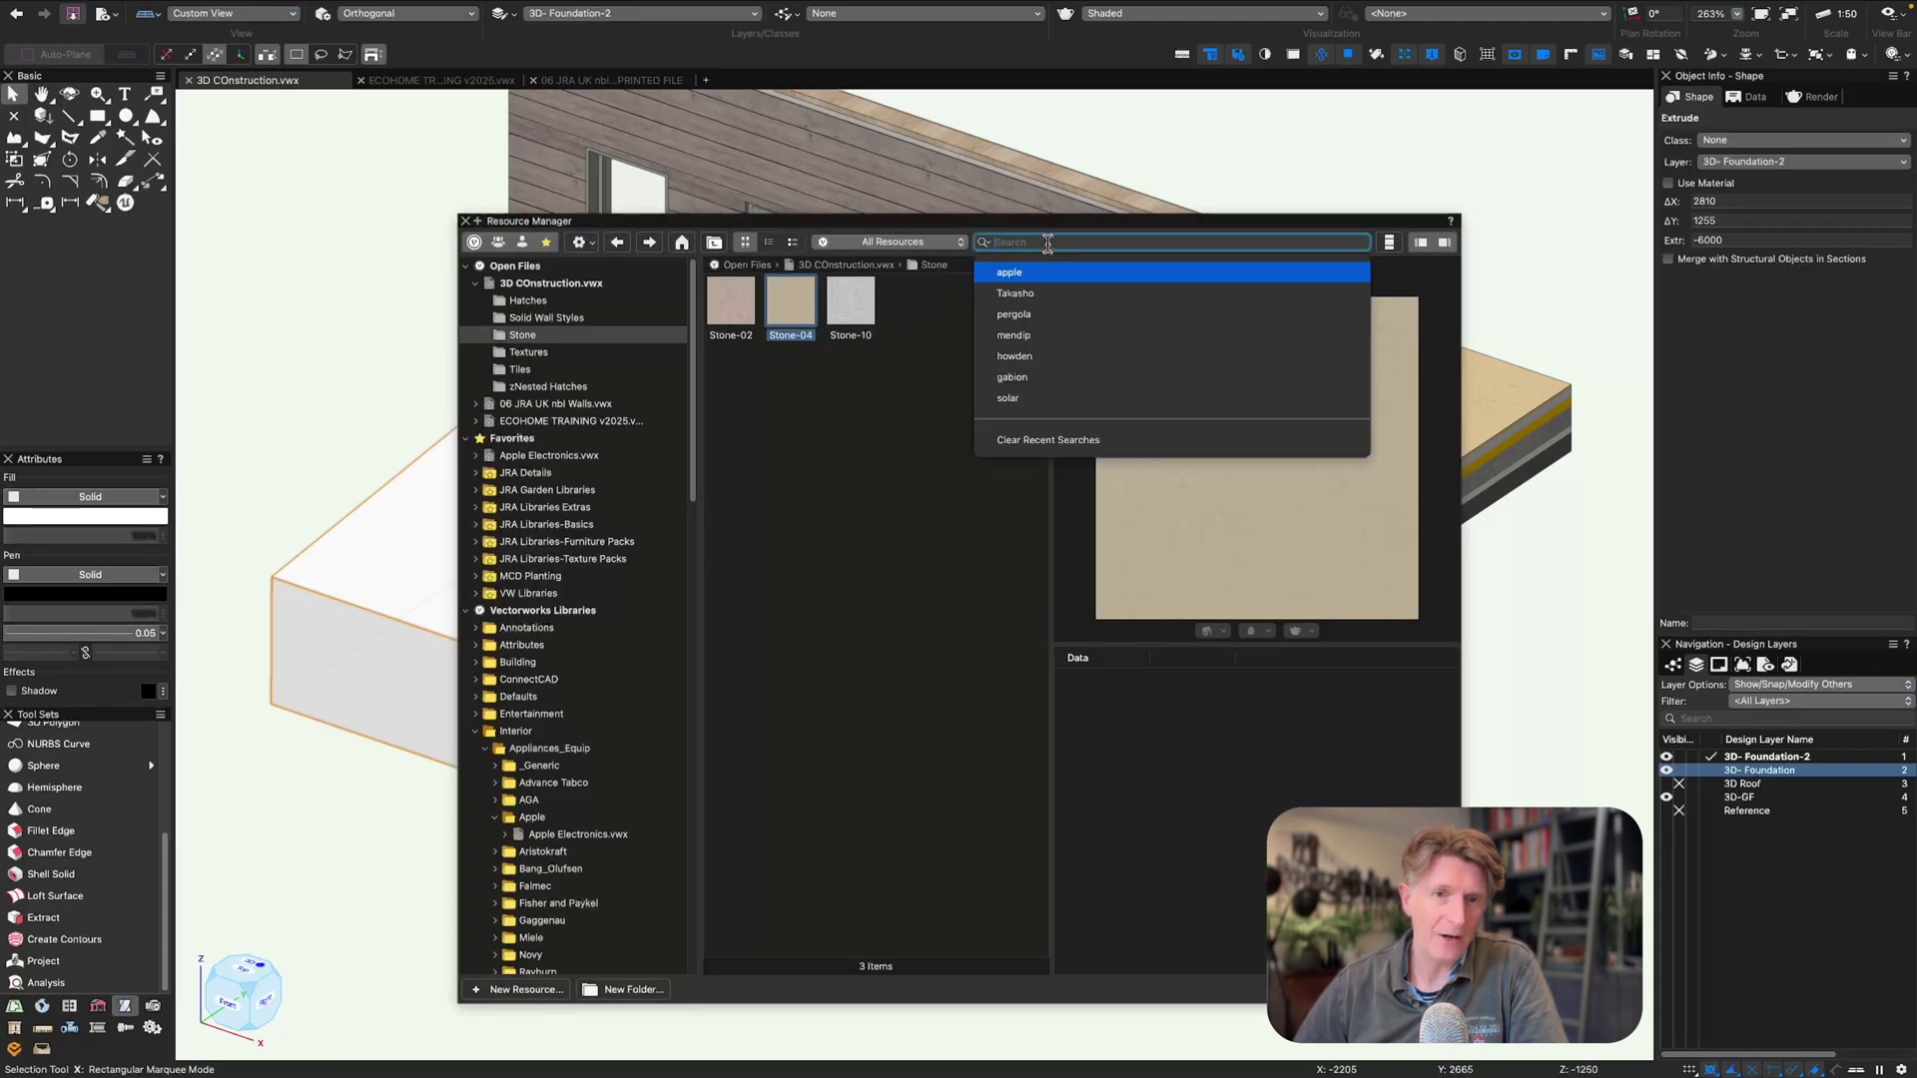
type("soil")
key("Return")
left_click_drag(787, 302, 391, 631)
left_click(465, 221)
left_click(381, 234)
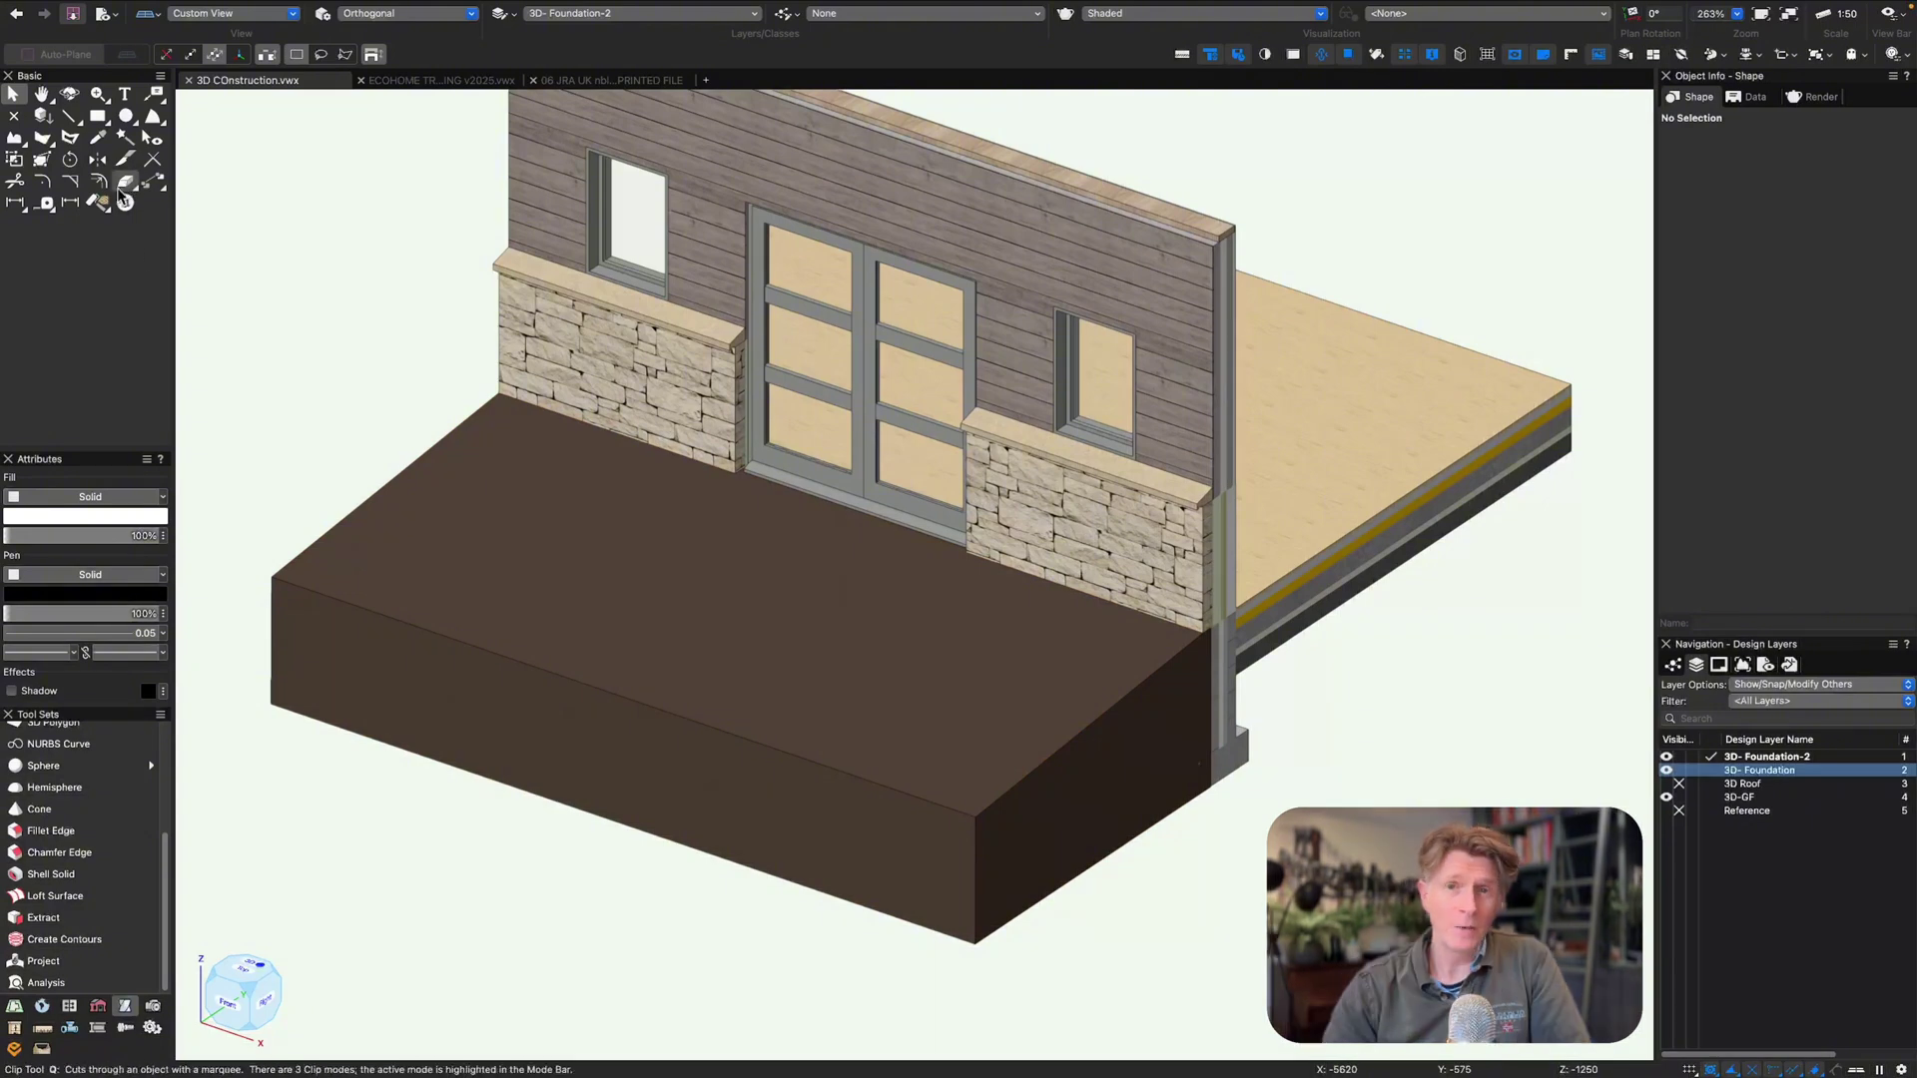
- Search the textures for grass and apply LAND-GRASS3 to the ground block's top face only
key("shift+t")
left_click(349, 56)
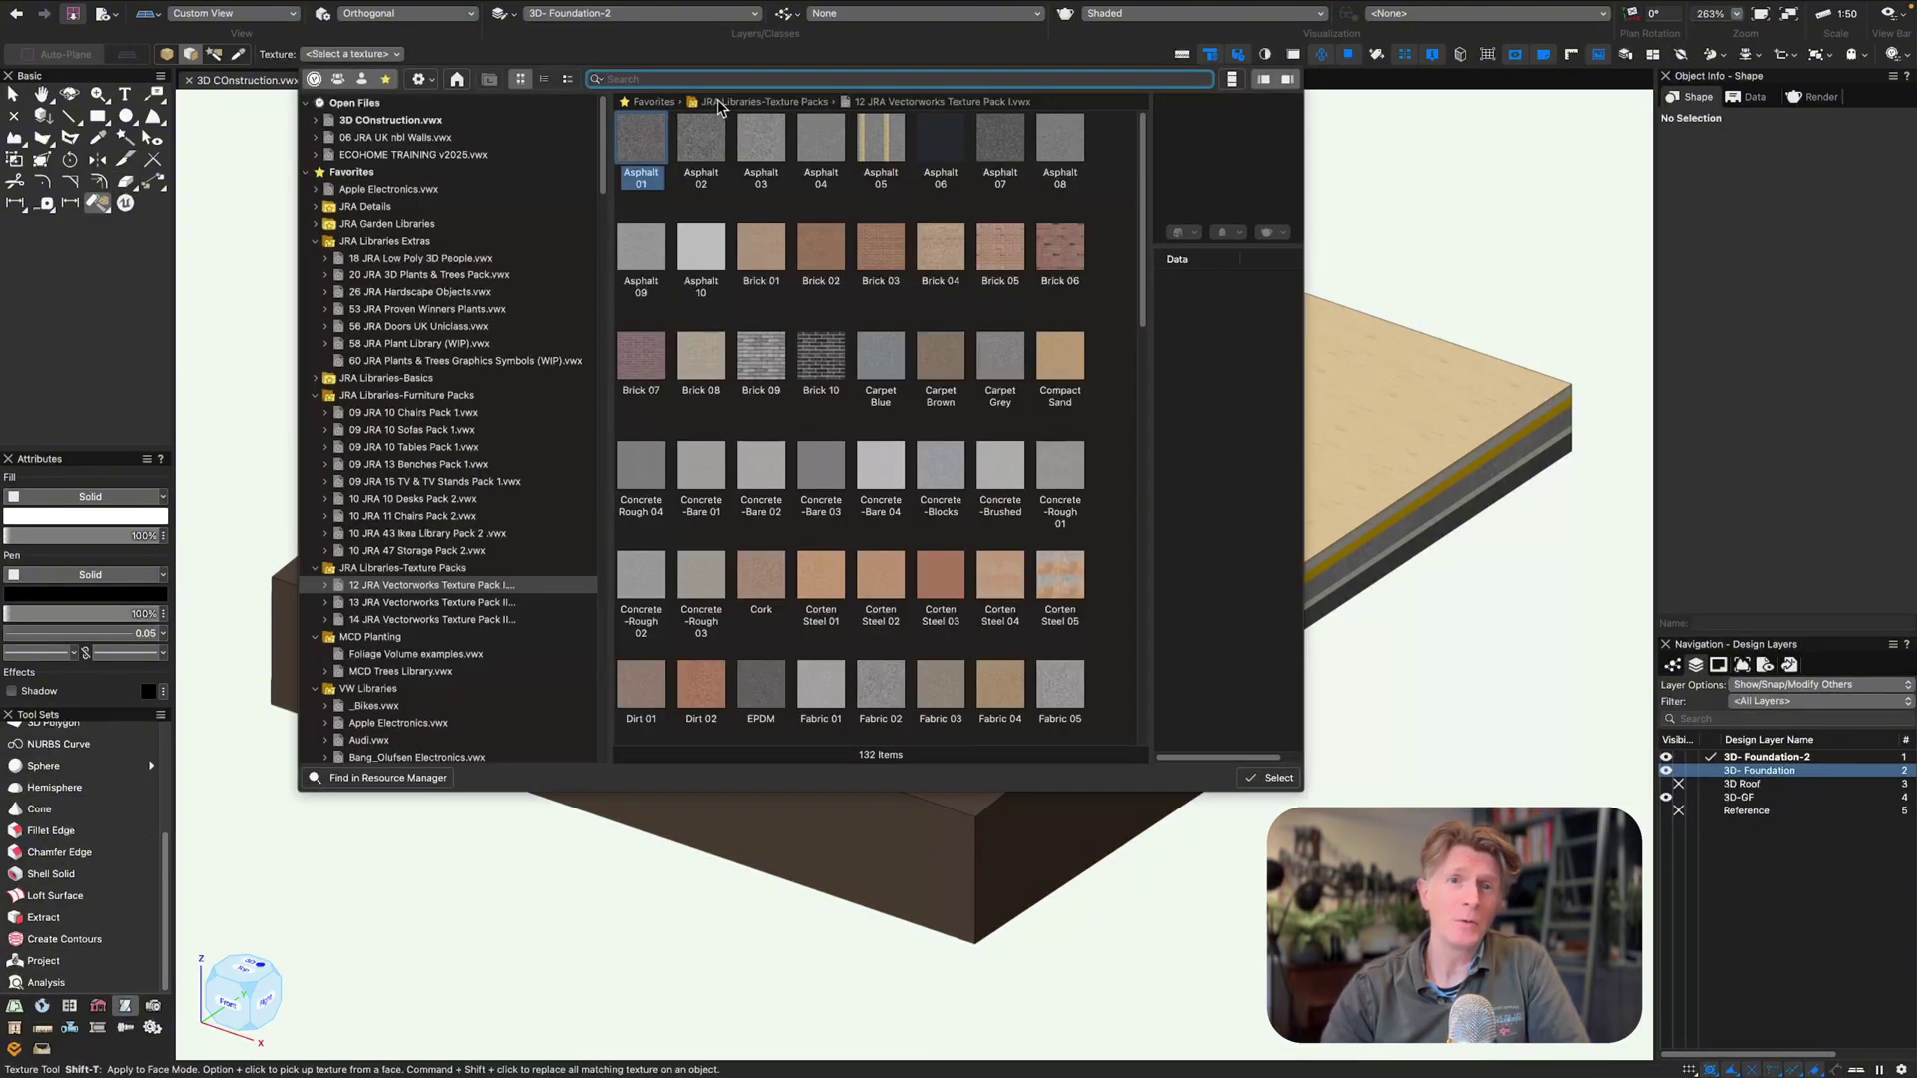
type("gra")
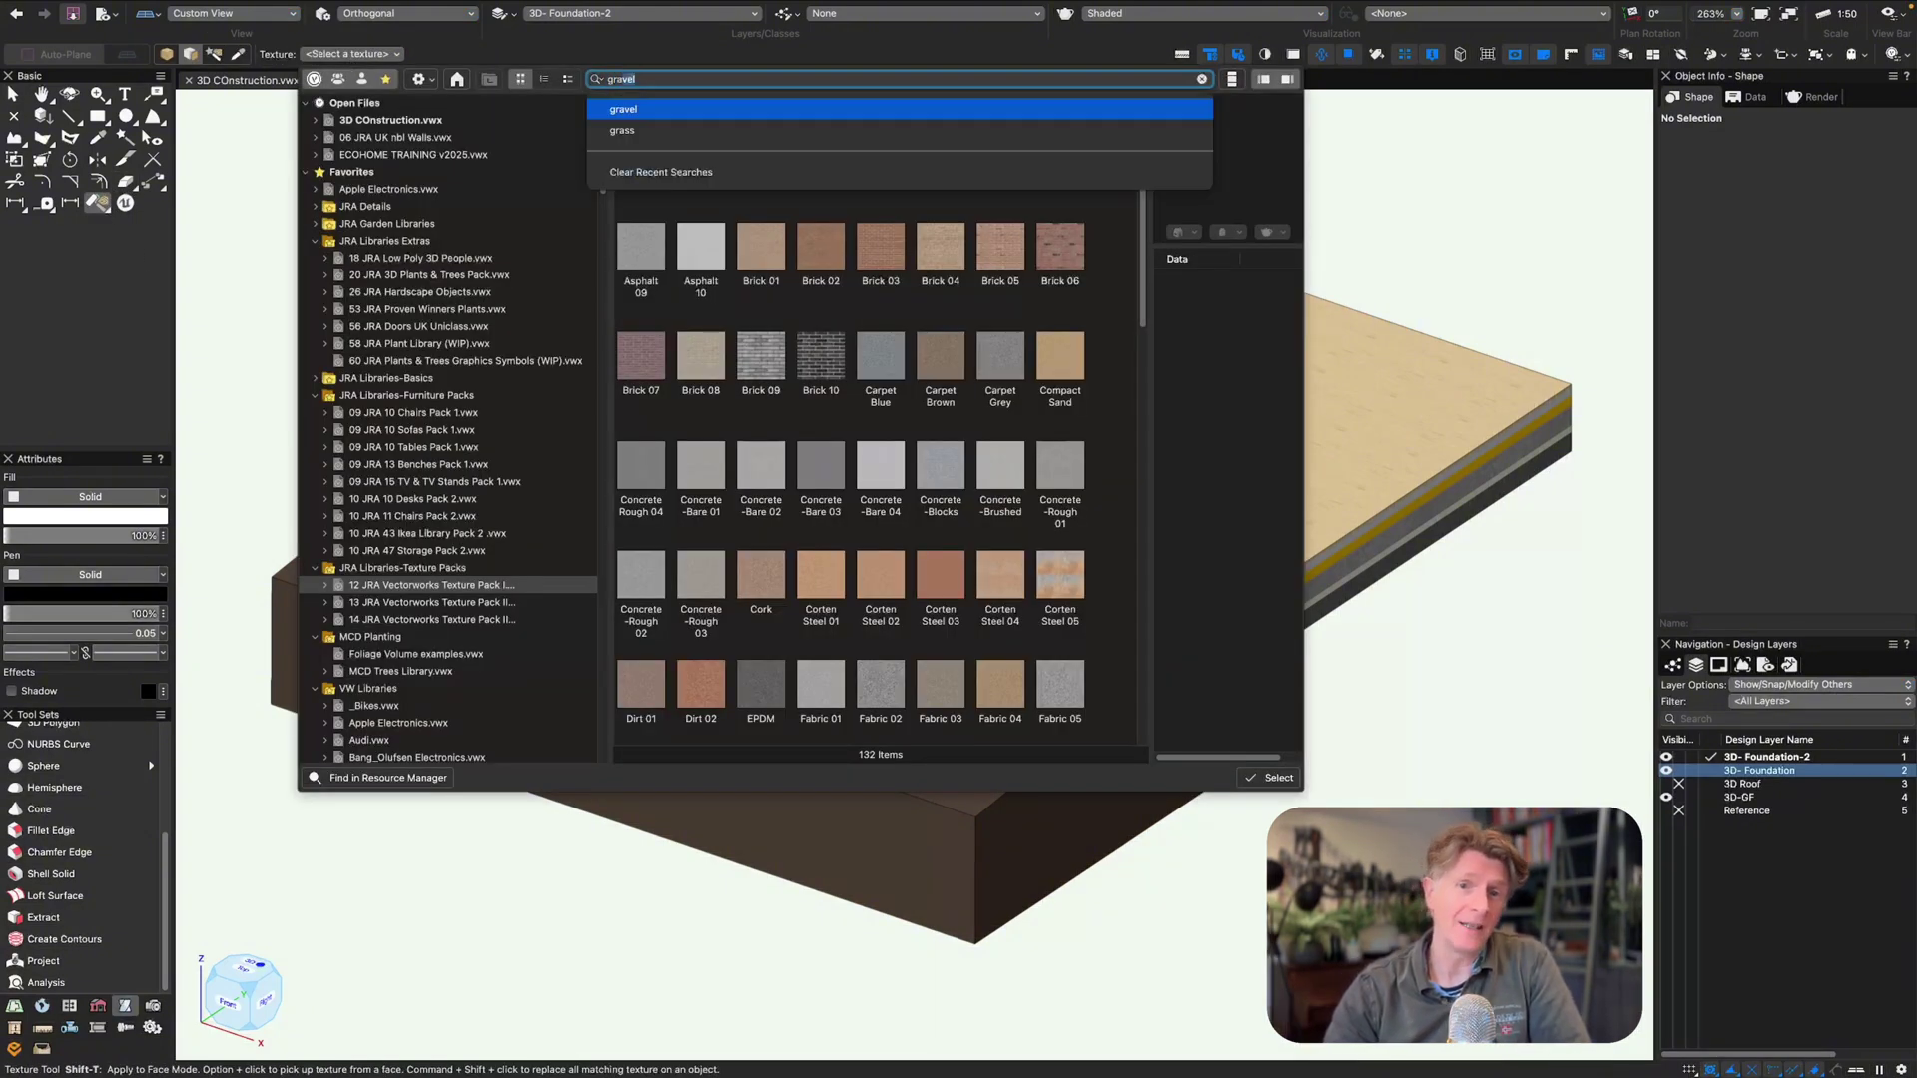
type("ss")
key("Return")
double_click(883, 482)
left_click(886, 697)
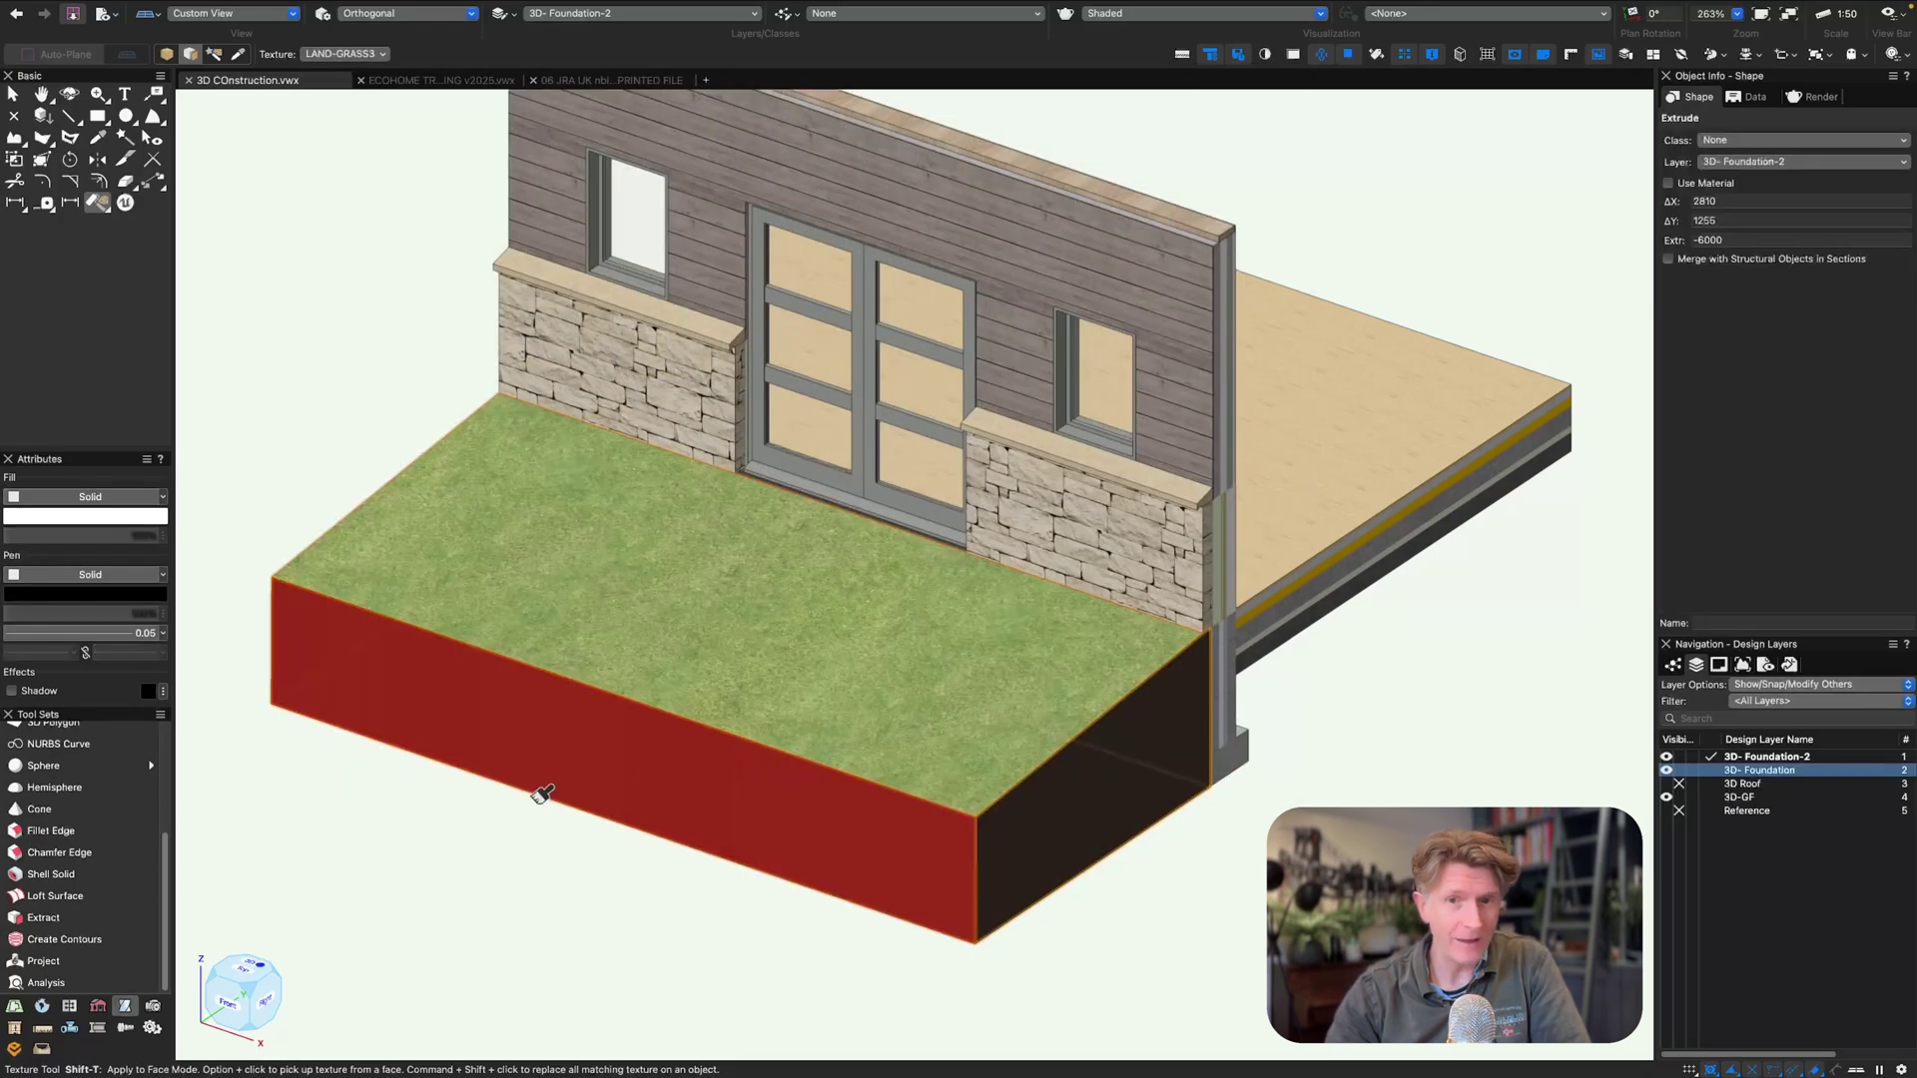
key("x")
- Set the mapping scale of the ground block's overall soil texture to 104
left_click(992, 877)
key("shift+c")
scroll(969, 850, "up", 6)
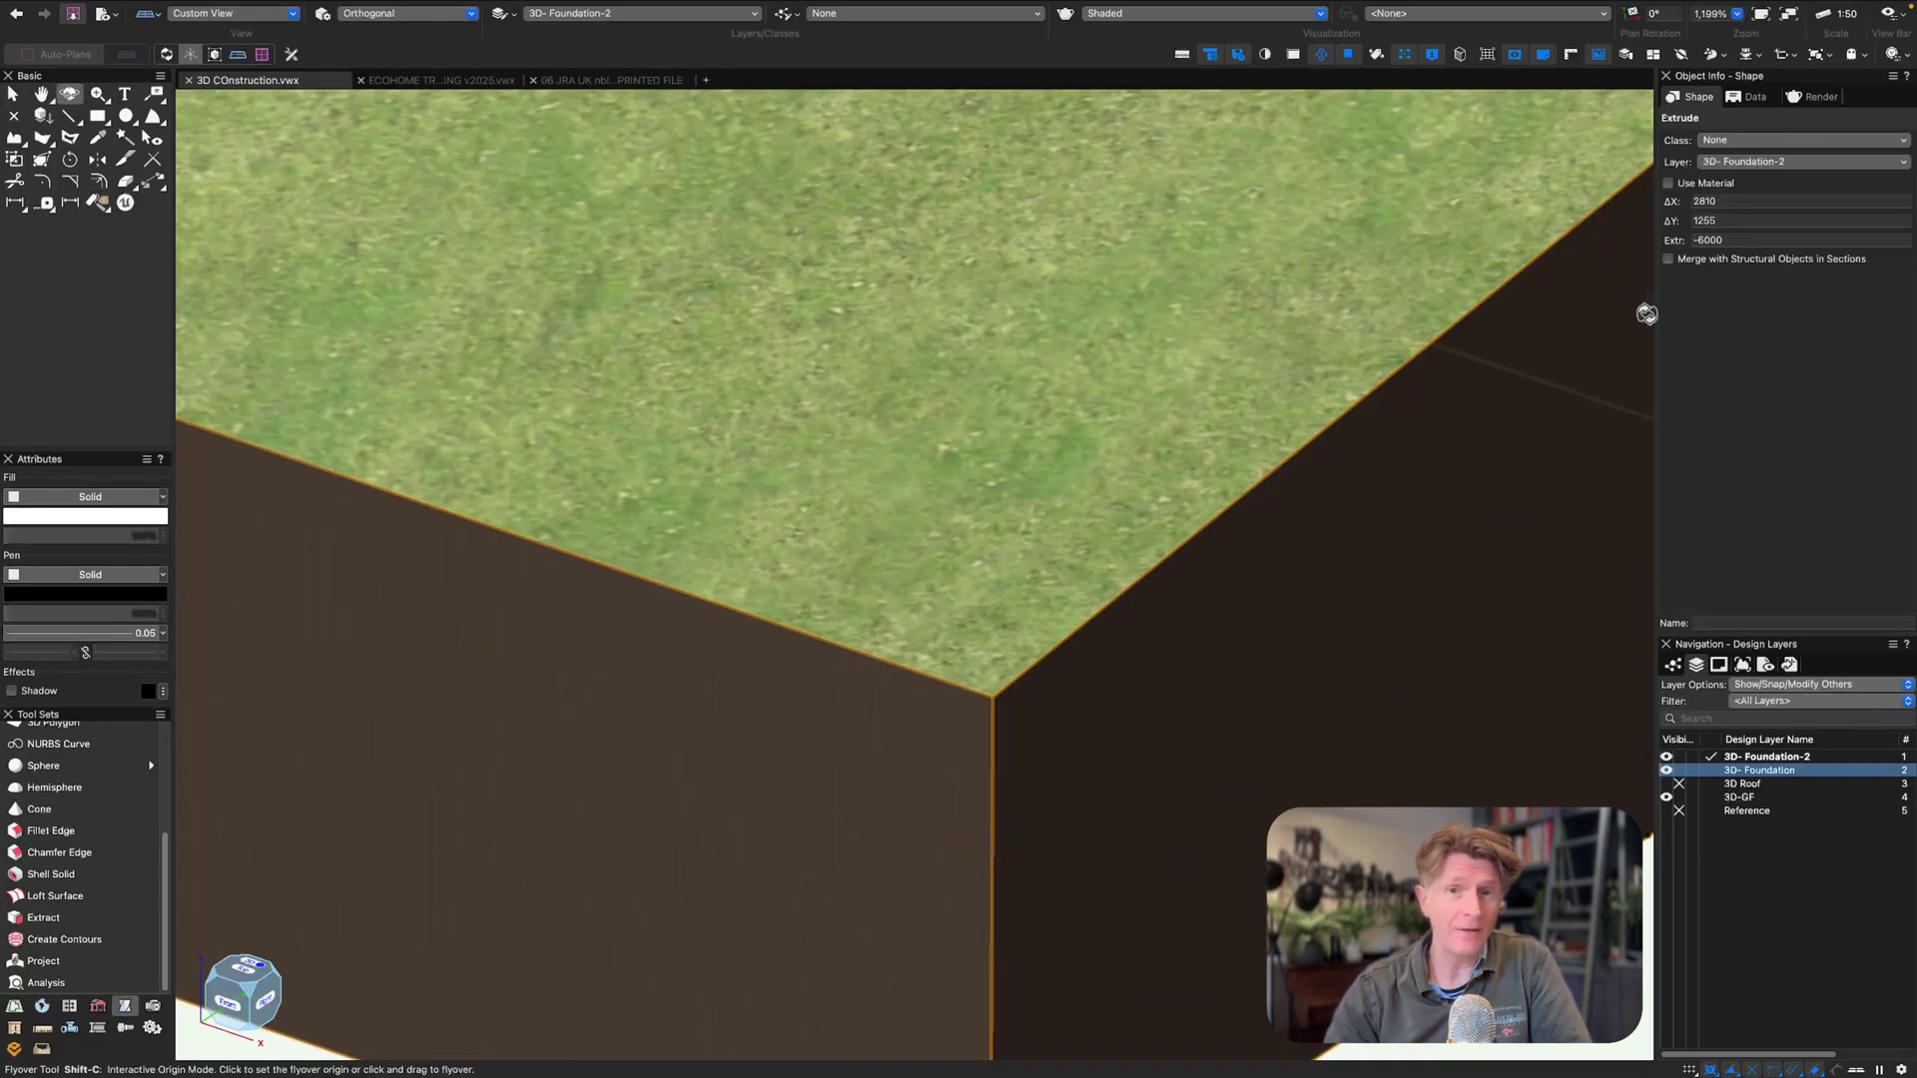
left_click(1813, 97)
scroll(813, 513, "down", 10)
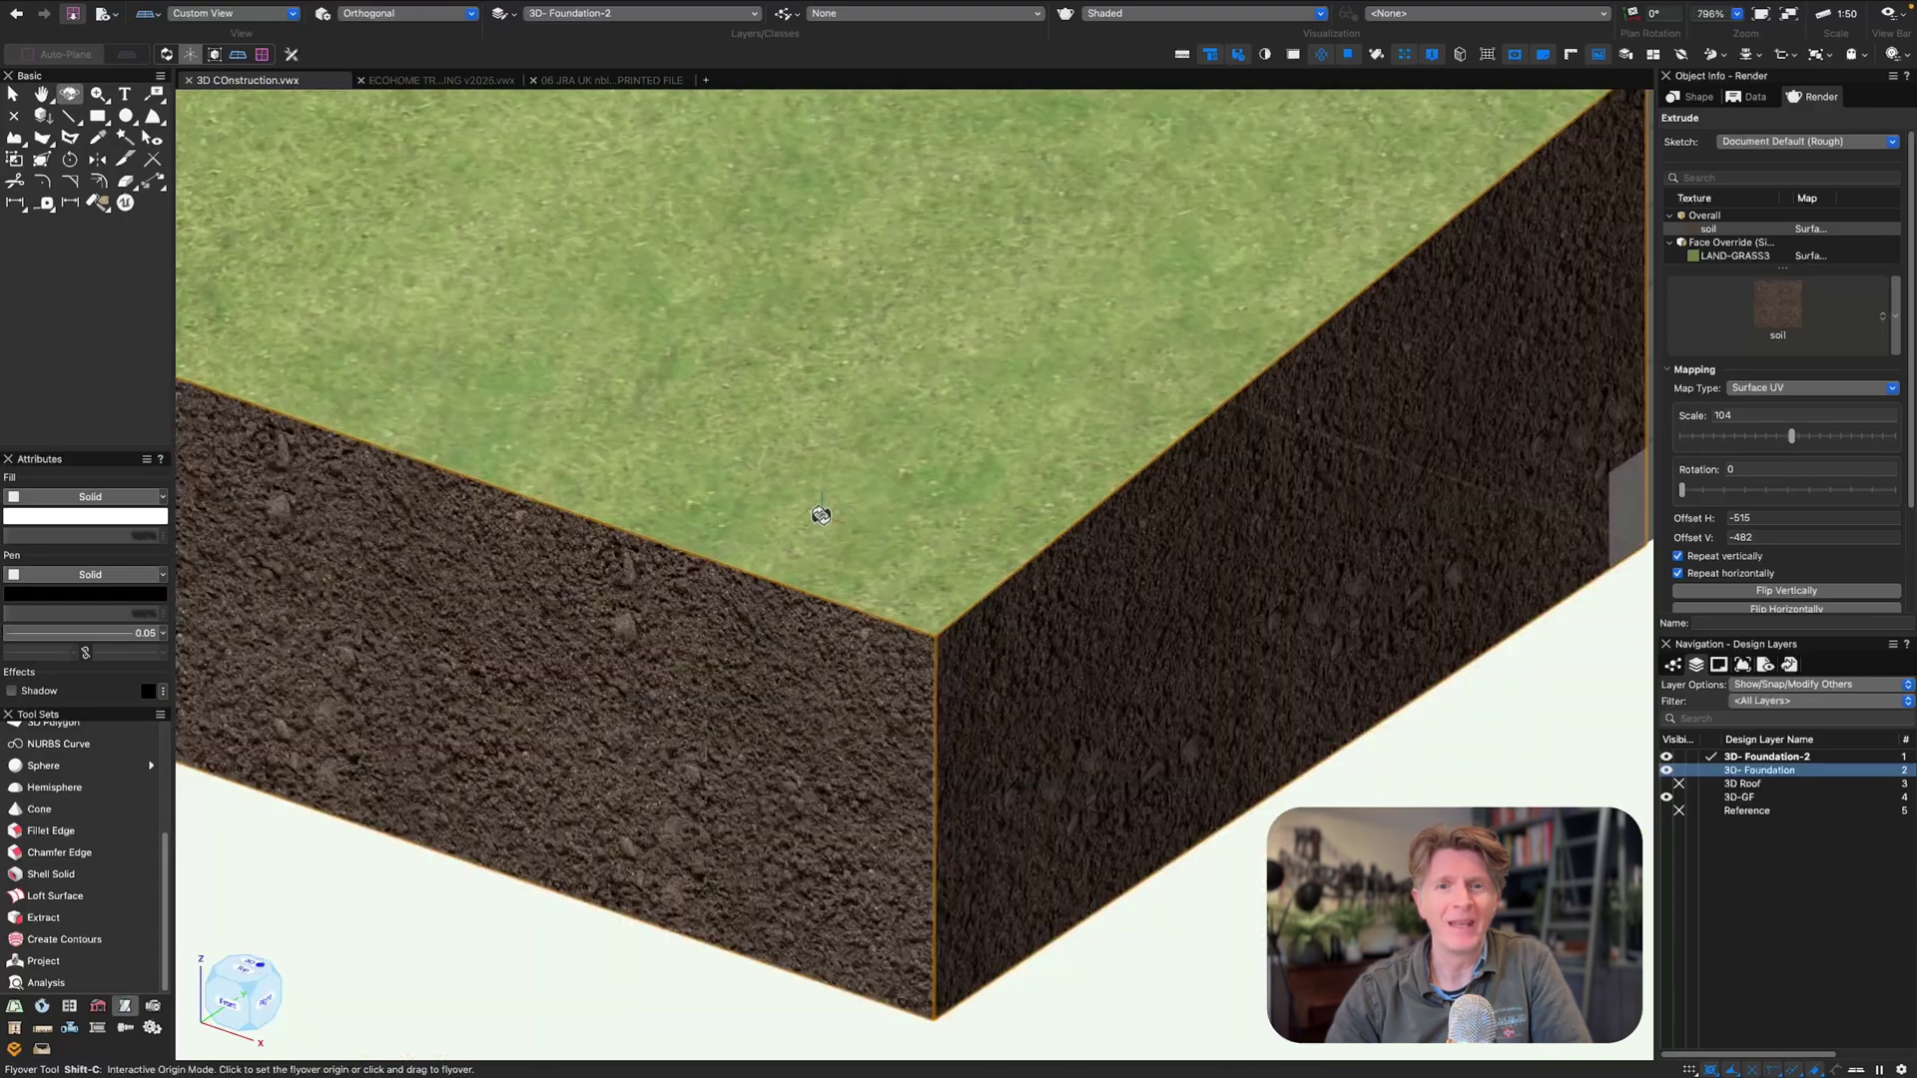
- Extract the ground block's sloping top face as a separate surface polygon
key("h")
key("shift+c")
left_click_drag(886, 715, 869, 727)
key("h")
left_click_drag(868, 545, 904, 657)
left_click(86, 918)
left_click(704, 527)
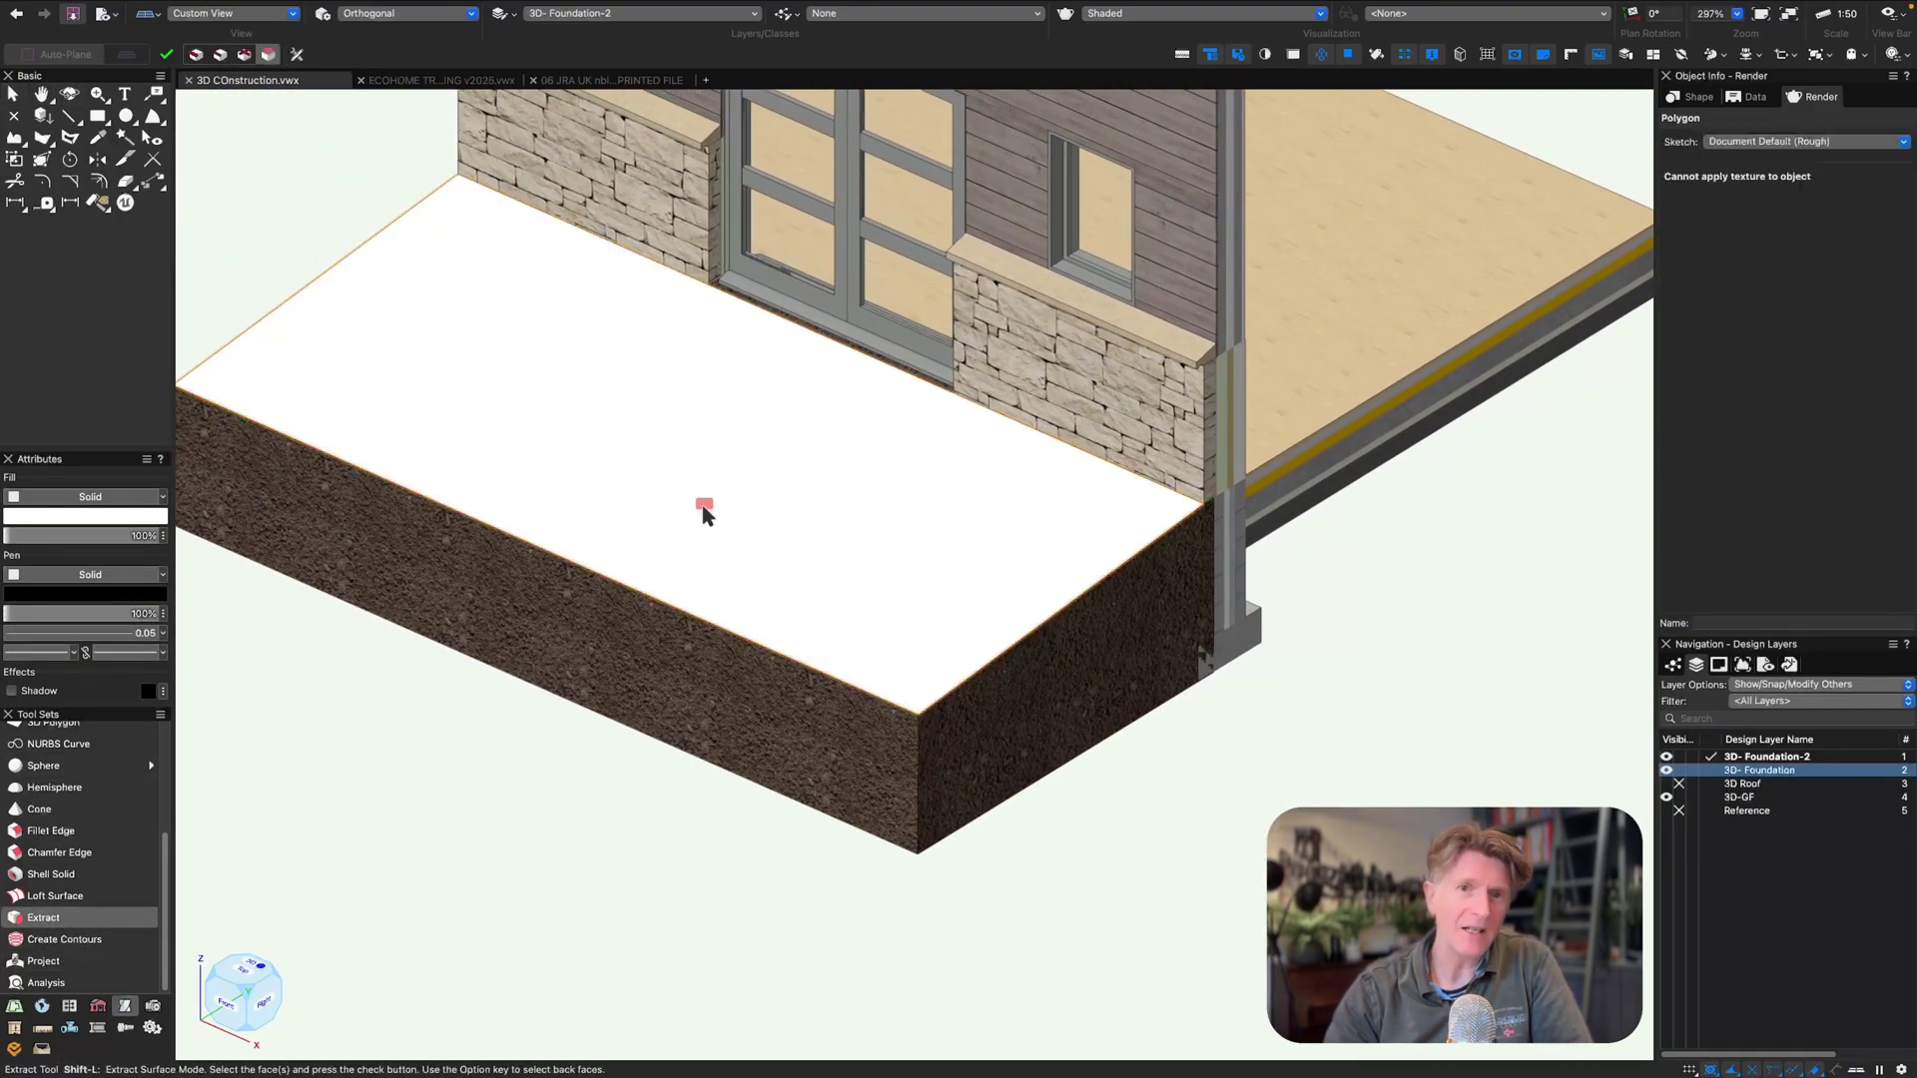
- Thicken the extracted ground surface into a shell solid with a thickness of 100
left_click(58, 876)
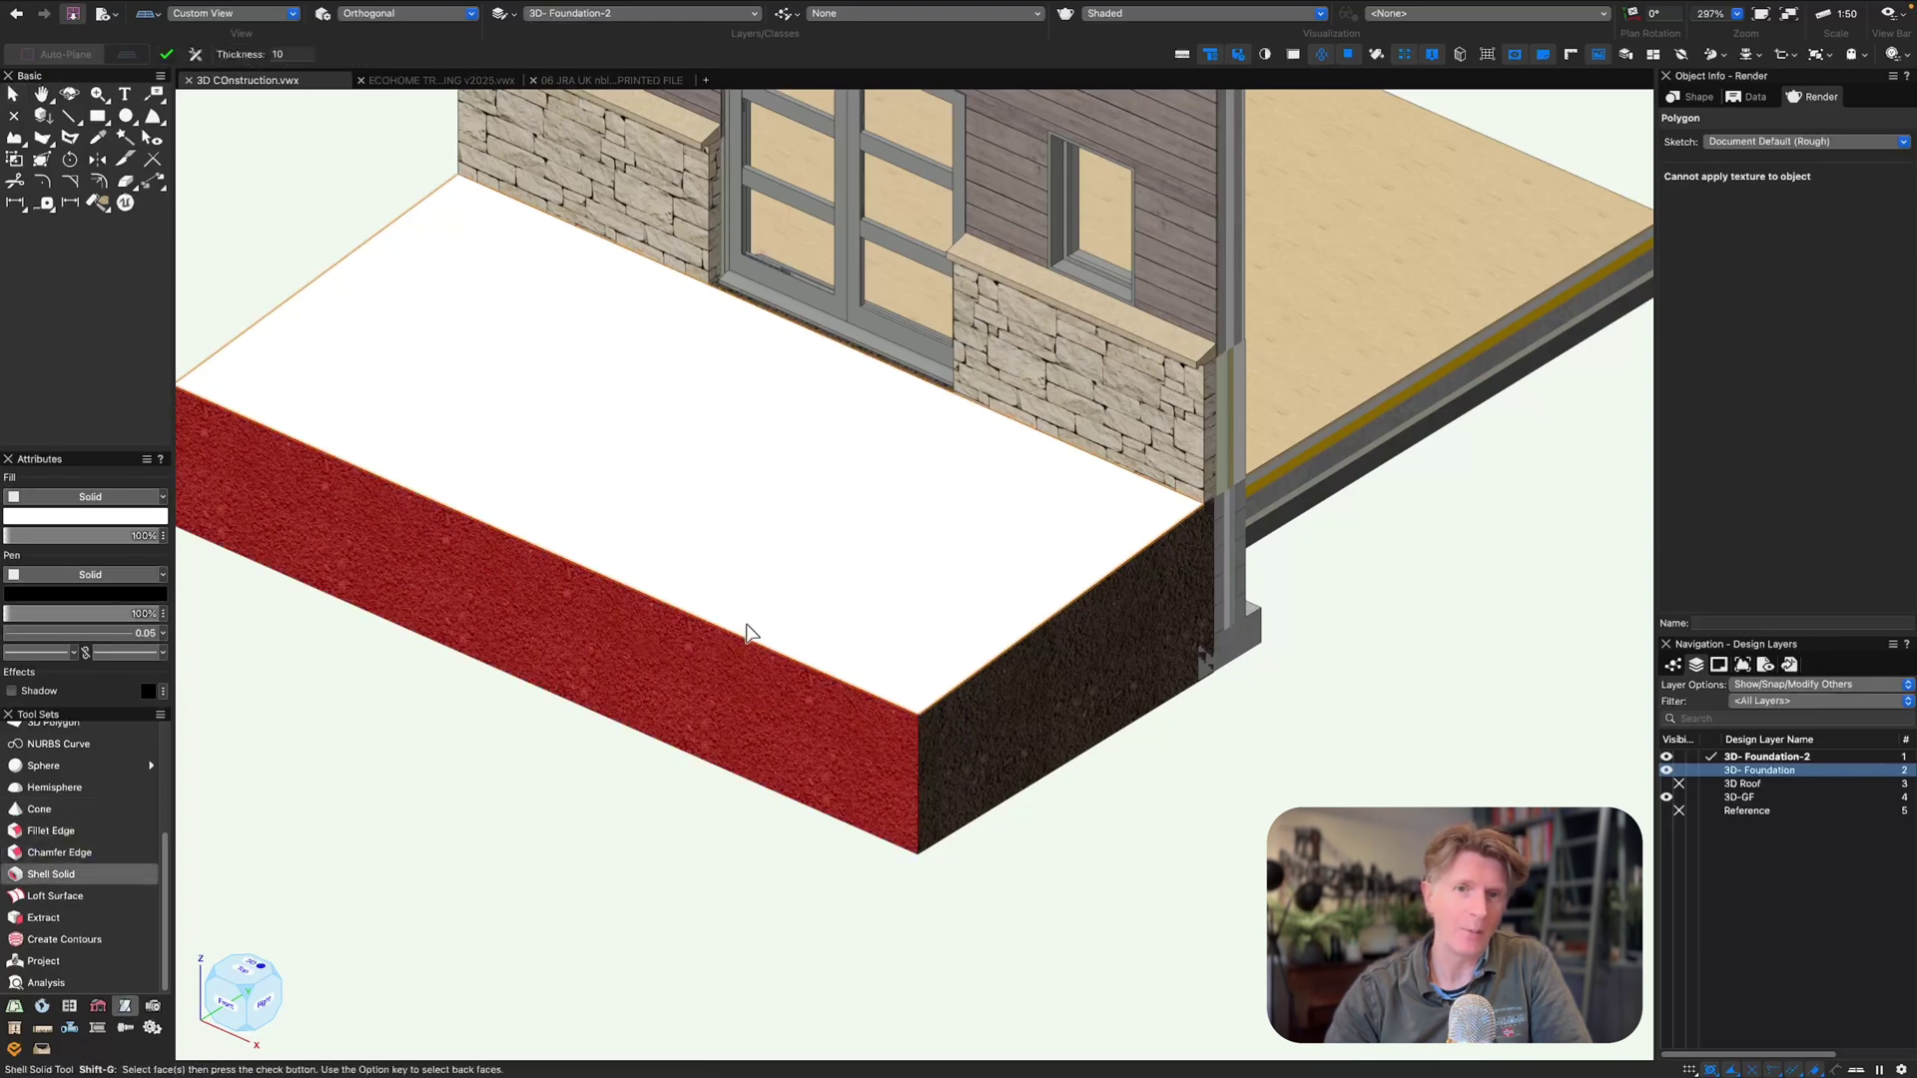
left_click(672, 599)
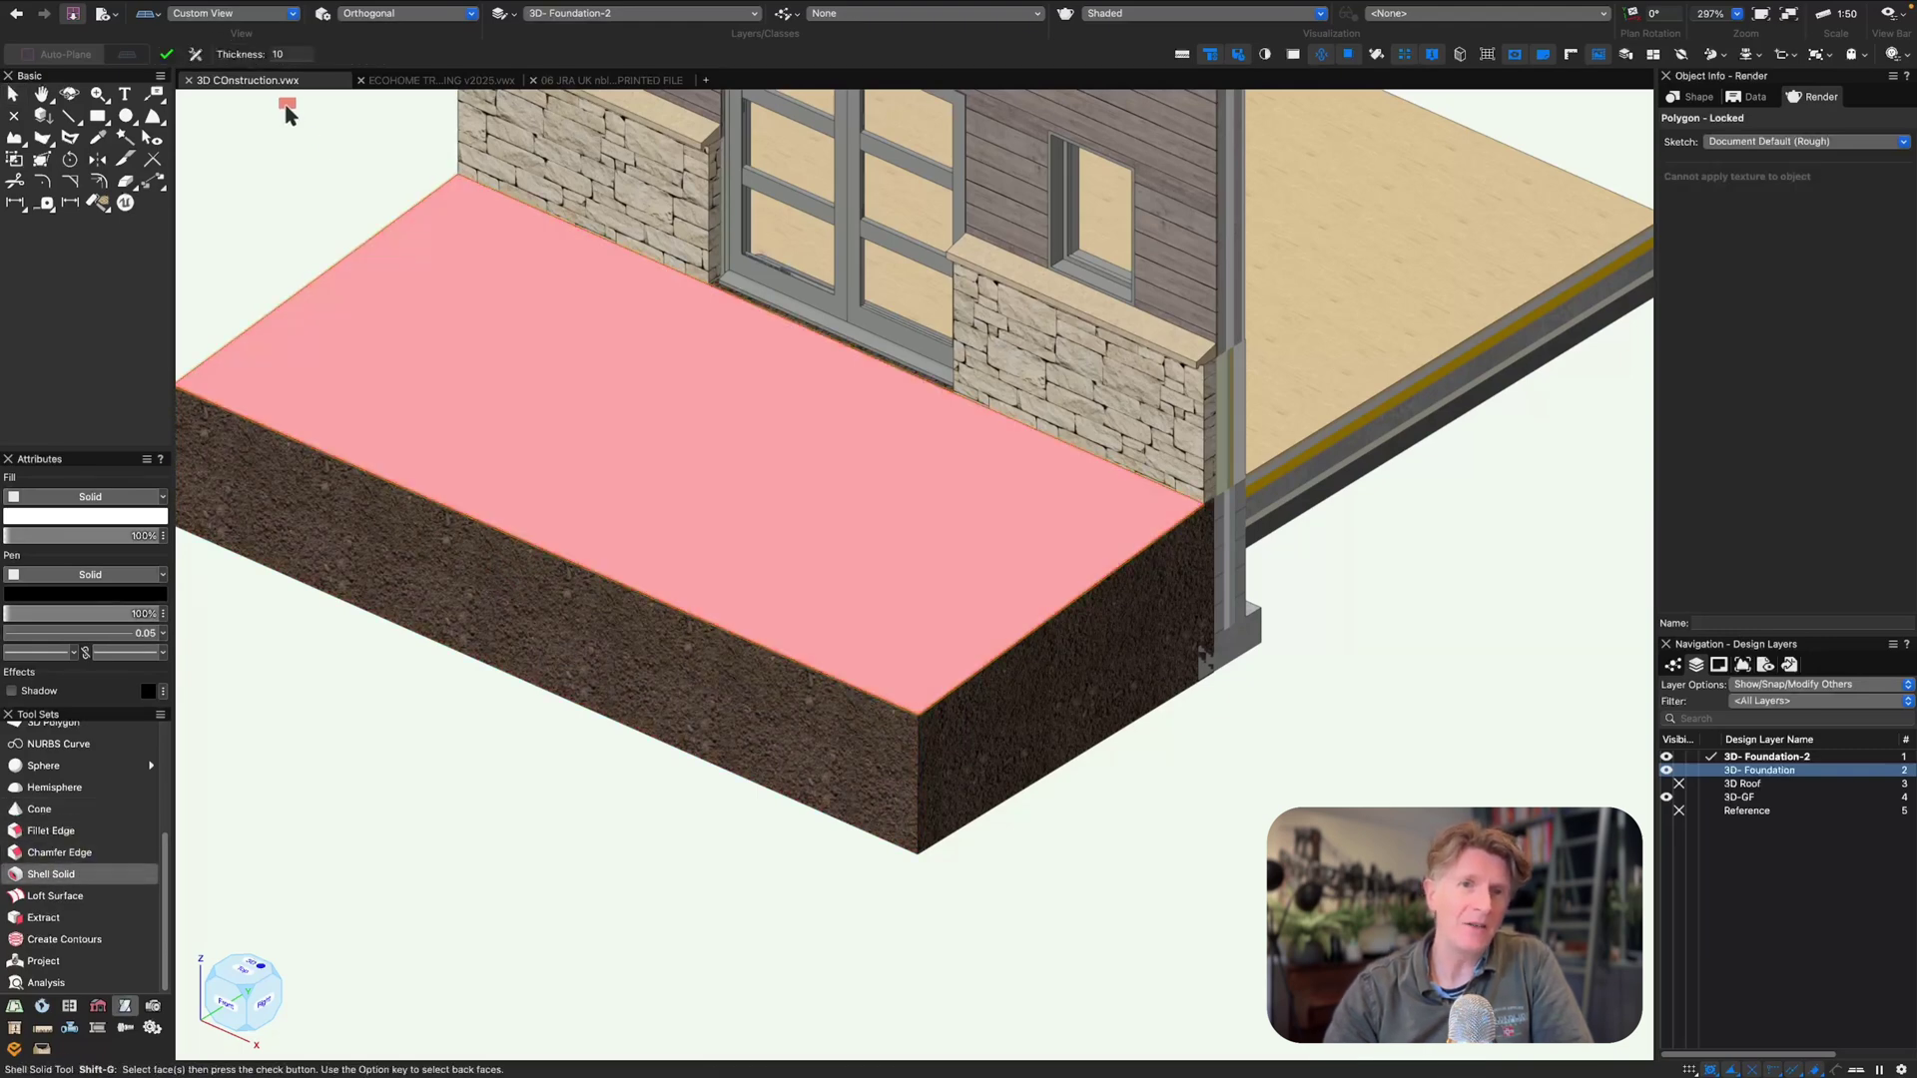
type("100")
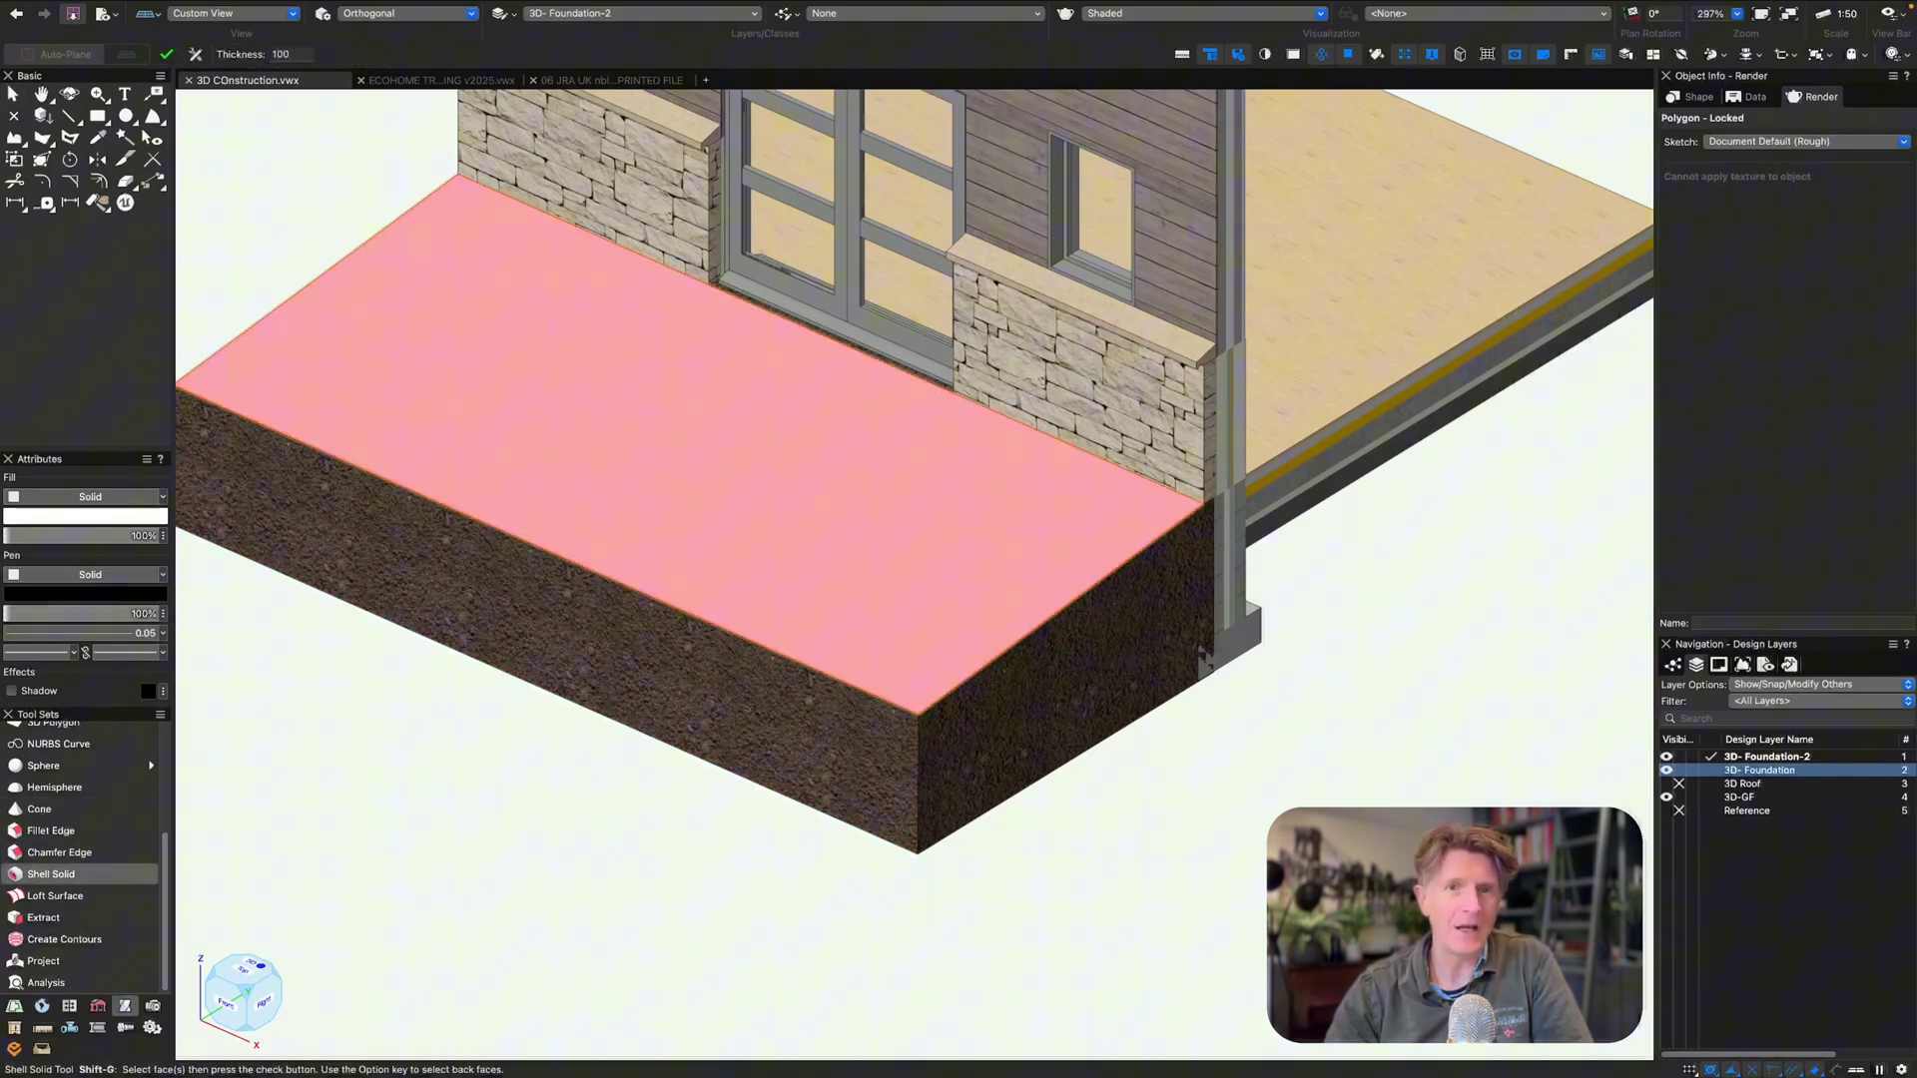
left_click(167, 55)
- Search the Renderworks textures for grass and apply LAND-GRASS3 to the new shell
key("e")
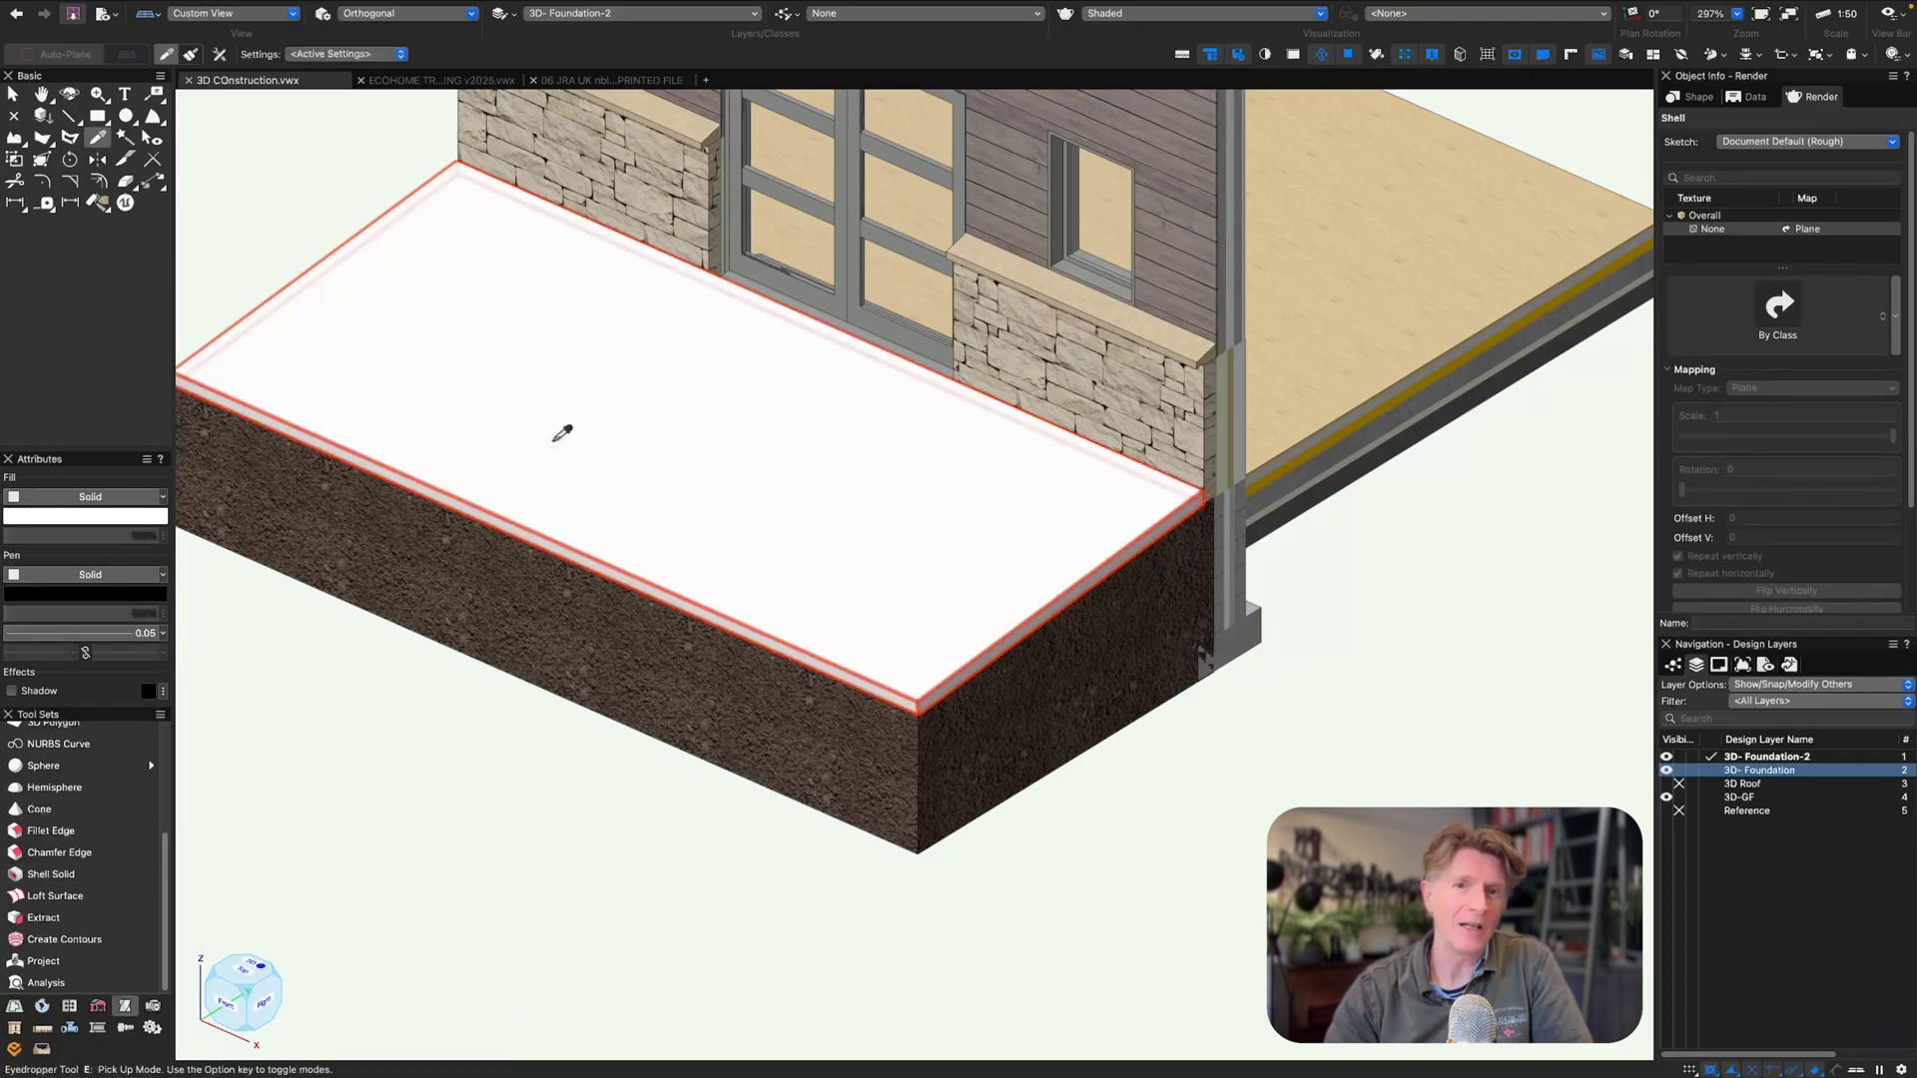
key("super+r")
left_click(876, 243)
left_click(913, 387)
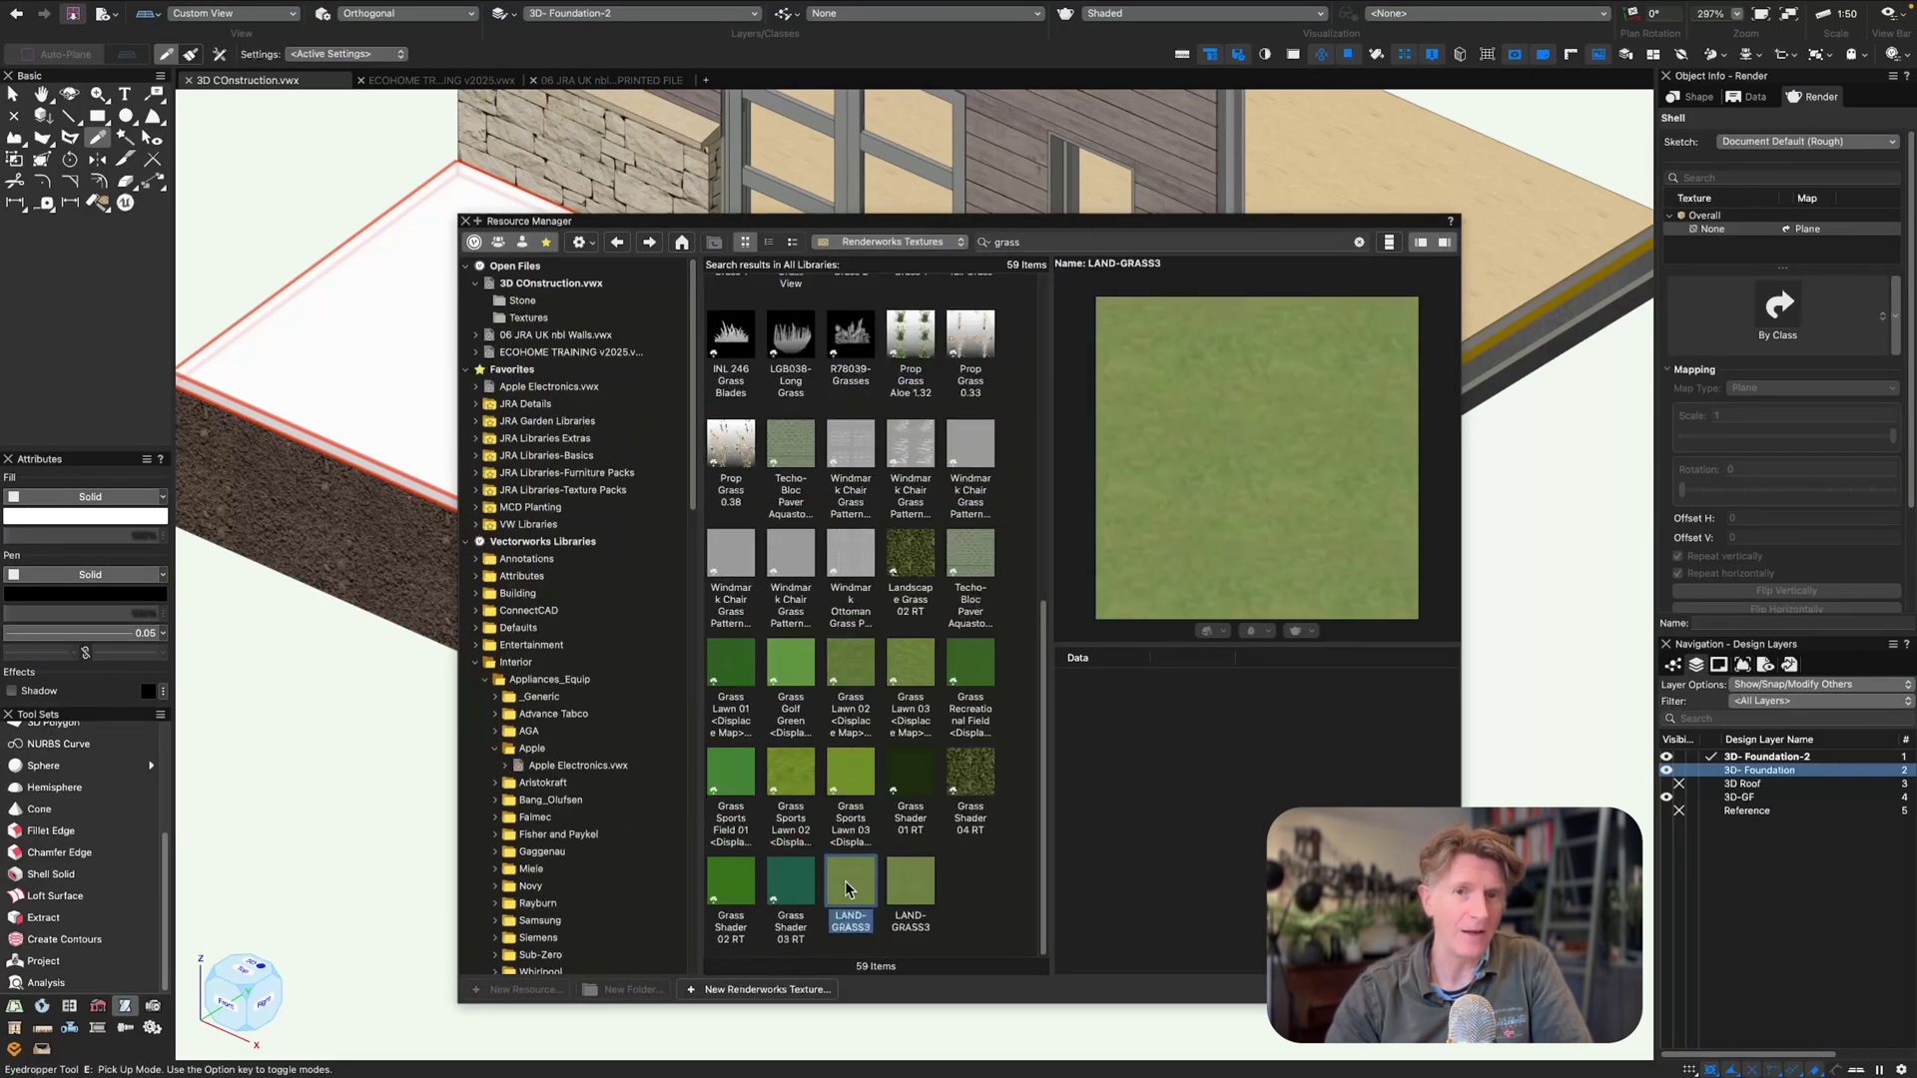
double_click(845, 888)
key("super+r")
key("x")
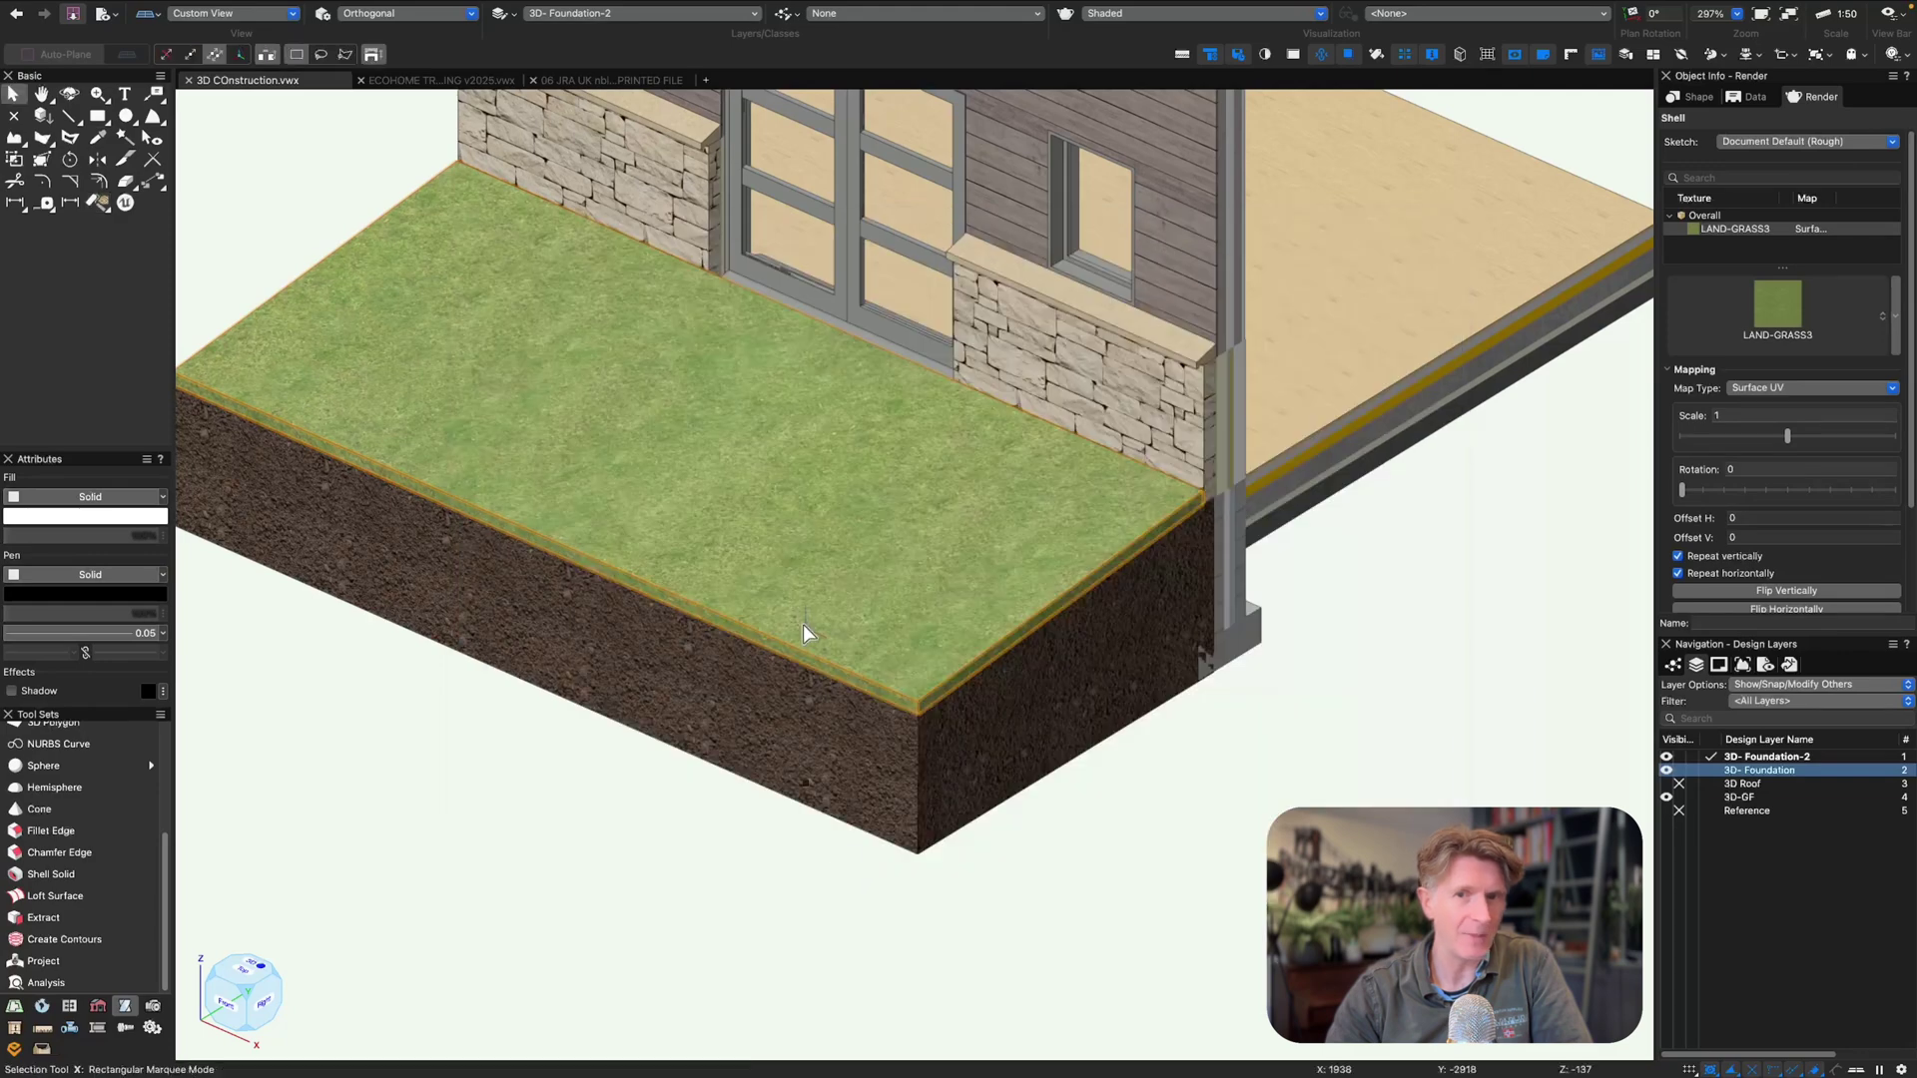
- Select both the grass shell and the soil block and move them together in 3D by a Z offset of -100
left_click(903, 755, "shift")
key("alt+super+m")
type("-100")
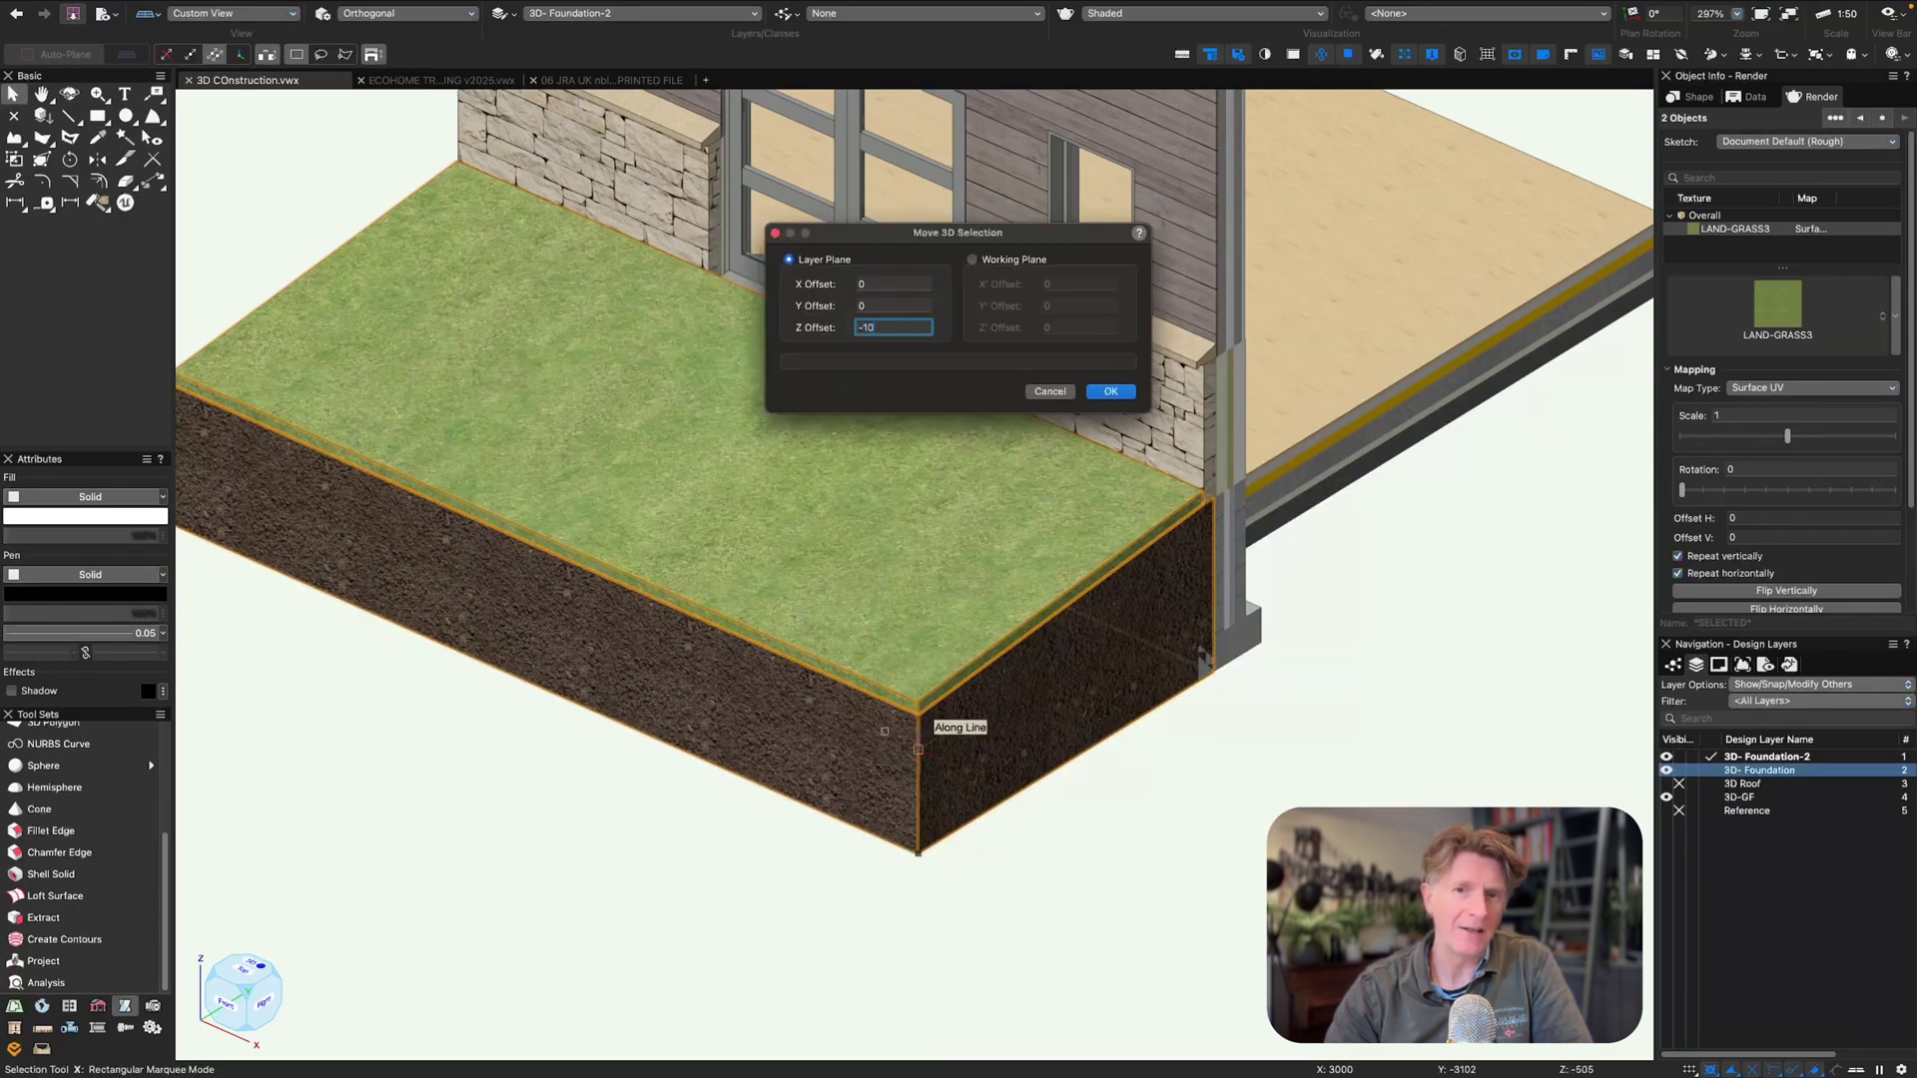
key("Return")
key("x")
key("x")
middle_click_drag(1028, 855, 997, 810, "super")
left_click_drag(997, 810, 998, 805)
middle_click_drag(1256, 756, 1035, 728)
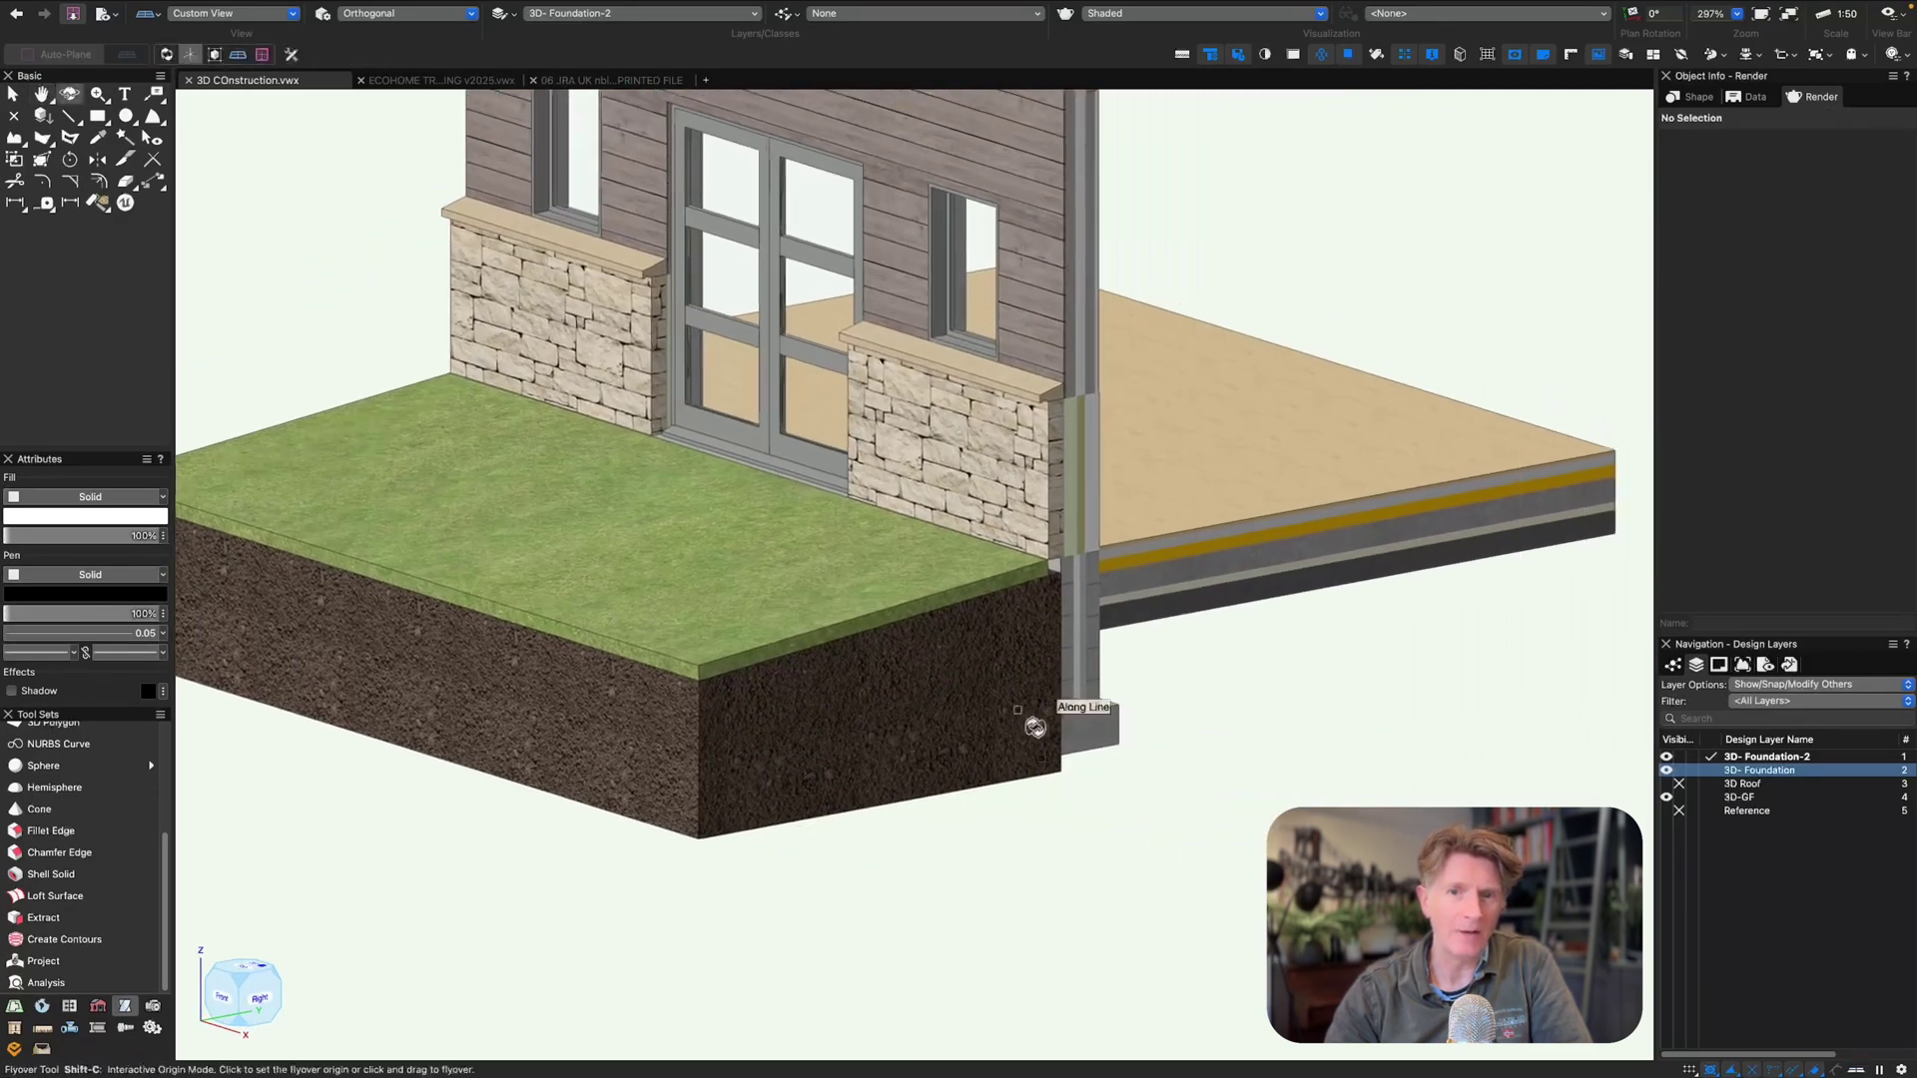
- Select the lower stone wall and inspect the settings of the first Mendip Stone Facing component in its wall style
left_click_drag(1035, 727, 939, 705)
scroll(1050, 561, "up", 2)
key("x")
scroll(1052, 605, "up", 1)
left_click(1064, 332)
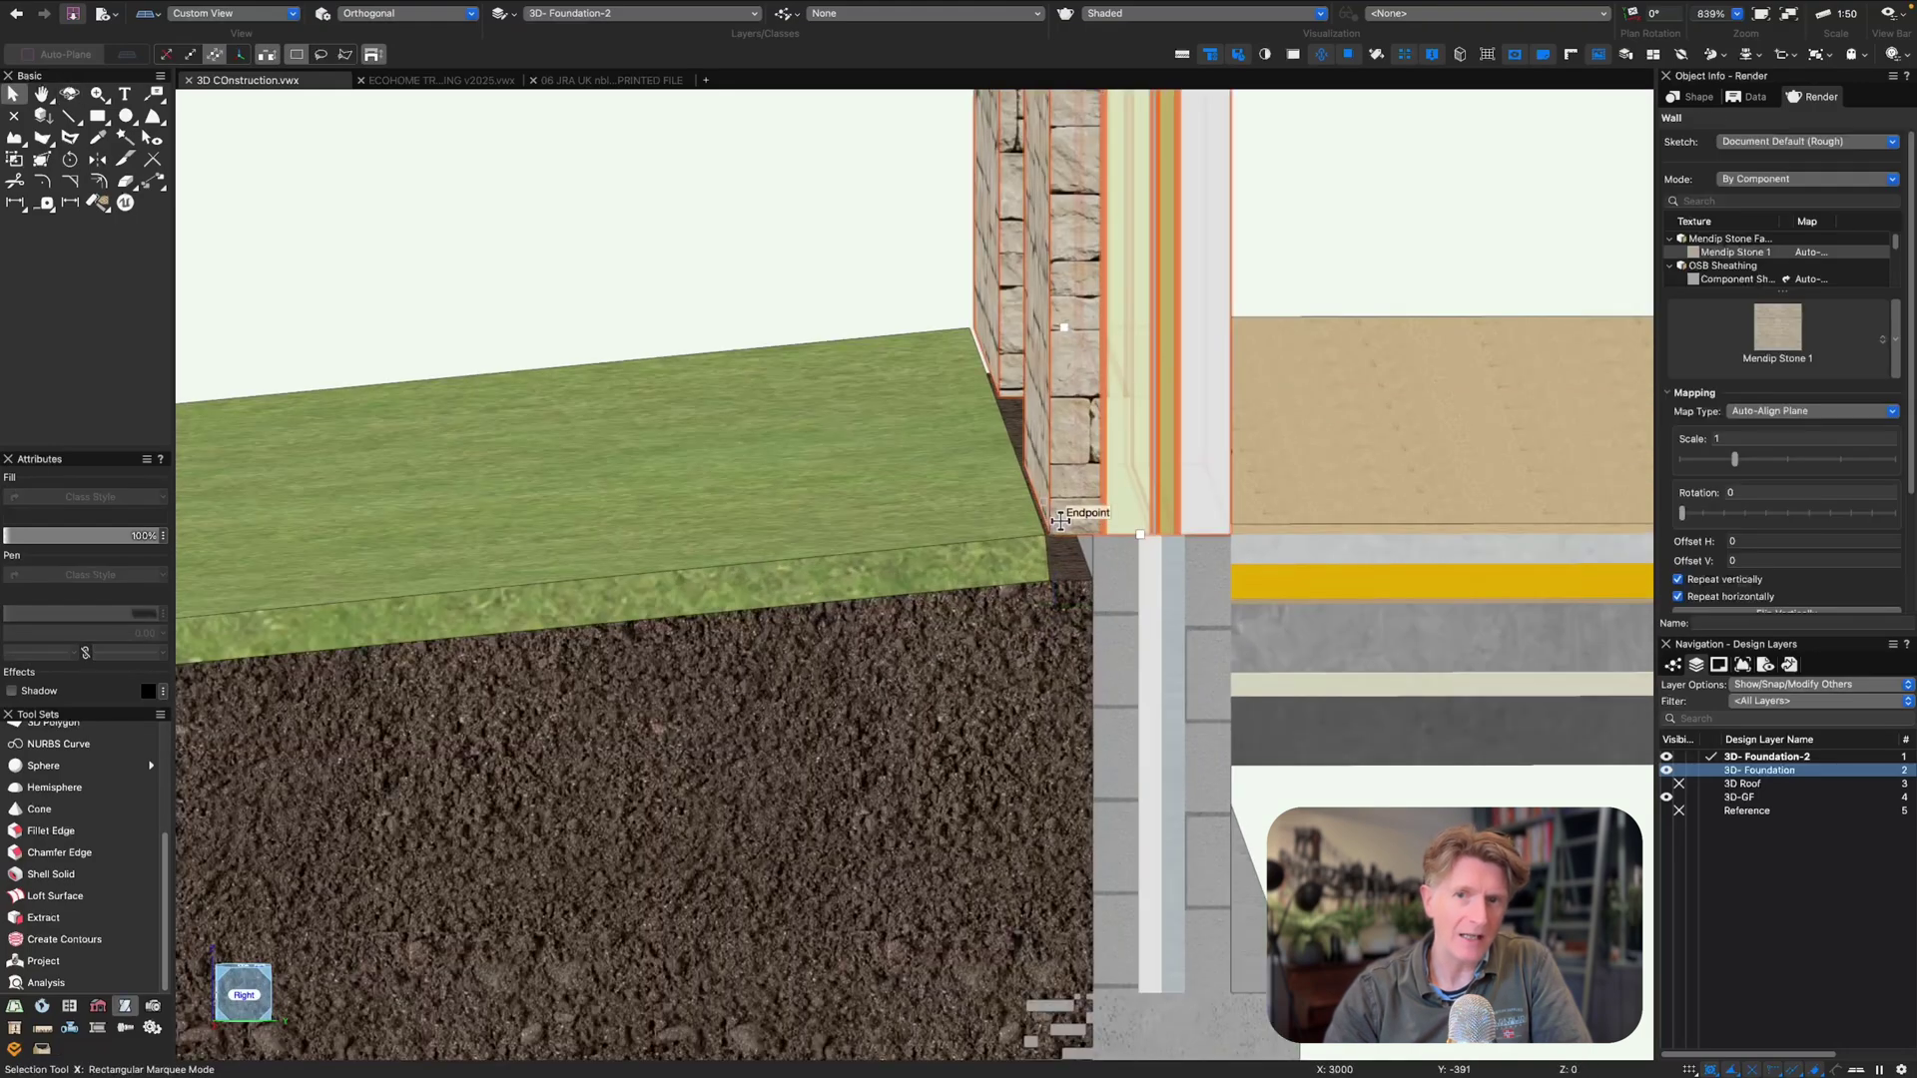
key("shift+c")
left_click_drag(1064, 332, 1126, 347)
left_click(1695, 96)
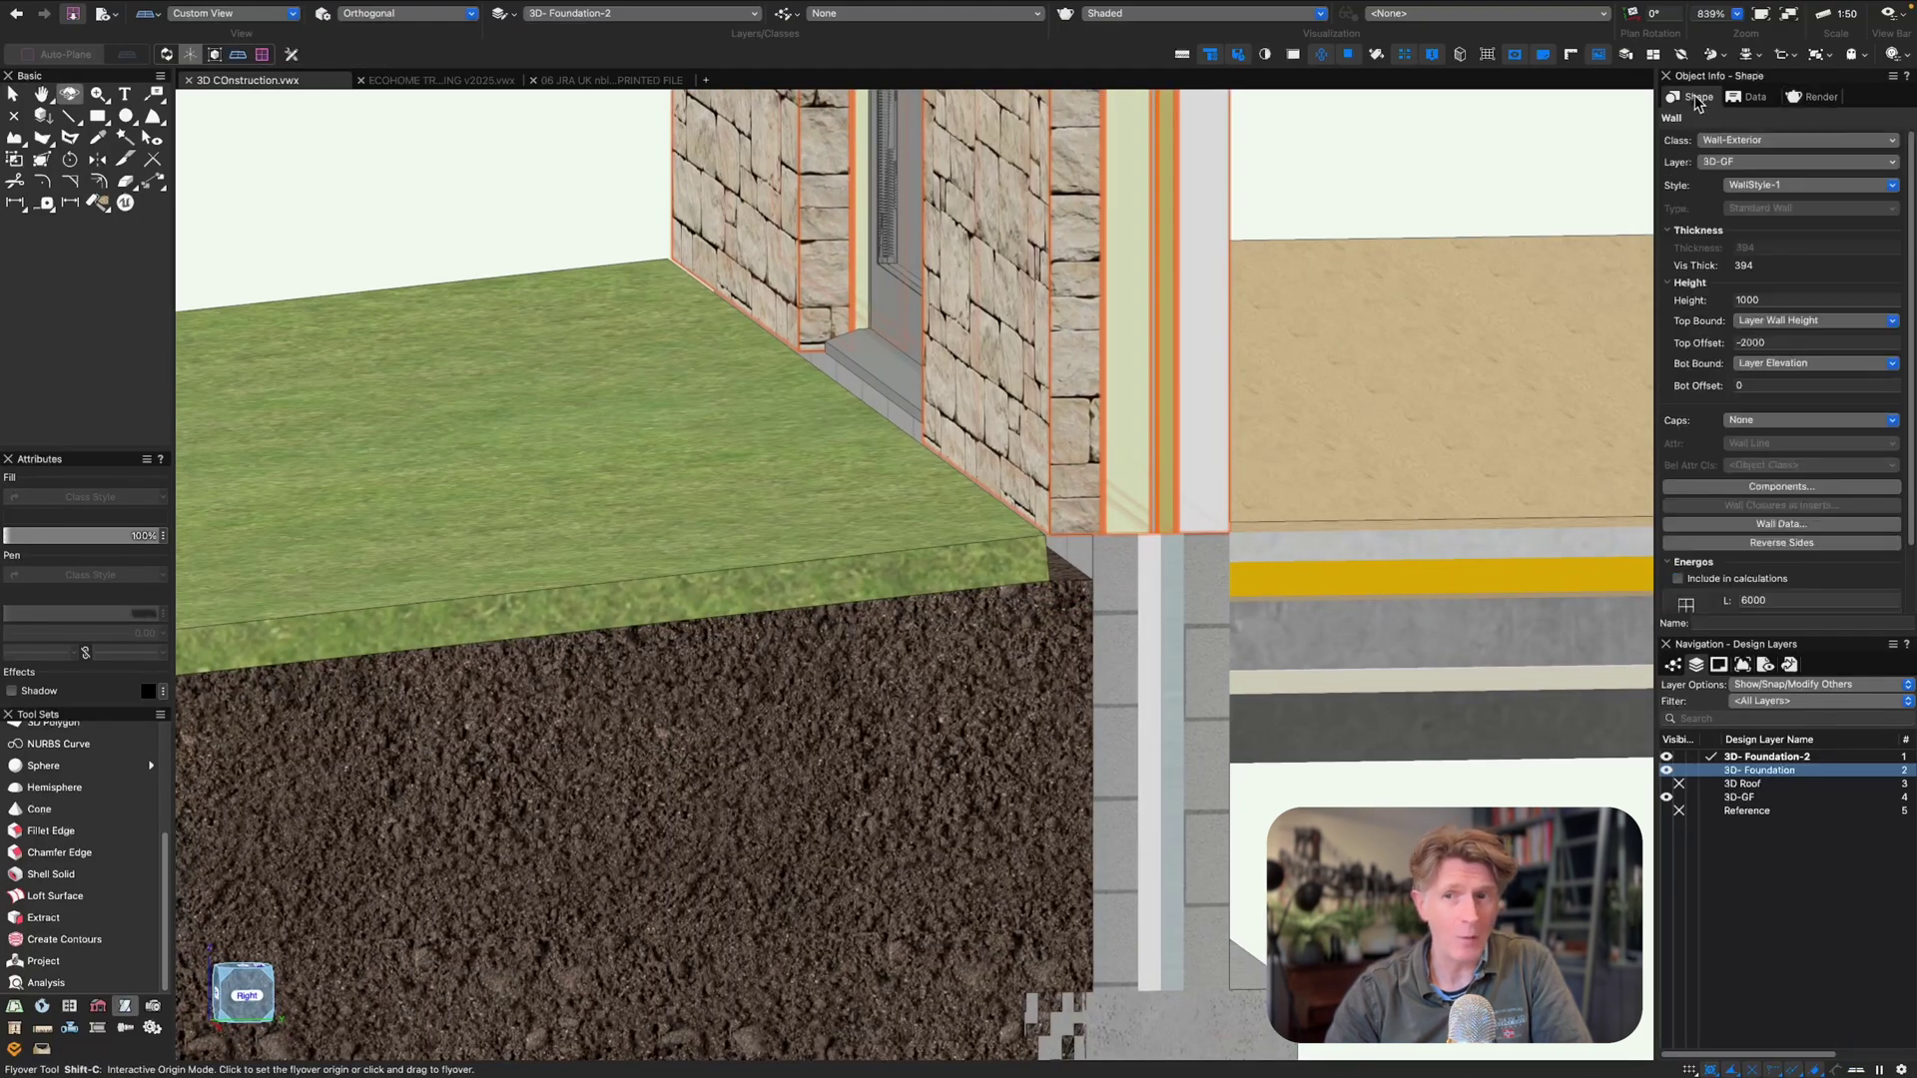
left_click(1765, 241)
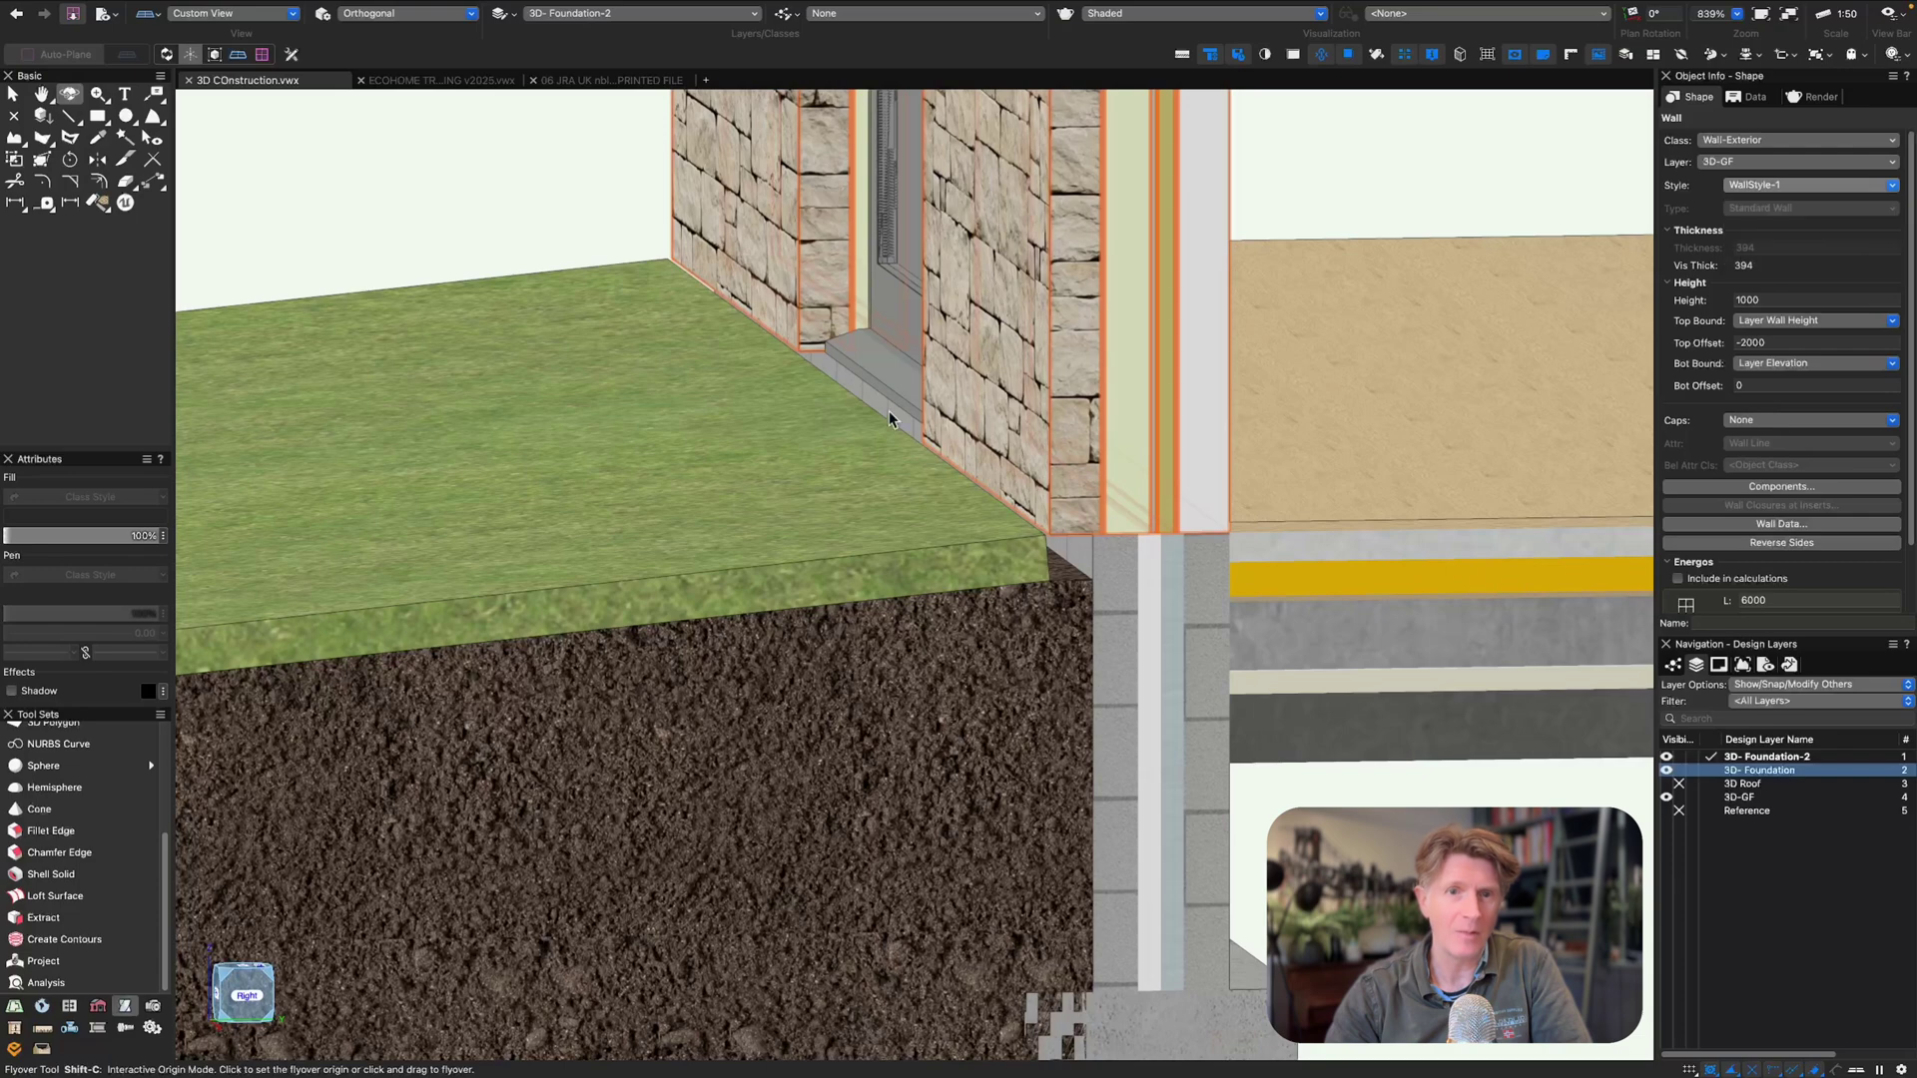
left_click(618, 402)
double_click(617, 403)
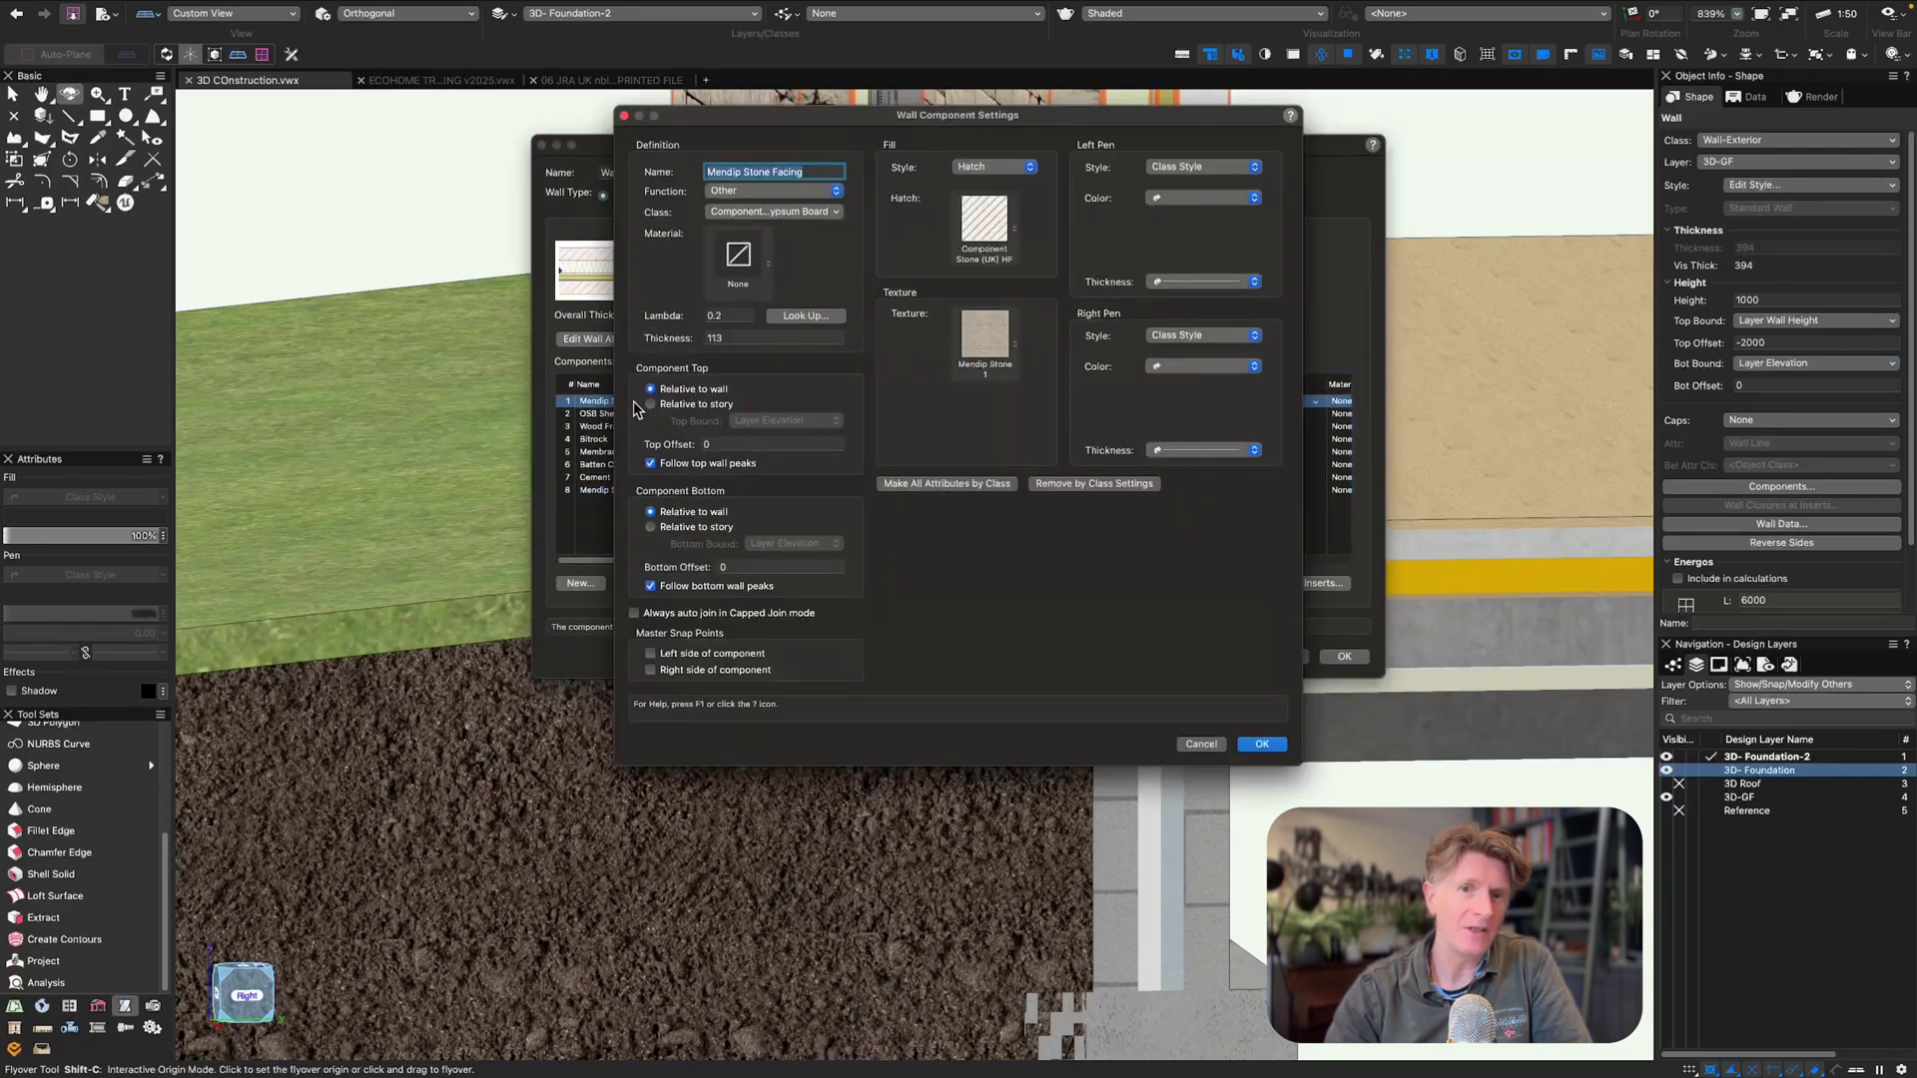
key("Return")
key("Return")
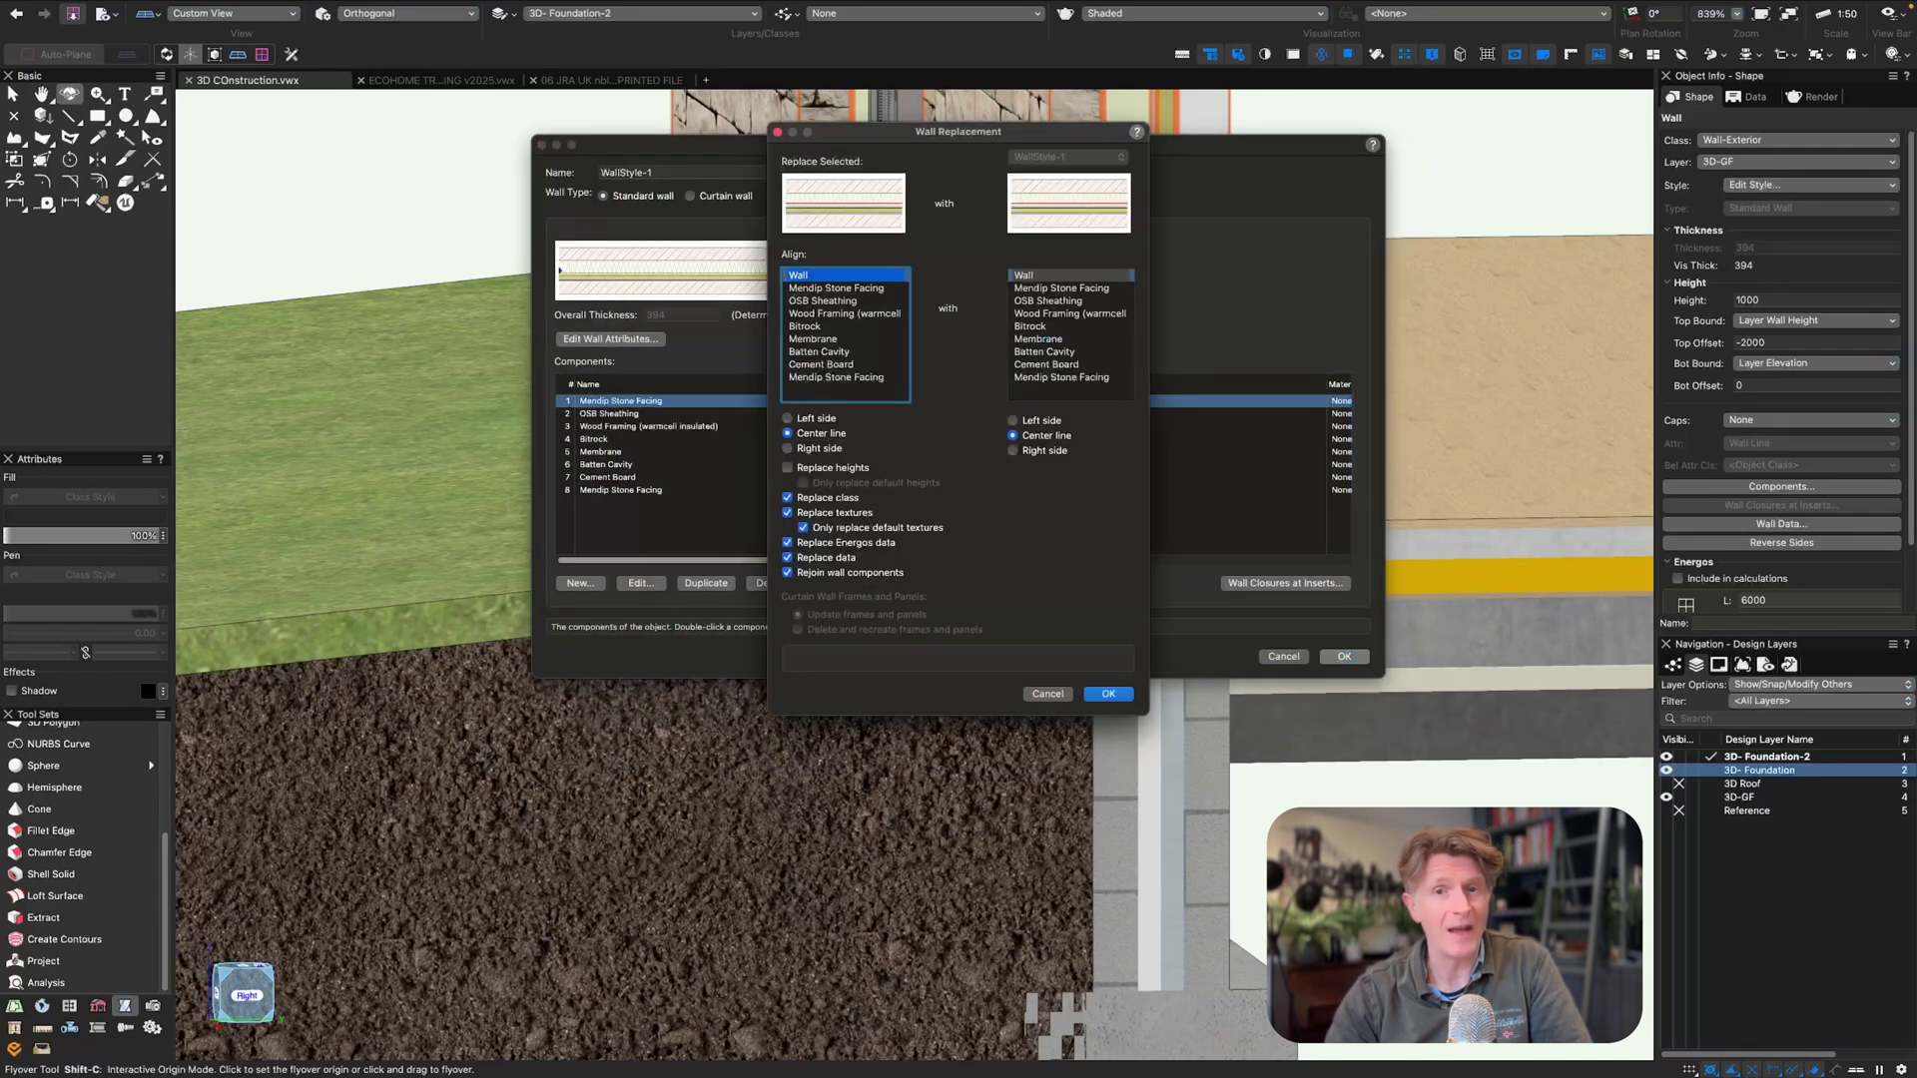
key("Return")
- Edit the wall style so the last Mendip Stone Facing component has a bottom offset of -100, and apply the wall replacement
left_click(1787, 187)
left_click(1765, 241)
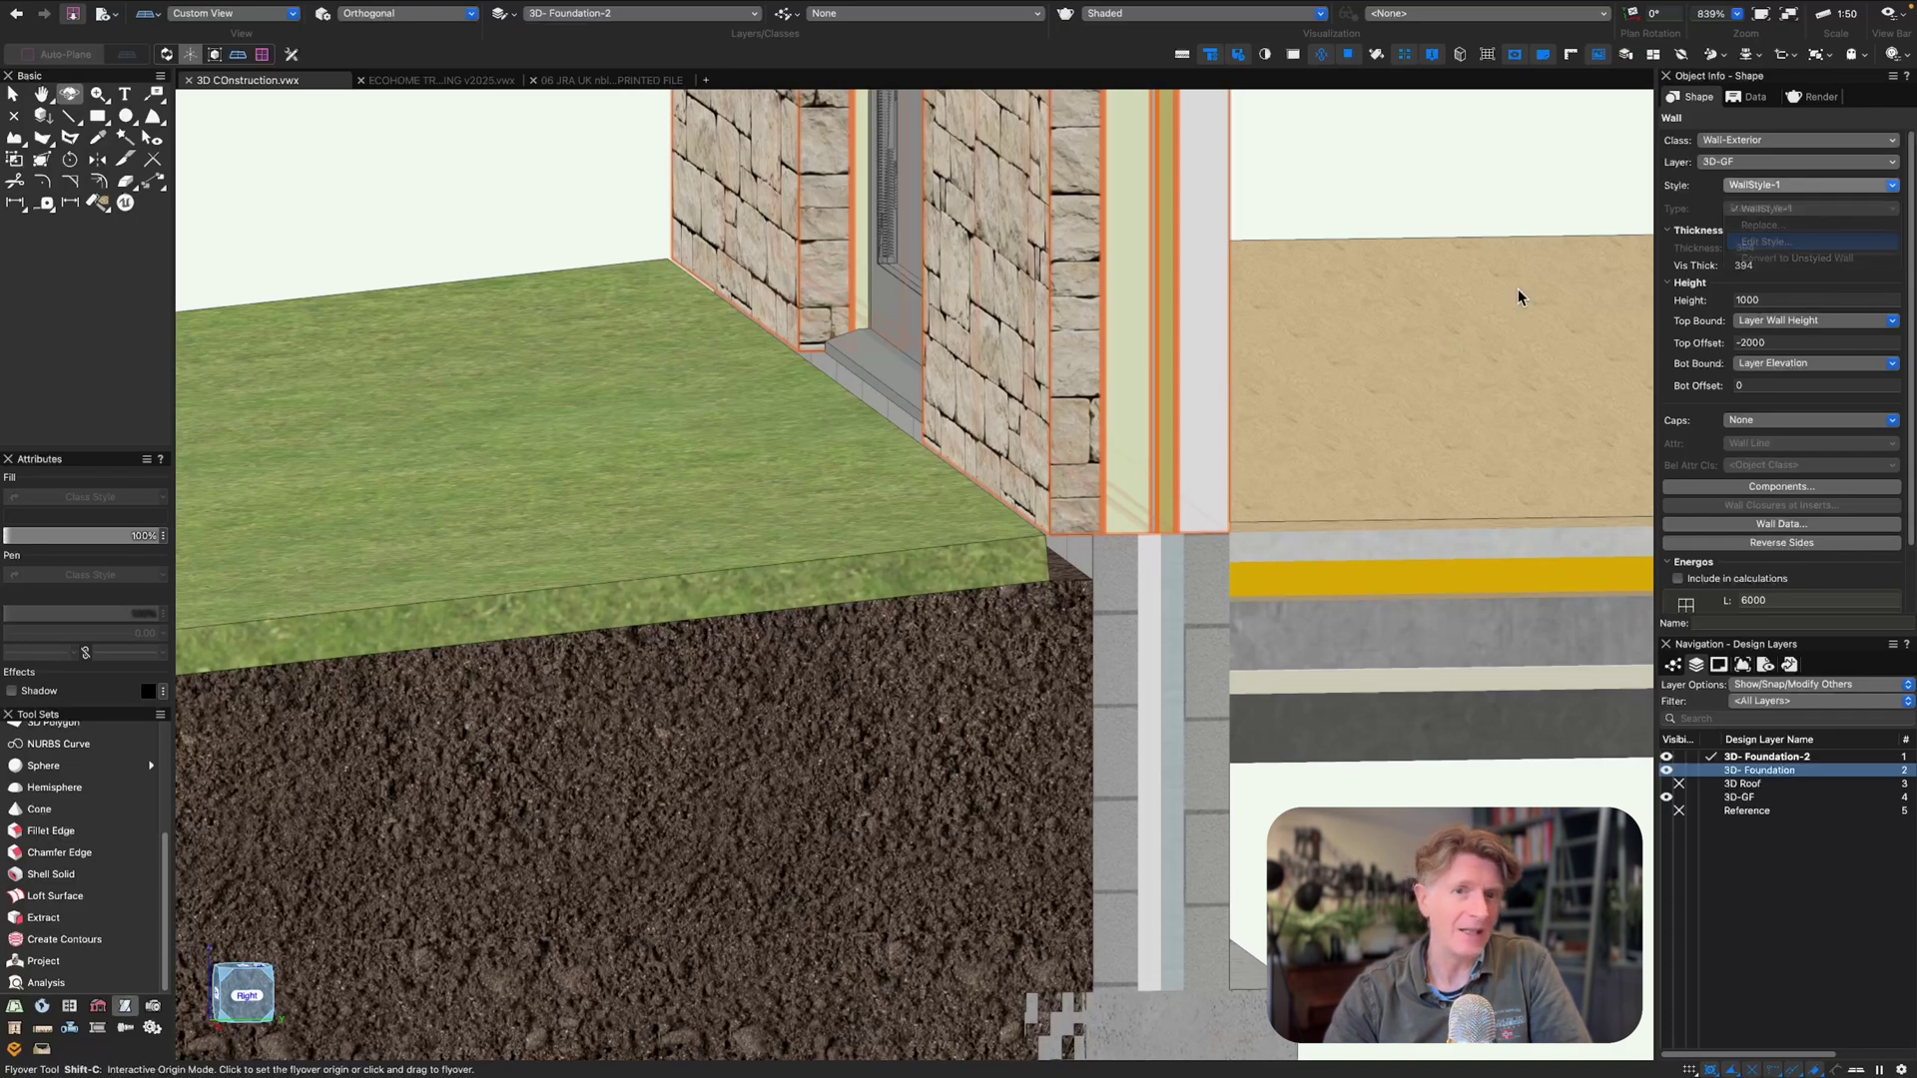
left_click(796, 429)
double_click(626, 490)
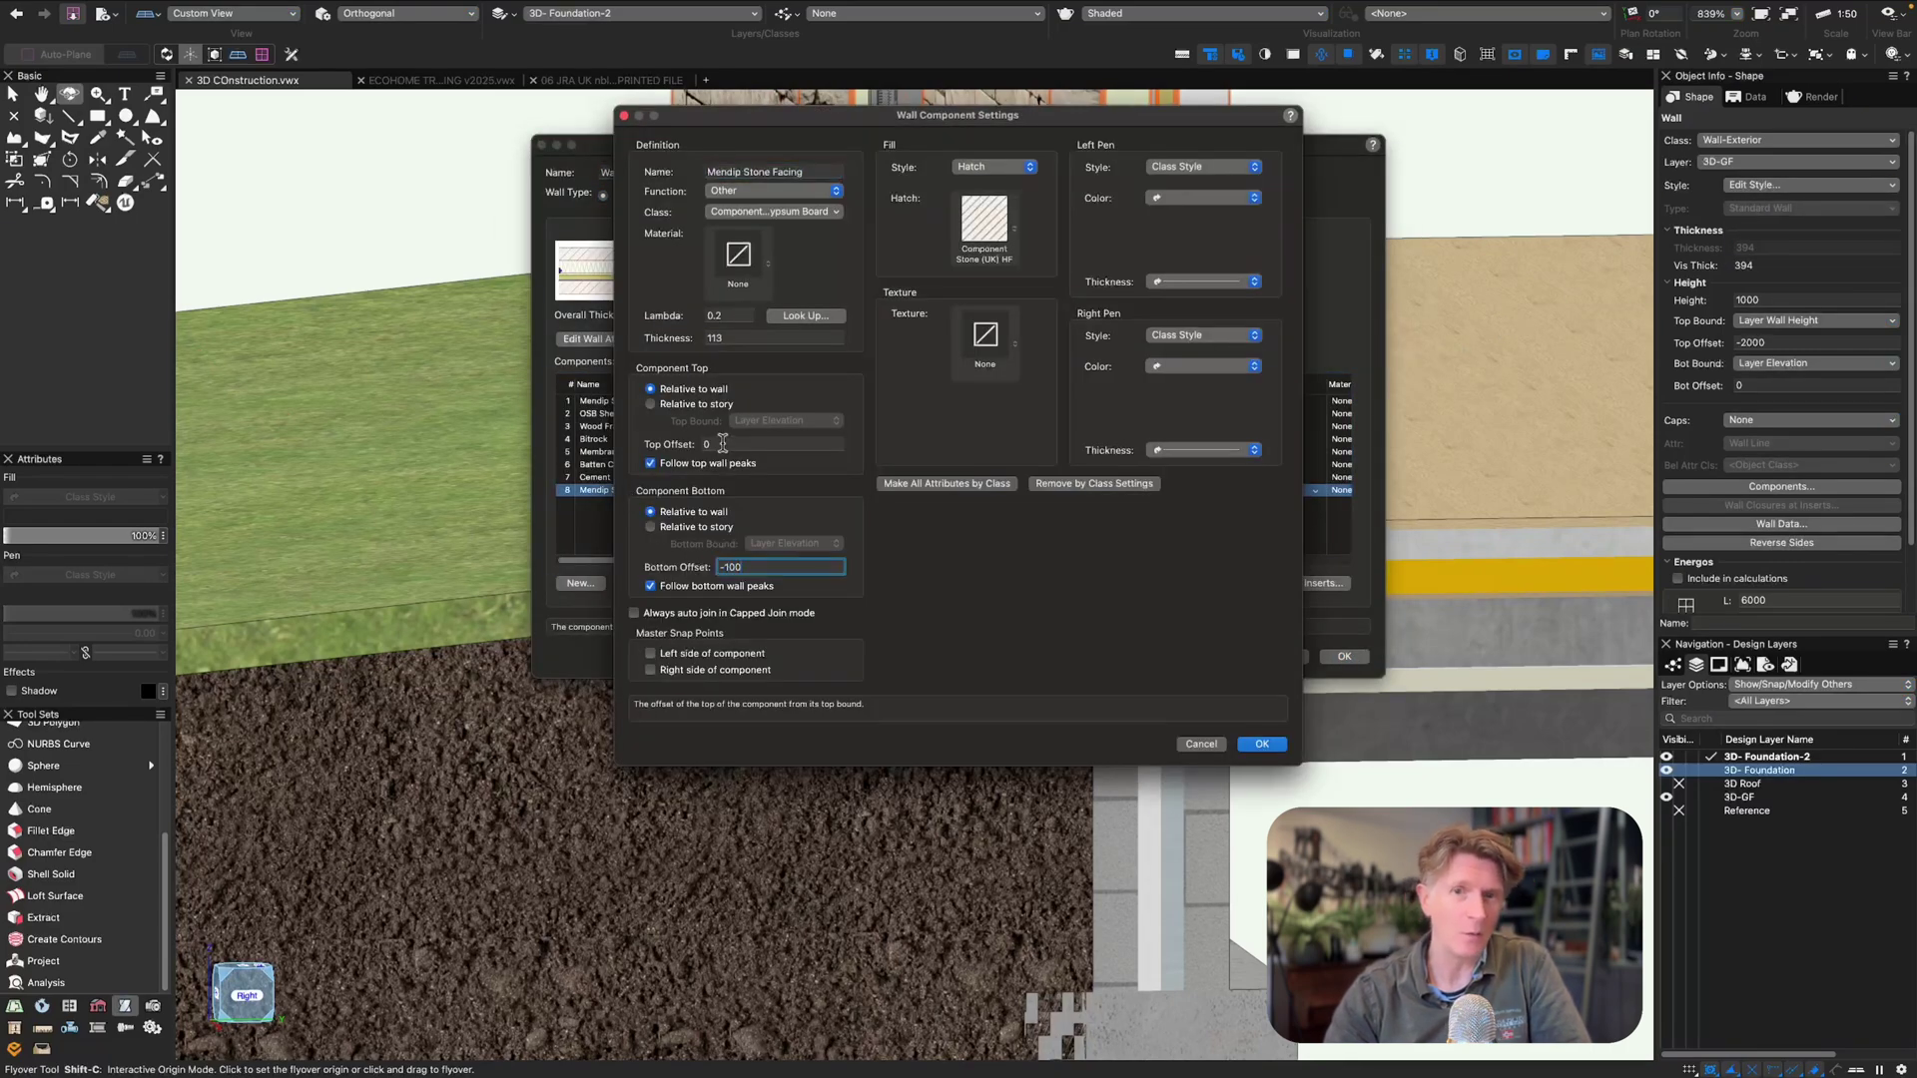
left_click(1262, 745)
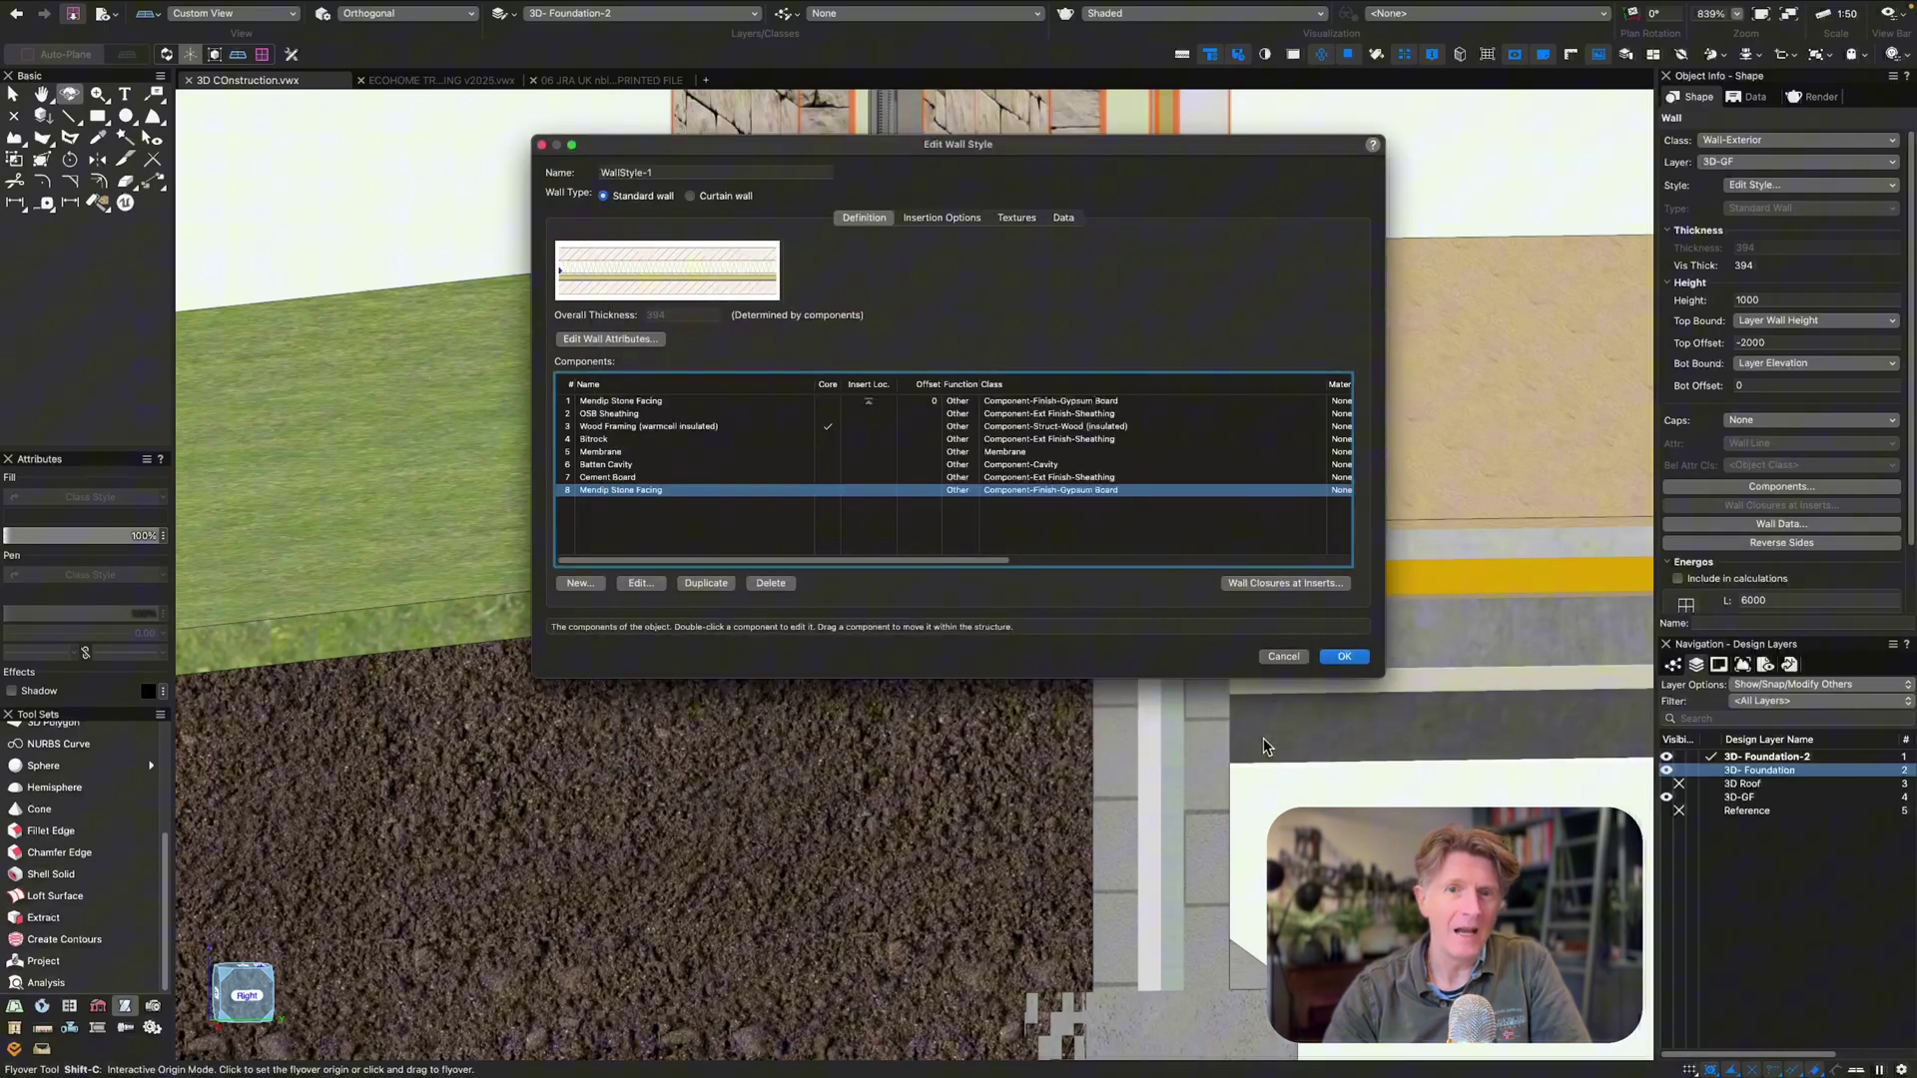
left_click(1343, 657)
key("Return")
scroll(717, 582, "down", 5)
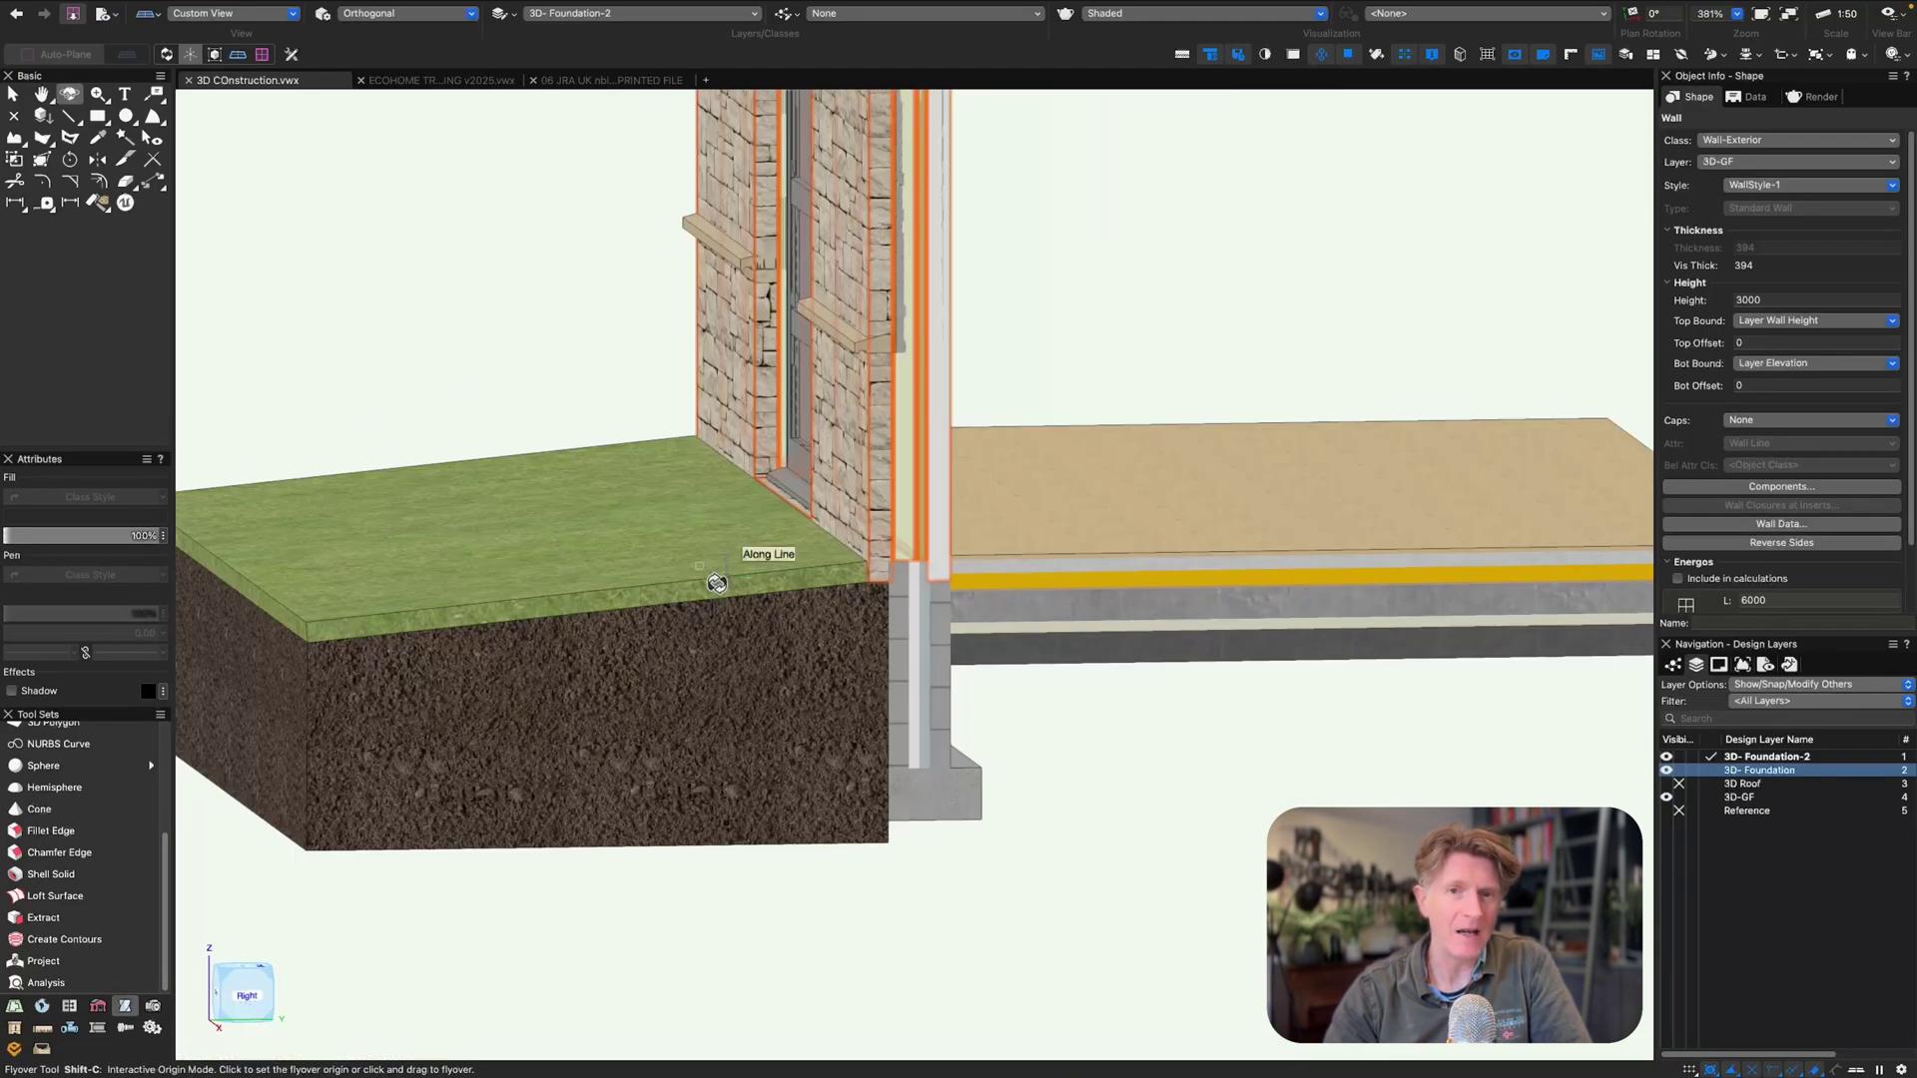
- Set the stone wall's top offset to -2000
left_click_drag(833, 596, 793, 584)
key("x")
left_click(1093, 449)
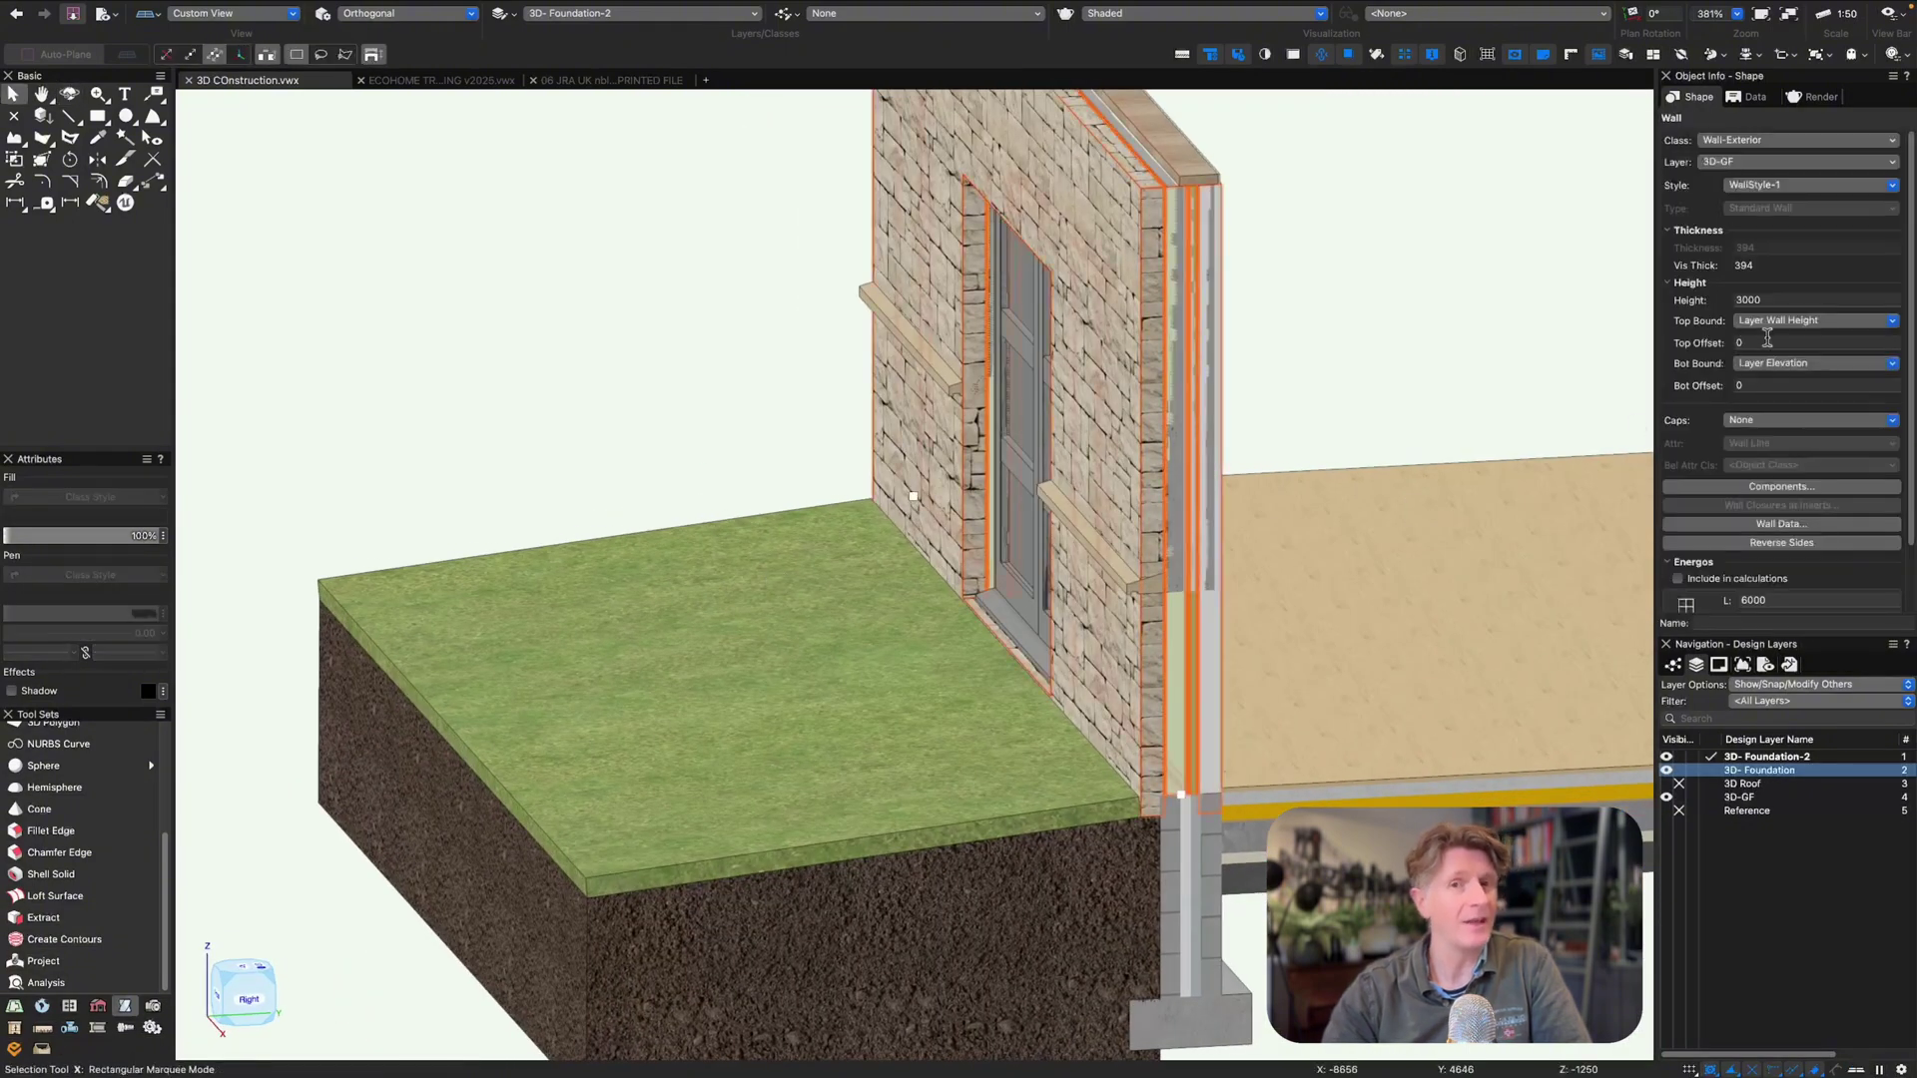
left_click_drag(1769, 341, 1704, 344)
type("-2000")
key("Return")
left_click(1276, 380)
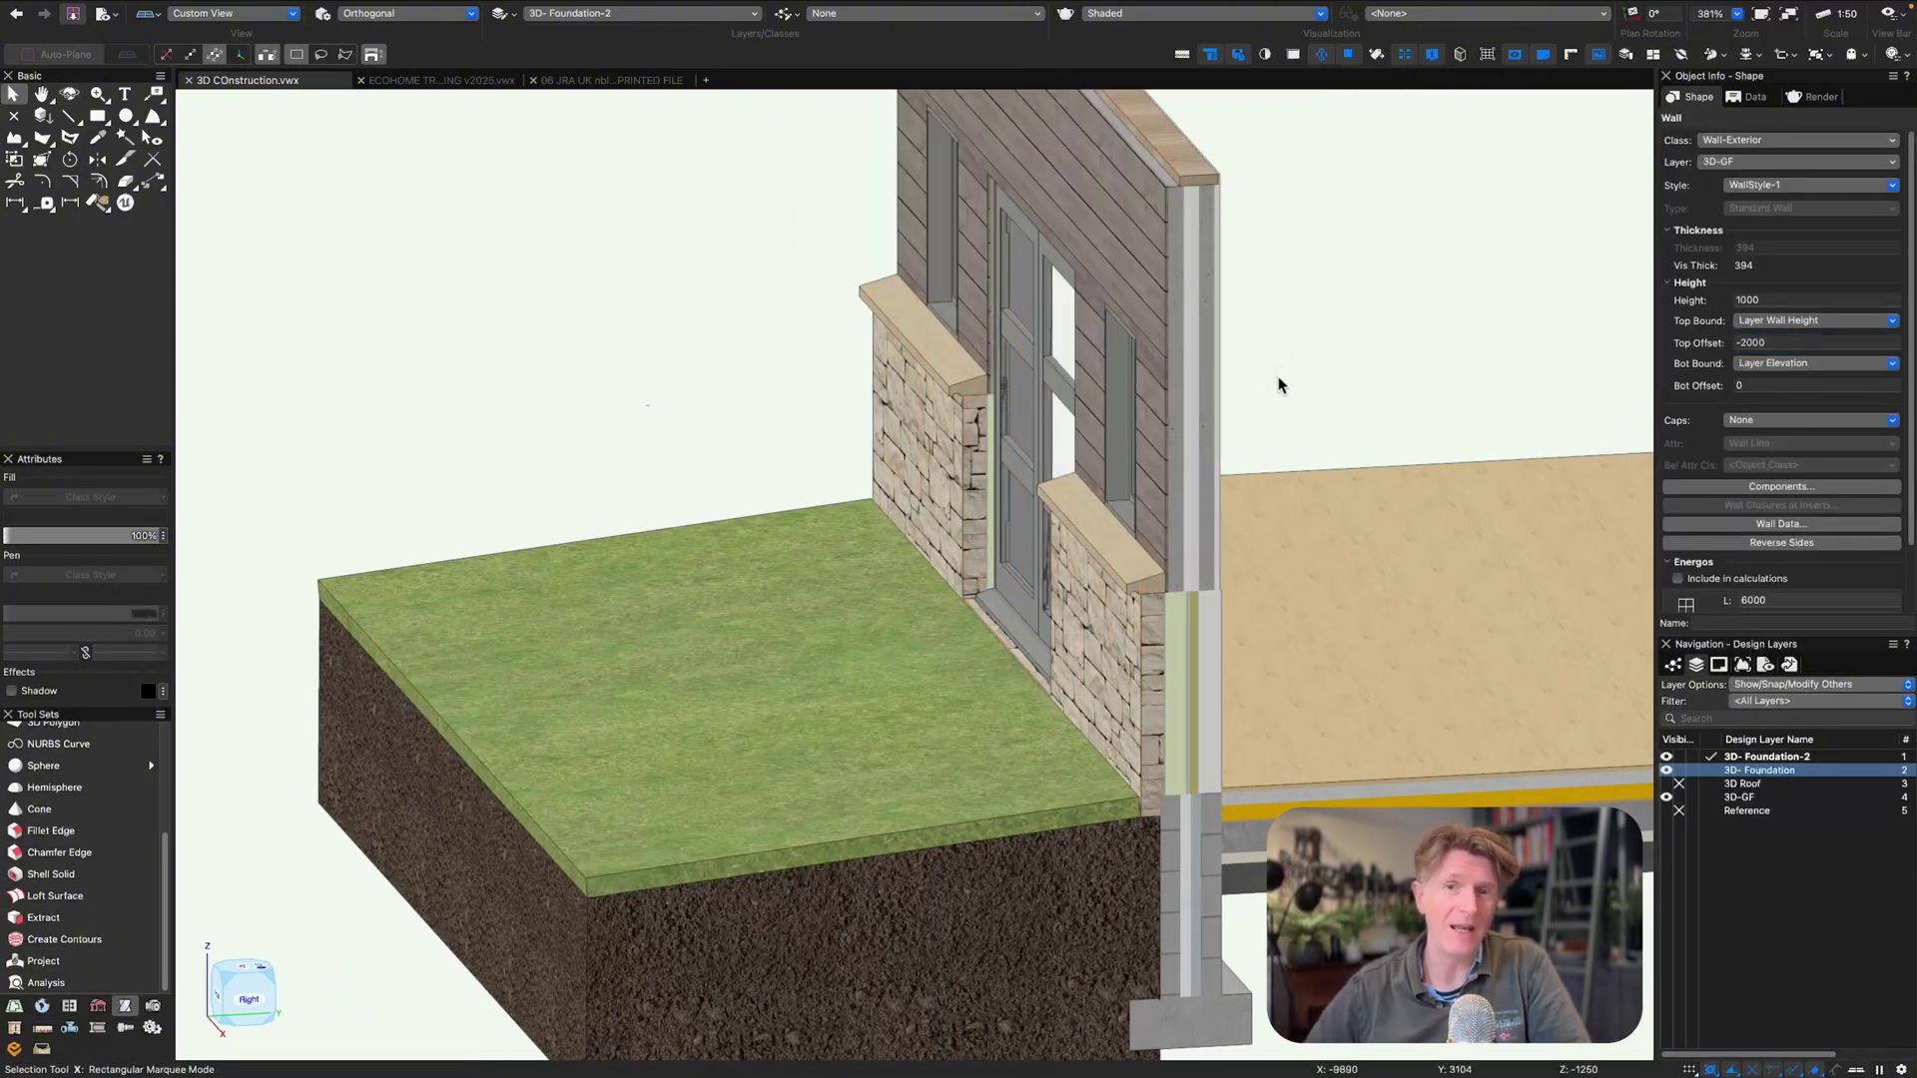
- Increase the overall depth of the double door's threshold
key("3")
double_click(904, 601)
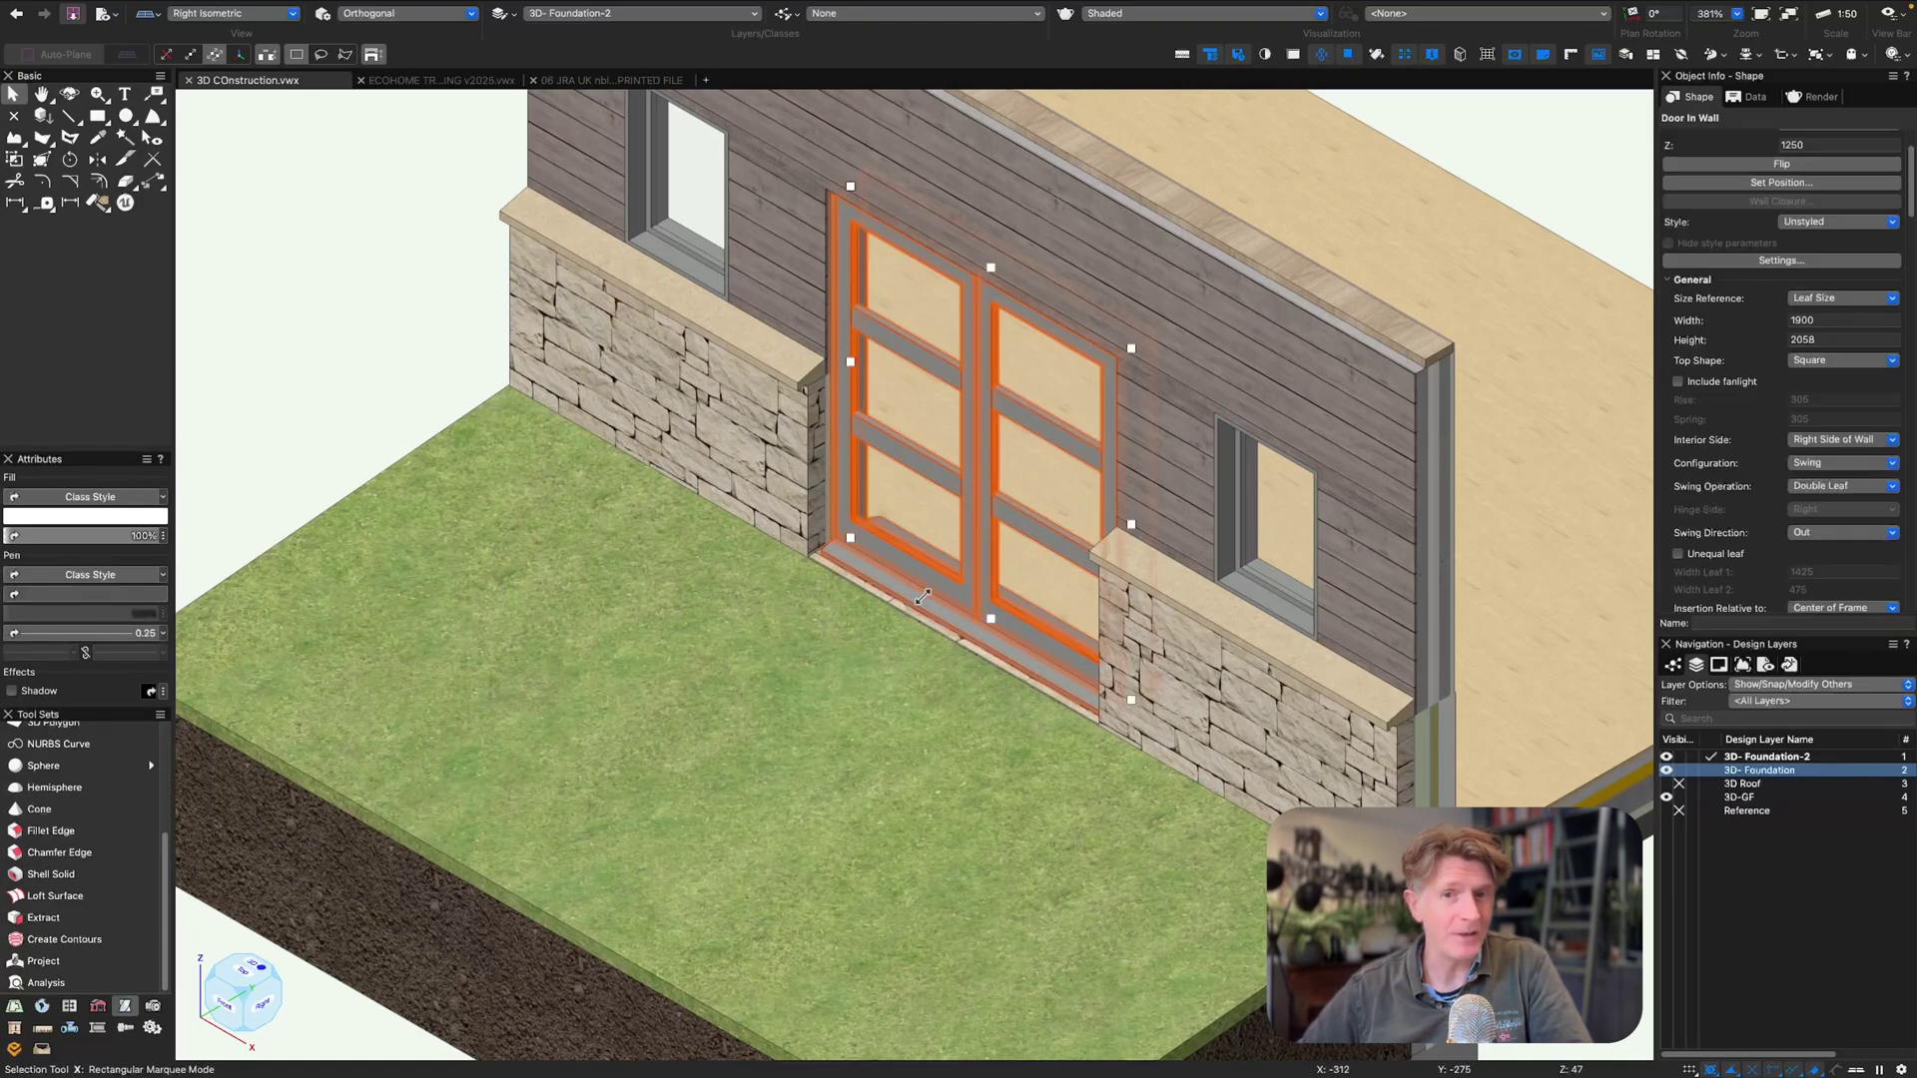
left_click(738, 601)
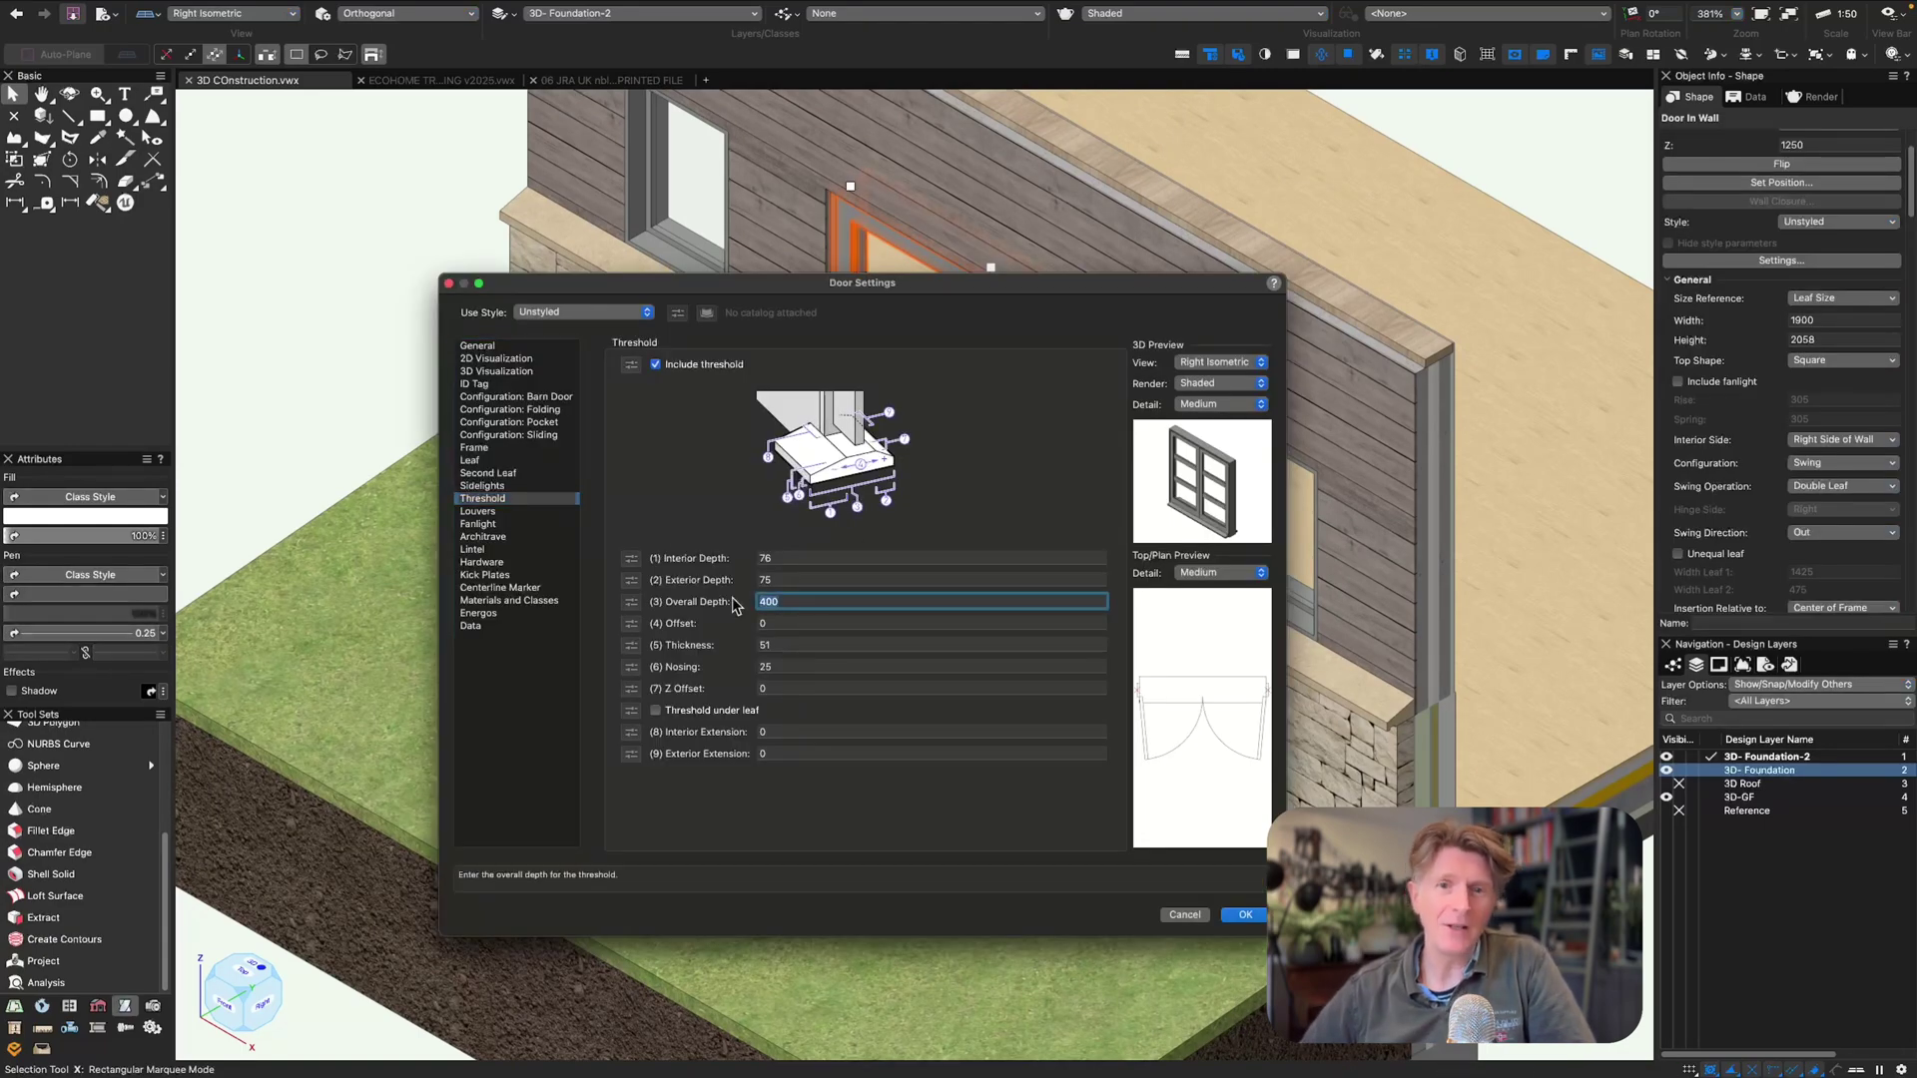
type("50")
key("Return")
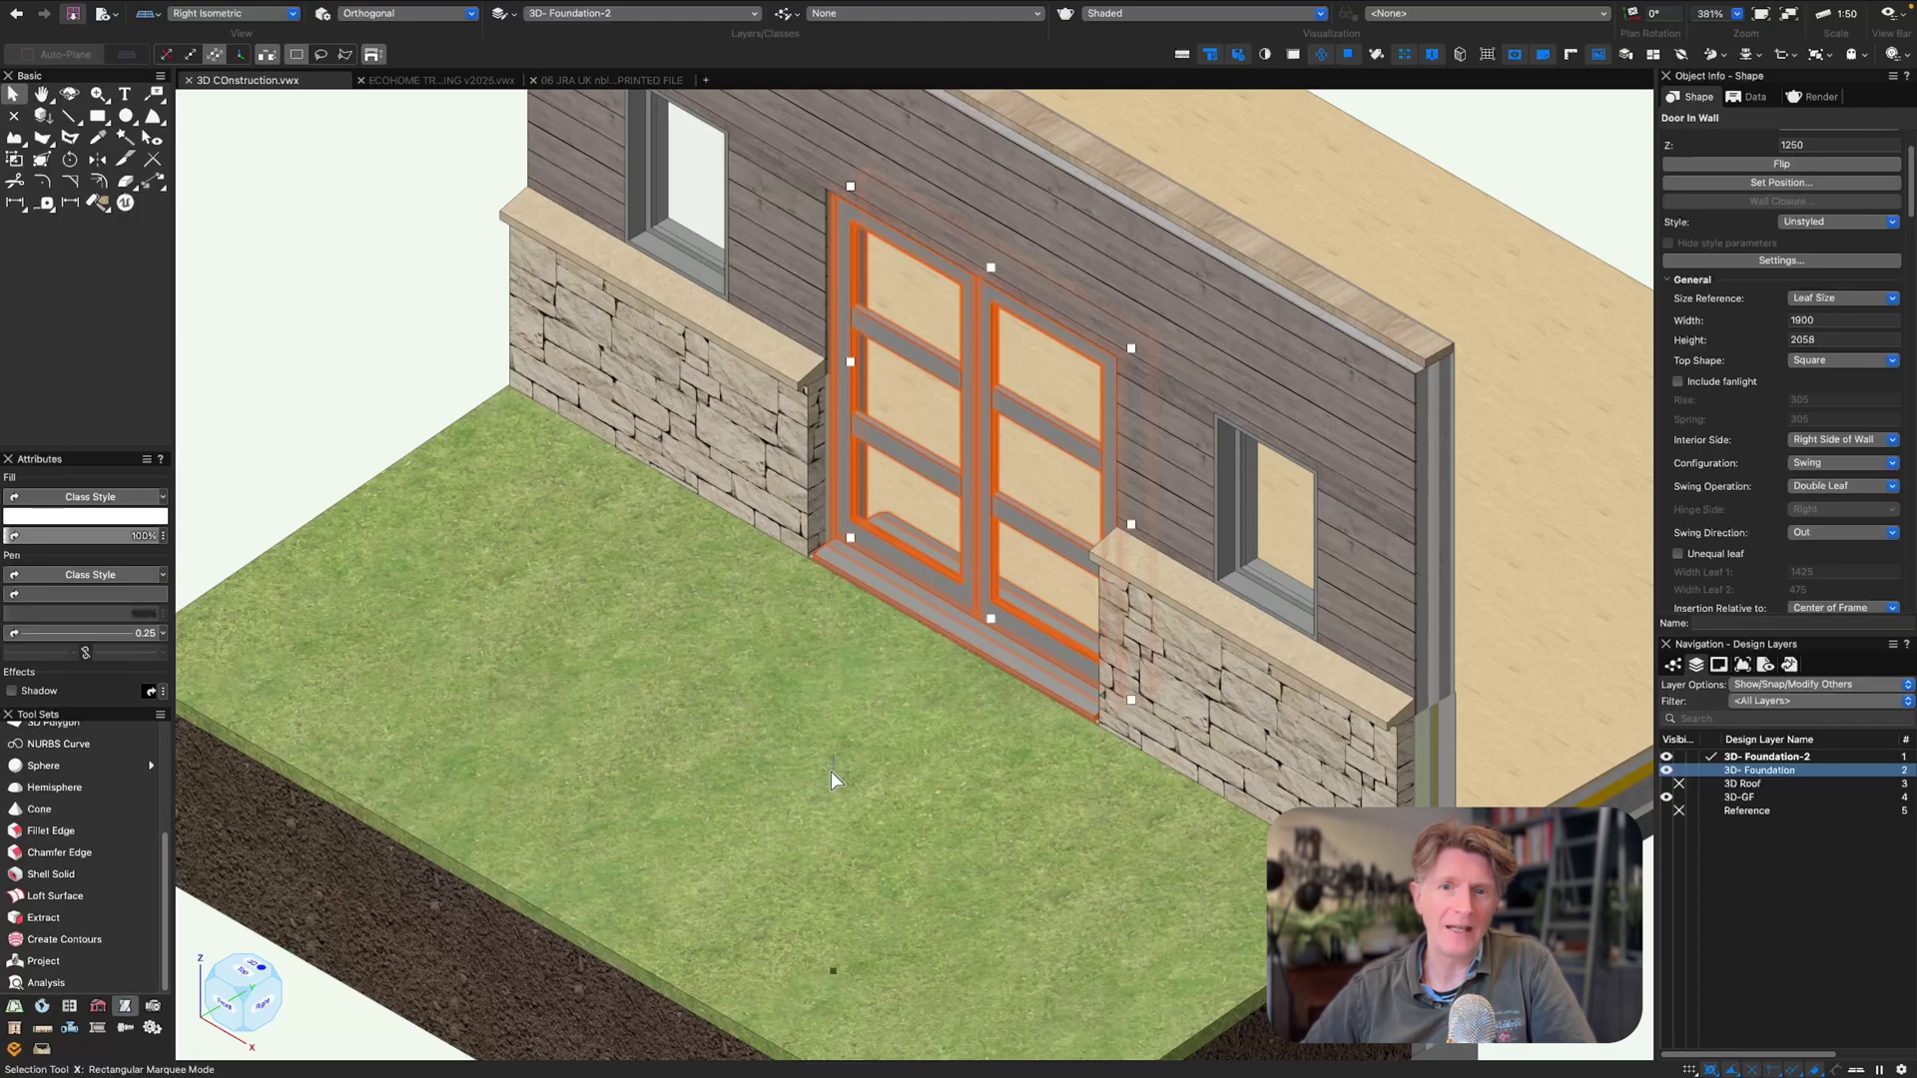
- Draw a rectangle on the sloping grass in front of the double doors and enlarge it to about 2674 by 2197
left_click(857, 729)
key("super+5")
key("4")
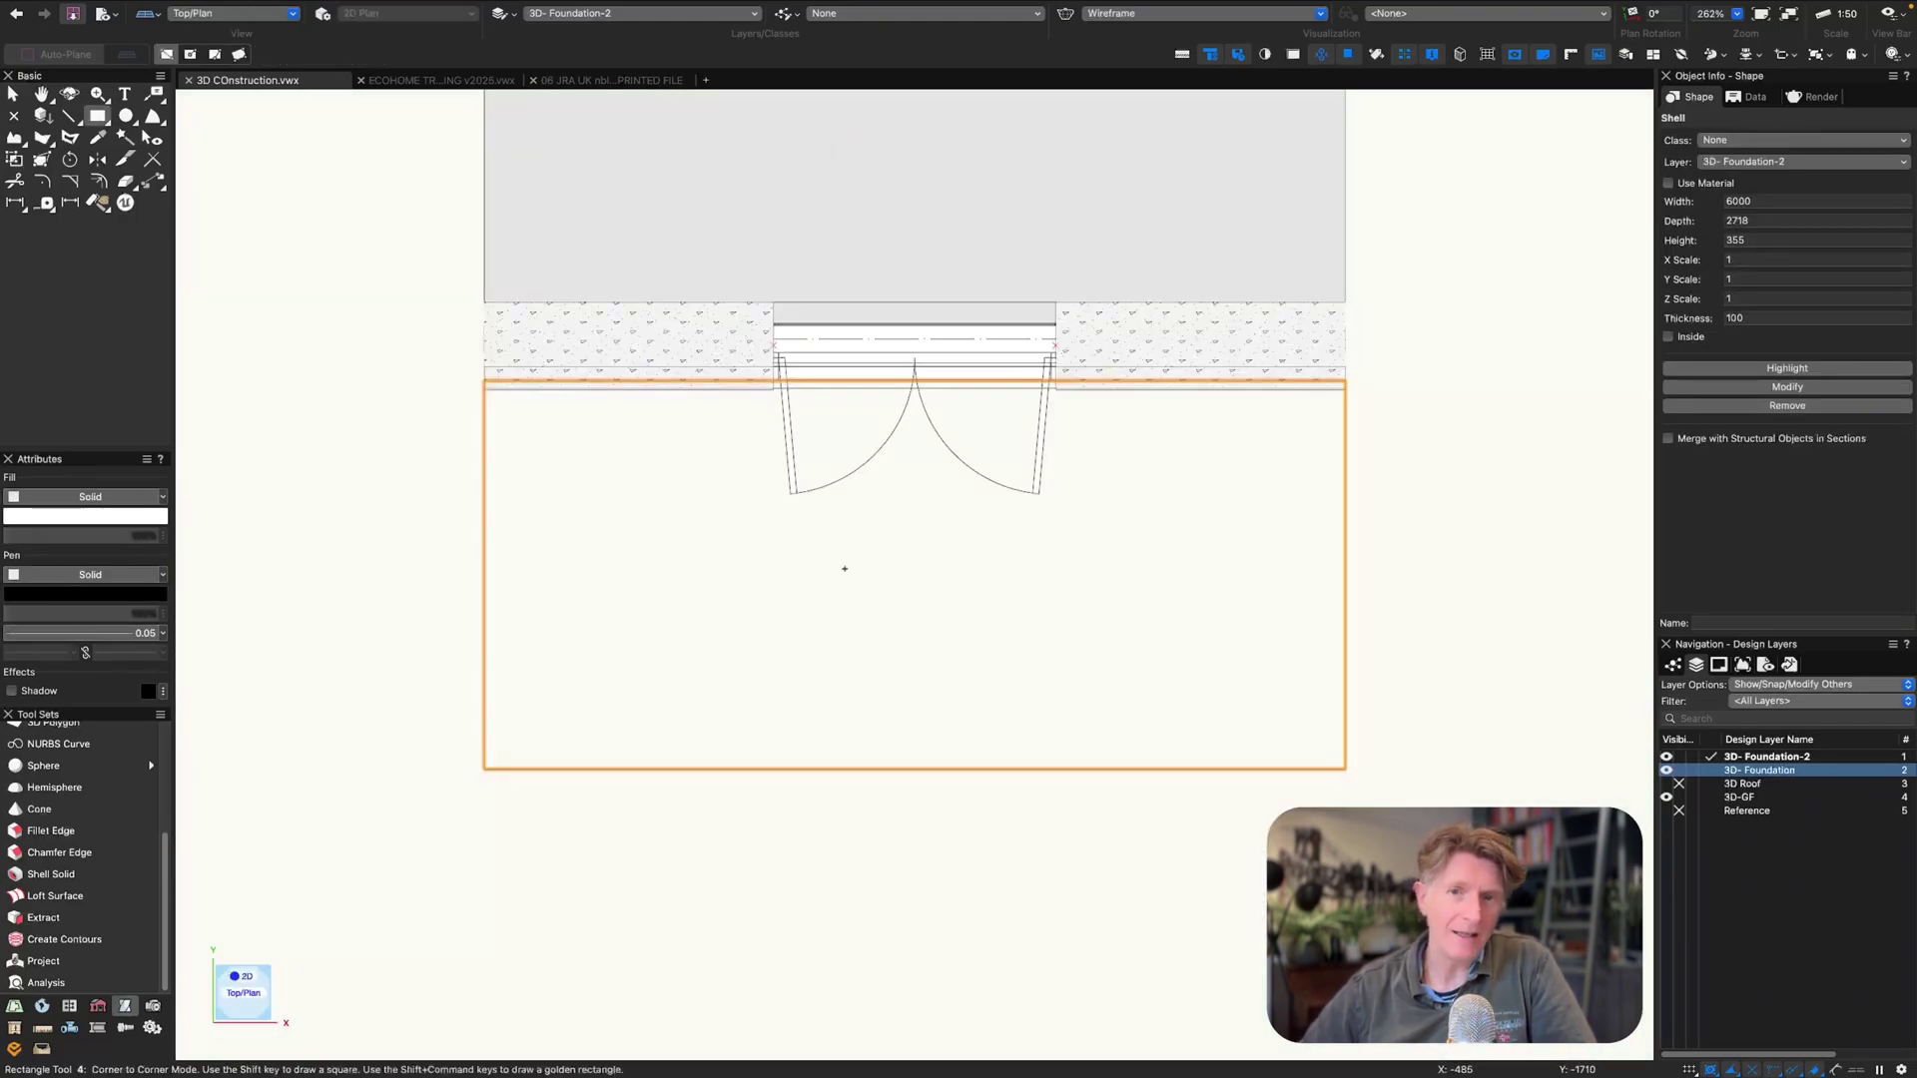
key("super+3")
left_click(945, 424)
left_click(889, 562)
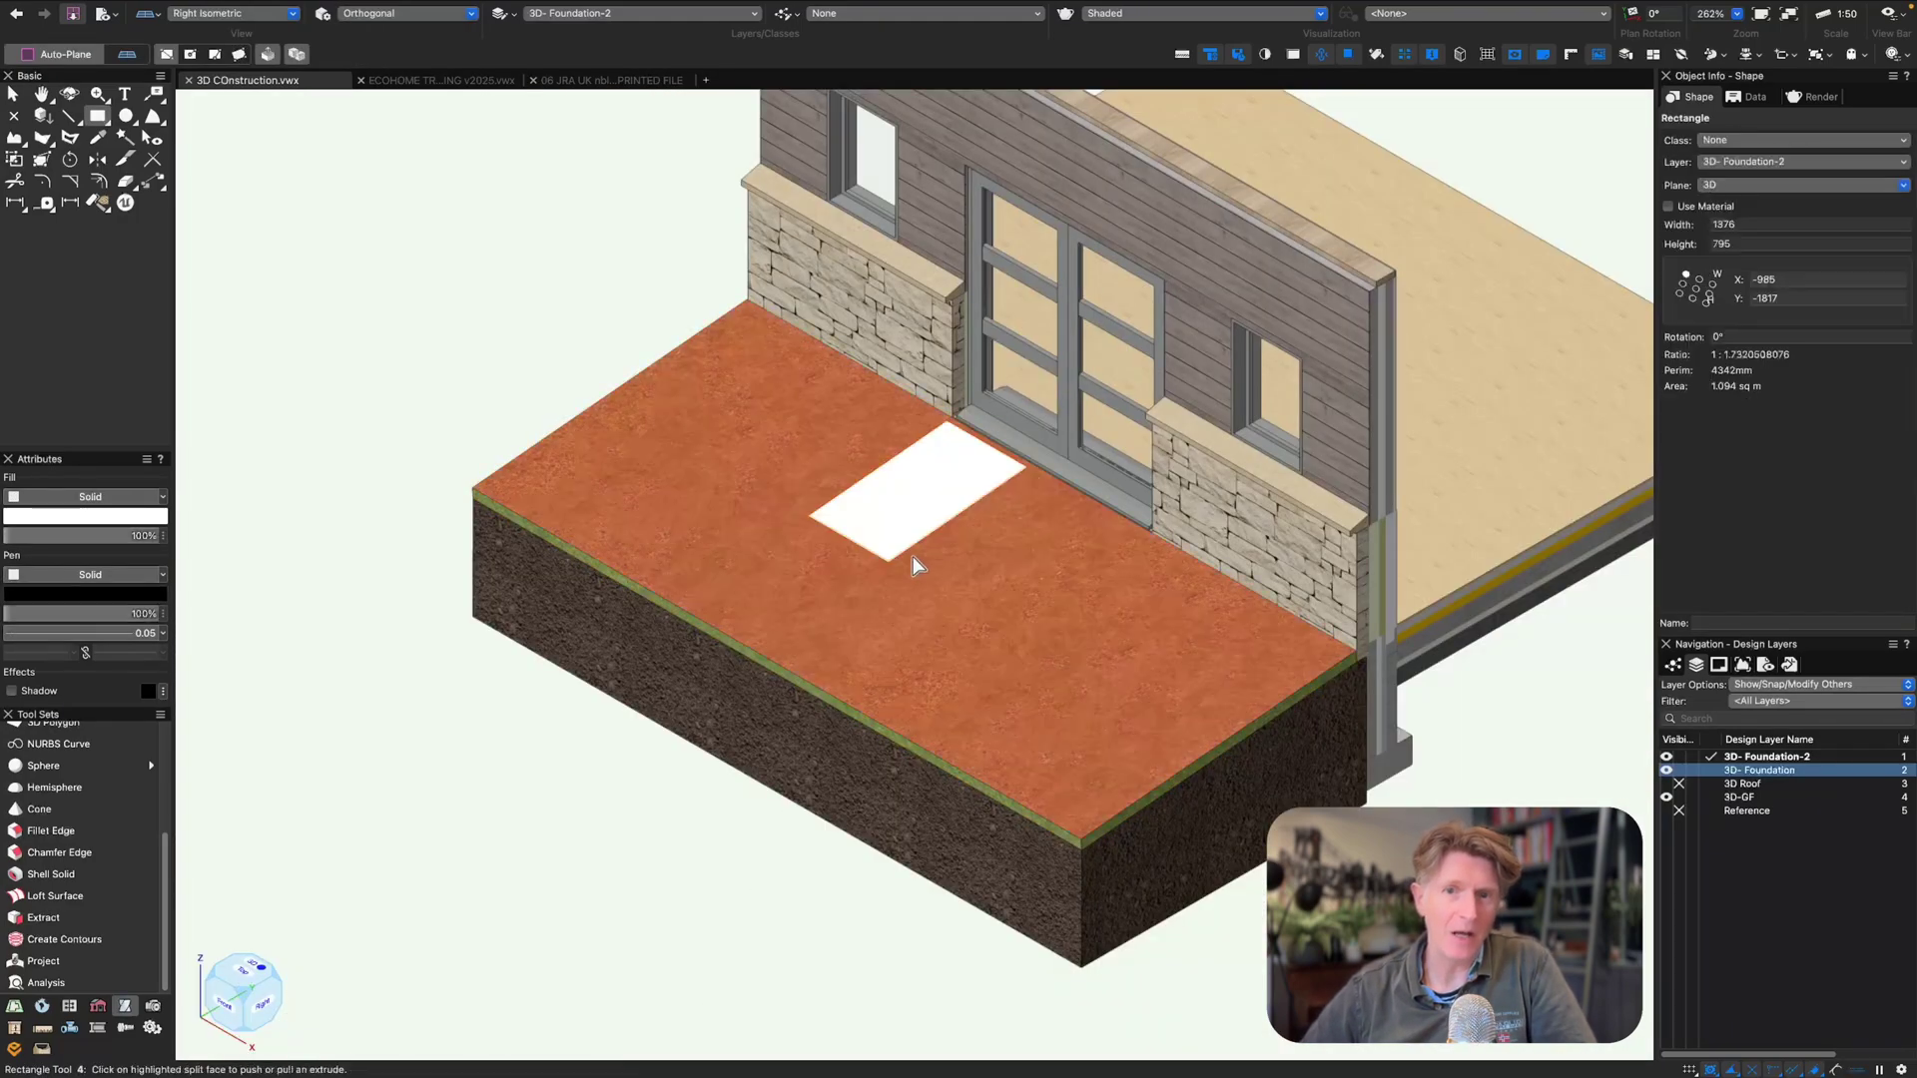
key("x")
left_click_drag(1143, 539, 857, 743)
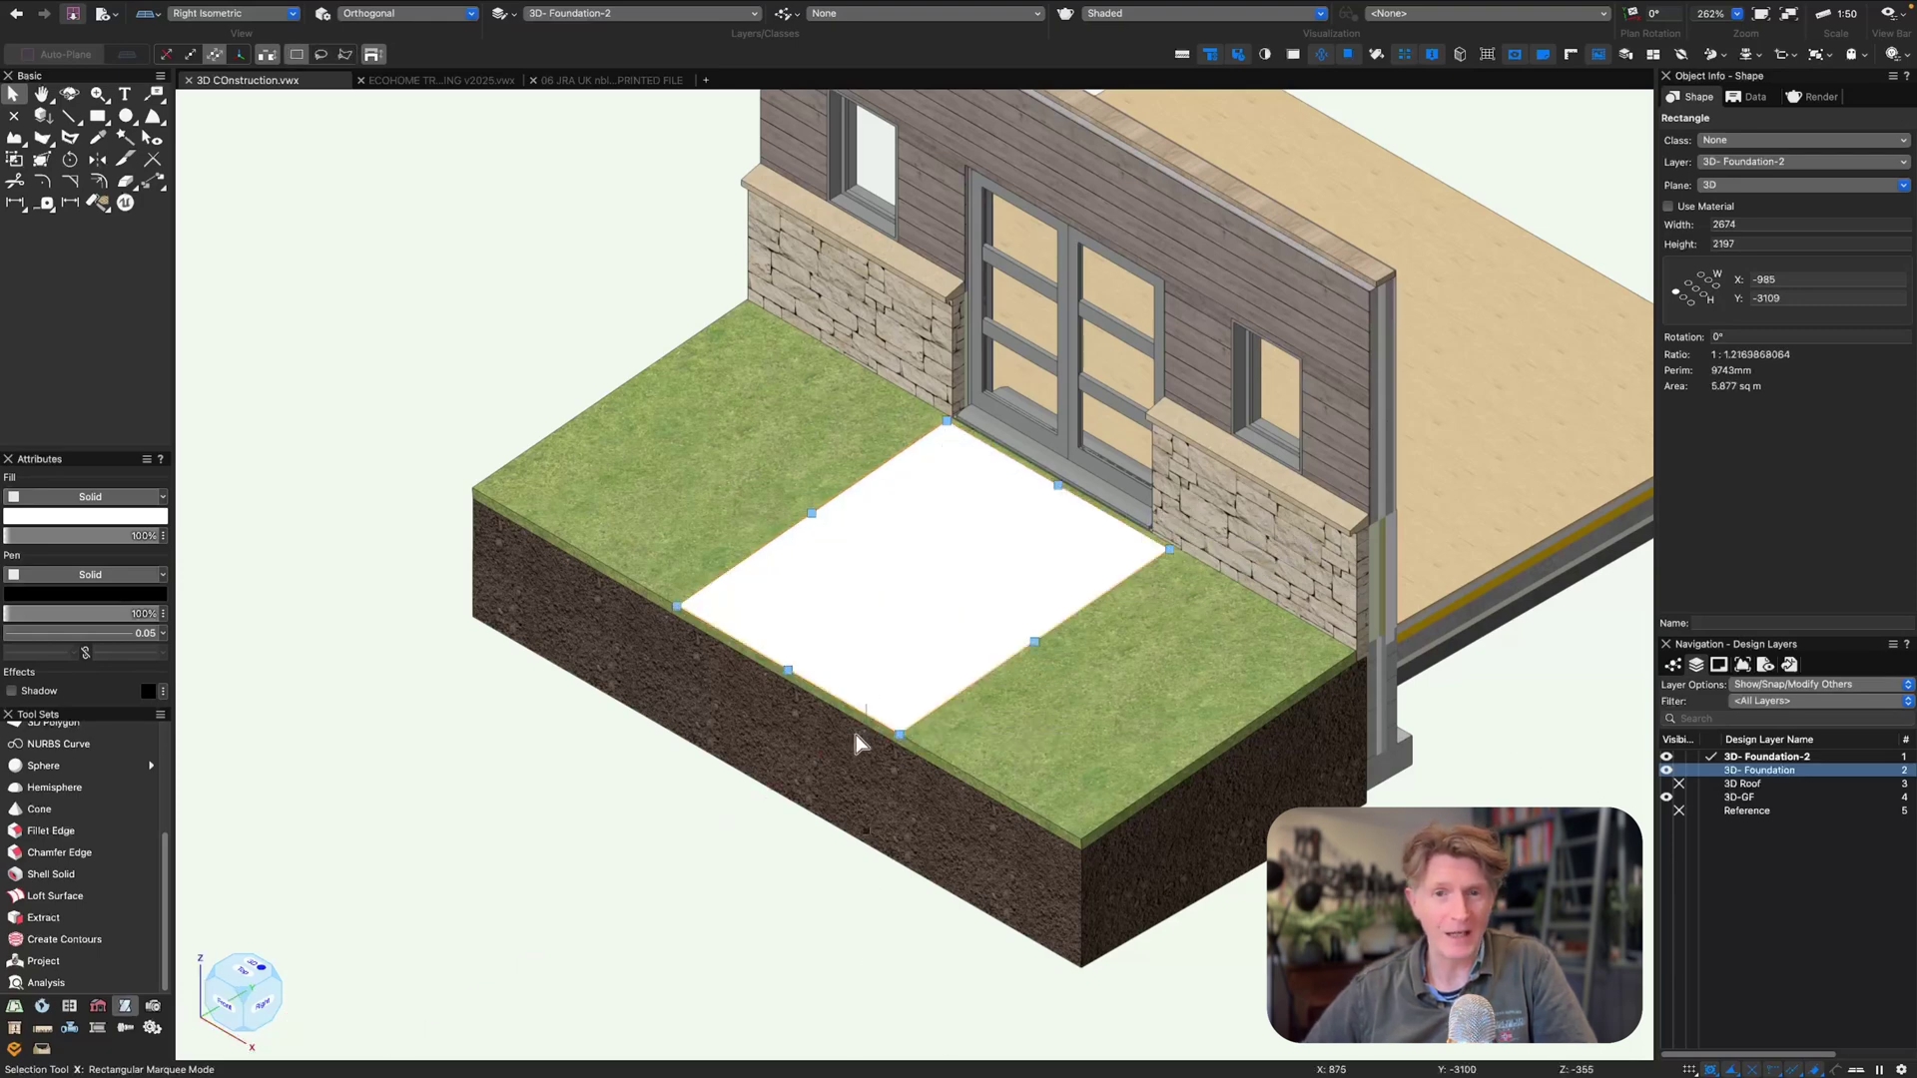
- Extrude the rectangle by -100 and subtract the extrusion from the grass shell
key("super+e")
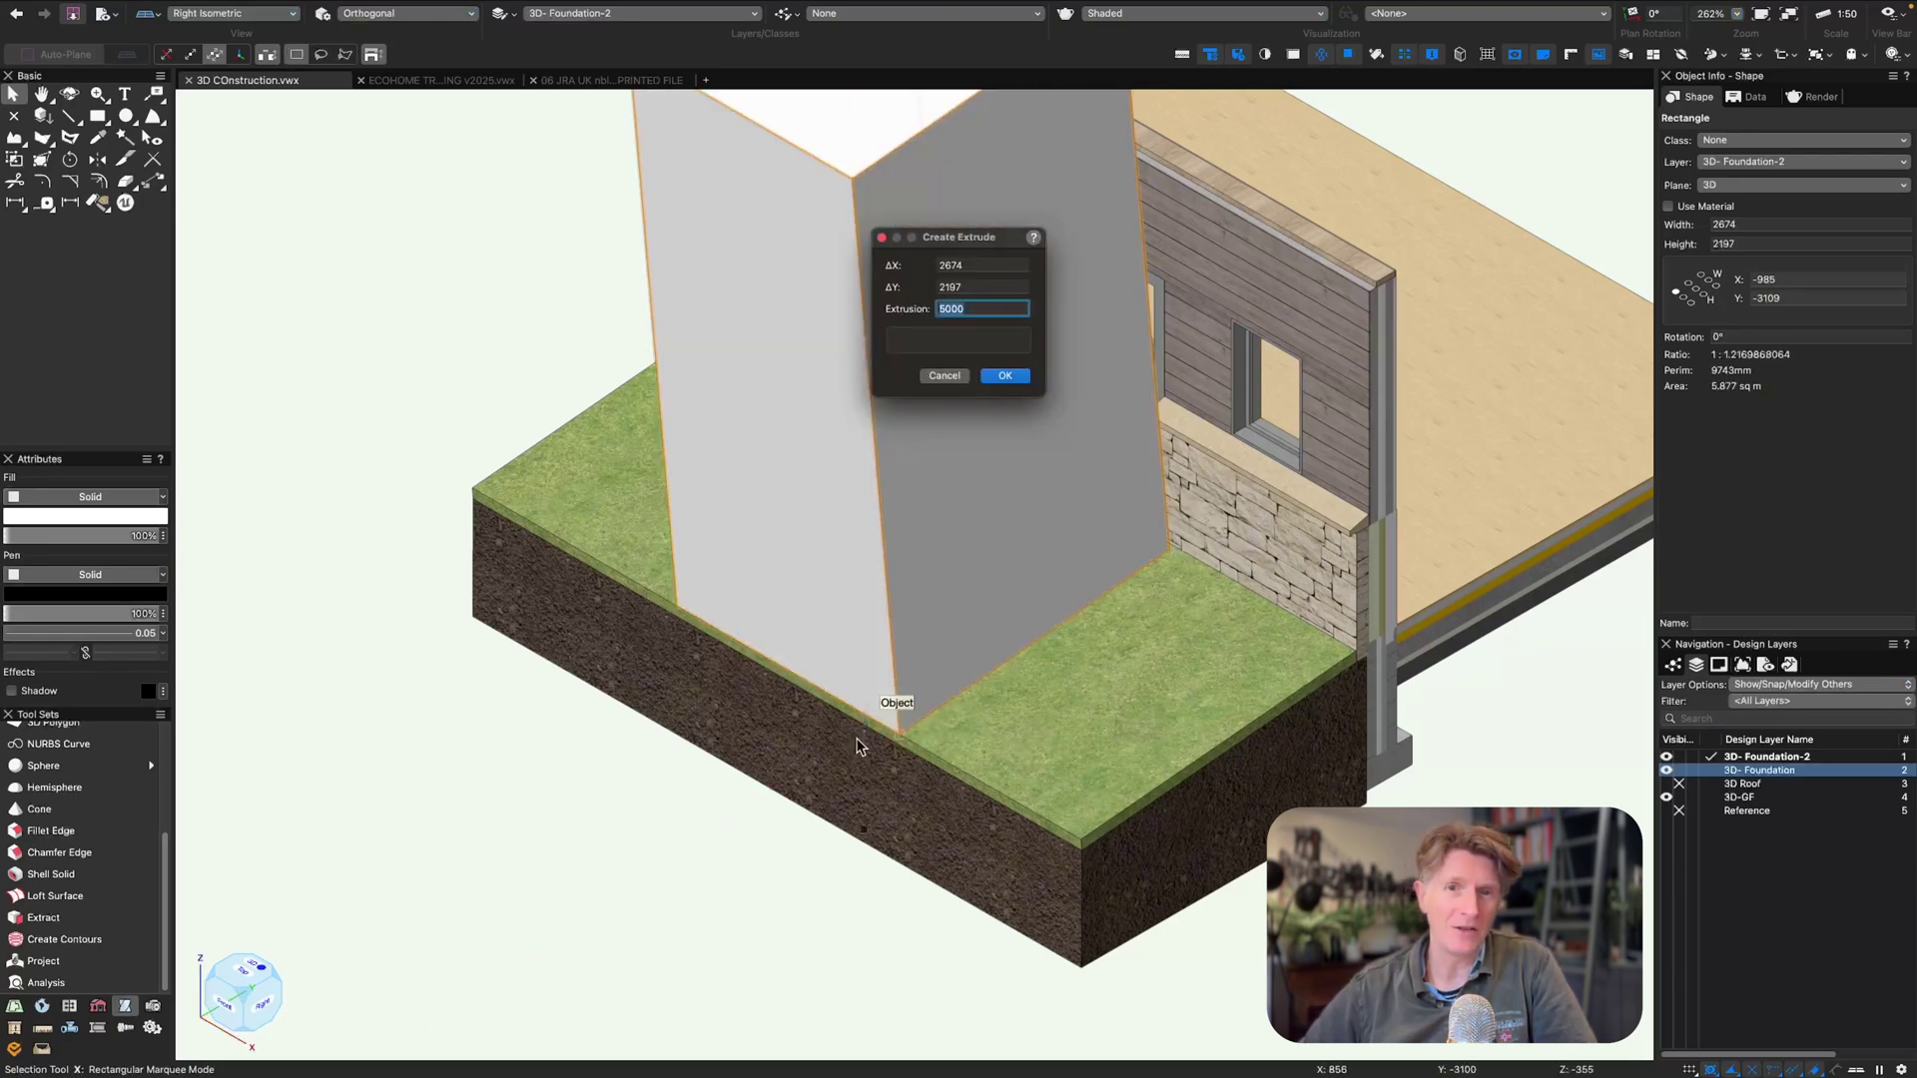
type("-100")
key("Return")
left_click(734, 559, "shift")
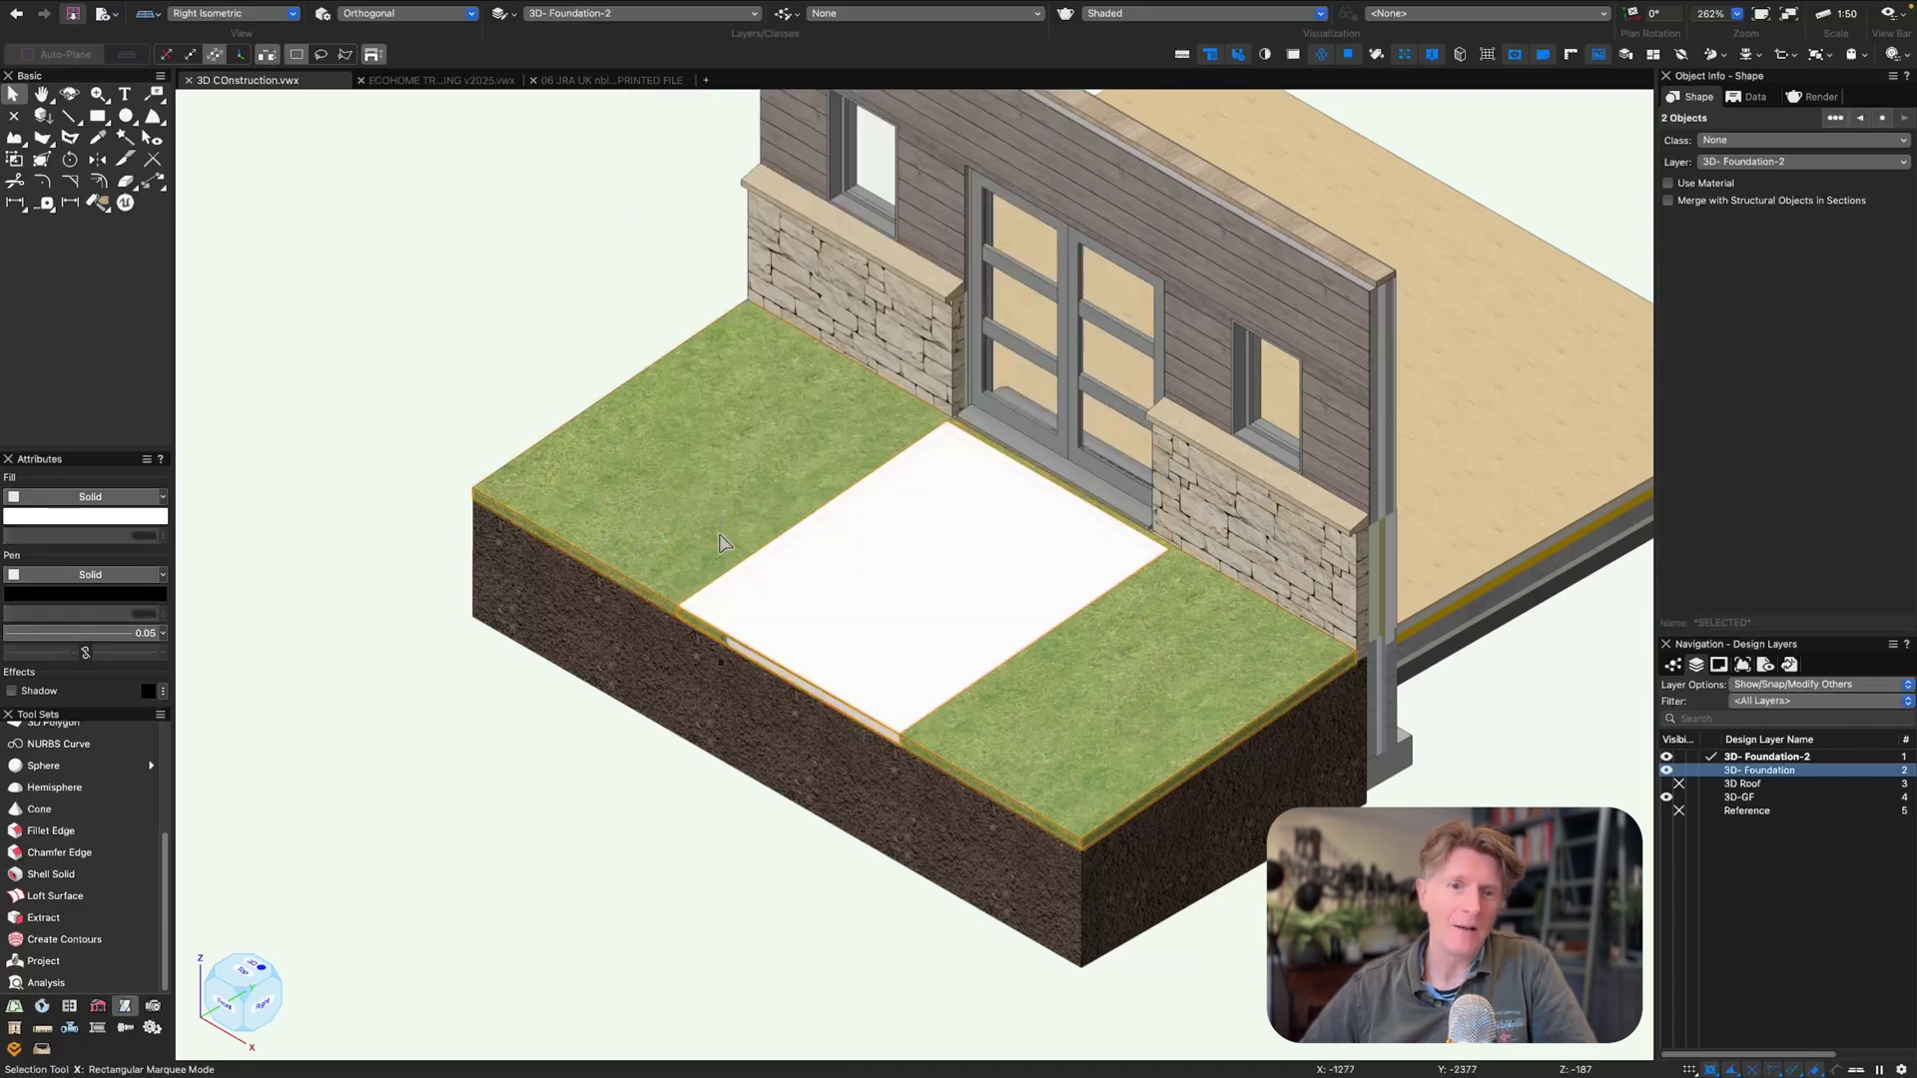
right_click(724, 544)
left_click(714, 963)
key("Return")
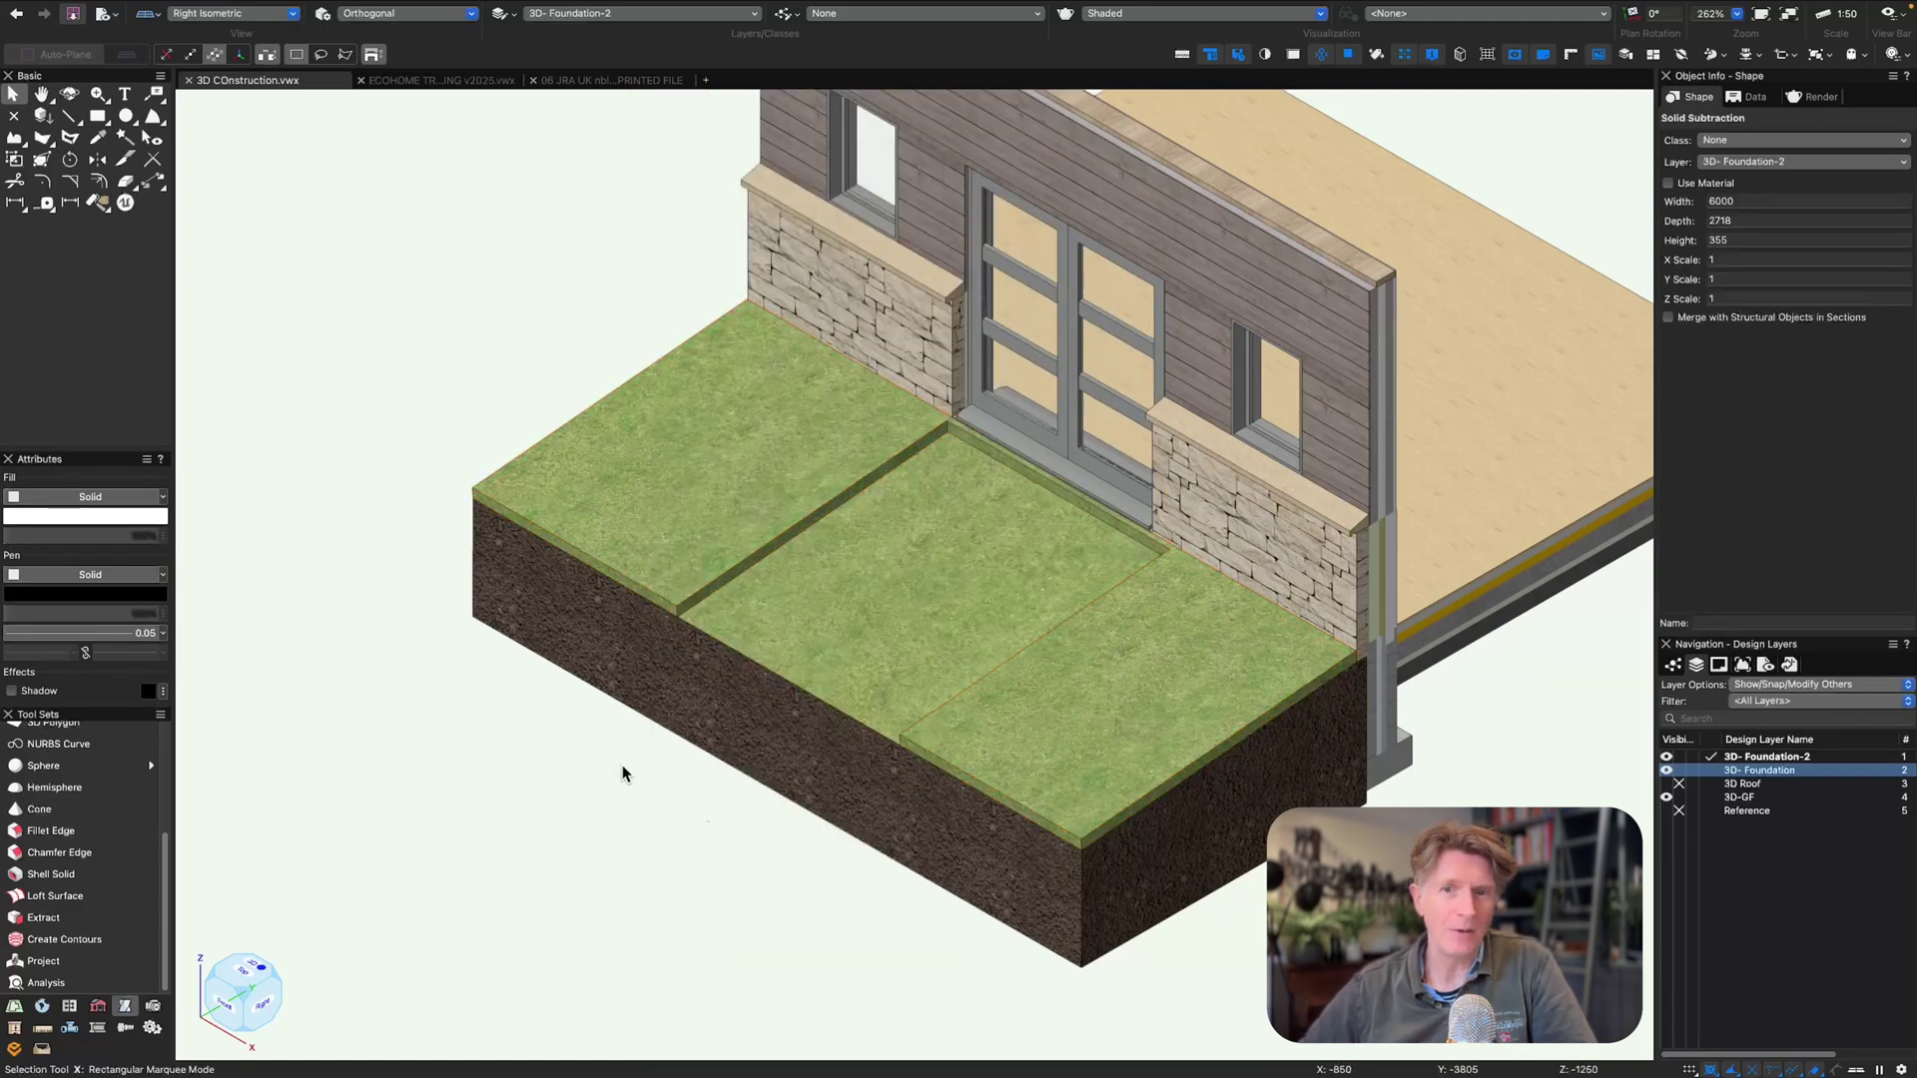
- Copy the extruded slab from inside the grass subtraction and paste it in place into the cut-out before the doors
double_click(909, 555)
left_click(1592, 150)
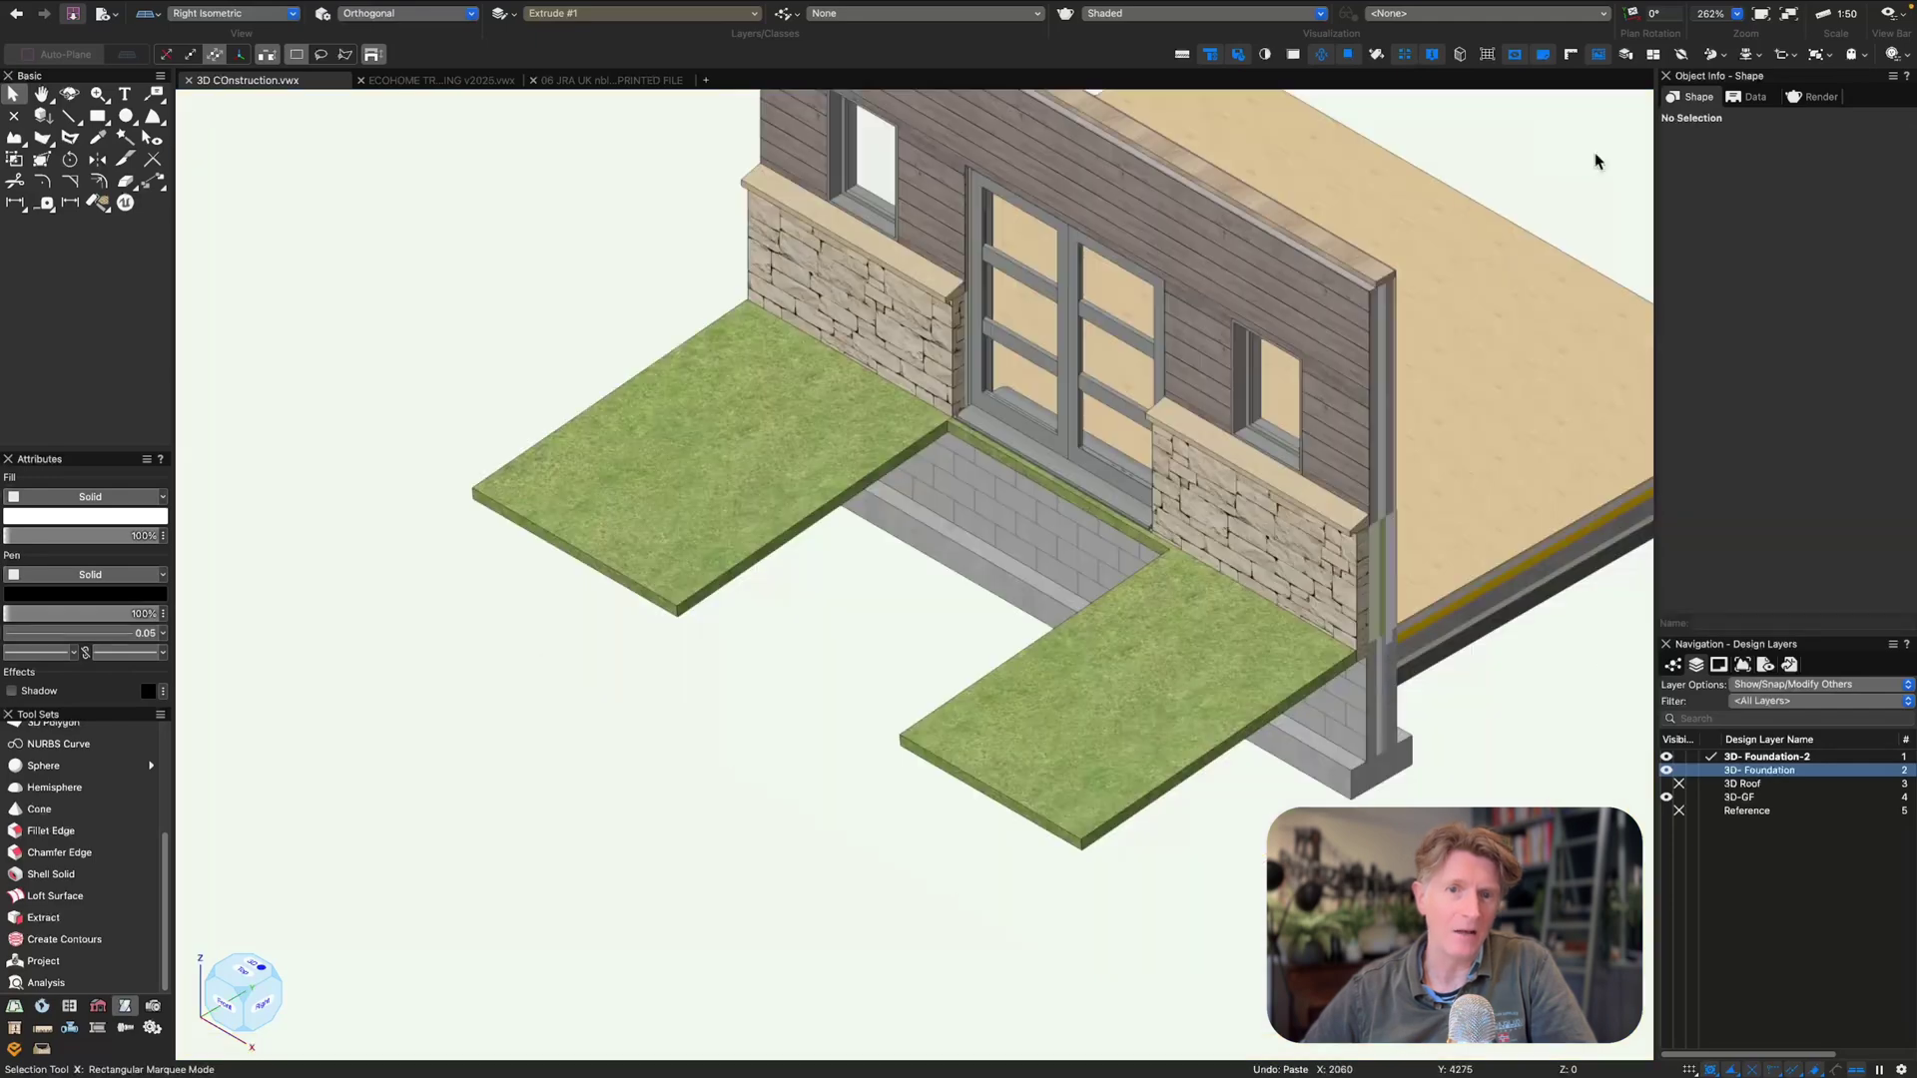
double_click(751, 526)
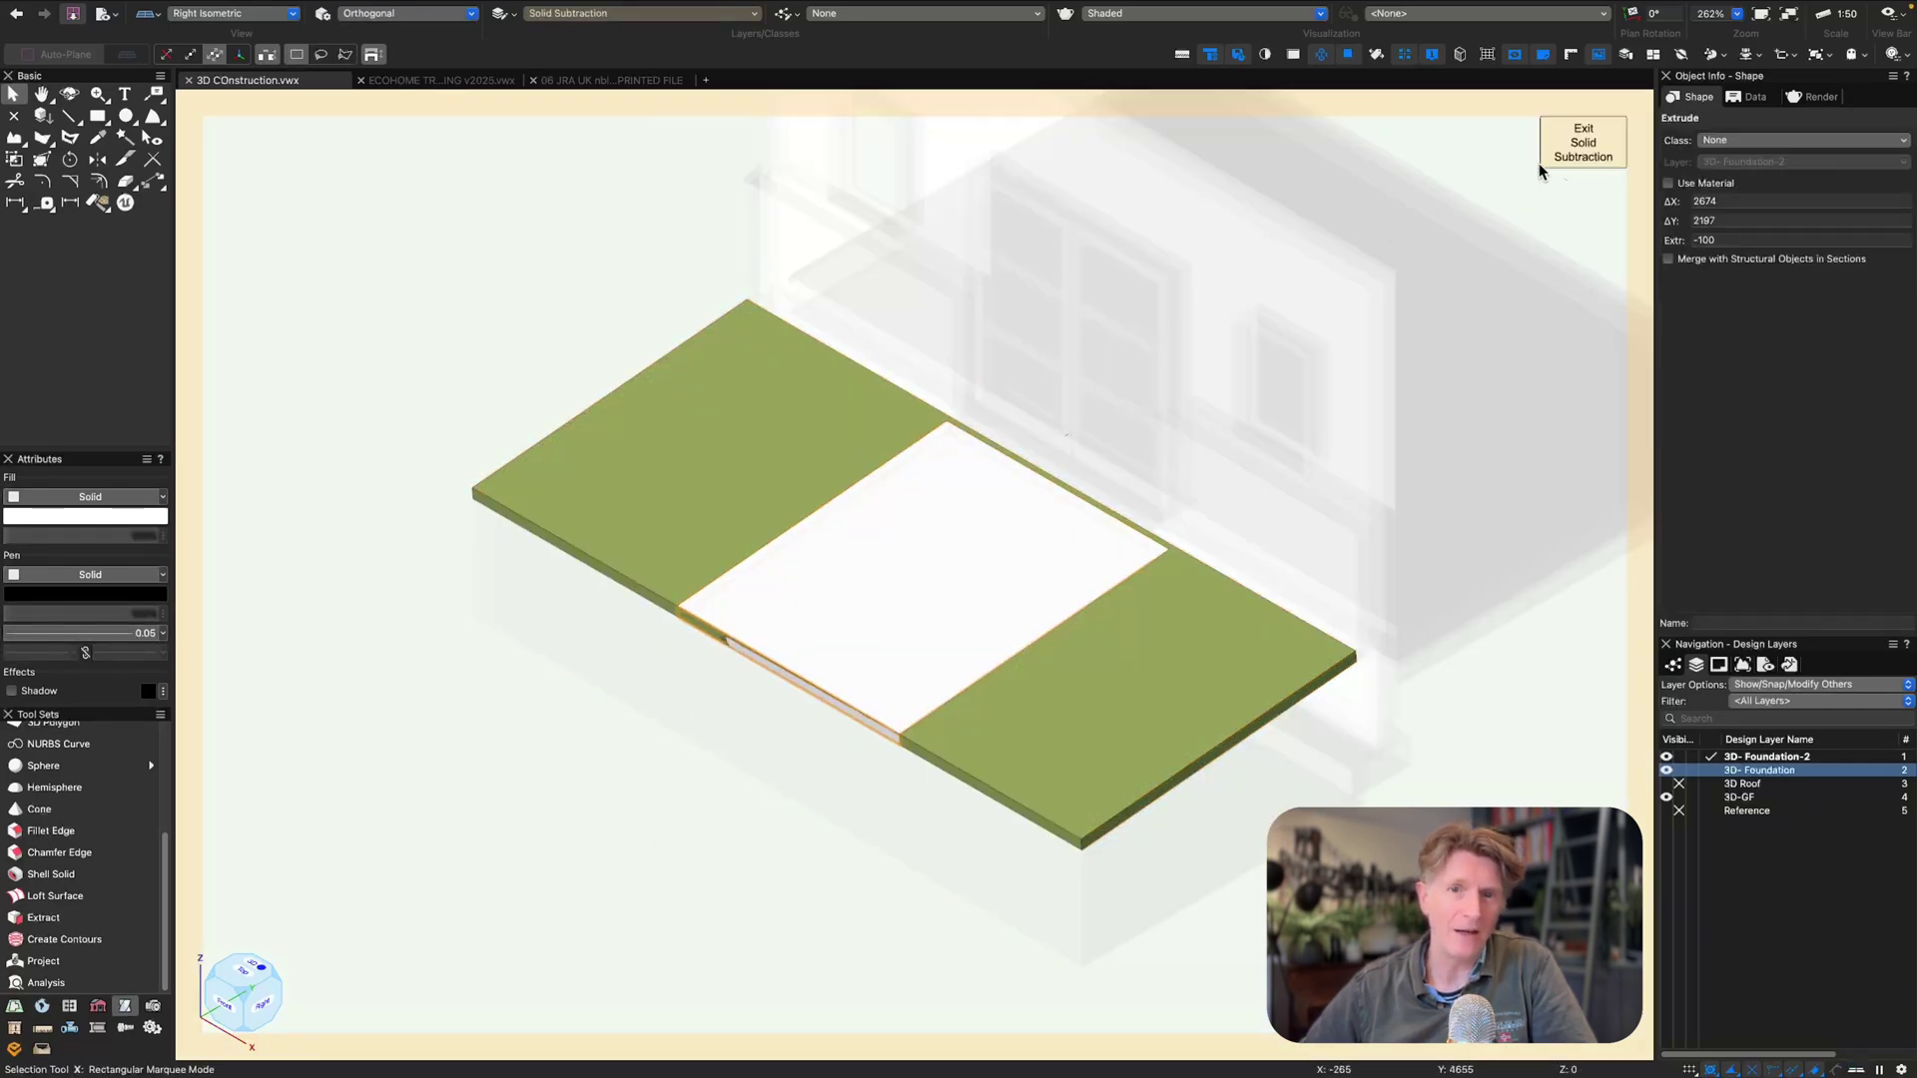
left_click(1582, 142)
left_click_drag(677, 766, 678, 616)
- Apply the Concrete <Surf Hatch> RT texture to the path slab
key("super+r")
left_click(682, 244)
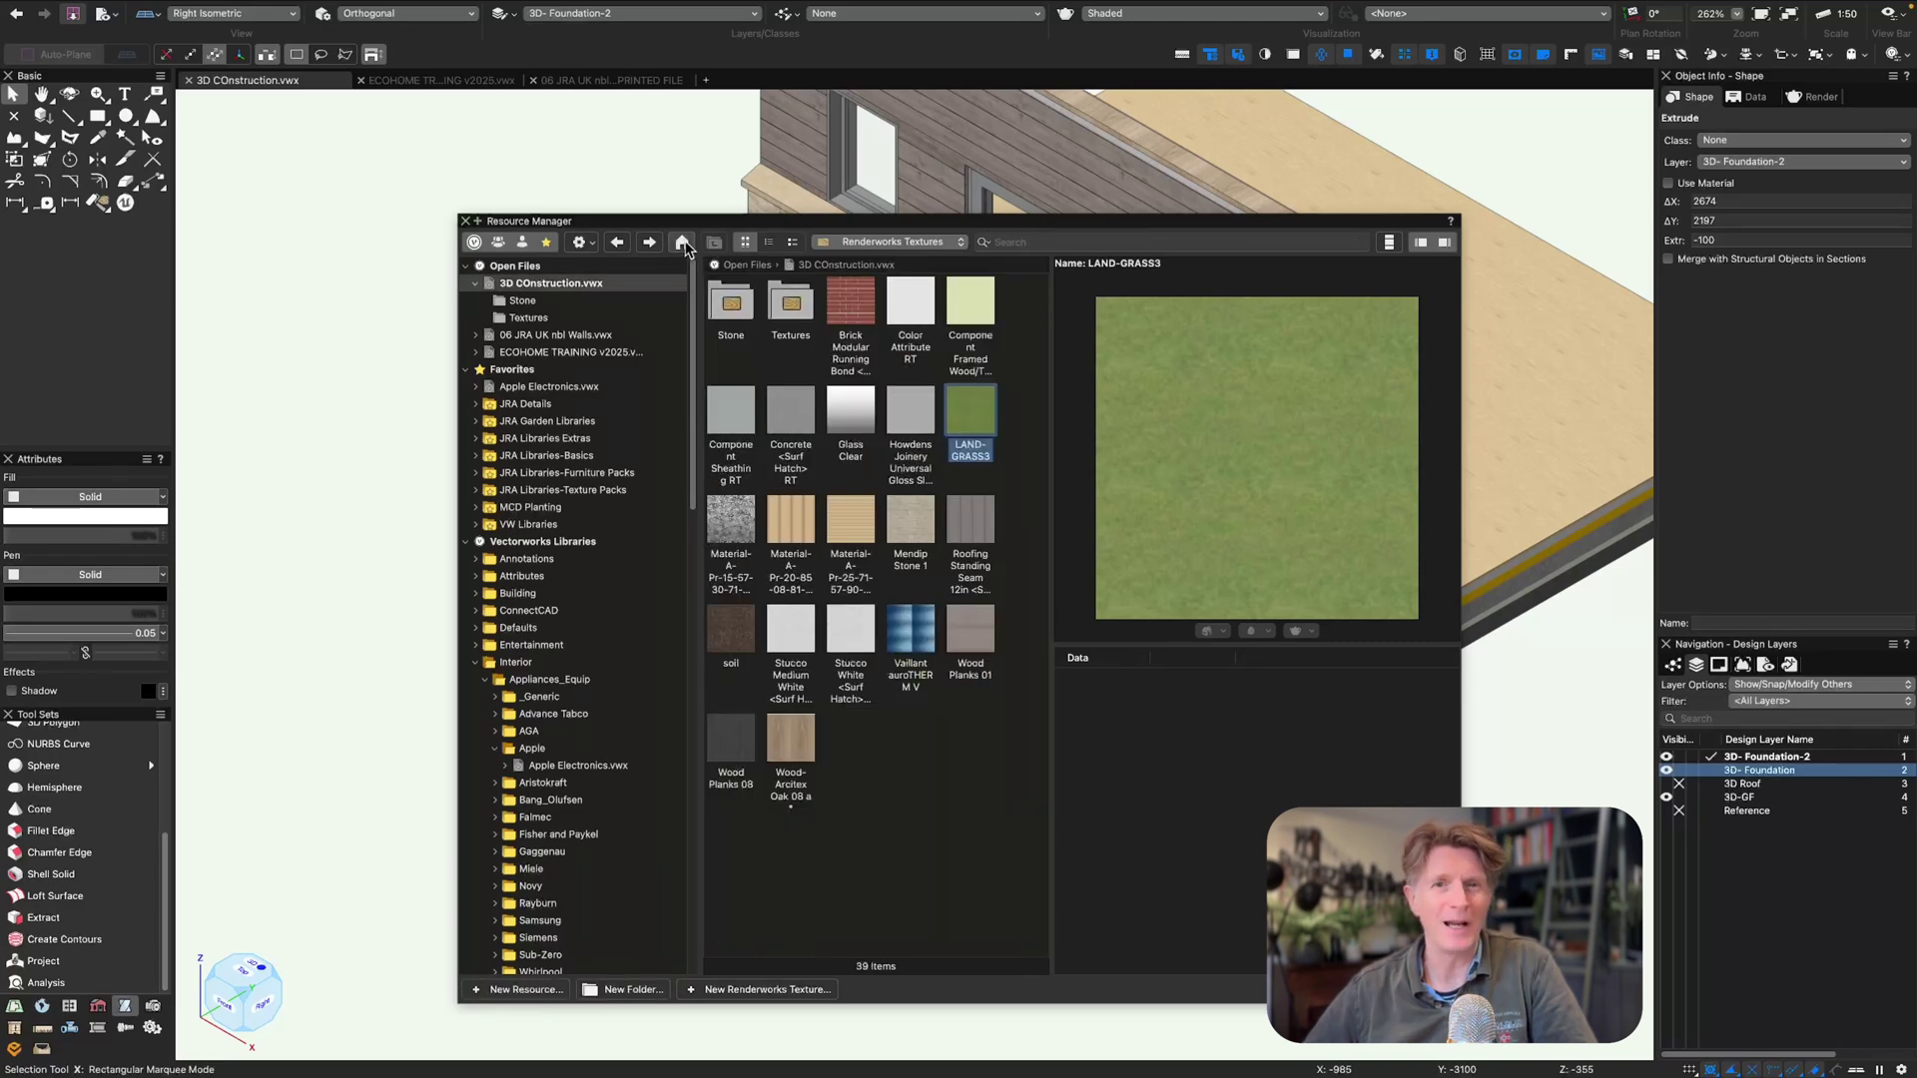
double_click(794, 407)
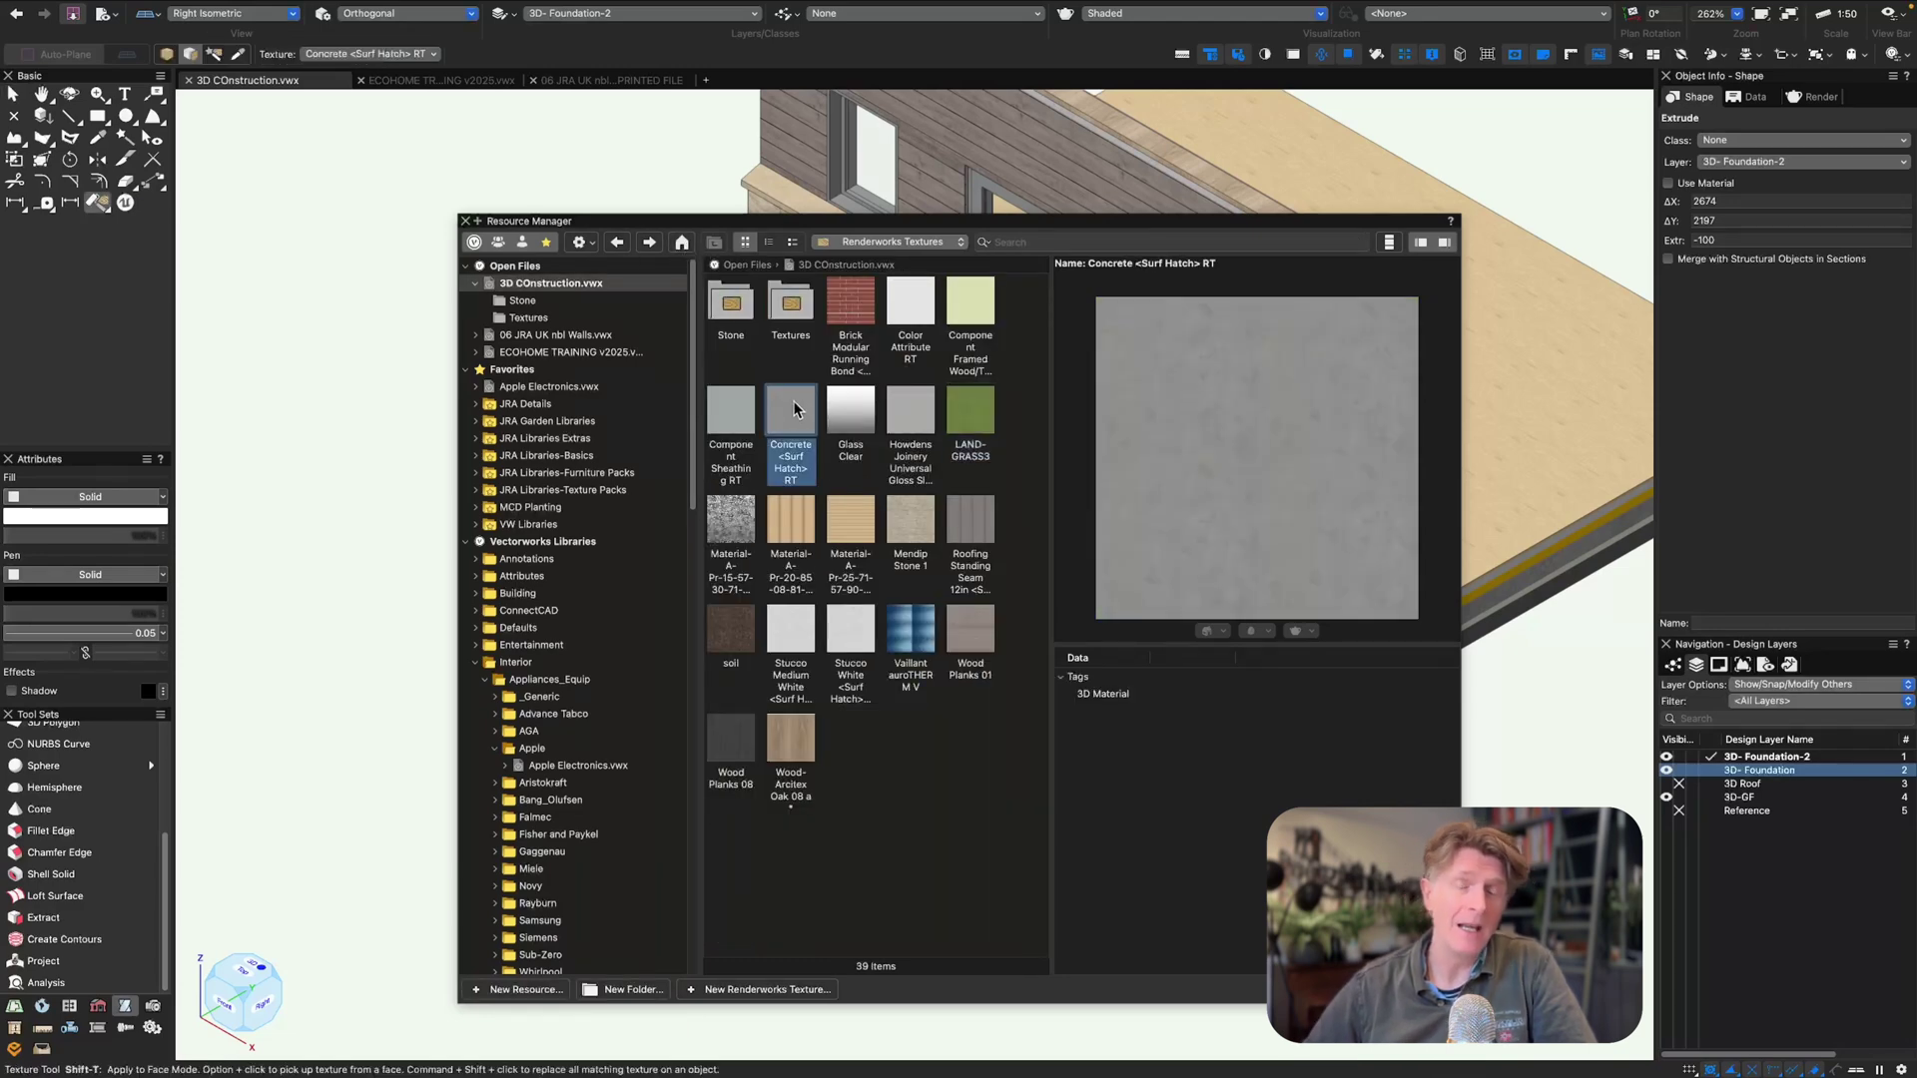
double_click(1020, 513)
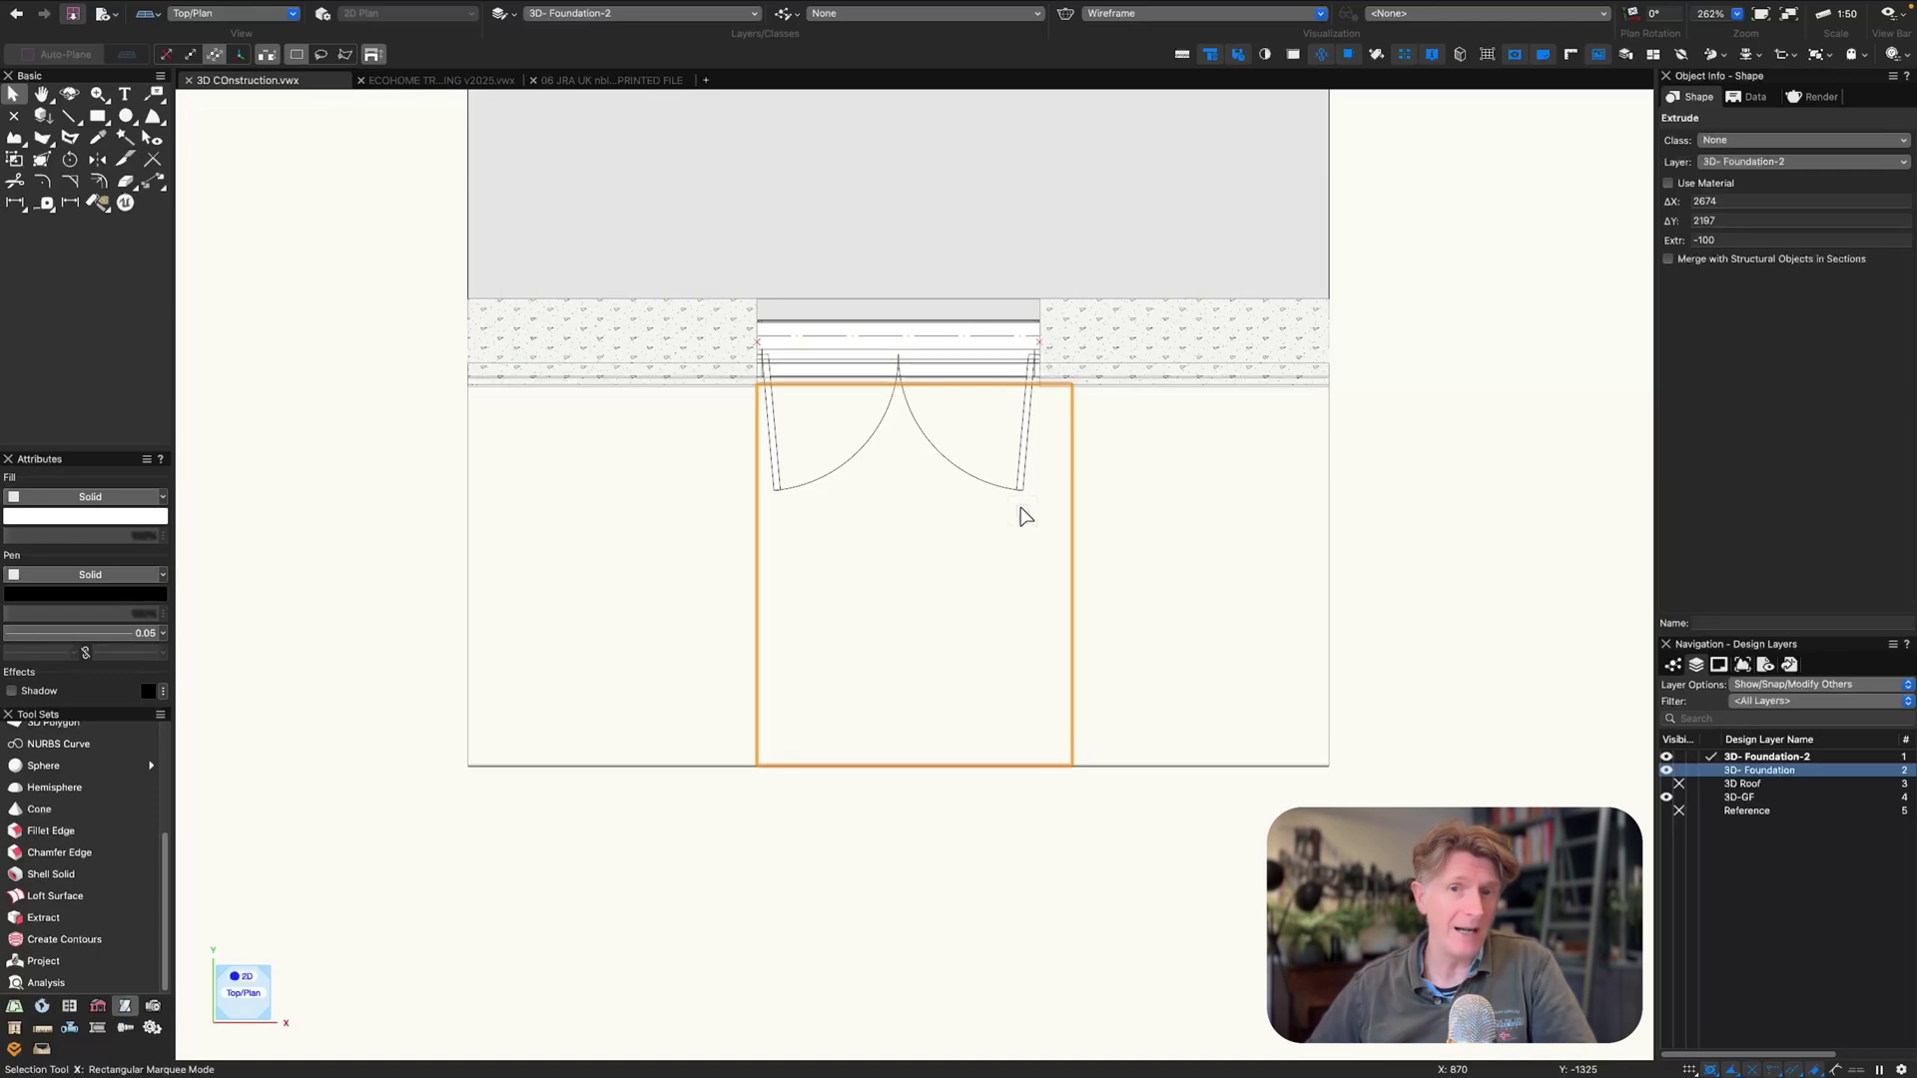
- Extend the concrete slab's door-side edge towards the threshold, making the slab about 2880 long
left_click_drag(915, 382, 1036, 345)
scroll(1044, 391, "up", 5)
key("3")
left_click(1580, 143)
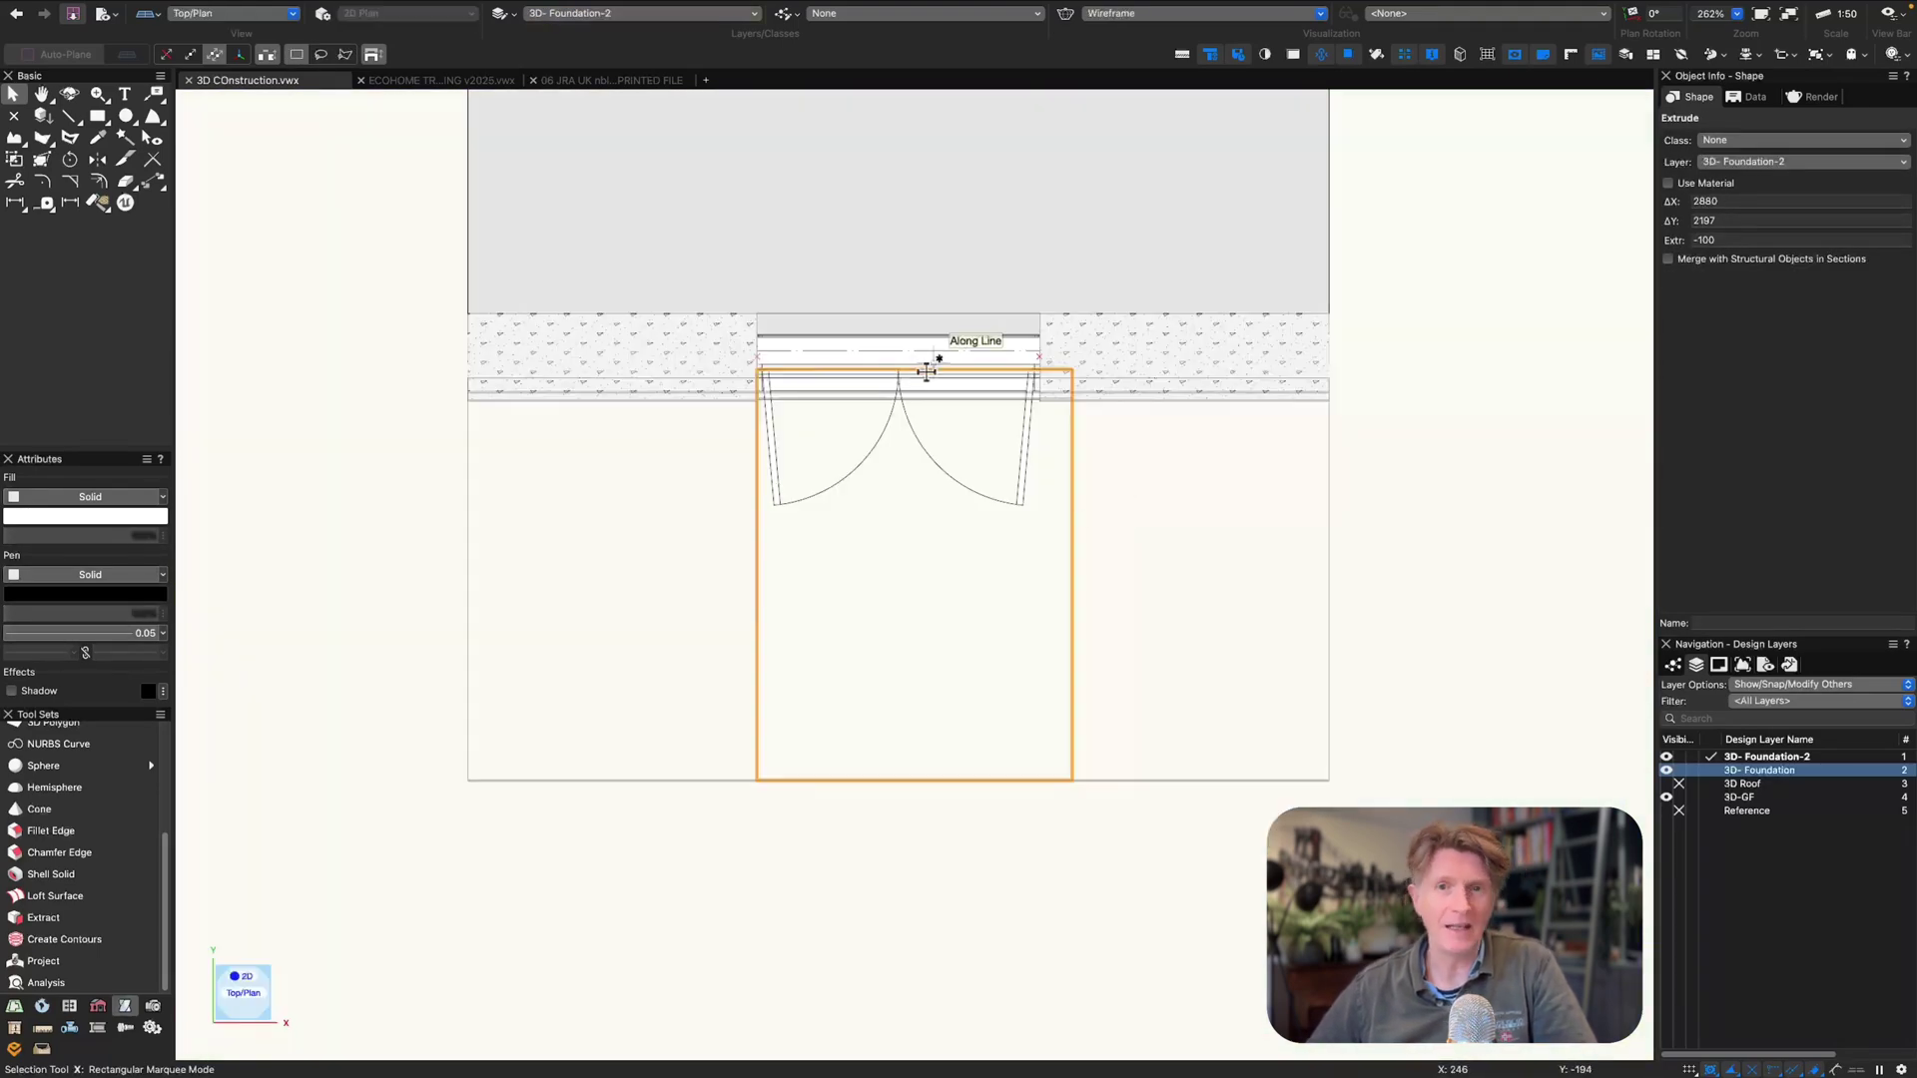
scroll(932, 369, "up", 5)
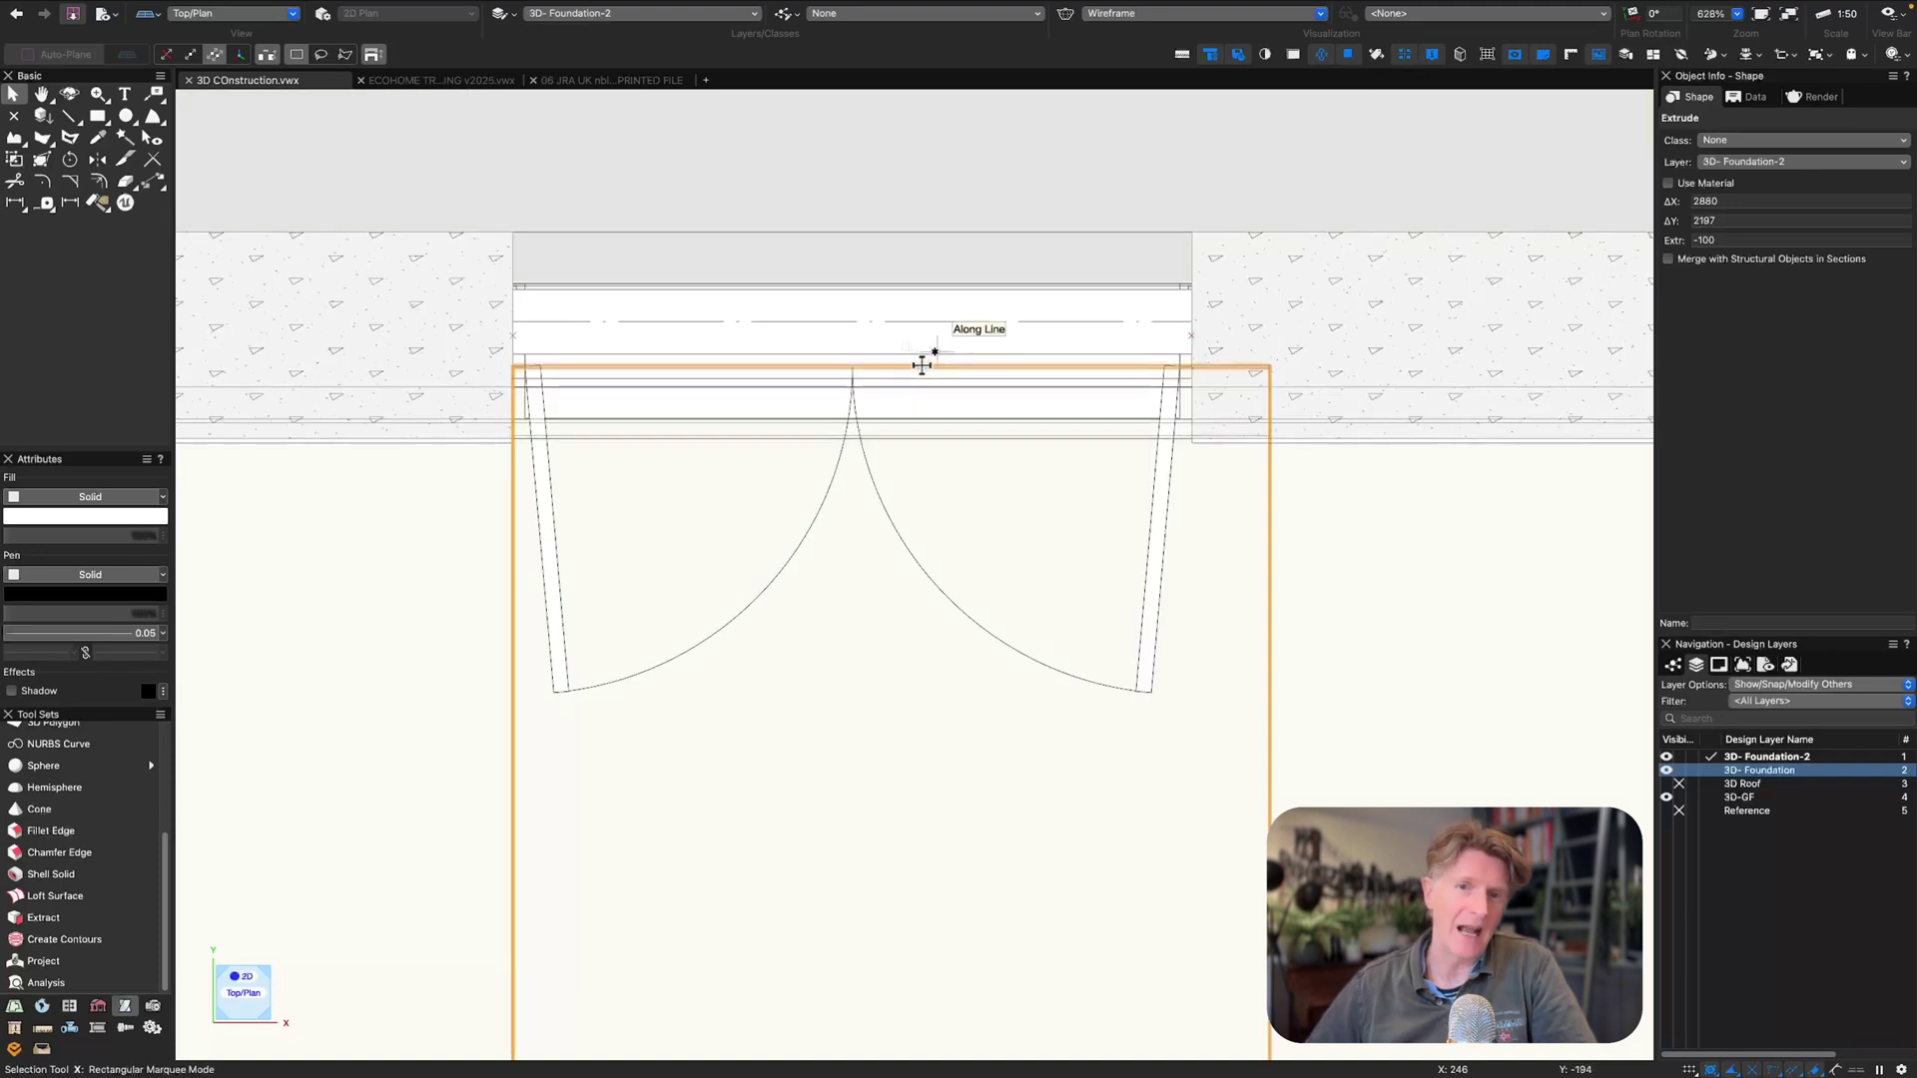
scroll(923, 367, "down", 5)
- Centre the concrete slab on the double doors and shift the grass subtraction's cutting extrude to match it
left_click_drag(911, 772, 887, 367)
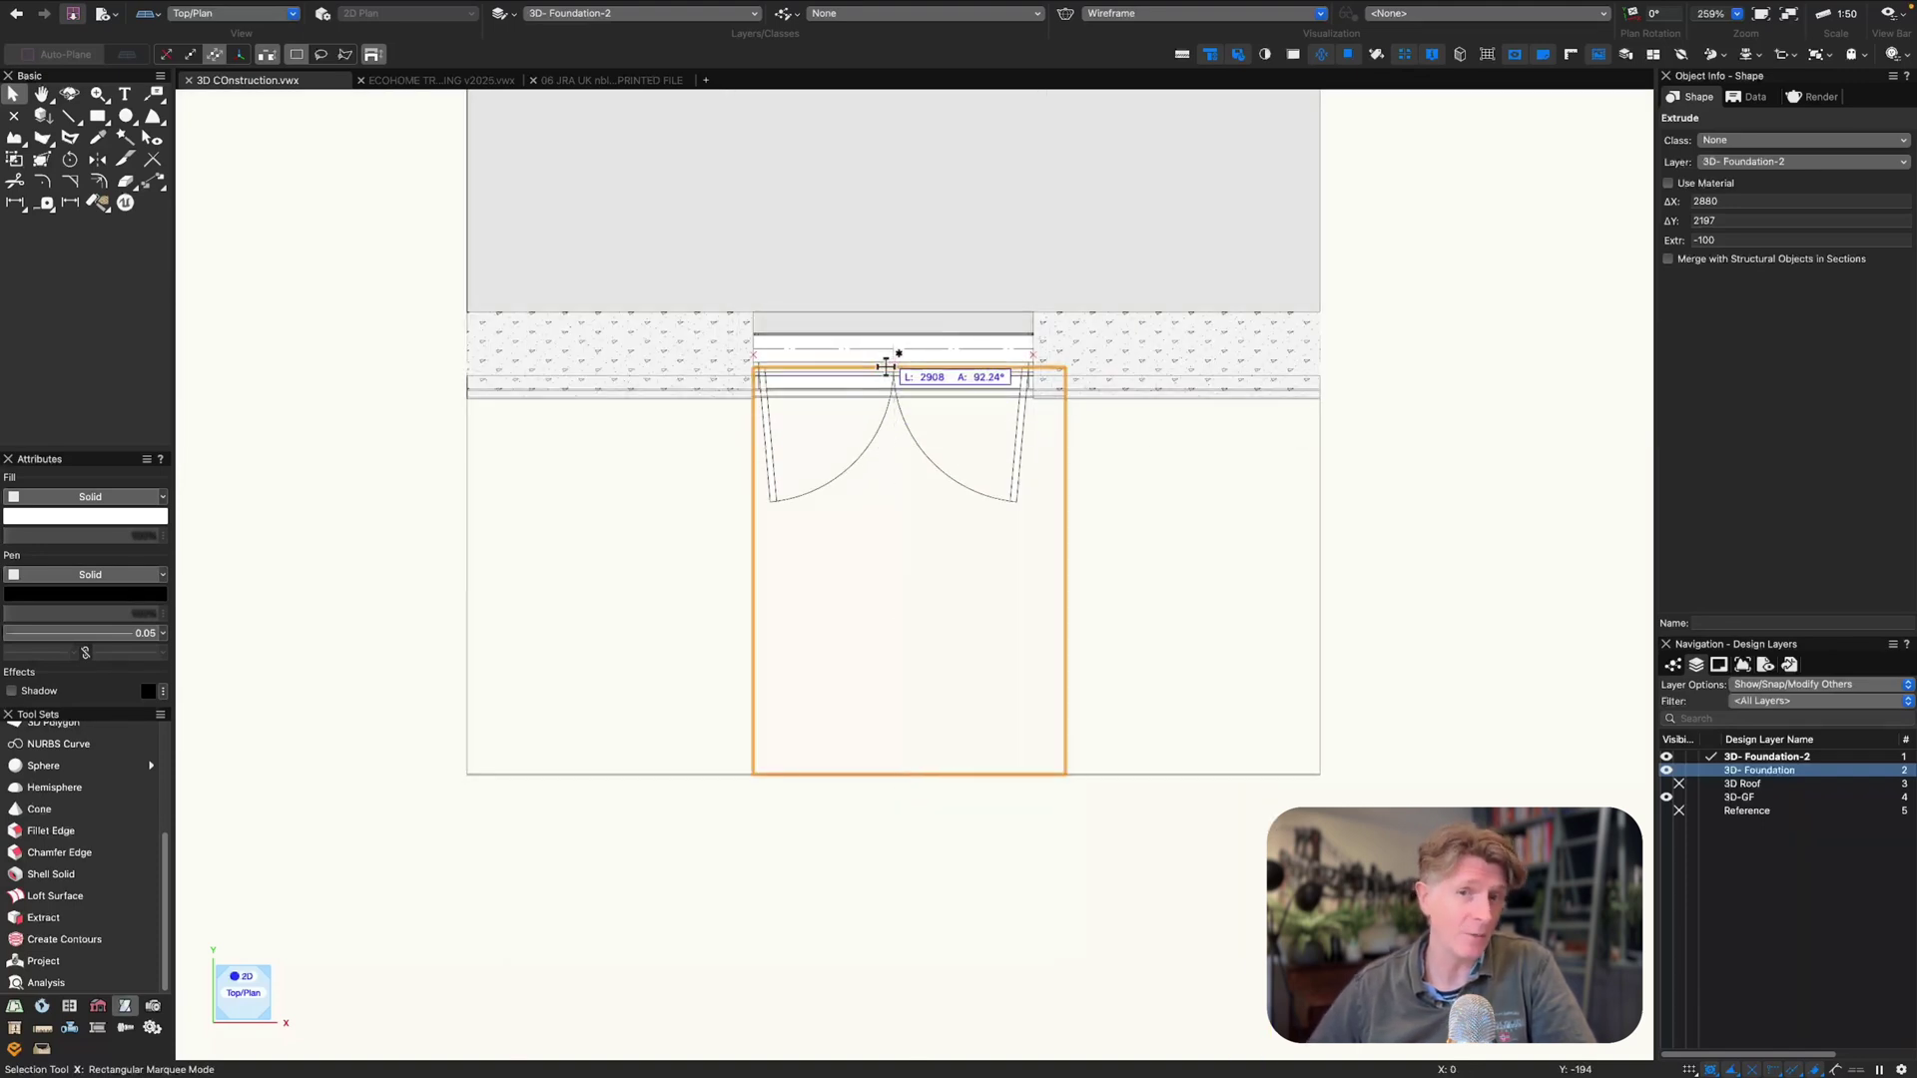
left_click_drag(909, 772, 897, 774)
double_click(1062, 774)
left_click(1064, 768)
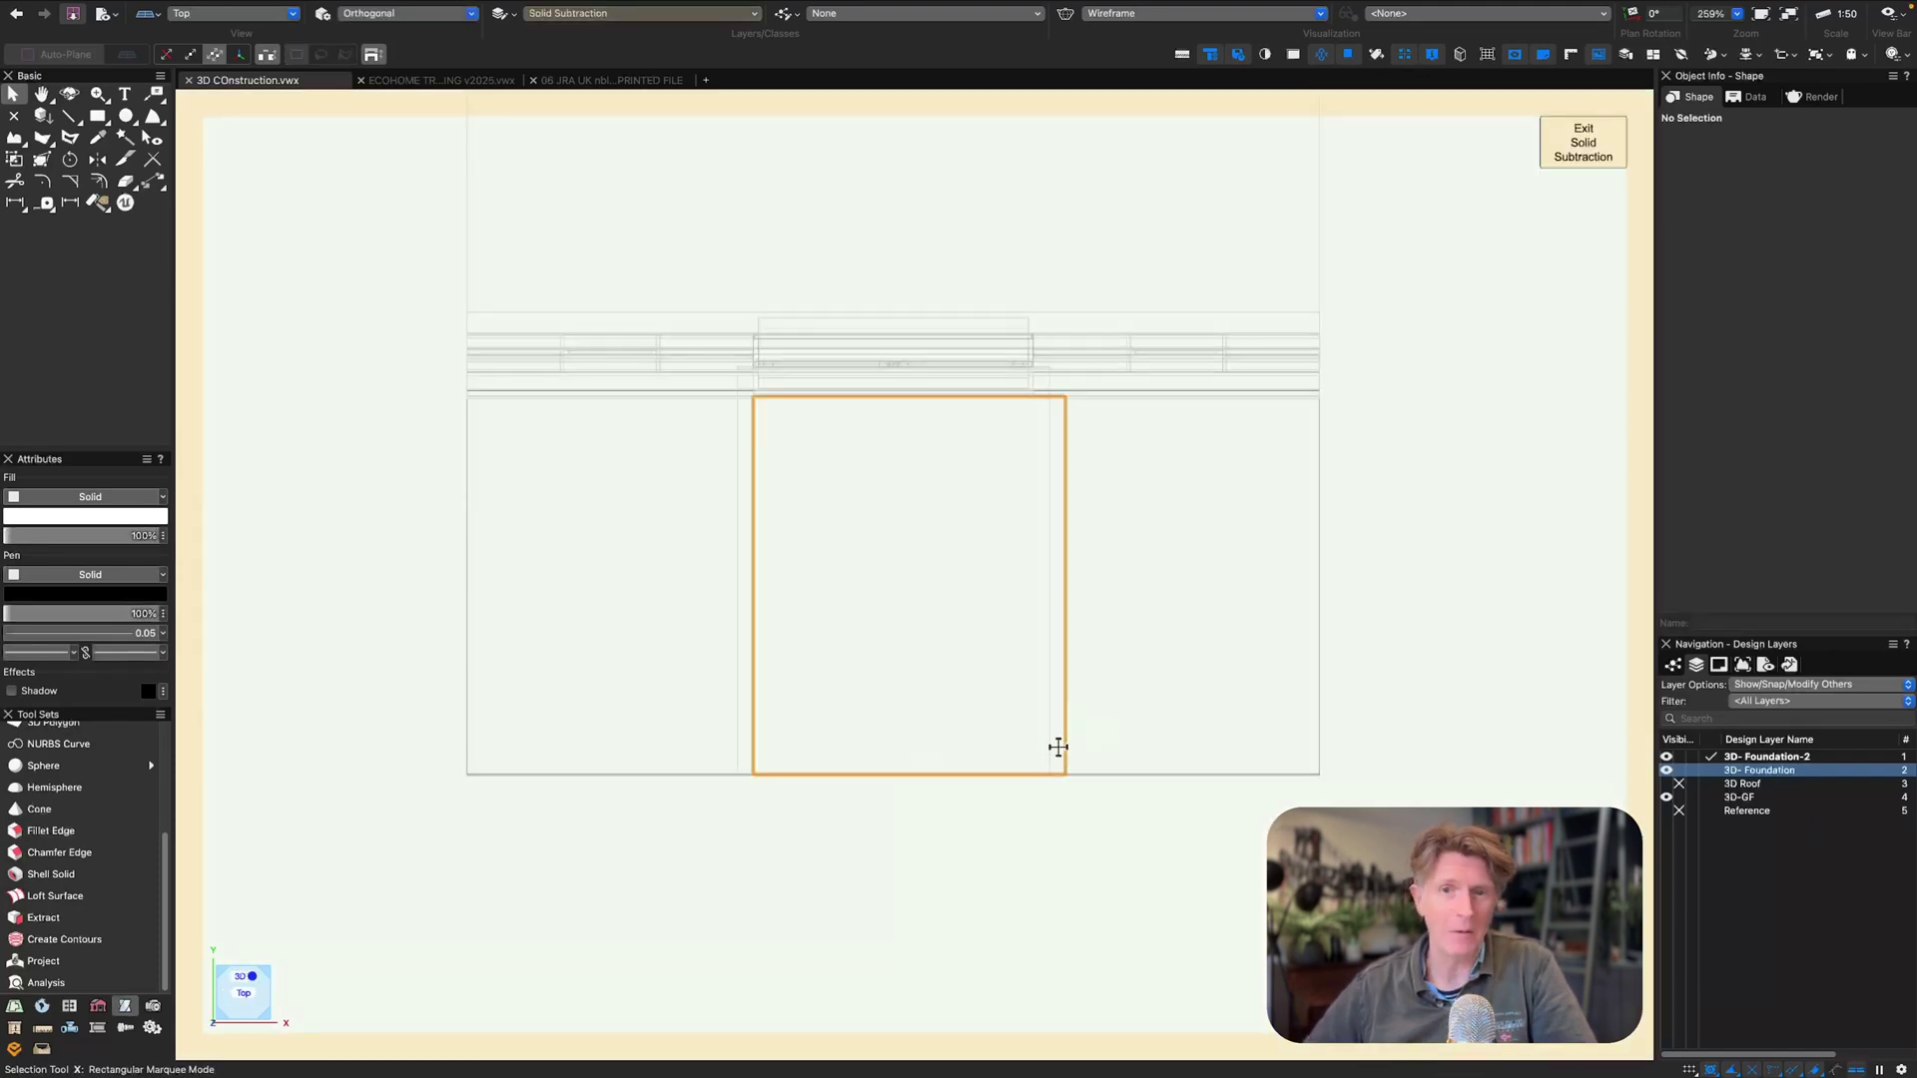
left_click_drag(1050, 769, 1049, 774)
left_click(1578, 155)
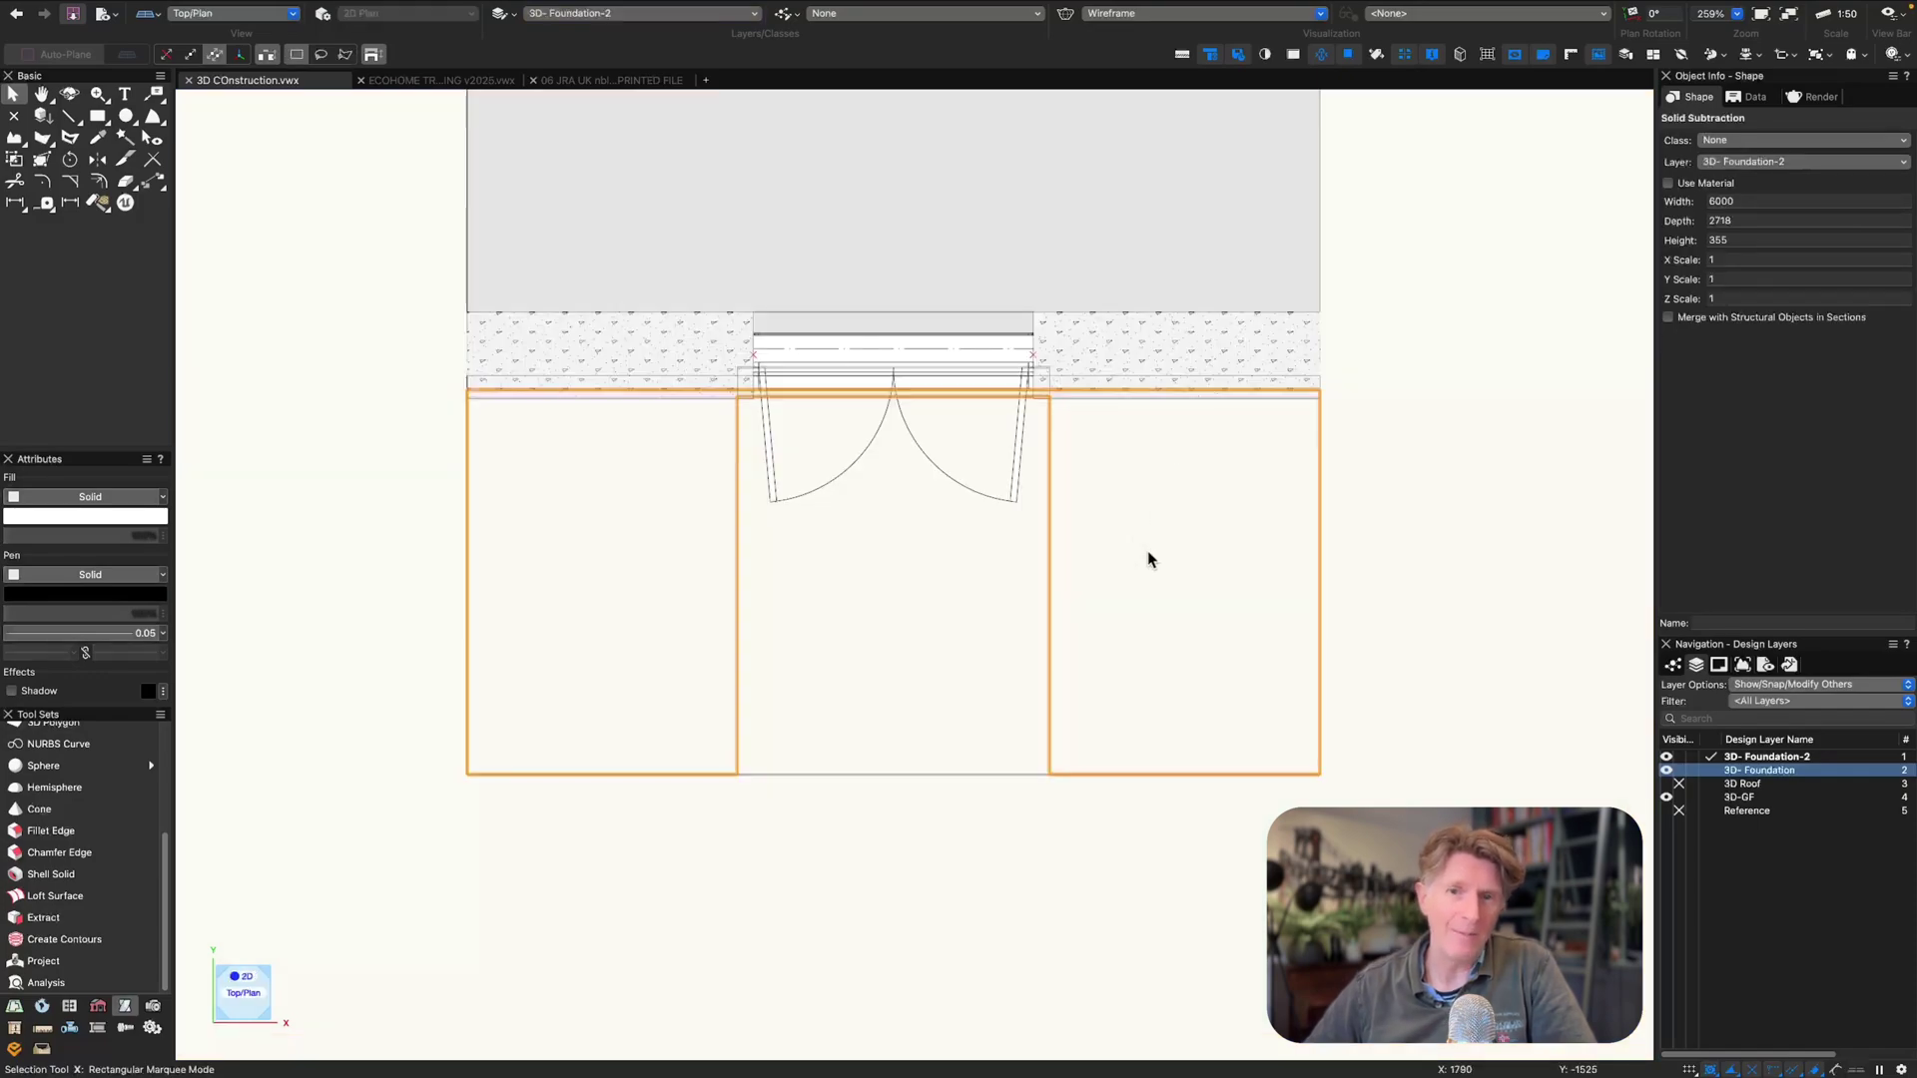
- Stretch the grass subtraction's cutting shape towards the building to remove the leftover grass strip in front of the doors
left_click(937, 843)
mouse_move(936, 843)
middle_mouse_down("super")
mouse_move(882, 762)
mouse_move(1218, 512)
middle_mouse_up("super")
scroll(1218, 511, "up", 5)
middle_click_drag(1245, 603, 792, 462, "super")
double_click(901, 685)
double_click(768, 473)
left_click_drag(637, 346, 659, 330)
double_click(1577, 141)
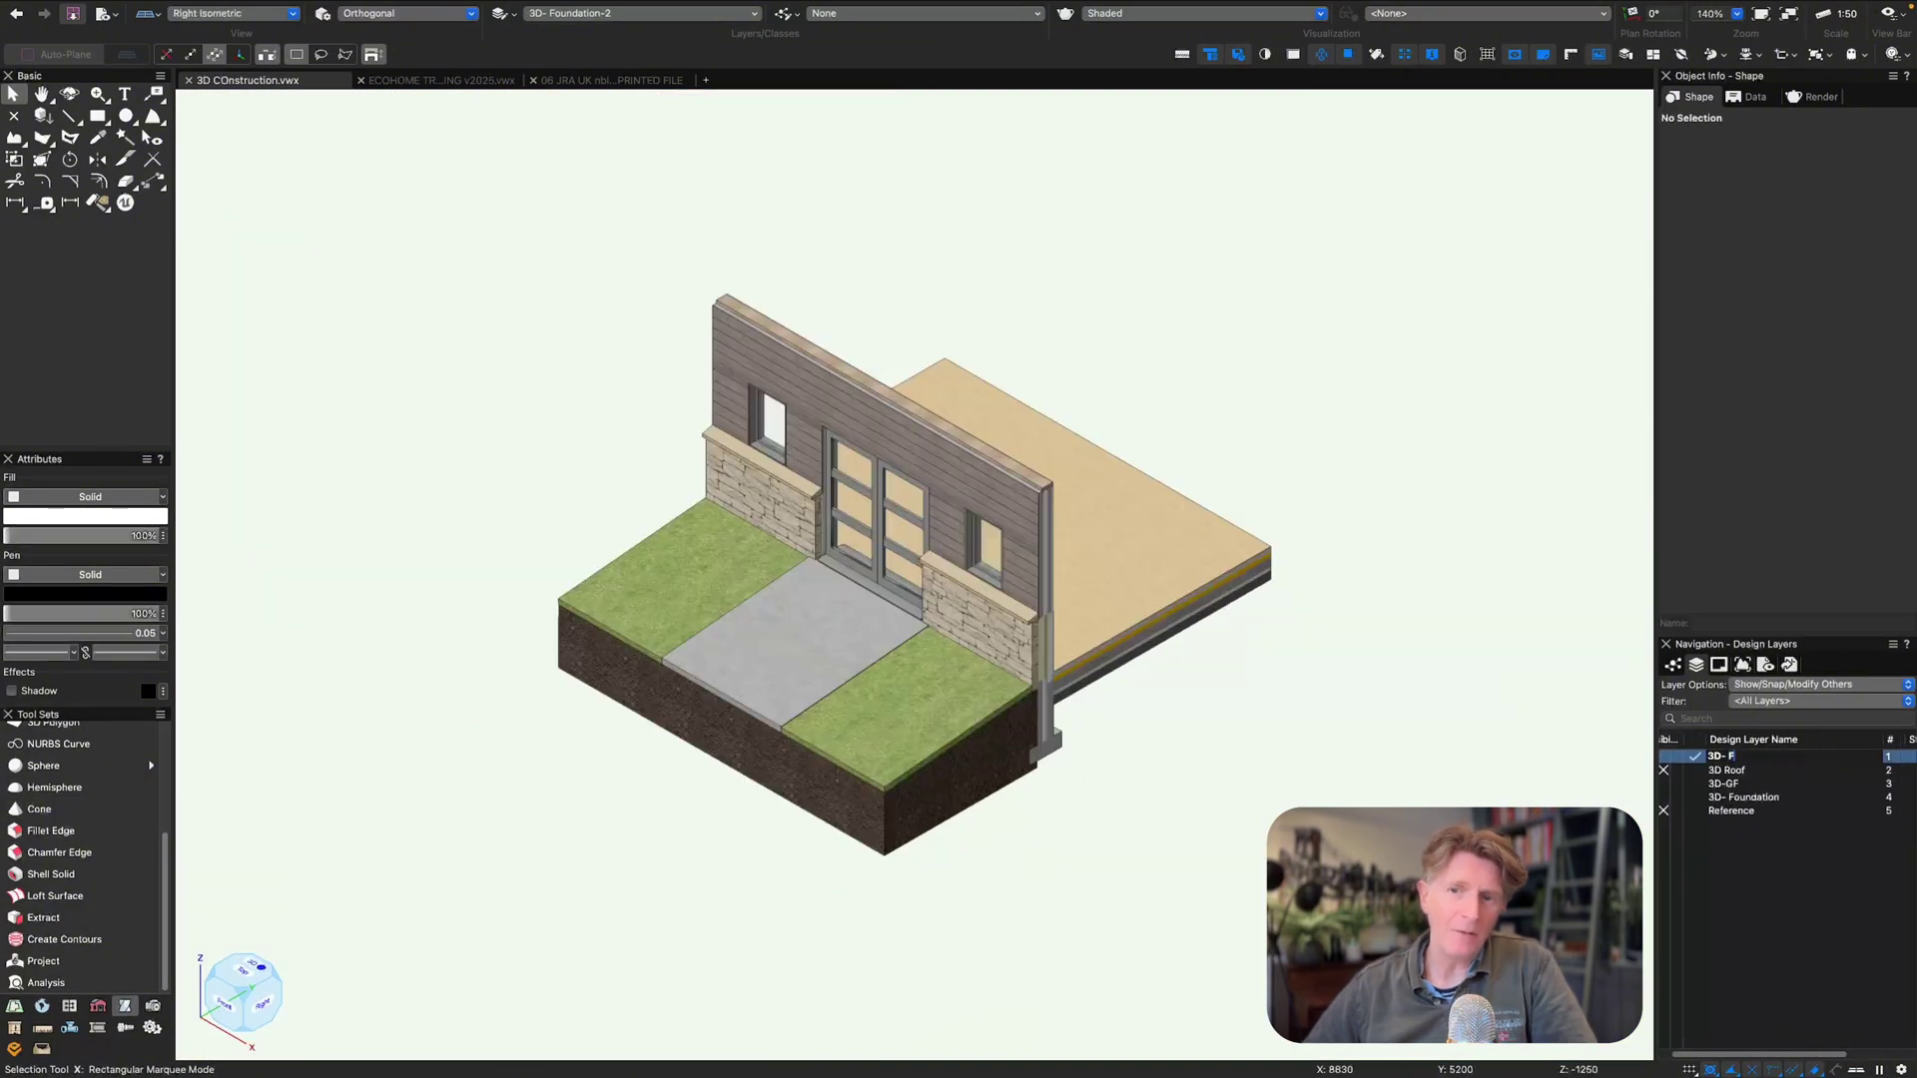
- Rename layer 3D- Foundation-2 as 3D- Footings, placed below 3D- Foundation in the stacking order, and make the 3D Roof layer visible
left_click_drag(1894, 765, 1890, 805)
left_click_drag(1724, 1055, 1709, 1054)
left_click(1666, 757)
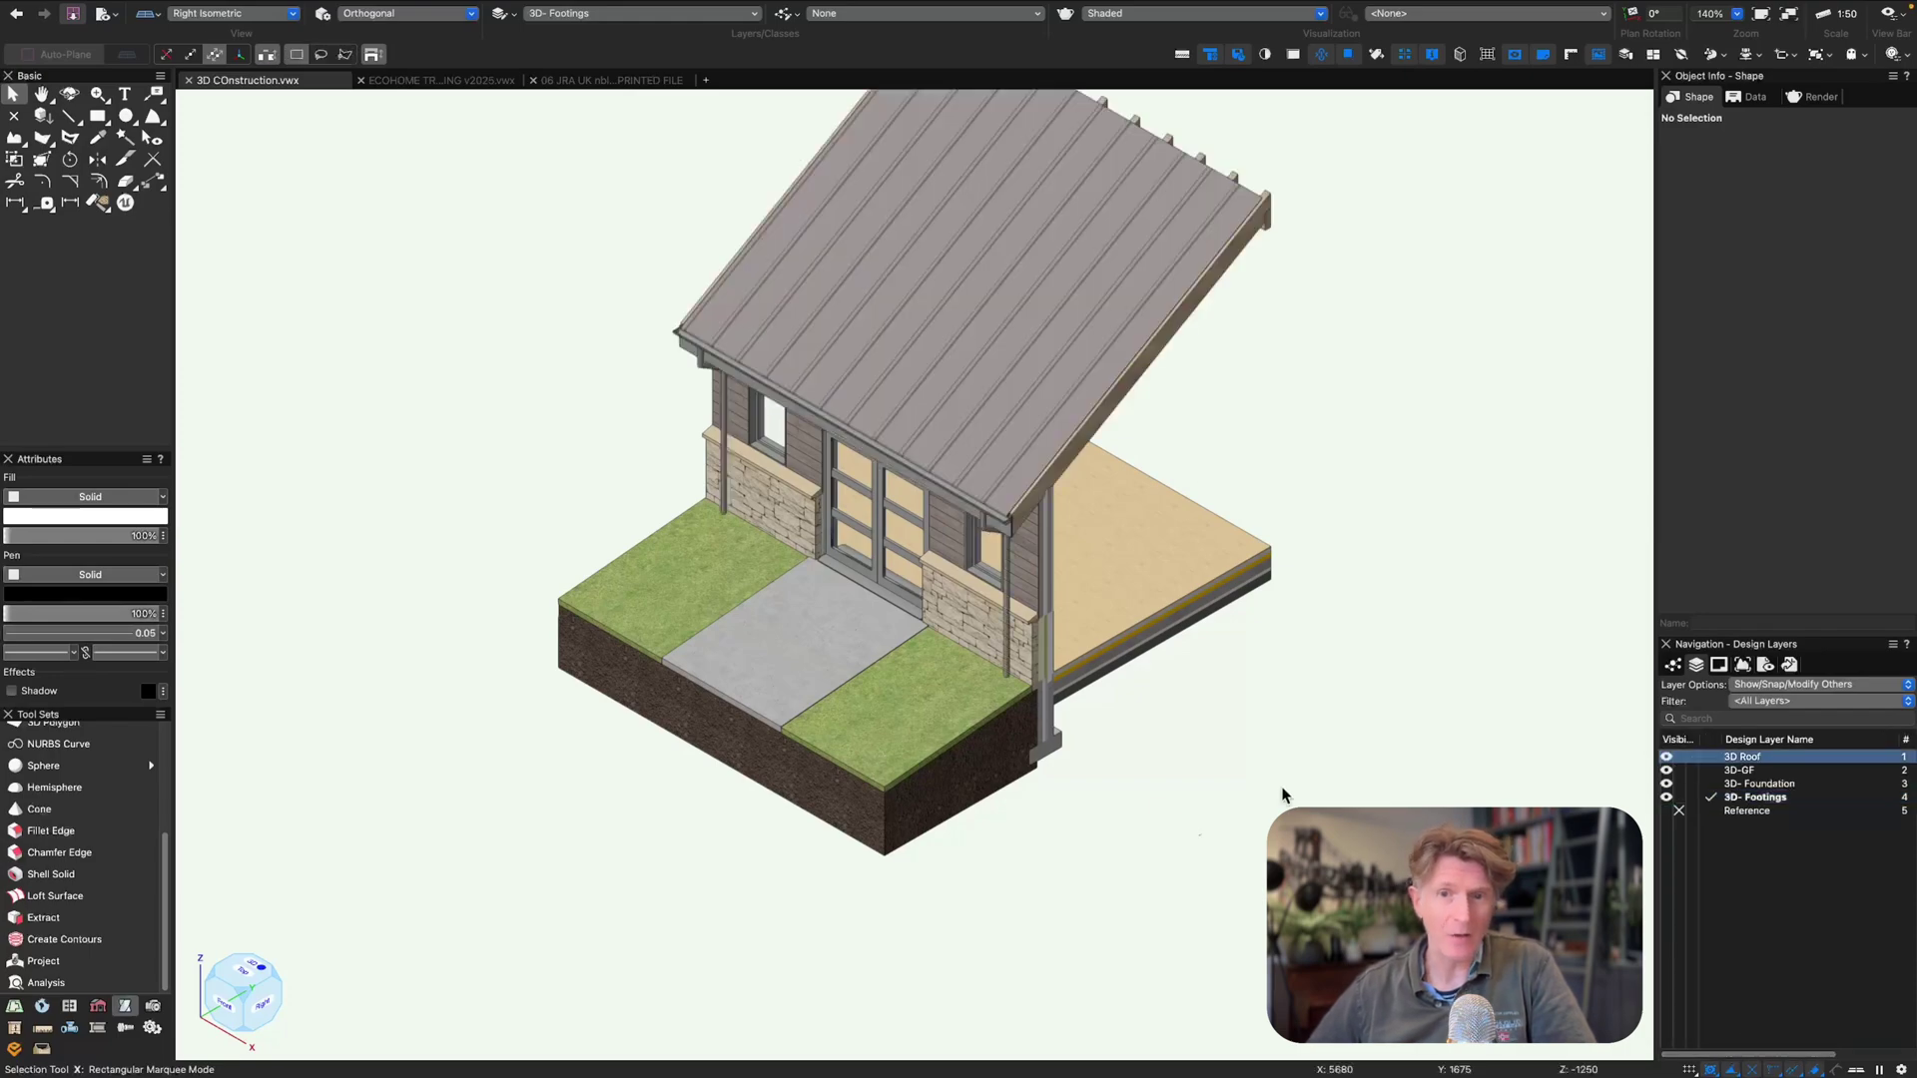
- Extract the interior faces of the upper and lower front walls as separate surfaces
middle_click_drag(1163, 802, 1003, 721, "super")
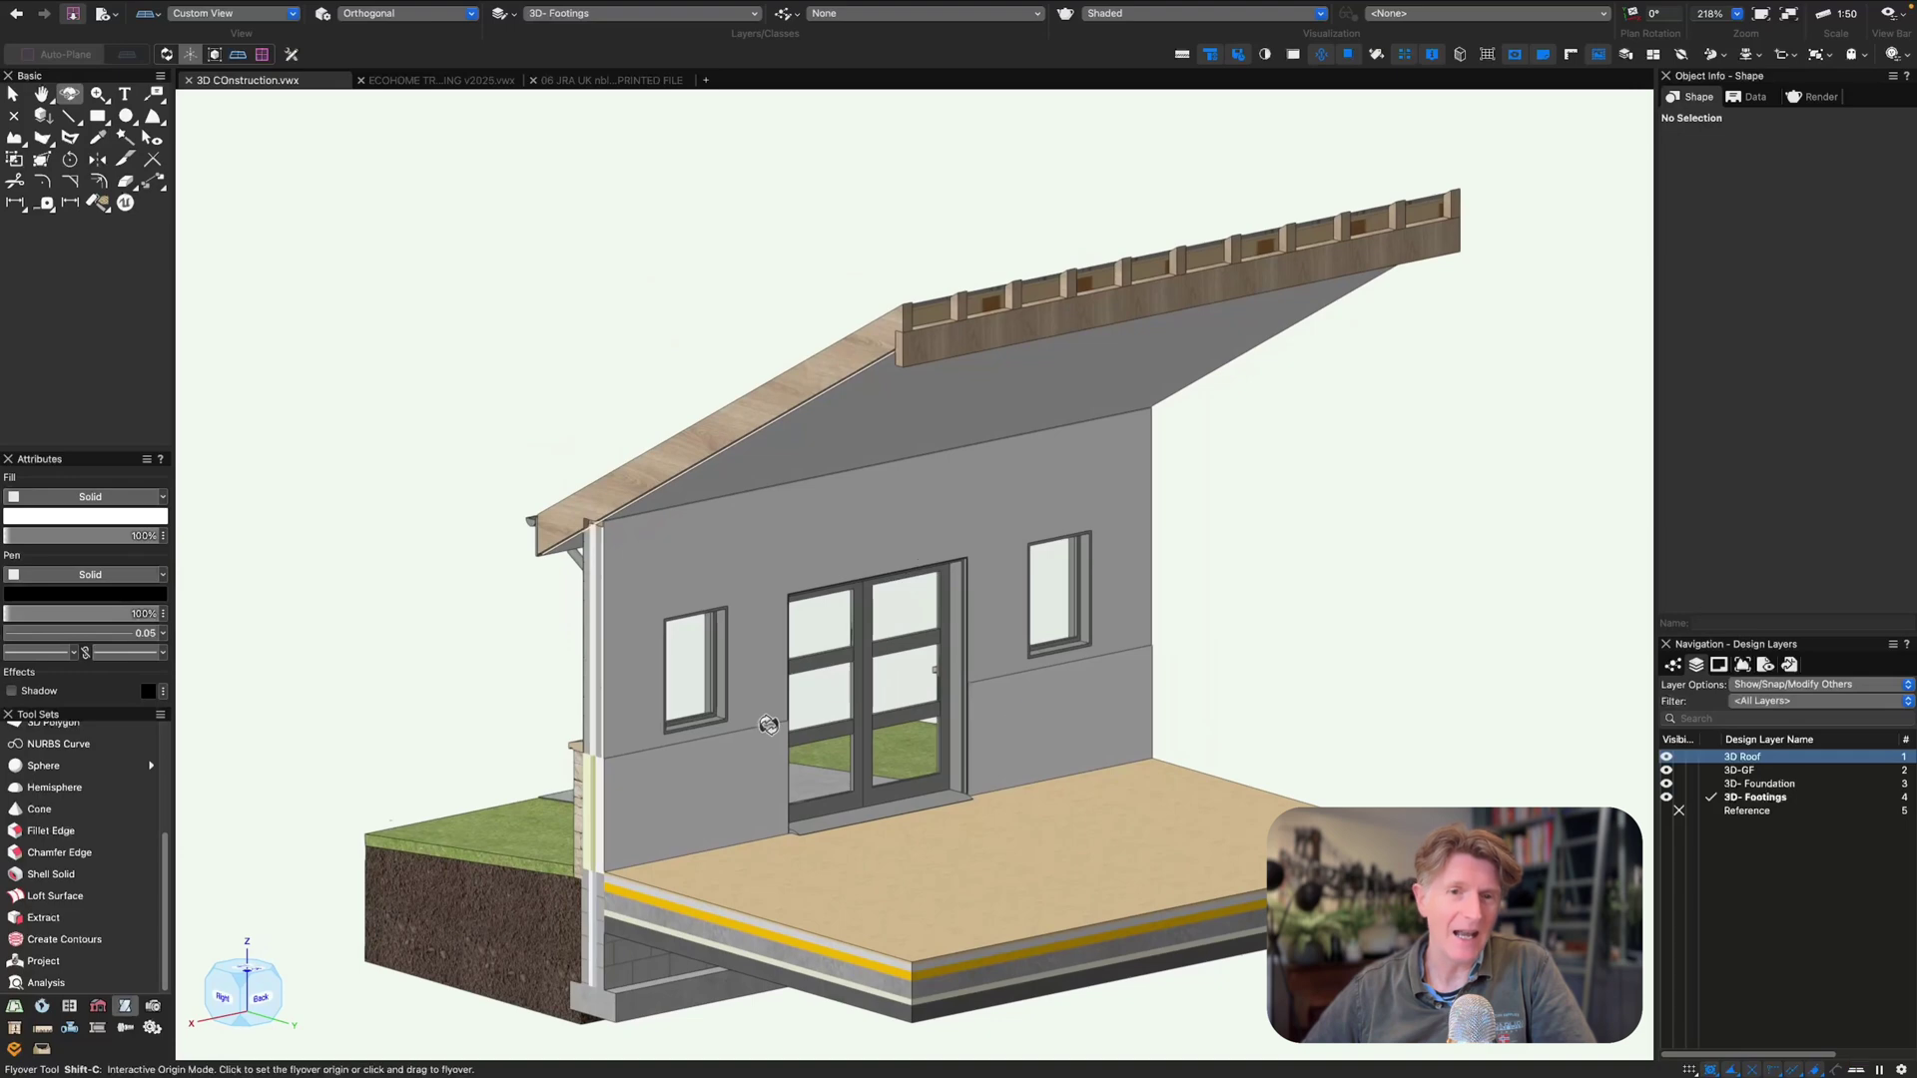
middle_click_drag(450, 653, 462, 578)
scroll(459, 611, "up", 1)
left_click(43, 917)
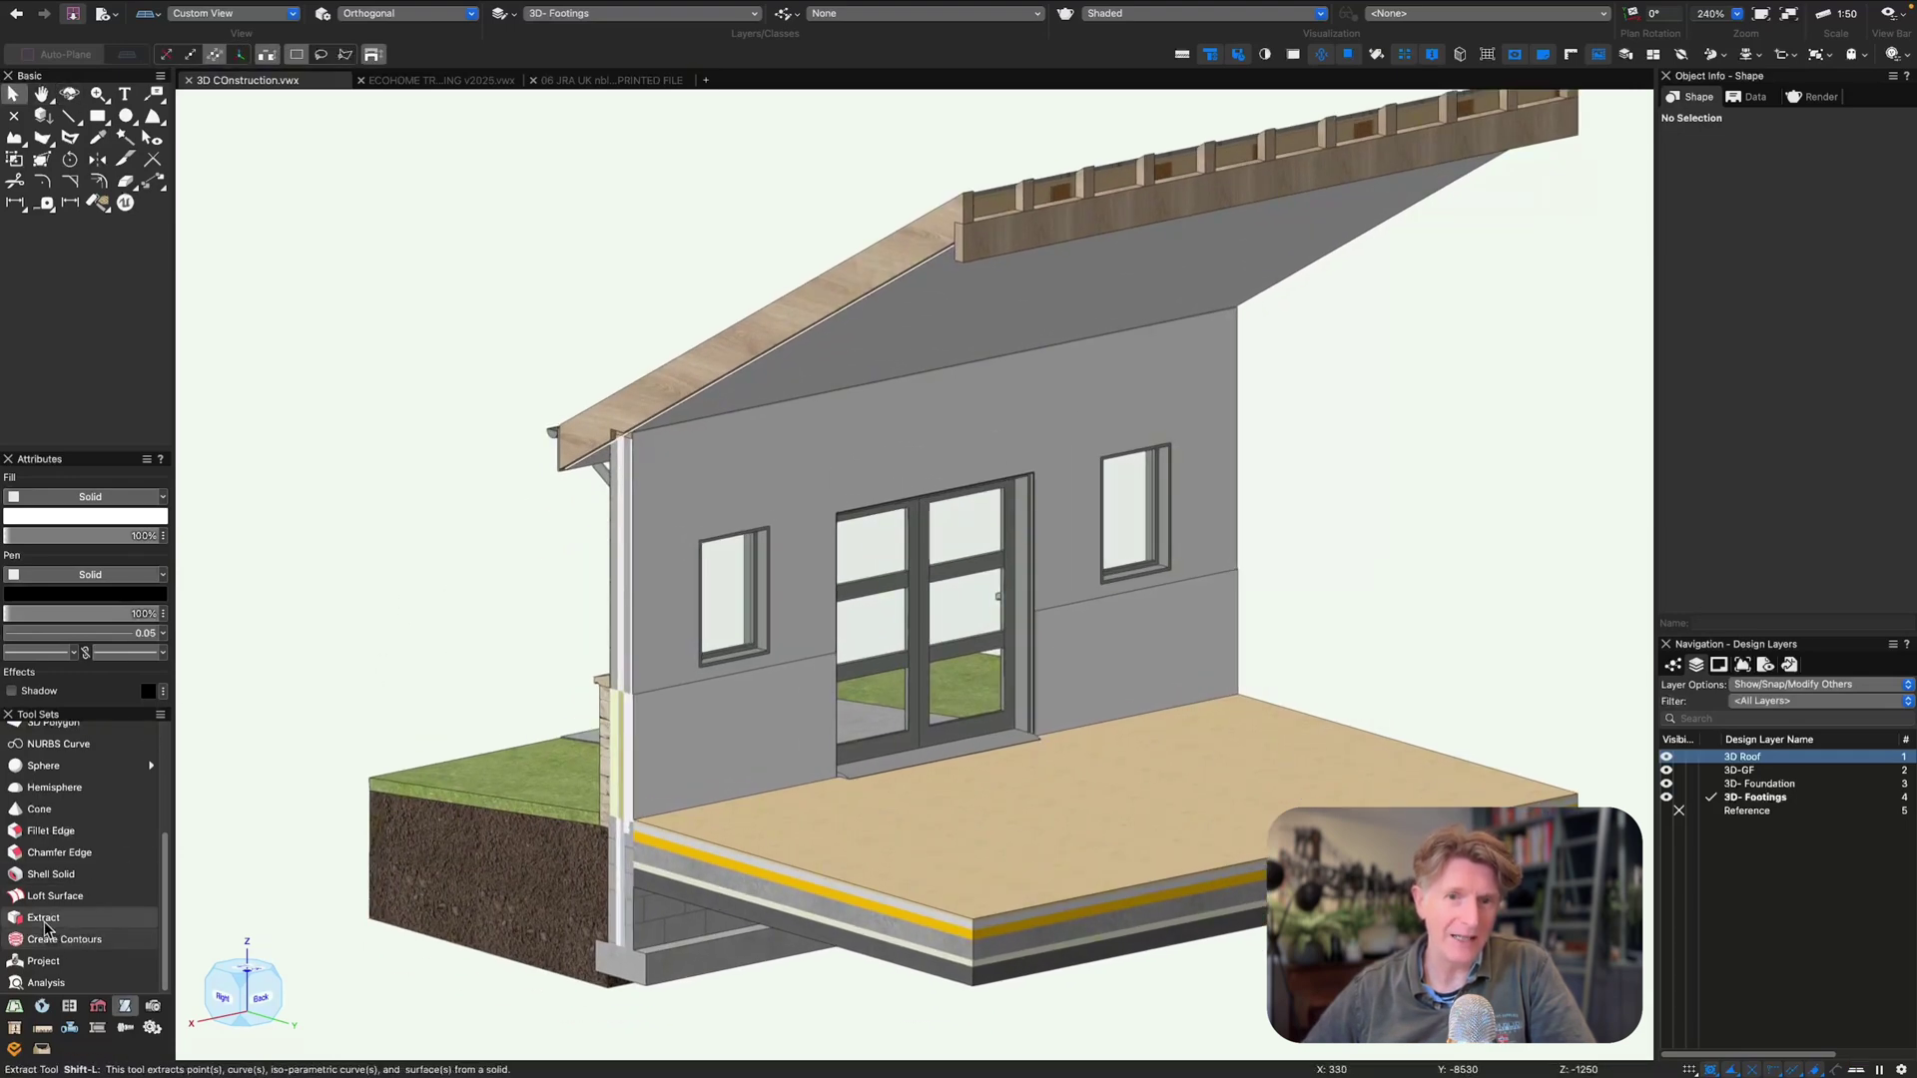
left_click(811, 607, "shift")
key("Return")
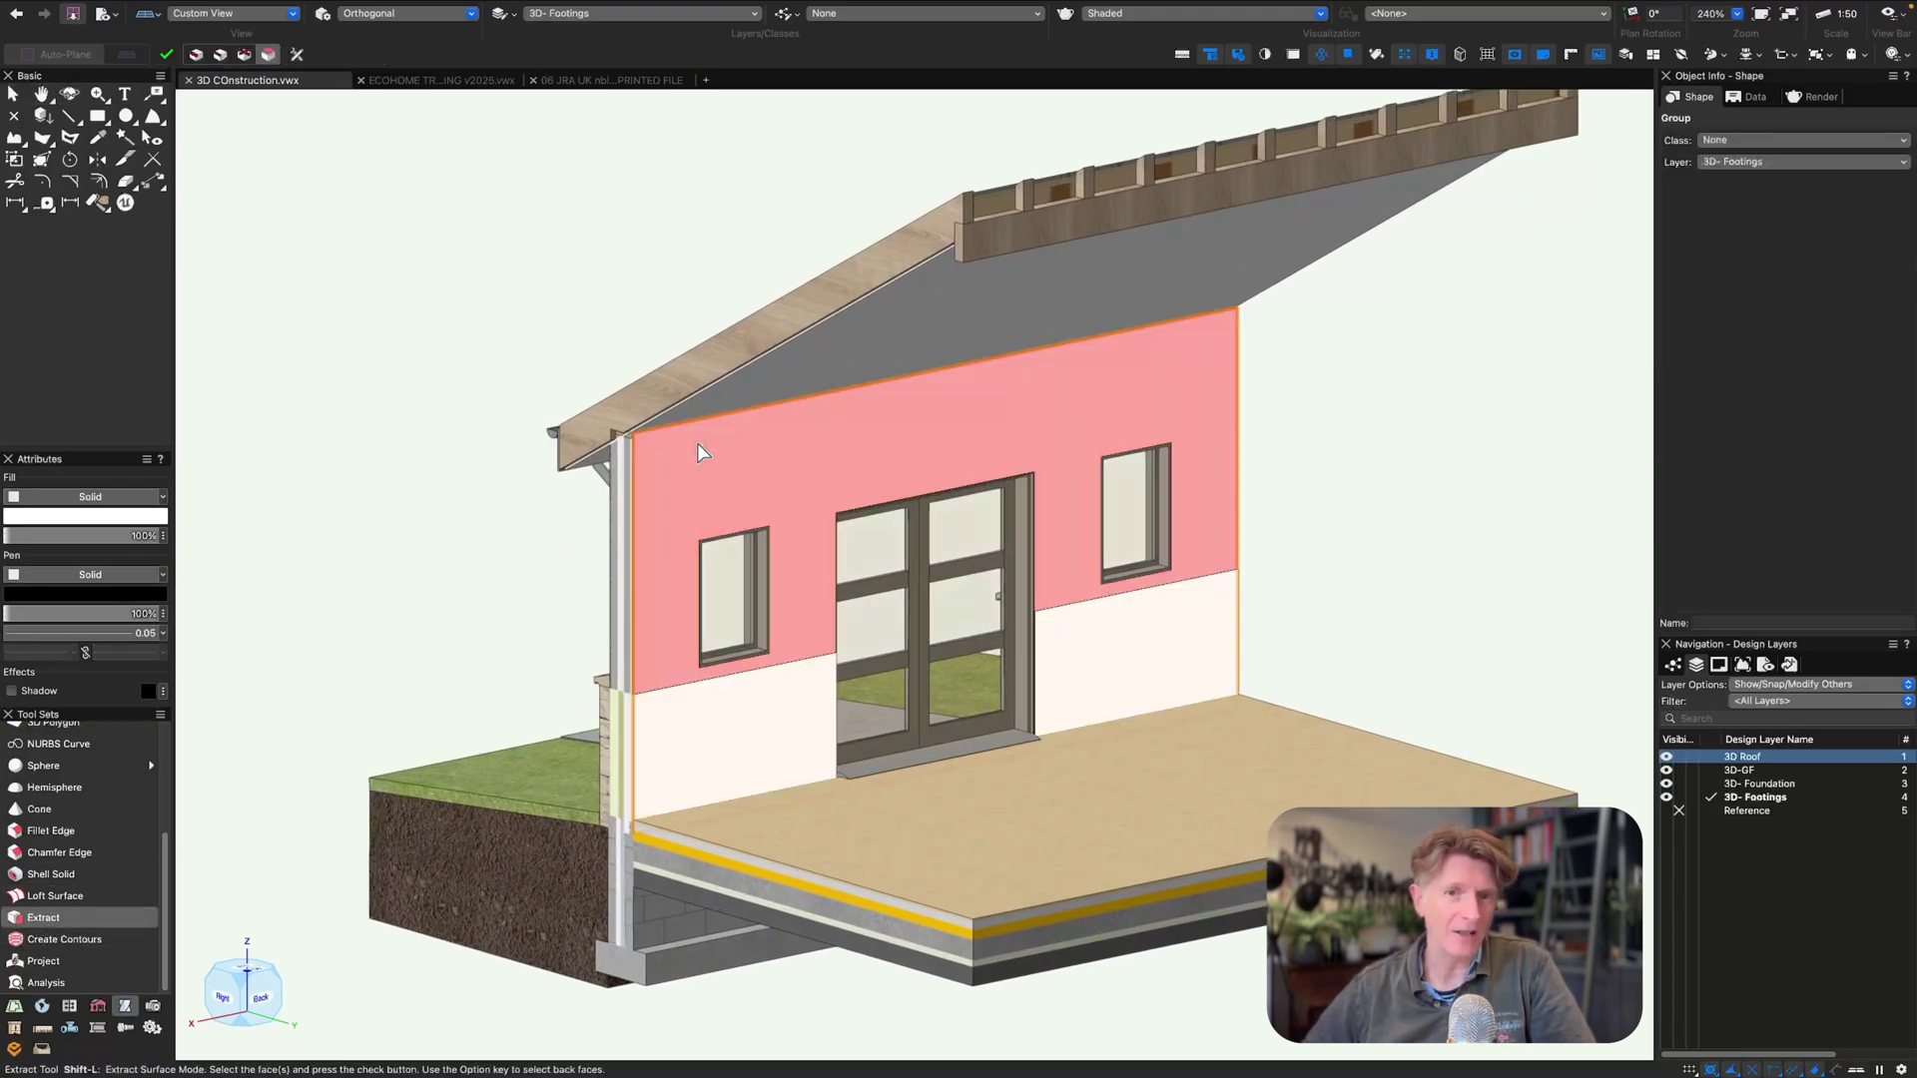
- Delete the separate surfaces extracted from the upper and lower front walls
key("Return")
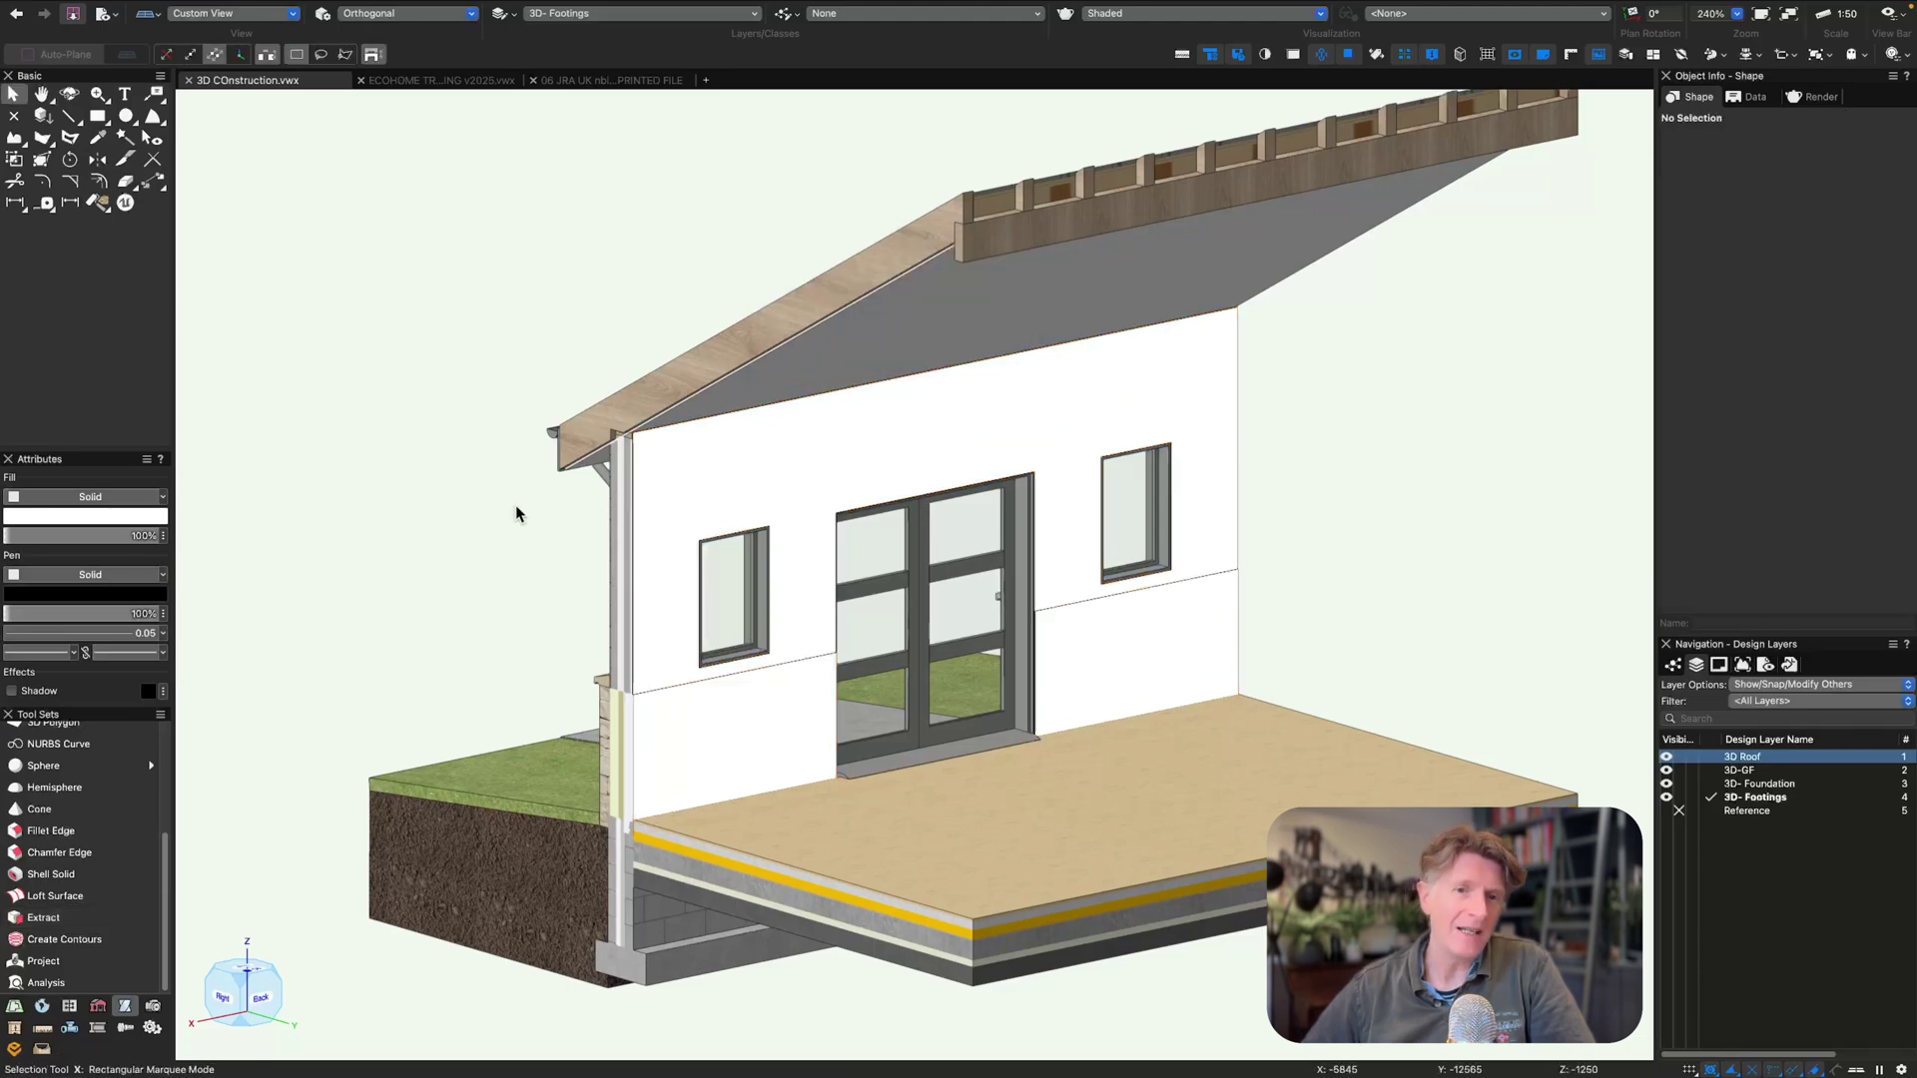
scroll(739, 679, "up", 8)
scroll(715, 655, "up", 10)
scroll(945, 548, "up", 10)
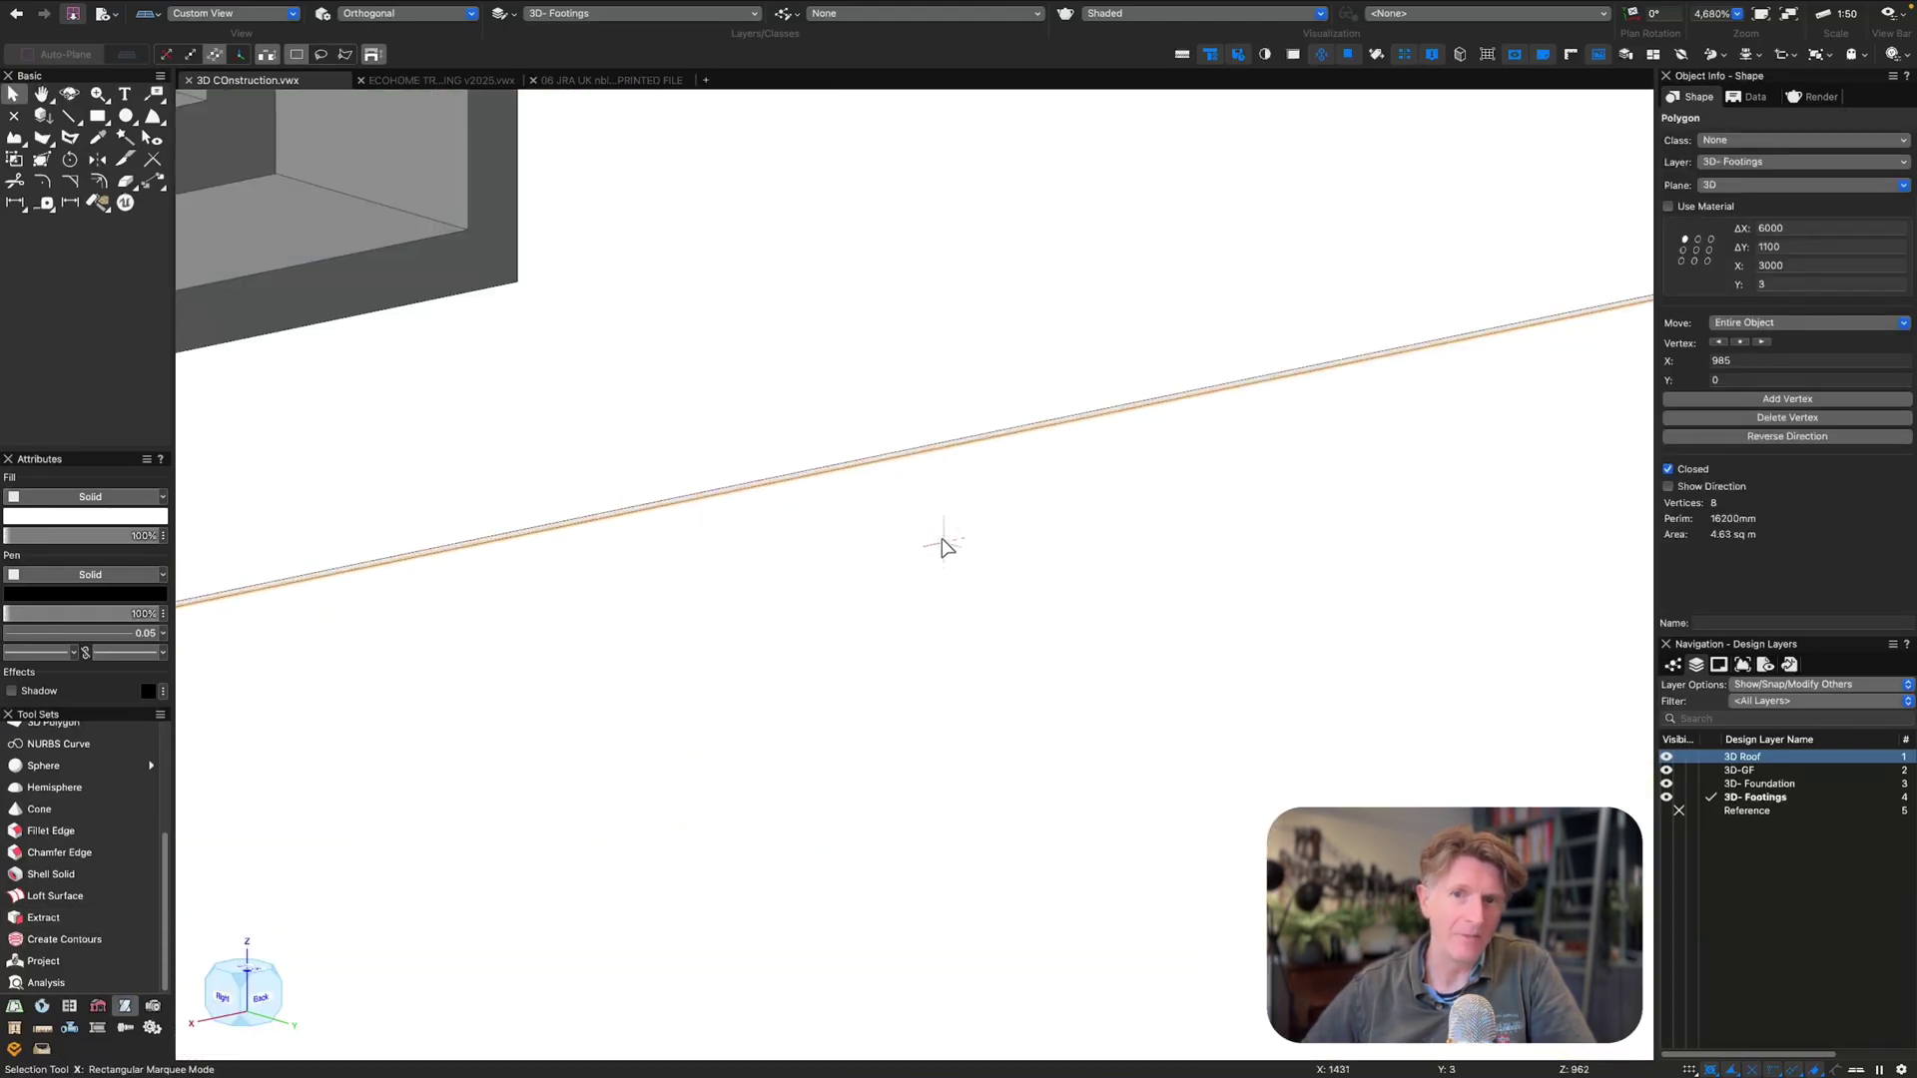
key("Delete")
left_click(1074, 404)
key("Delete")
- Align the upper front wall with the lower wall in the right side view so their interior faces are flush
scroll(1058, 469, "down", 18)
left_click(698, 470)
key("6")
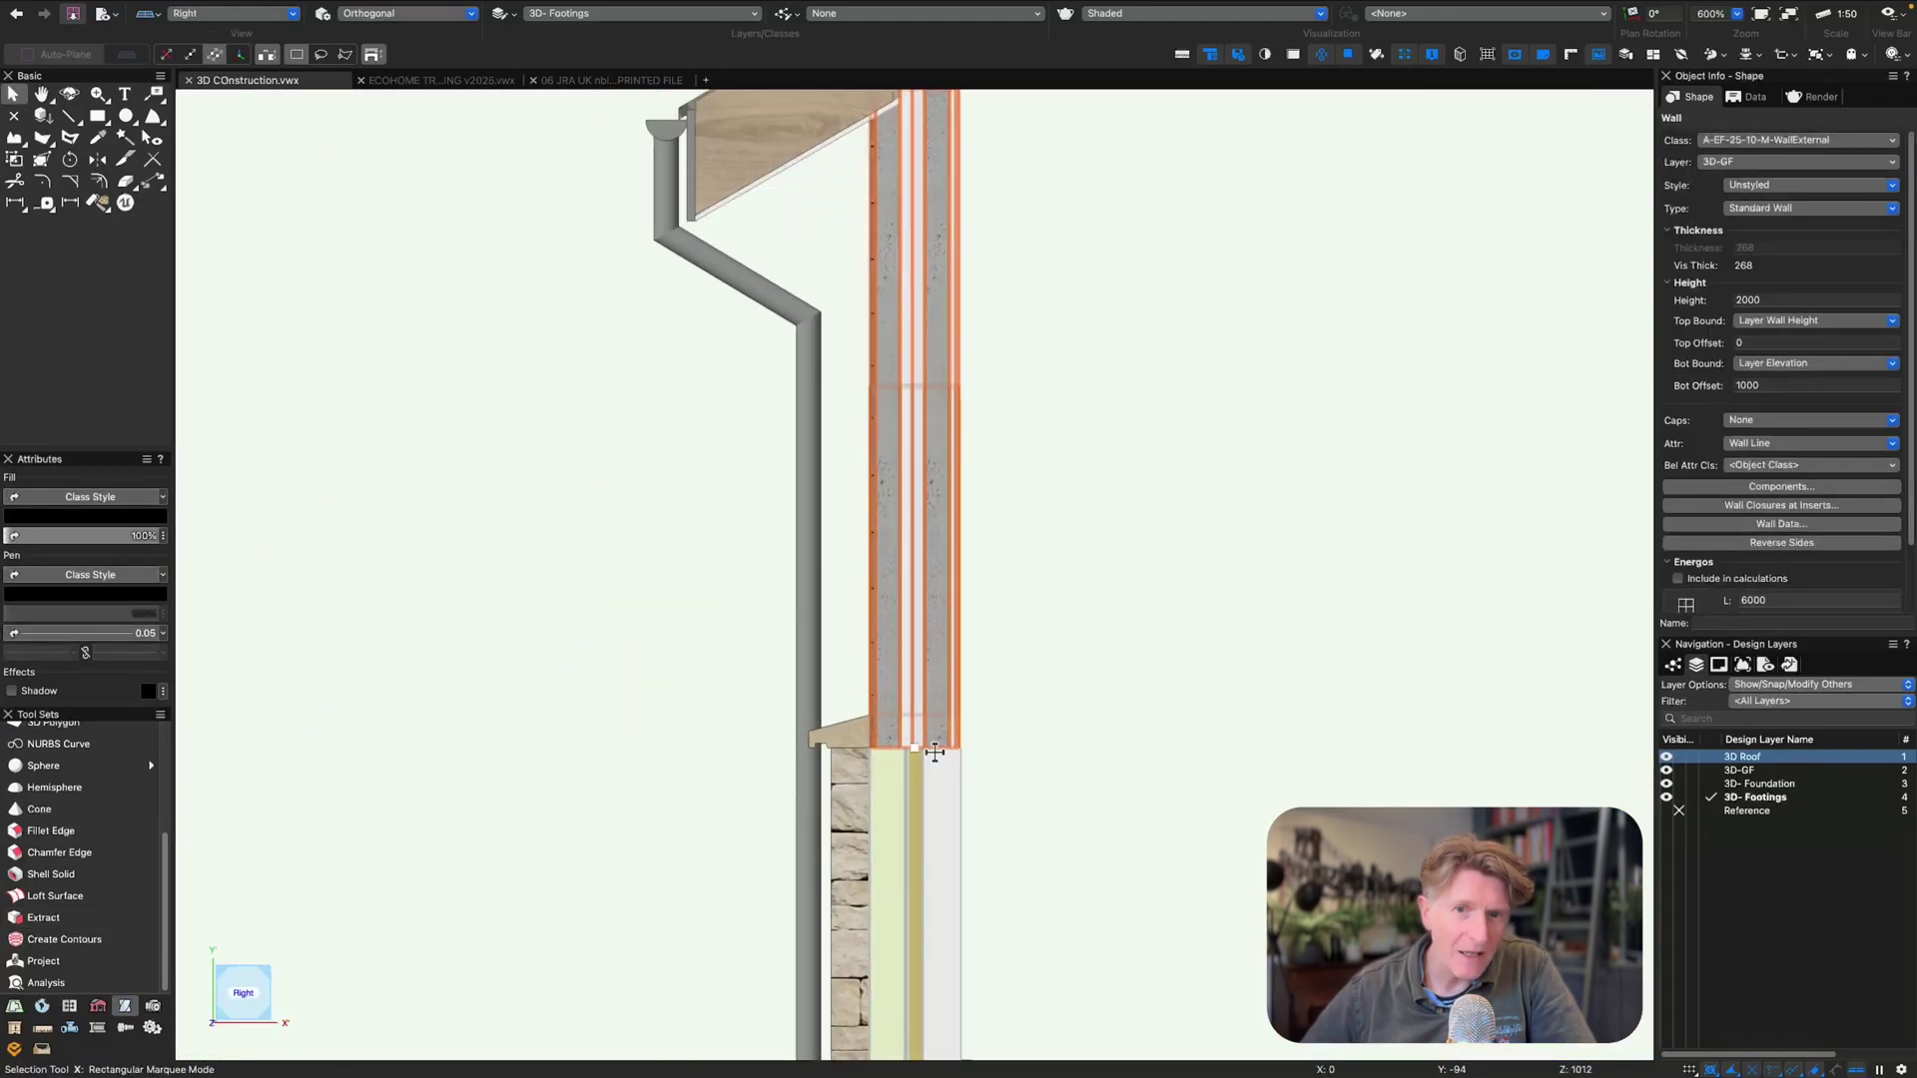
key("c")
left_click_drag(1003, 699, 938, 787)
key("x")
left_click_drag(693, 631, 738, 631)
scroll(729, 635, "down", 6)
key("3")
scroll(672, 652, "down", 12)
key("9")
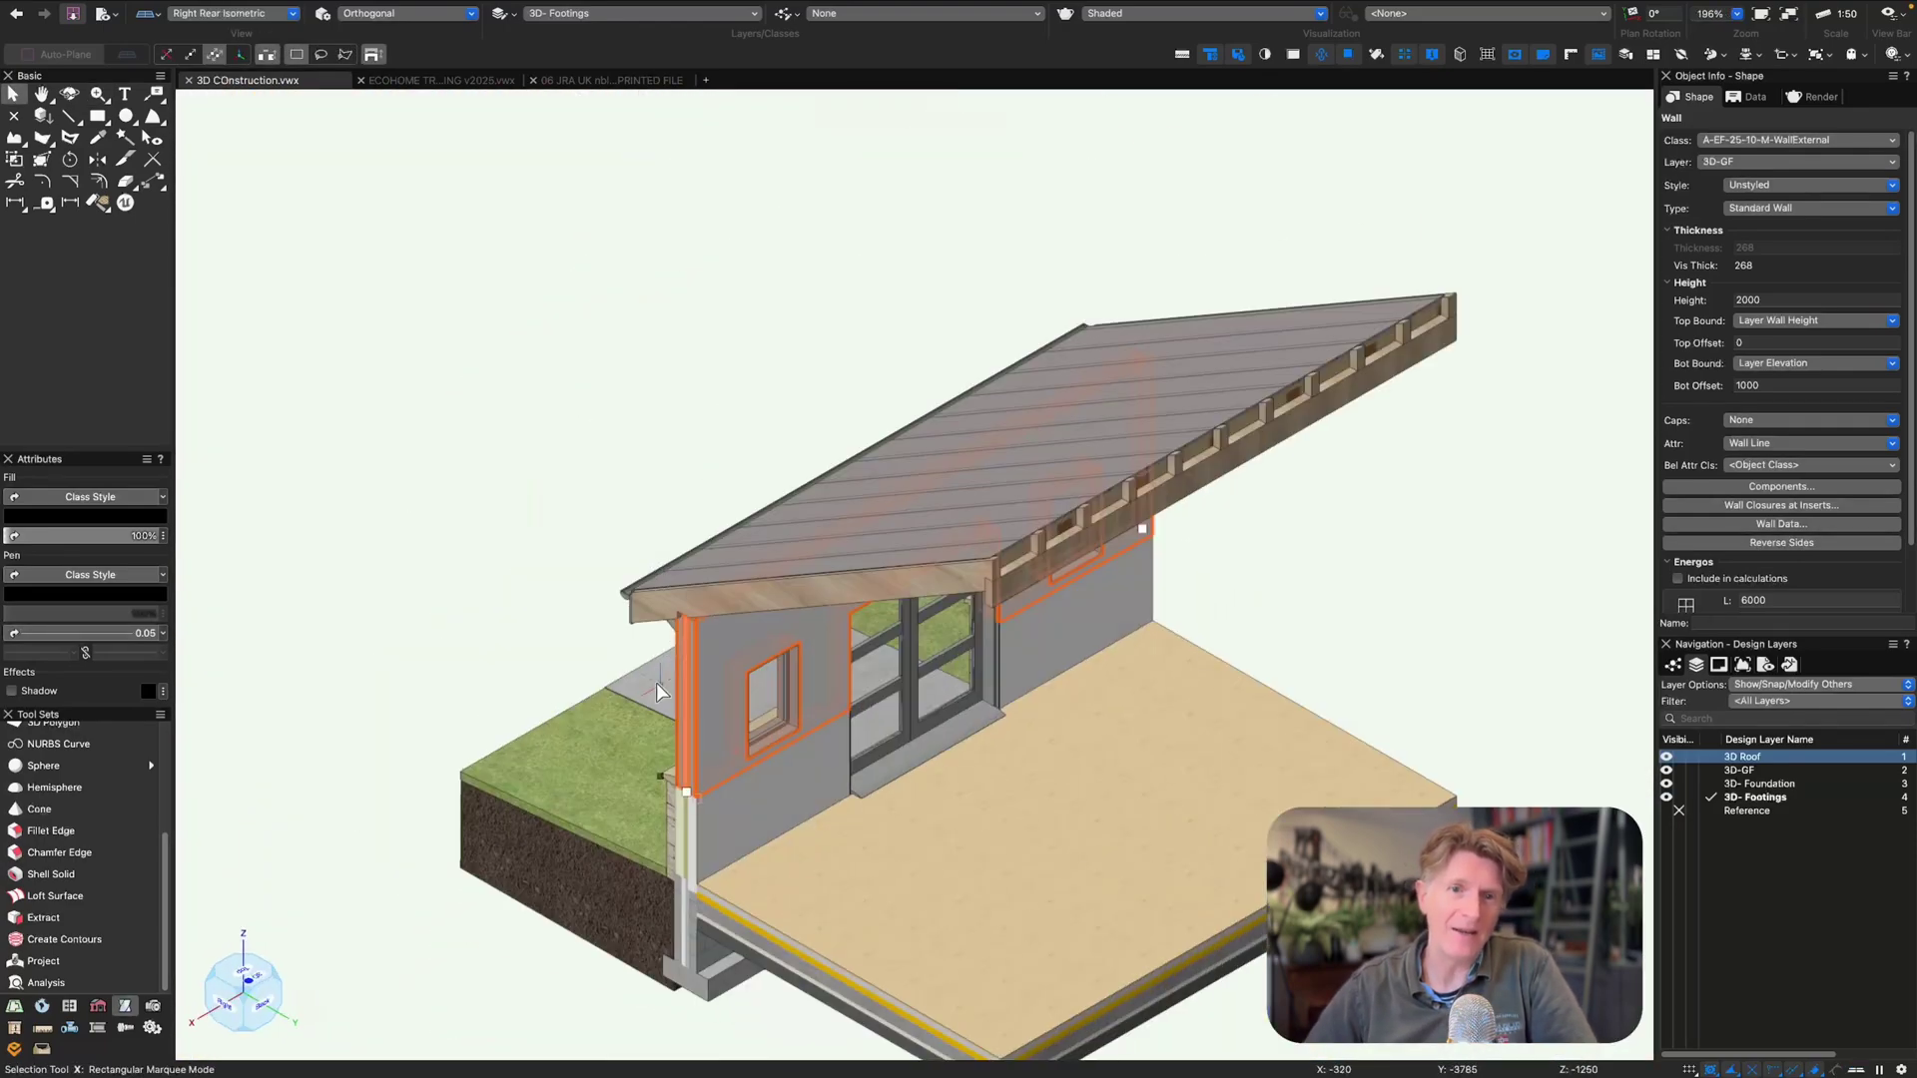
- Extract the interior faces of the lower and upper front walls and combine them into a single surface
scroll(719, 793, "up", 7)
key("Down")
left_click(547, 507)
left_click(57, 918)
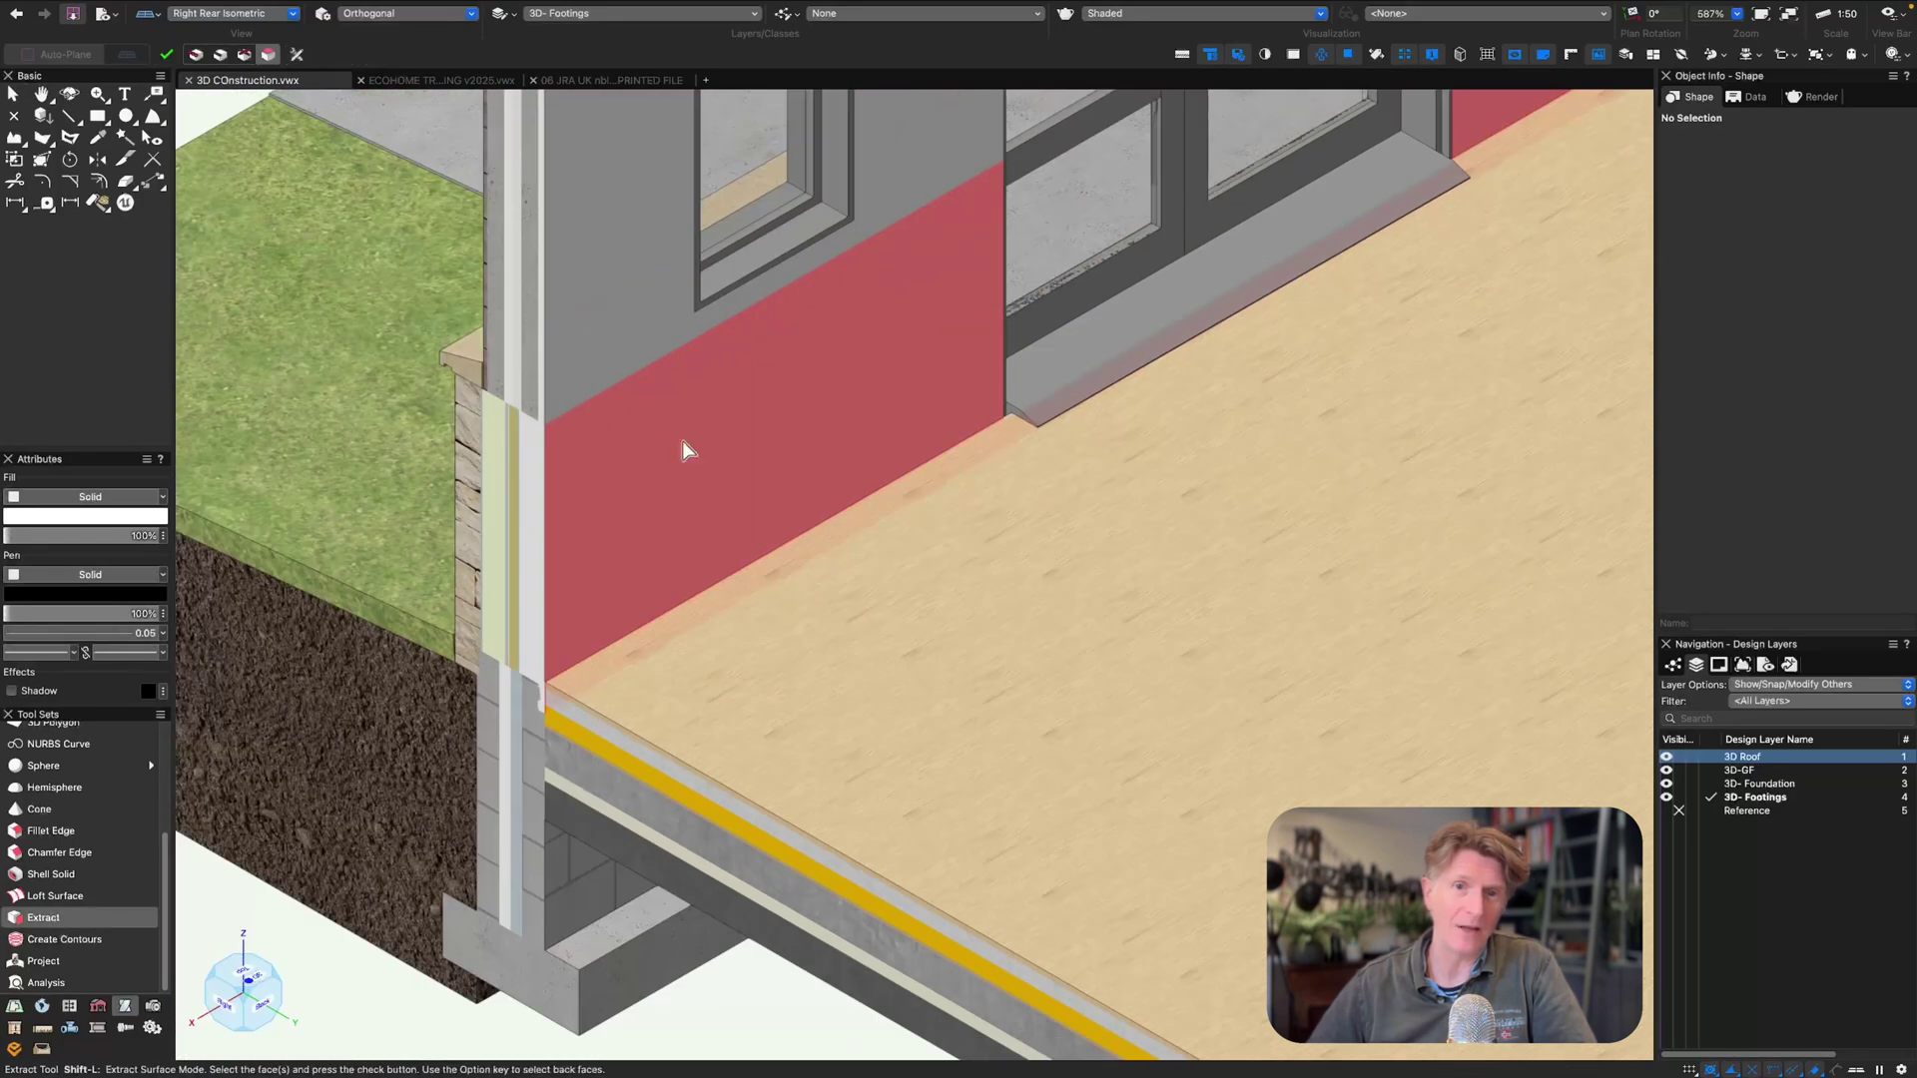
scroll(774, 458, "down", 10)
left_click(790, 417)
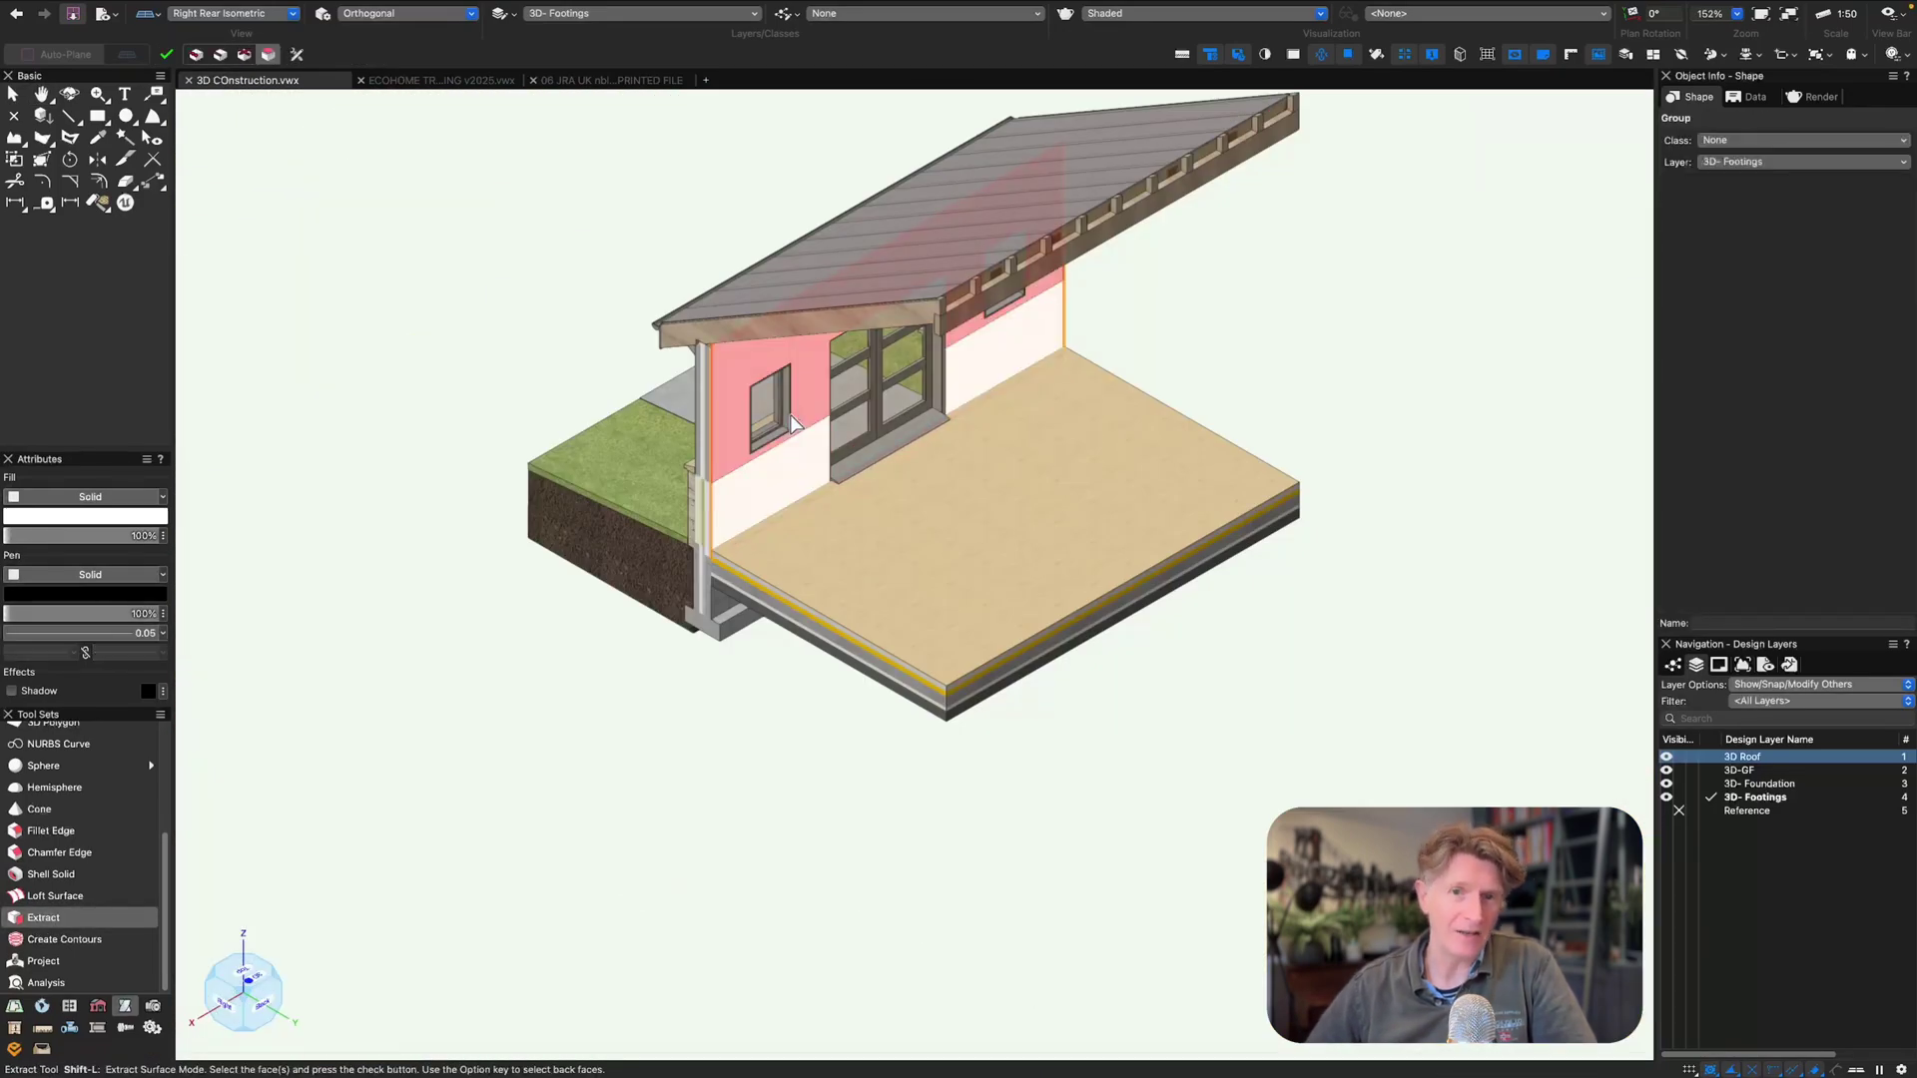
key("Return")
key("x")
right_click(773, 469)
left_click(820, 1010)
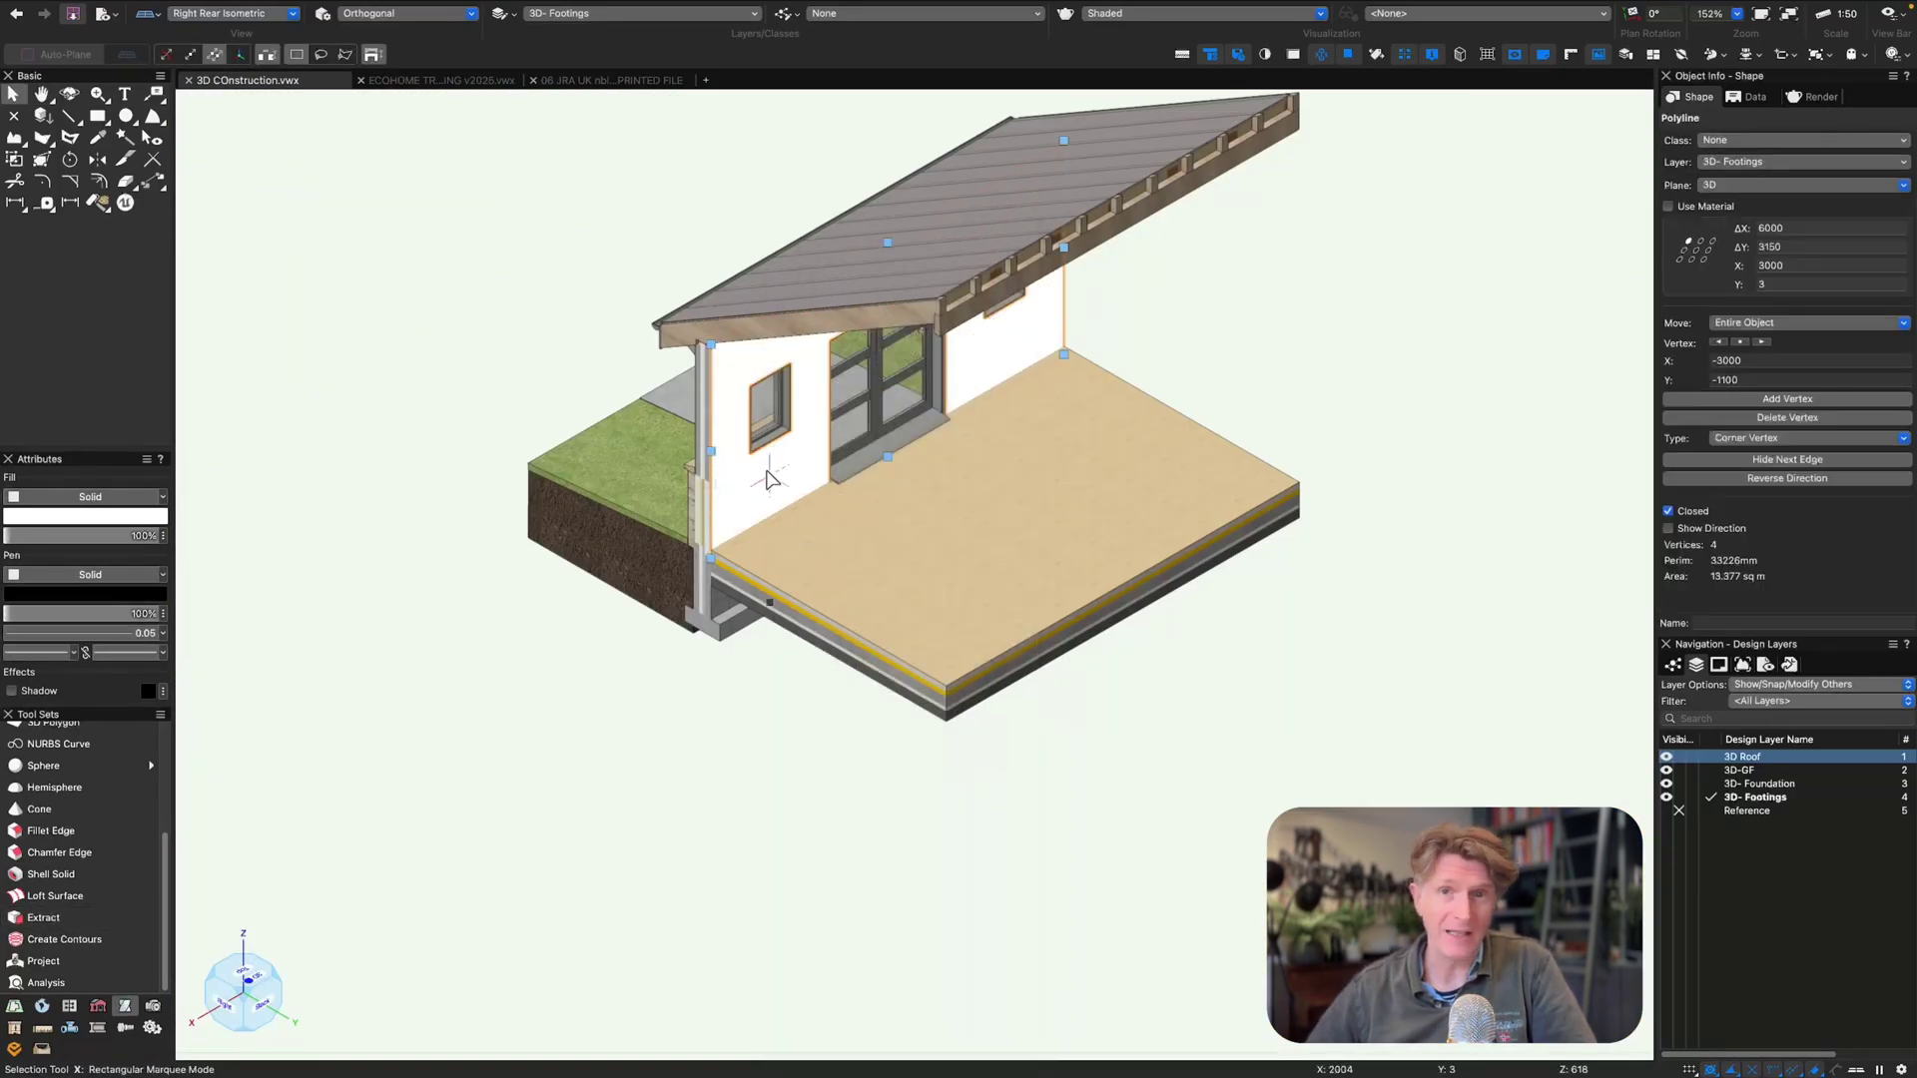
- Extrude the combined interior wall surface 1 mm to make a thin wall finish
scroll(774, 464, "up", 3)
middle_click_drag(775, 462, 697, 640)
scroll(697, 639, "up", 4)
key("ctrl+e")
key("Return")
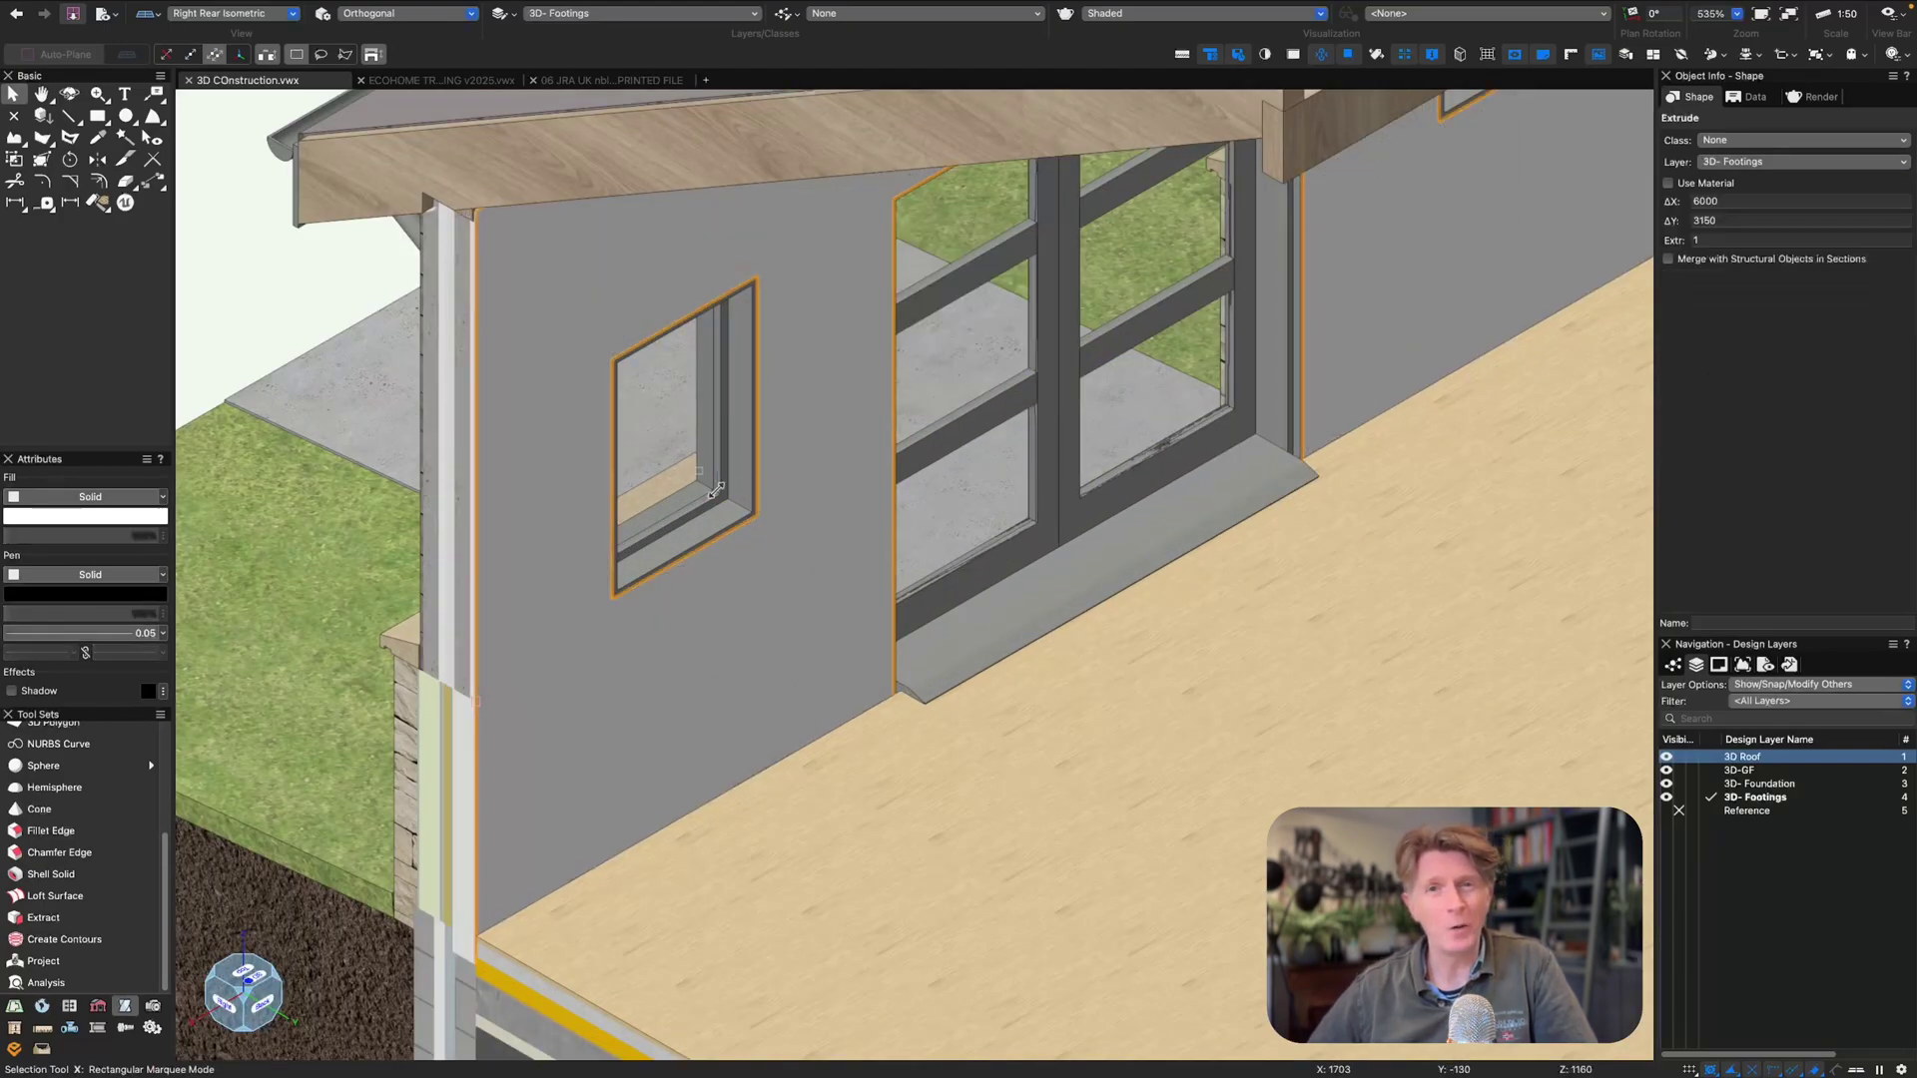
- Check the Benjamin Moore Historical Colors and Farrow and Ball Colours palettes in the palette manager
left_click(124, 522)
left_click(292, 257)
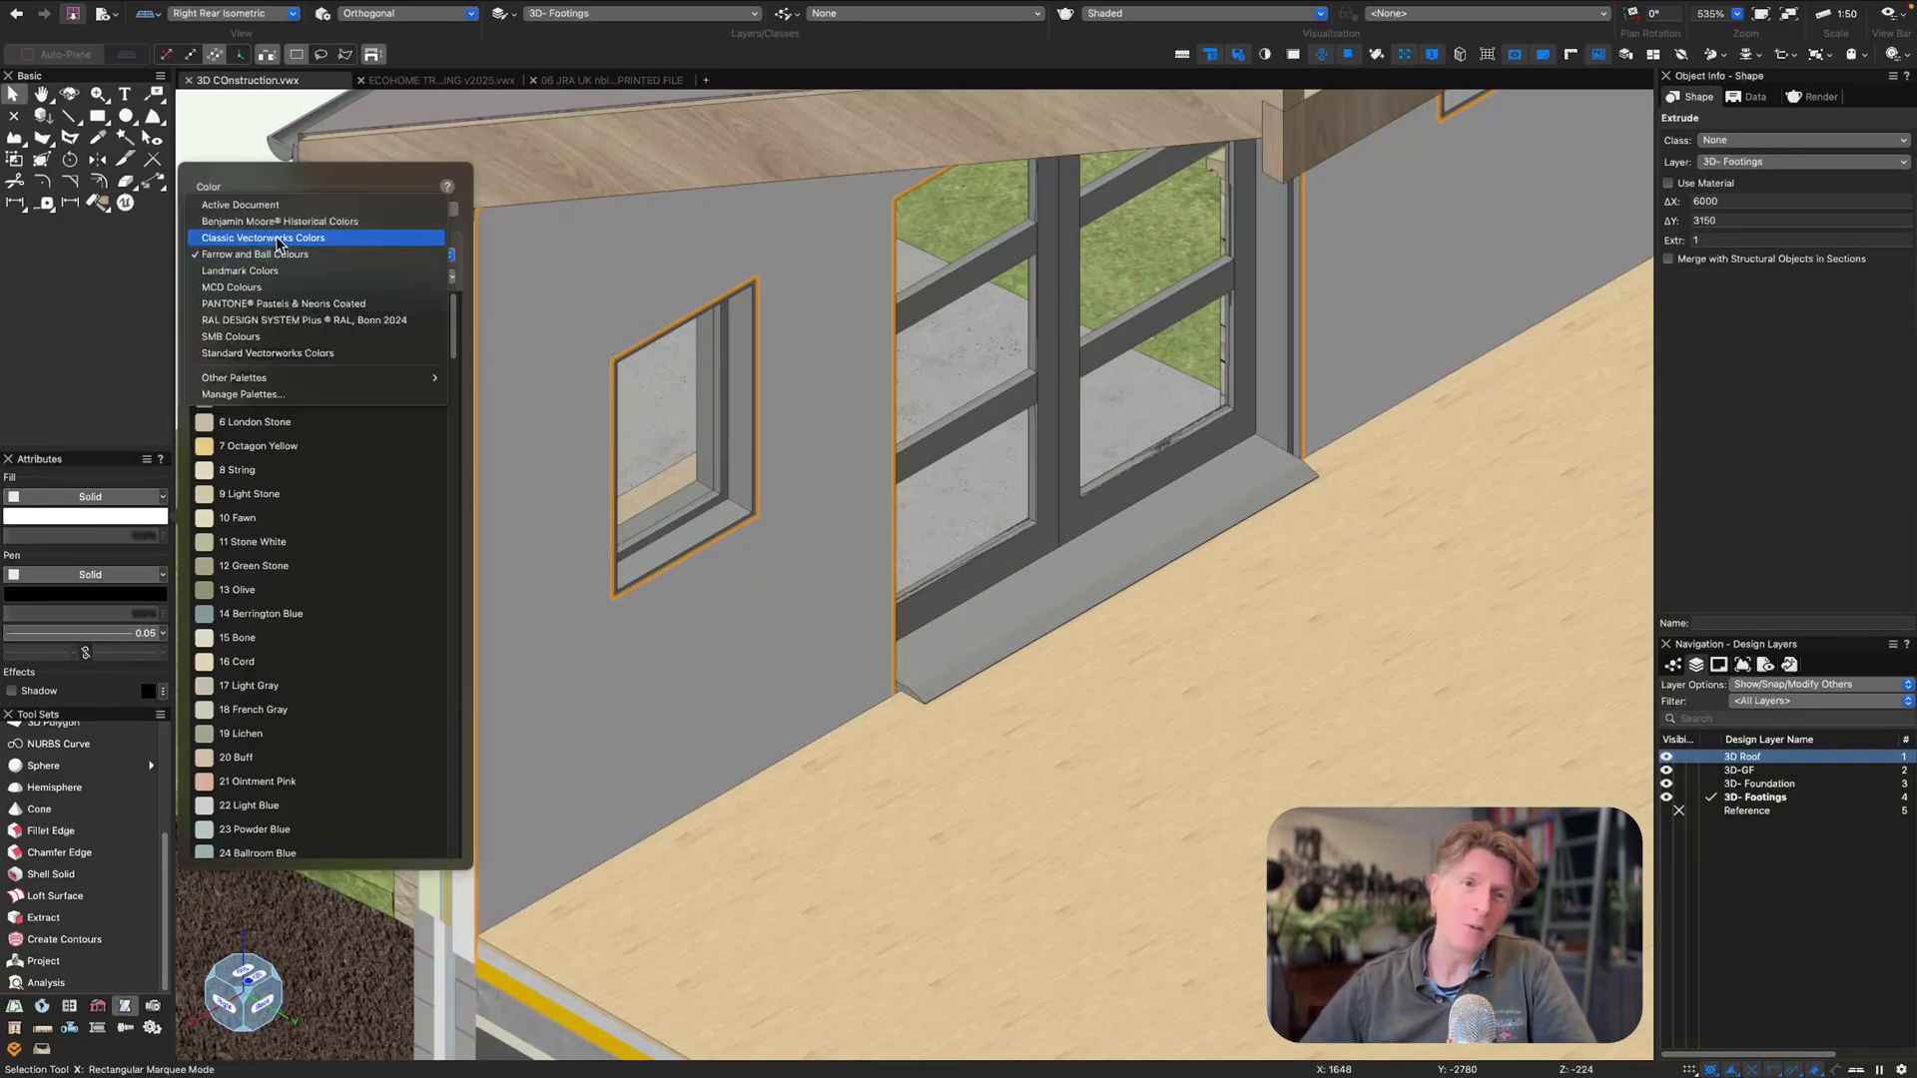
left_click(240, 394)
left_click(322, 481)
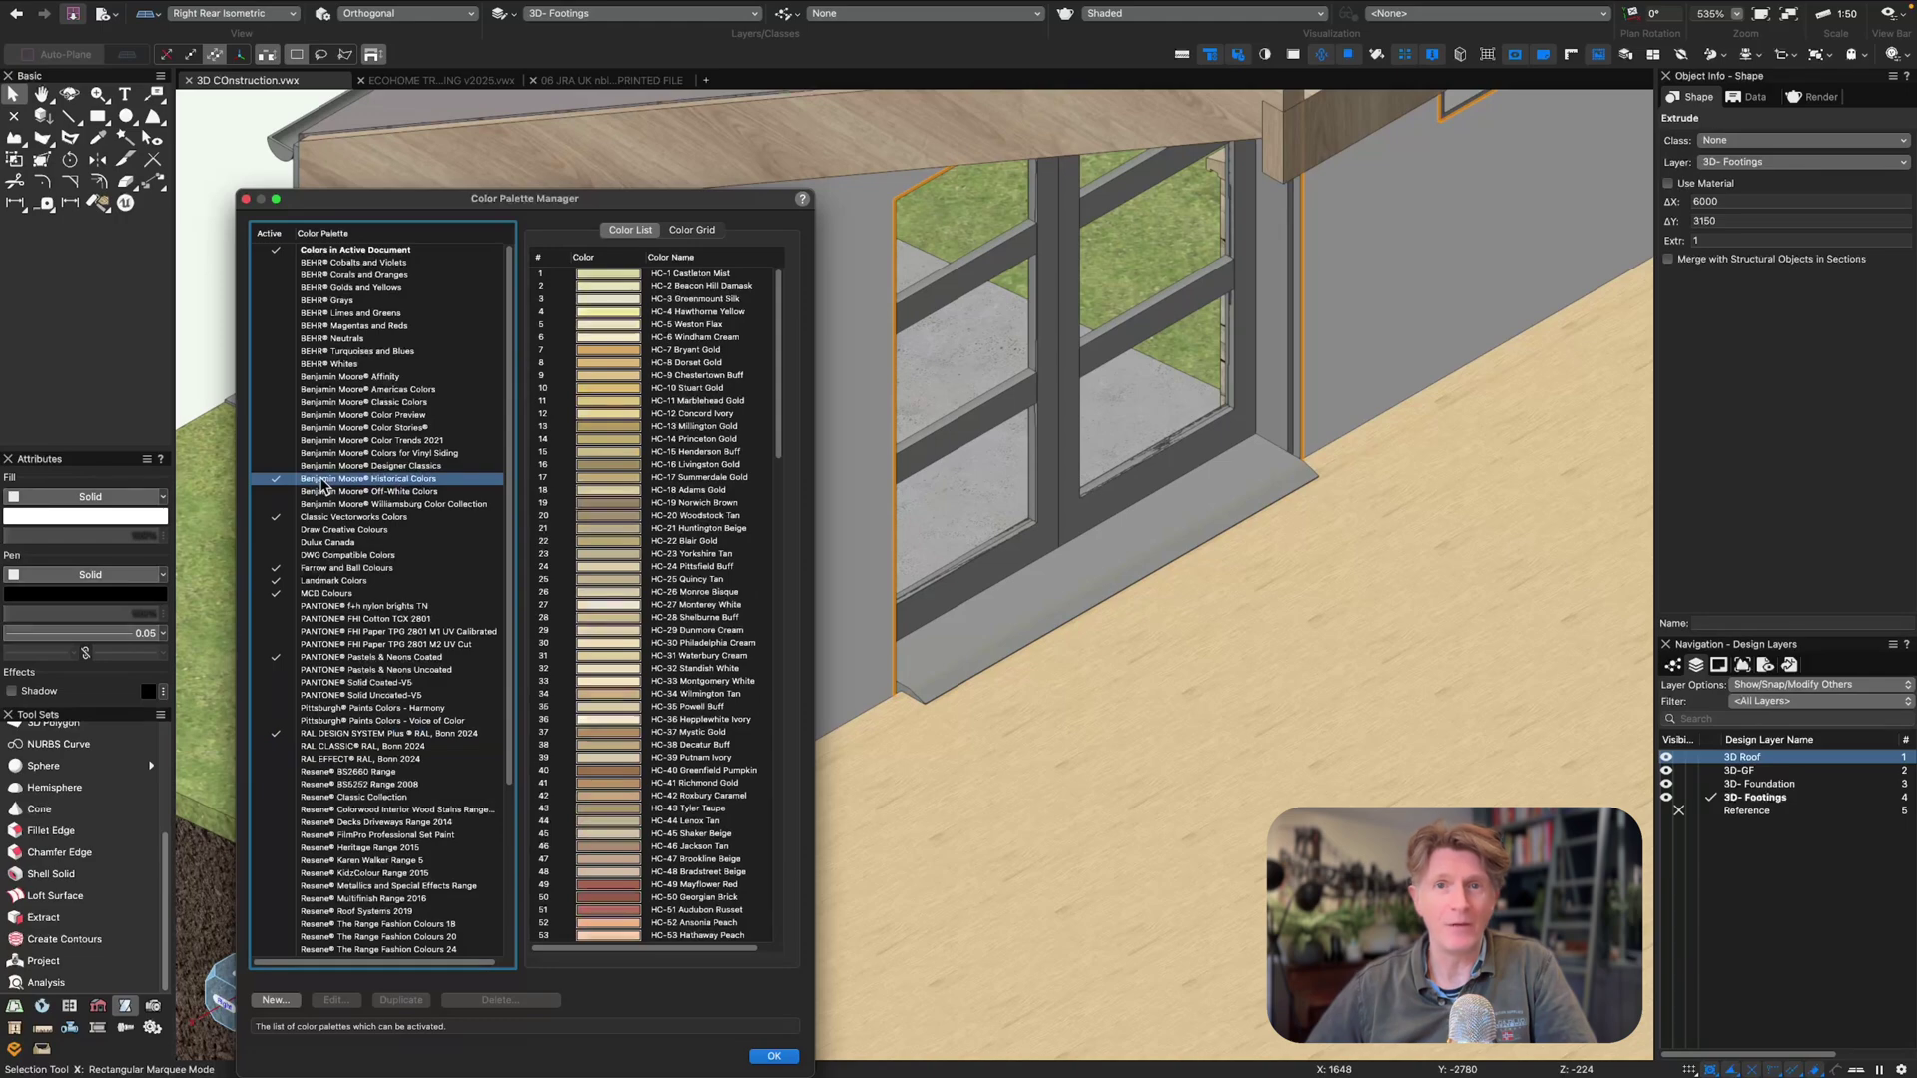
left_click(329, 568)
key("Return")
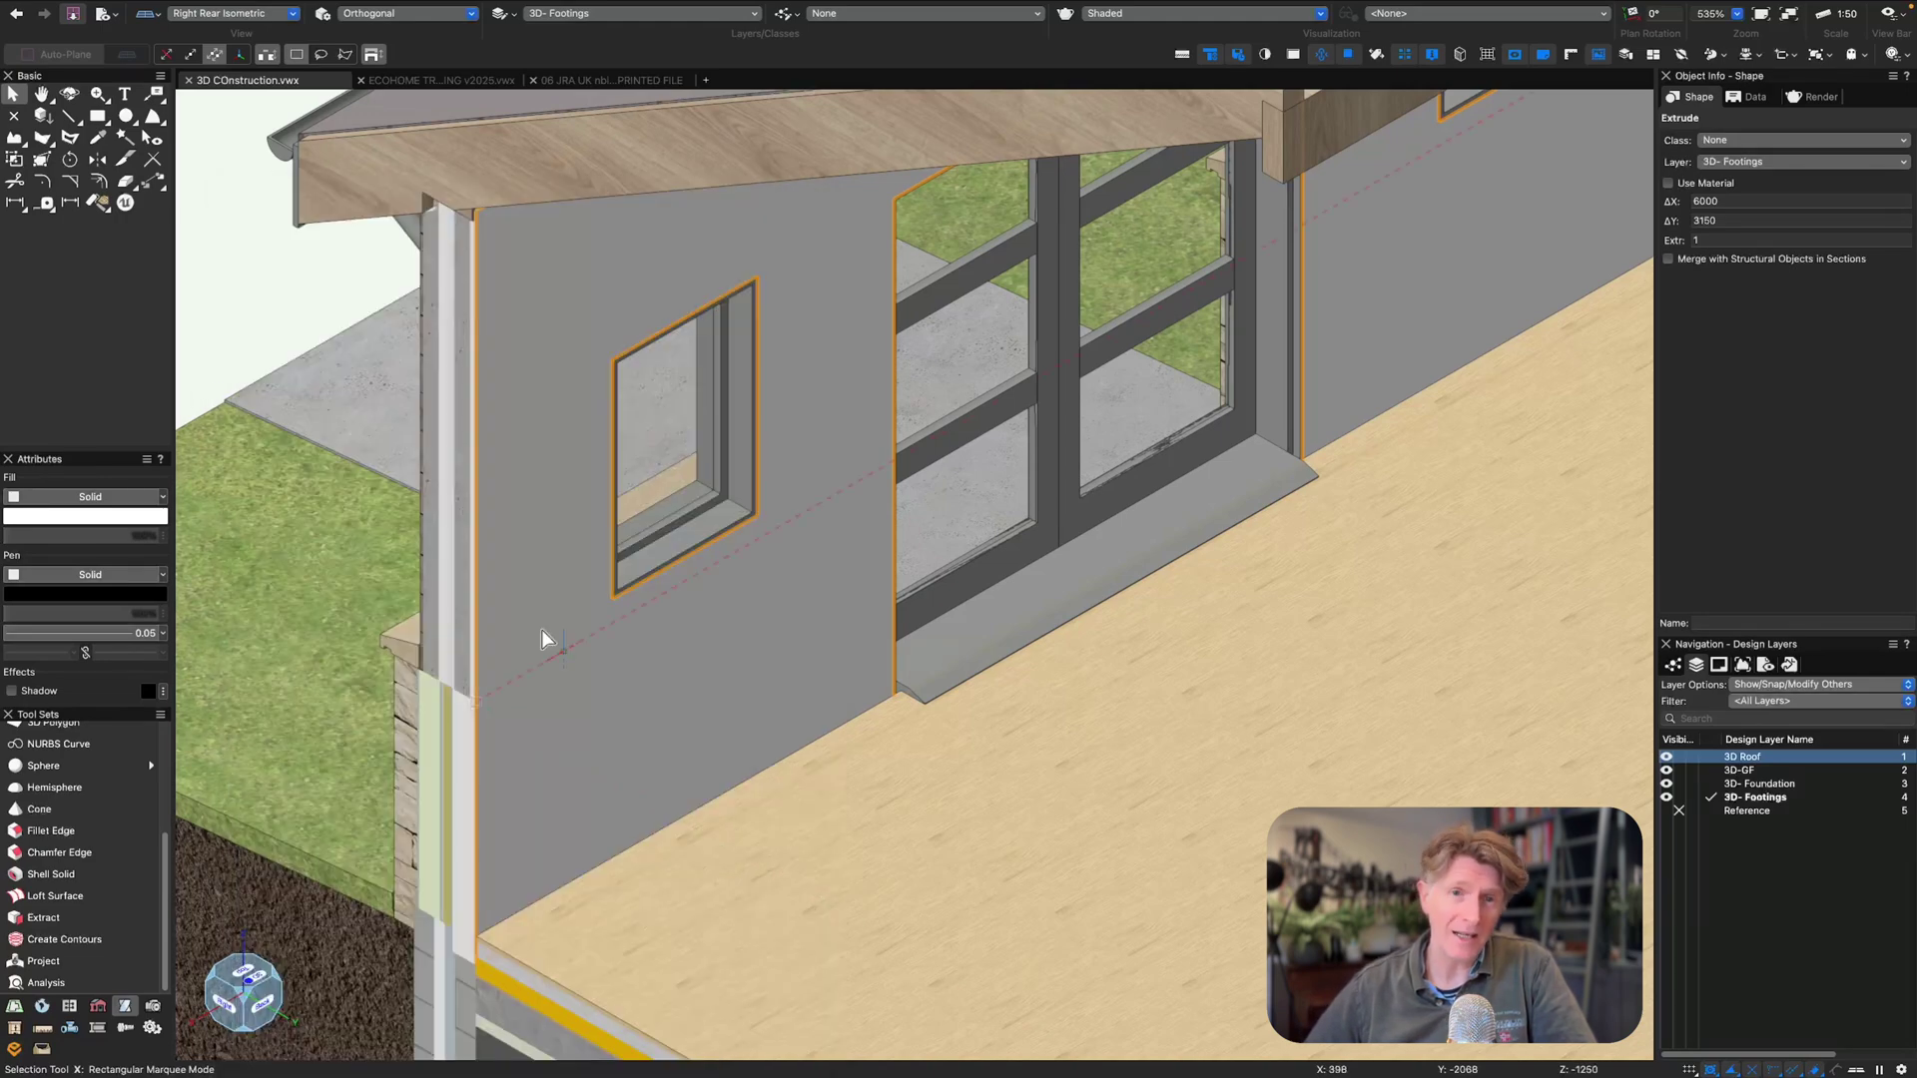
- Try several Farrow and Ball fill colours on the interior wall finish, including 14 Berrington Blue and 20 Buff
left_click(87, 520)
left_click(248, 613)
scroll(605, 449, "down", 5)
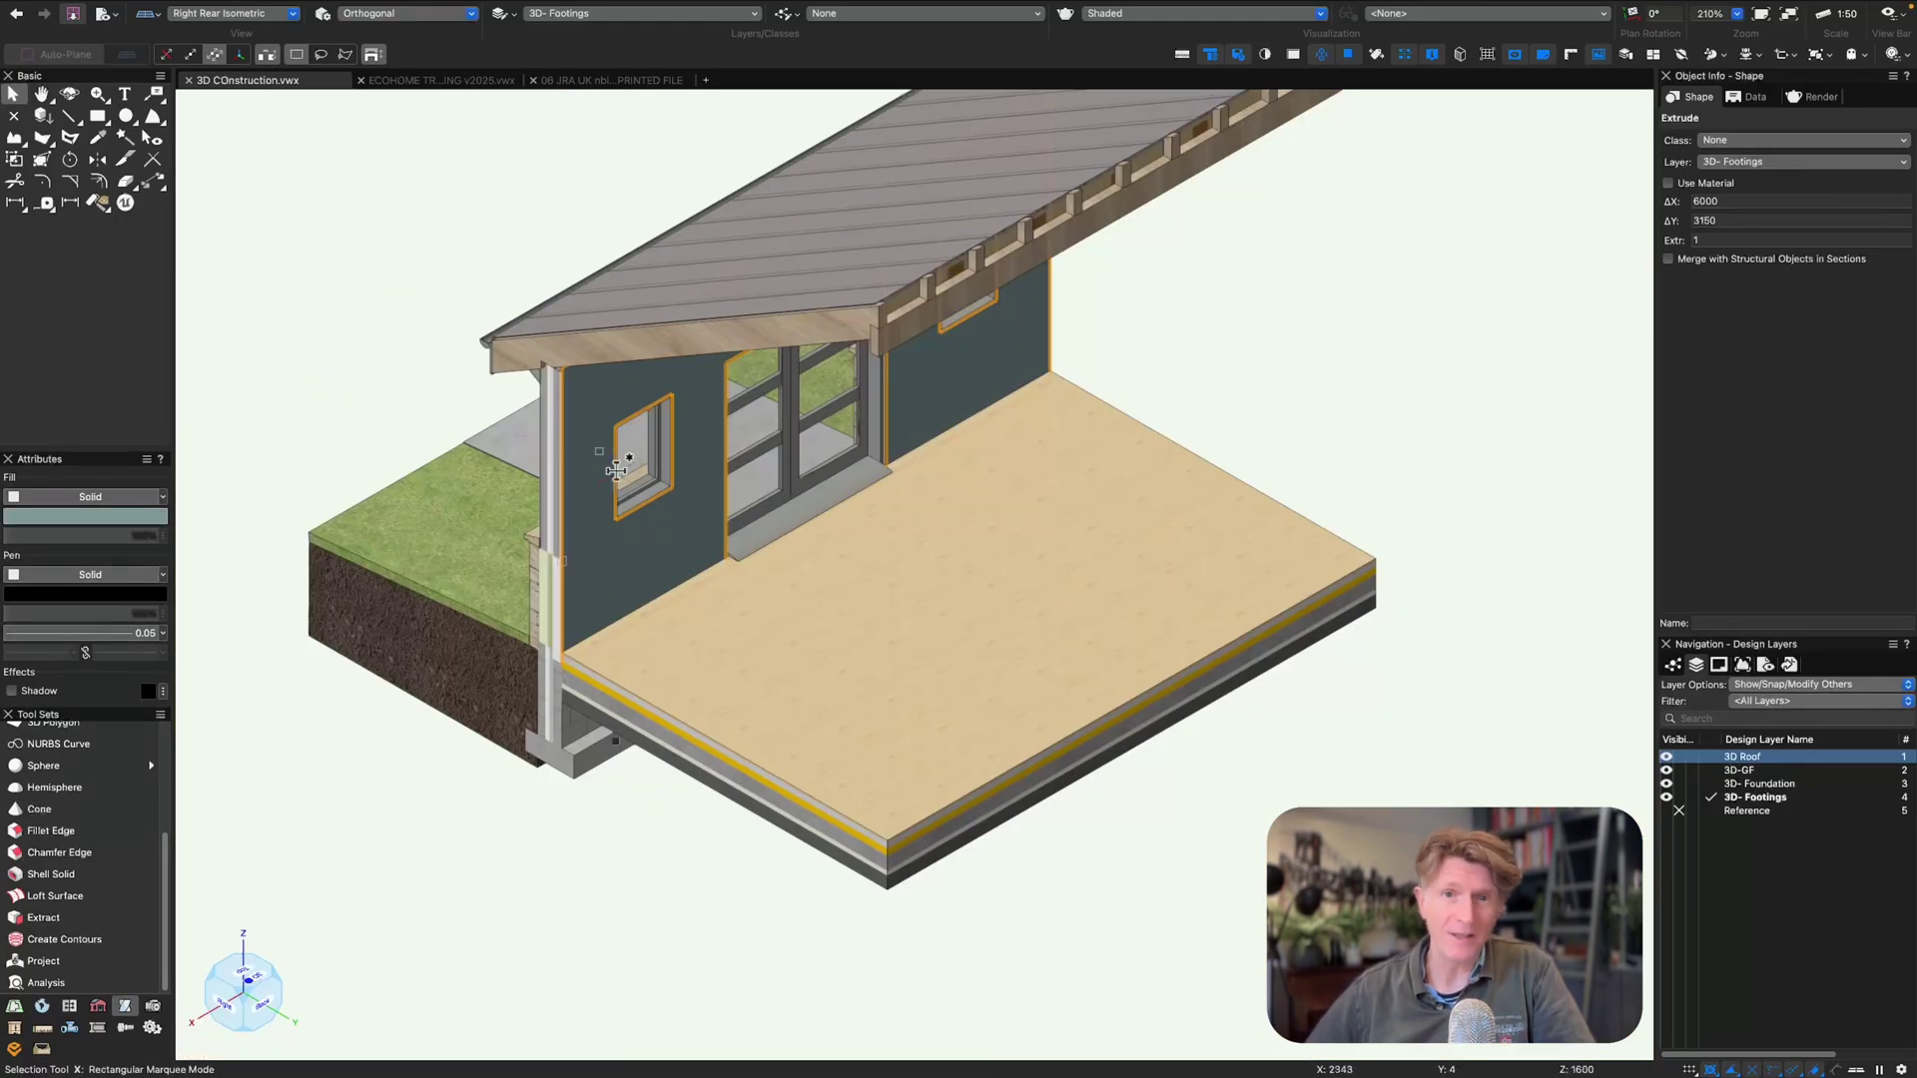
middle_click_drag(831, 594, 800, 524, "super")
left_click_drag(801, 523, 779, 521)
left_click(100, 517)
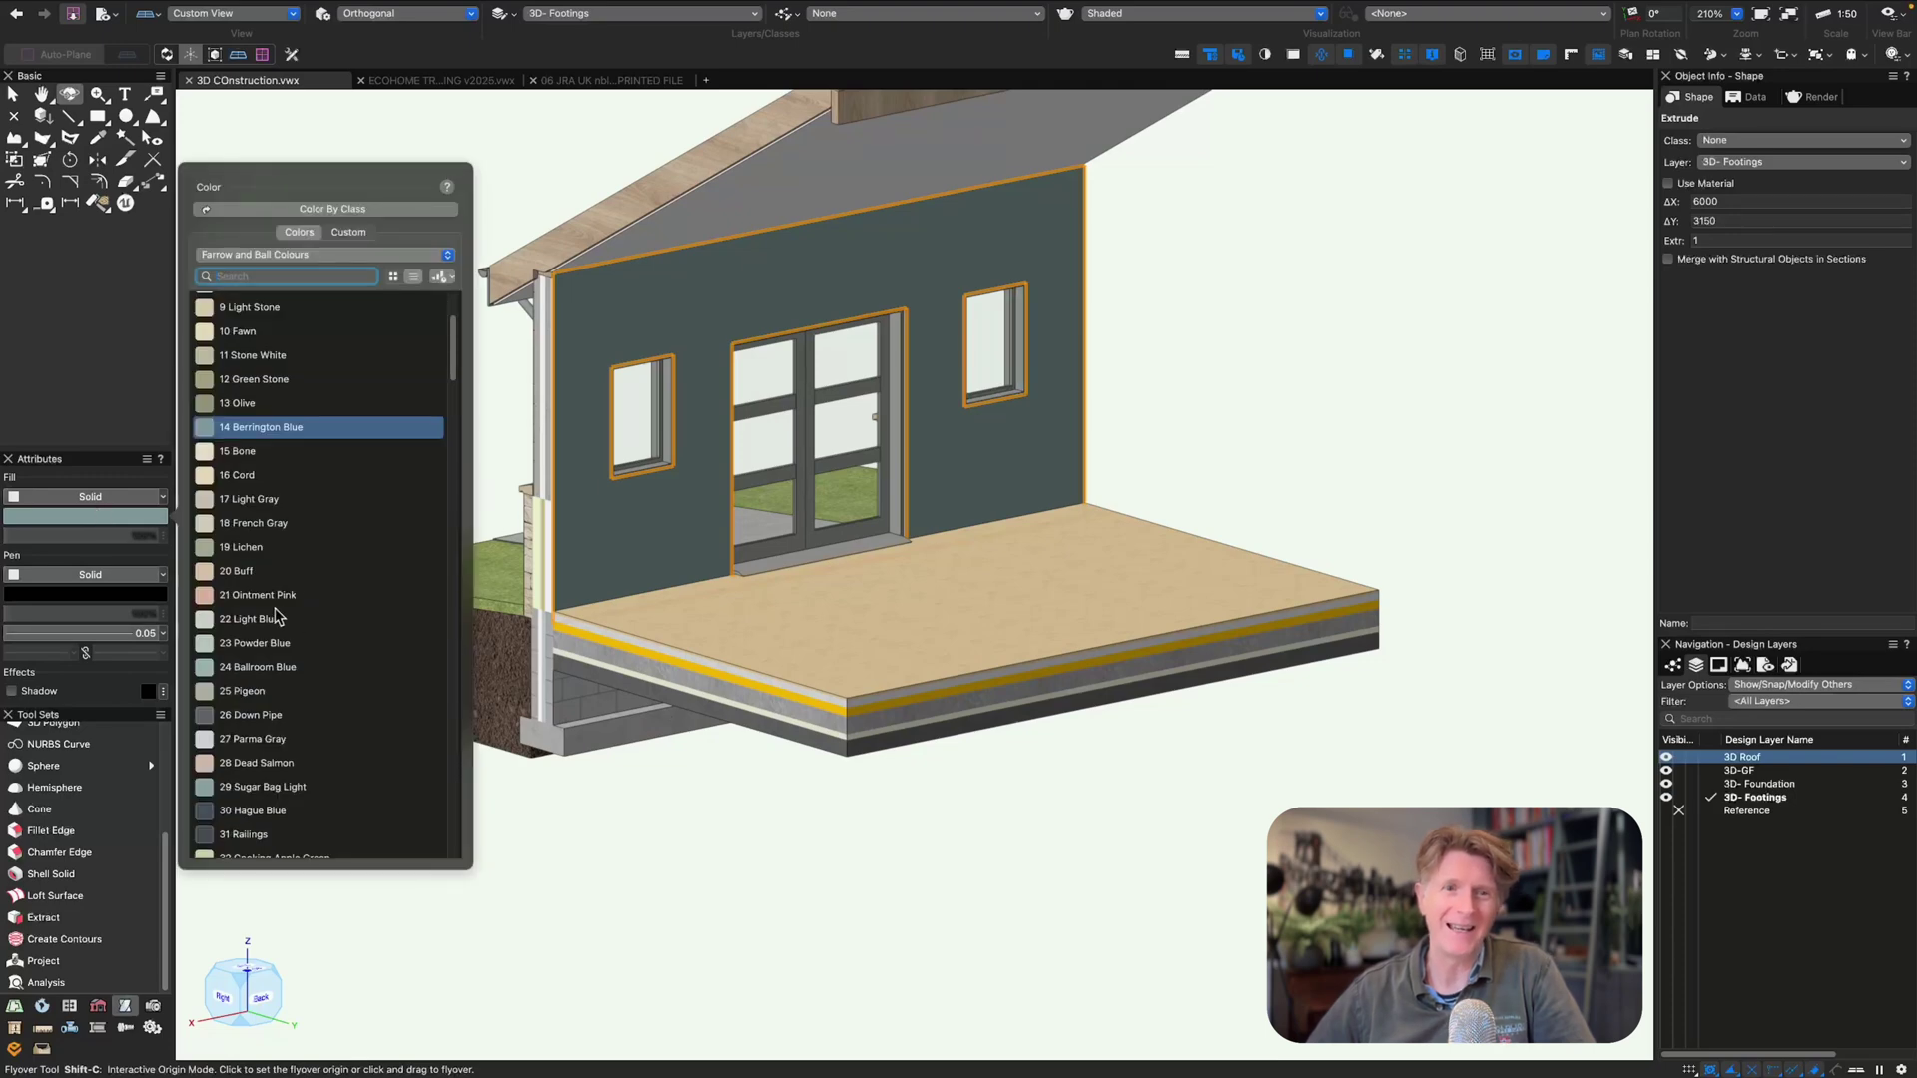
scroll(275, 616, "down", 3)
left_click(235, 501)
left_click(138, 517)
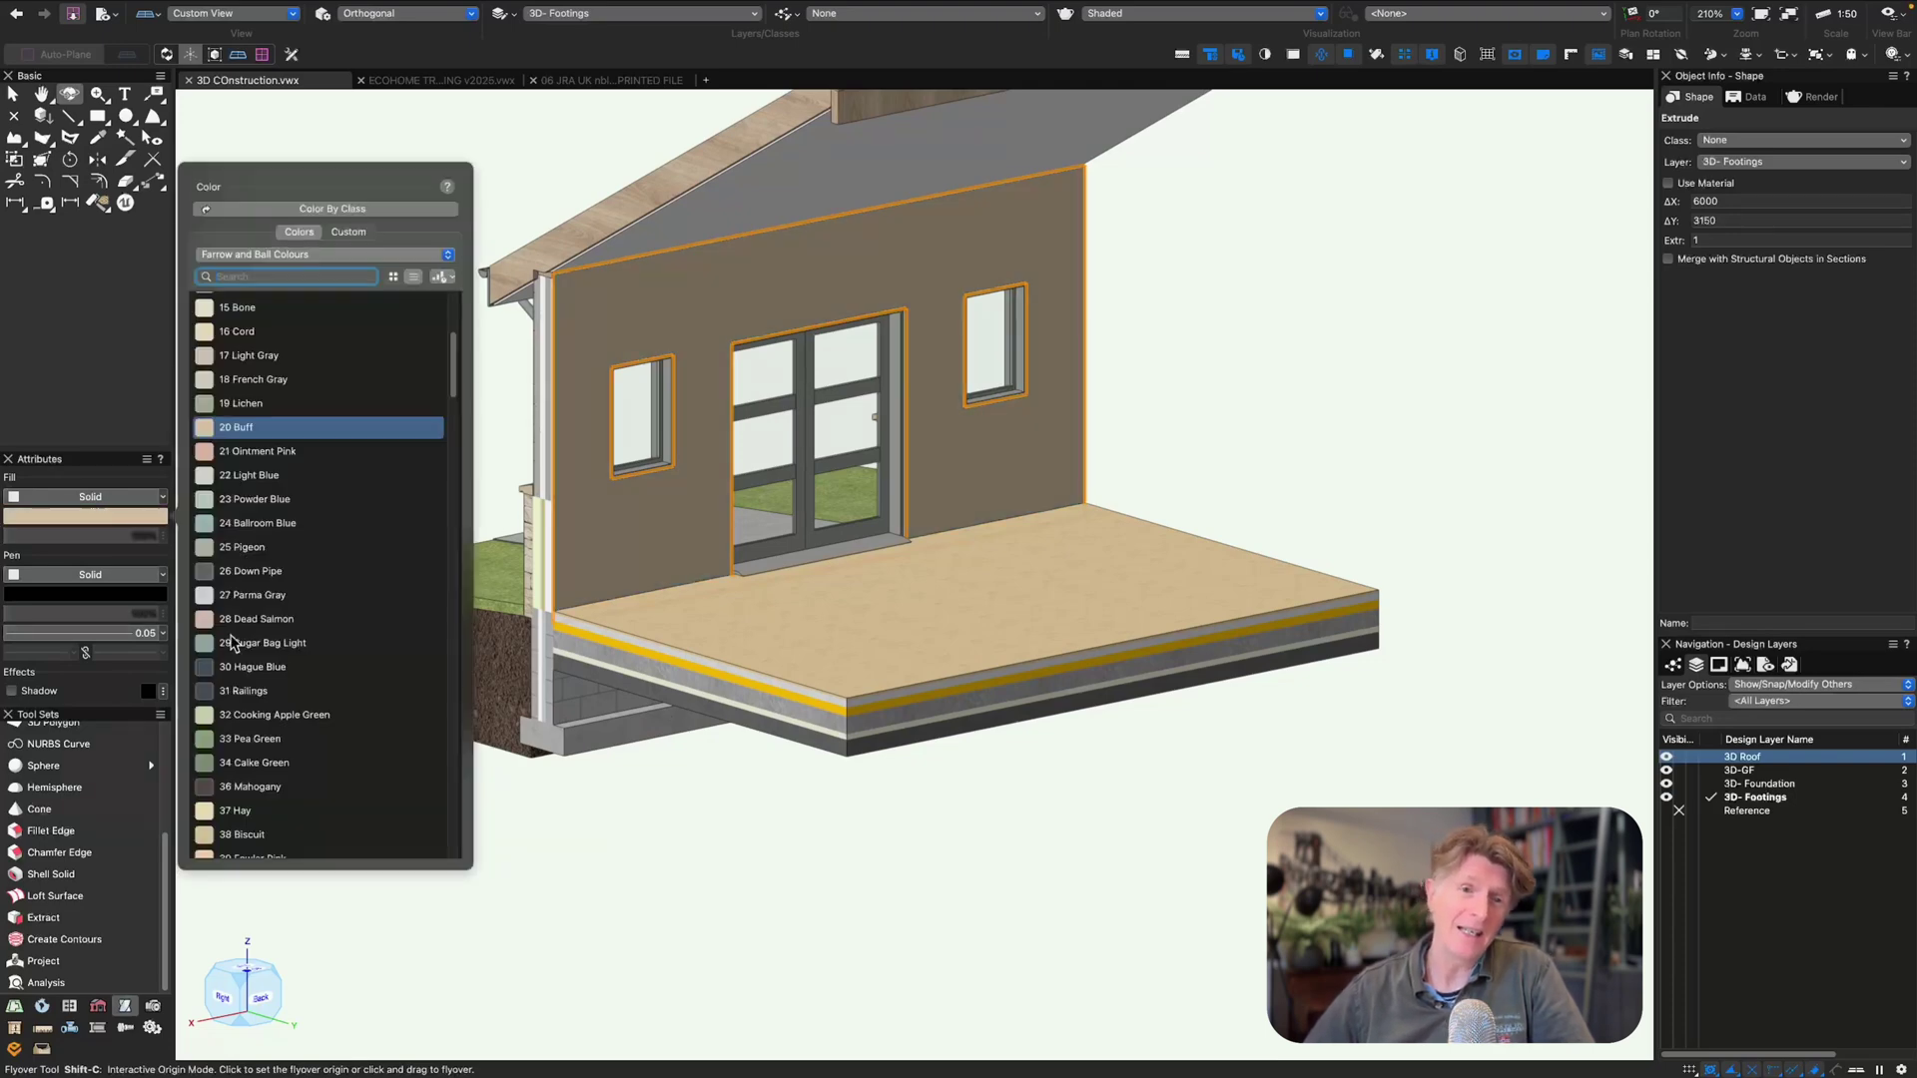
scroll(245, 659, "down", 3)
left_click(245, 700)
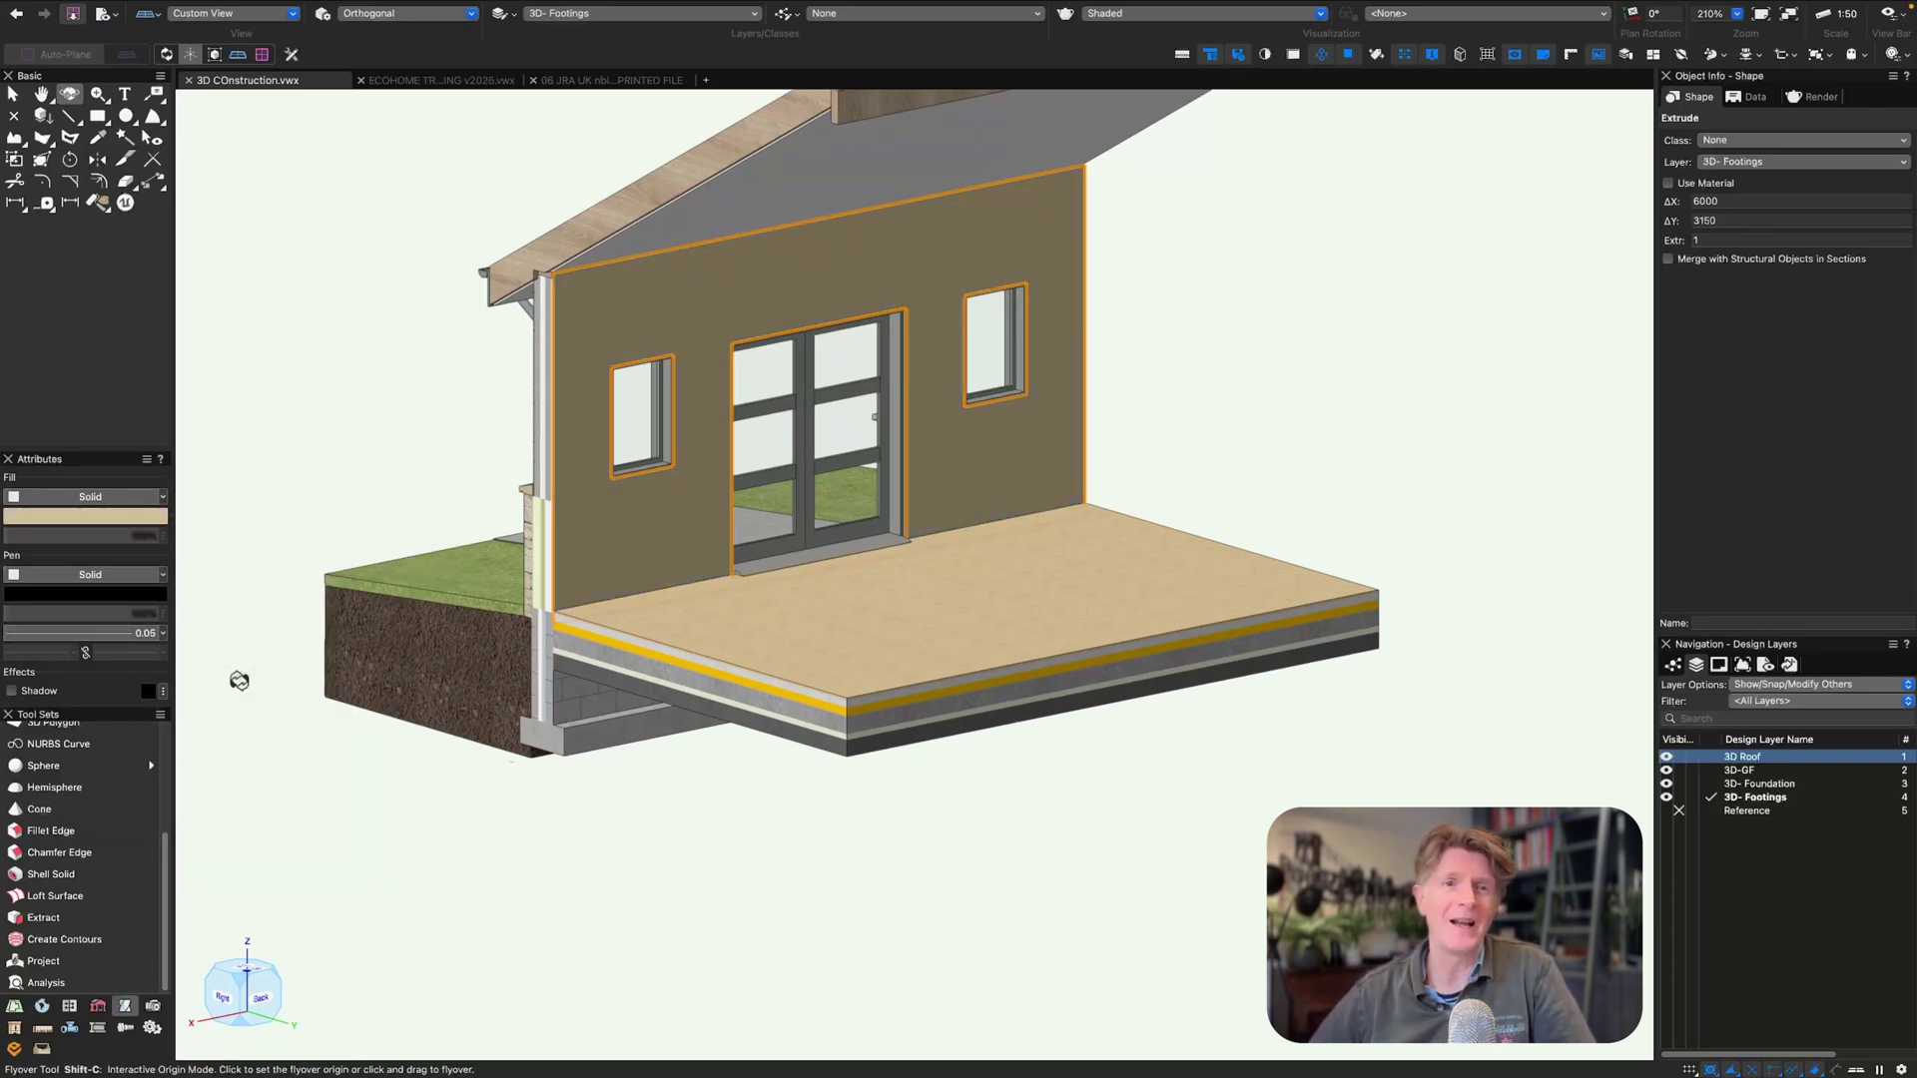
- Fill the interior wall finish with the Farrow and Ball colour 76 Folly Green
left_click(91, 522)
scroll(269, 634, "down", 5)
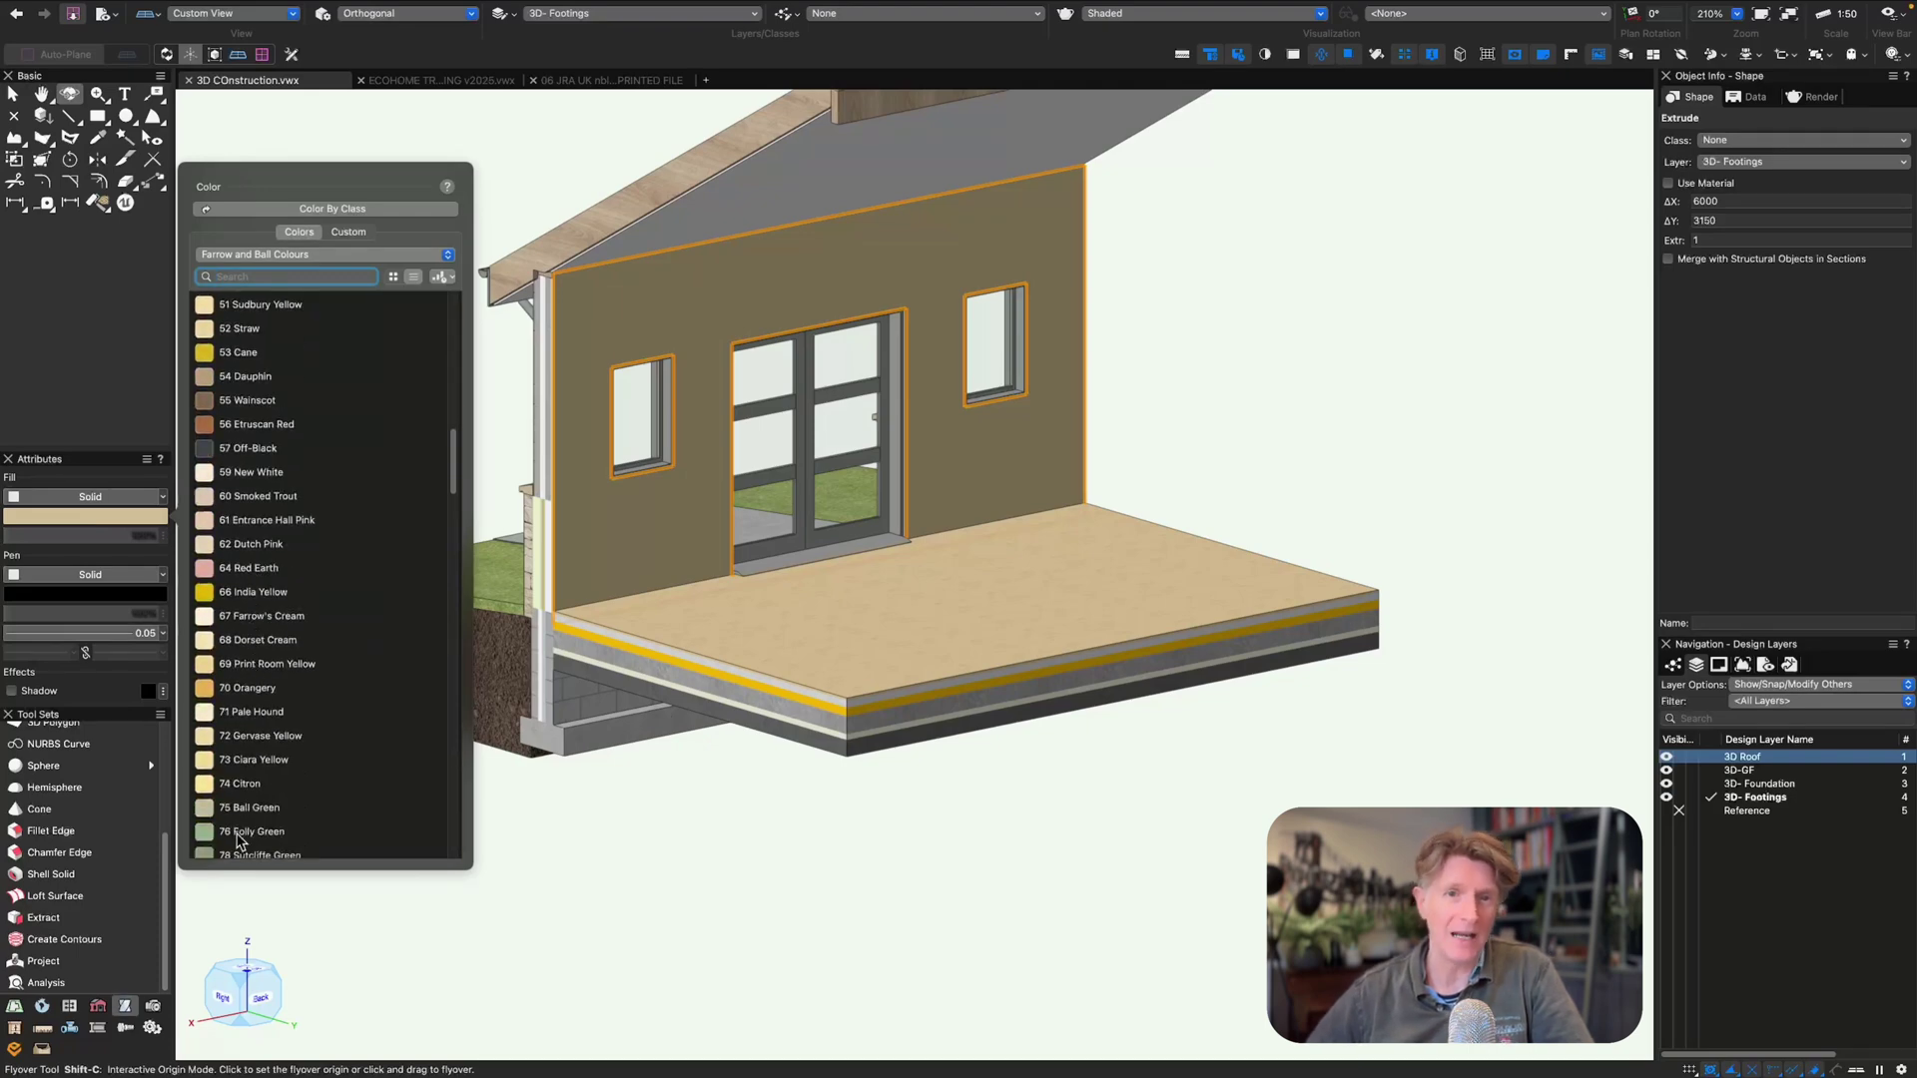
left_click(239, 841)
left_click_drag(329, 560, 676, 500)
key("x")
scroll(783, 689, "up", 3)
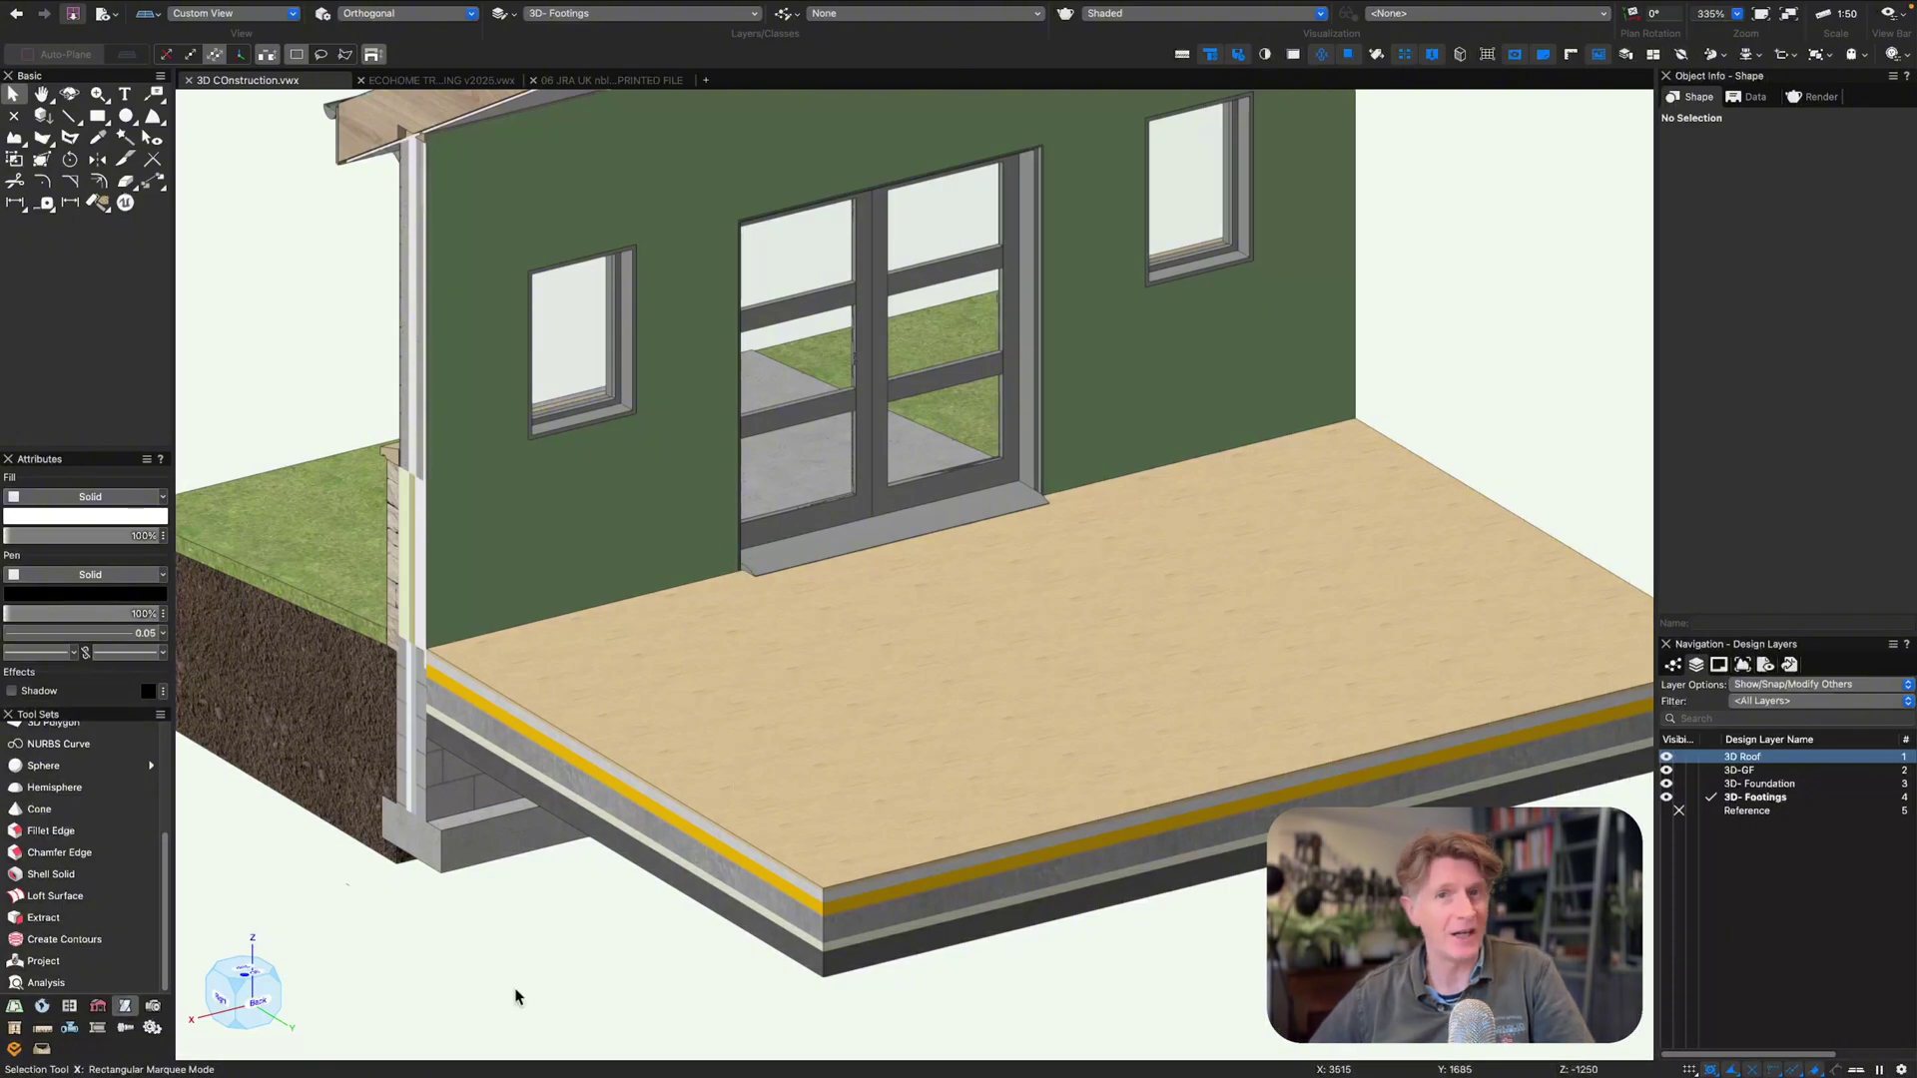
key("shift+c")
scroll(719, 689, "down", 6)
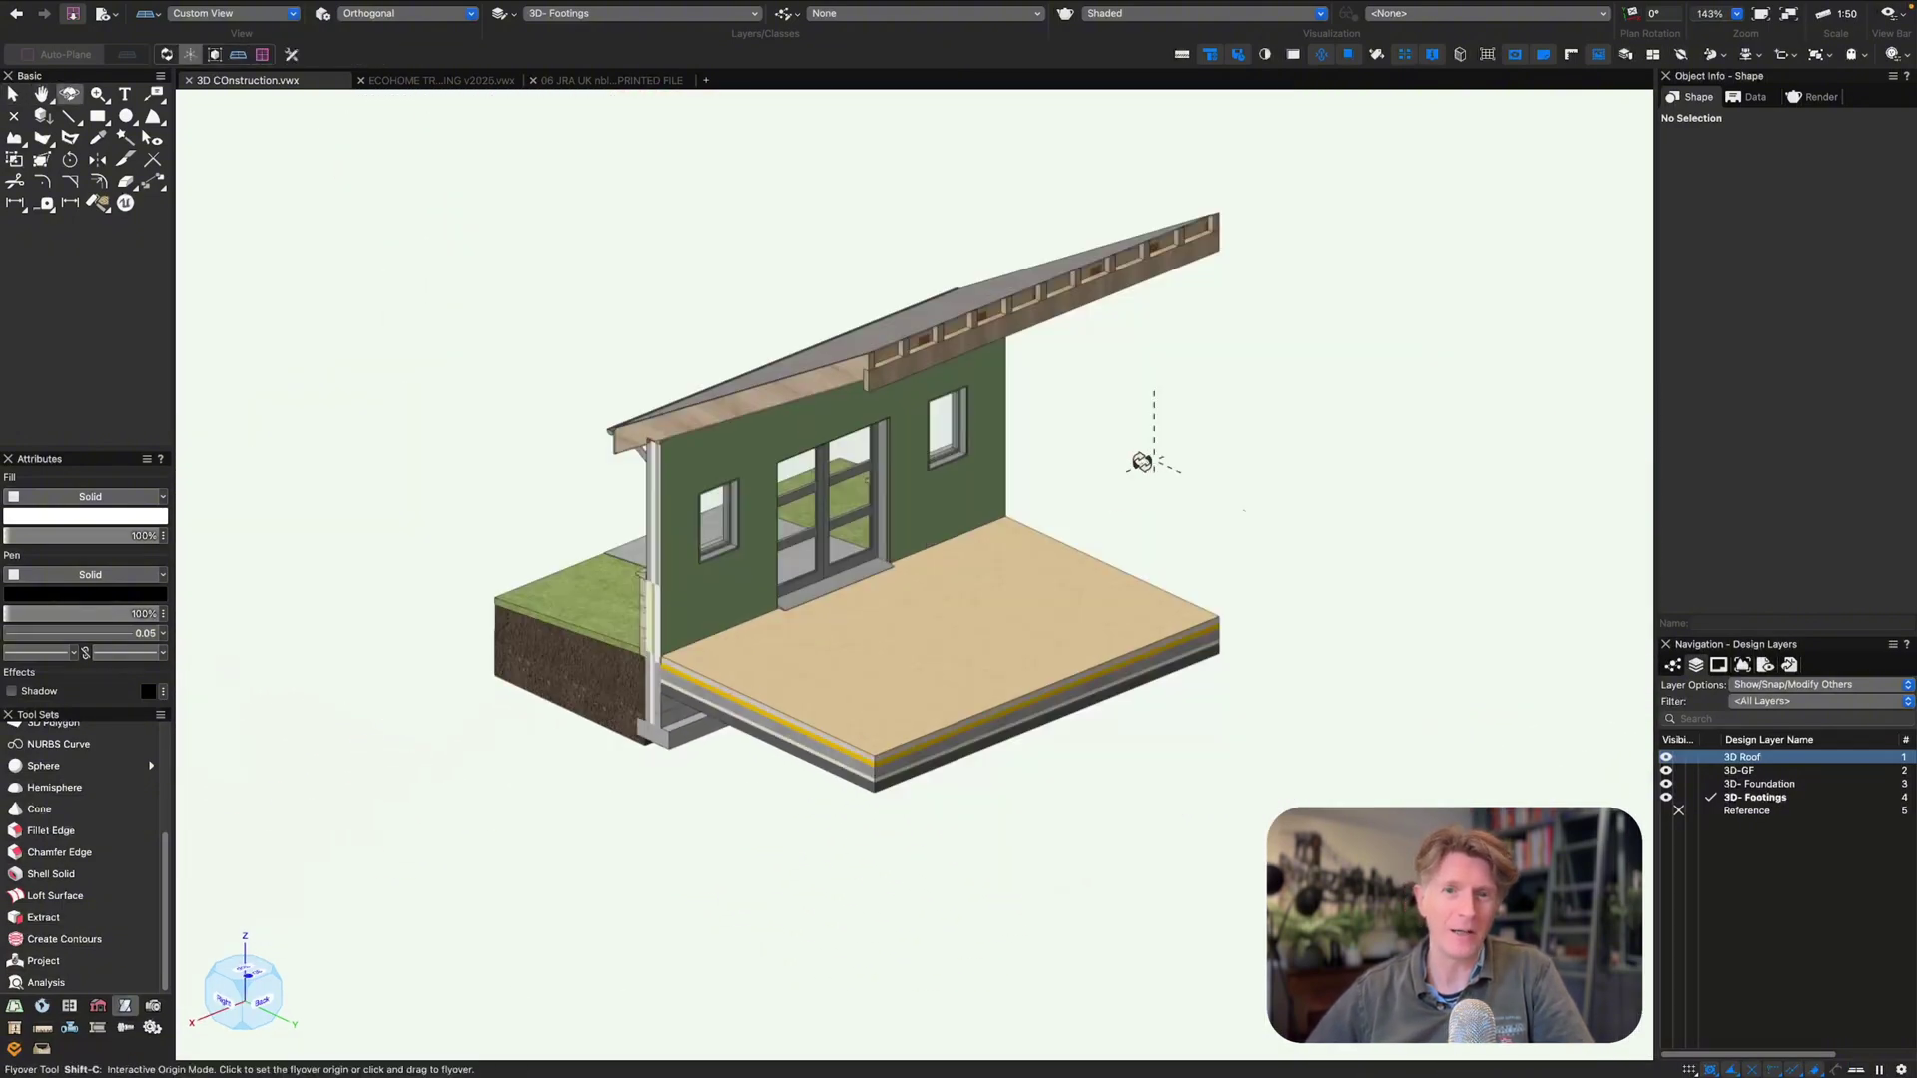
- Search the resource libraries for "profile" and limit the results to Symbols/Plug-in Objects
key("ctrl+r")
type("pr")
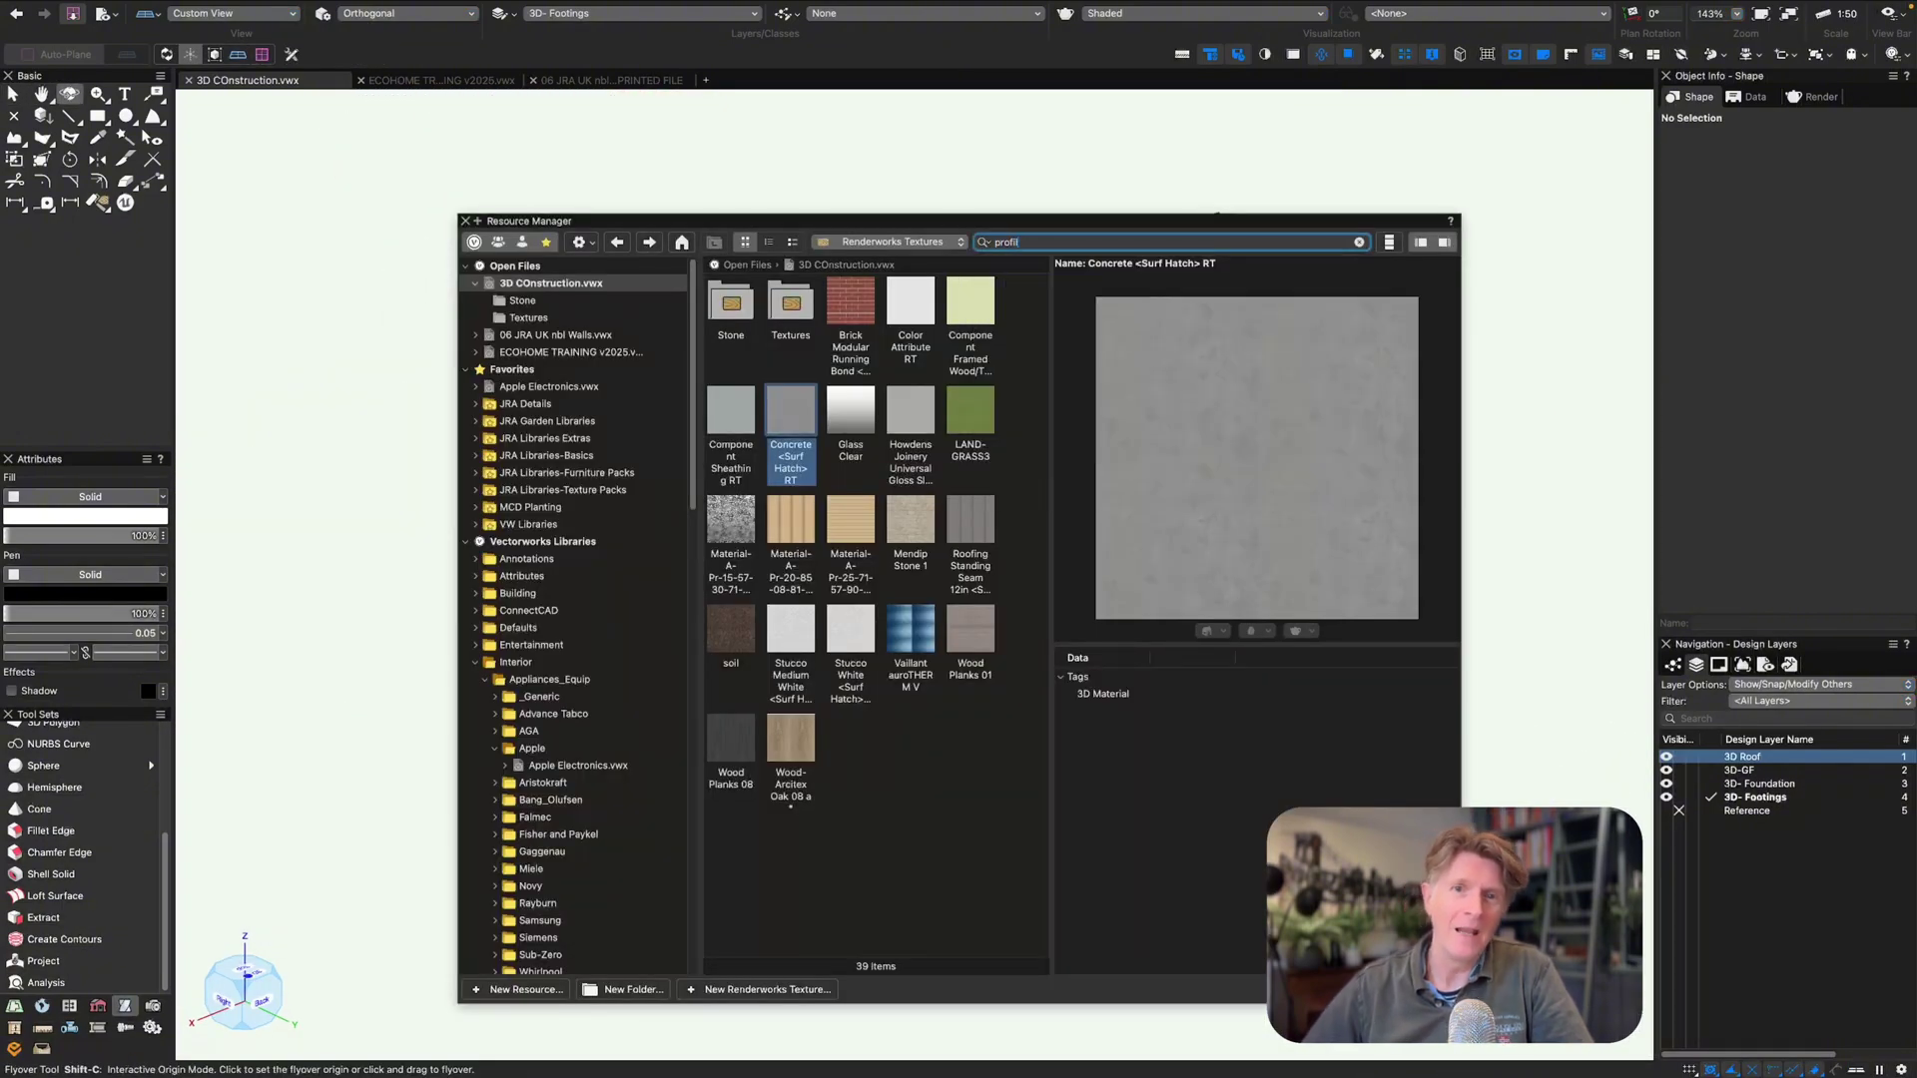
key("Return")
left_click(888, 241)
left_click(899, 328)
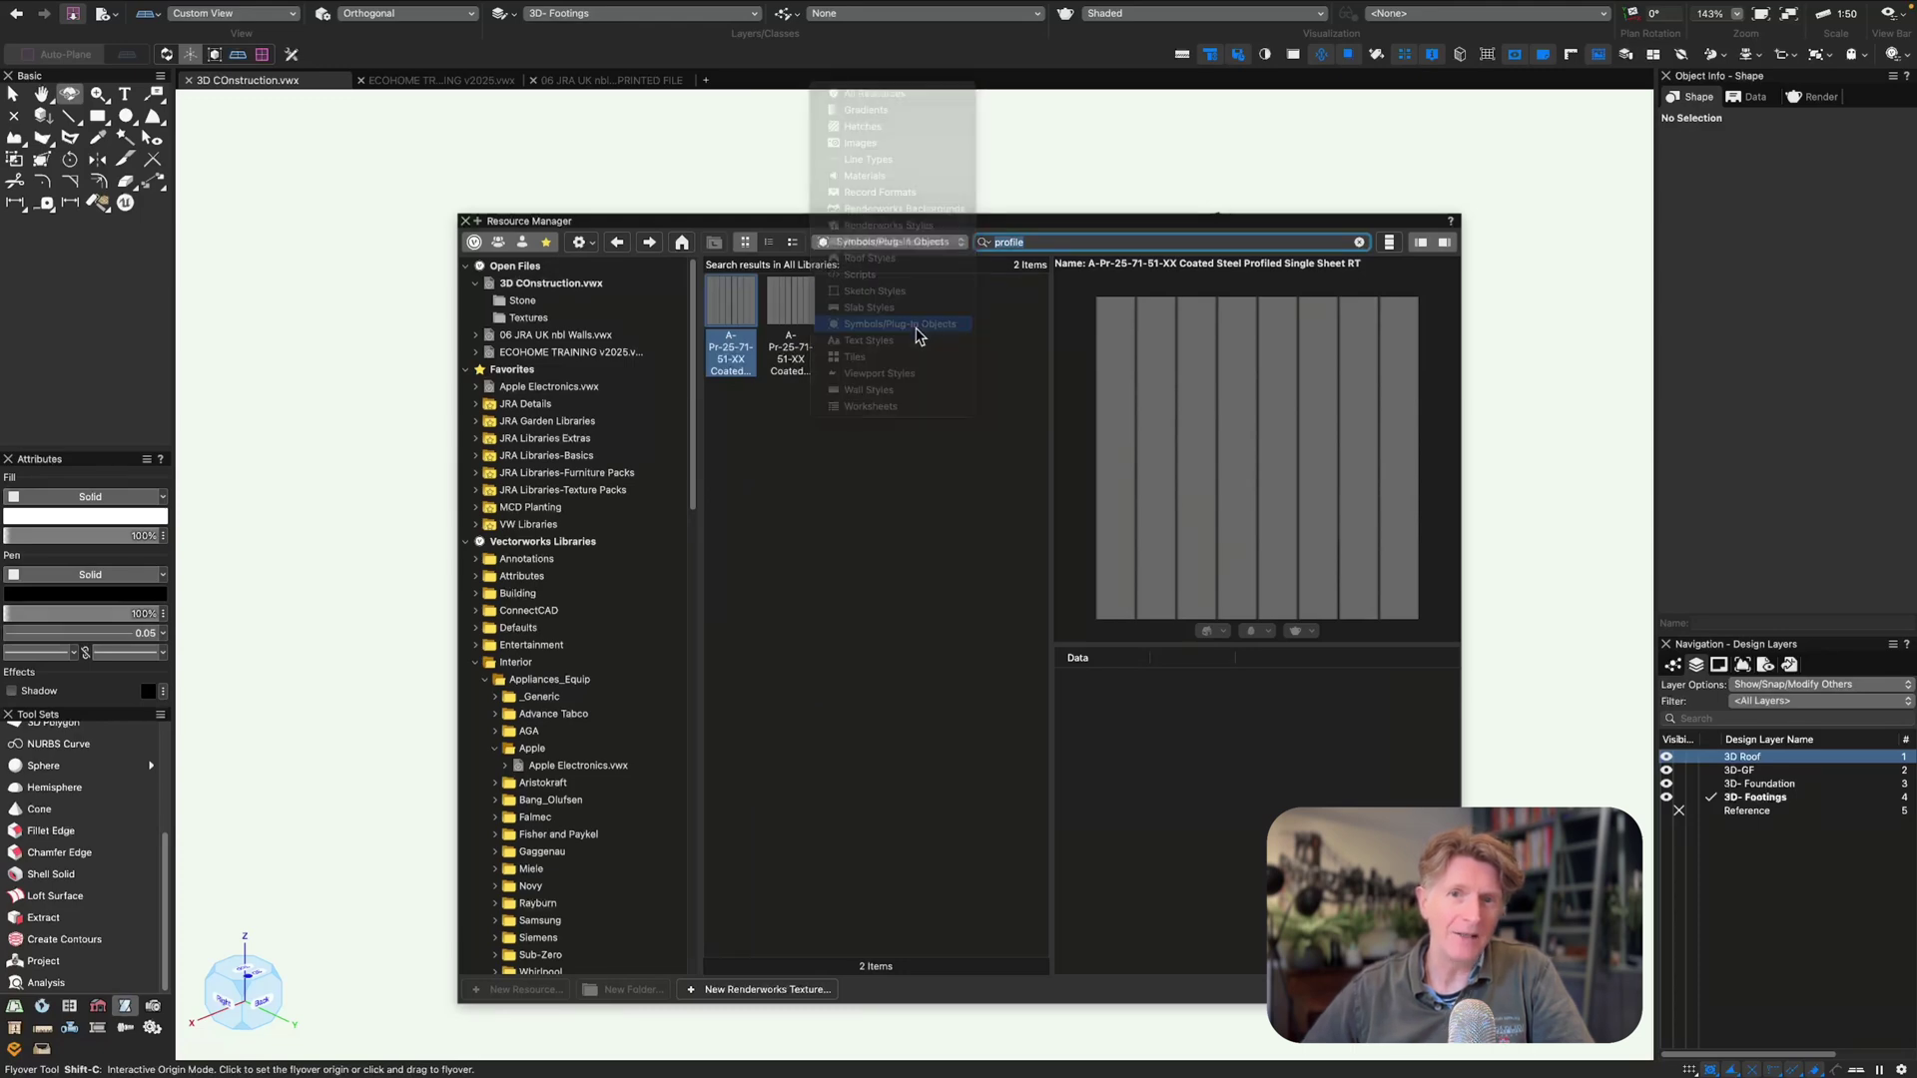
left_click_drag(1043, 284, 1019, 618)
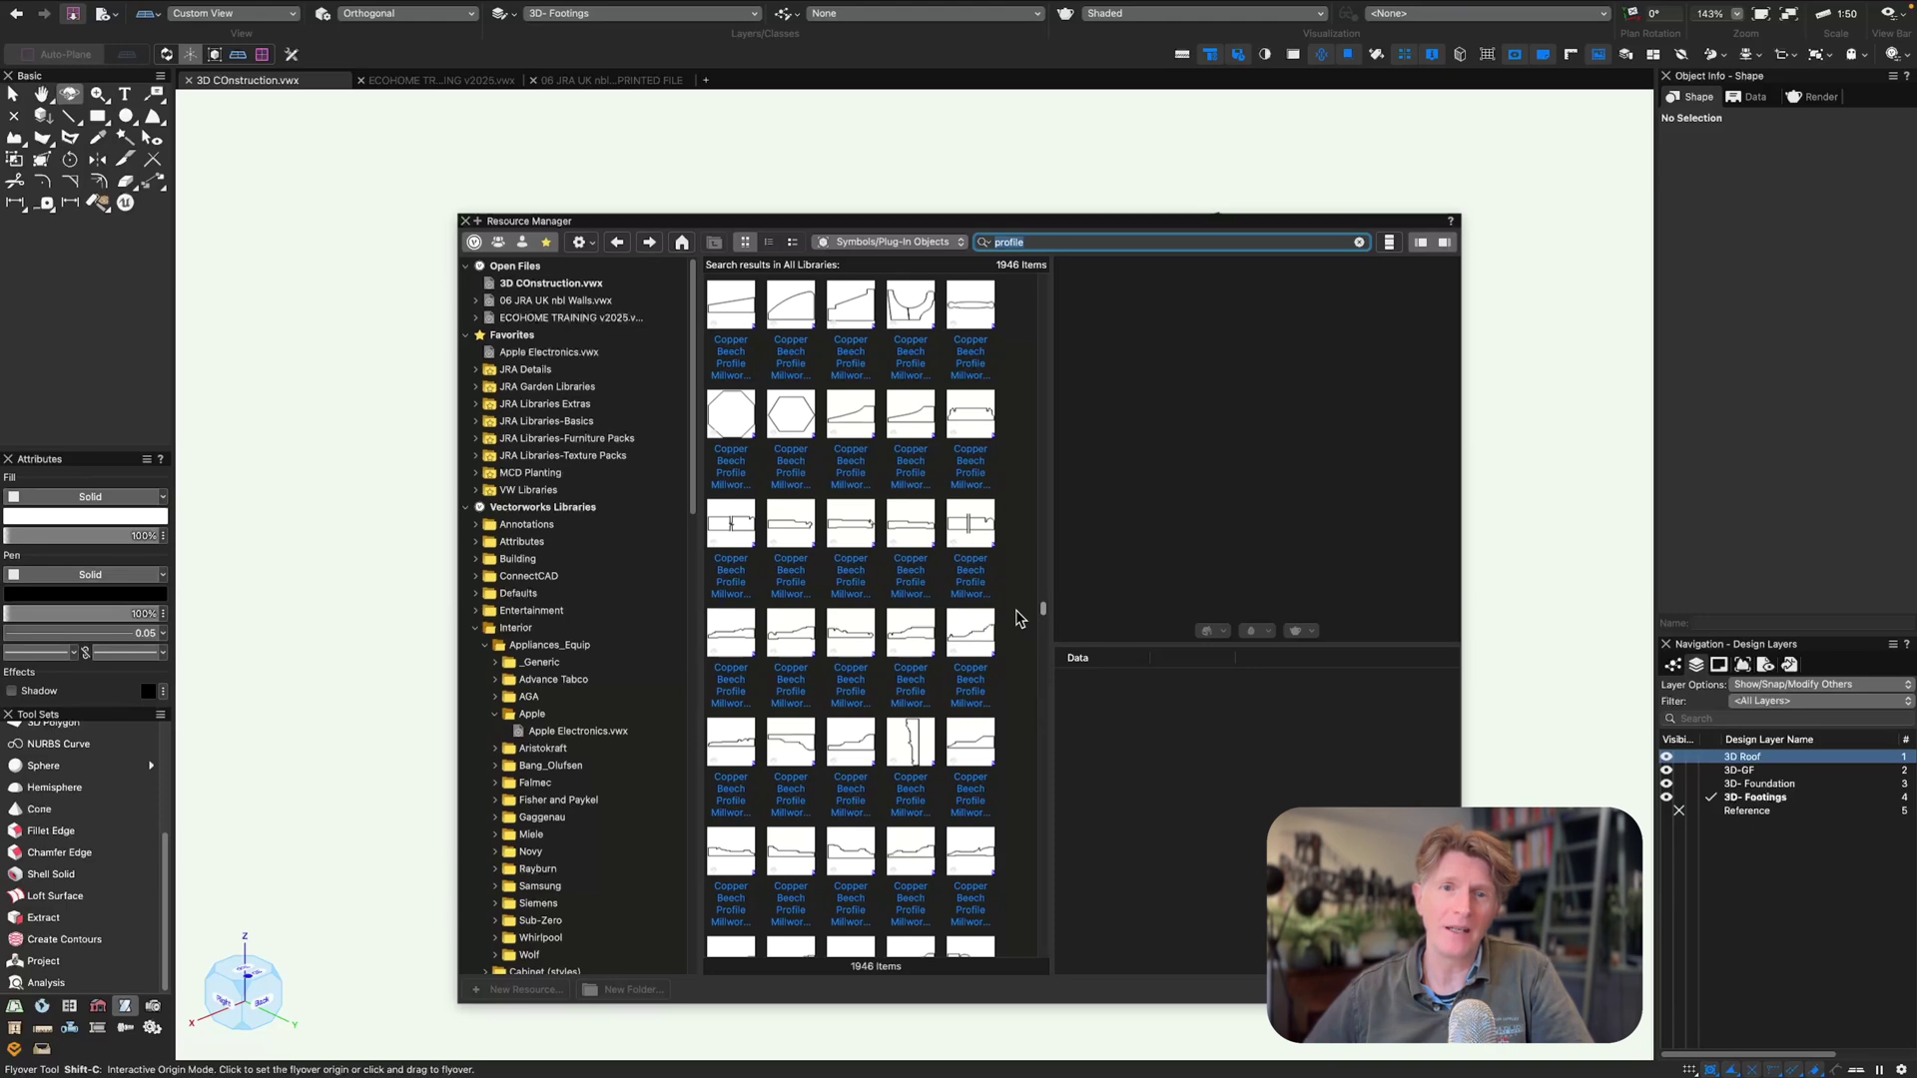
- Insert Copper Beech Profile Millwork CB1025 into the drawing beside the building and close the Resource Manager
left_click(761, 538)
left_click(783, 530)
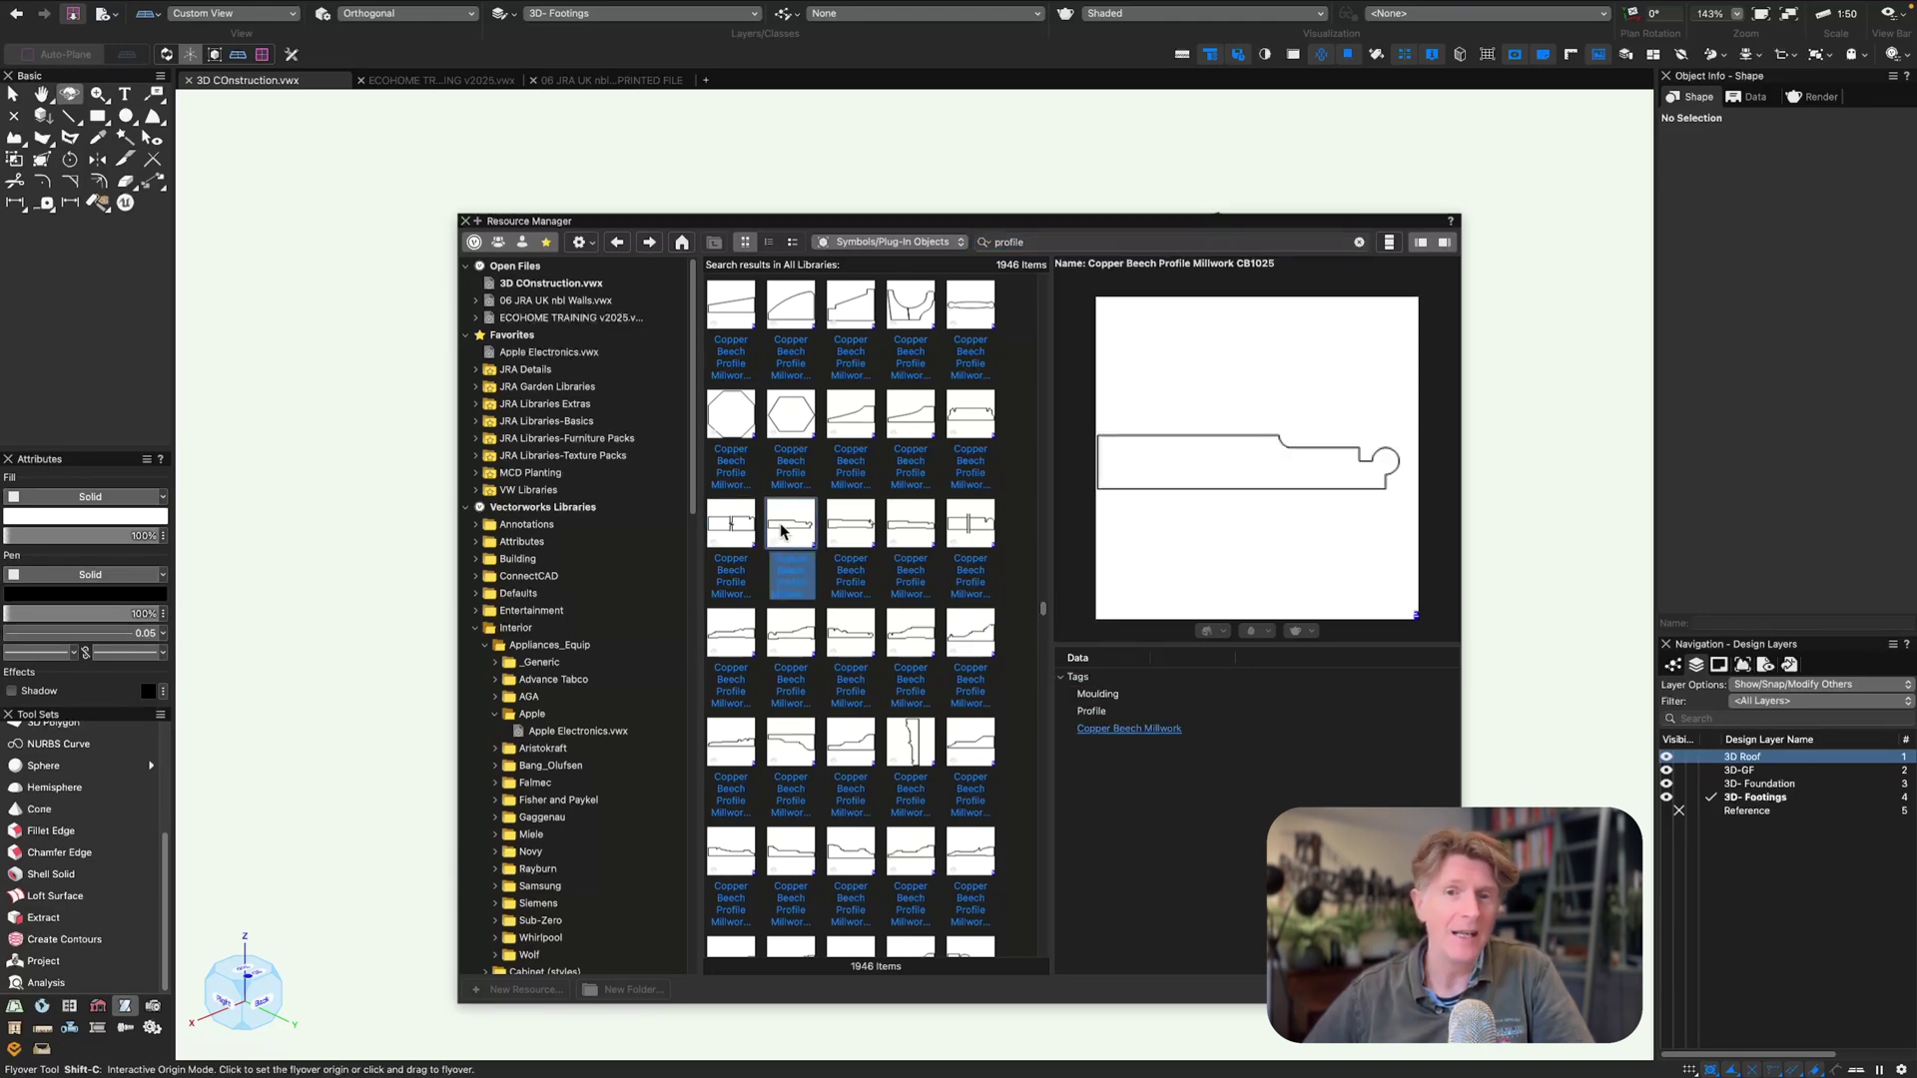
left_click_drag(797, 534, 423, 638)
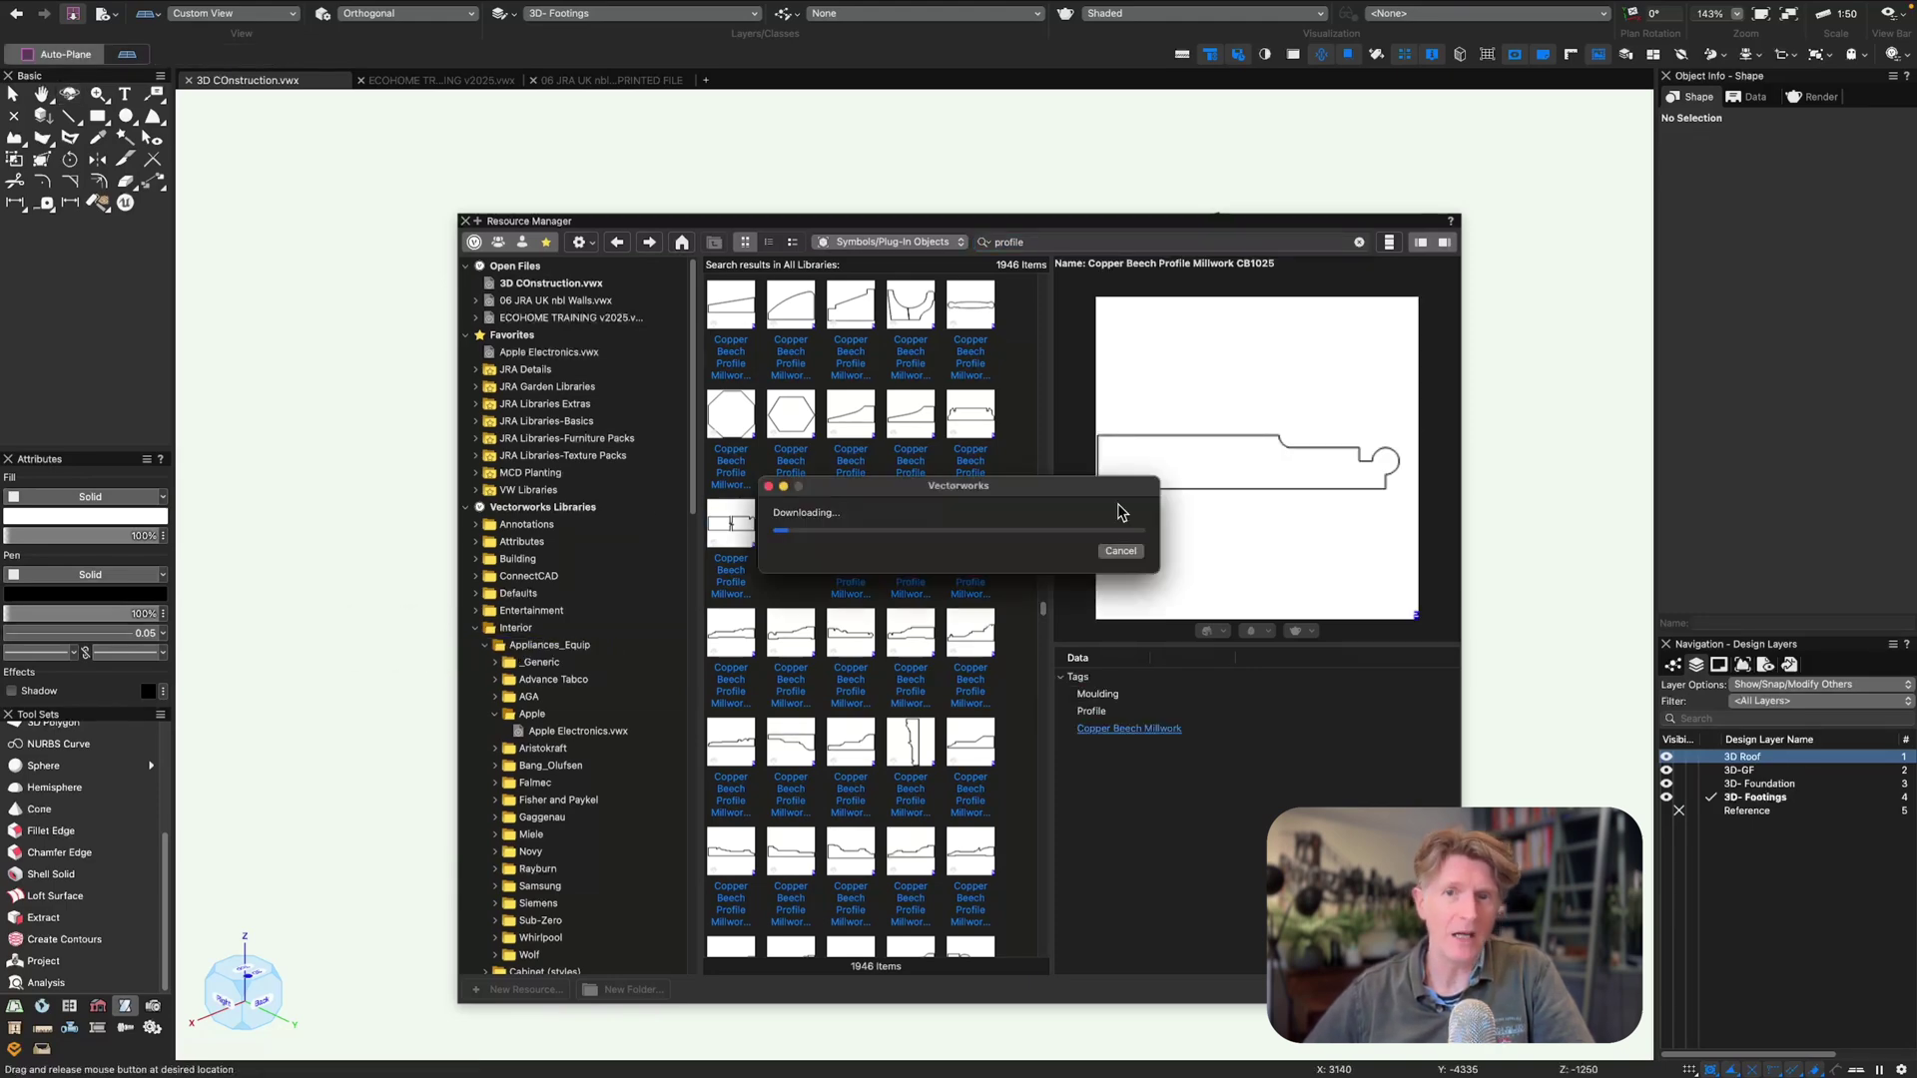
left_click(1106, 573)
left_click_drag(730, 221, 1186, 174)
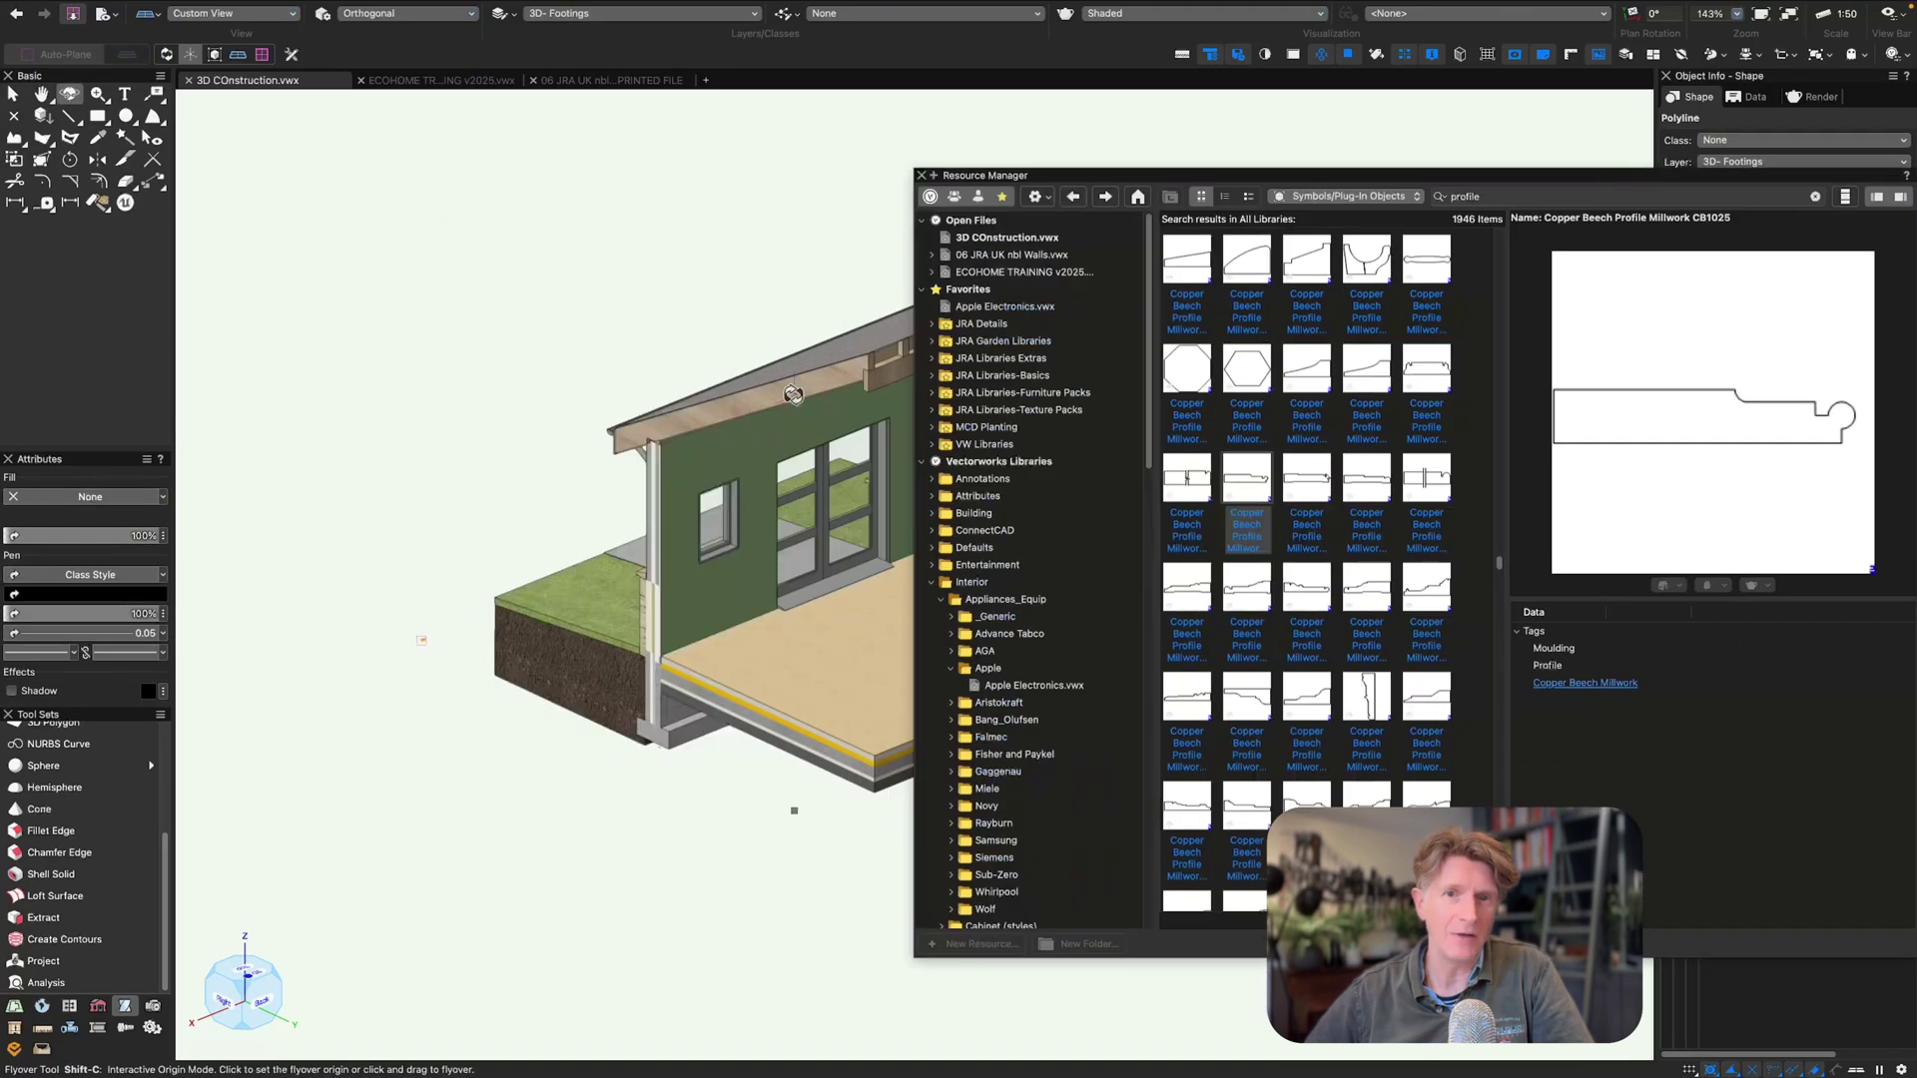
left_click(921, 176)
- Move the moulding profile close to the building's corner in plan and give it a solid fill
key("x")
key("super+5")
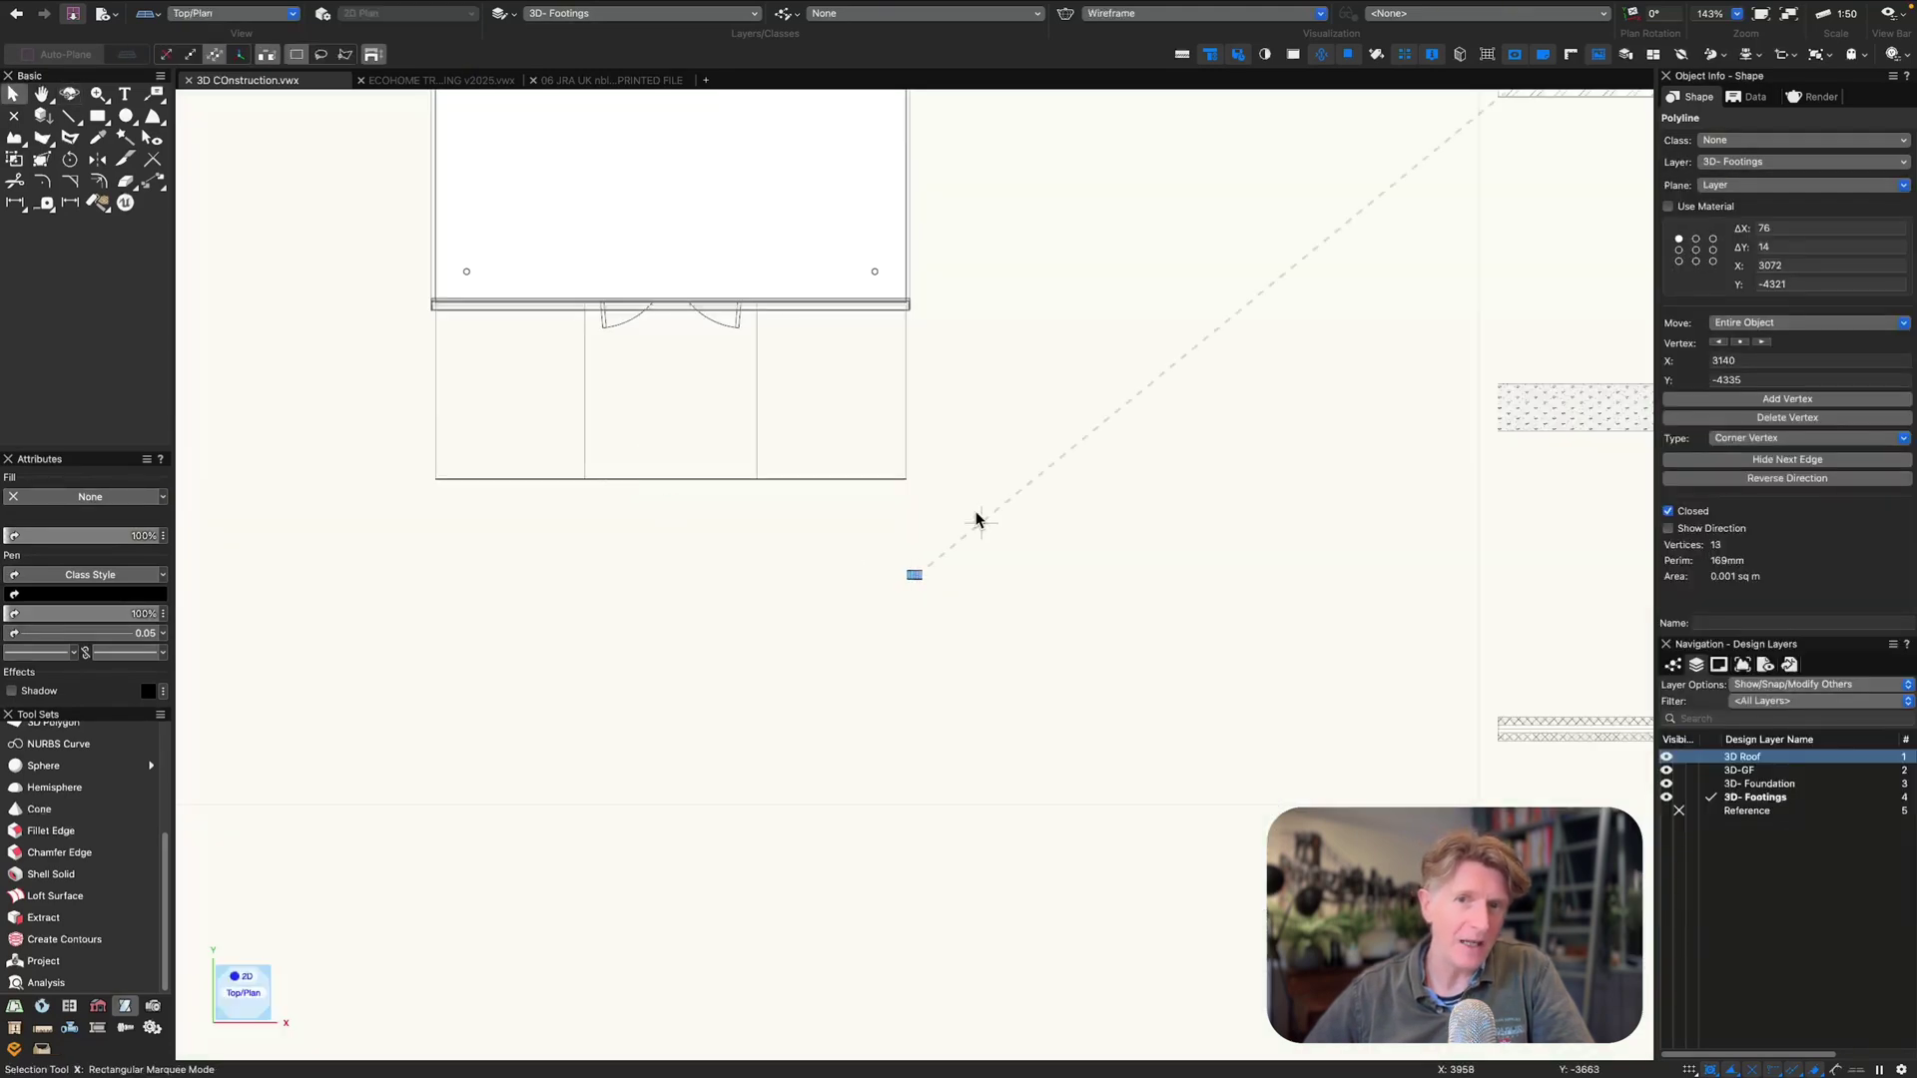
left_click_drag(912, 576, 947, 325)
scroll(943, 330, "up", 7)
middle_click_drag(1008, 270, 888, 525)
scroll(888, 525, "up", 5)
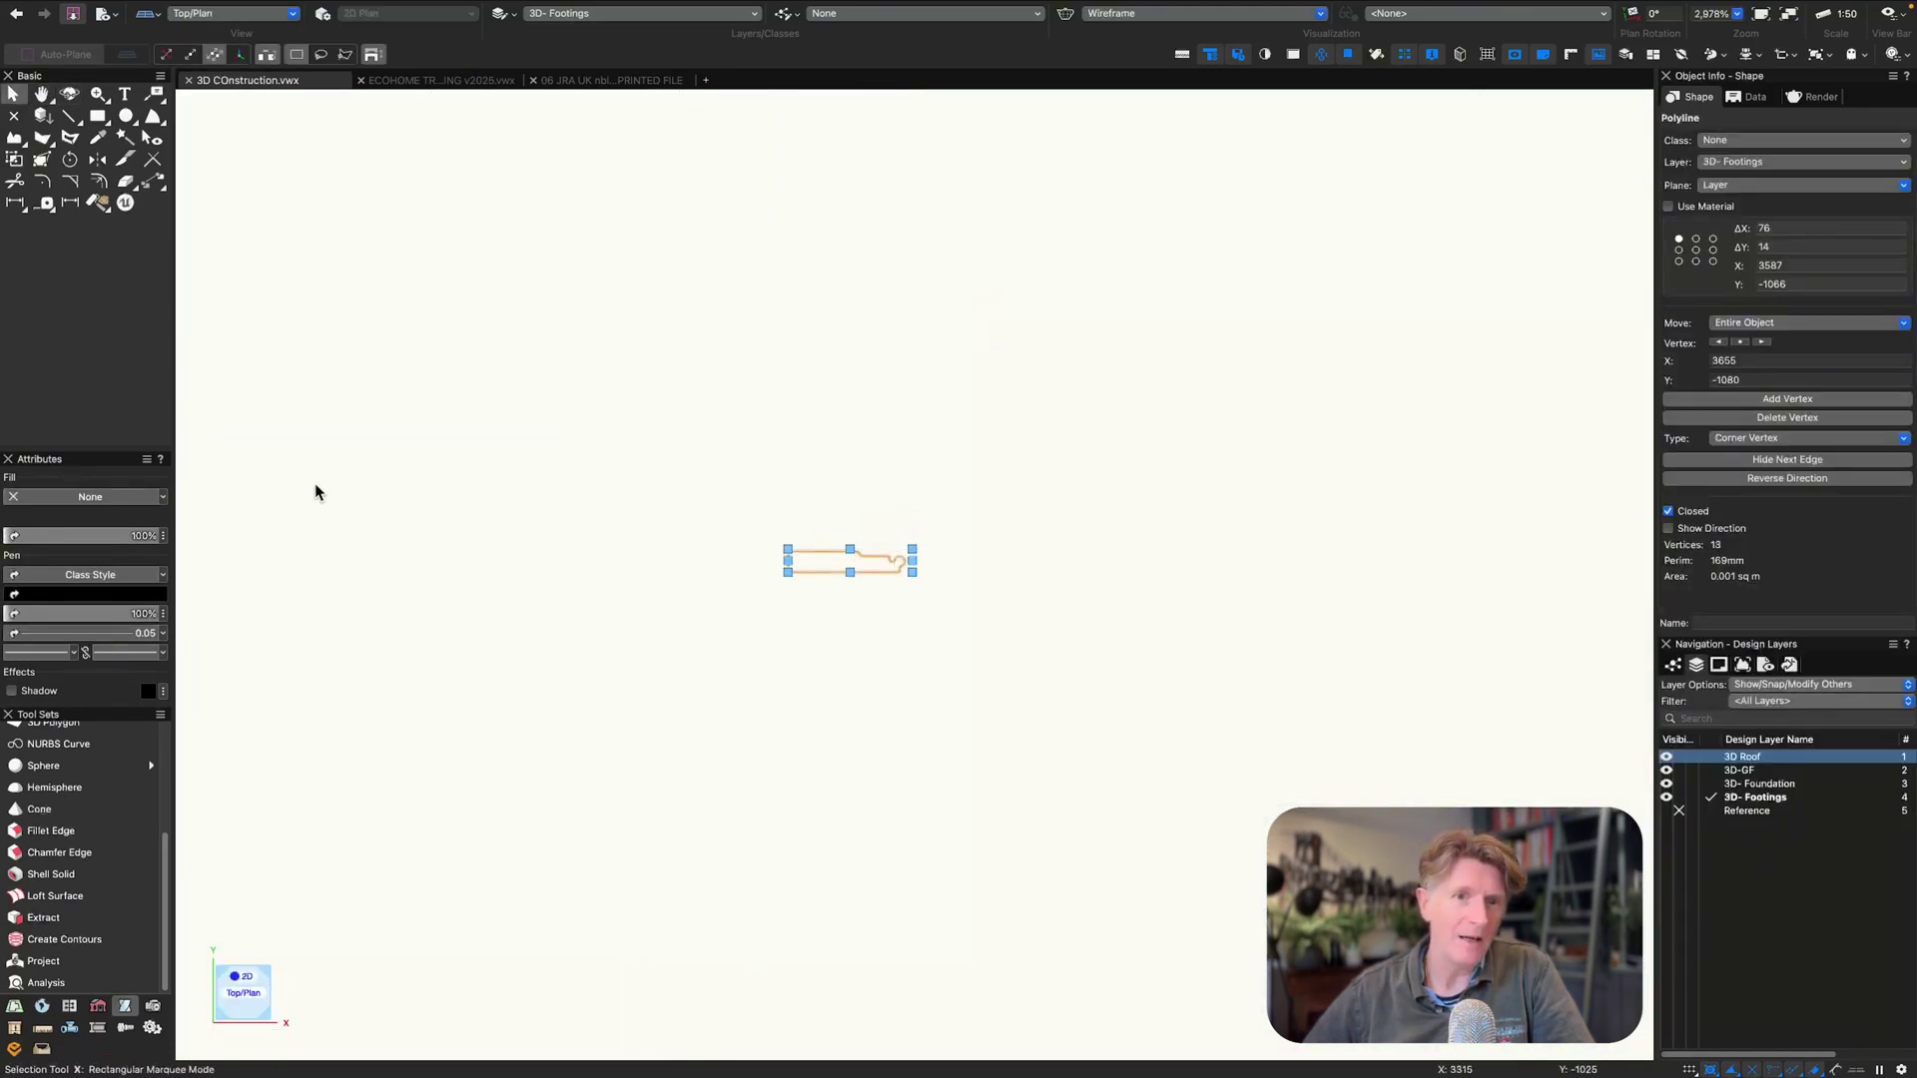
left_click(134, 497)
left_click(132, 524)
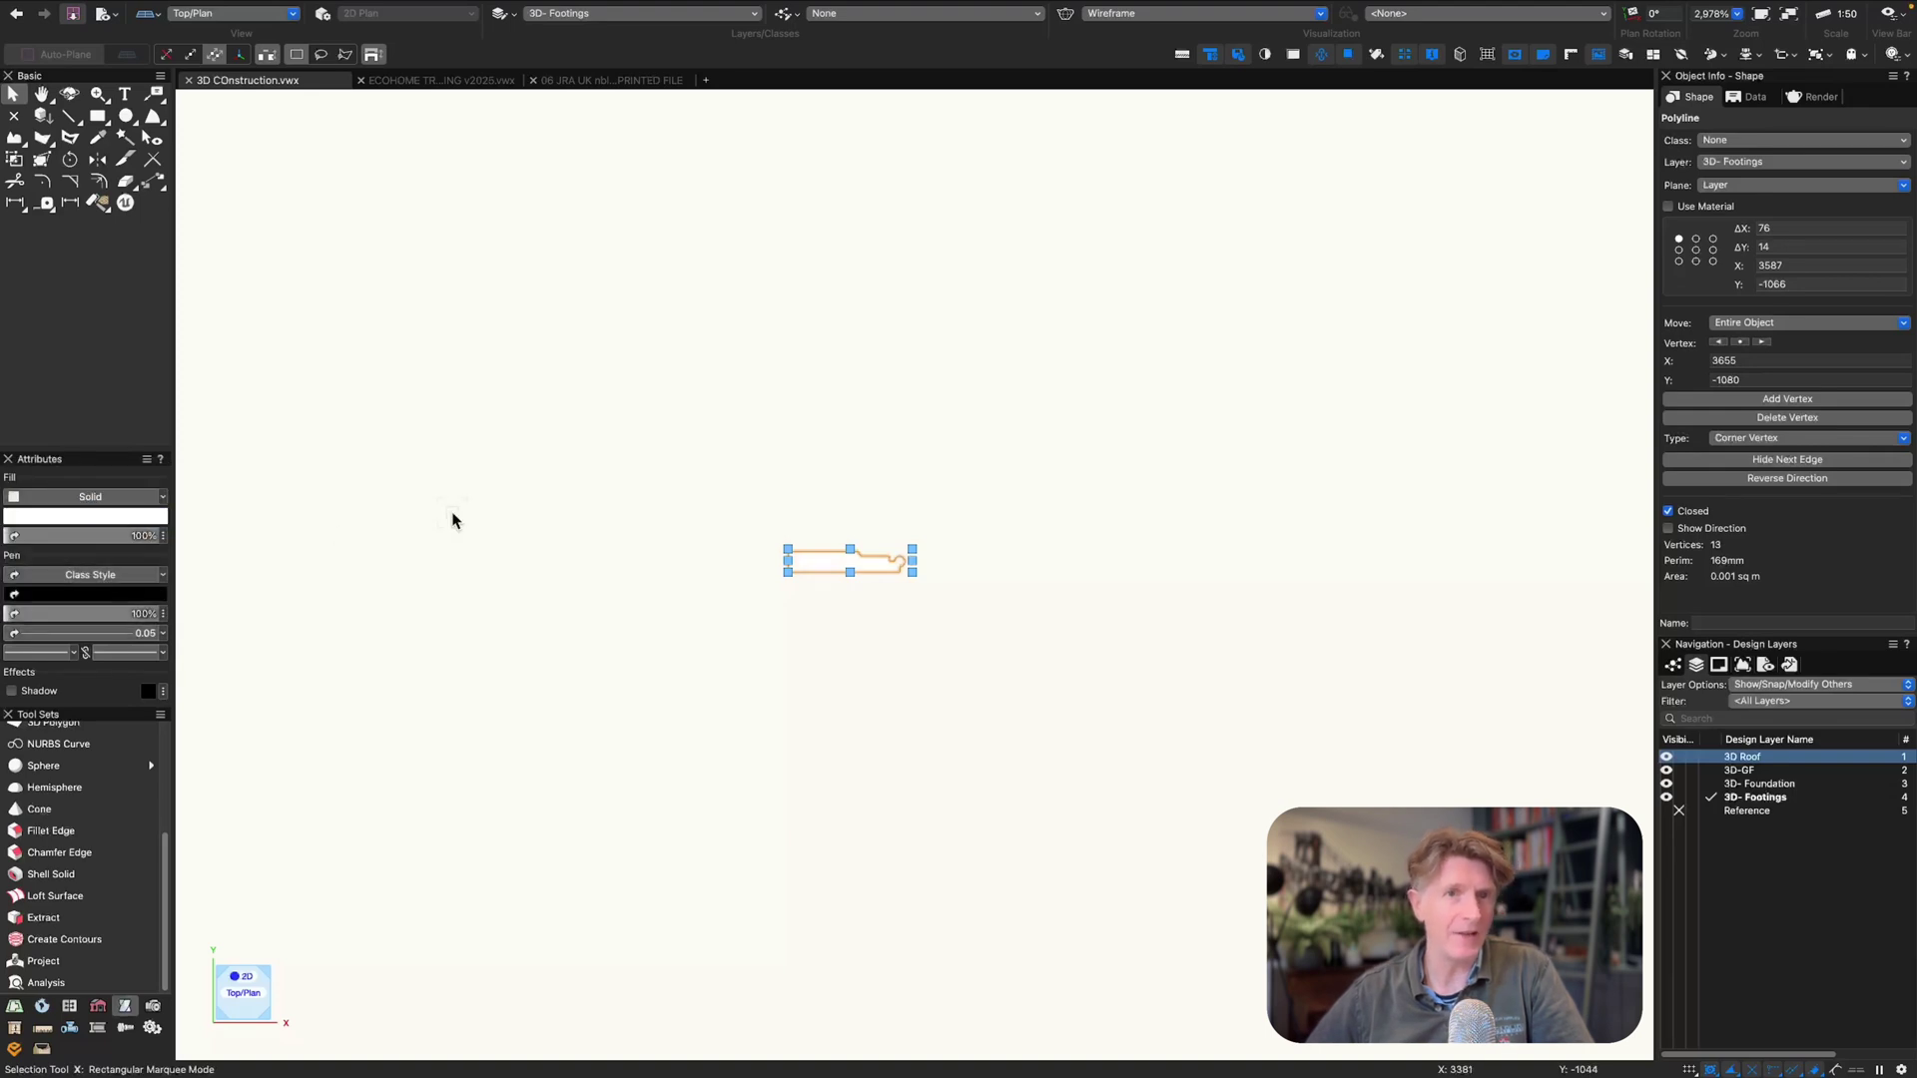
- Rotate the moulding profile upright in plan and scale it by a factor of 3
scroll(753, 399, "down", 2)
left_click(199, 8)
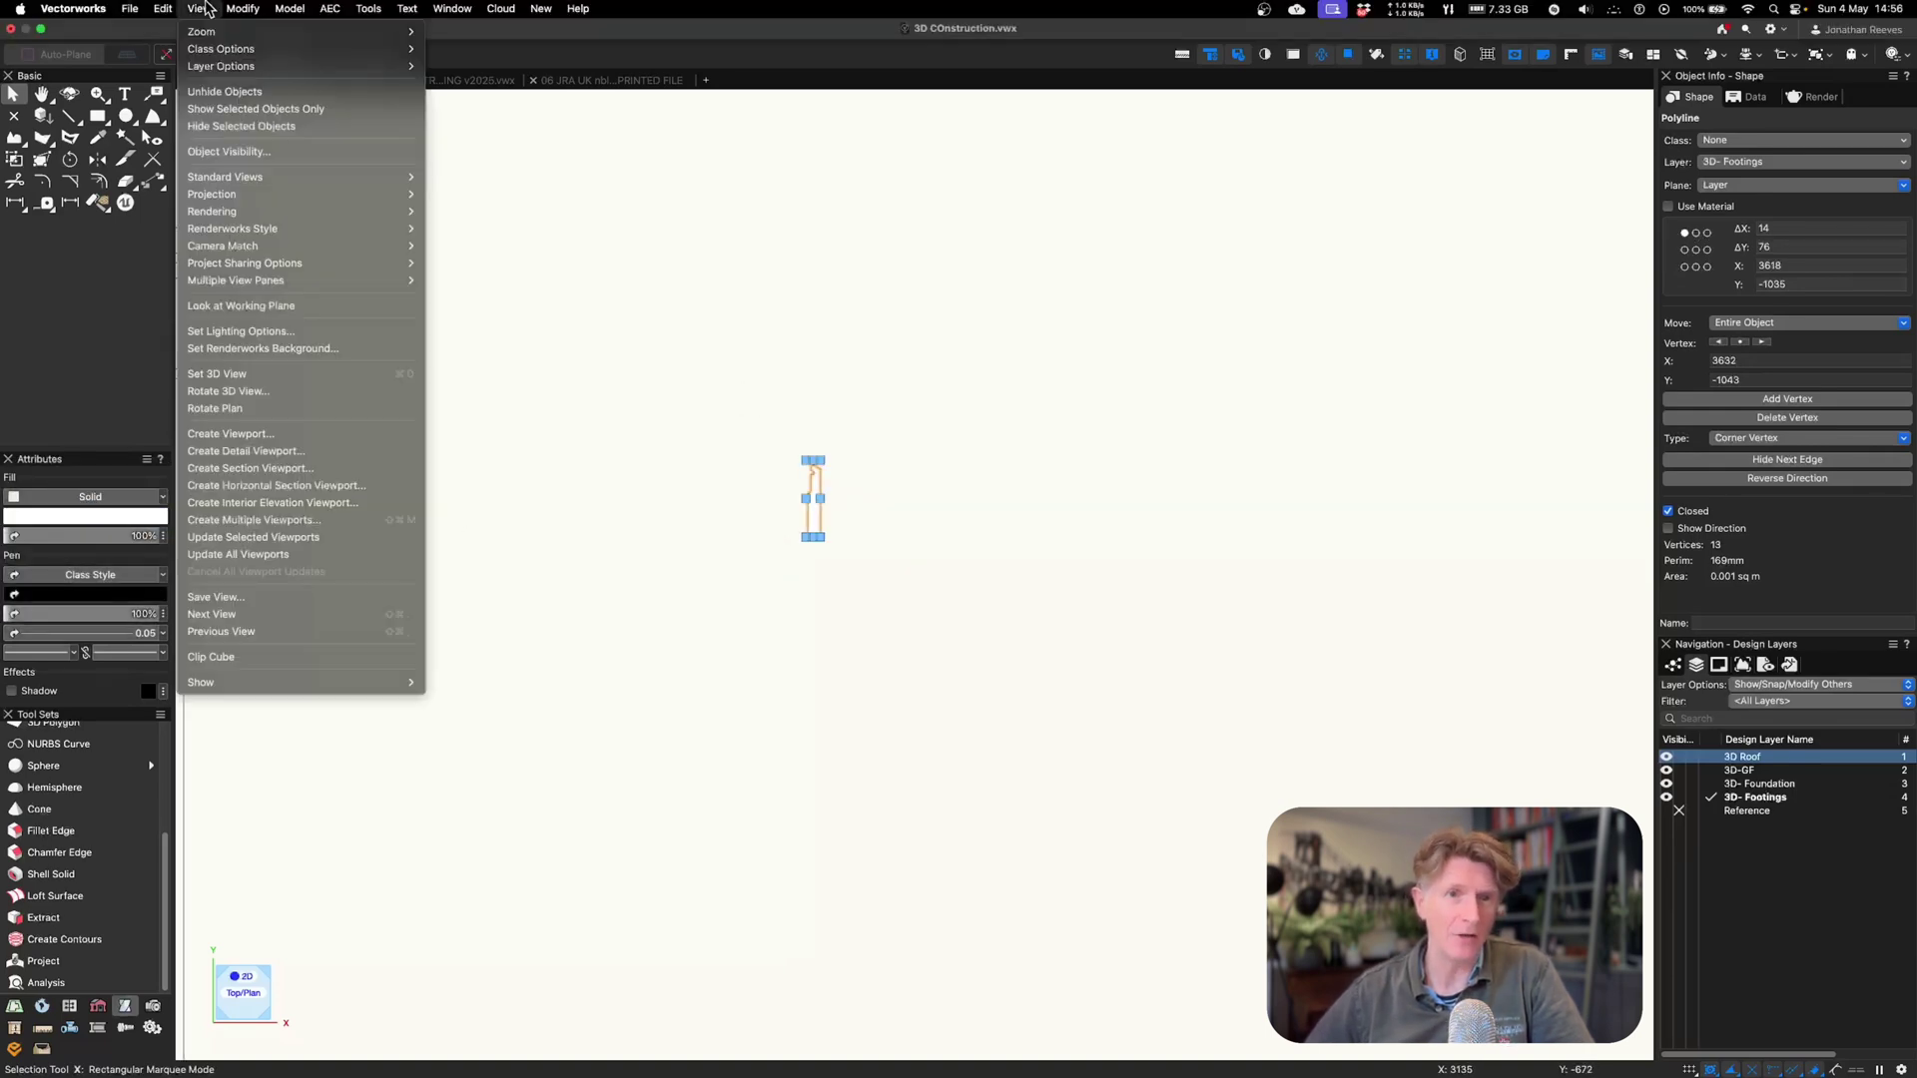
mouse_move(242, 8)
left_click(262, 101)
type("3")
key("Return")
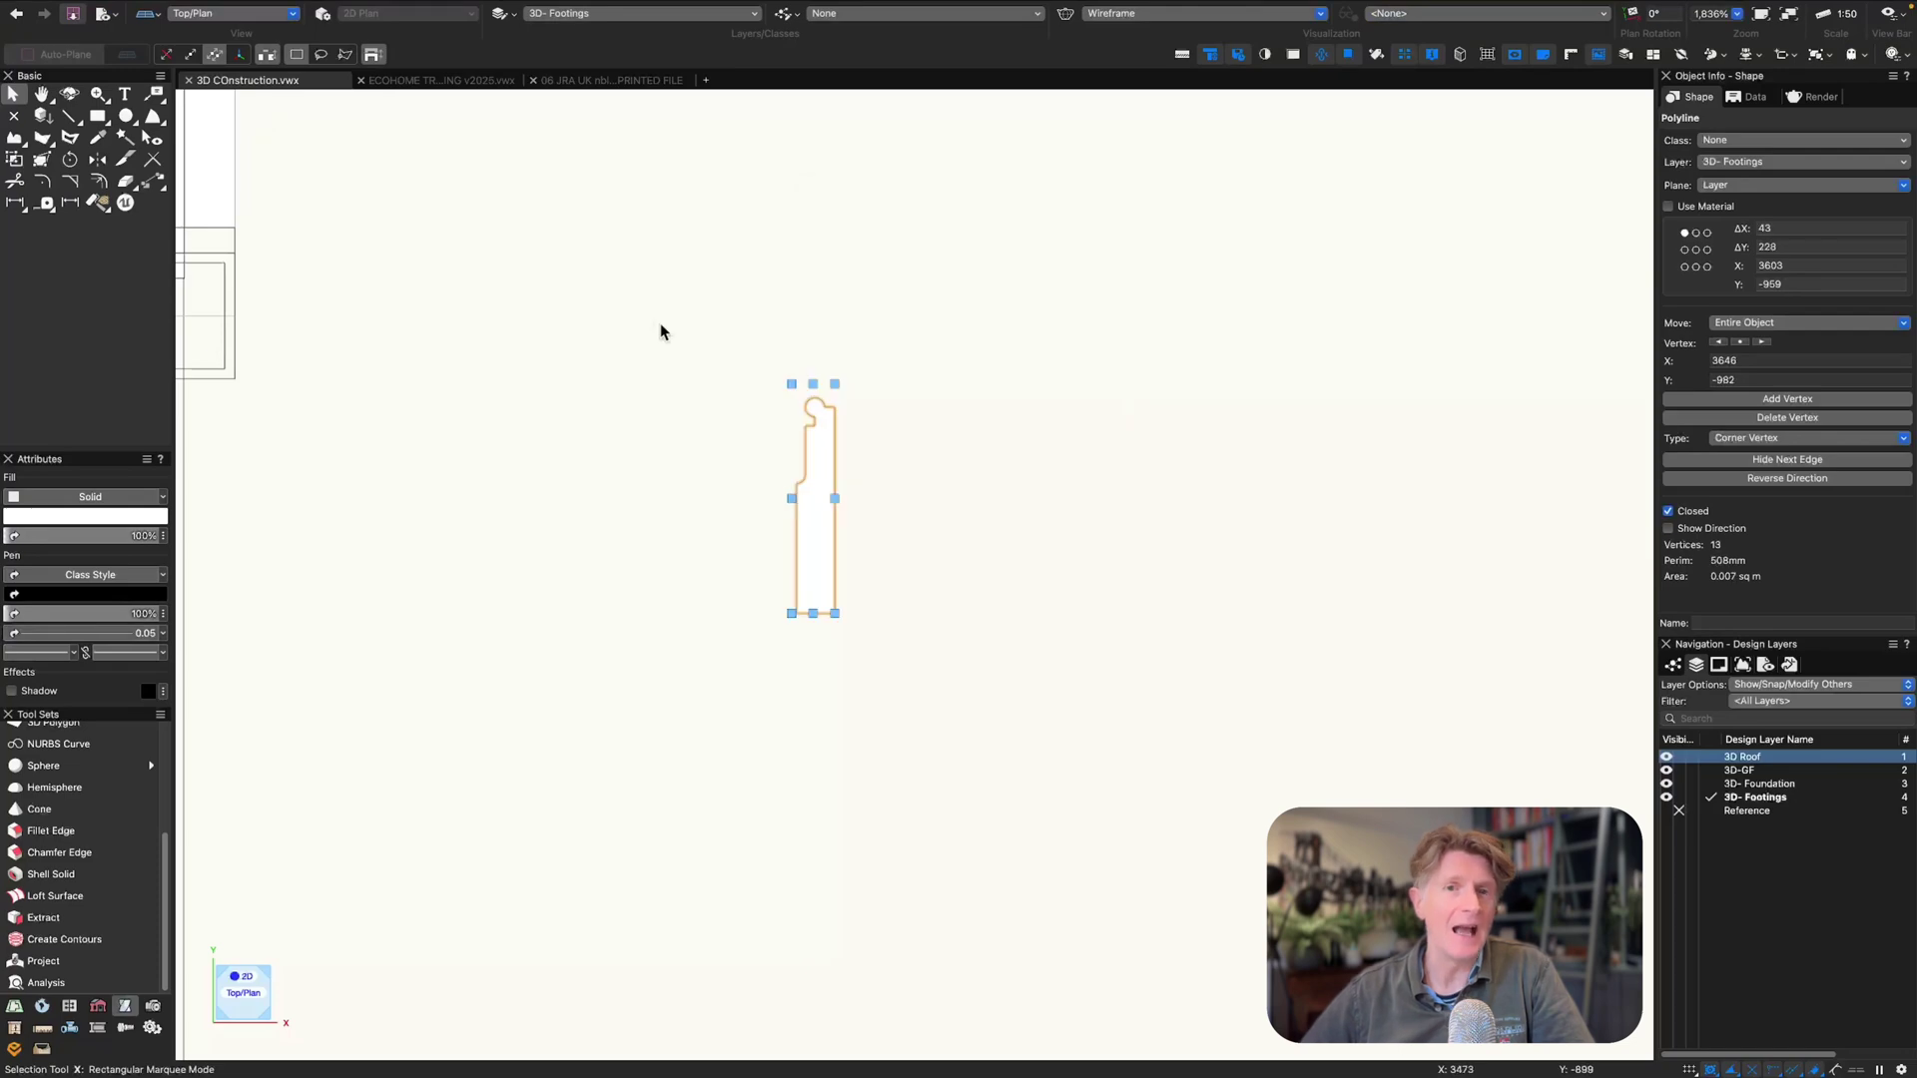
- Move the moulding profile nearer the front wall and rotate it in 3D to stand vertically in the right side view
scroll(1018, 419, "down", 2)
middle_click_drag(980, 443, 945, 560)
key("3")
scroll(923, 589, "down", 4)
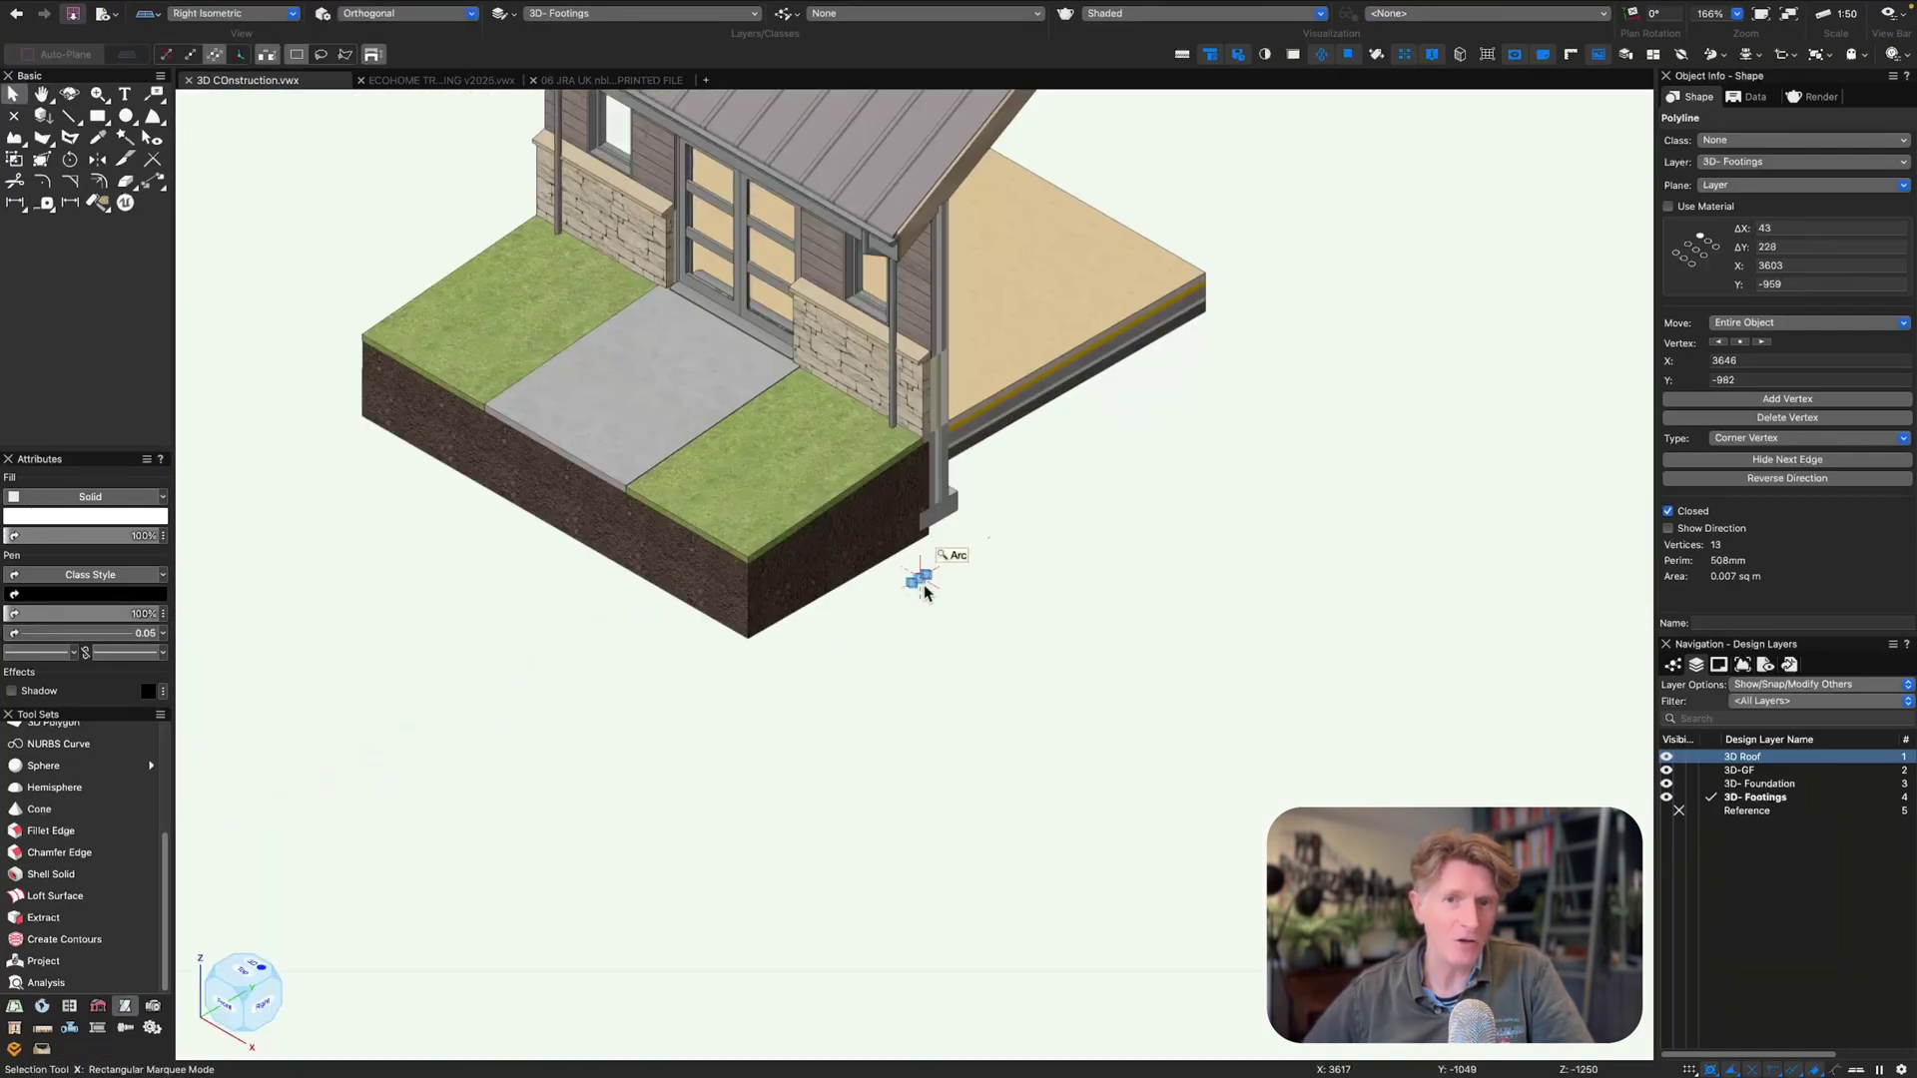
key("KP_0")
scroll(941, 598, "up", 4)
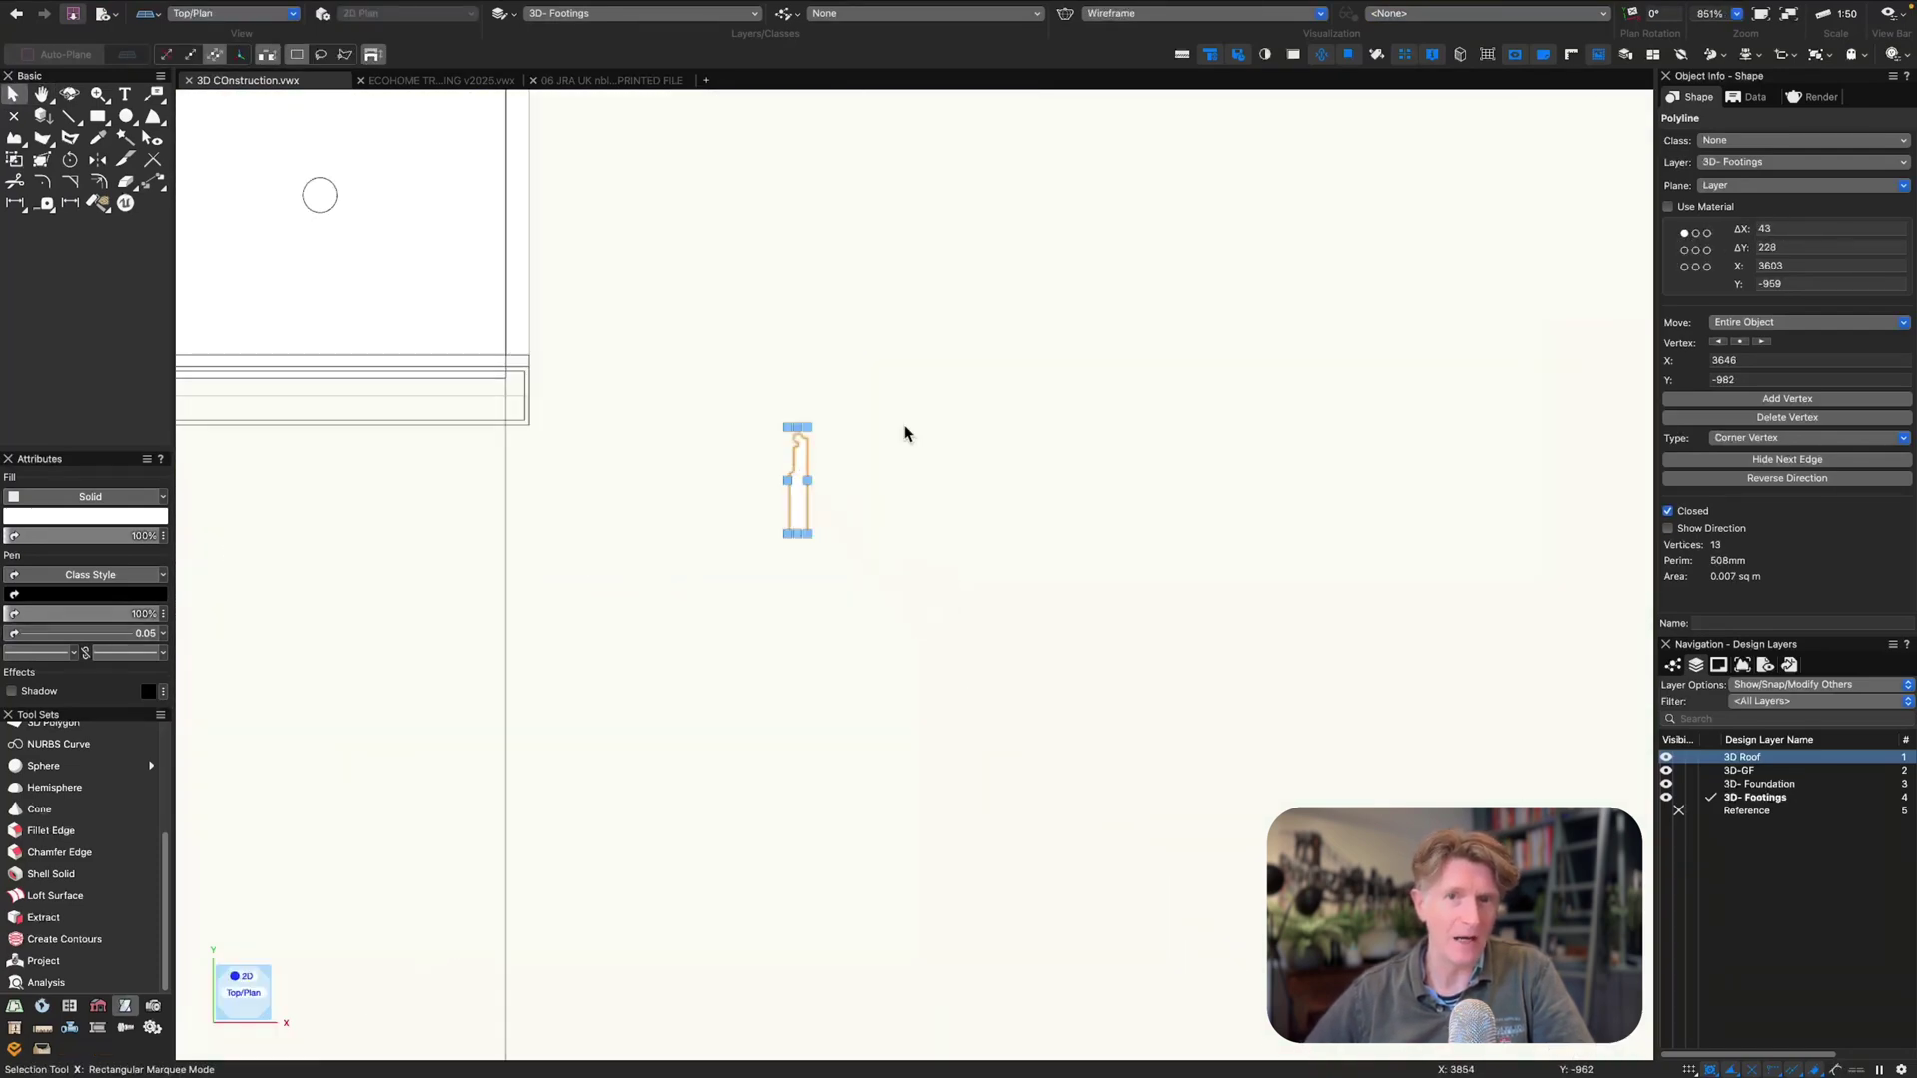
left_click_drag(786, 477, 802, 302)
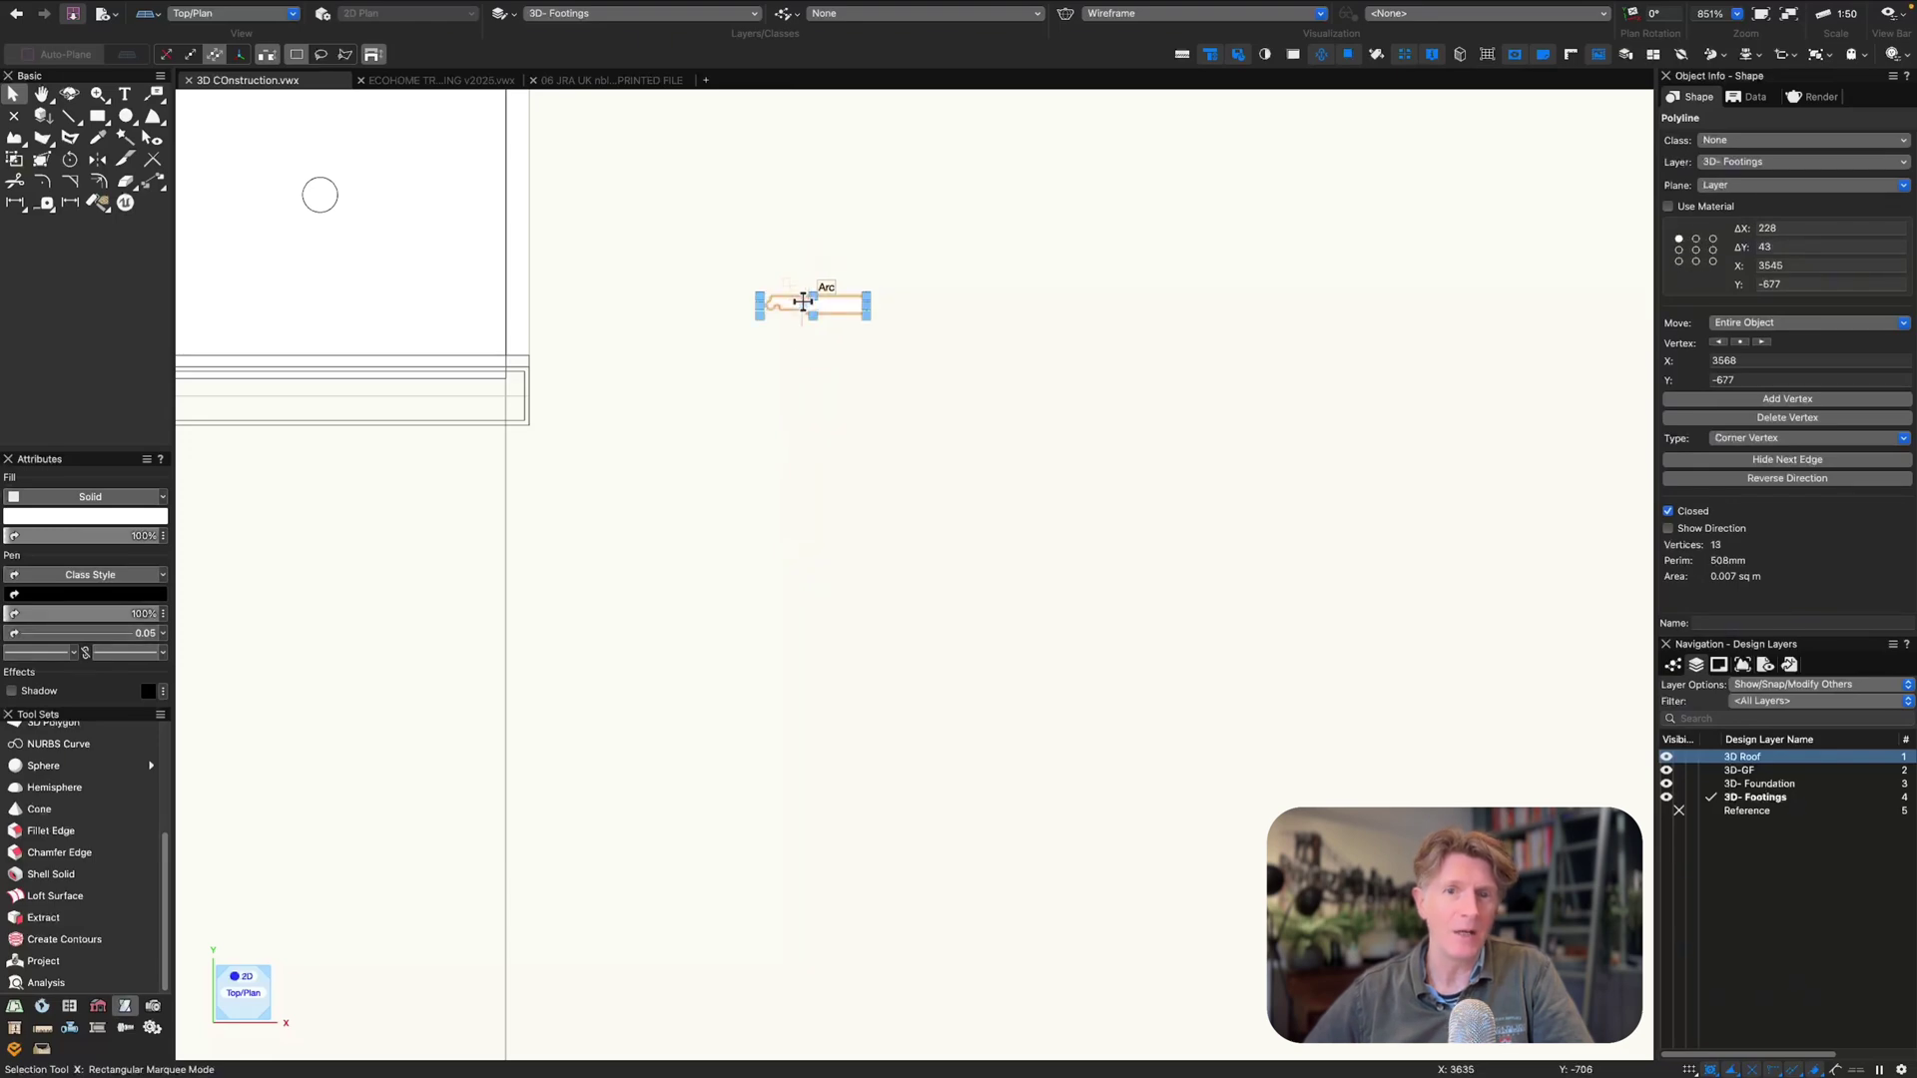
key("KP_2")
key("KP_6")
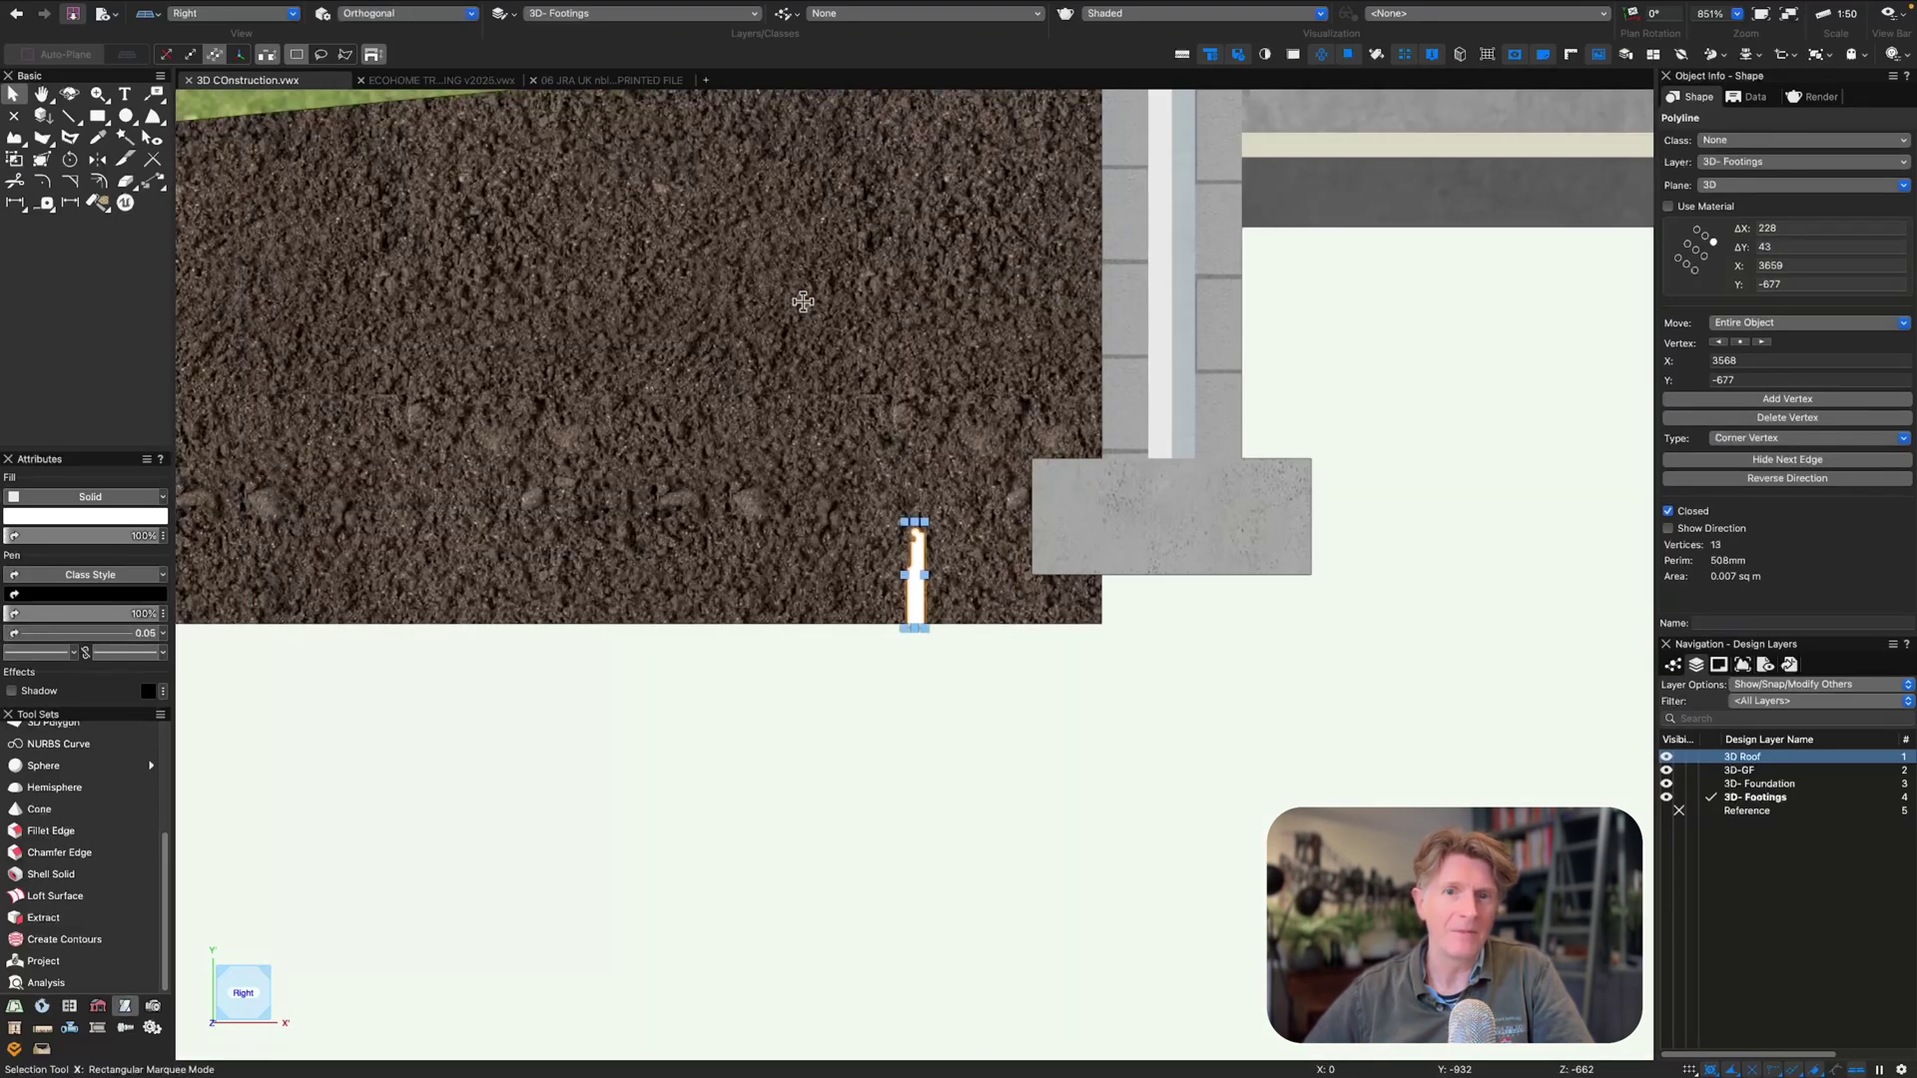
- Mirror the moulding profile about a vertical axis and delete the original
scroll(829, 479, "down", 1)
scroll(903, 557, "up", 3)
key("equal")
left_click_drag(973, 711, 973, 609)
key("x")
left_click(907, 626)
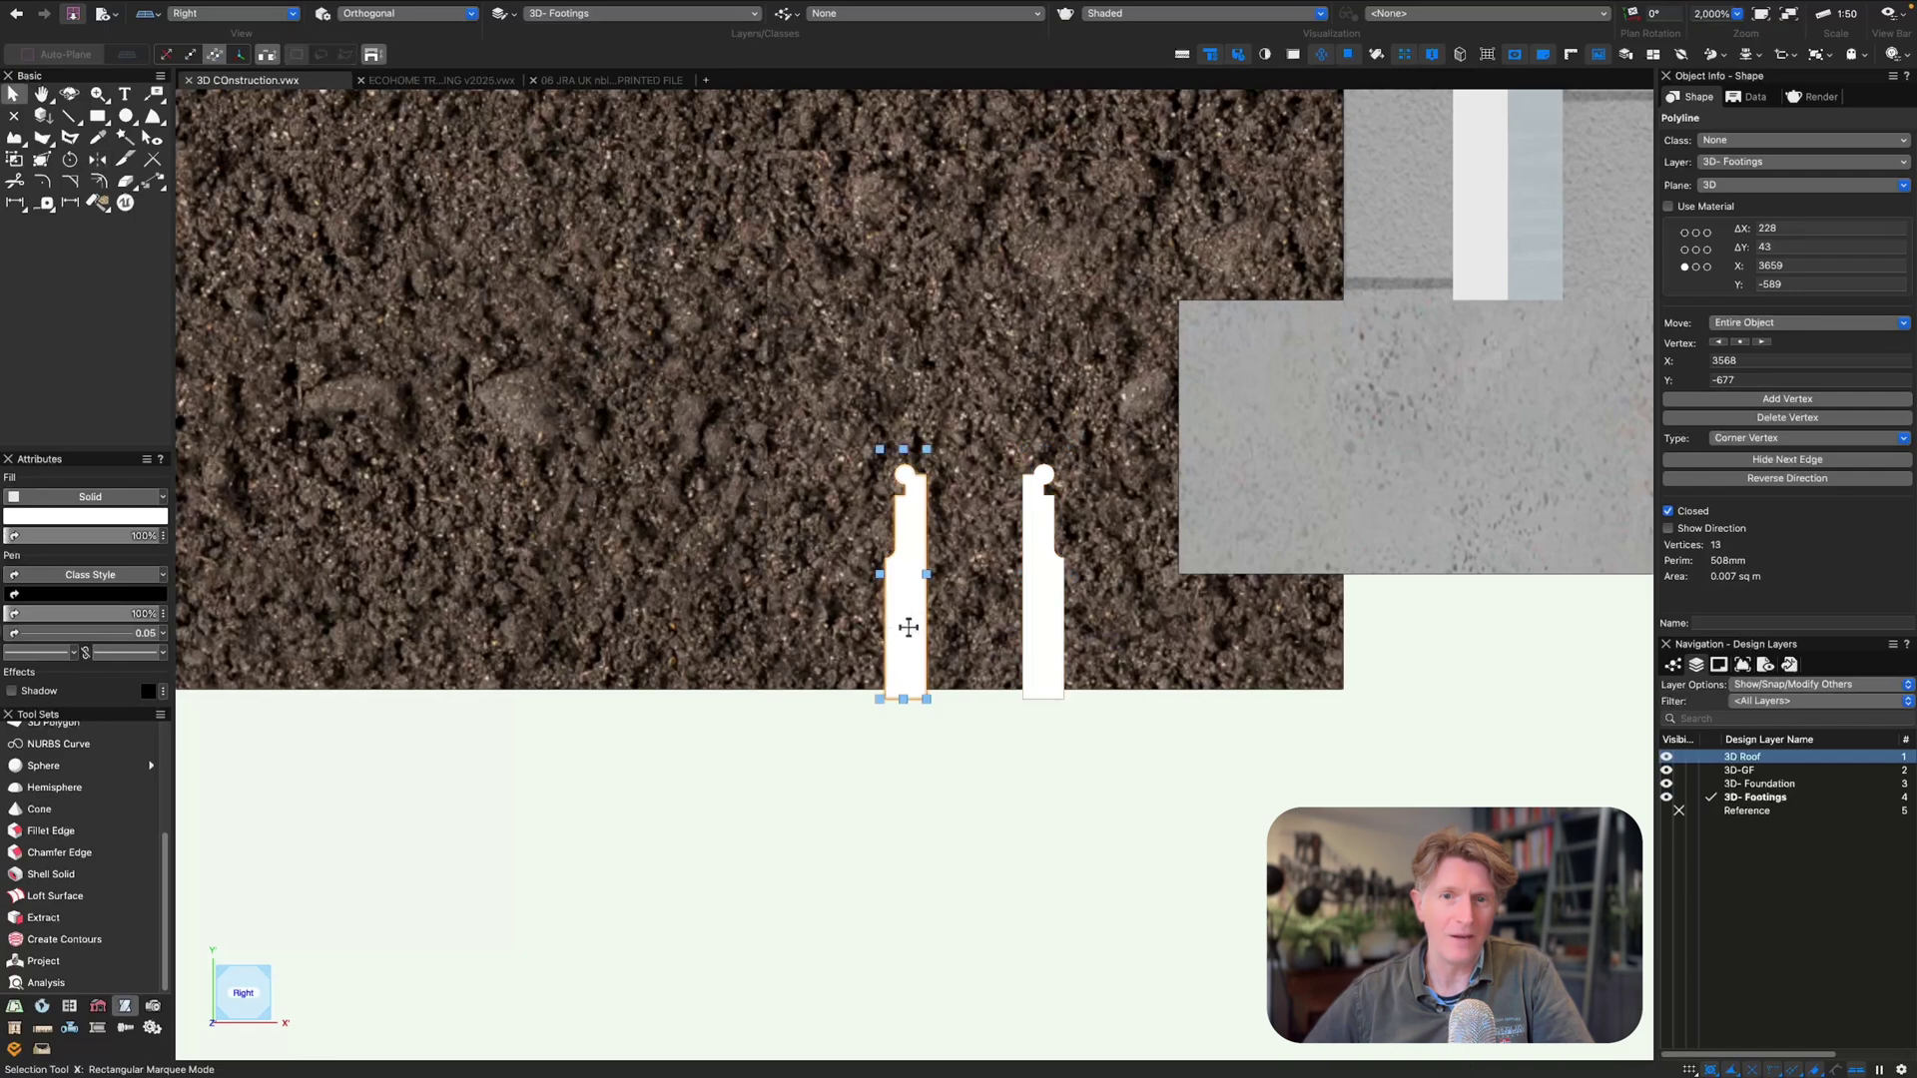
key("Delete")
- Move the mirrored profile so its lower back corner snaps to the junction of the interior wall face and floor finish
left_click_drag(1060, 658, 1343, 742)
scroll(1343, 743, "down", 3)
middle_click_drag(1354, 753, 841, 795)
left_click(832, 810)
left_click_drag(816, 798, 977, 184)
middle_click_drag(989, 204, 965, 410)
scroll(964, 411, "up", 3)
left_click(952, 387)
left_click_drag(939, 356, 865, 453)
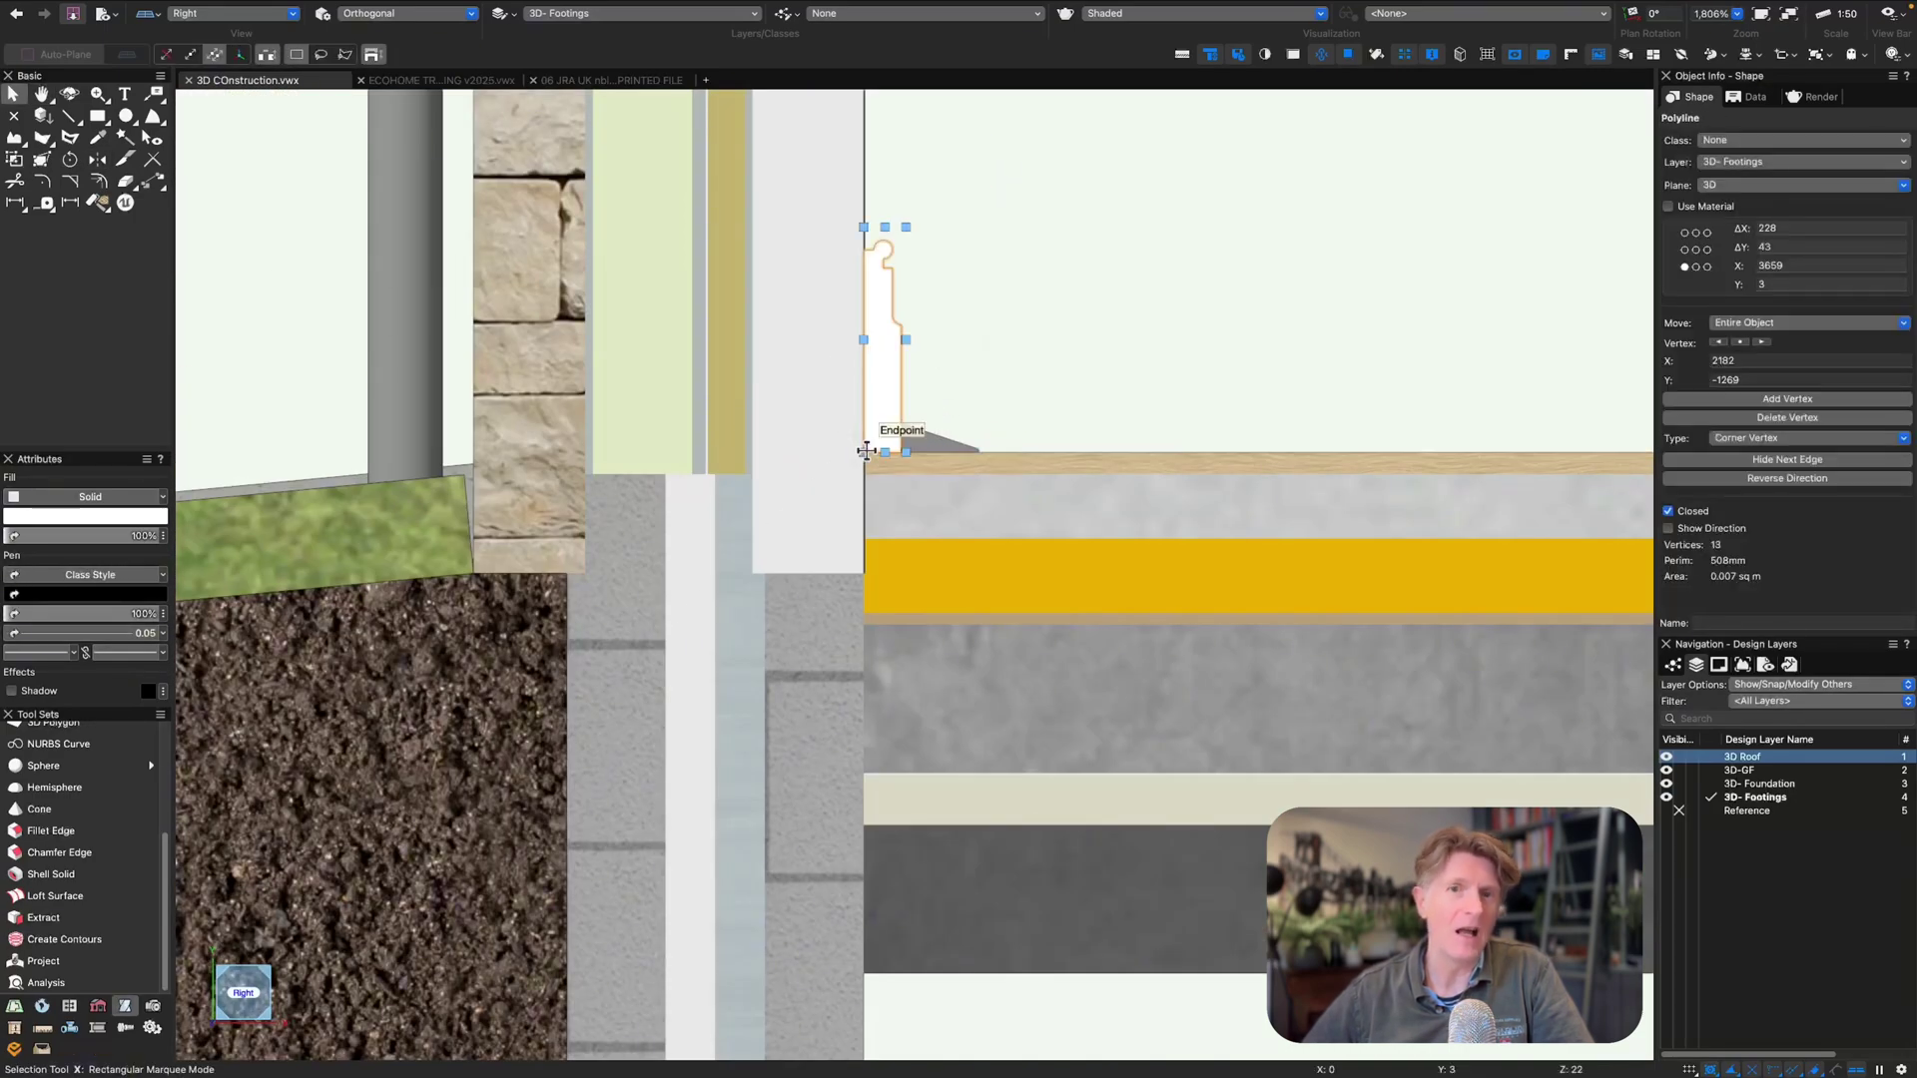
- Extrude the moulding profile 6000 mm to form the skirting and show it in the Top/Plan view
key("super+e")
type("6000")
key("Return")
key("super+5")
scroll(868, 452, "down", 10)
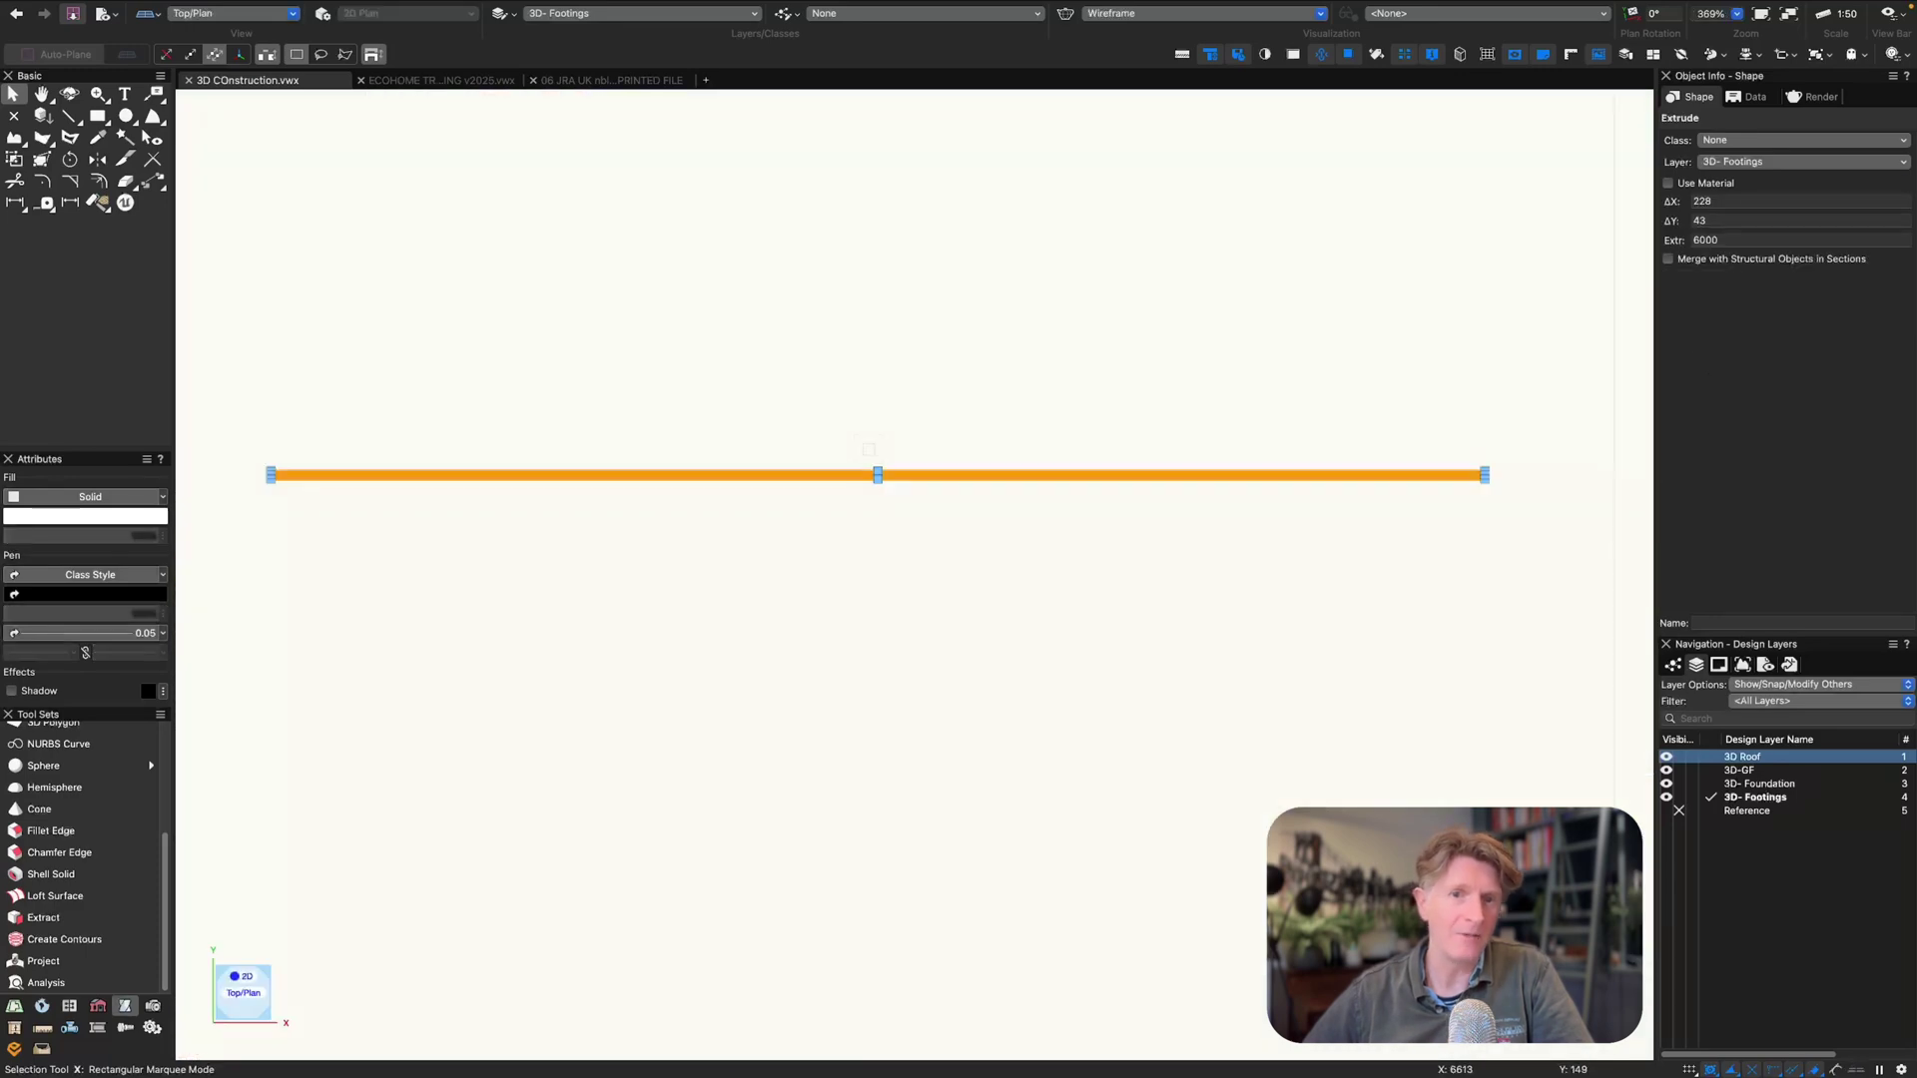
scroll(766, 453, "up", 3)
middle_click_drag(689, 509, 920, 537)
key("x")
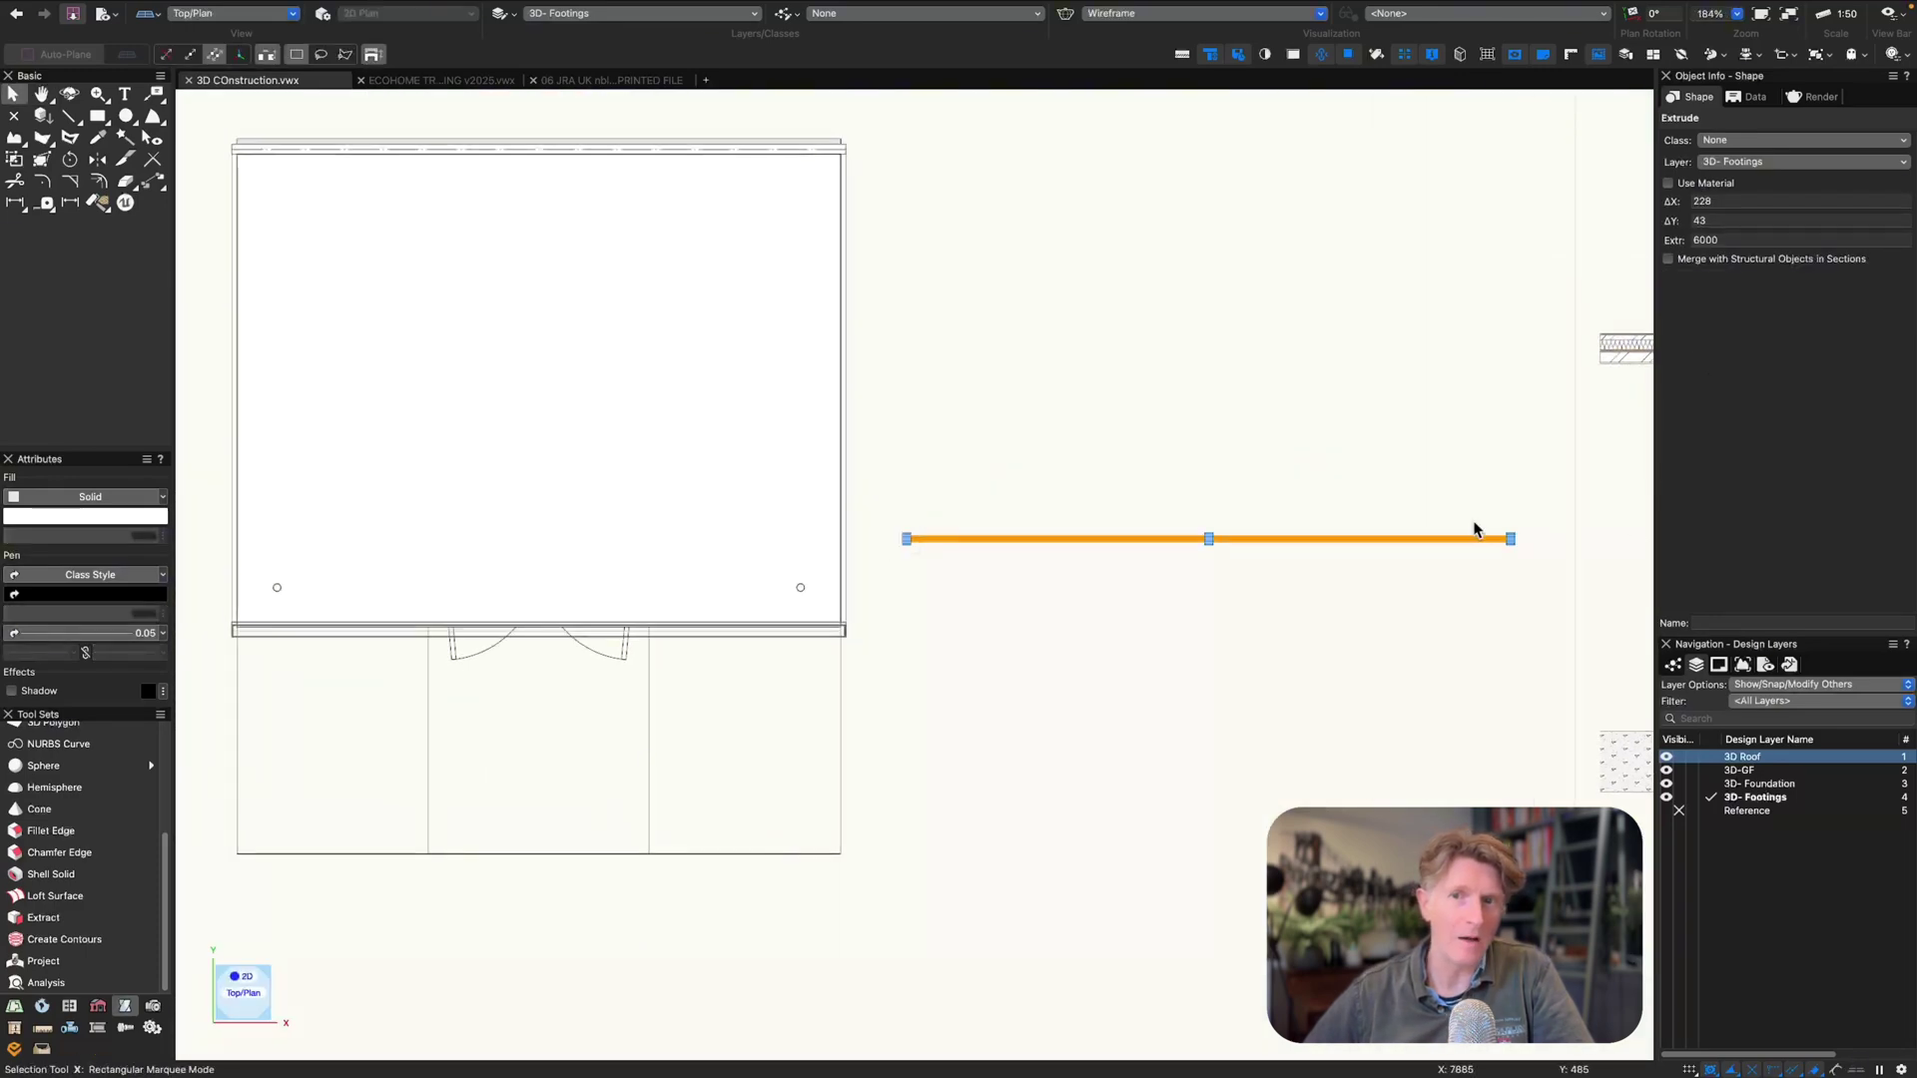
- Hide the 3D Roof layer and assign the skirting extrusion to the 3D-GF layer
left_click(1678, 759)
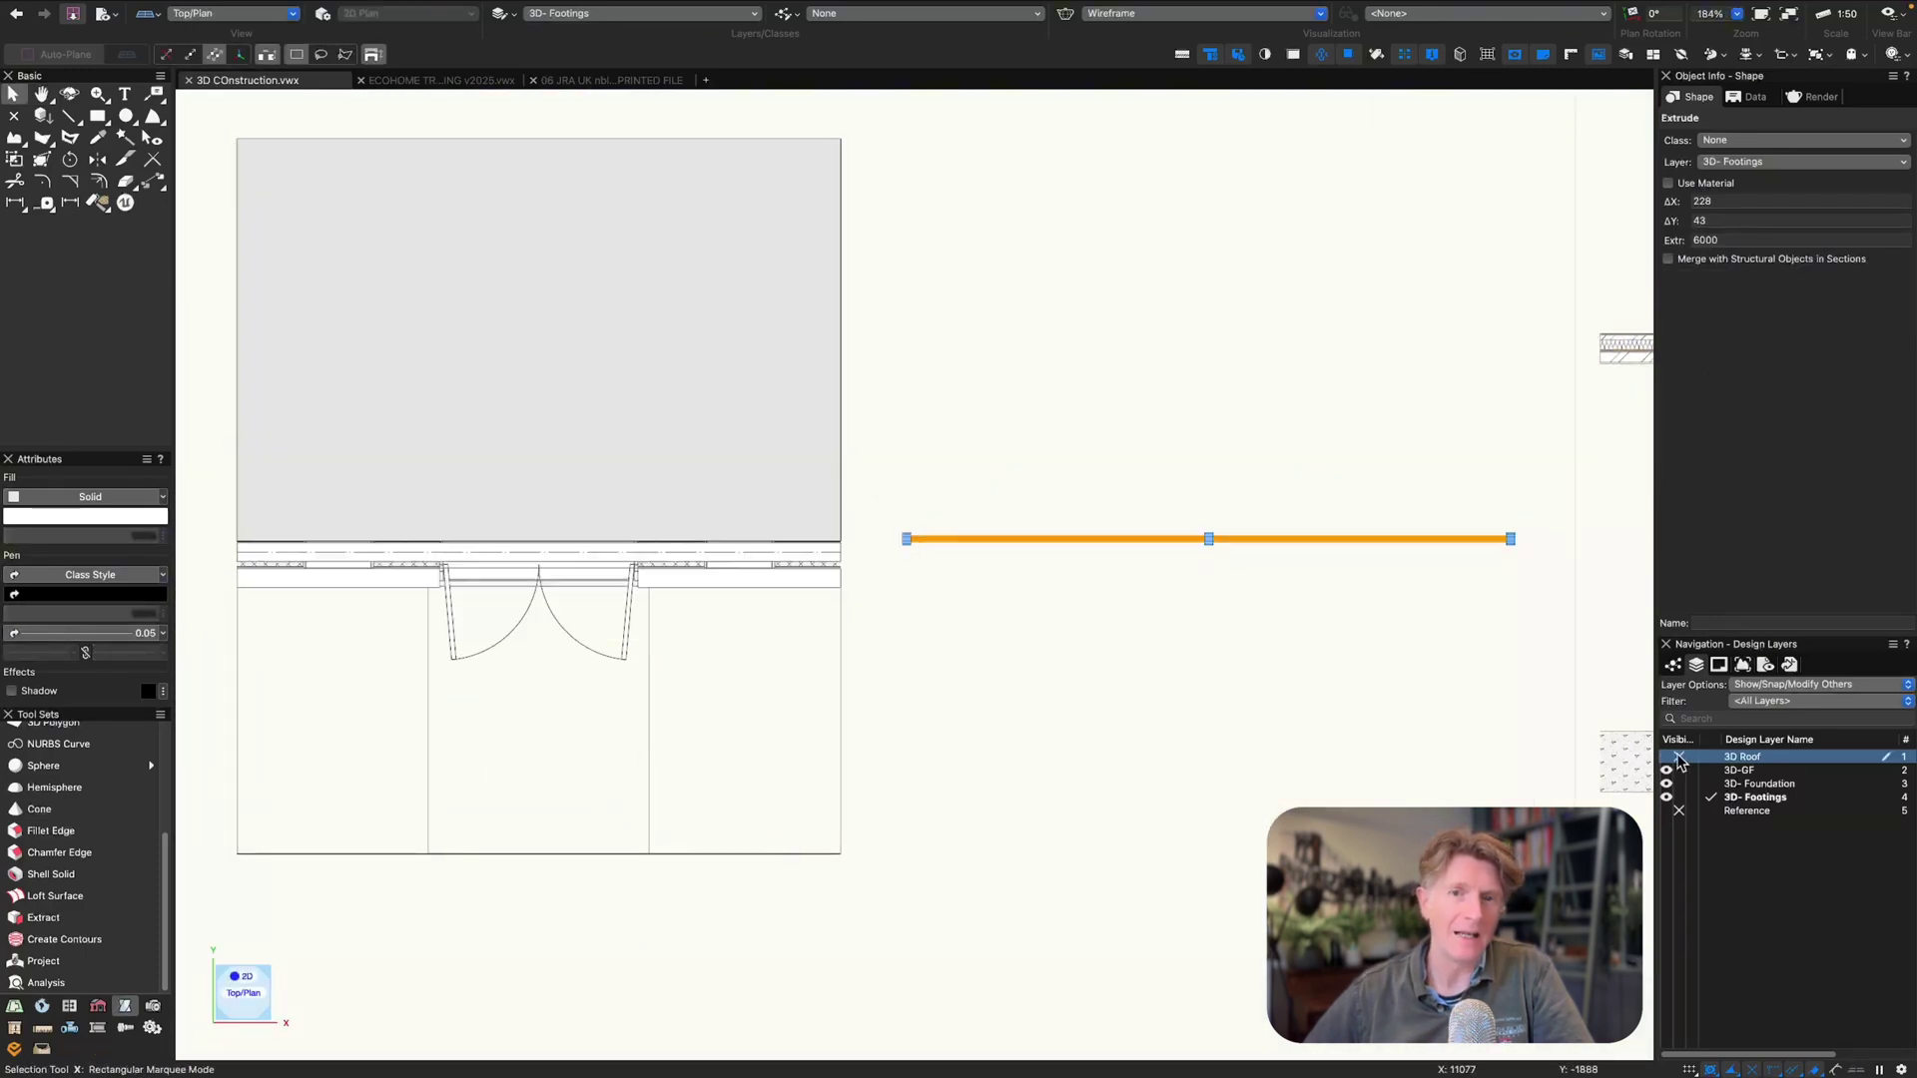
left_click(1742, 162)
left_click(1750, 304)
left_click(1745, 162)
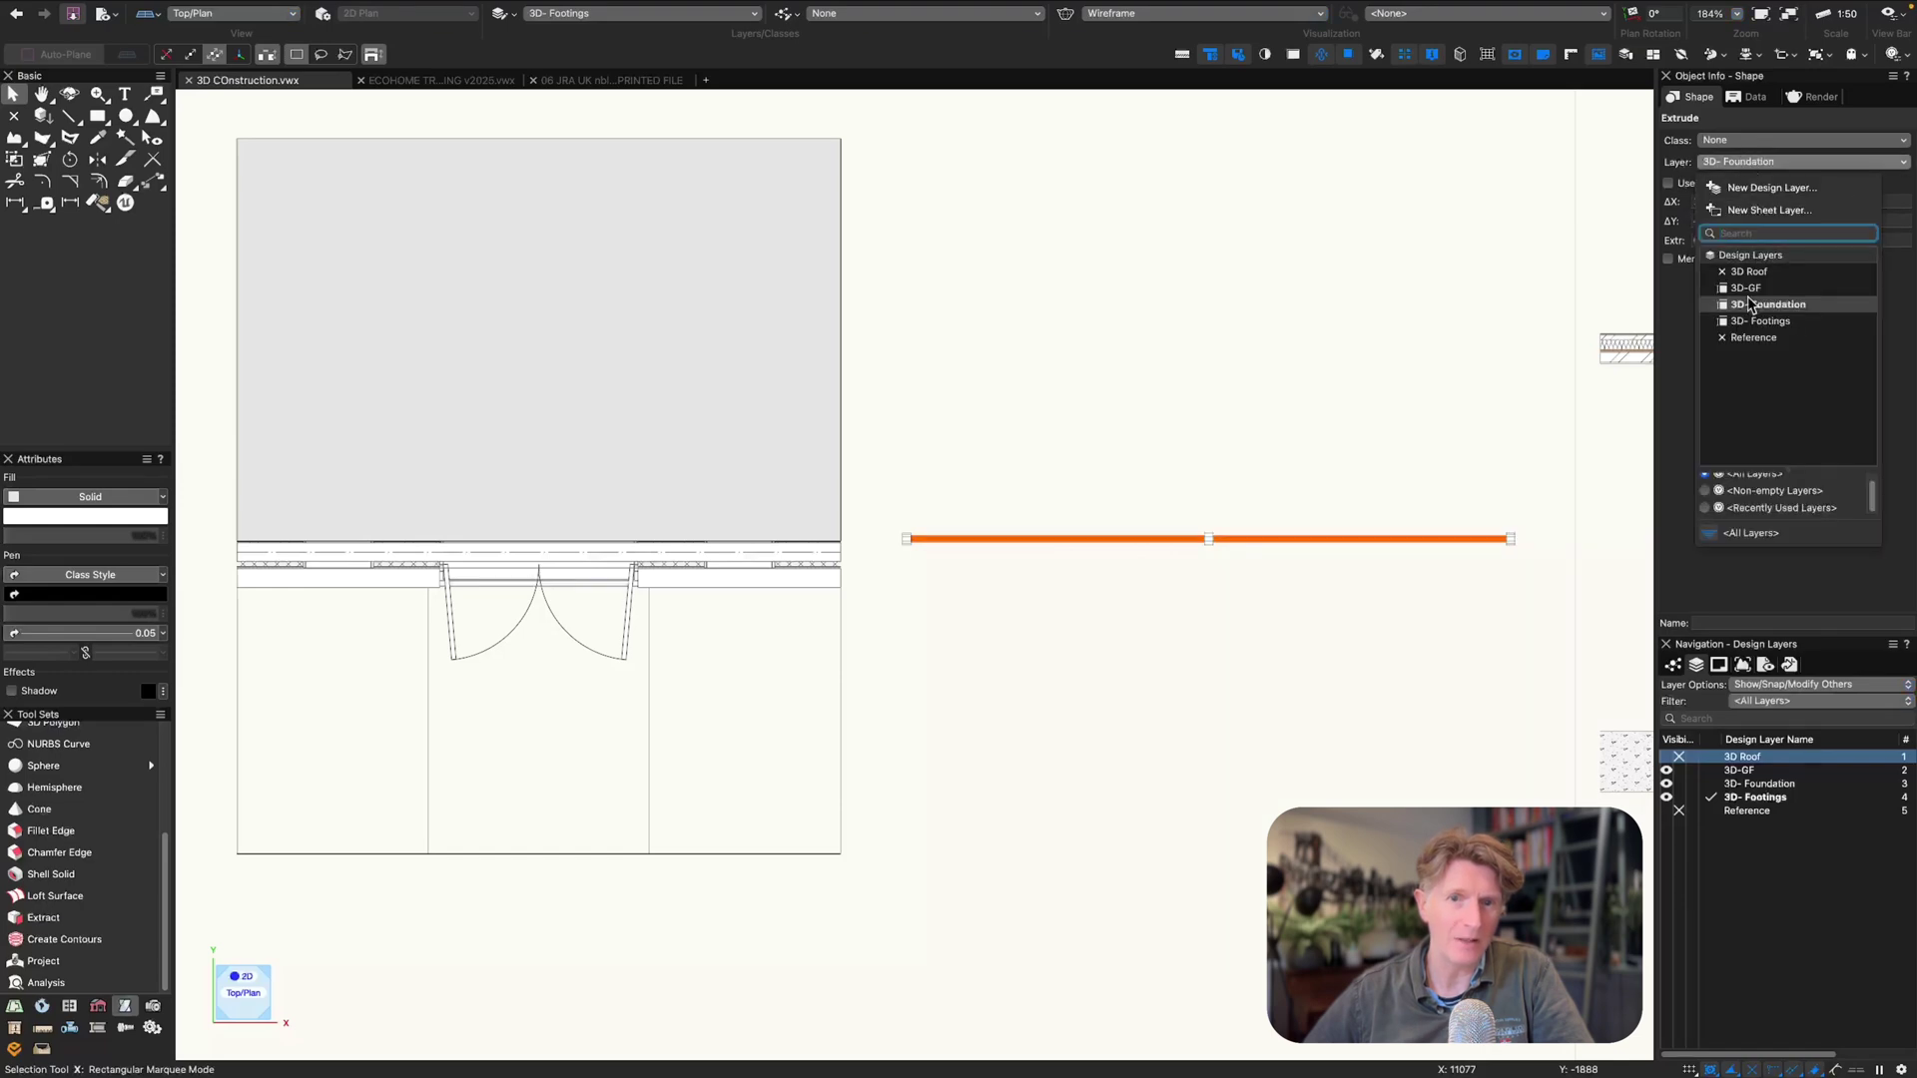
left_click(1747, 289)
- Lower the skirting in the right side view so it sits on the floor finish against the interior wall face
key("6")
scroll(872, 598, "up", 5)
left_click(1053, 602)
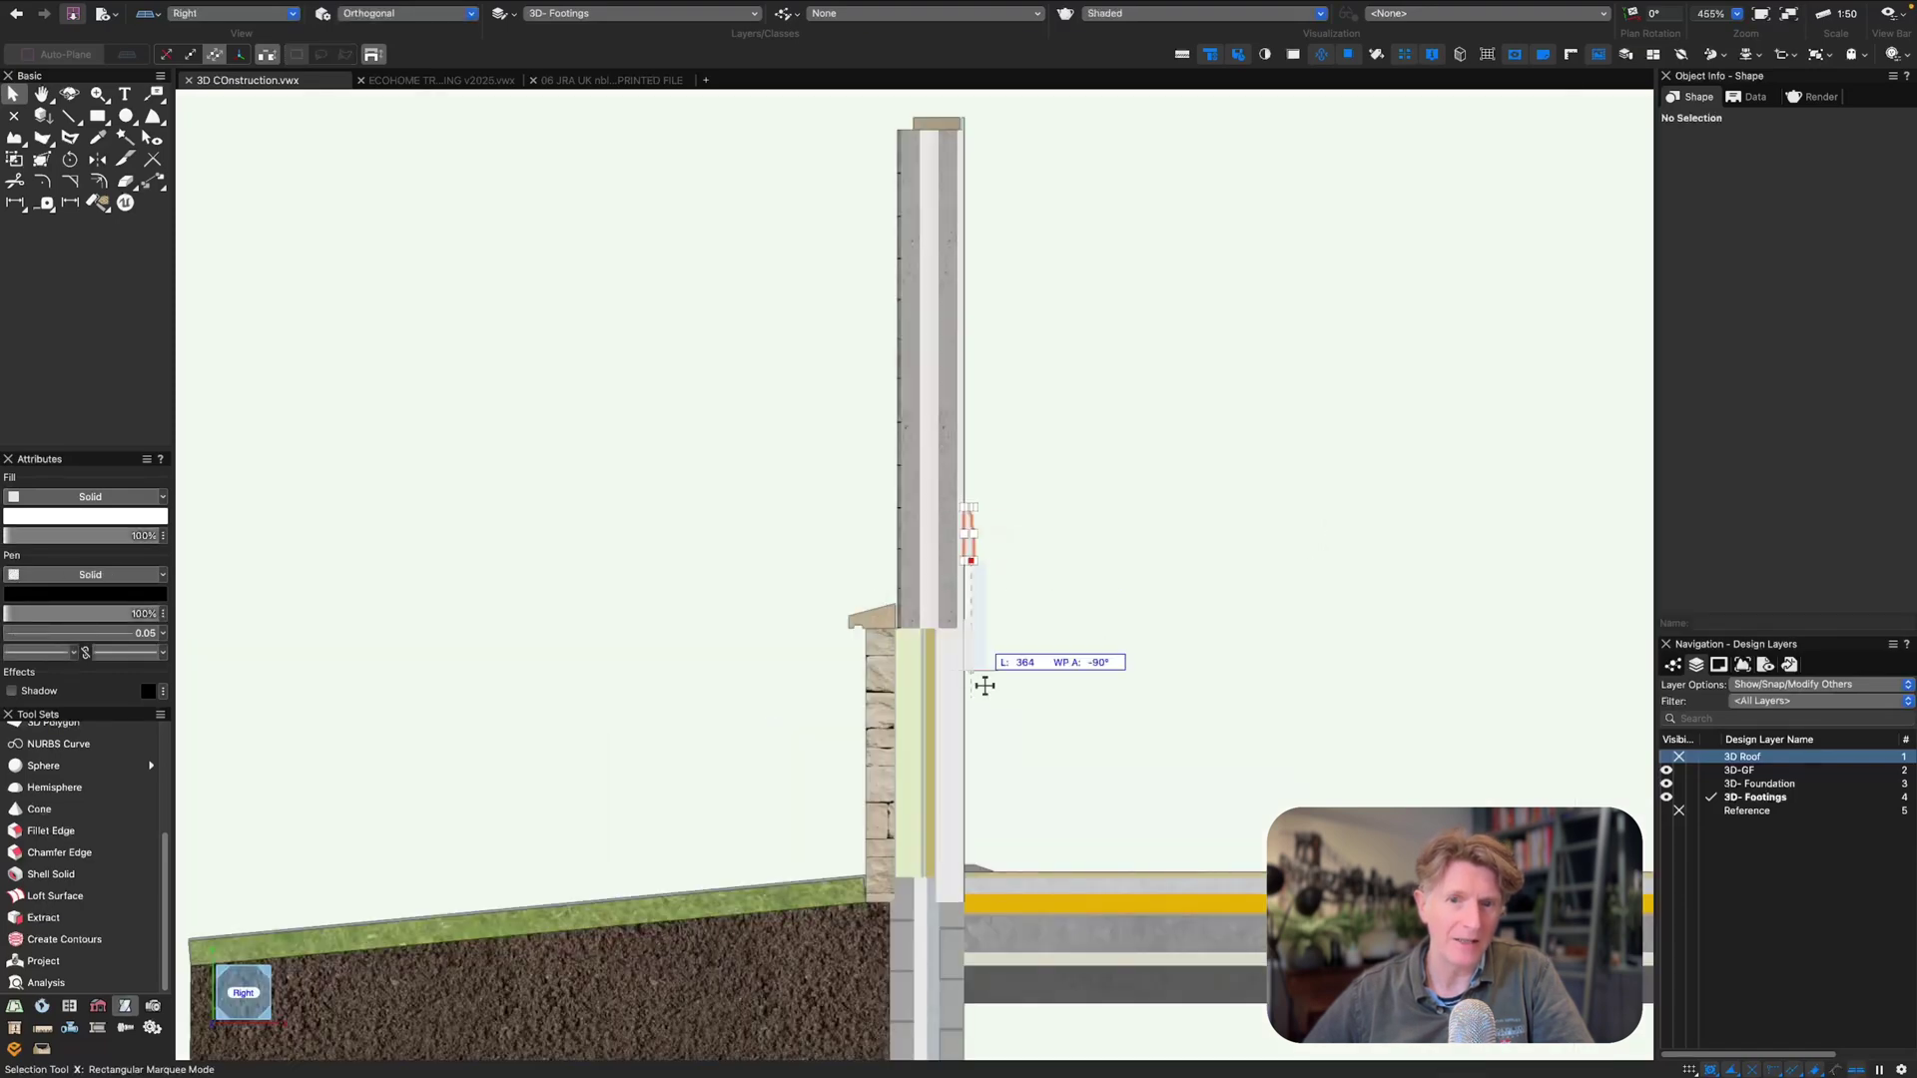
scroll(984, 685, "up", 10)
left_click_drag(851, 471, 851, 649)
middle_click_drag(1074, 513, 1041, 529, "ctrl")
scroll(1041, 530, "down", 5)
- Move the skirting in plan so it runs along the full inside length of the front wall
key("0")
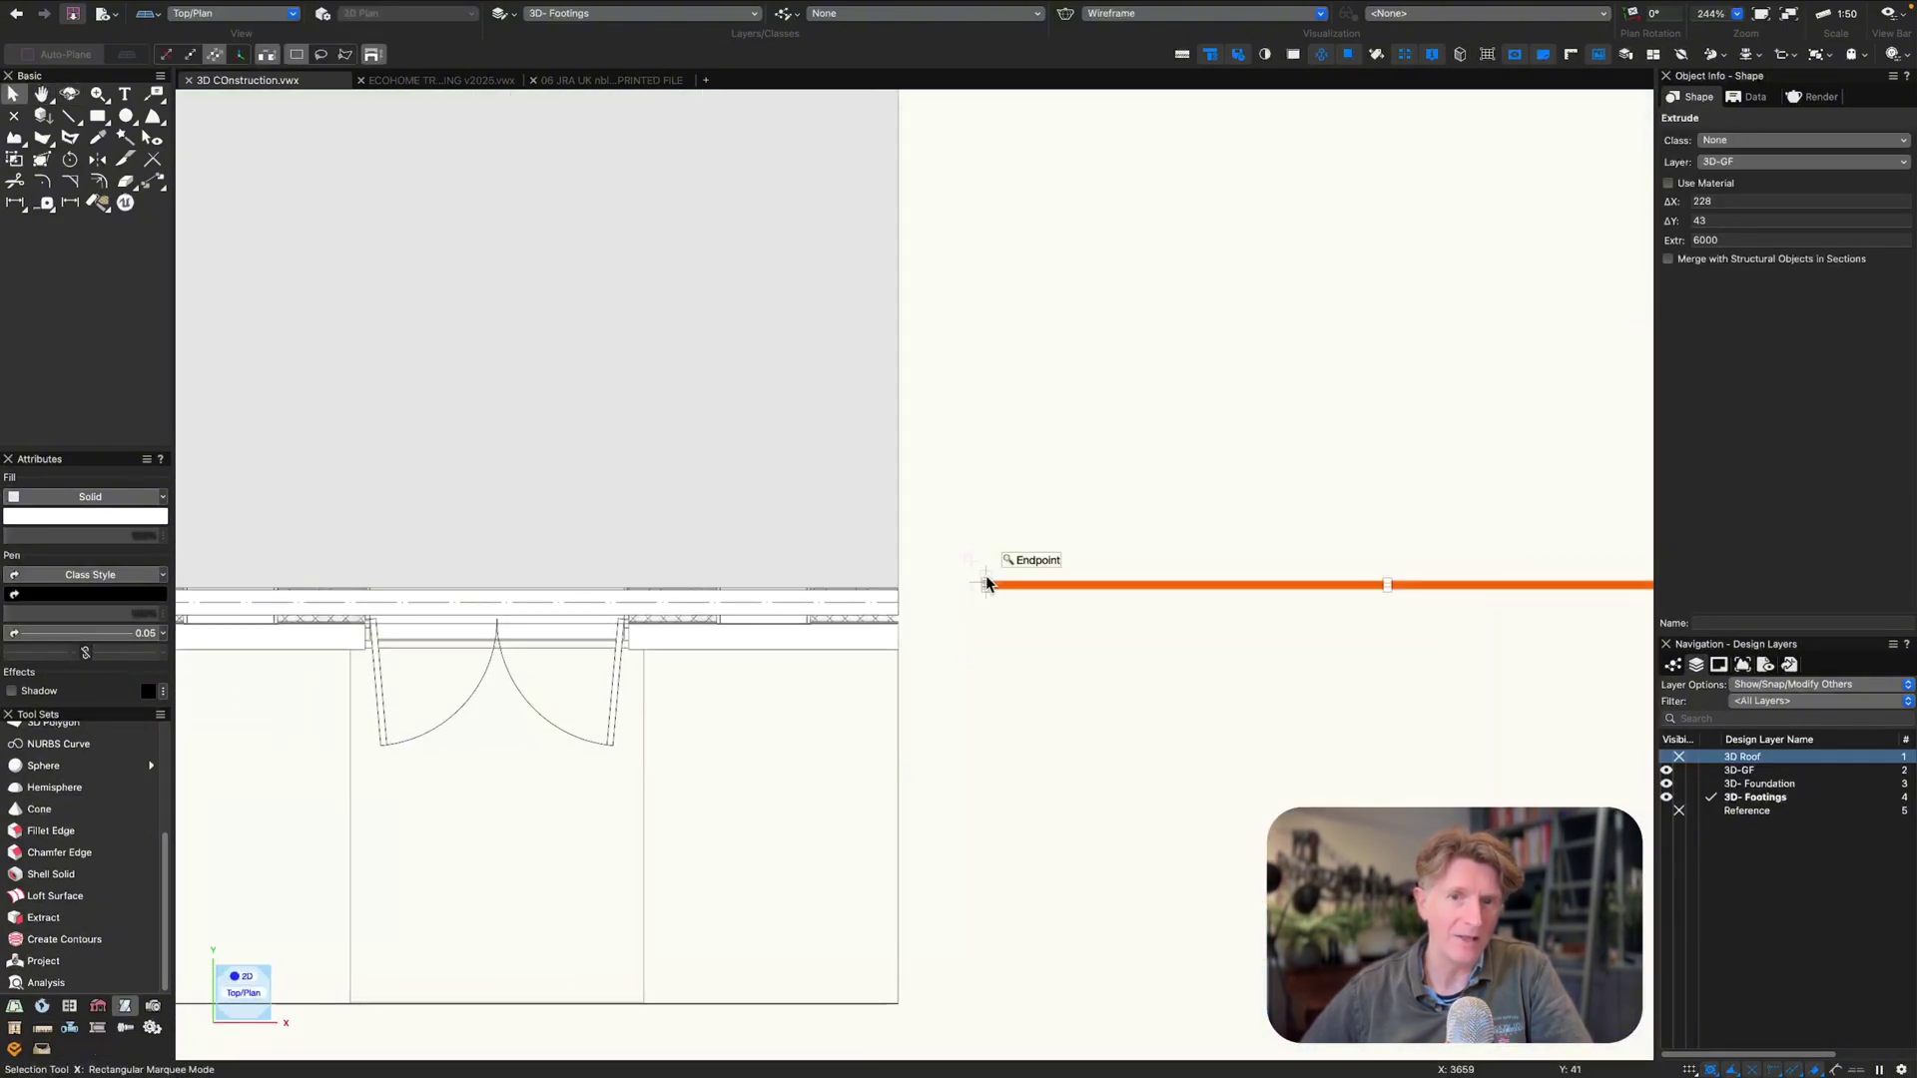
scroll(985, 575, "down", 5)
left_click_drag(981, 579, 626, 566)
key("9")
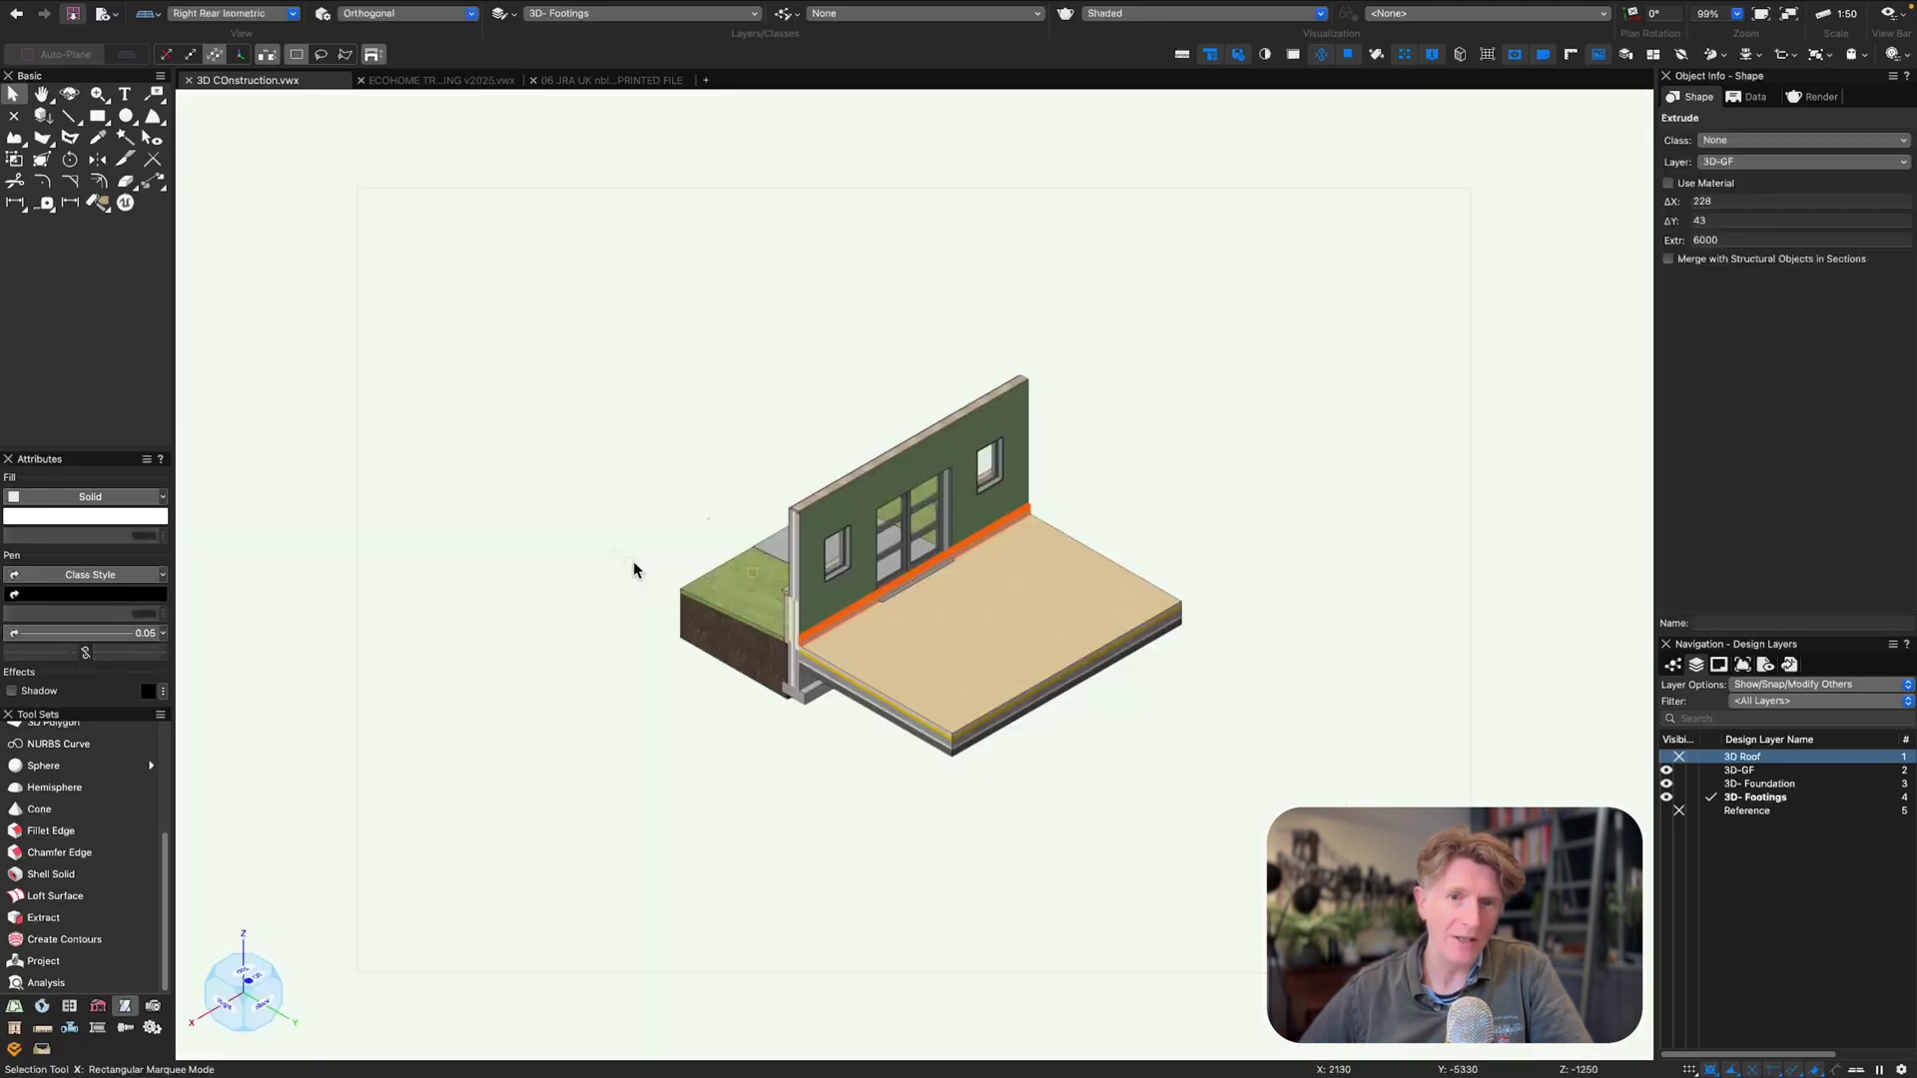
scroll(814, 634, "up", 12)
- Apply the Wood-Arcites Oak 08 a Renderworks texture from the drawing's own resources to the skirting
key("super+r")
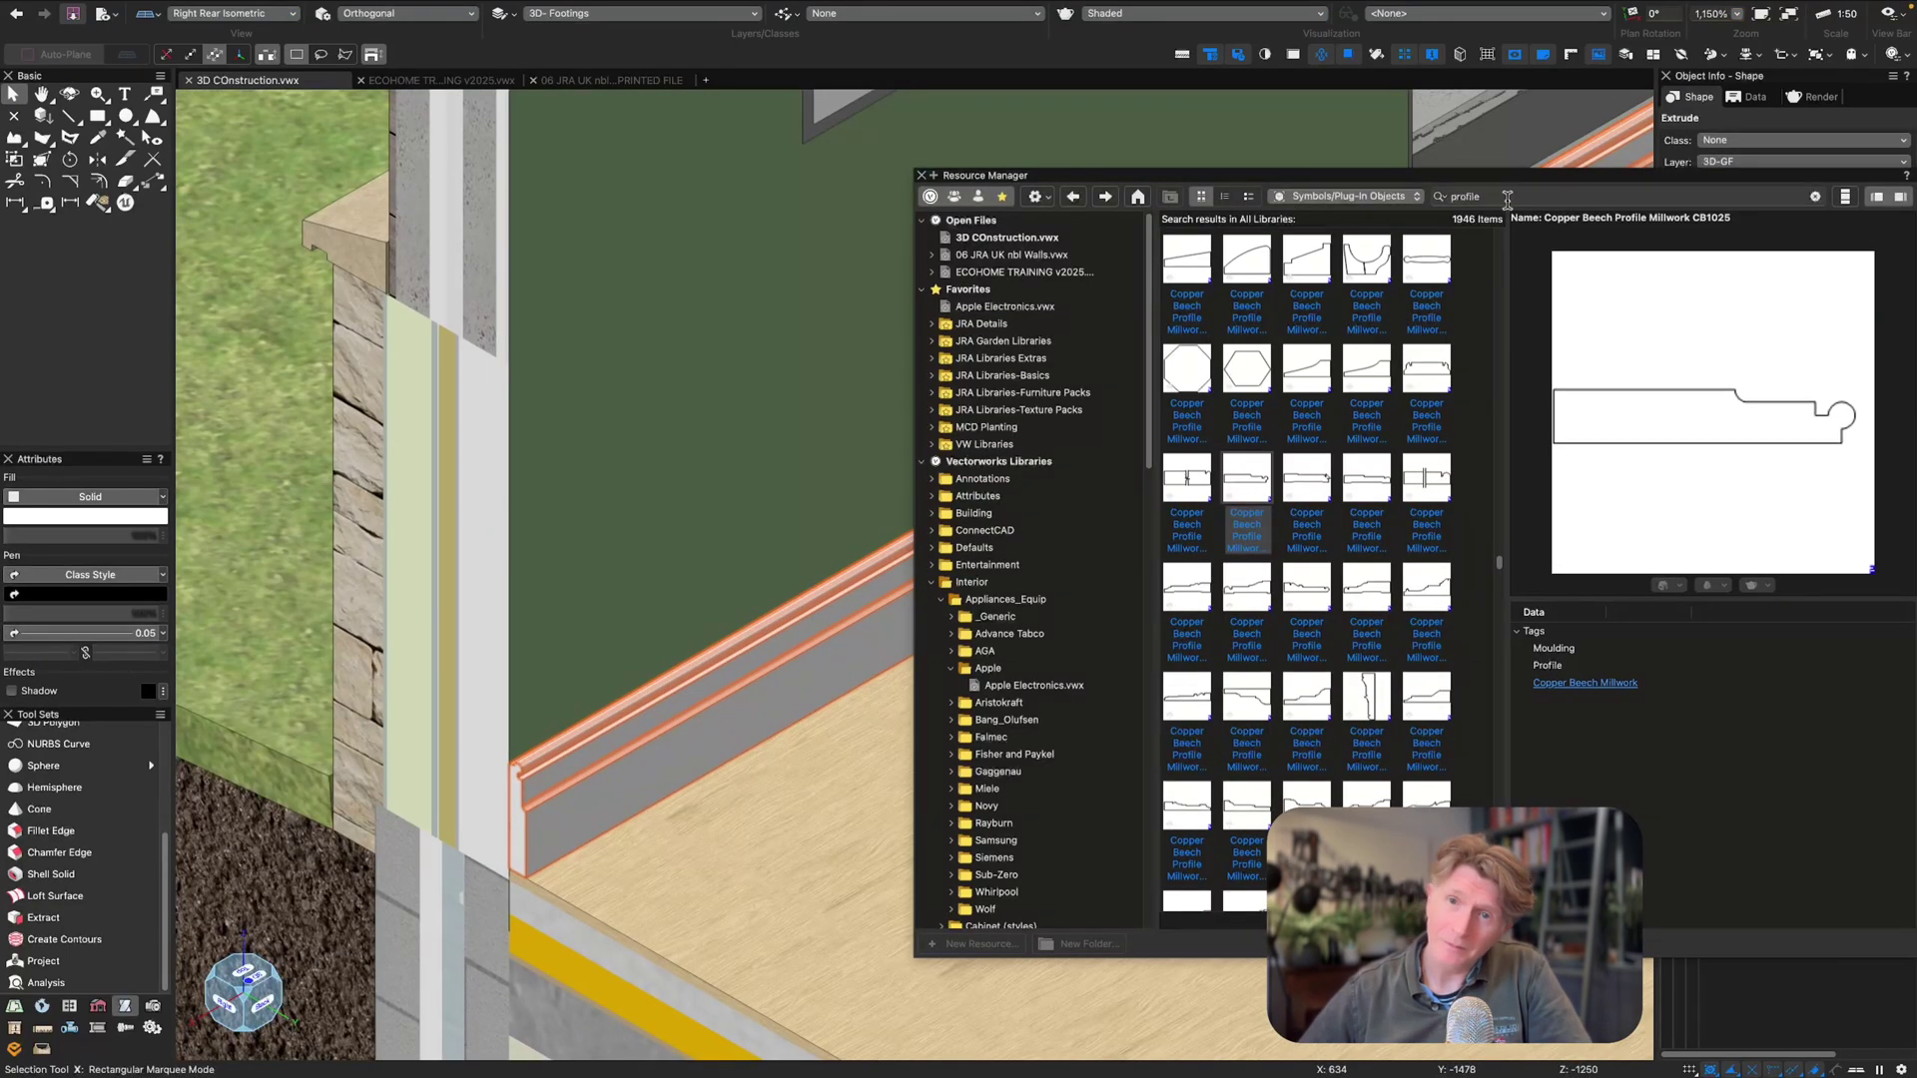
left_click(1138, 195)
left_click(1385, 197)
left_click(1337, 113)
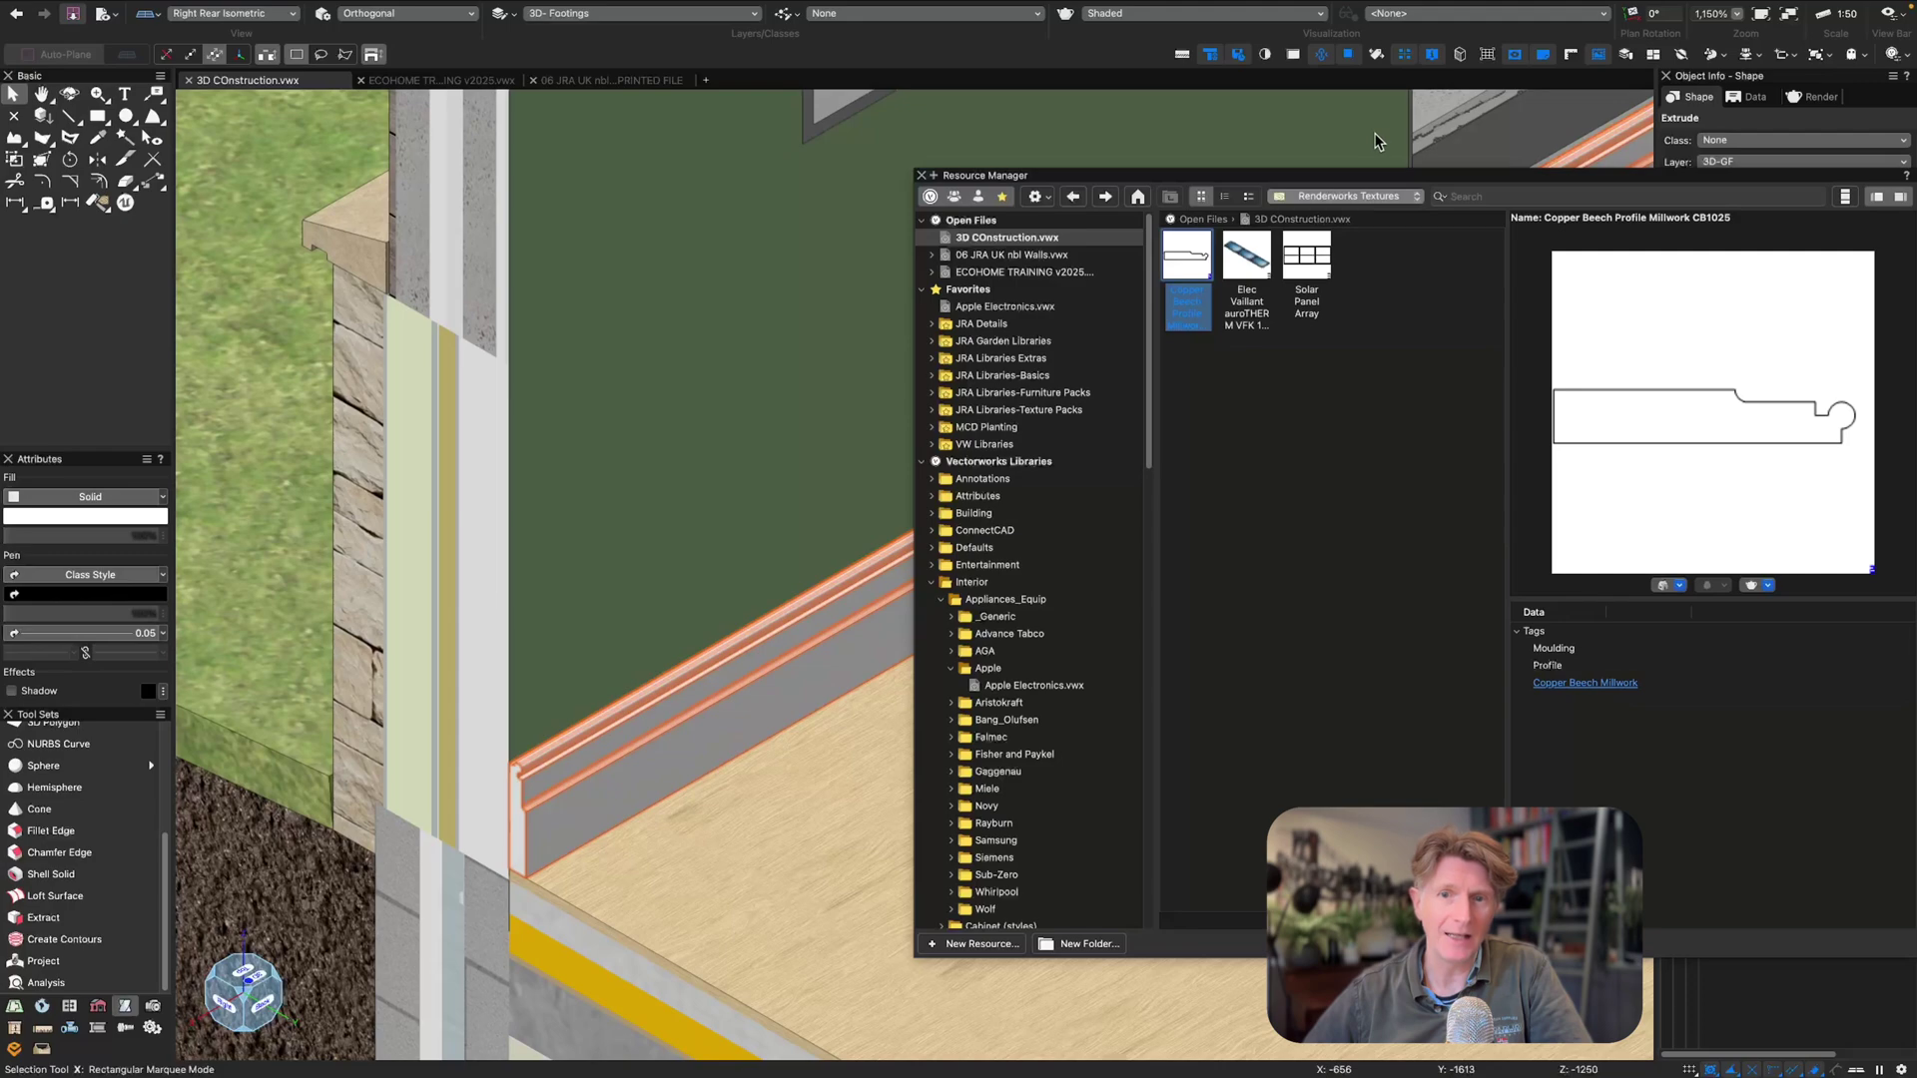
double_click(1250, 681)
key("x")
key("x")
scroll(1259, 429, "down", 2)
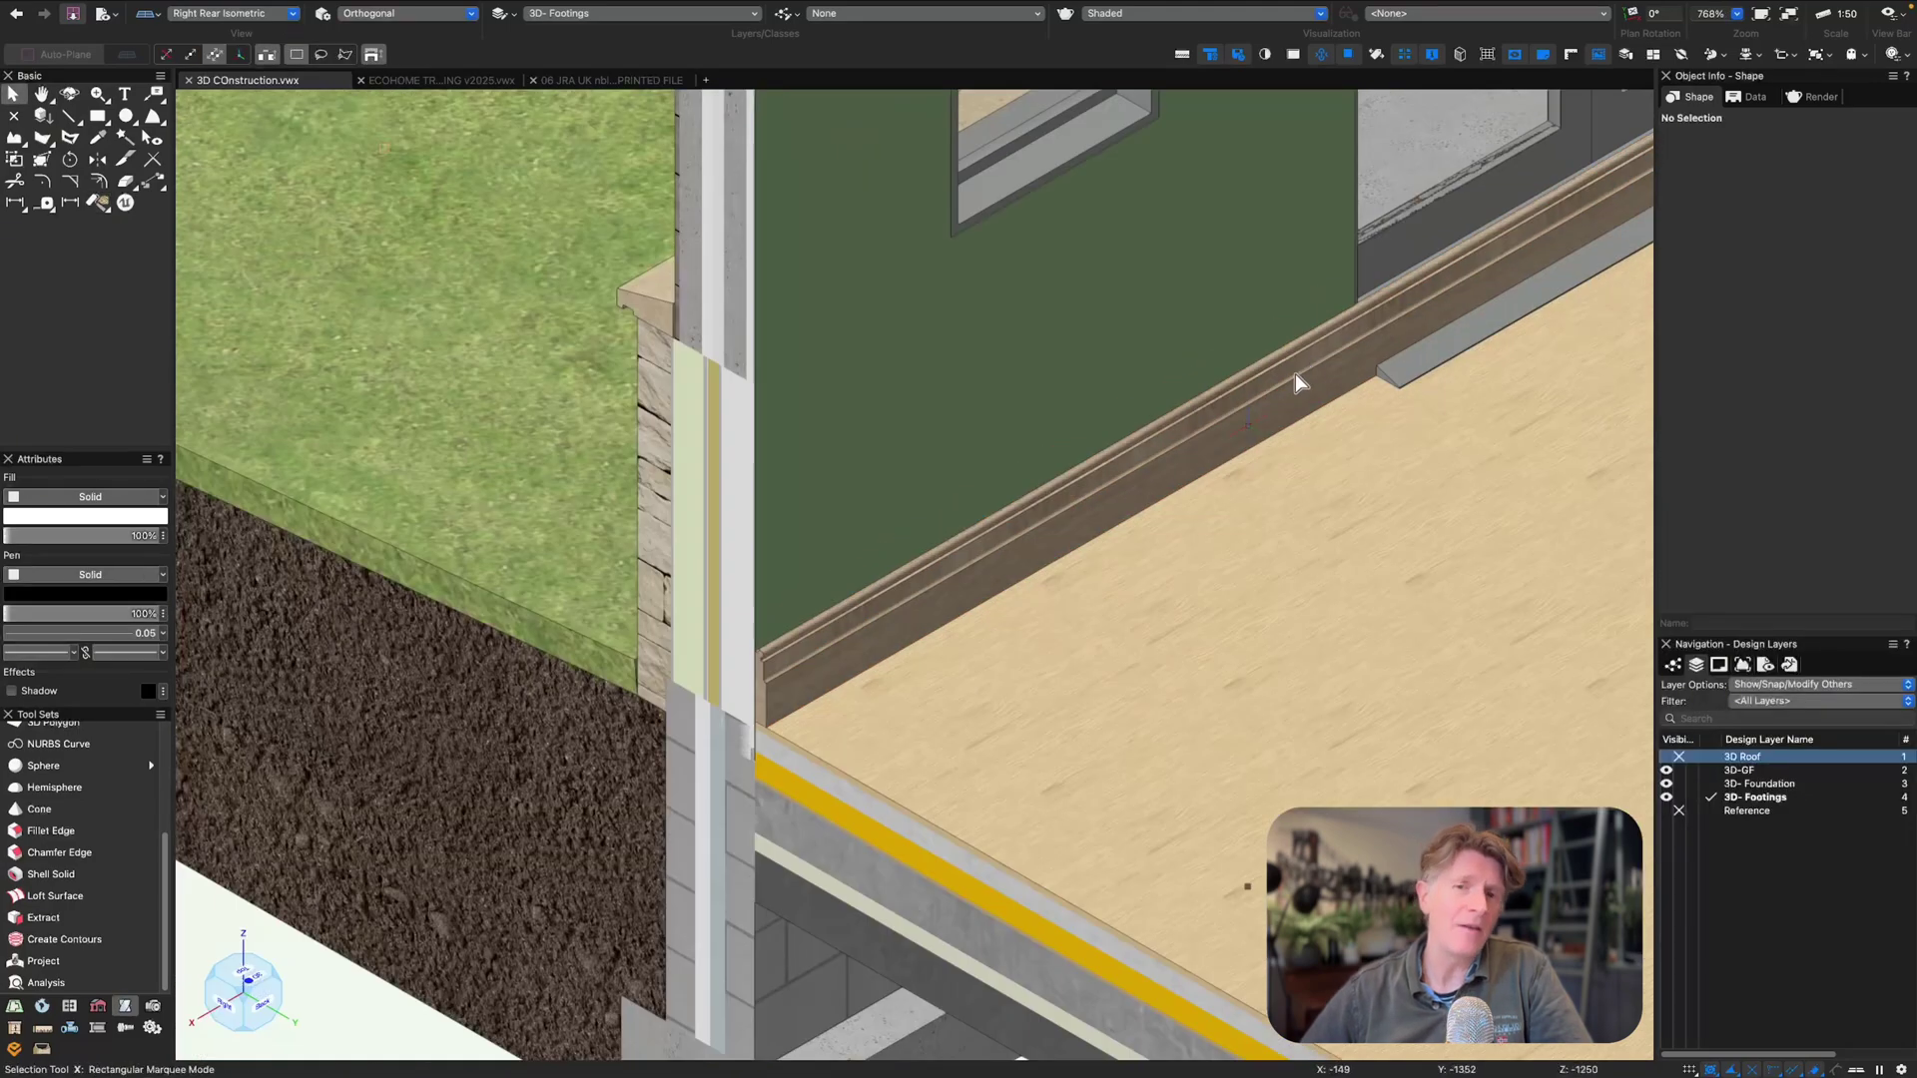
- Draw a 1970 by 777 mm rectangle at the door opening, move it over the skirting and extrude it 1700 mm
middle_click_drag(1296, 373, 988, 496)
left_click(988, 496)
key("0")
scroll(988, 499, "down", 2)
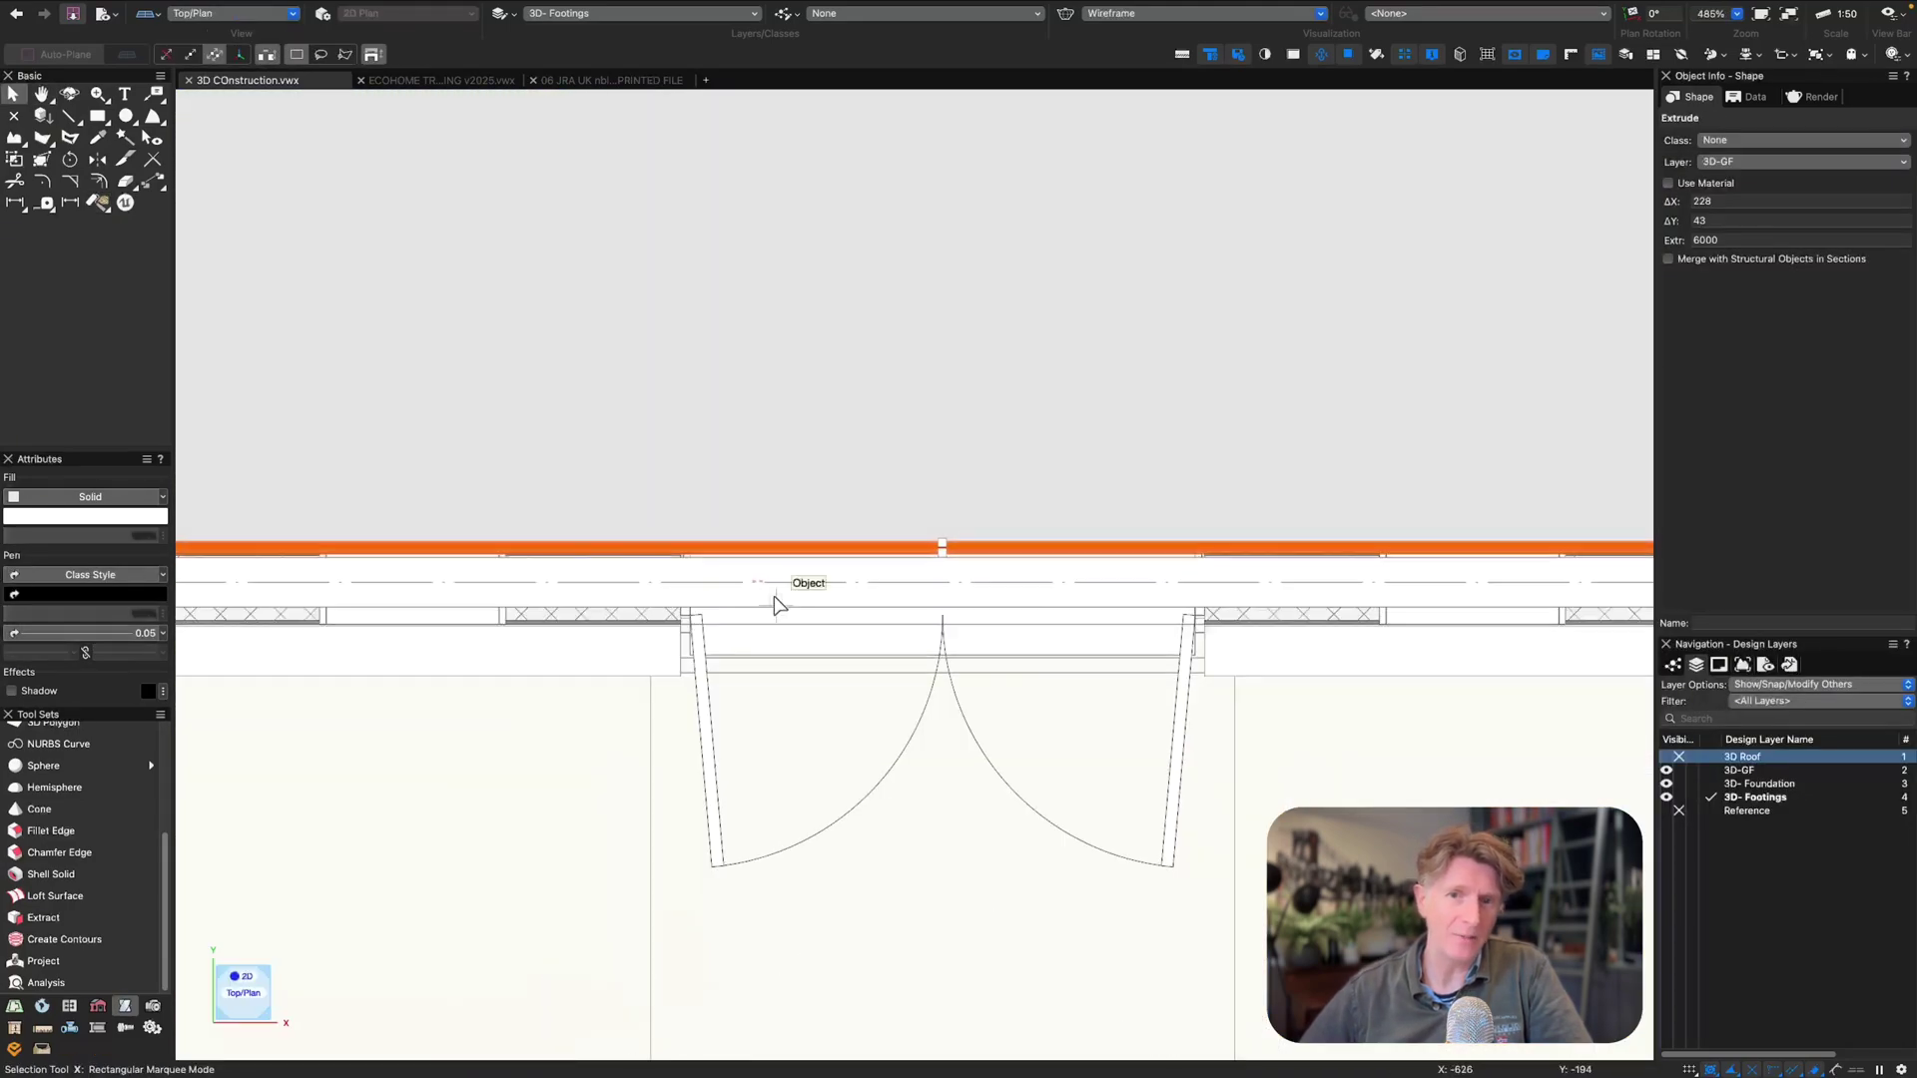
left_click(682, 676)
left_click(1204, 608)
key("x")
left_click_drag(941, 608, 914, 256)
key("ctrl+e")
key("KP_6")
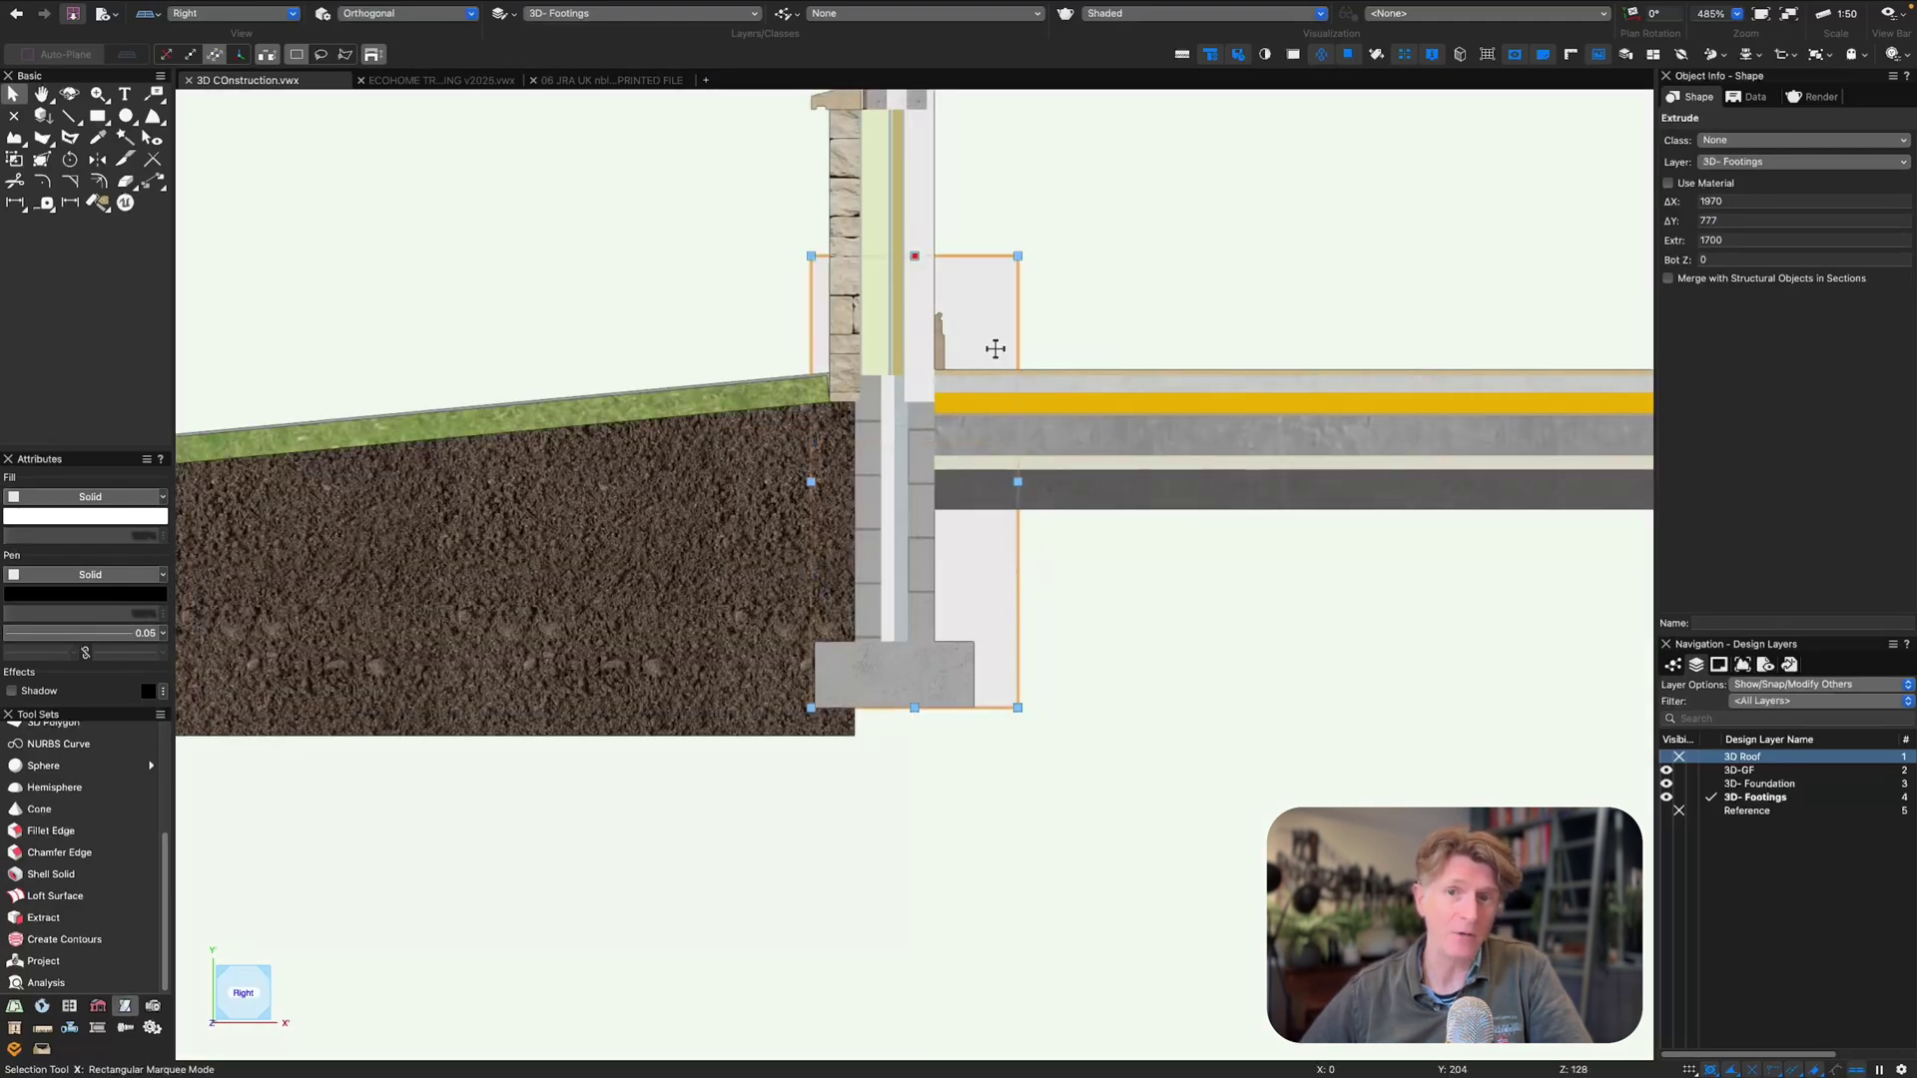
- Assign the extruded block at the door opening to the 3D-GF layer
middle_click_drag(996, 347, 1010, 377, "ctrl")
left_click(1151, 248, "shift")
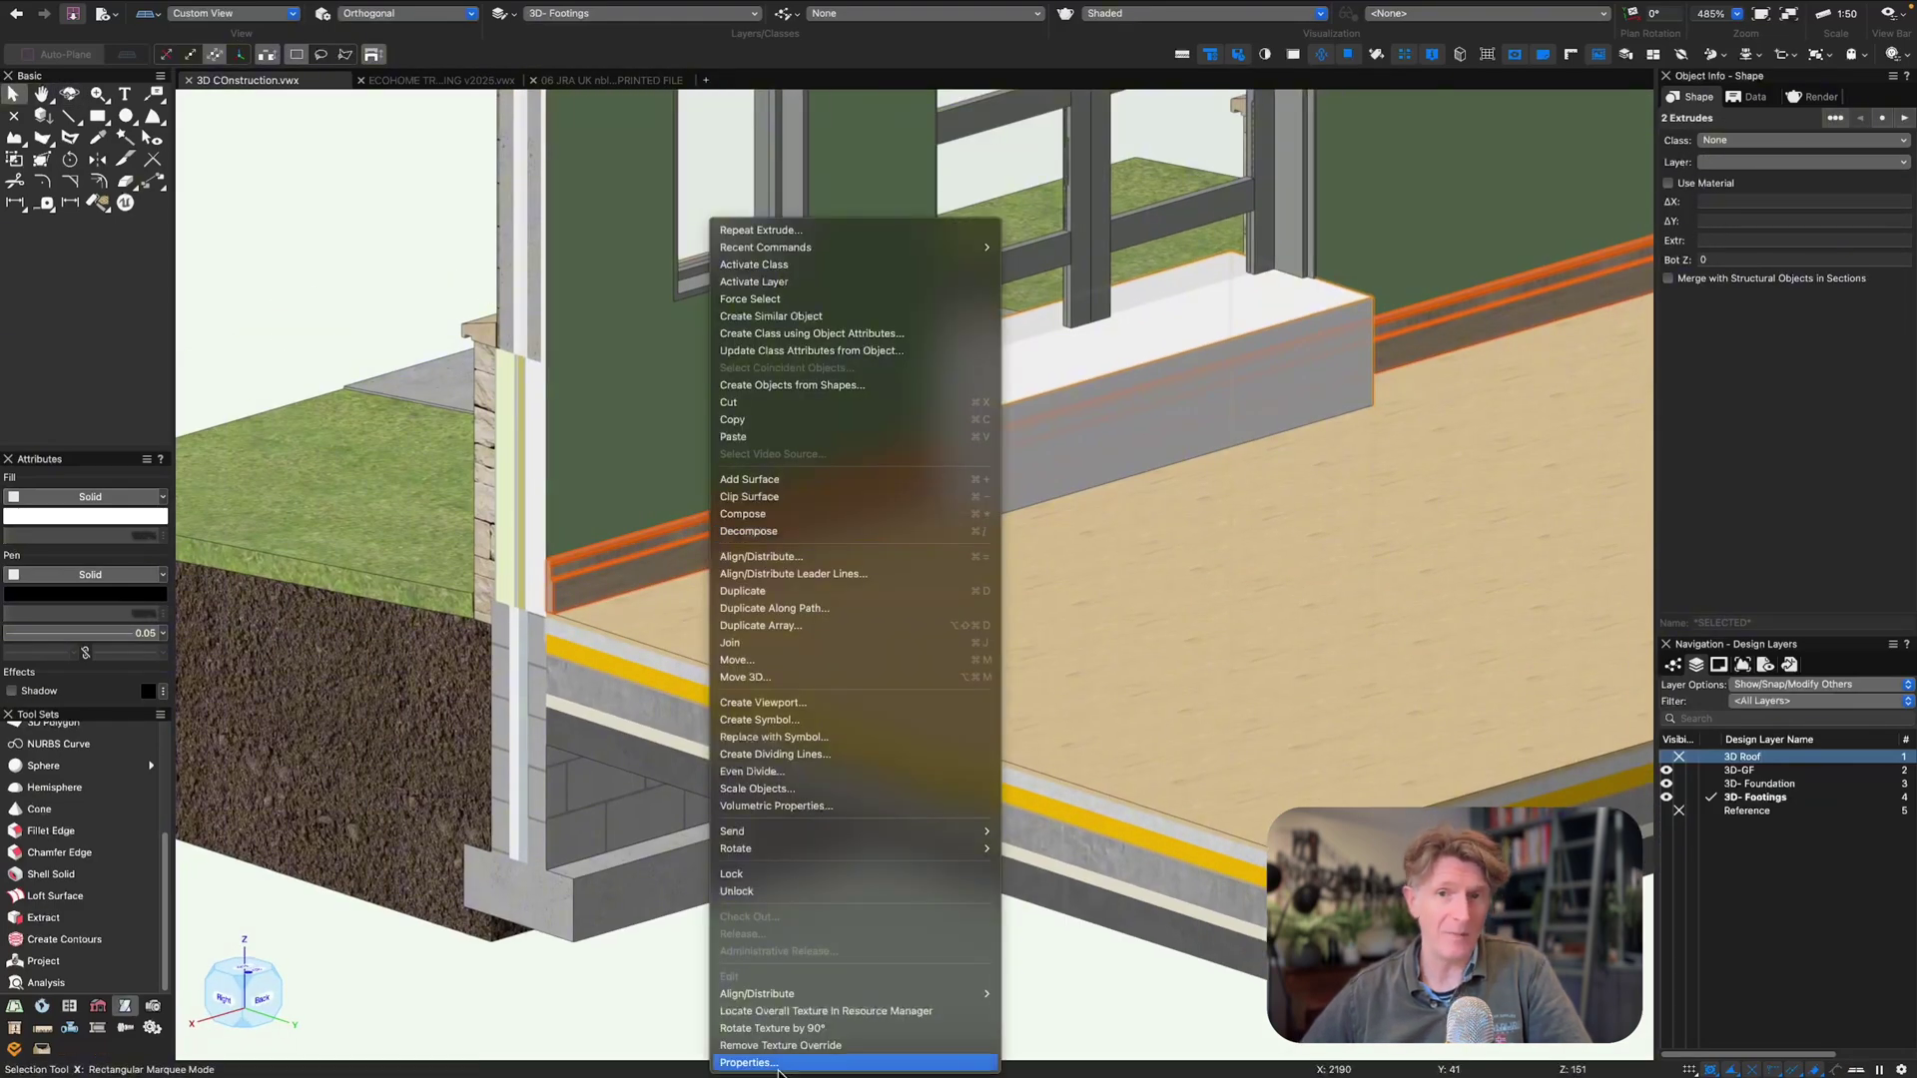
key("Escape")
scroll(821, 873, "down", 4)
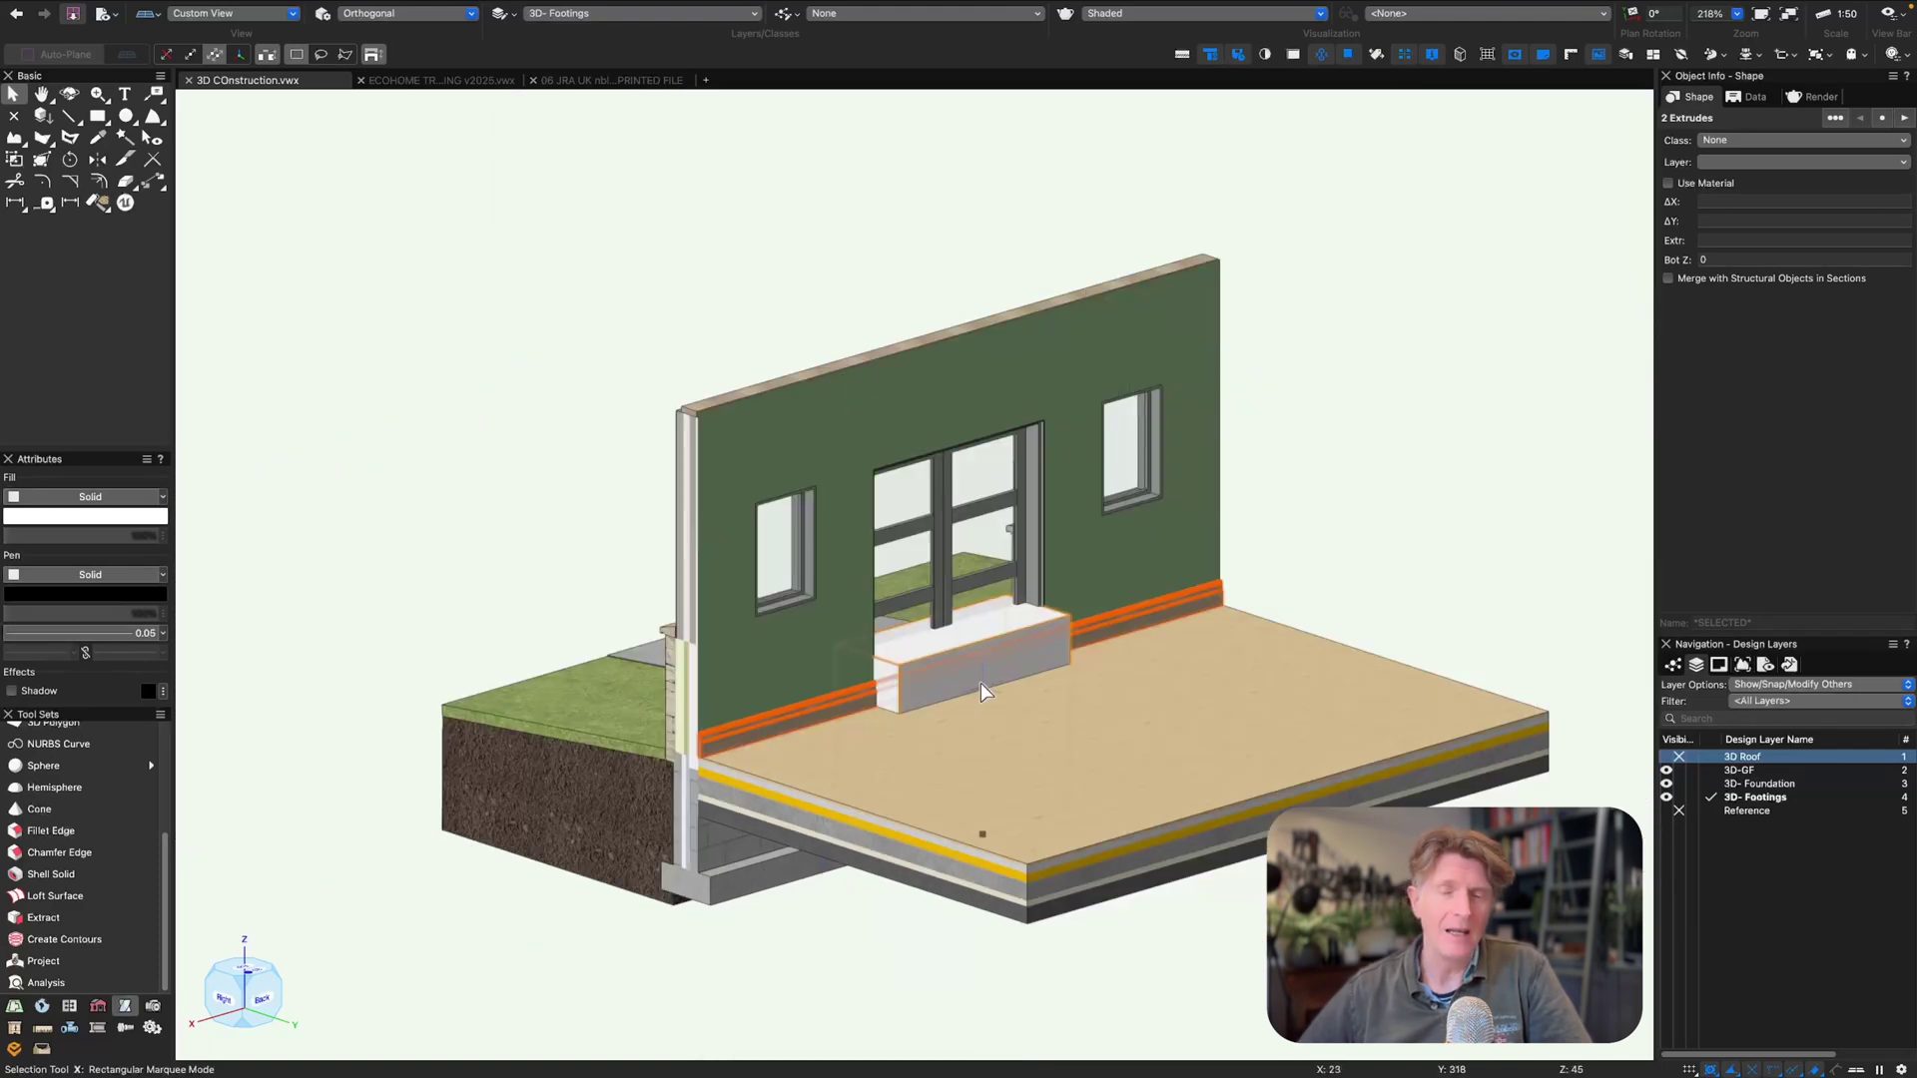
left_click(1365, 414)
left_click(1027, 635)
left_click(1778, 162)
left_click(1744, 285)
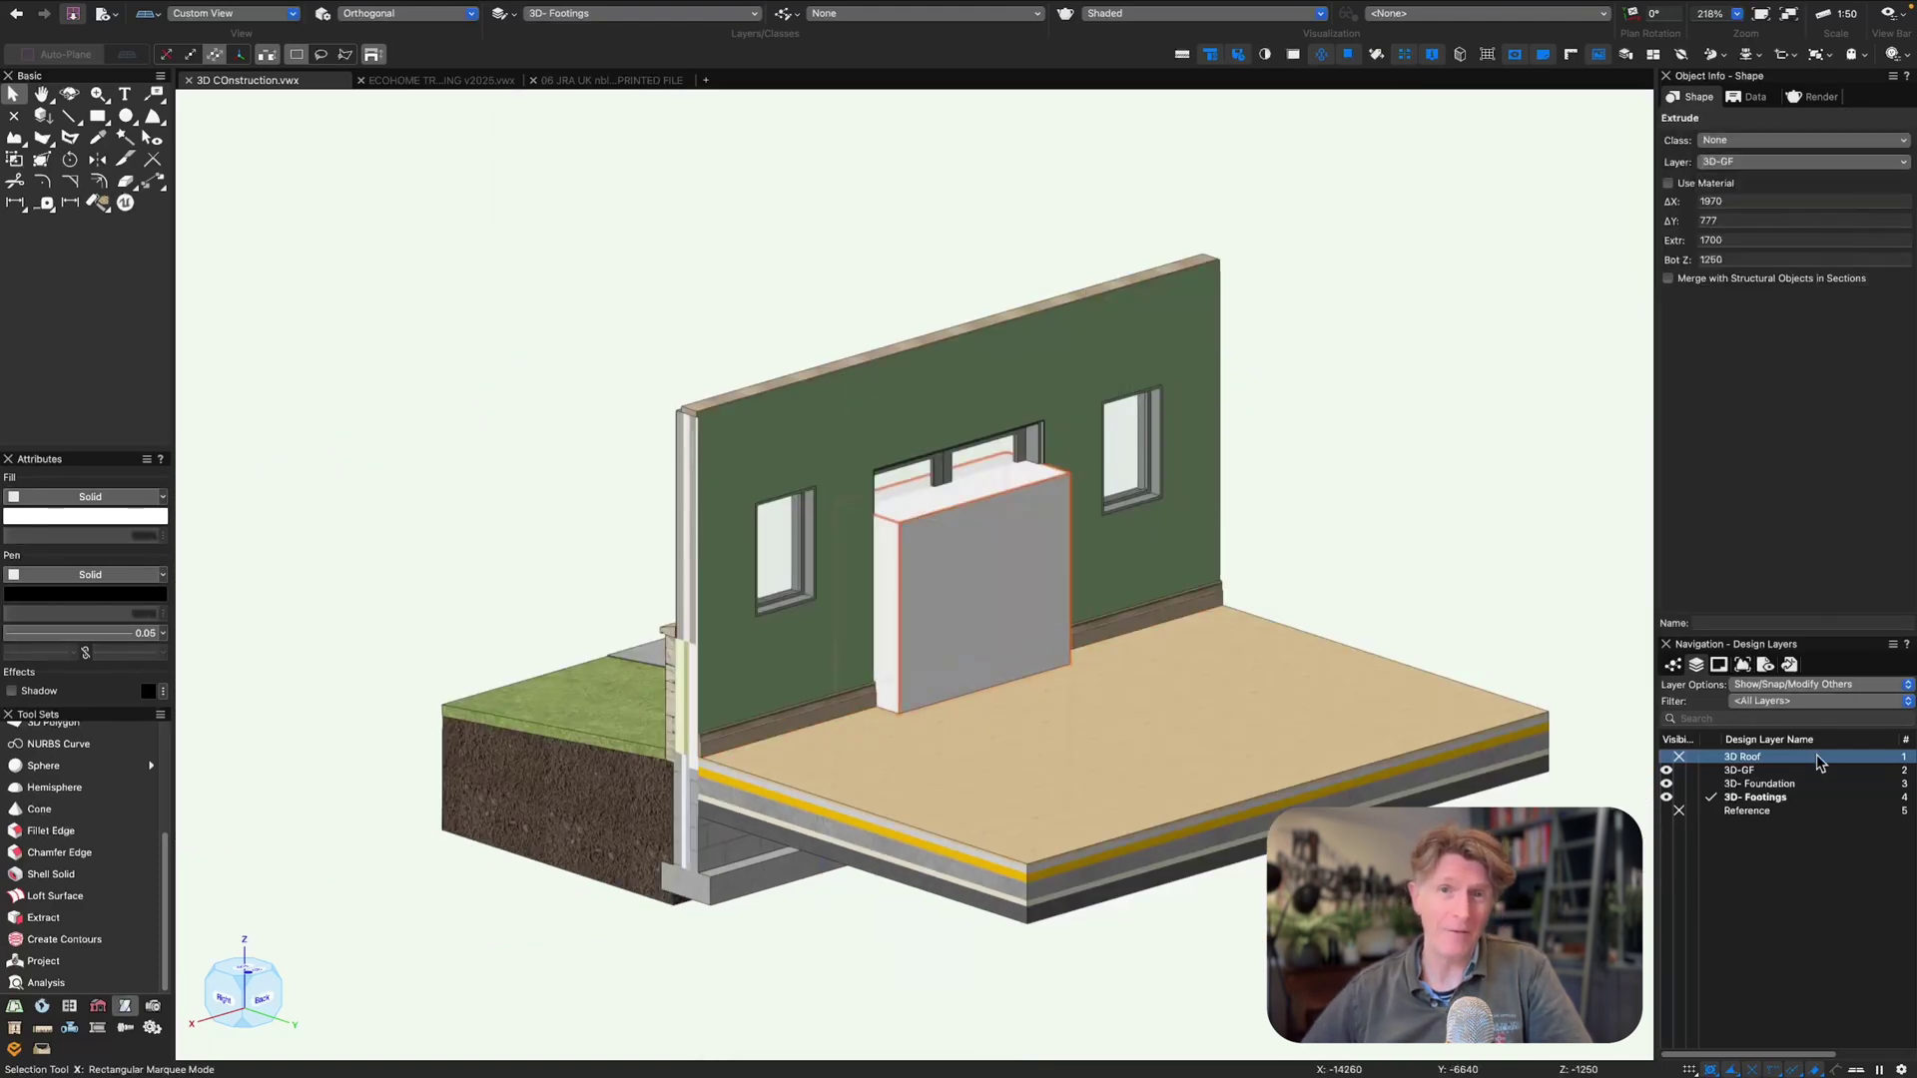
- Make 3D-GF the active layer and subtract the block from the skirting to clear the door opening
double_click(1724, 774)
left_click(848, 700, "shift")
right_click(847, 700)
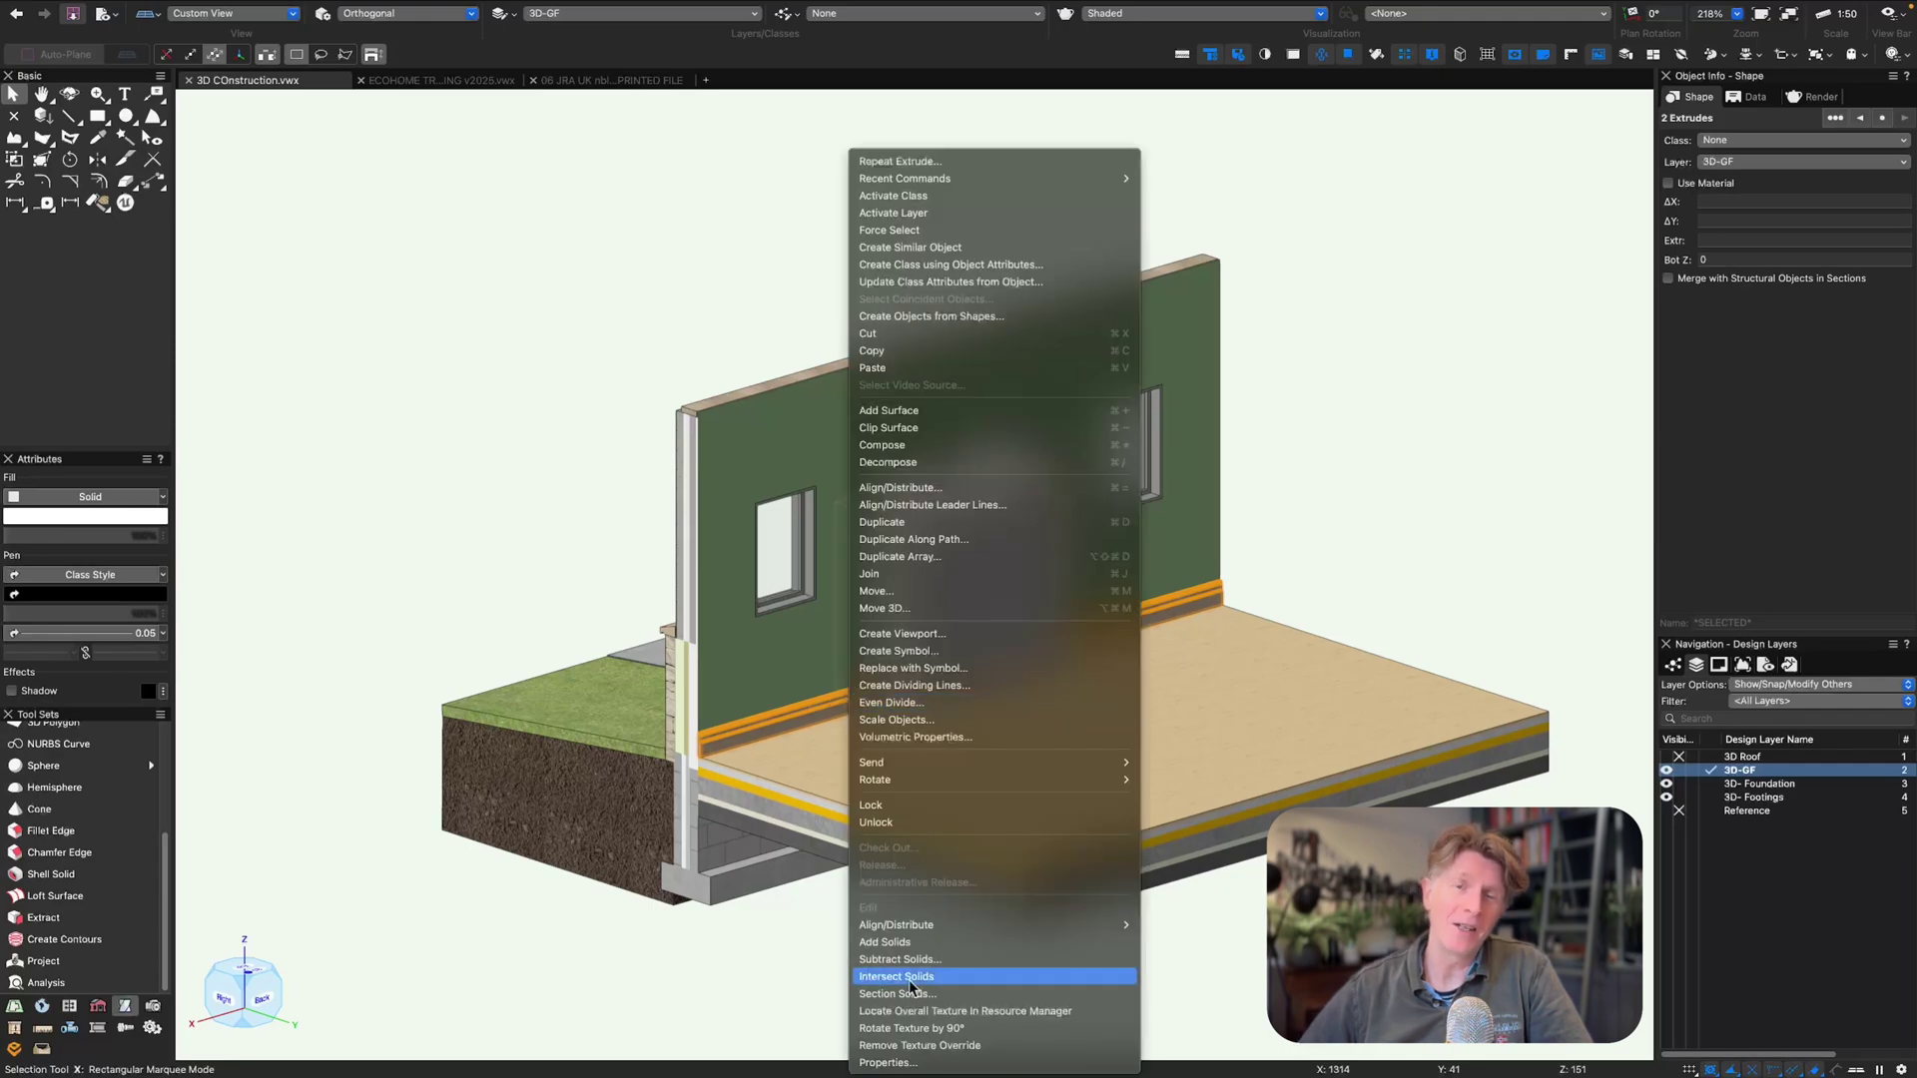
left_click(908, 959)
left_click(1004, 359)
left_click(1288, 439)
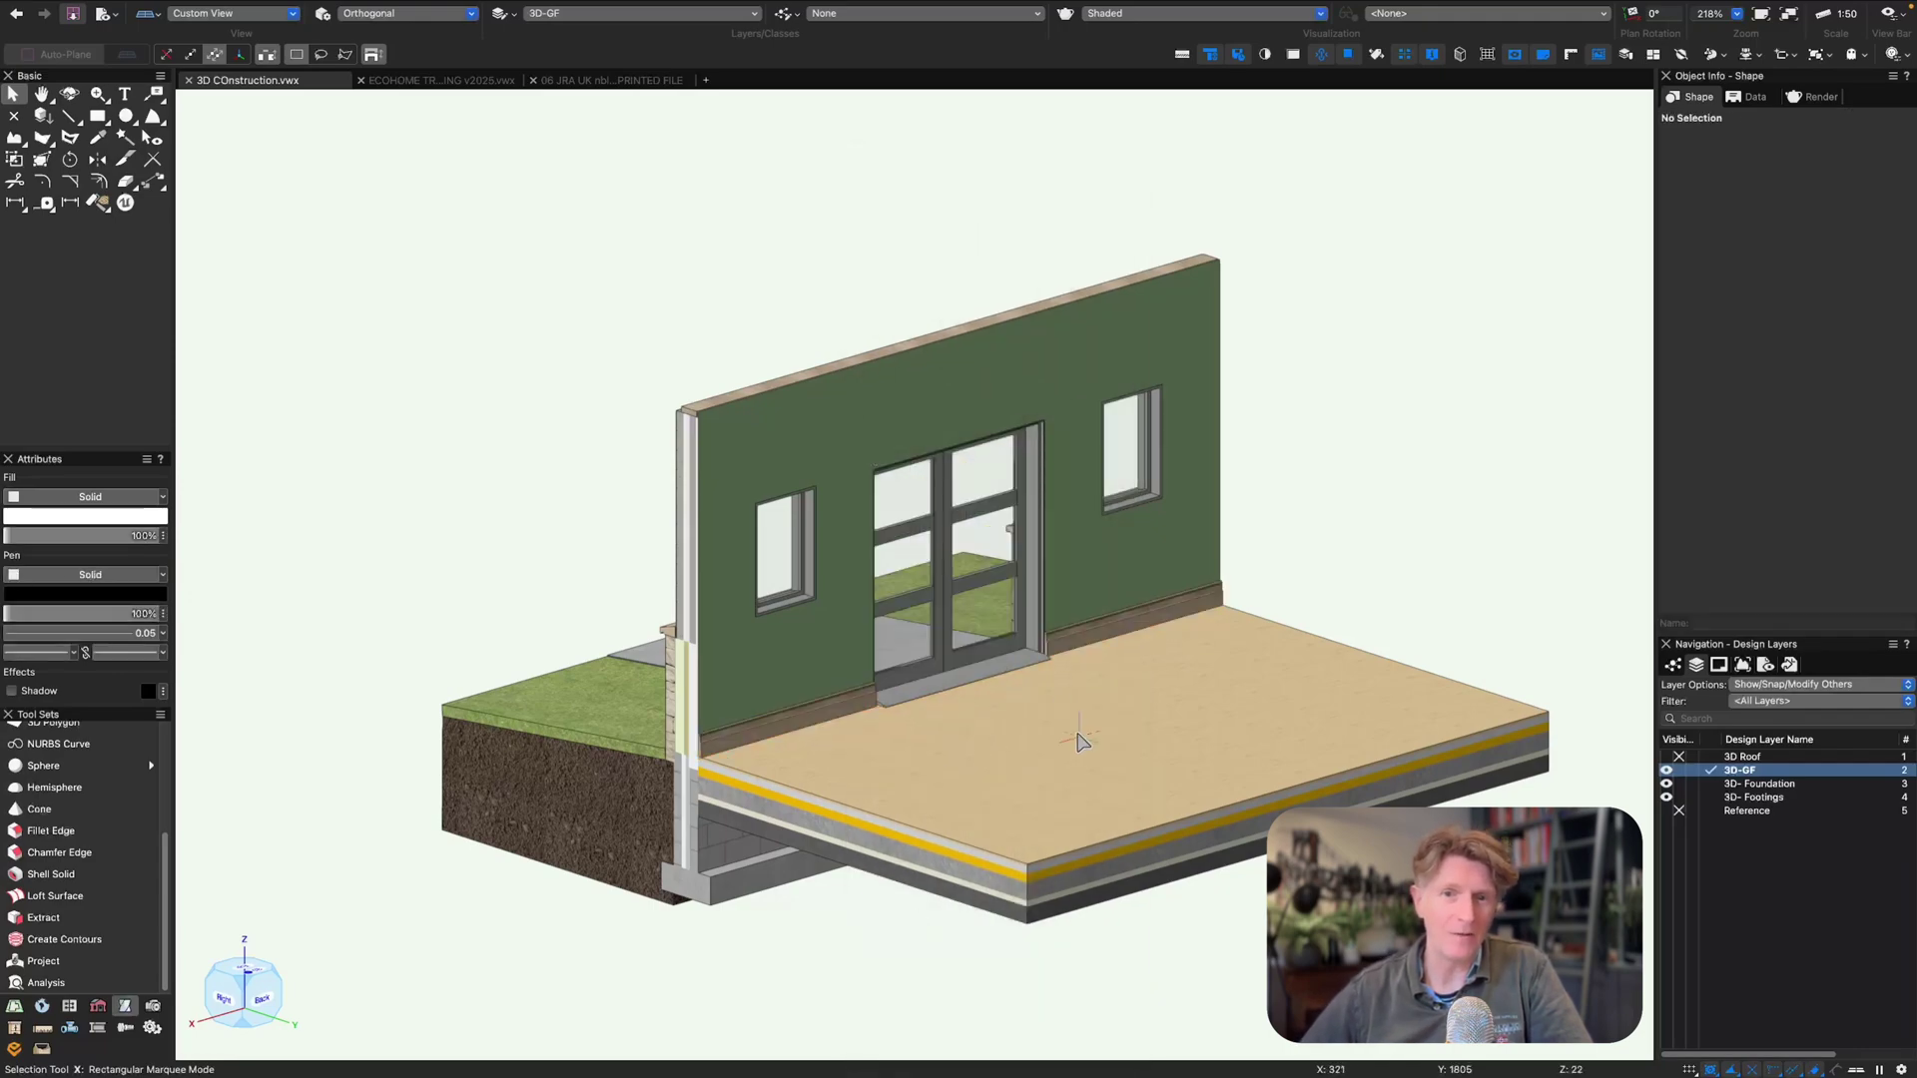
- Change the settings of the double door in the front wall so its leaves stand open in 3D
scroll(1016, 659, "up", 5)
mouse_move(1040, 669)
middle_mouse_down("ctrl")
mouse_move(783, 685)
mouse_move(737, 634)
mouse_move(962, 701)
mouse_move(1056, 696)
middle_mouse_up("ctrl")
left_click(979, 719)
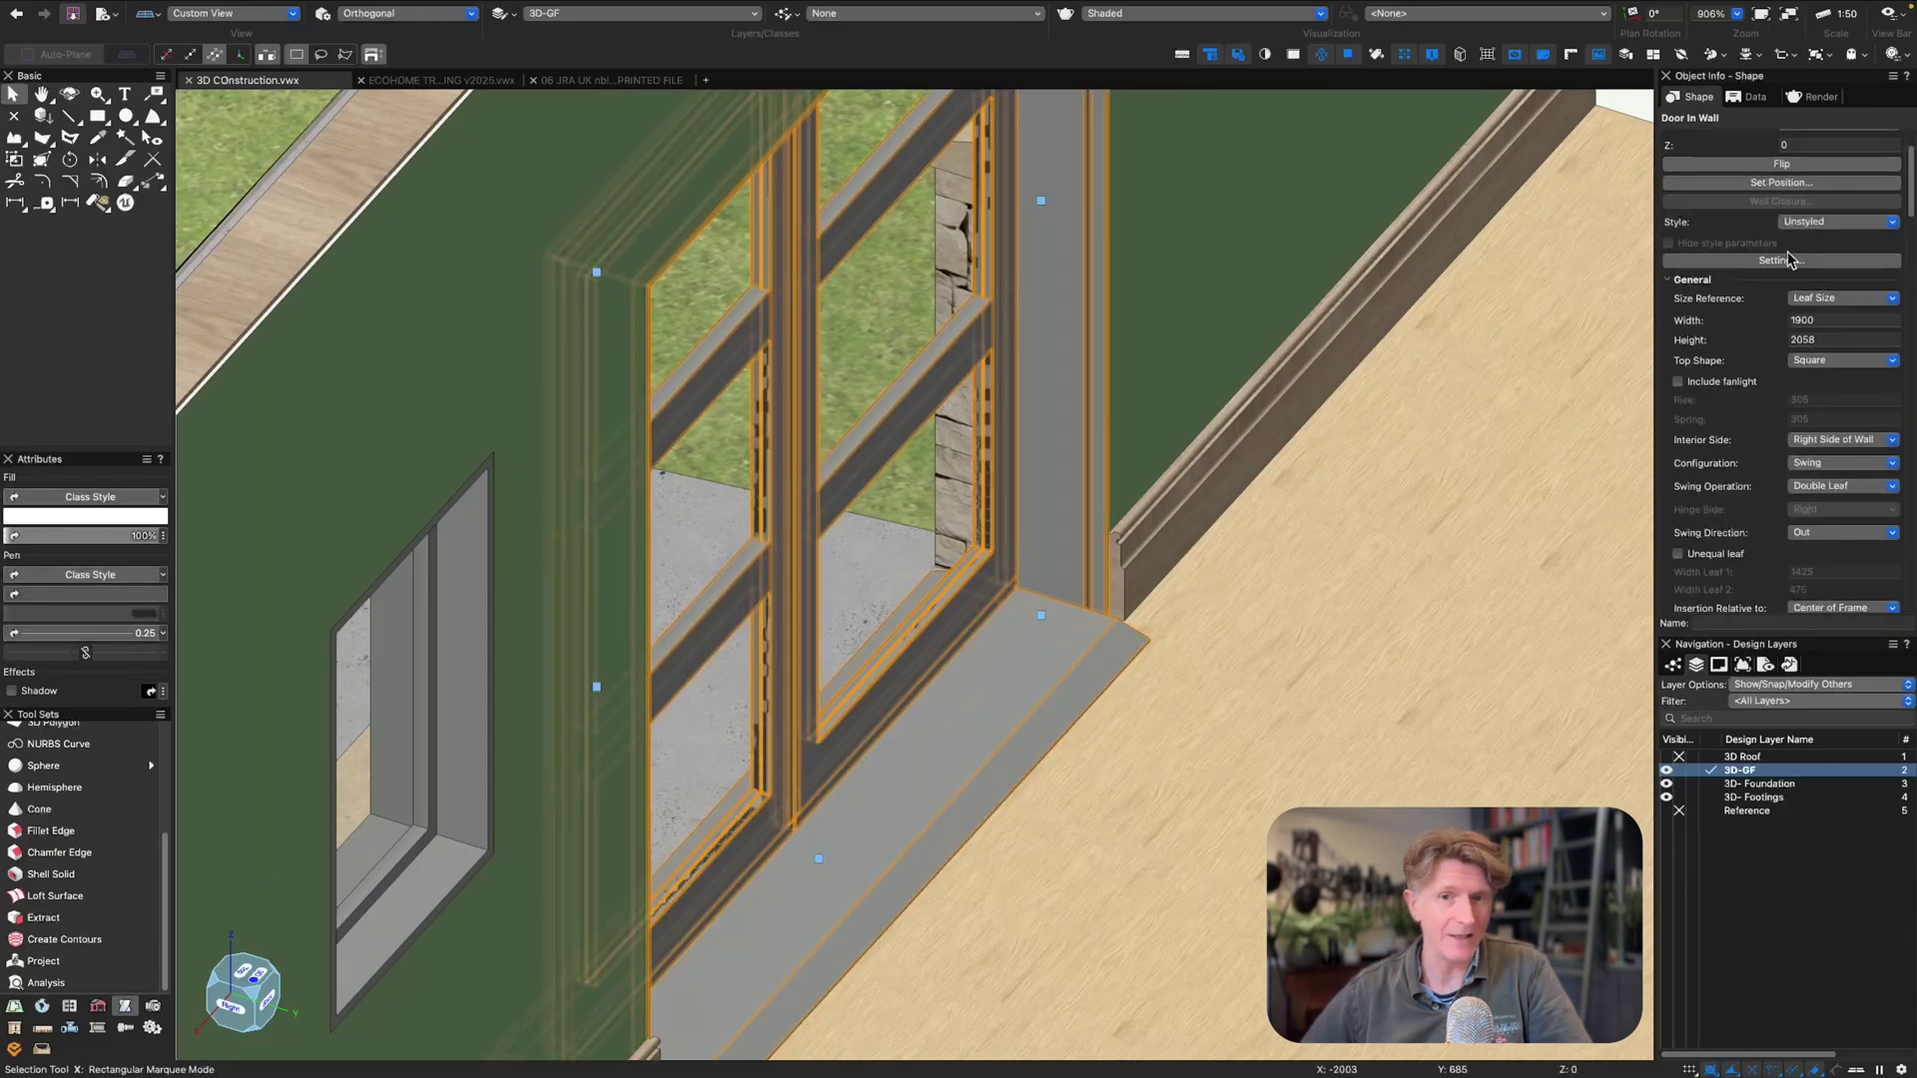
left_click(1788, 259)
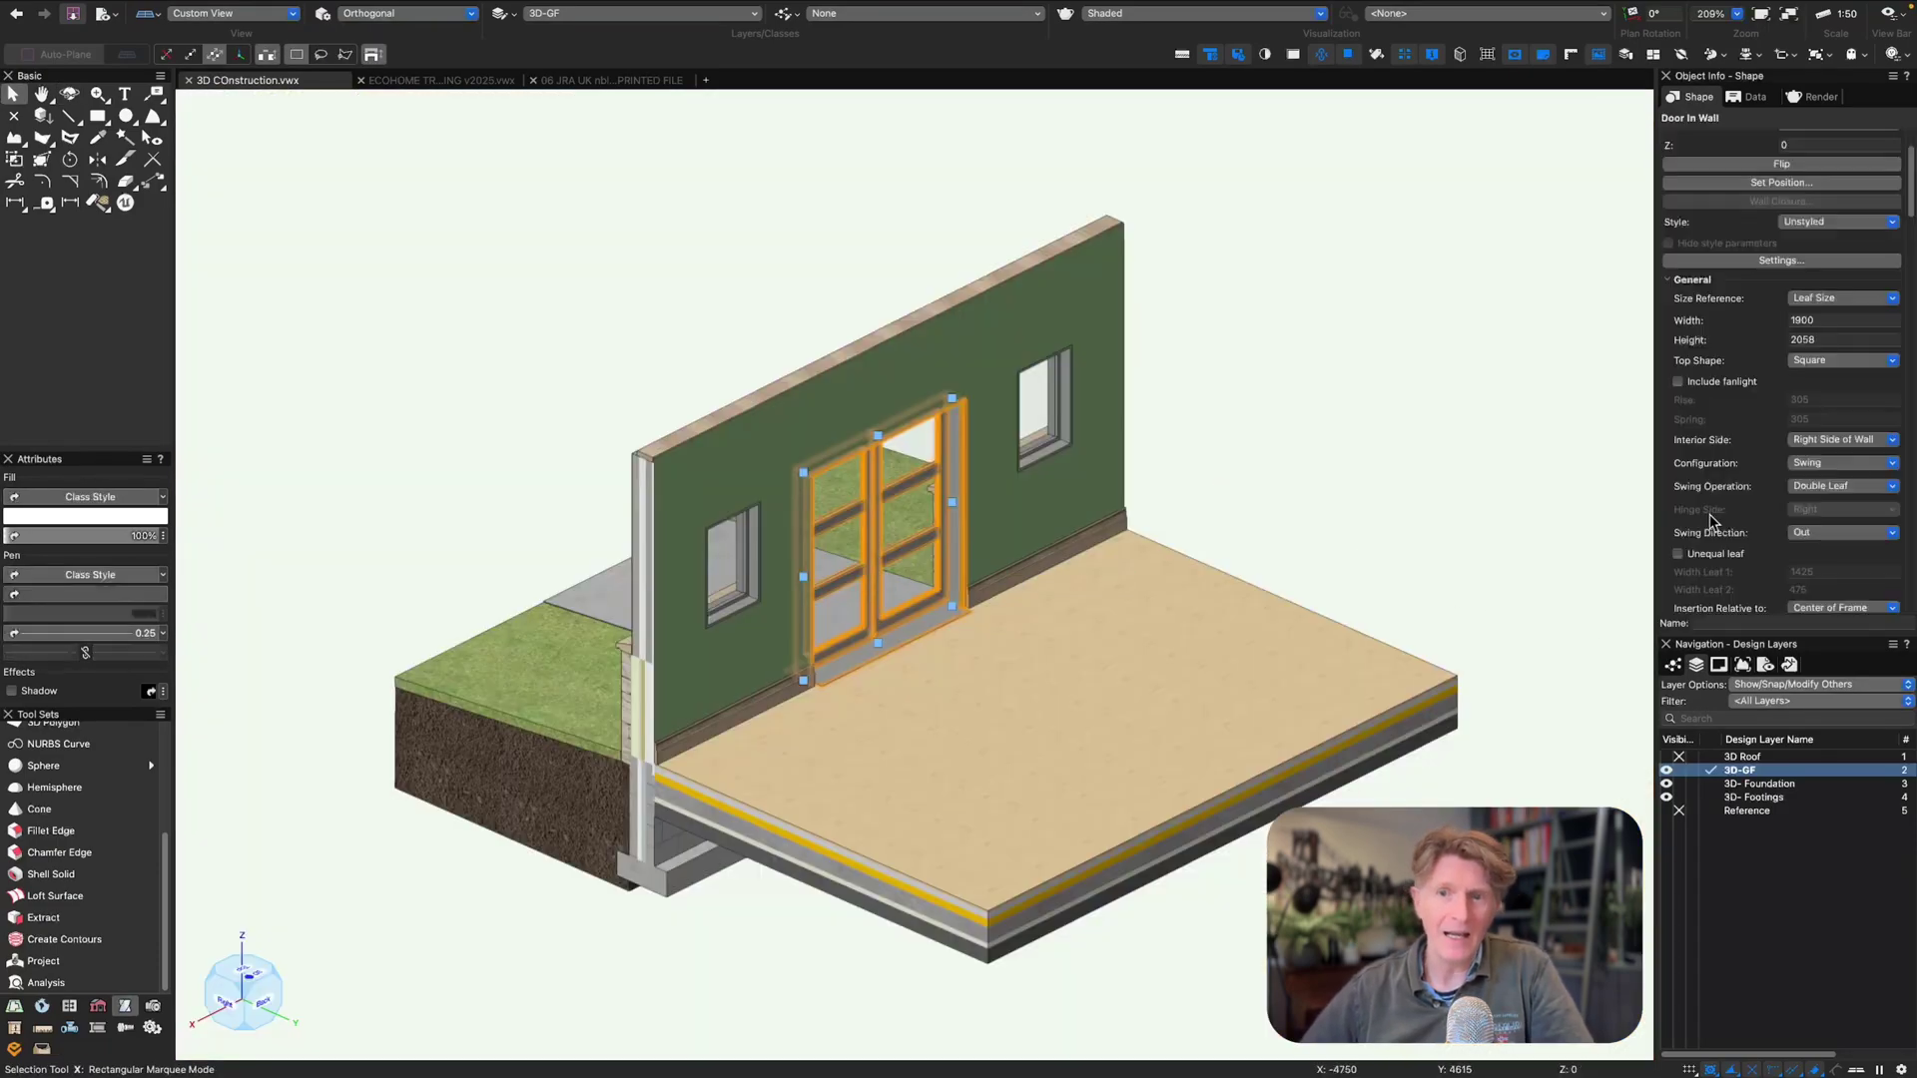
scroll(1711, 521, "down", 5)
left_click(1284, 458)
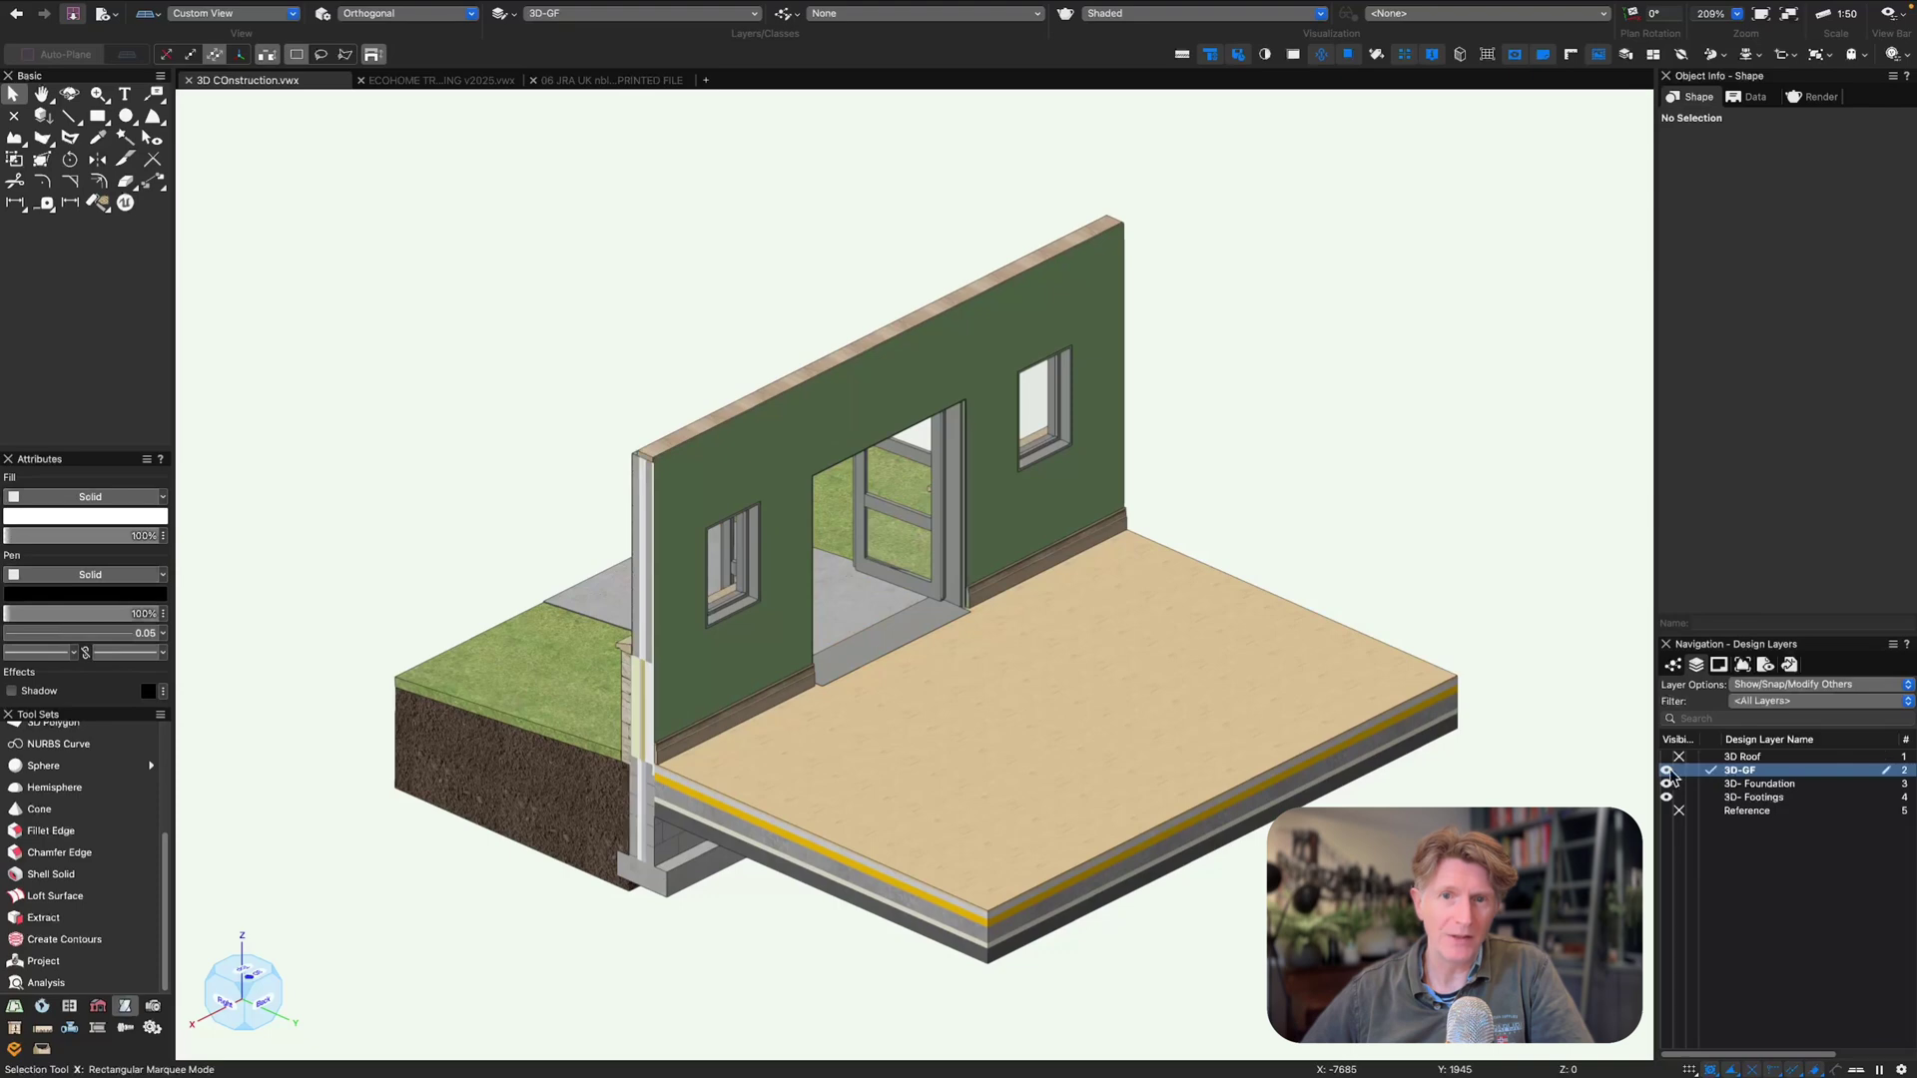
- Turn the 3D Roof layer back on, inspect the complete building in 3D and return to the Top/Plan view
left_click(1665, 757)
left_click(1029, 360)
key("6")
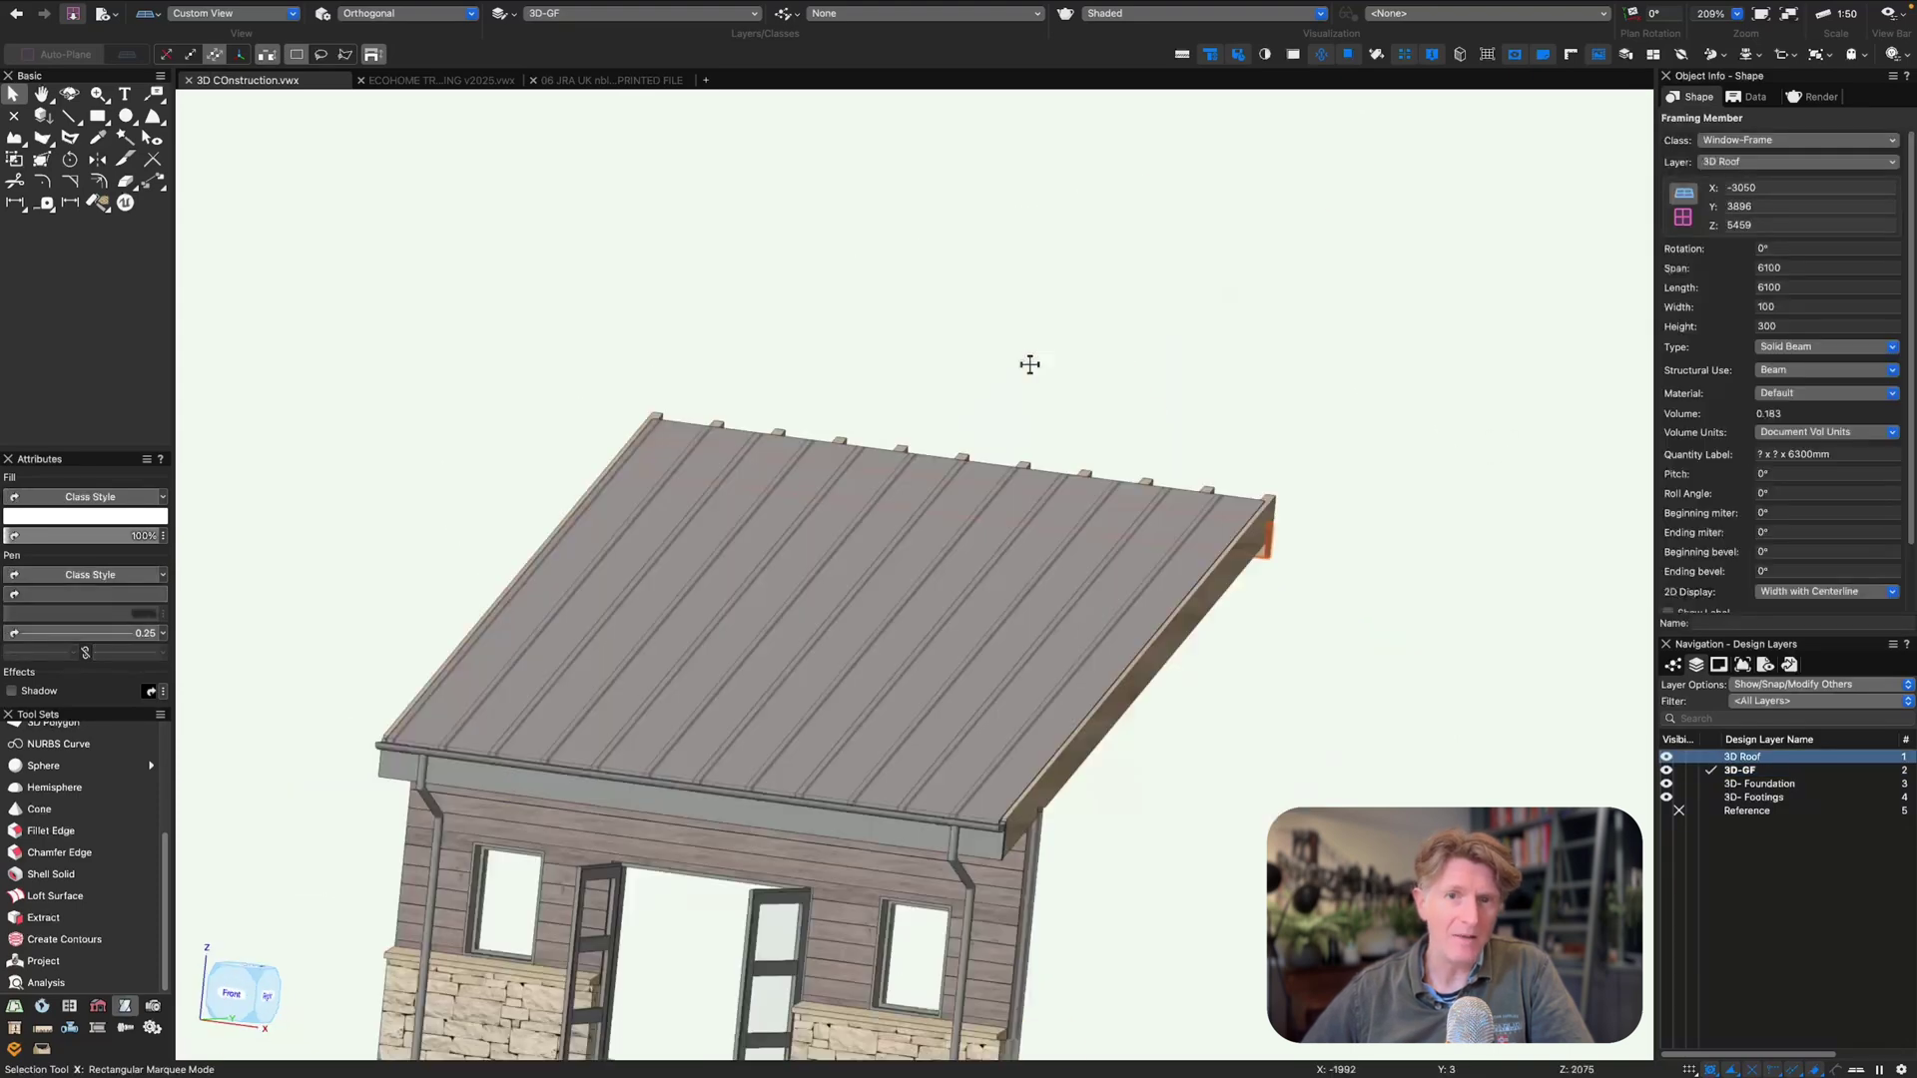
key("c")
scroll(902, 565, "up", 5)
middle_click_drag(963, 569, 935, 610, "super")
scroll(935, 600, "down", 9)
left_click(941, 663)
key("5")
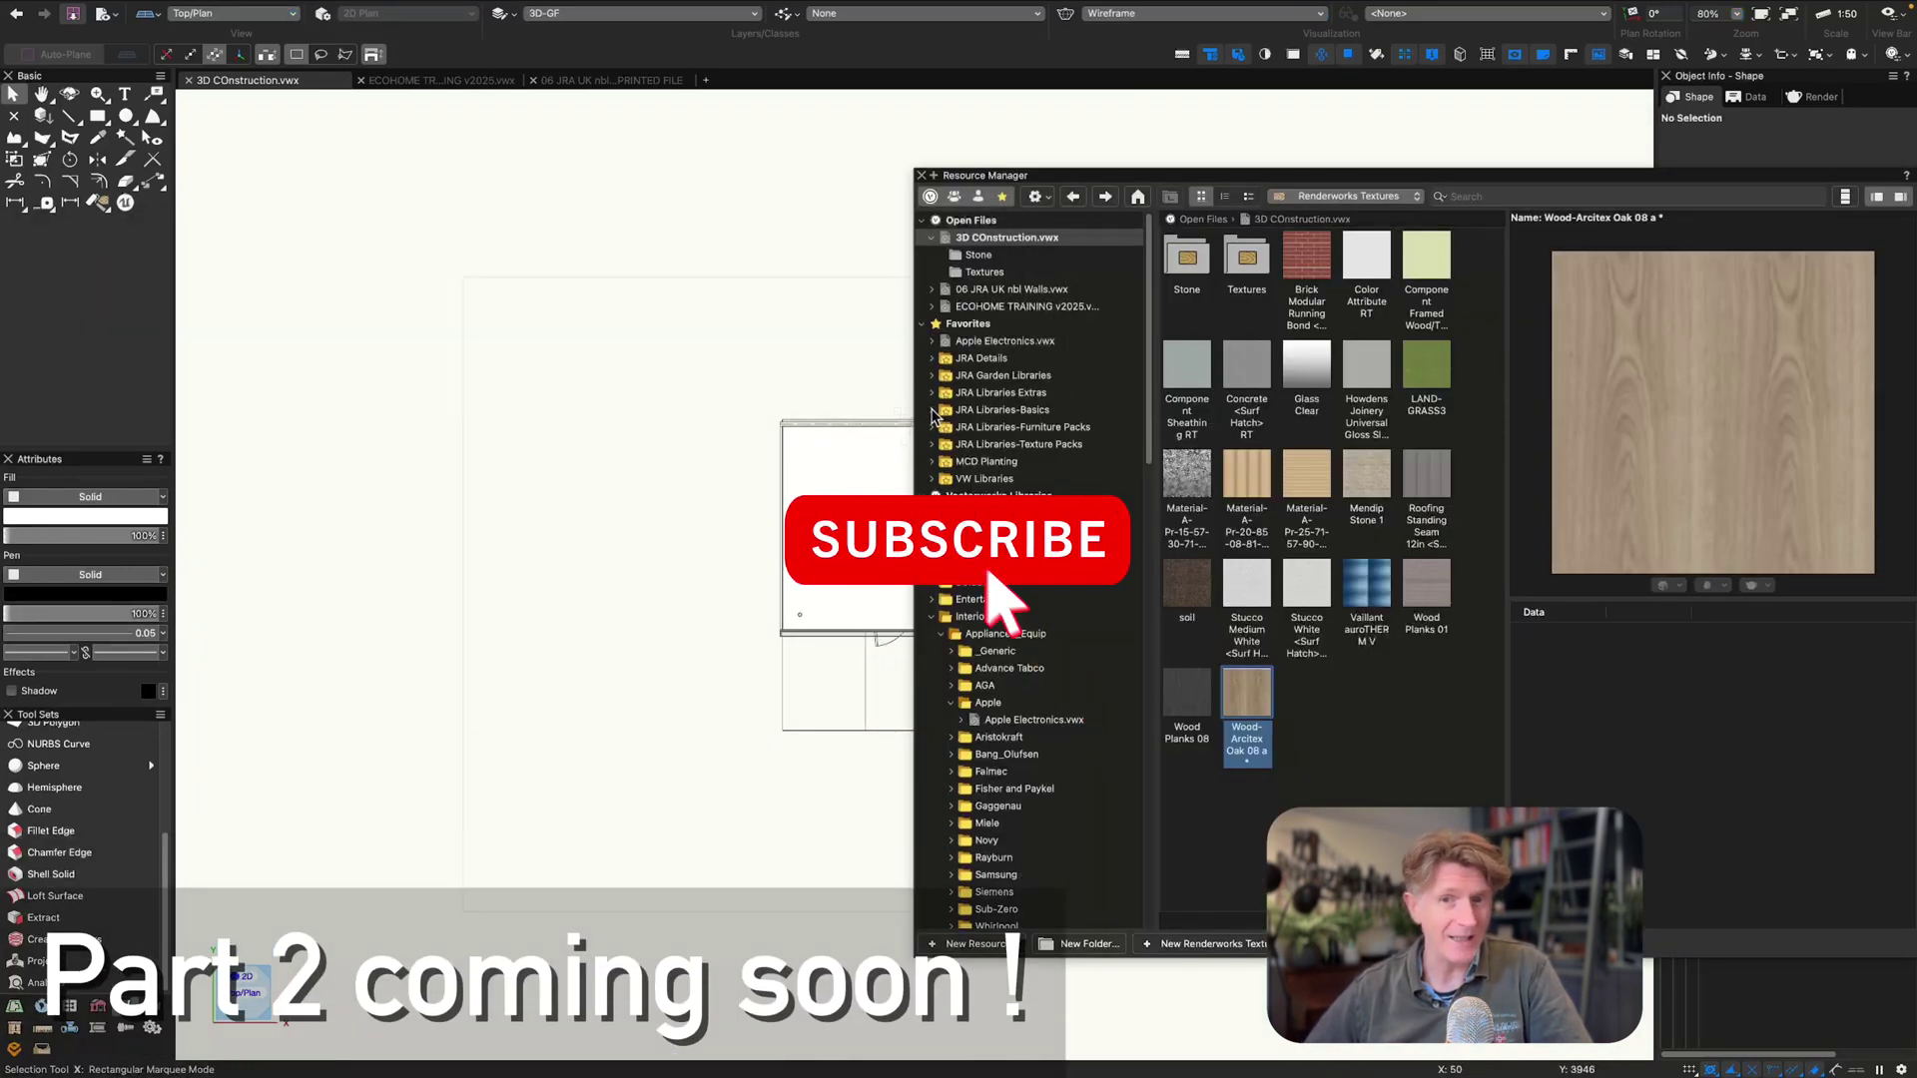
- Browse the JRA furniture pack libraries and look through the texture folders of 09 JRA 10 Chairs Pack 1
left_click(933, 428)
left_click(1010, 446)
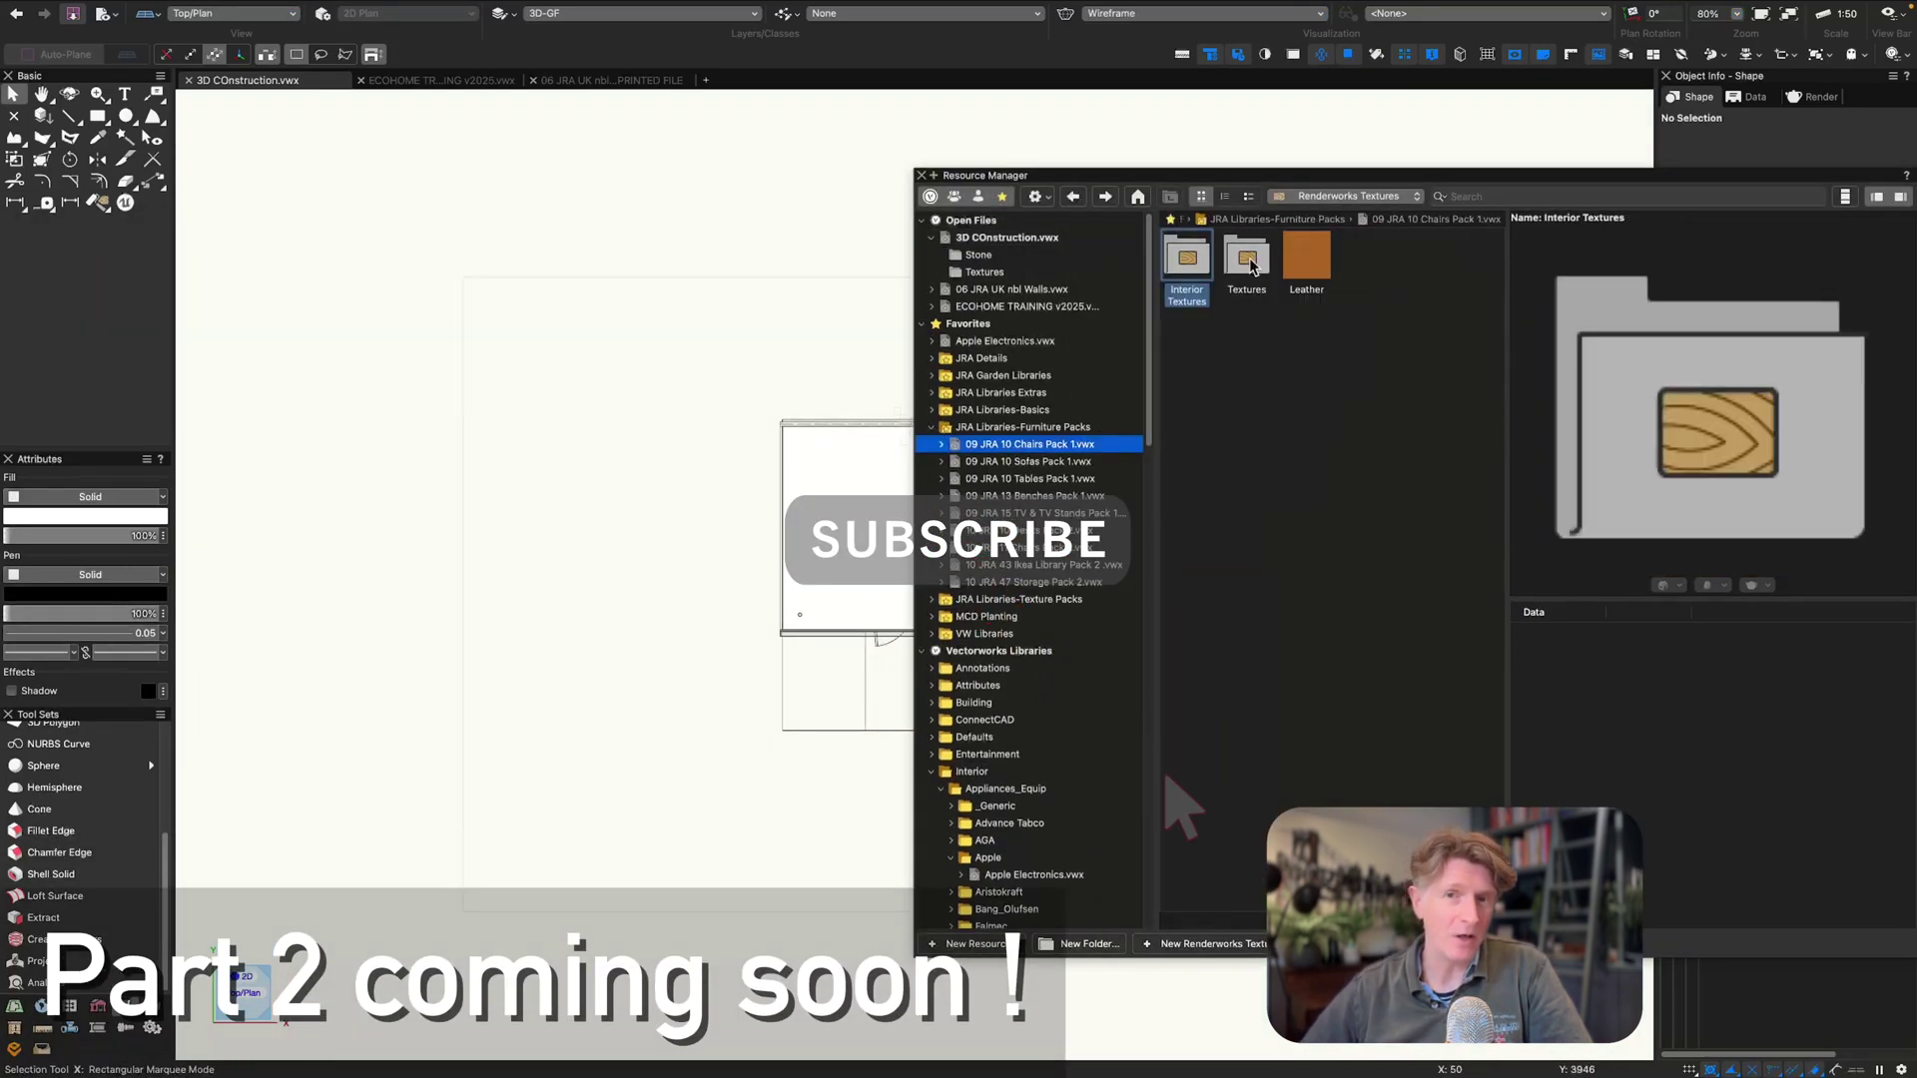
left_click(1173, 265)
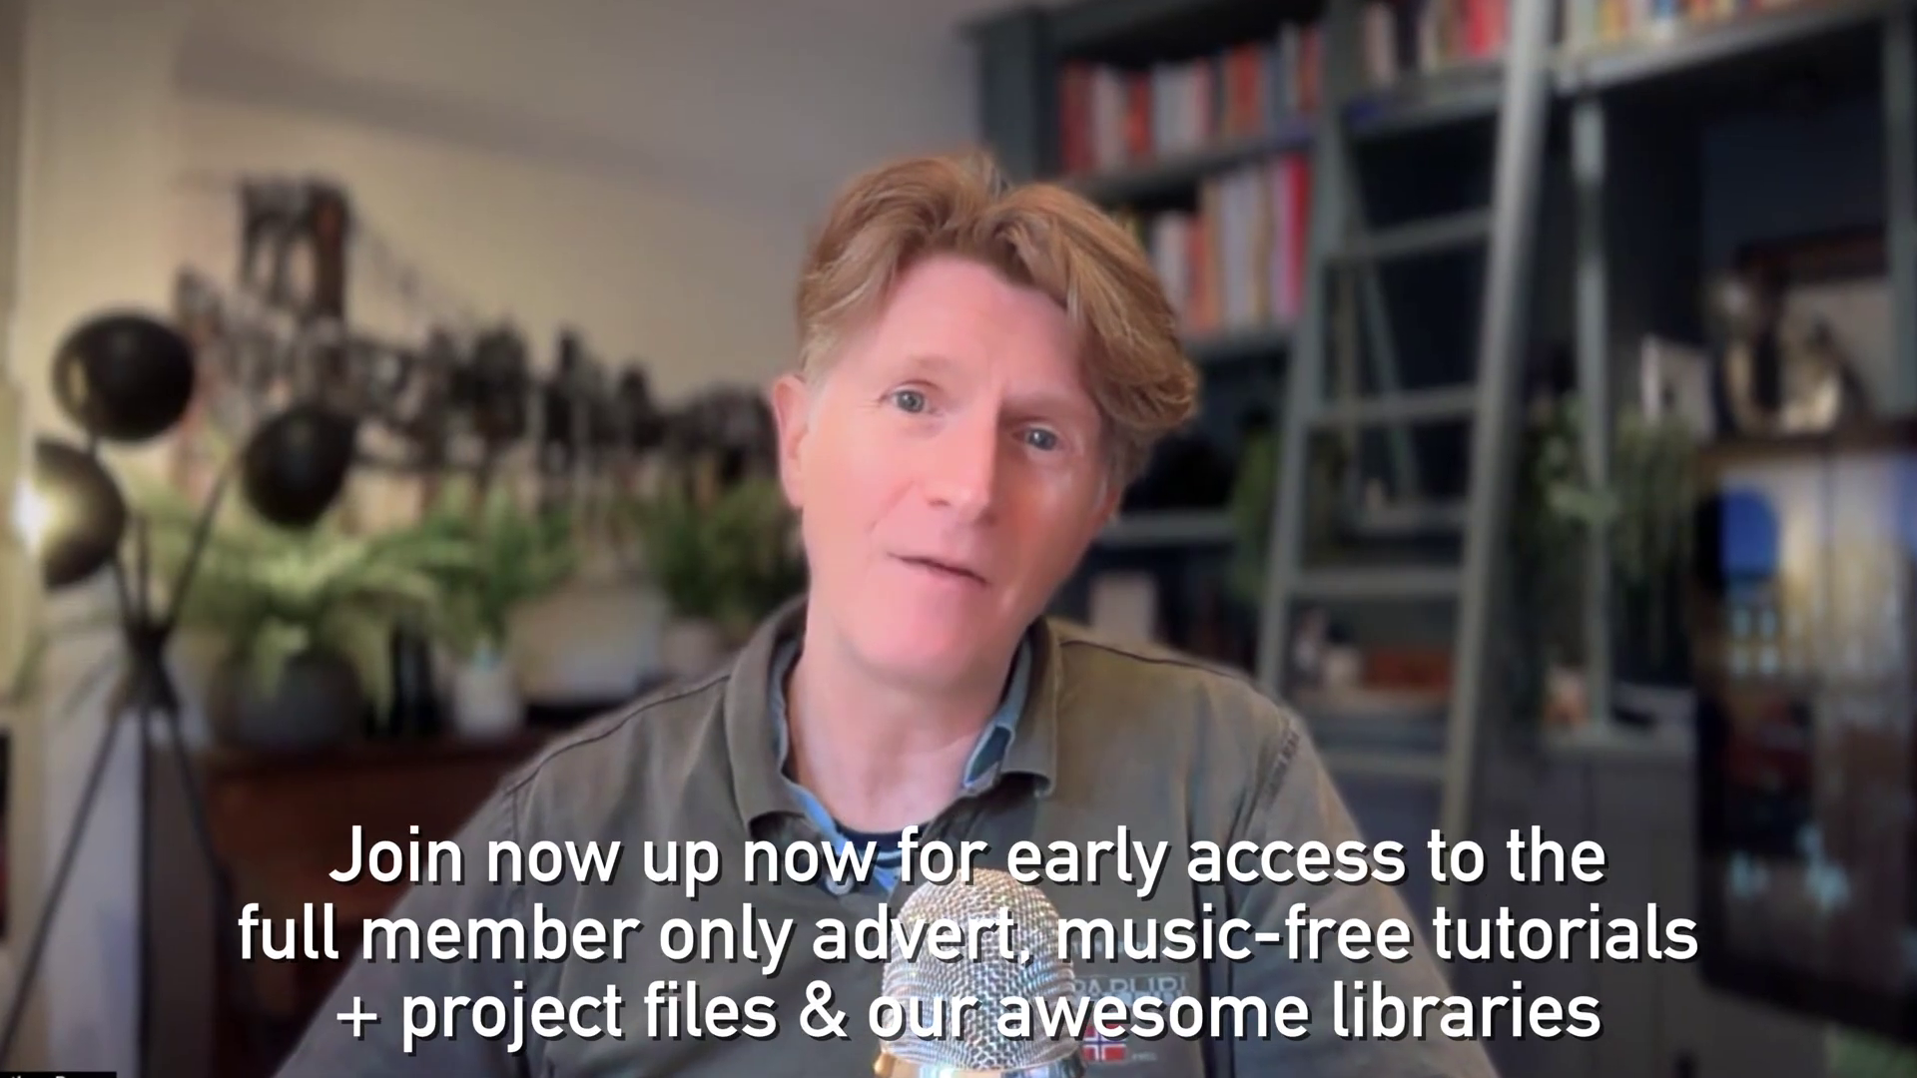